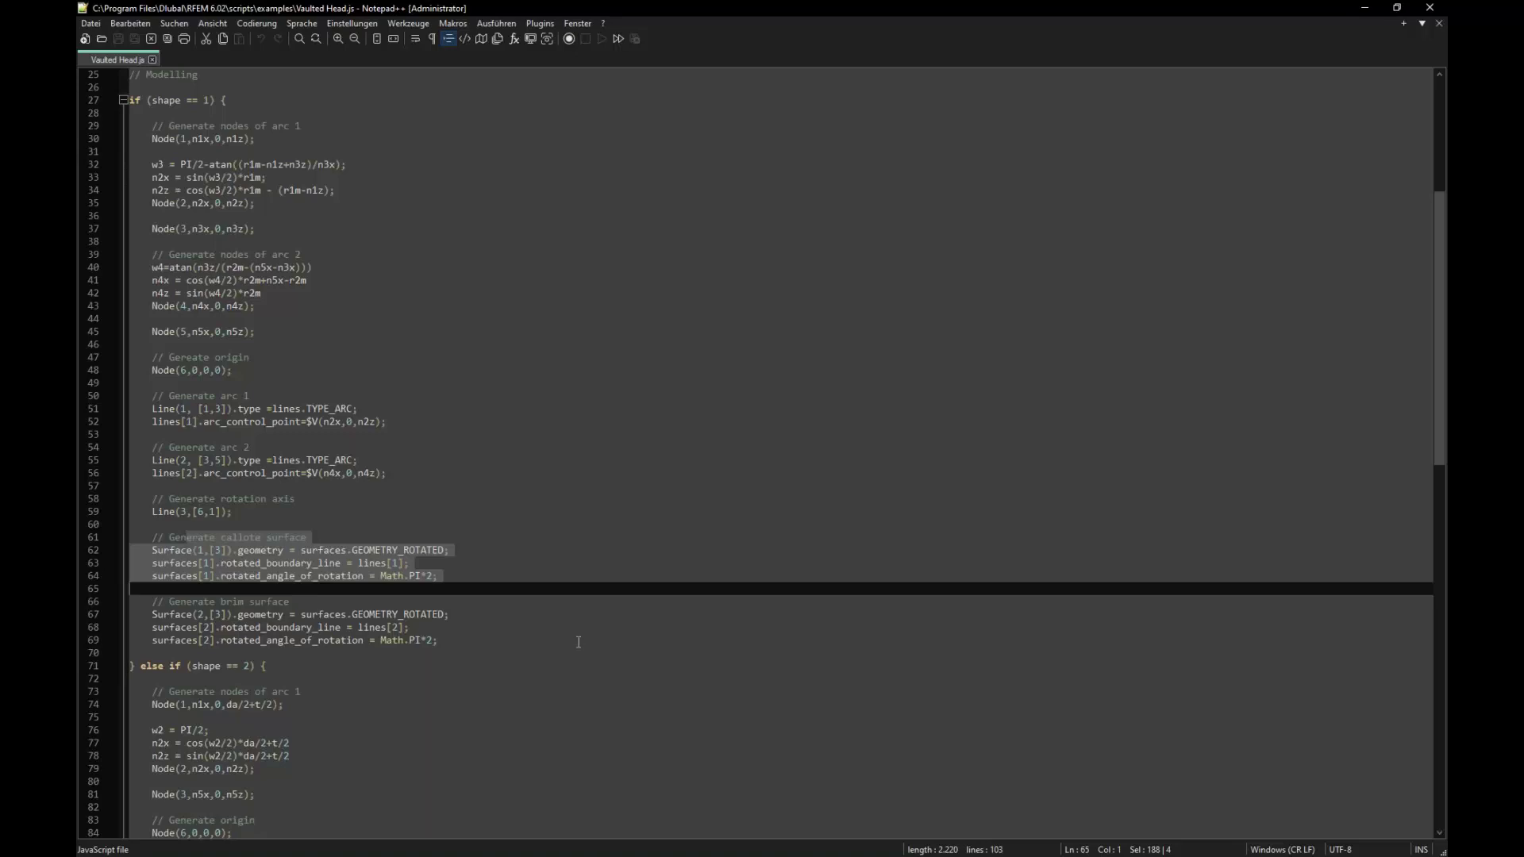
- Review the shape 2 branch of the Vaulted Head script through its round cap surface and close the editor
scroll(252, 467, "down", 10)
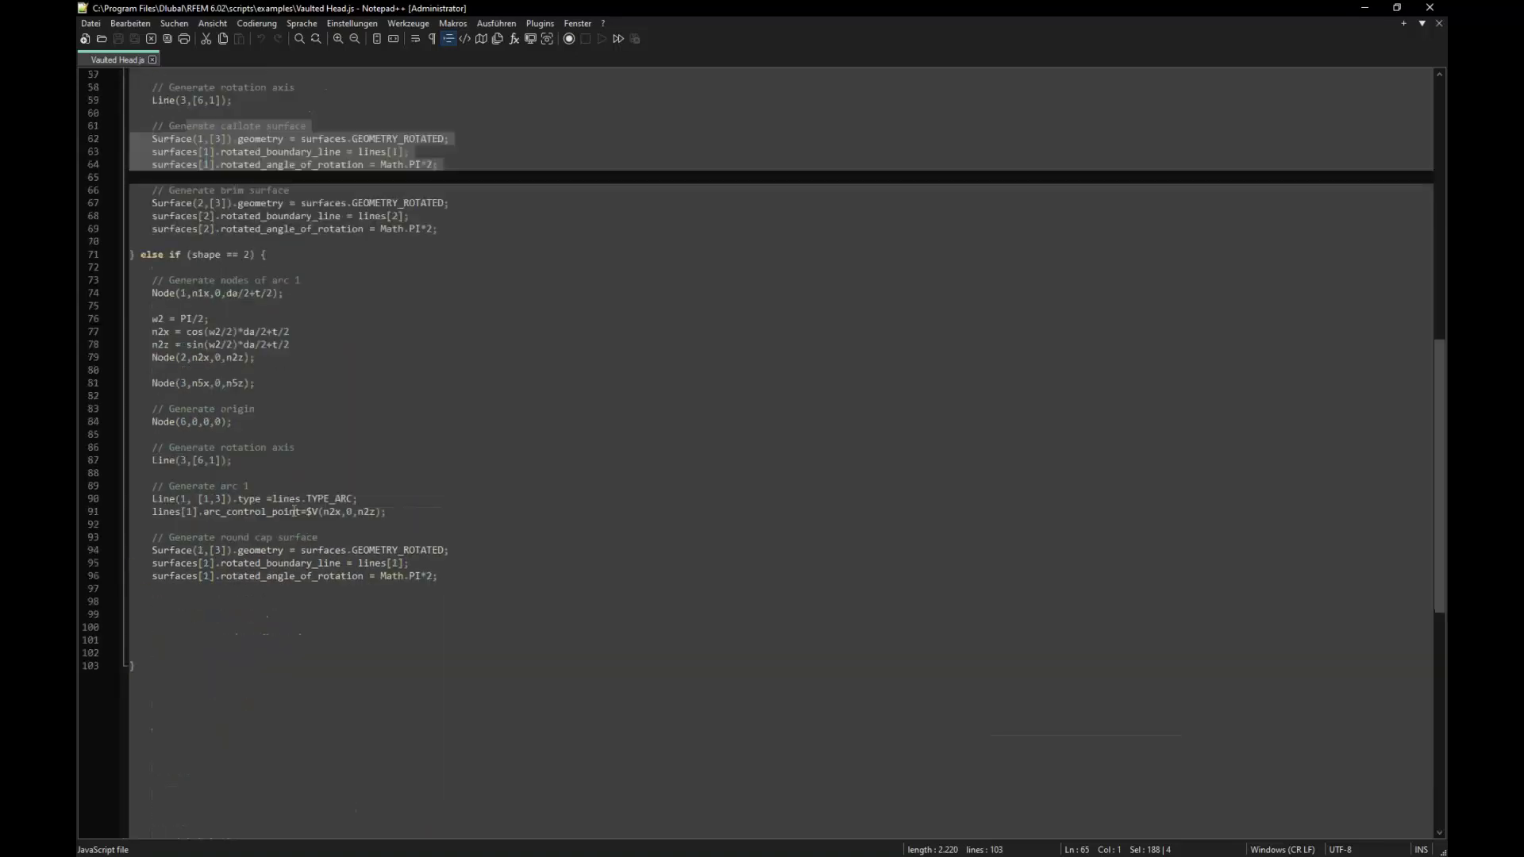
left_click(146, 578)
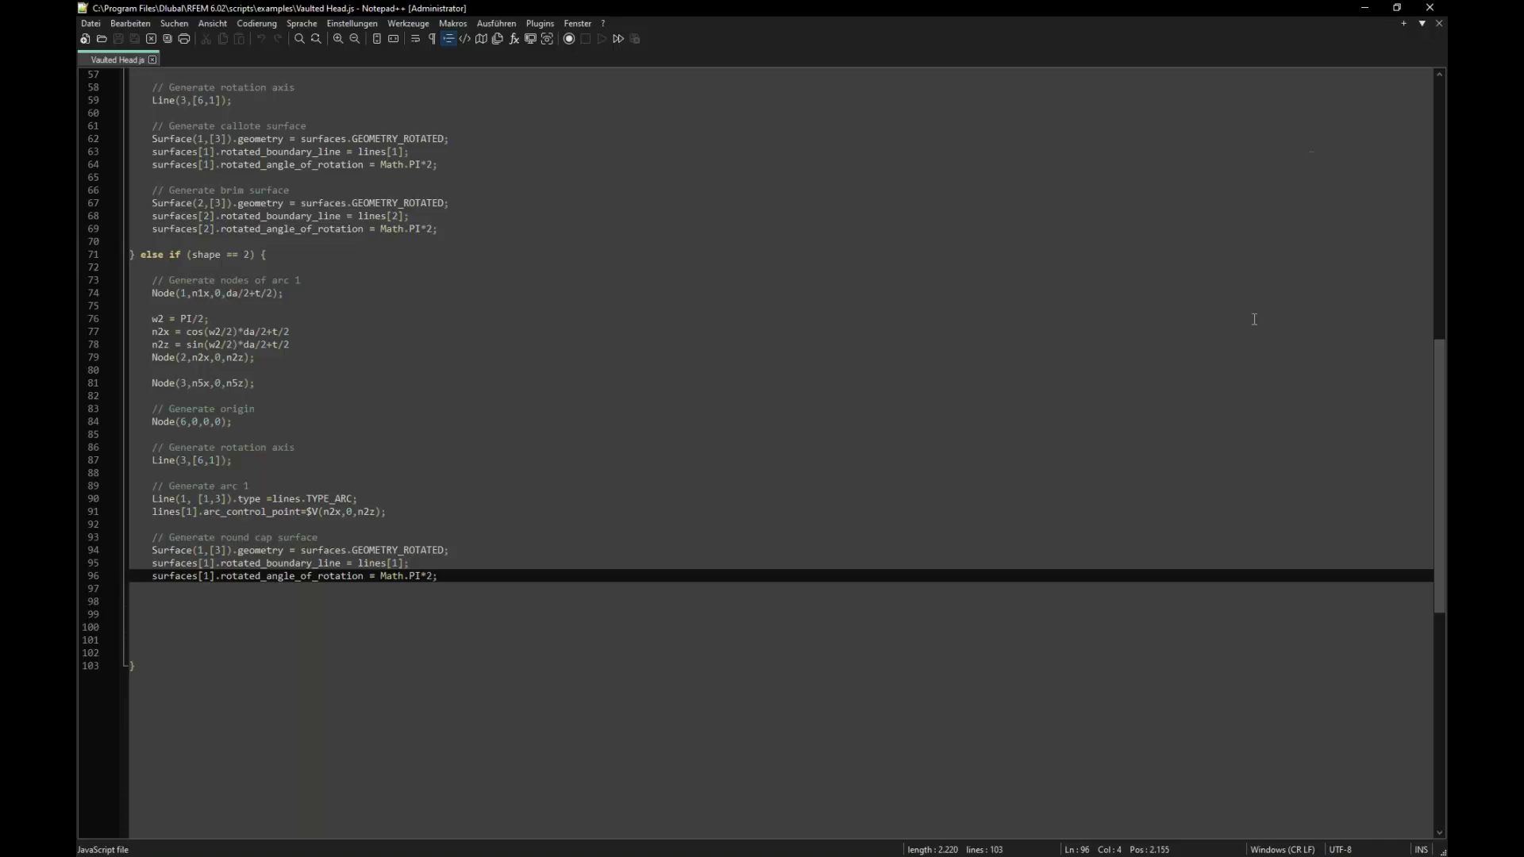
left_click(1431, 8)
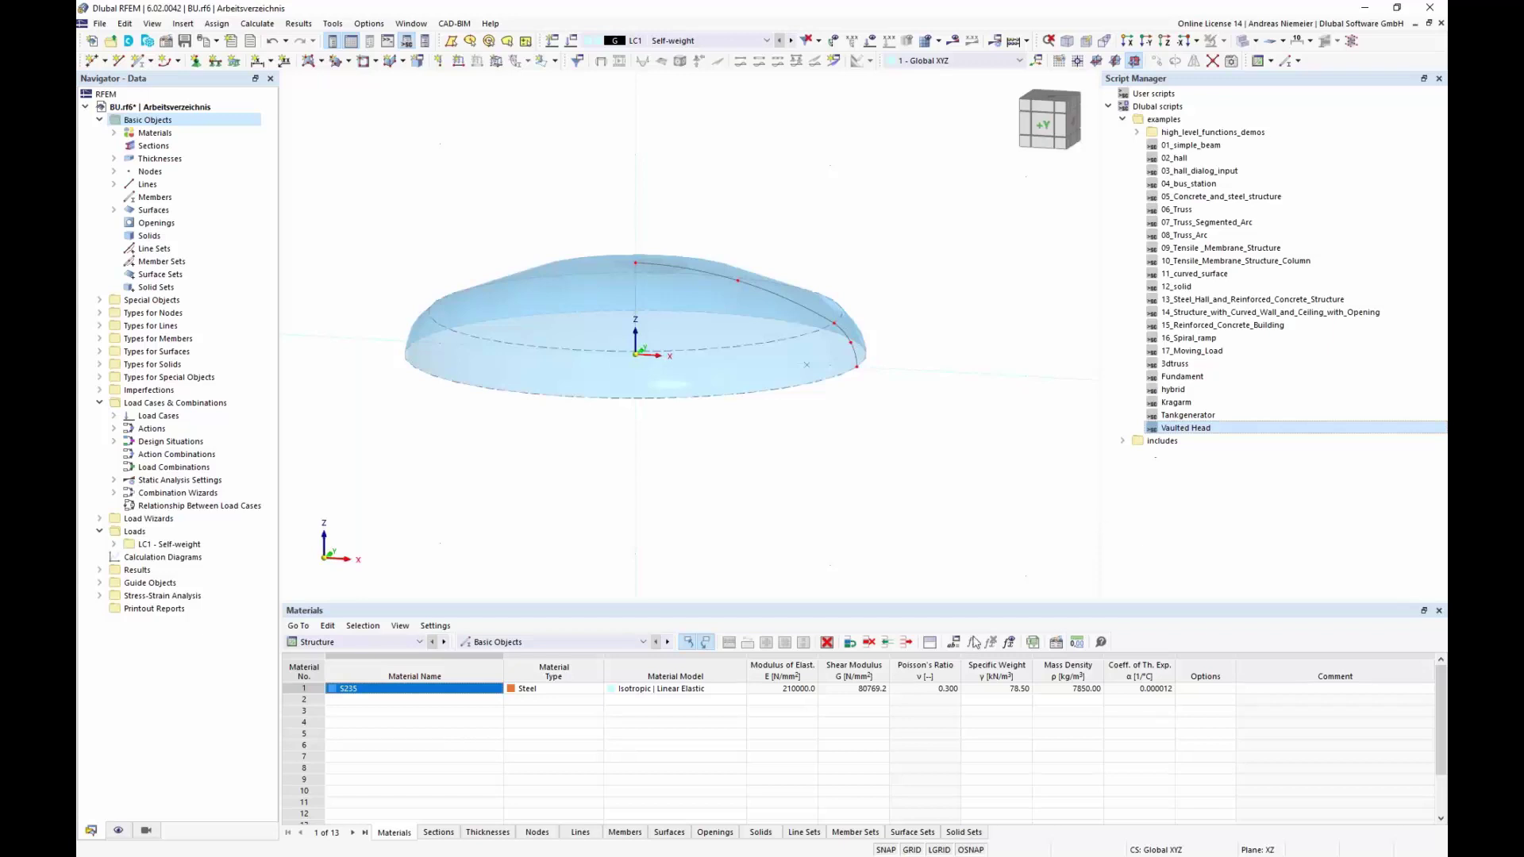
- Rotate the whole vaulted head by -90° about the Y axis through the origin, without creating a copy
scroll(774, 341, "down", 2)
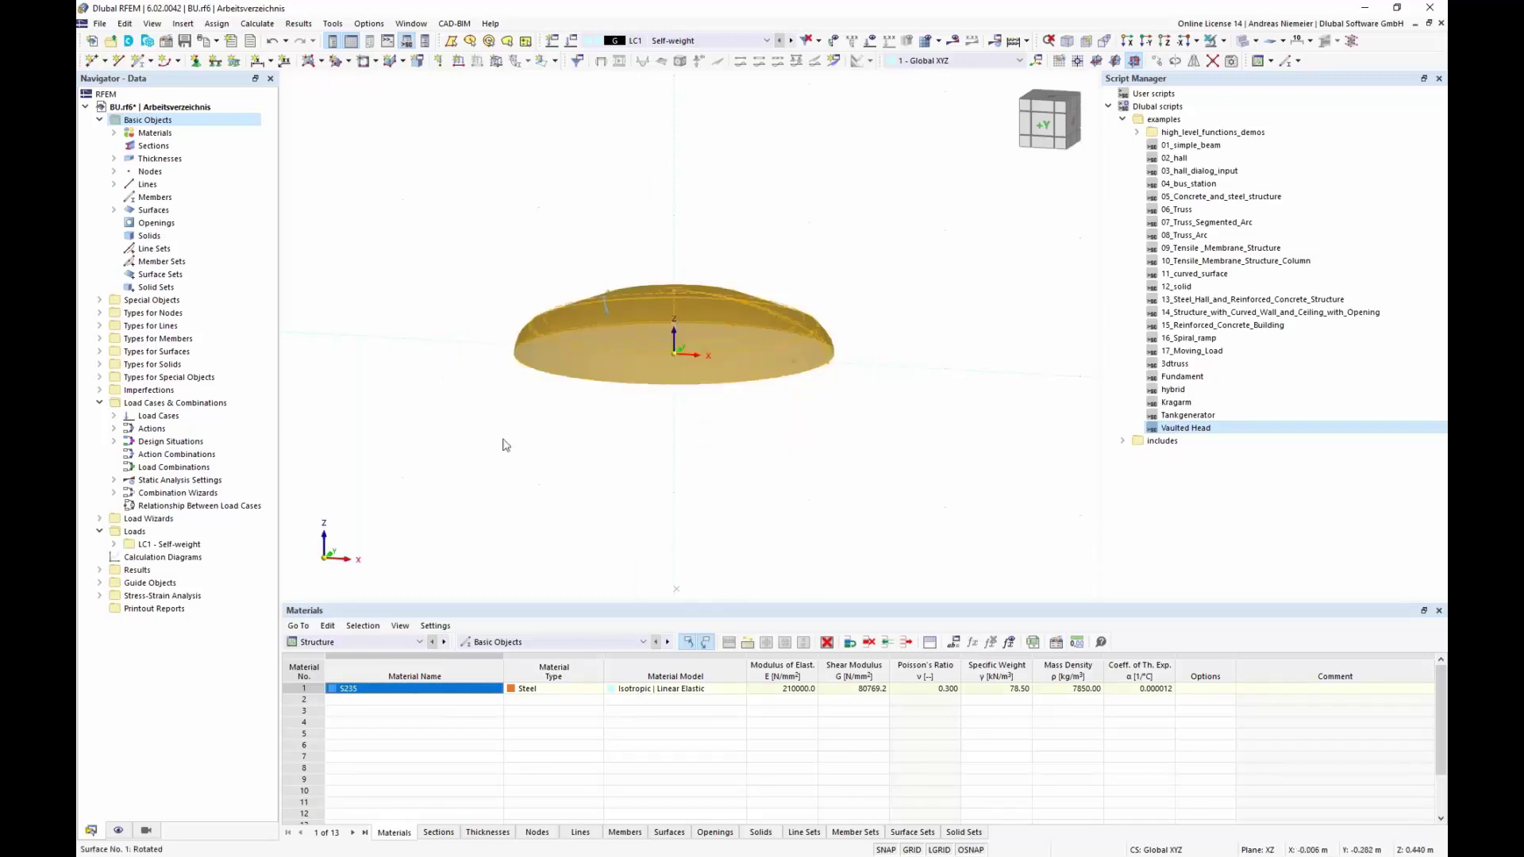
left_click(1176, 61)
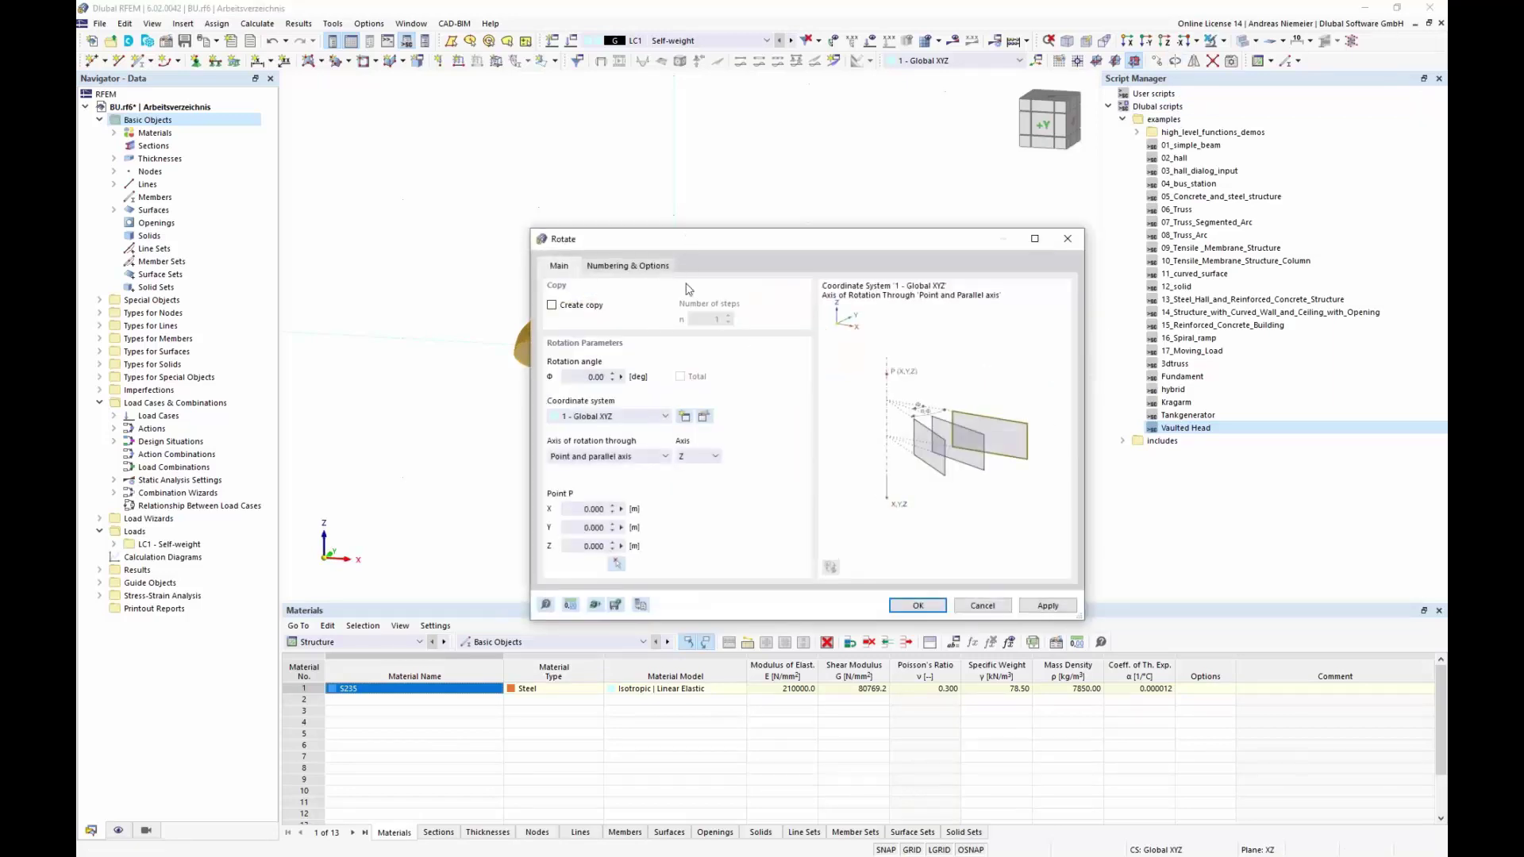
left_click(597, 379)
double_click(597, 379)
key("BackSpace")
left_click(689, 458)
left_click(690, 483)
left_click(918, 606)
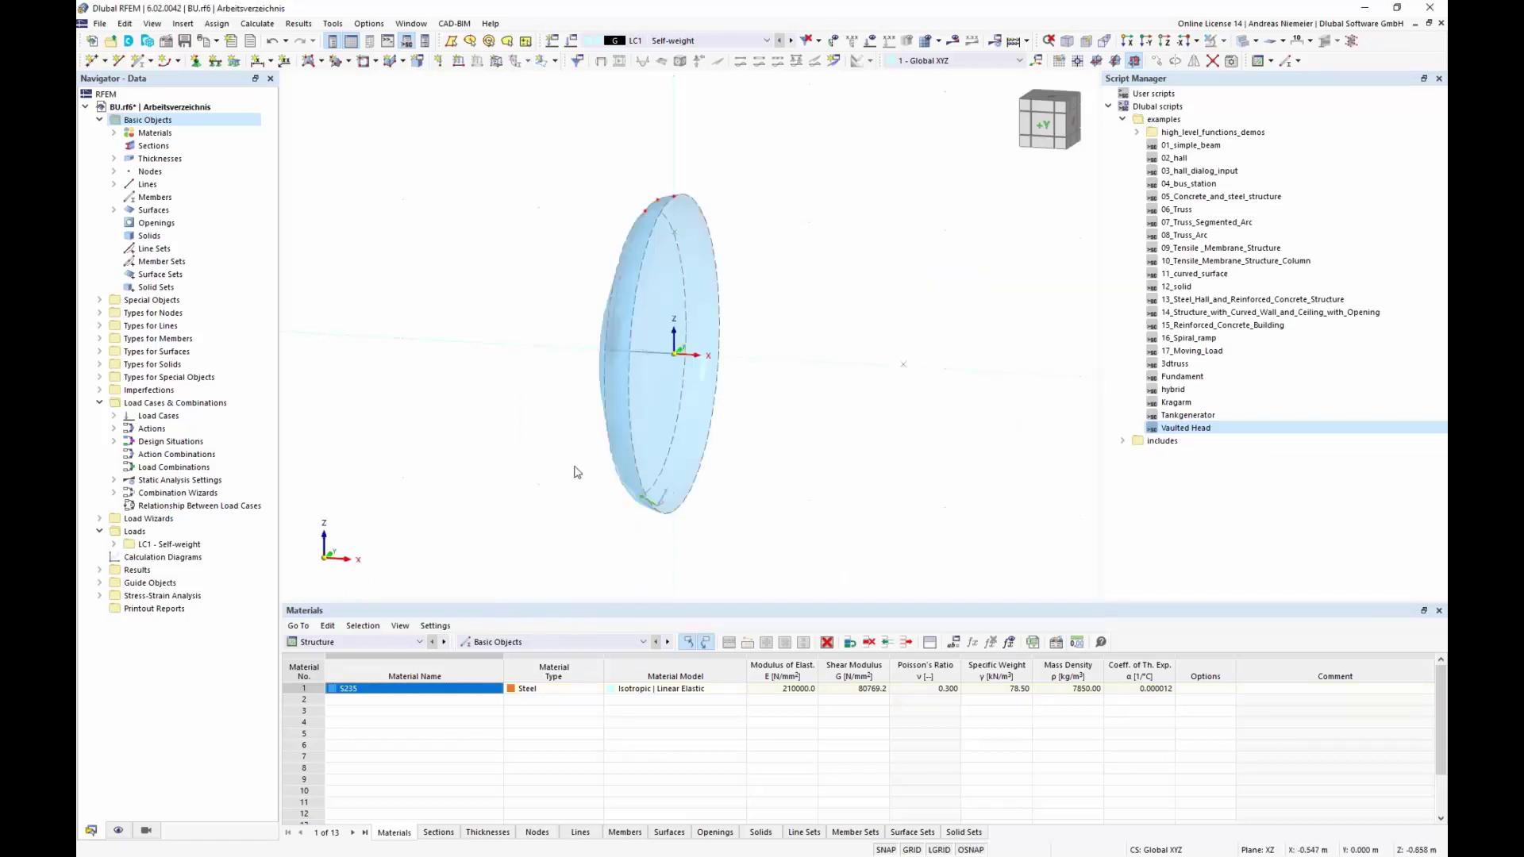
- Open the Move/Copy settings for the vaulted head and change the model's length unit to millimetres
scroll(572, 466, "down", 3)
middle_click_drag(572, 466, 541, 392)
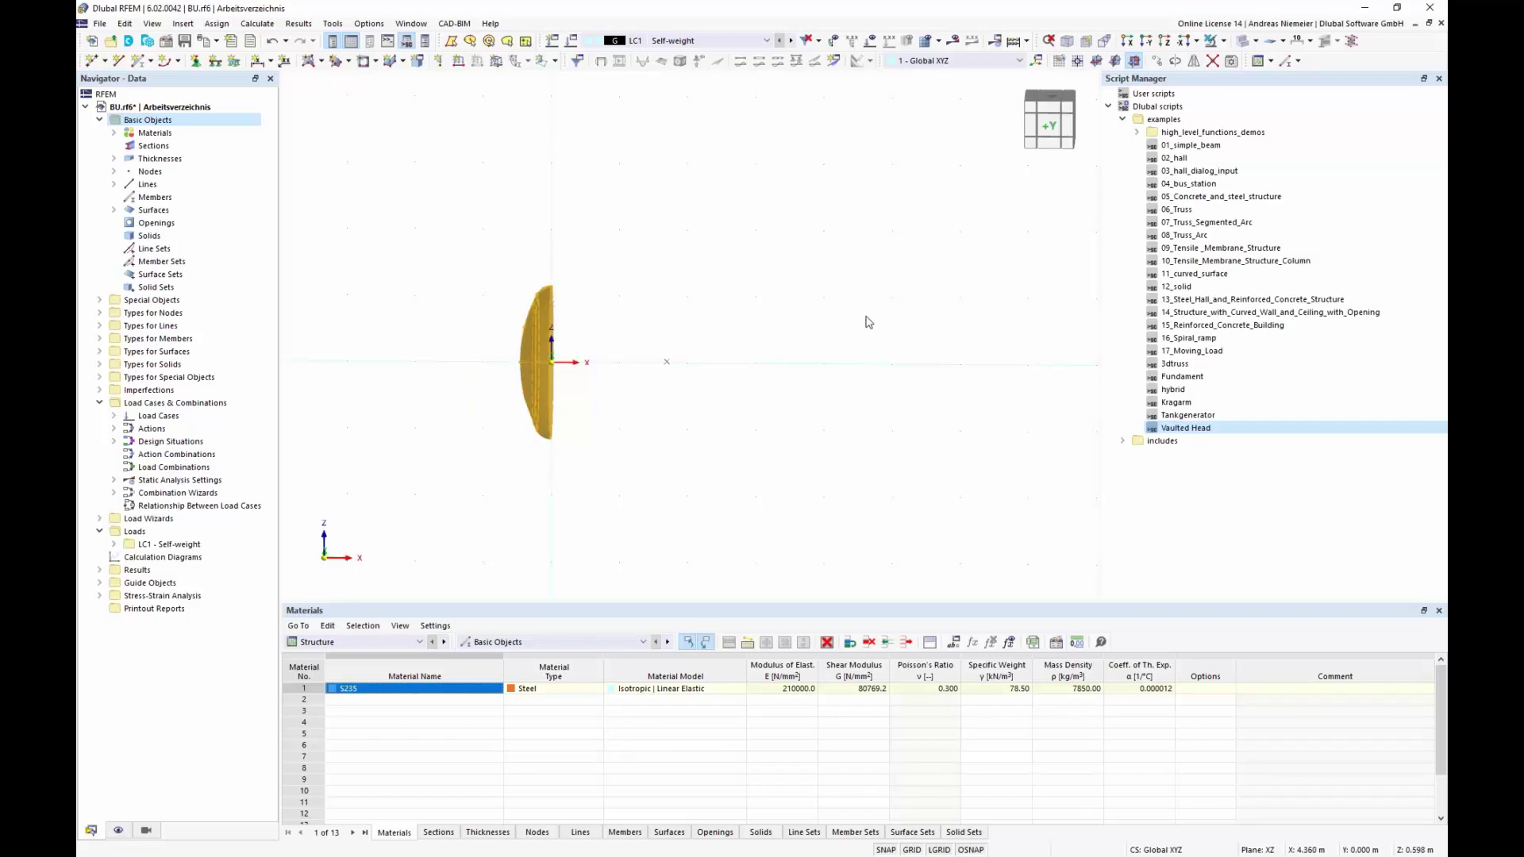
key("ctrl+m")
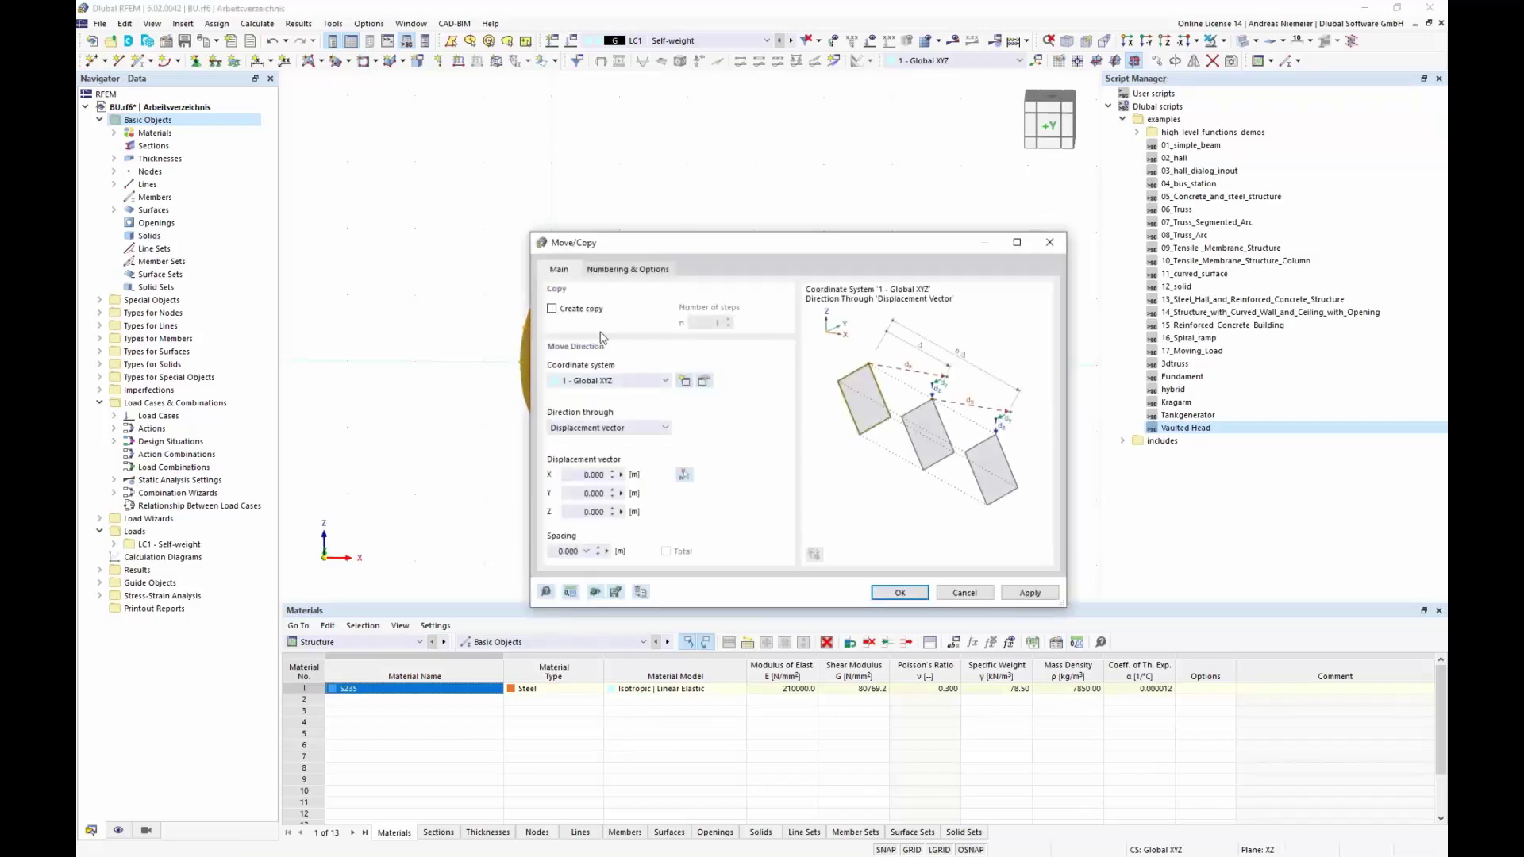
left_click(592, 475)
type("-1.710")
left_click(571, 593)
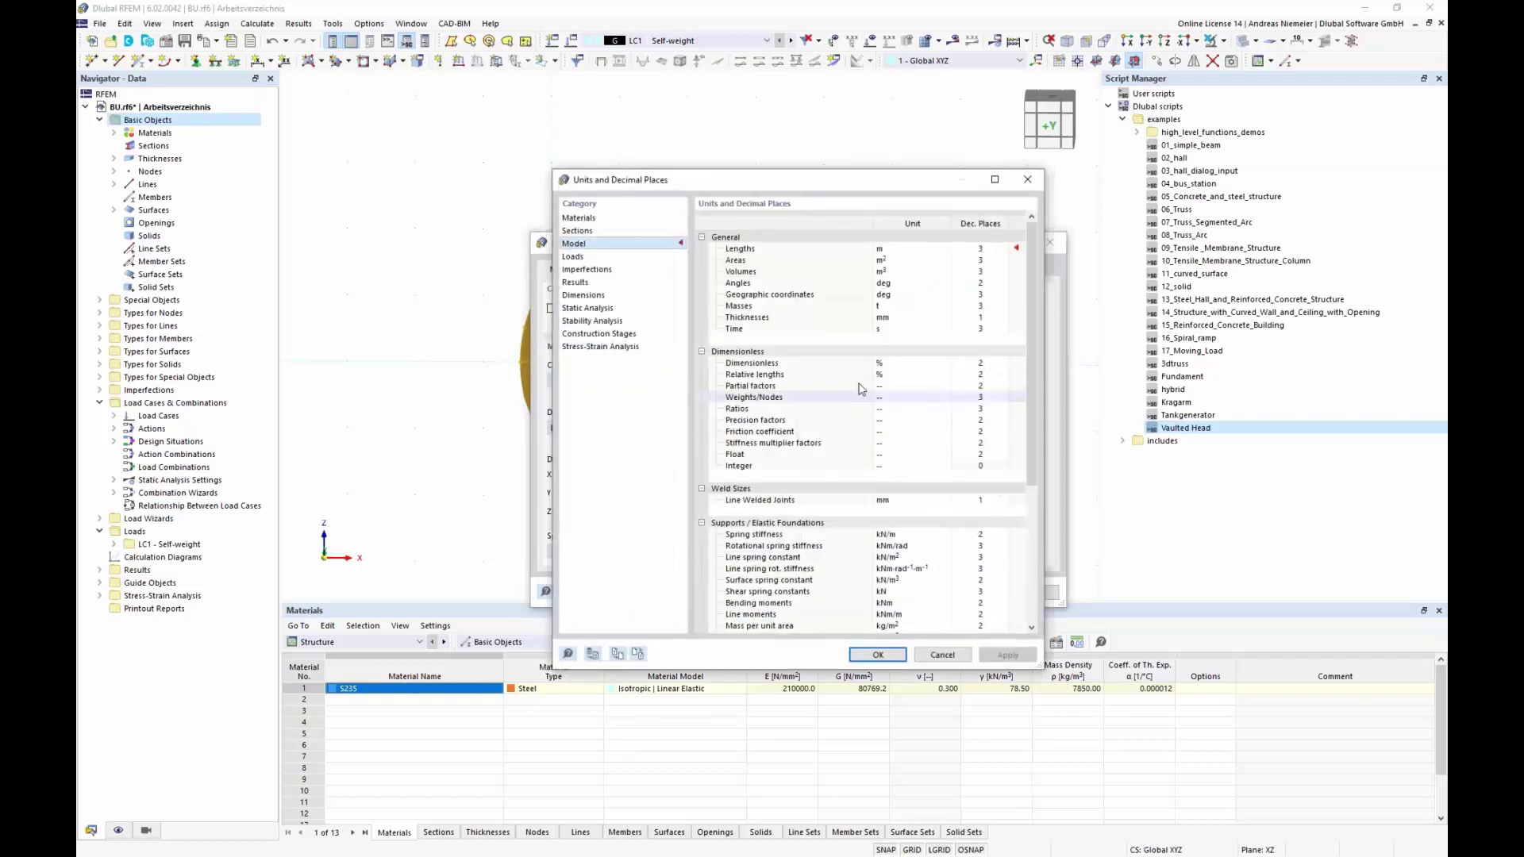
left_click(942, 252)
left_click(941, 253)
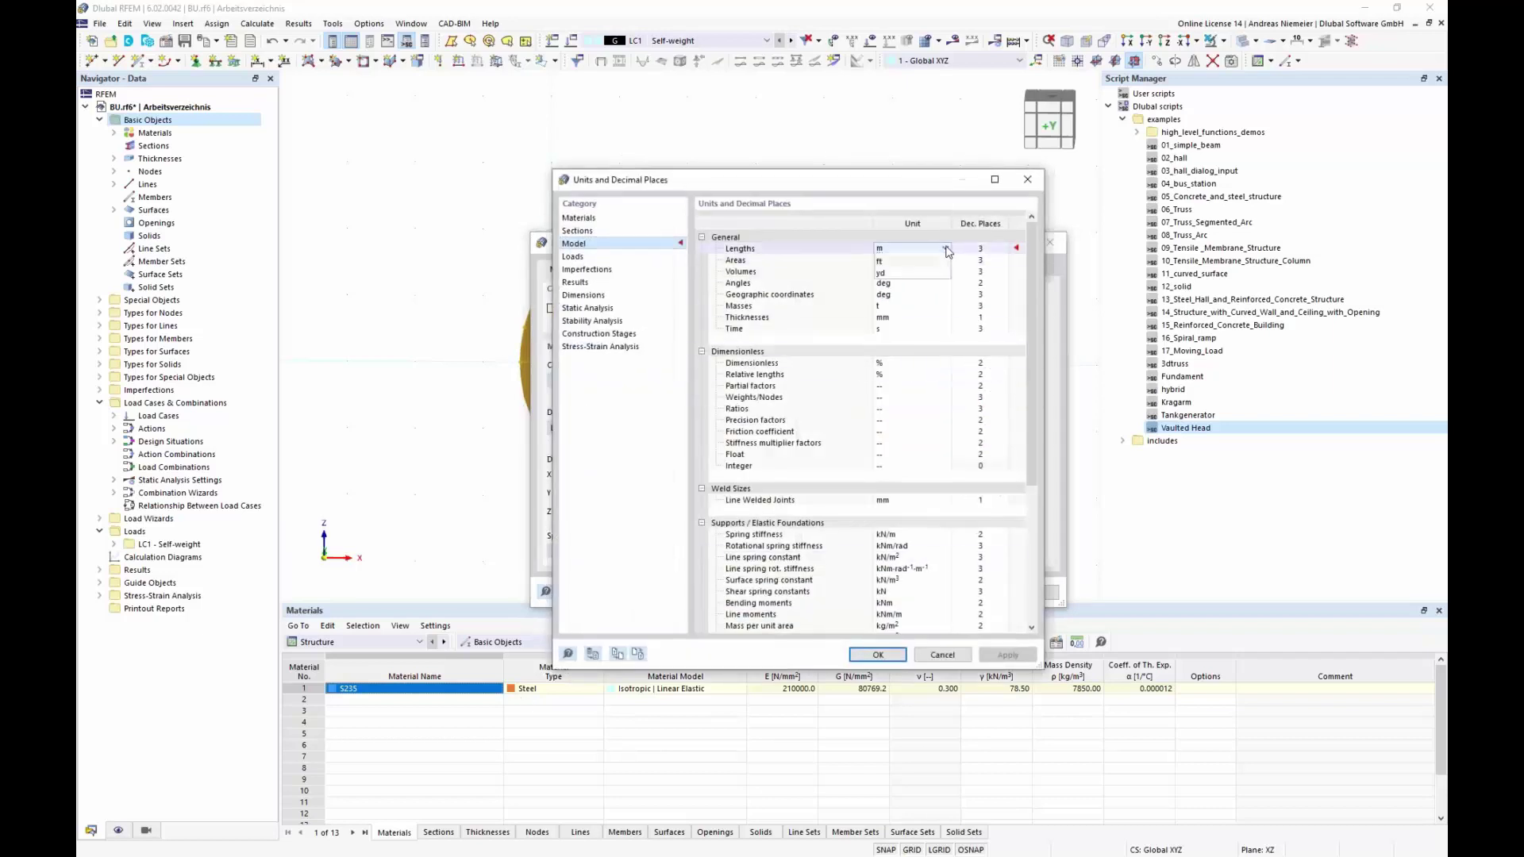
left_click(897, 260)
left_click(890, 659)
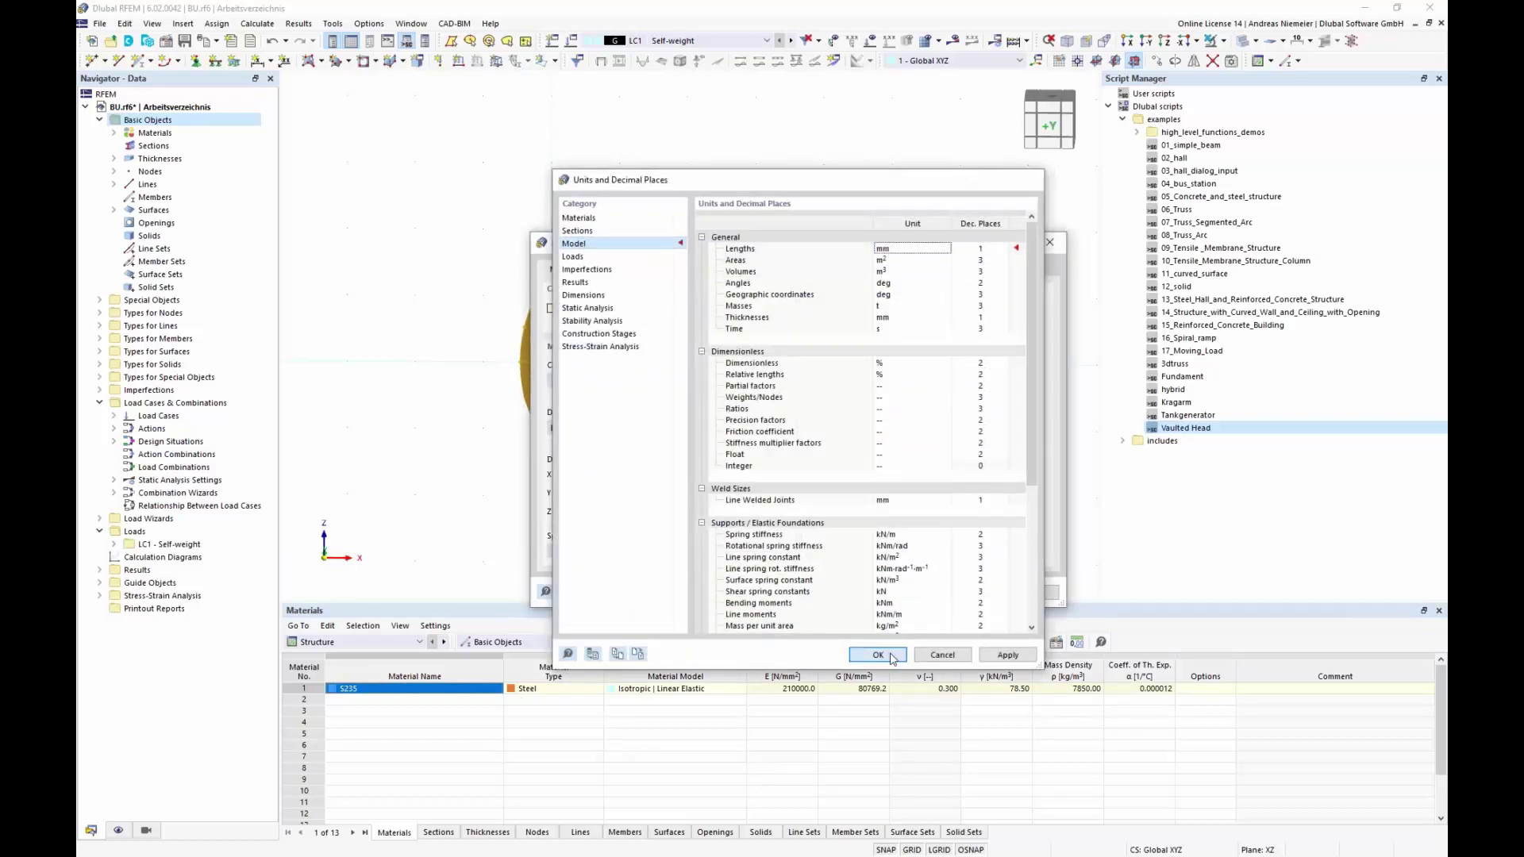
- Move the vaulted head by -1710 mm along the global X axis and clear the selection
left_click(581, 476)
type("-1710.0")
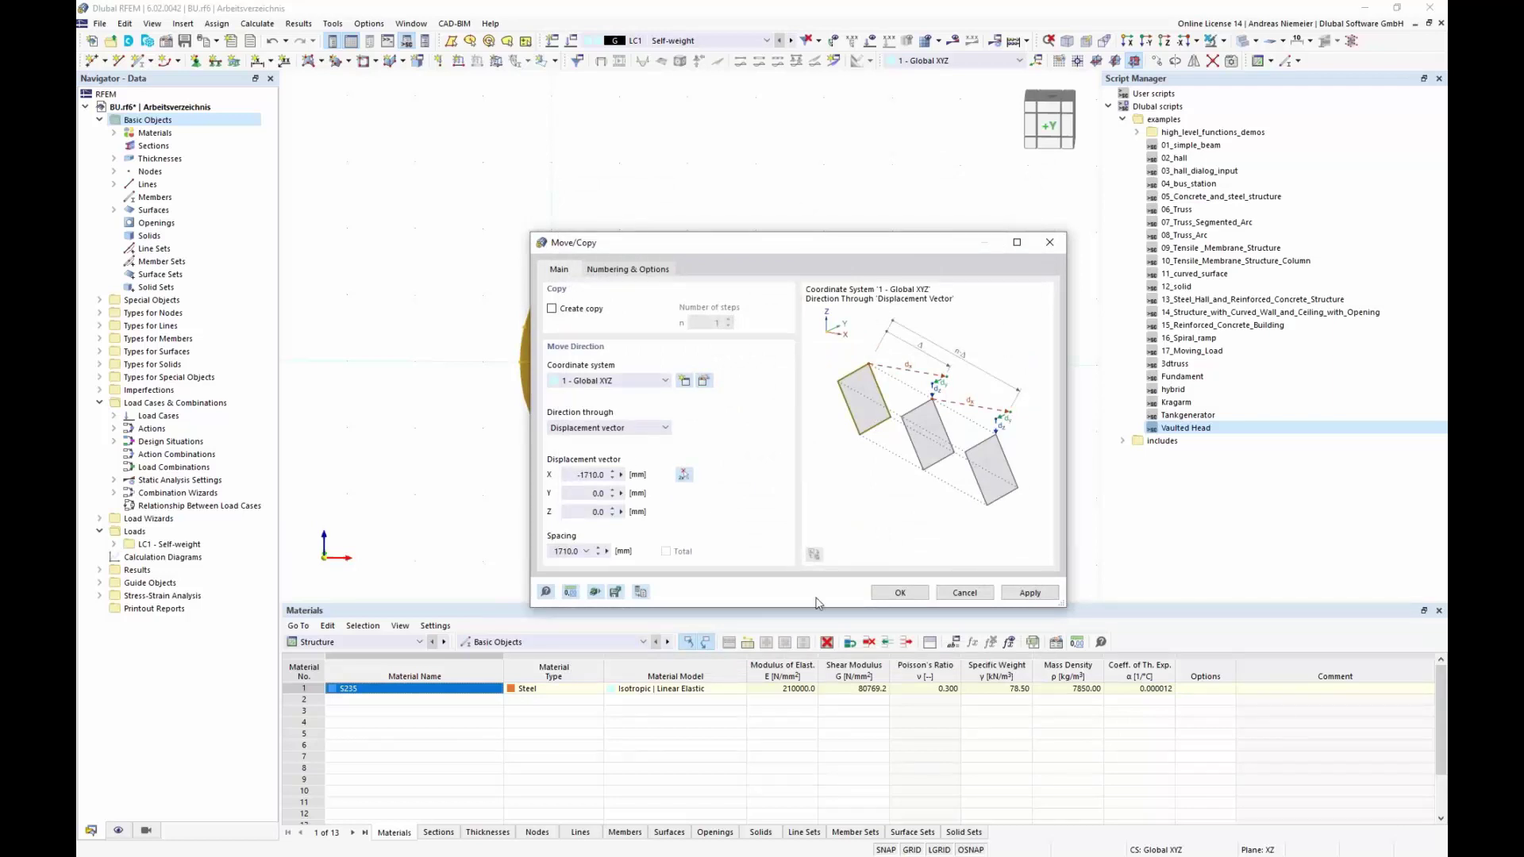
left_click(886, 601)
key("Escape")
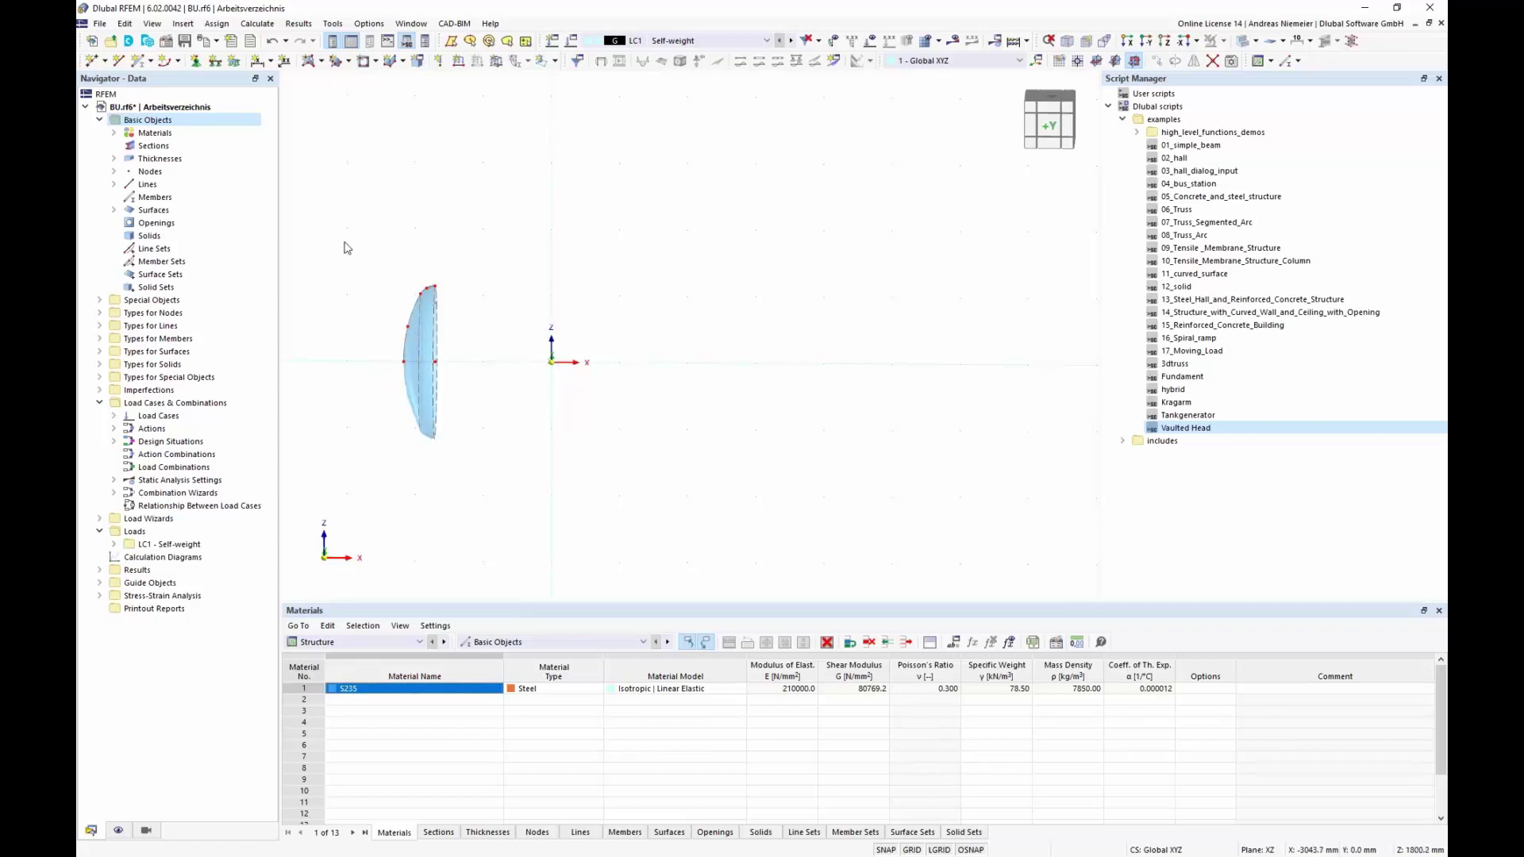
- Mirror the vaulted head as a copy across the global YZ plane through the origin
left_click_drag(343, 245, 490, 524)
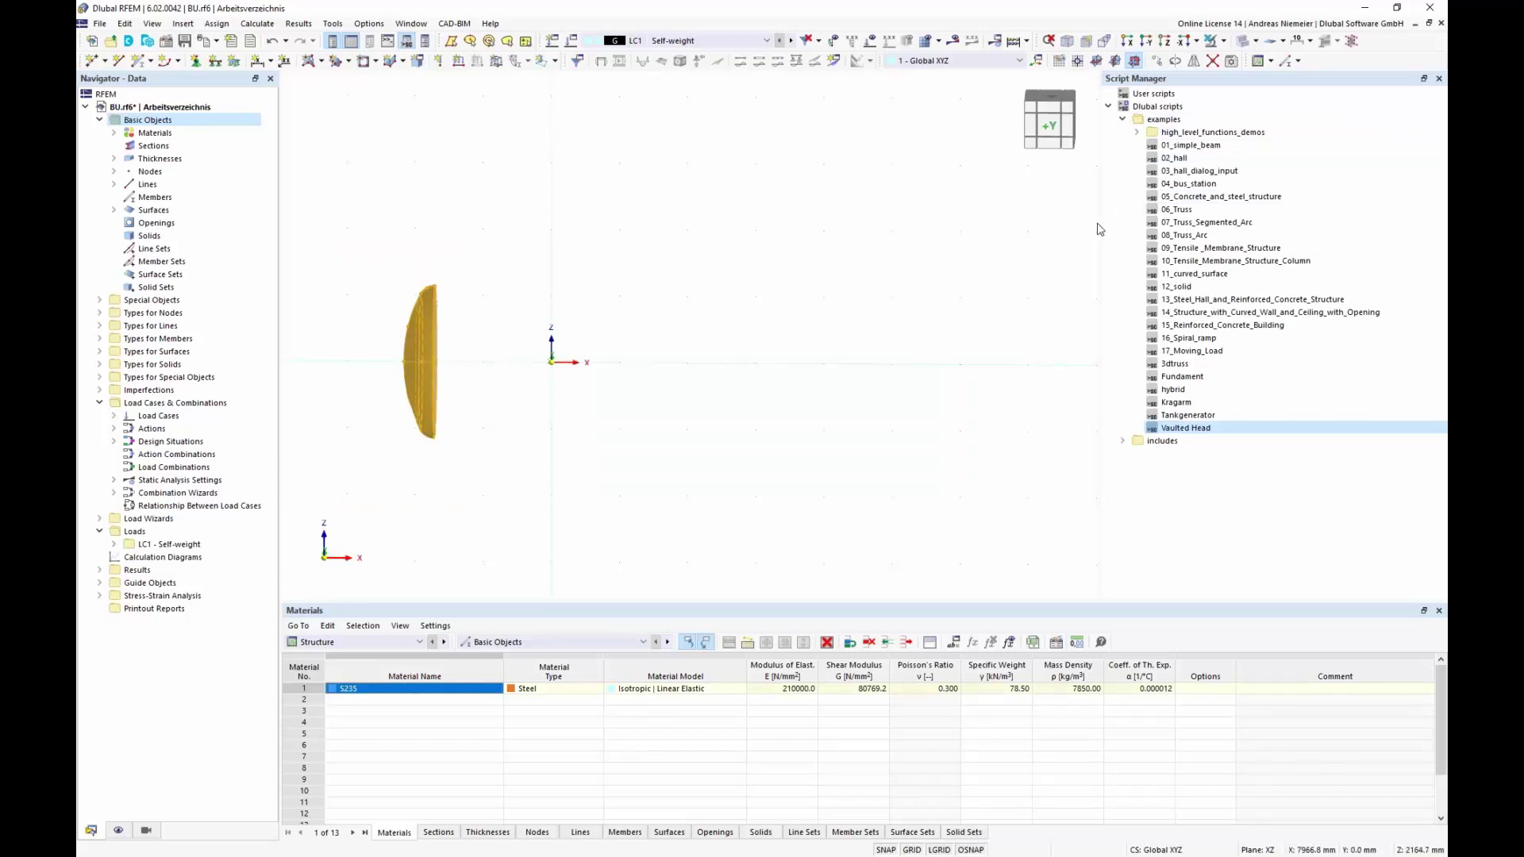
left_click(1194, 61)
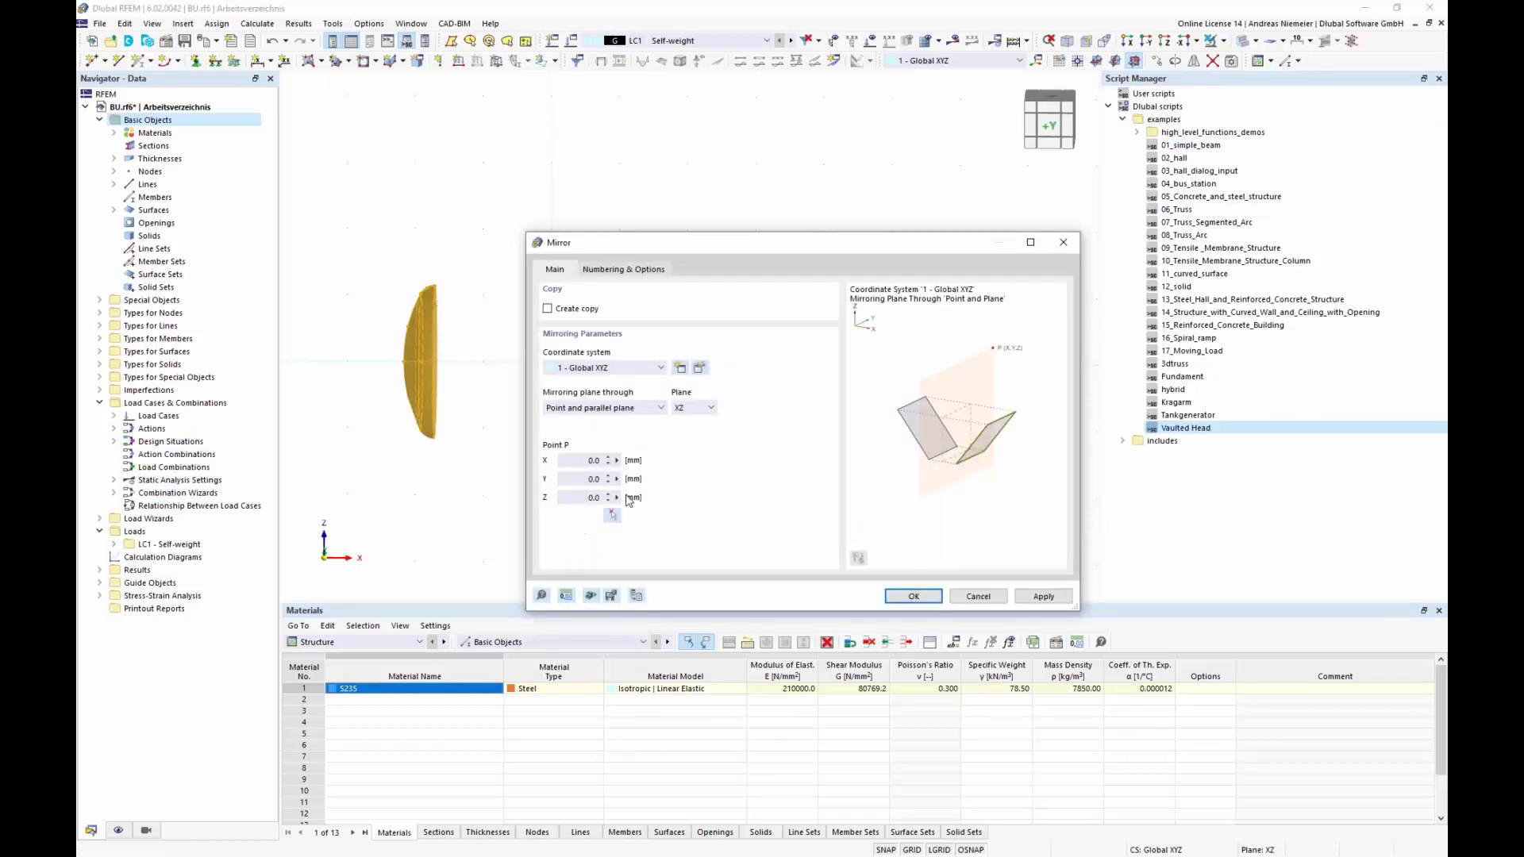
left_click(547, 310)
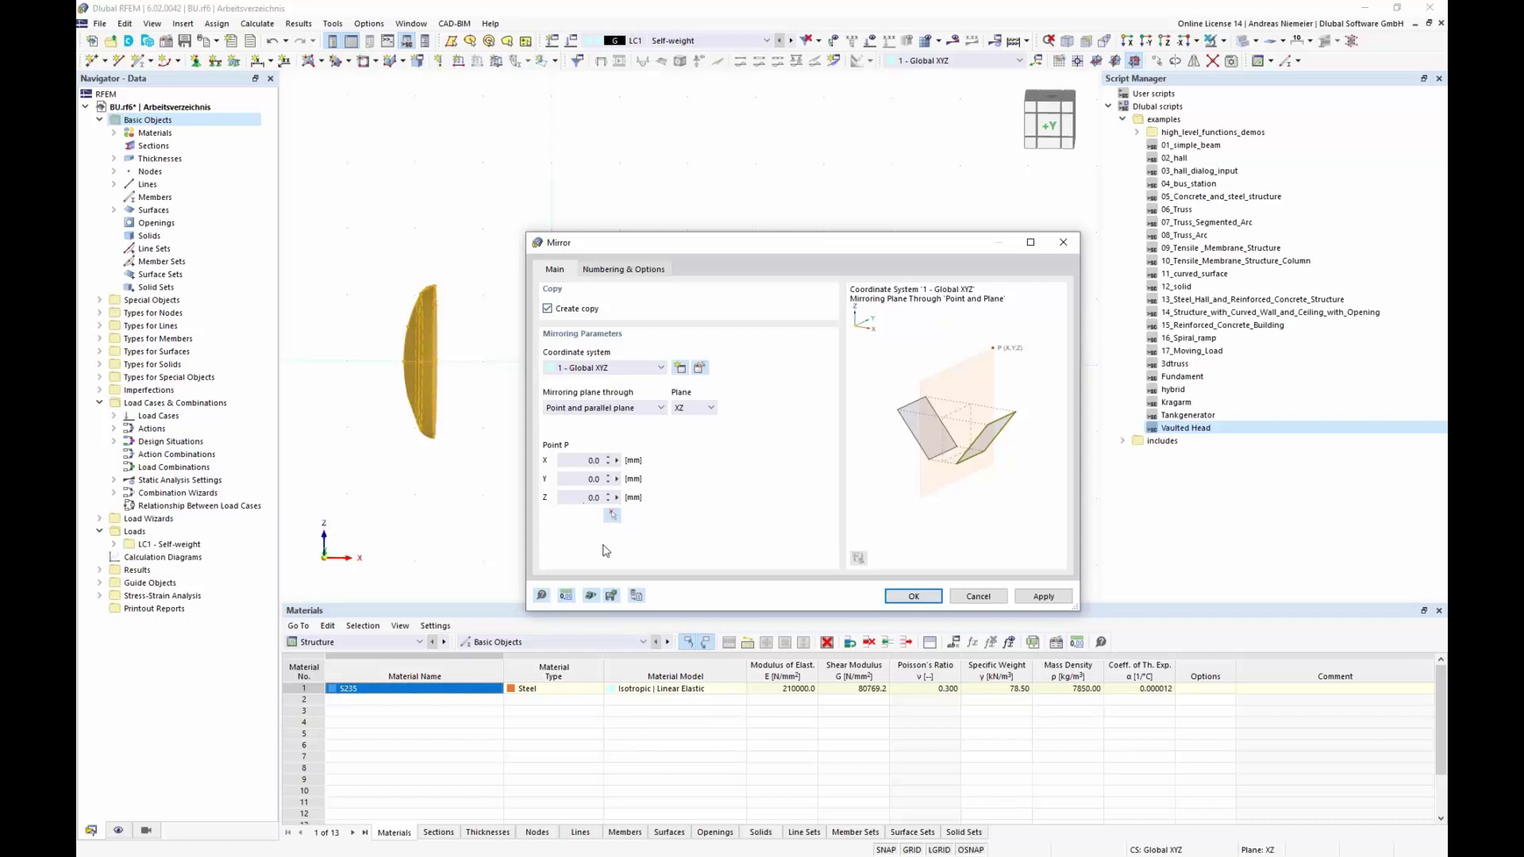
left_click(685, 410)
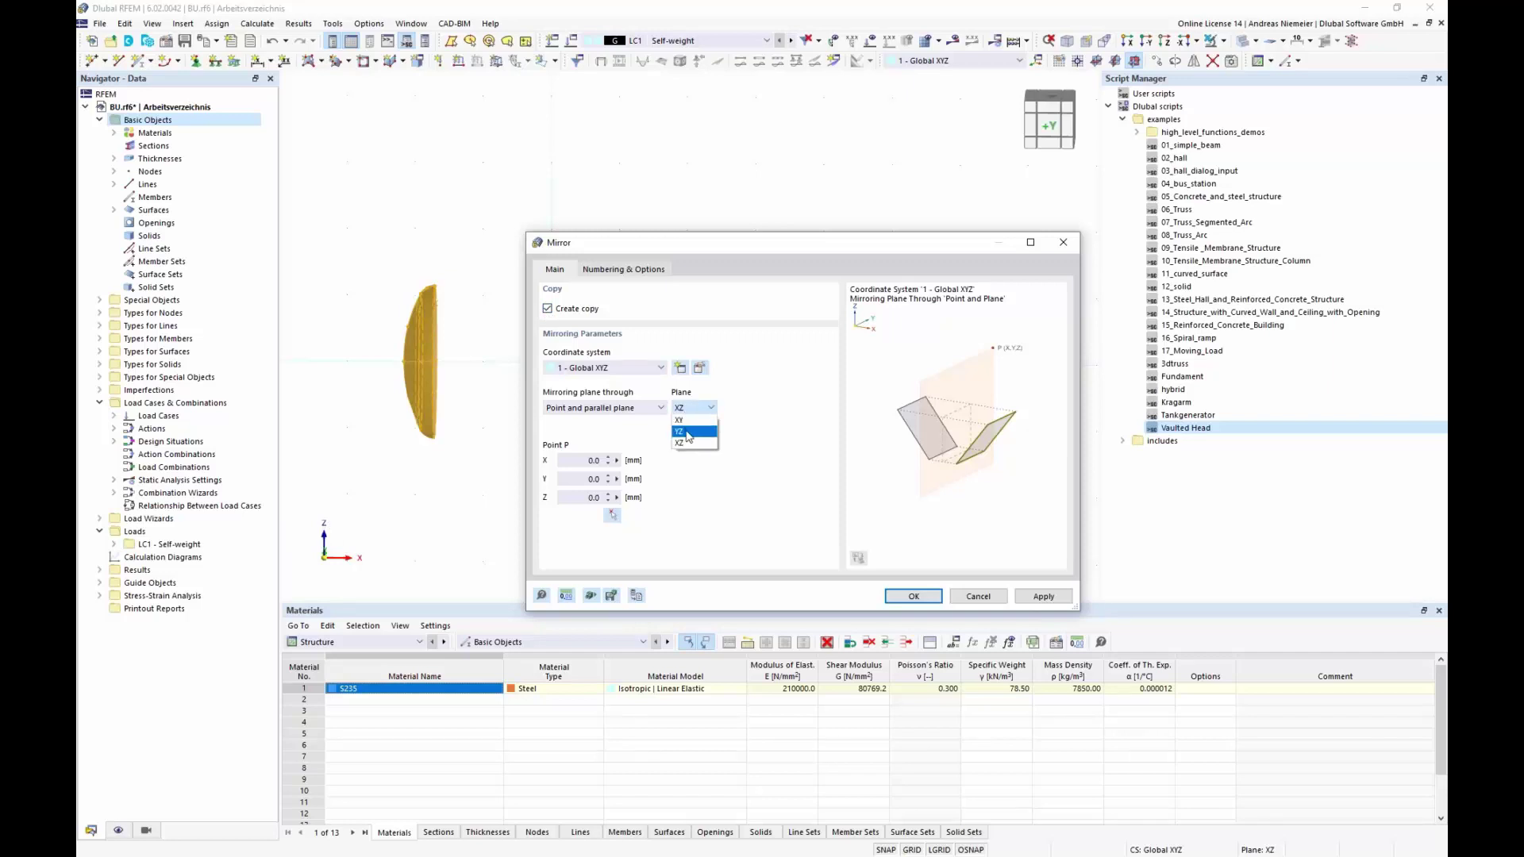
left_click(688, 431)
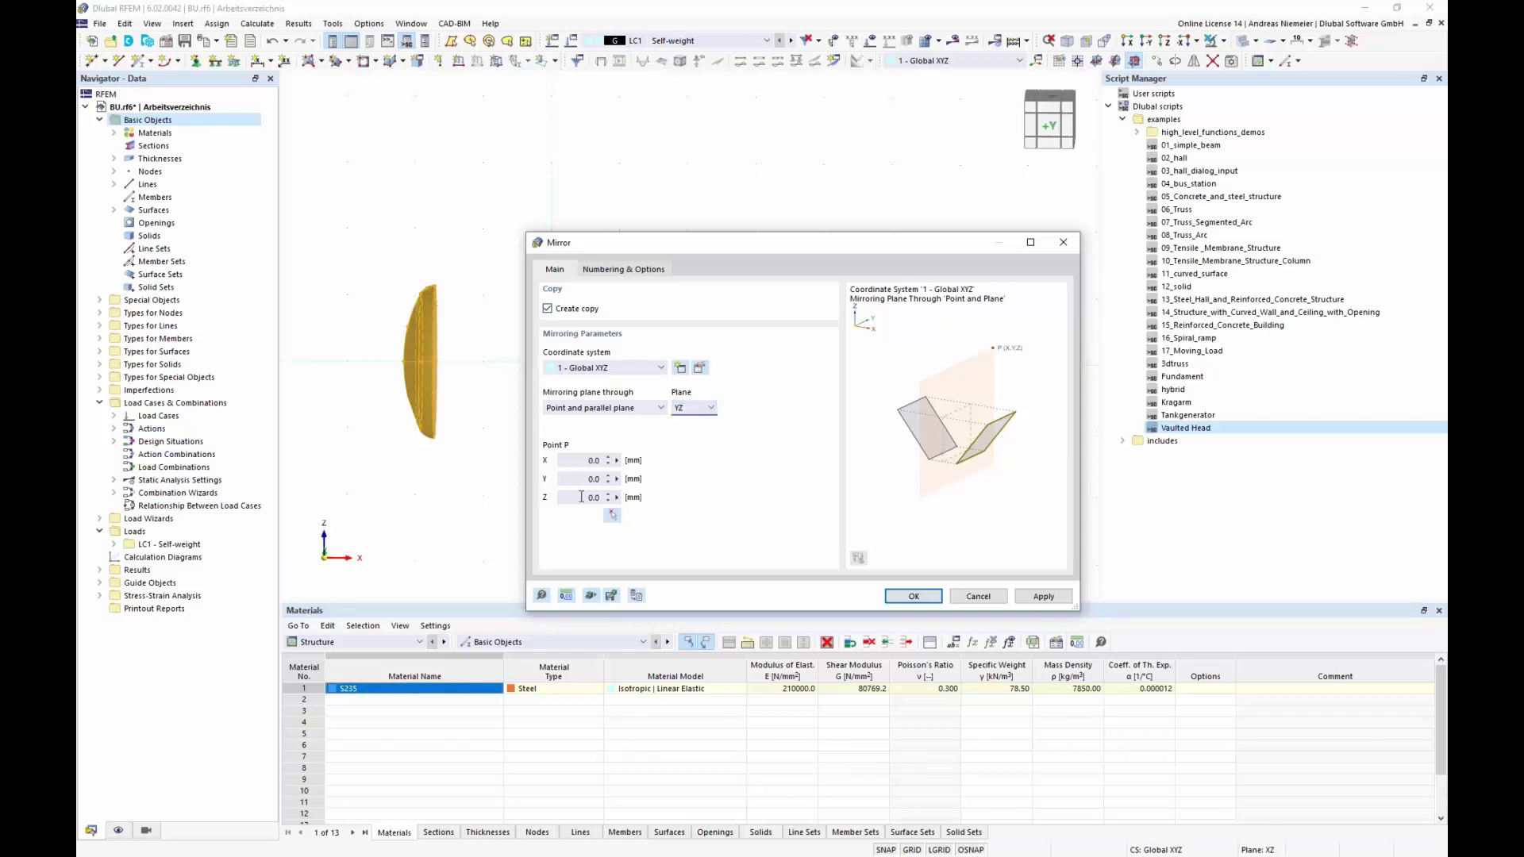
left_click(913, 596)
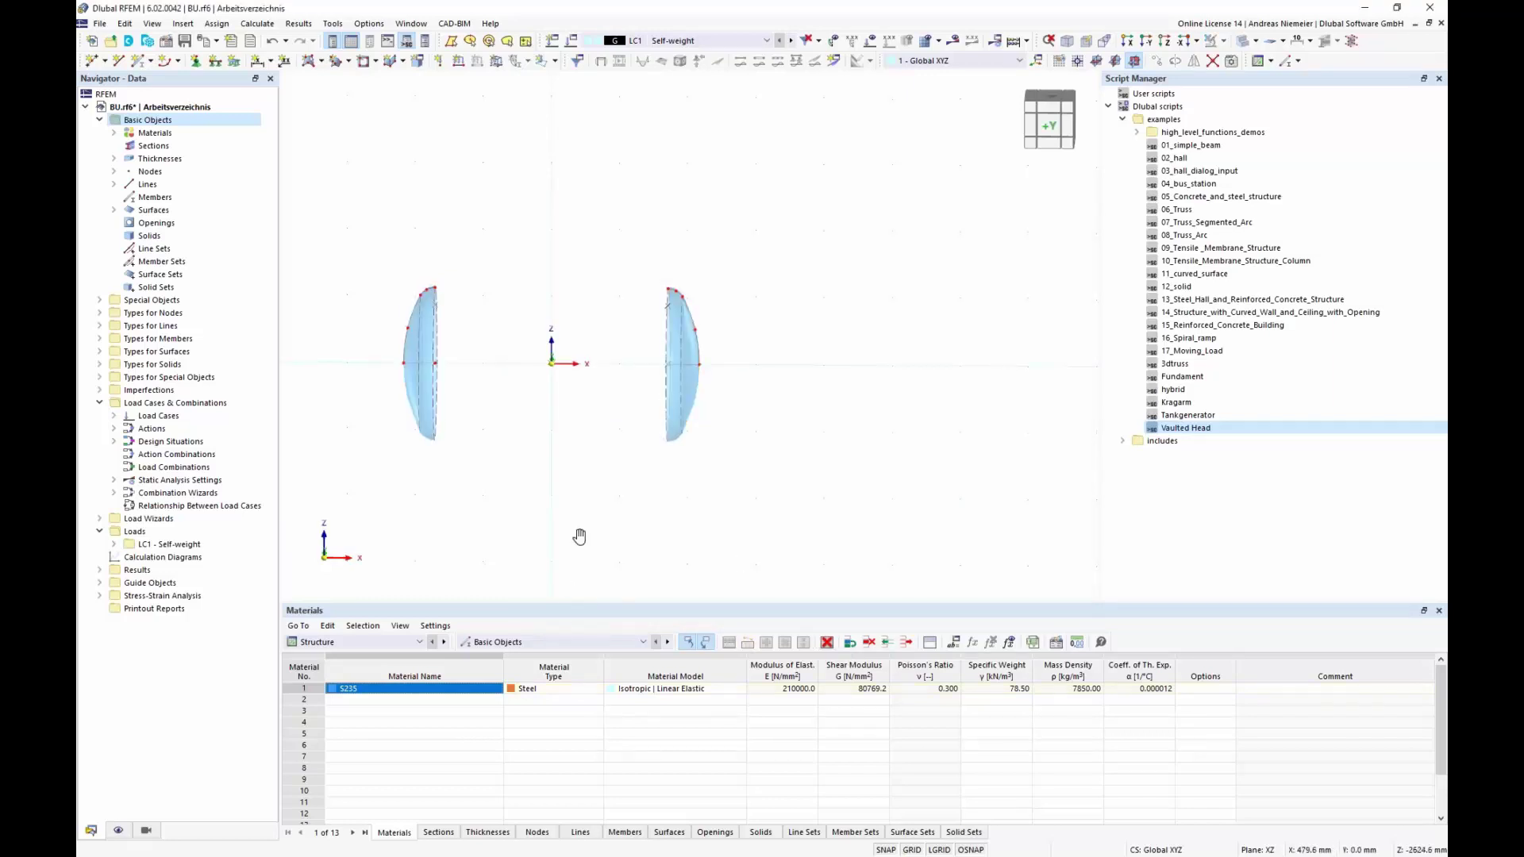
- Close the Script Manager and draw a single line between the uppermost rim nodes of the two vaulted heads
mouse_move(666, 497)
middle_mouse_down("ctrl")
mouse_move(401, 497)
mouse_move(696, 489)
mouse_move(508, 492)
mouse_move(639, 488)
middle_mouse_up("ctrl")
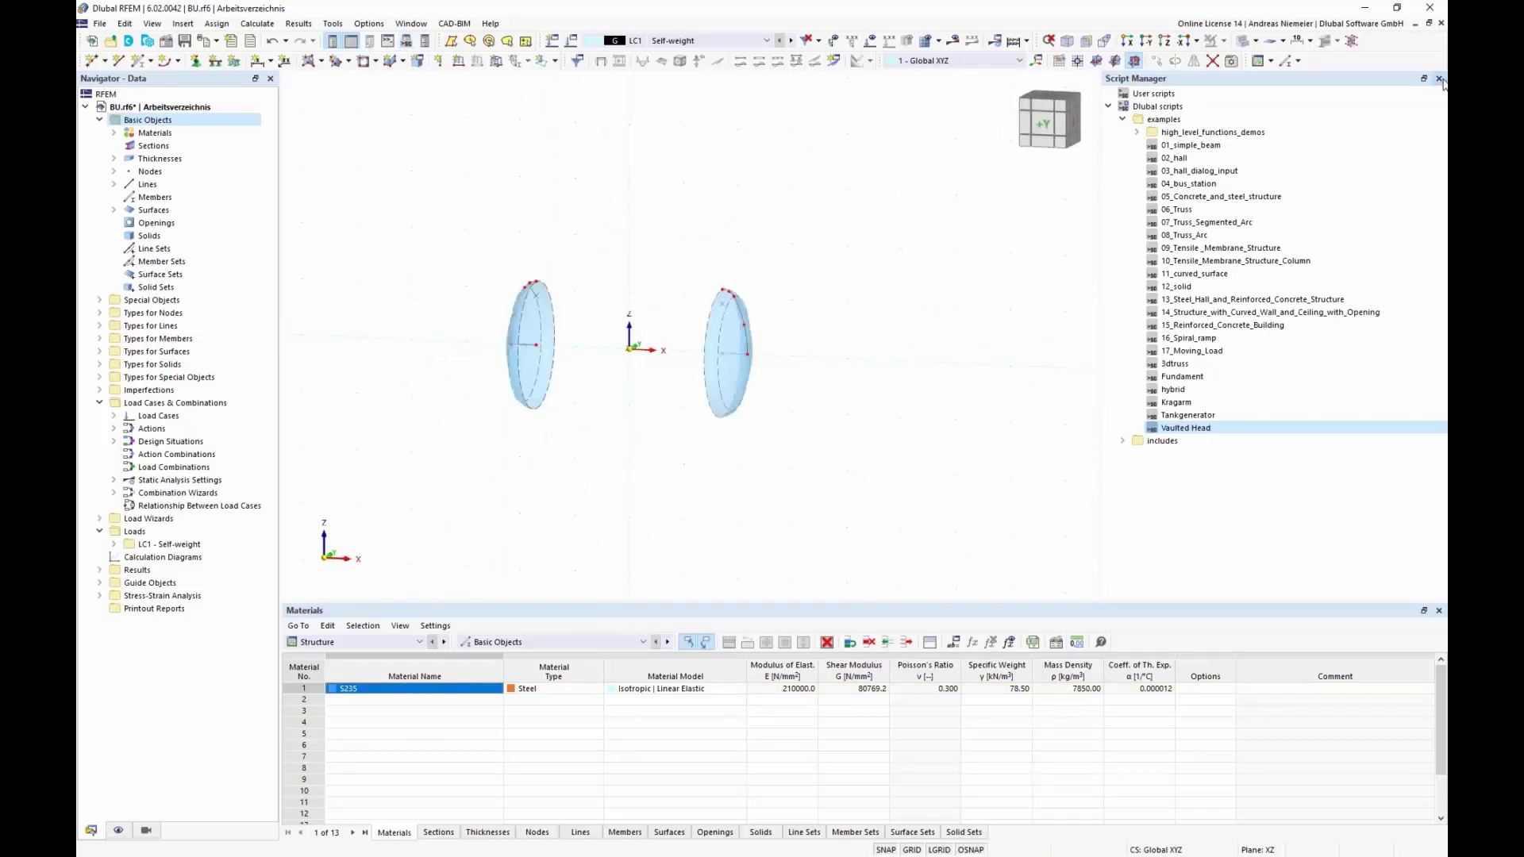
left_click(1439, 79)
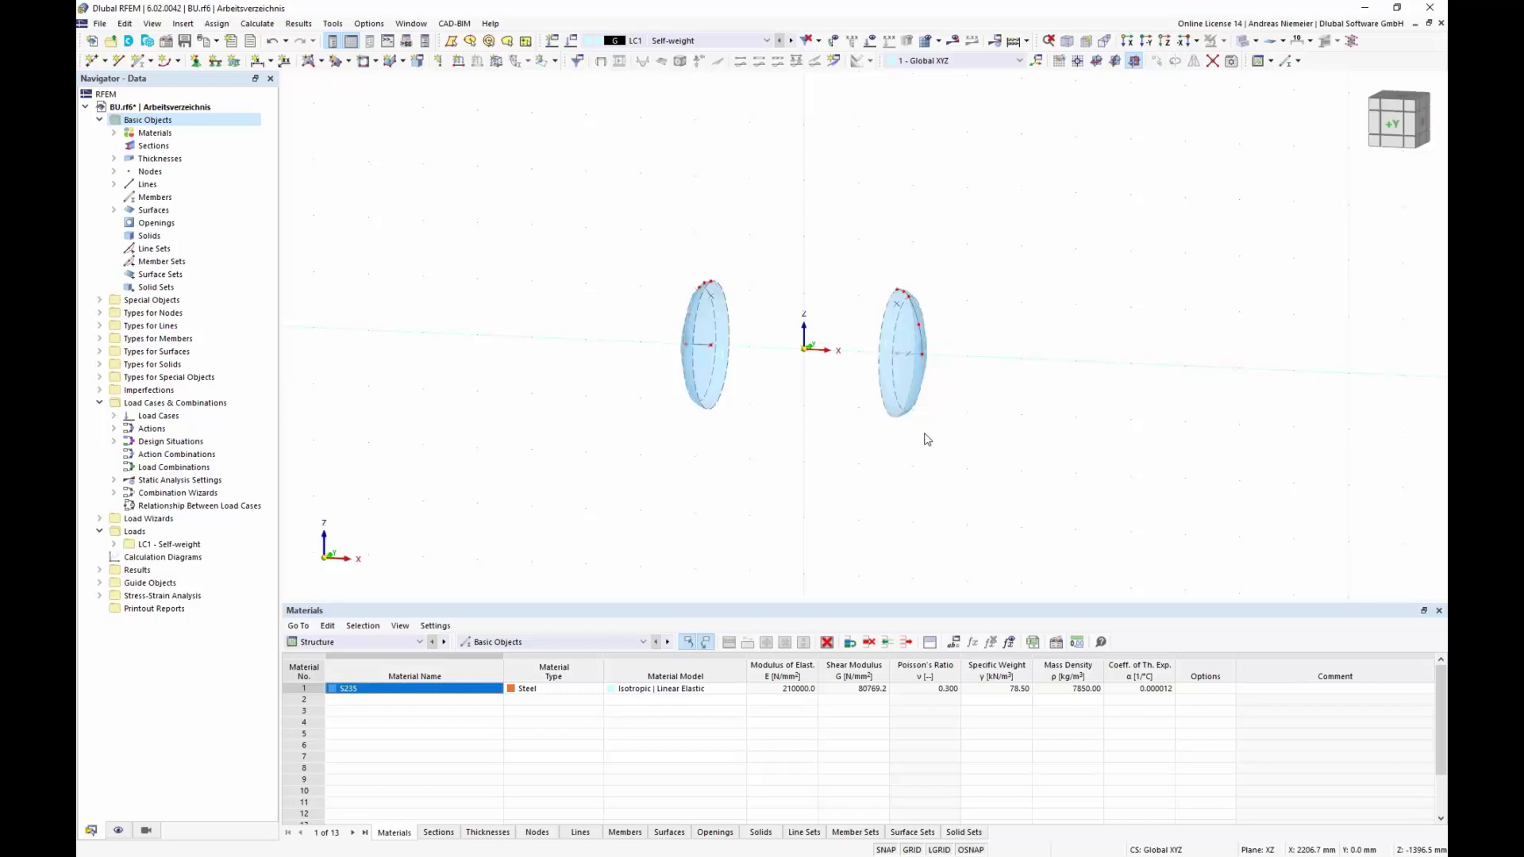
scroll(732, 391, "up", 2)
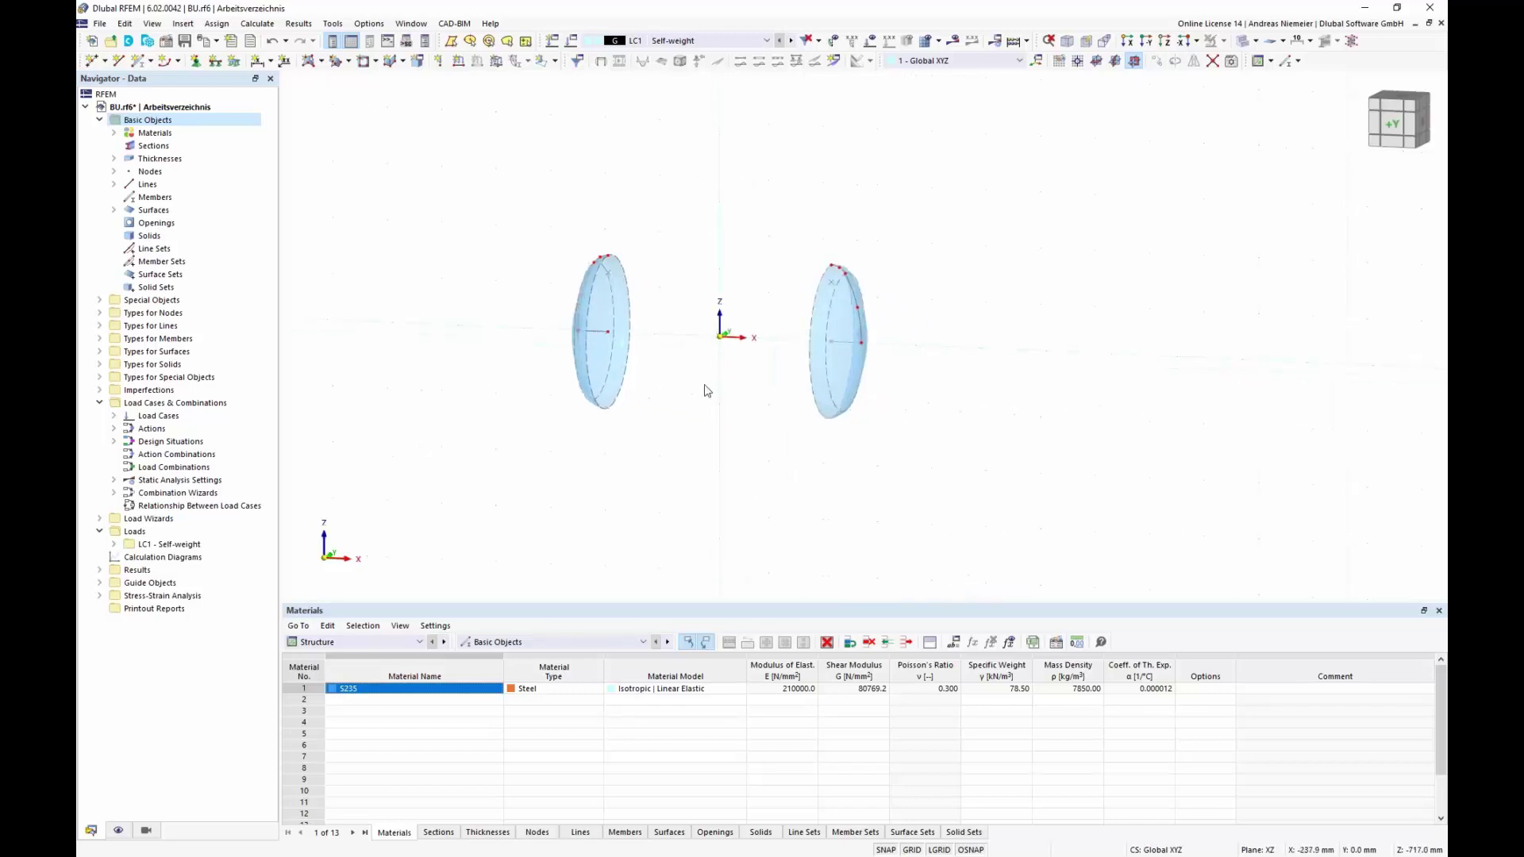
scroll(706, 390, "up", 1)
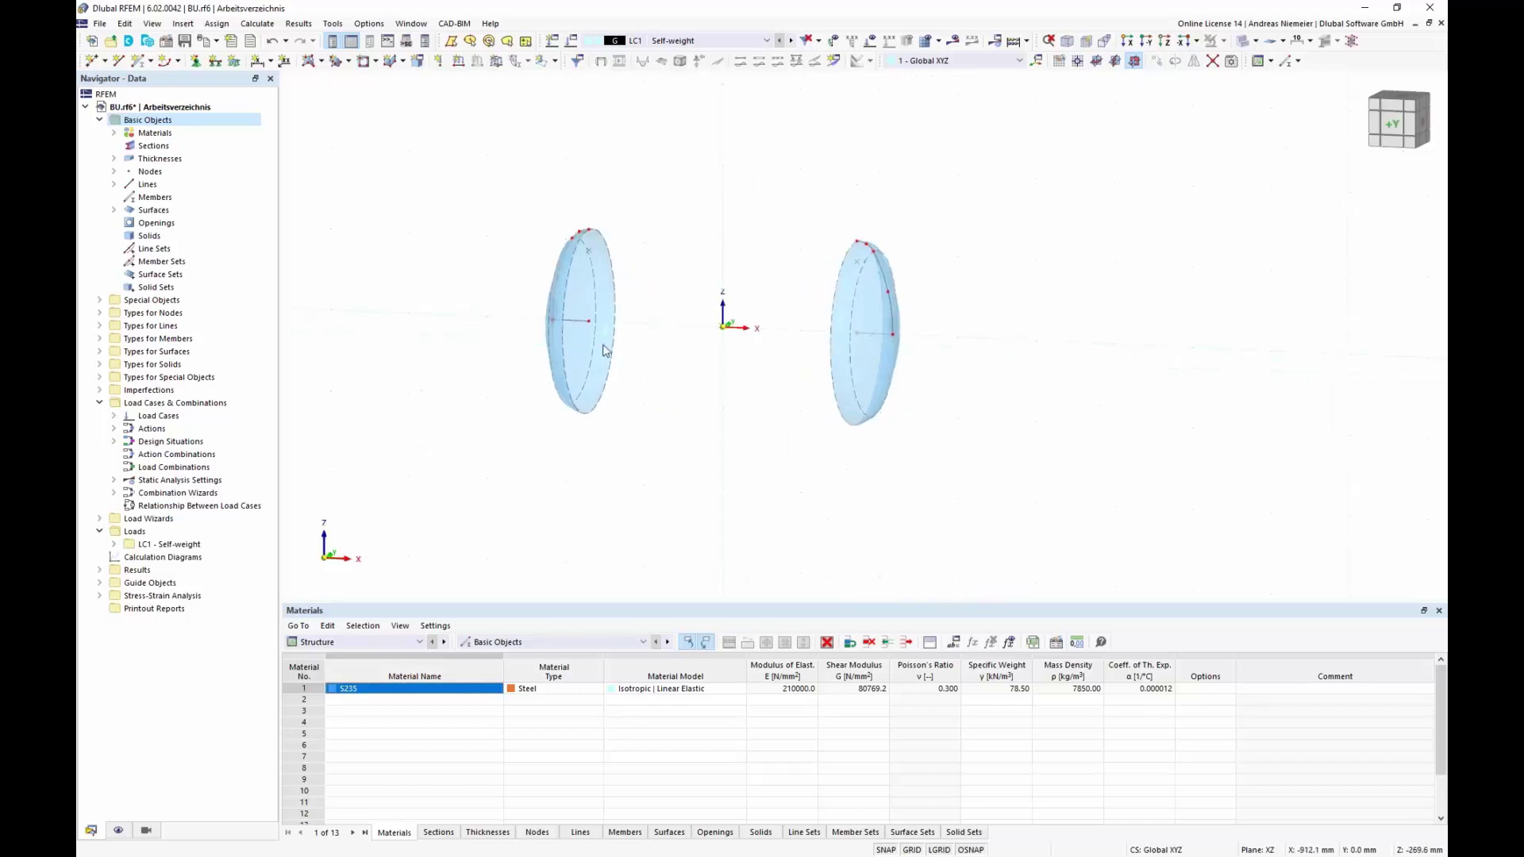
left_click(119, 60)
scroll(602, 242, "up", 2)
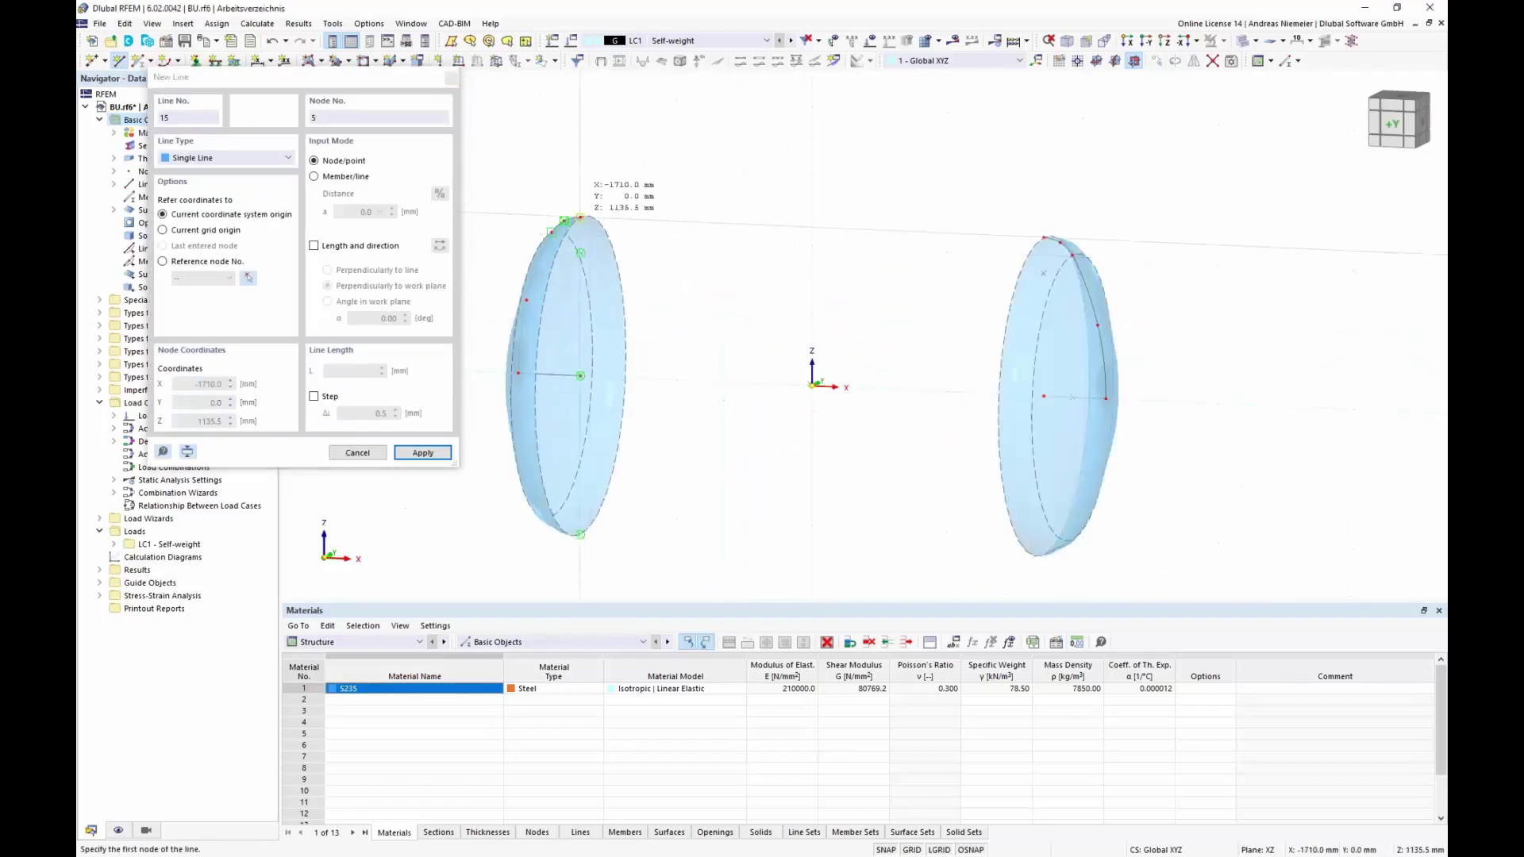
left_click(581, 216)
left_click(1045, 237)
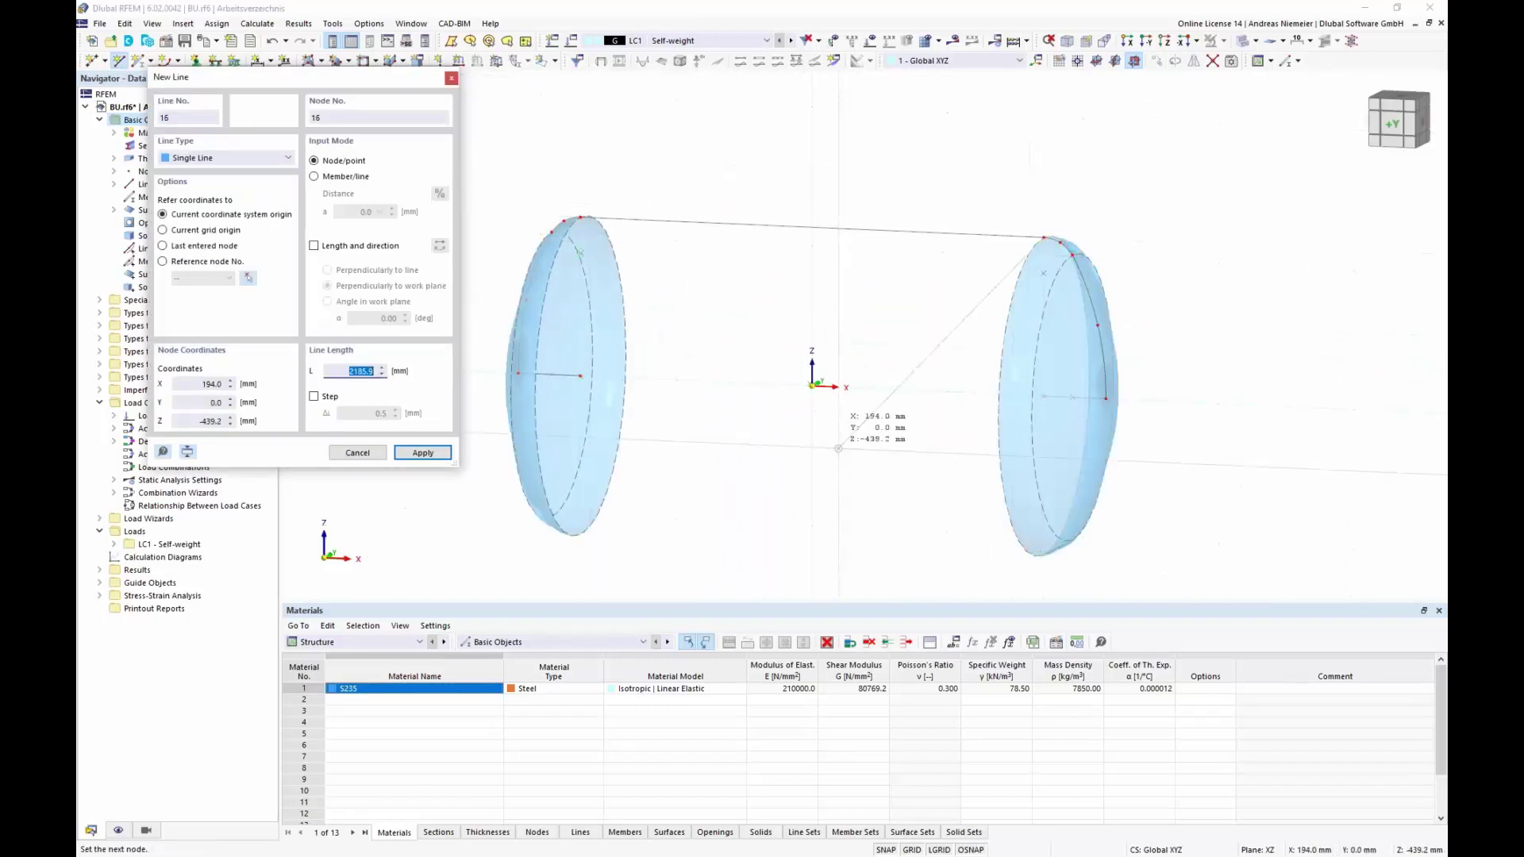
key("Escape")
scroll(839, 449, "up", 1)
middle_click_drag(839, 448, 849, 337)
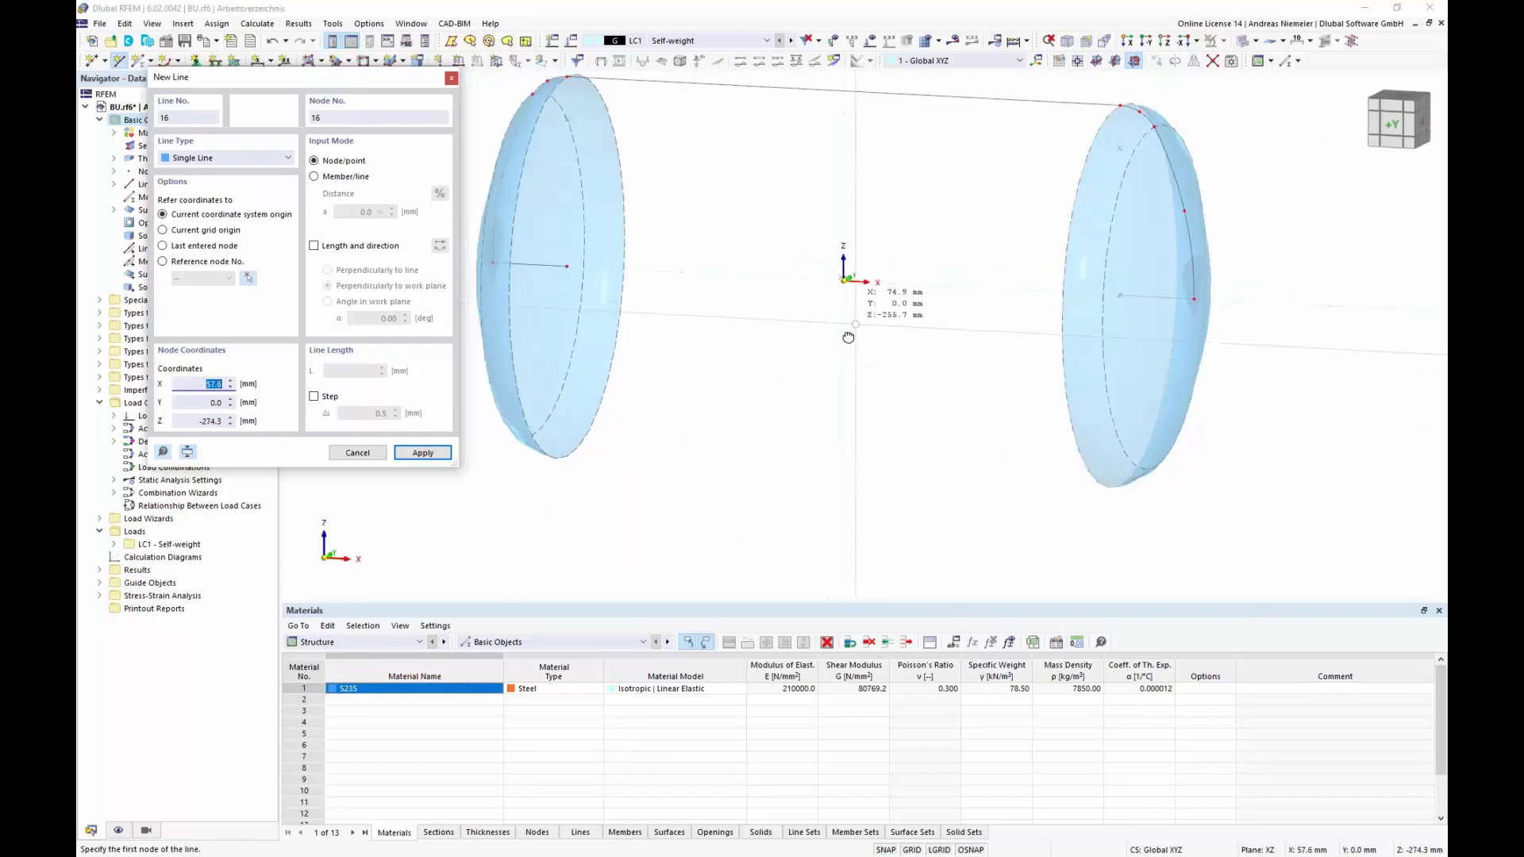
scroll(849, 337, "down", 3)
key("Escape")
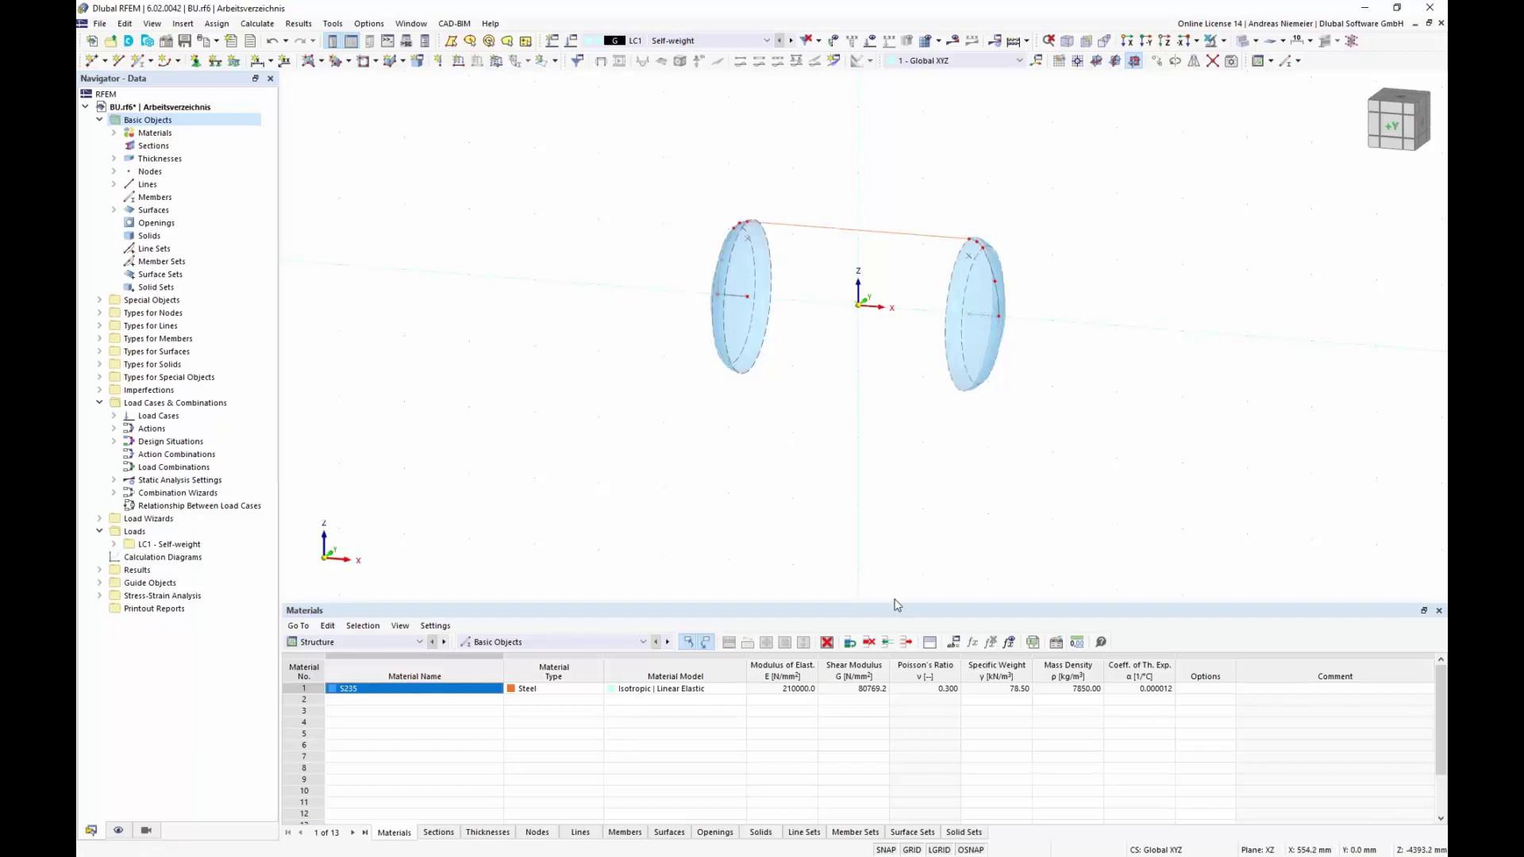
- Configure a rotated copy of the connecting line with 2 steps of 180° about the Y axis
left_click(1175, 60)
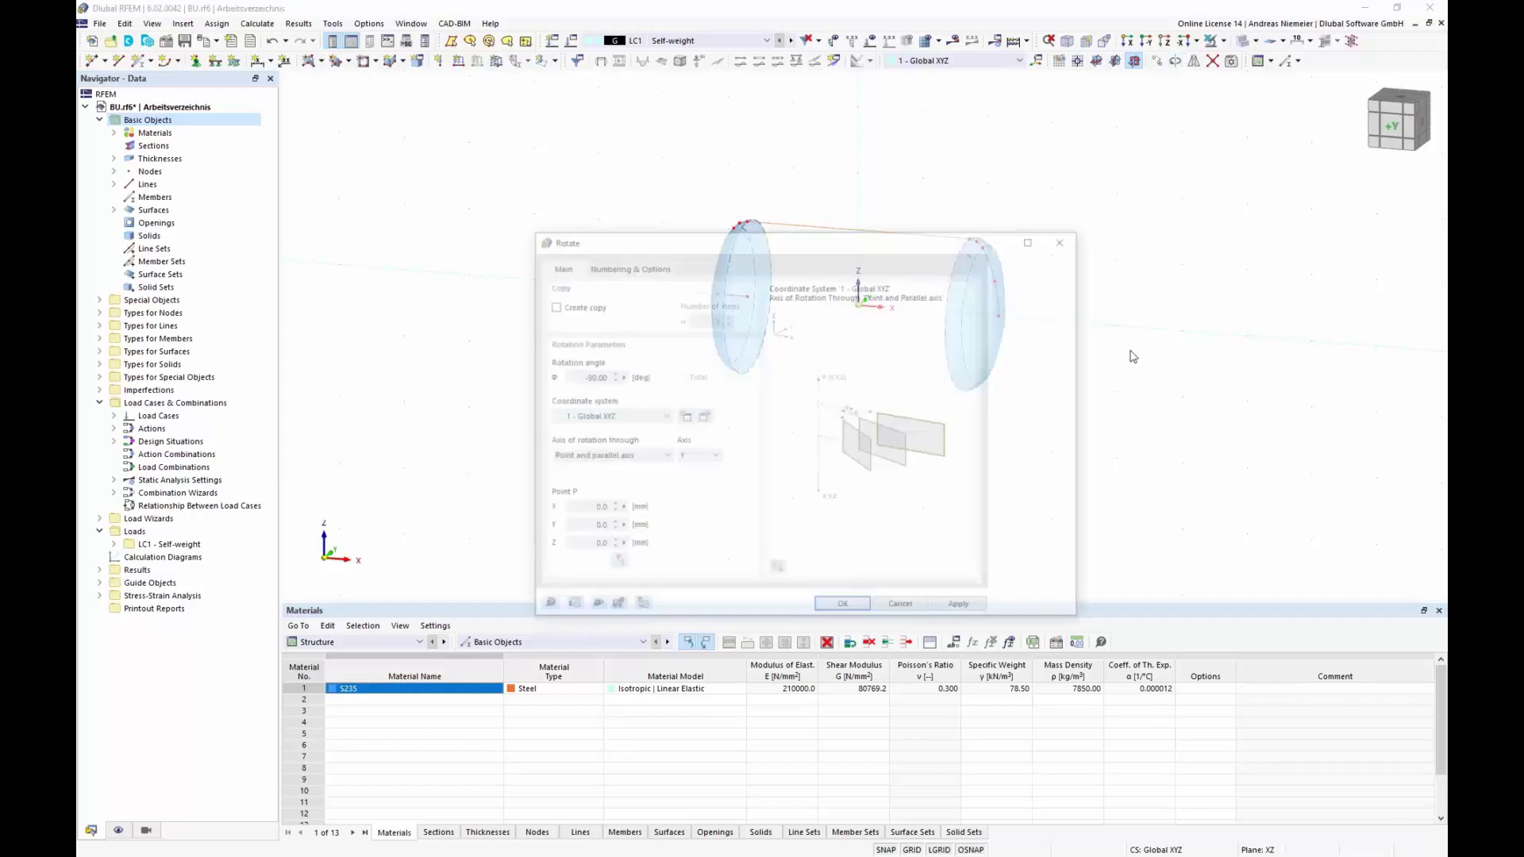
left_click(552, 307)
left_click(730, 317)
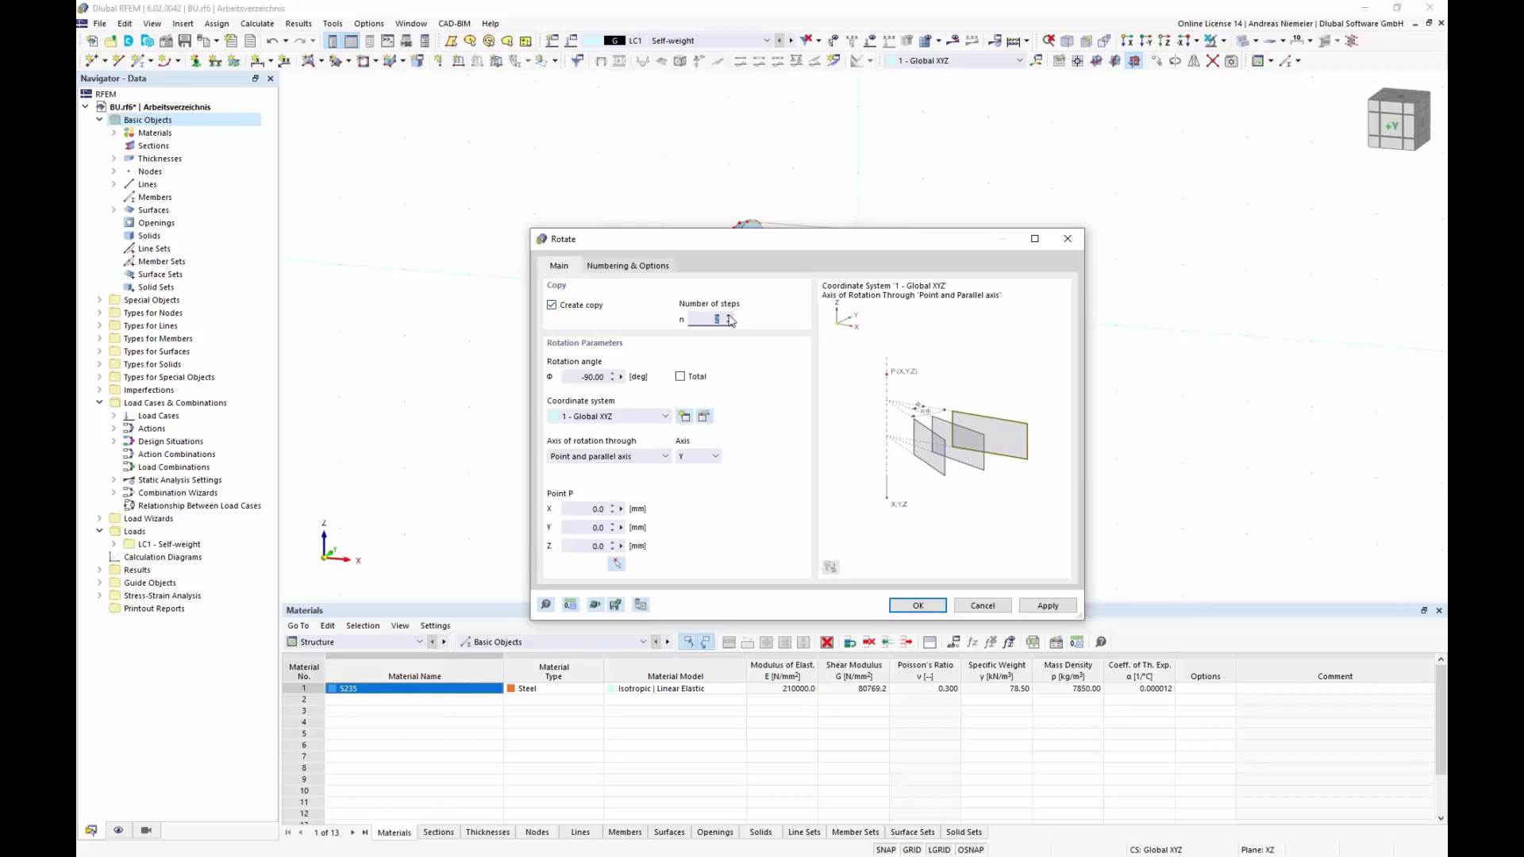
key("Tab")
type("1")
left_click(706, 457)
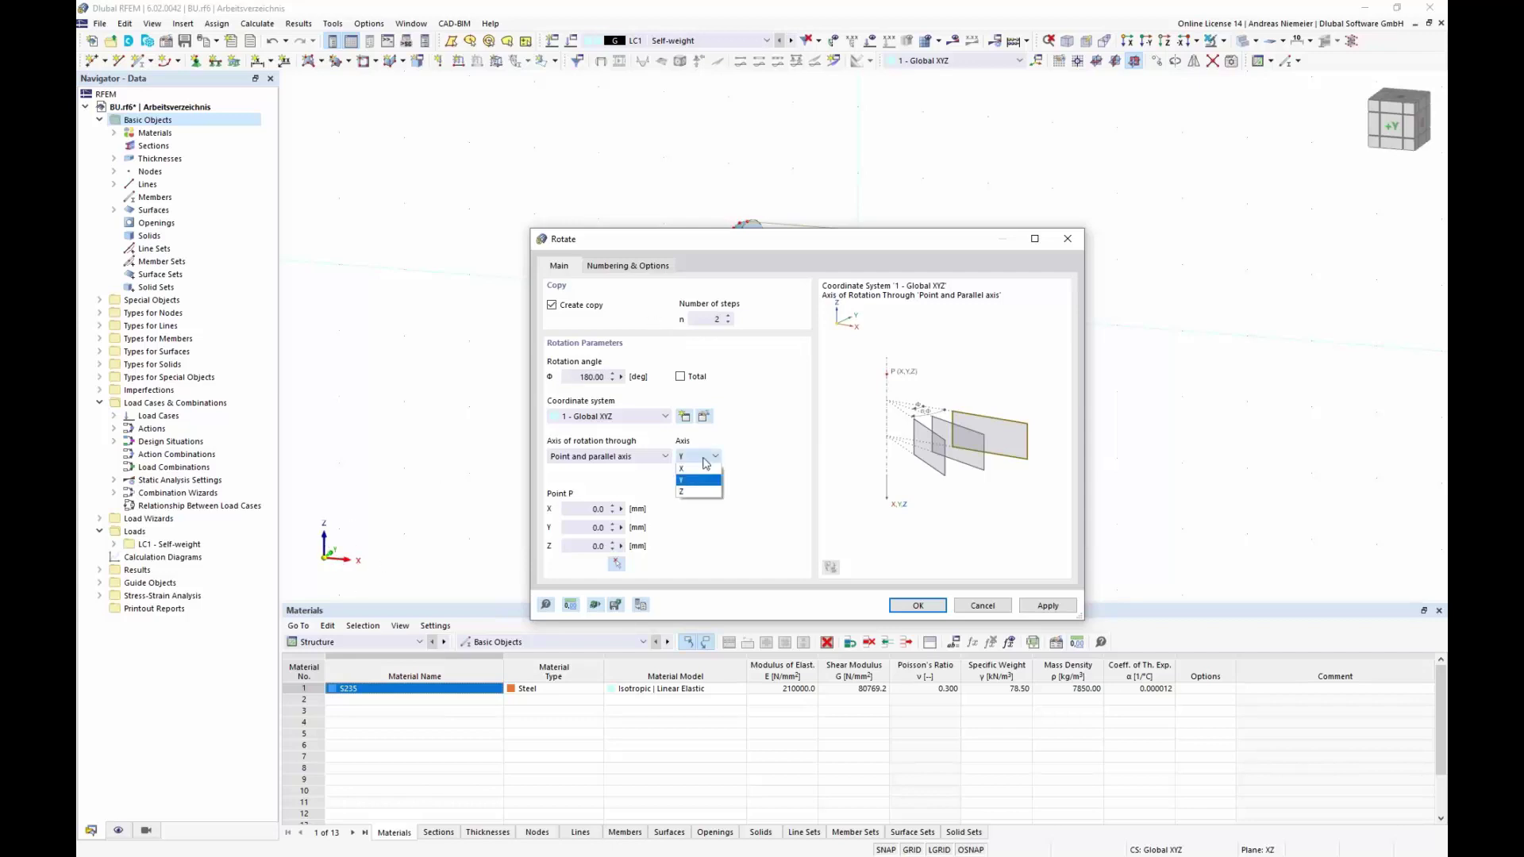
left_click(697, 480)
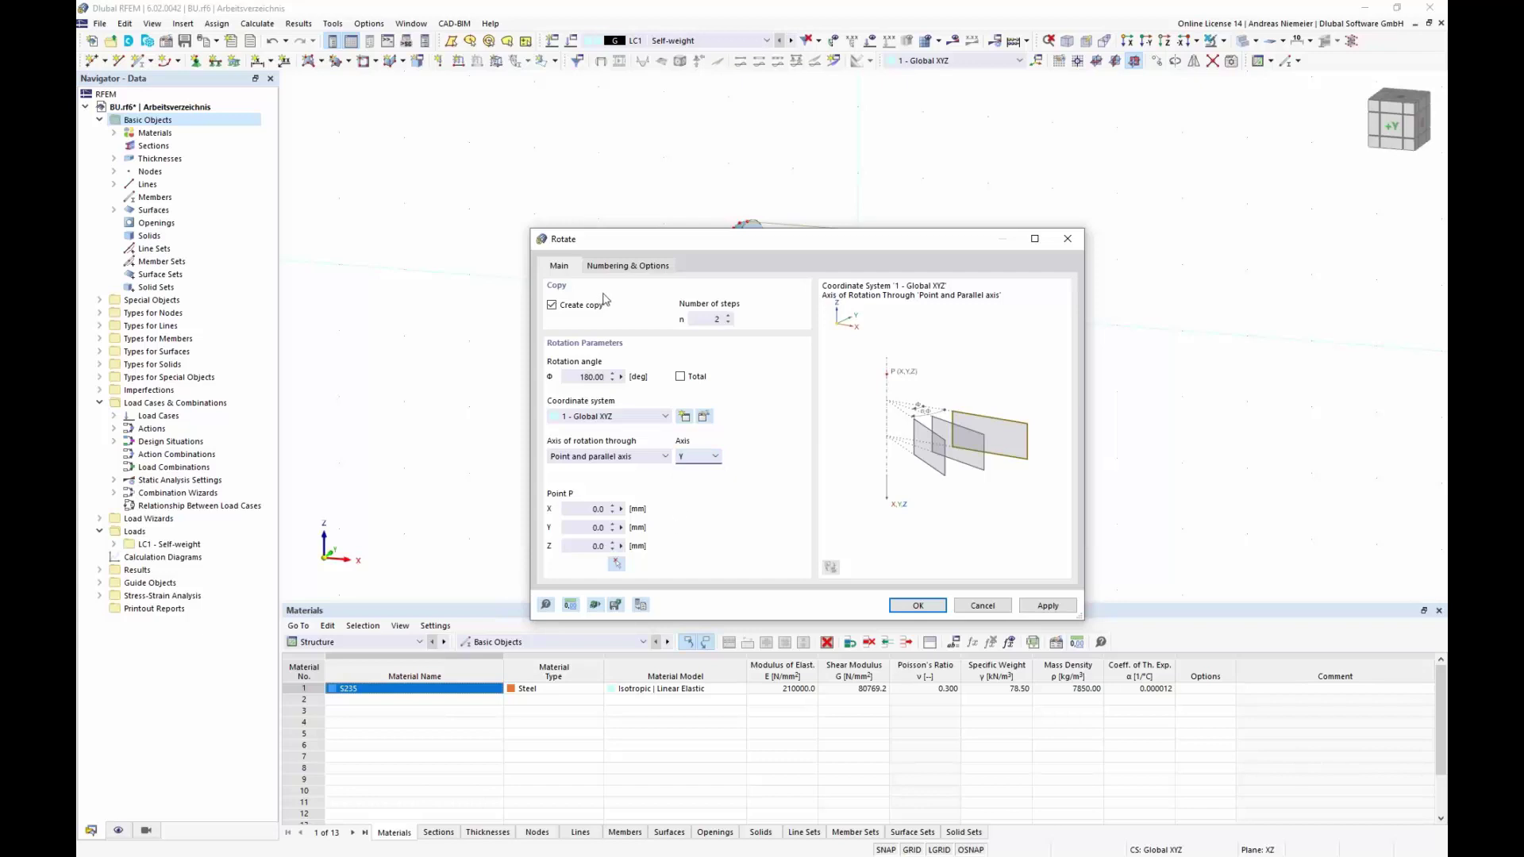
- Enable step links for the rotated copy and link its lines with a surface
left_click(621, 269)
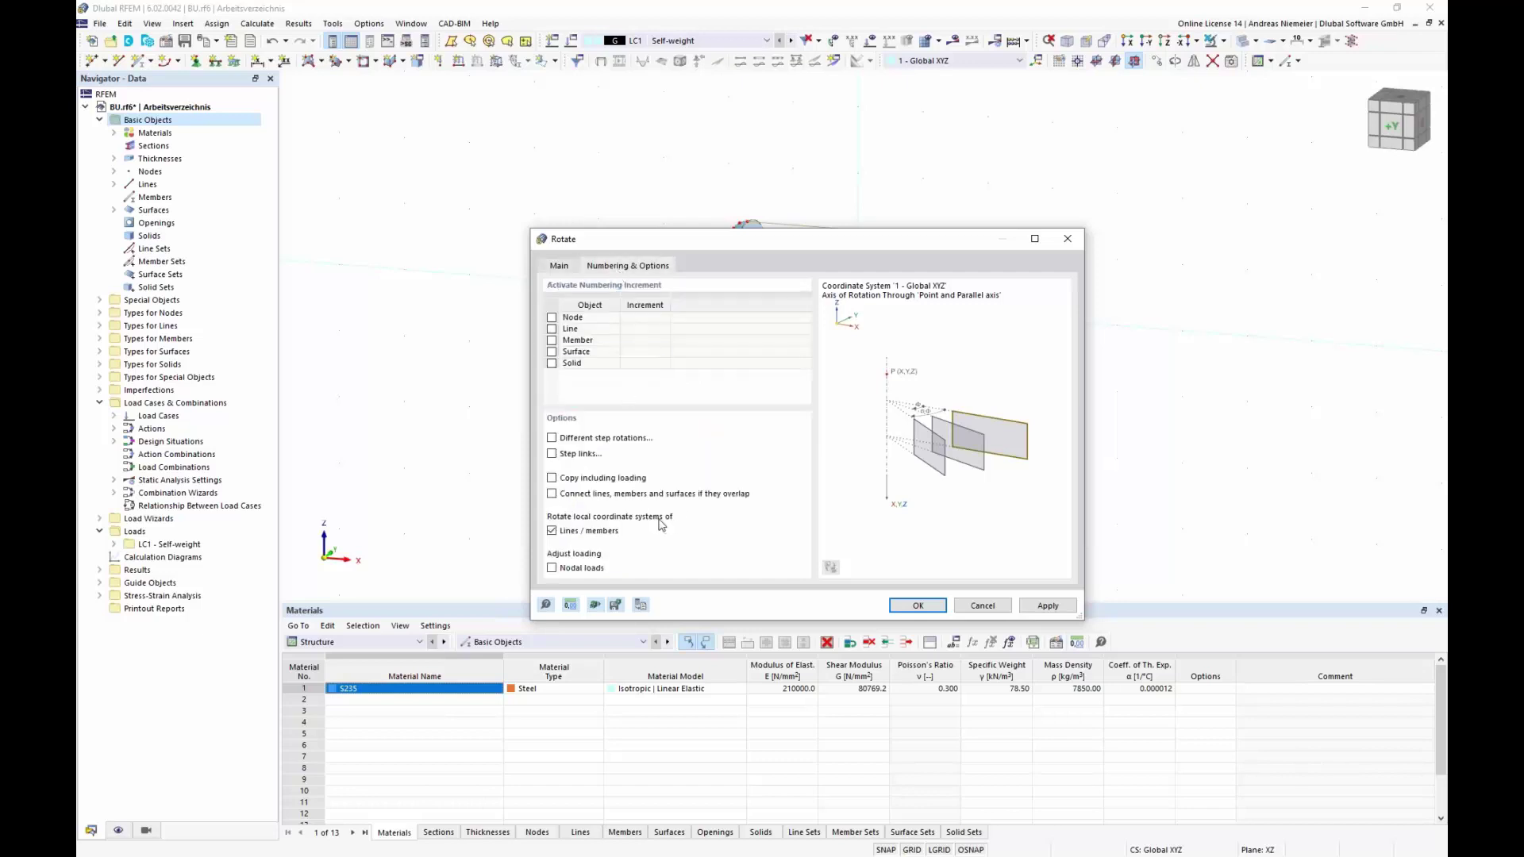
left_click(552, 454)
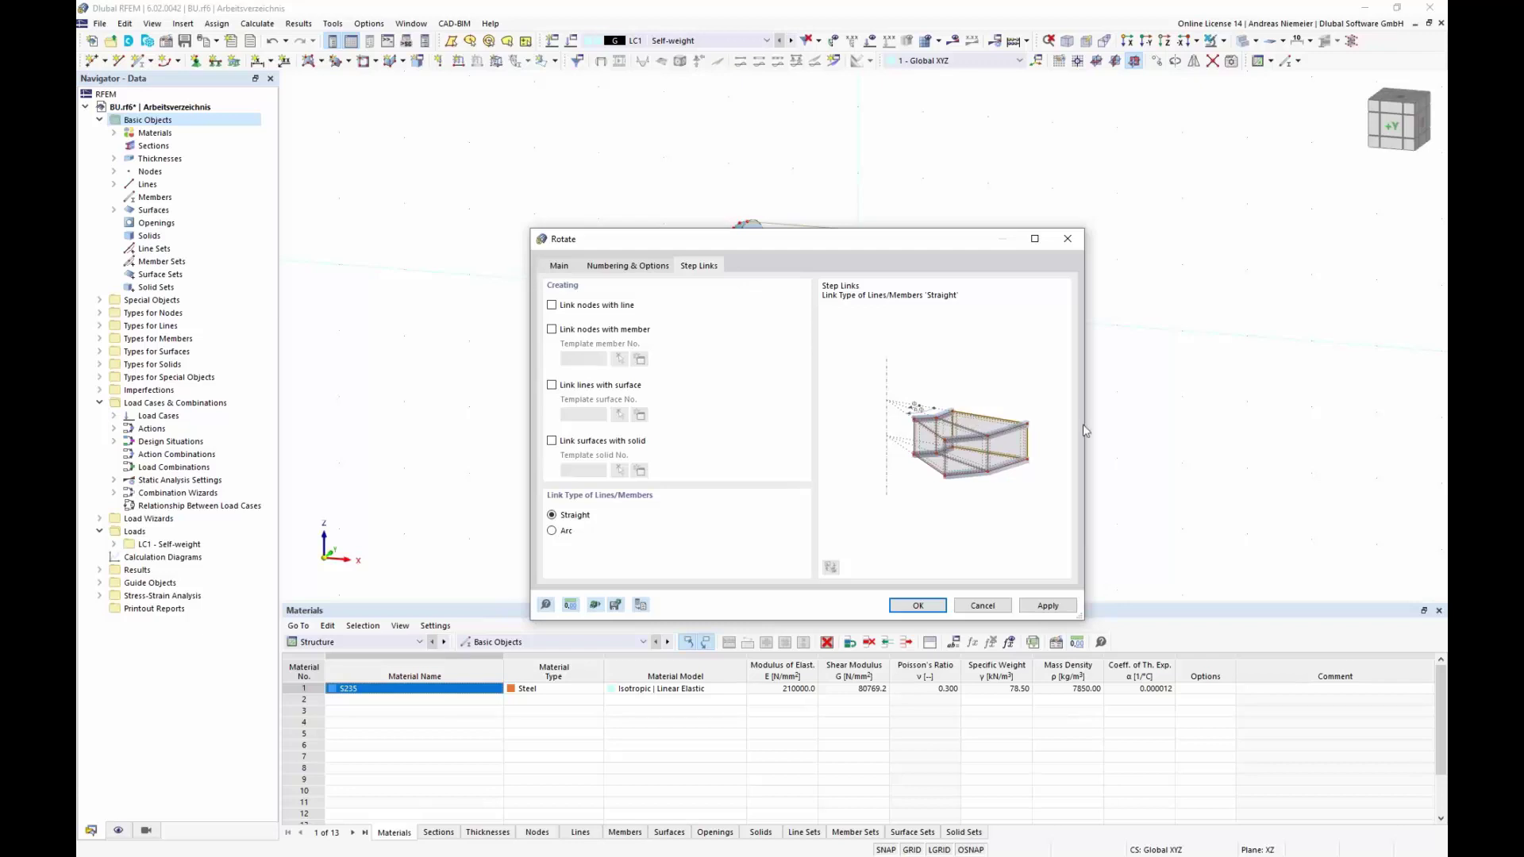
left_click(553, 385)
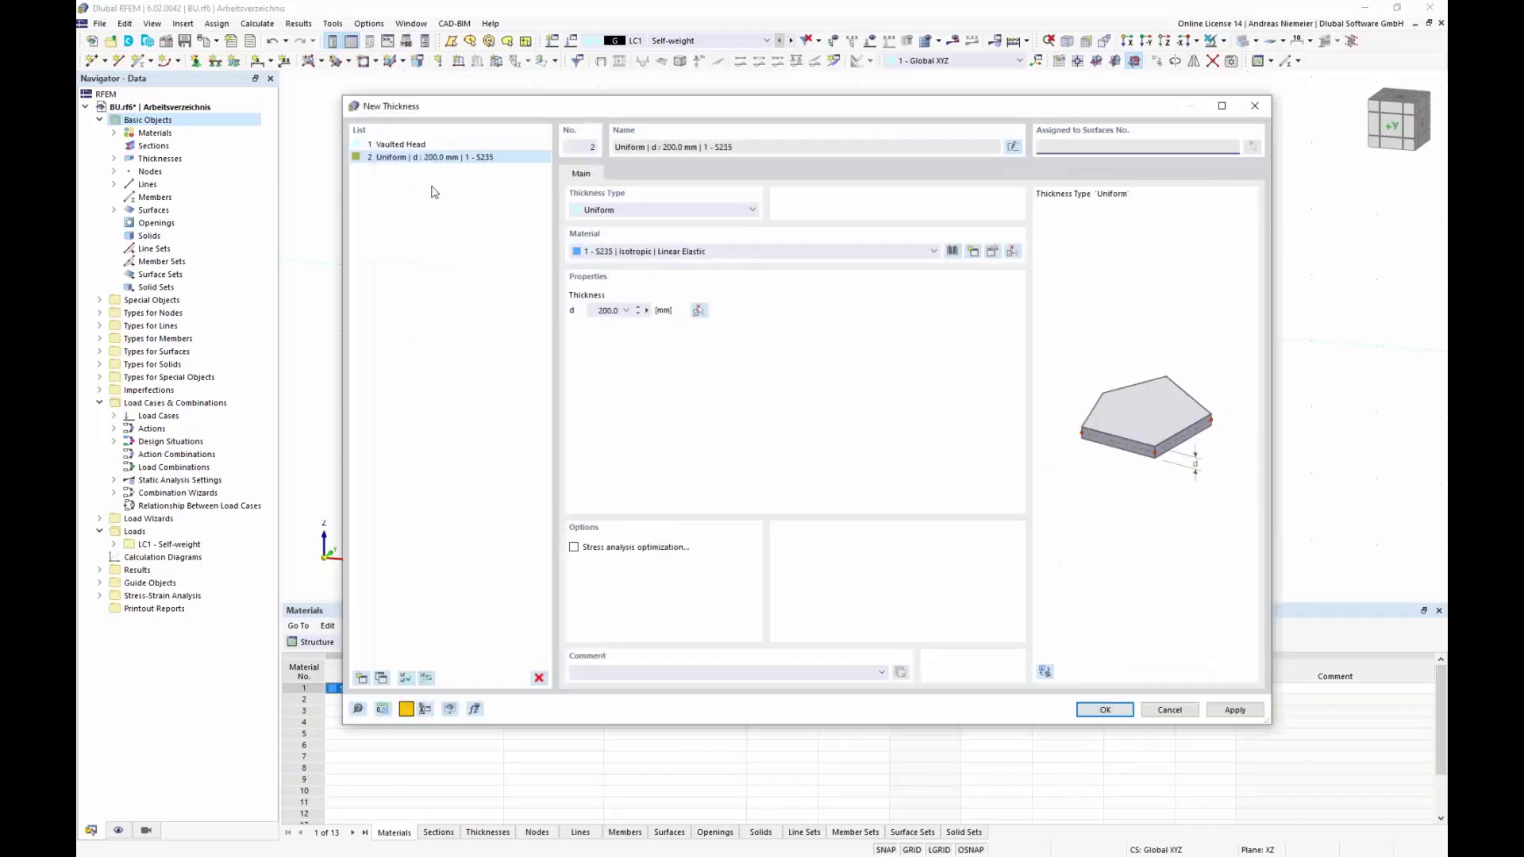
- Define a uniform thickness named Zylinder with d = 26 mm and material S235
left_click(1011, 147)
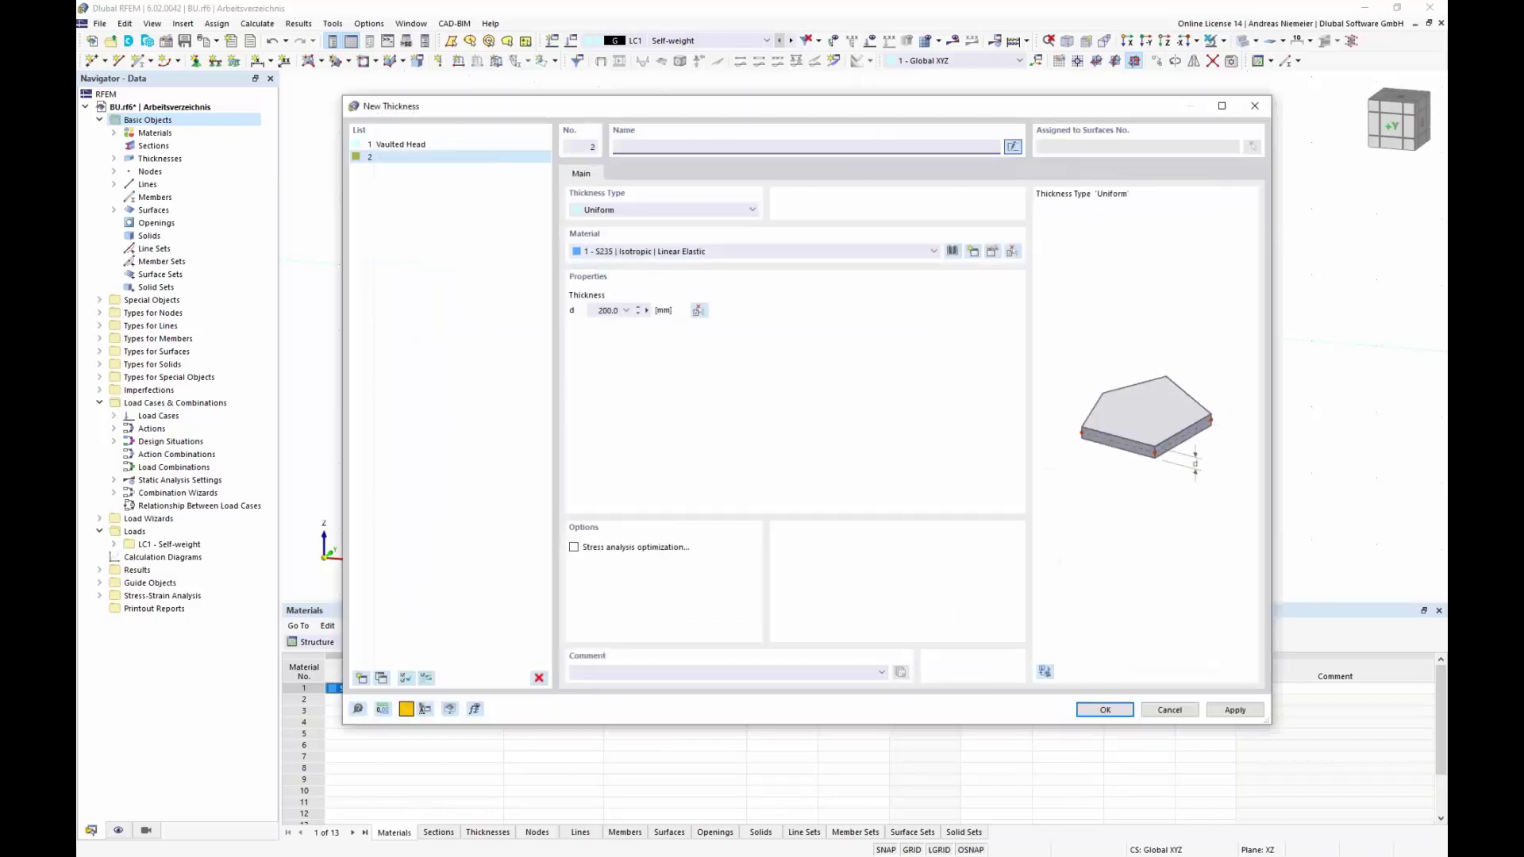
type("Zylinder")
double_click(615, 311)
type("26")
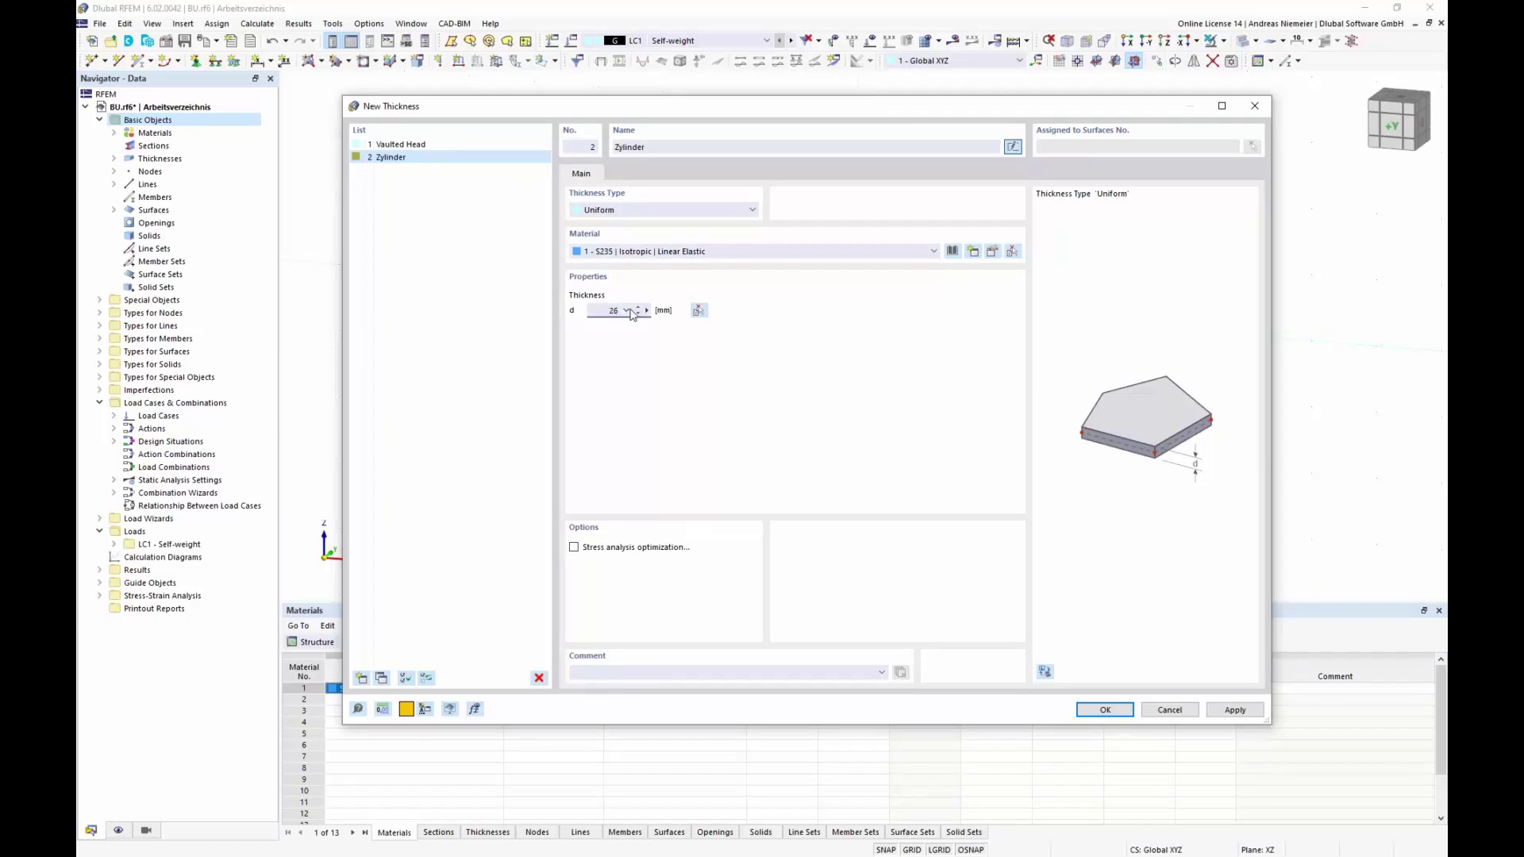
left_click(1105, 710)
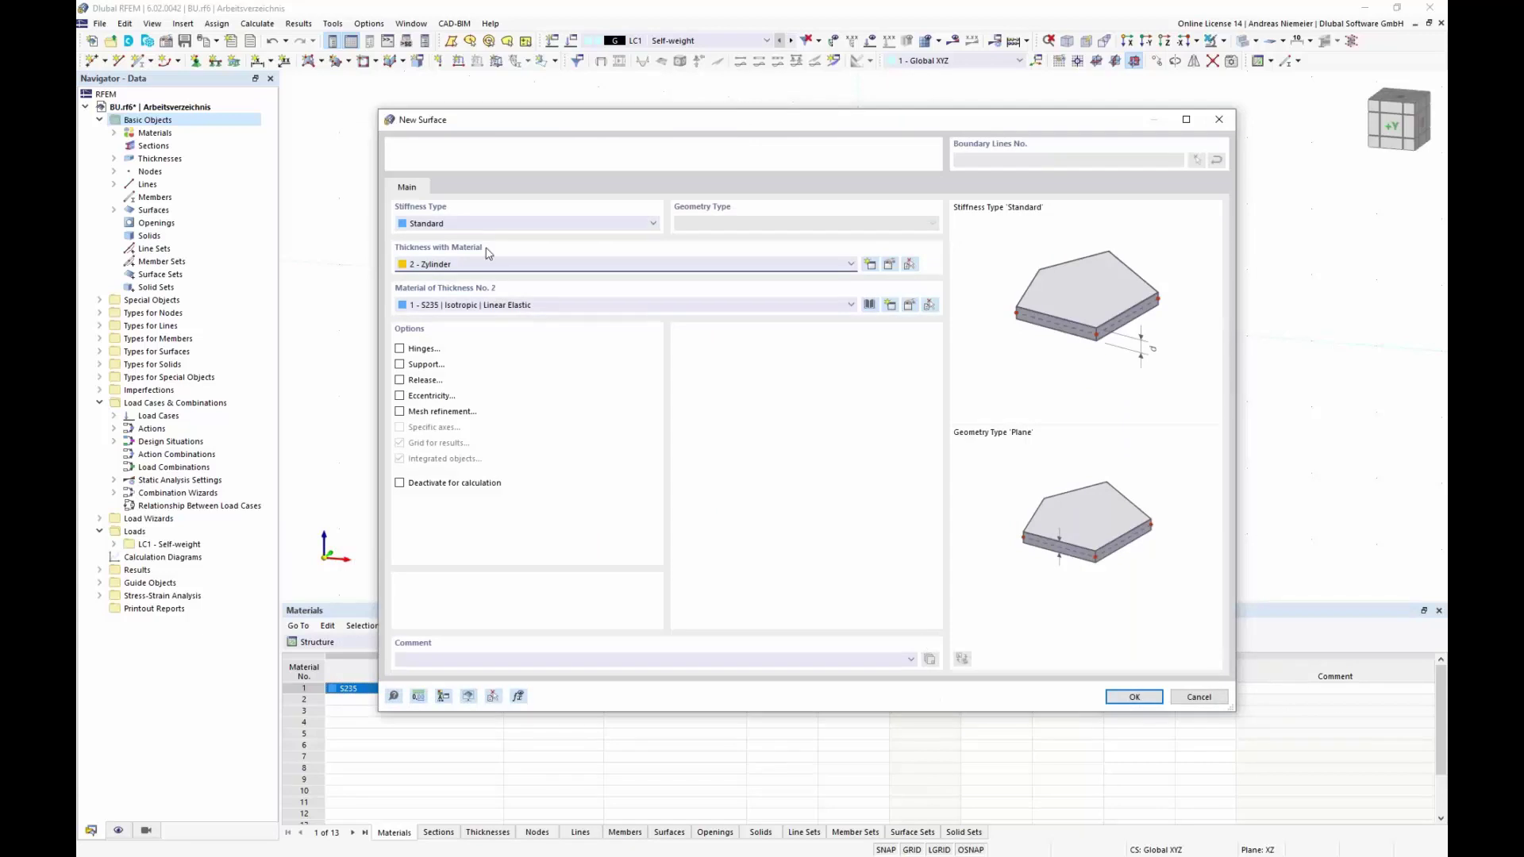
- Accept the Zylinder thickness for the template surface and create the rotated copy with arc-type step links
left_click(1132, 698)
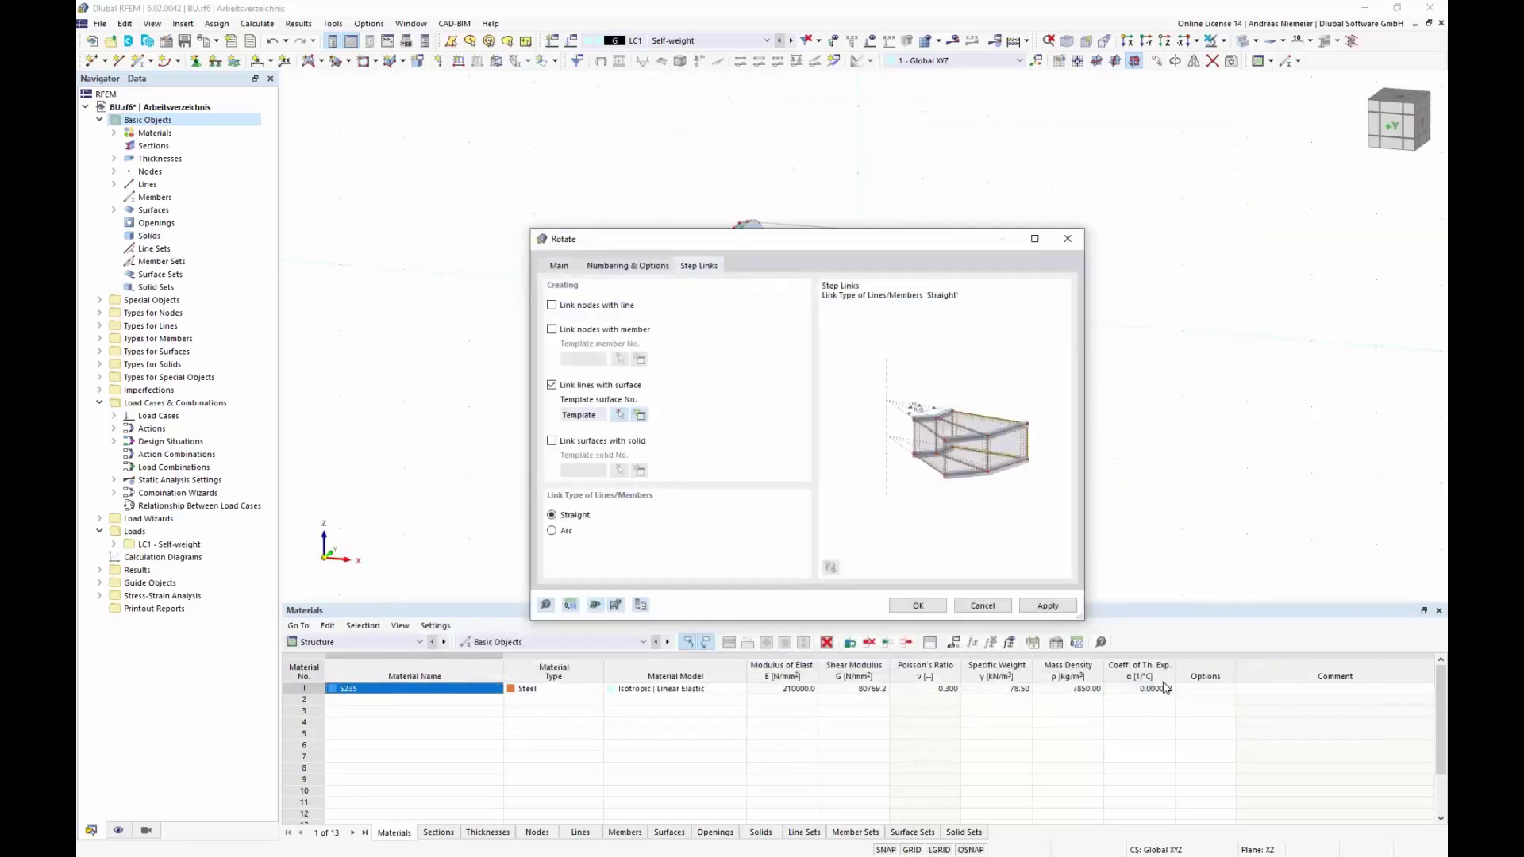
left_click(552, 531)
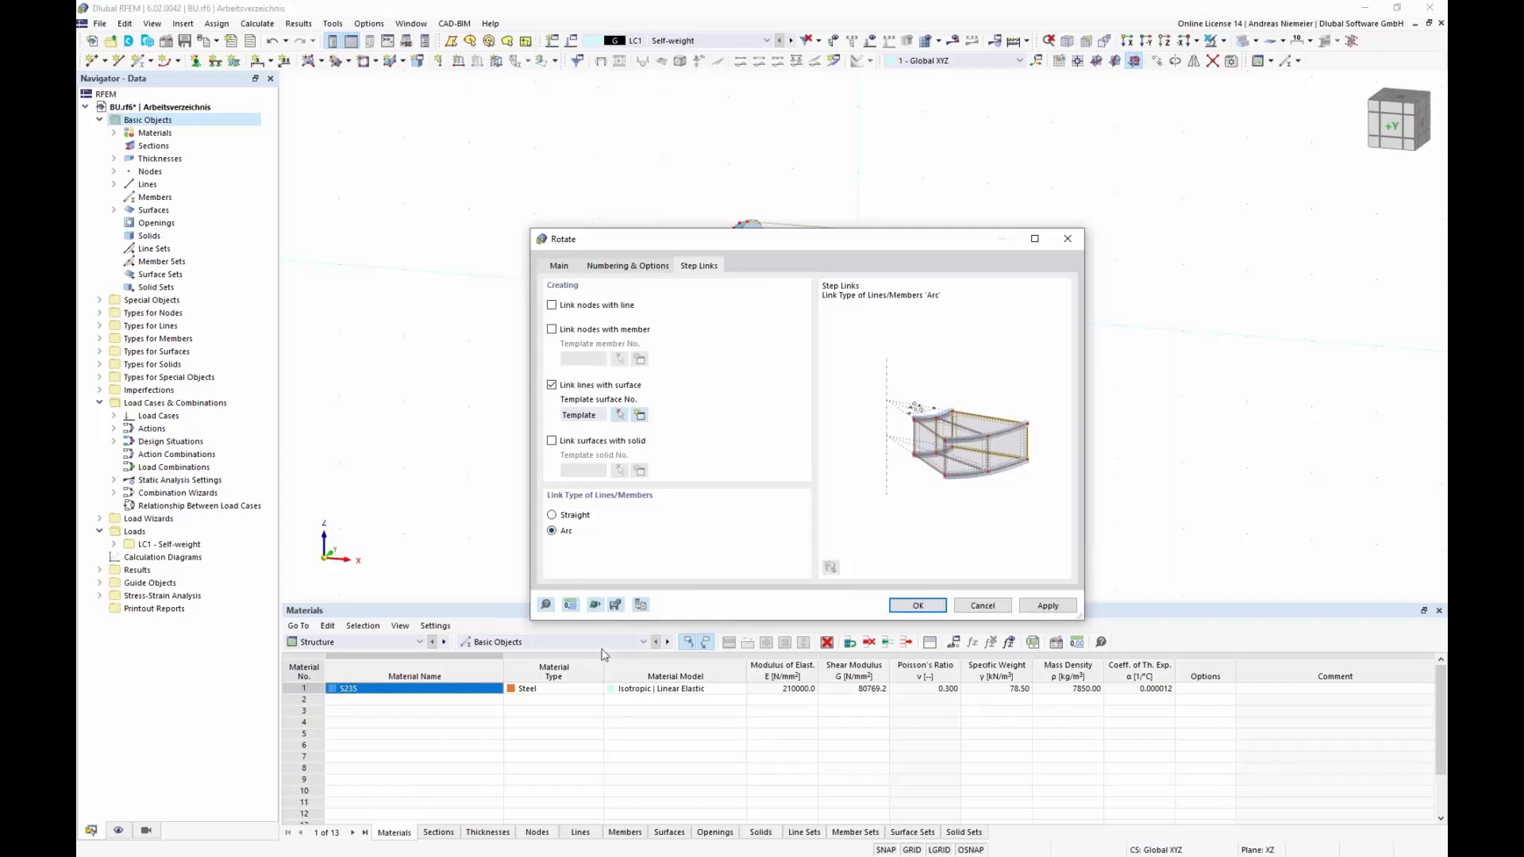
left_click(917, 606)
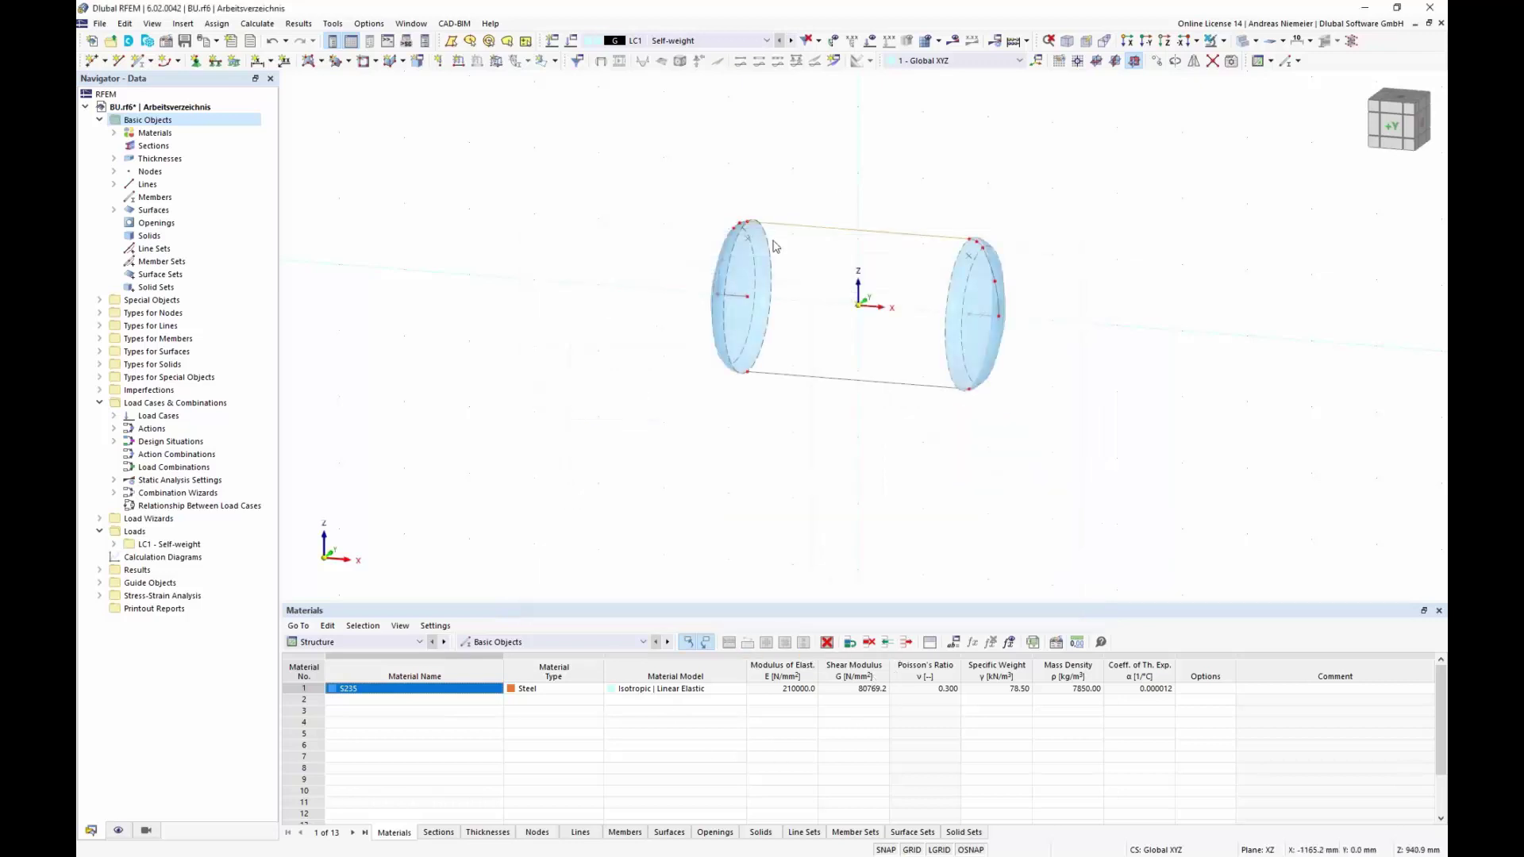
- Rotate copies of the connecting line about the X axis in 2 steps of 180°, linking the lines with arc surfaces
scroll(769, 240, "up", 3)
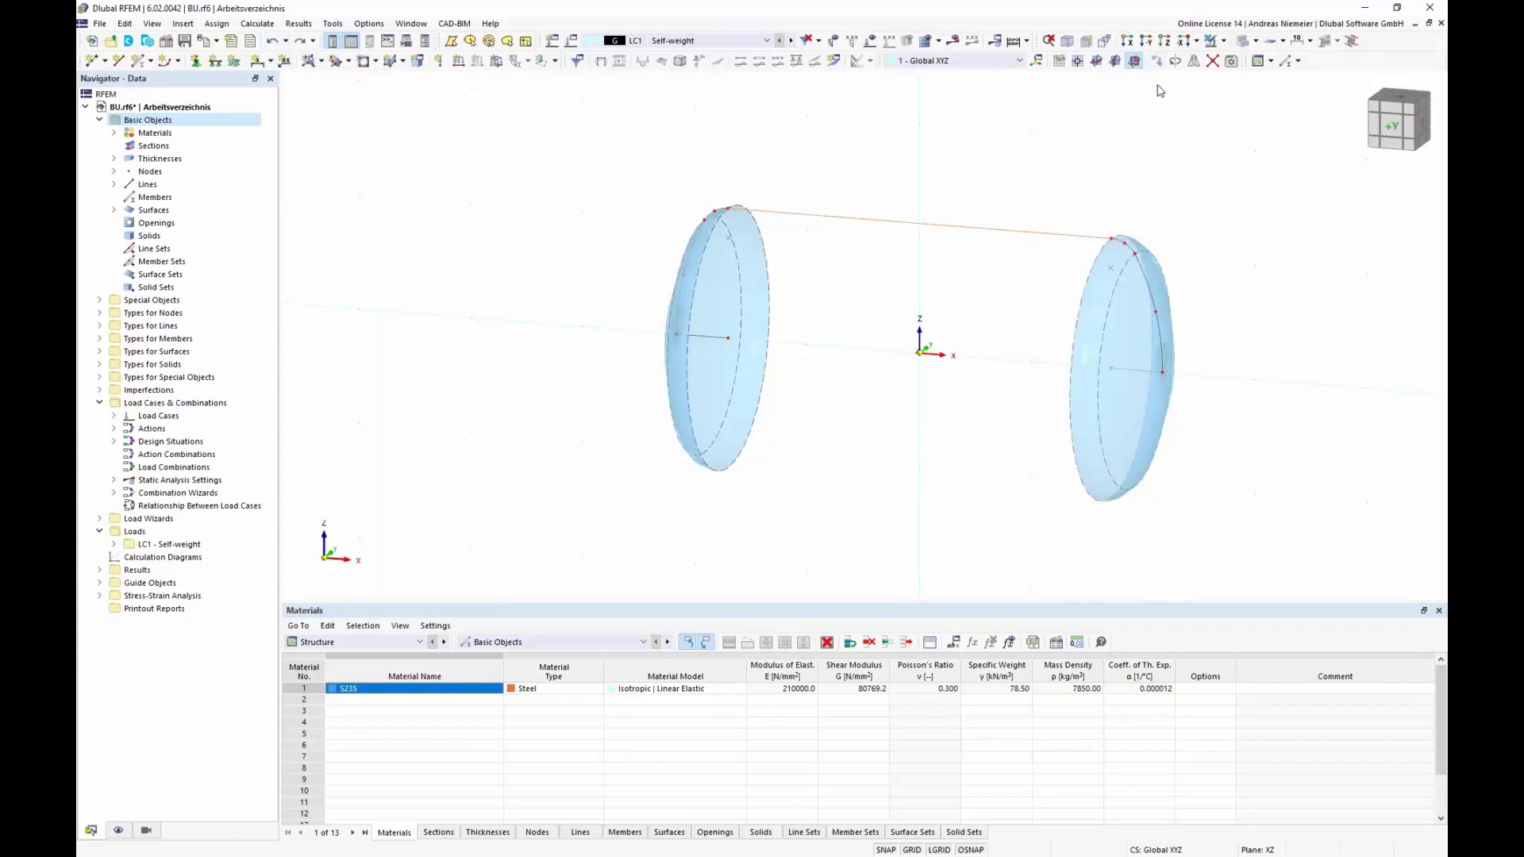
left_click(1176, 61)
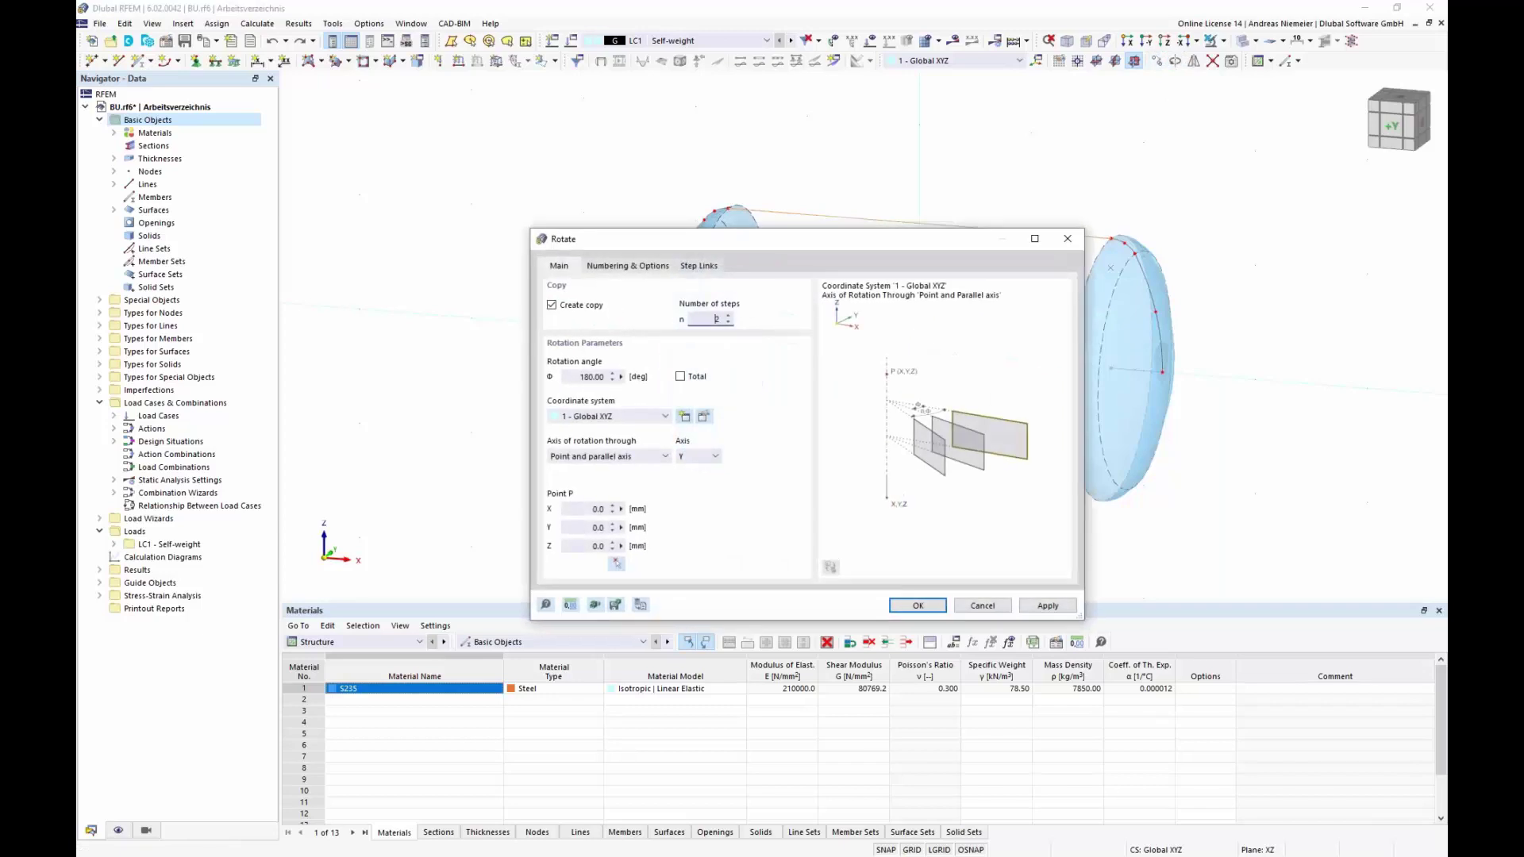
left_click(571, 376)
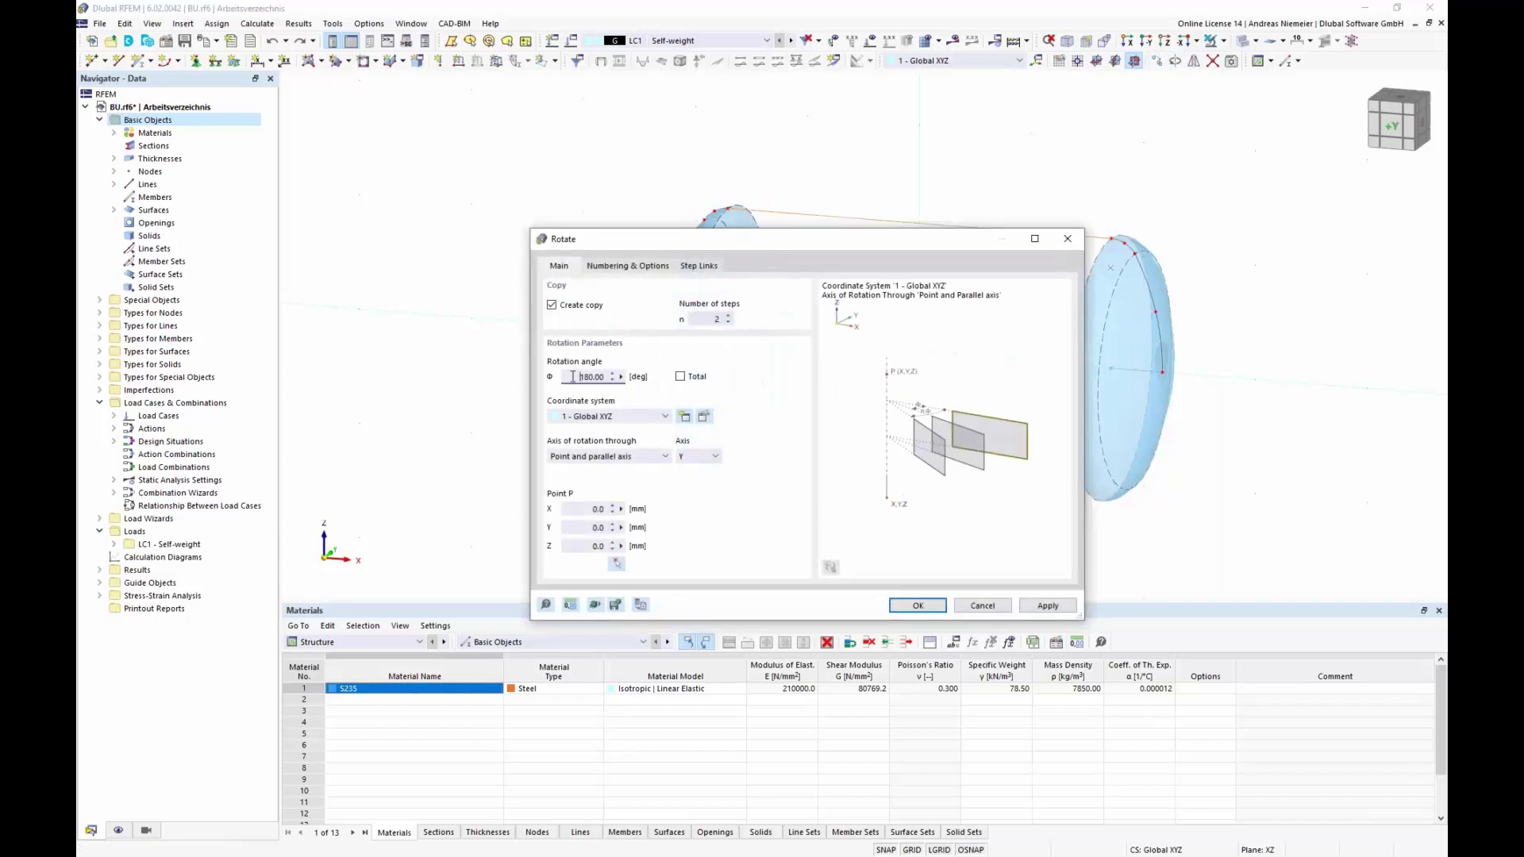
left_click(695, 458)
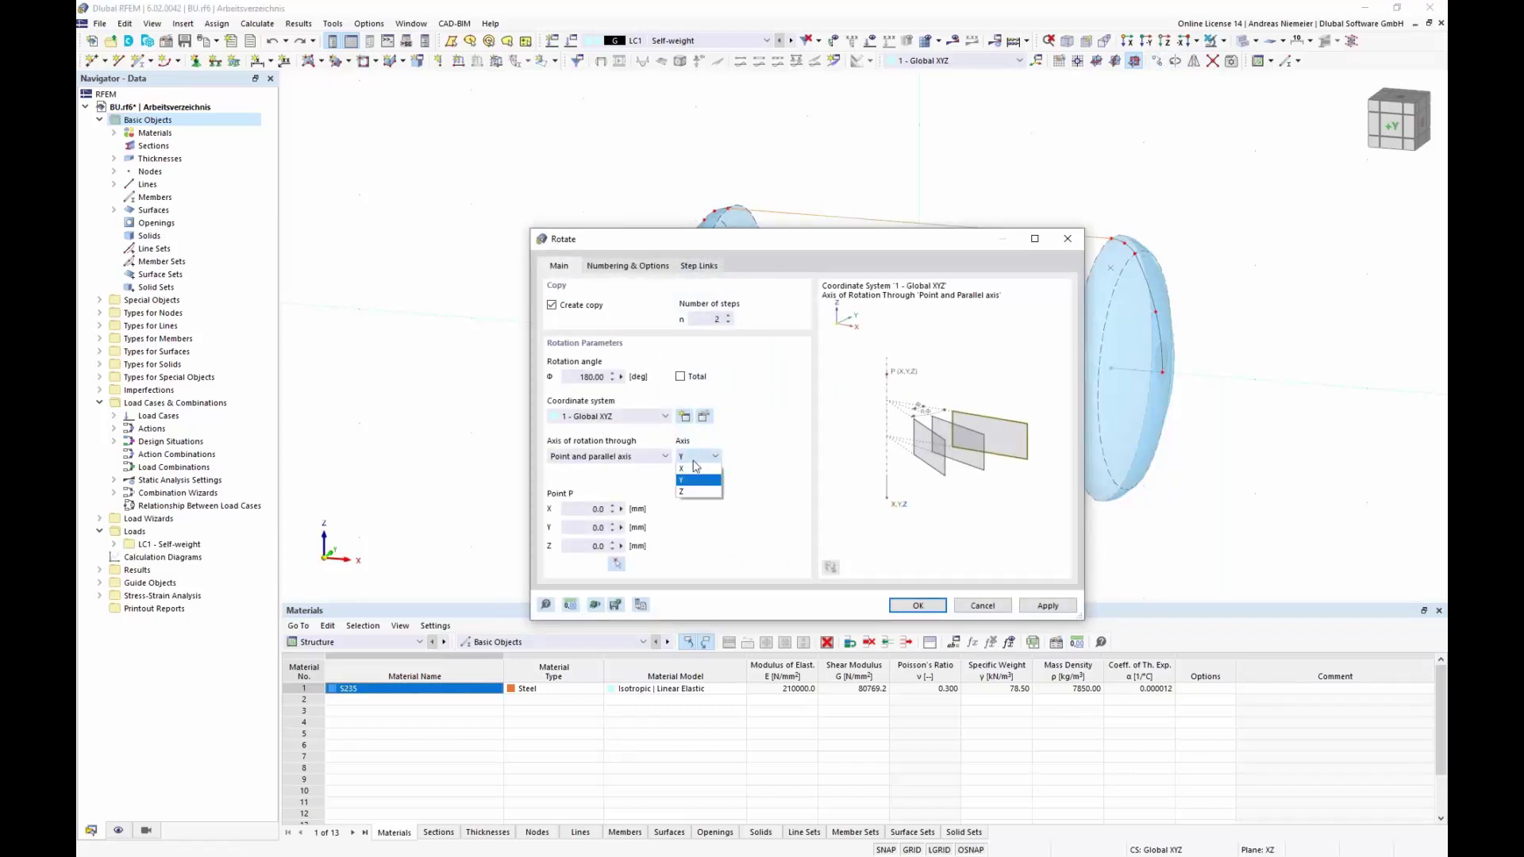
left_click(695, 469)
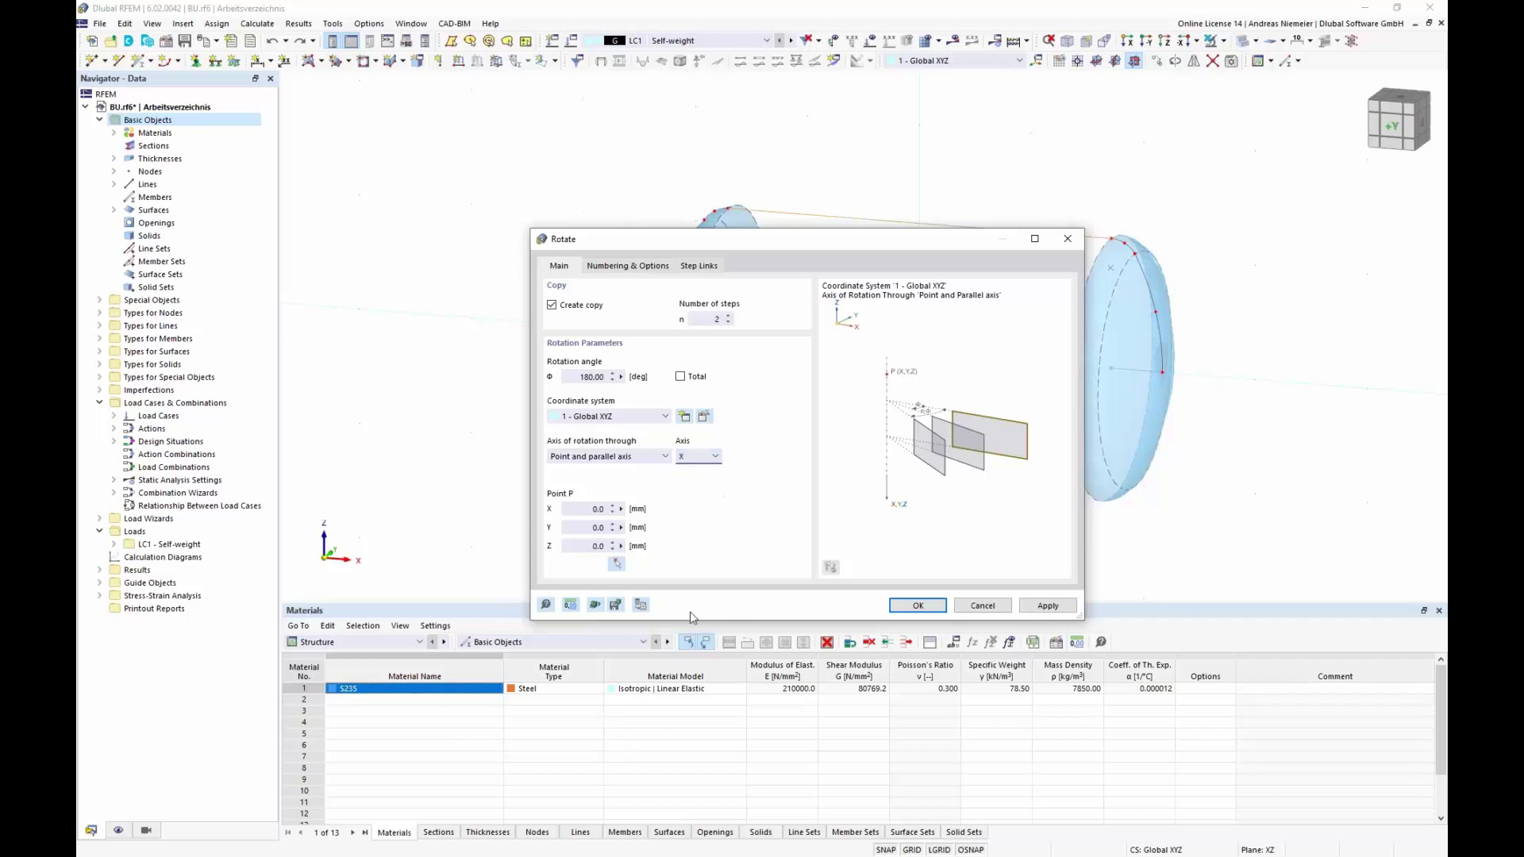
left_click(639, 267)
left_click(697, 267)
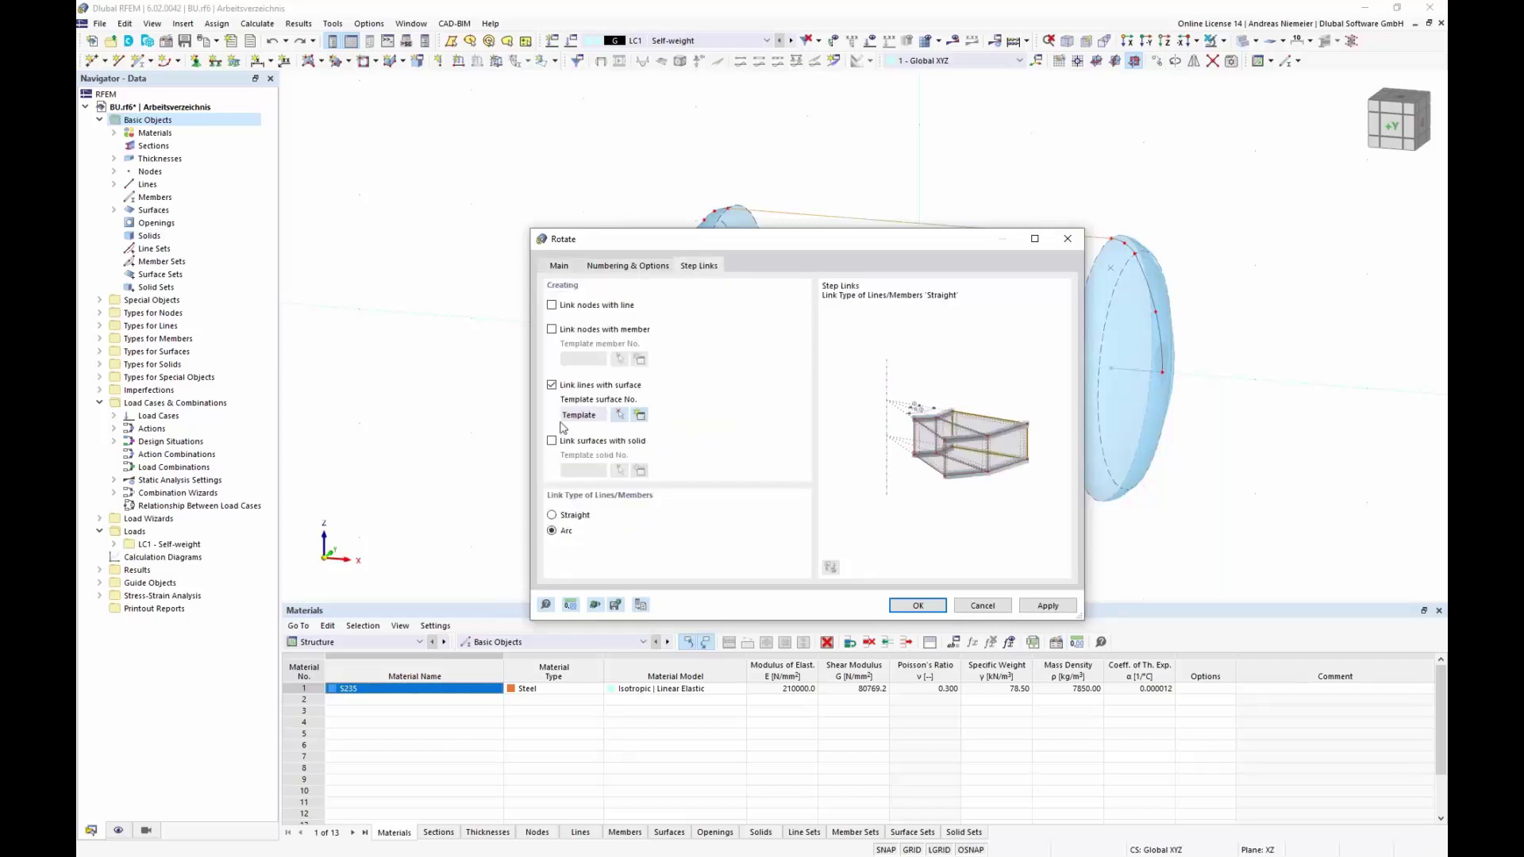
left_click(918, 606)
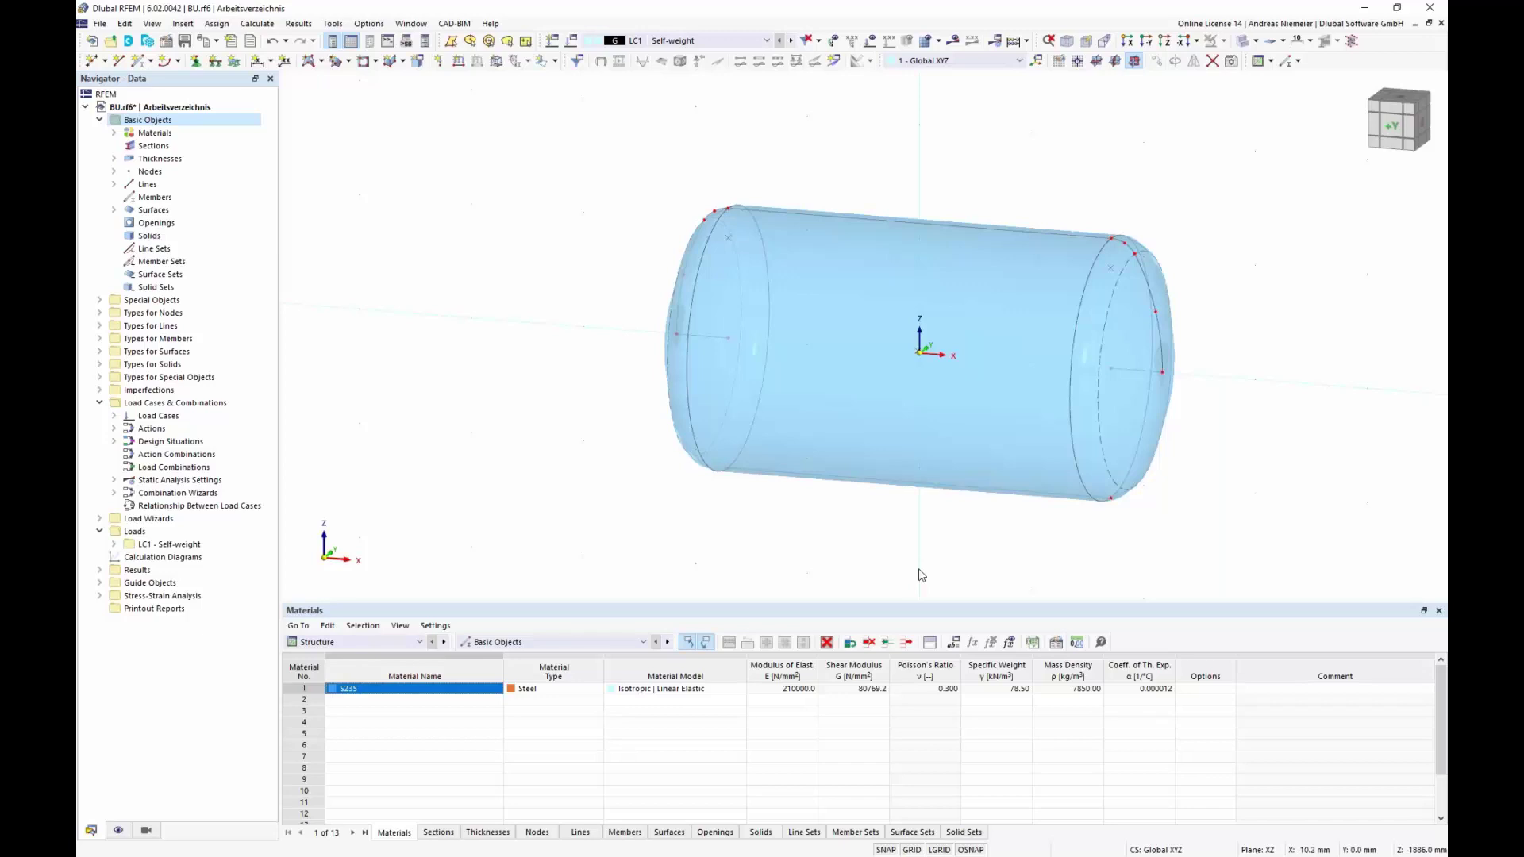
- Open the thicknesses for editing and select Vaulted Head and Zylinder together
middle_click_drag(503, 344, 363, 318)
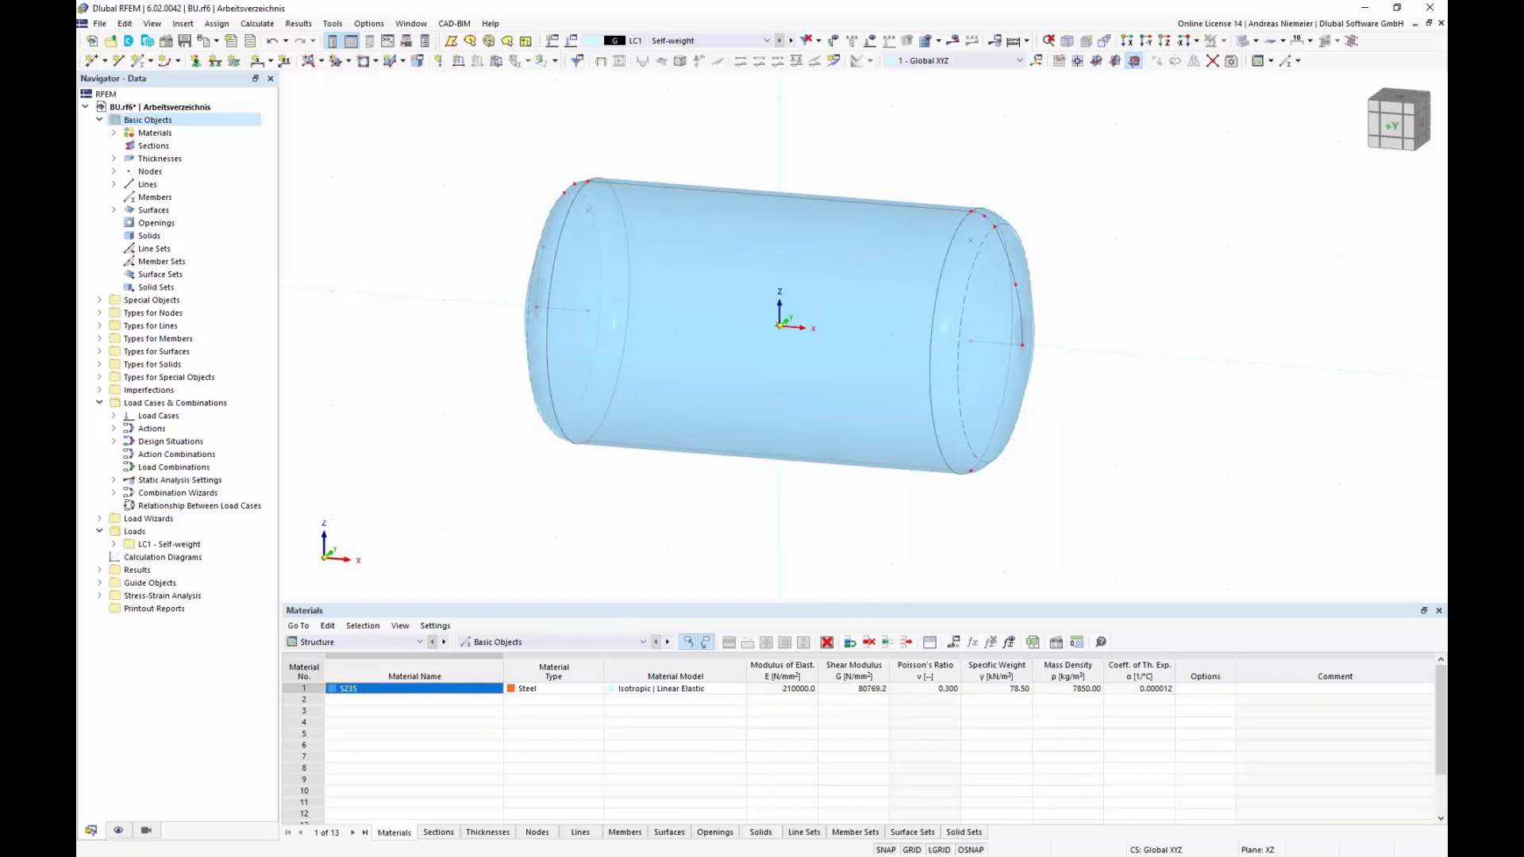
double_click(147, 158)
right_click(142, 166)
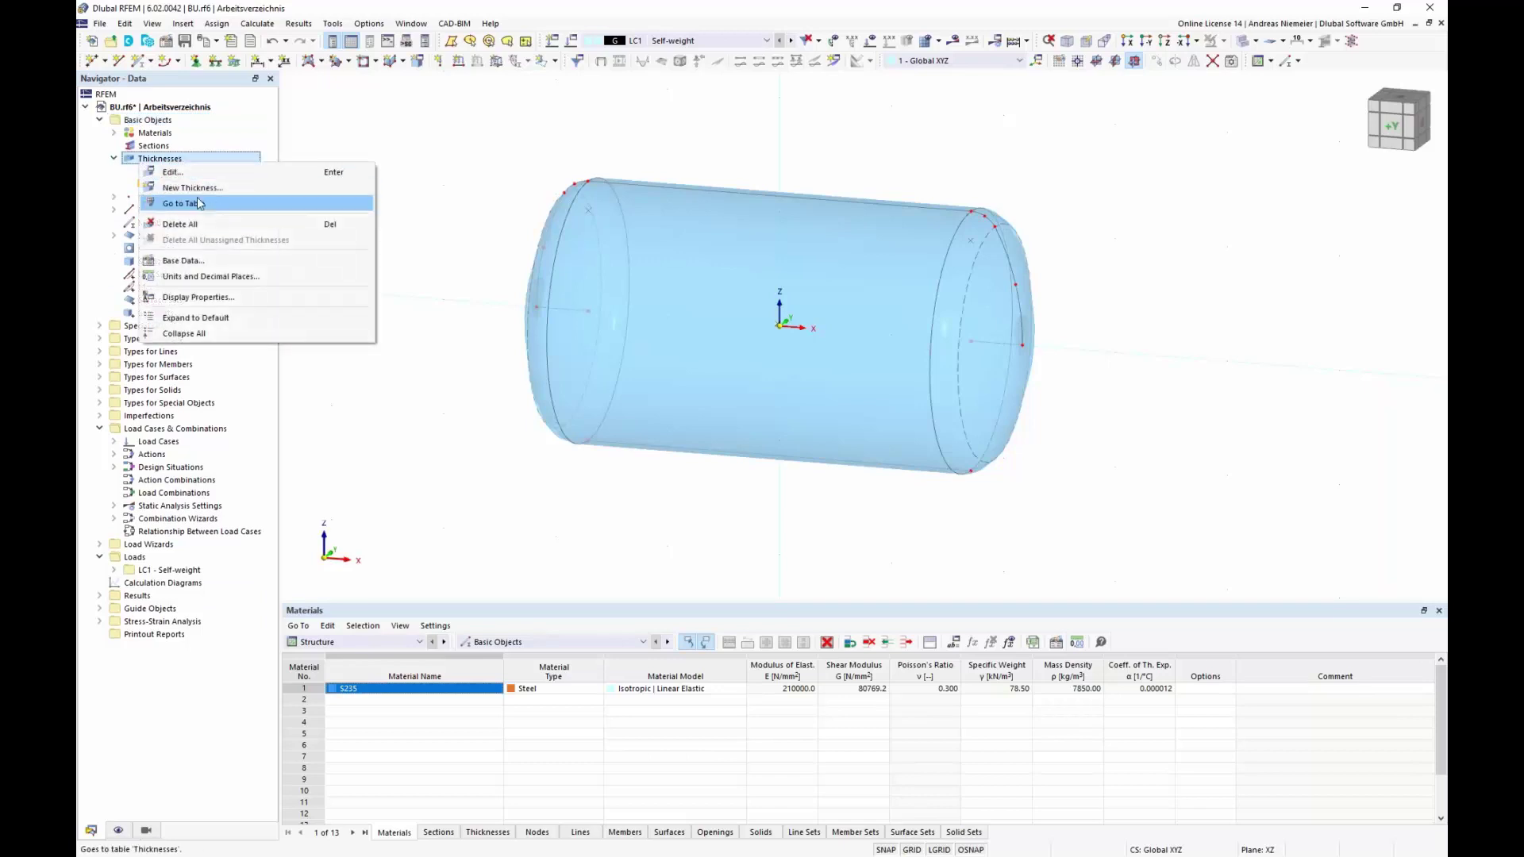
left_click(183, 176)
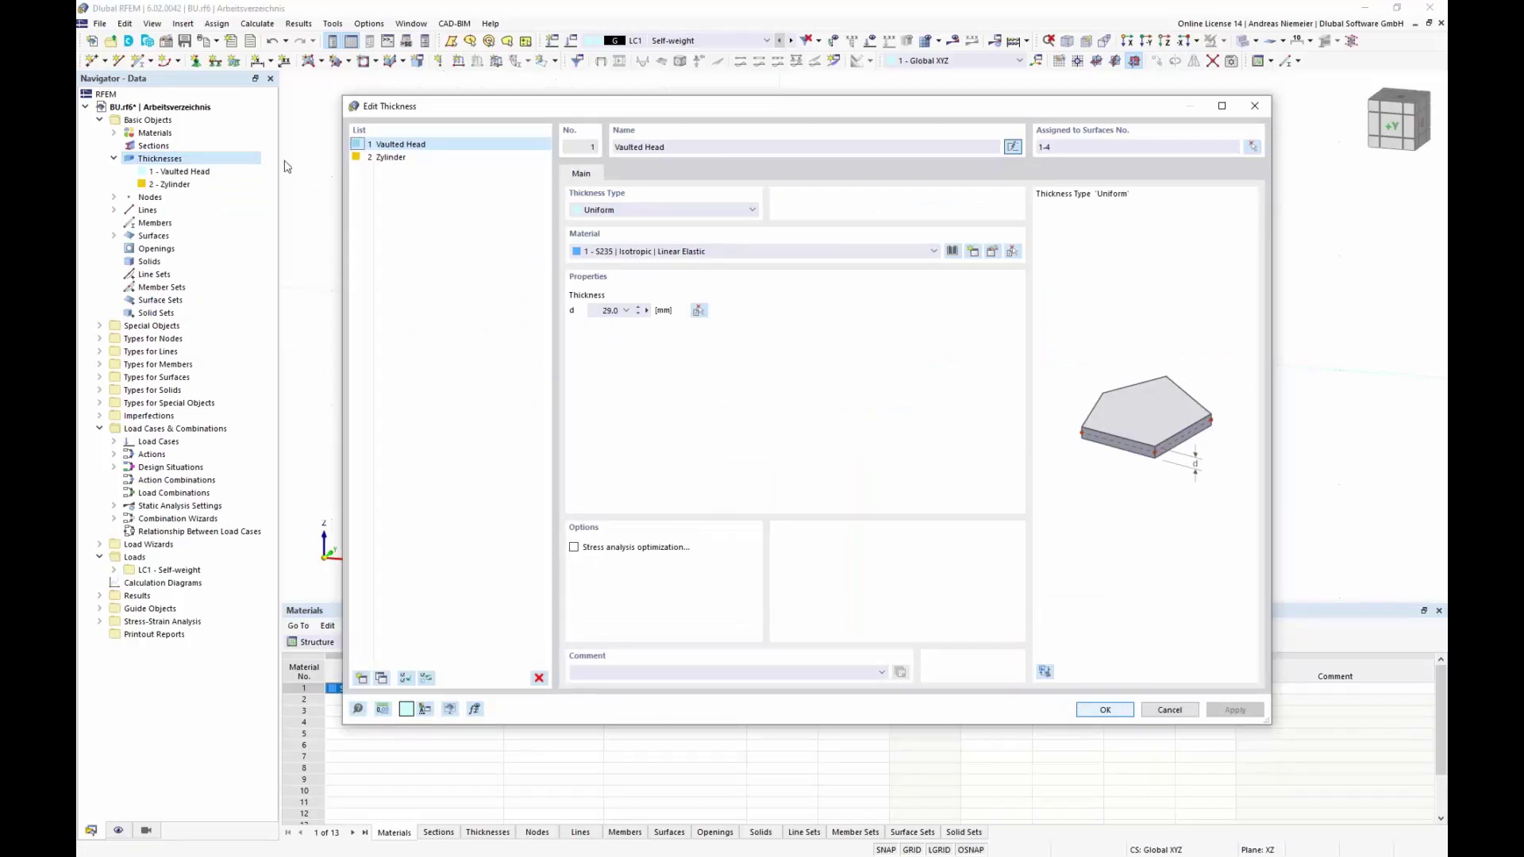
left_click(370, 146)
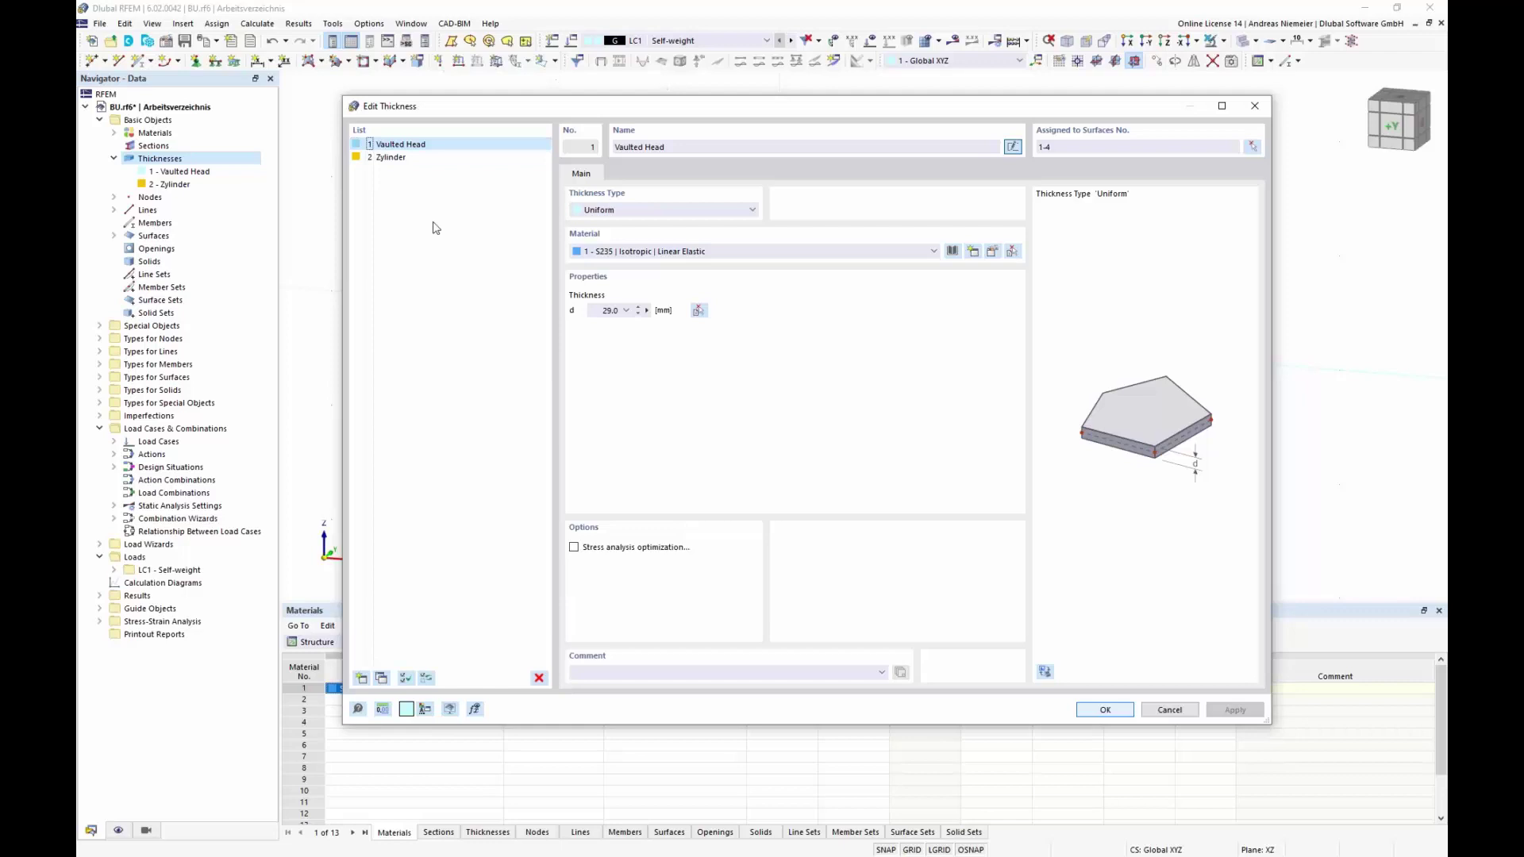
left_click(401, 158, "shift")
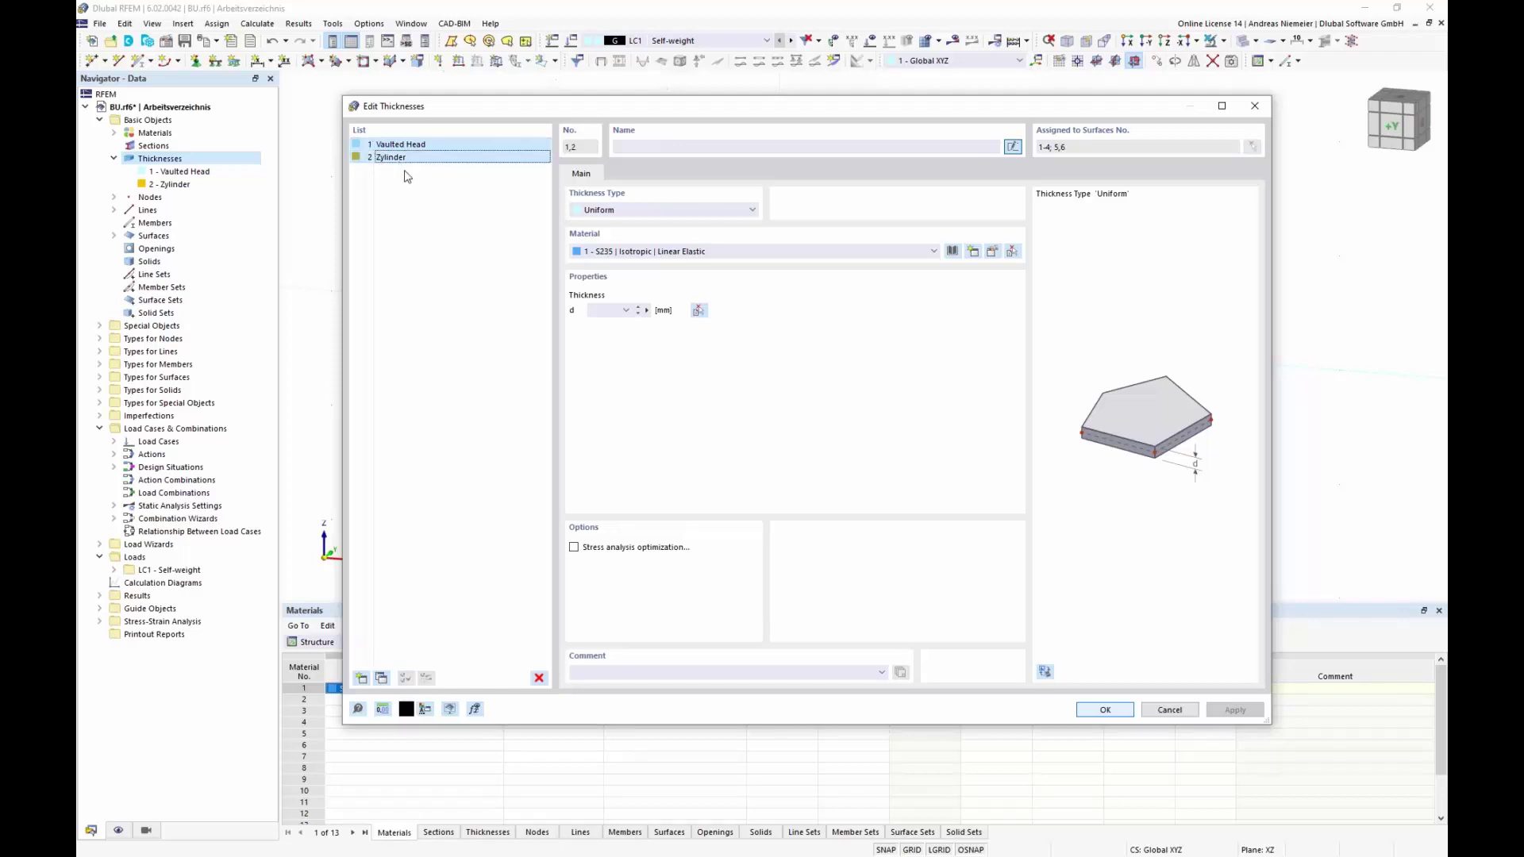
- Search the material library for 1.4318 and select X2CrNiN18-7 (P) 1.4318 from the EN 10088-2:2014-10 series
left_click(953, 251)
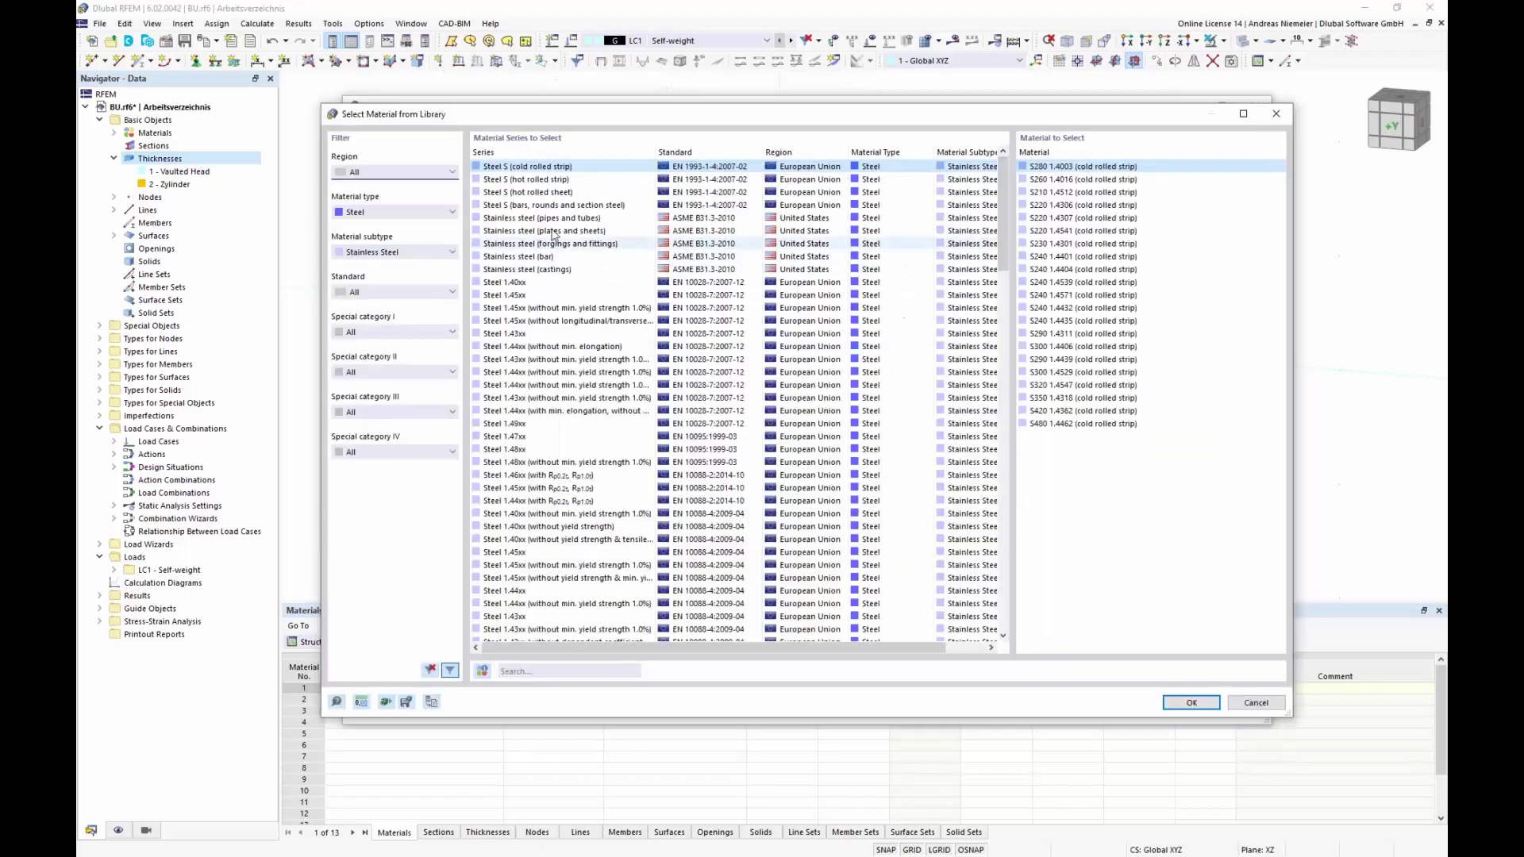
left_click(540, 674)
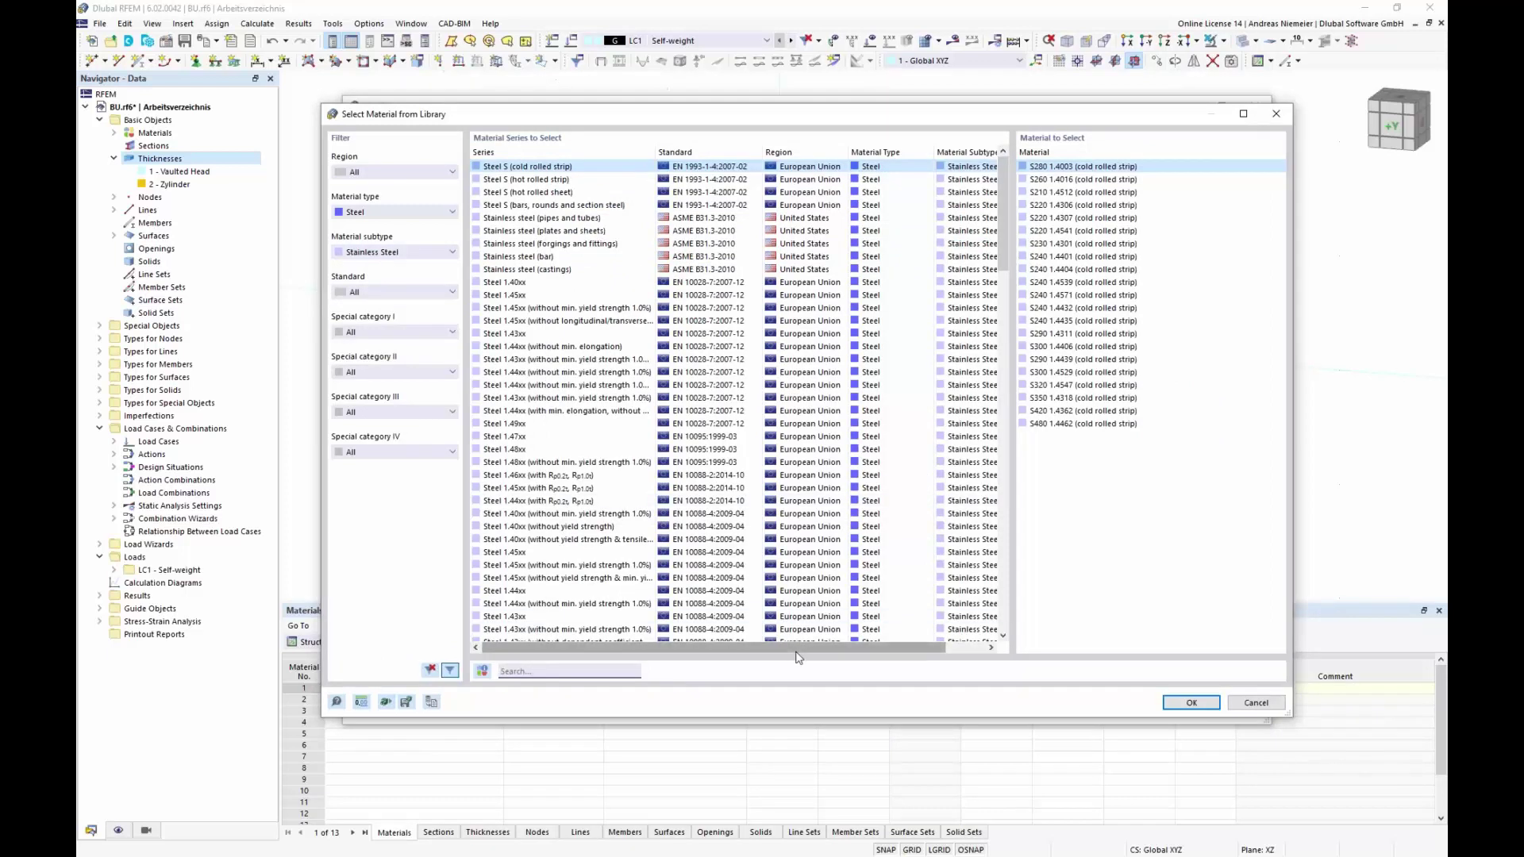
type("1.43")
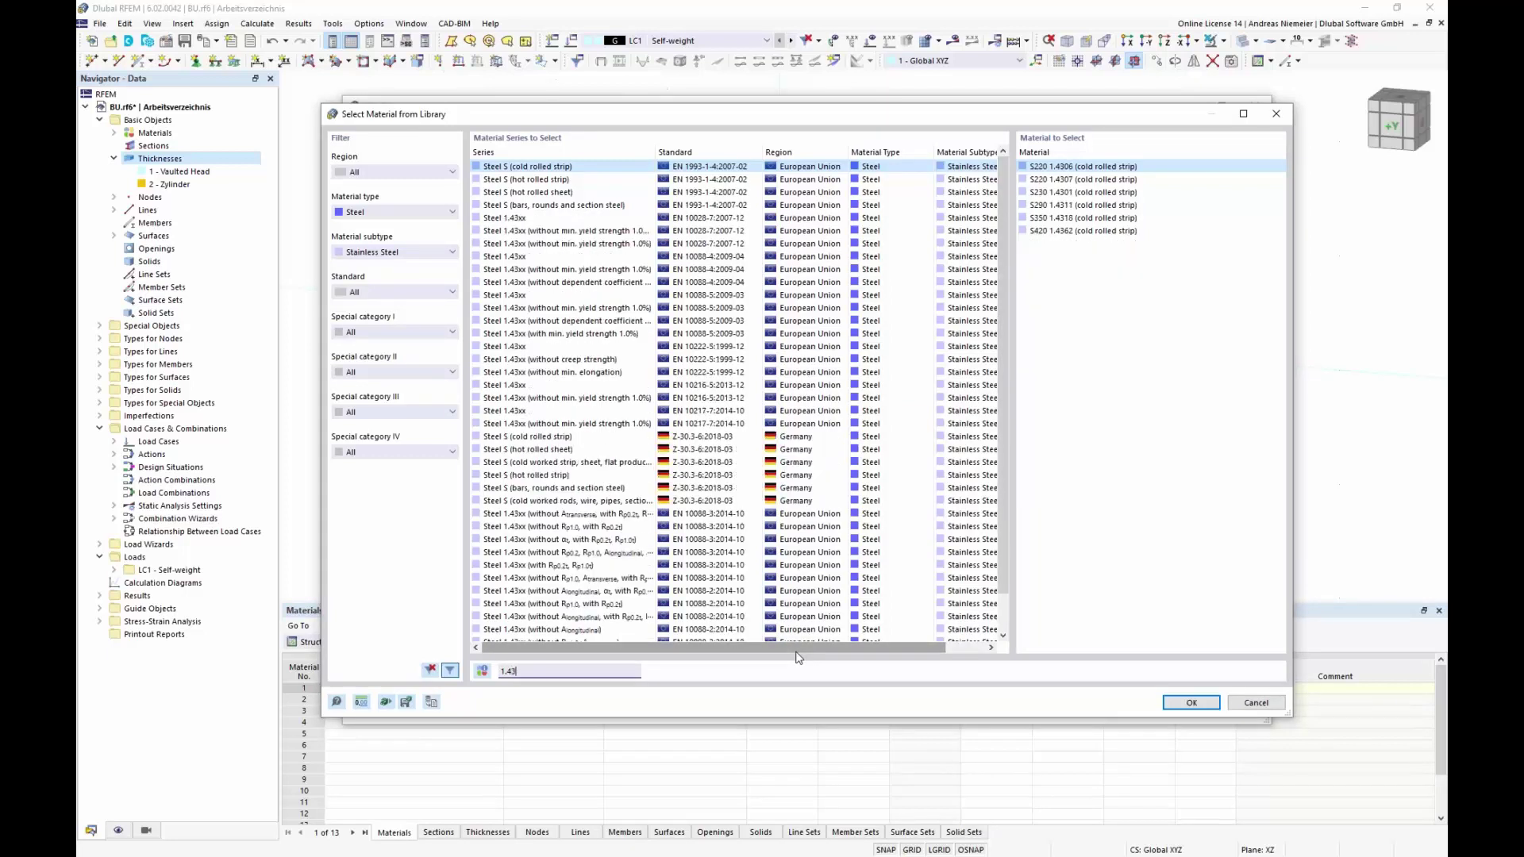
type("18")
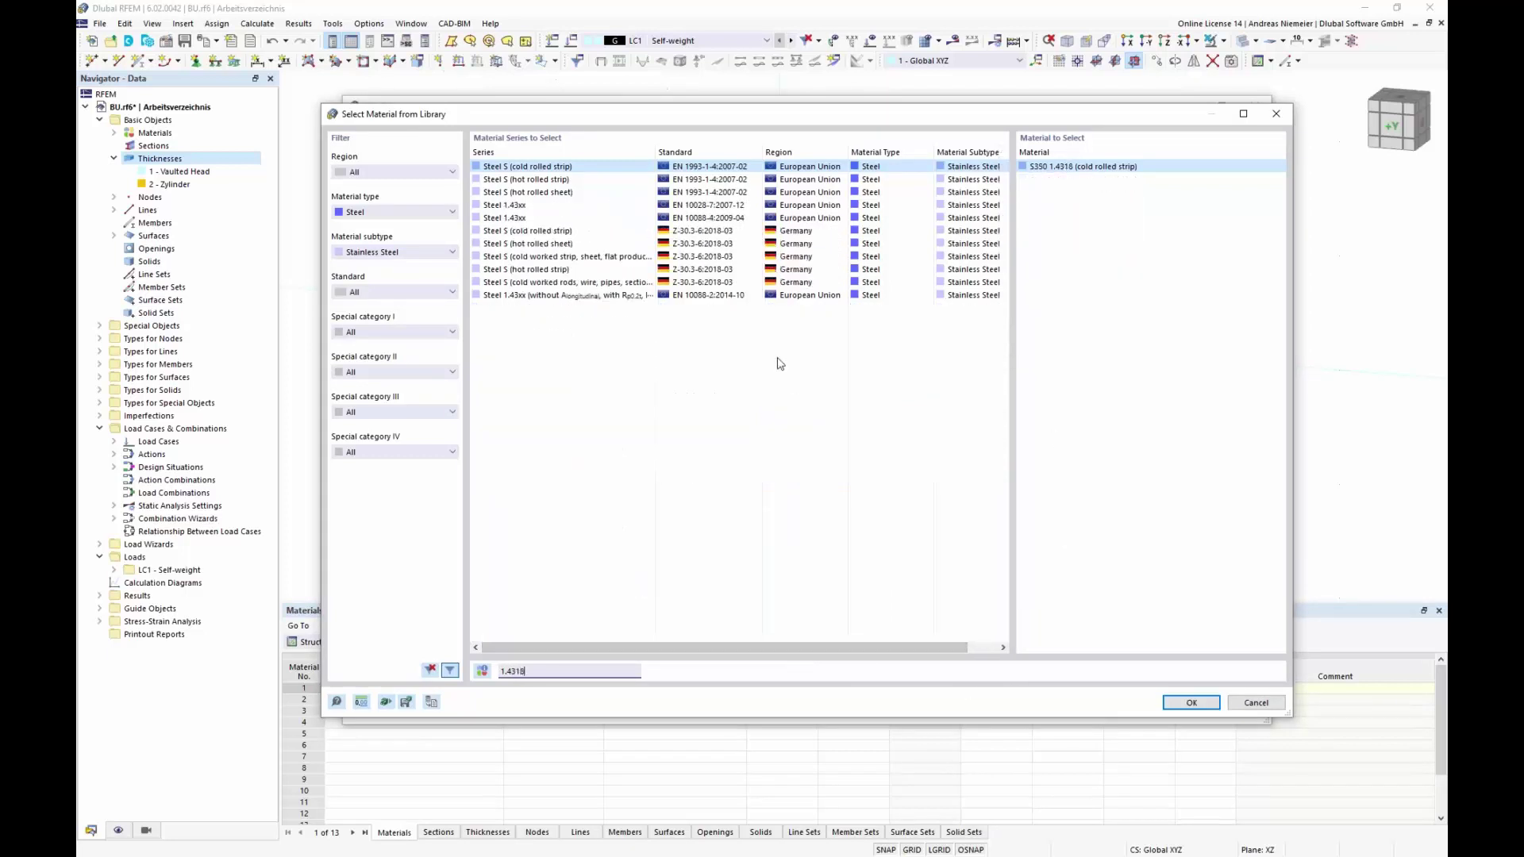
left_click(694, 296)
left_click(1086, 193)
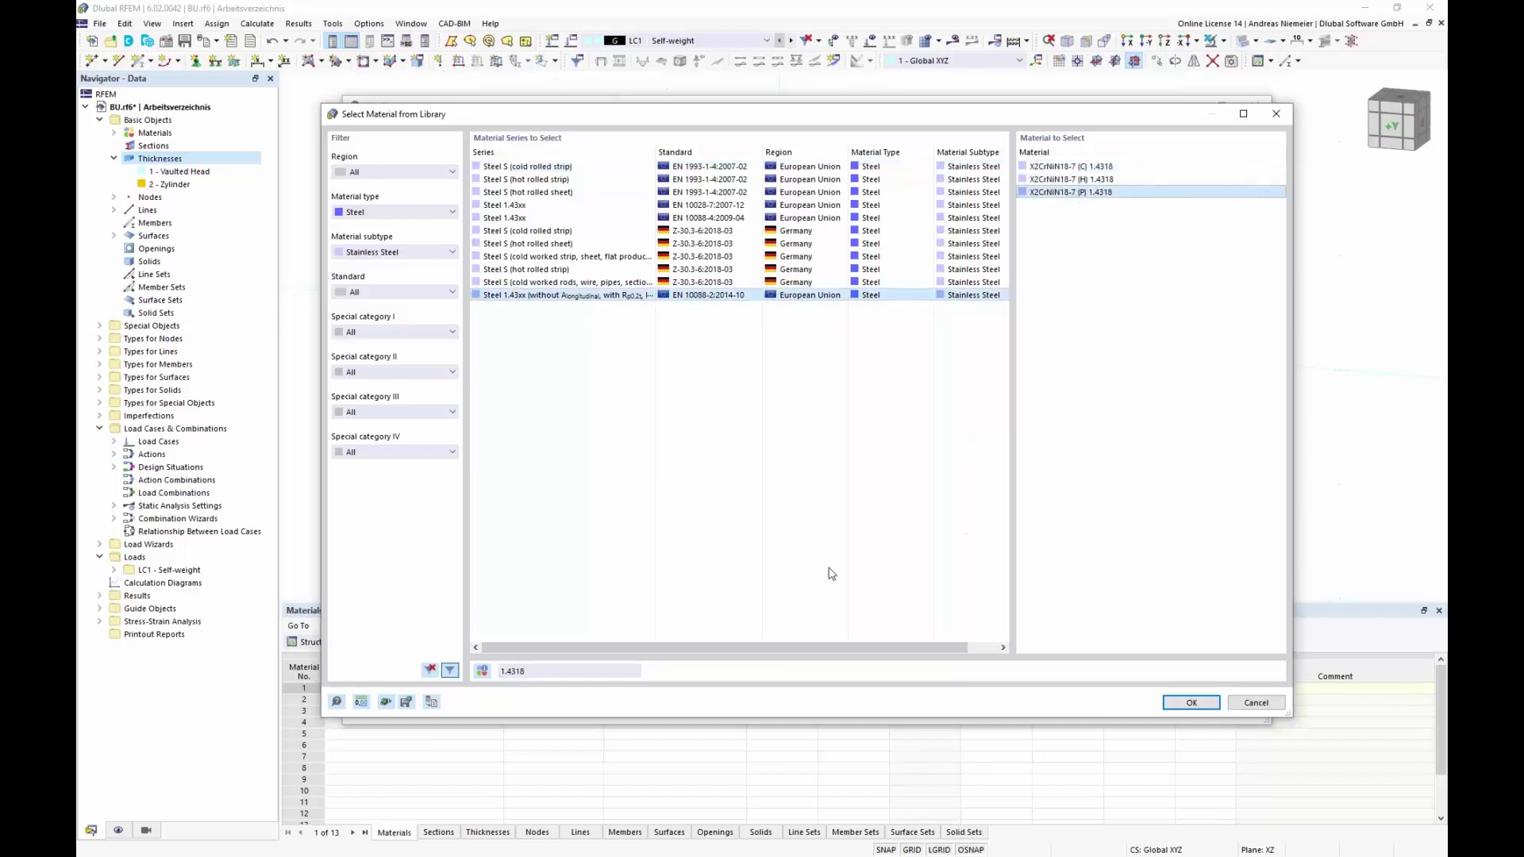
- Check the material values of X2CrNiN18-7 (P) 1.4318, including its 0.2% yield strength, and assign it to both thicknesses
left_click(336, 702)
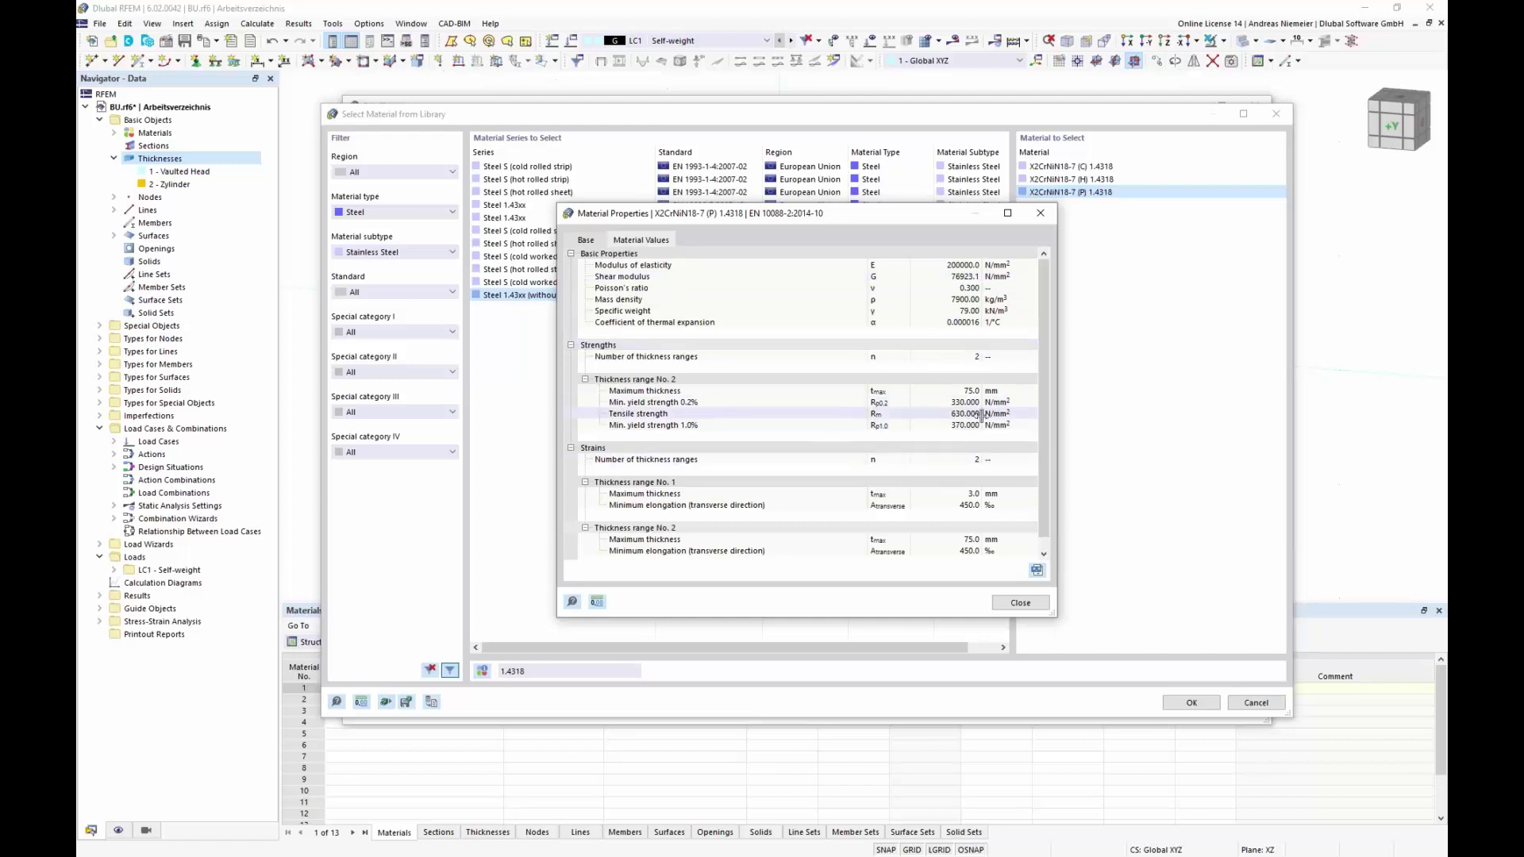
left_click(946, 402)
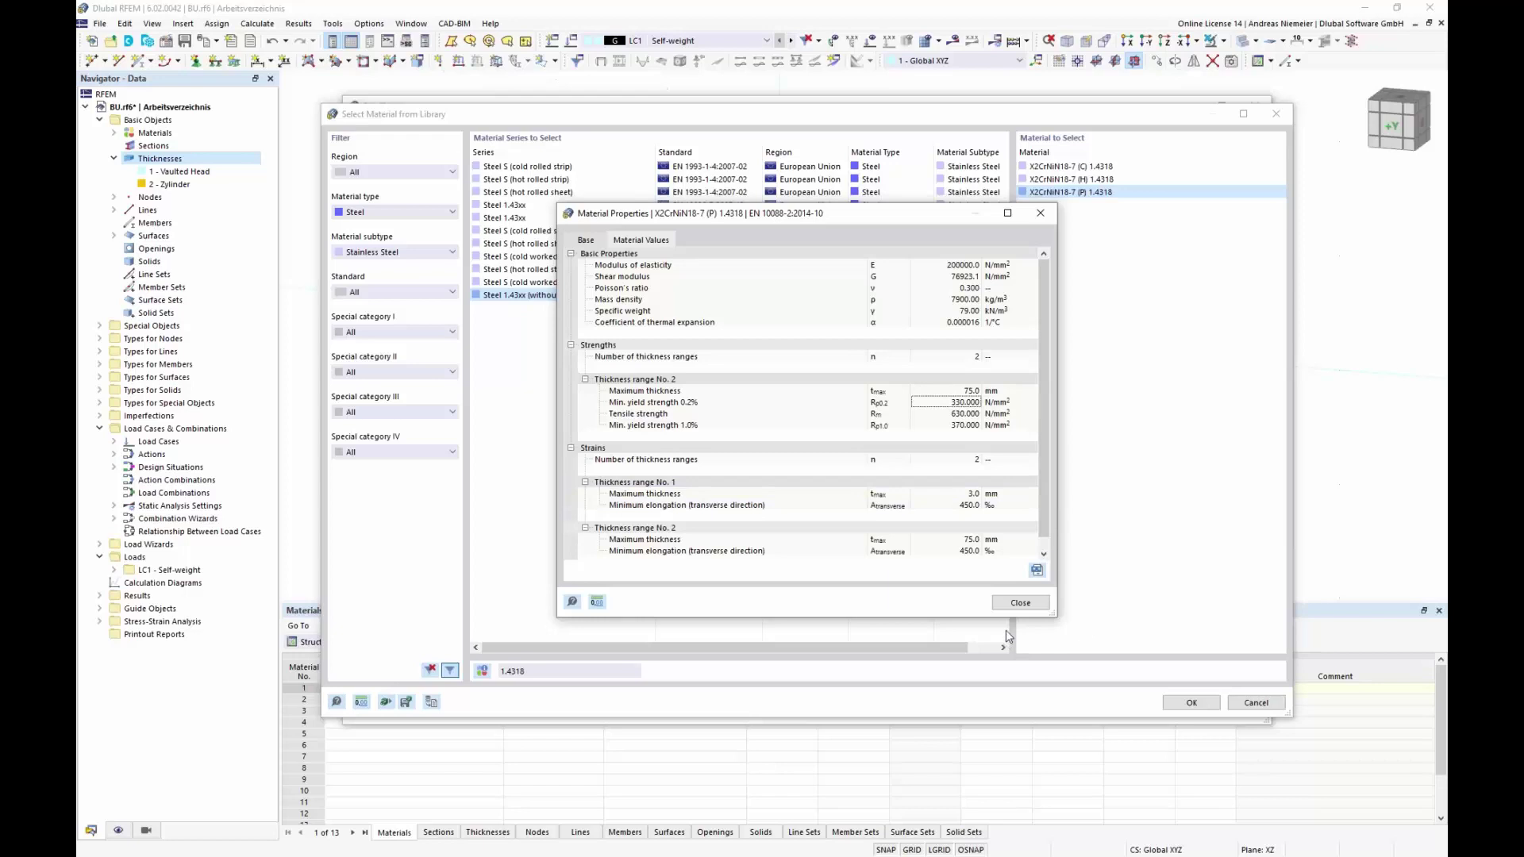
left_click(1025, 605)
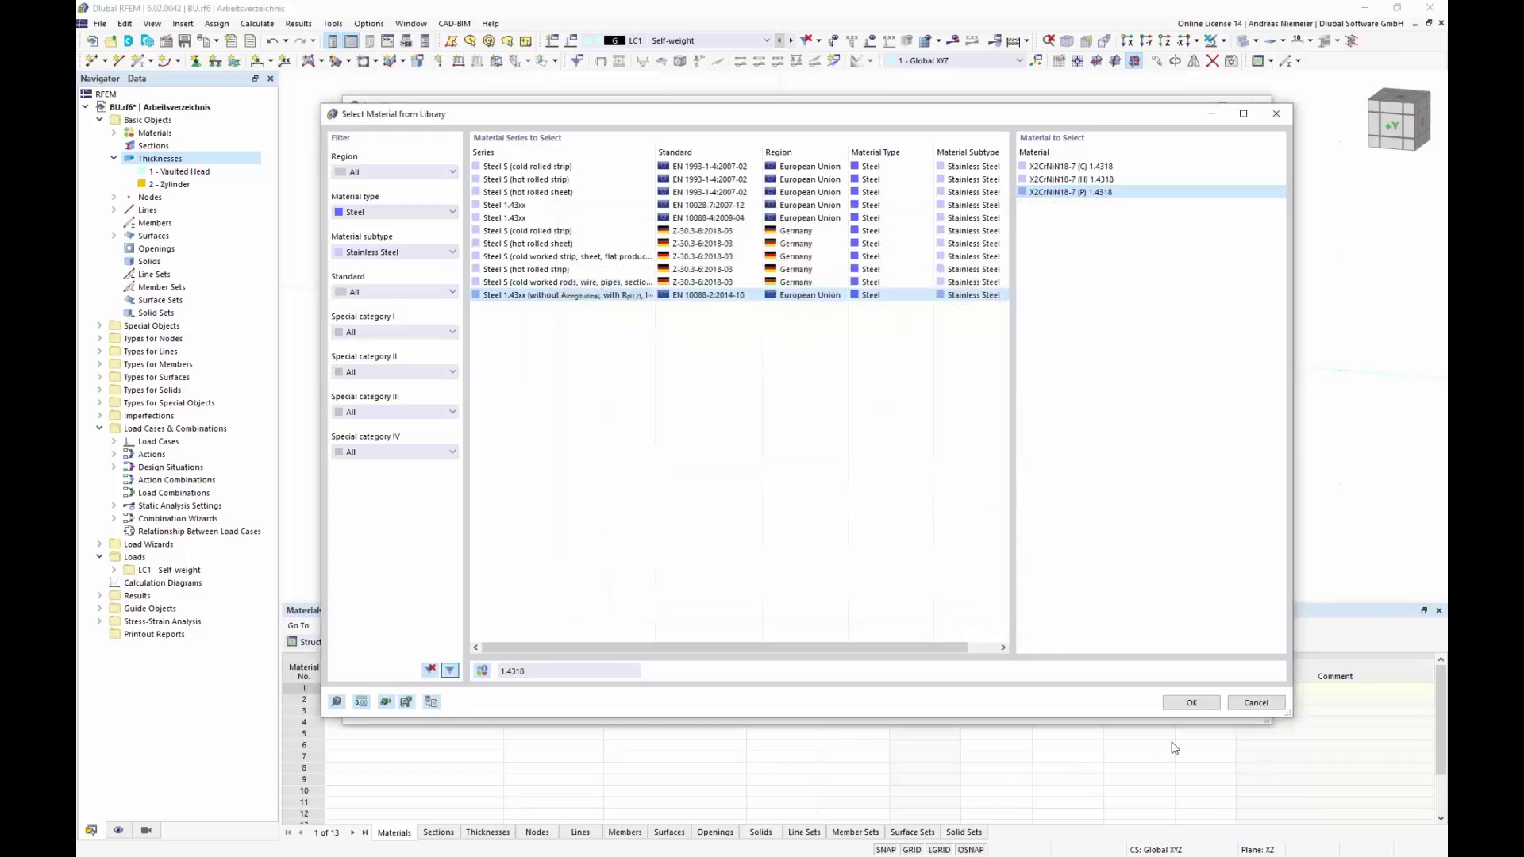
left_click(1185, 704)
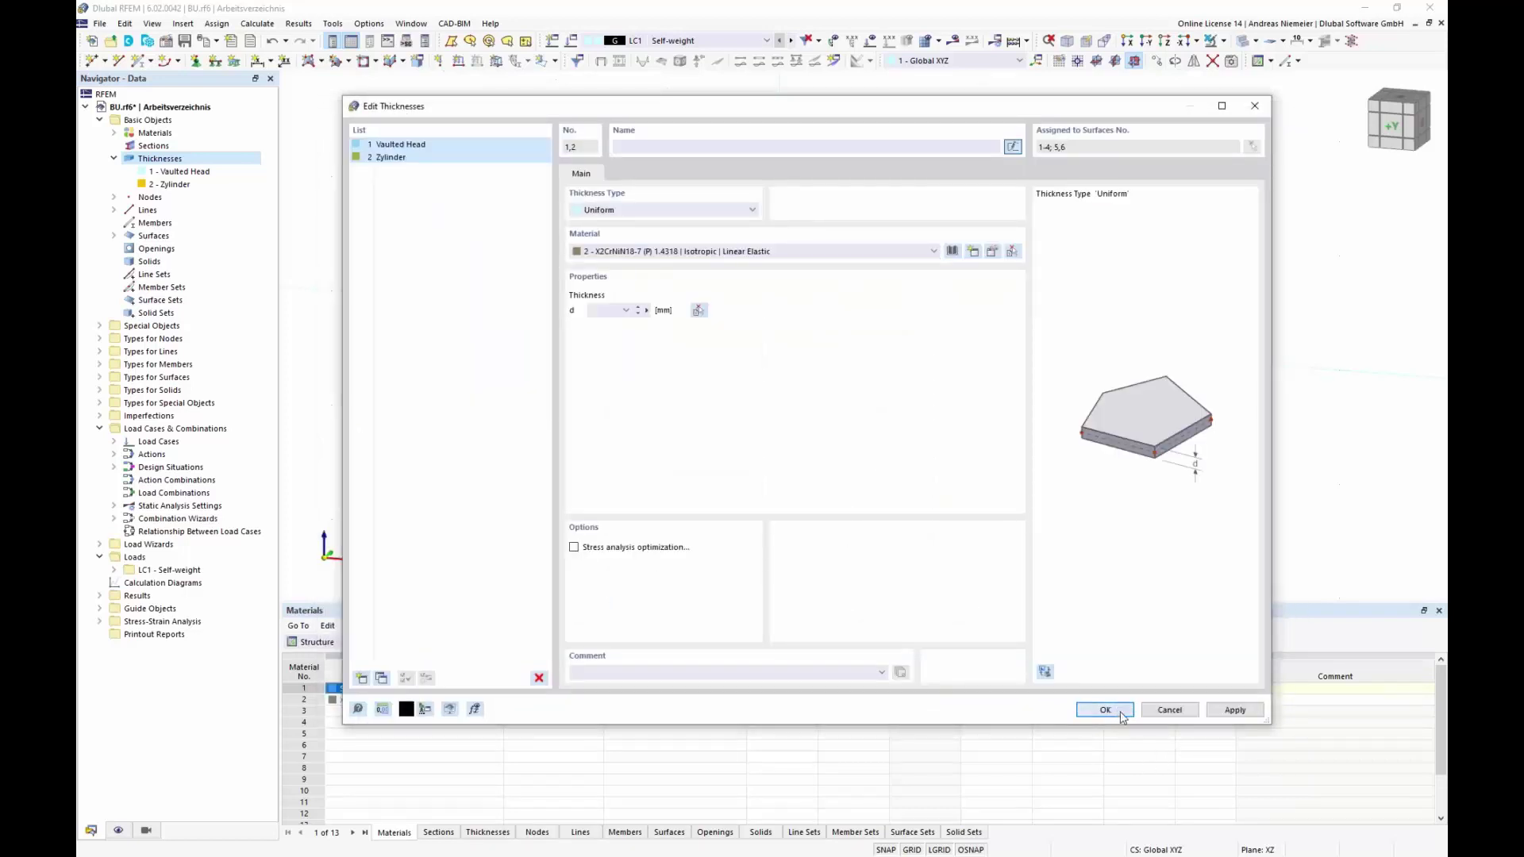
left_click(1110, 711)
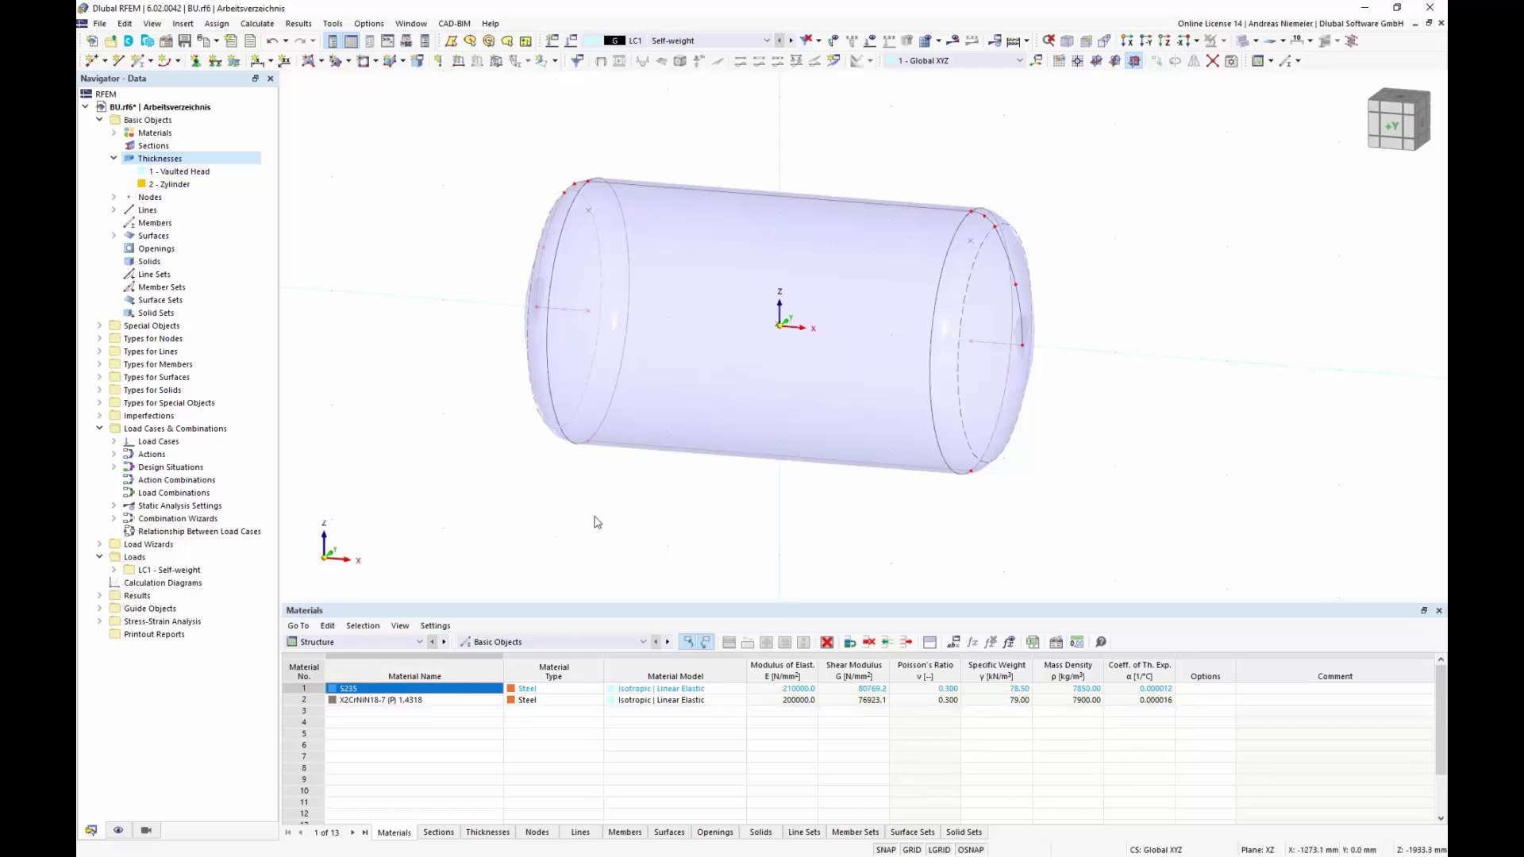
- Inspect the tank's cylindrical shell surface and display the whole model as a wireframe
middle_click_drag(595, 521, 673, 516, "ctrl")
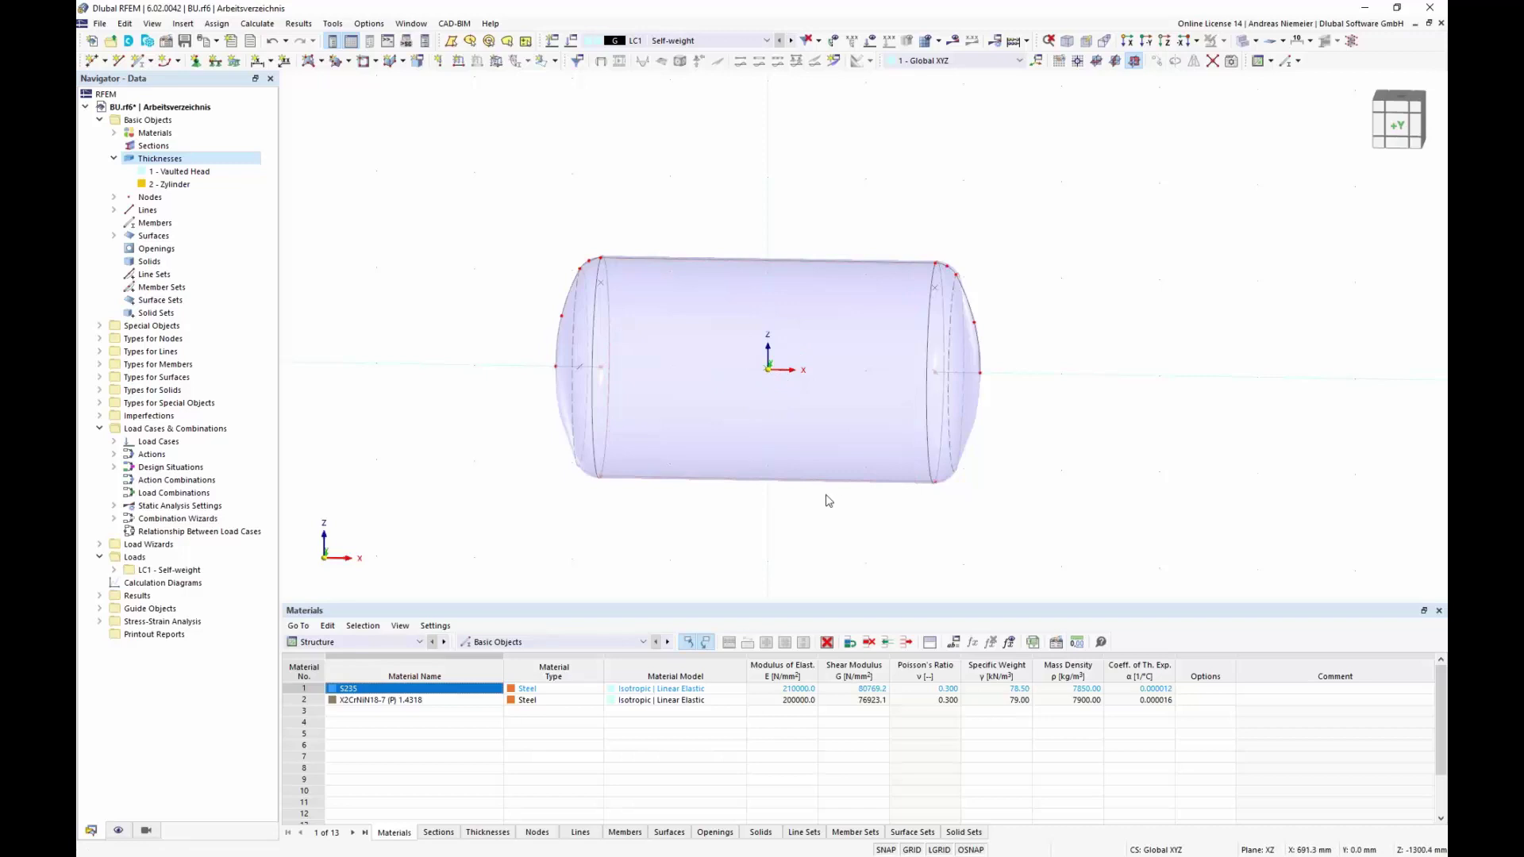
middle_click_drag(913, 424, 618, 353, "ctrl")
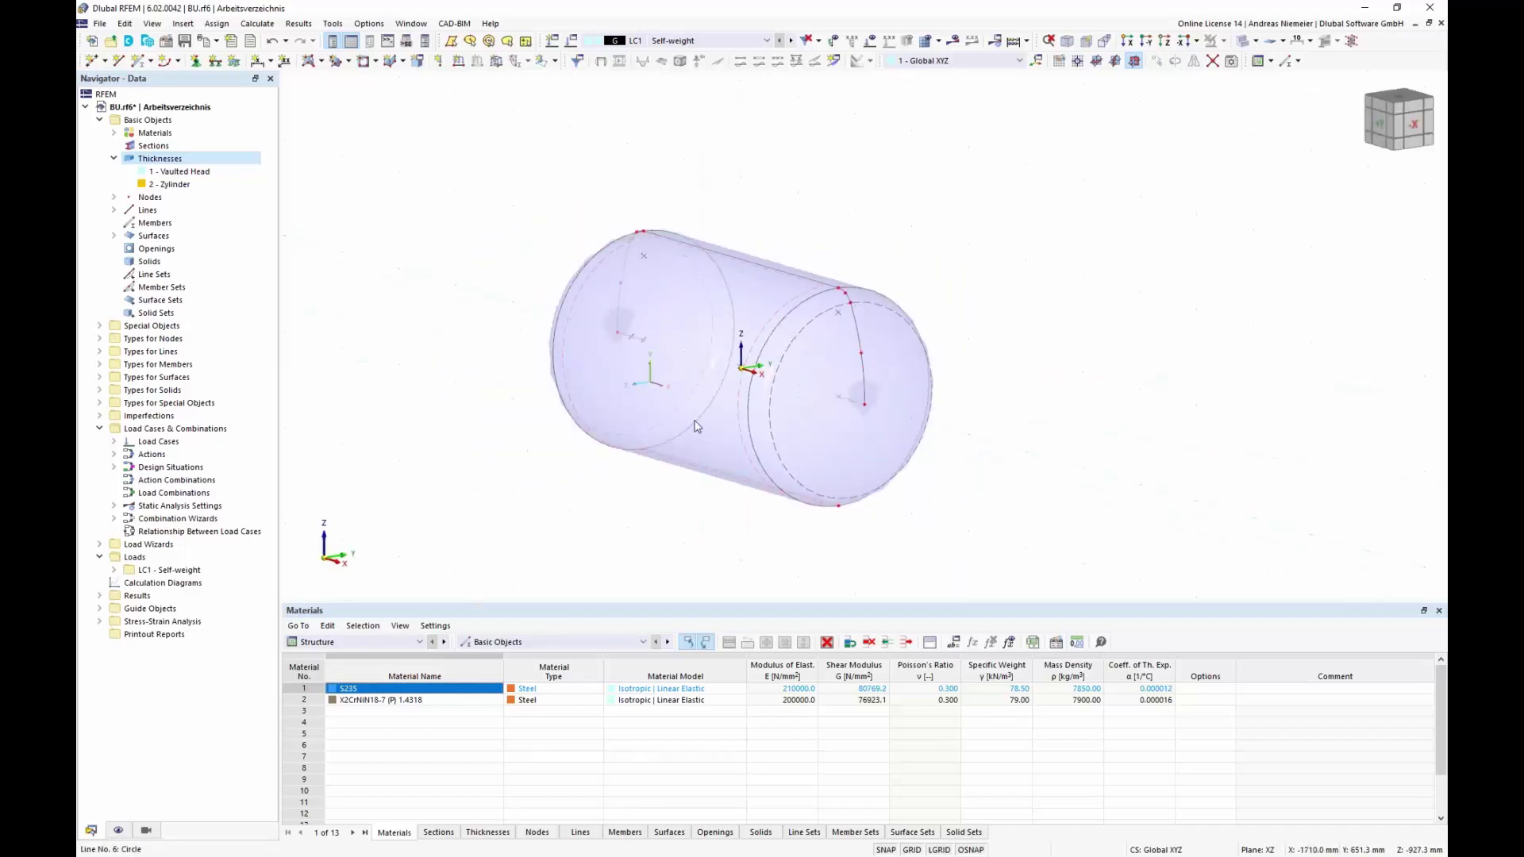
mouse_move(716, 417)
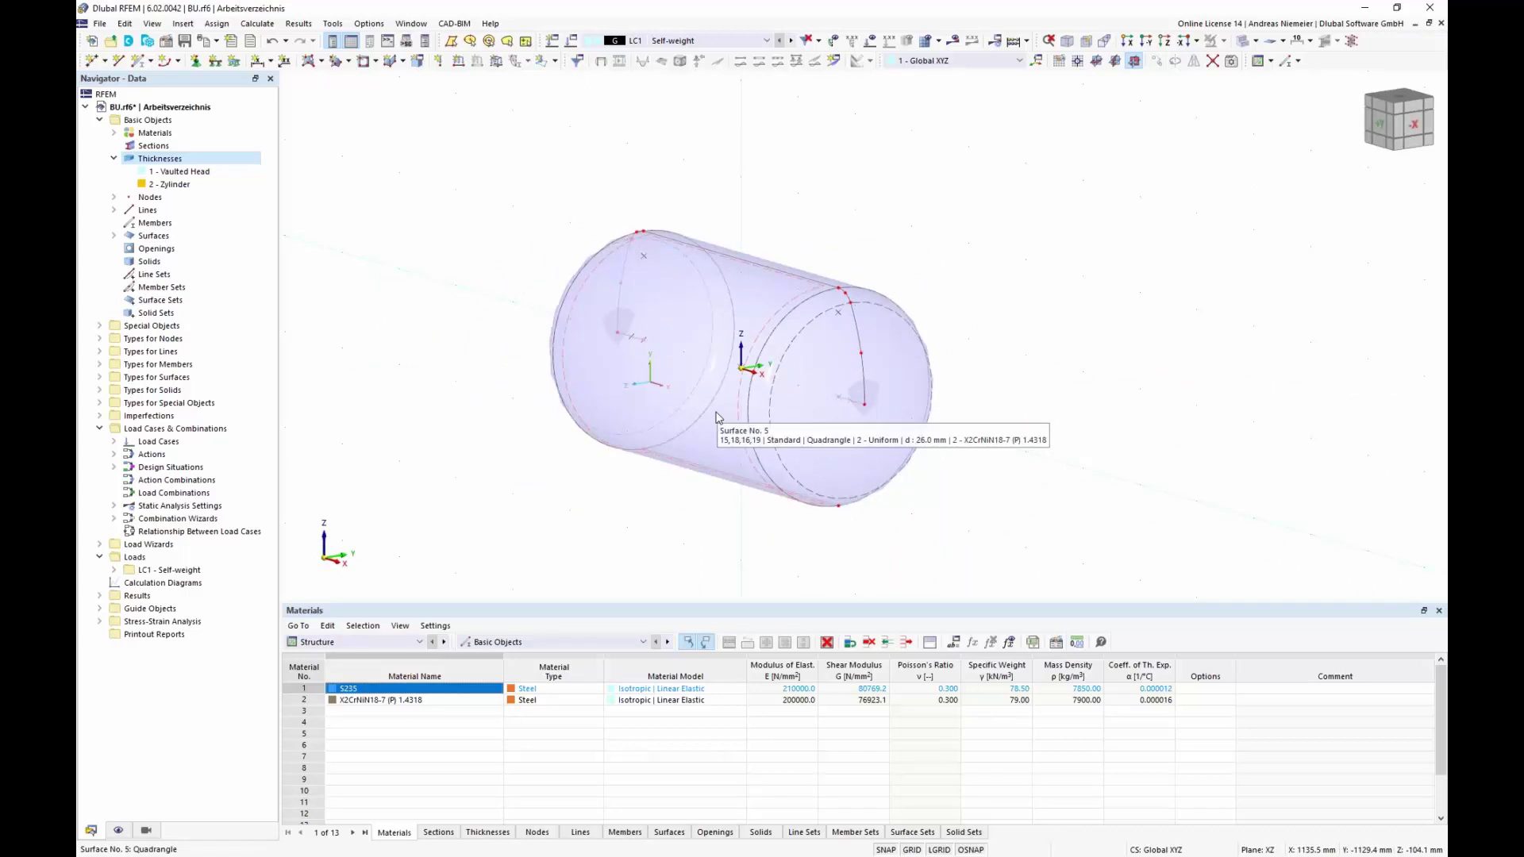
middle_click_drag(462, 469, 646, 555)
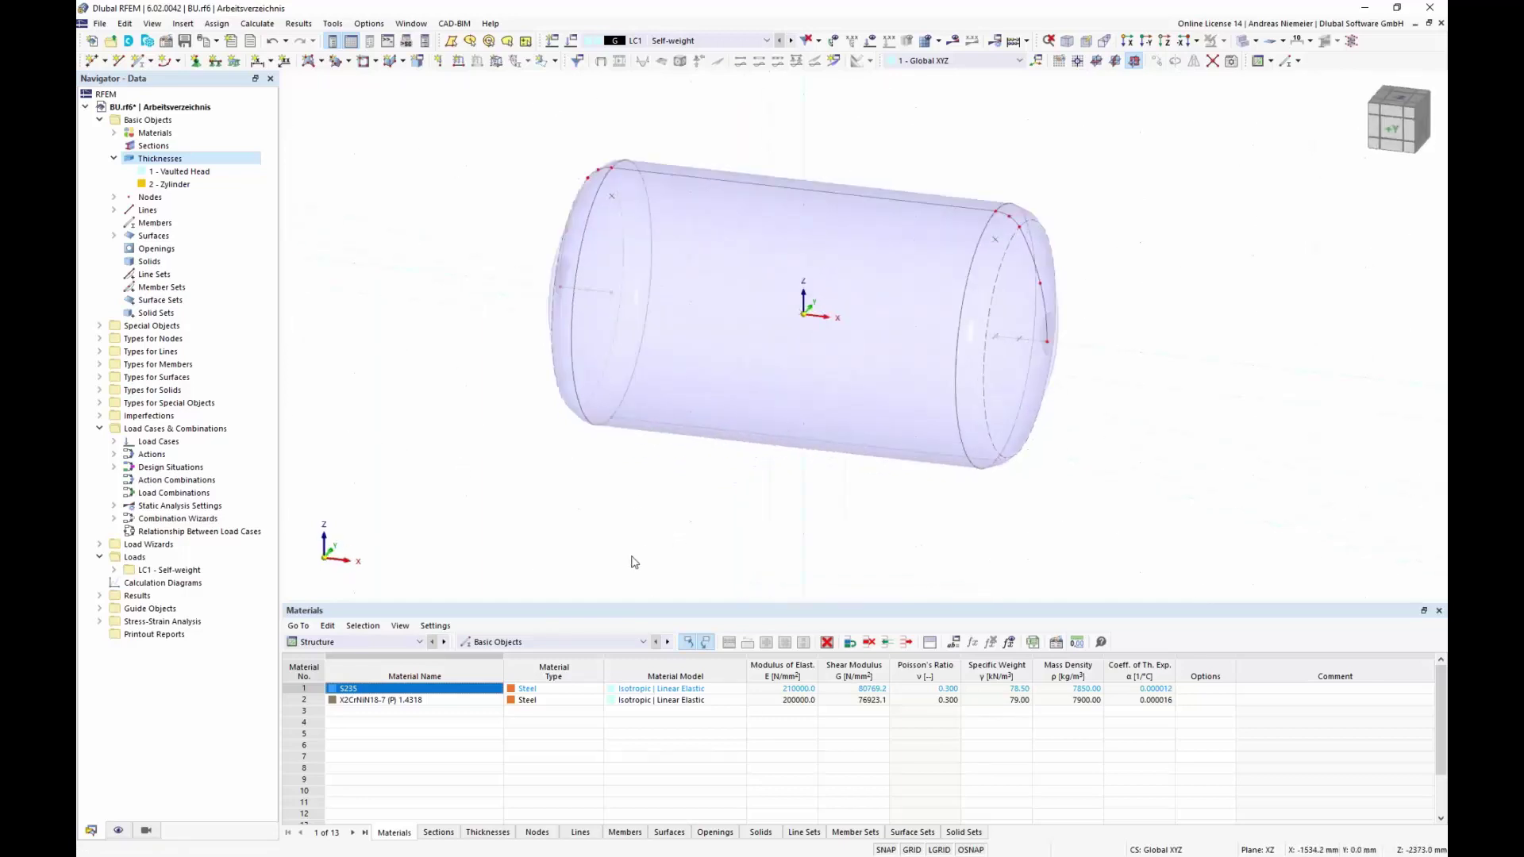
scroll(776, 289, "up", 1)
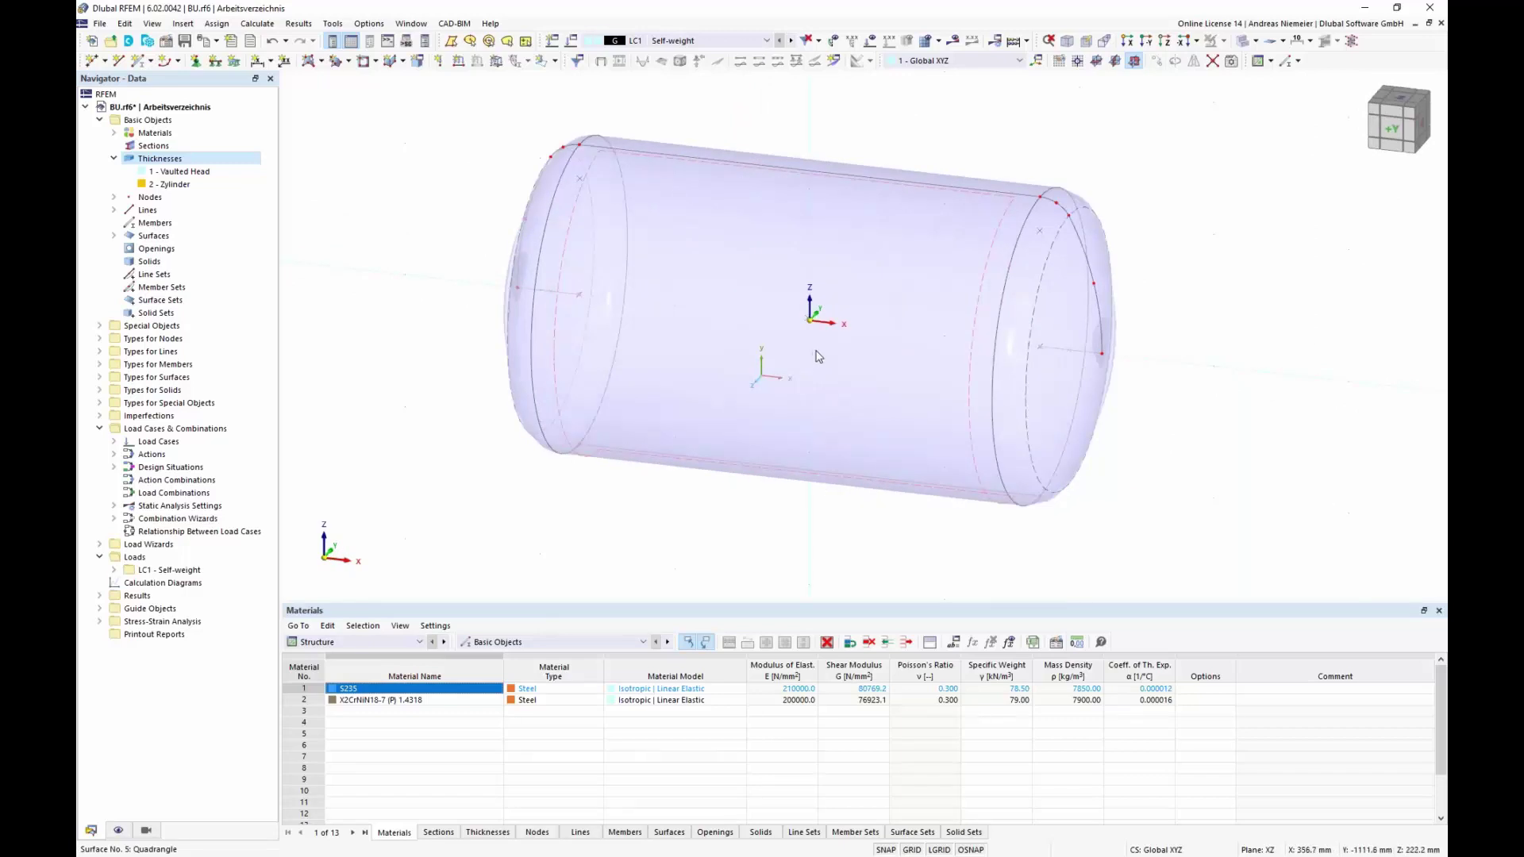
left_click(1255, 40)
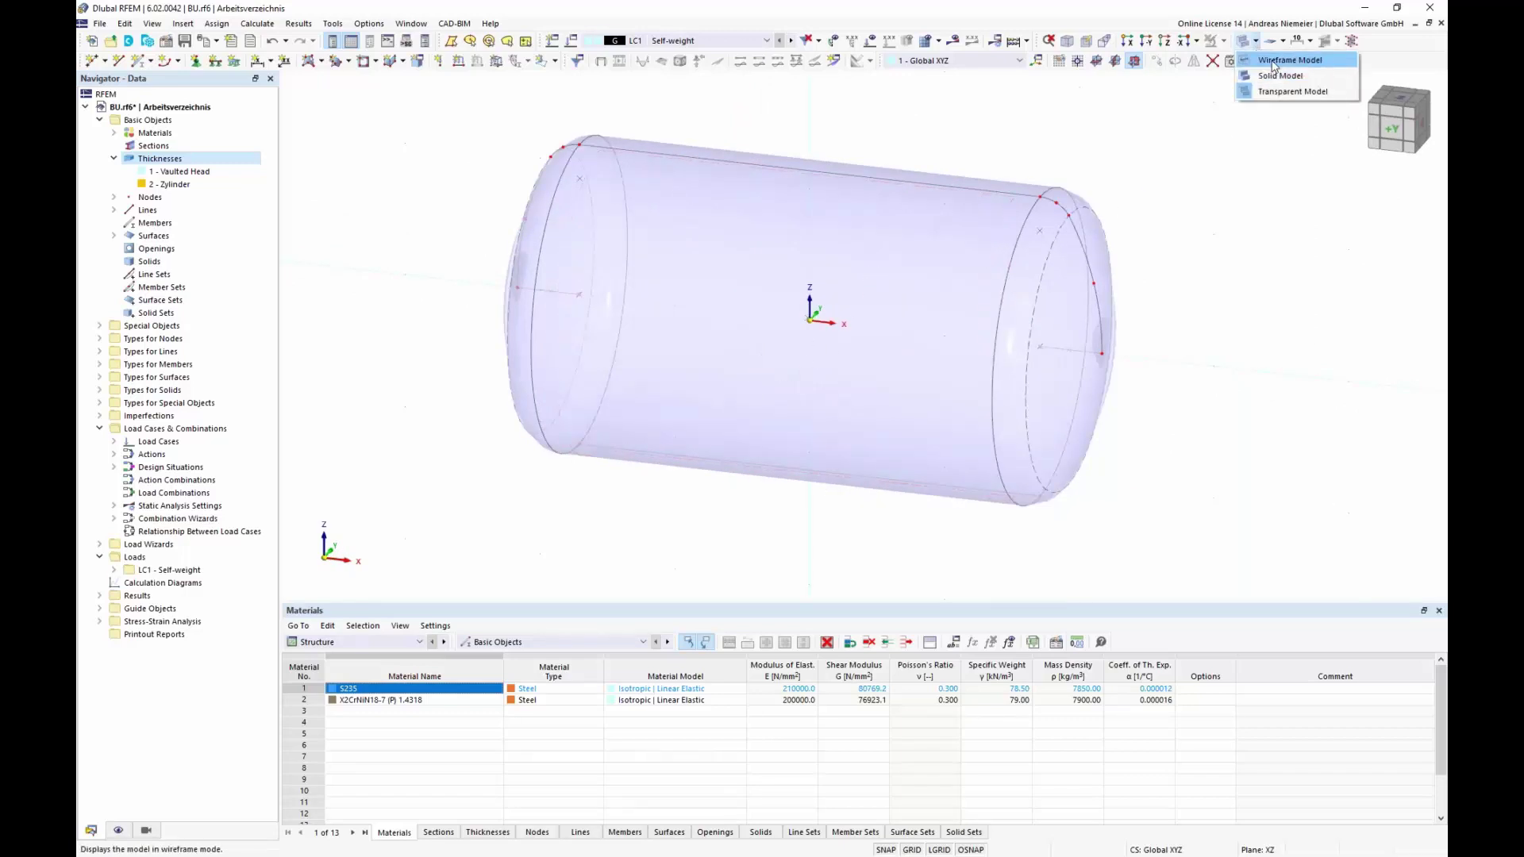
left_click(1273, 60)
scroll(823, 402, "down", 4)
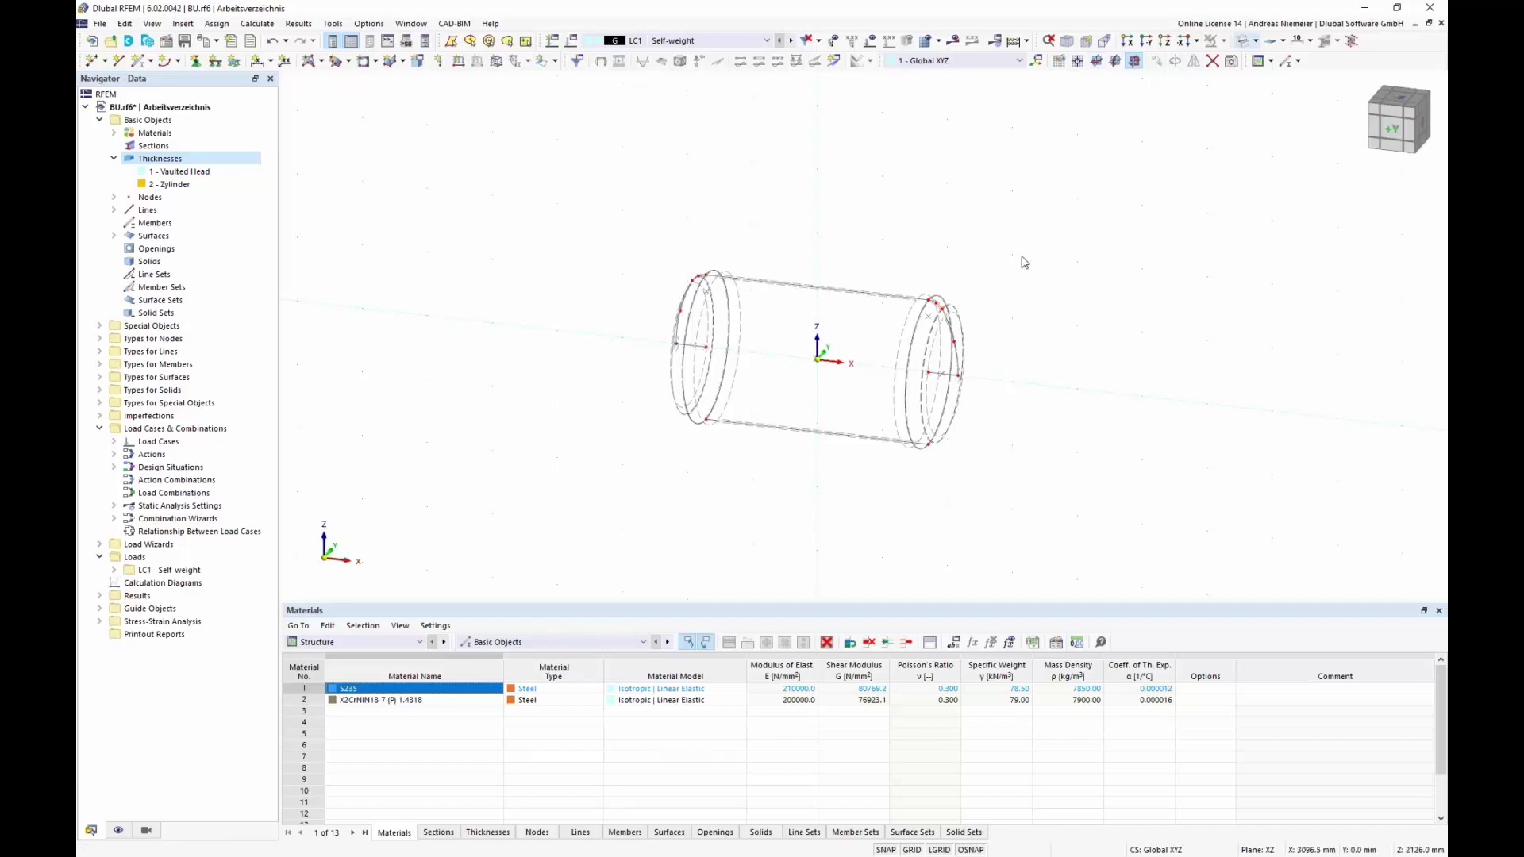
- Set the work plane's grid point spacing to b 150 mm and h 200 mm
left_click(1060, 61)
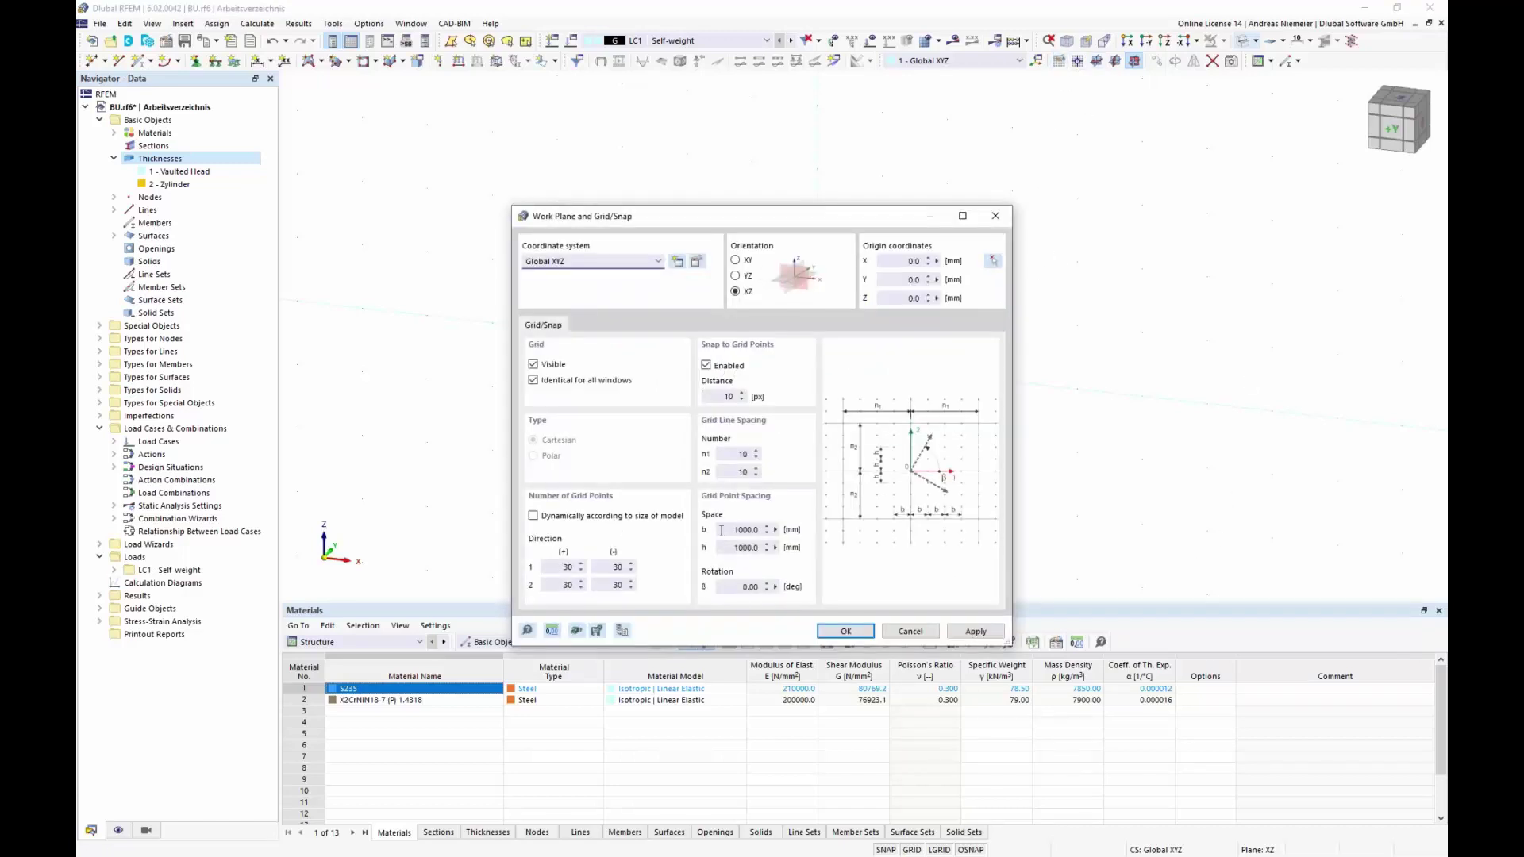
left_click(721, 531)
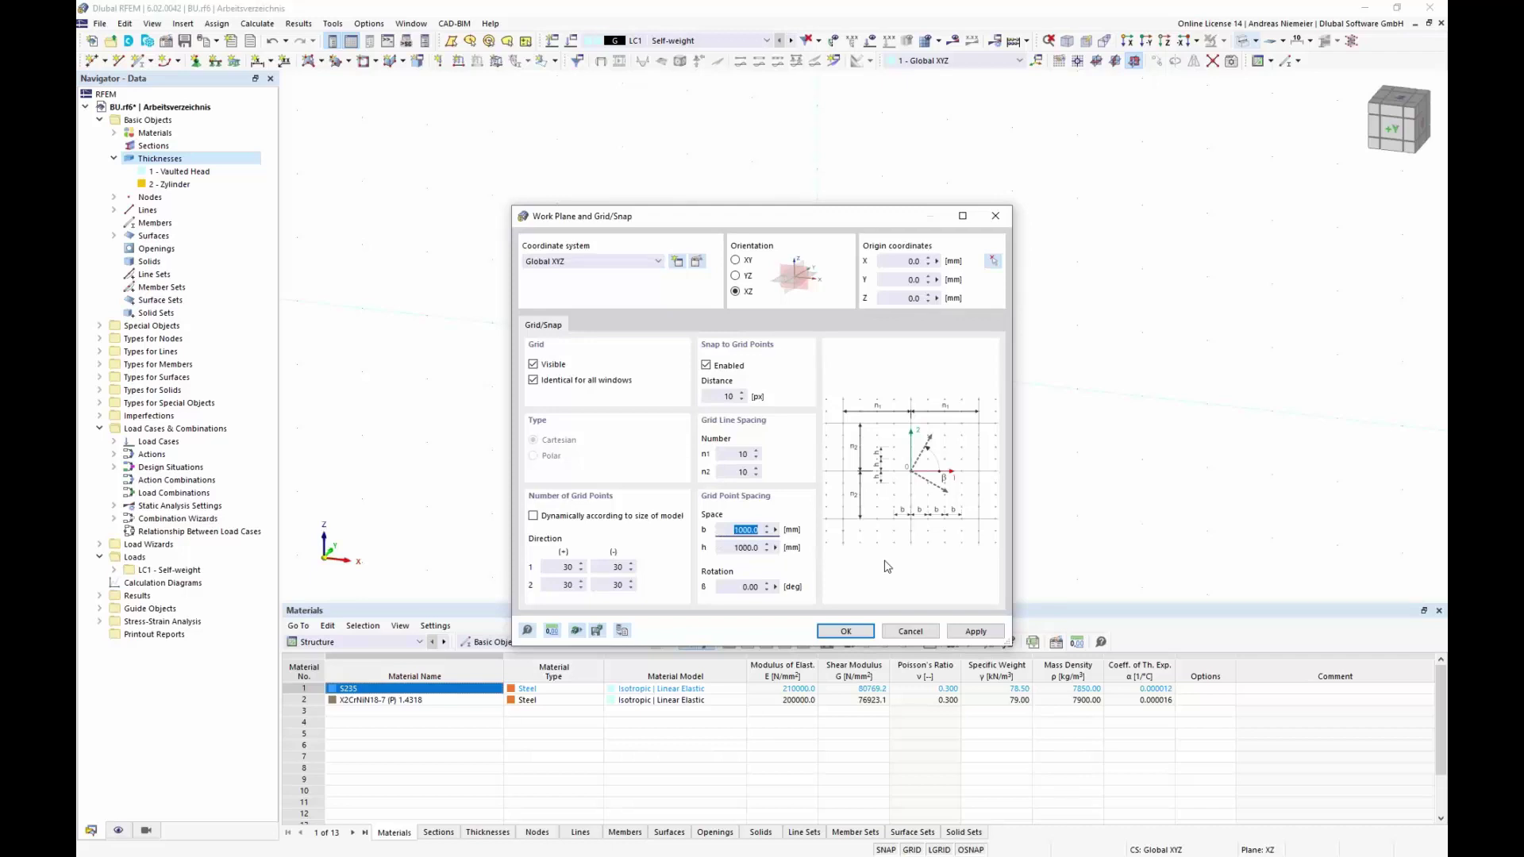
type("150")
key("Tab")
type("200")
left_click(847, 633)
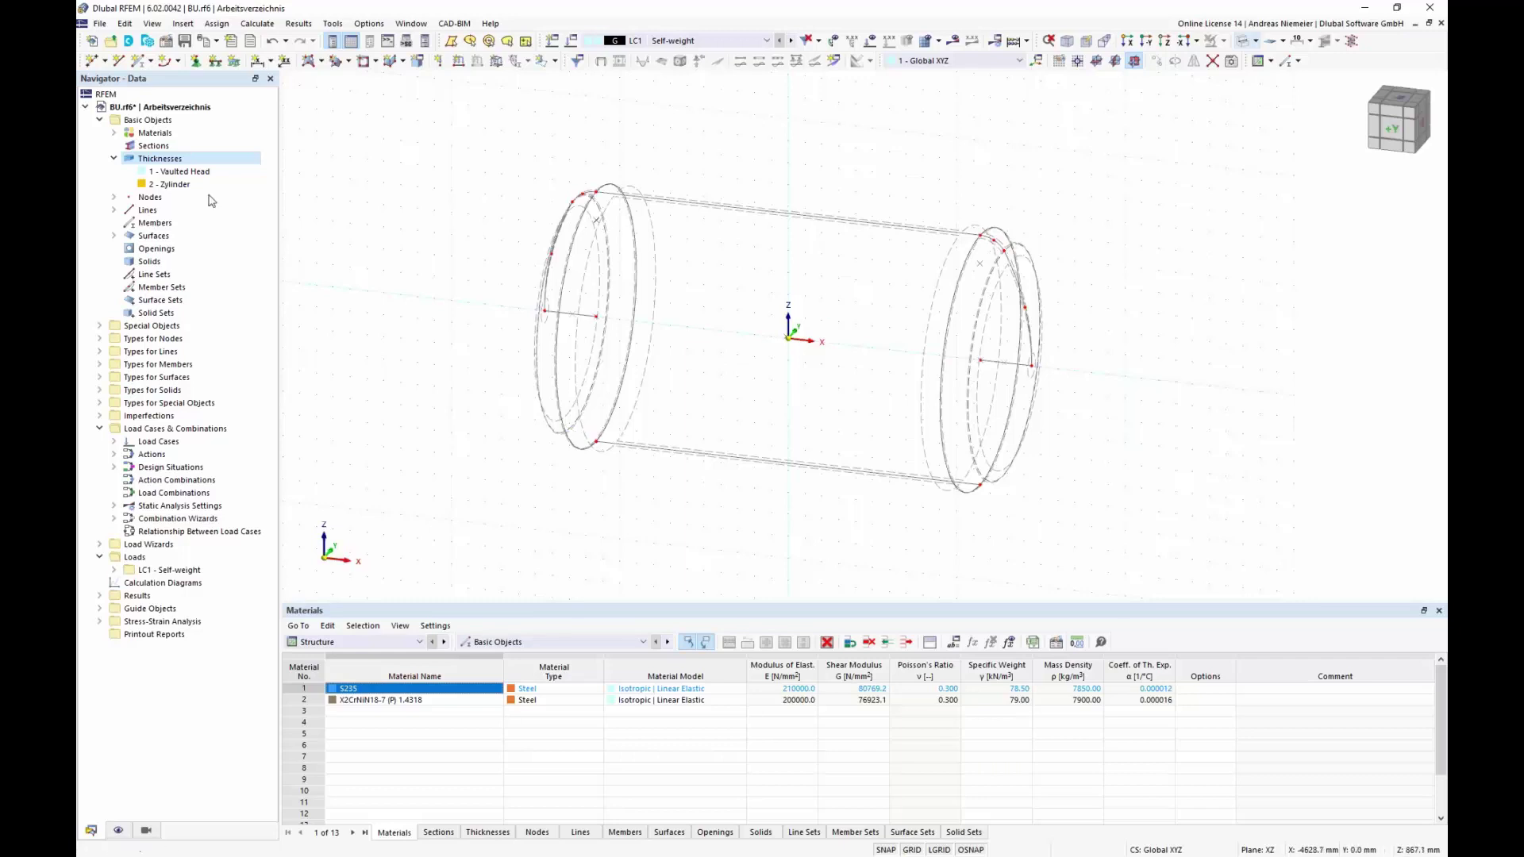
- Create an elliptical arc line with control points P1 (0, 0, -200), P2 (0, 0, 200) and P3 (150, 0, 0) mm
left_click(143, 210)
left_click(113, 209)
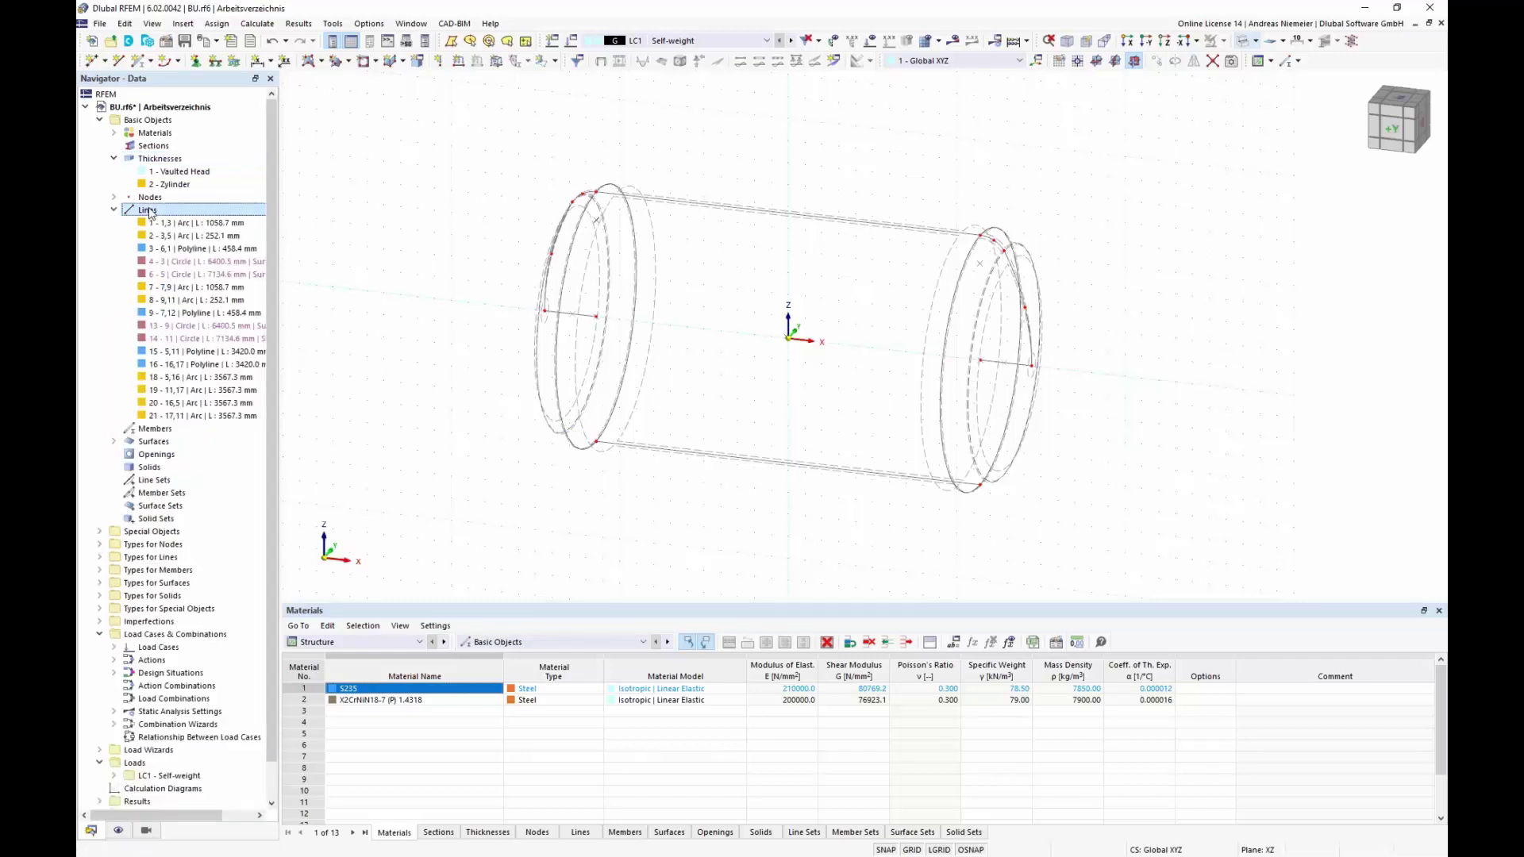
right_click(143, 211)
mouse_move(190, 234)
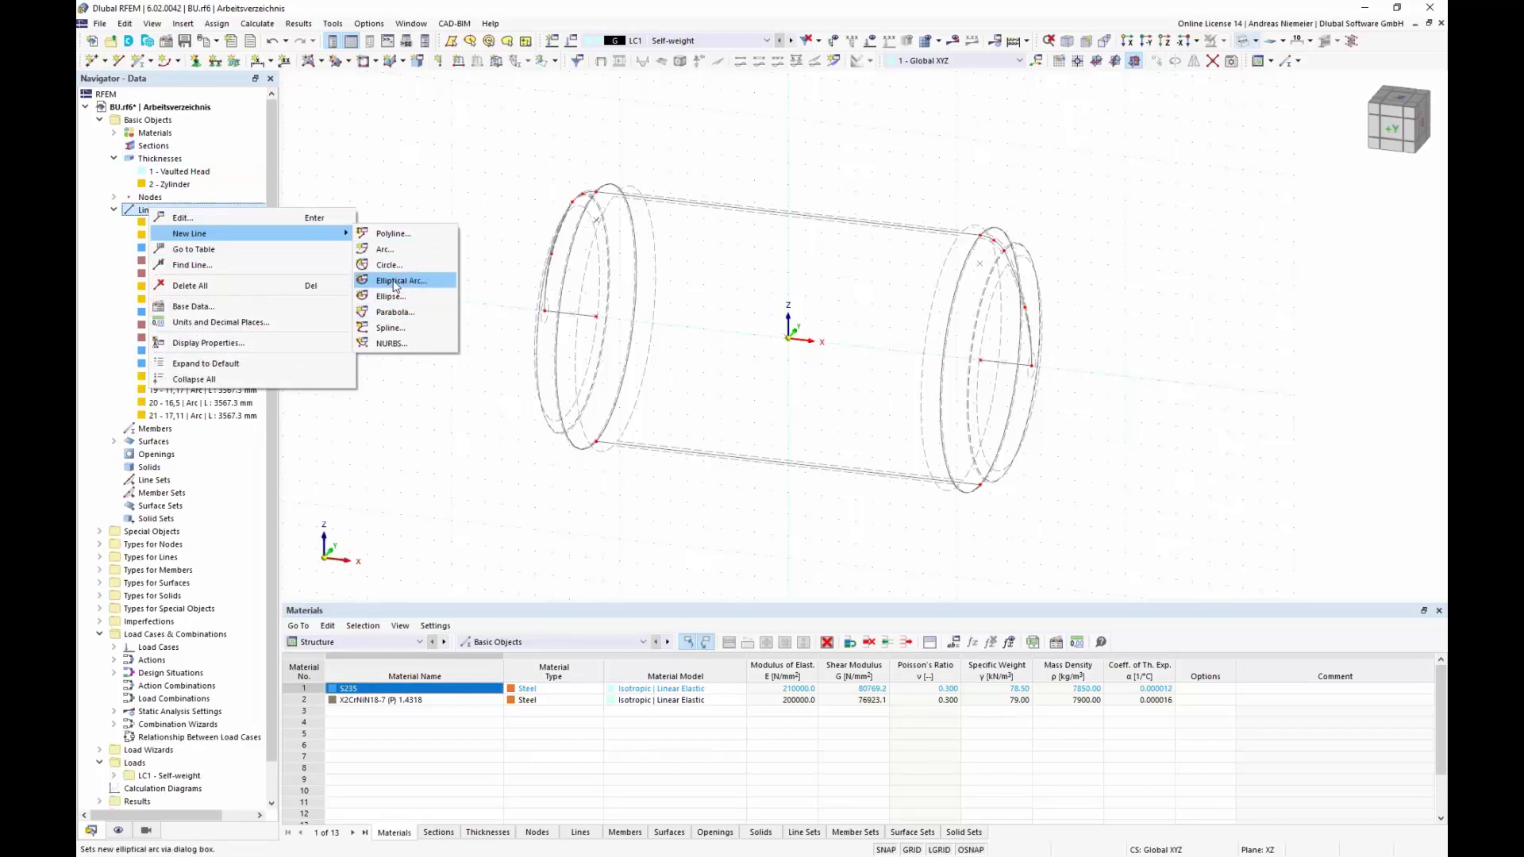
left_click(401, 281)
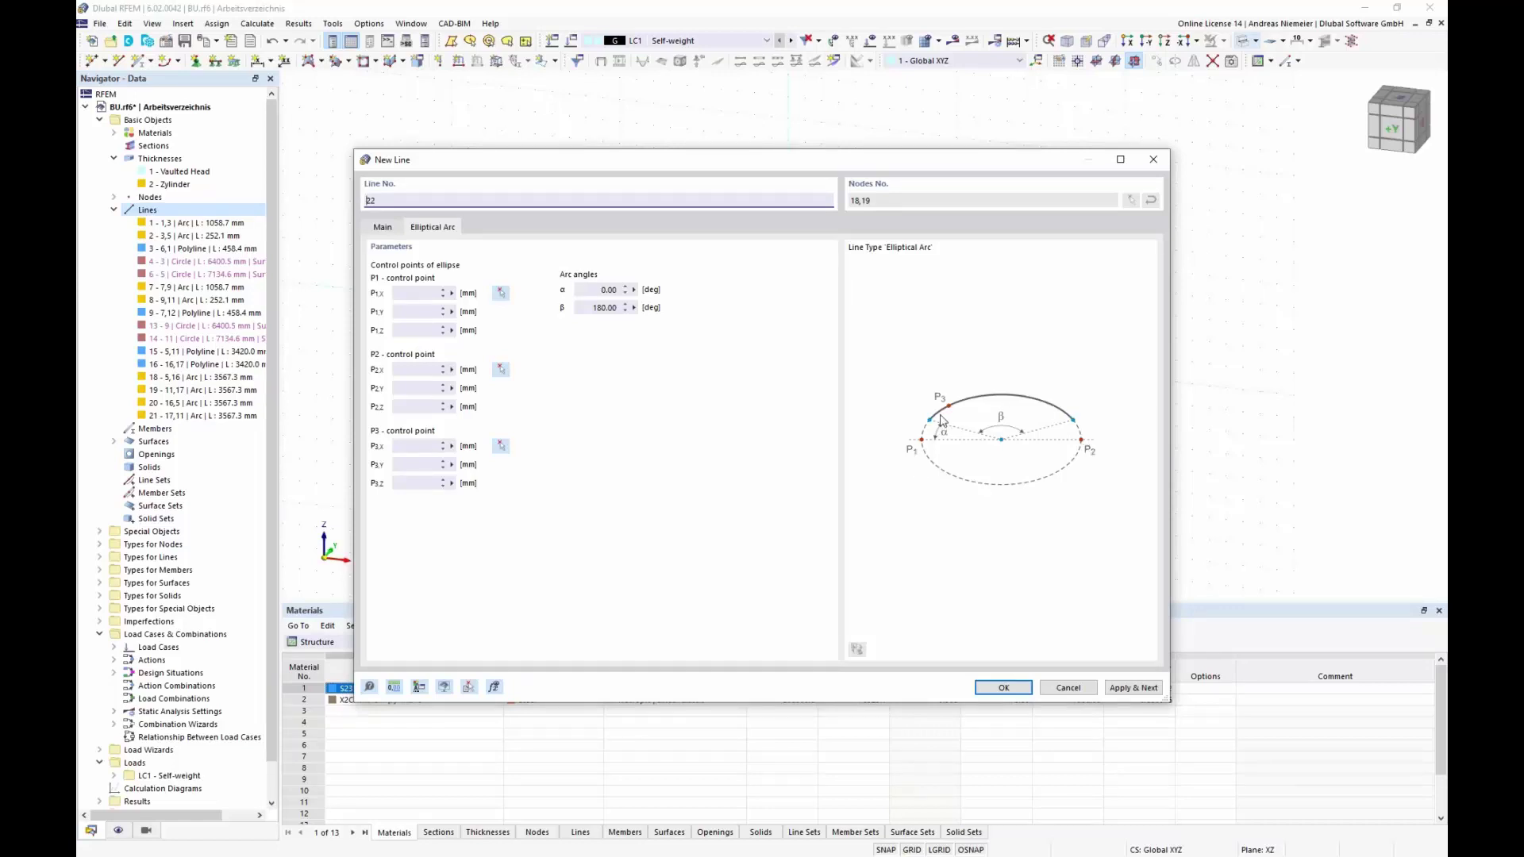
left_click(501, 293)
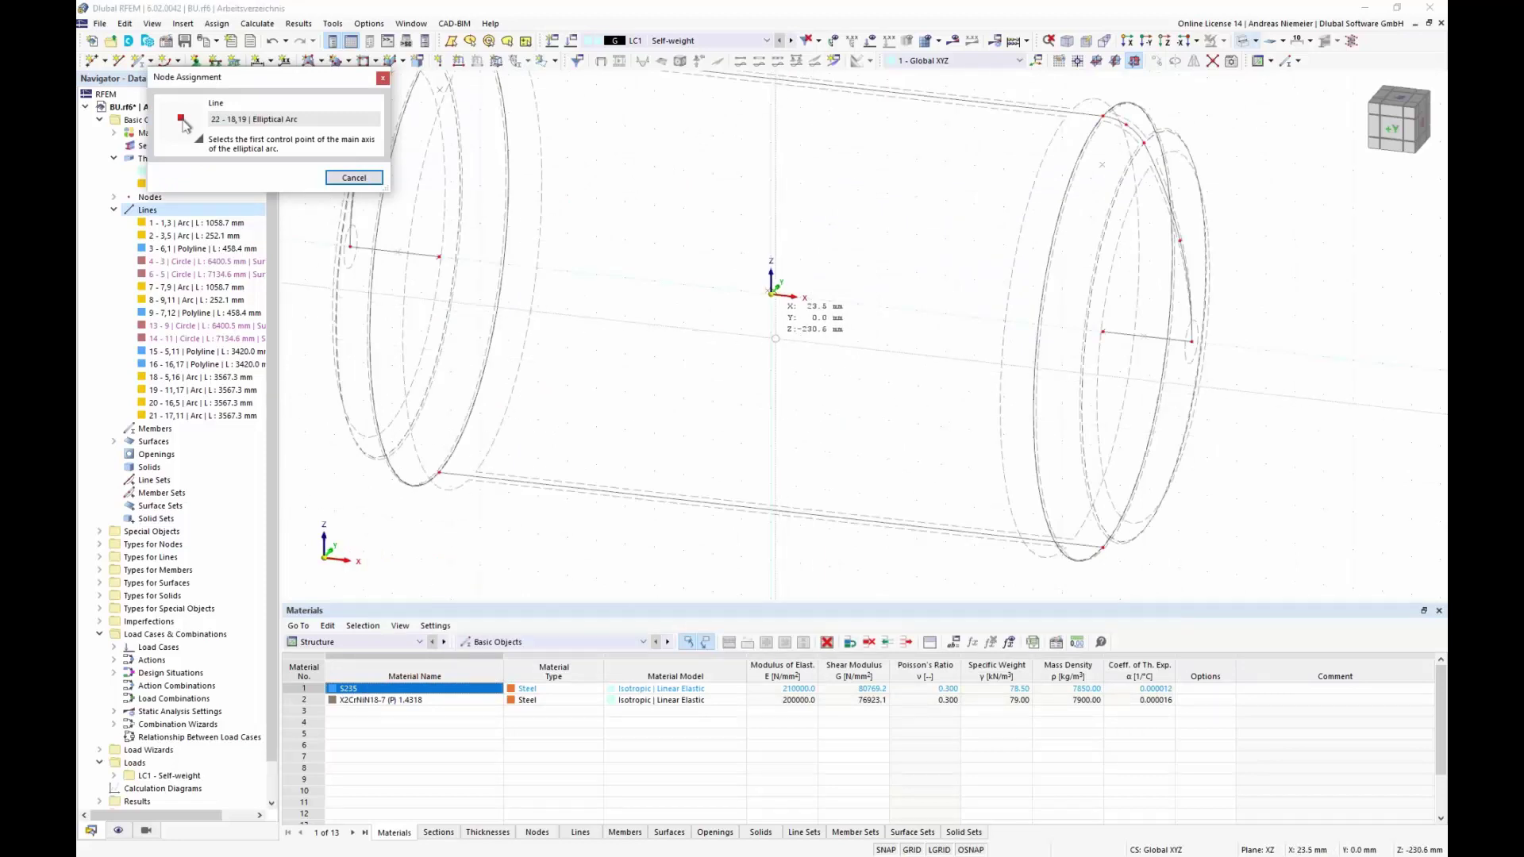
left_click(774, 334)
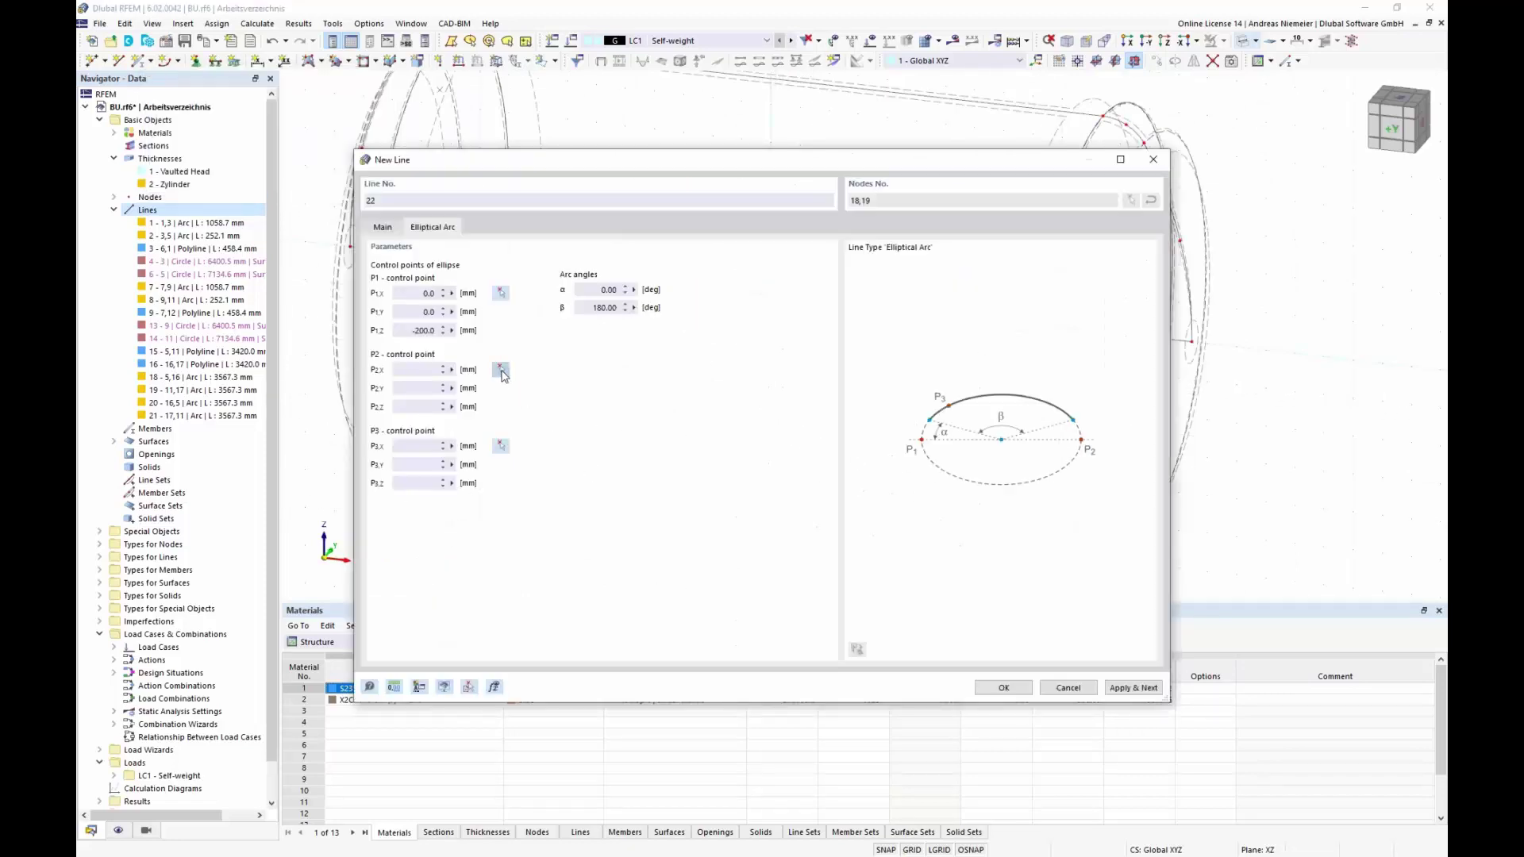
left_click(501, 370)
left_click(777, 363)
left_click(501, 447)
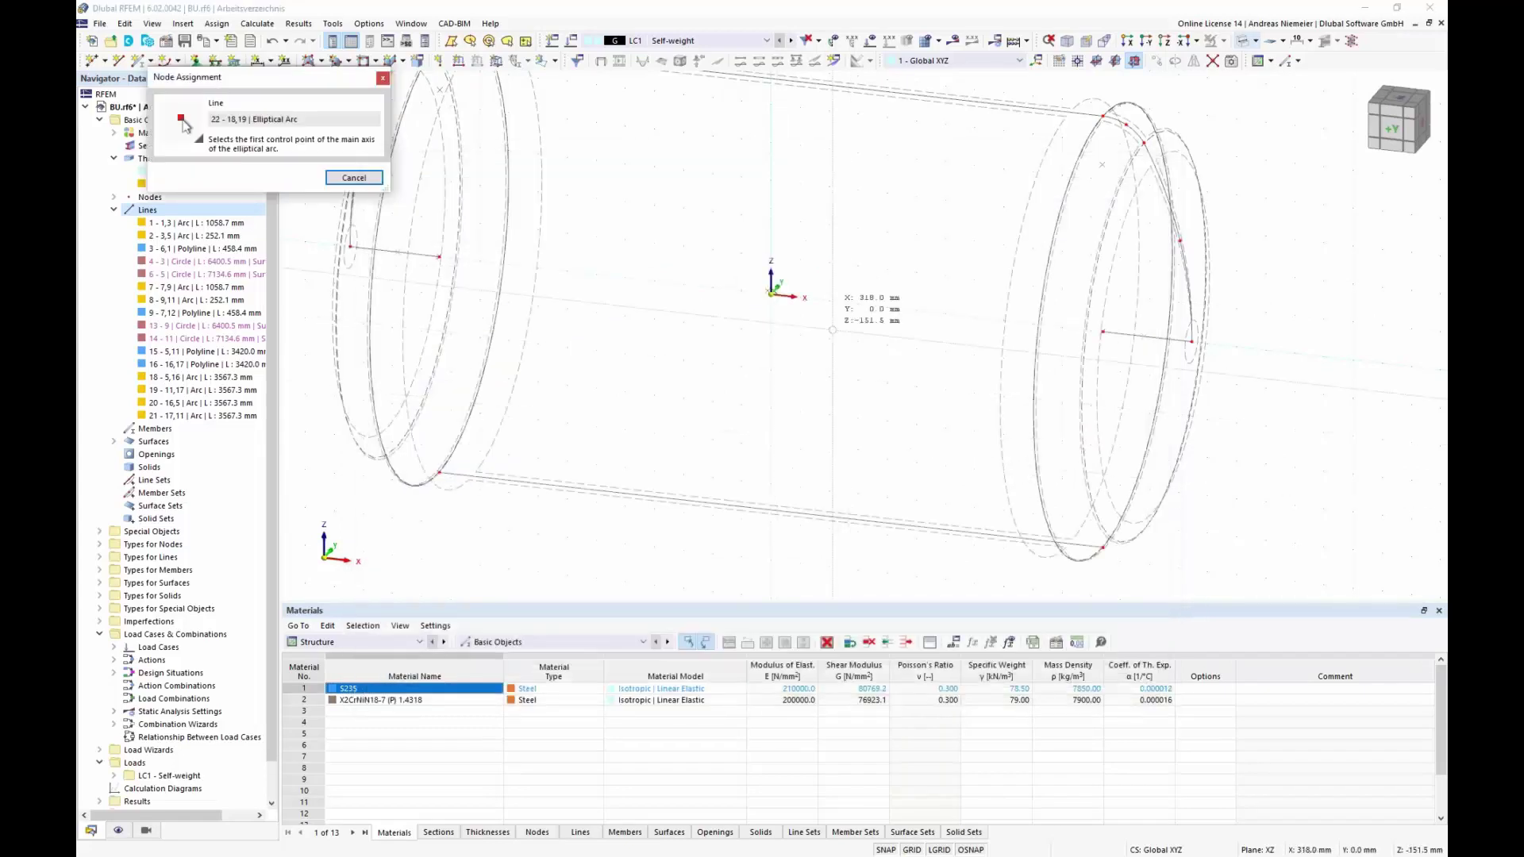
left_click(798, 297)
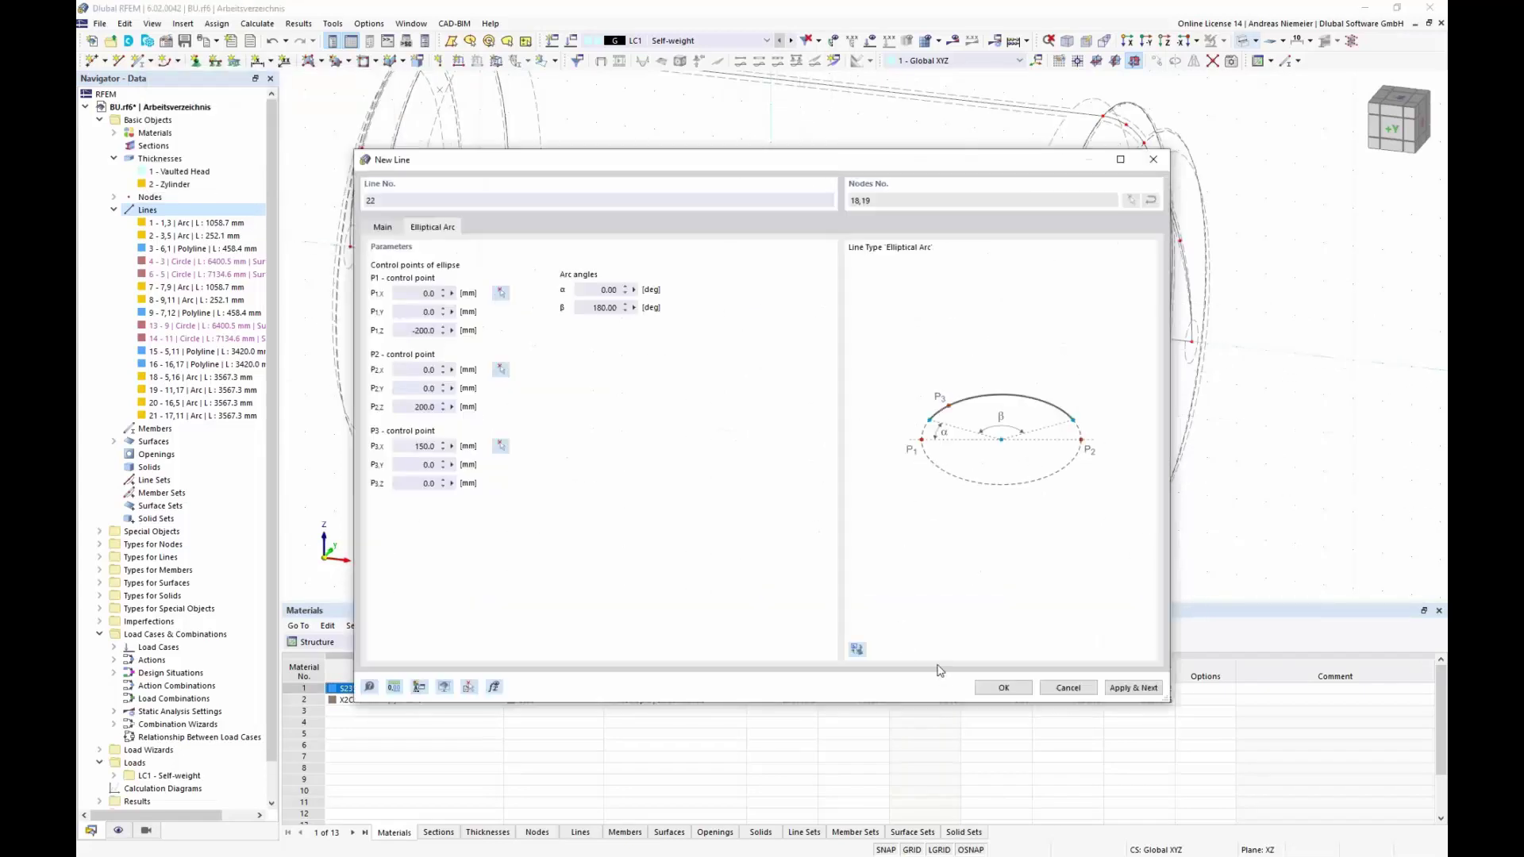
left_click(1003, 688)
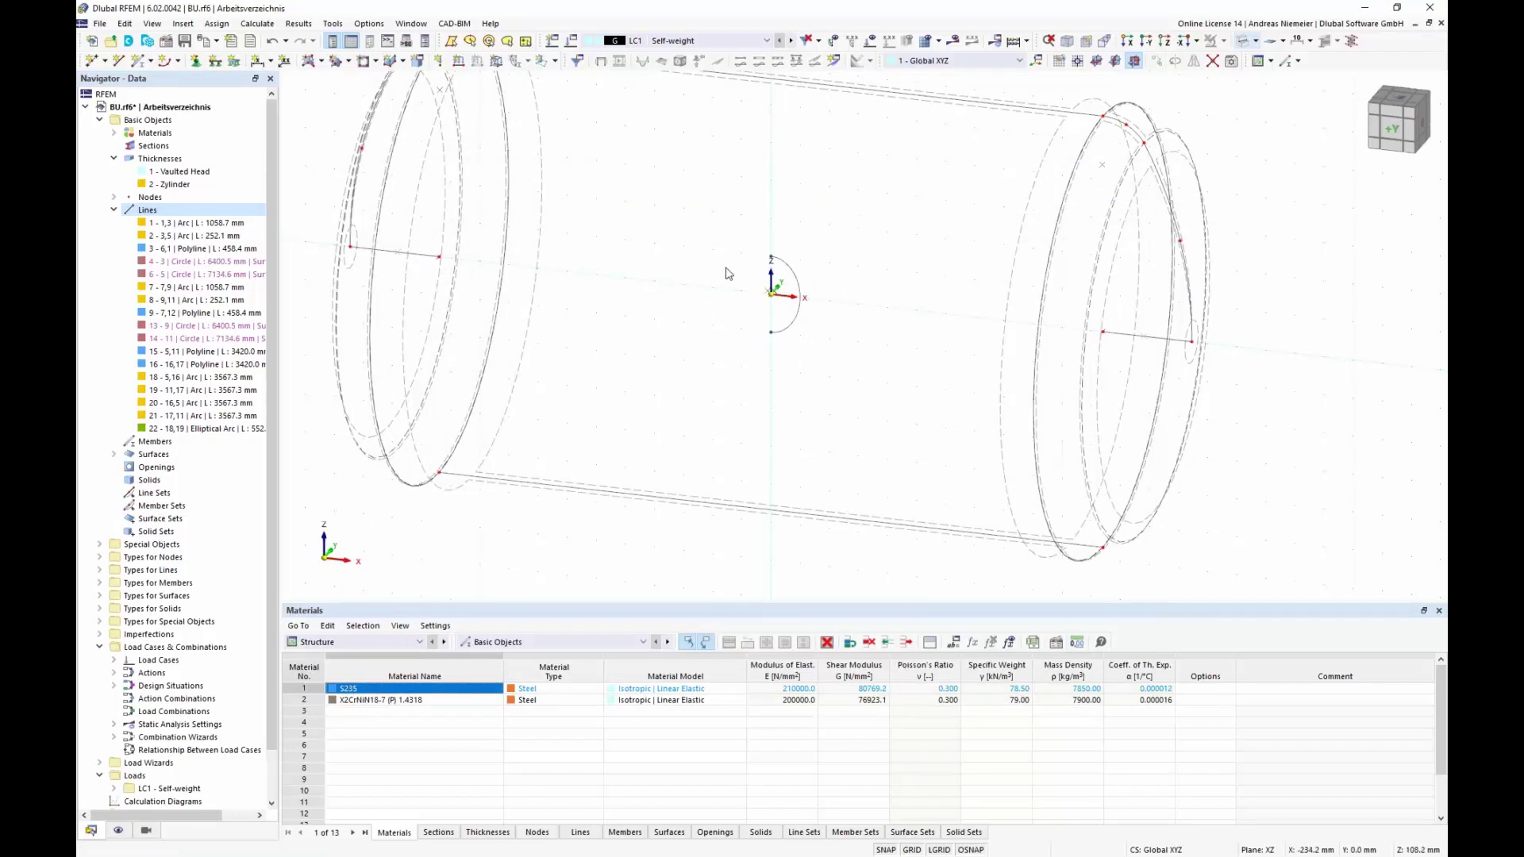
- Mirror a copy of the elliptical arc about the YZ plane through the origin to close the ellipse
scroll(728, 273, "up", 3)
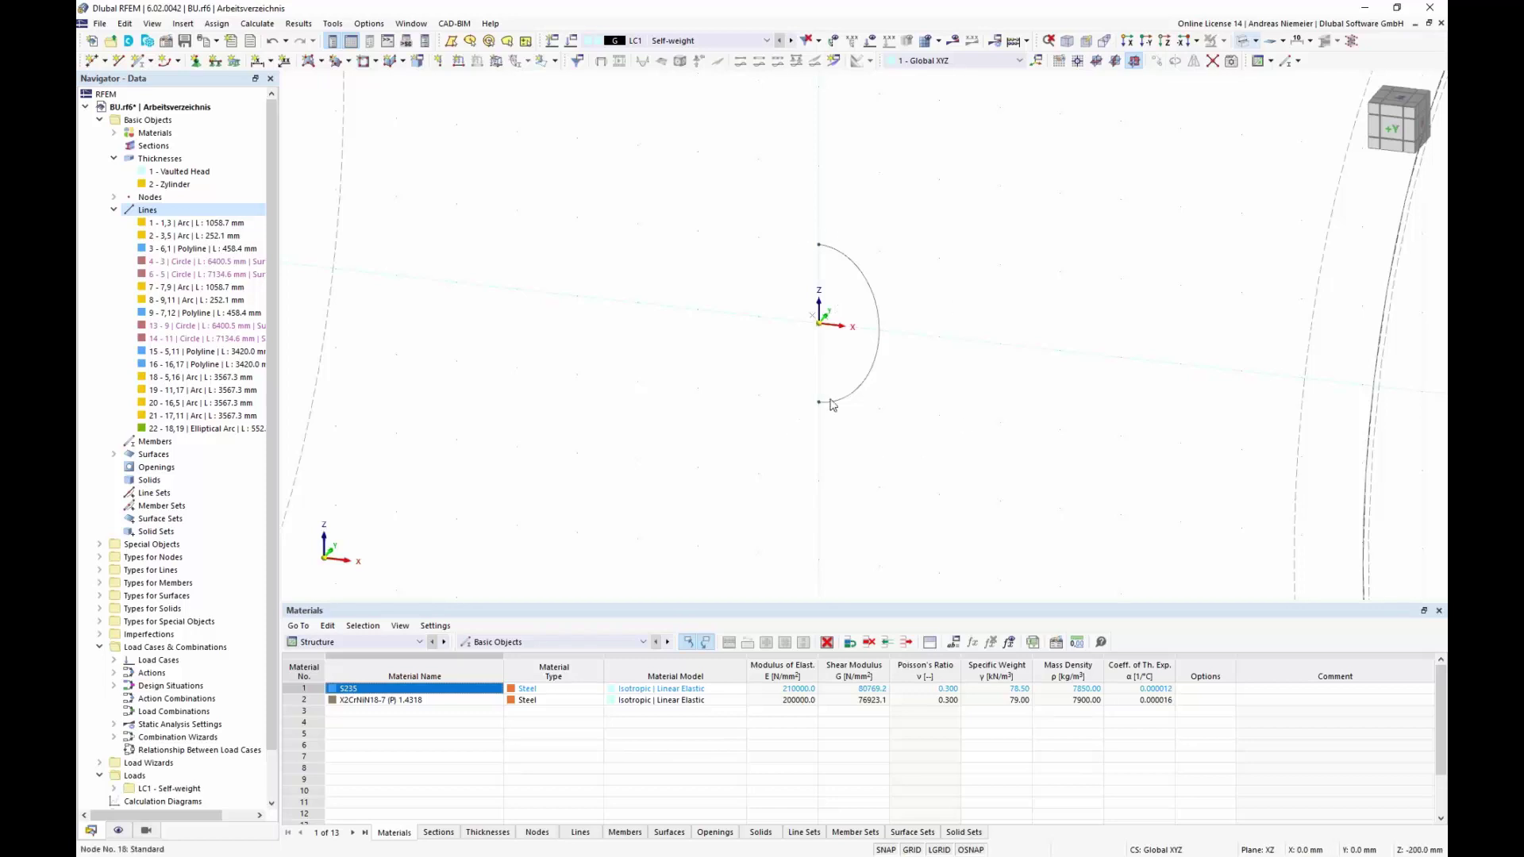
left_click(873, 361)
left_click(1194, 62)
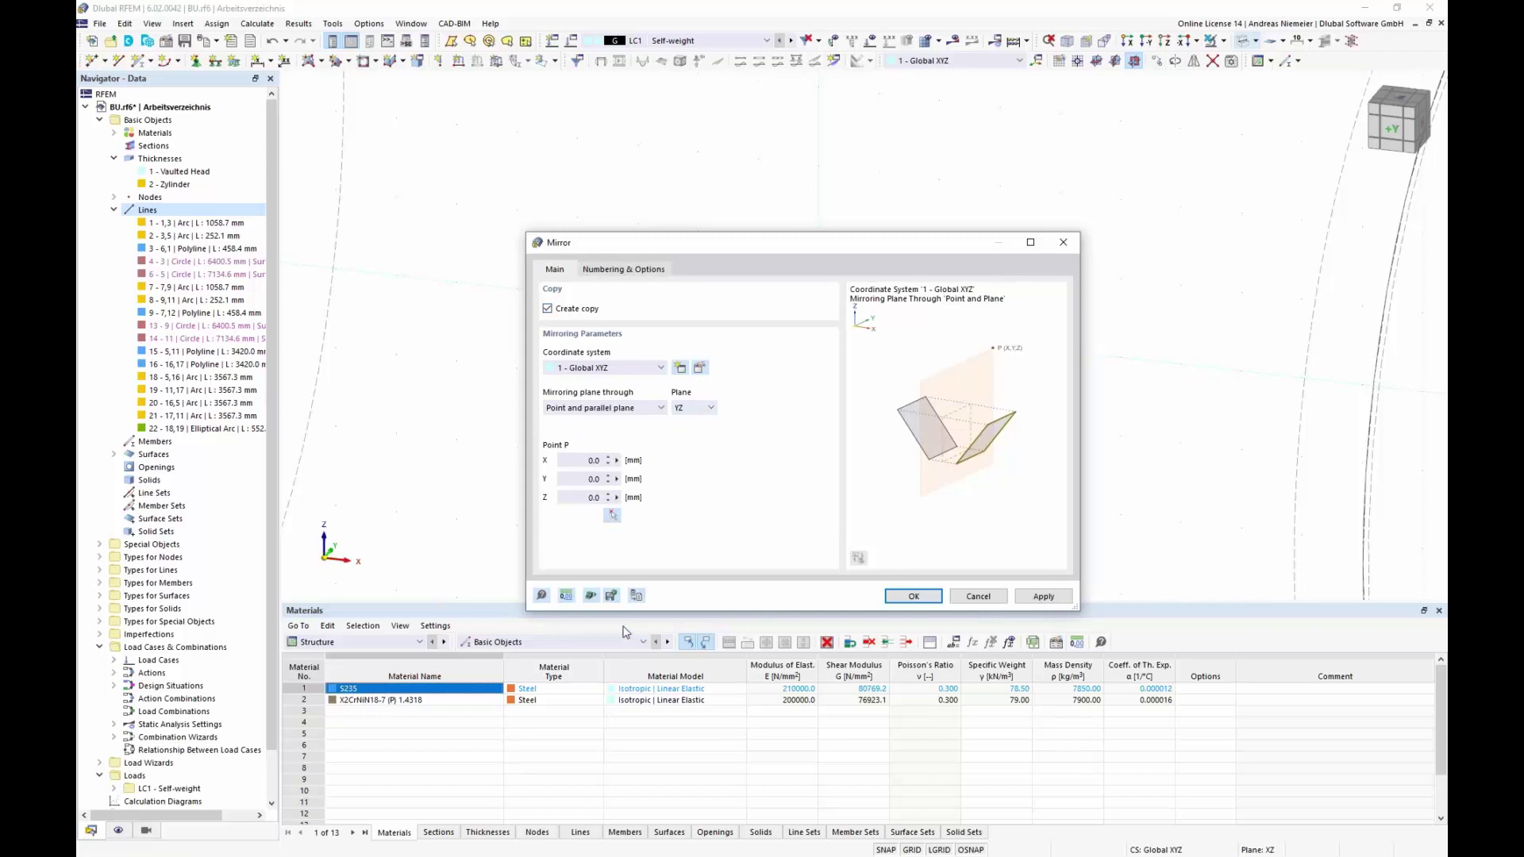
left_click(914, 597)
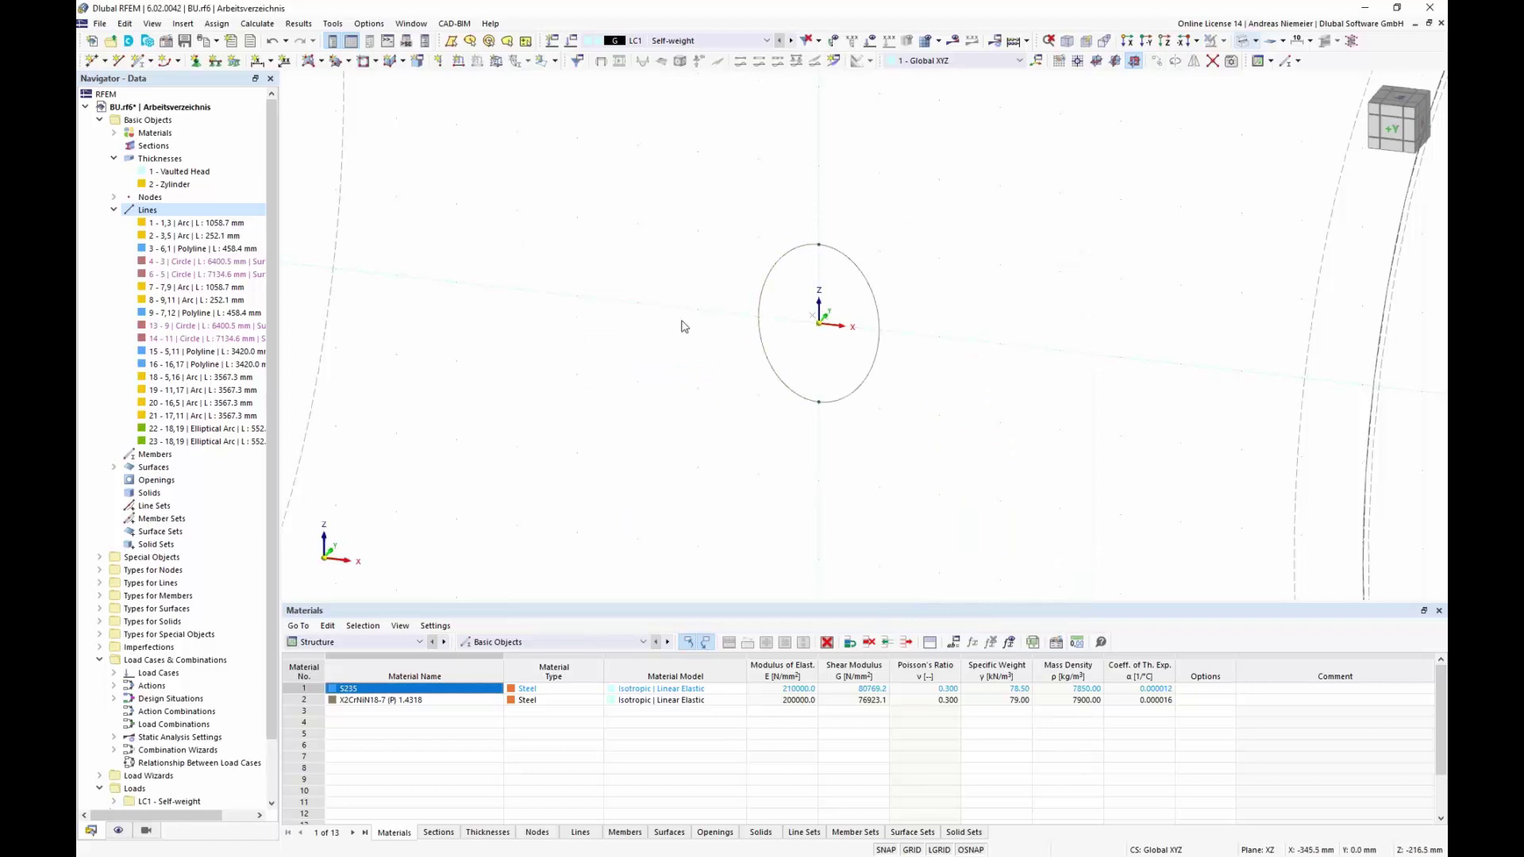
- Set up a copy of both elliptical arcs with a displacement of 0 mm in X and 150 mm in Y, with step links enabled
scroll(663, 363, "down", 1)
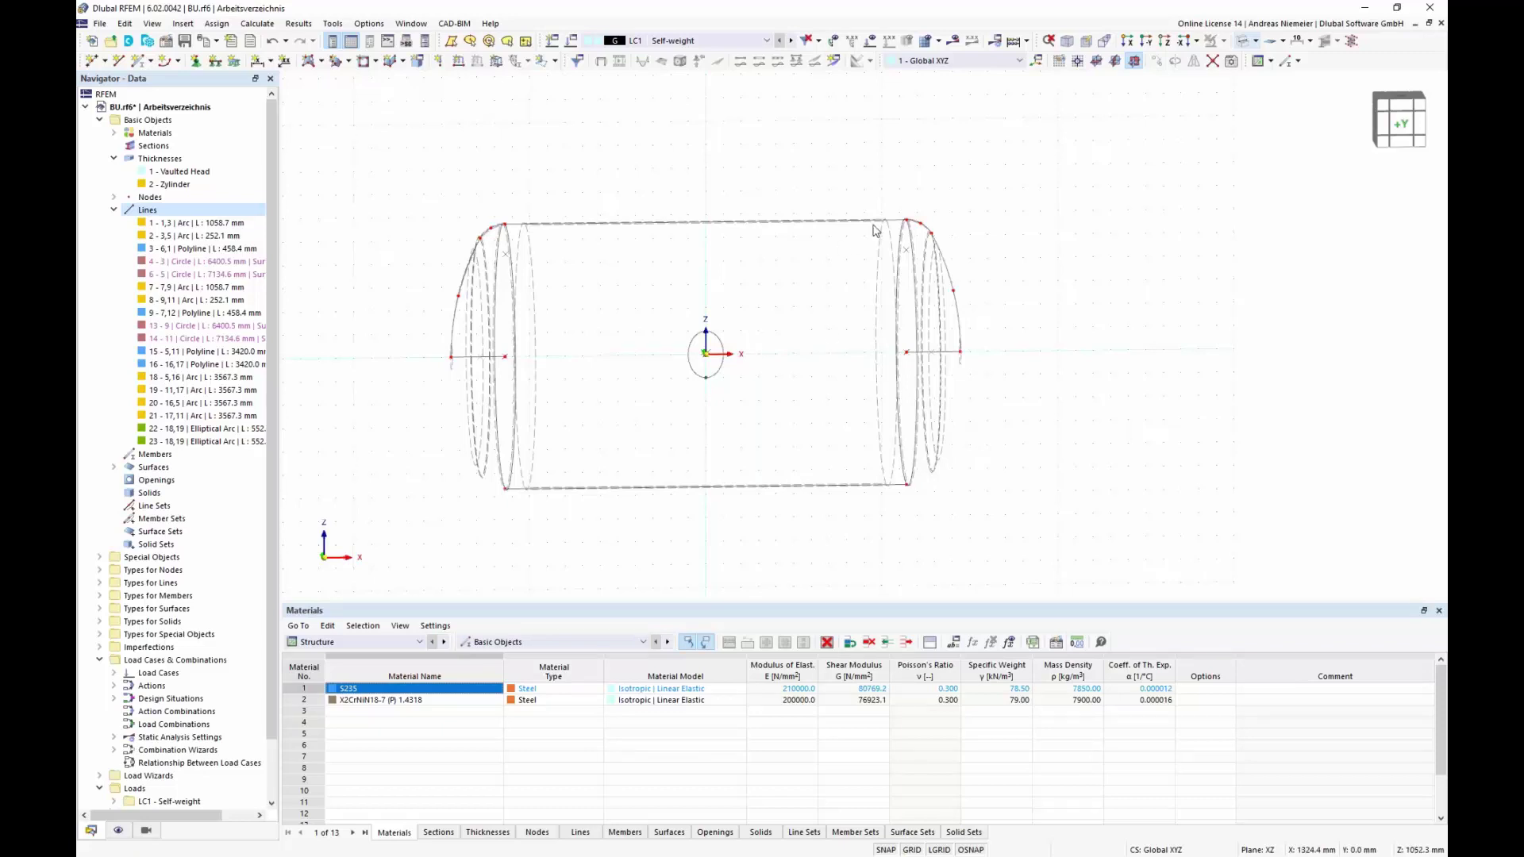
middle_click_drag(1071, 320, 706, 373, "ctrl")
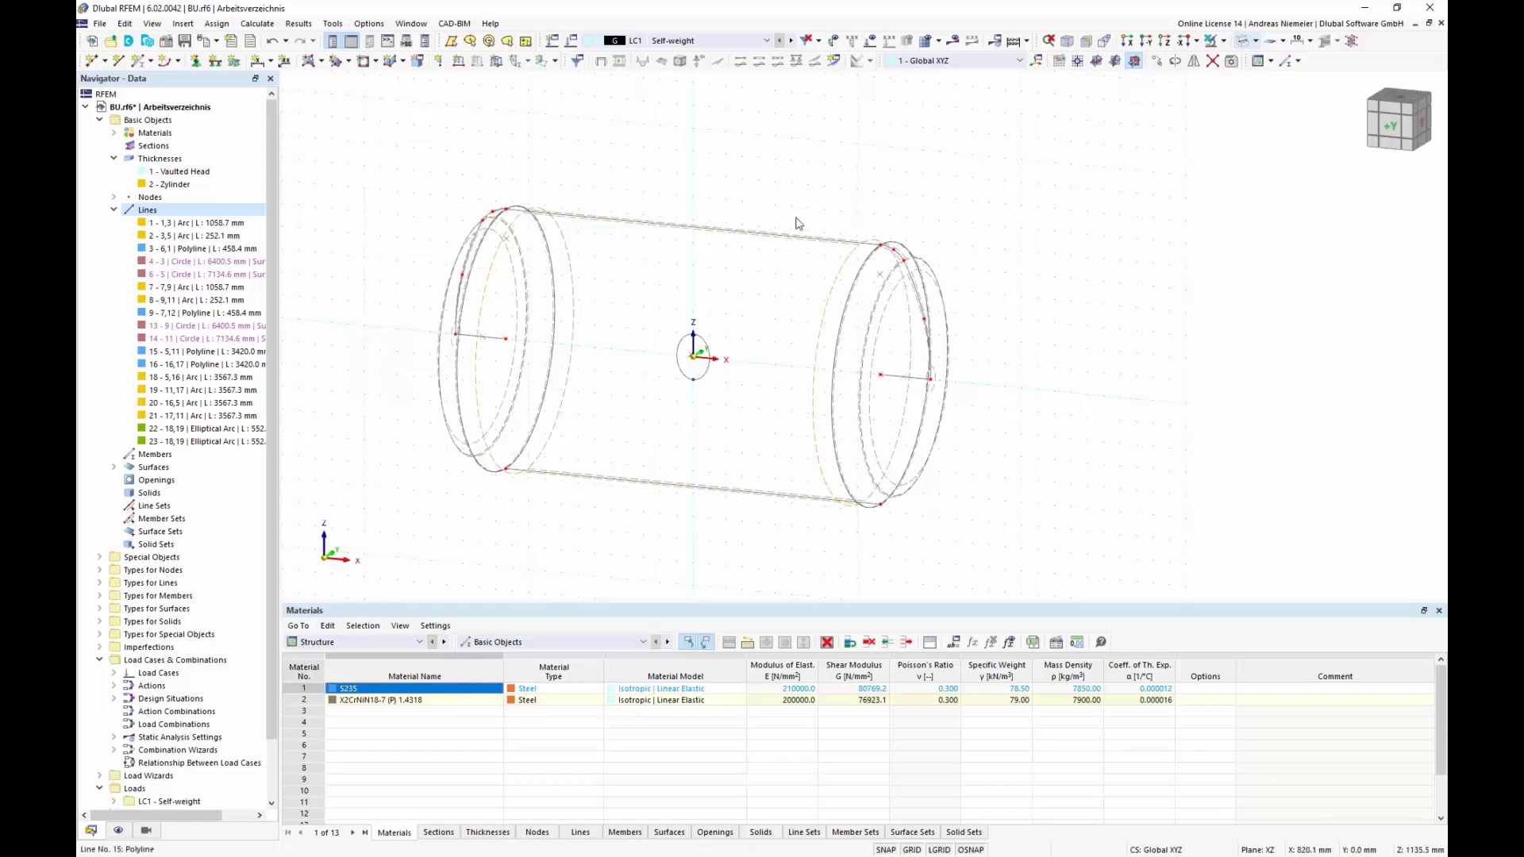
scroll(742, 330, "up", 5)
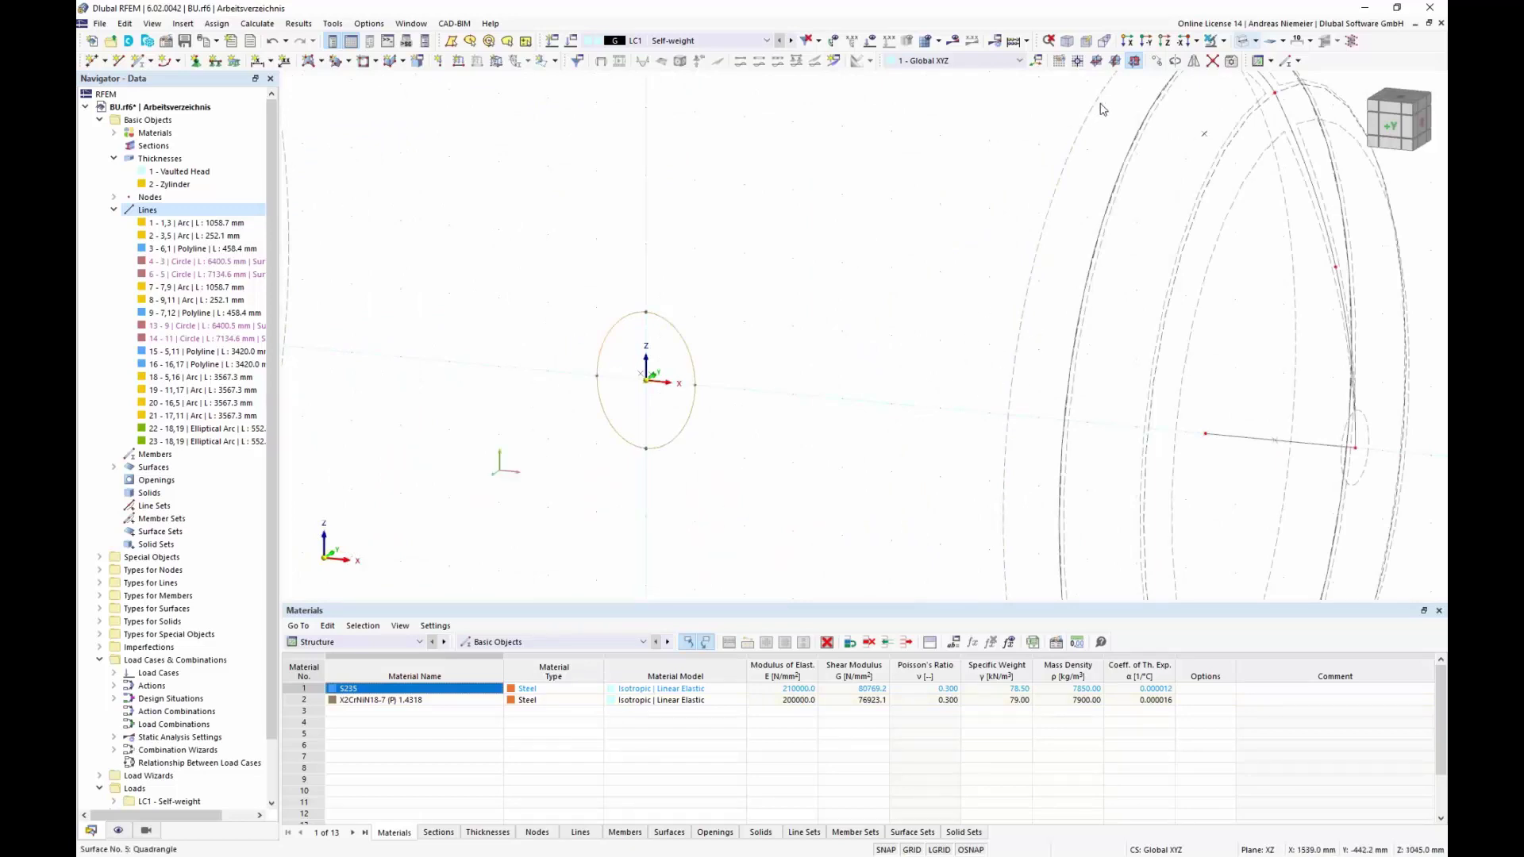
left_click(1157, 60)
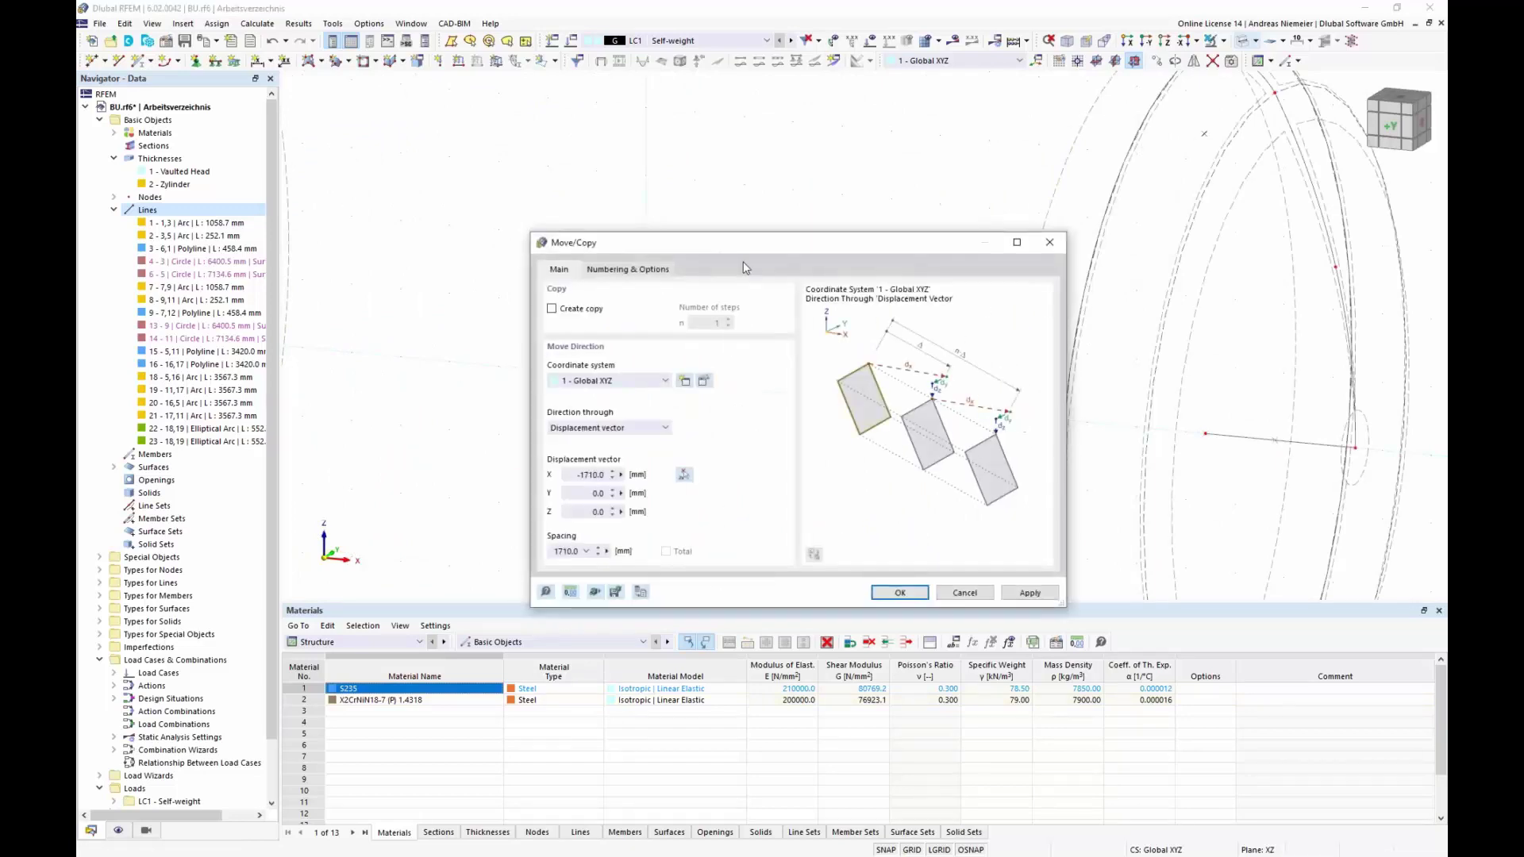
left_click_drag(788, 248, 1099, 200)
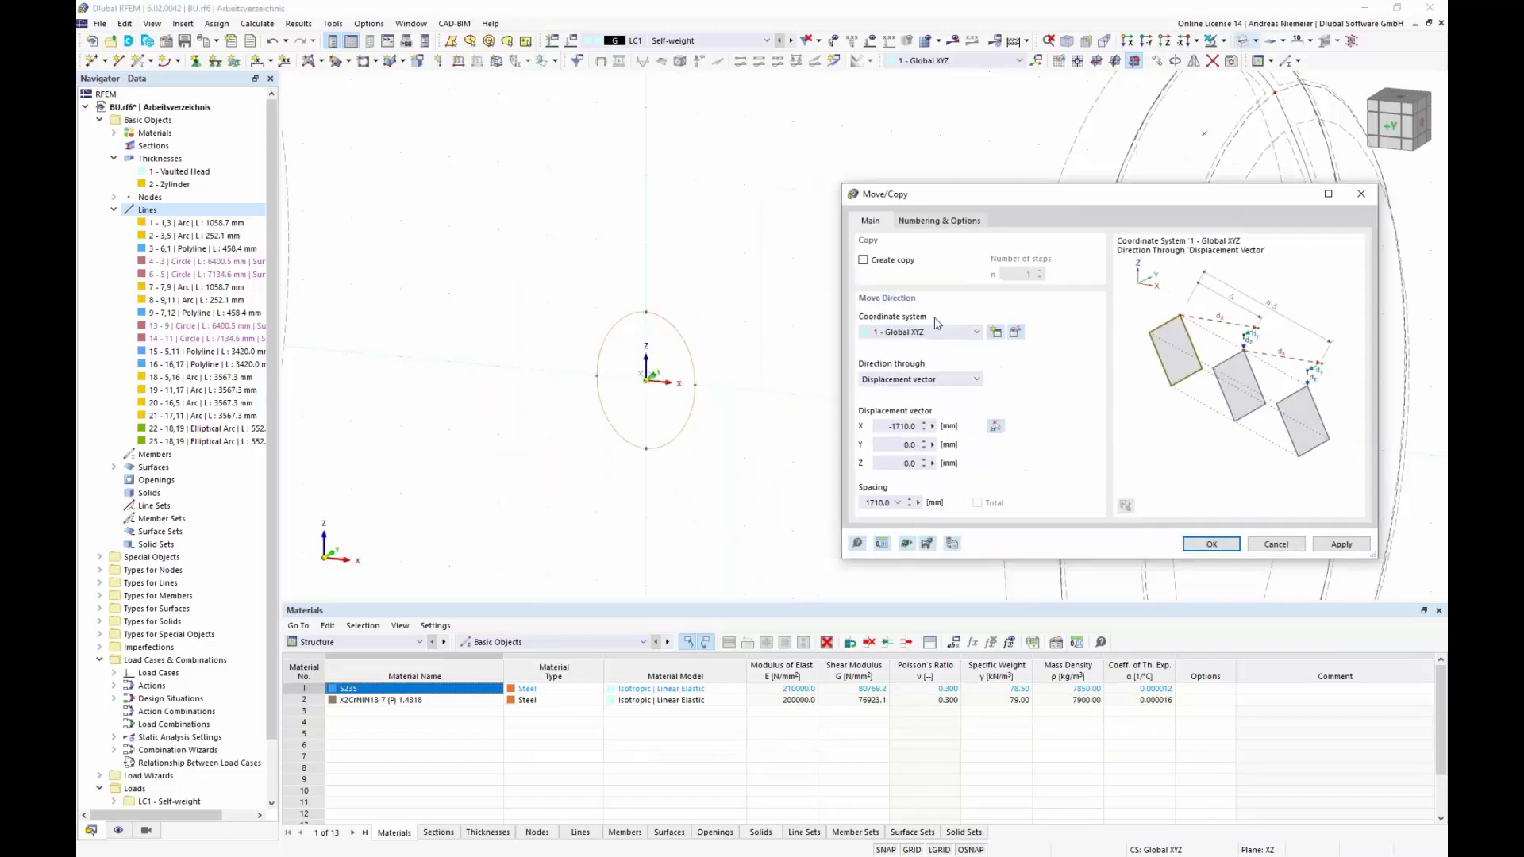
left_click(864, 260)
left_click_drag(882, 430, 967, 429)
type("0")
left_click(899, 445)
left_click(940, 221)
left_click(878, 410)
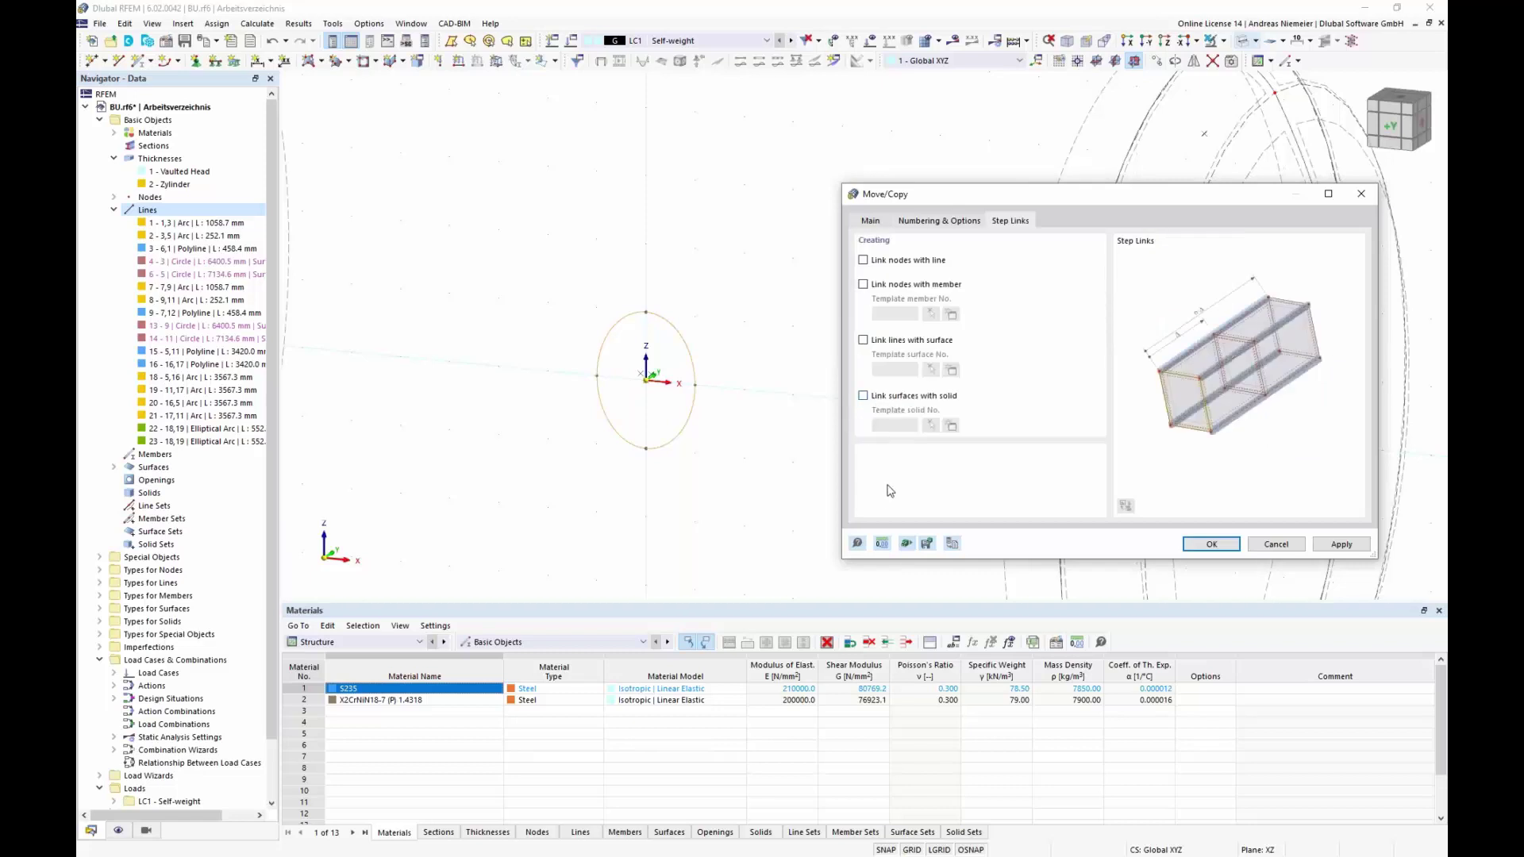
- Link the copied lines with surfaces using a new uniform 20 mm thickness named Manhole in X2CrNiN18-7 (P) 1.4318, and create the copy
left_click(870, 341)
left_click(951, 371)
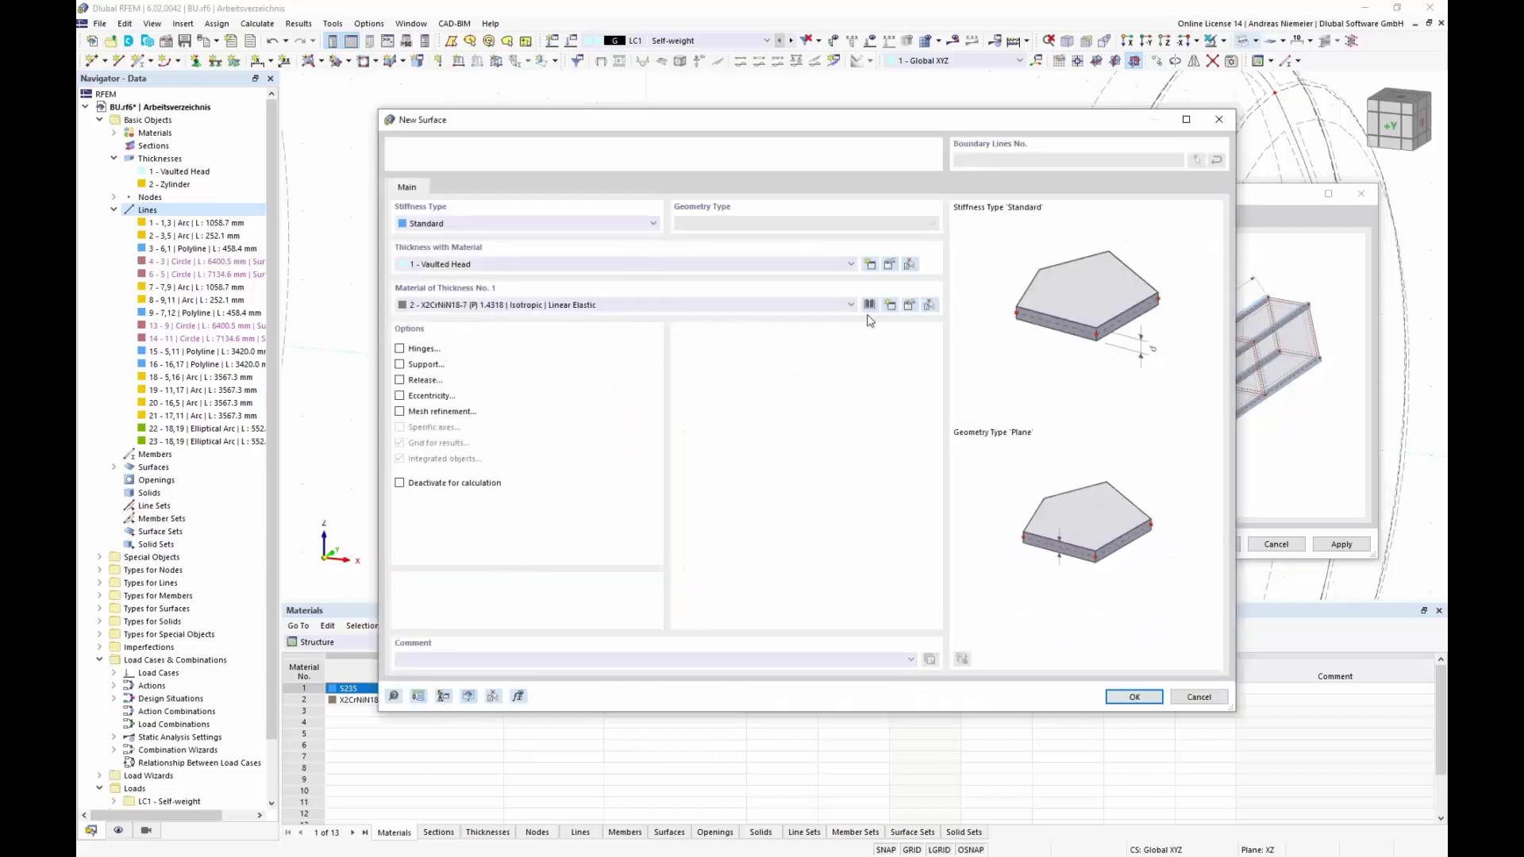
left_click(873, 265)
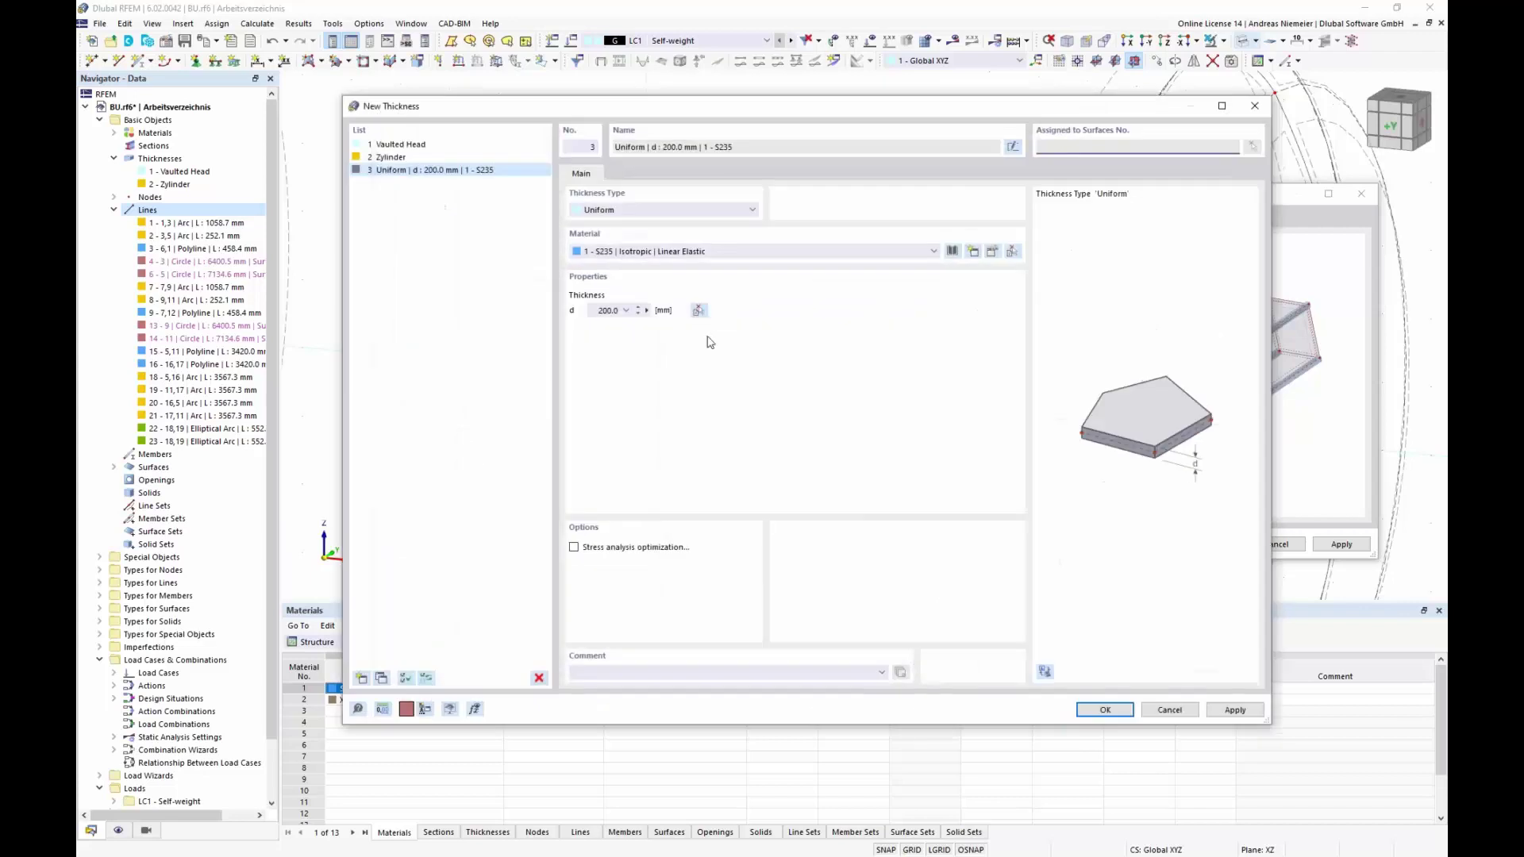
left_click(1013, 147)
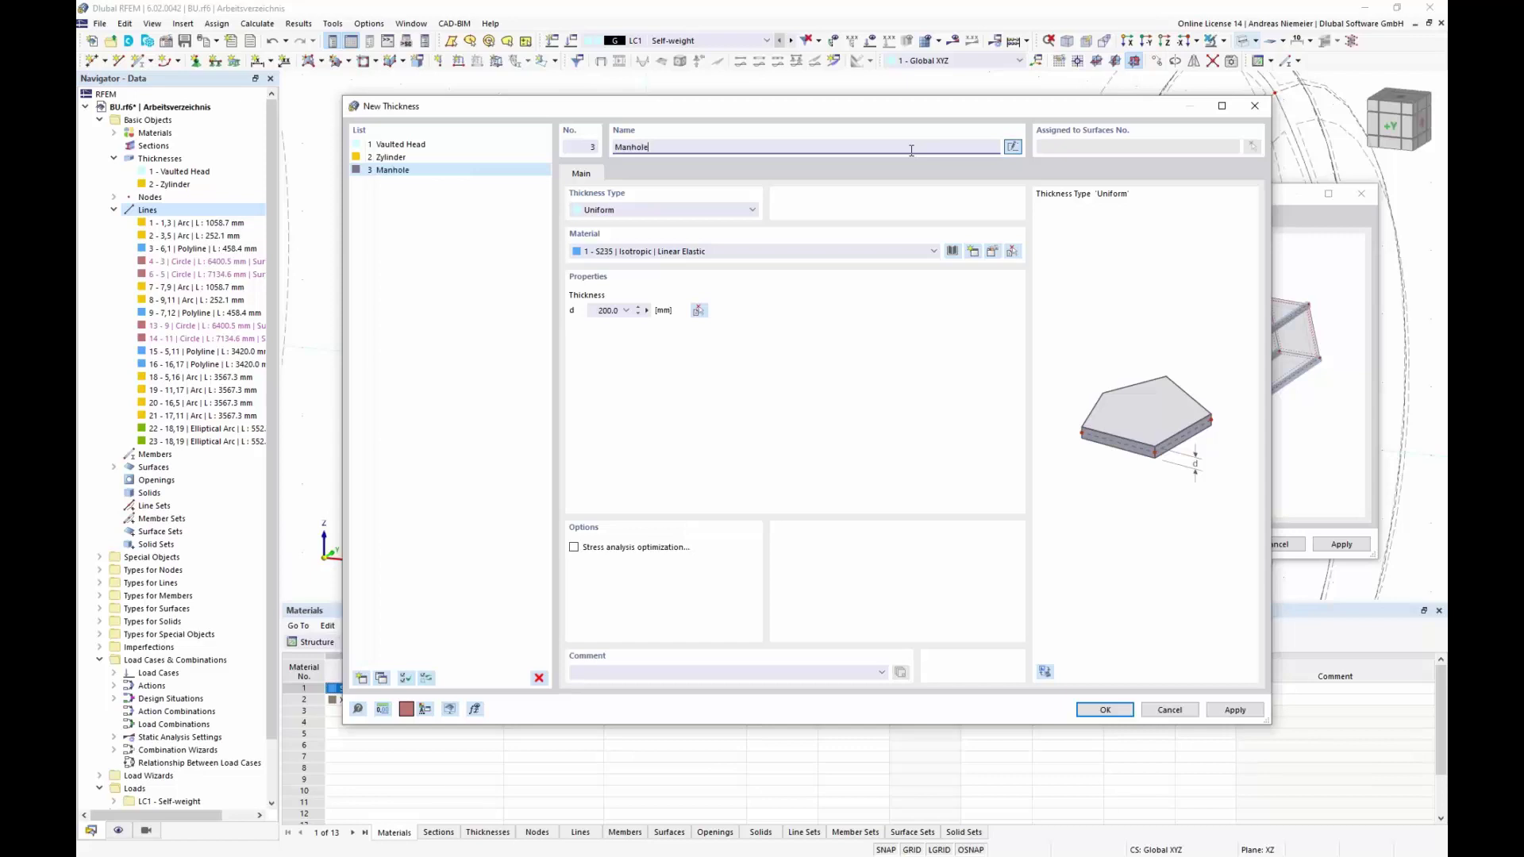
left_click(617, 251)
left_click(610, 278)
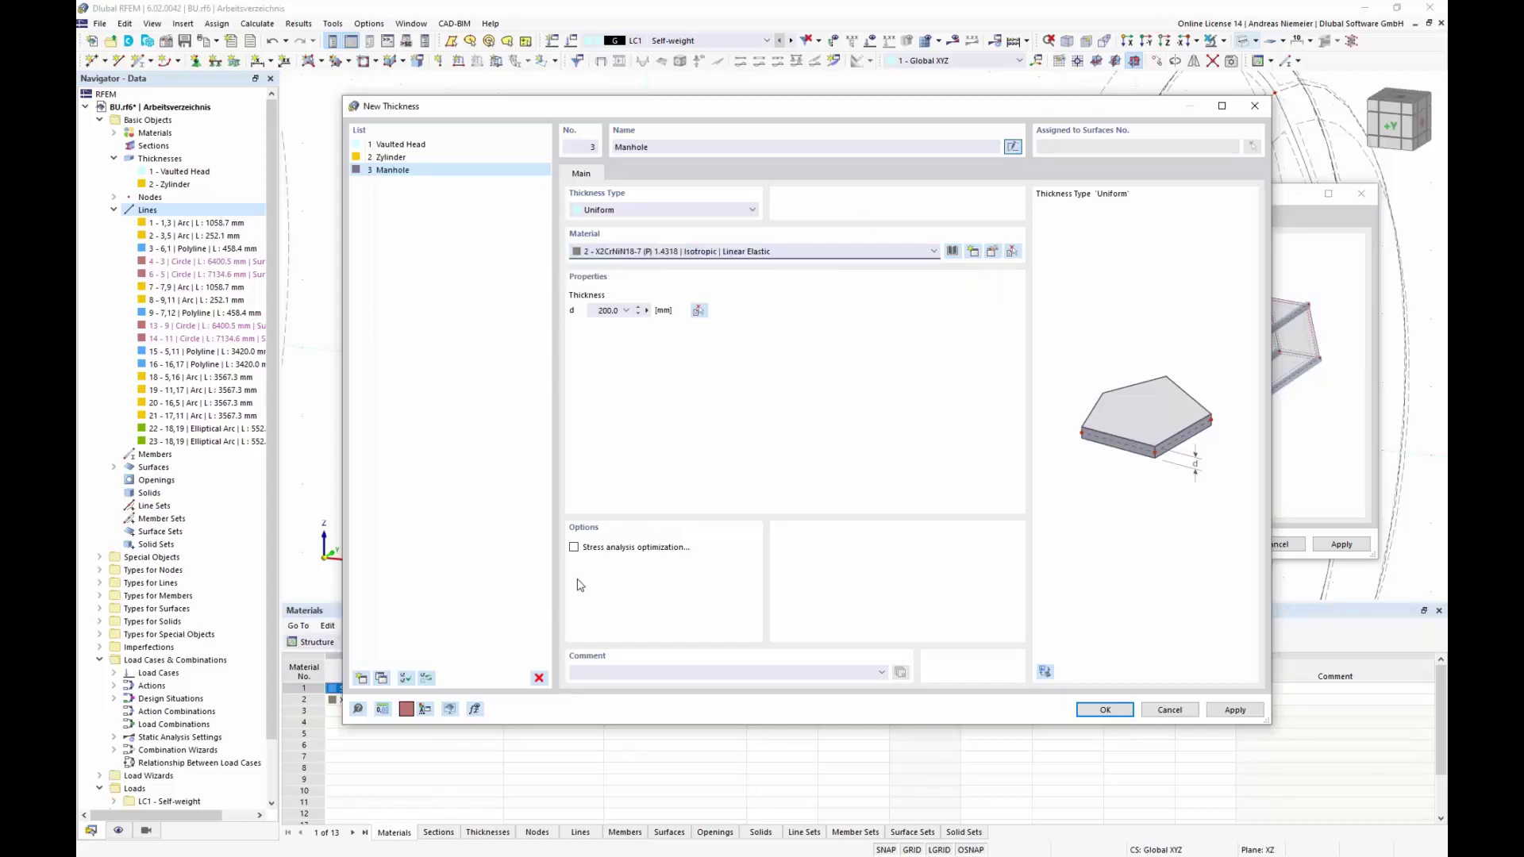
double_click(633, 312)
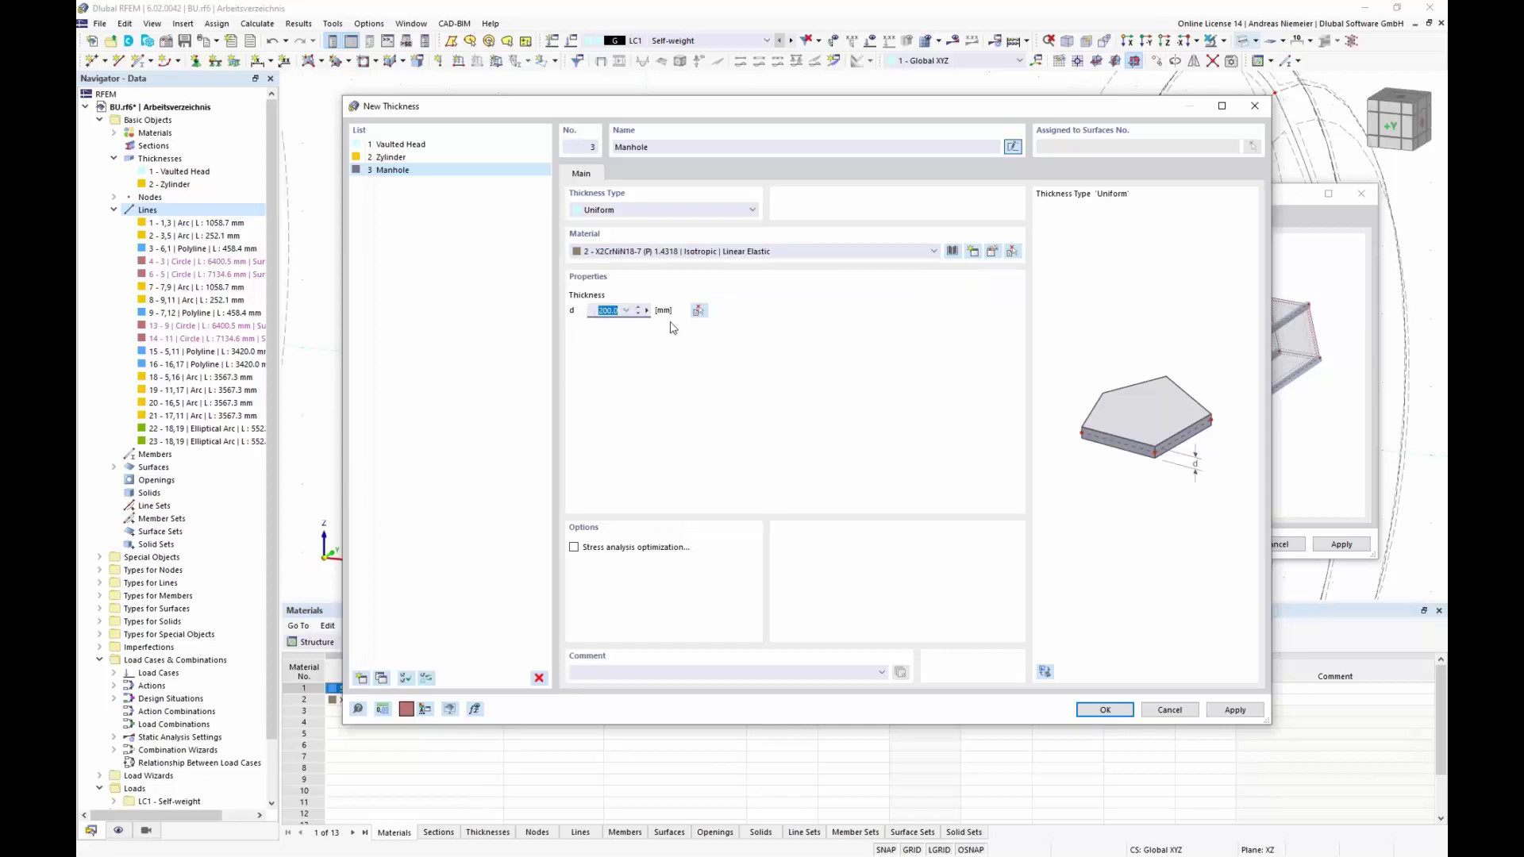
type("20")
left_click(1086, 712)
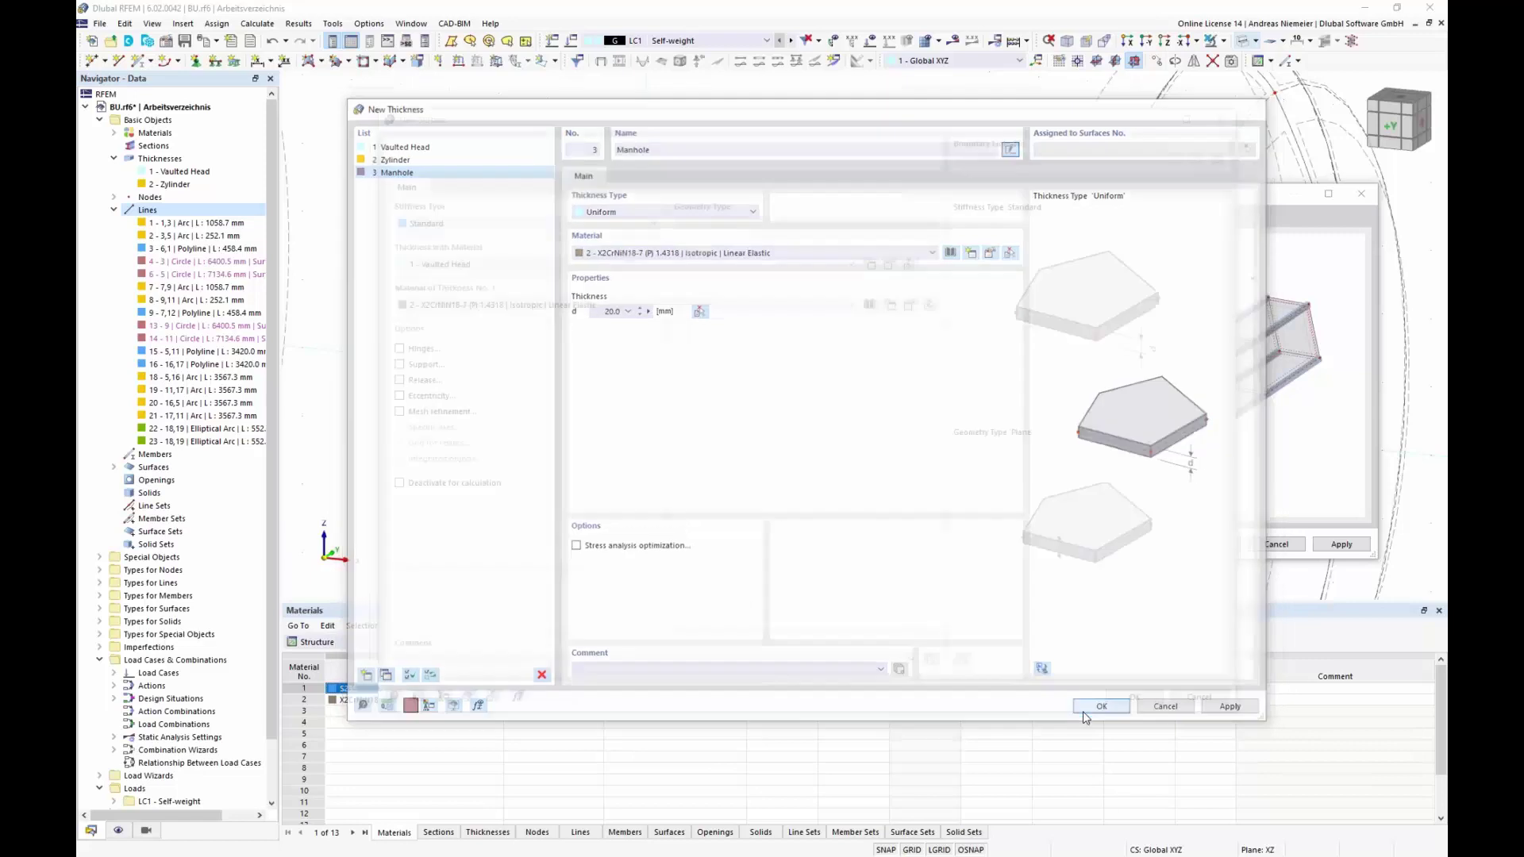
left_click(1134, 696)
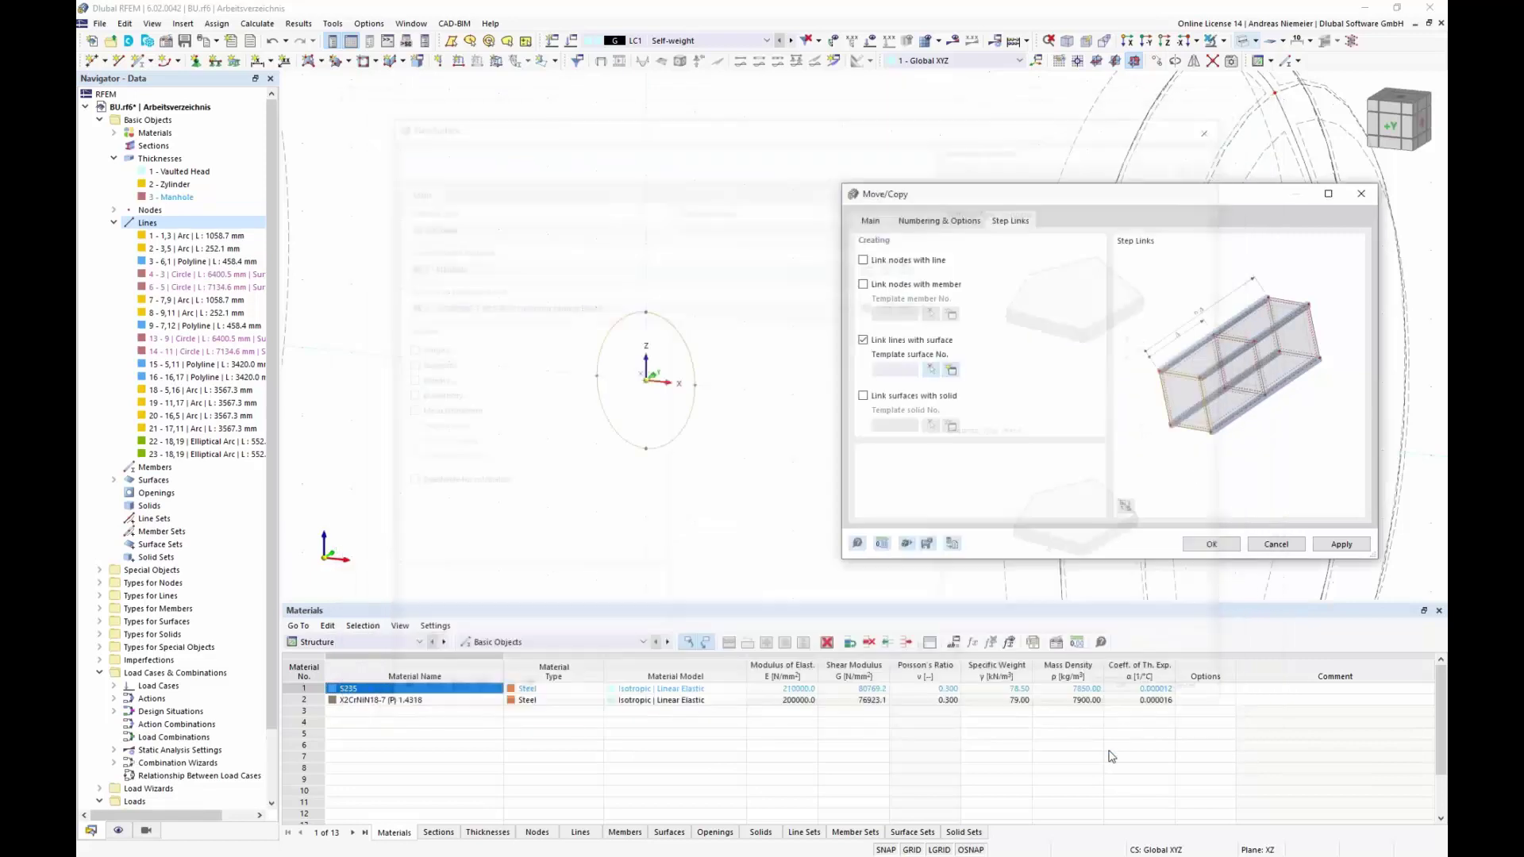
left_click(1227, 548)
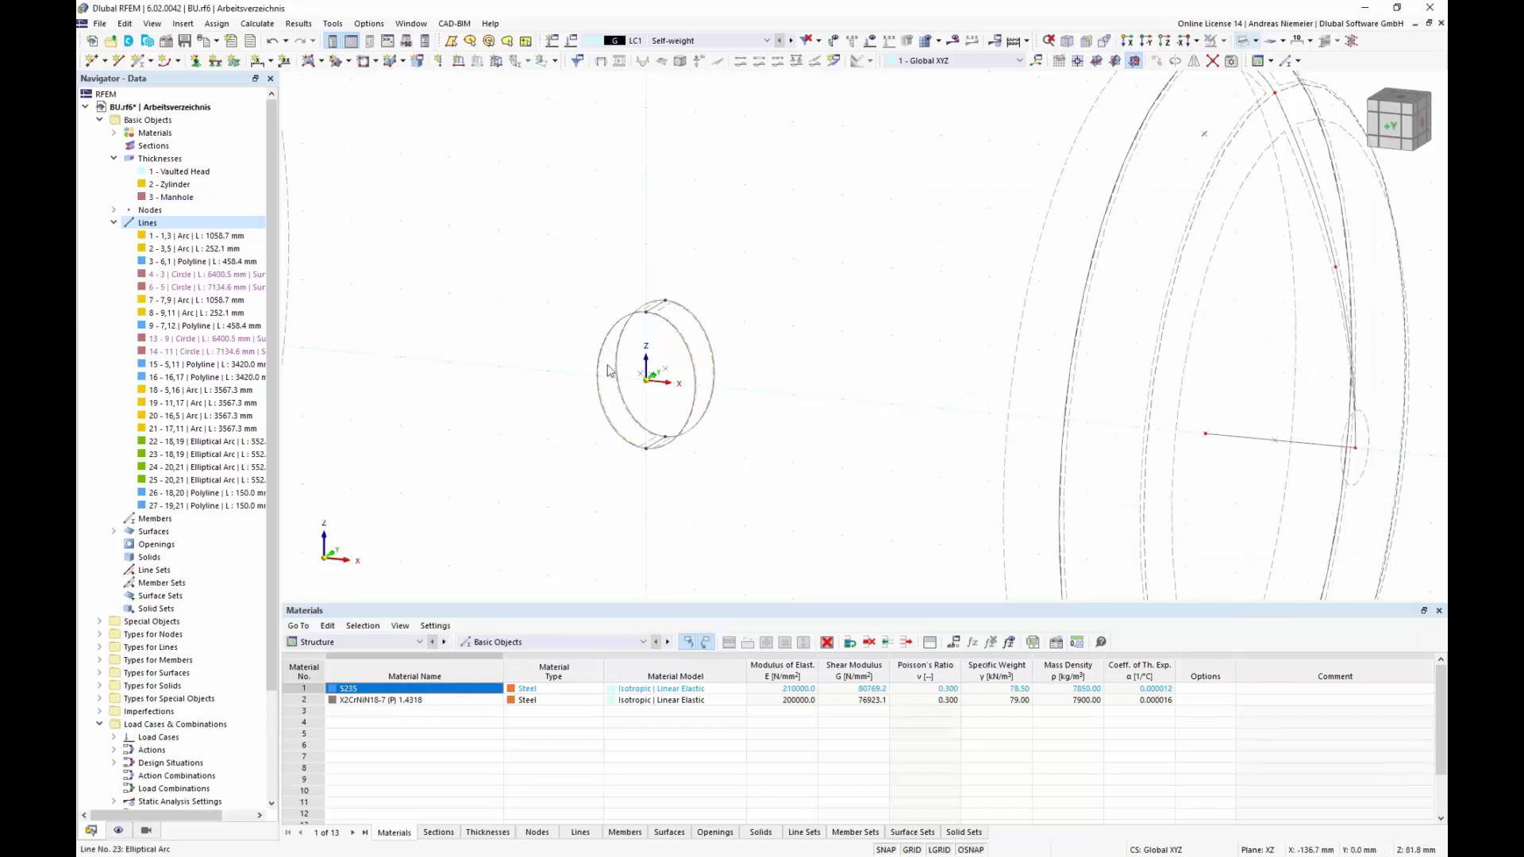
- Inspect the elliptical manhole ring inside the tank as a transparent model, and return to the wireframe display
scroll(766, 330, "down", 5)
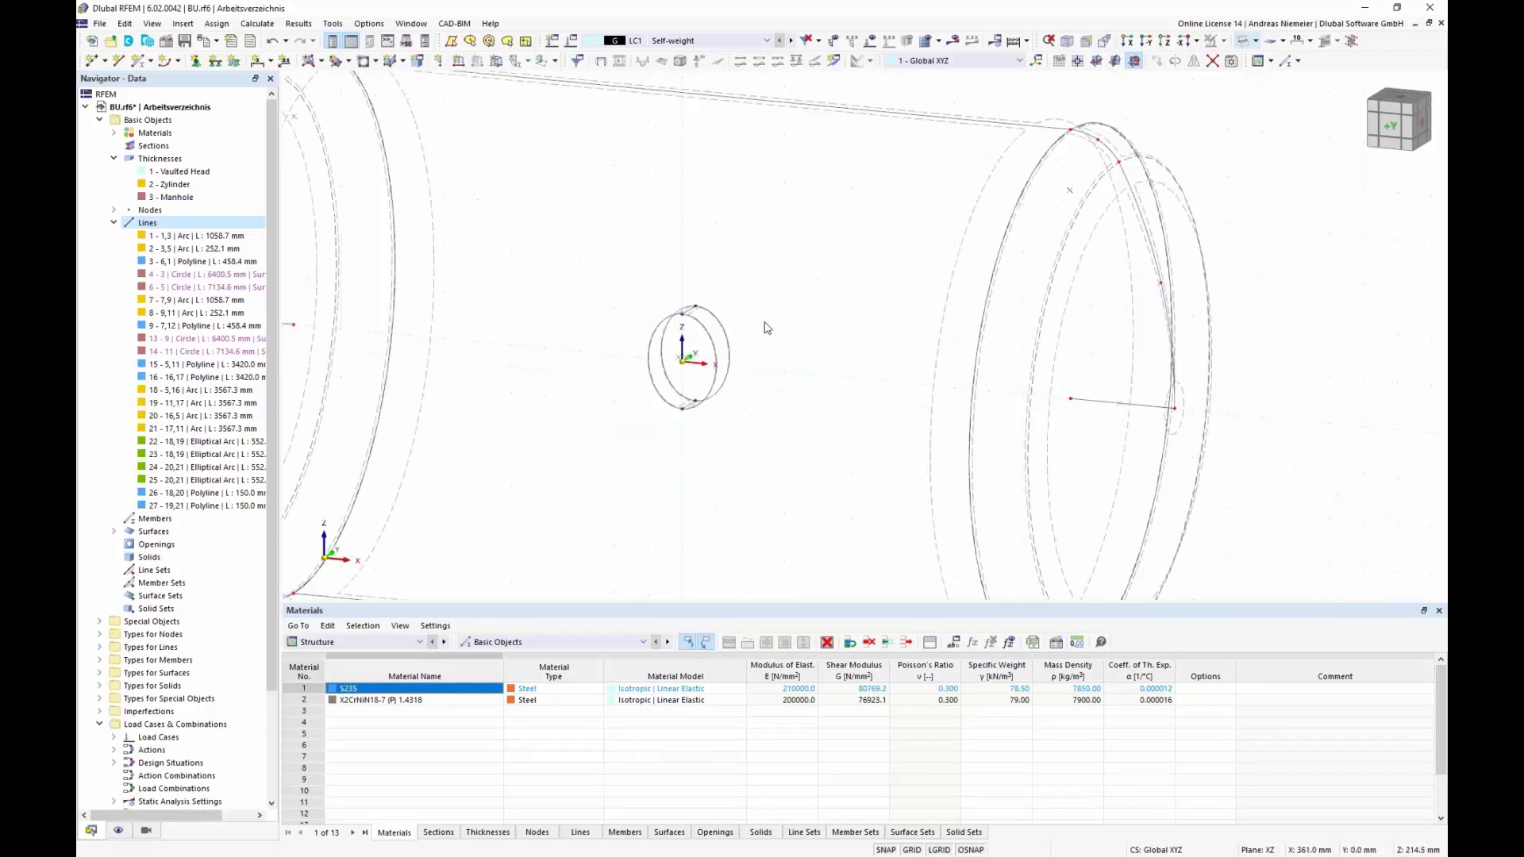
middle_click_drag(794, 359, 769, 265, "ctrl")
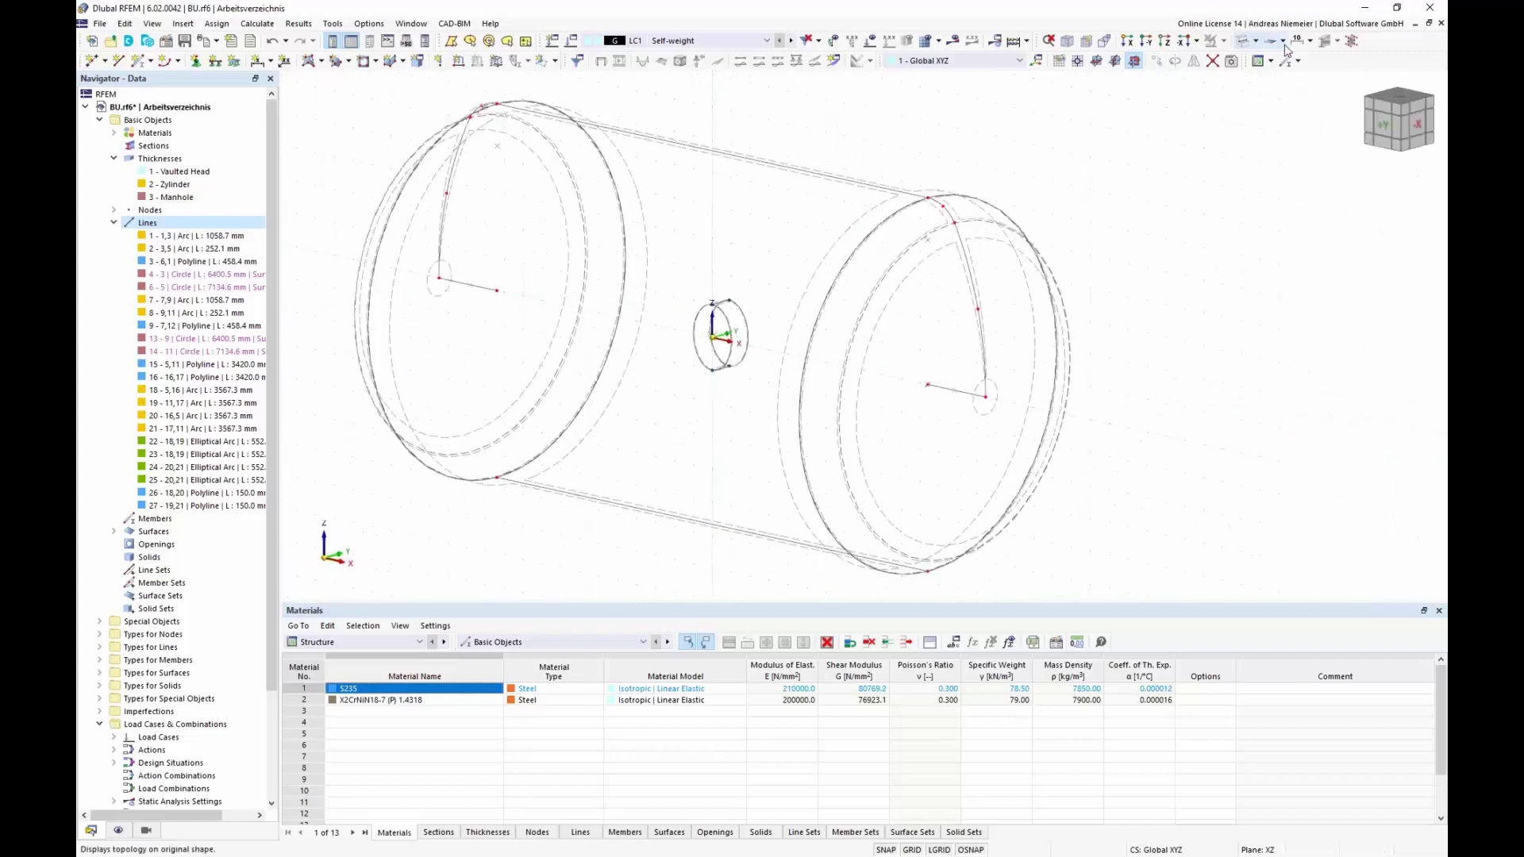
left_click(1256, 41)
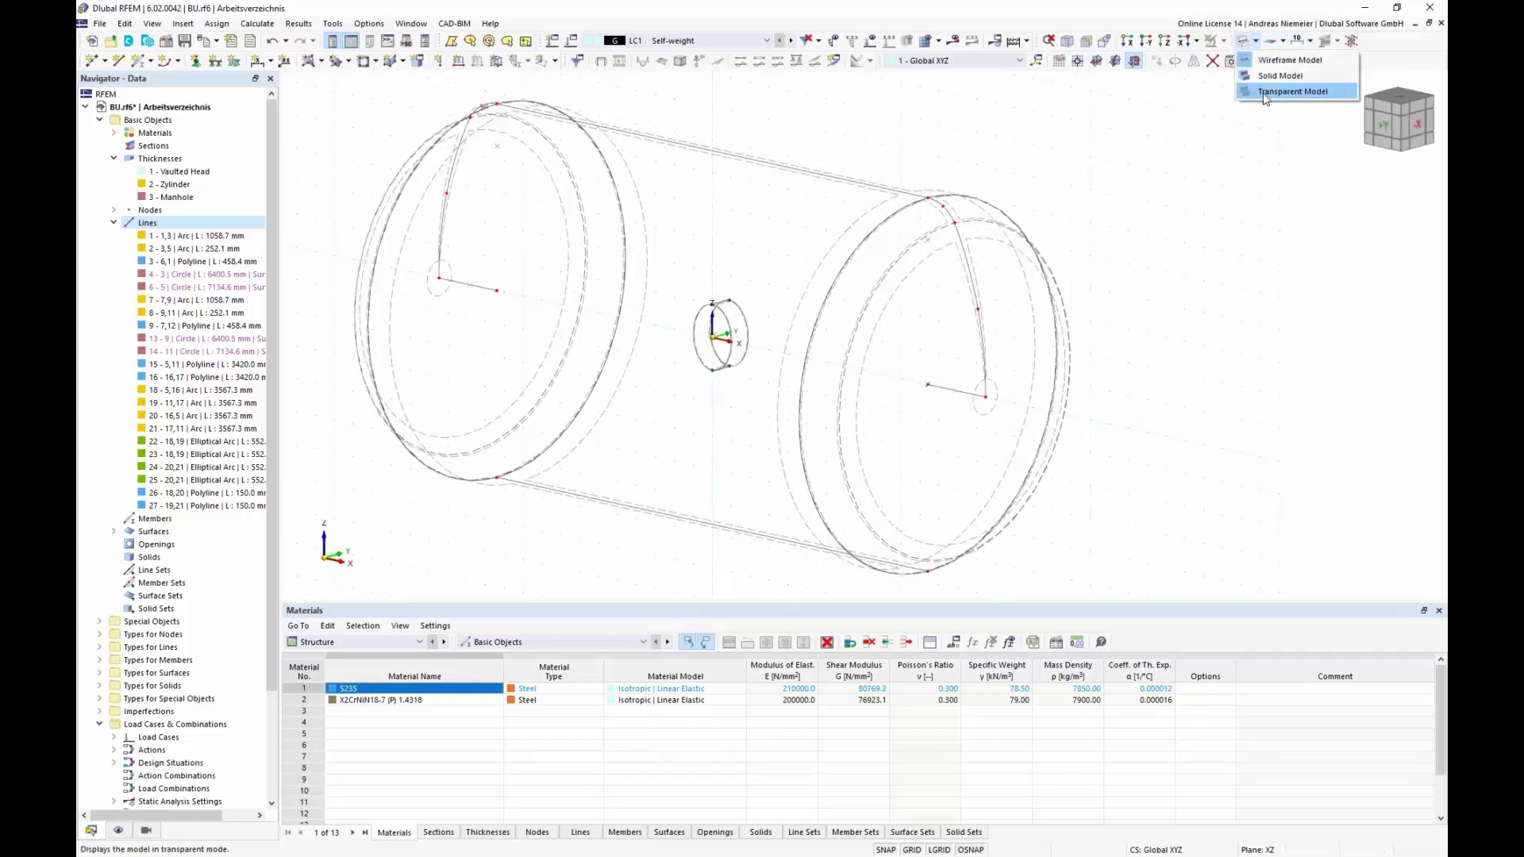
left_click(1293, 91)
middle_click_drag(1113, 452, 1064, 416, "ctrl")
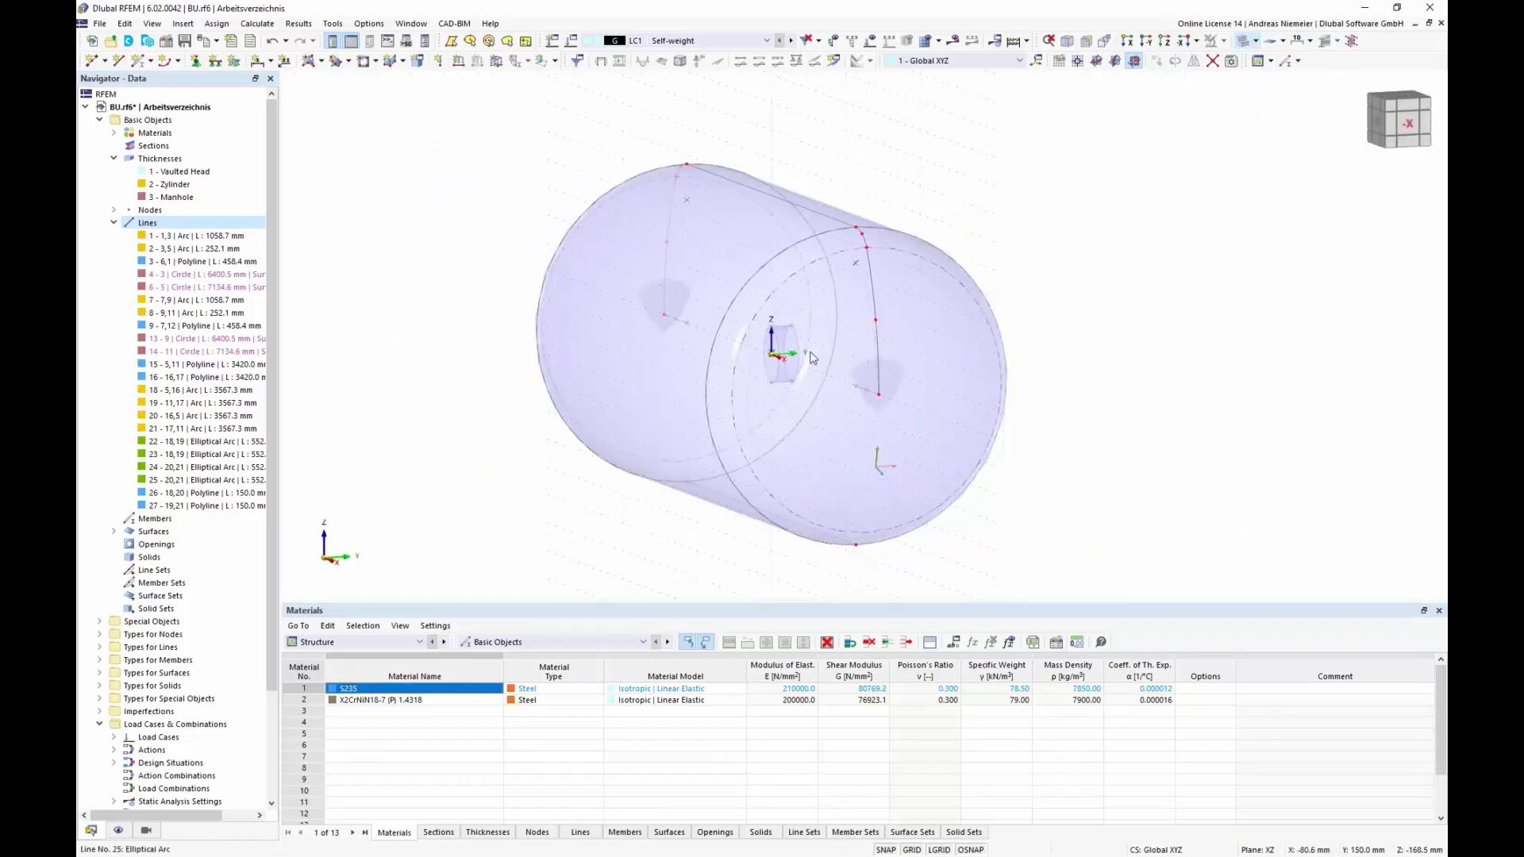
middle_click_drag(545, 510, 1229, 144, "ctrl")
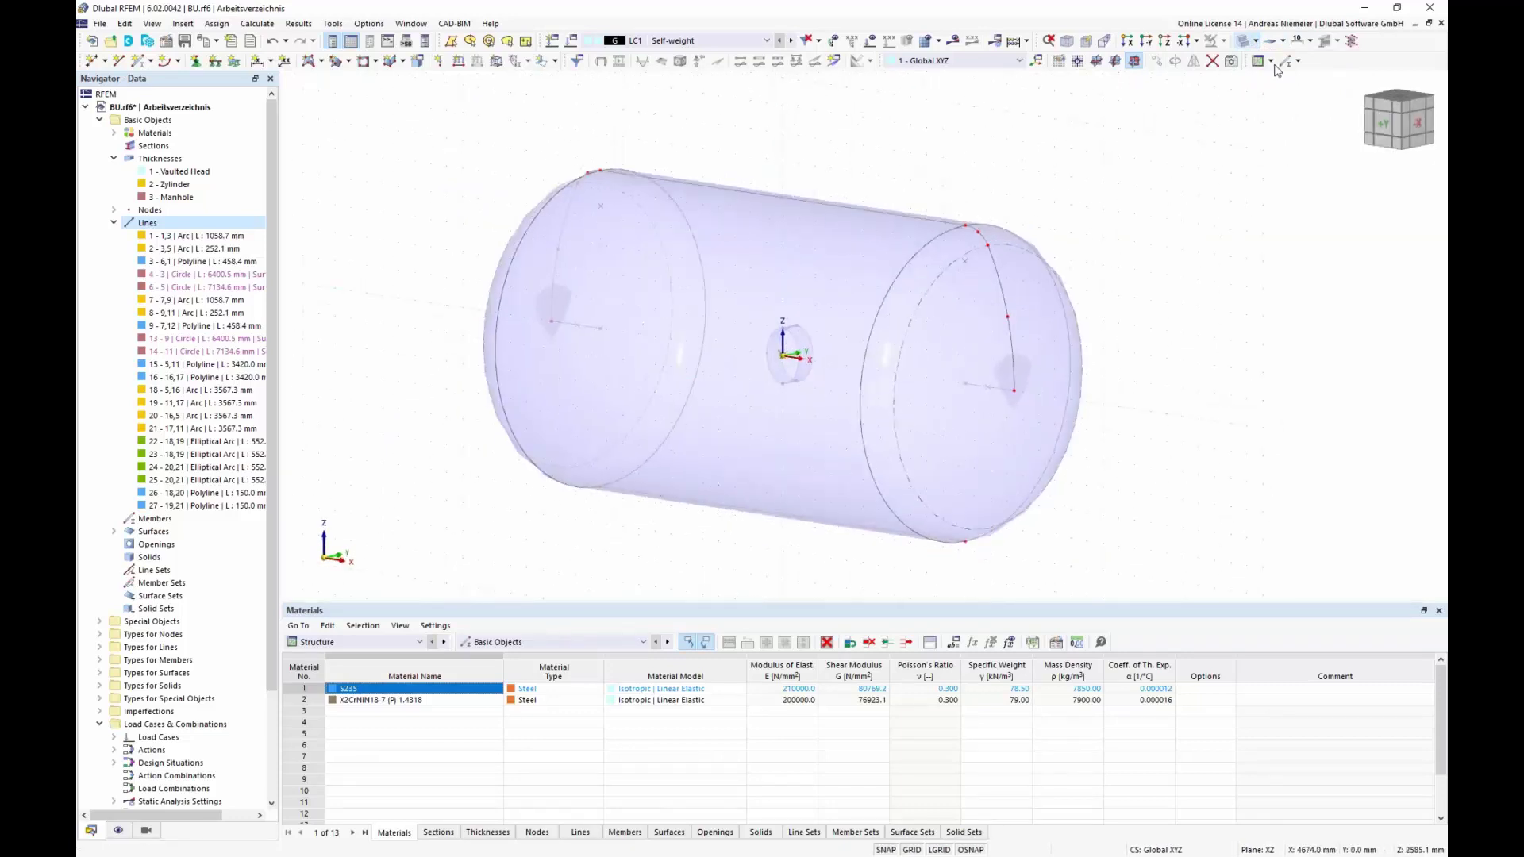
left_click(1255, 40)
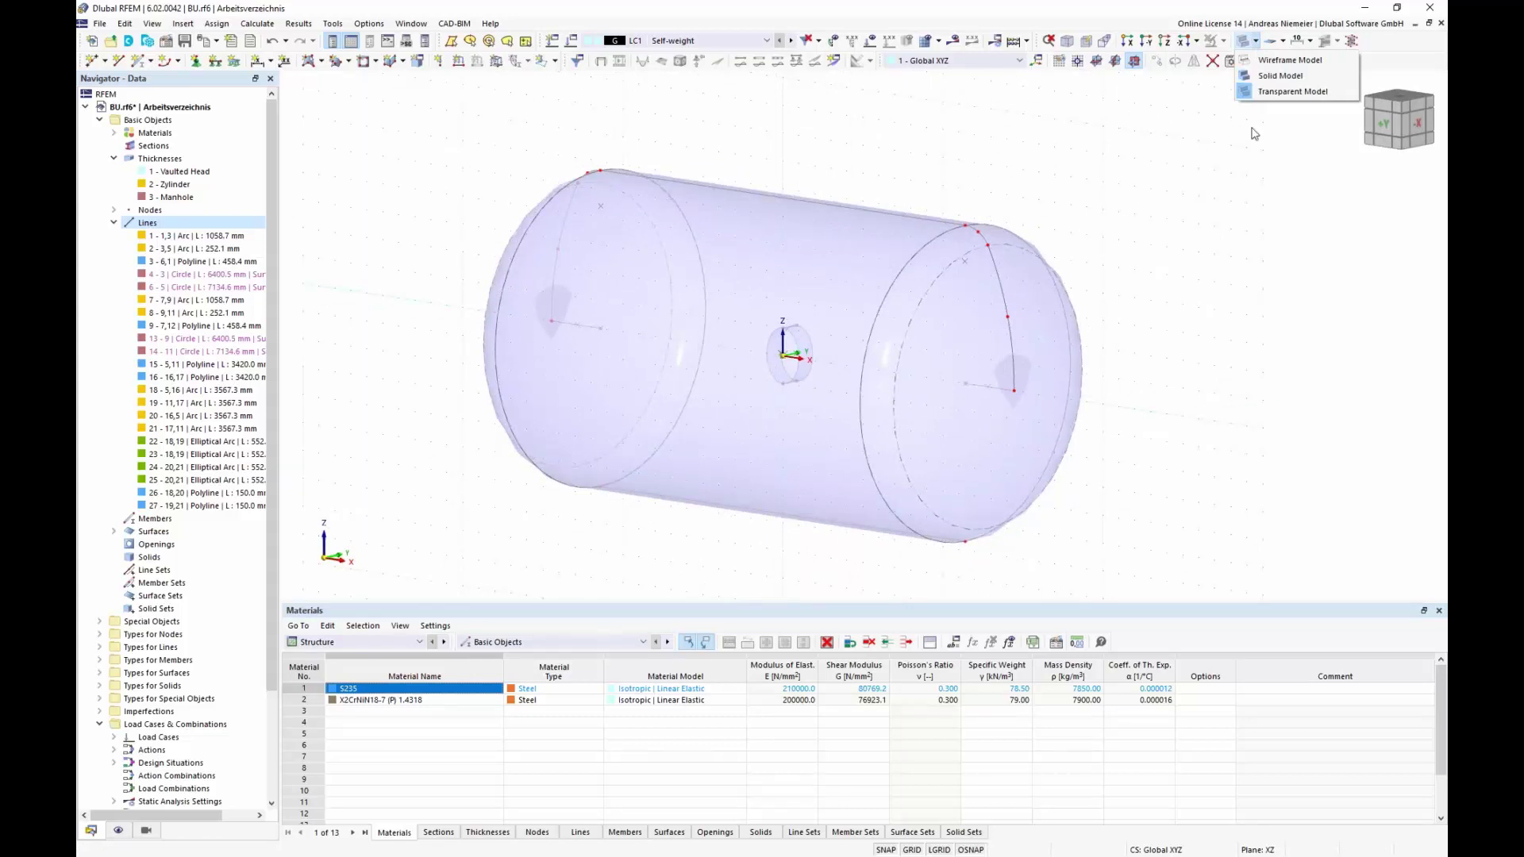
left_click(1279, 60)
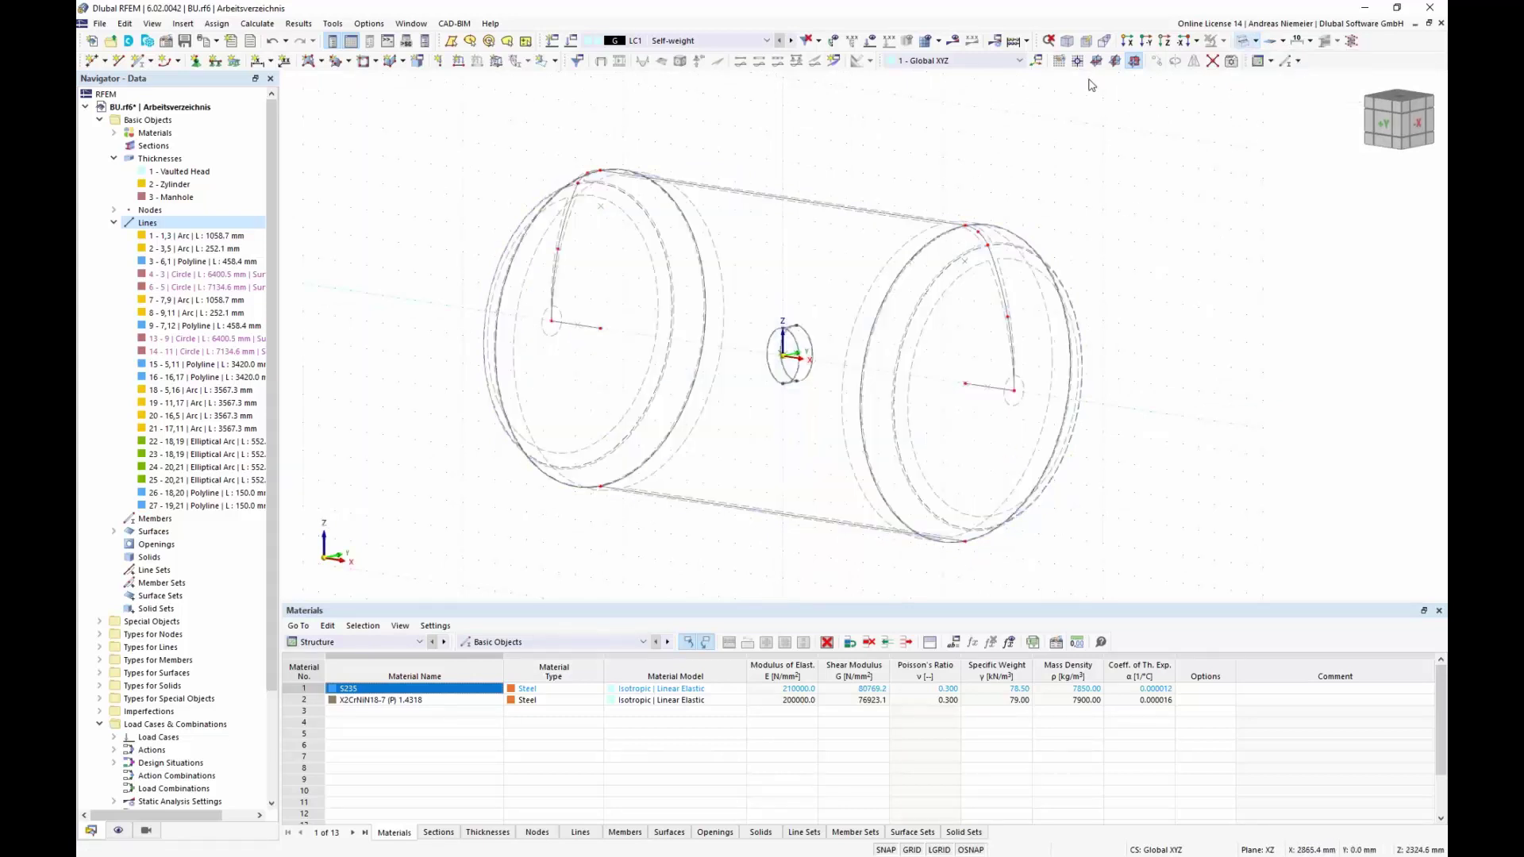
- Set the work plane to YZ and draw a single line from the origin to Y = -4200 mm
left_click(1116, 60)
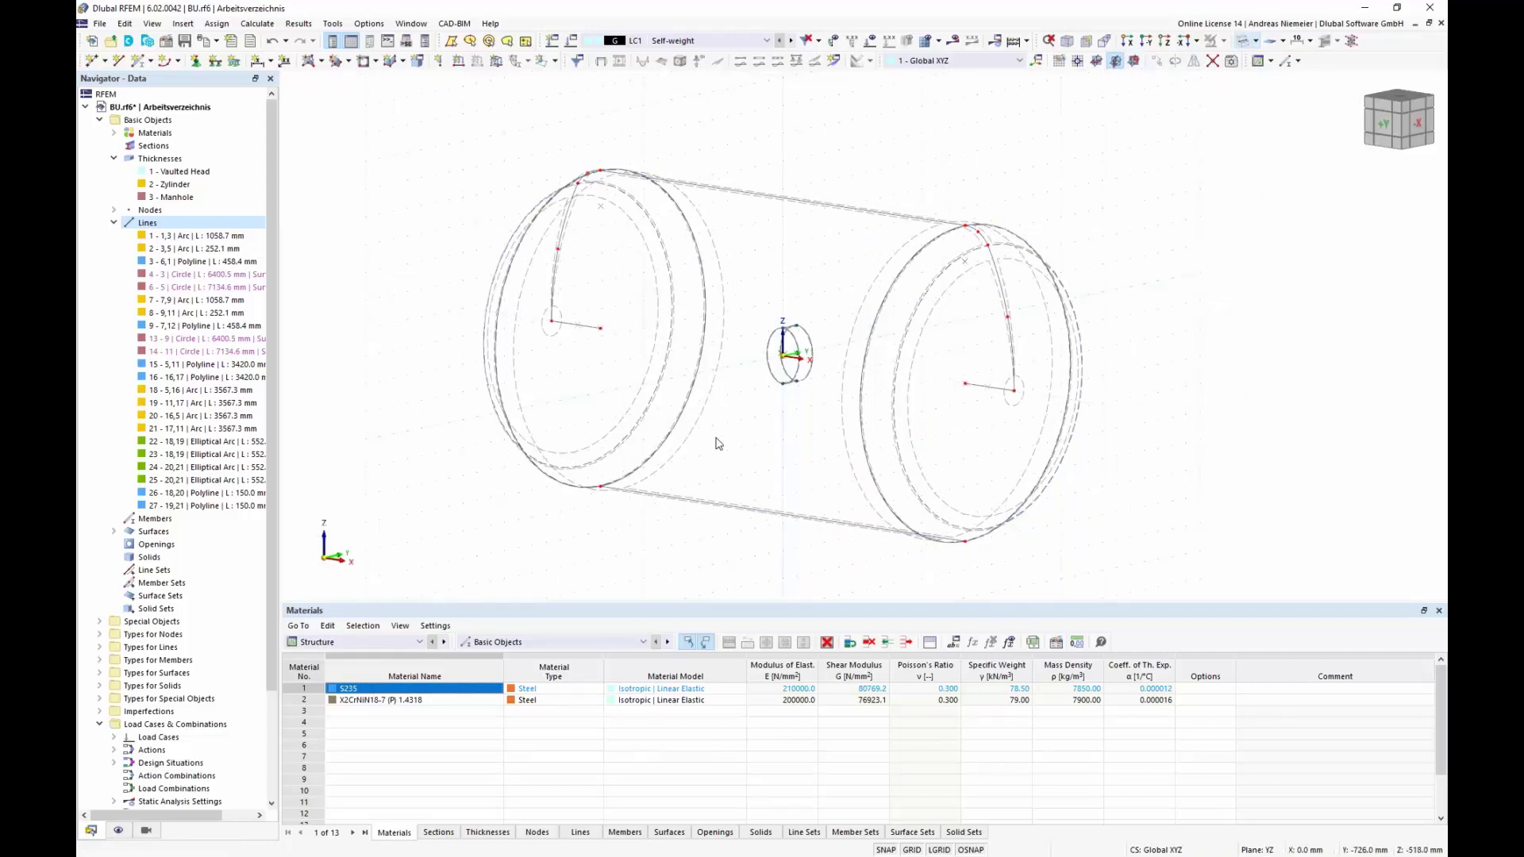
scroll(718, 443, "down", 2)
left_click(119, 61)
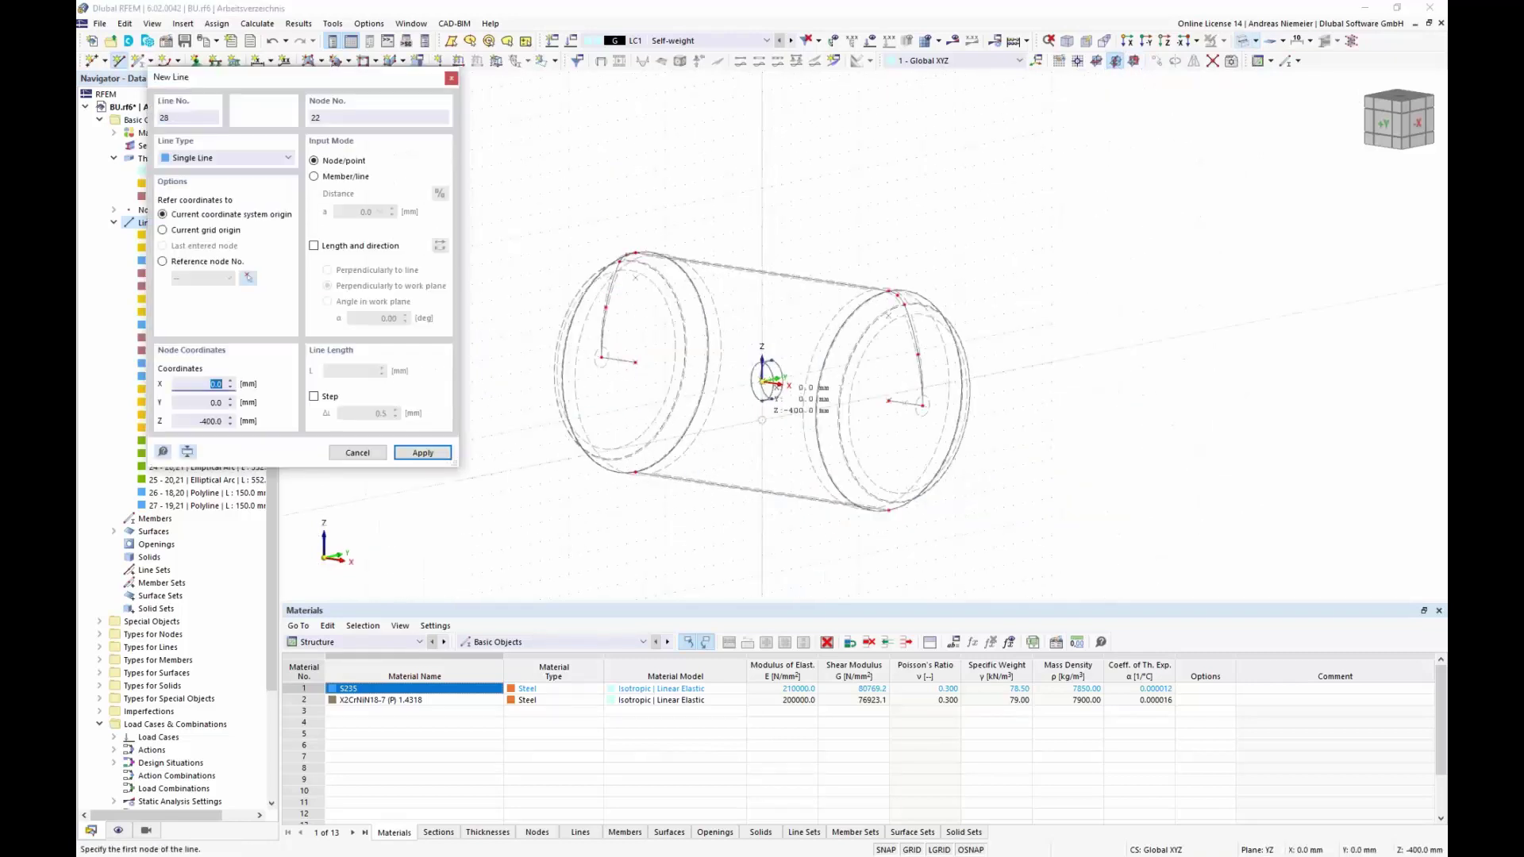
scroll(758, 362, "up", 2)
scroll(754, 330, "up", 2)
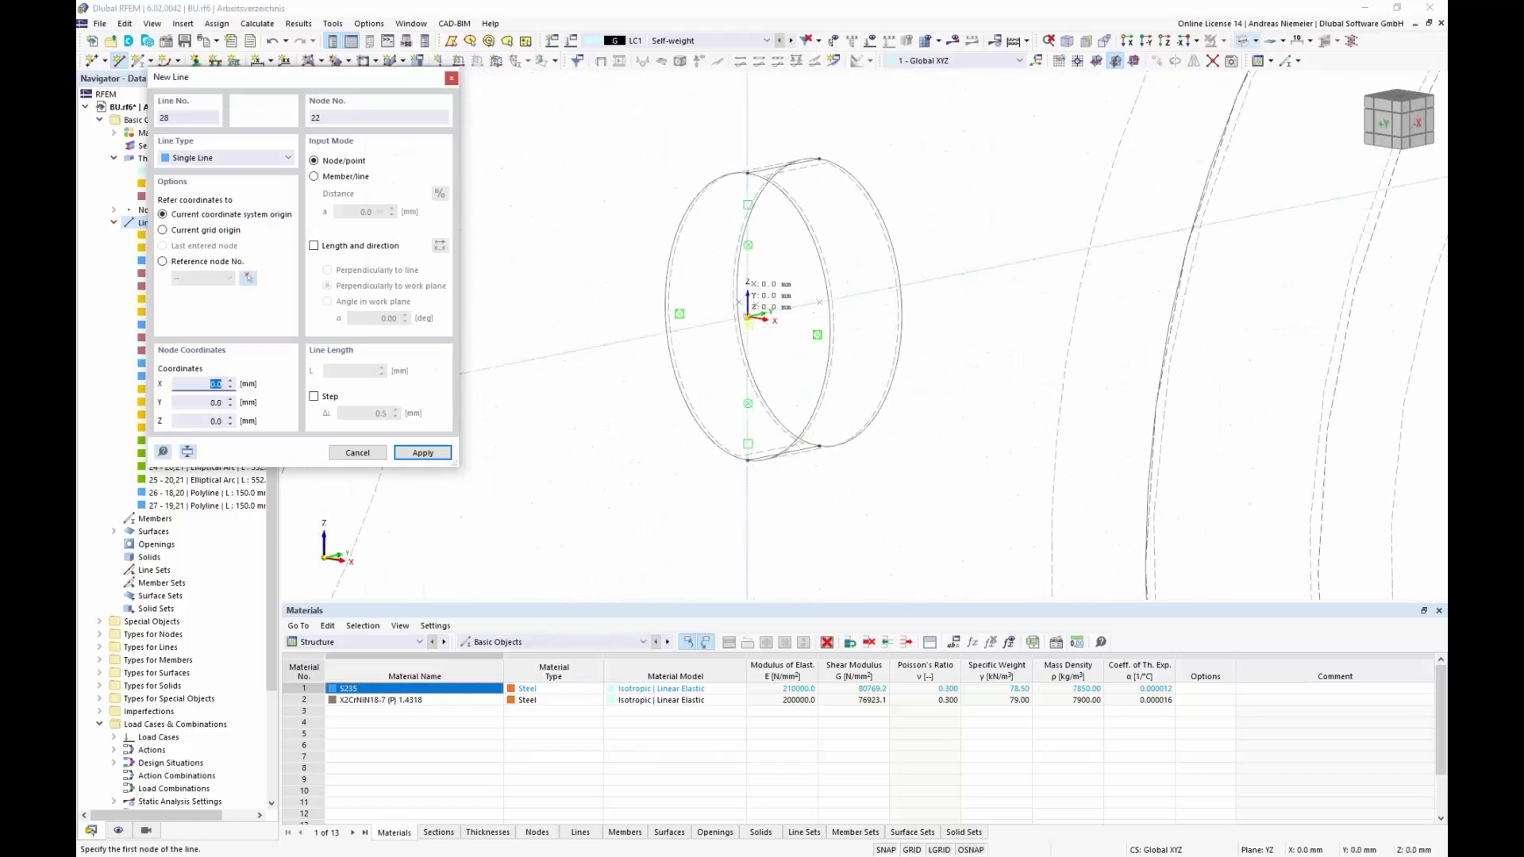
left_click(748, 317)
scroll(1014, 267, "down", 3)
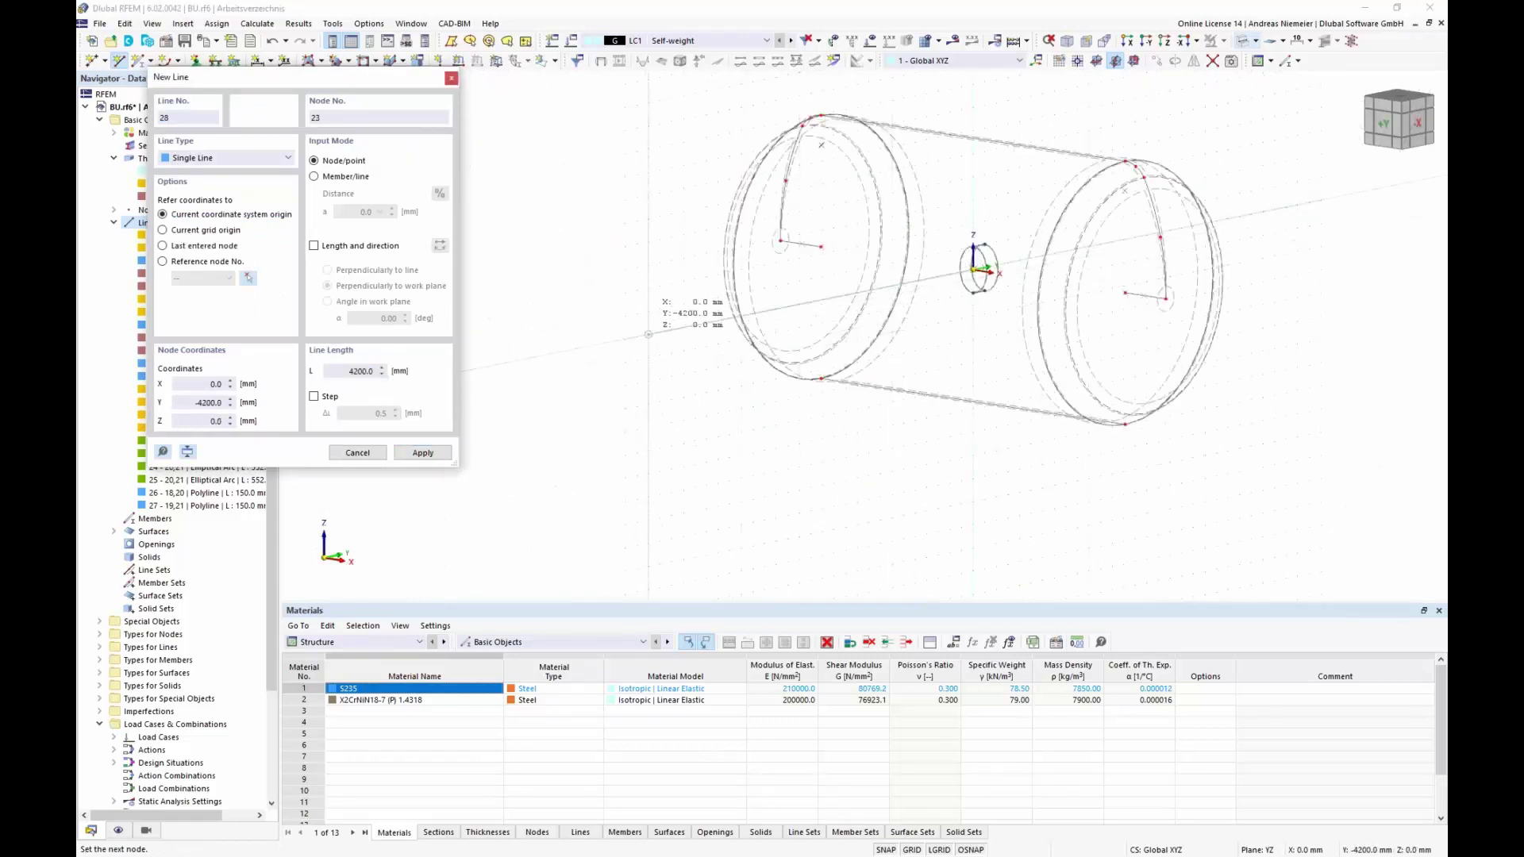
left_click(648, 334)
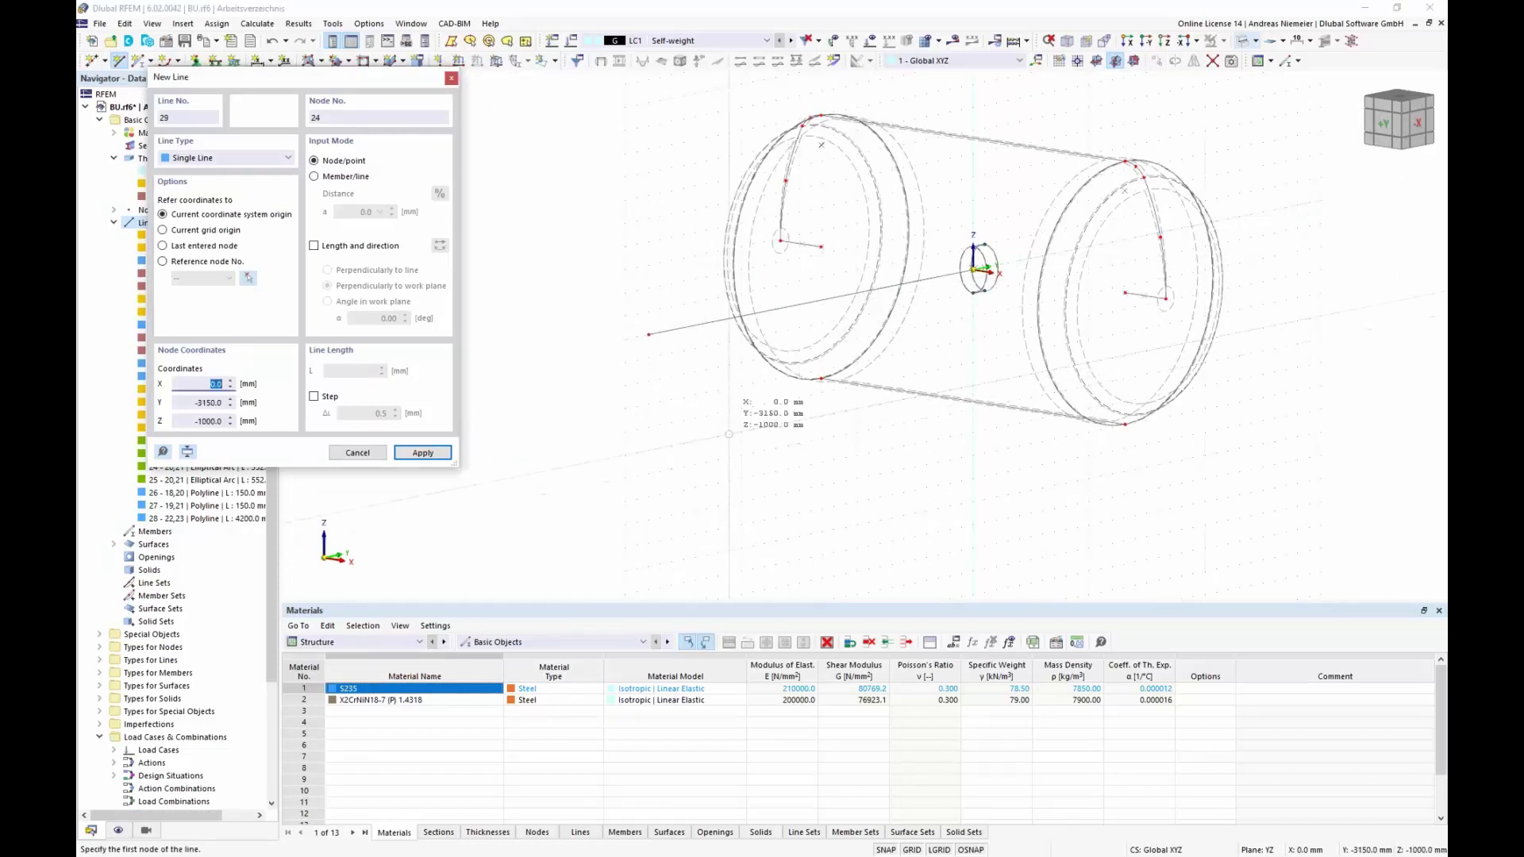
key("Escape")
- Connect the auxiliary line with the cylinder shell, and remove both line segments while keeping the intersection node on the shell
middle_click_drag(731, 446, 1101, 251, "ctrl")
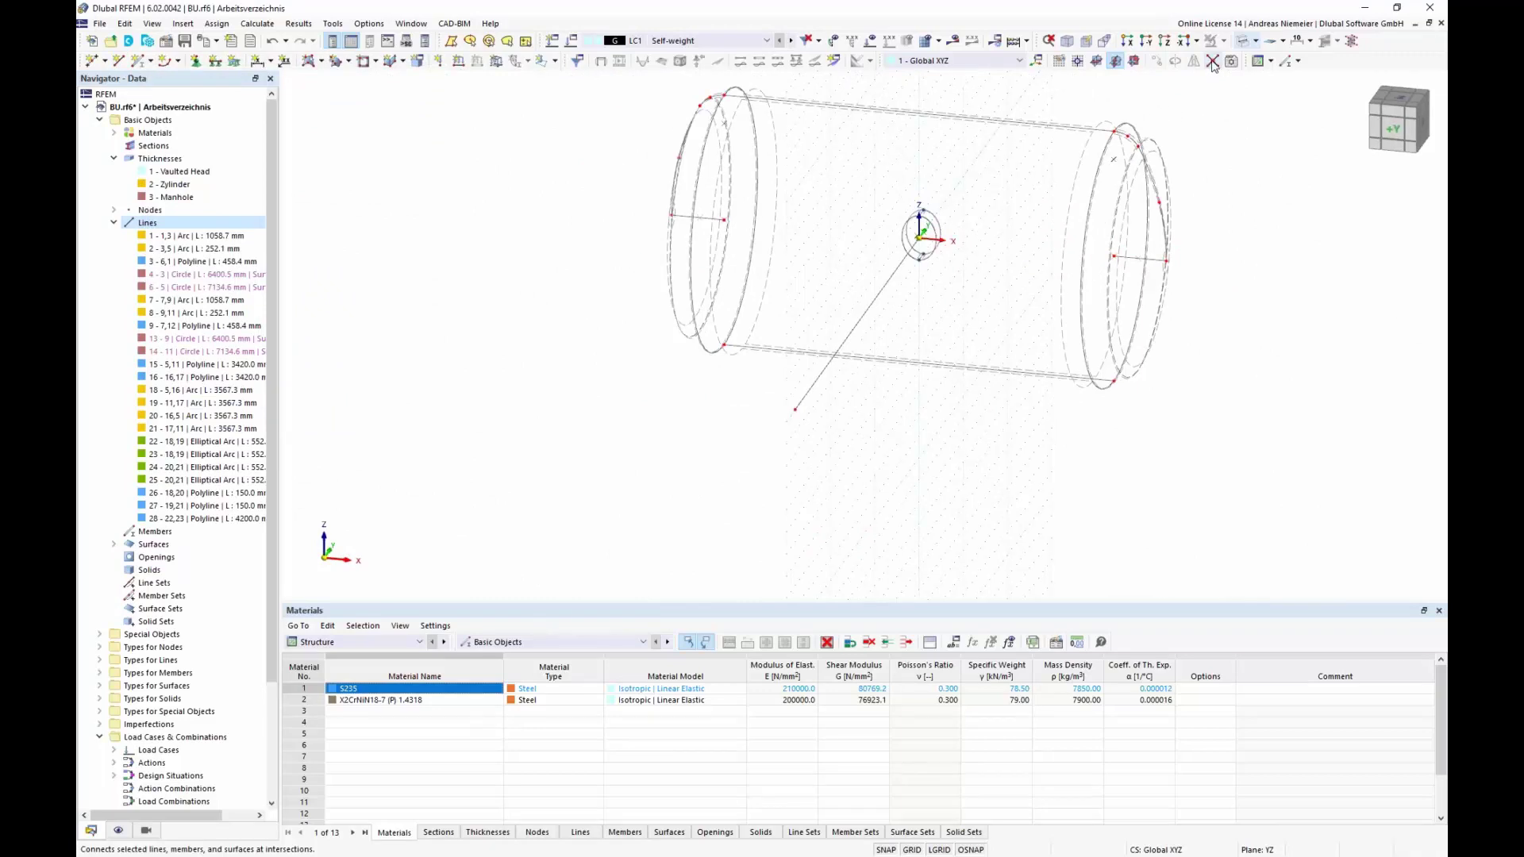
left_click_drag(920, 460, 818, 274)
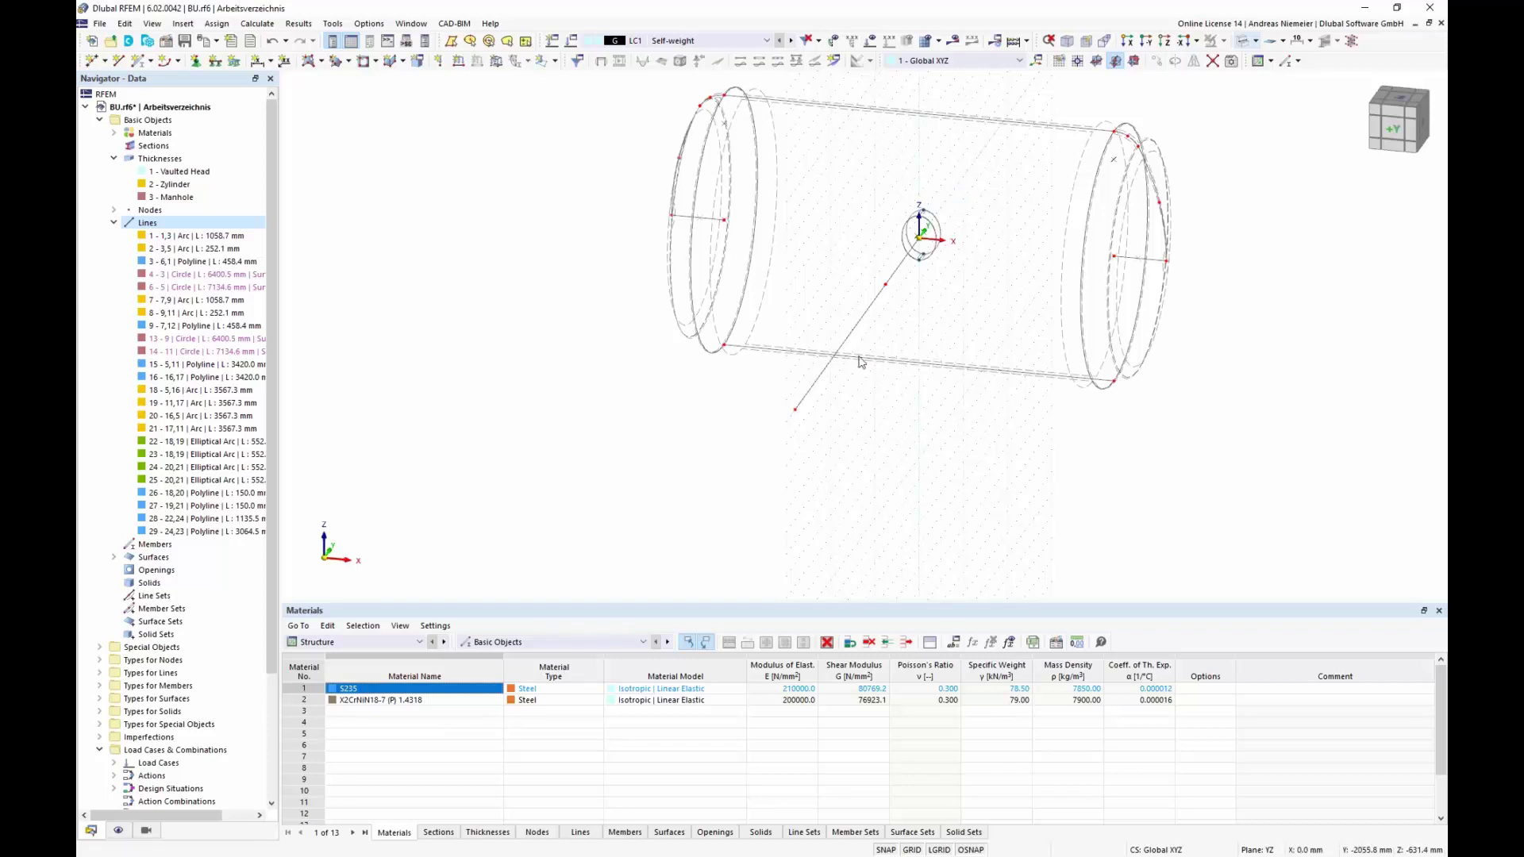
key("ctrl+z")
scroll(912, 288, "up", 2)
key("ctrl+z")
scroll(913, 282, "up", 5)
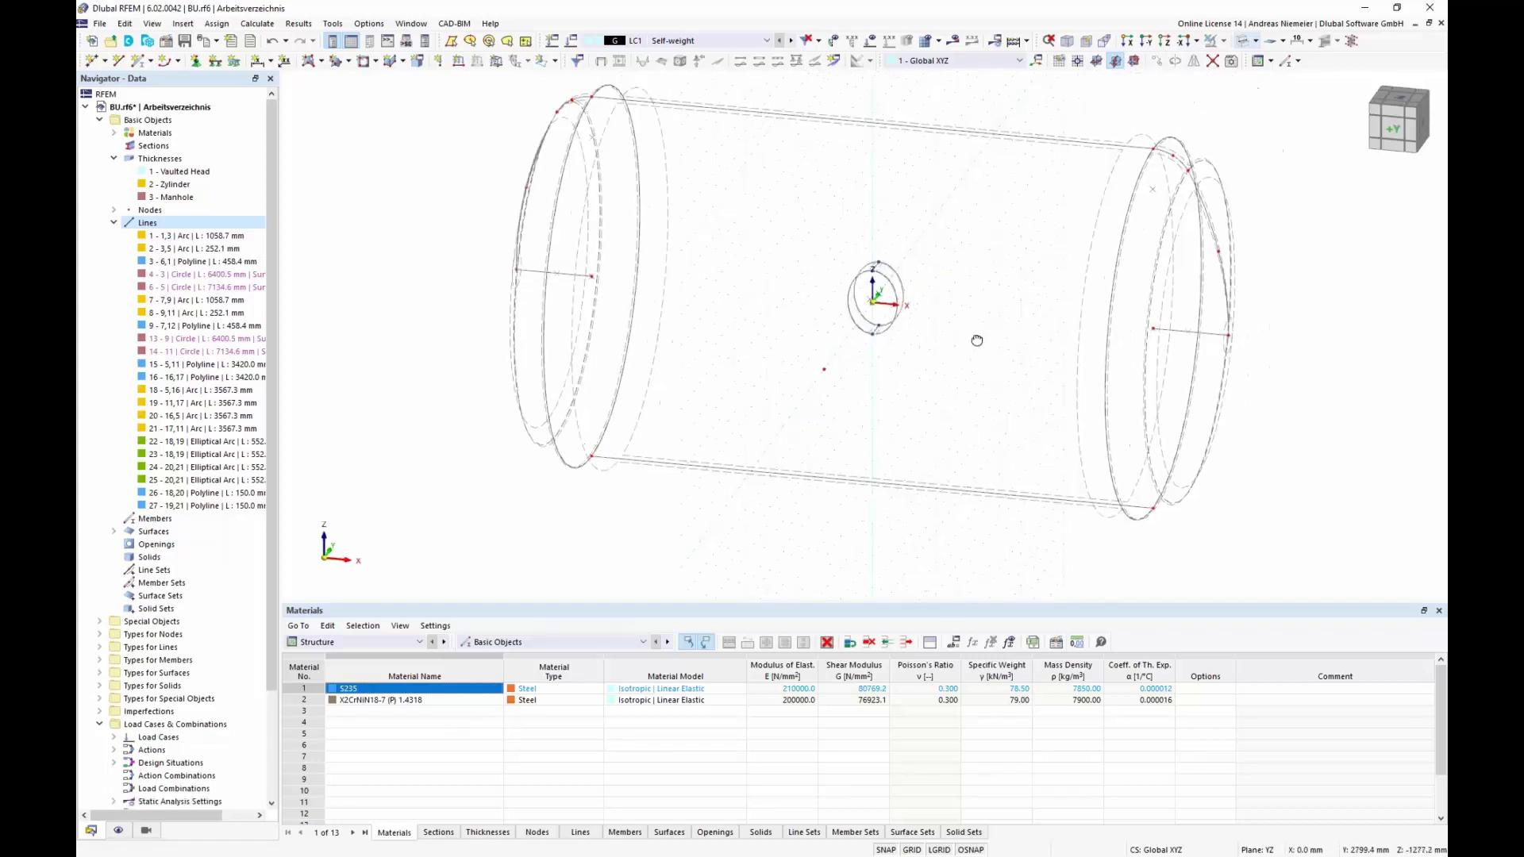
- Create a node halfway between the manhole's two ellipse centres, from 0/0/0 to 0/150/0 mm, with 50% distances
scroll(855, 283, "up", 2)
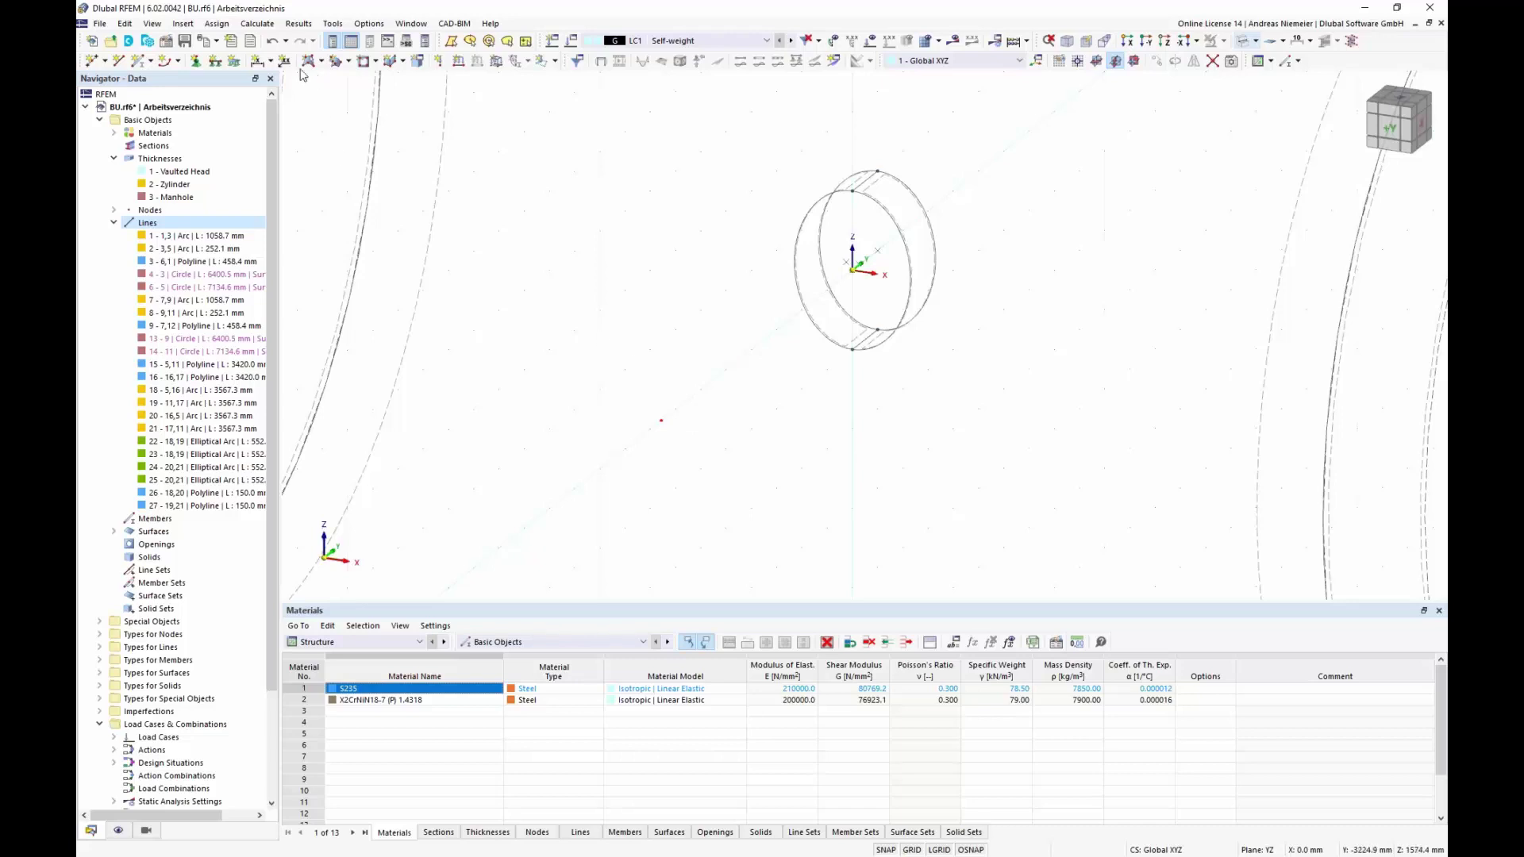
left_click(104, 61)
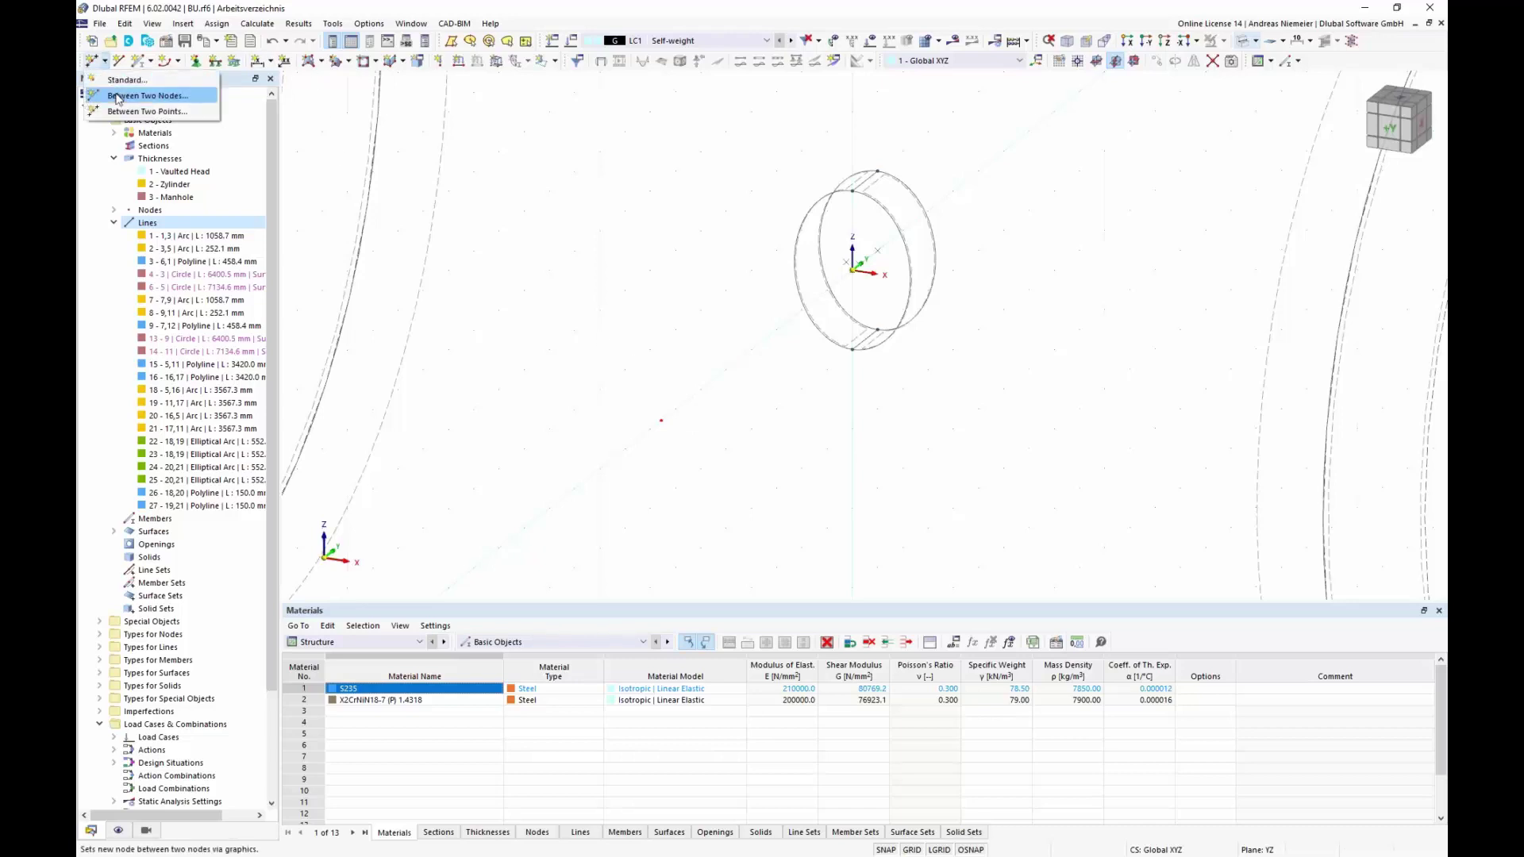
left_click(147, 111)
scroll(1025, 314, "up", 2)
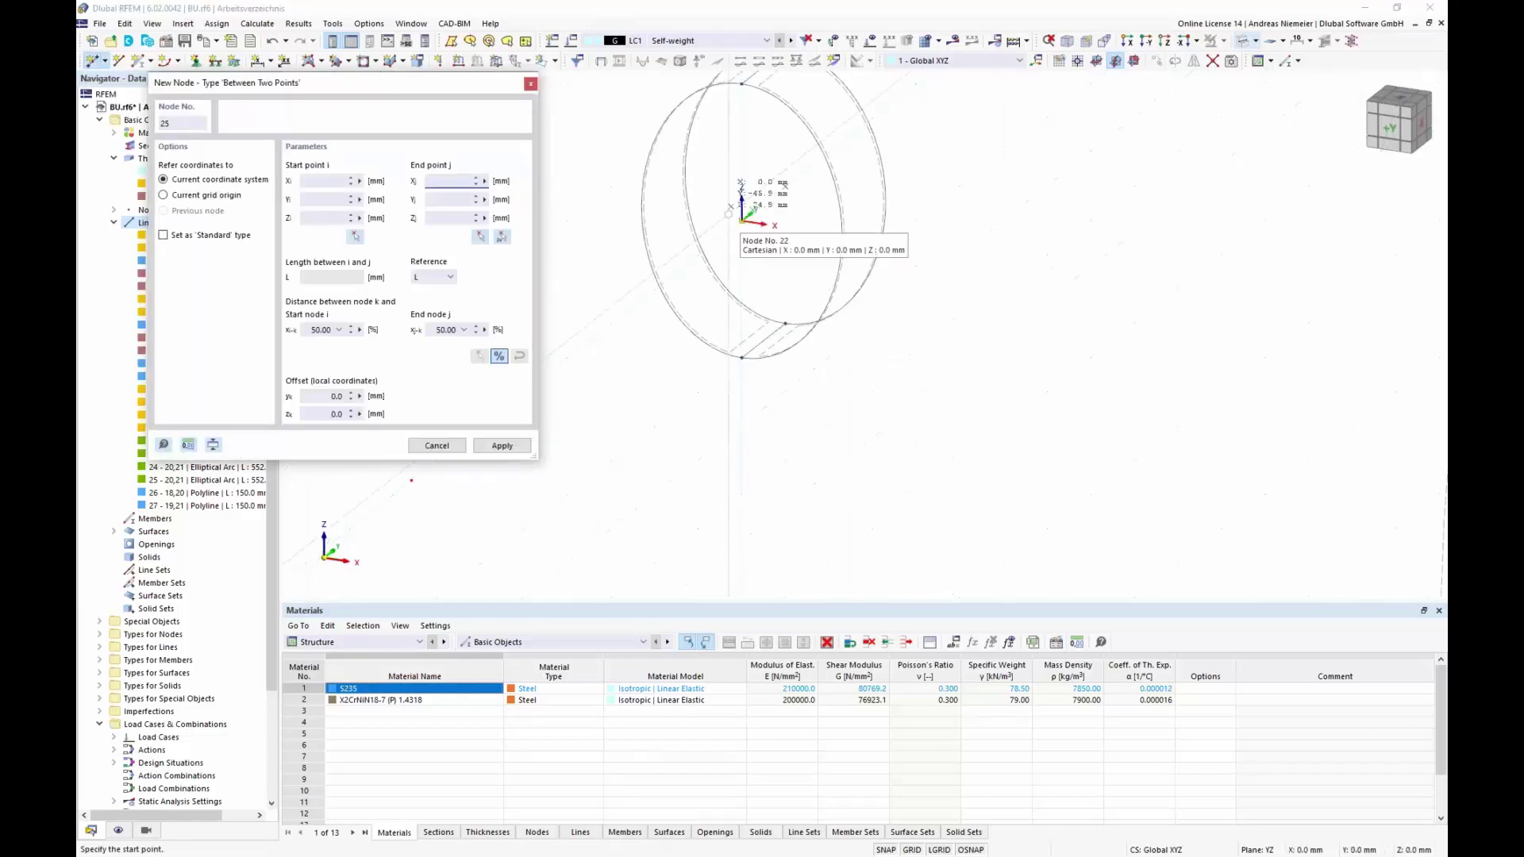
left_click(742, 219)
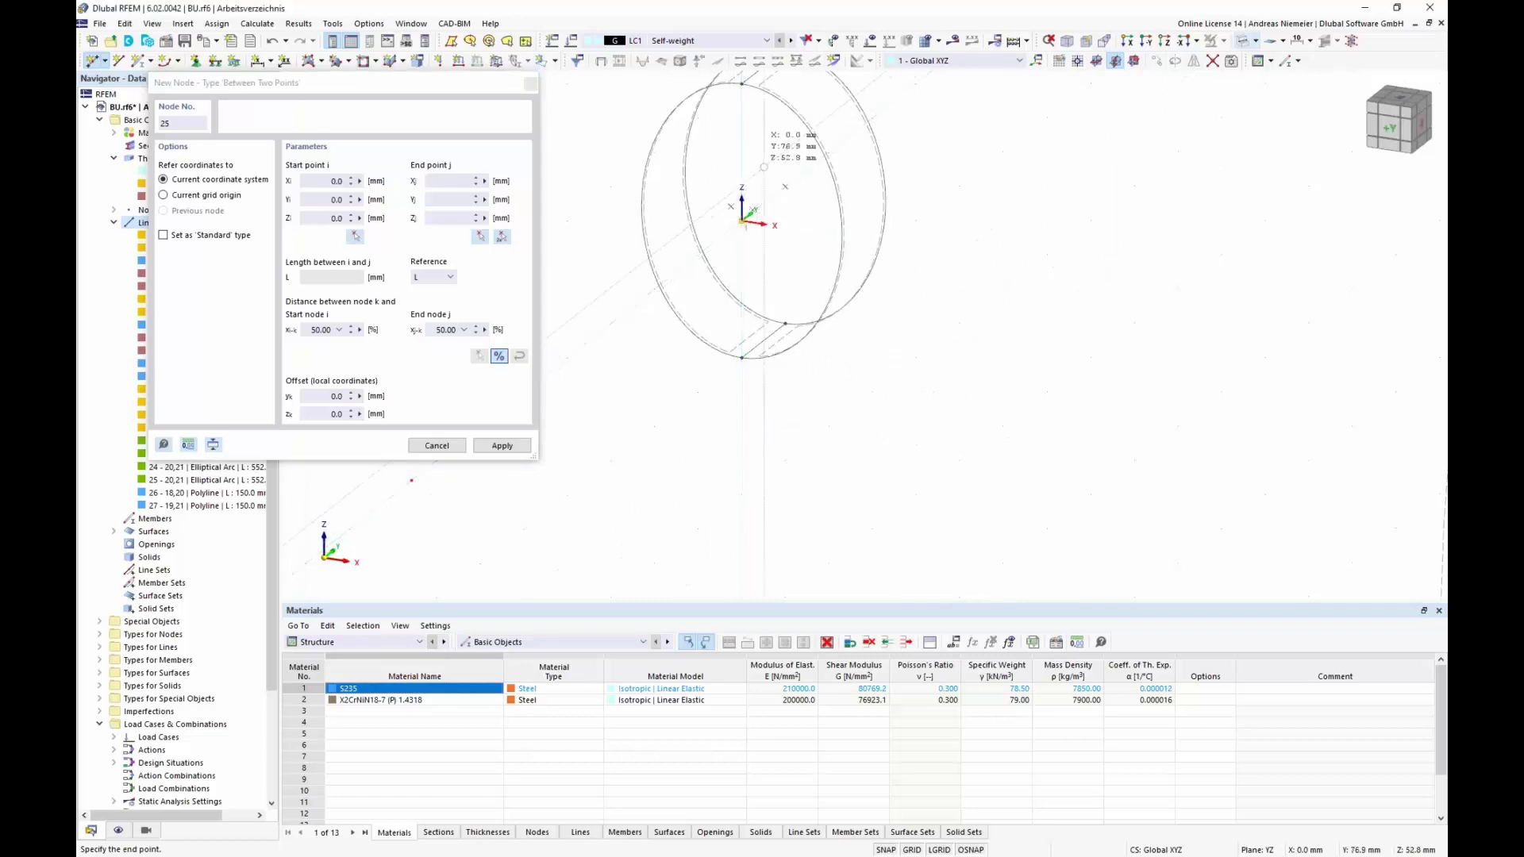
left_click(786, 187)
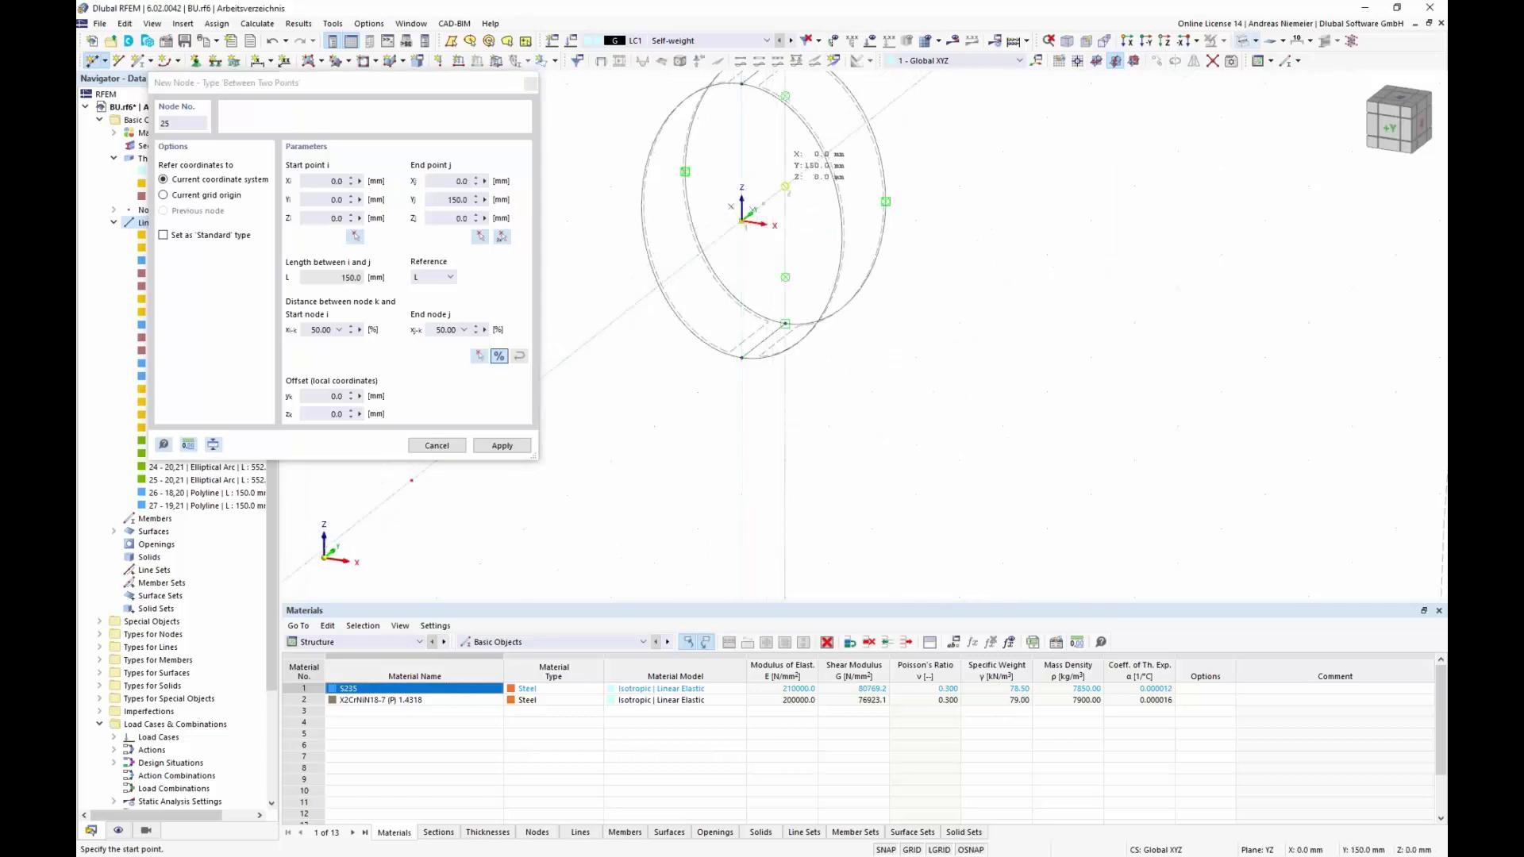
left_click(502, 446)
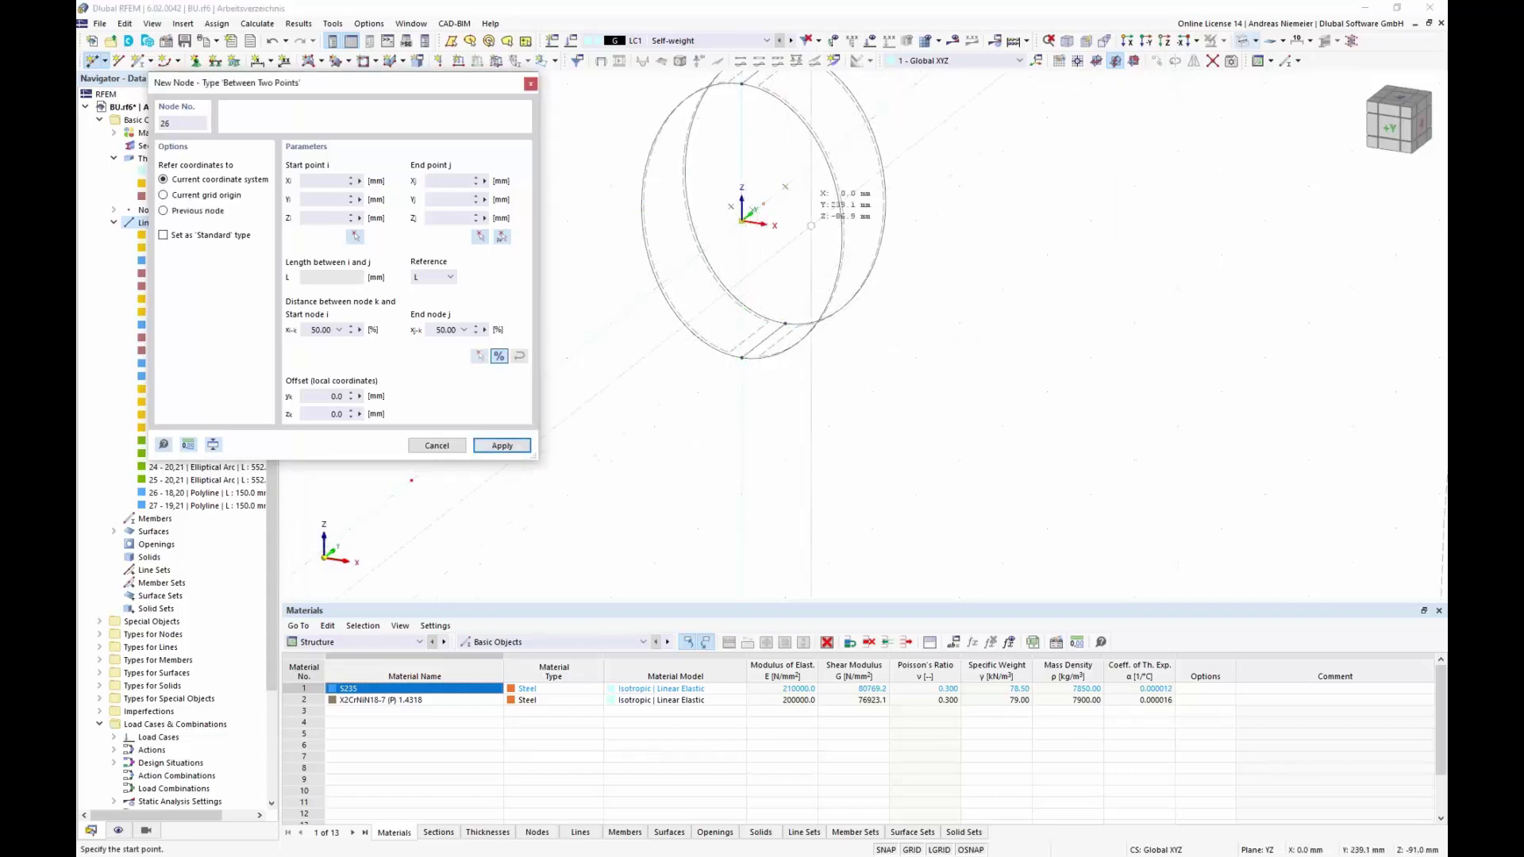
key("Escape")
- Select the whole manhole ring and move it from its middle node to the intersection node on the cylinder shell
scroll(834, 349, "down", 3)
left_click_drag(721, 157, 928, 403)
scroll(822, 228, "up", 3)
scroll(824, 223, "up", 1)
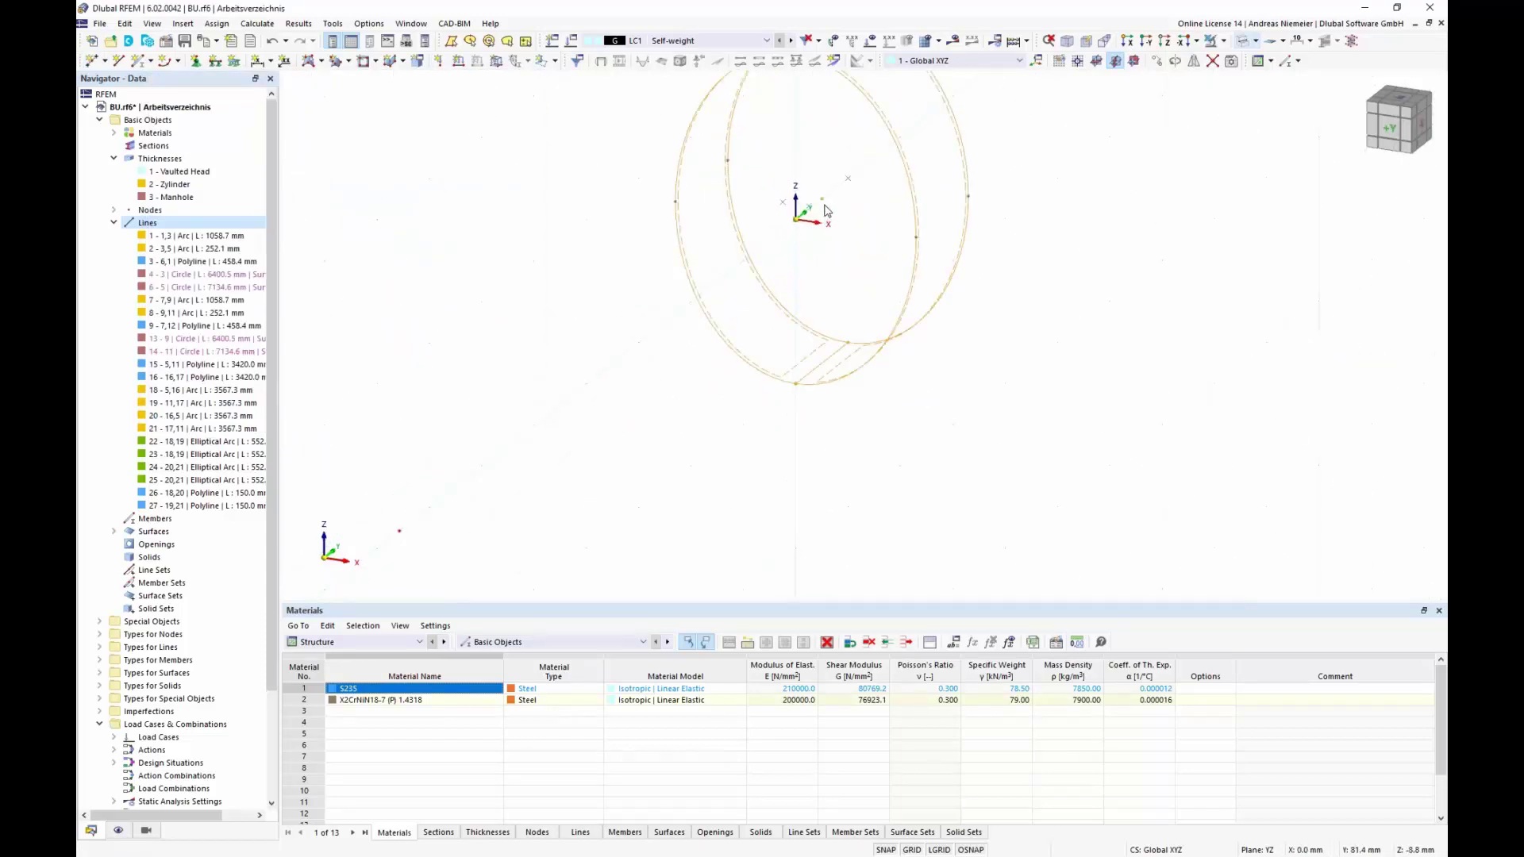
left_click_drag(823, 205, 403, 537)
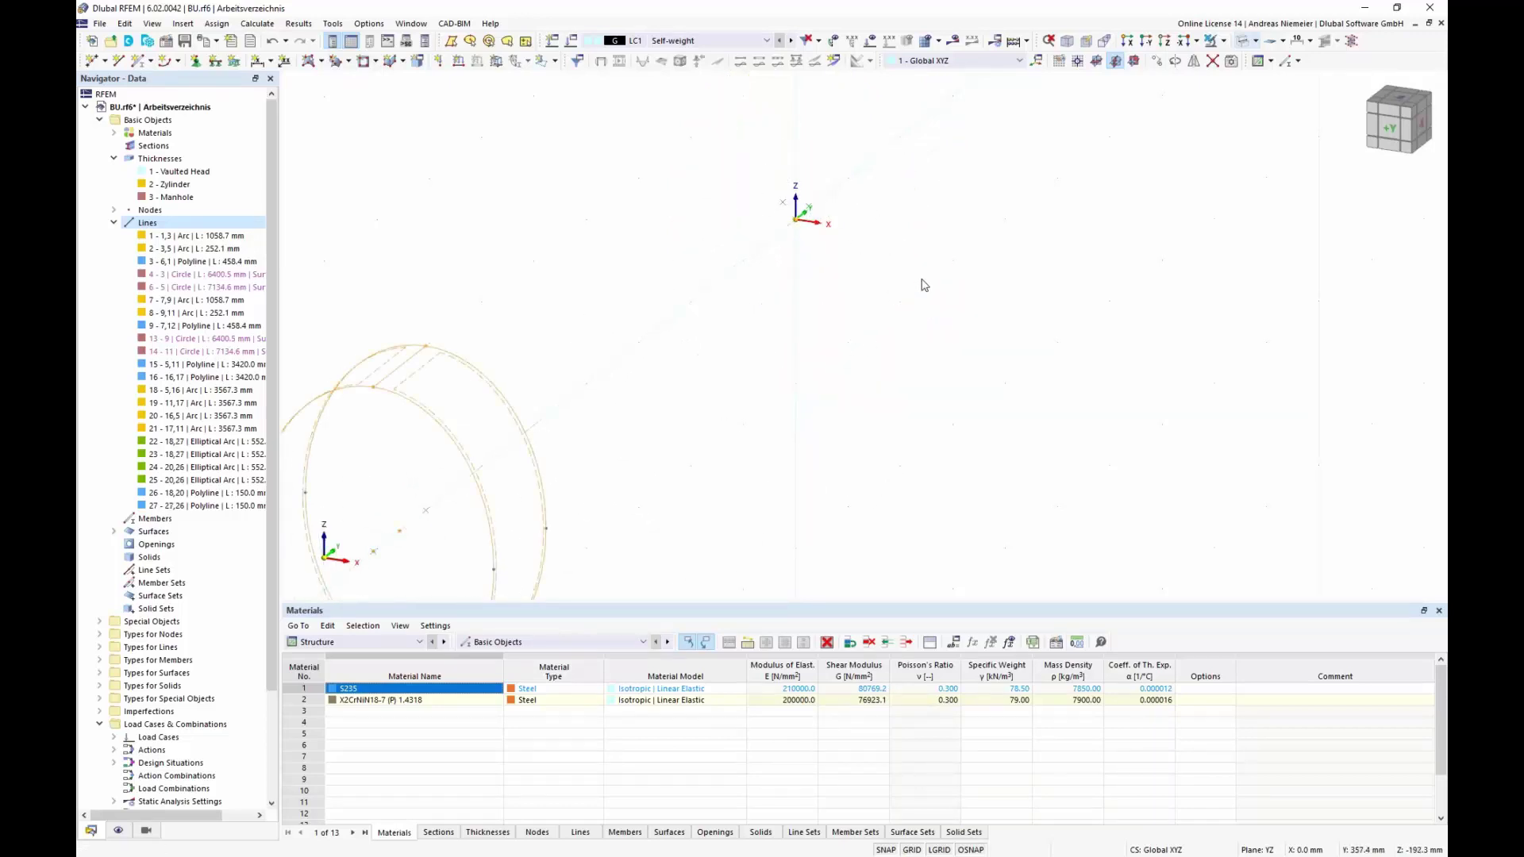
- Check the manhole's position on the shell in the -X view, and in perspective with the solid model display
scroll(921, 284, "down", 3)
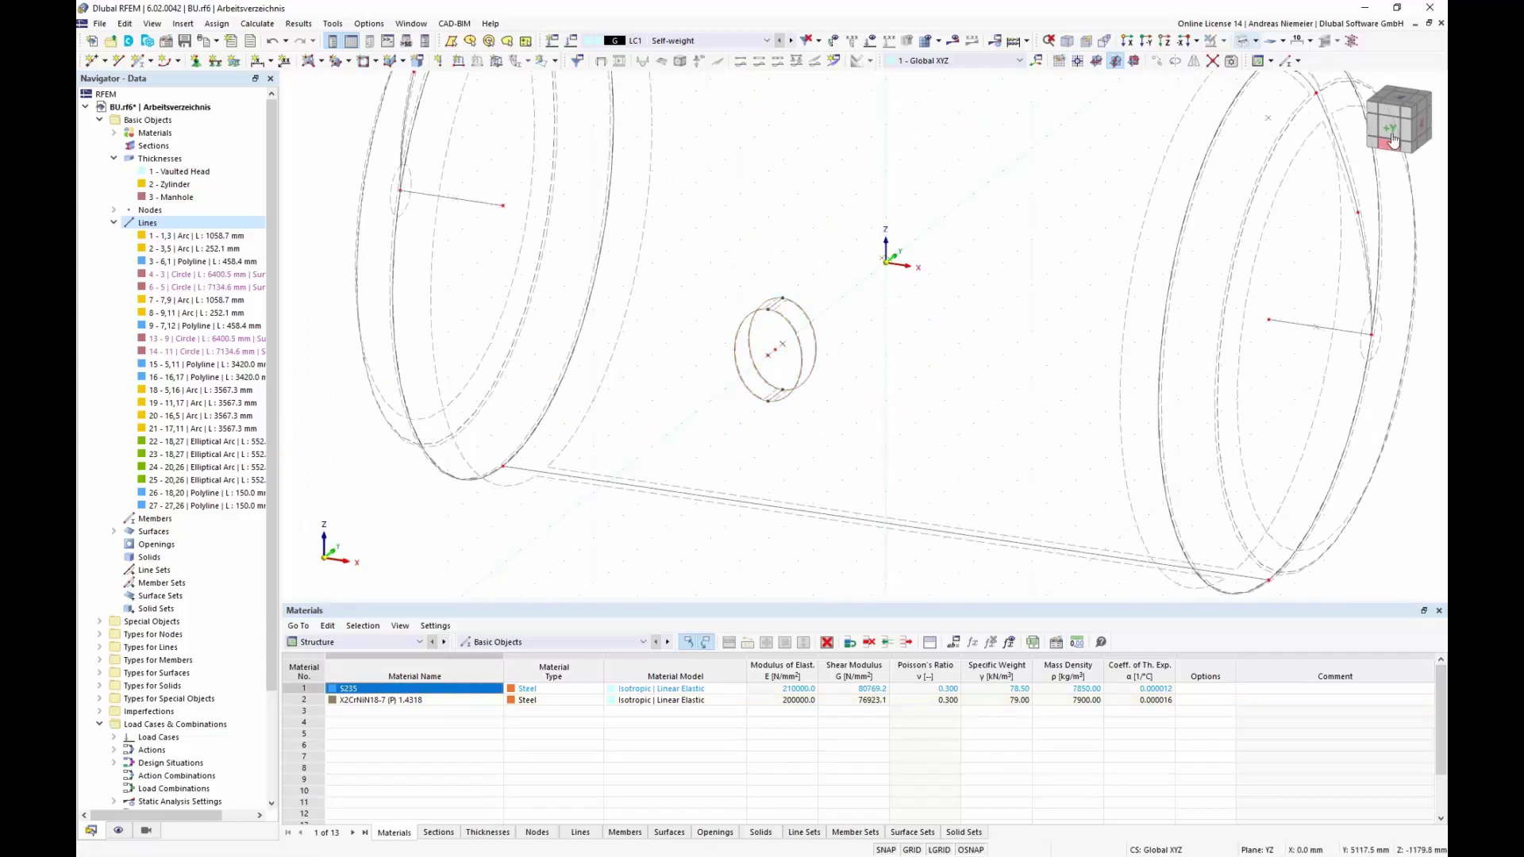
left_click_drag(1422, 133, 1426, 139)
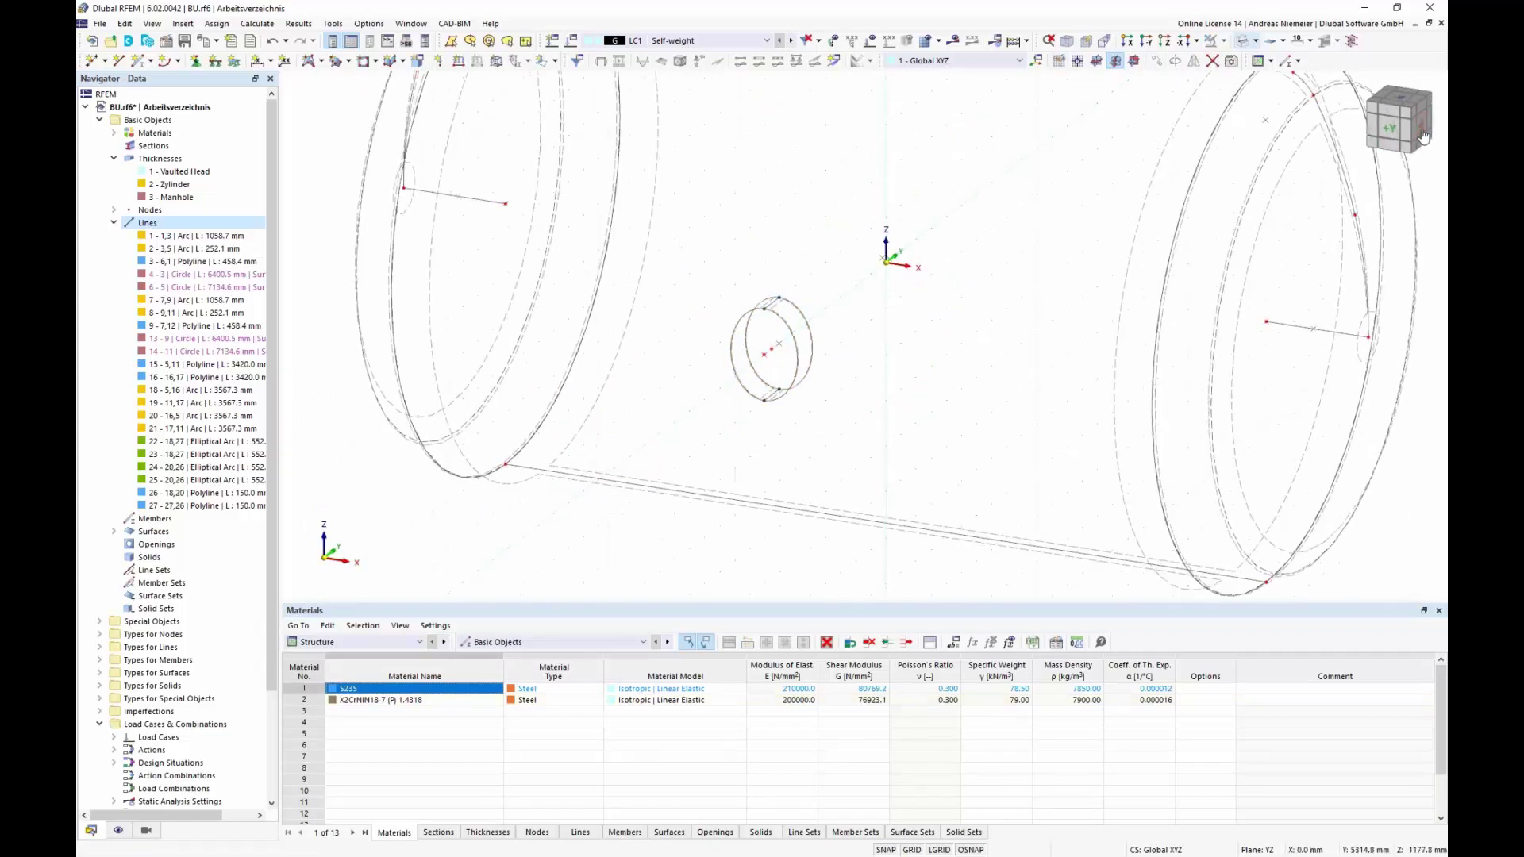
left_click(1423, 136)
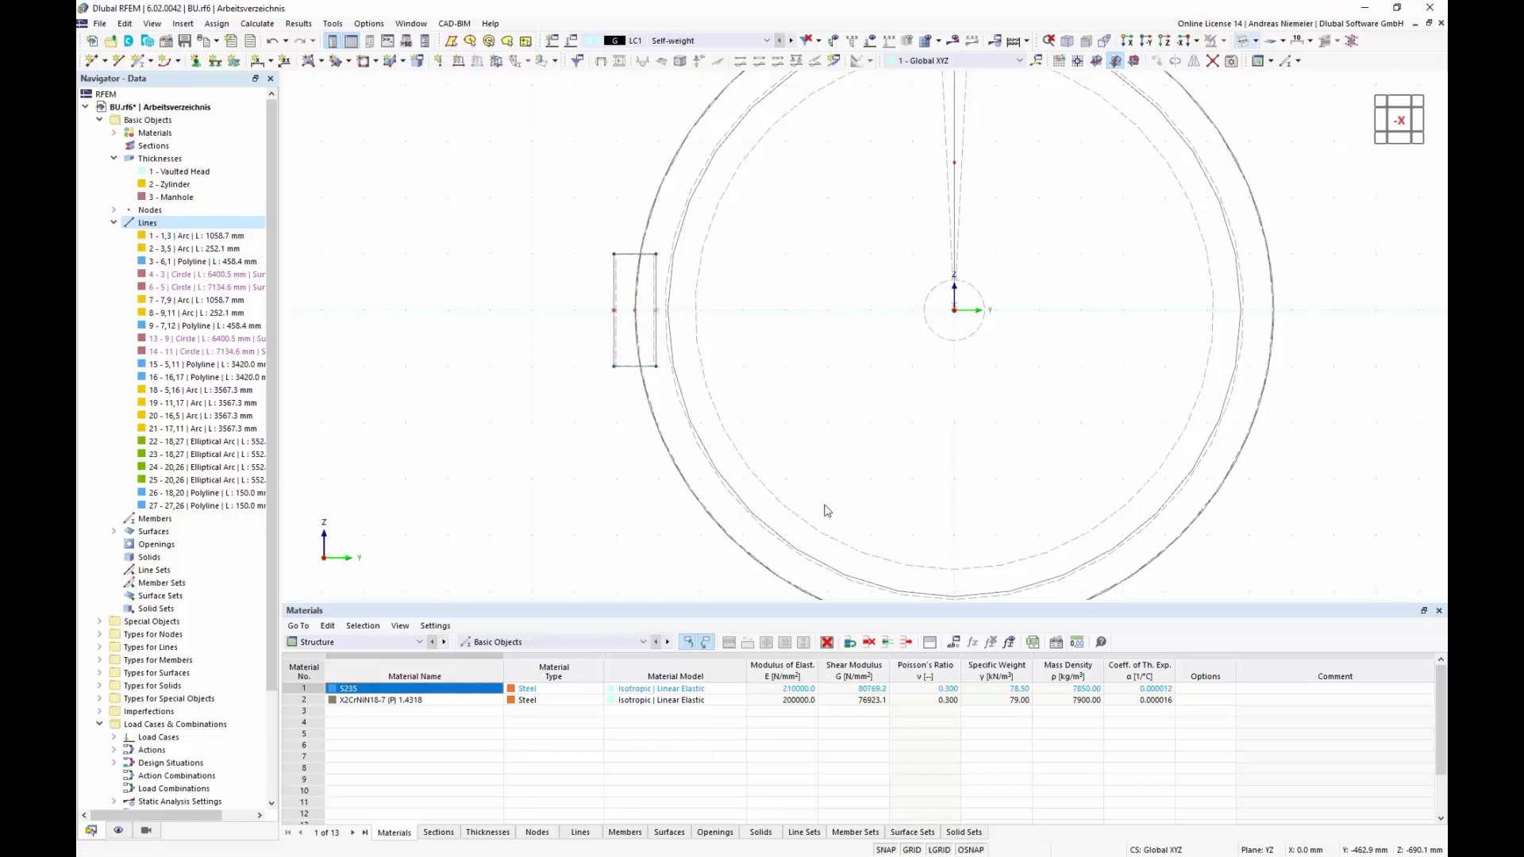
left_click(1256, 41)
left_click(1280, 75)
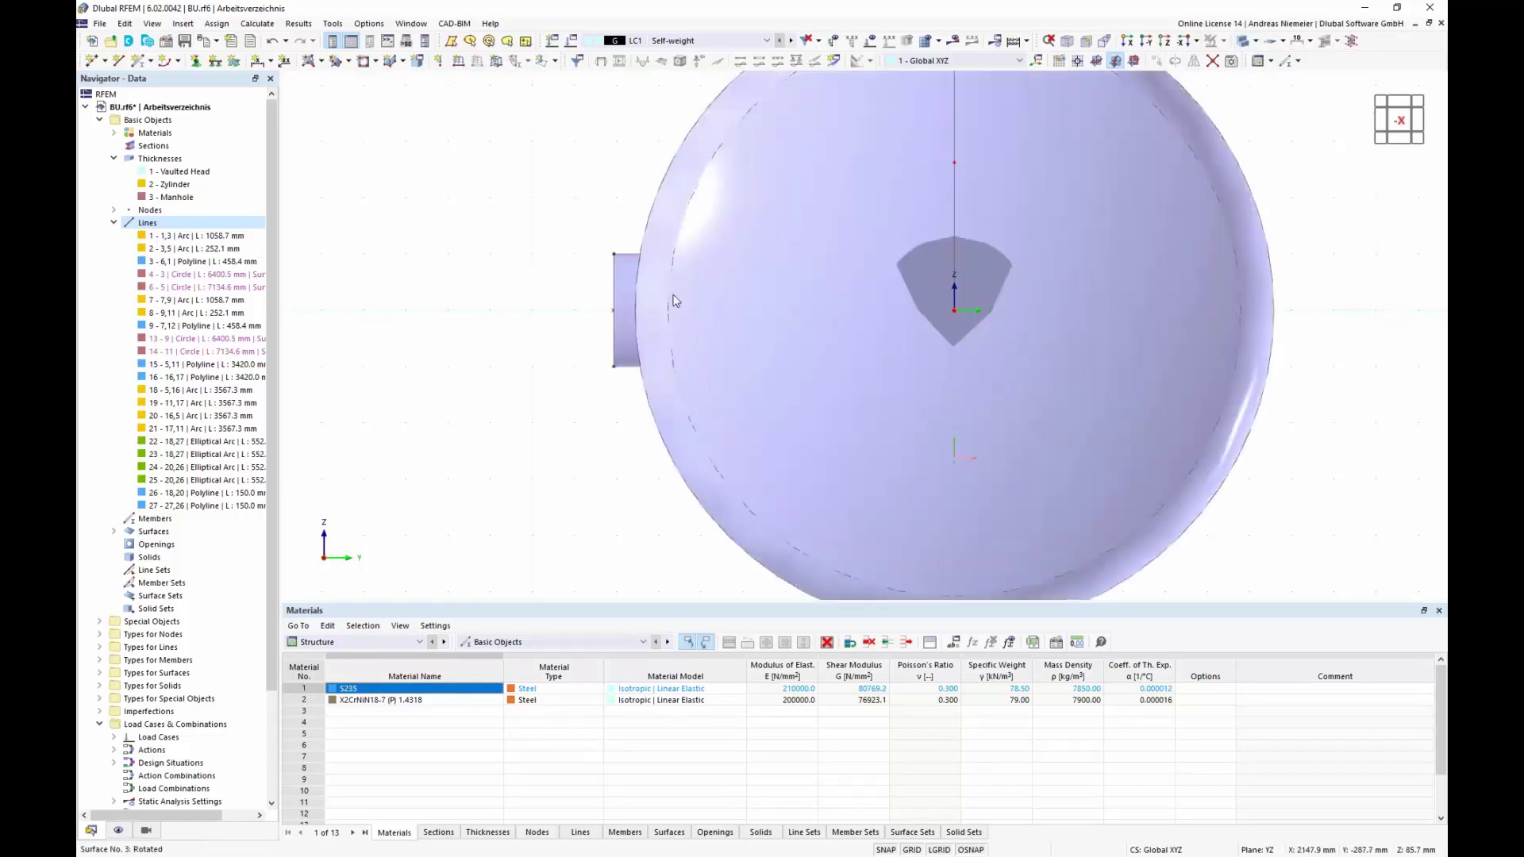
scroll(501, 306, "down", 3)
middle_click_drag(554, 316, 878, 336, "ctrl")
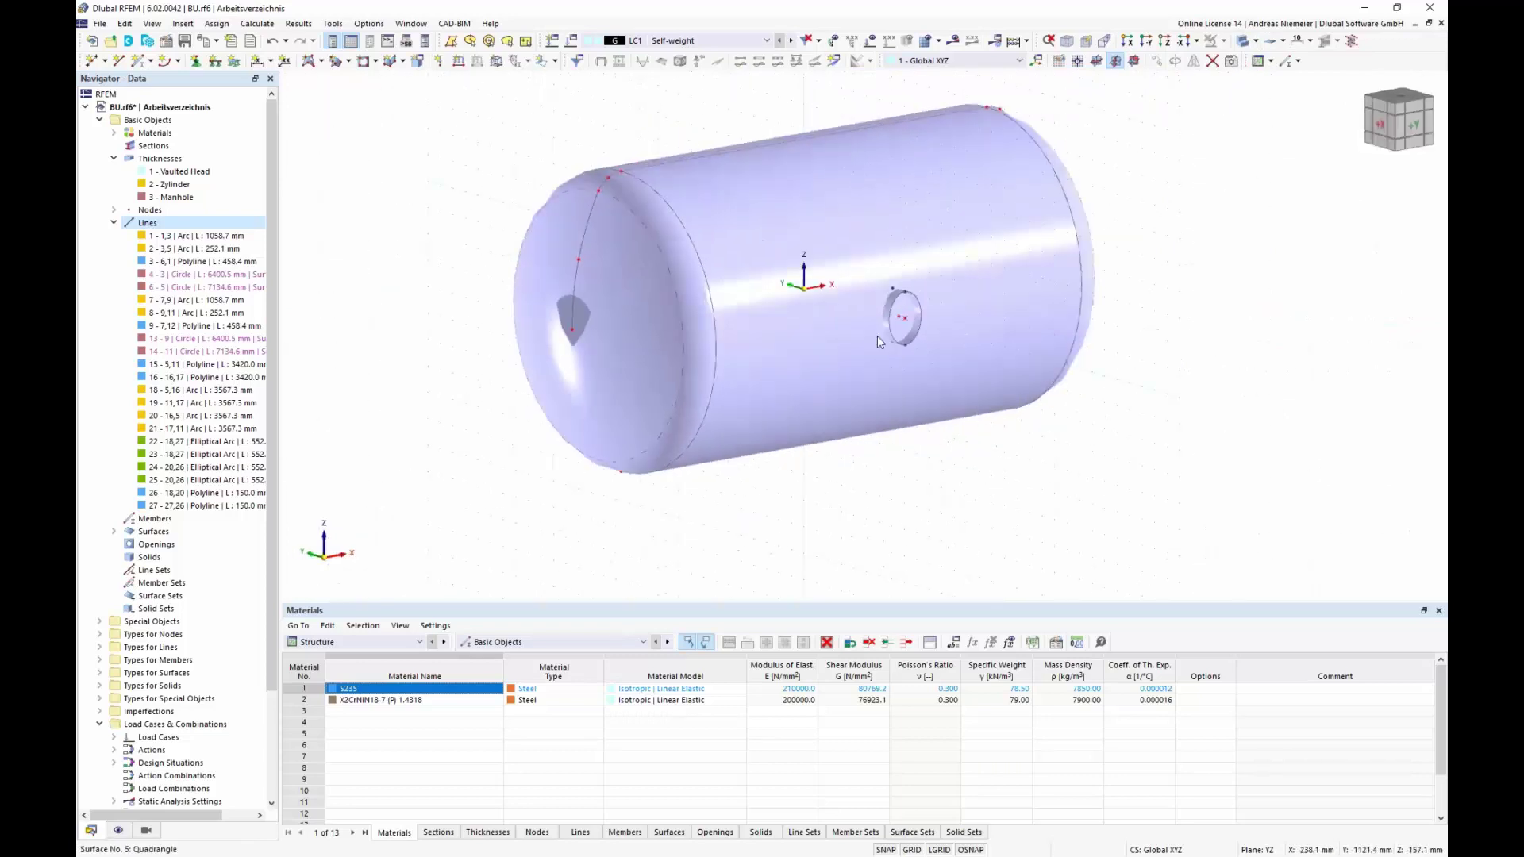
scroll(1003, 281, "up", 5)
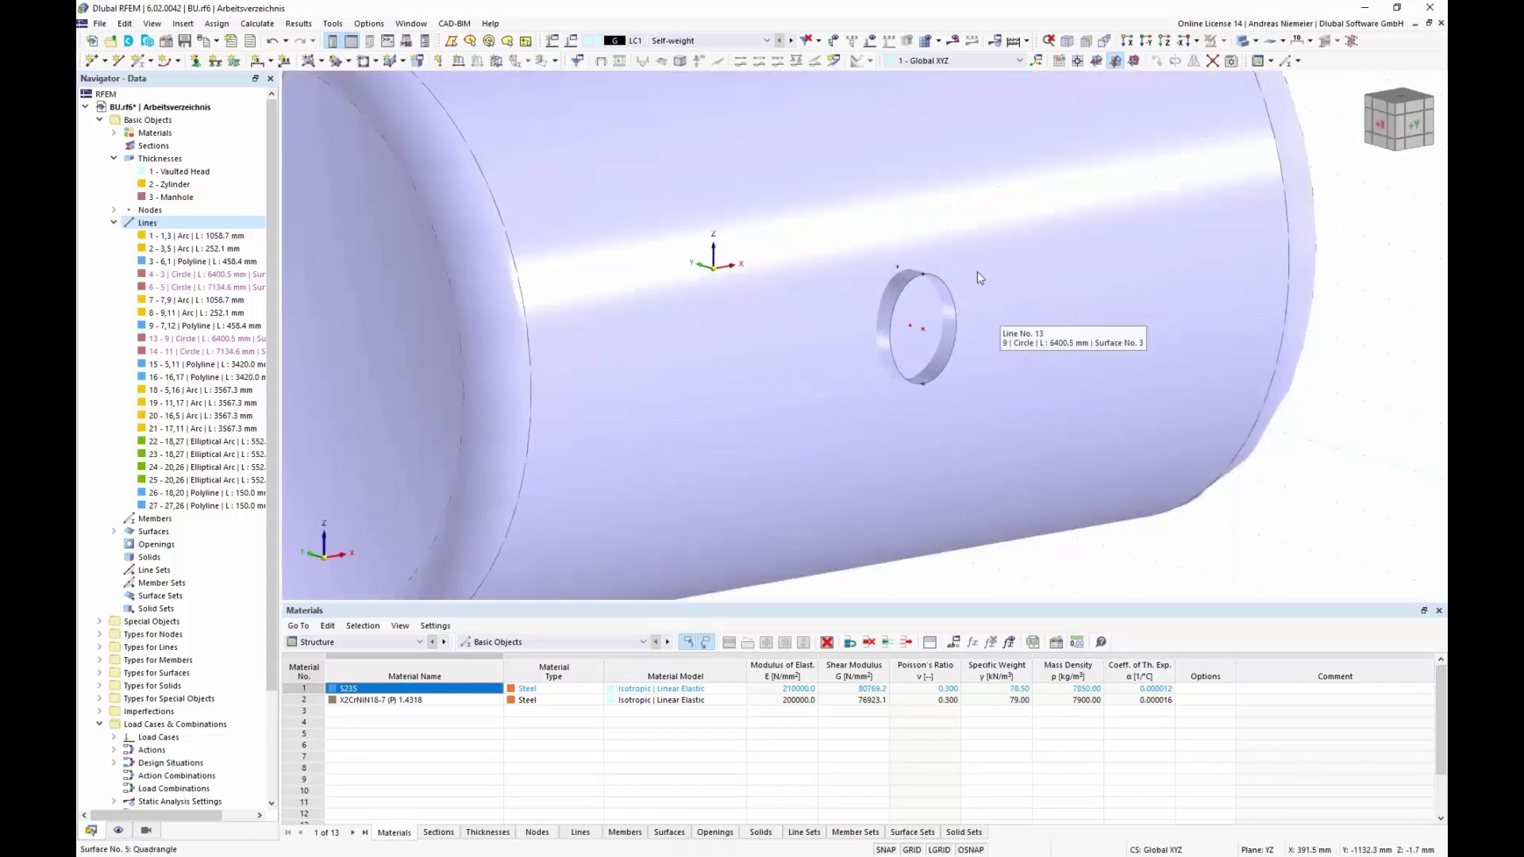
scroll(978, 272, "down", 5)
scroll(1235, 198, "down", 3)
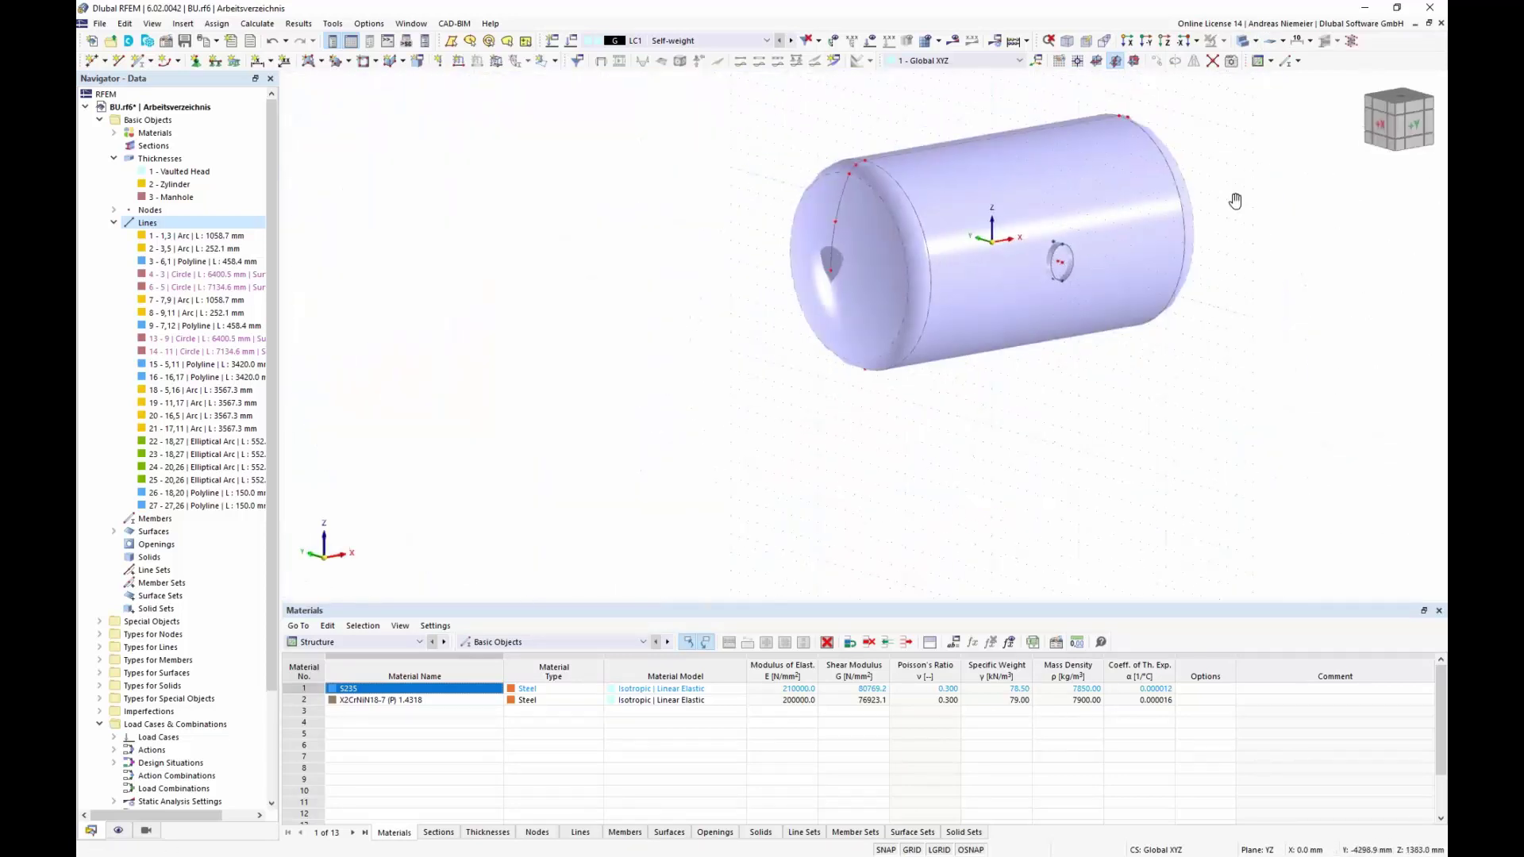
- Select the half of the cylinder with the manhole and limit the visibility to the selected and related objects
middle_click_drag(1235, 198, 1156, 323)
middle_click_drag(1187, 217, 938, 353, "ctrl")
left_click(1211, 40)
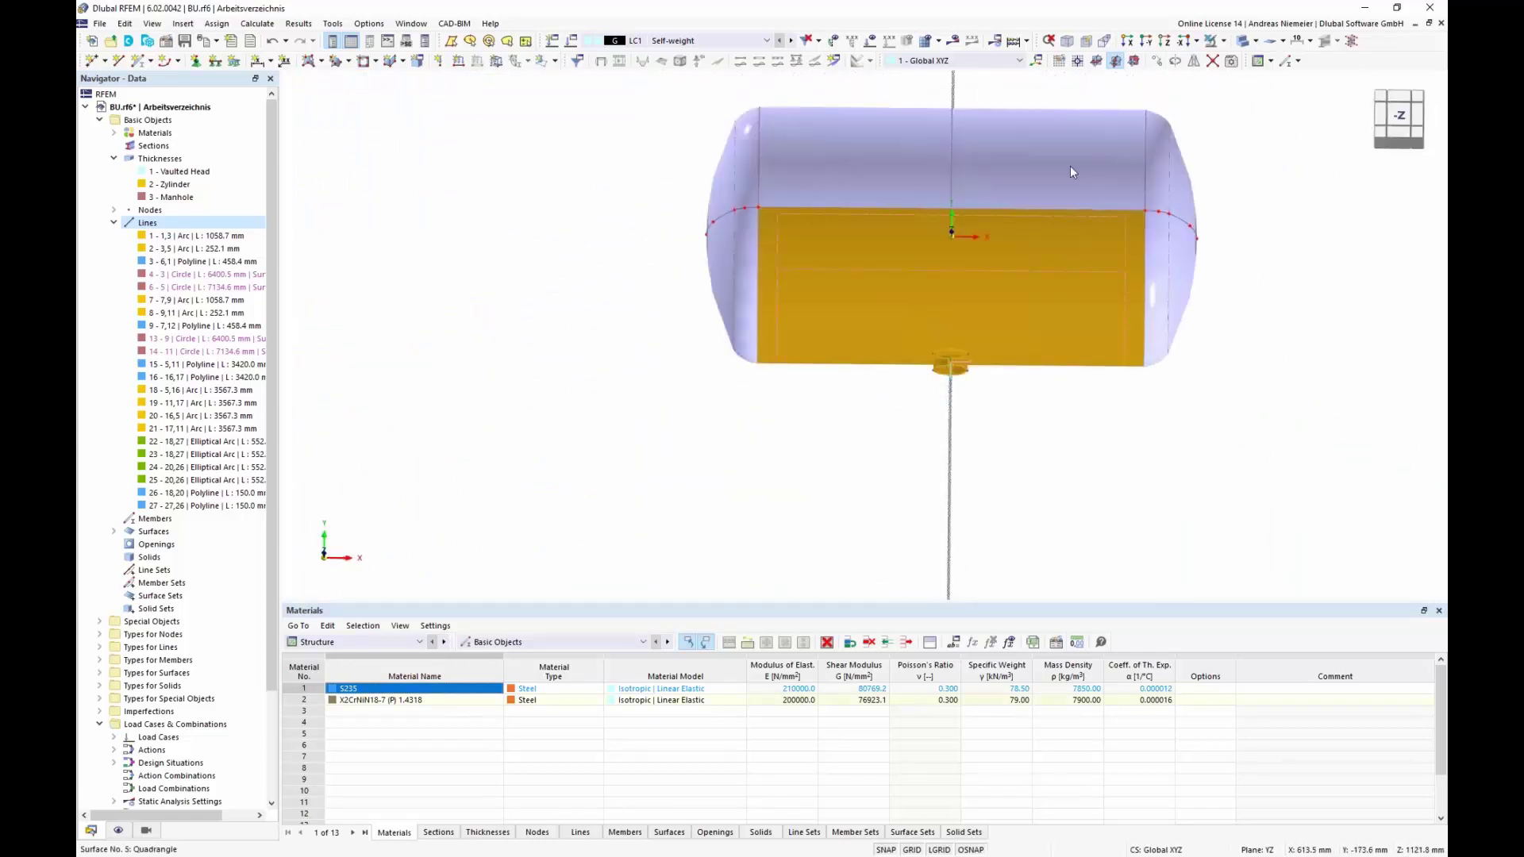
left_click(1227, 40)
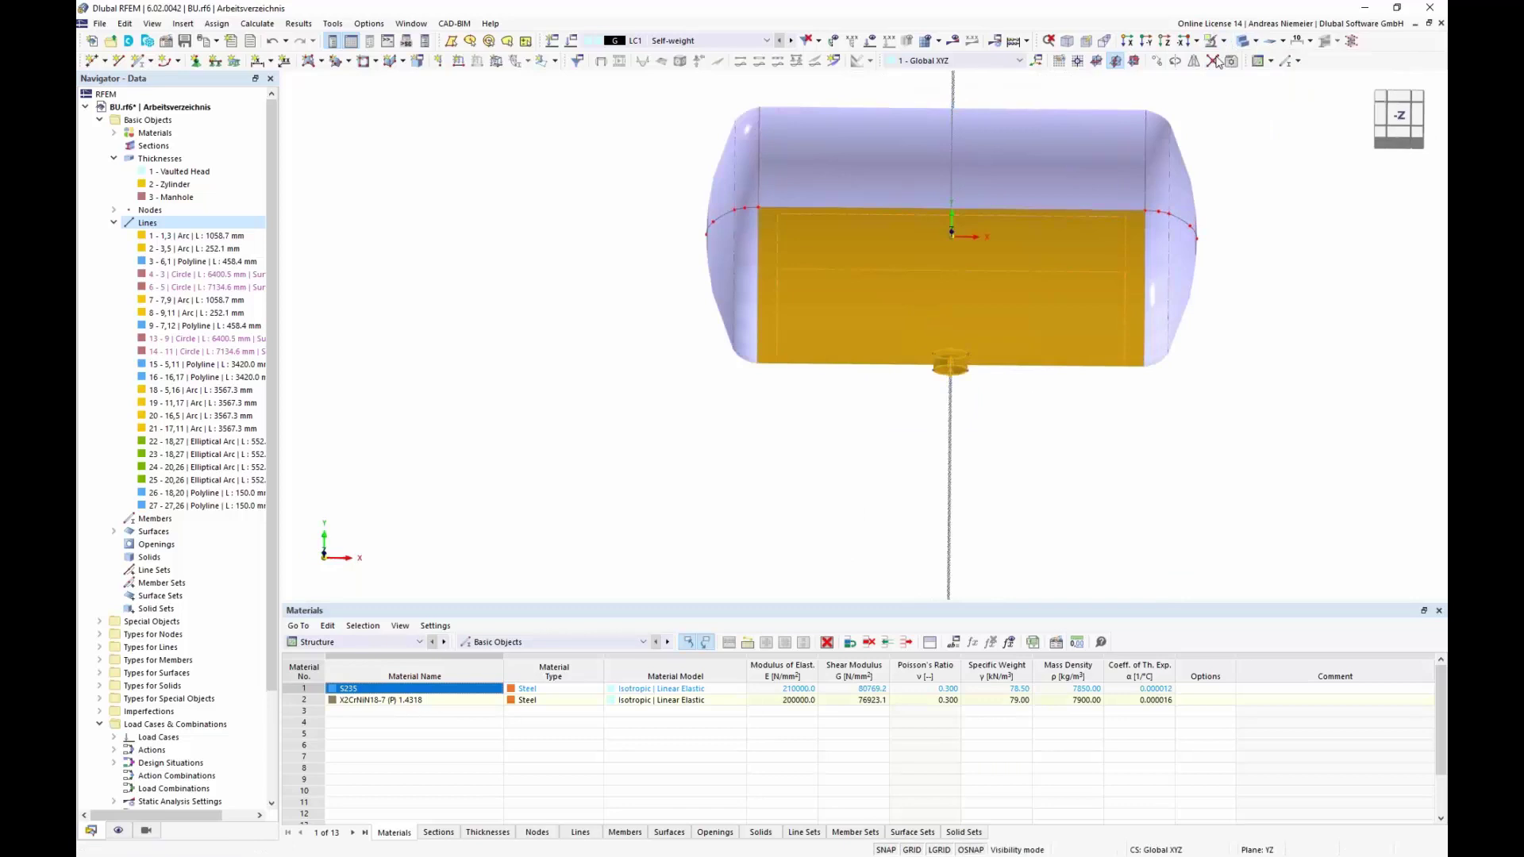
left_click(1267, 112)
middle_click_drag(985, 381, 941, 508, "ctrl")
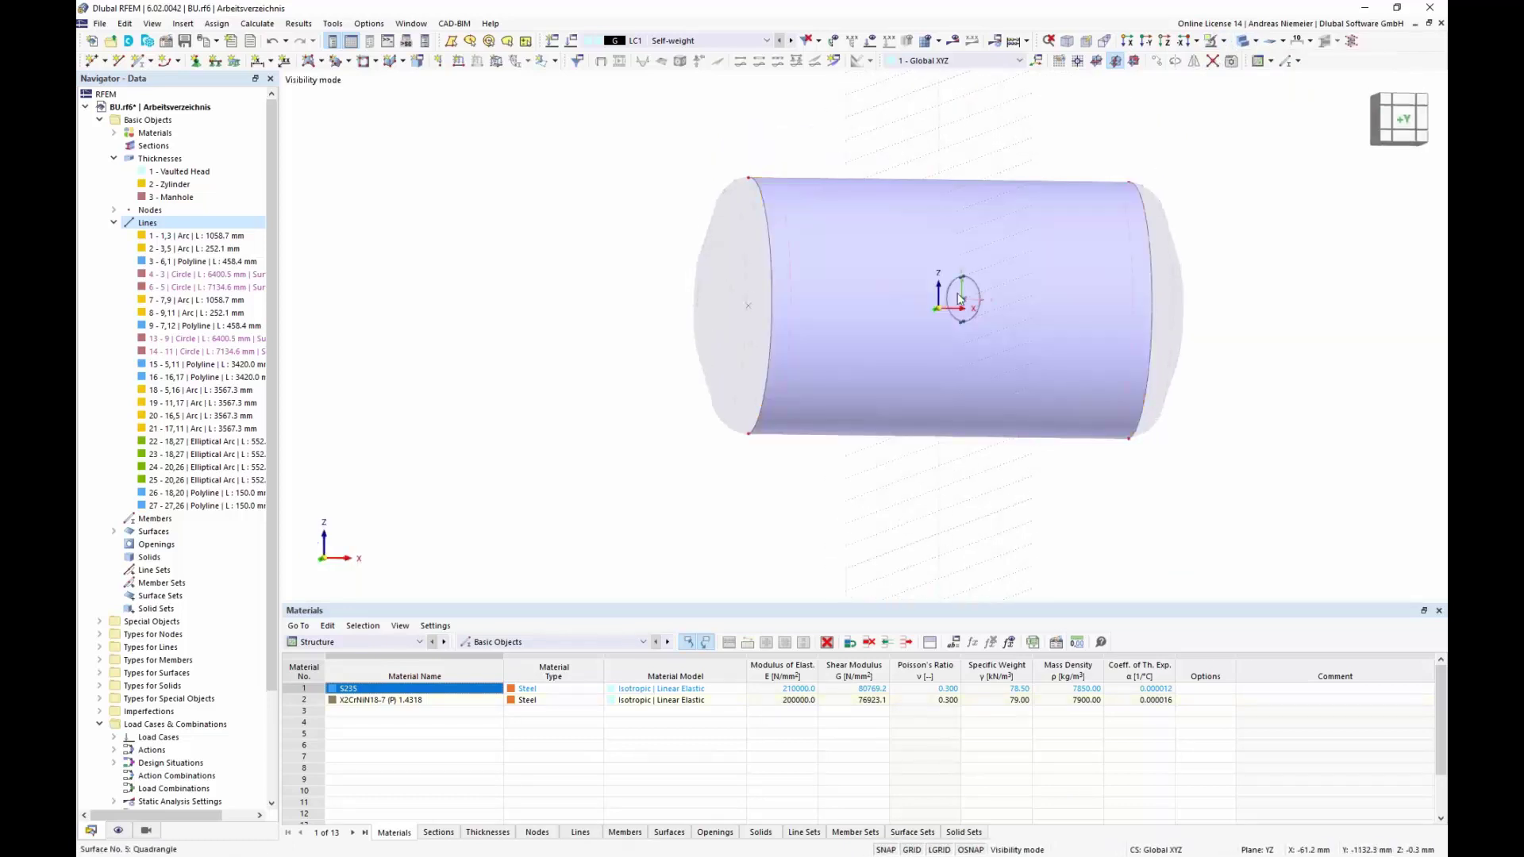
- Select the cylinder surface together with the manhole surfaces, divide them by intersection and create the openings
middle_click_drag(654, 300, 557, 294, "ctrl")
scroll(817, 278, "up", 4)
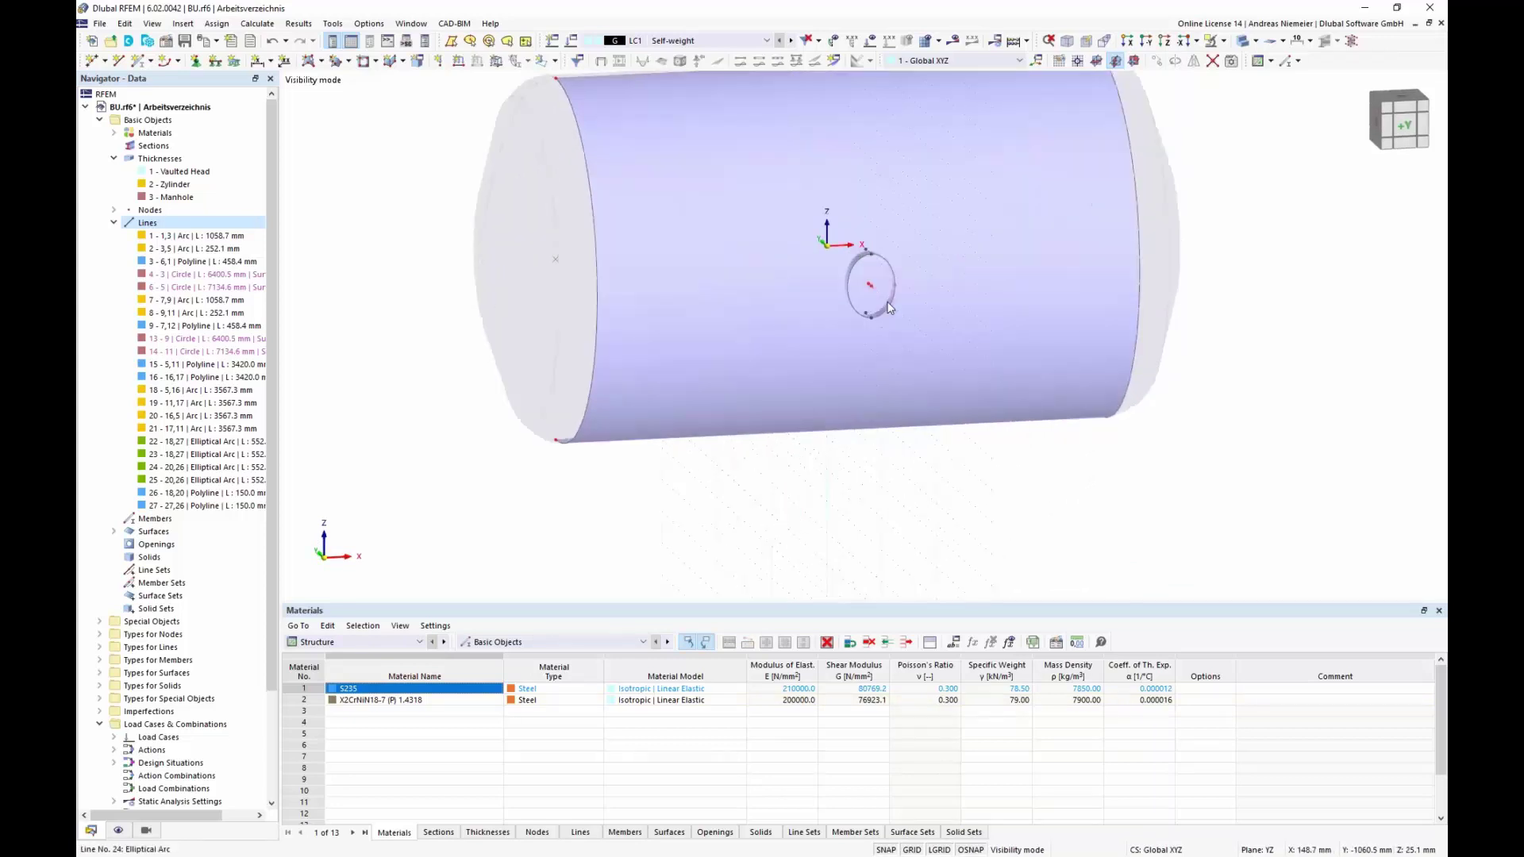
left_click_drag(938, 530, 802, 183)
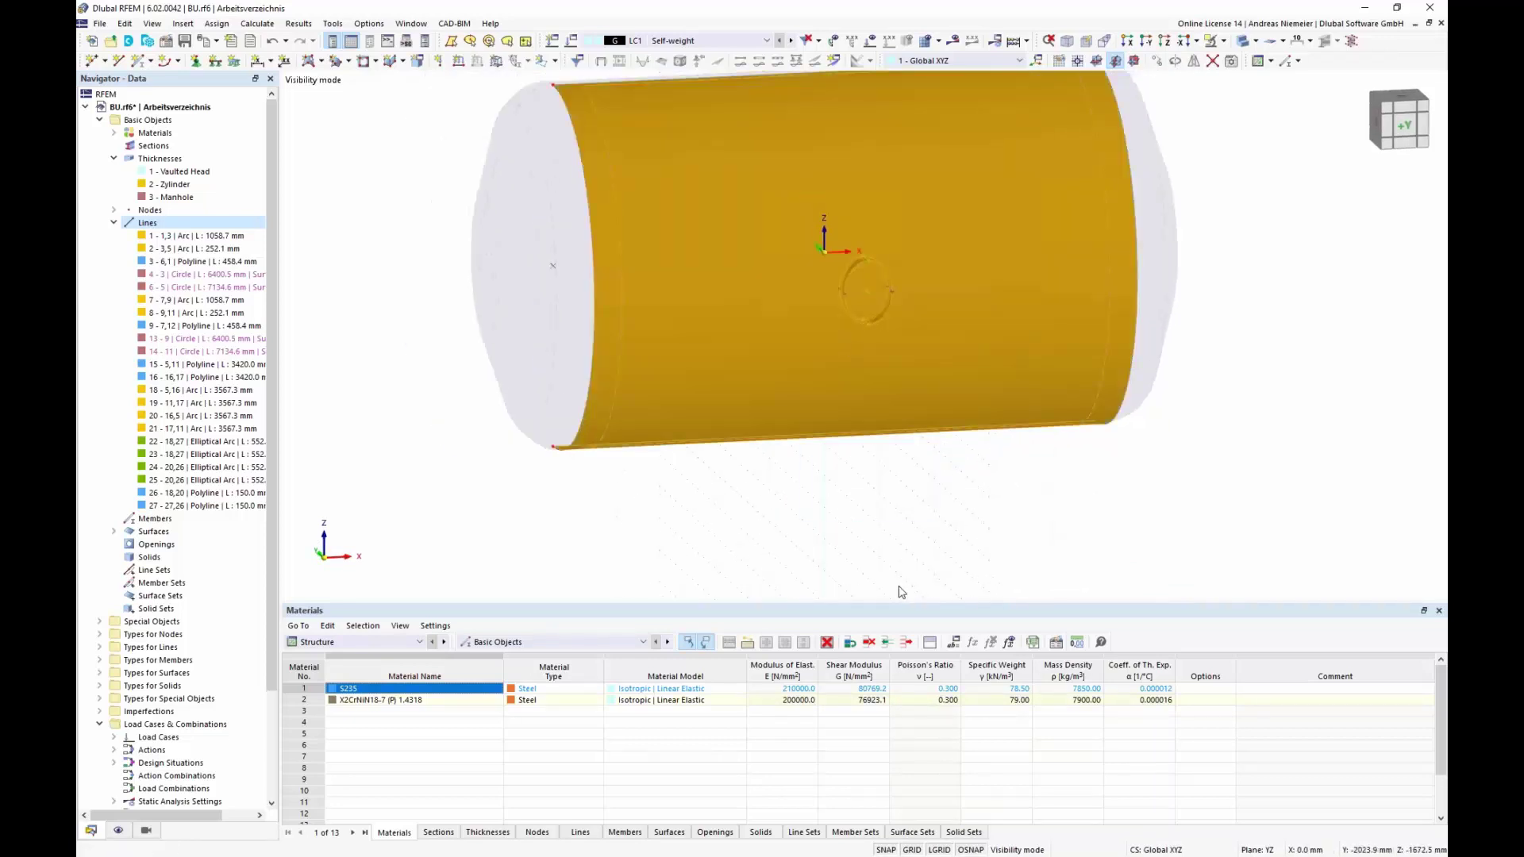
right_click(892, 197)
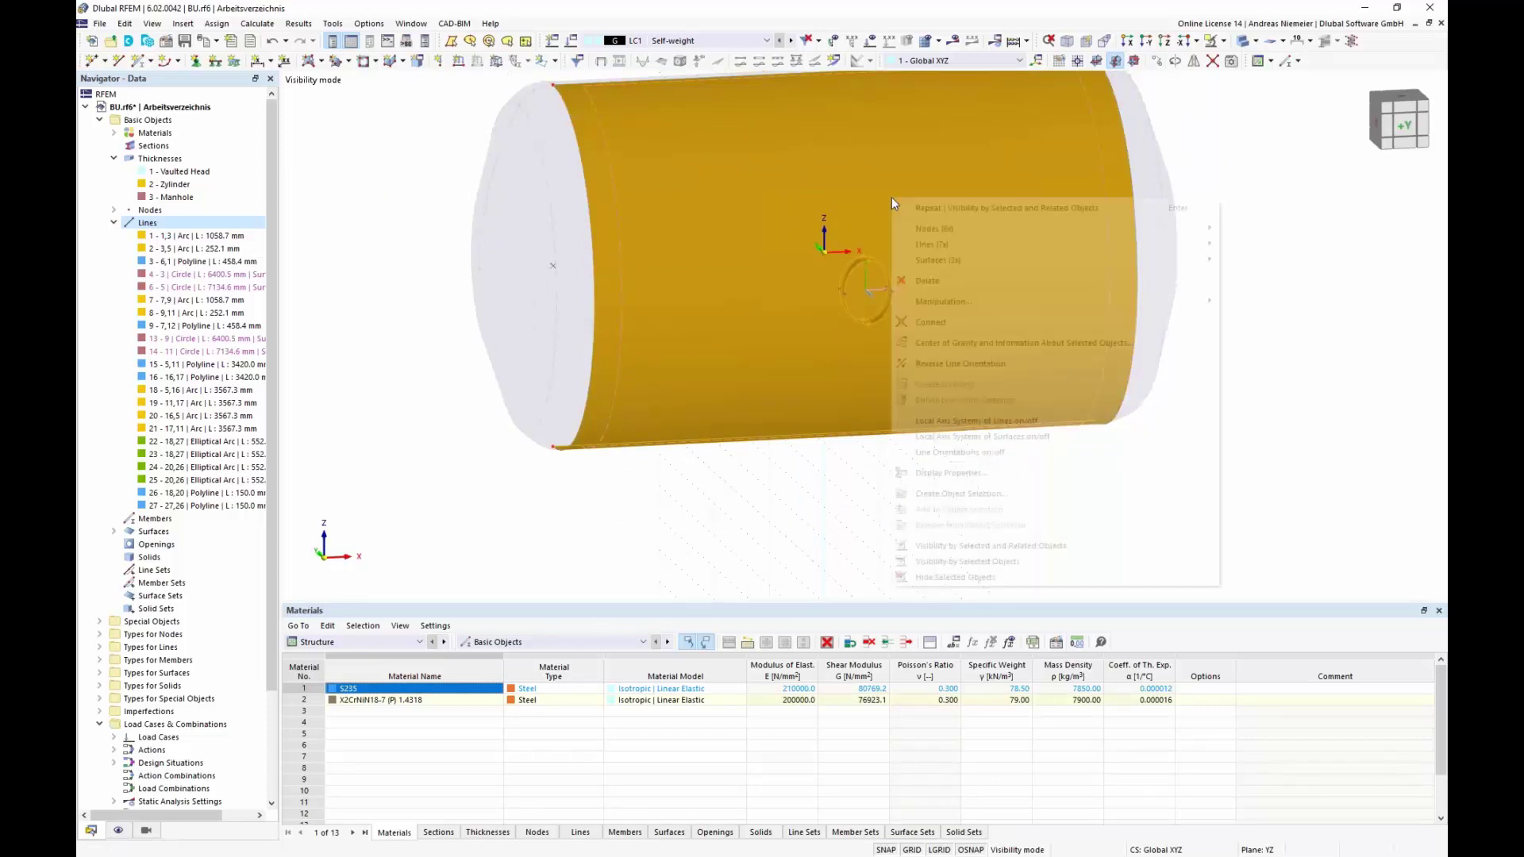
mouse_move(1063, 262)
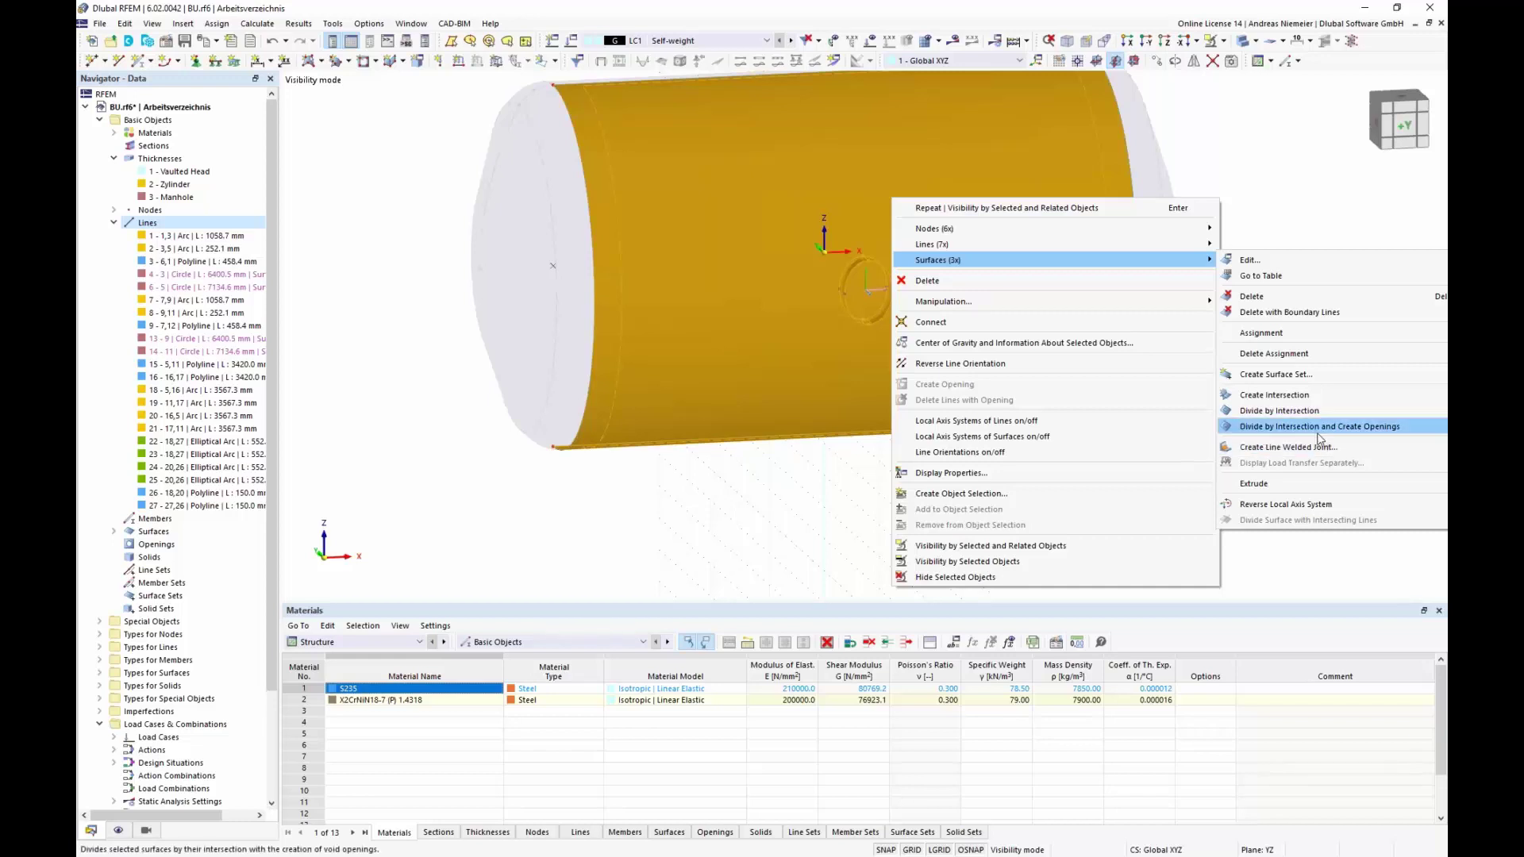
left_click(1378, 428)
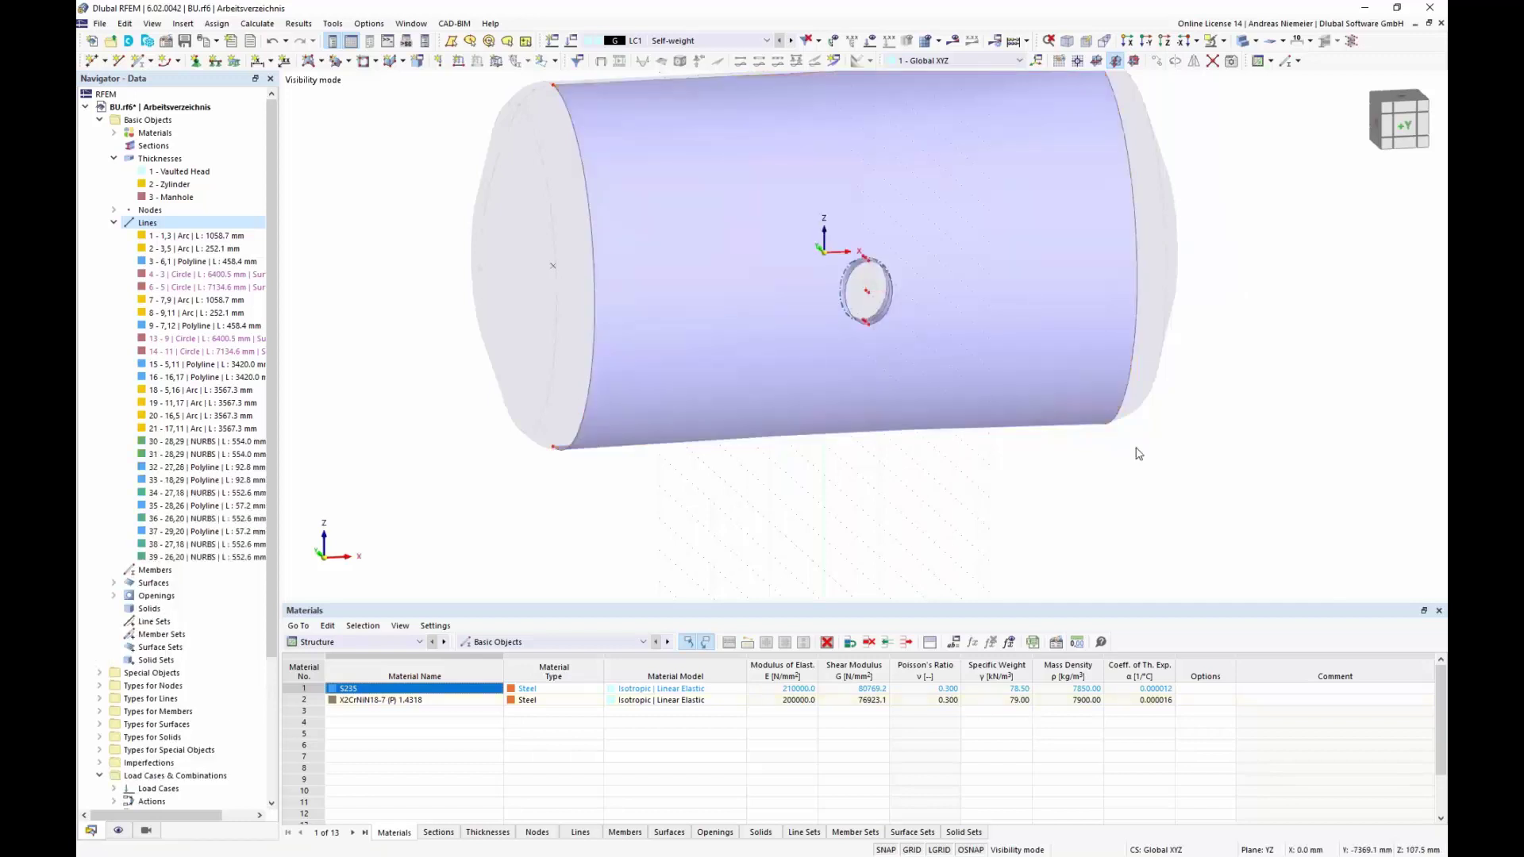
- Examine the divided manhole ring surfaces around the opening, selecting them one at a time
middle_click_drag(1283, 352, 905, 516, "ctrl")
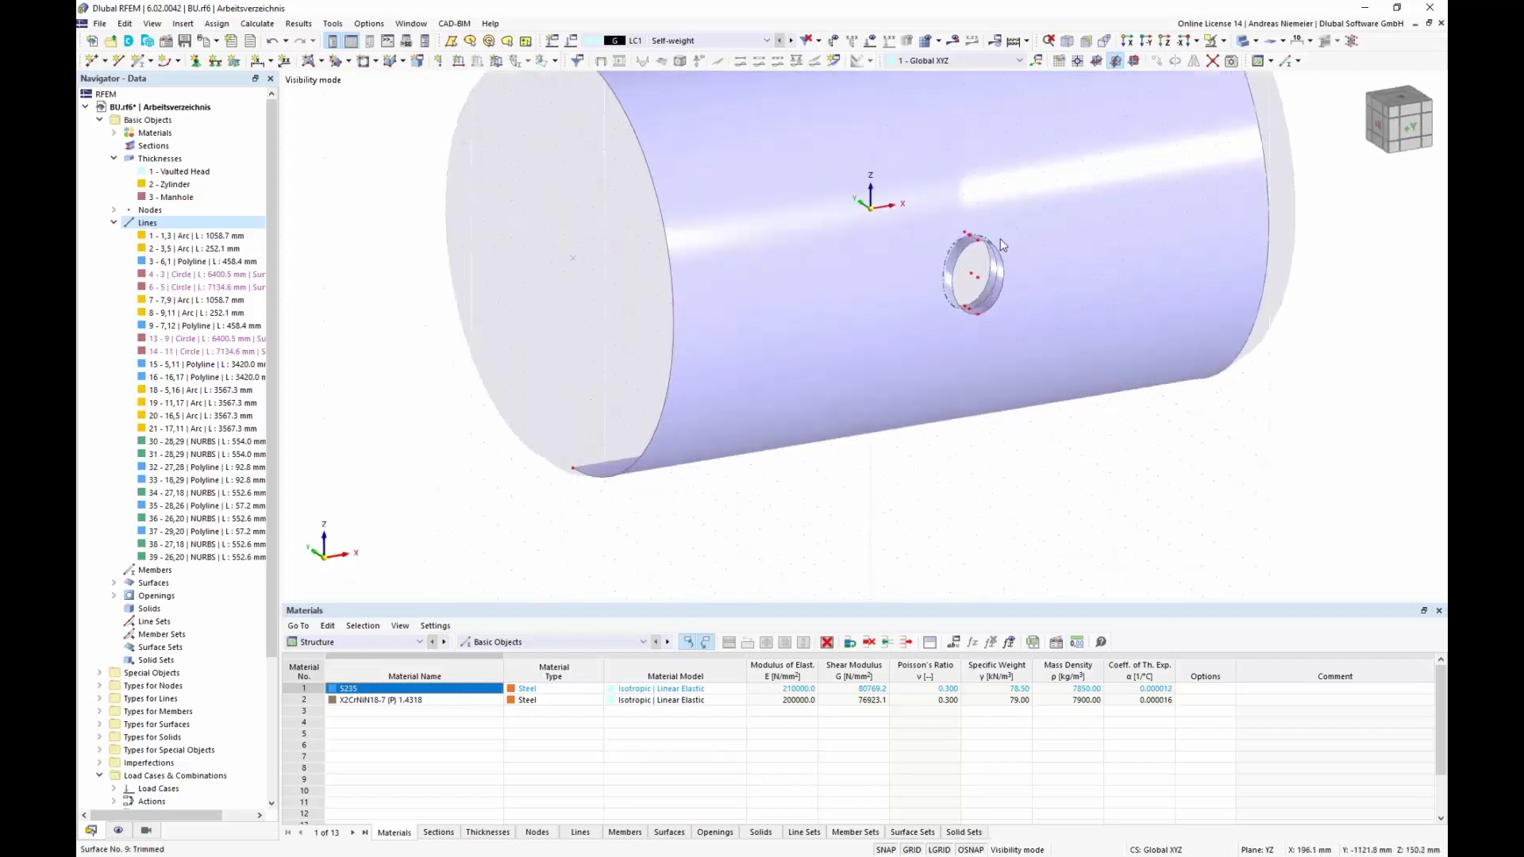
scroll(929, 229, "up", 6)
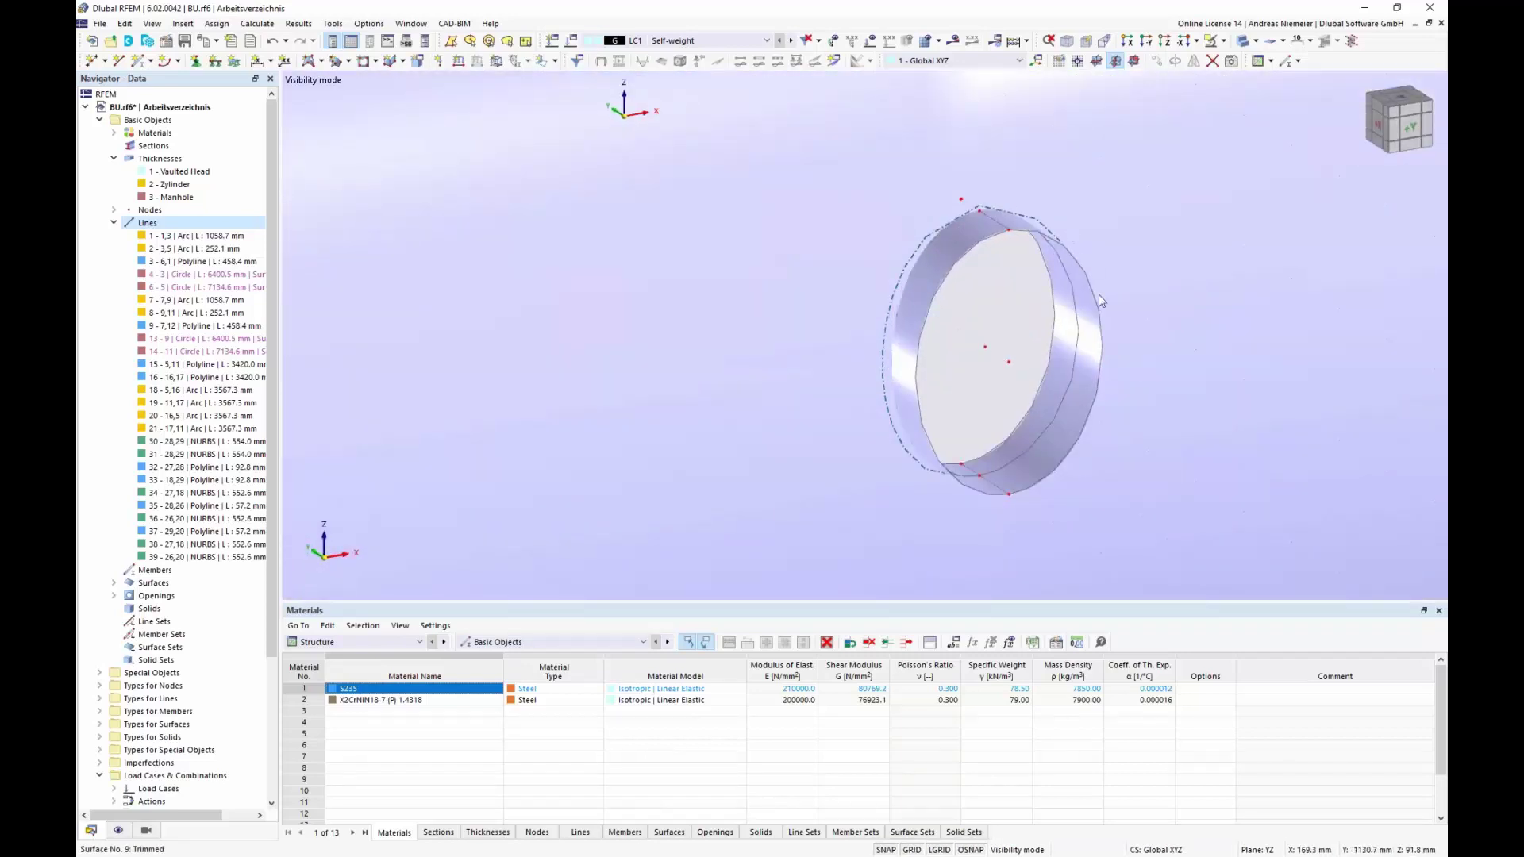
left_click(978, 228)
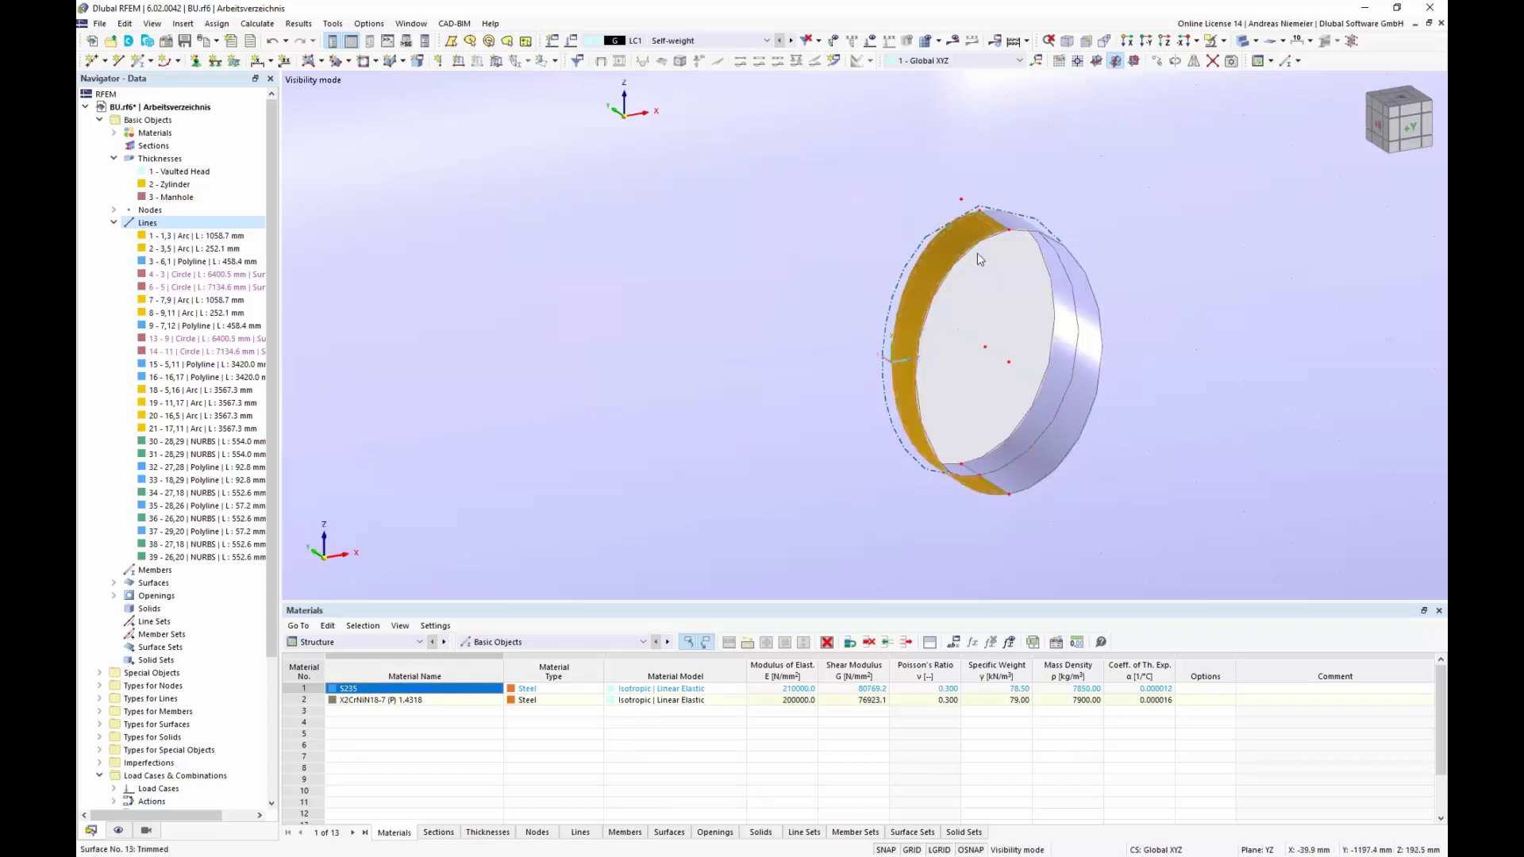
left_click(1051, 413)
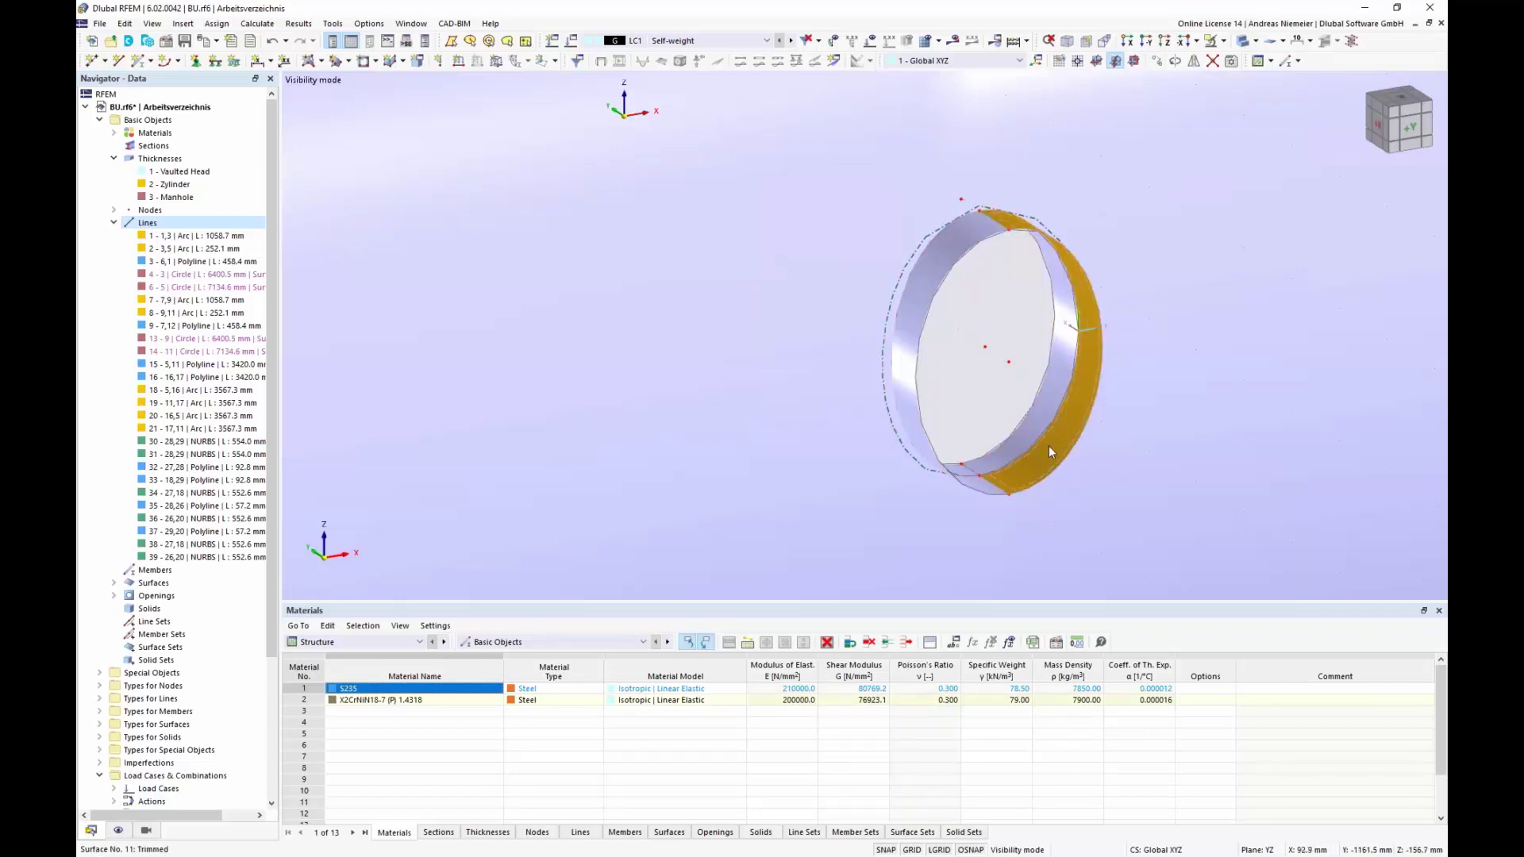
- Check the properties of the manhole ring surface, and cancel the visibility mode so the whole tank is shown
double_click(1050, 446)
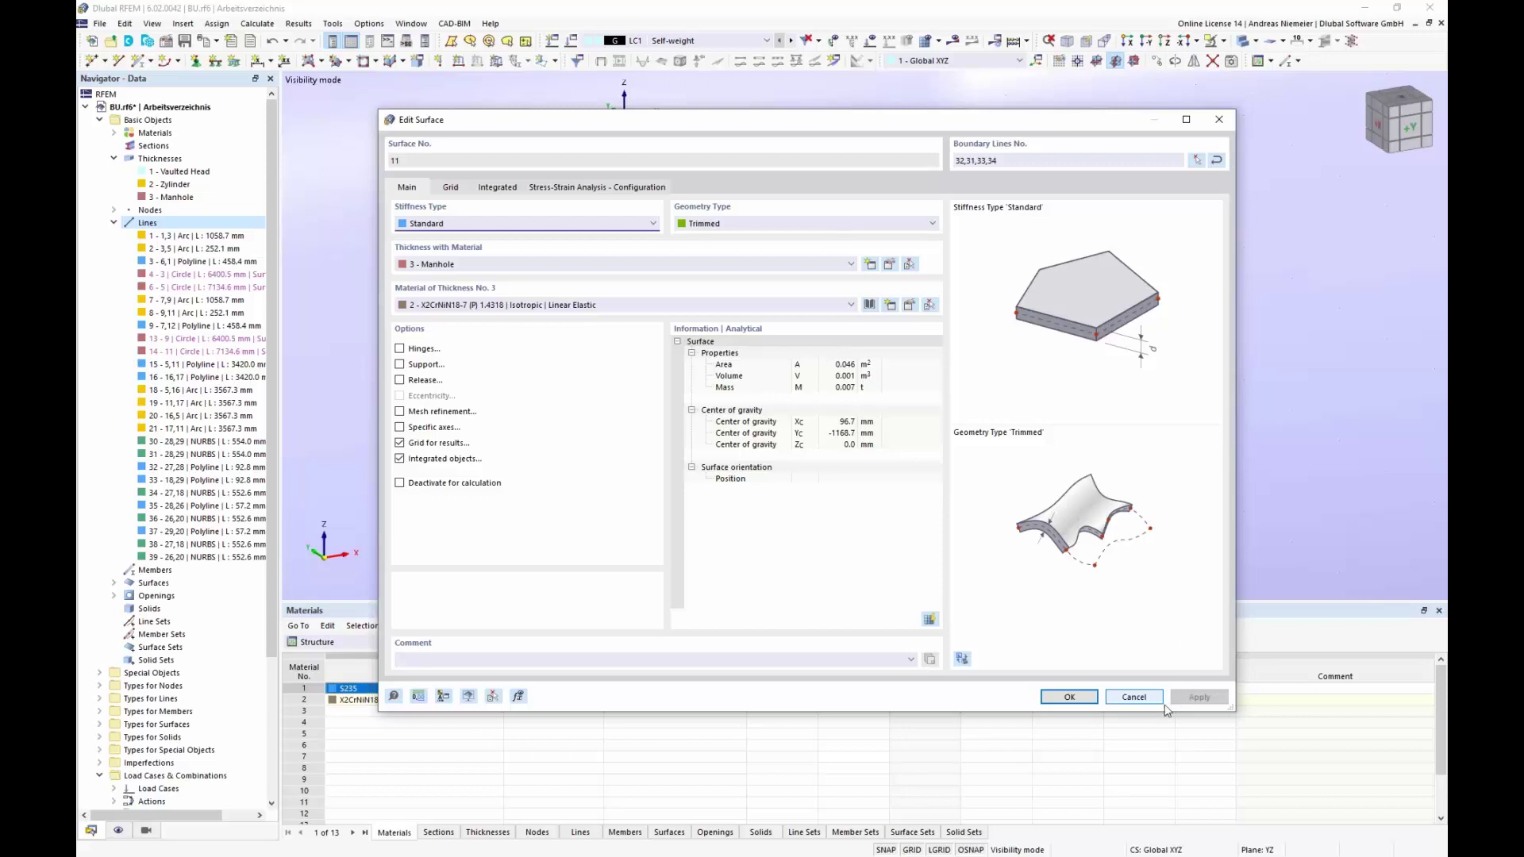
left_click(1134, 697)
scroll(991, 443, "down", 5)
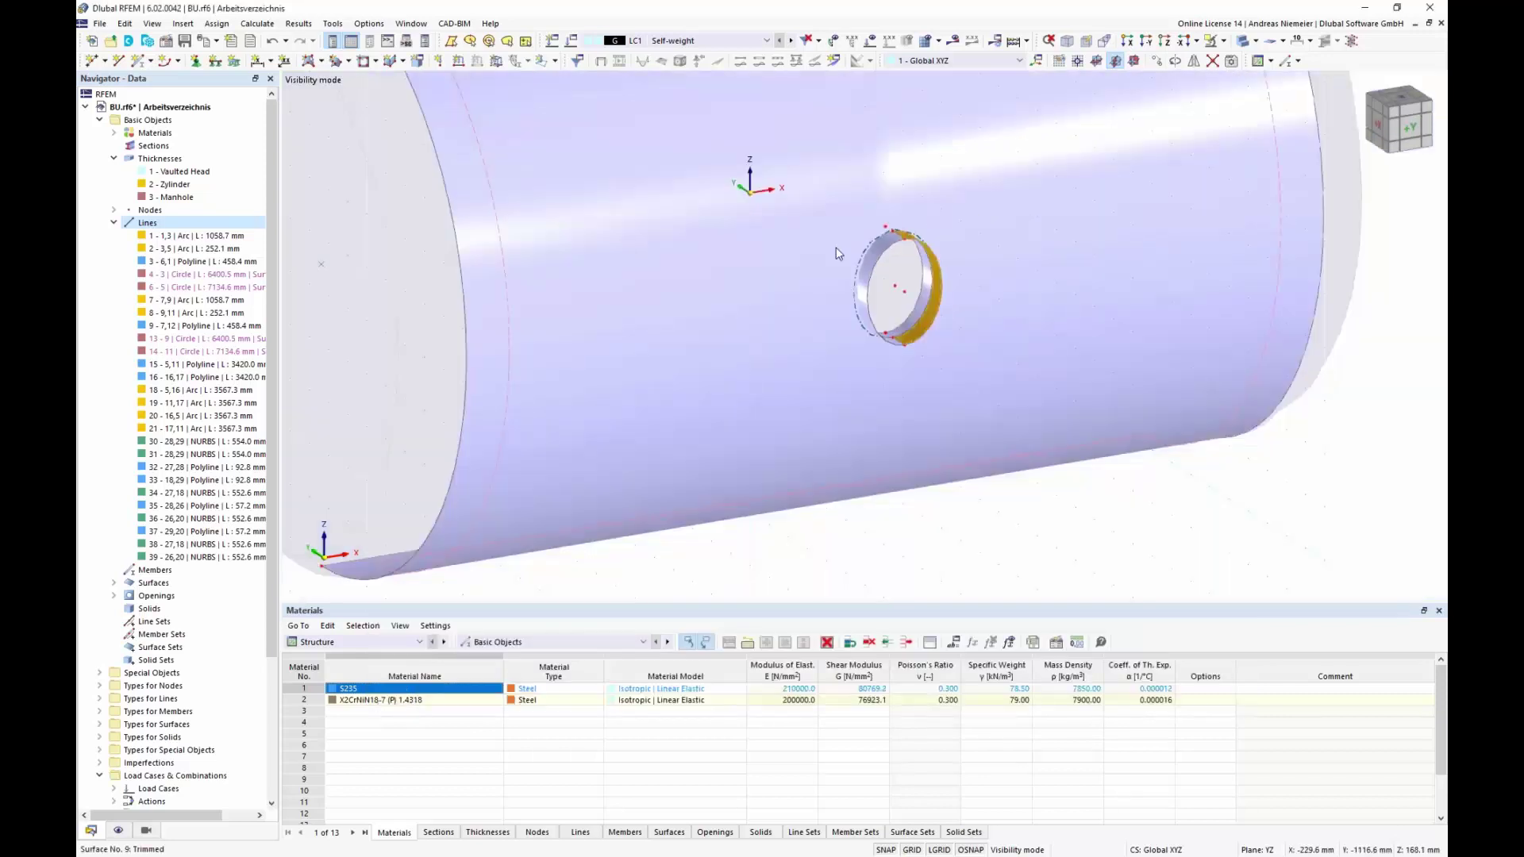
middle_click_drag(992, 443, 1045, 497, "ctrl")
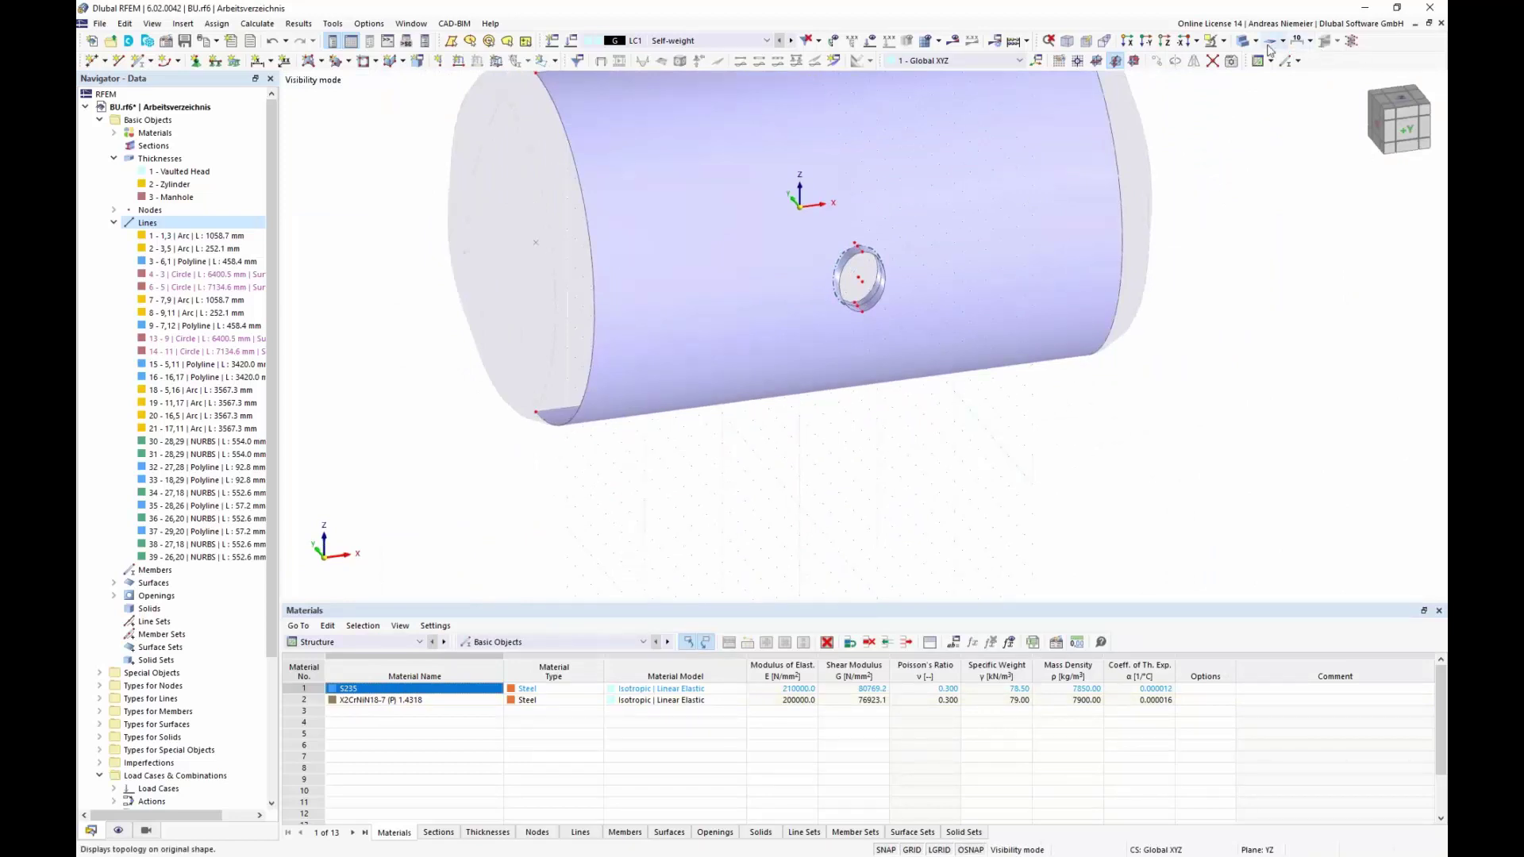
left_click(1223, 40)
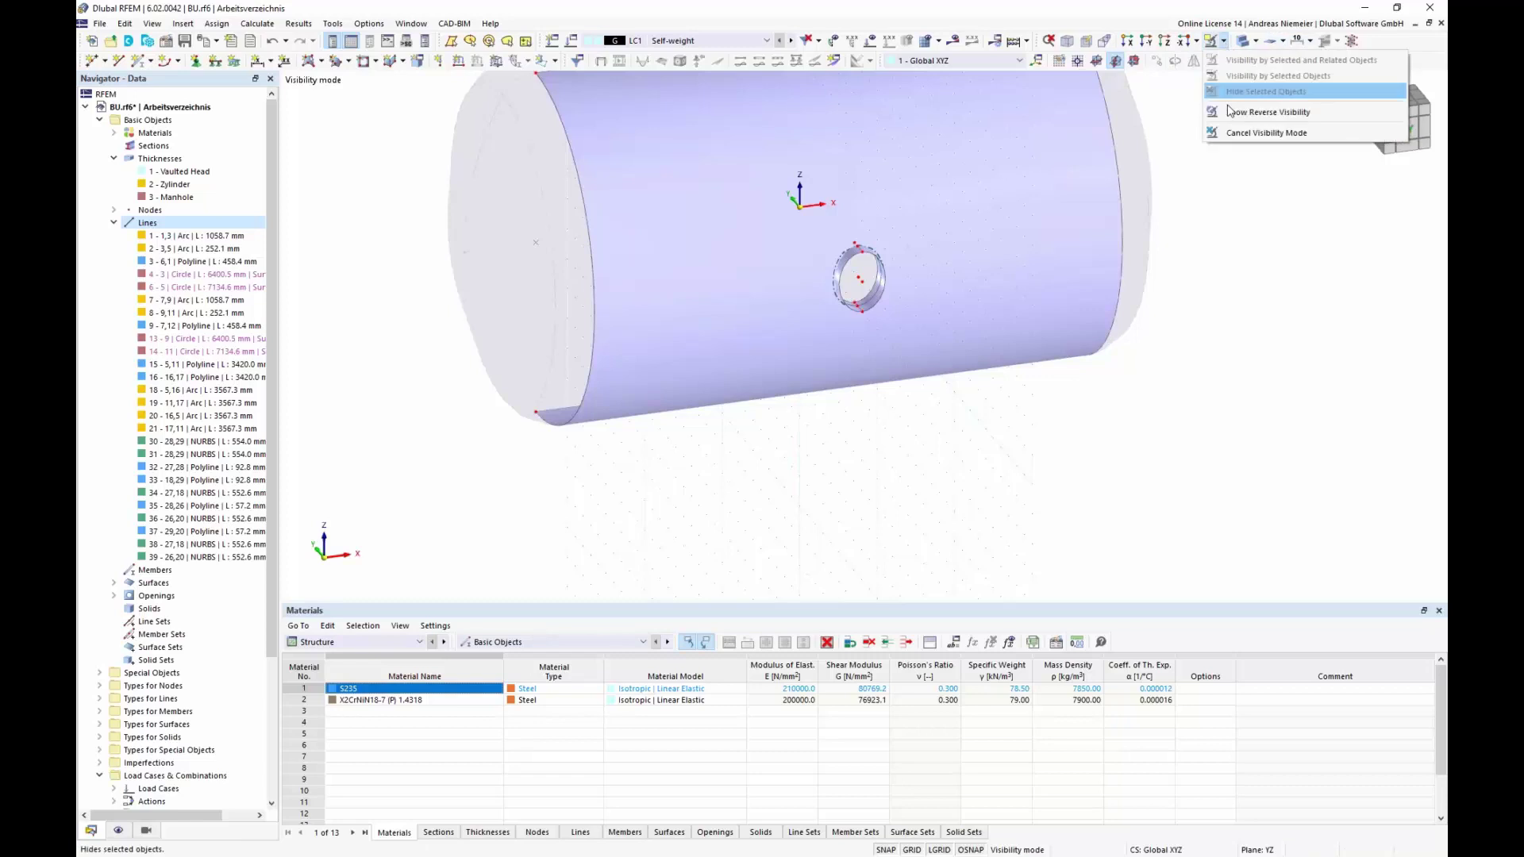
left_click(1254, 133)
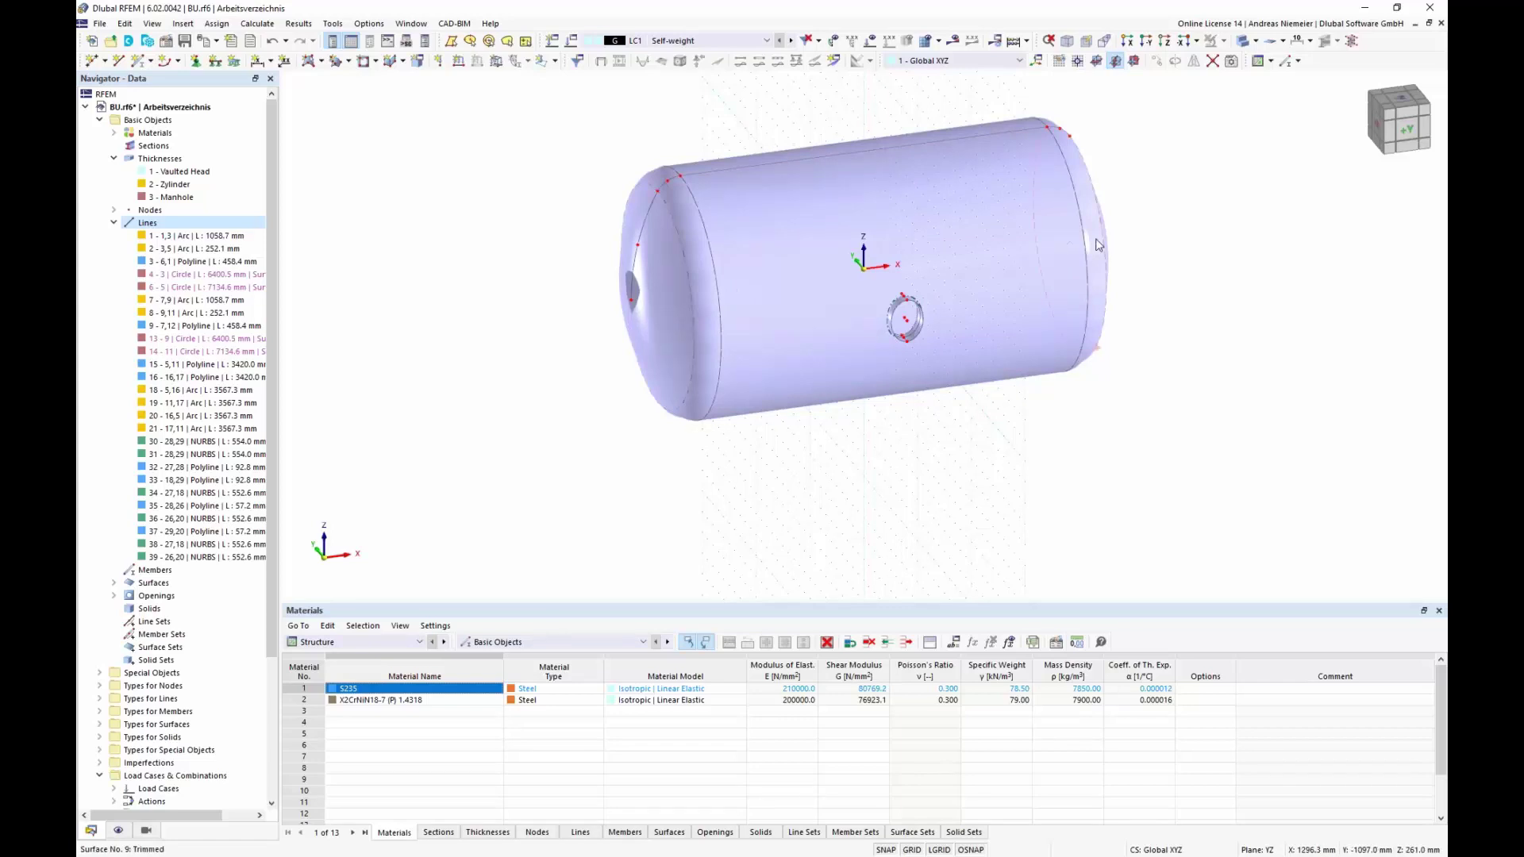
- In the +X view, draw a 2400 x 1000 mm rectangular surface without thickness across the tank's lower part, down to Z -1400 mm
left_click(1376, 133)
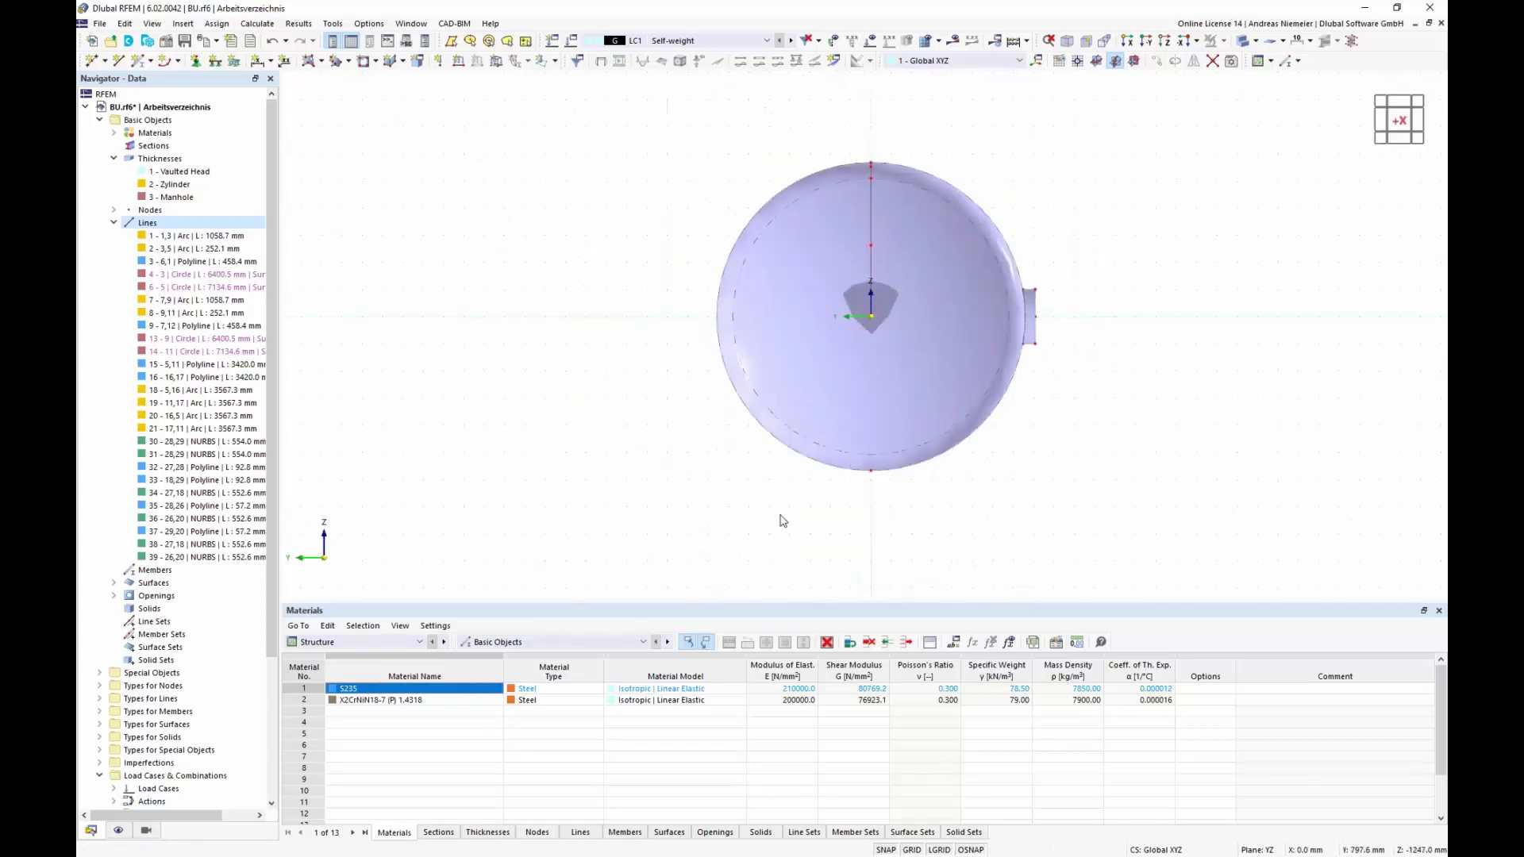
left_click(323, 64)
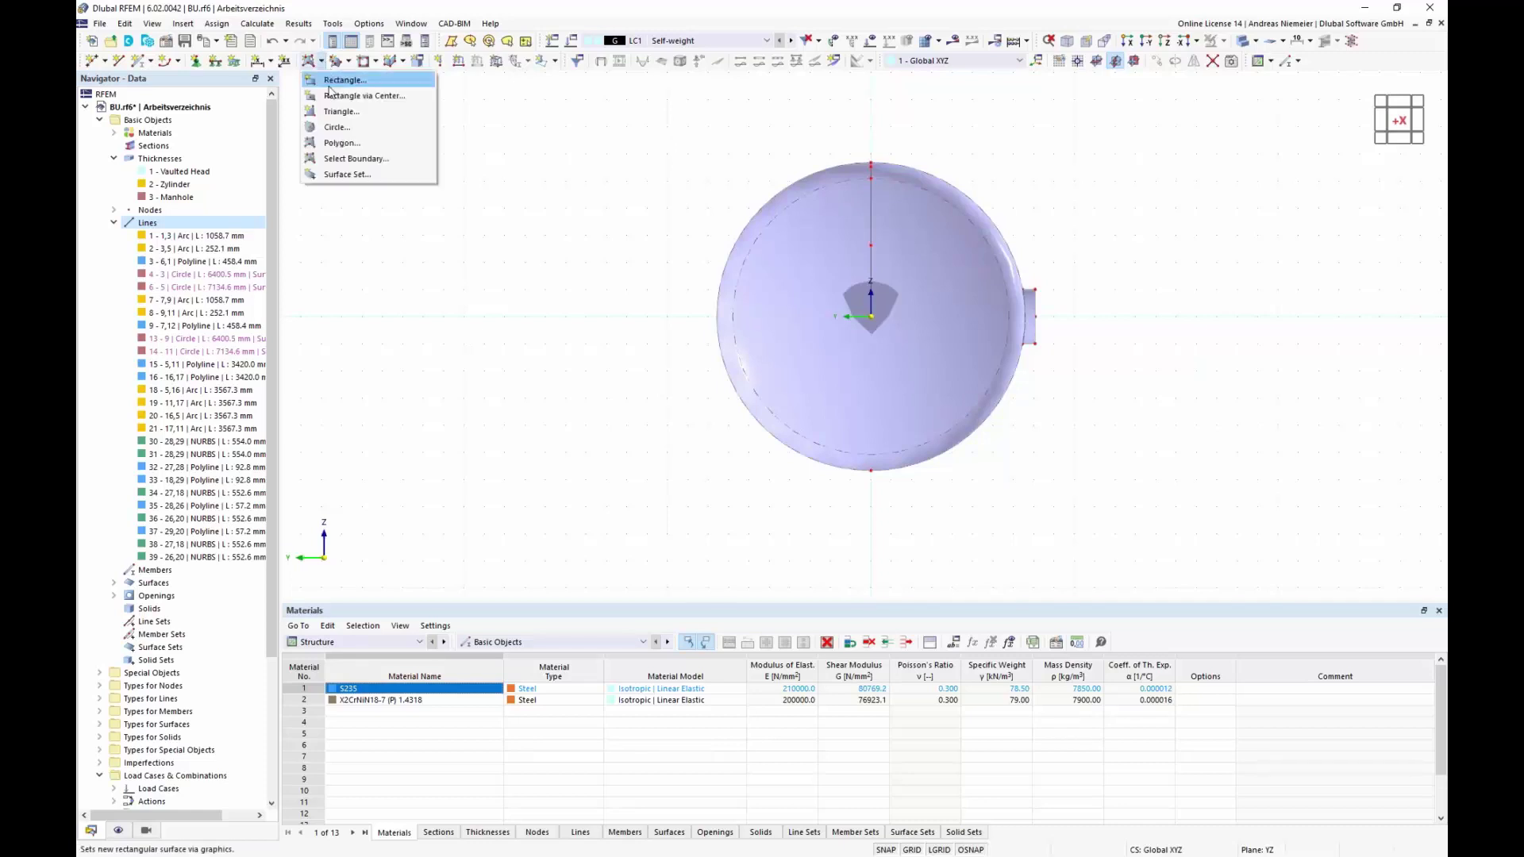
left_click(341, 85)
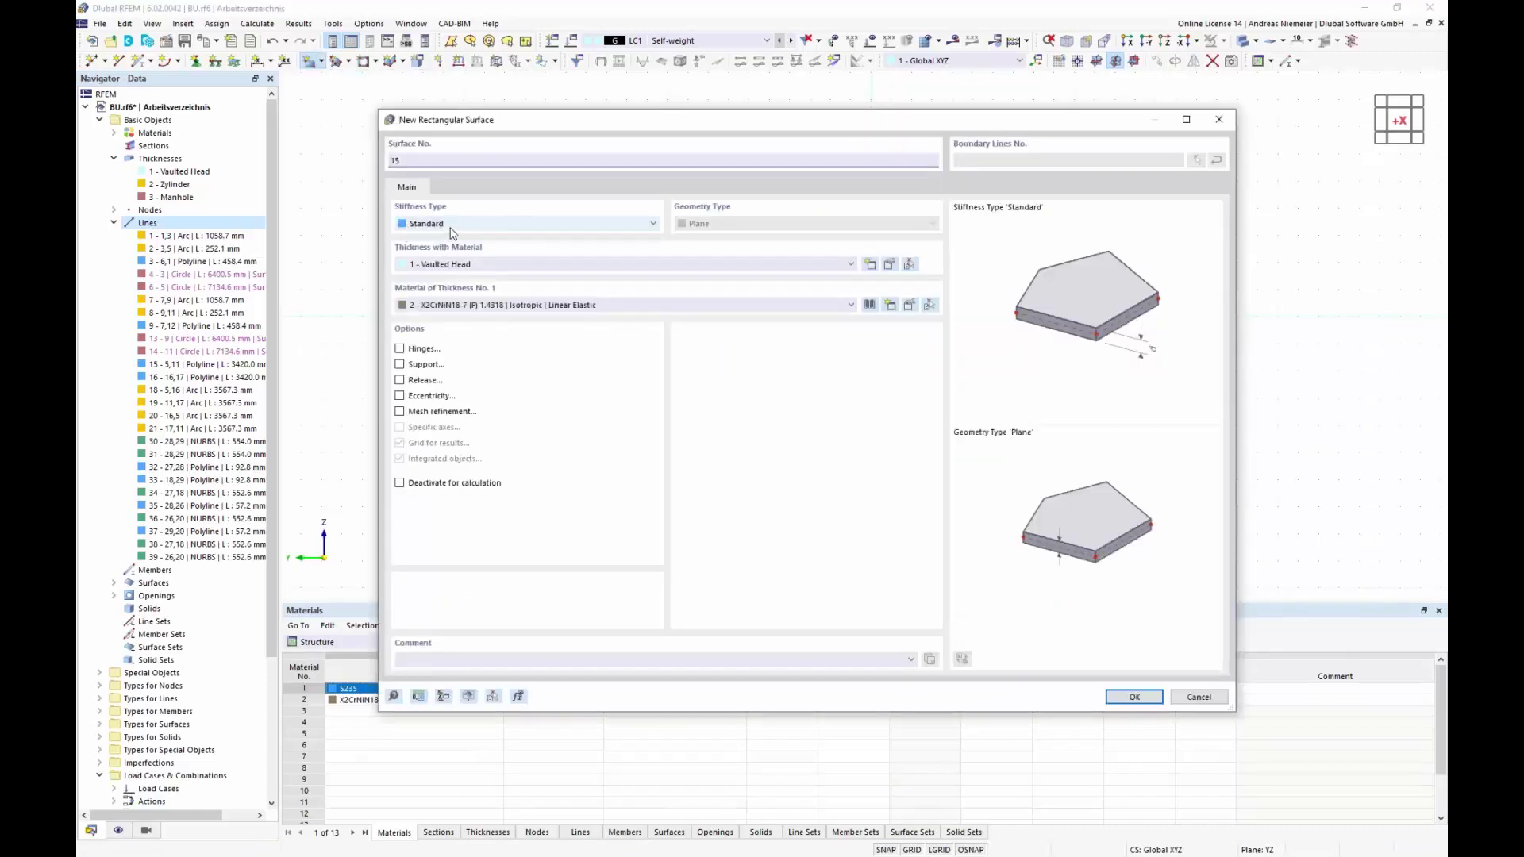
left_click(451, 224)
left_click(450, 248)
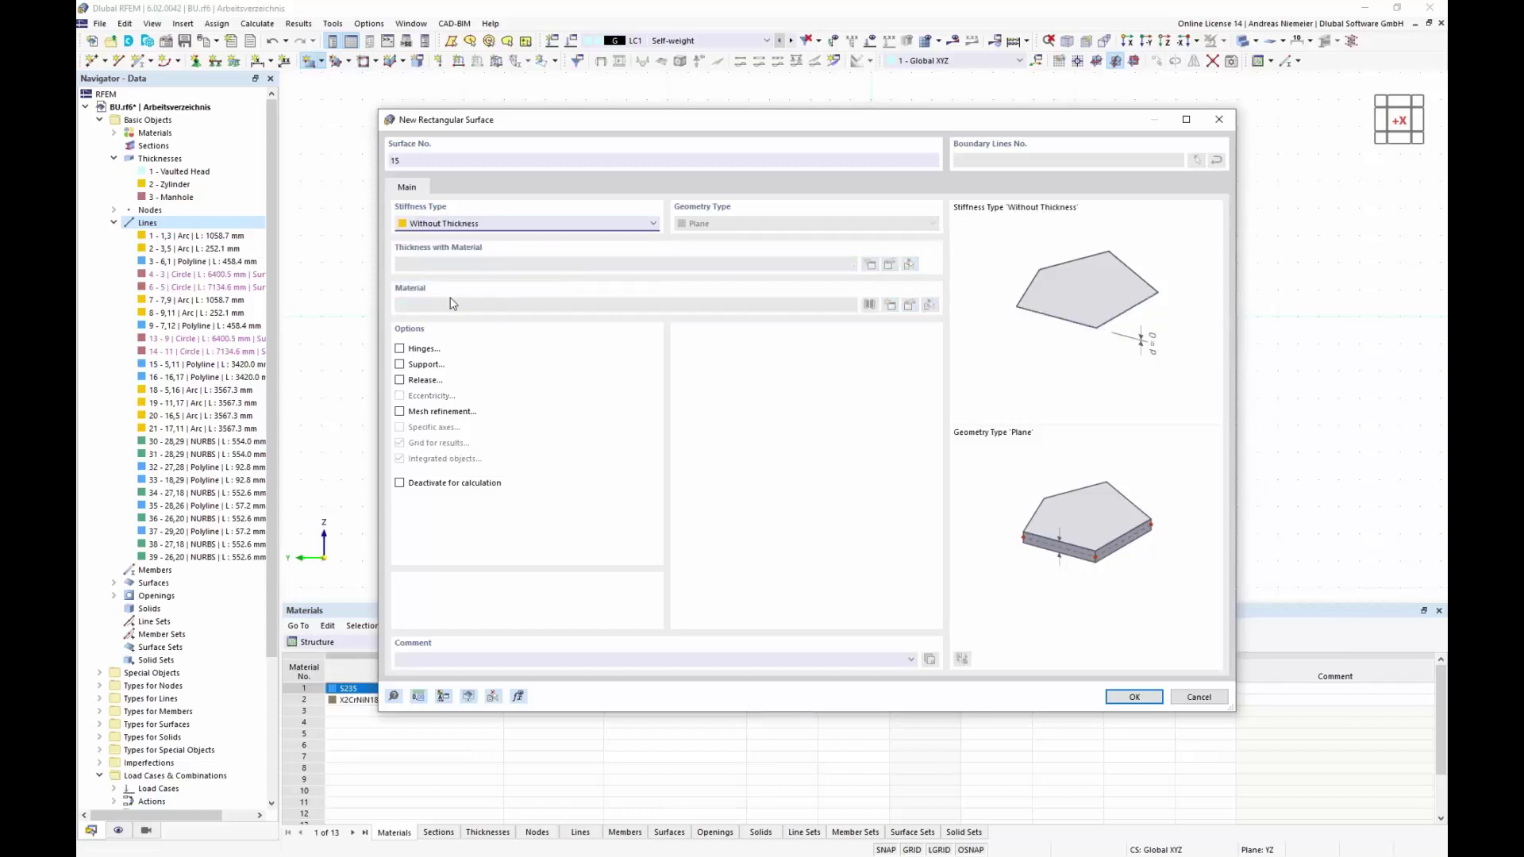
left_click(1135, 698)
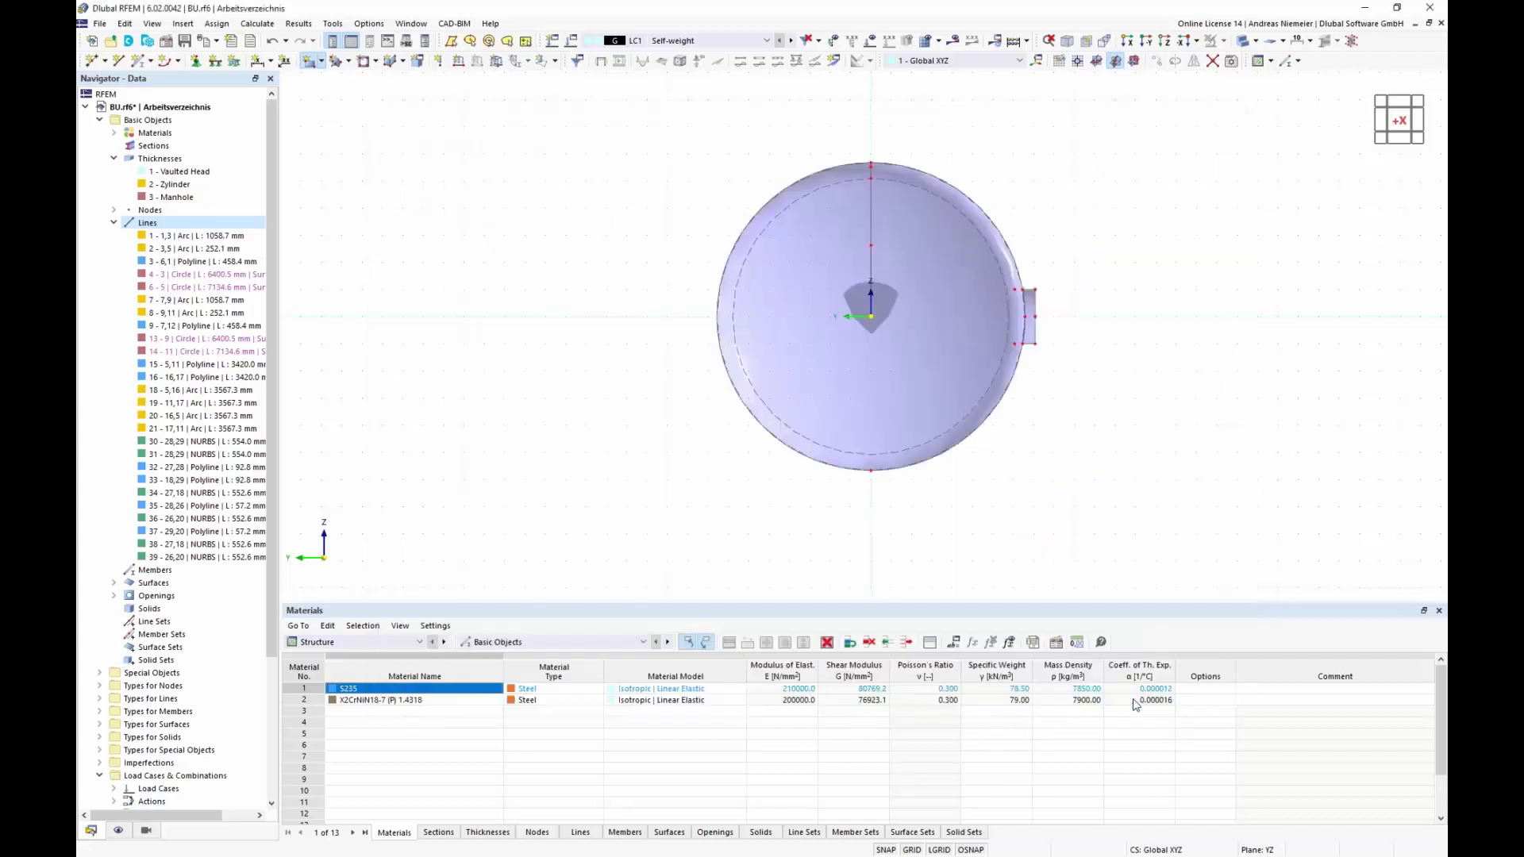
left_click(708, 371)
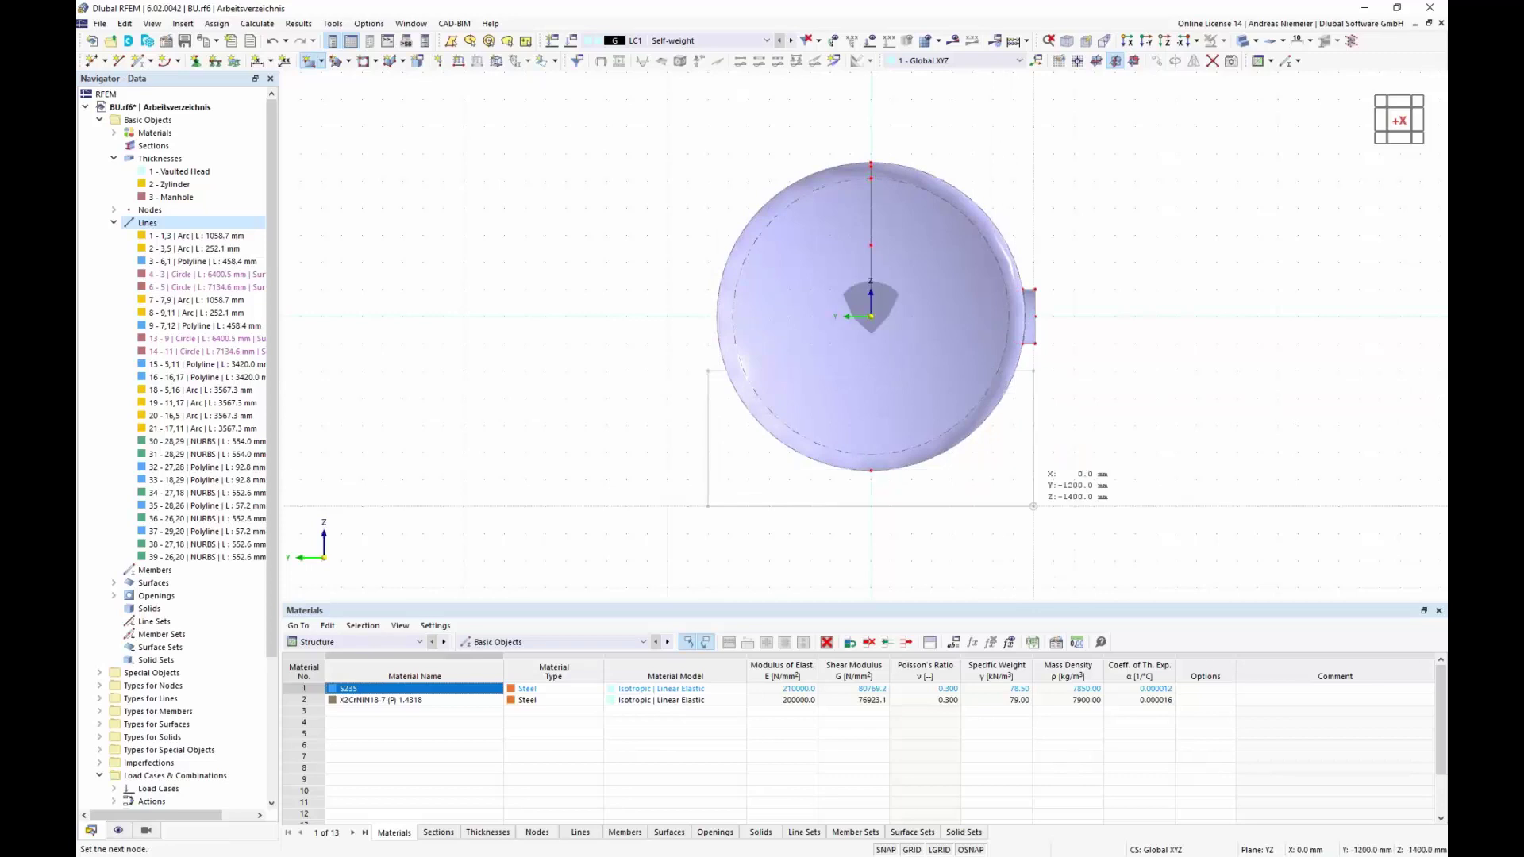
left_click(1034, 506)
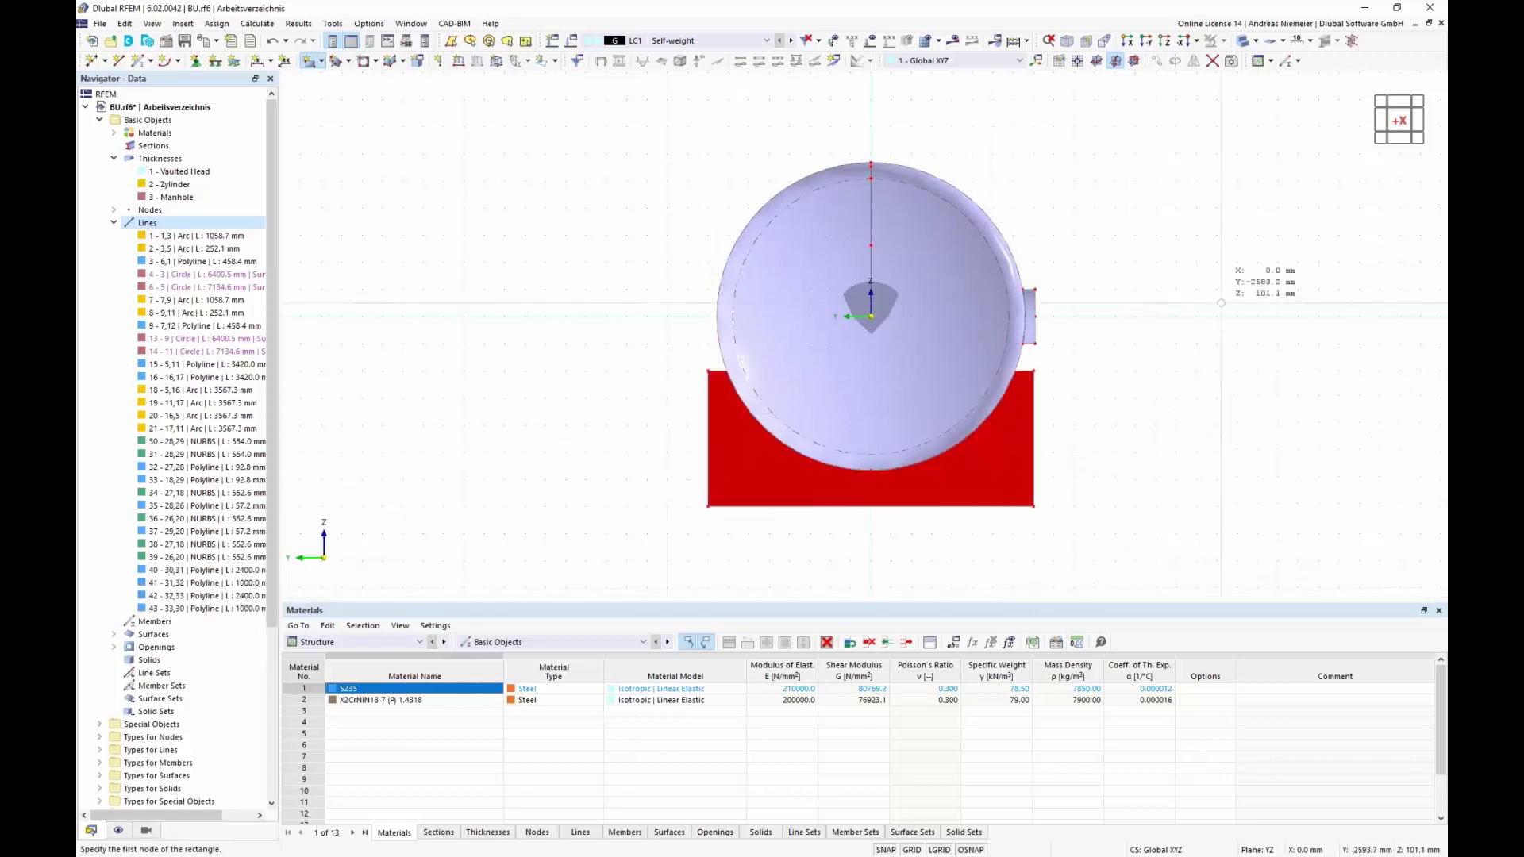
- Move the rectangular surface 1500 mm along X and 0 mm along Y, without creating a copy
left_click(1069, 41)
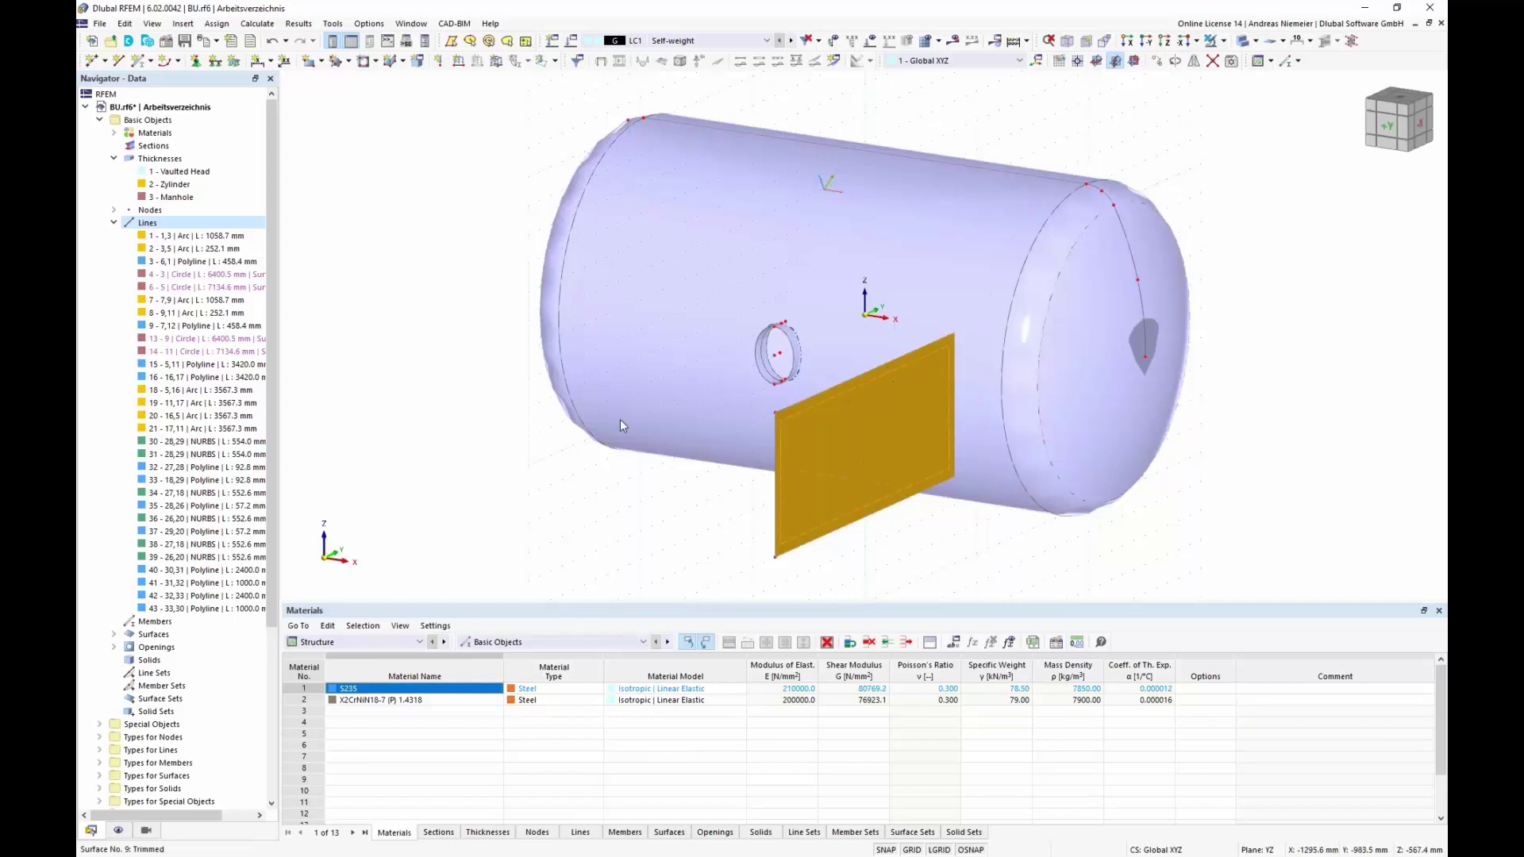
left_click(1163, 66)
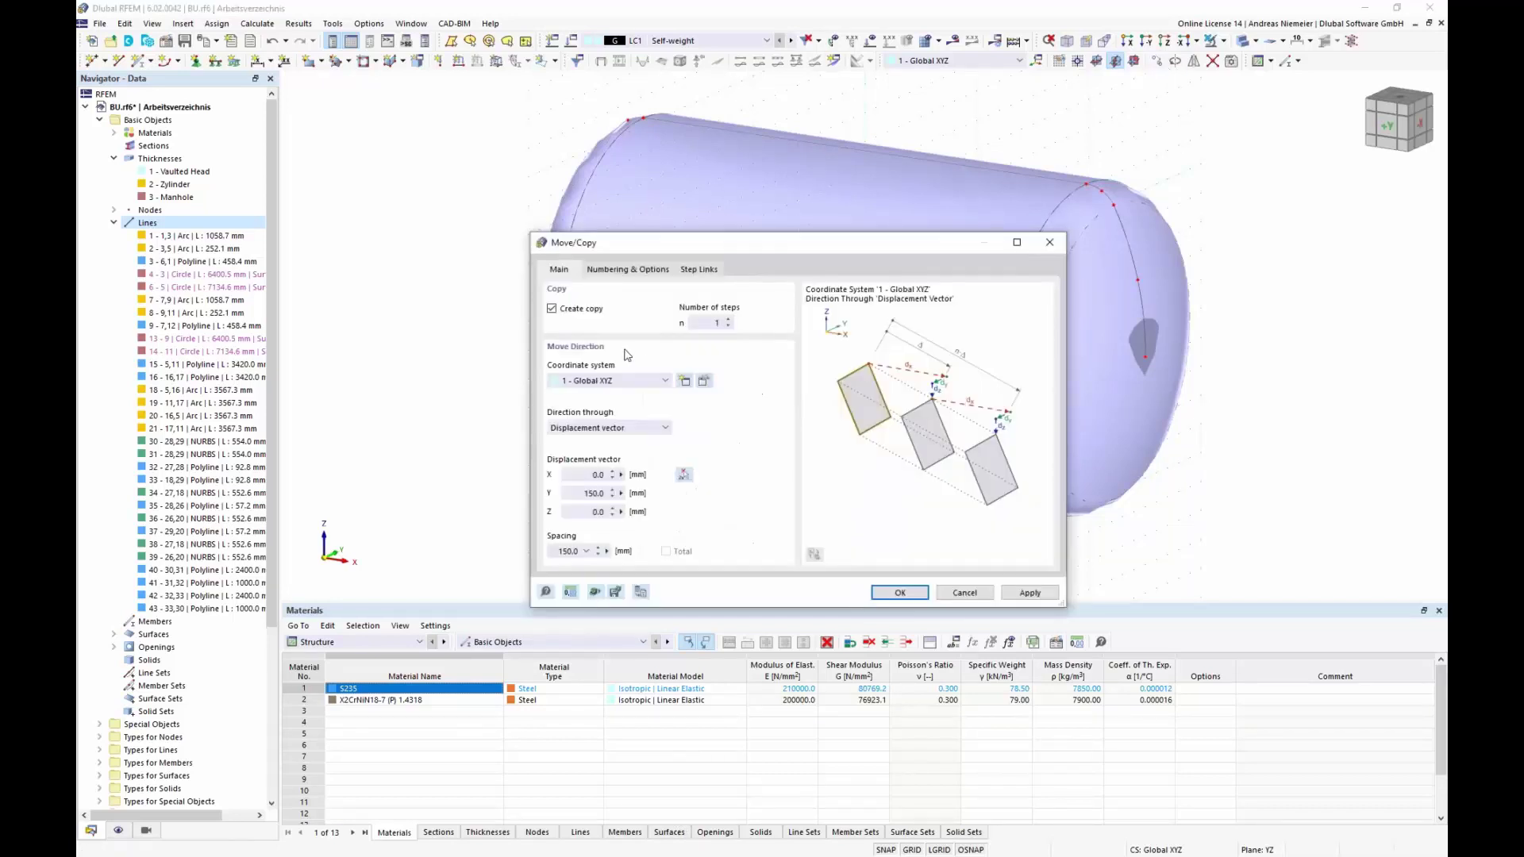
left_click(553, 309)
left_click(586, 475)
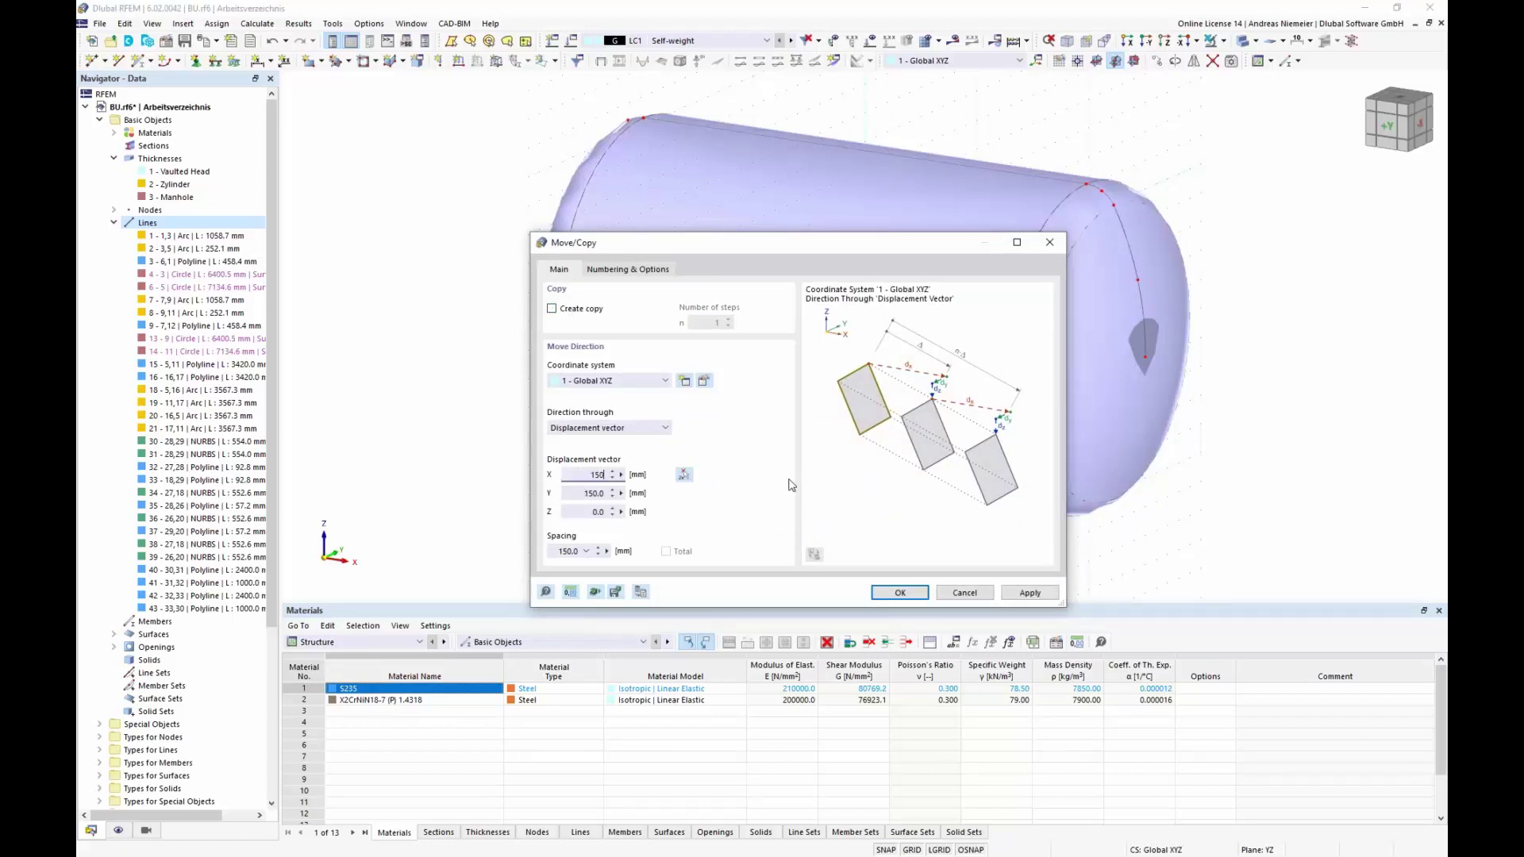
type("1500")
key("Tab")
type("0")
left_click(906, 599)
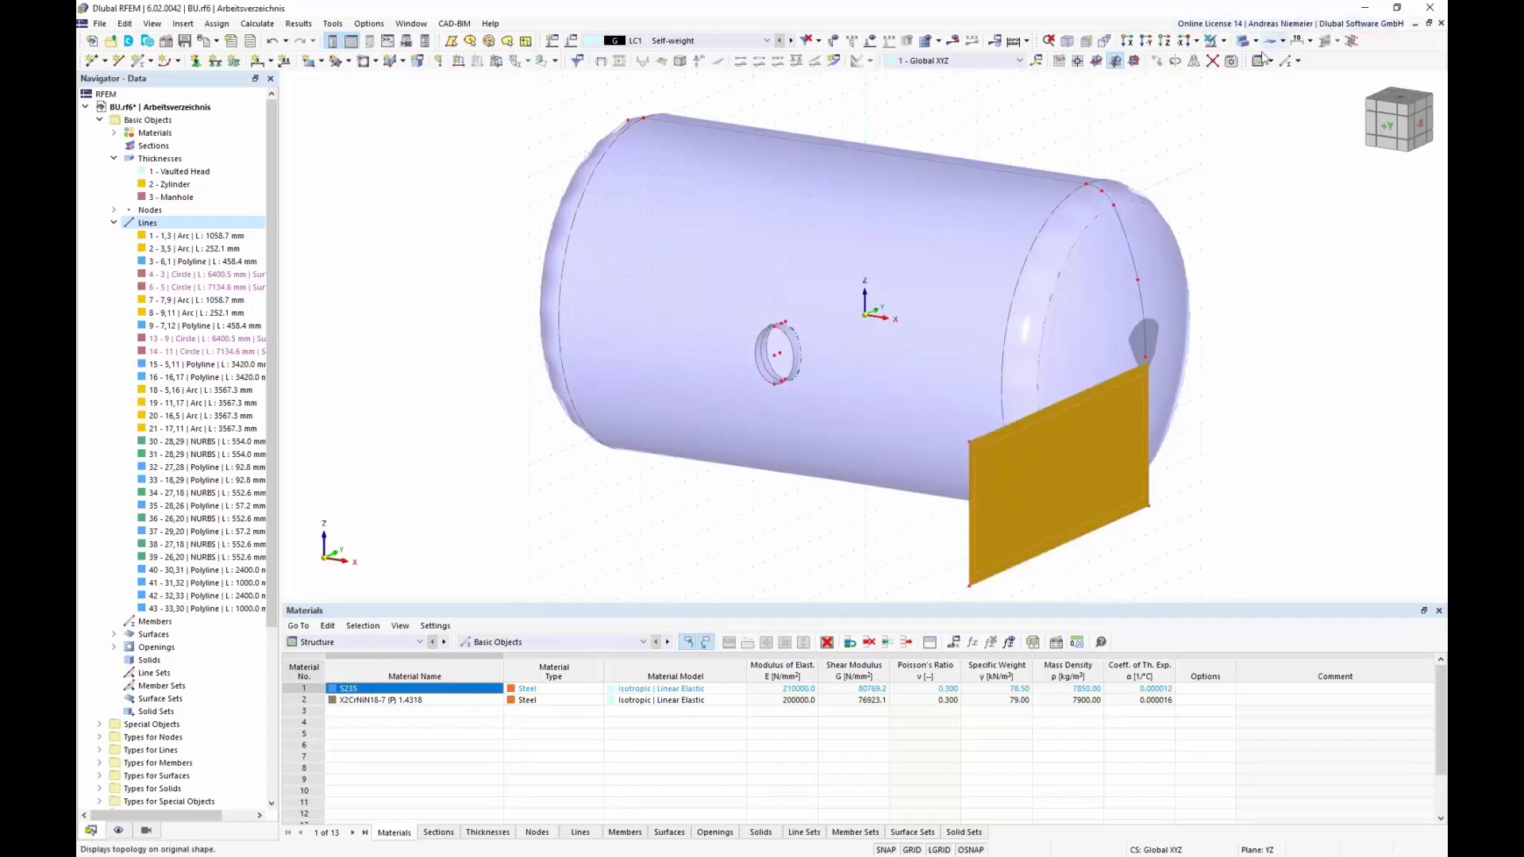
- Copy the rectangular surface 3000 mm in the negative X direction, near the cylinder's other end
left_click(1156, 61)
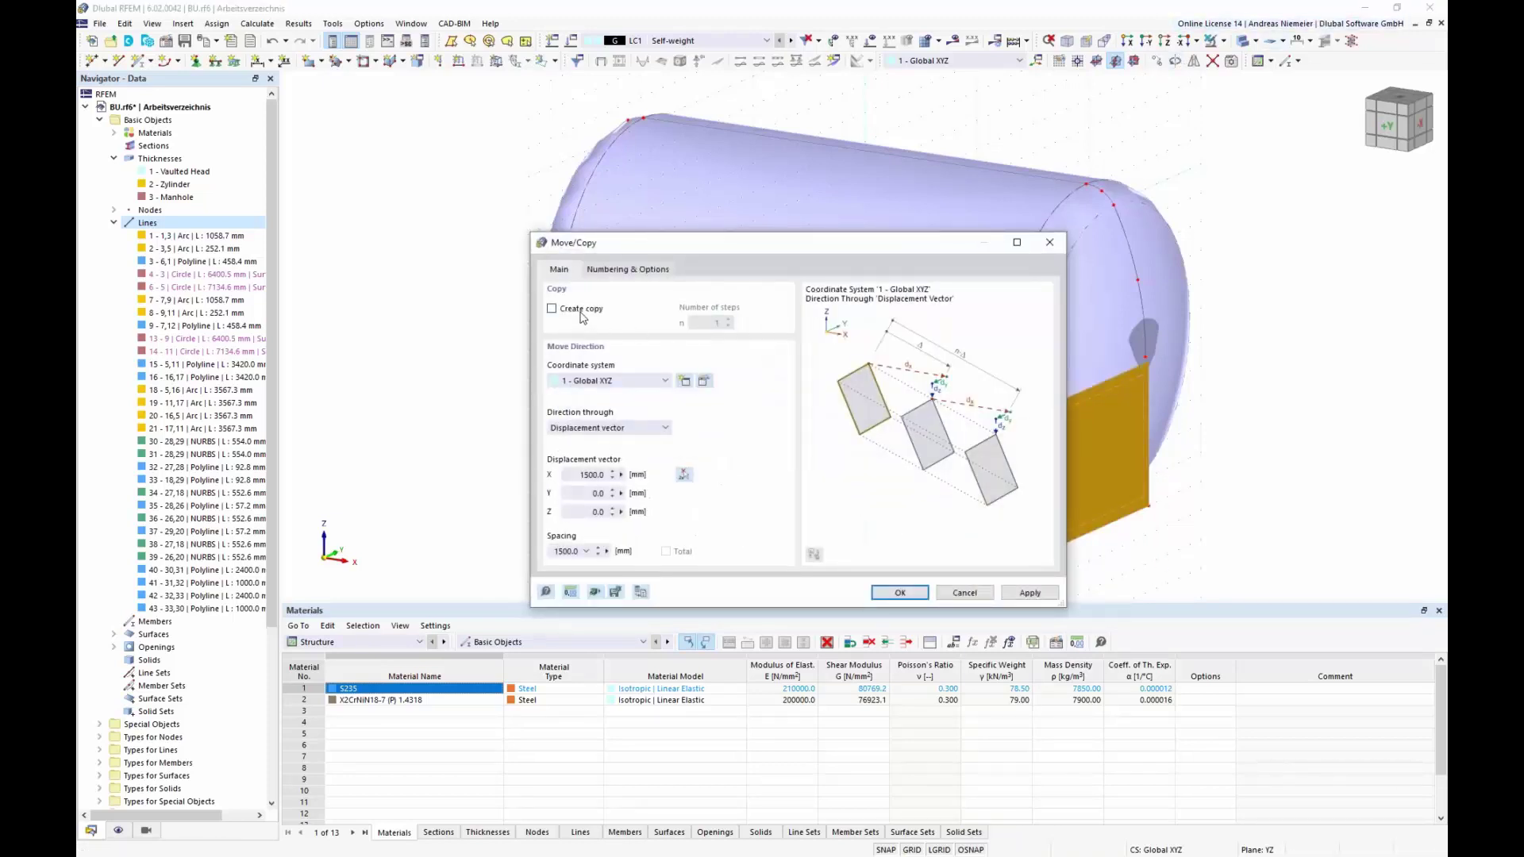
left_click(553, 309)
left_click(905, 595)
- Select both rectangular surfaces together with the cylinder surfaces and divide them by intersection
middle_click_drag(622, 566, 745, 469, "ctrl")
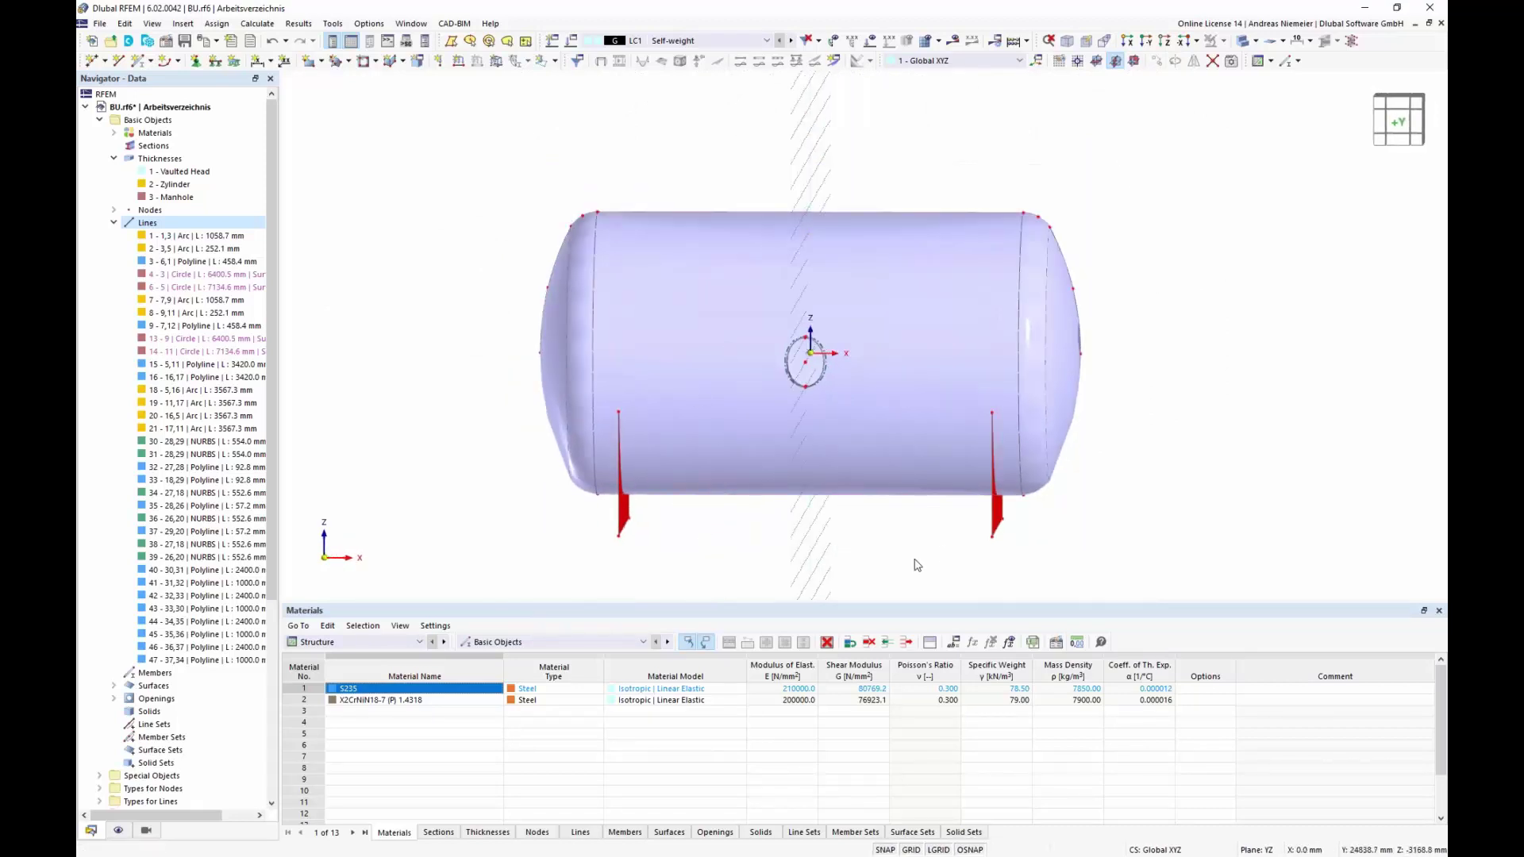
middle_click_drag(912, 565, 895, 479)
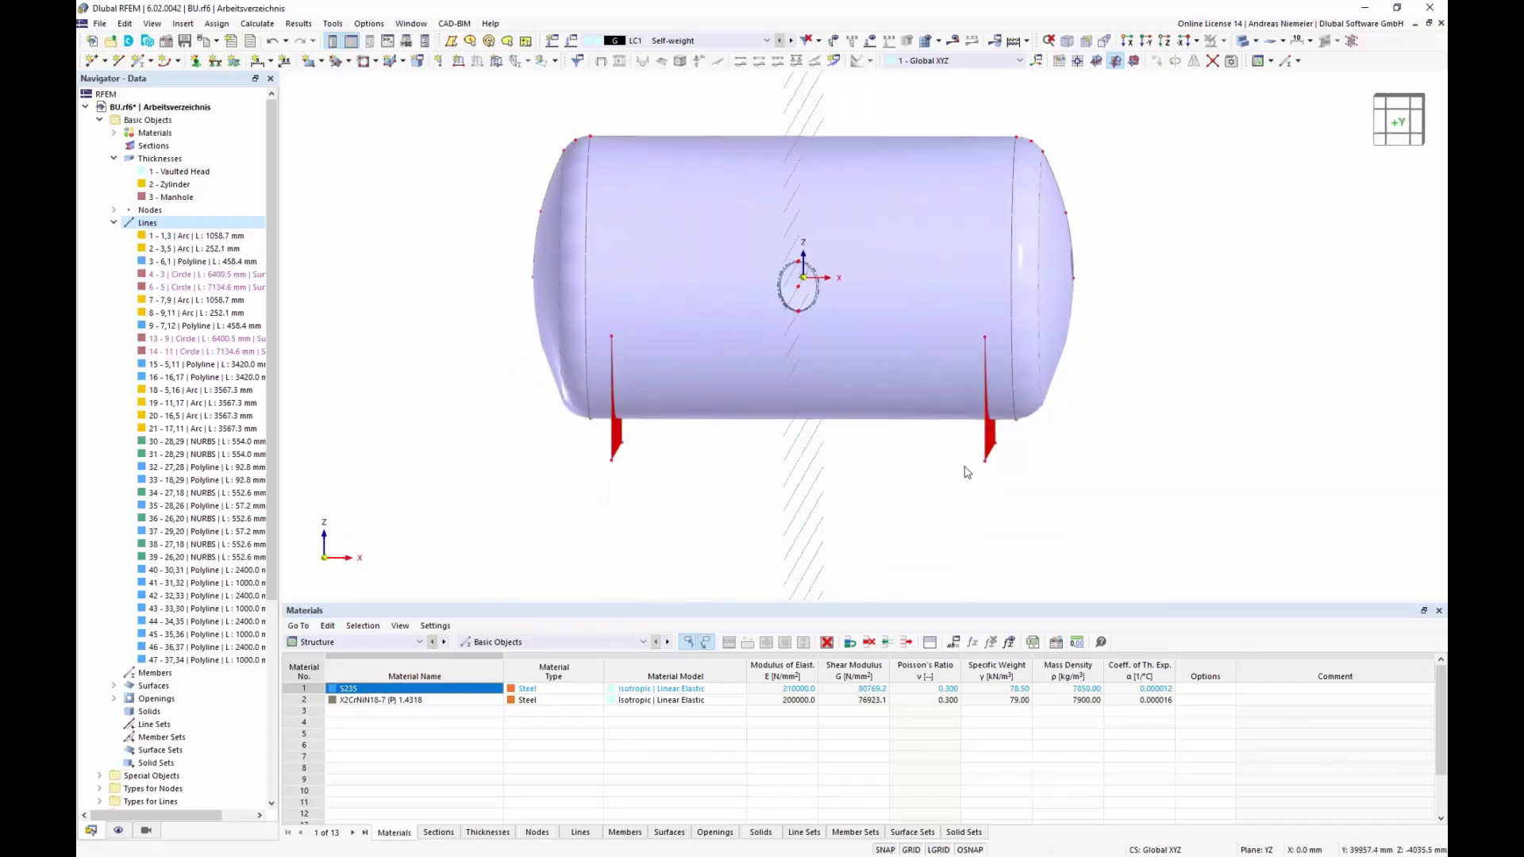
left_click_drag(1006, 489, 598, 369)
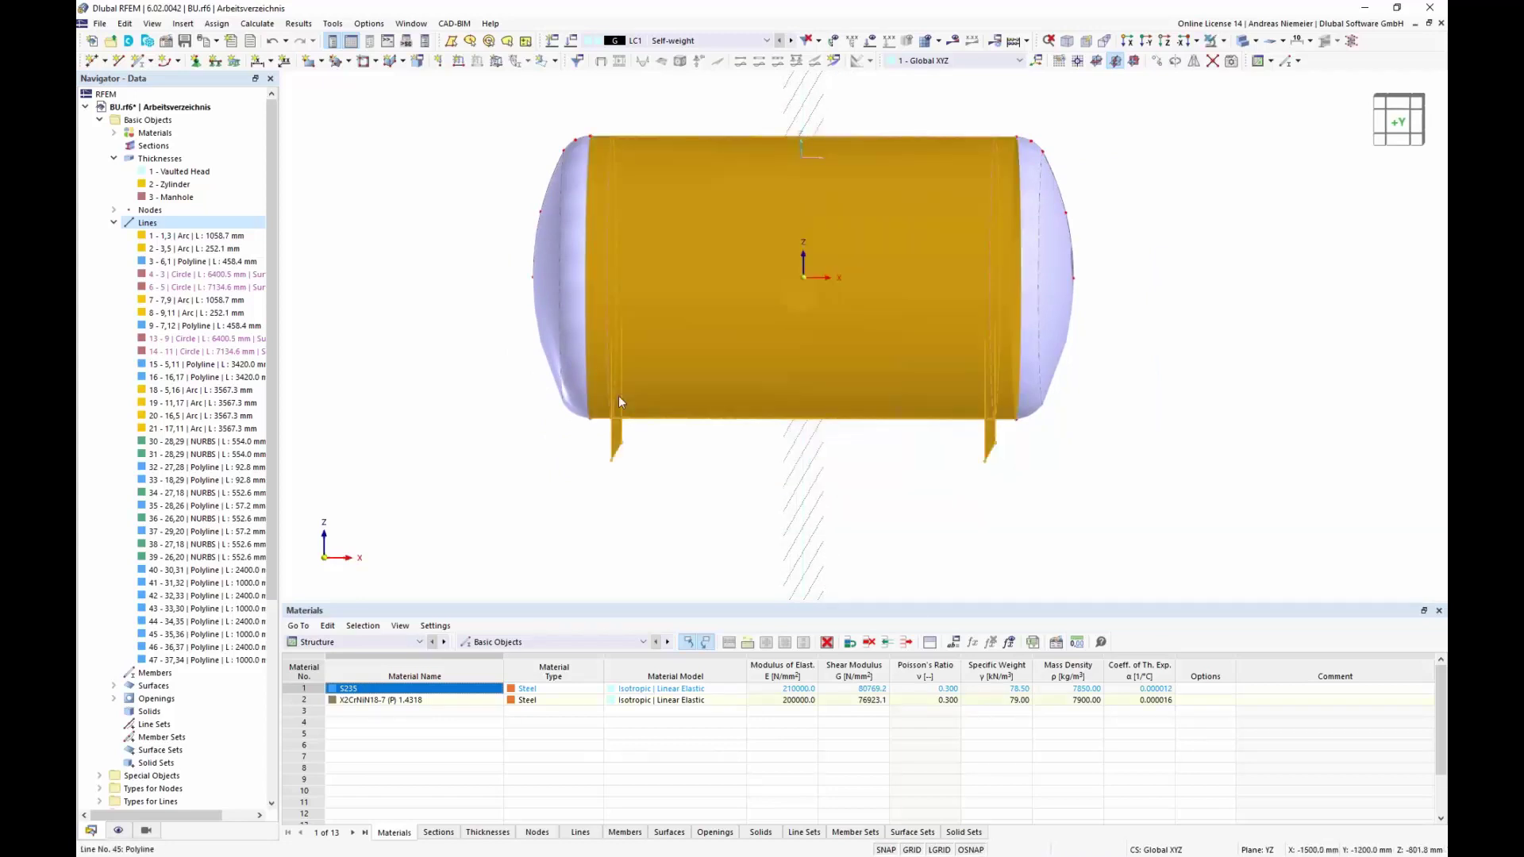
right_click(673, 385)
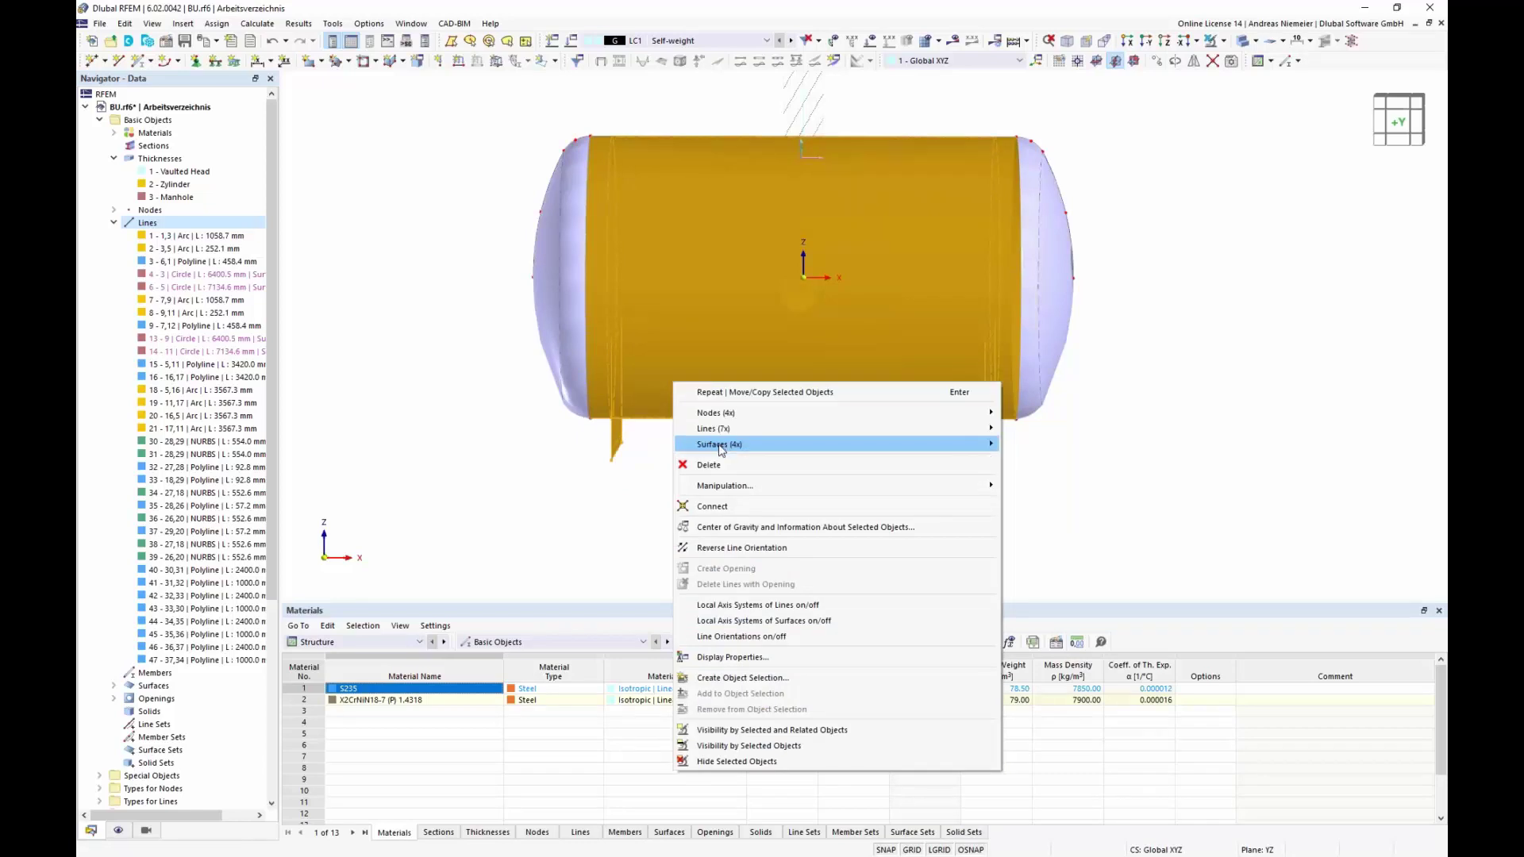
mouse_move(818, 445)
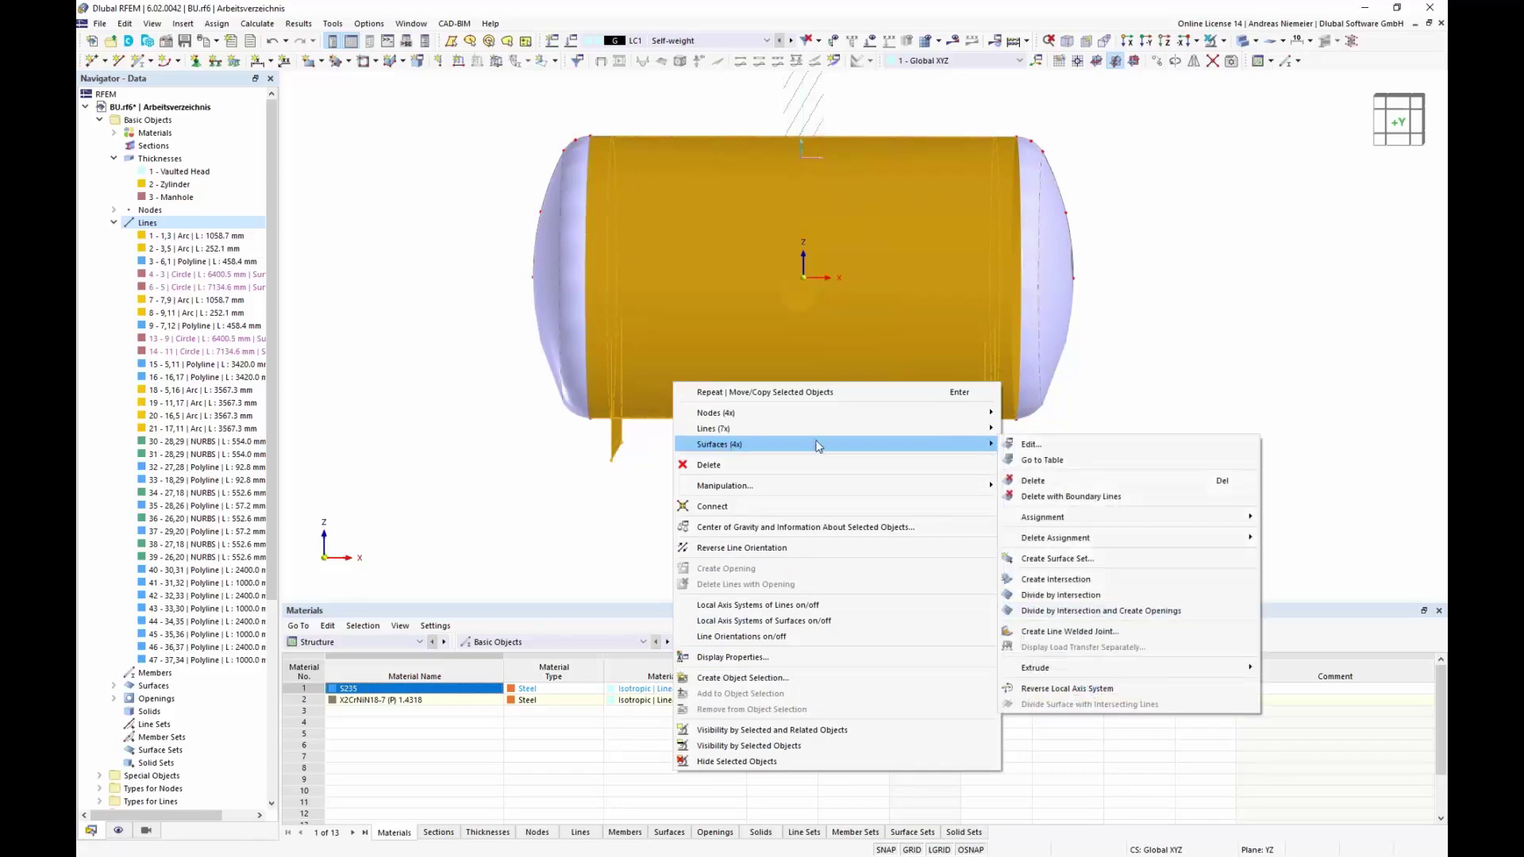
left_click(1076, 597)
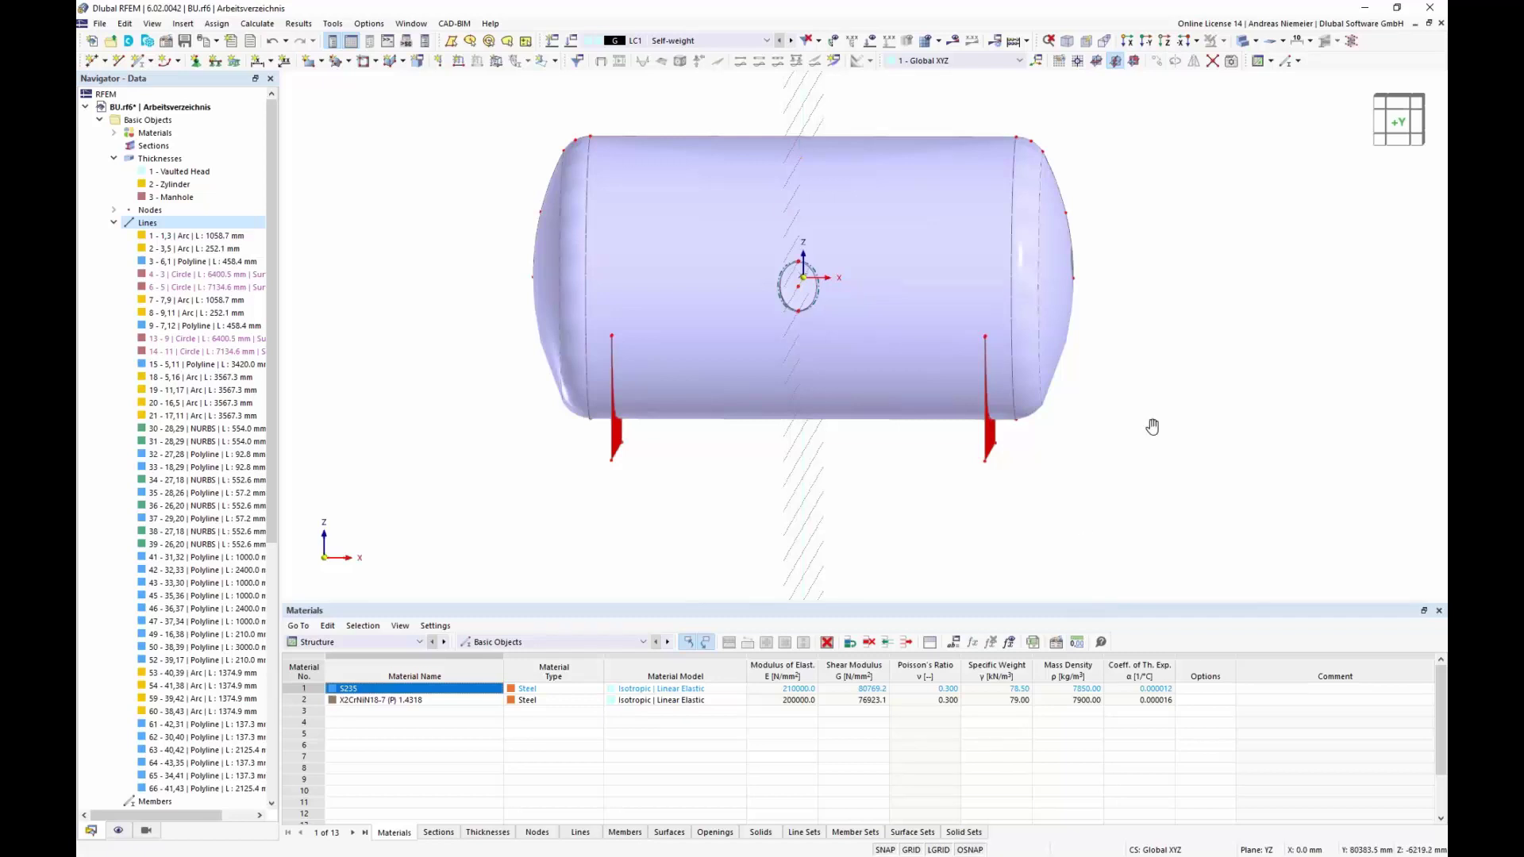
- In wireframe display, delete the horizontal upper lines of both rectangular surfaces that span the inside of the tank
middle_click_drag(1153, 426, 693, 397, "ctrl")
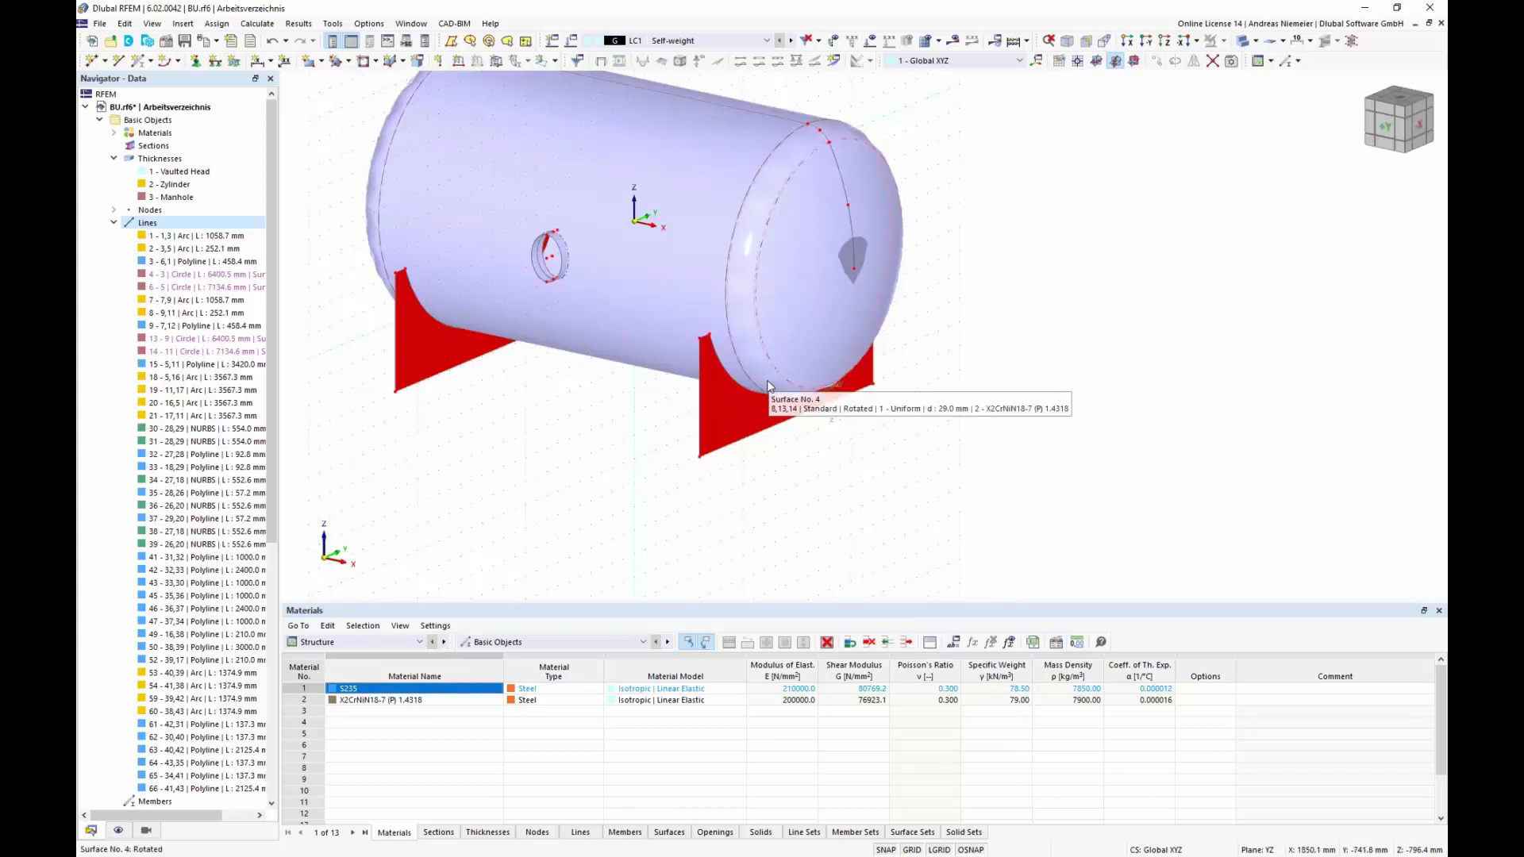
left_click(745, 447)
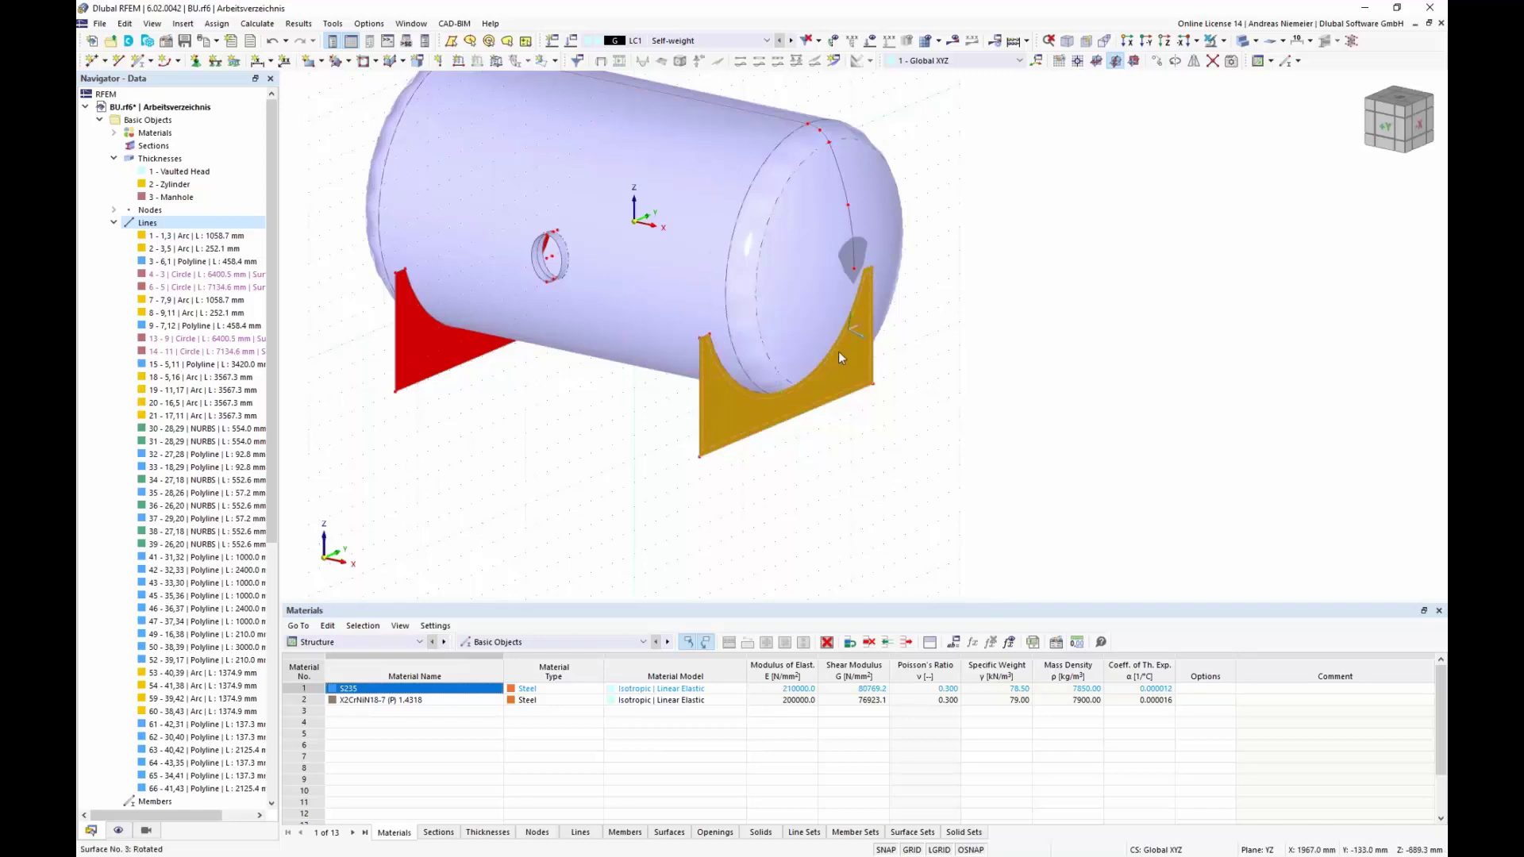
left_click(1258, 48)
left_click(1286, 75)
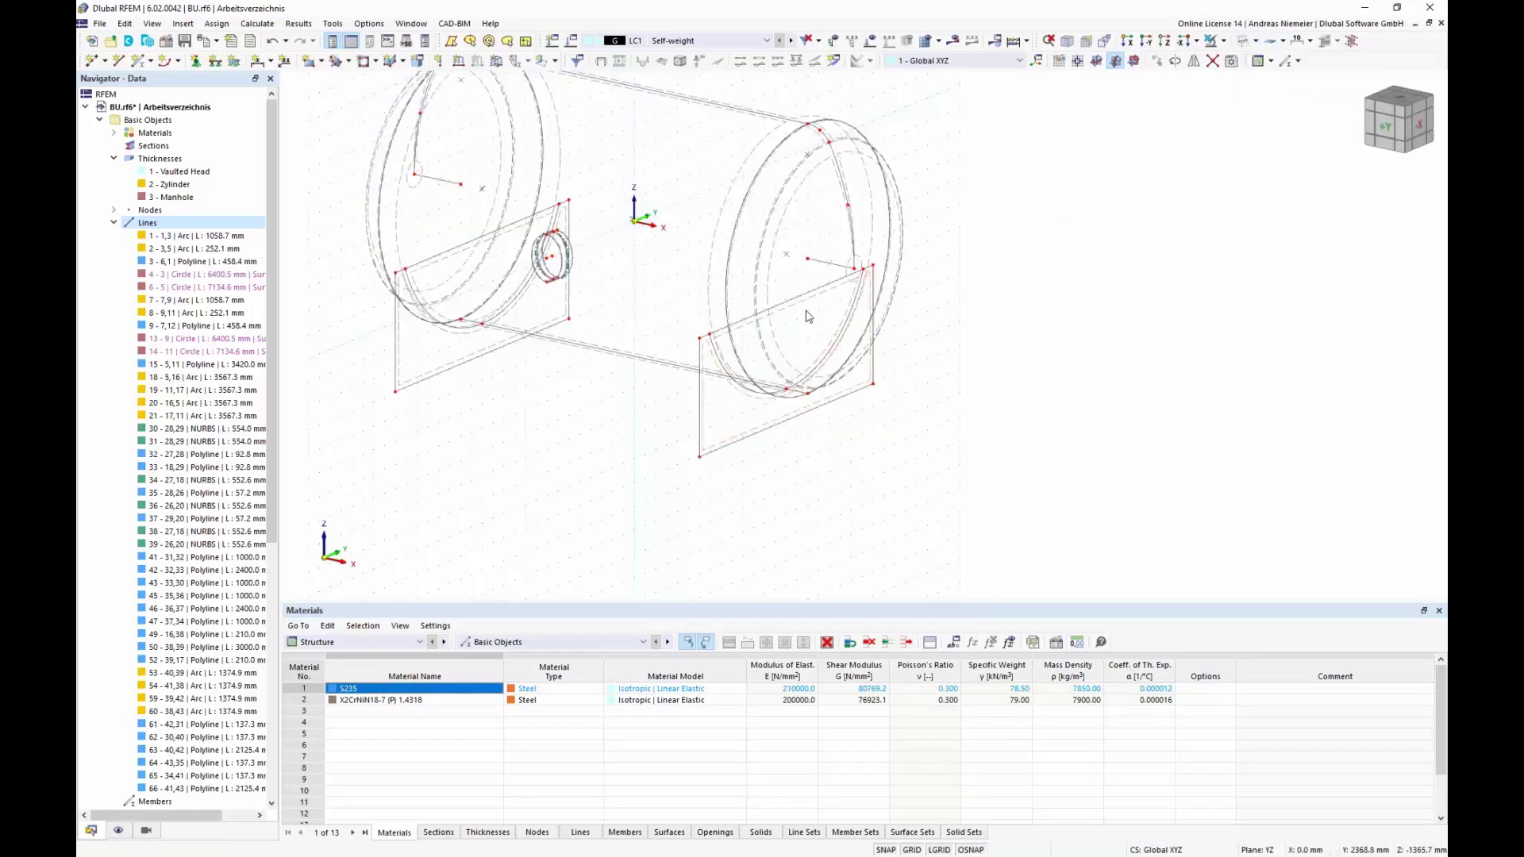
scroll(830, 343, "up", 3)
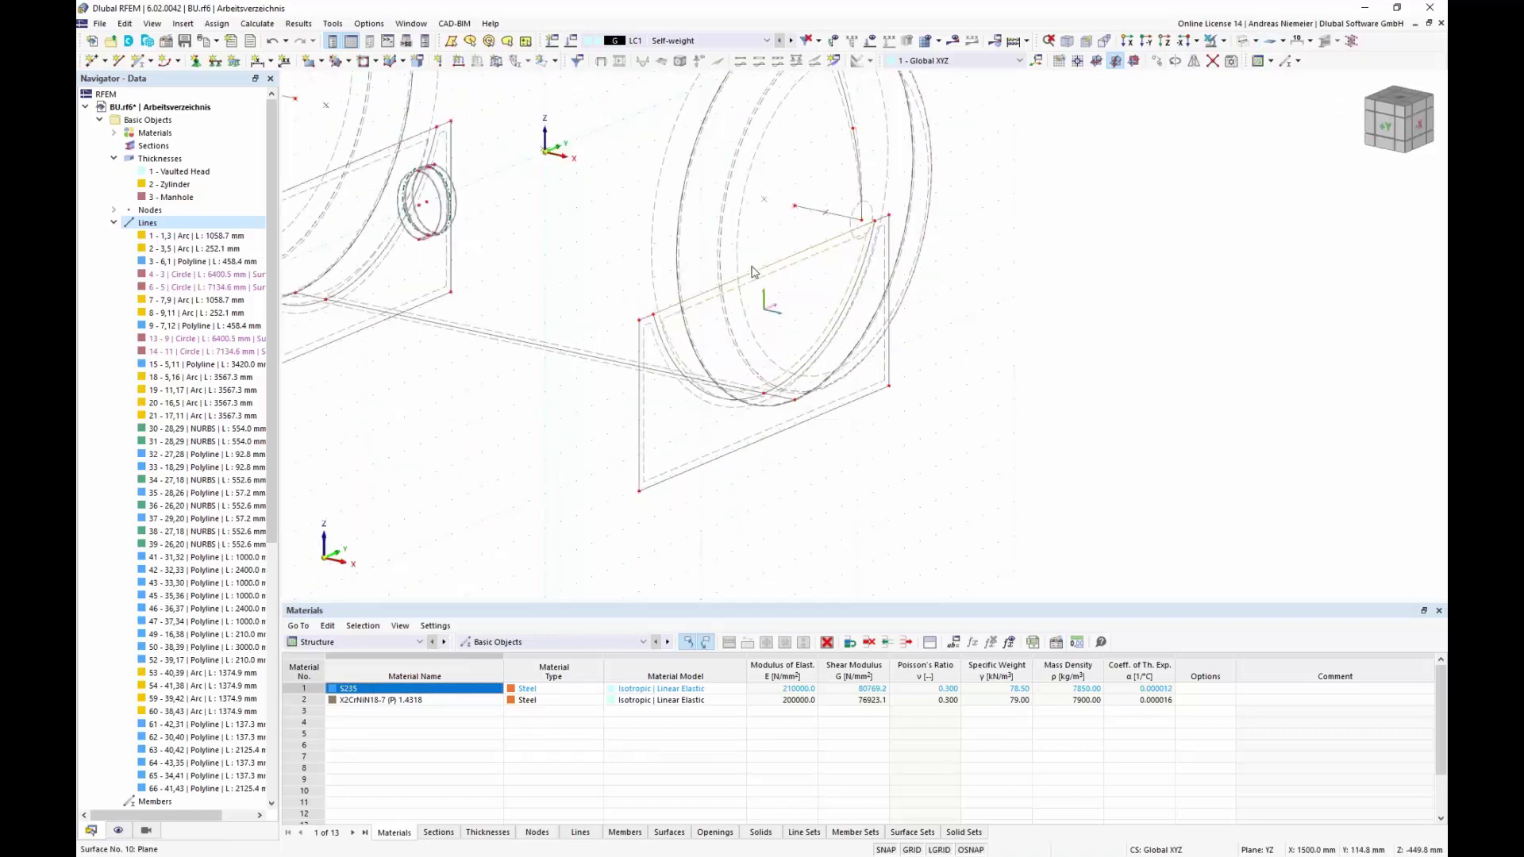
scroll(572, 262, "down", 3)
scroll(488, 226, "up", 4)
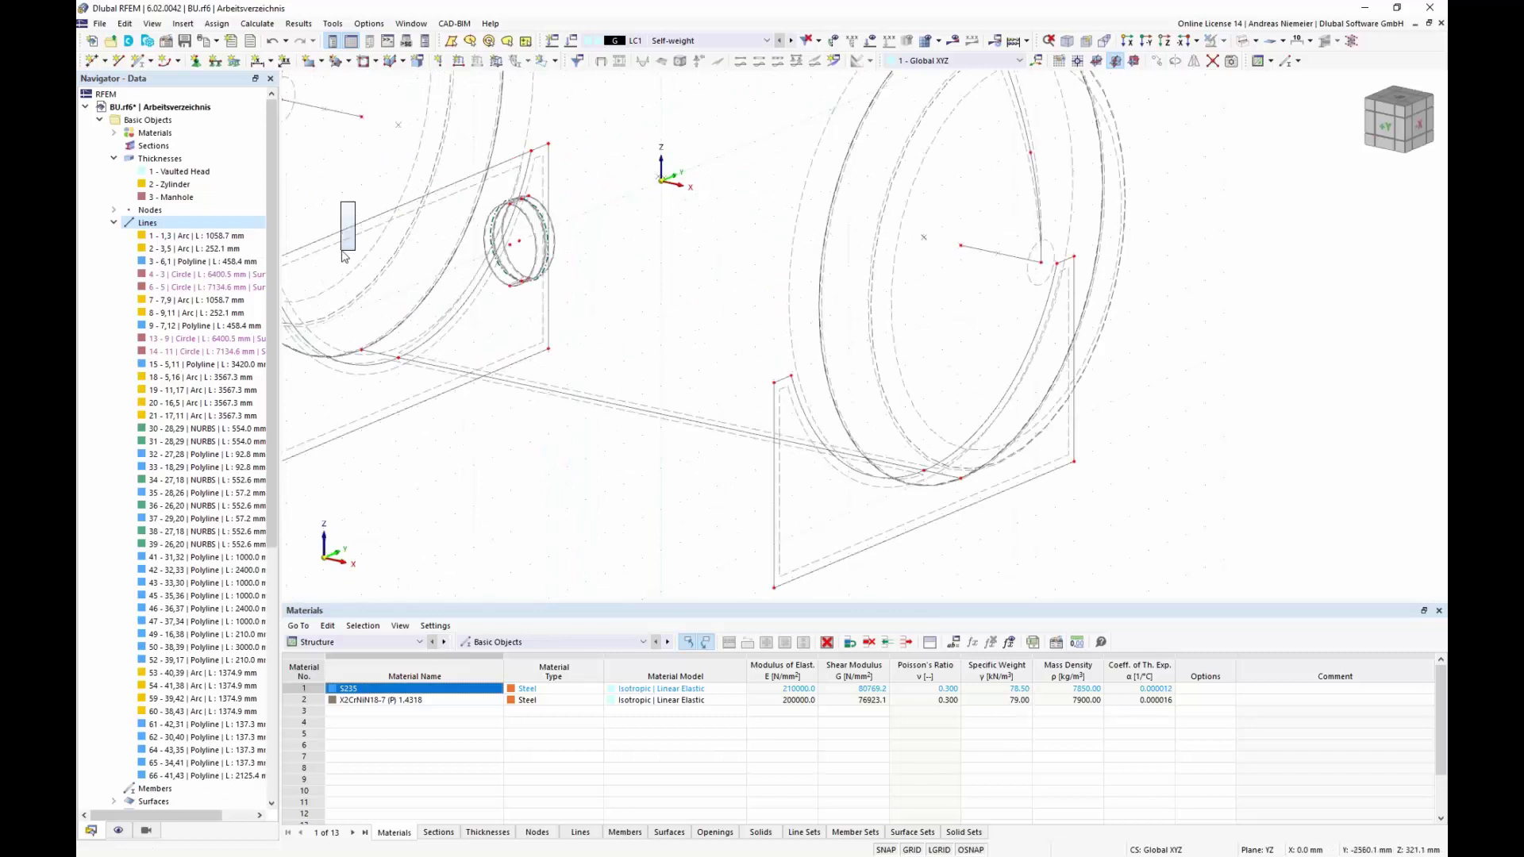
left_click(1211, 40)
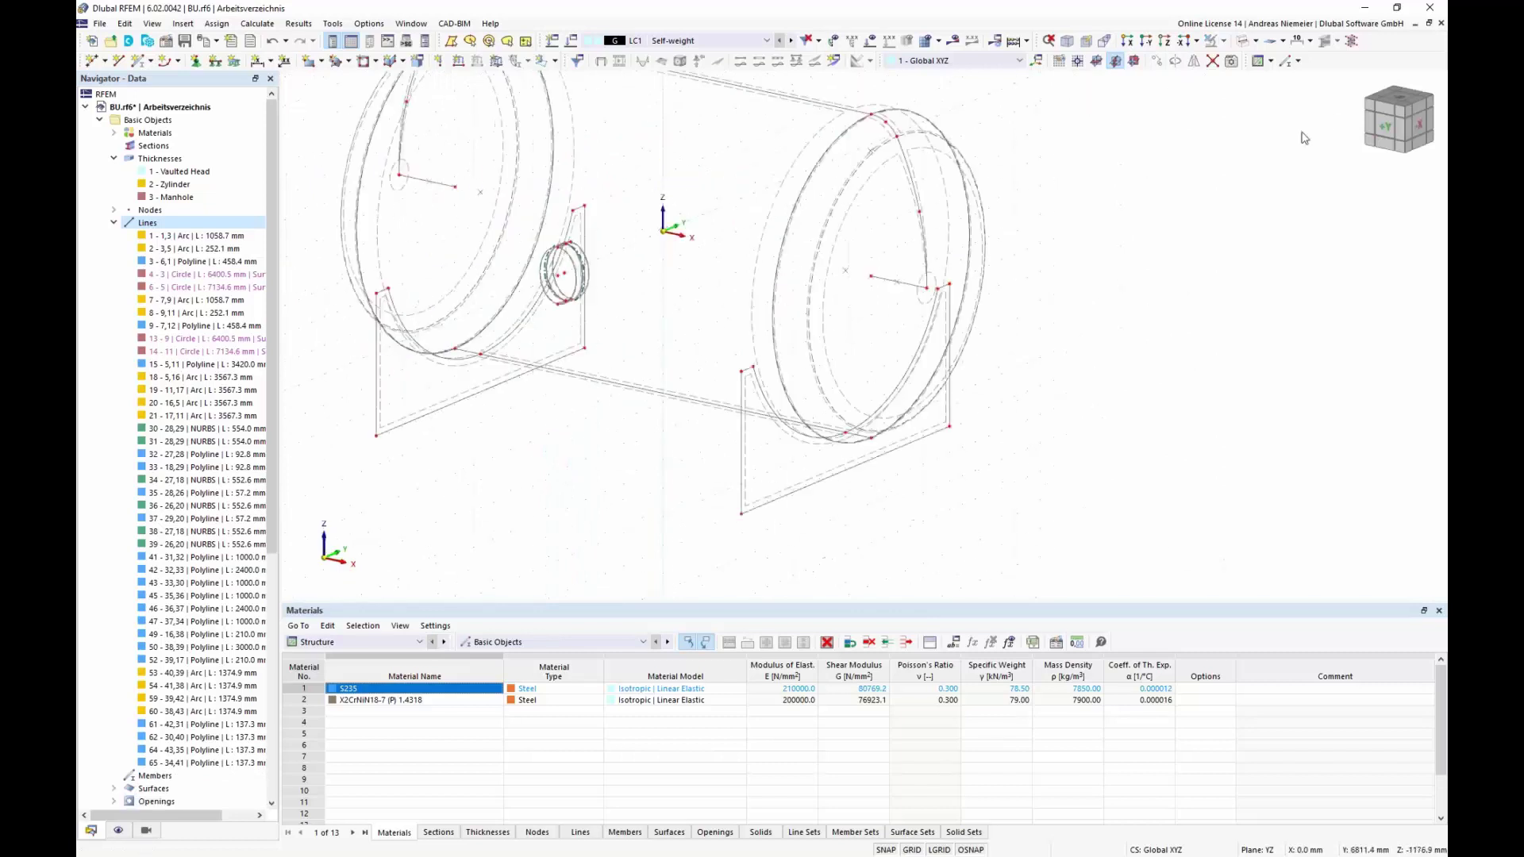
- In the -X view, delete the vertical side lines and short upper lines of both rectangles, keeping the base lines and intersection arcs
left_click(1383, 134)
scroll(1153, 366, "up", 2)
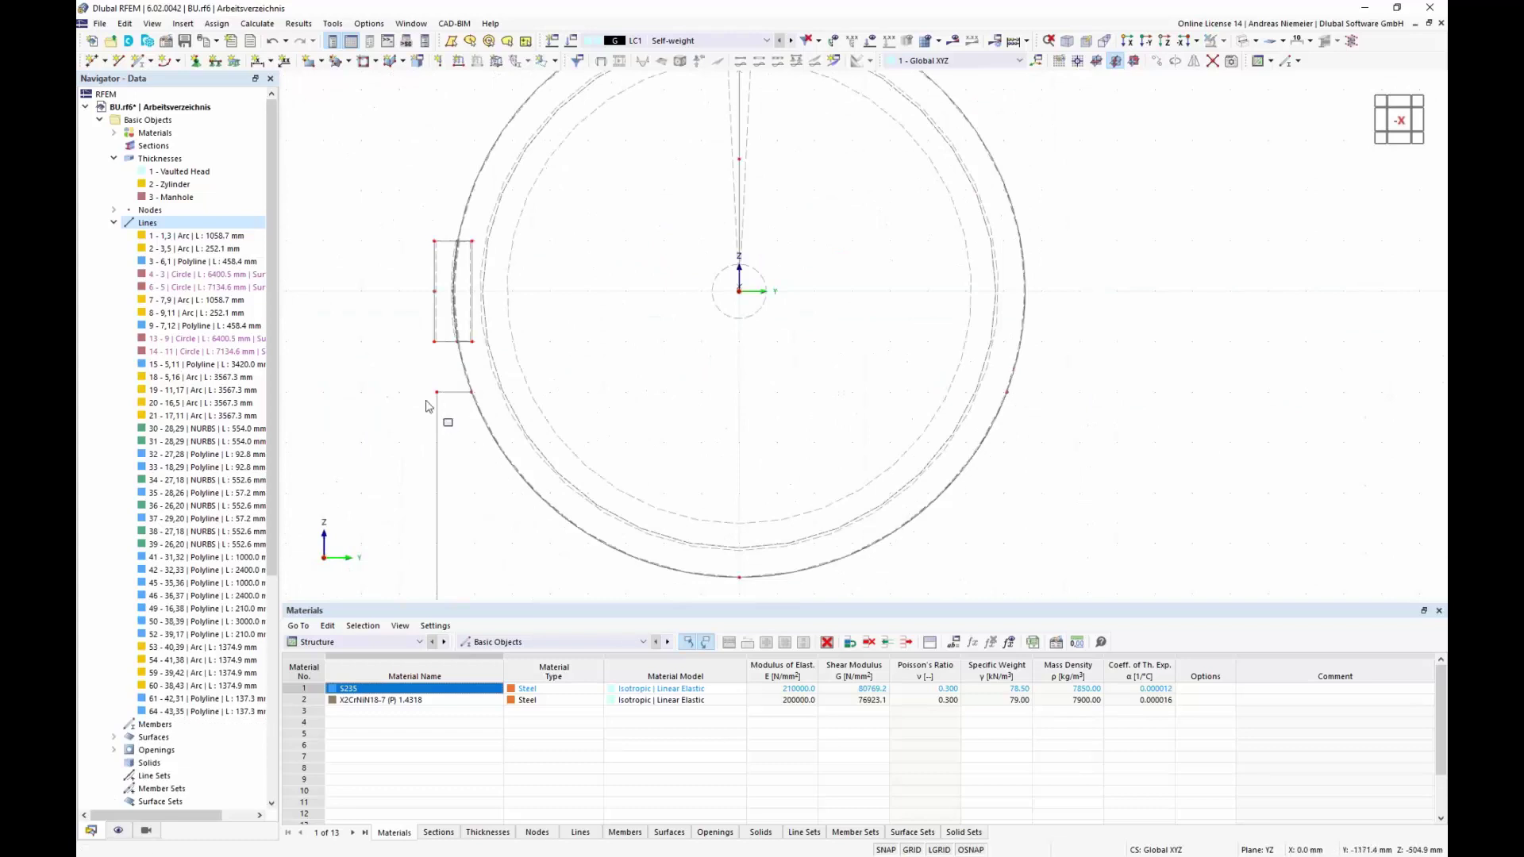
scroll(432, 366, "down", 1)
scroll(435, 400, "down", 2)
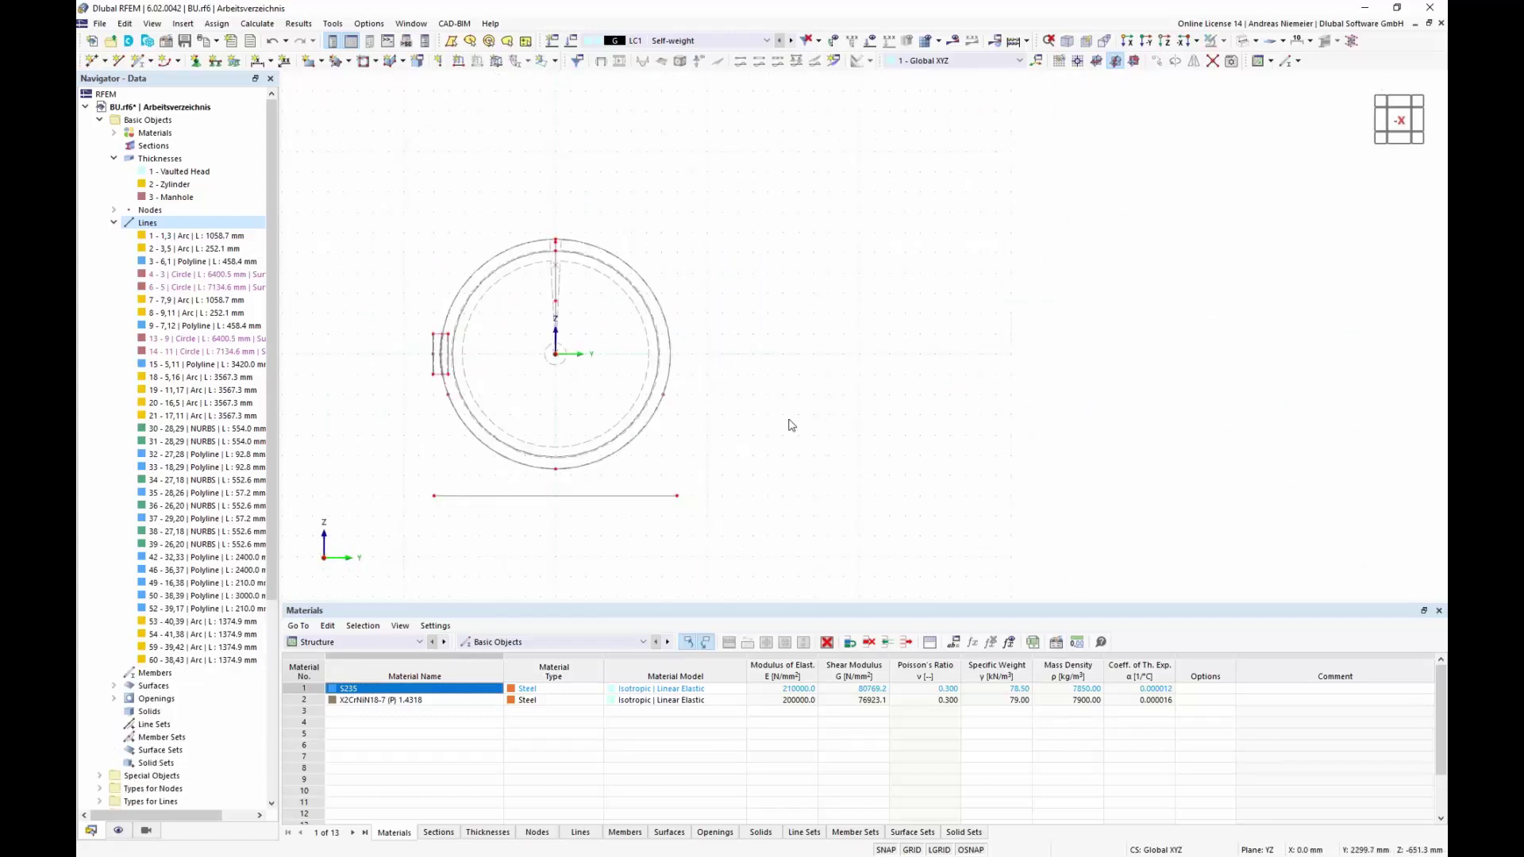
- Set a finer target length of finite elements in the general mesh settings
key("F7")
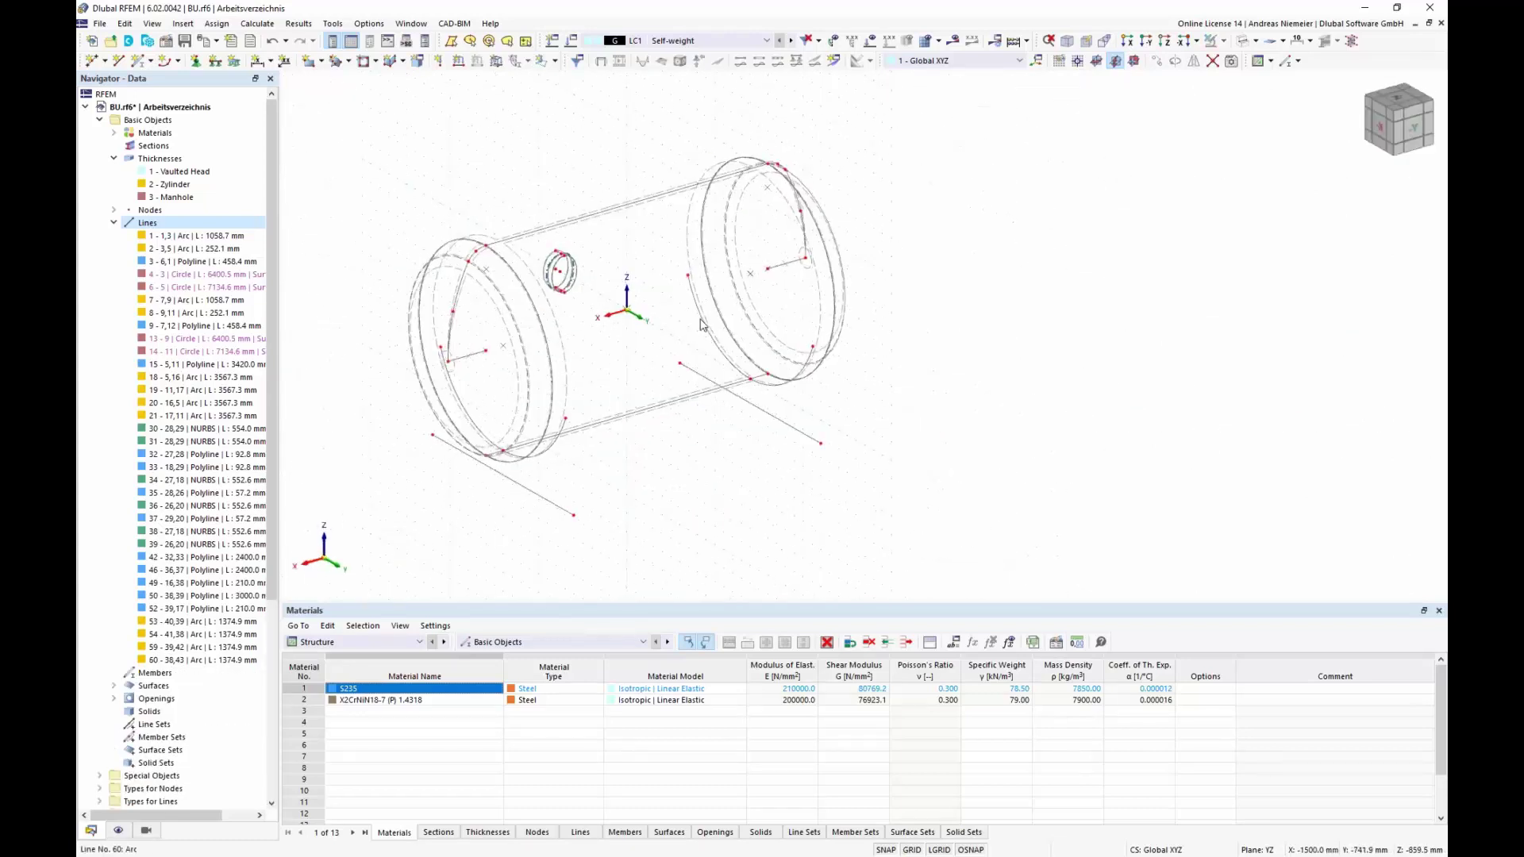
scroll(701, 324, "up", 1)
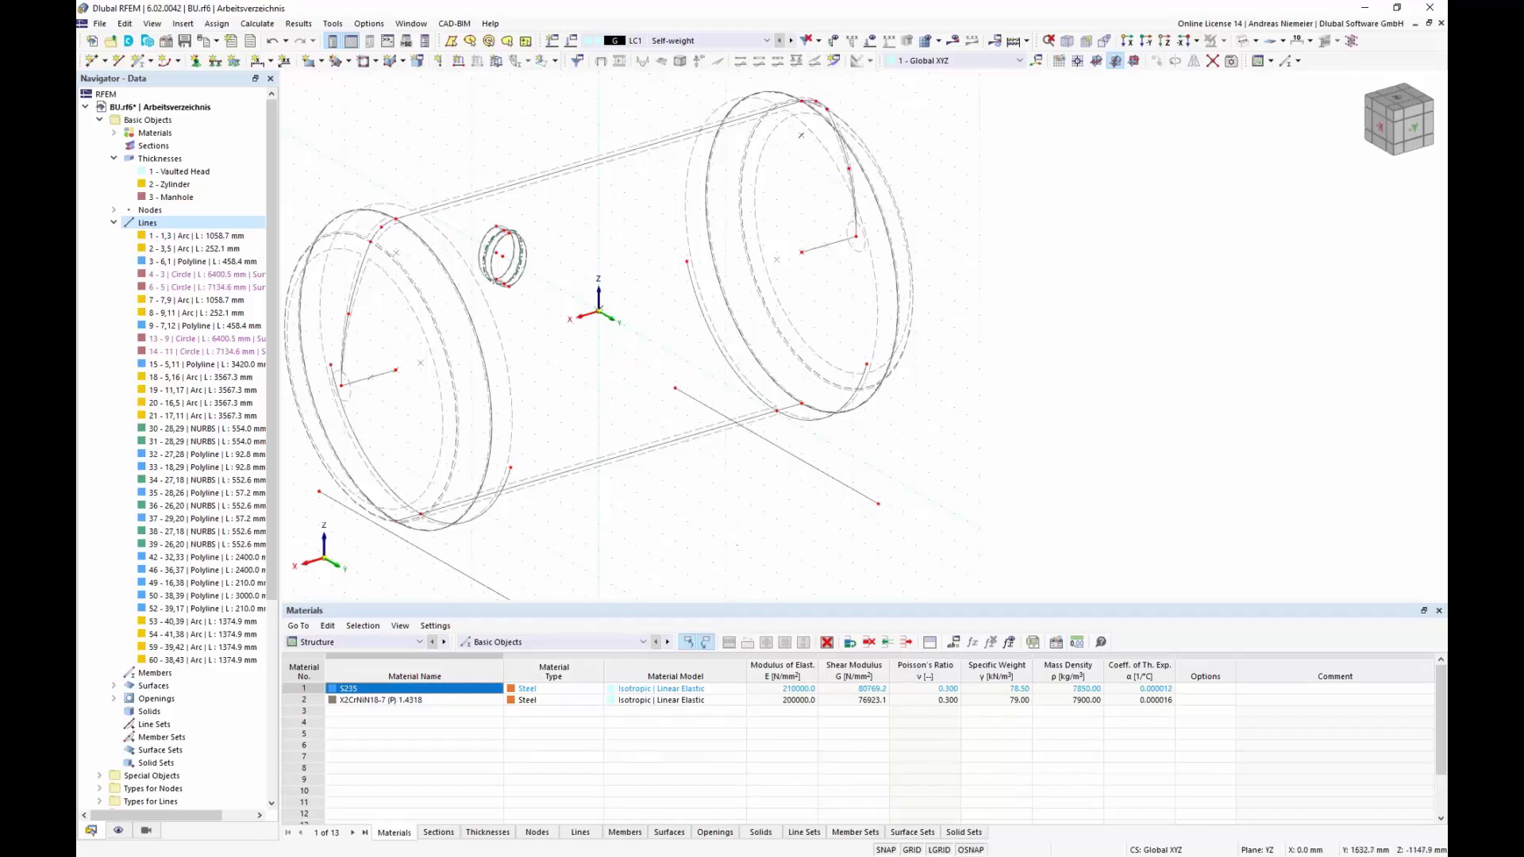
middle_click_drag(769, 527, 893, 463)
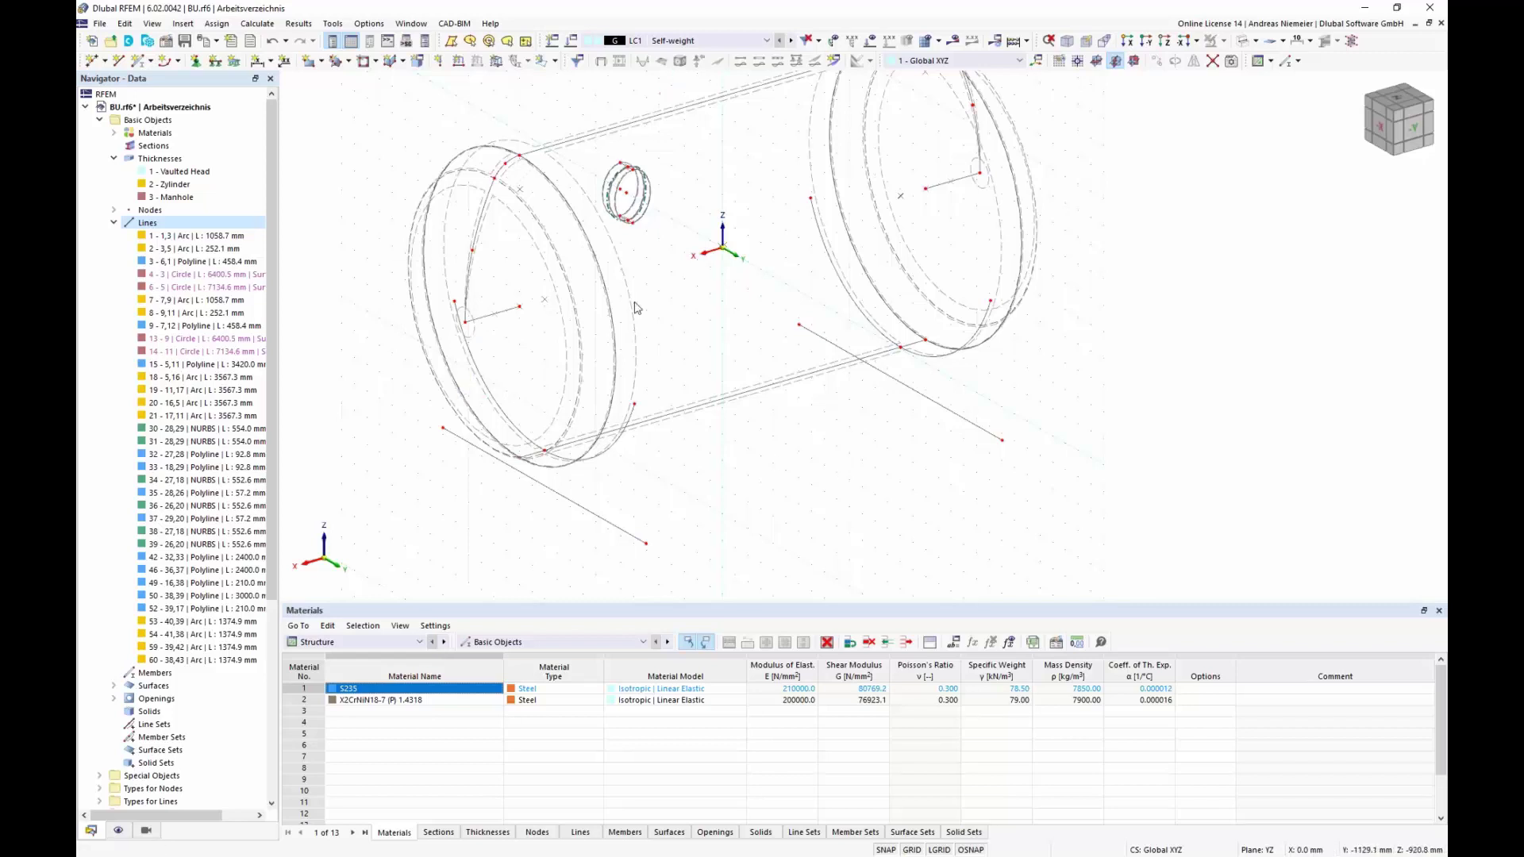
left_click(941, 48)
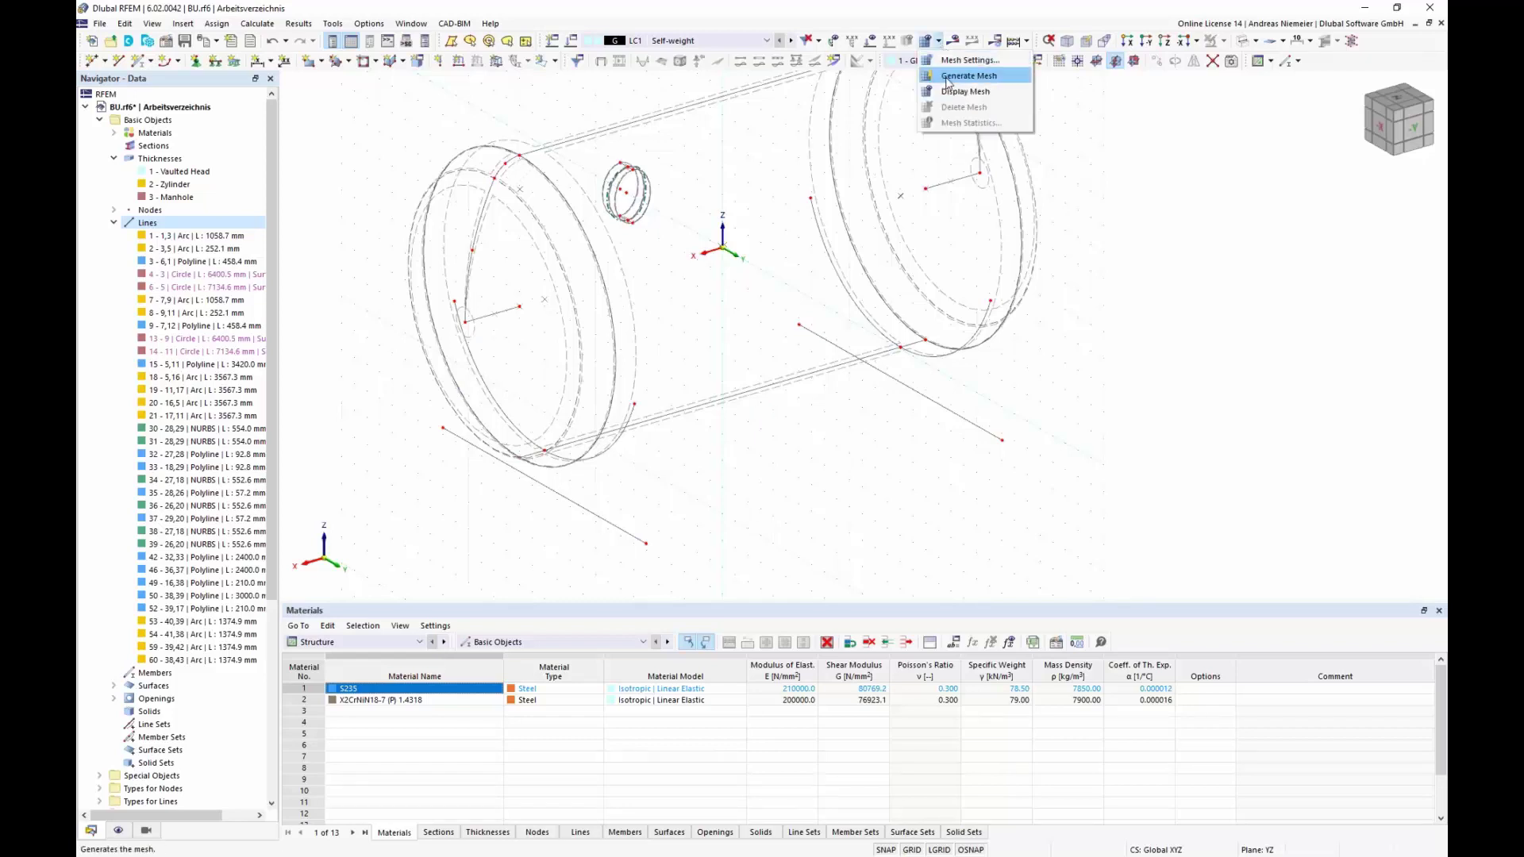
left_click(972, 66)
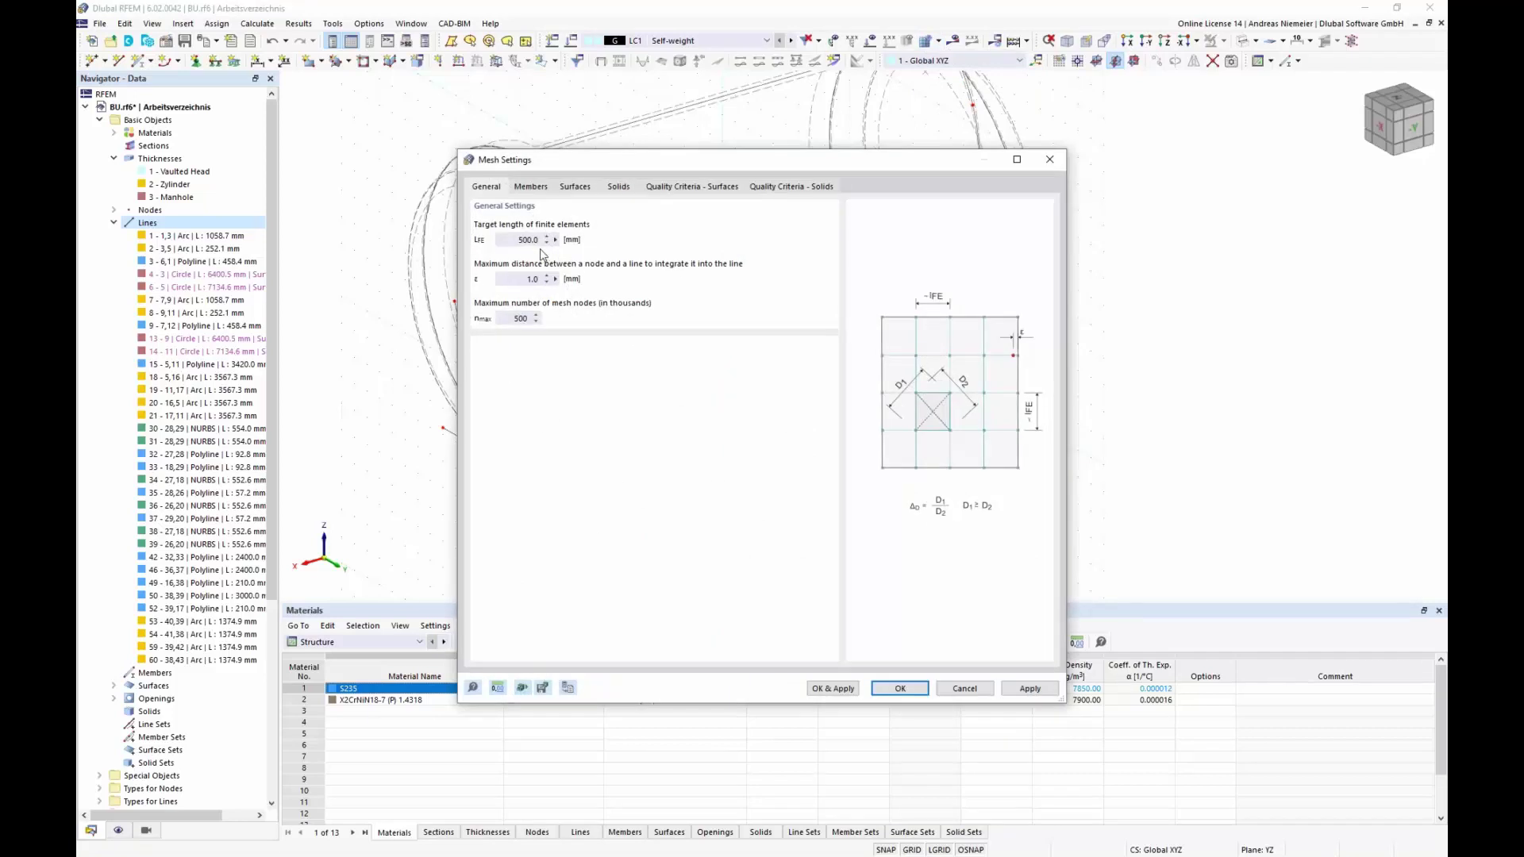
double_click(530, 239)
type("5")
left_click(901, 689)
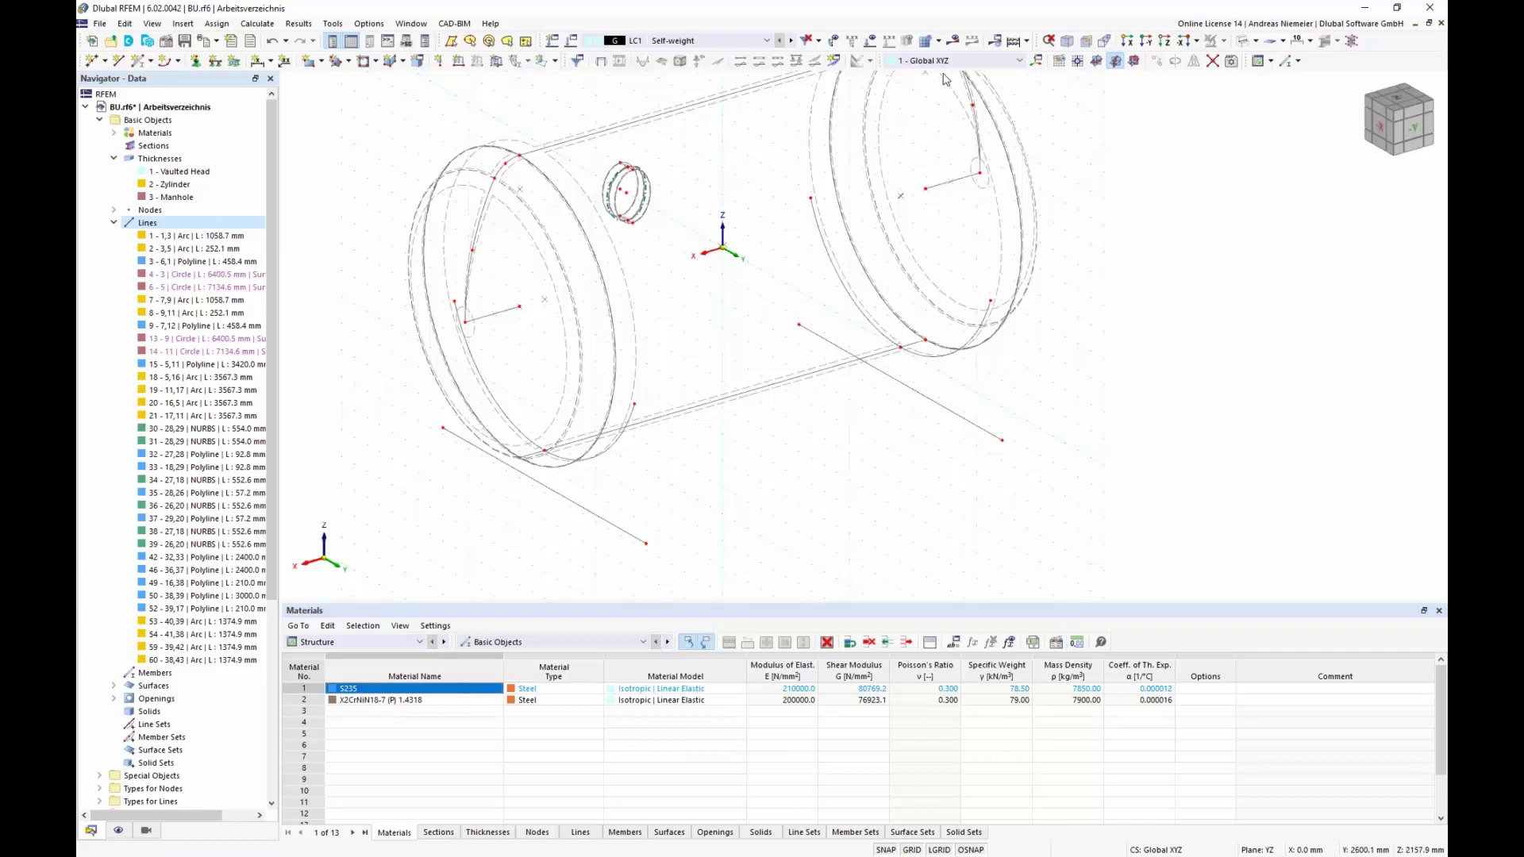
- Generate the mesh, ignoring the plausibility warning about coinciding nodes, and inspect it around the manhole
left_click(938, 40)
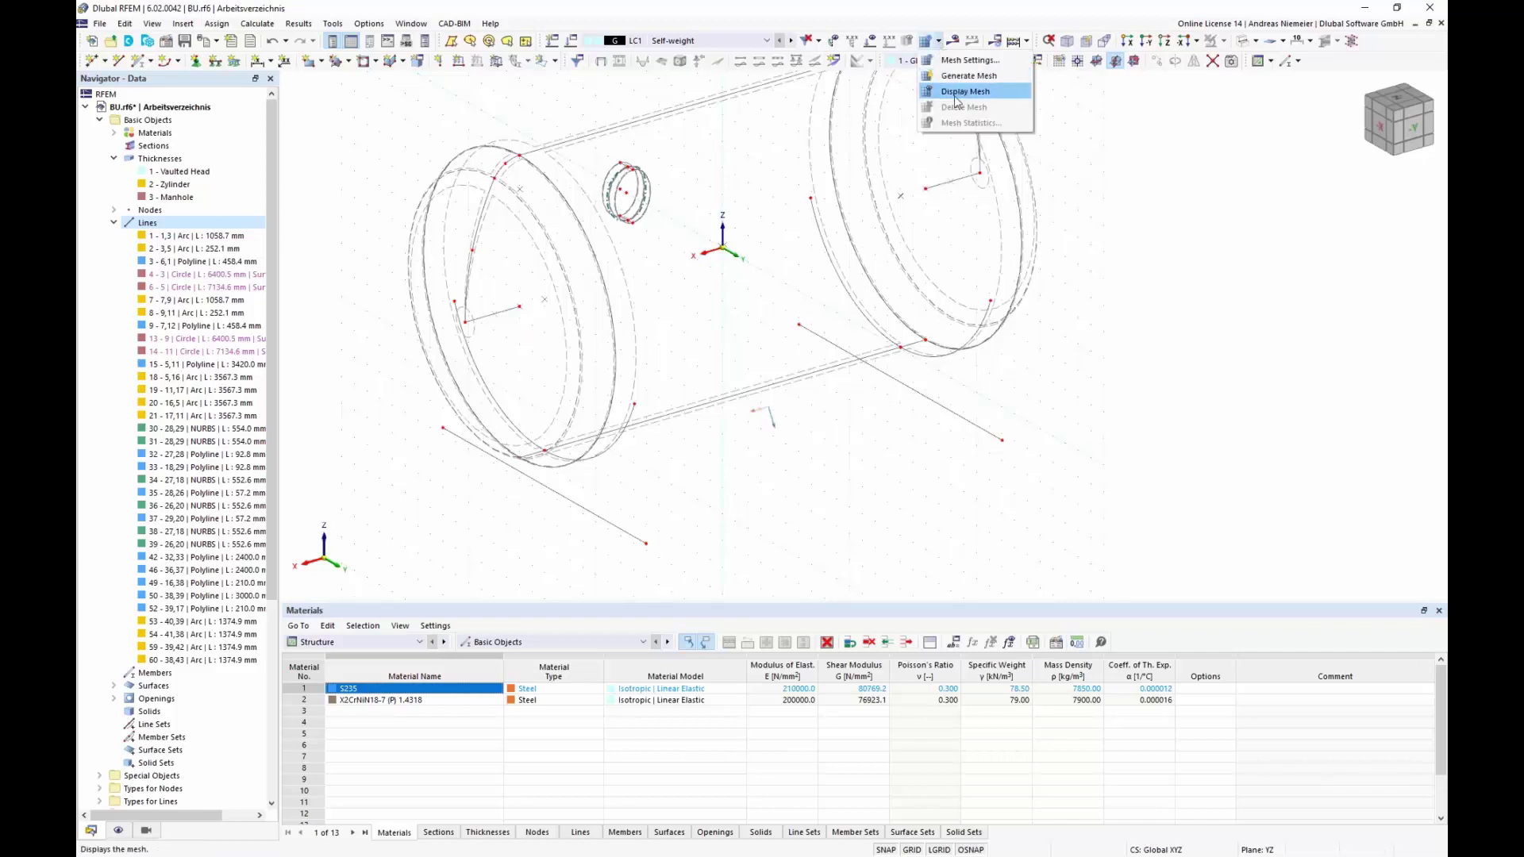
left_click(961, 75)
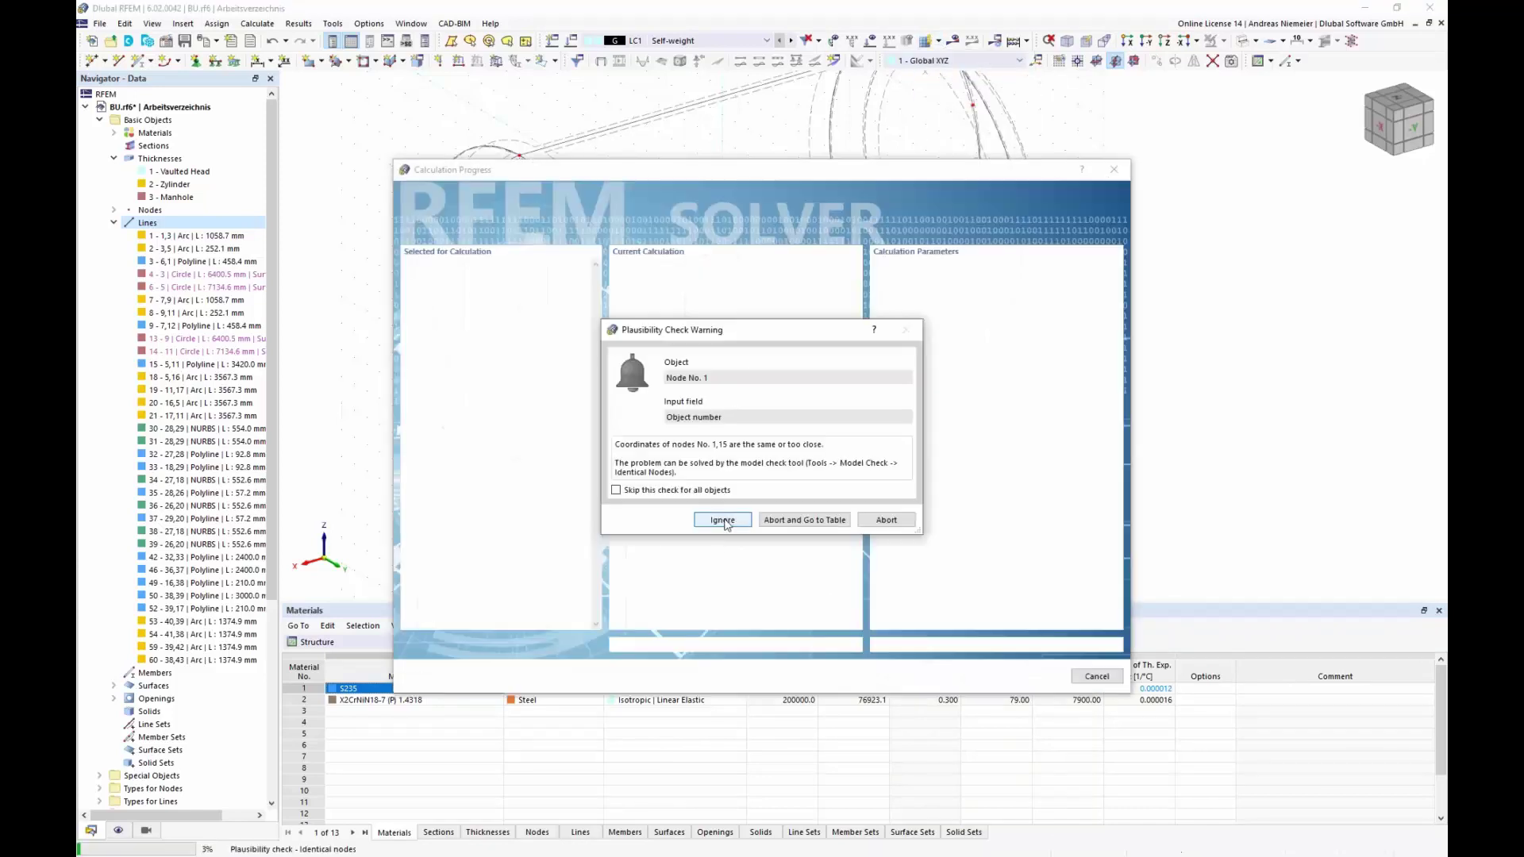
left_click(724, 521)
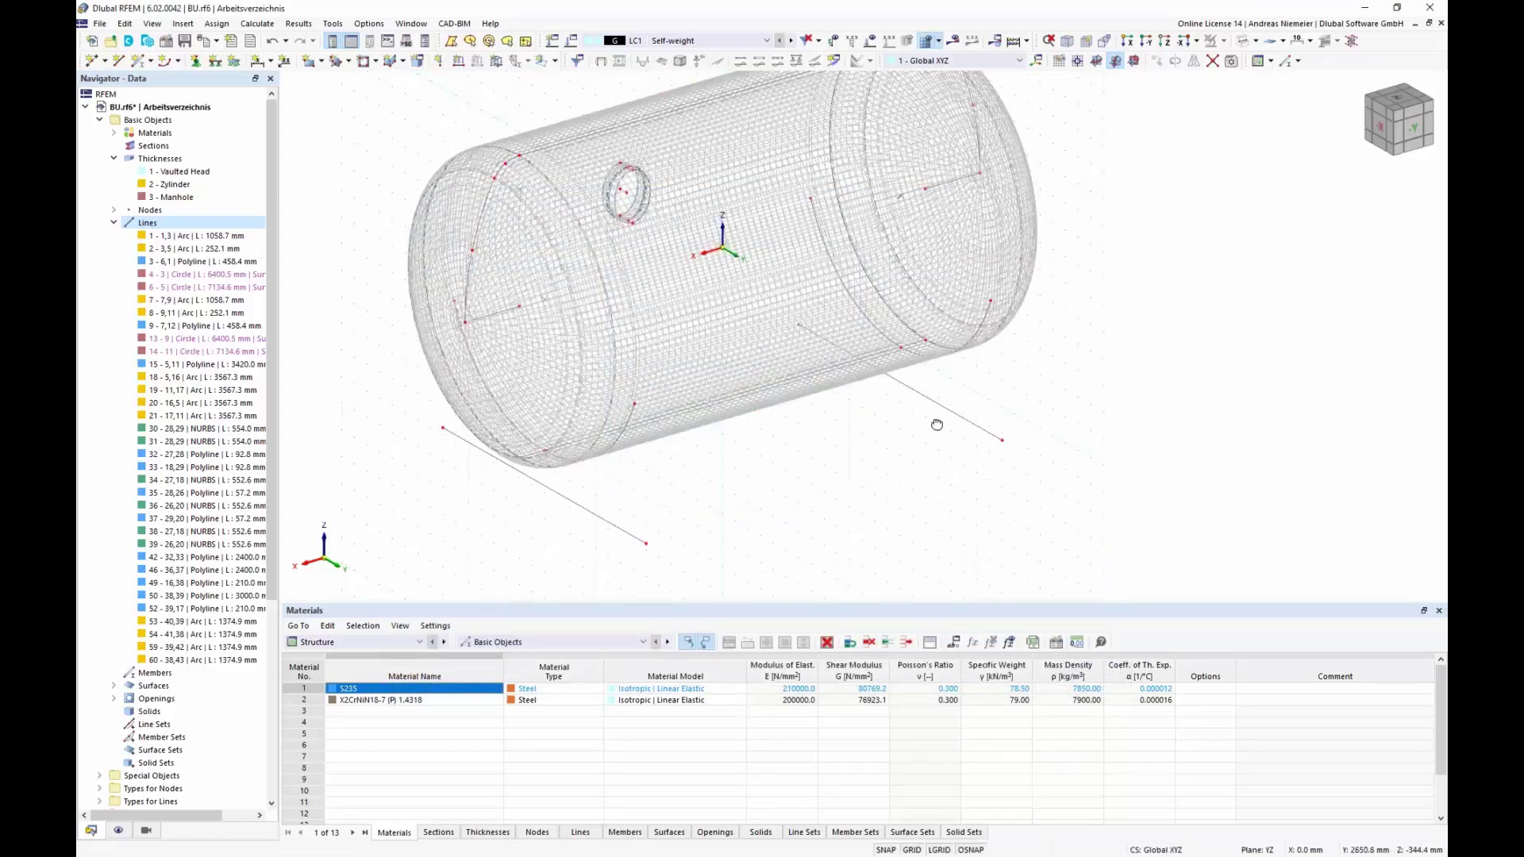
middle_click_drag(936, 426, 822, 389, "ctrl")
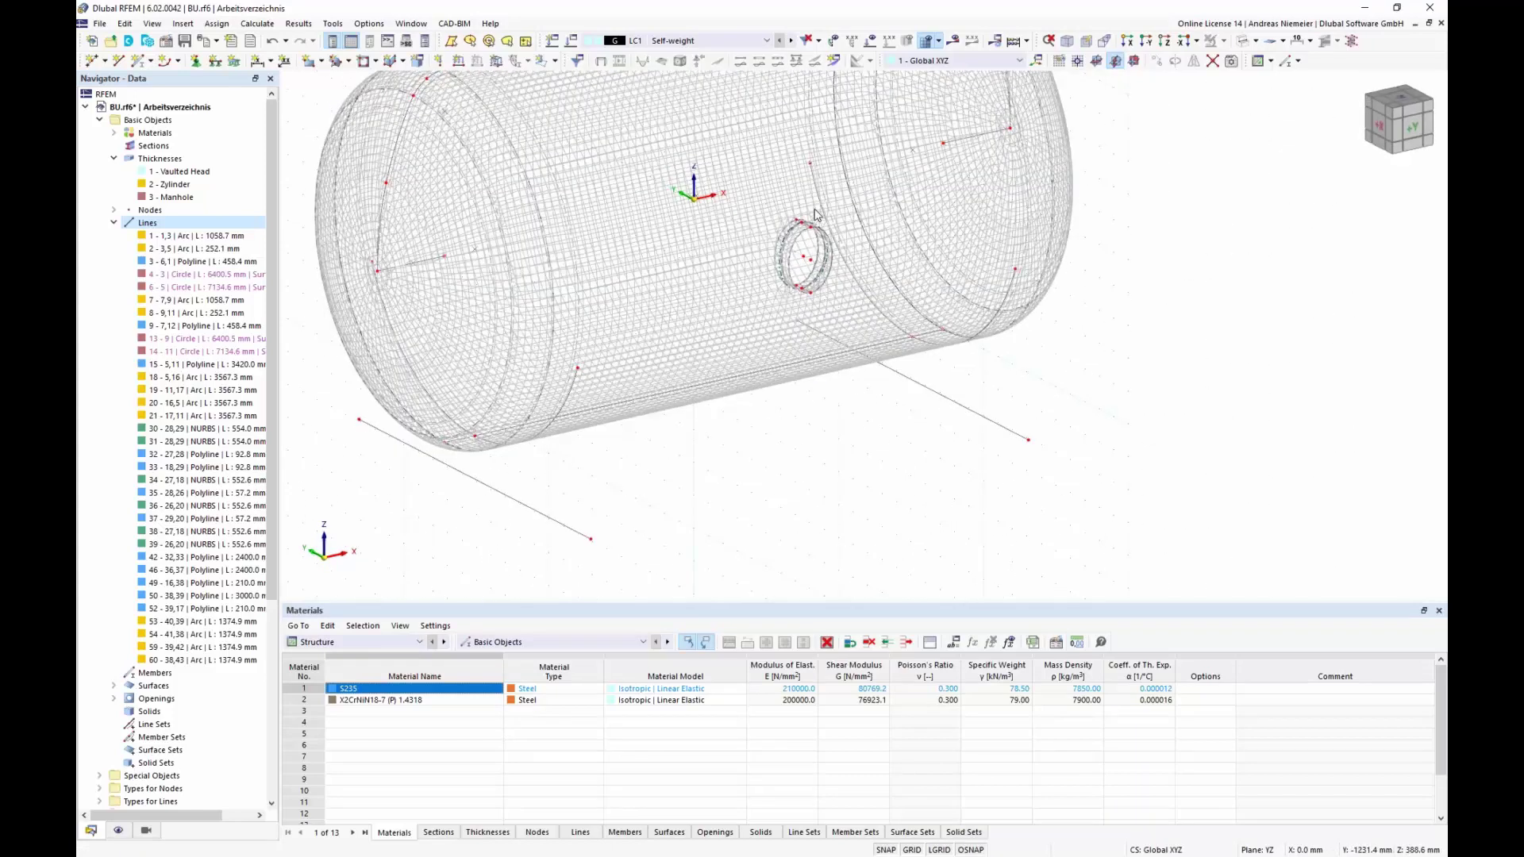
scroll(822, 389, "up", 8)
scroll(822, 389, "down", 10)
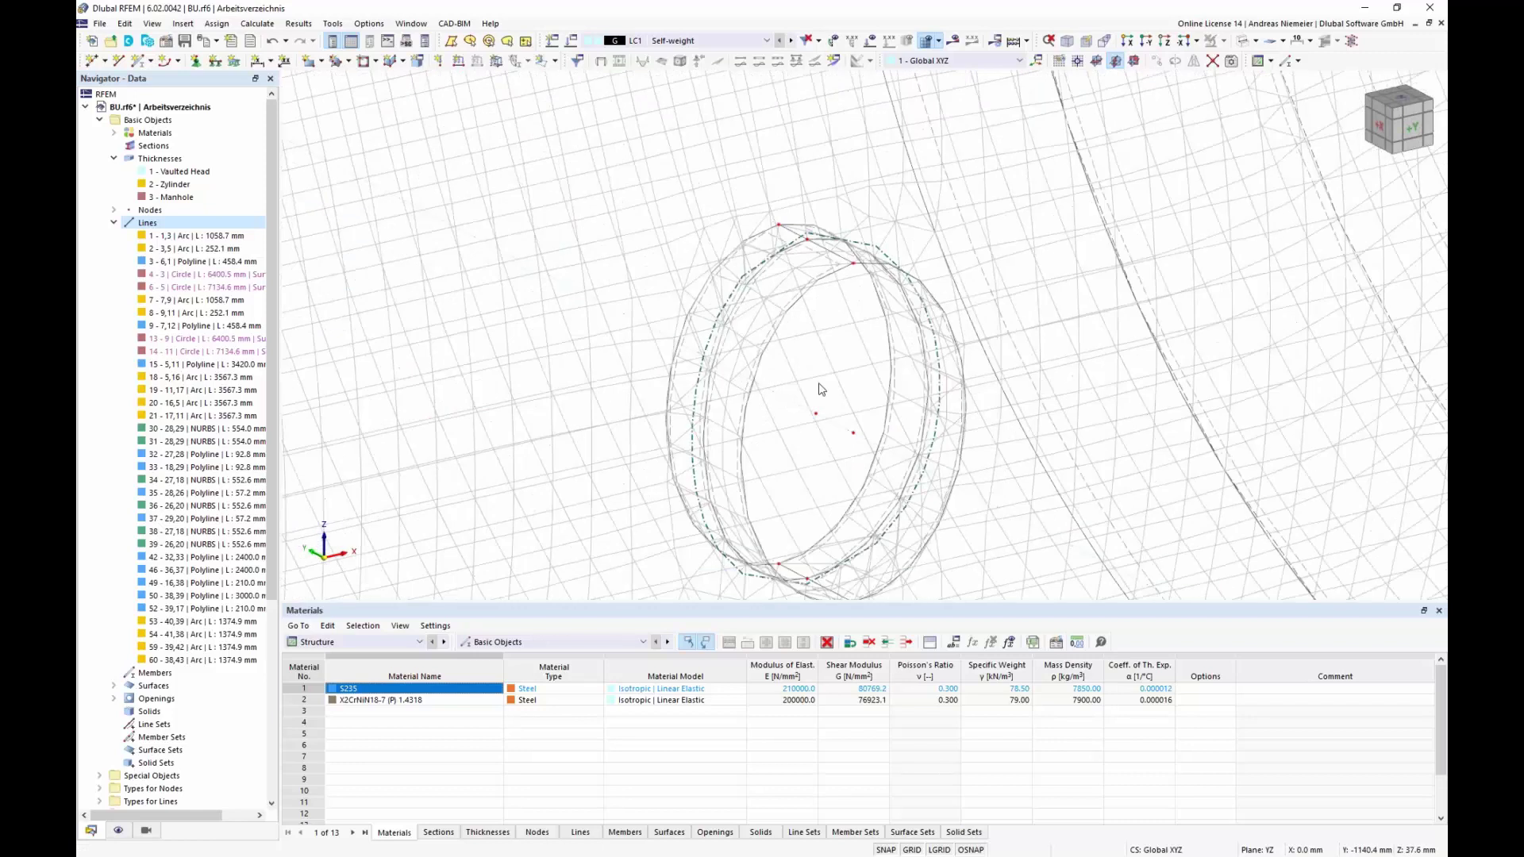
- Show the FE axis systems x,y,z on the surfaces for input data, without their indices
left_click(118, 830)
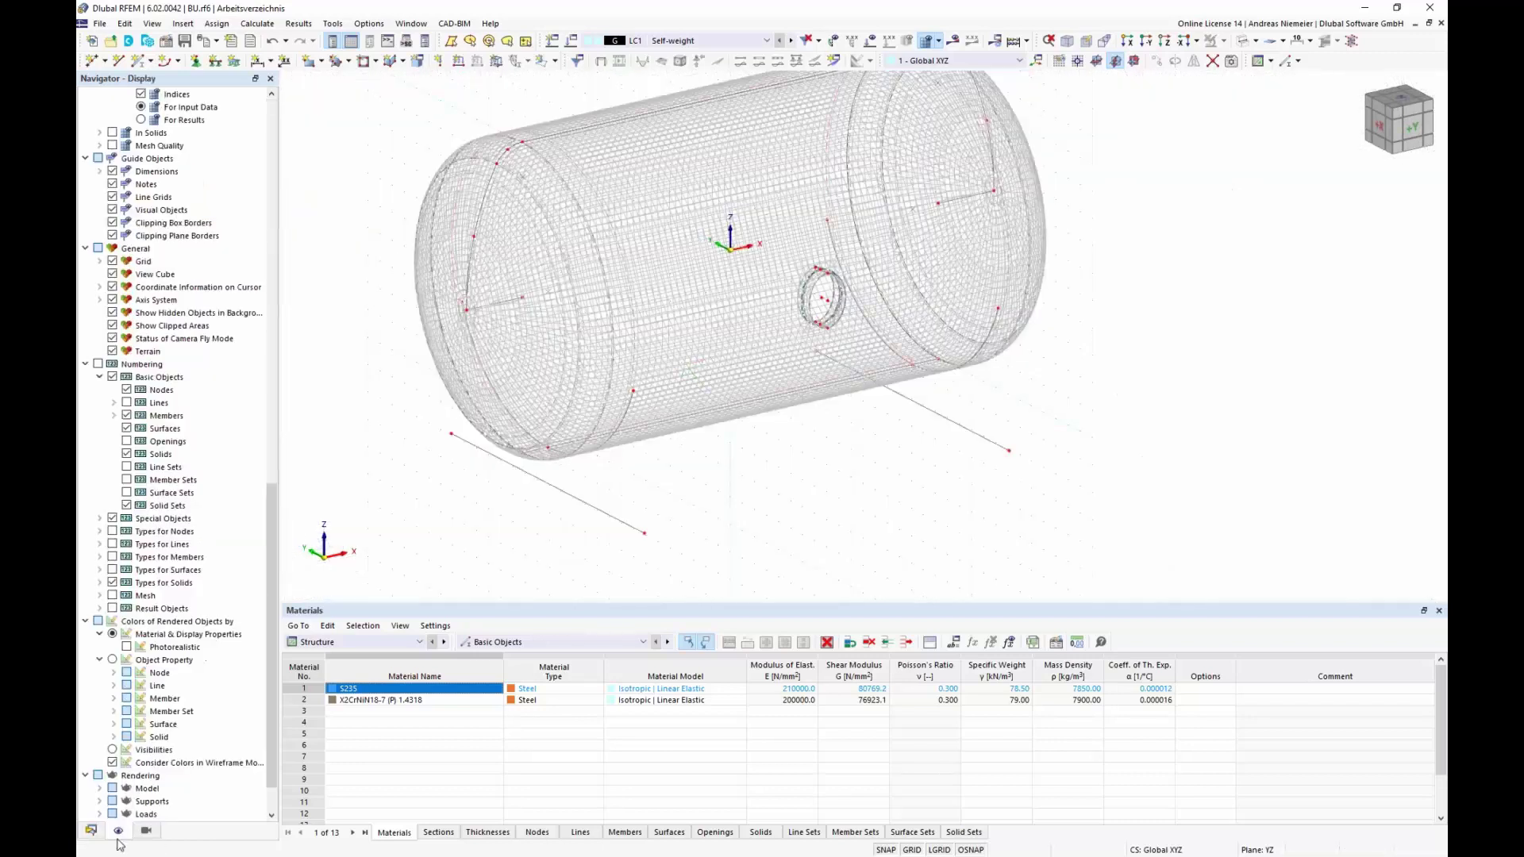
scroll(224, 392, "down", 2)
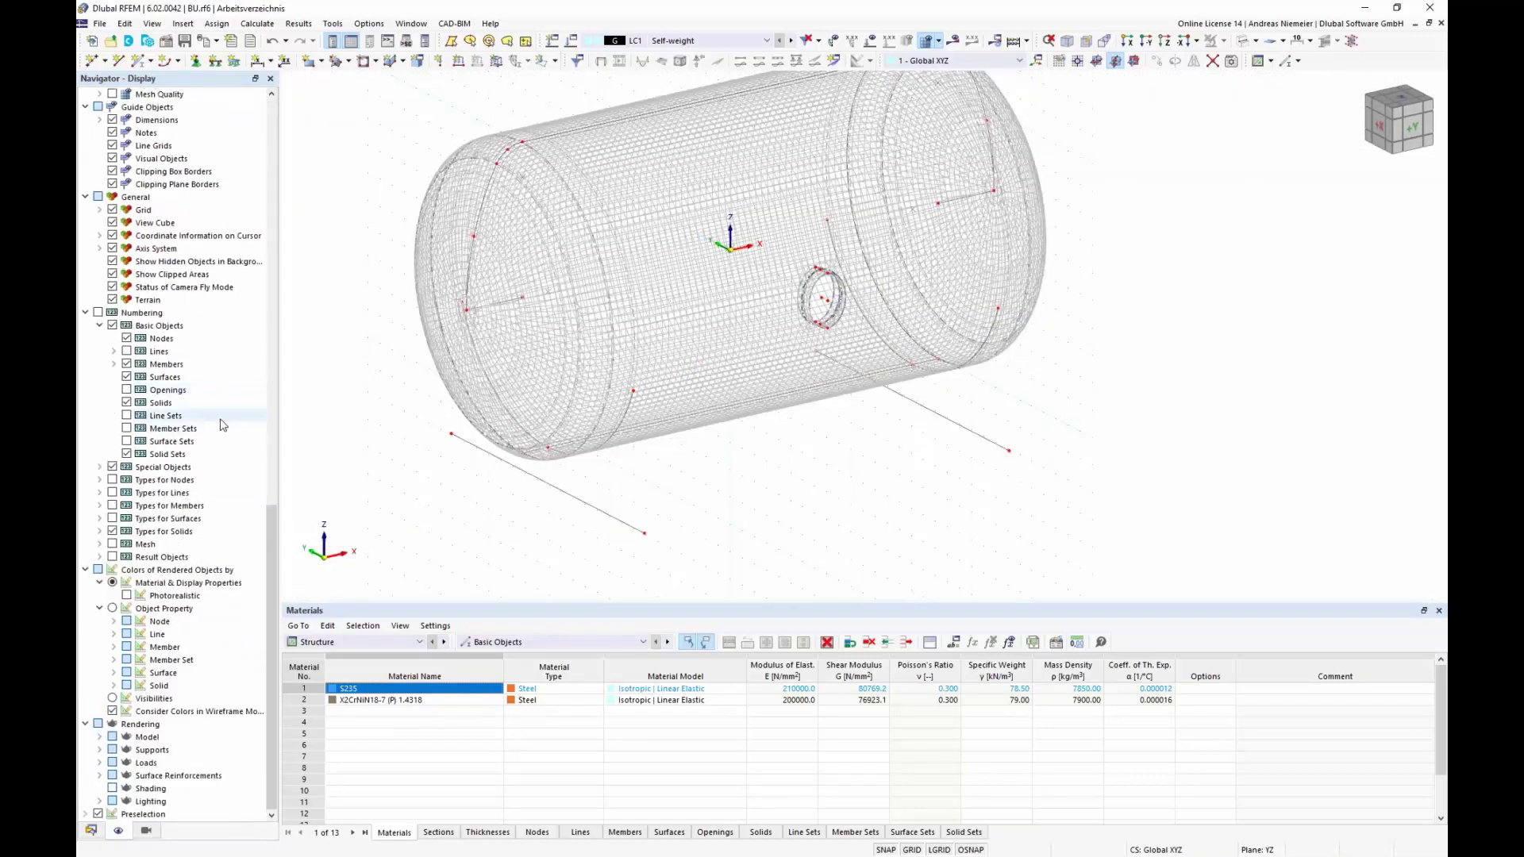
scroll(218, 421, "up", 12)
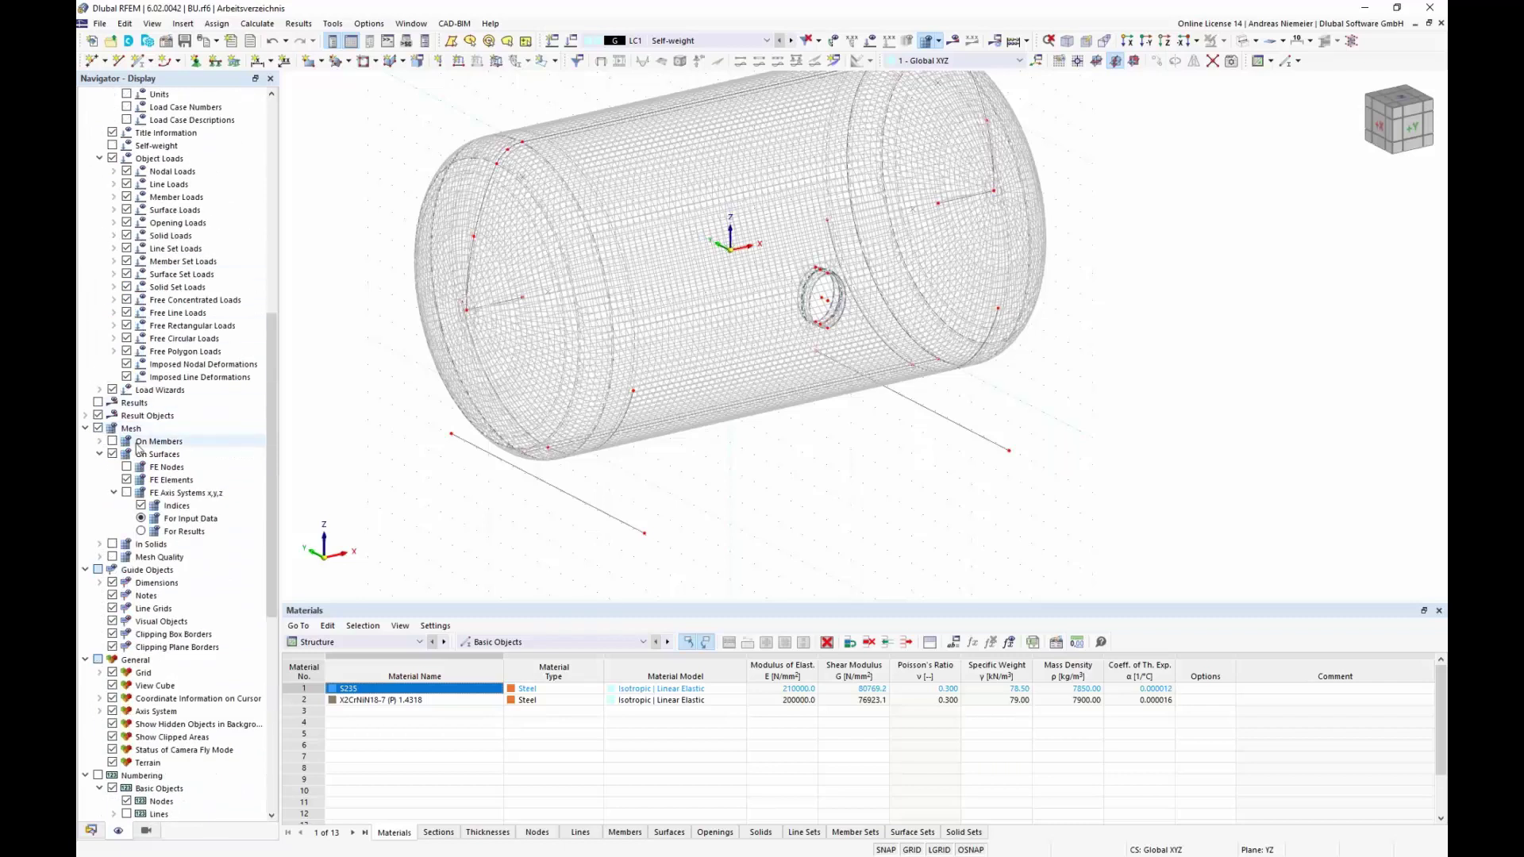
left_click(126, 495)
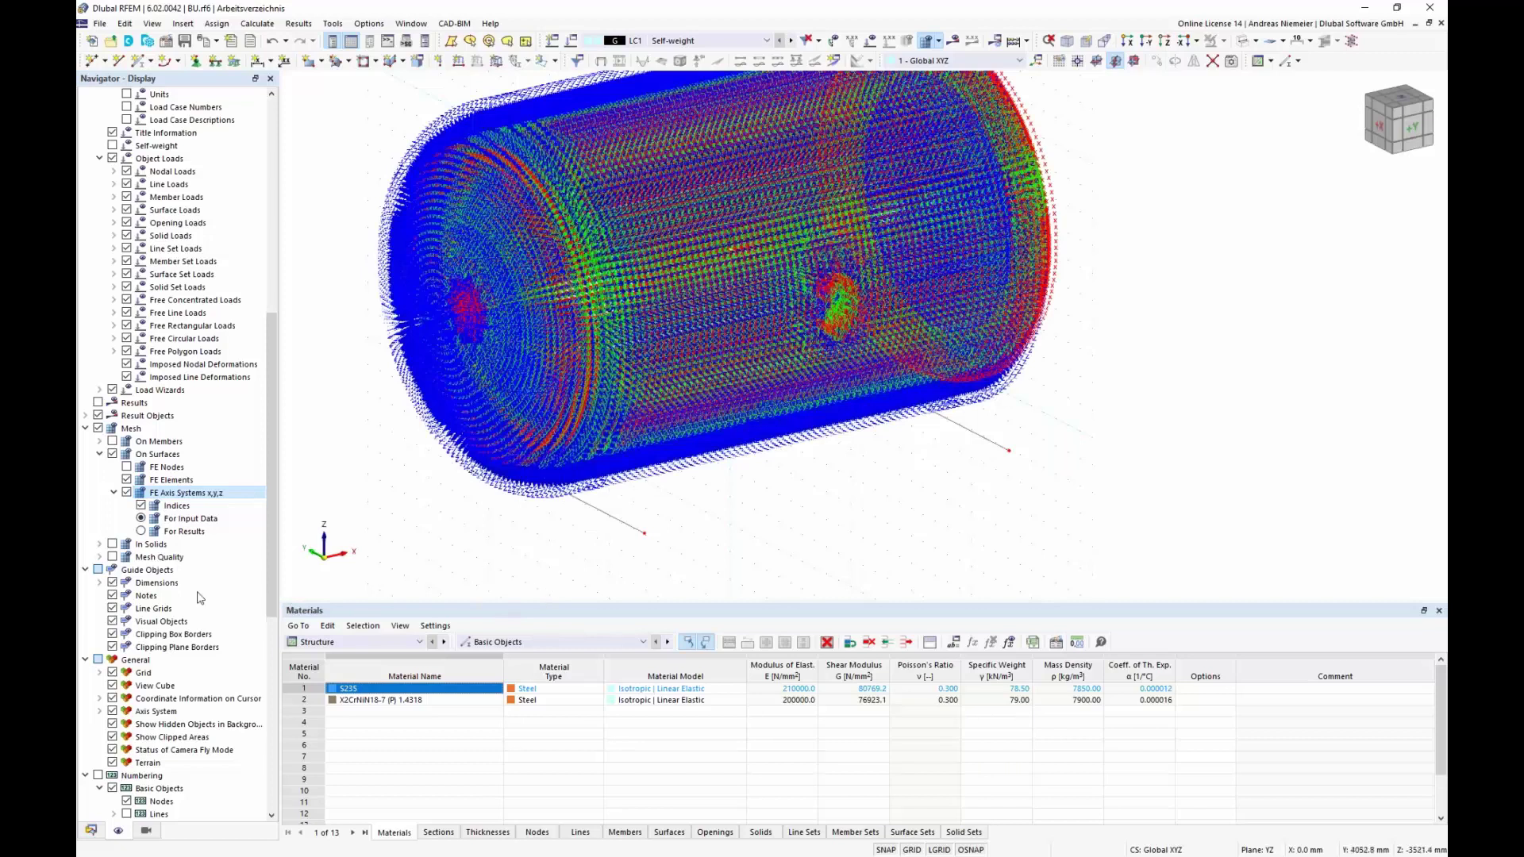
left_click(145, 510)
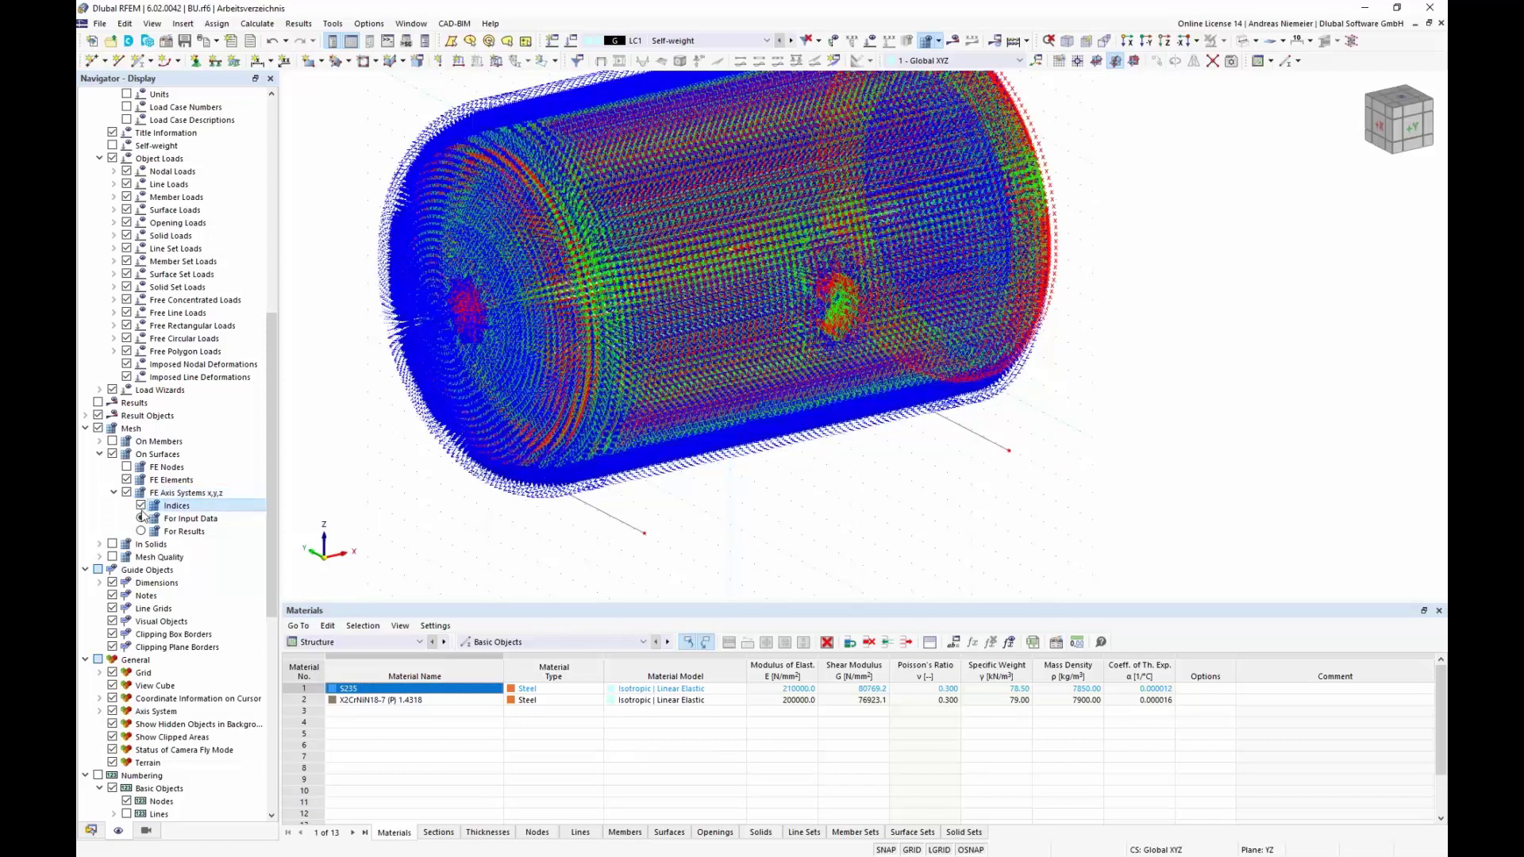
left_click(141, 519)
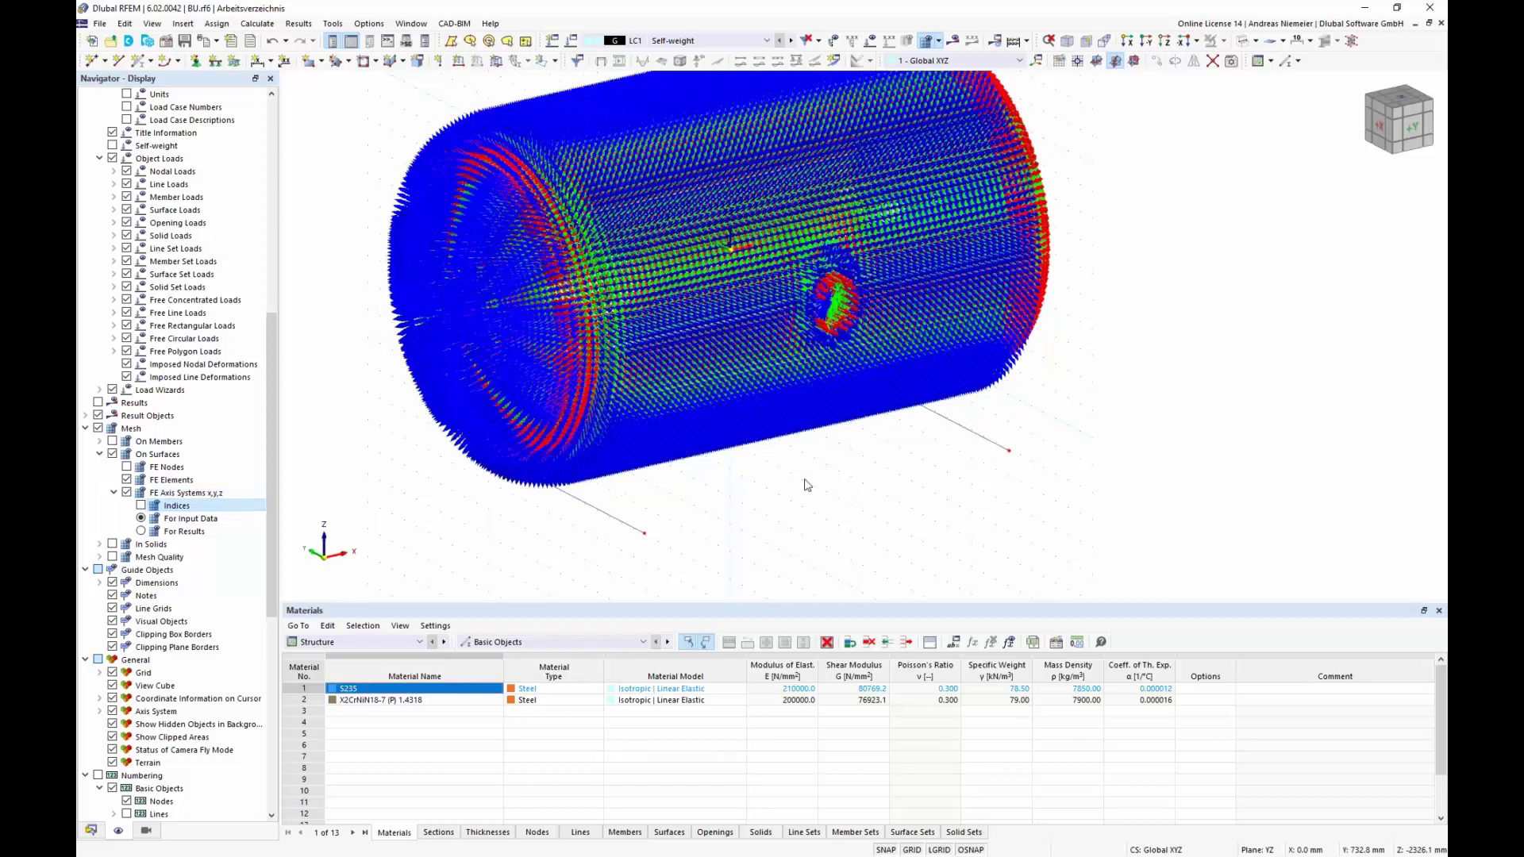
- In the +Y view, examine the FE axis directions on both vaulted heads, the cylinder and the manhole, then hide the FE axis systems
left_click(1421, 141)
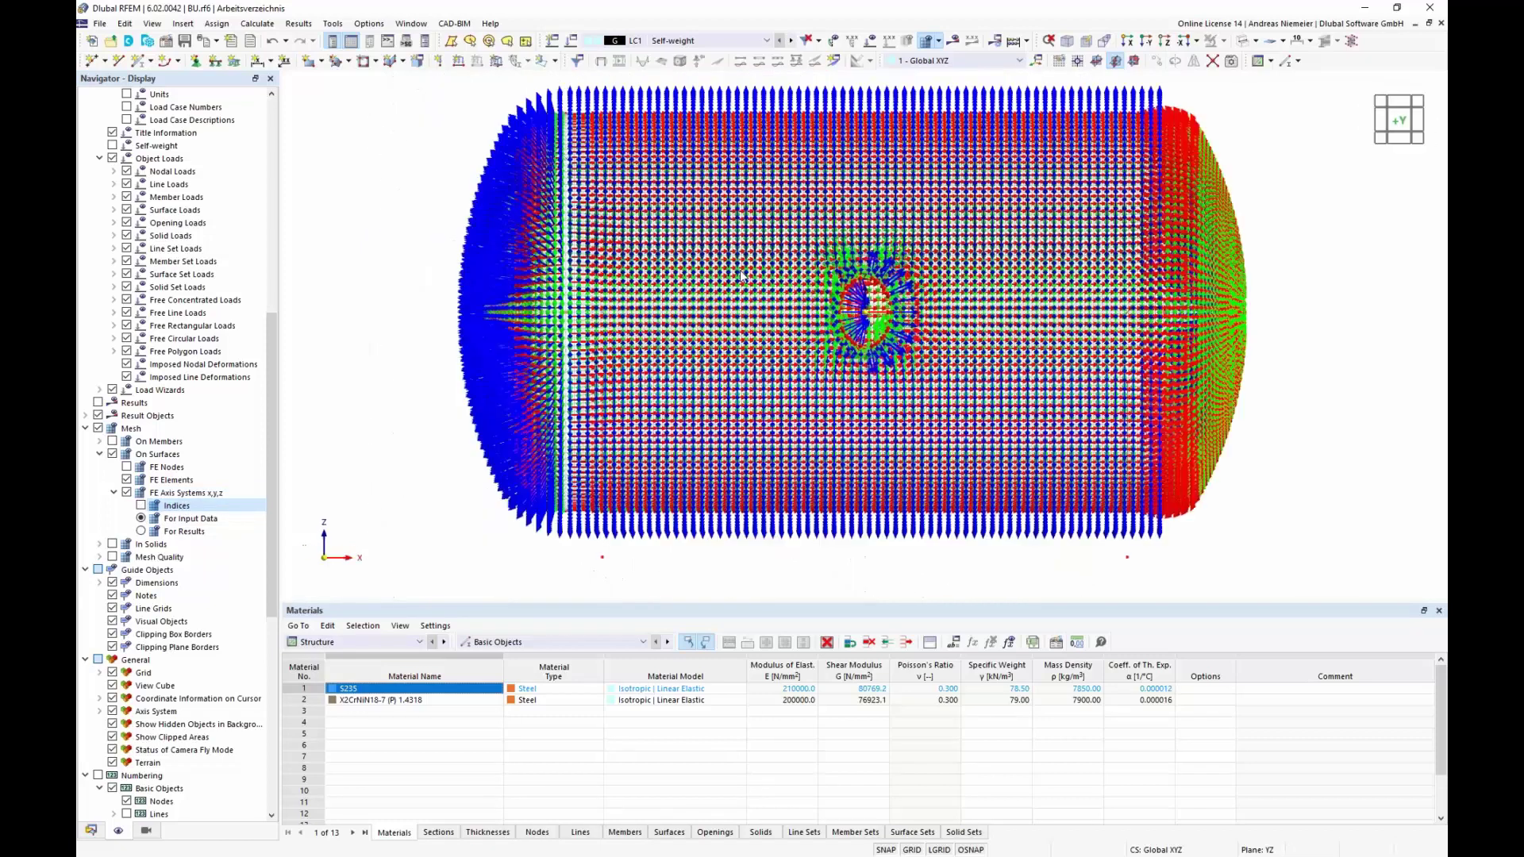
scroll(560, 95, "up", 3)
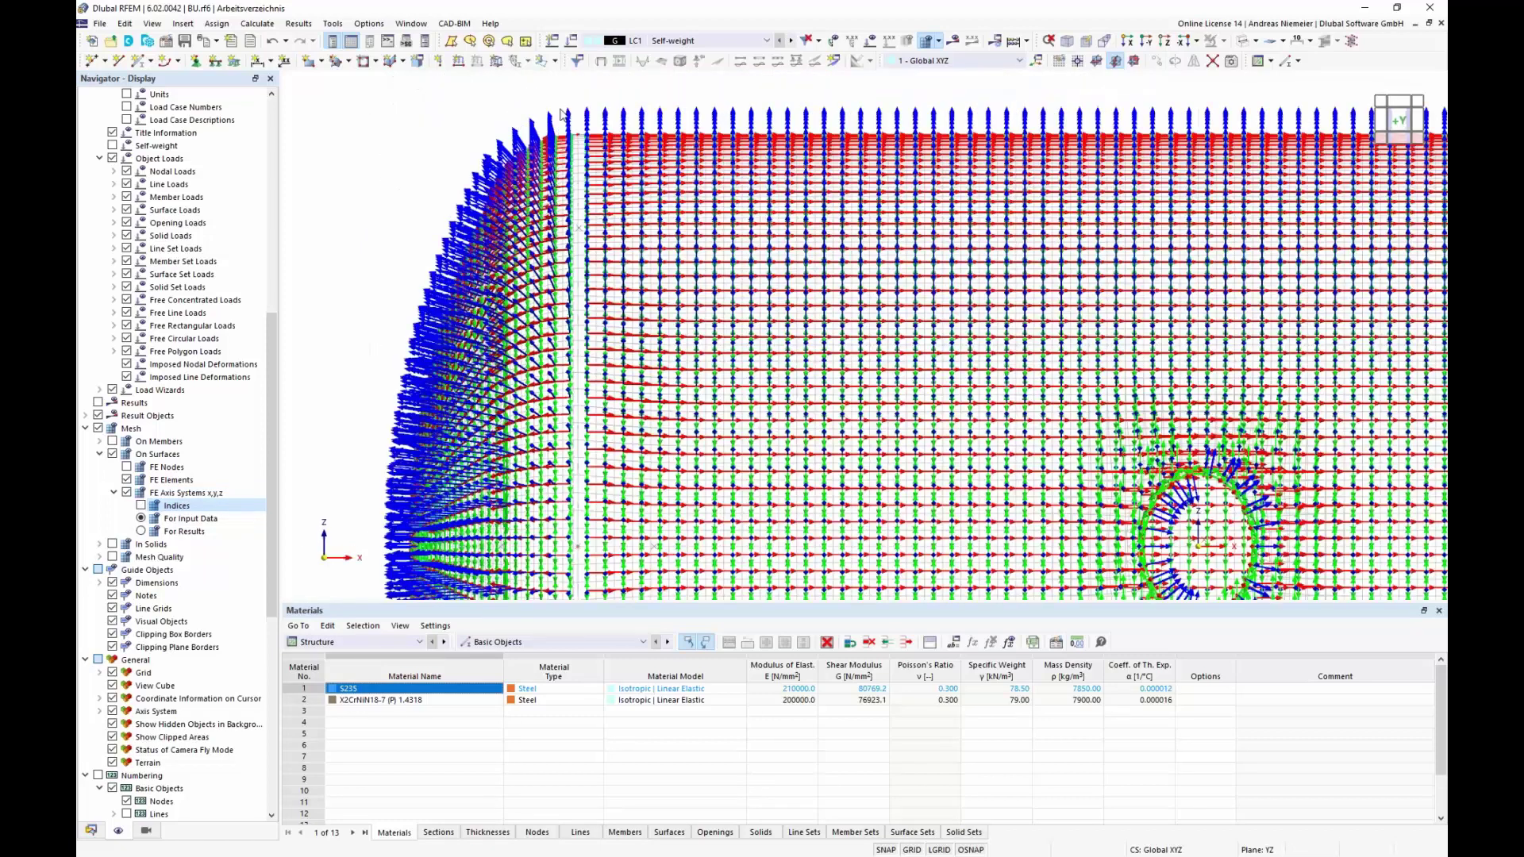
scroll(560, 114, "up", 1)
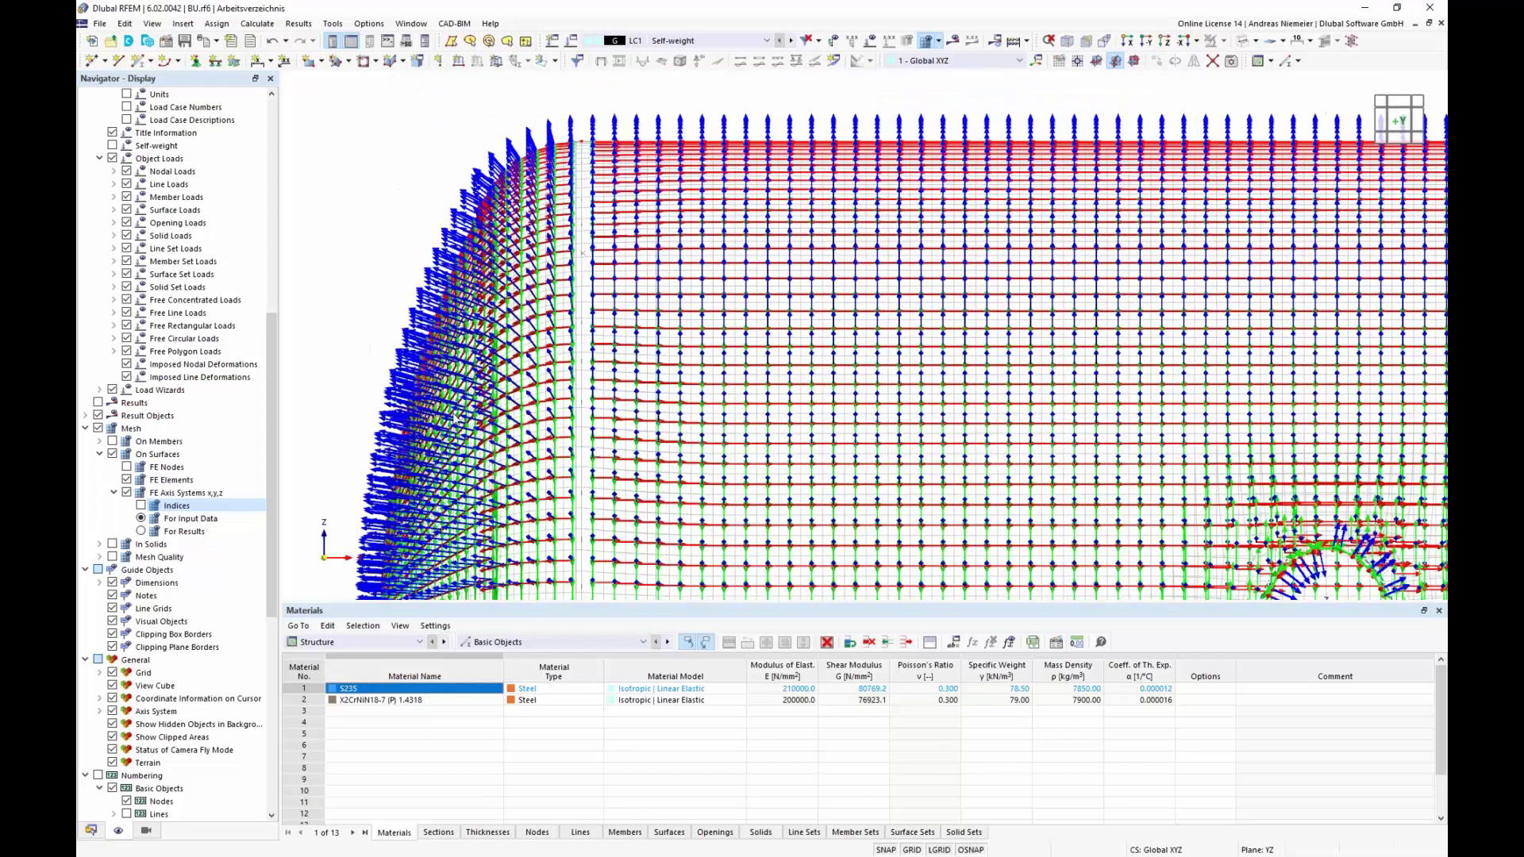
scroll(465, 466, "down", 4)
scroll(465, 466, "up", 3)
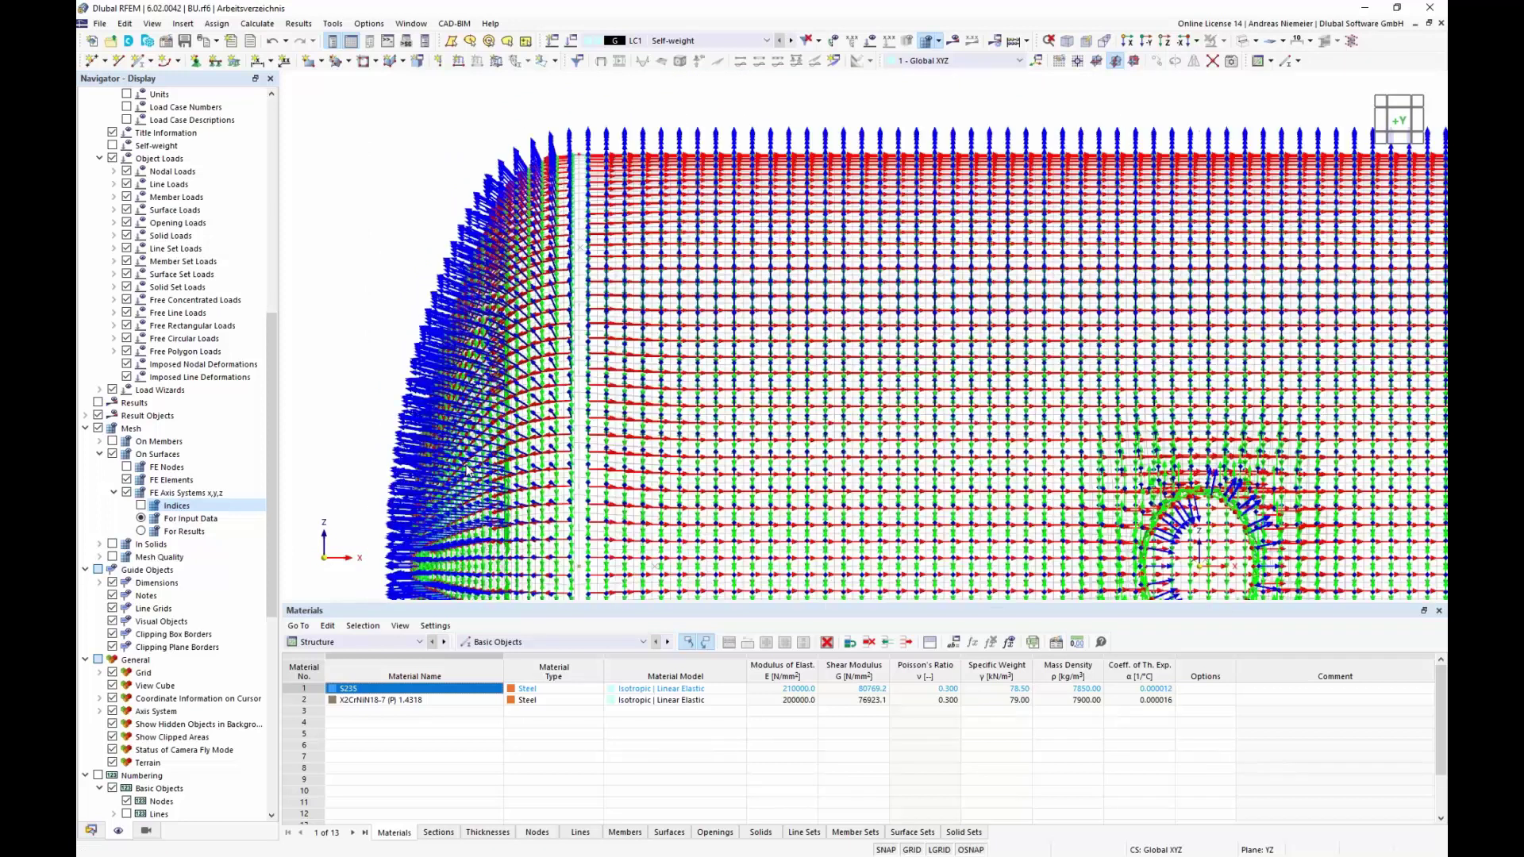
scroll(467, 471, "down", 3)
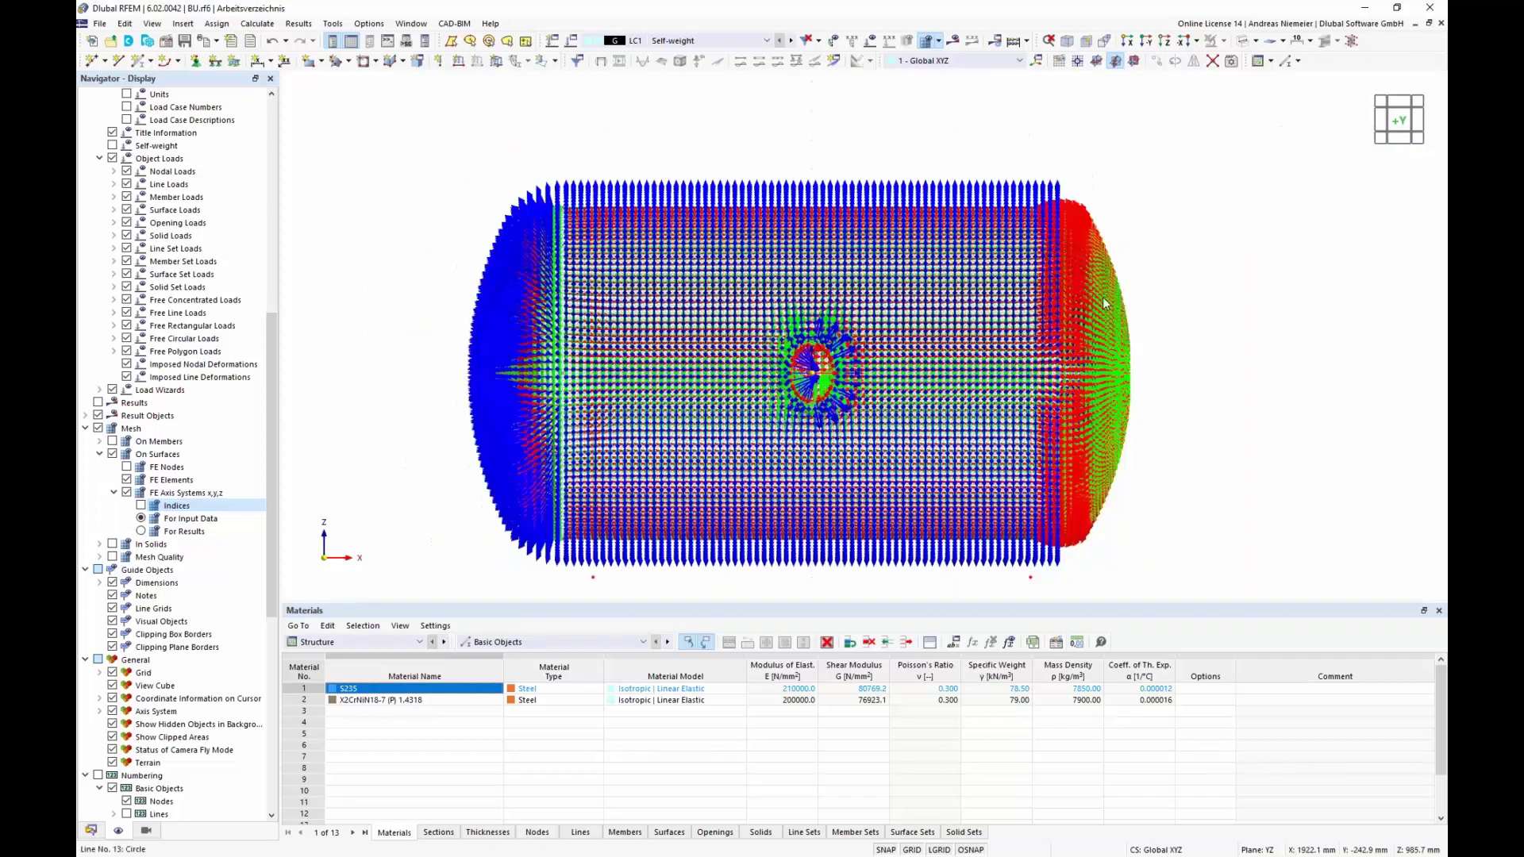
scroll(1105, 304, "down", 1)
scroll(863, 429, "up", 6)
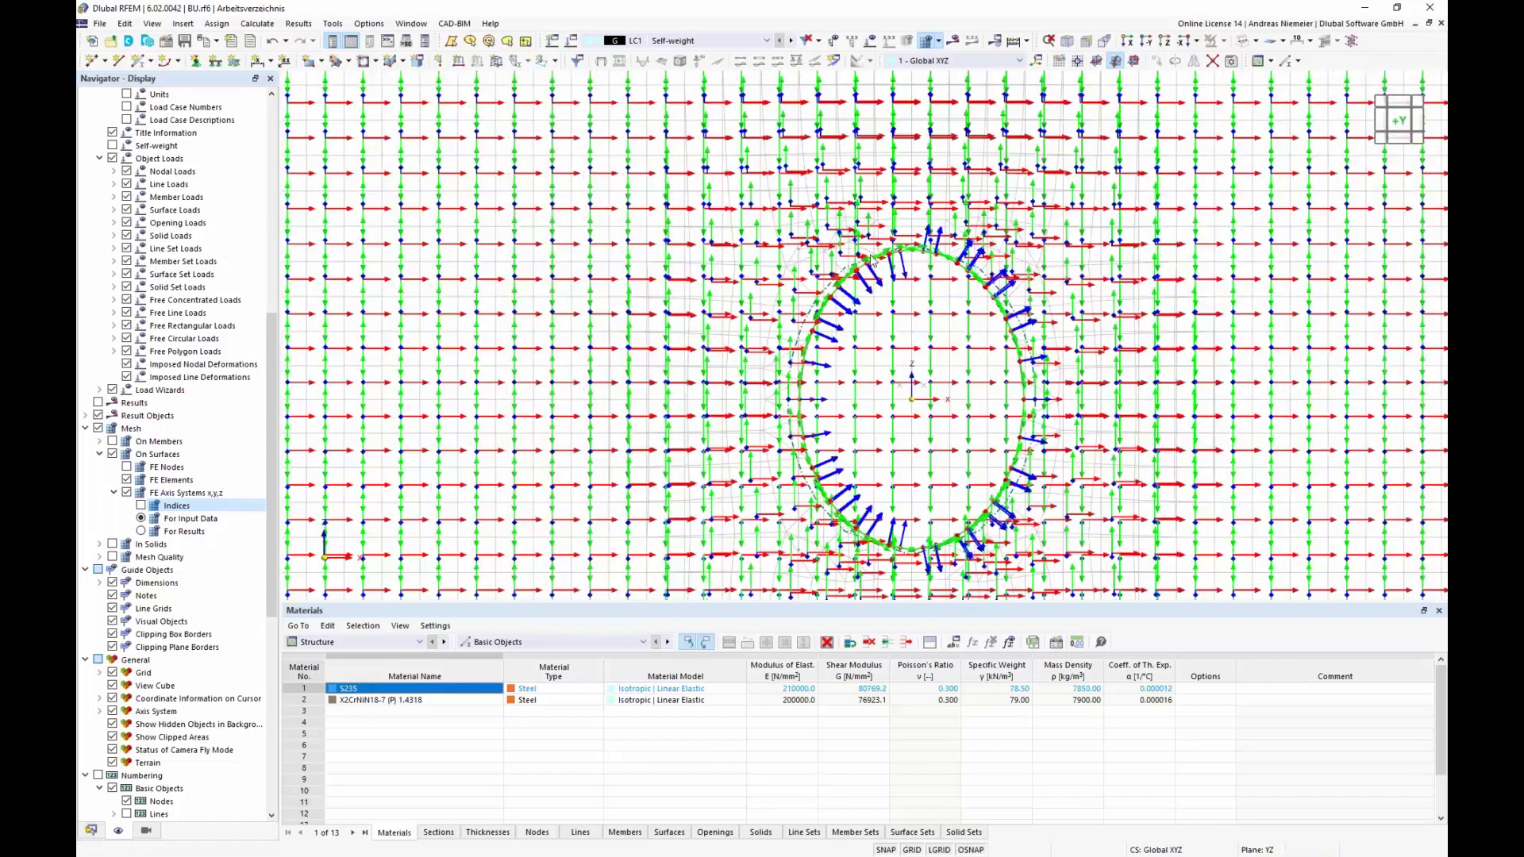
scroll(871, 258, "down", 2)
scroll(864, 278, "down", 3)
key("Up")
key("space")
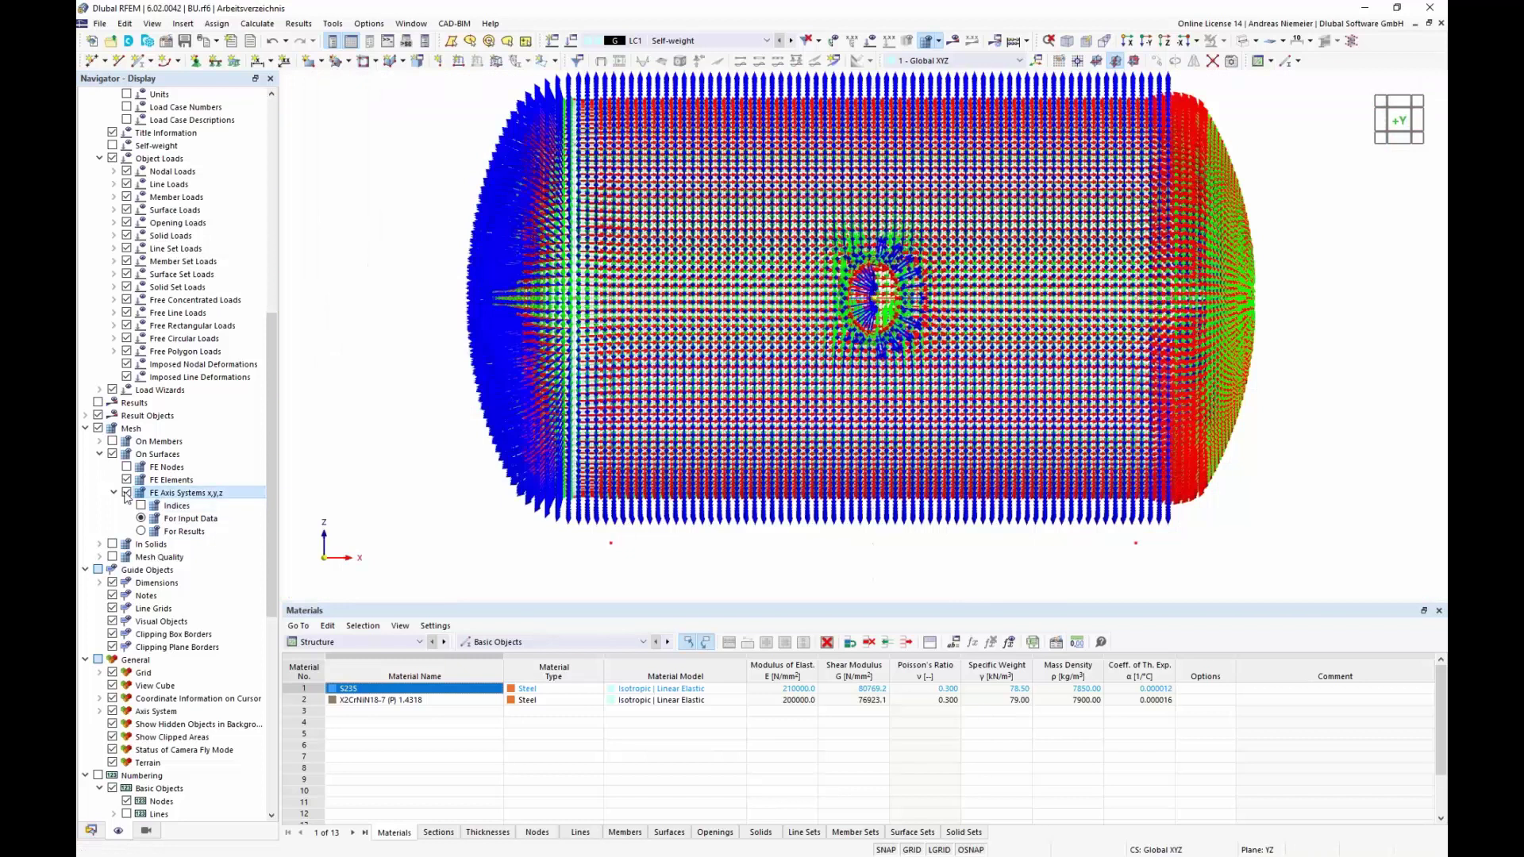
- Reverse the local axis systems of the surfaces forming the vaulted head at the positive X end, accepting deletion of the mesh
left_click_drag(1346, 529, 1200, 101)
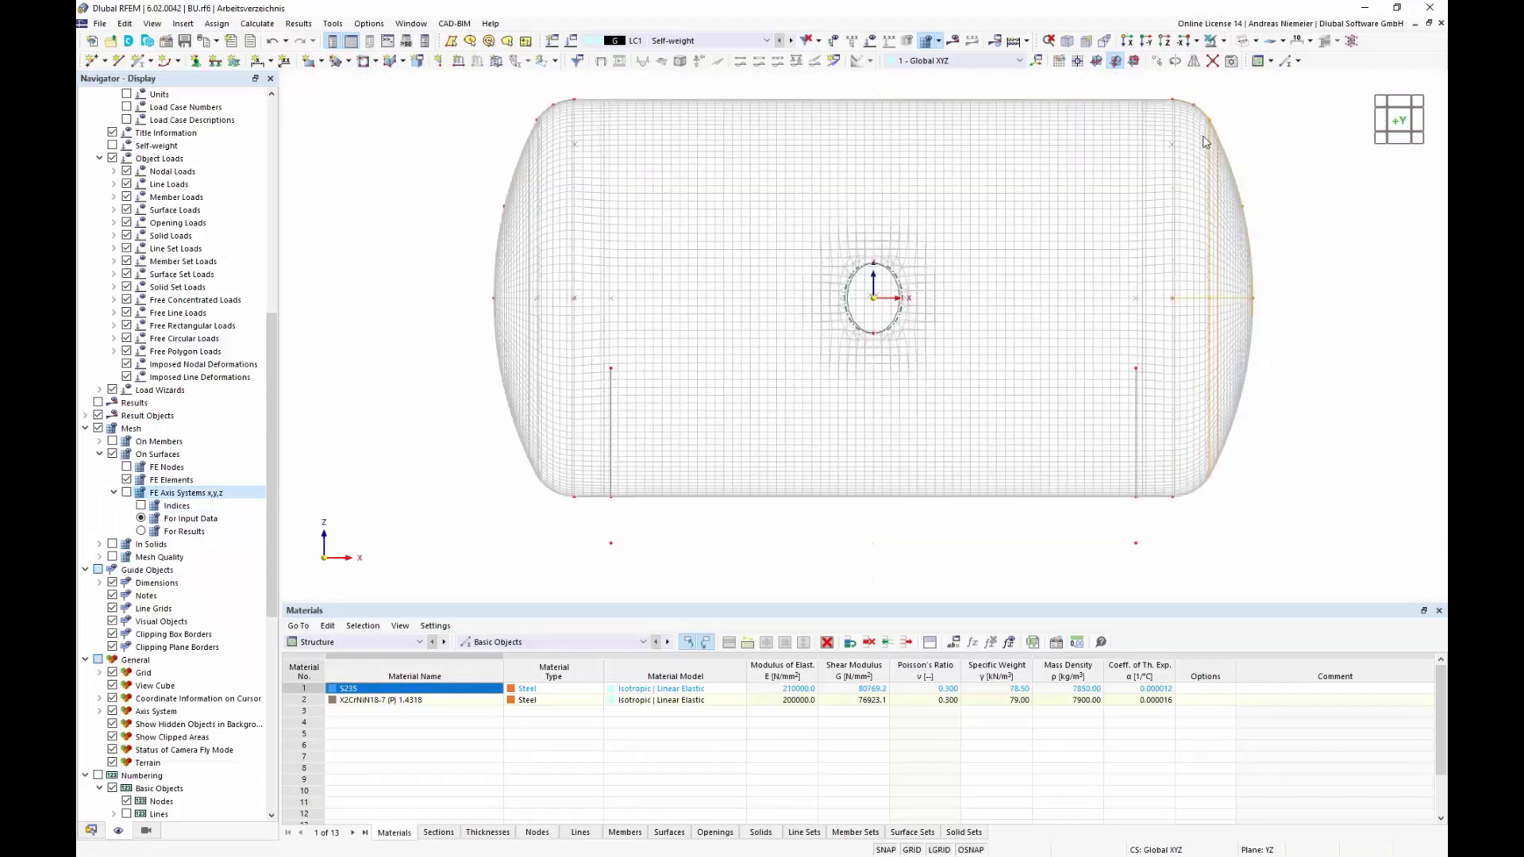
right_click(1206, 142)
mouse_move(1219, 205)
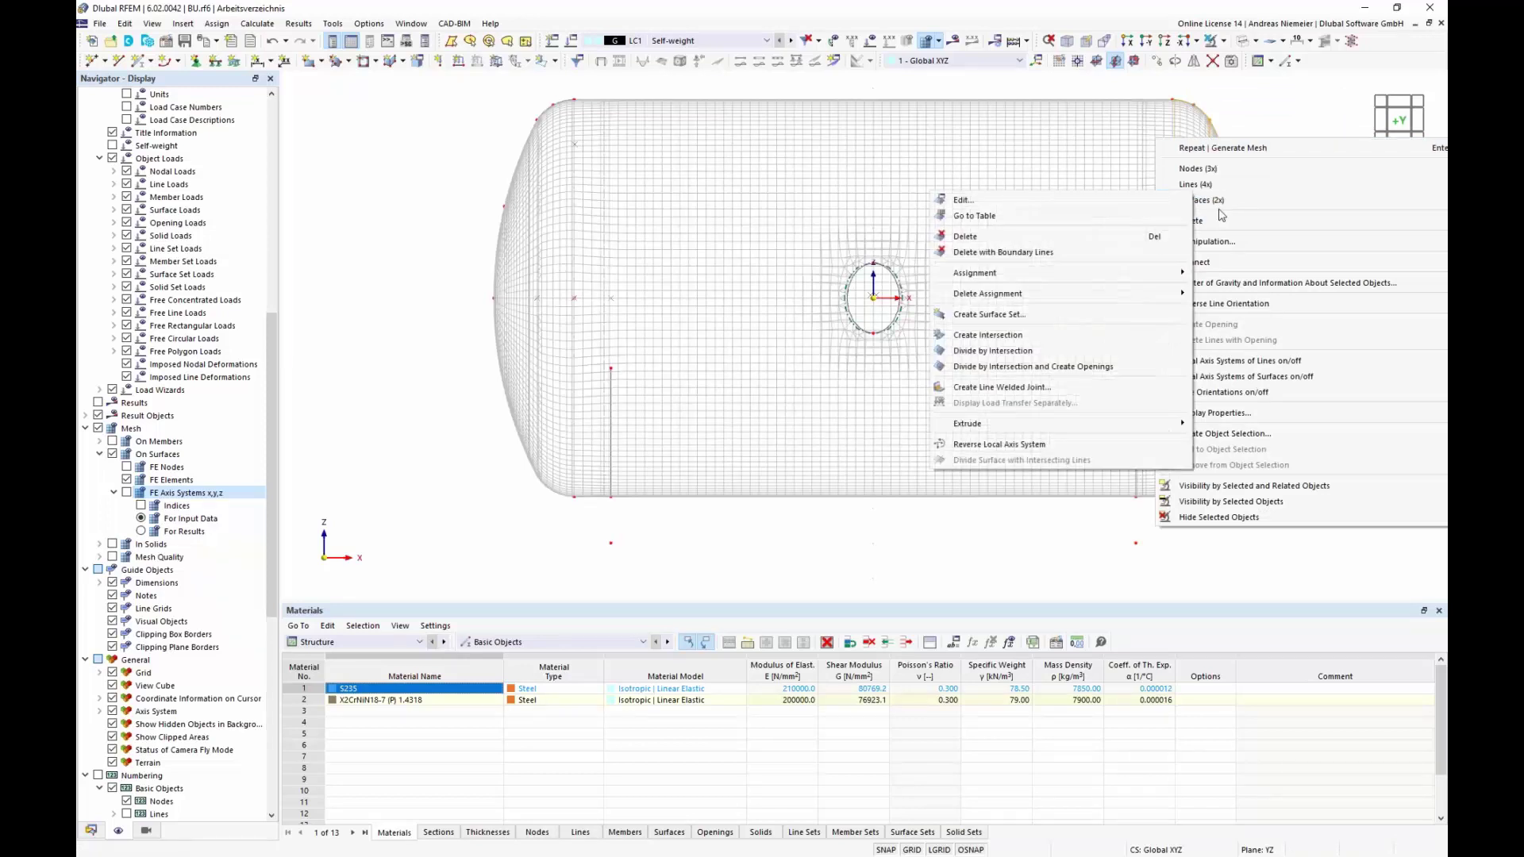
left_click(1024, 444)
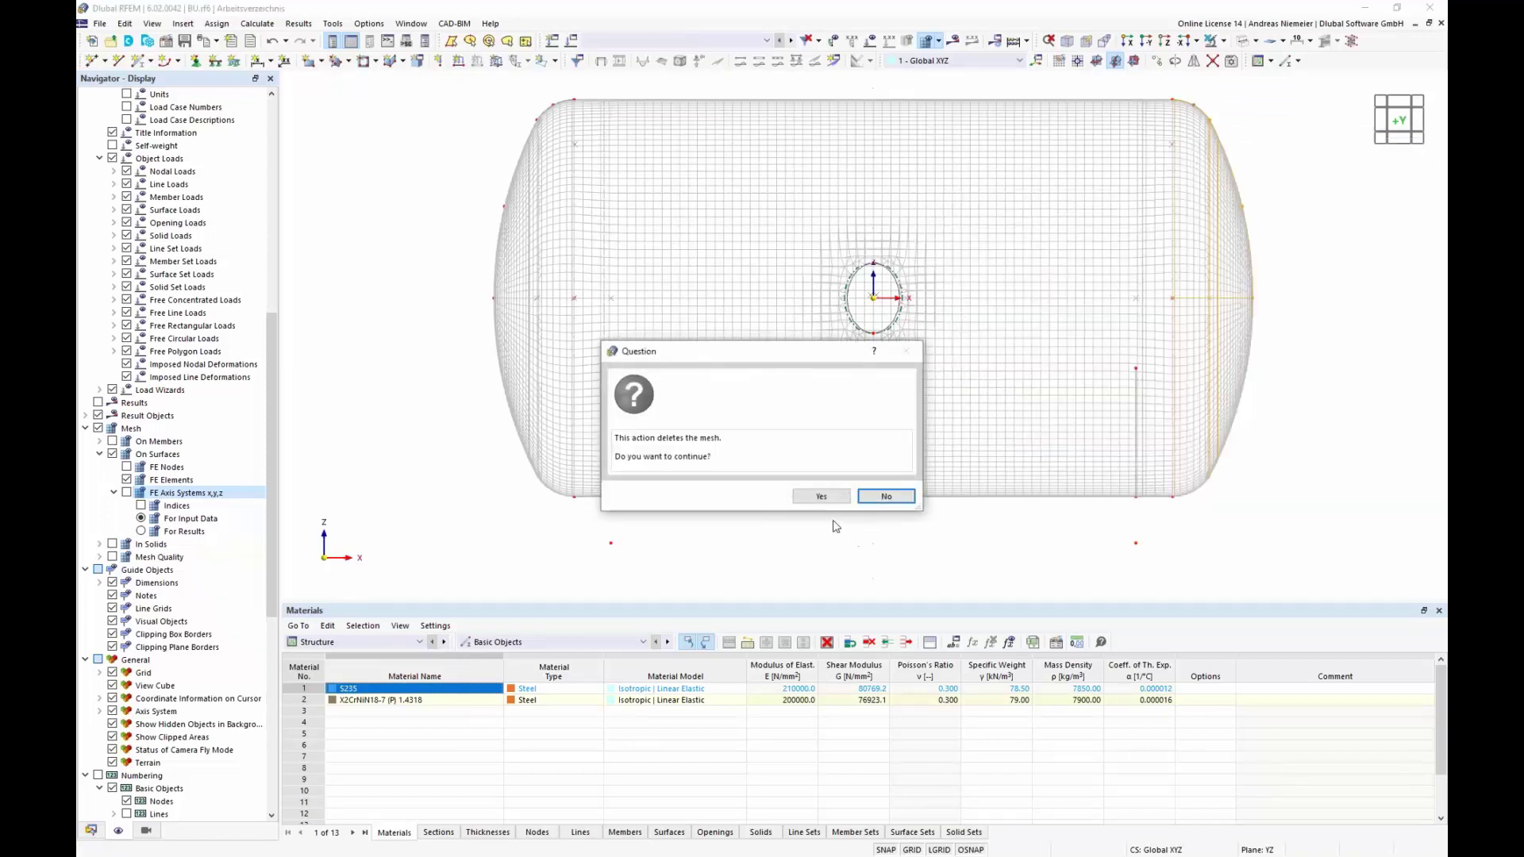
left_click(821, 496)
- Reverse the local axis system of the trimmed manhole shell surface on the negative X side
scroll(855, 366, "up", 3)
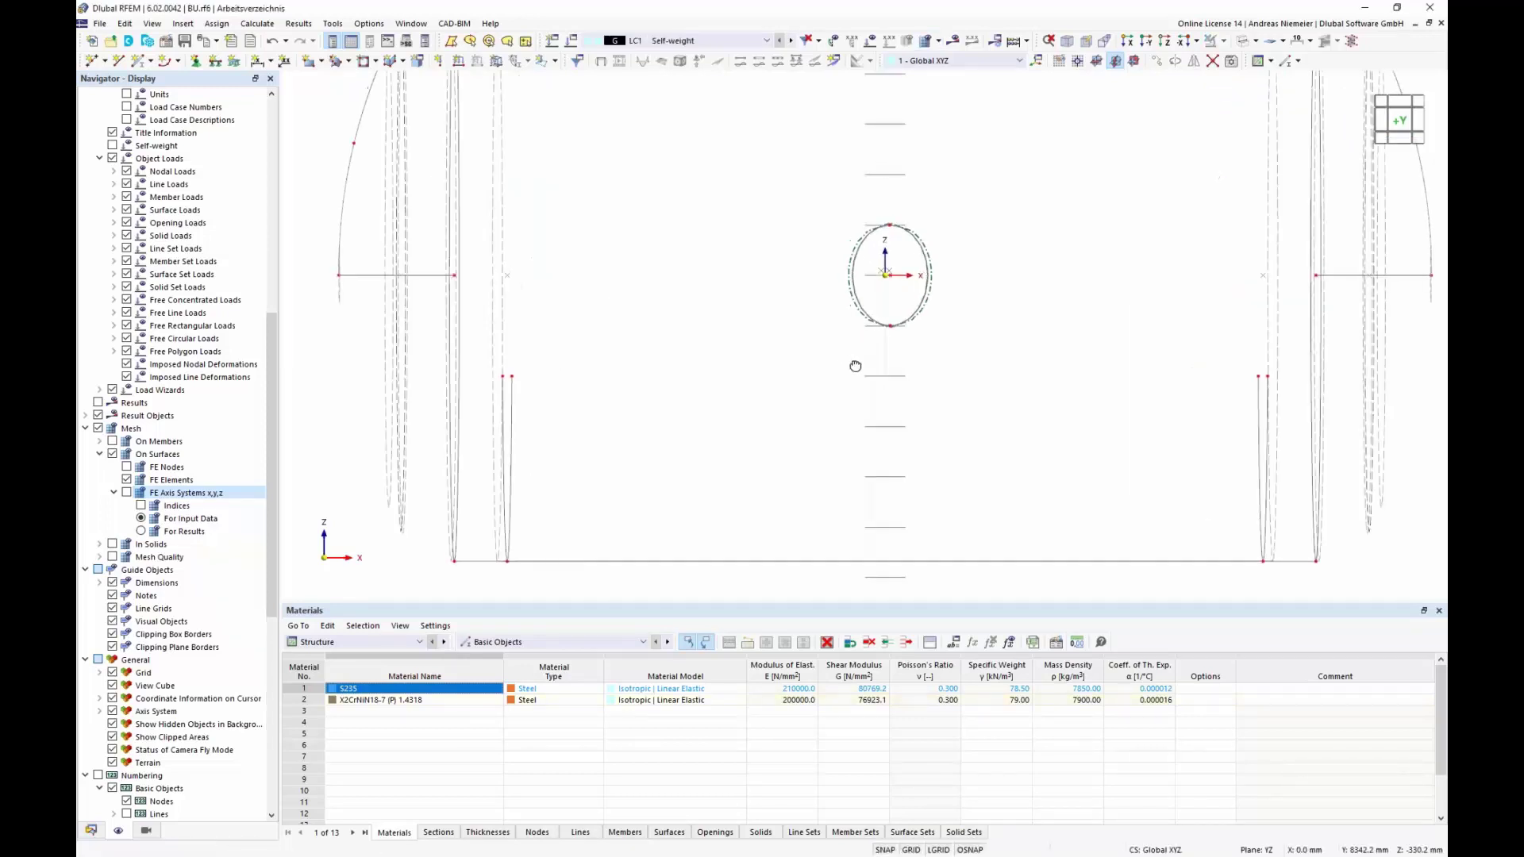
middle_click_drag(855, 366, 958, 272, "ctrl")
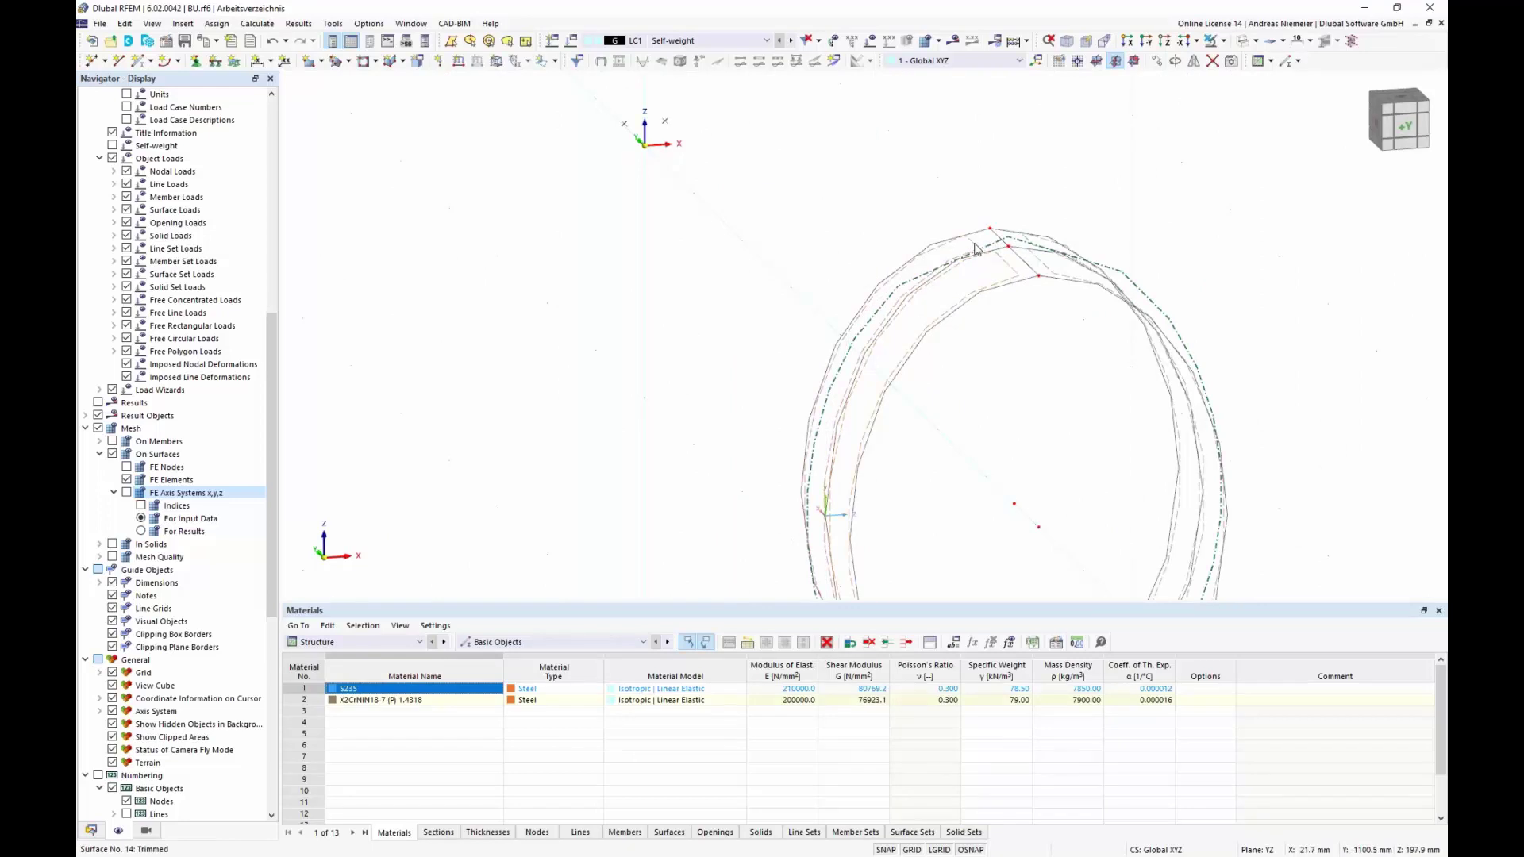
right_click(976, 248)
left_click(1049, 516)
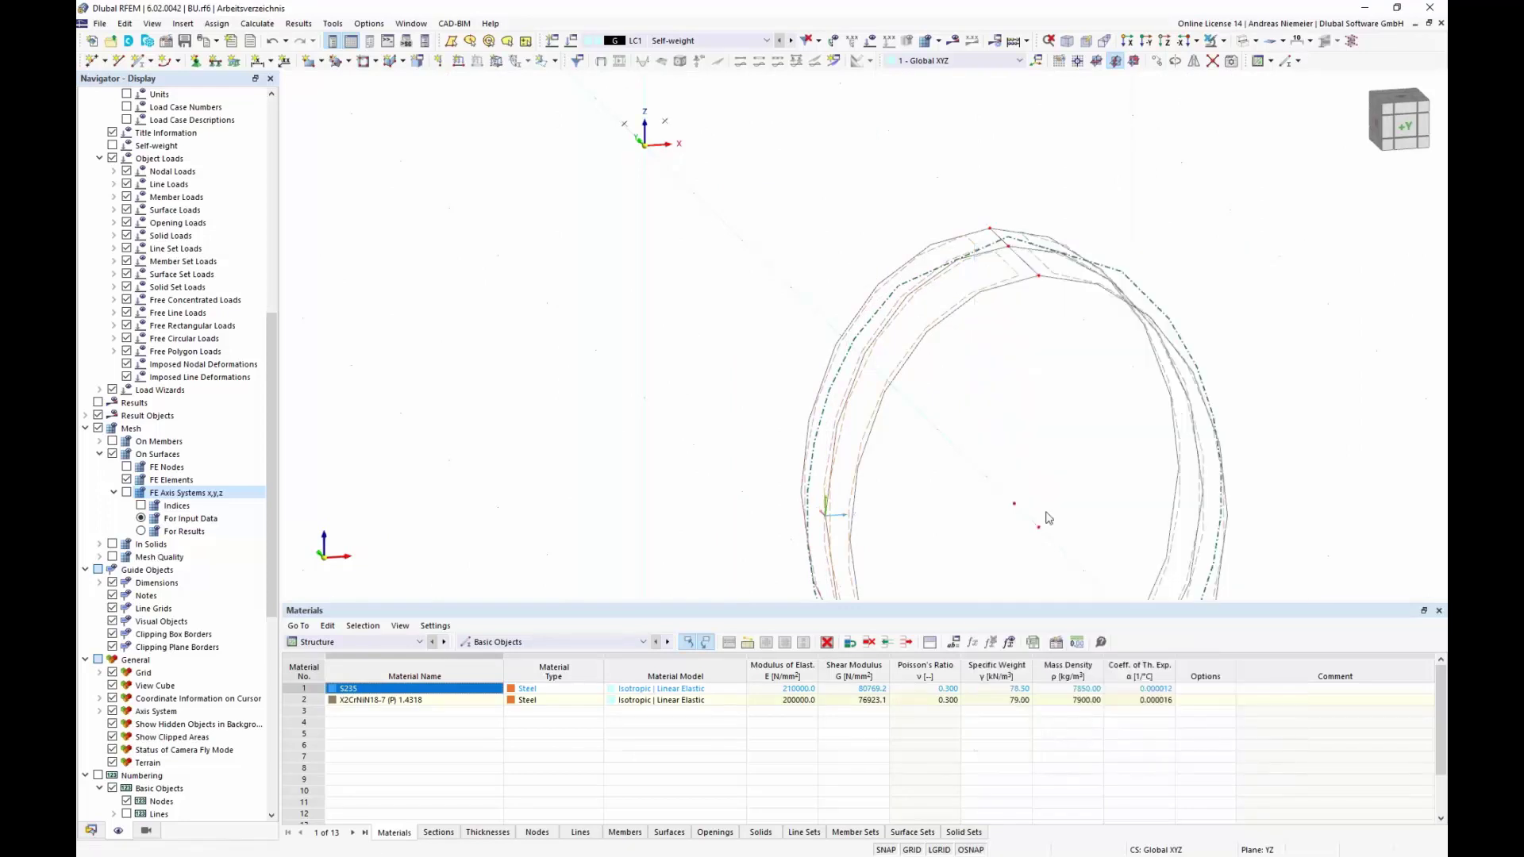
- Create a new plane surface with stiffness type Rigid from boundary lines to close the manhole
scroll(1035, 415, "down", 6)
middle_click_drag(1032, 401, 753, 341)
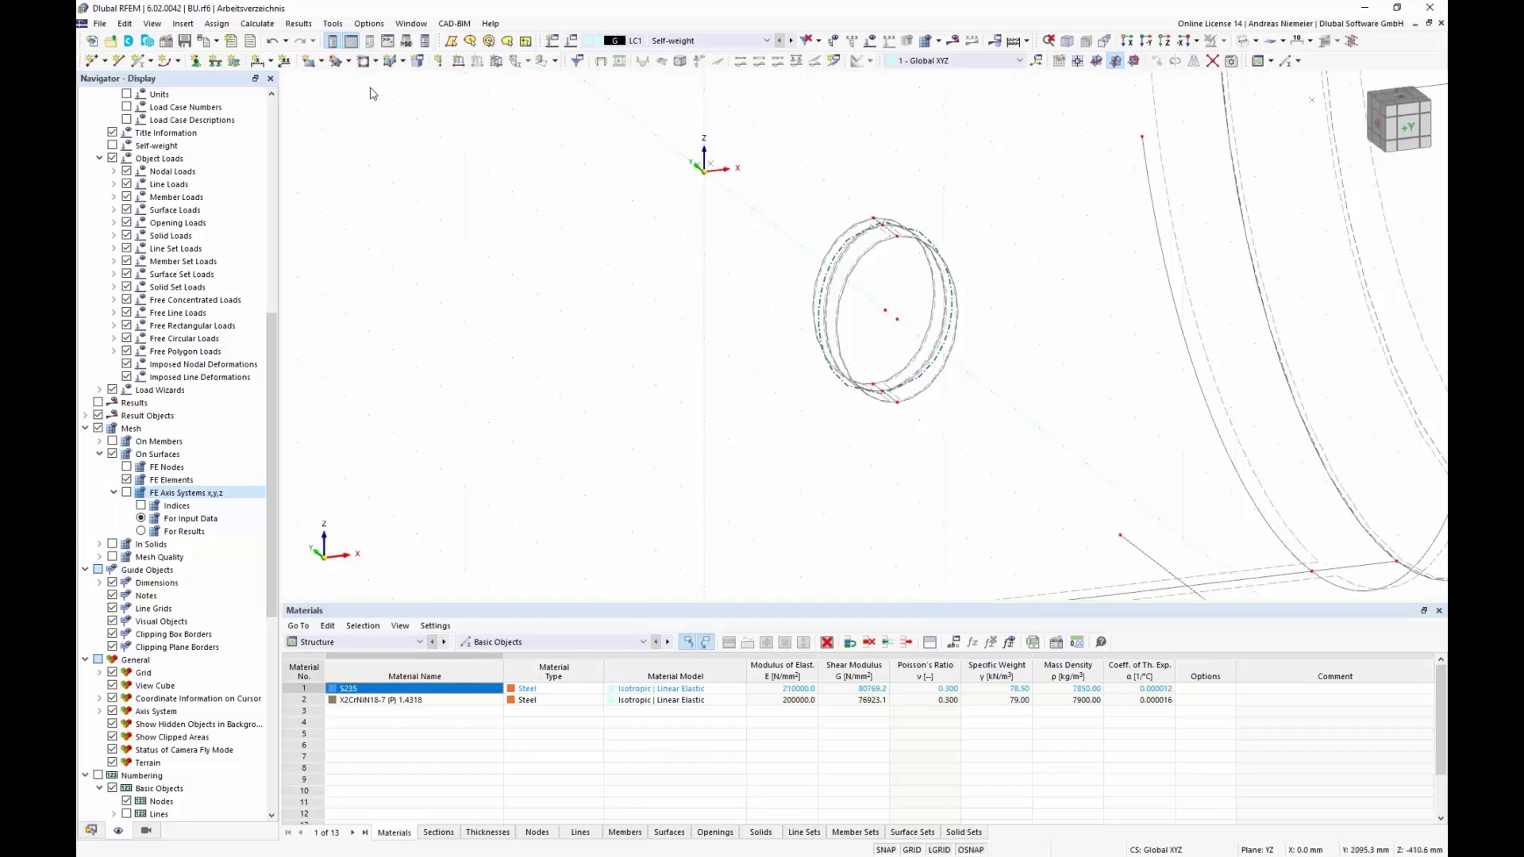
left_click(322, 63)
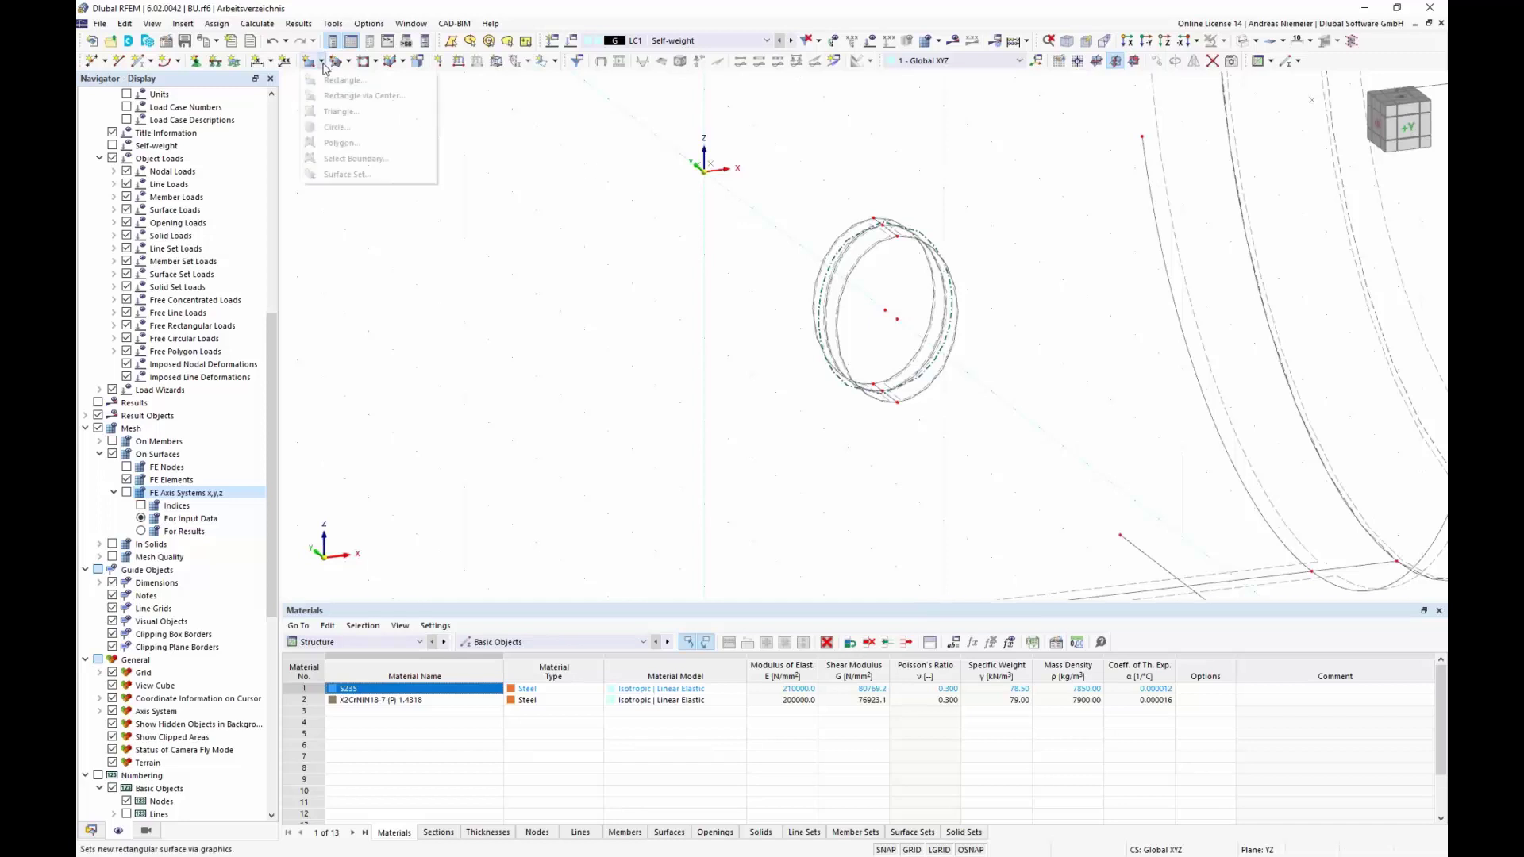
left_click(342, 158)
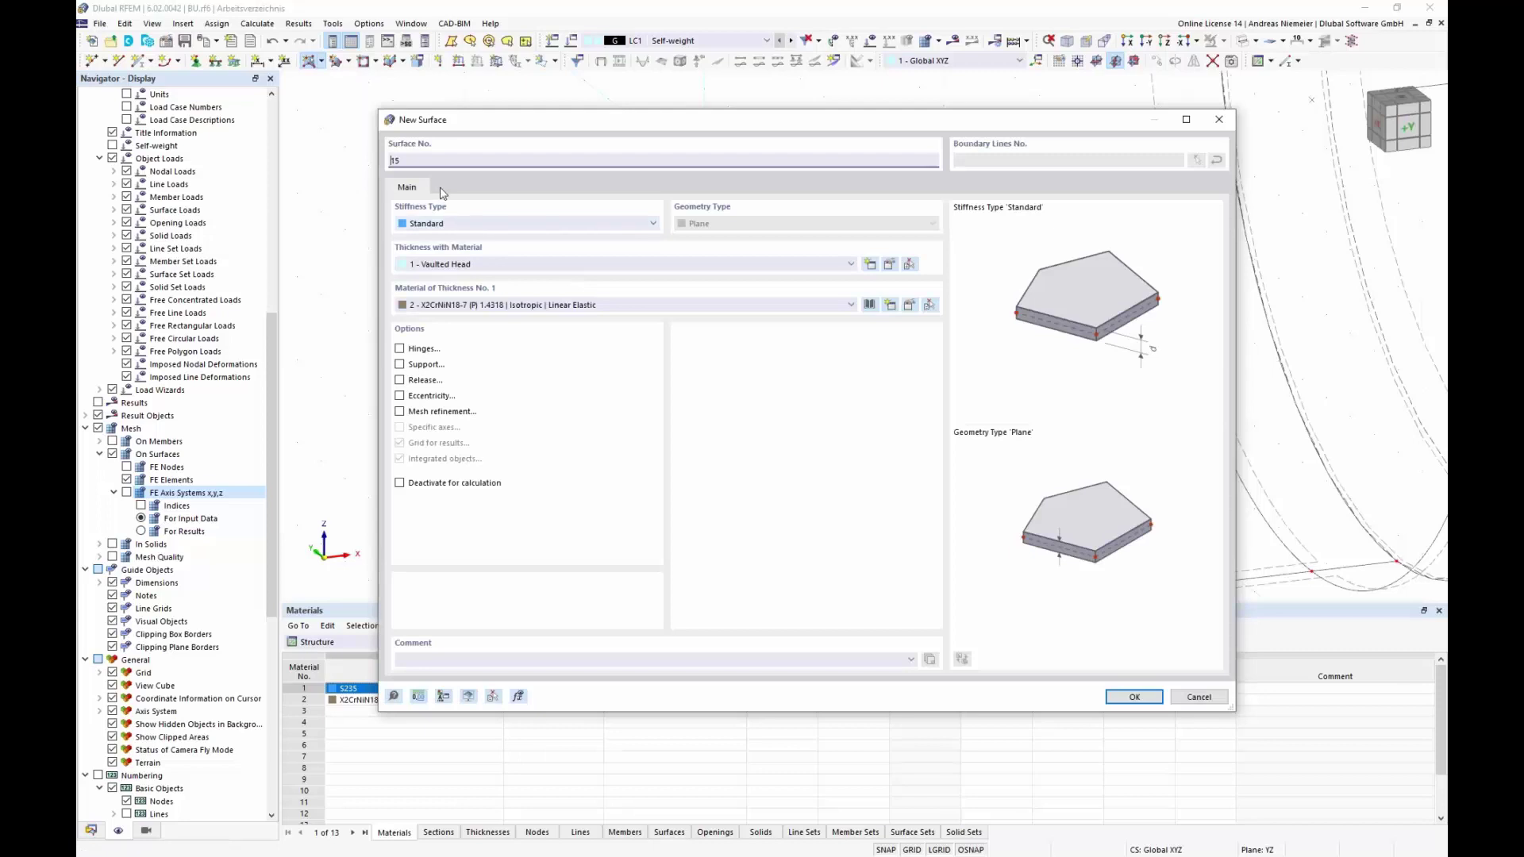
left_click(466, 232)
left_click(493, 294)
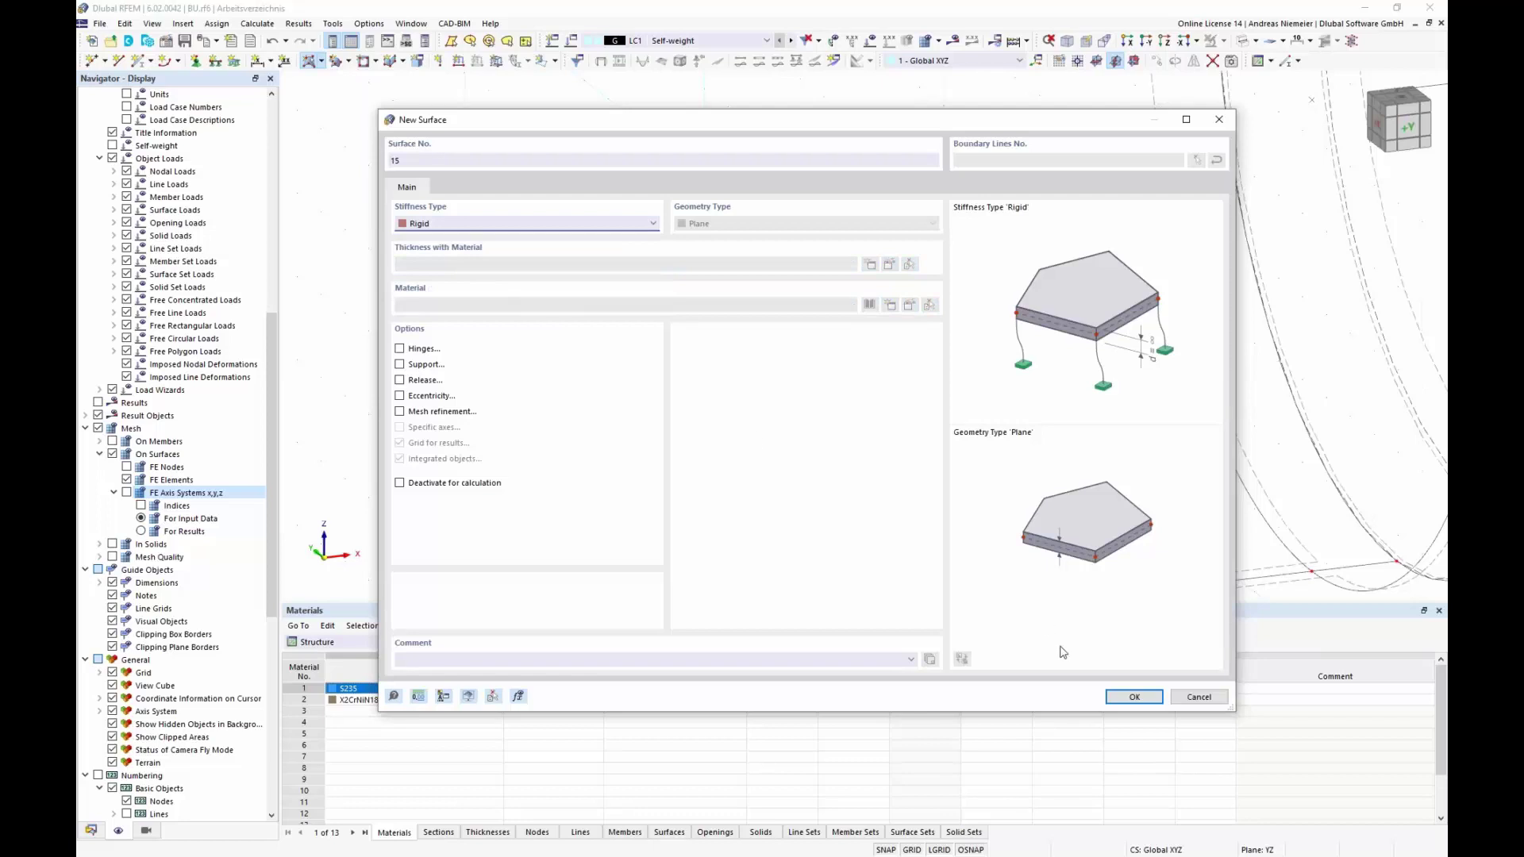
left_click(1134, 697)
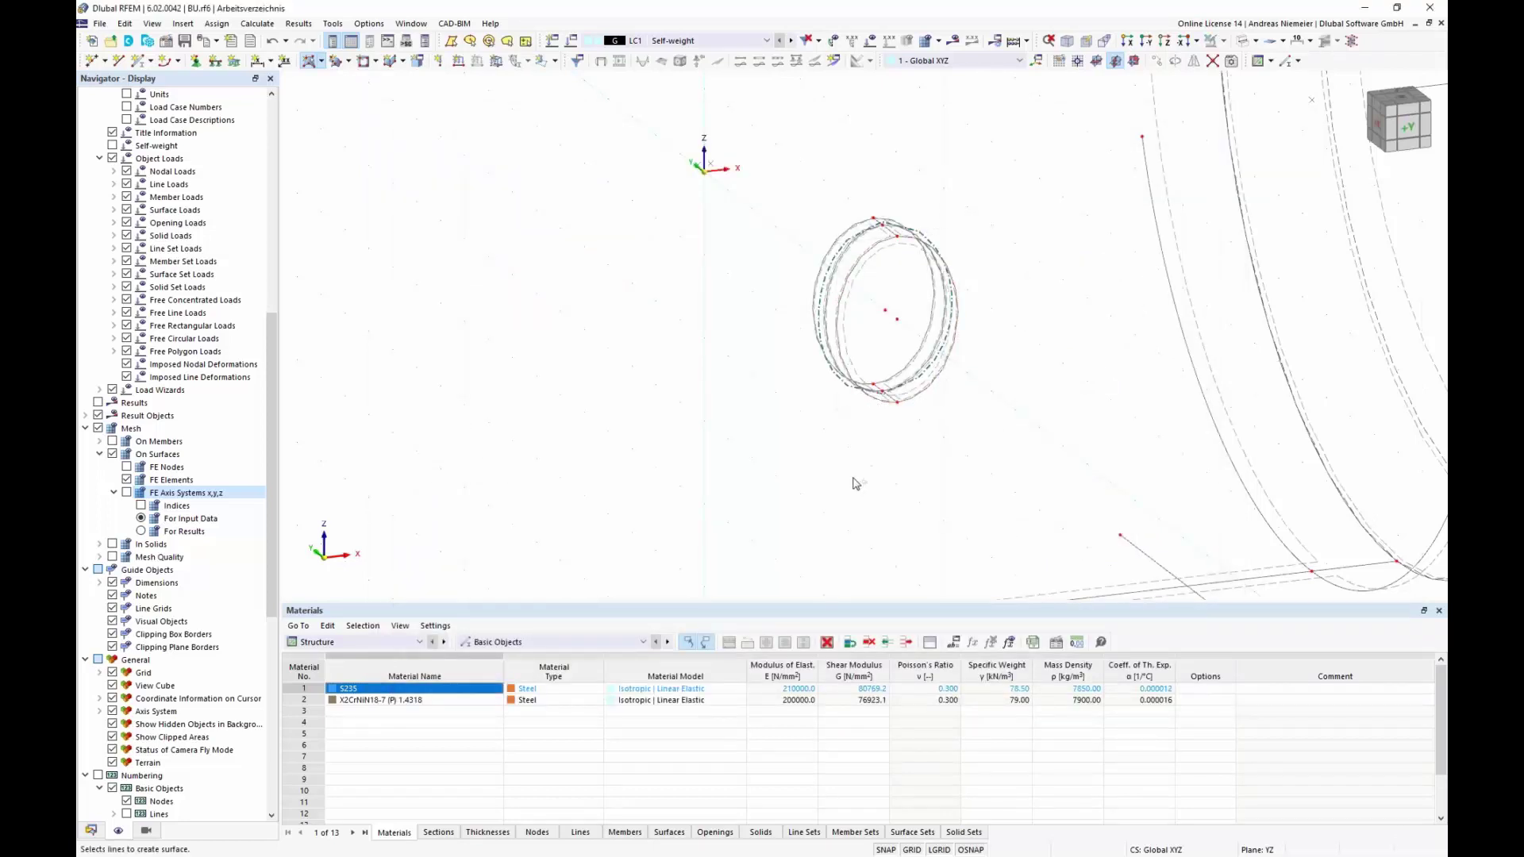
- Regenerate the mesh with the FE axis systems displayed and examine the axis directions of the whole tank in the +Y view
left_click(127, 493)
left_click(817, 497)
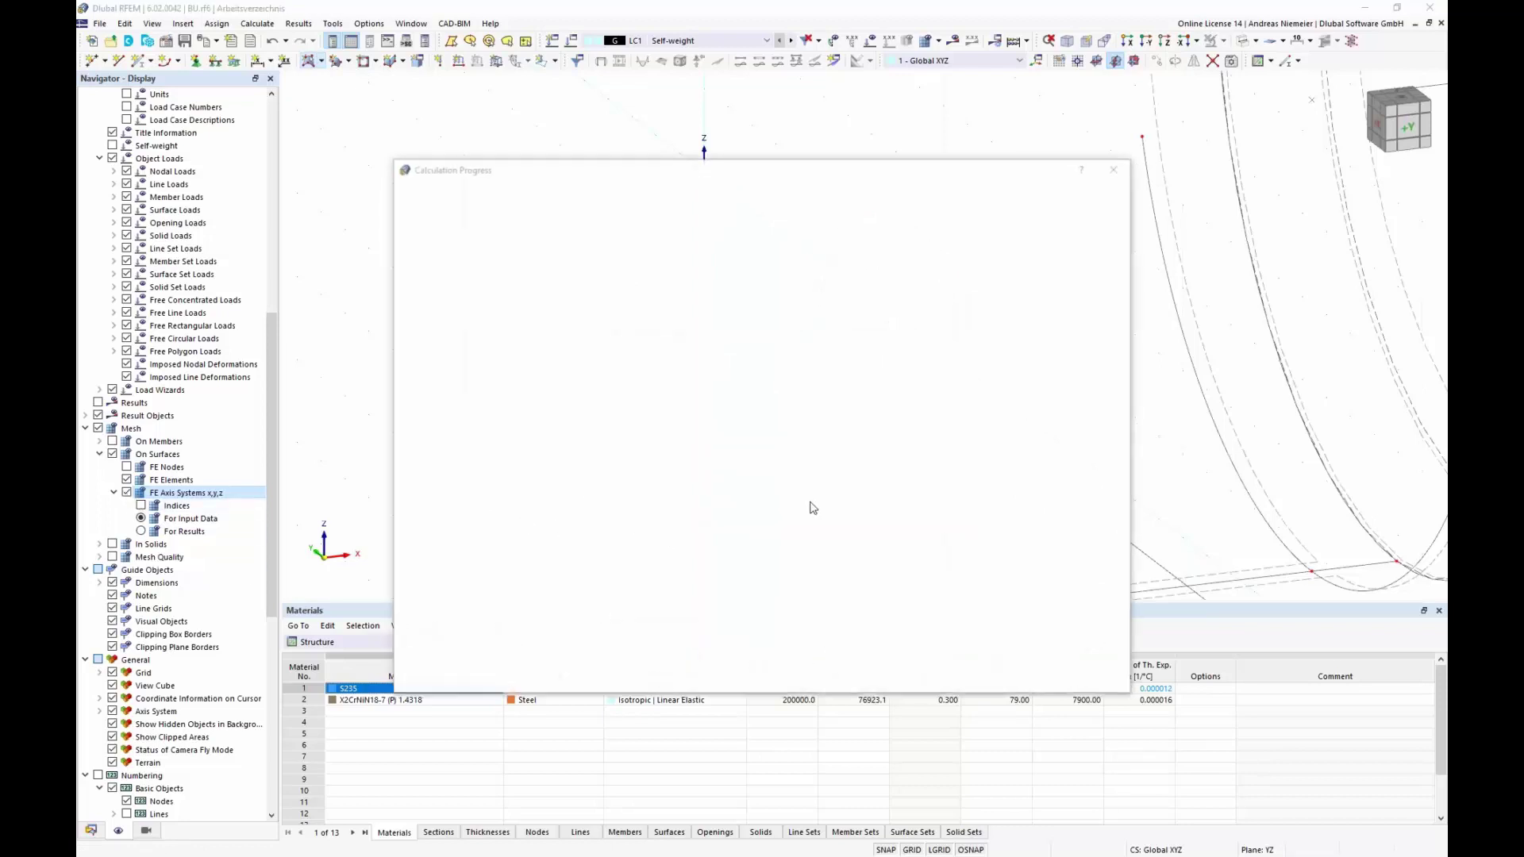
left_click(722, 520)
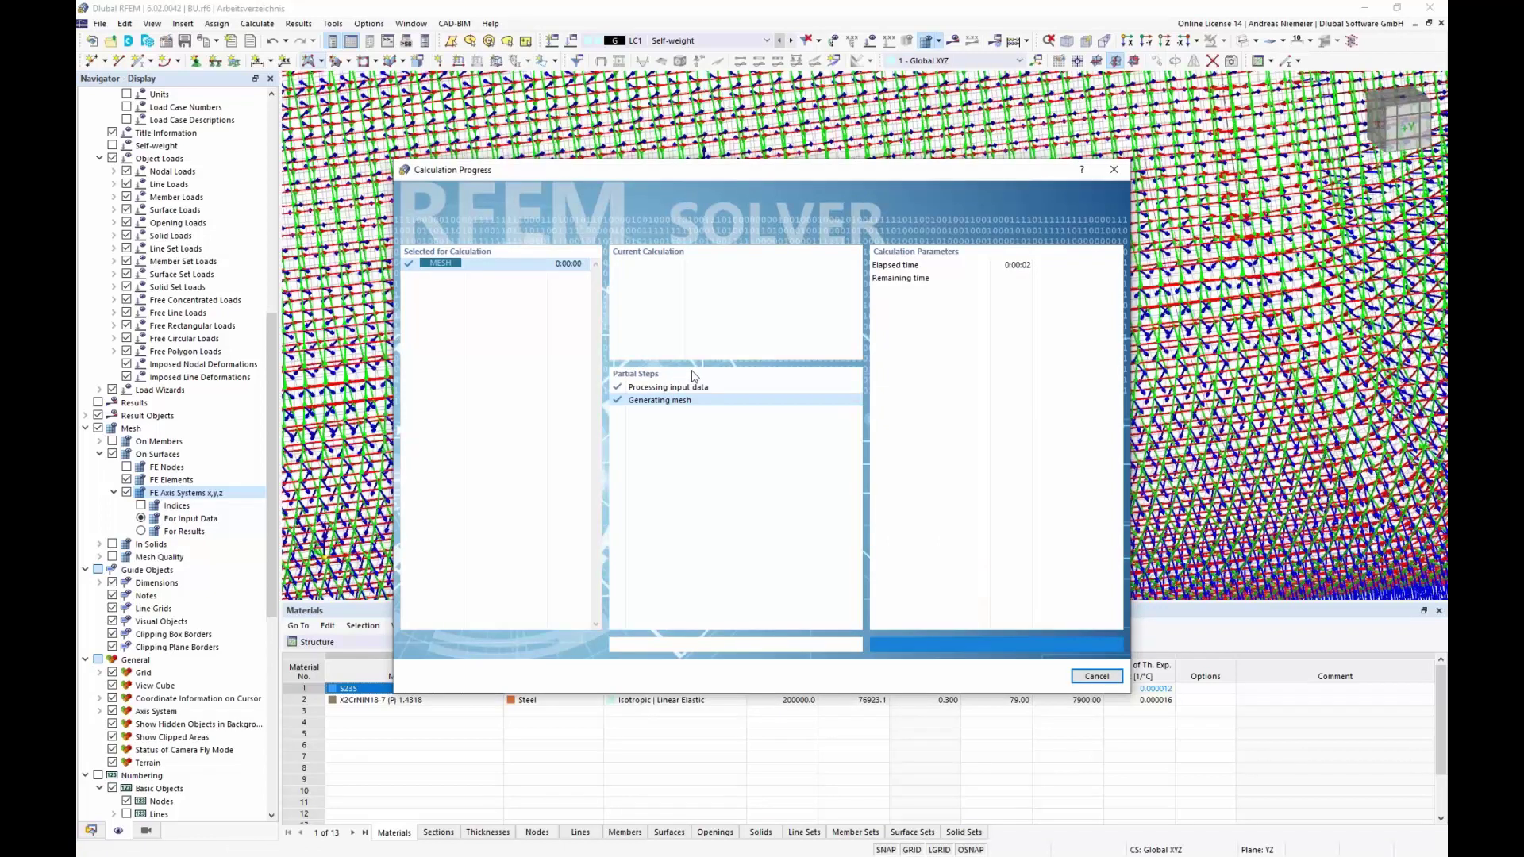
scroll(699, 361, "down", 5)
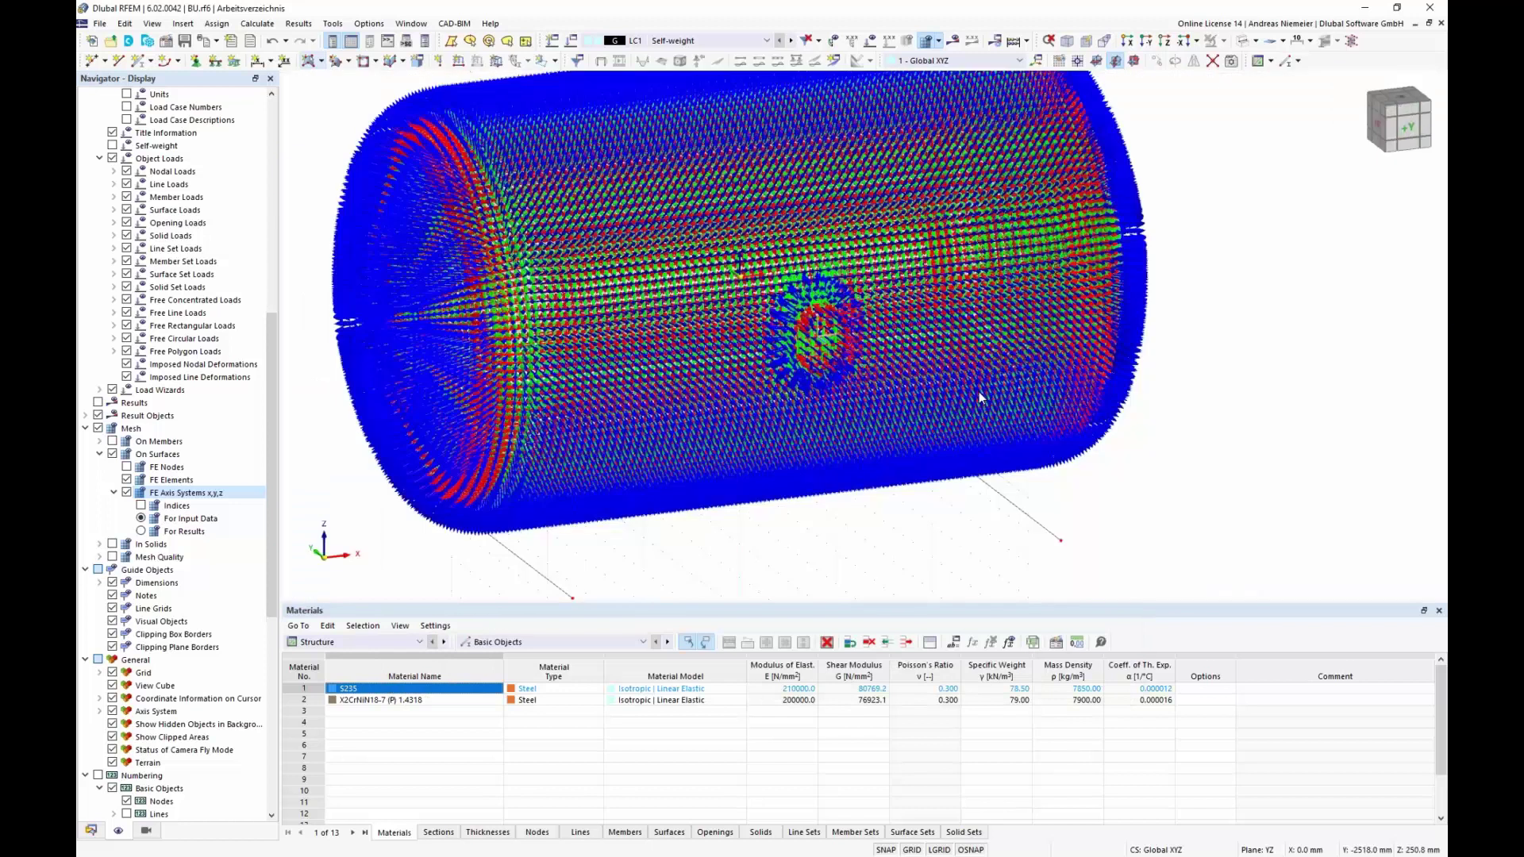
left_click(1407, 132)
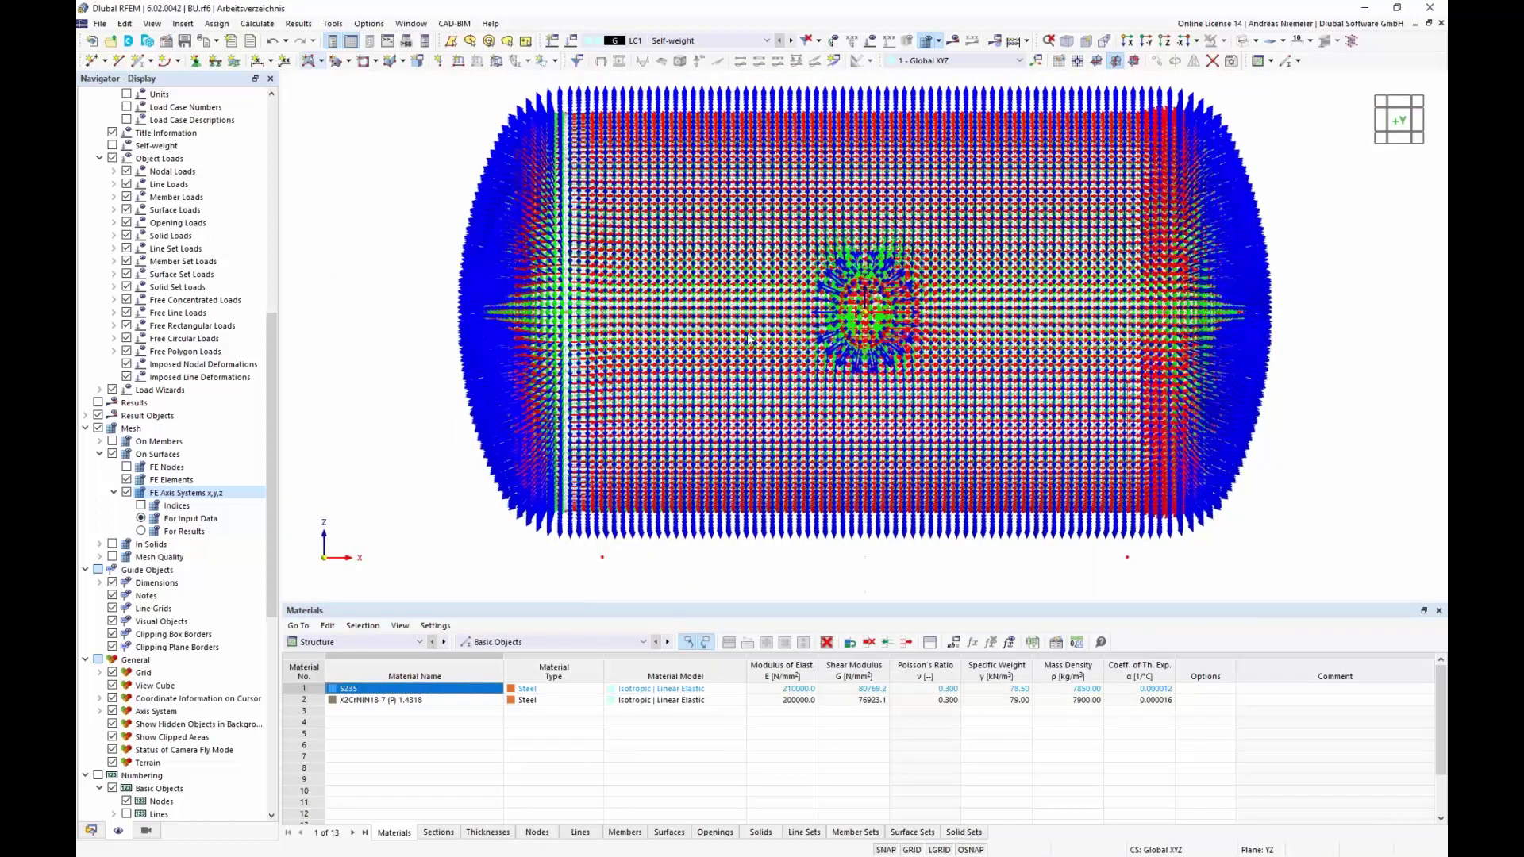
scroll(751, 341, "down", 2)
- Isolate the manhole surfaces with their related objects and examine their FE axis directions from the side
left_click_drag(732, 134, 919, 525)
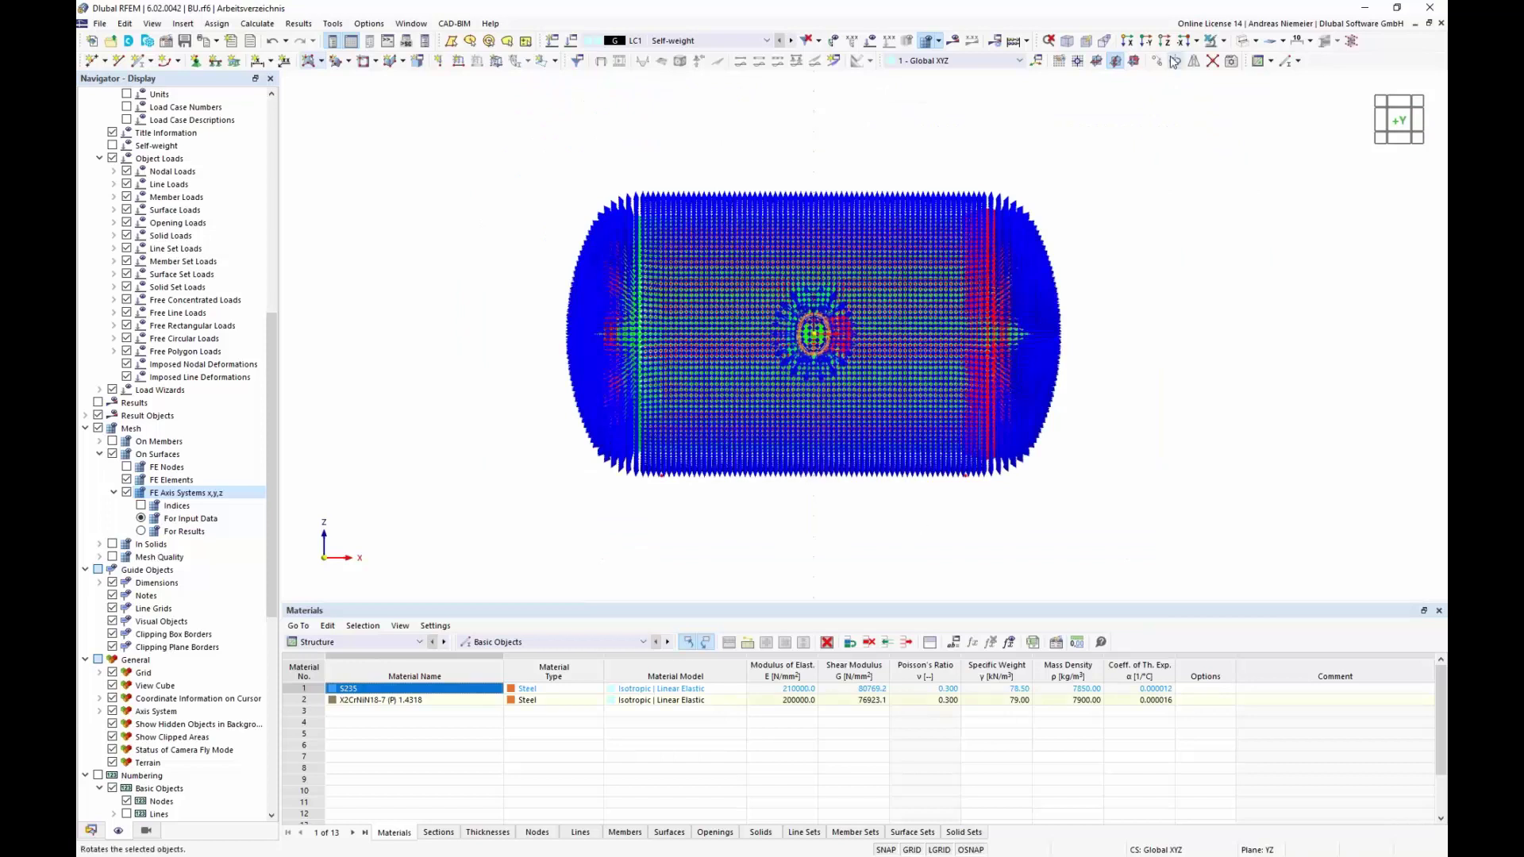
left_click(1223, 41)
left_click(1262, 58)
middle_click_drag(992, 393, 776, 323, "ctrl")
scroll(853, 357, "up", 2)
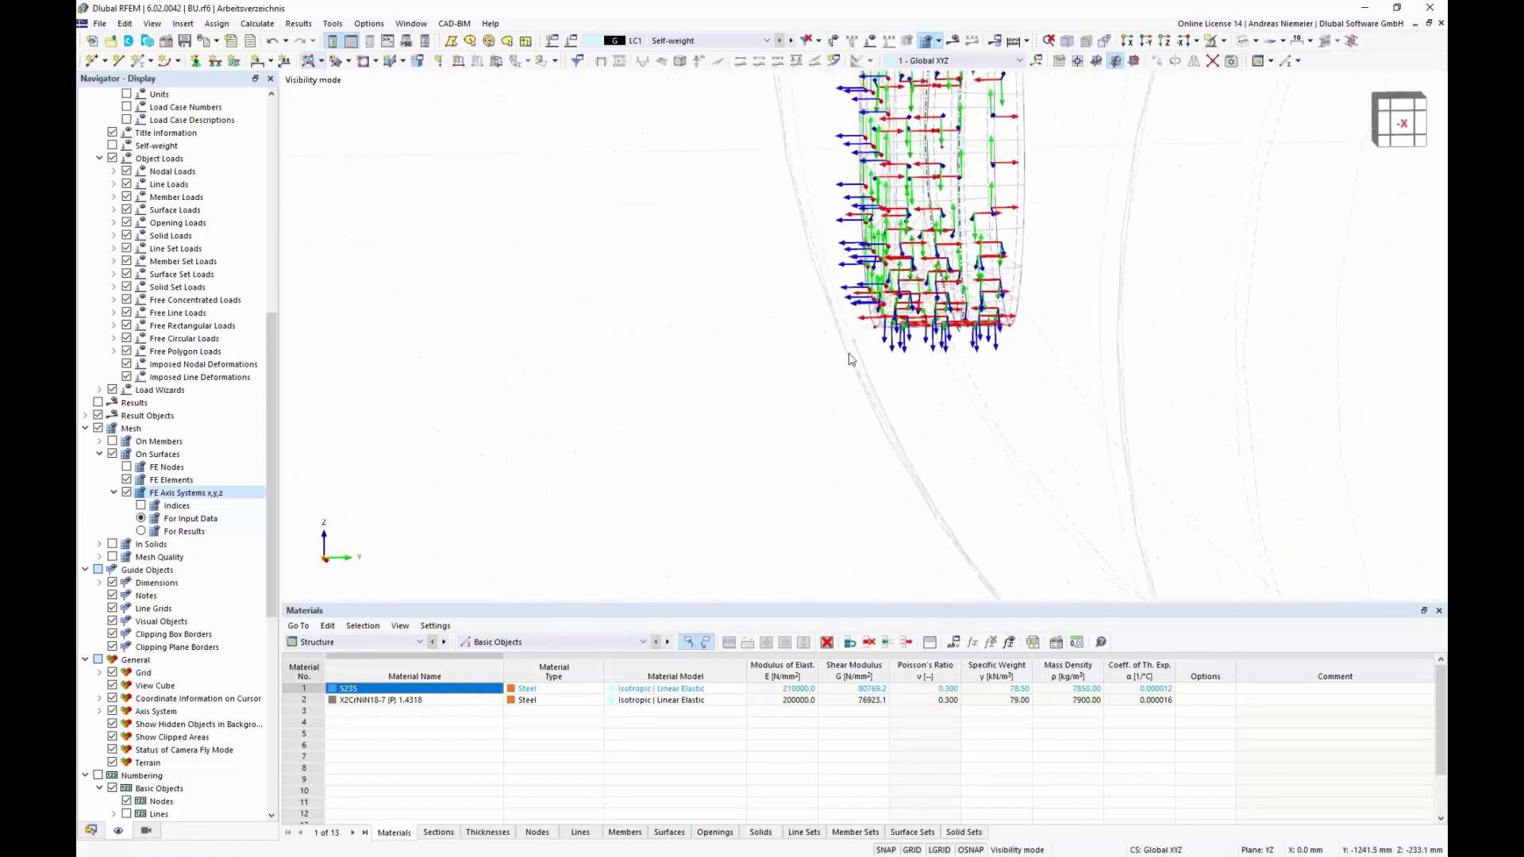
scroll(602, 412, "down", 3)
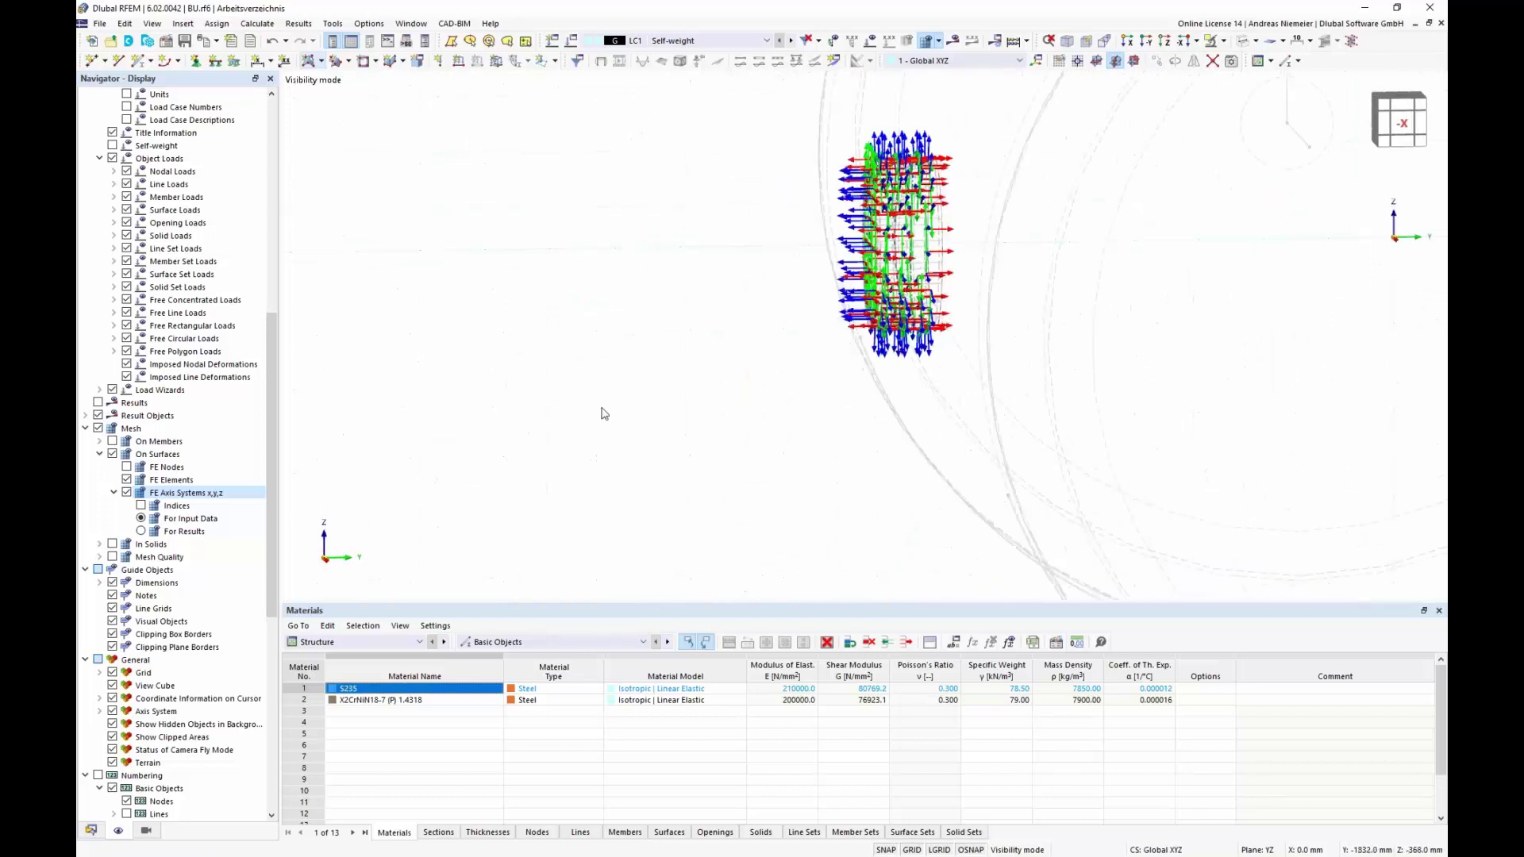
middle_click_drag(582, 374, 640, 381, "ctrl")
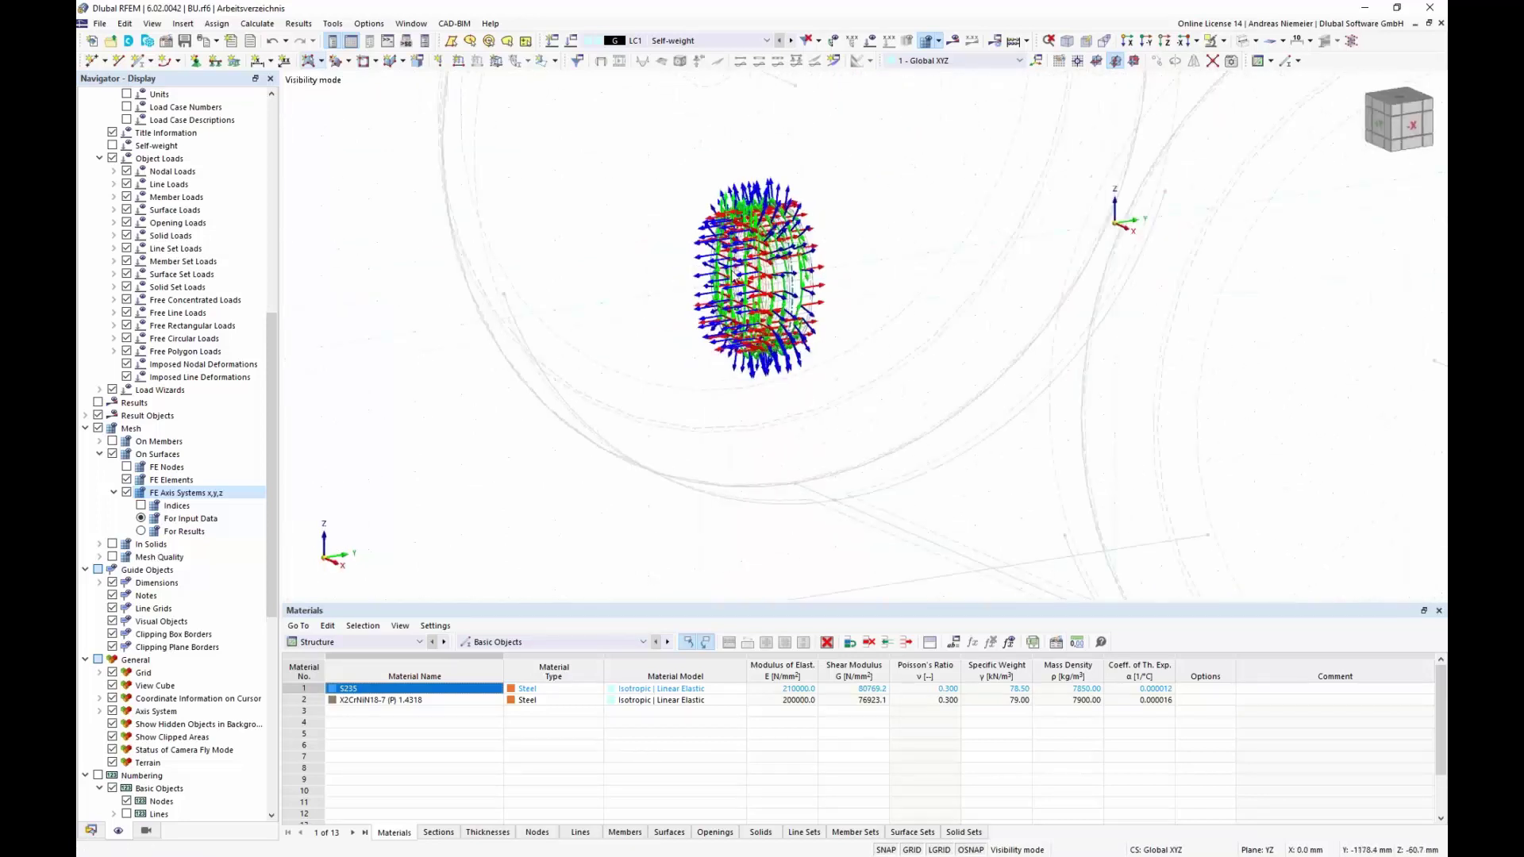
- Hide the FE axis systems and cancel the visibility mode to show the whole tank again
left_click(127, 493)
scroll(591, 473, "down", 3)
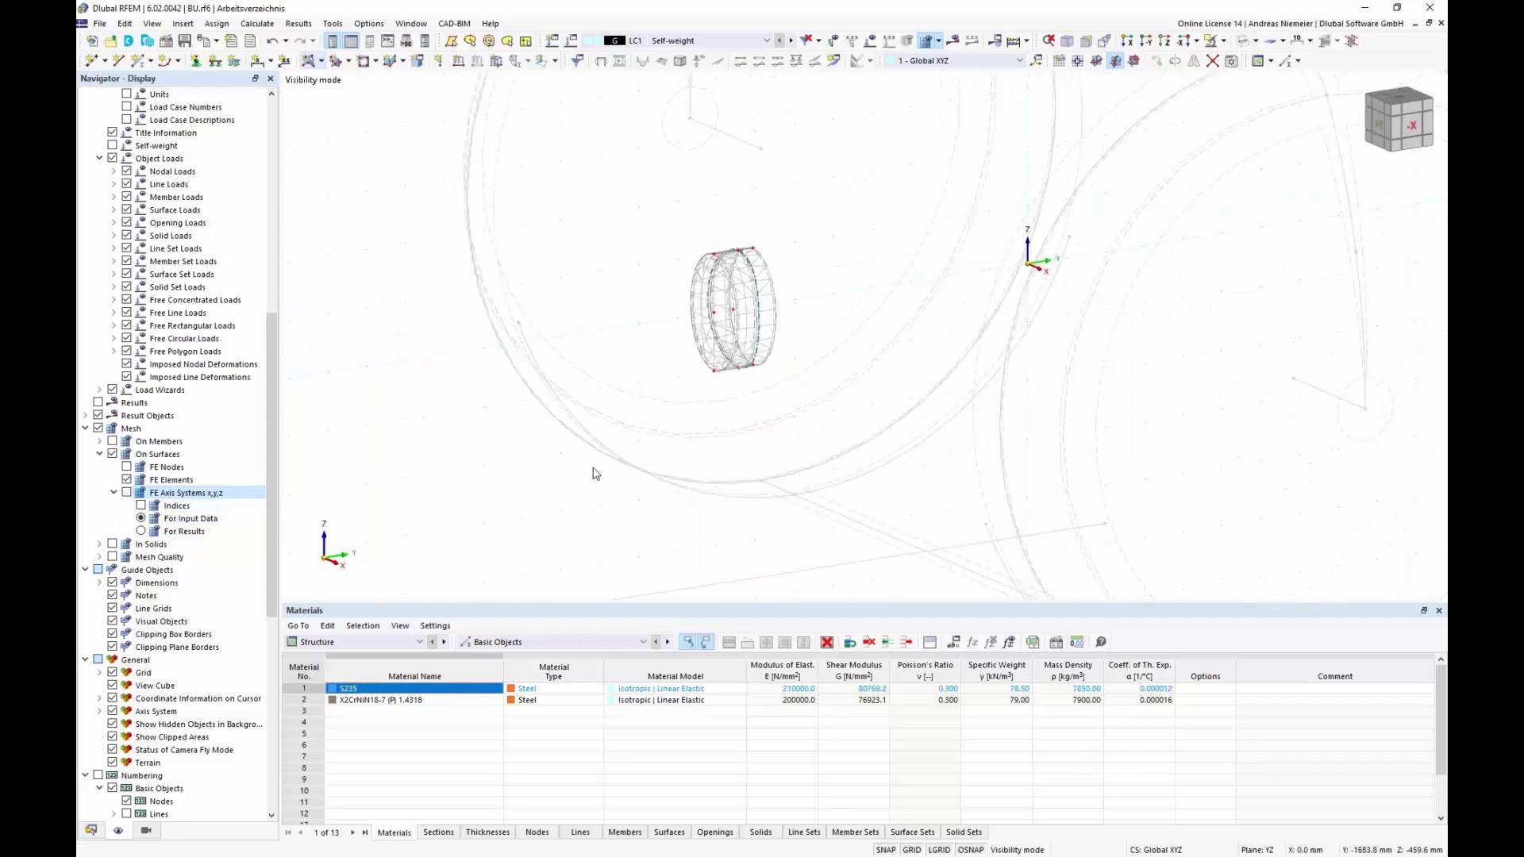
left_click(1231, 62)
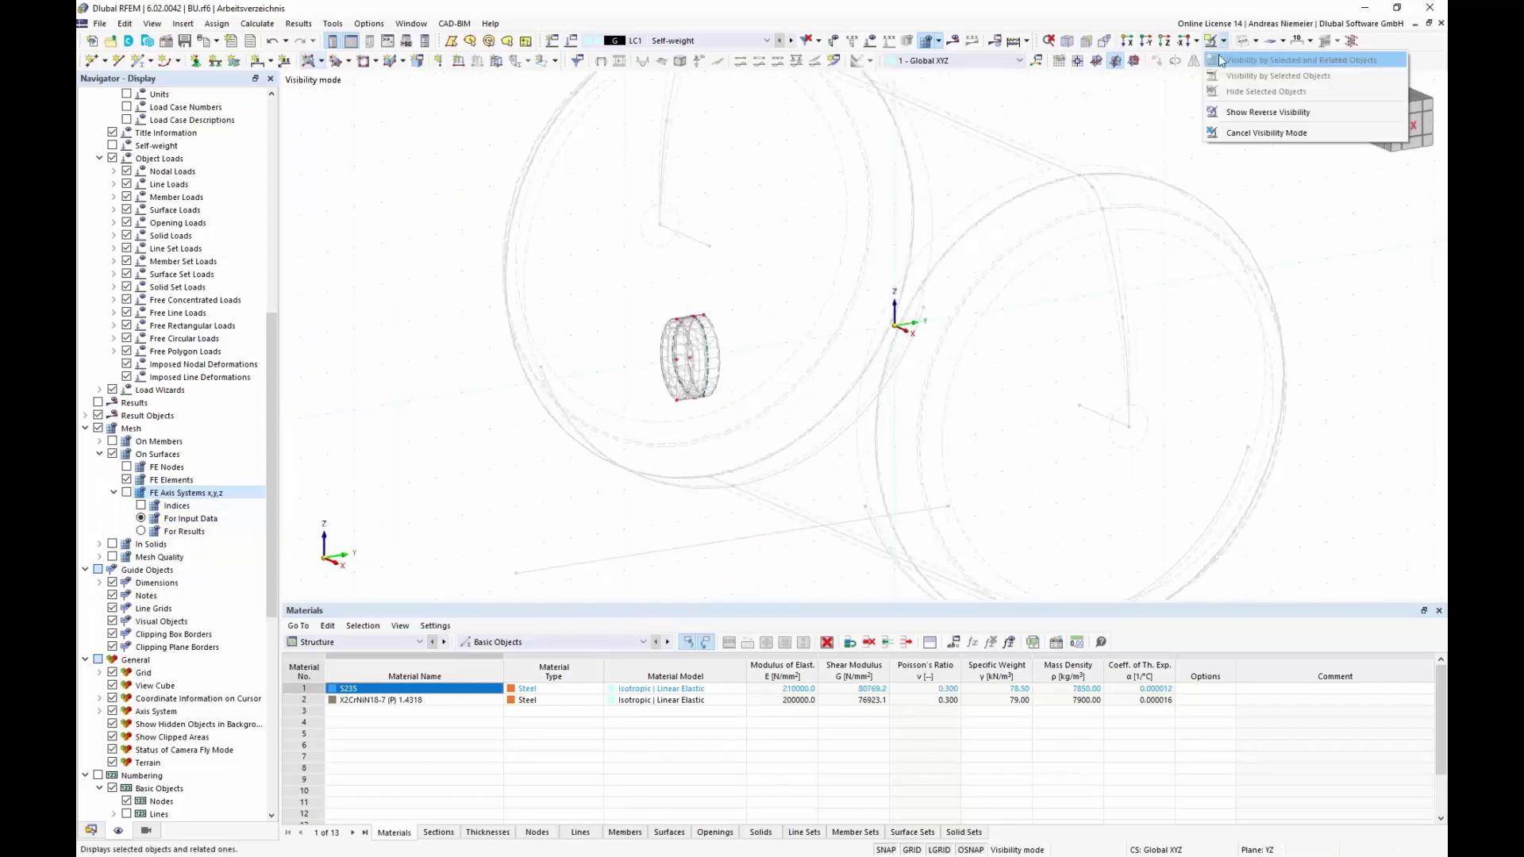
left_click(1232, 134)
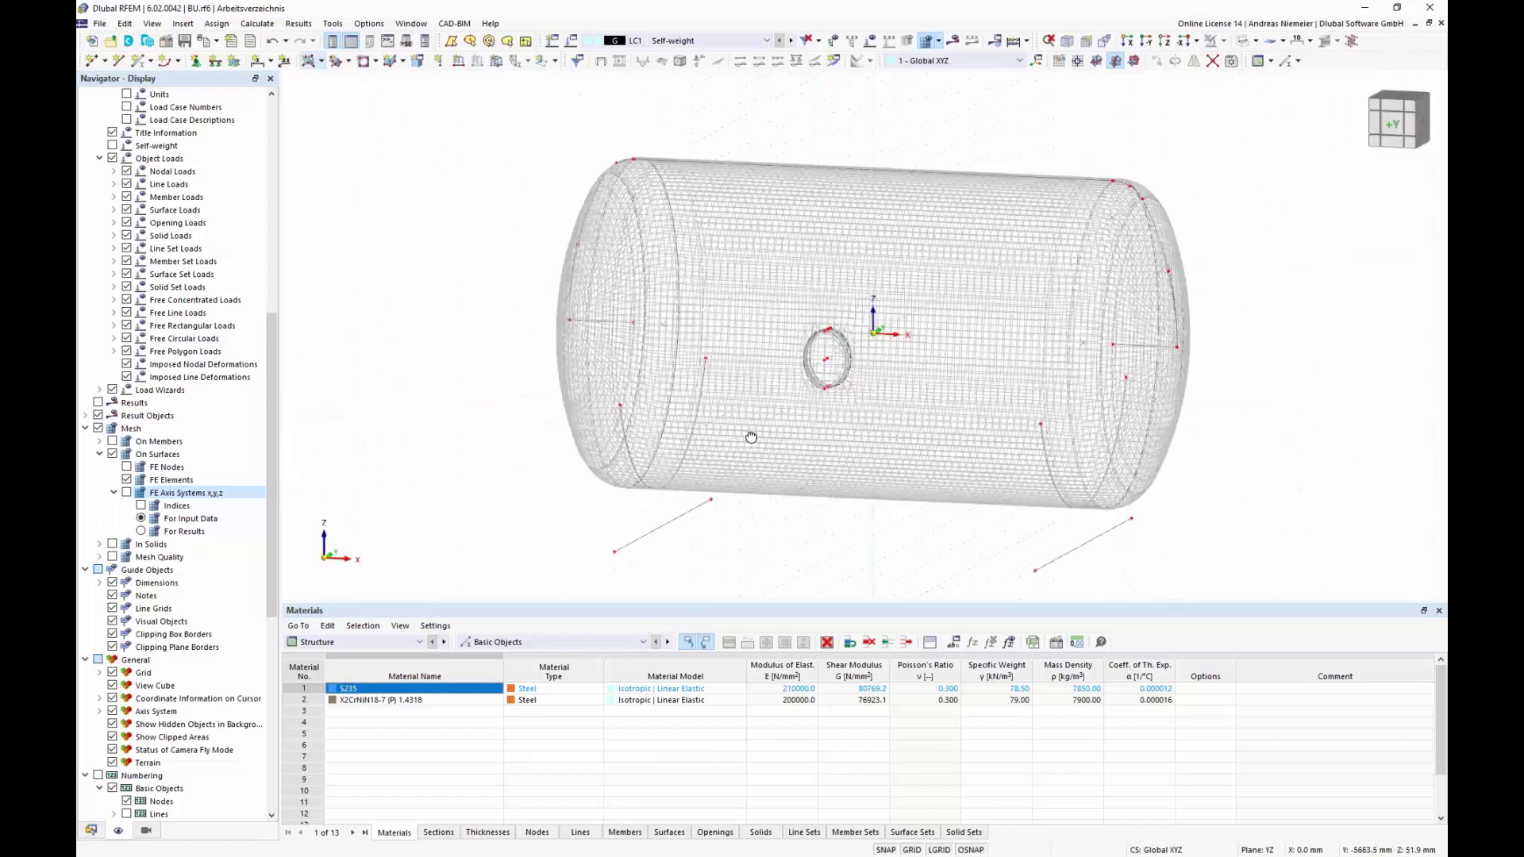
- Edit the two arc lines at the underside of the tank's negative X end and start a new beam member on them
middle_click_drag(749, 436, 802, 484, "ctrl")
scroll(800, 496, "up", 5)
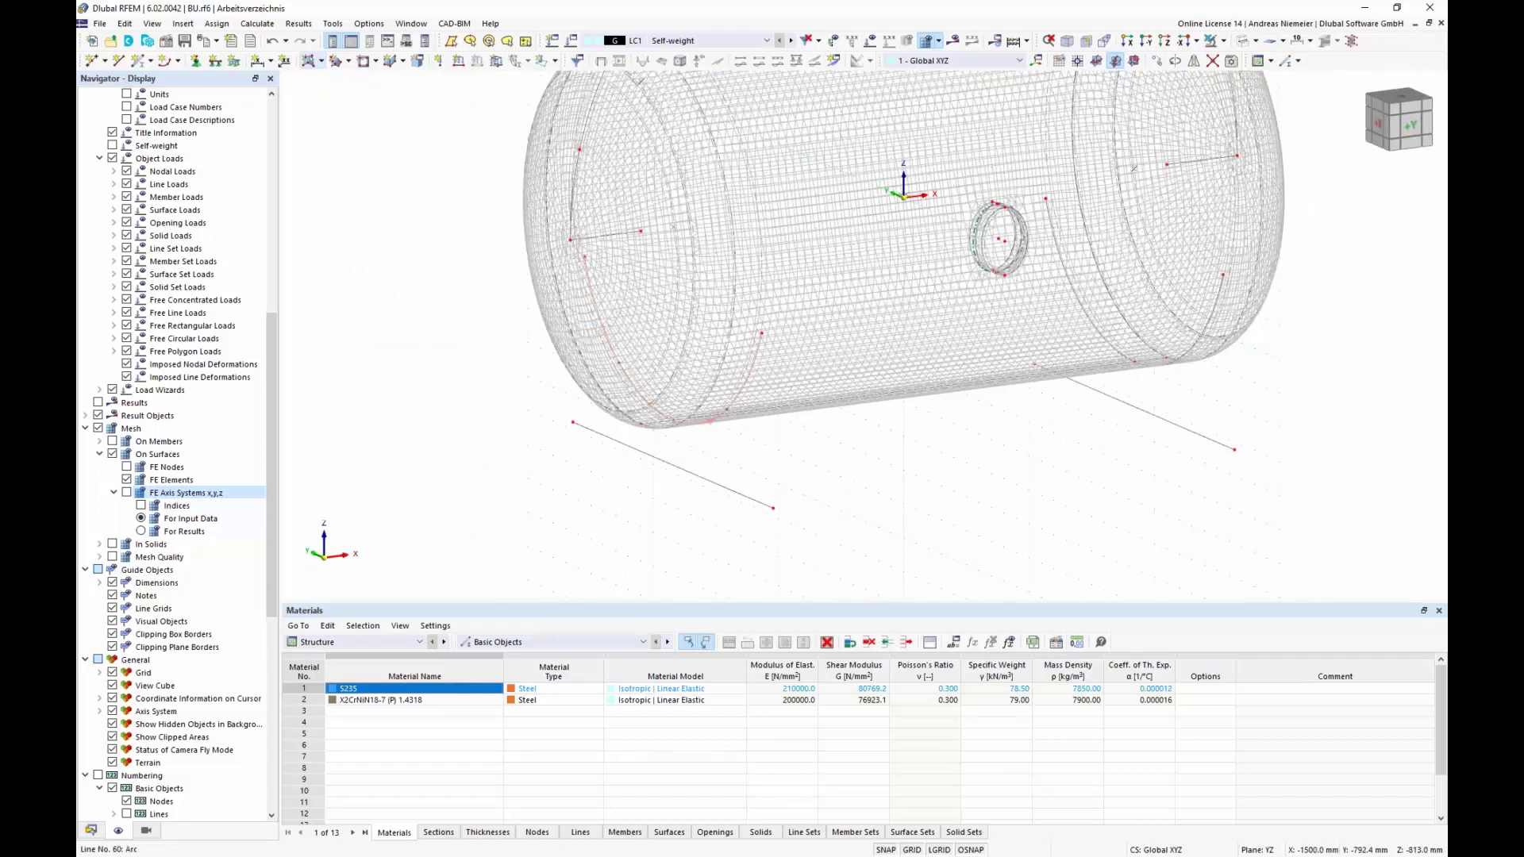
right_click(735, 405)
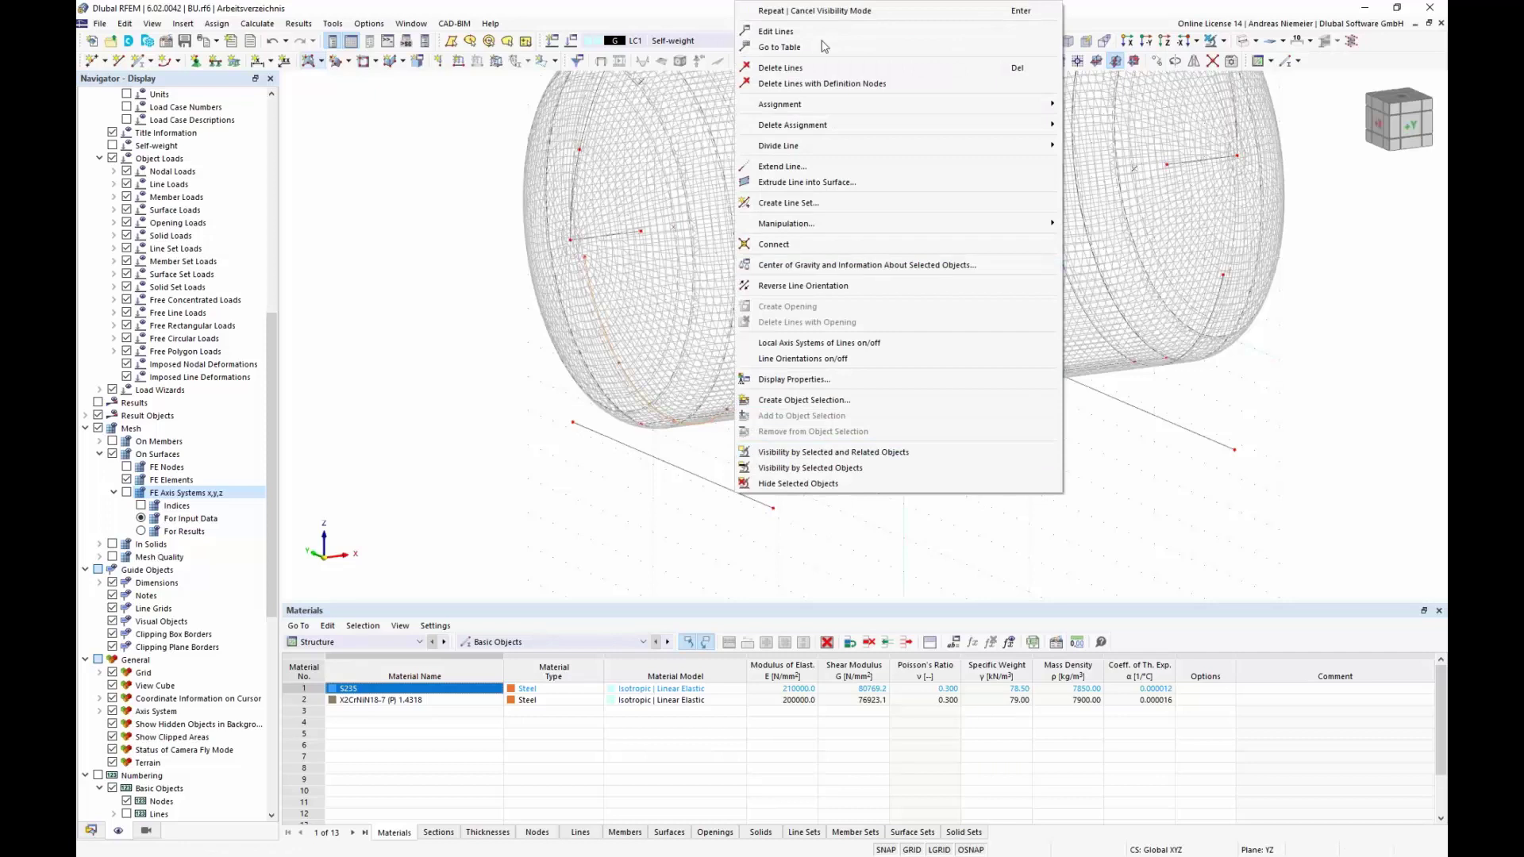
left_click(826, 37)
left_click_drag(627, 164, 1075, 118)
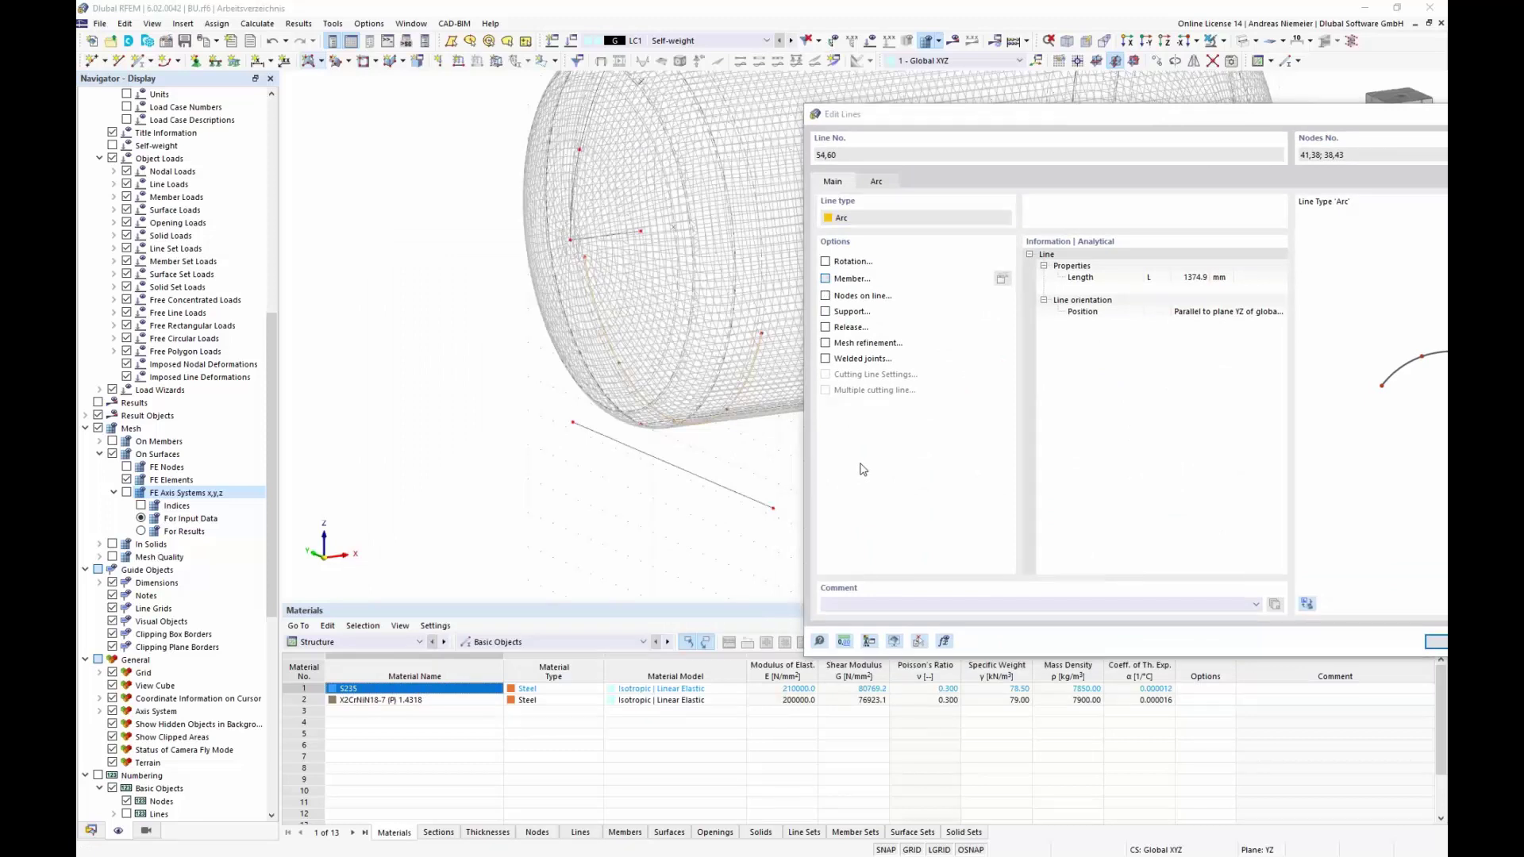
key("space")
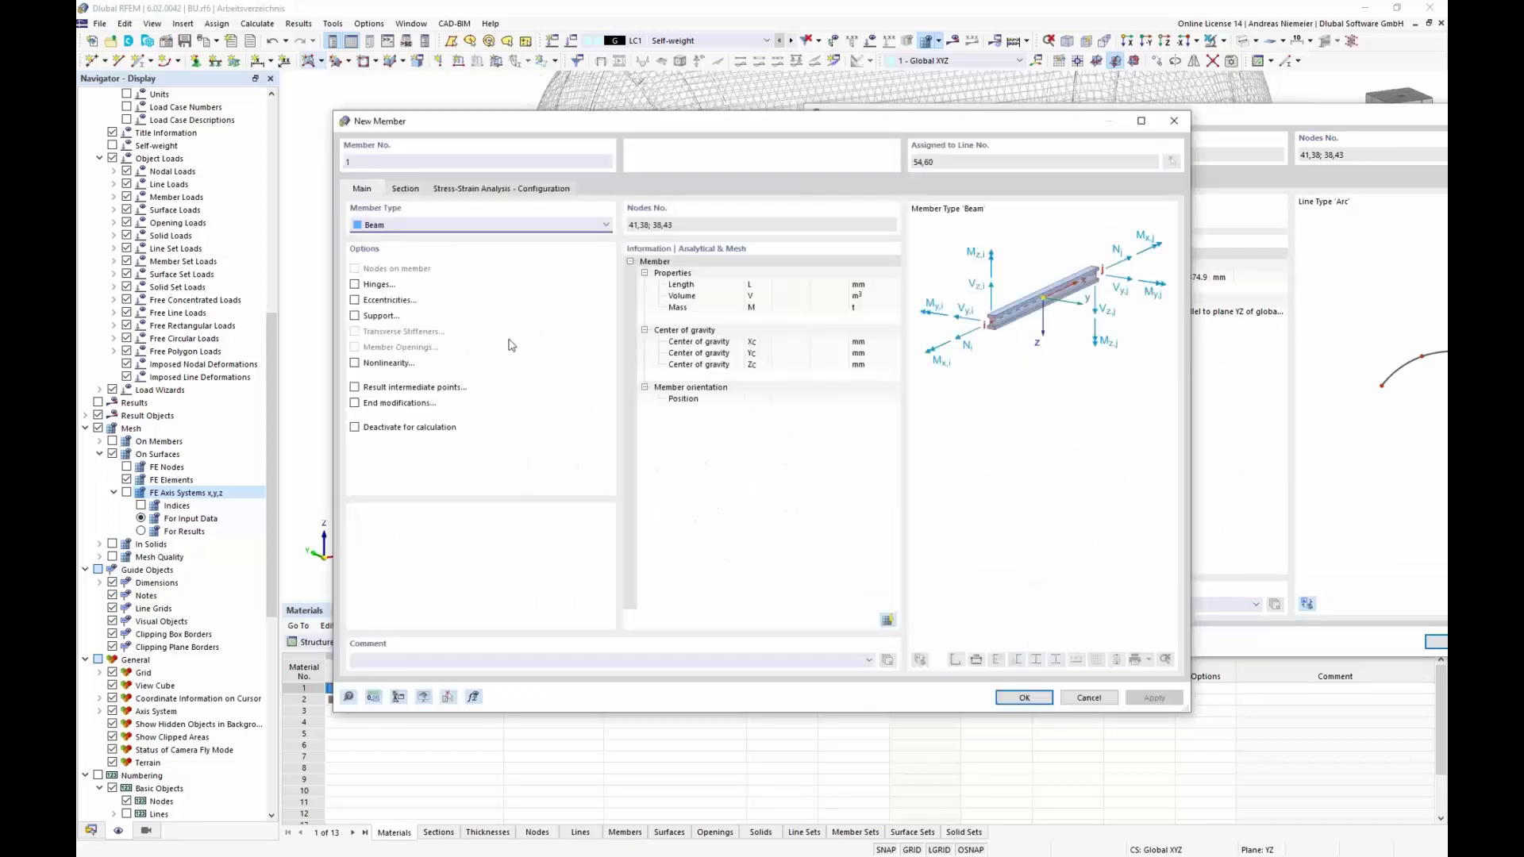
- Assign the standardized channel section U 200 per DIN 1026-1:2009-09 in material S235 to the new member
left_click(406, 191)
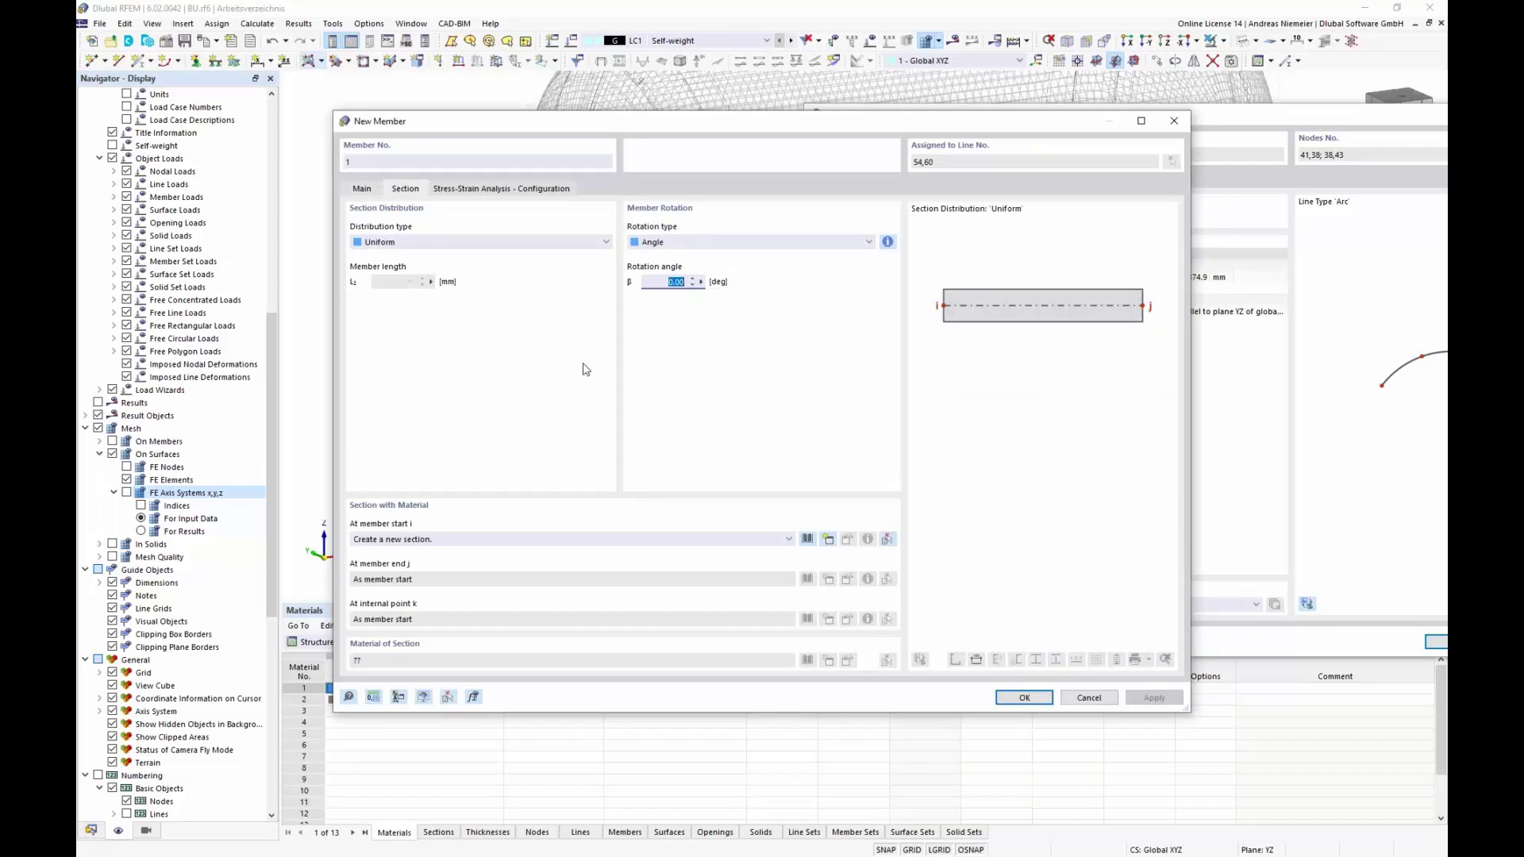
left_click(807, 539)
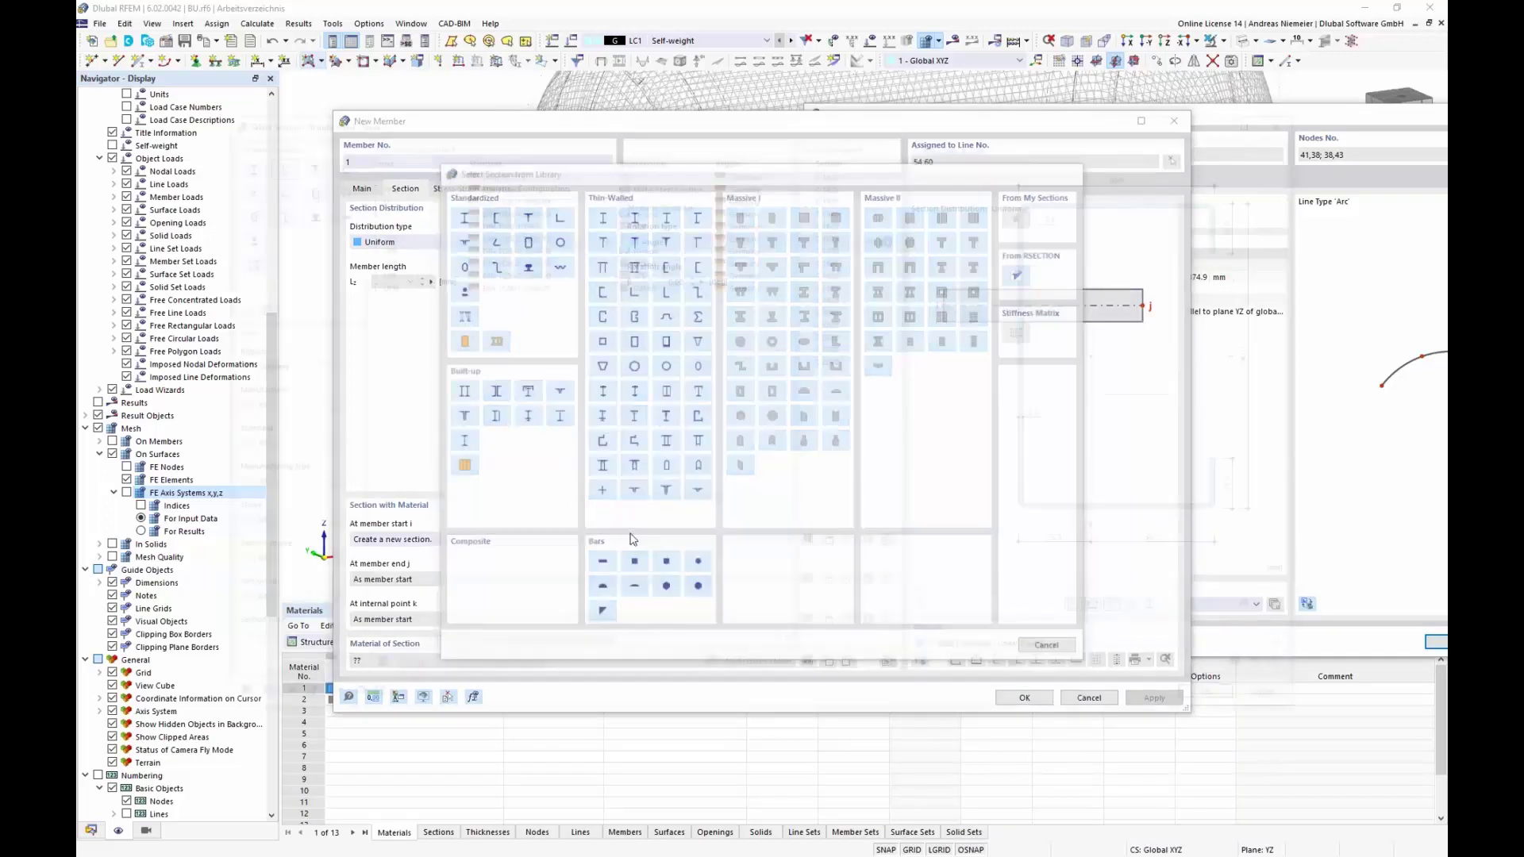
left_click(493, 216)
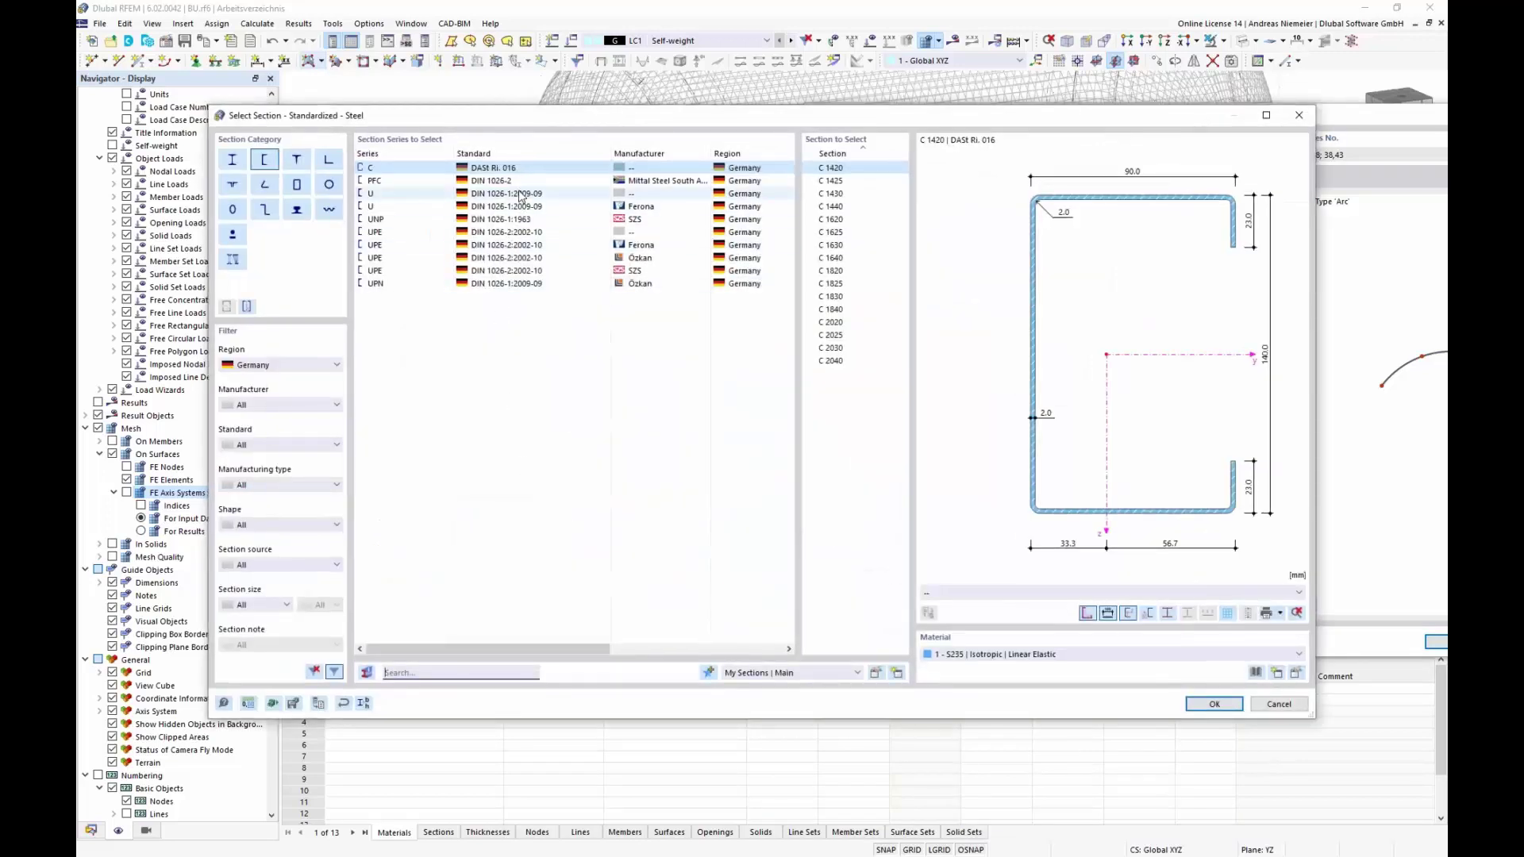
left_click(479, 193)
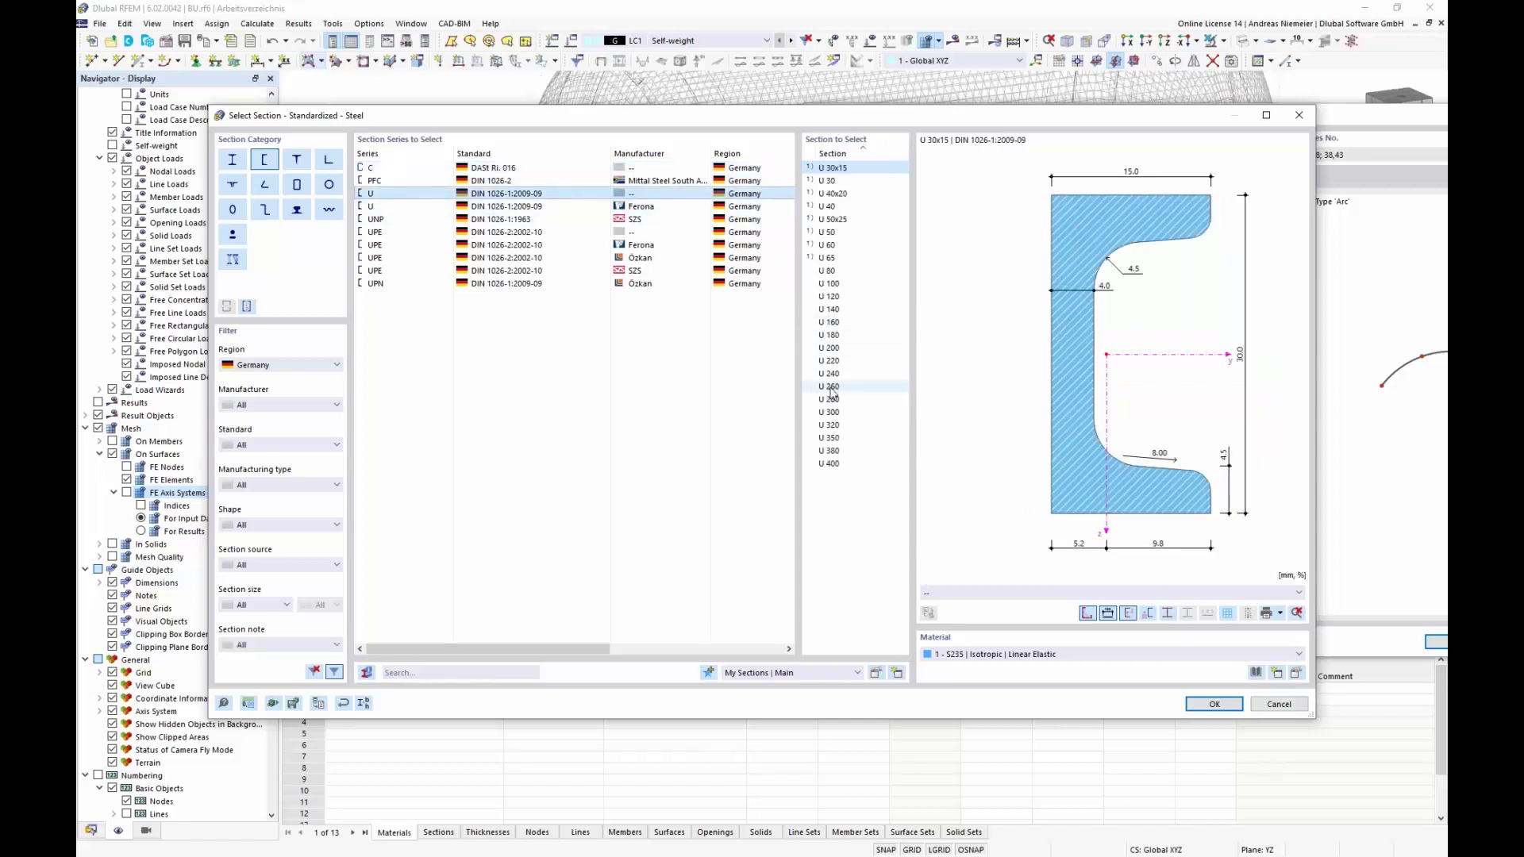
left_click(829, 348)
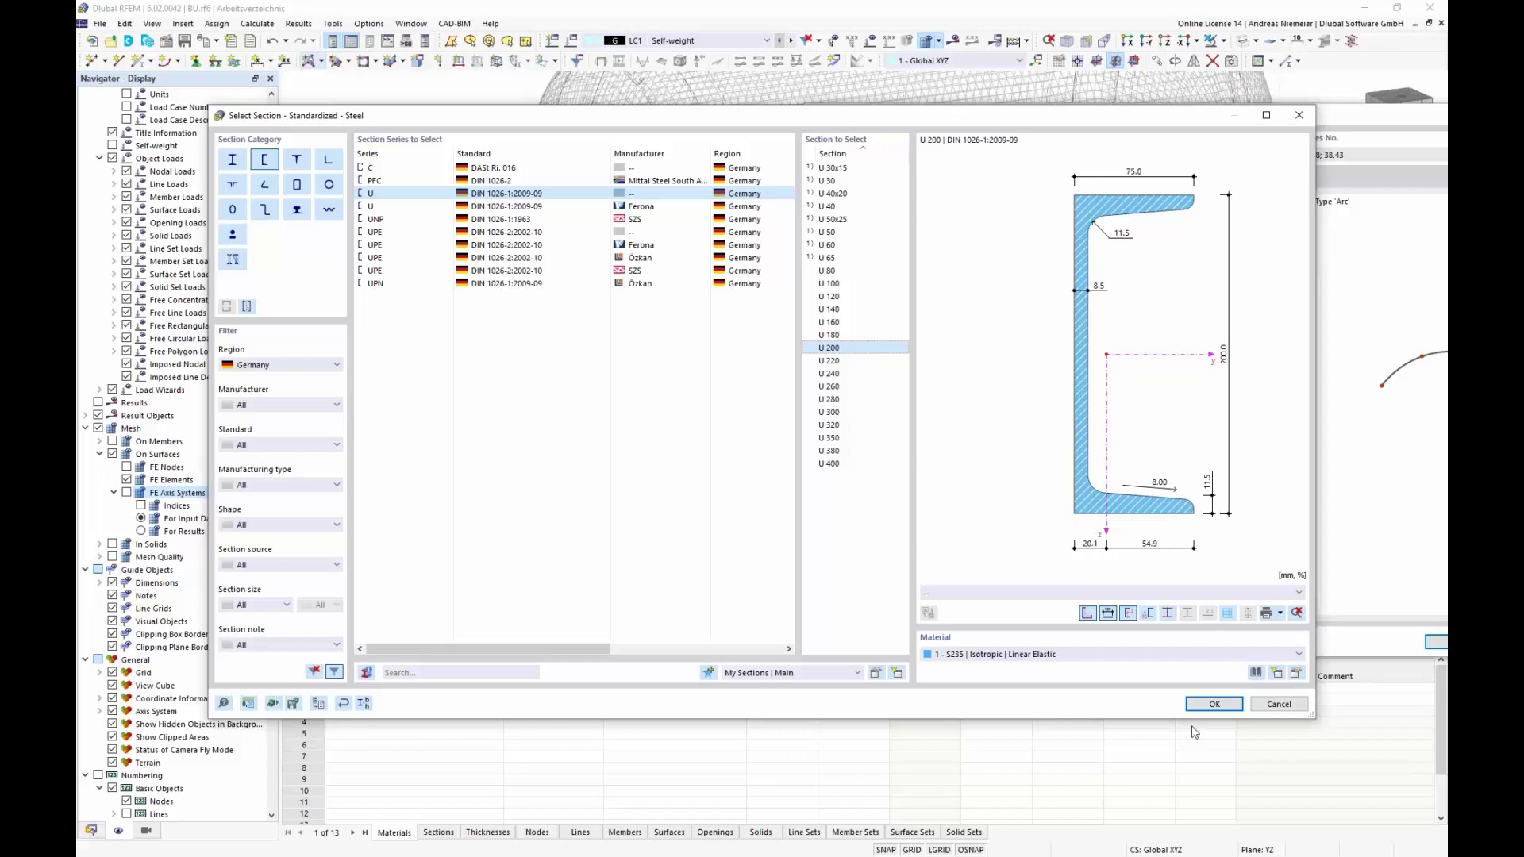
left_click(1212, 708)
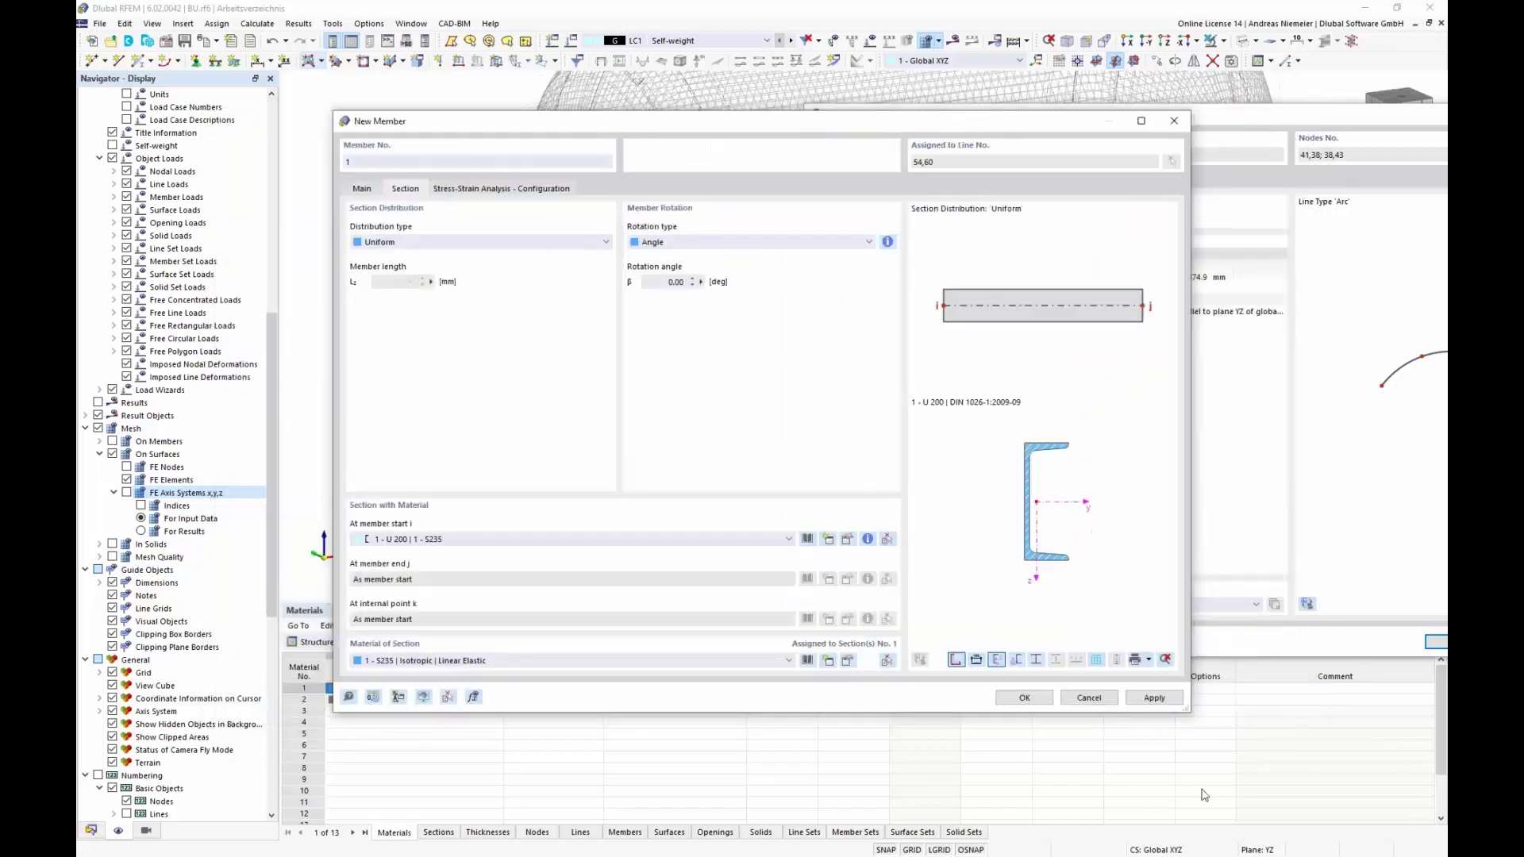
- Set the member's rotation angle to 90 degrees and inspect the section graphic
left_click(667, 283)
scroll(1031, 521, "up", 3)
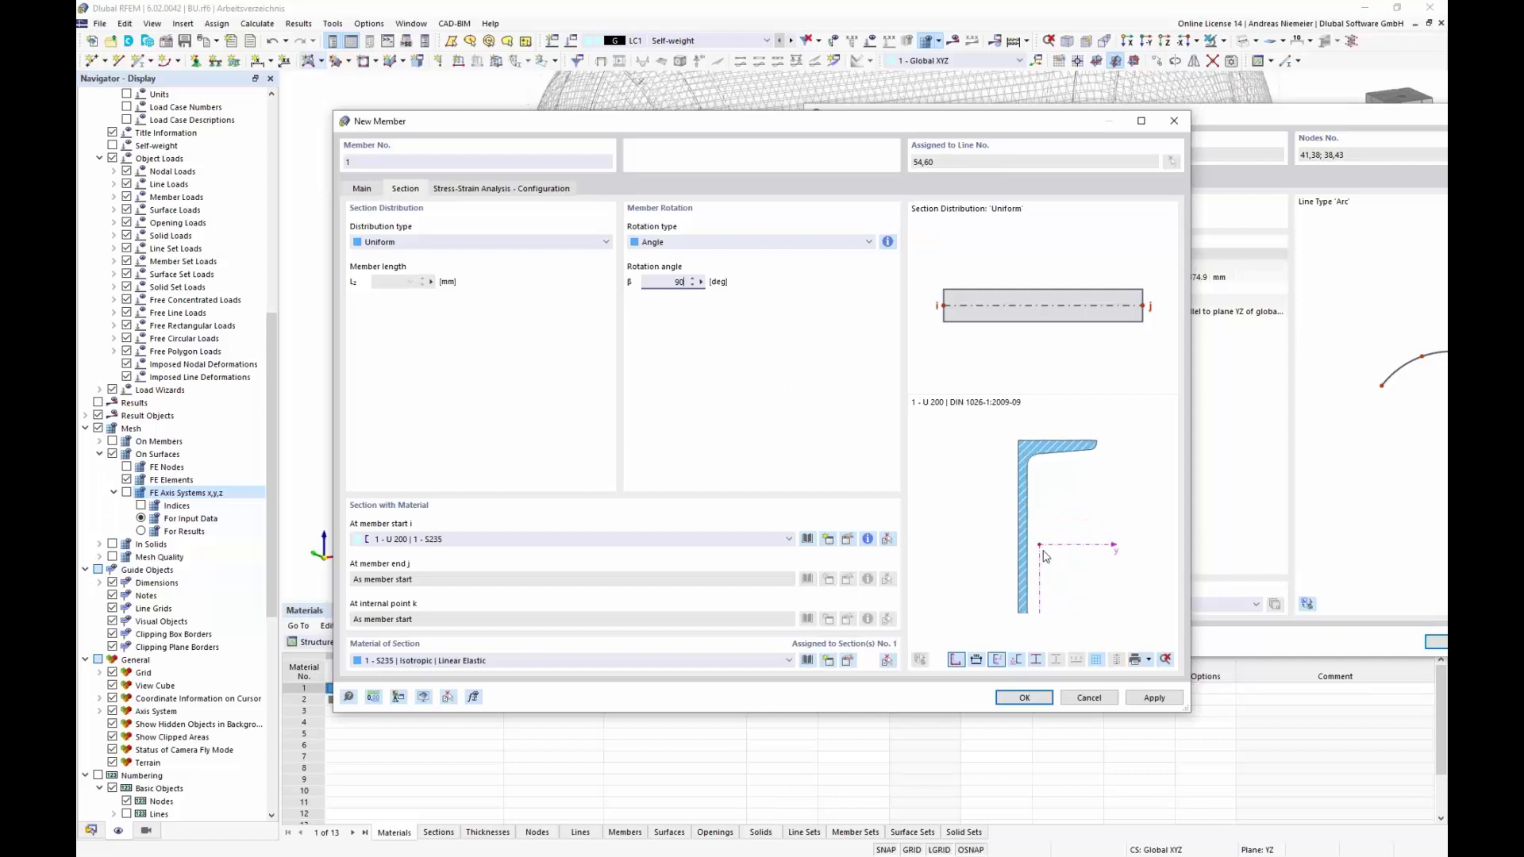
scroll(1043, 550, "down", 3)
- Enable eccentricities for the member and create a start eccentricity relative to the section with left-middle alignment
left_click(363, 189)
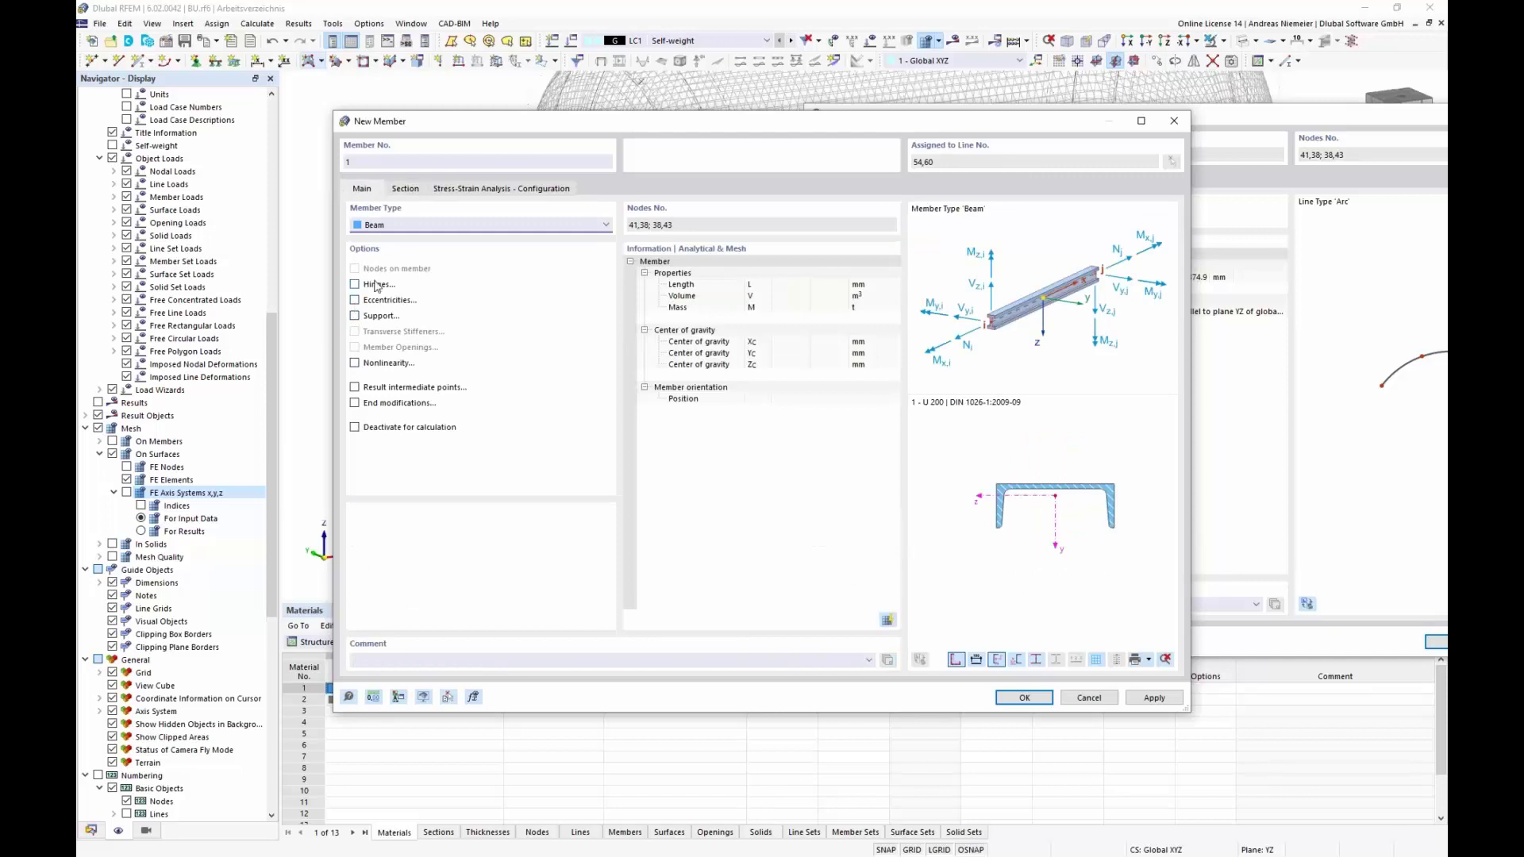
left_click(355, 300)
left_click(457, 189)
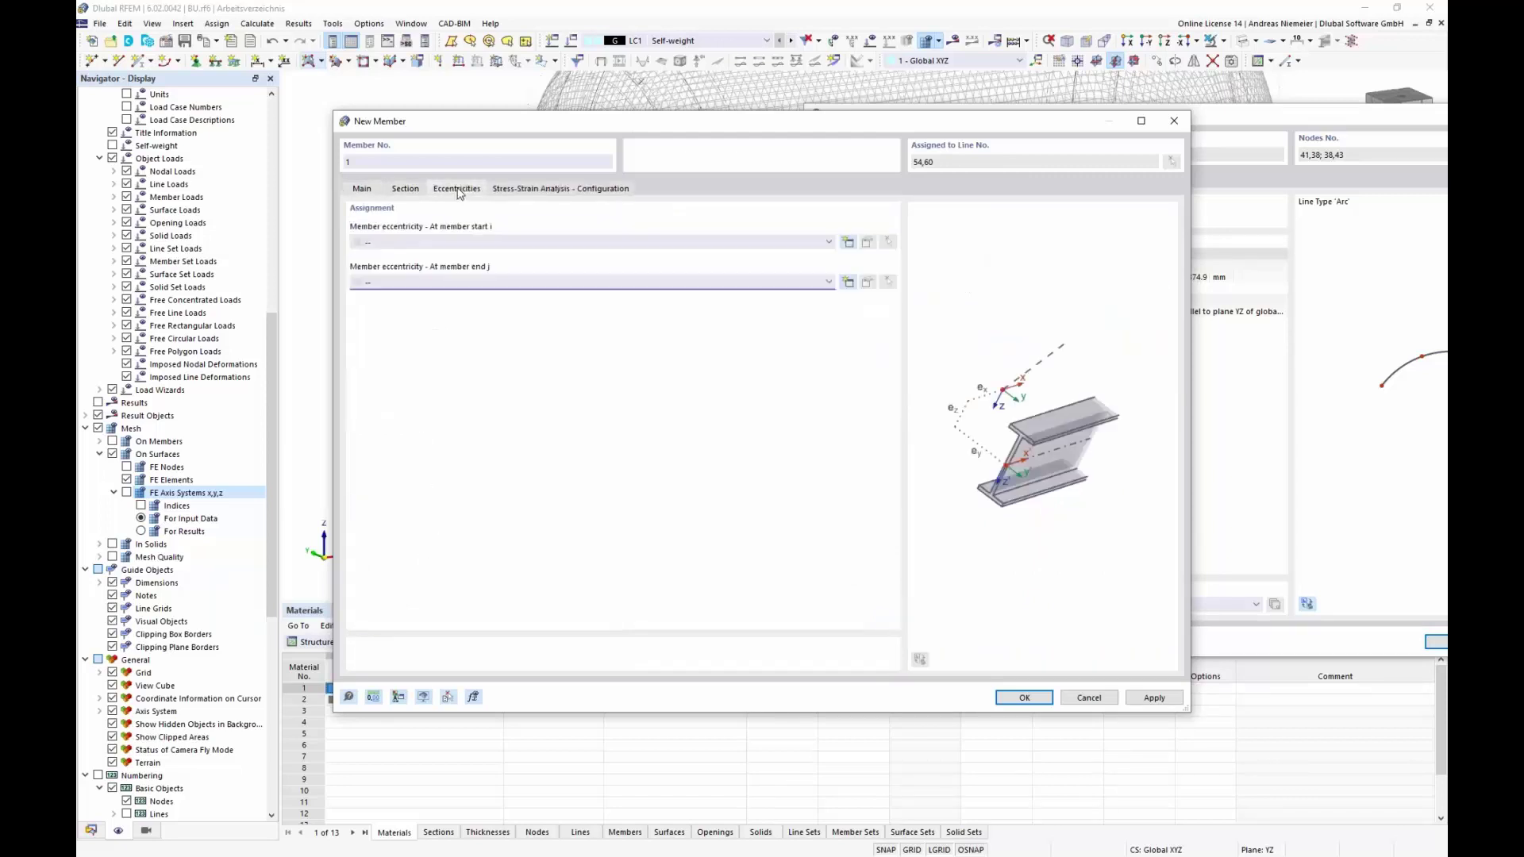
left_click(847, 242)
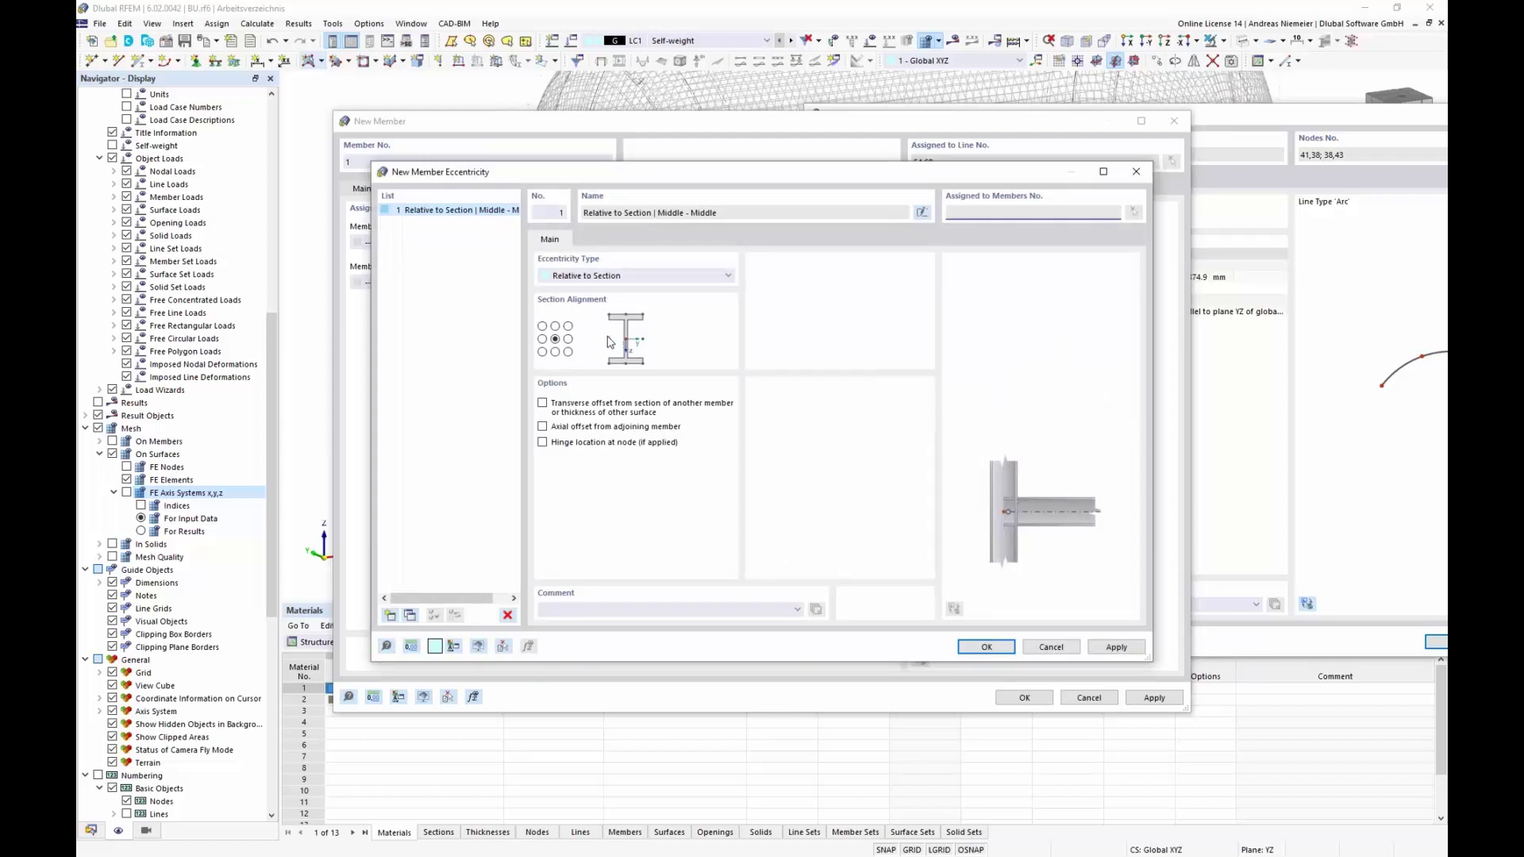
left_click(542, 339)
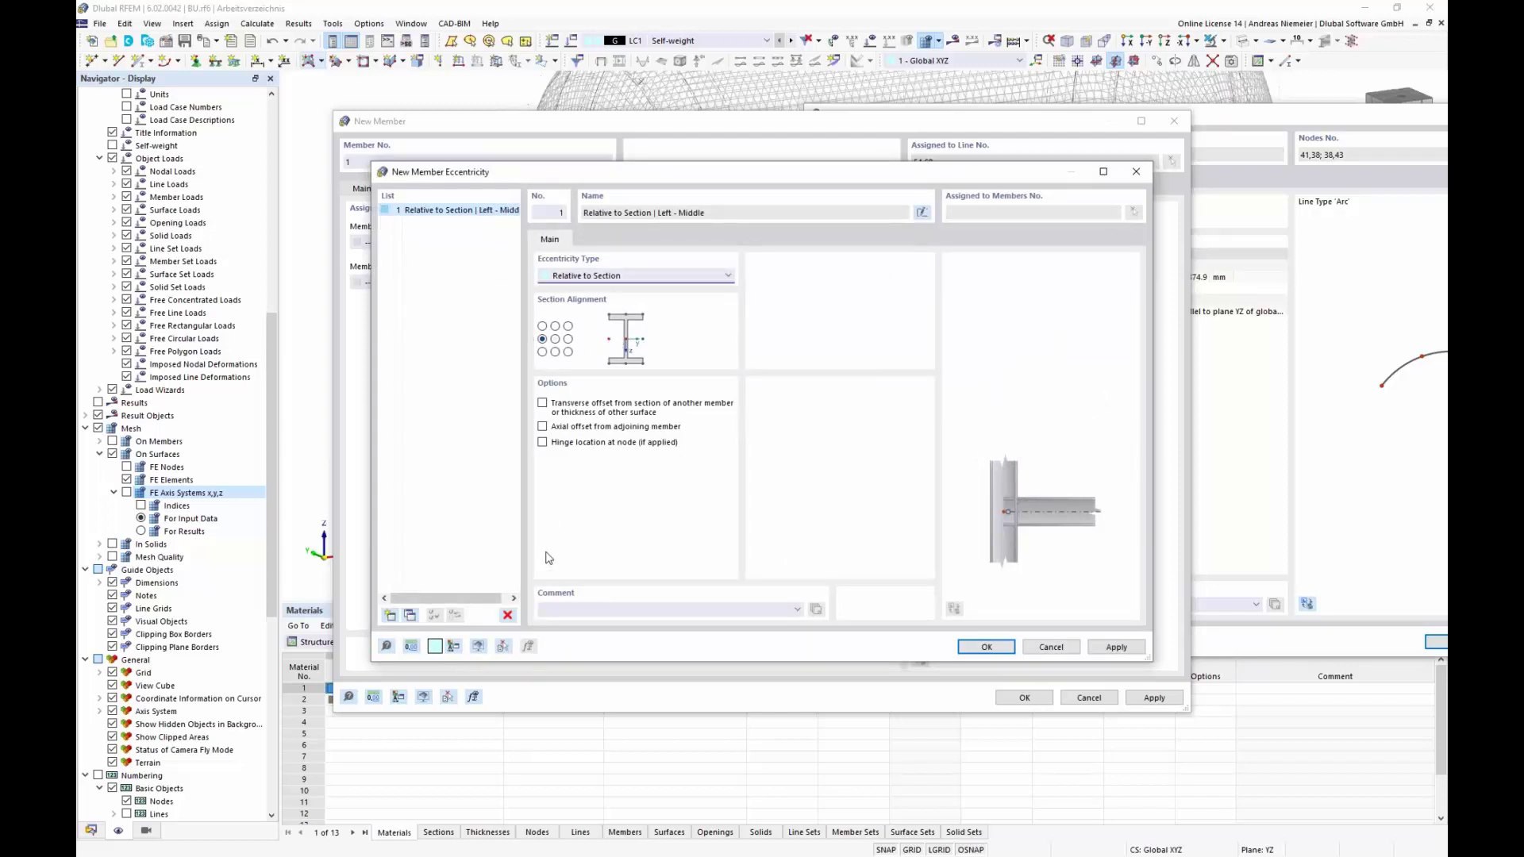
- Add a transverse offset to the eccentricity from the thickness of surface 7, with the axis offset at the bottom
left_click(579, 406)
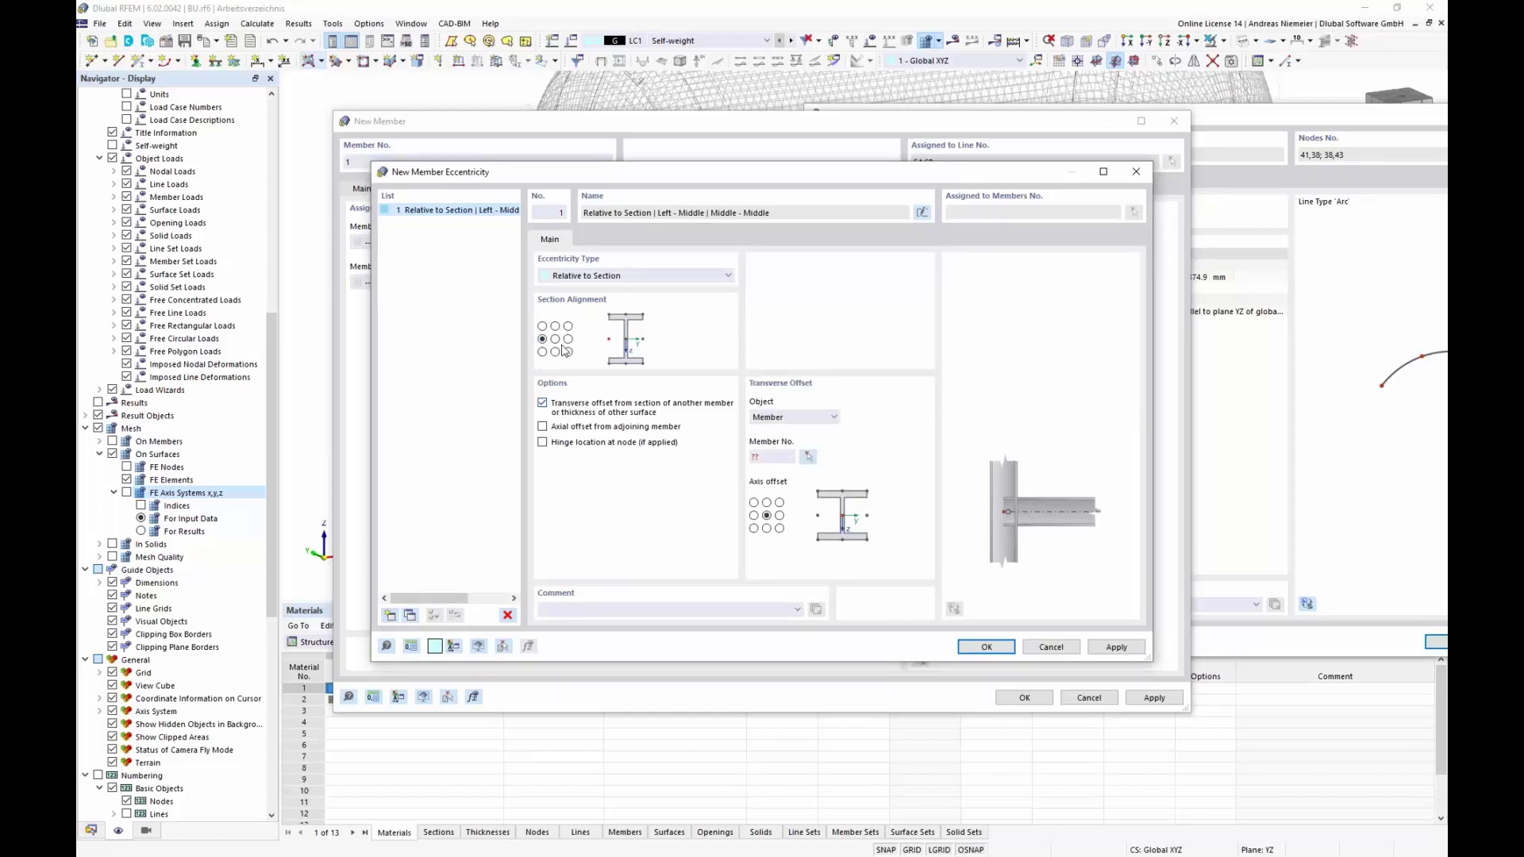
left_click(810, 421)
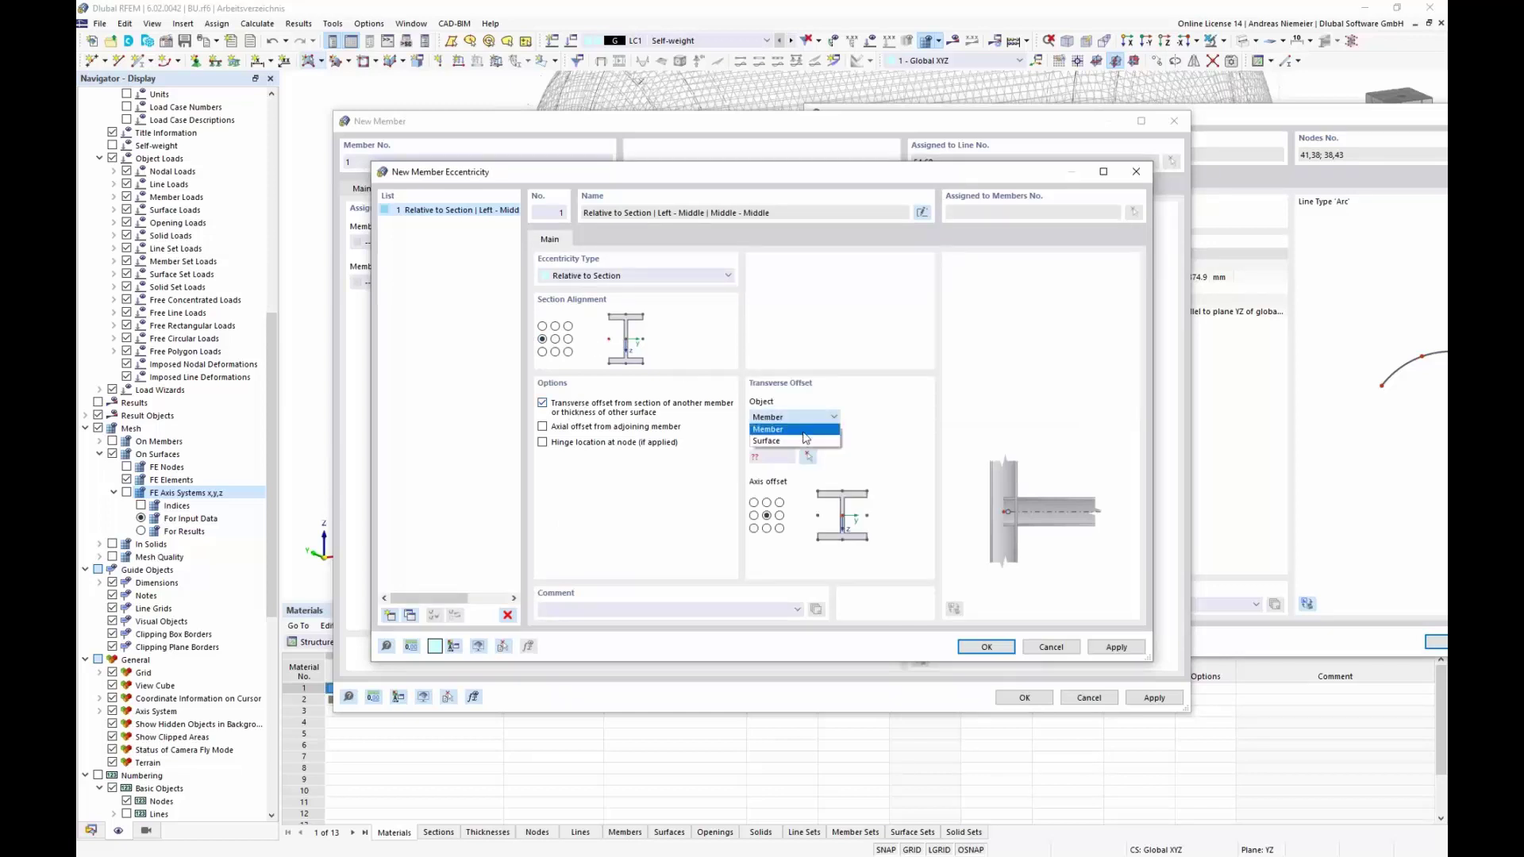
left_click(799, 440)
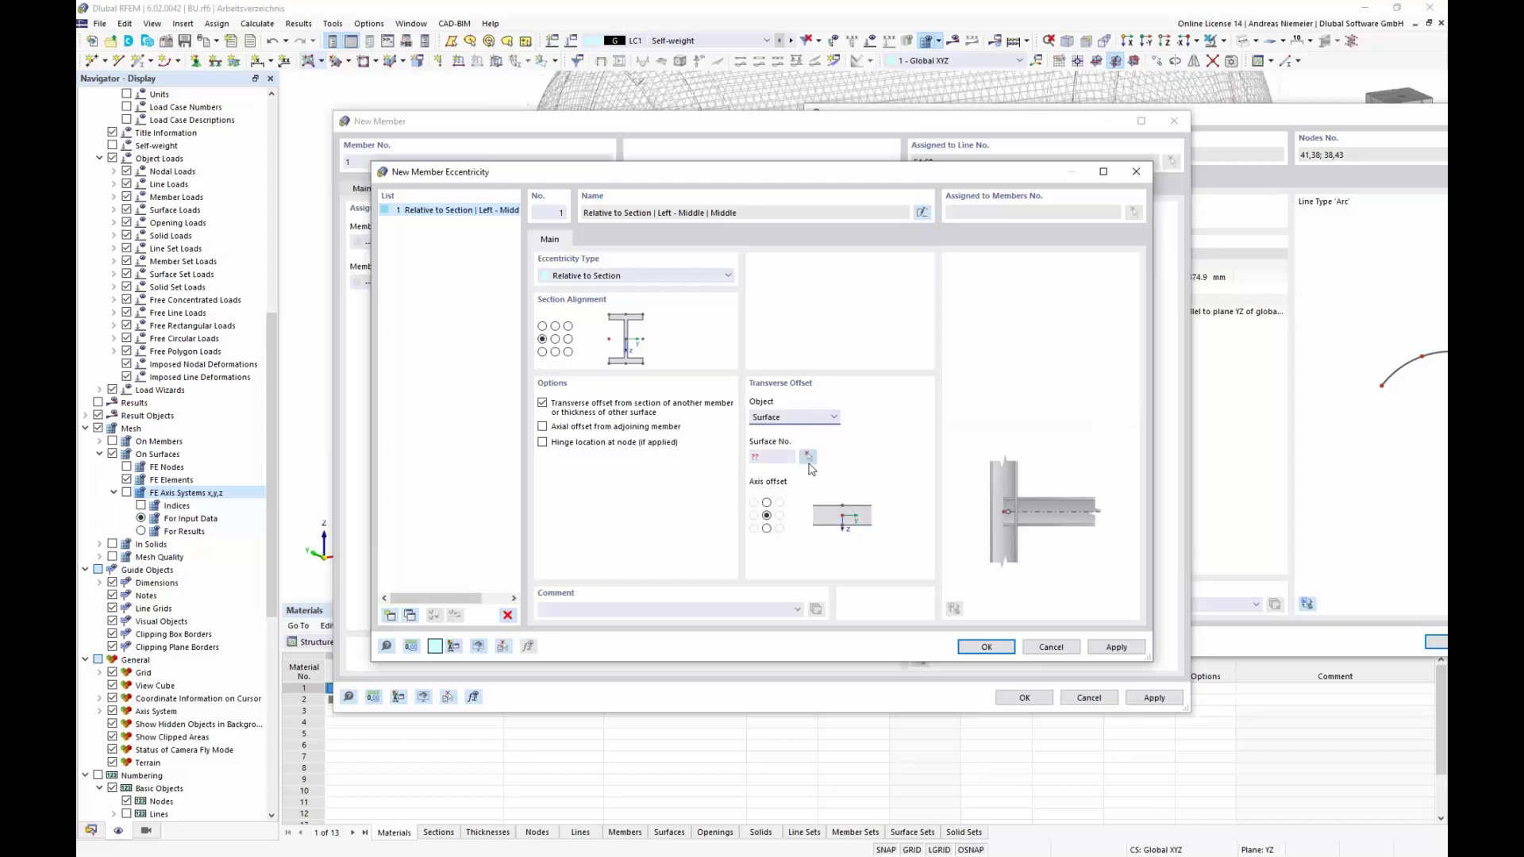
left_click(808, 458)
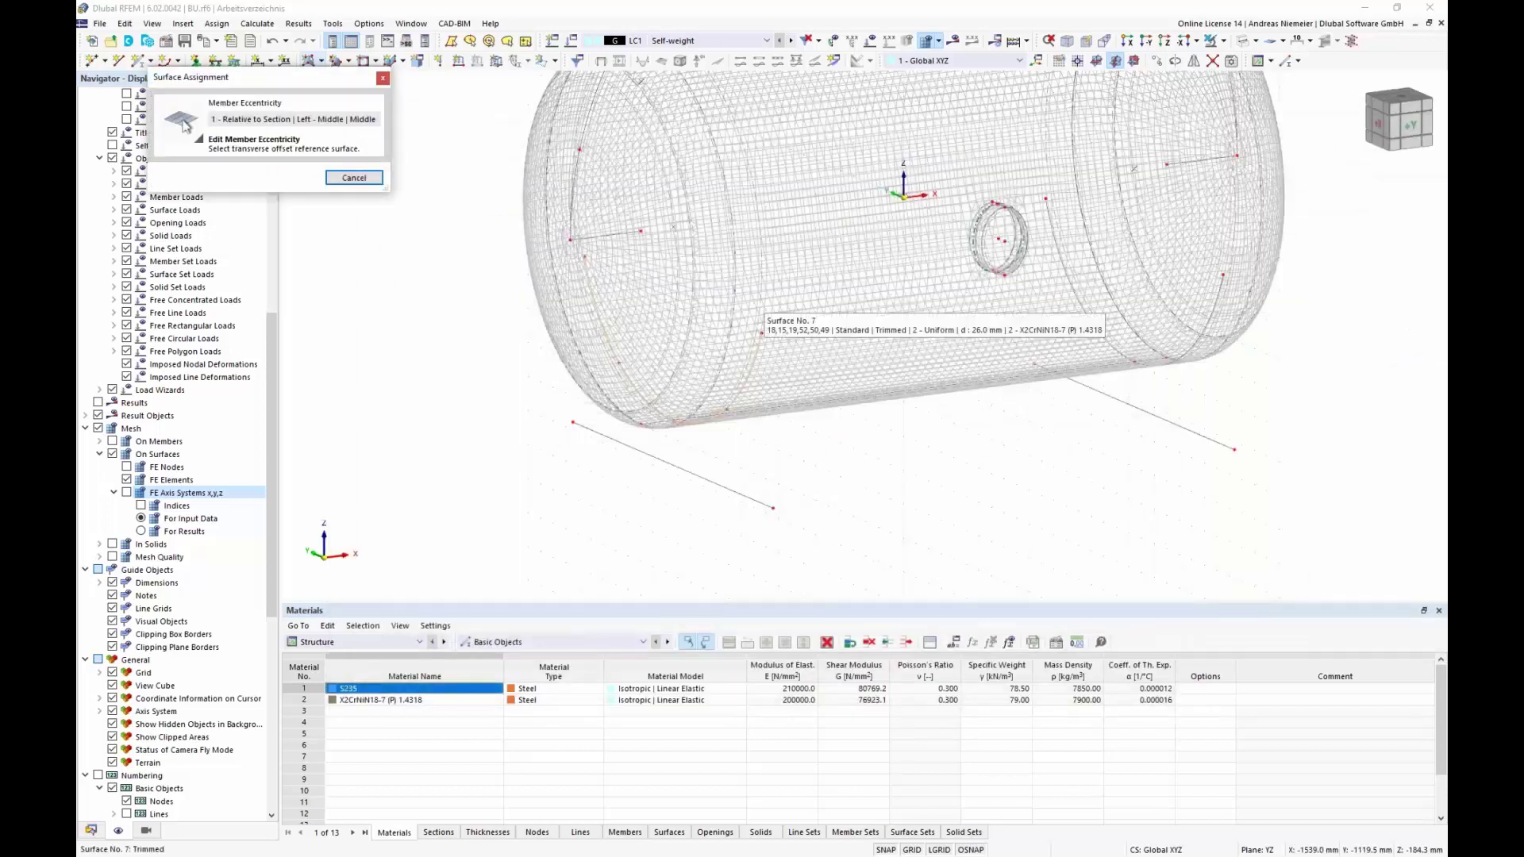
left_click(761, 327)
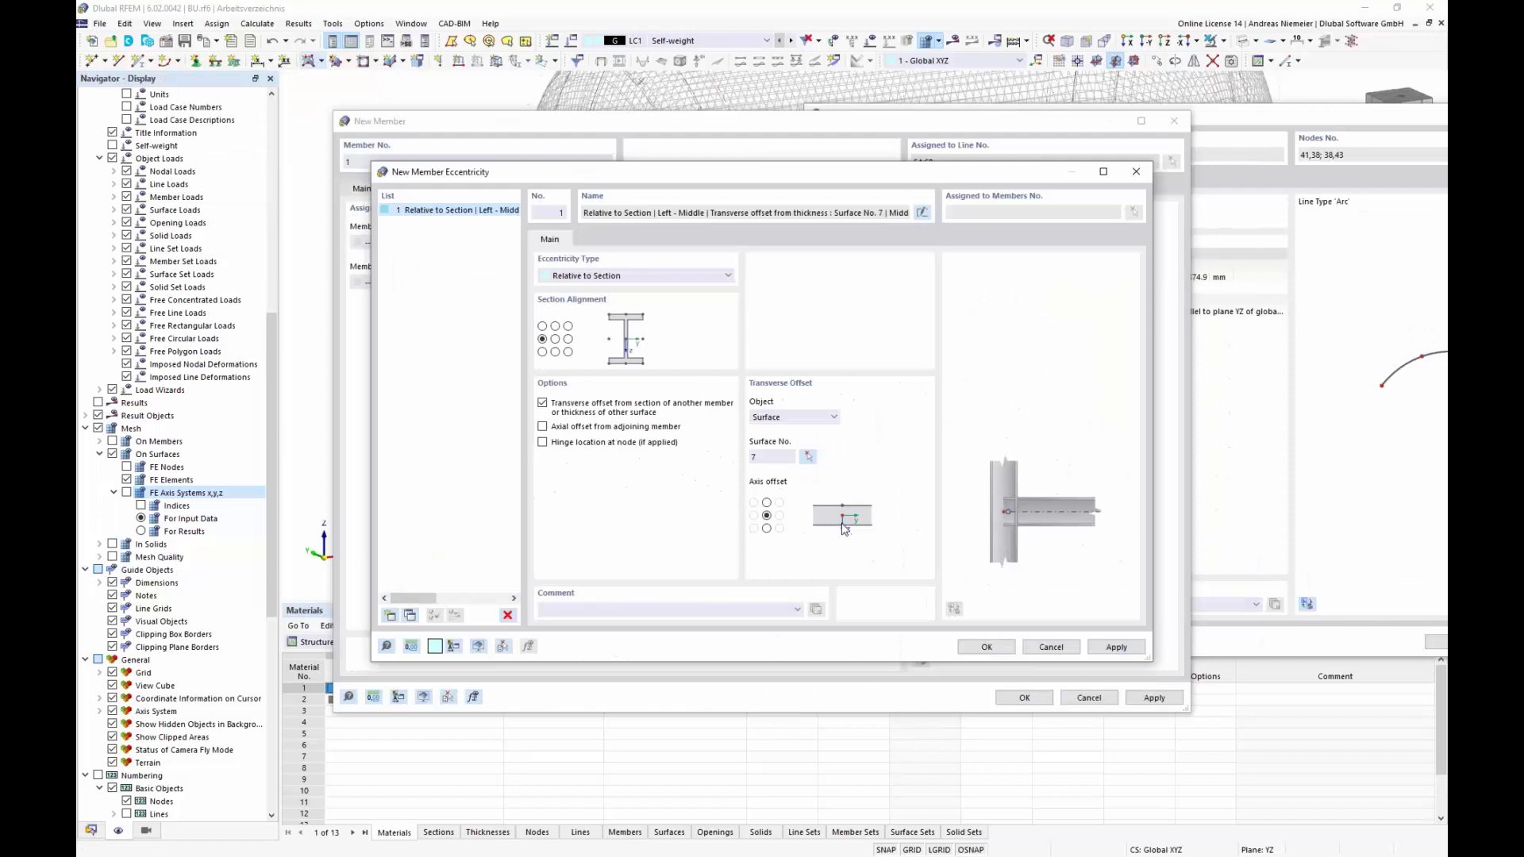
left_click(767, 529)
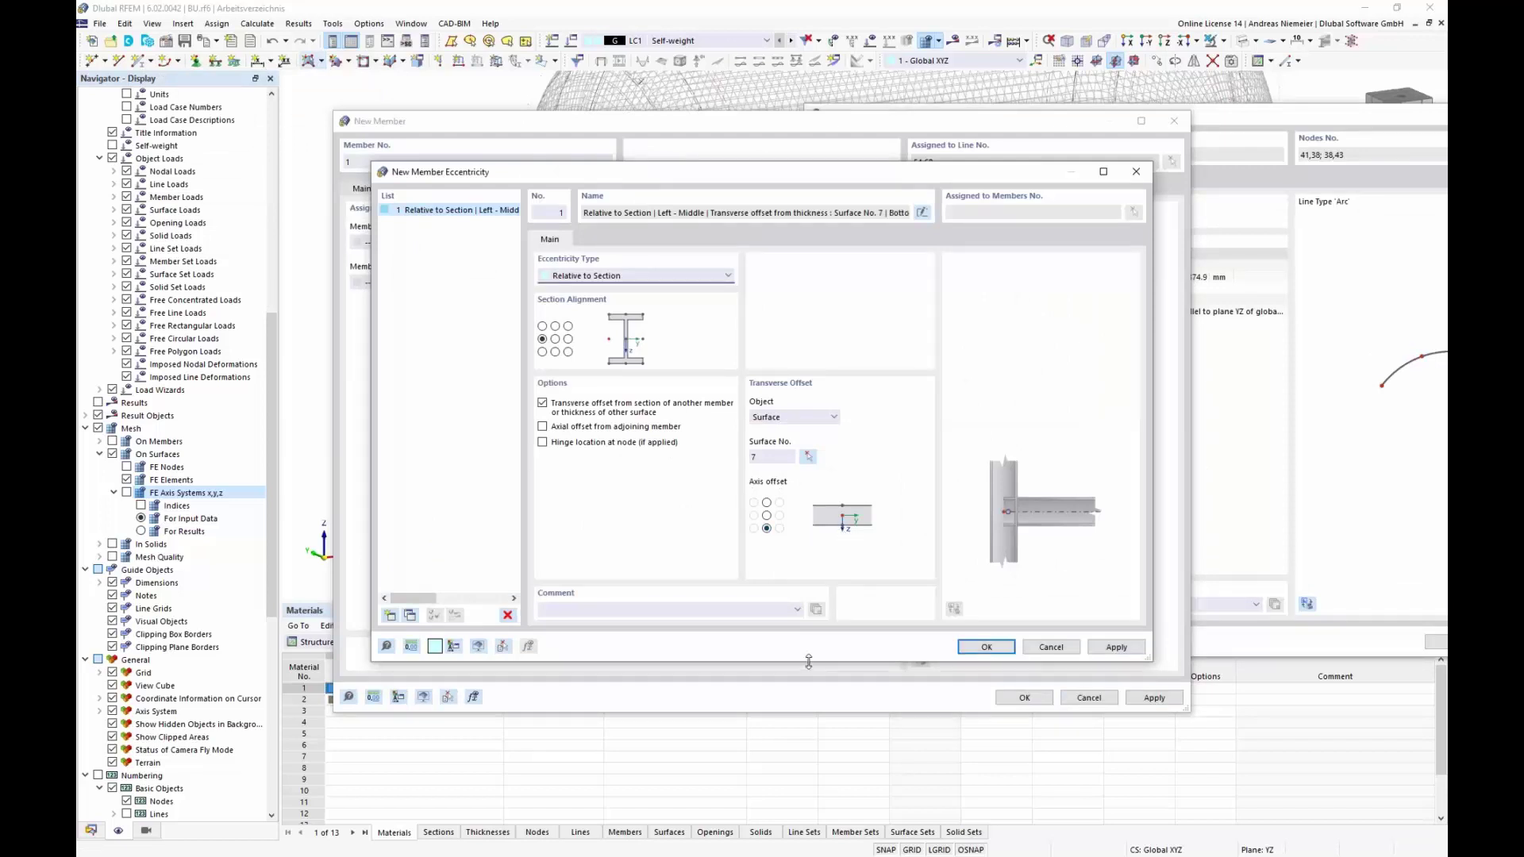
left_click(985, 647)
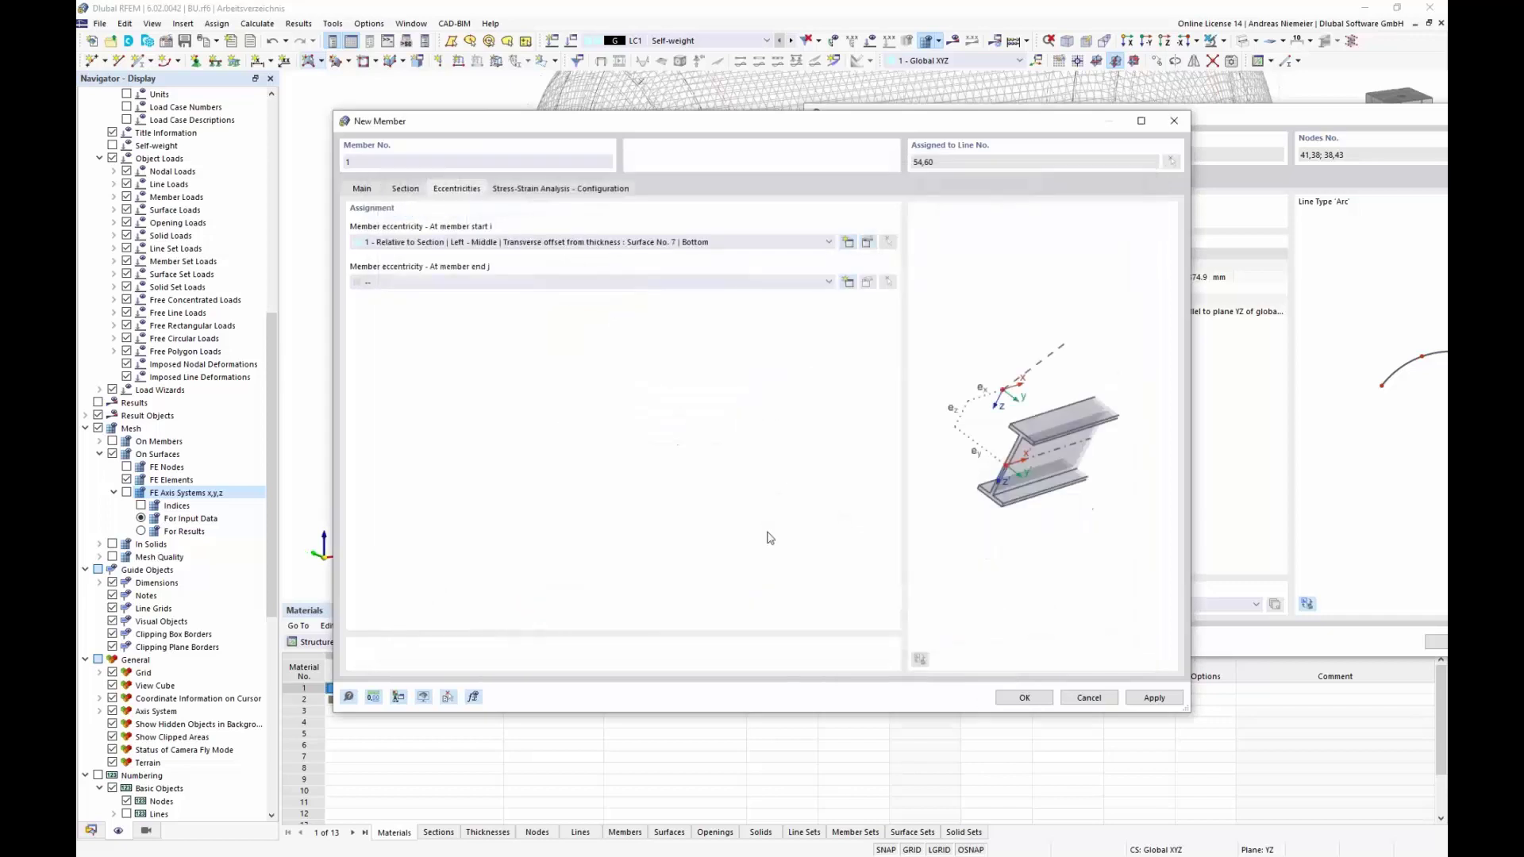
- Assign the existing surface 7 offset eccentricity to the member end as well, and create the arc members, accepting deletion of the mesh
left_click(523, 283)
left_click(520, 305)
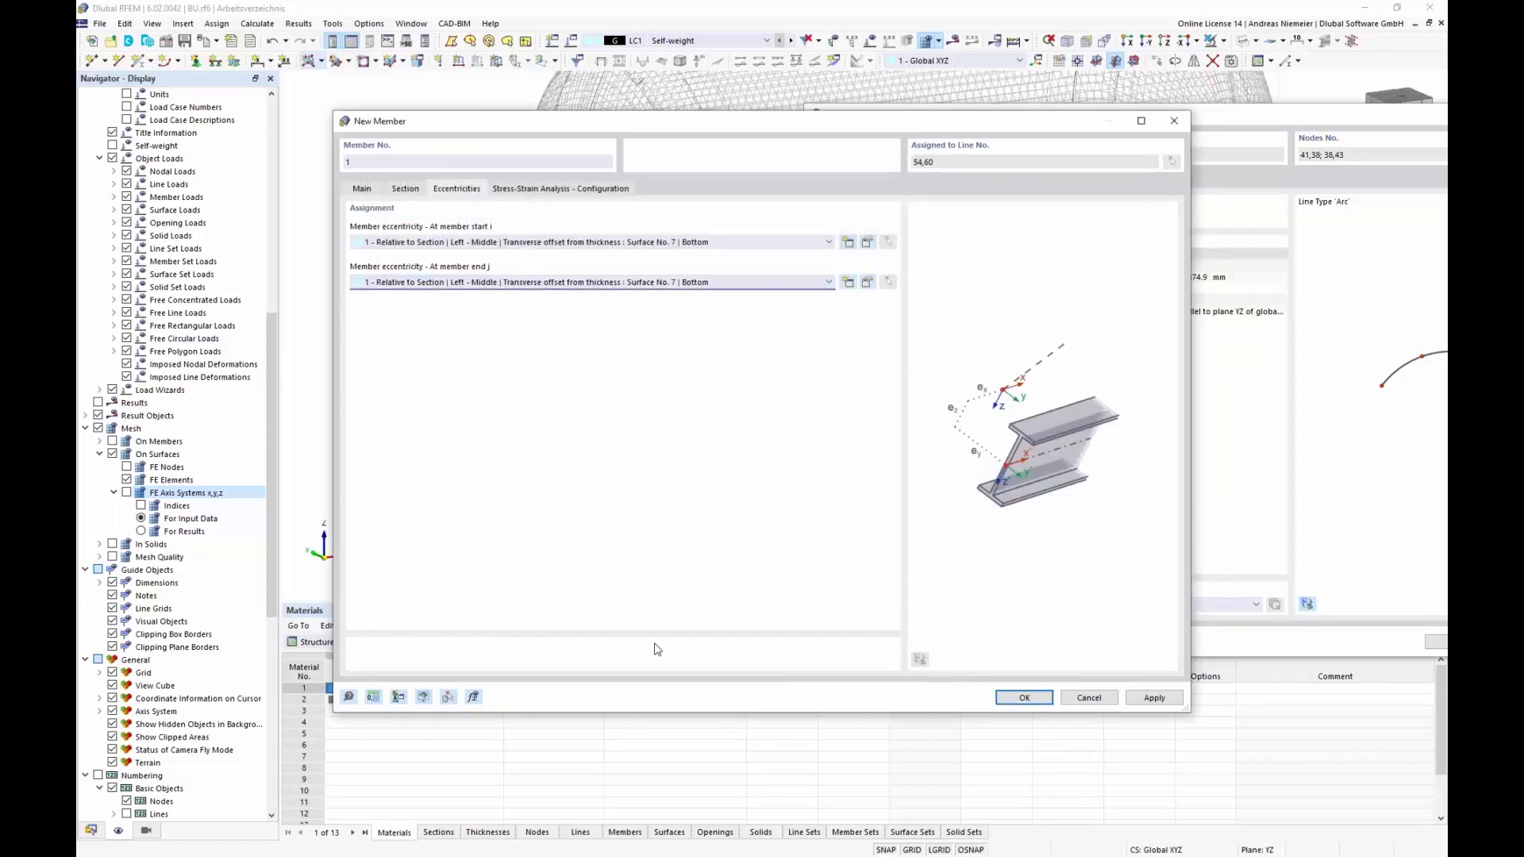
left_click(1024, 697)
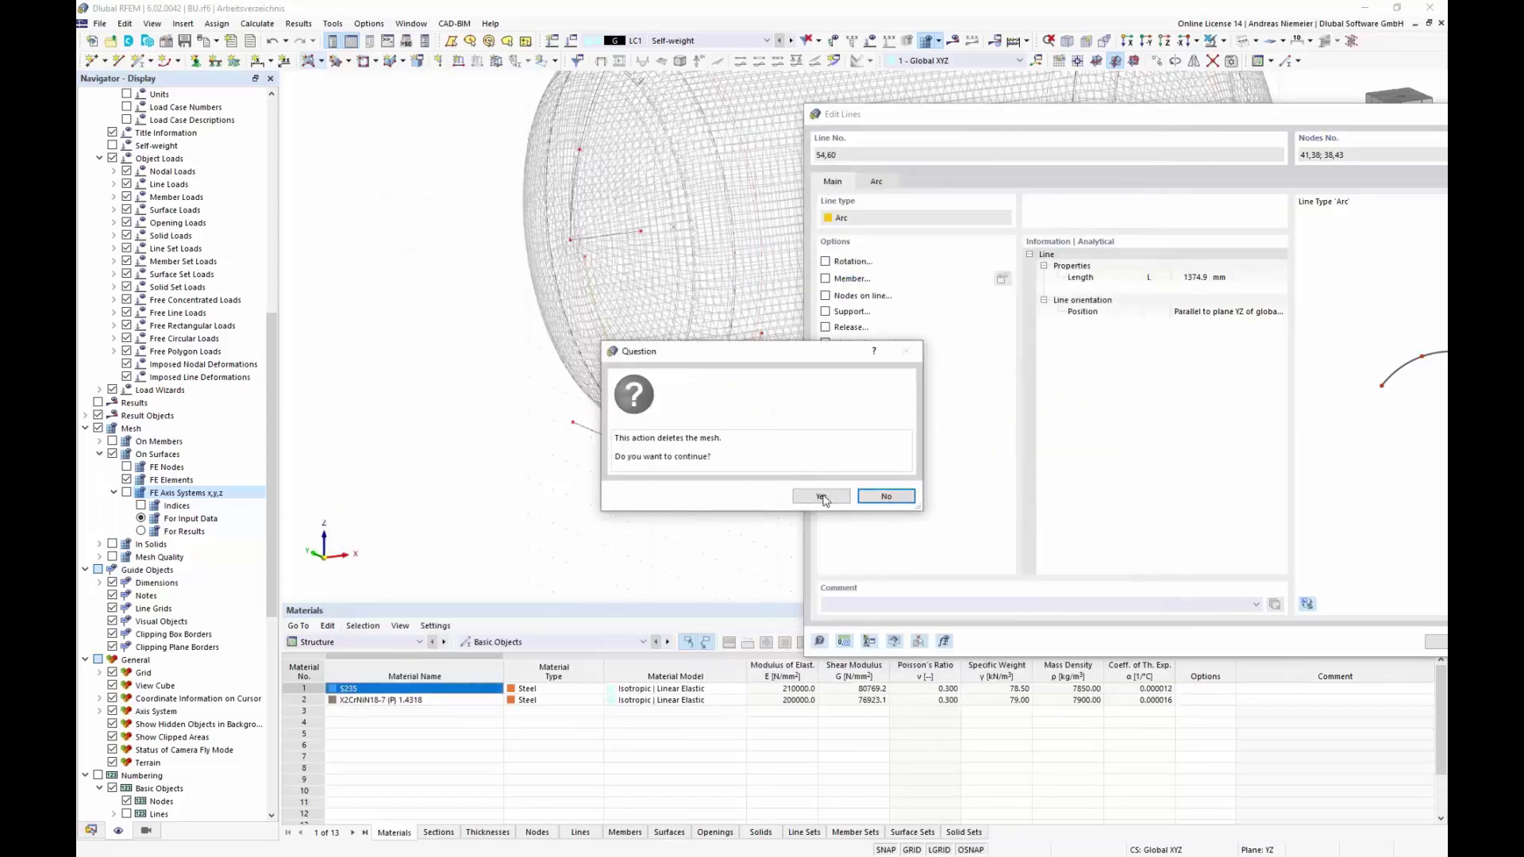
left_click(822, 497)
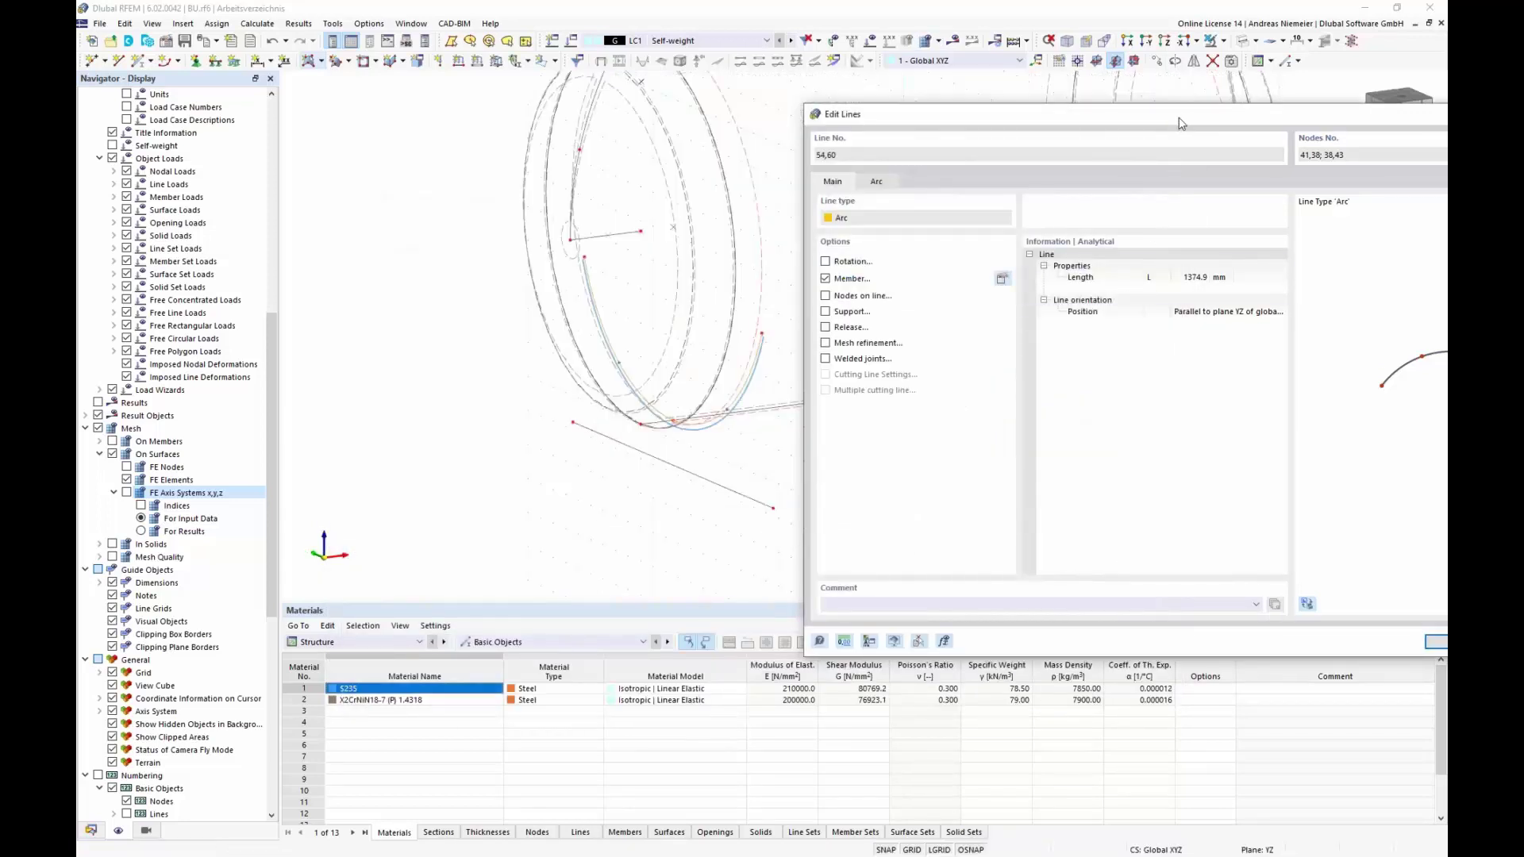
left_click_drag(1179, 123, 916, 96)
left_click(1190, 618)
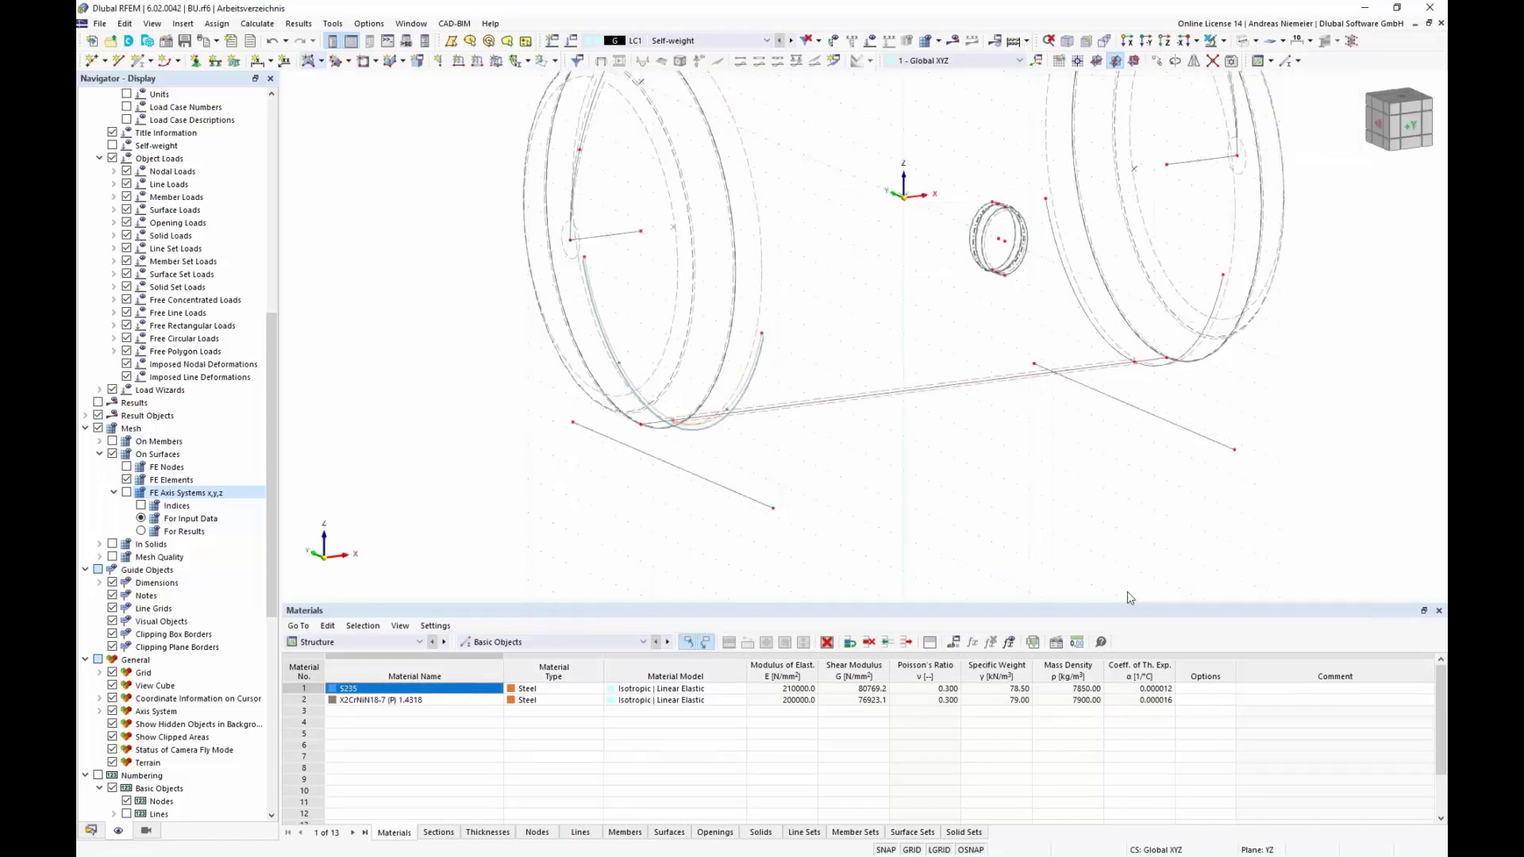
- Examine the arc channel's position against the tank shell in the solid model display, and return to the wireframe display
scroll(800, 316, "up", 5)
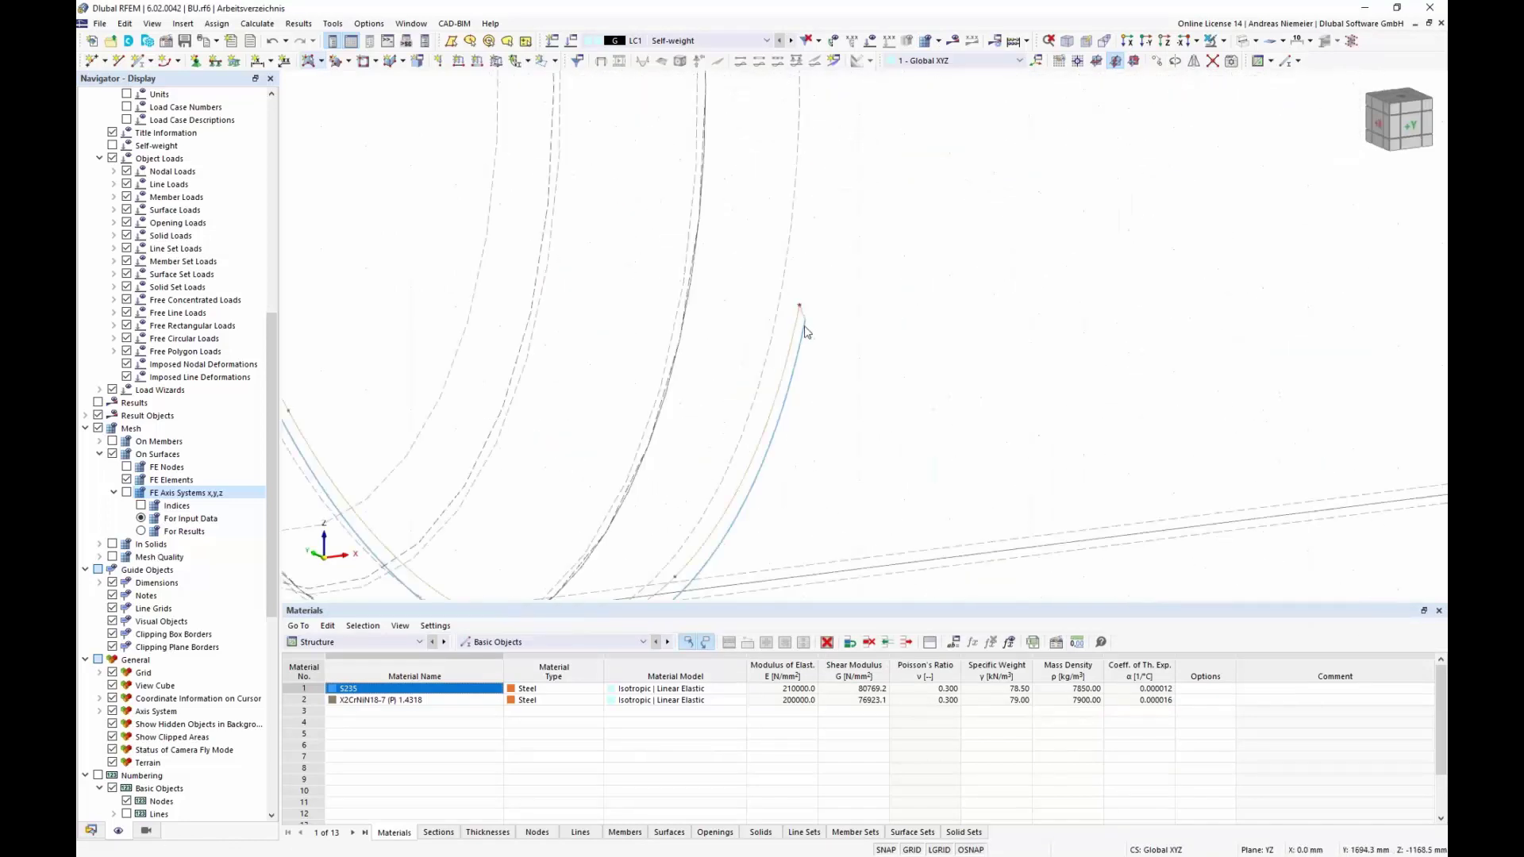
scroll(800, 316, "down", 5)
left_click(1263, 60)
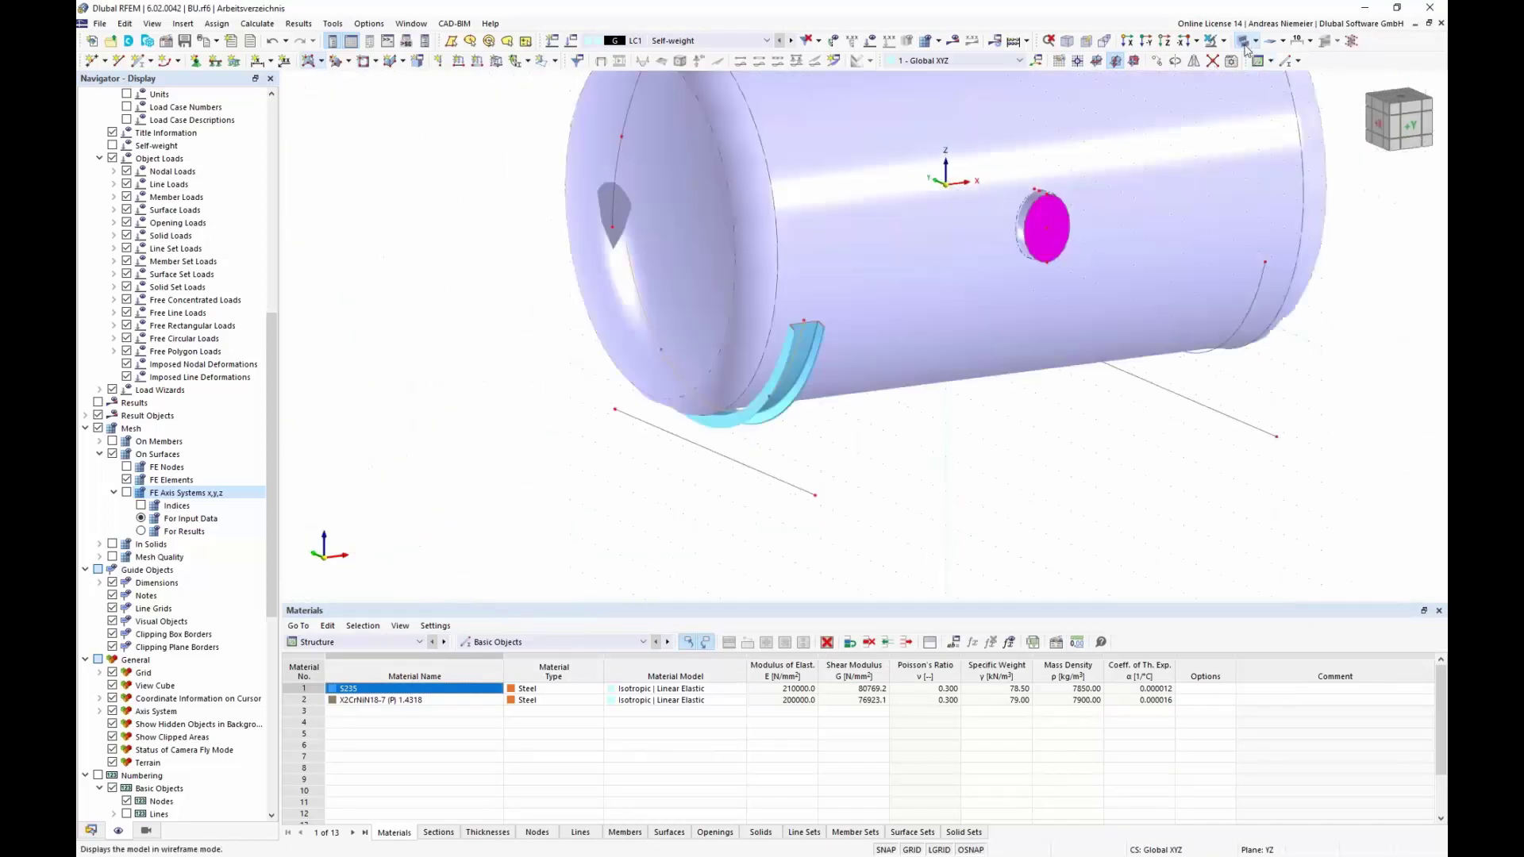
middle_click_drag(1127, 445, 770, 265, "ctrl")
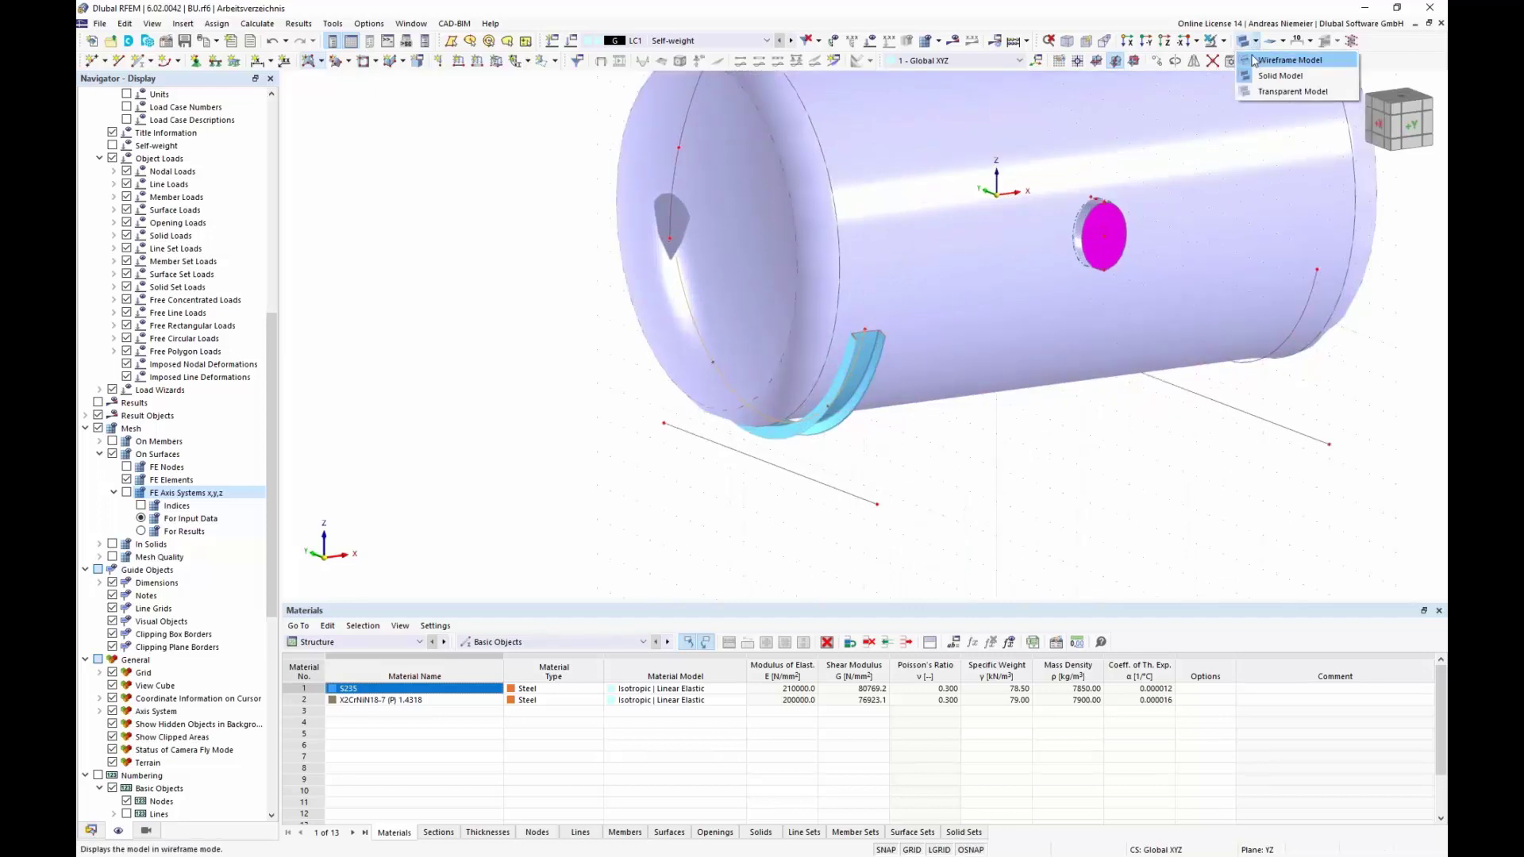
left_click(1270, 61)
middle_click_drag(937, 445, 829, 381)
scroll(921, 405, "down", 2)
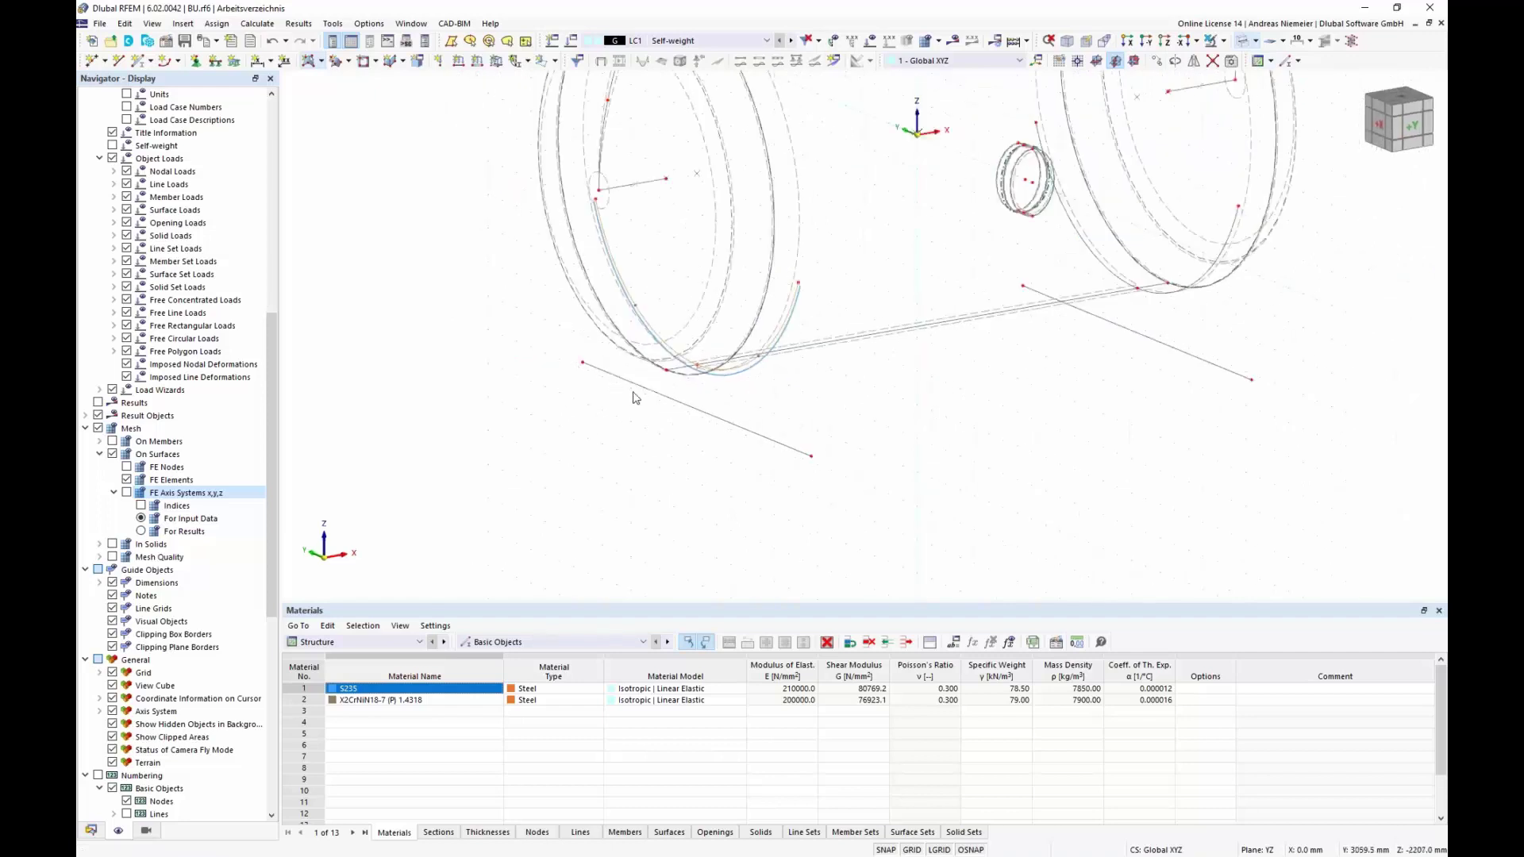
- Create a U 200 beam member on straight line 46 below the tank with a rotation angle of -90 degrees
double_click(749, 431)
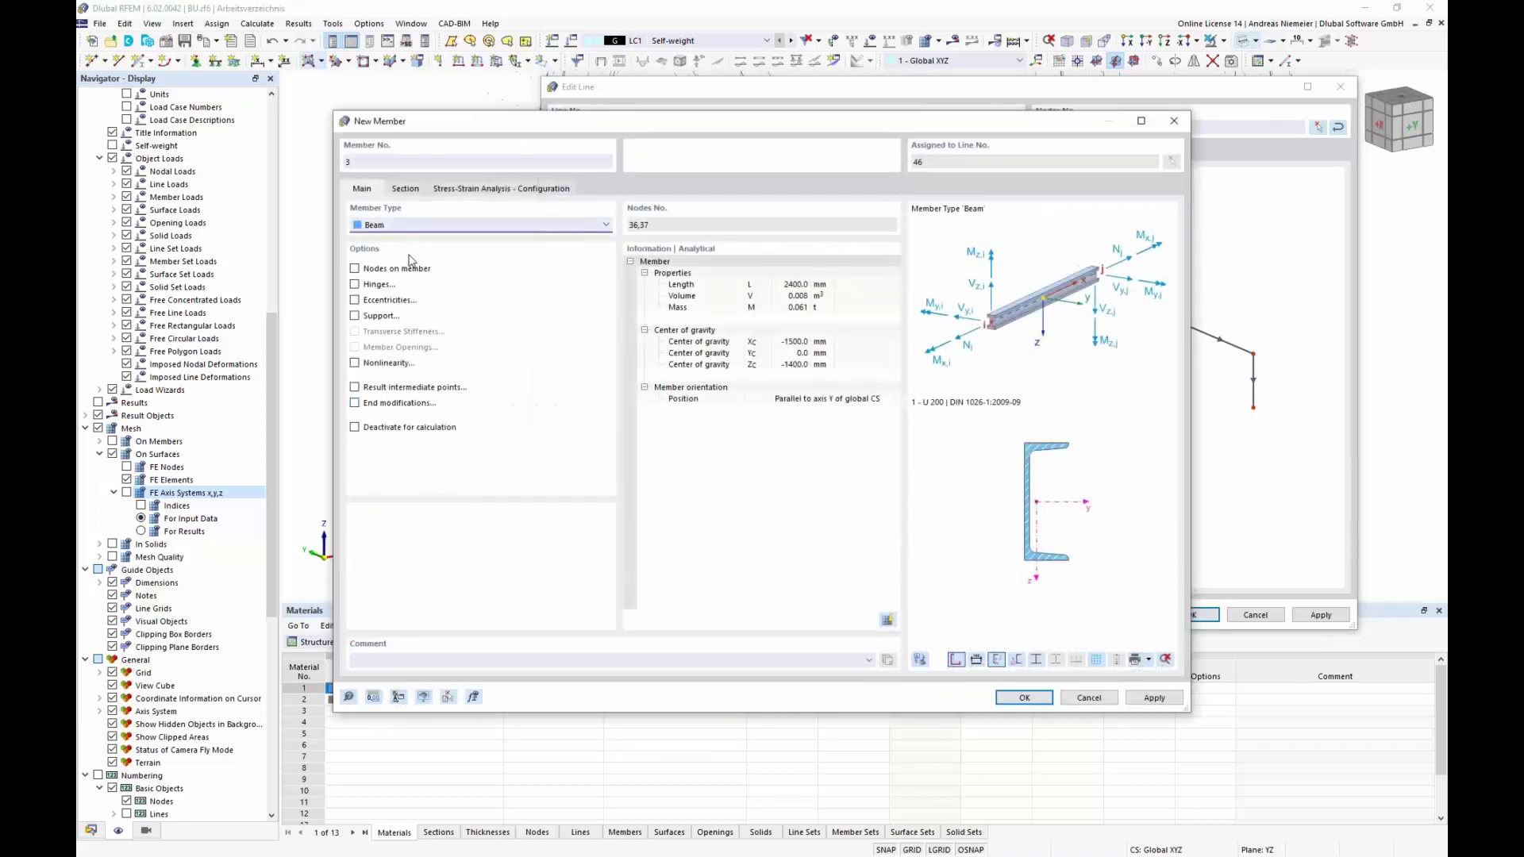
left_click(406, 190)
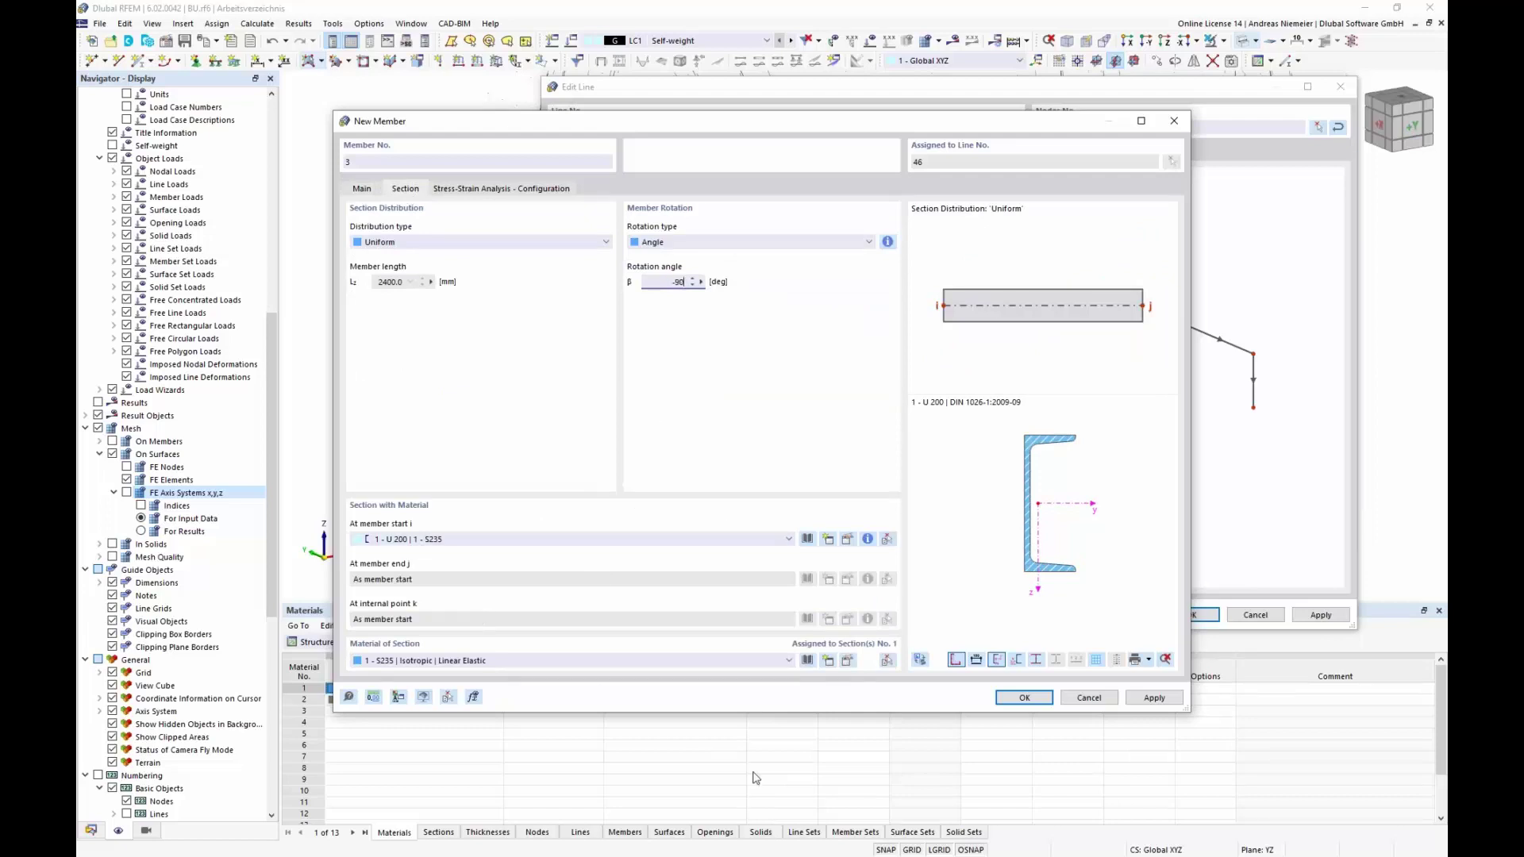
left_click(1024, 697)
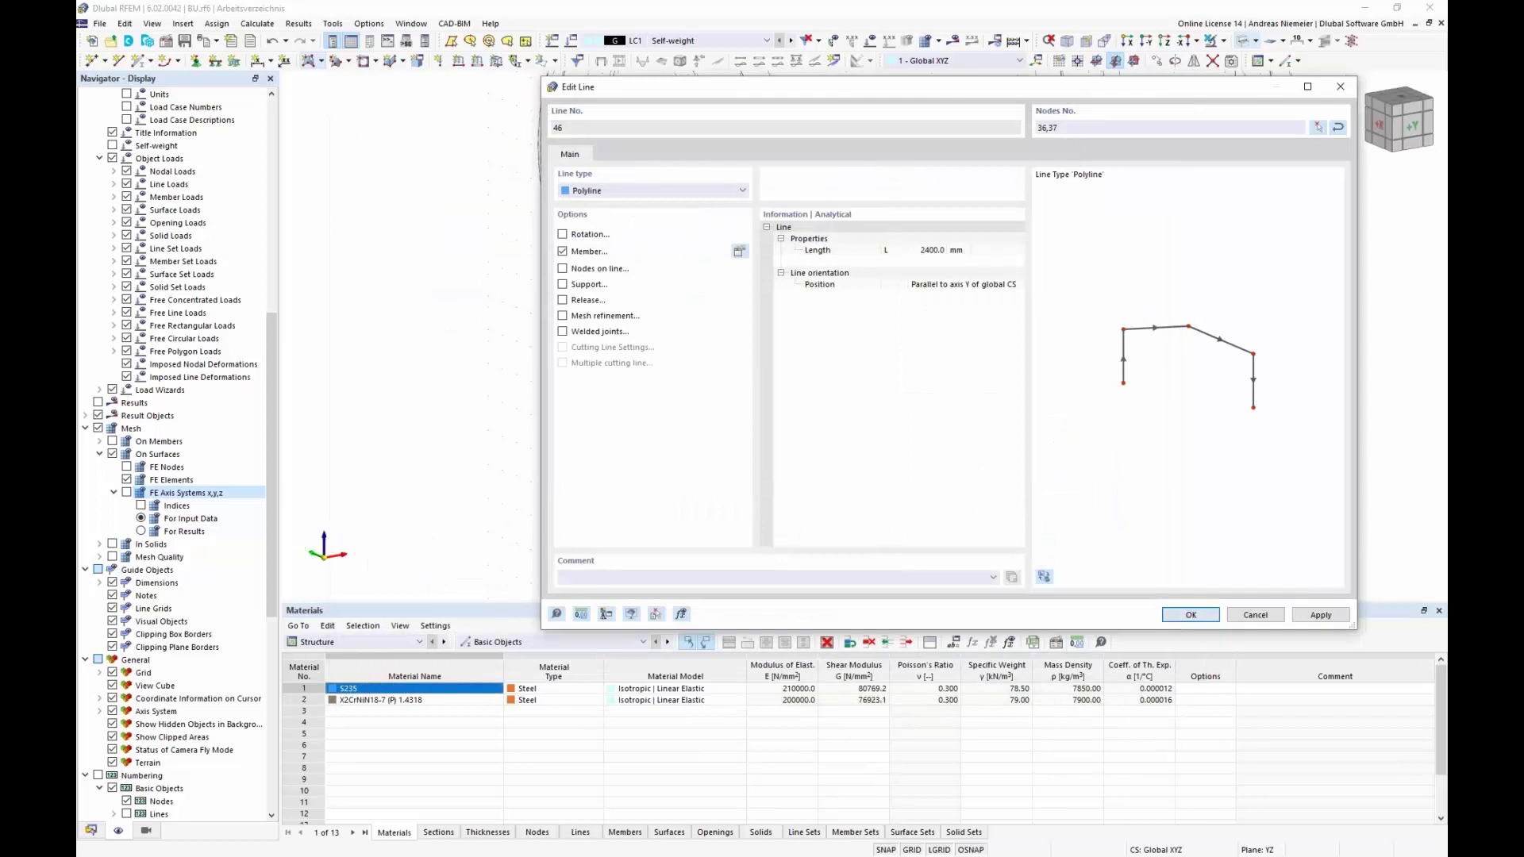
left_click(1190, 616)
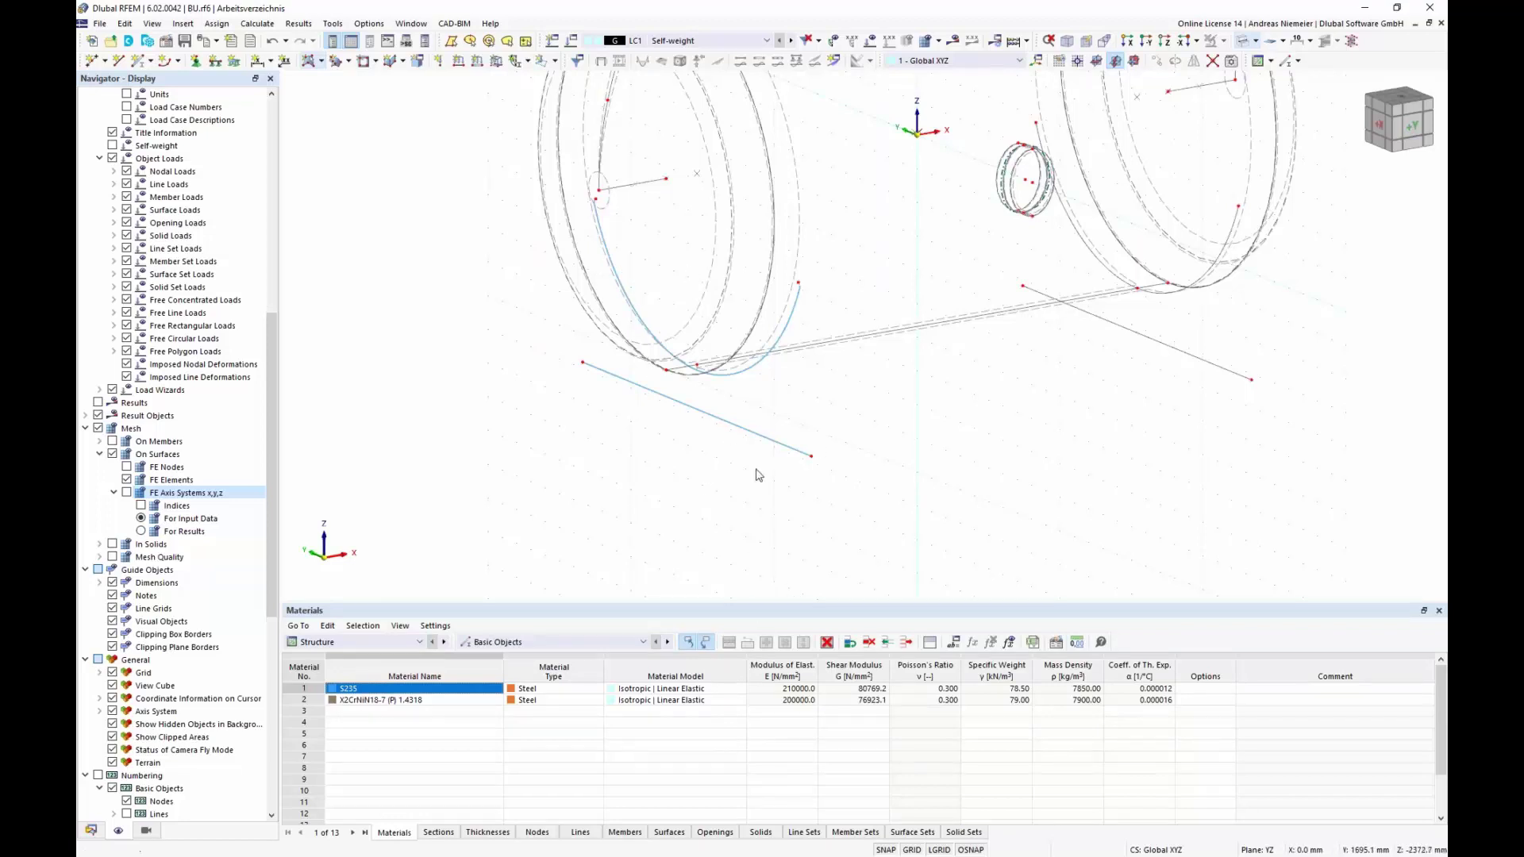
- Check the straight channel's orientation in the solid model display, and turn on member outlines in the wireframe display
scroll(198, 421, "up", 13)
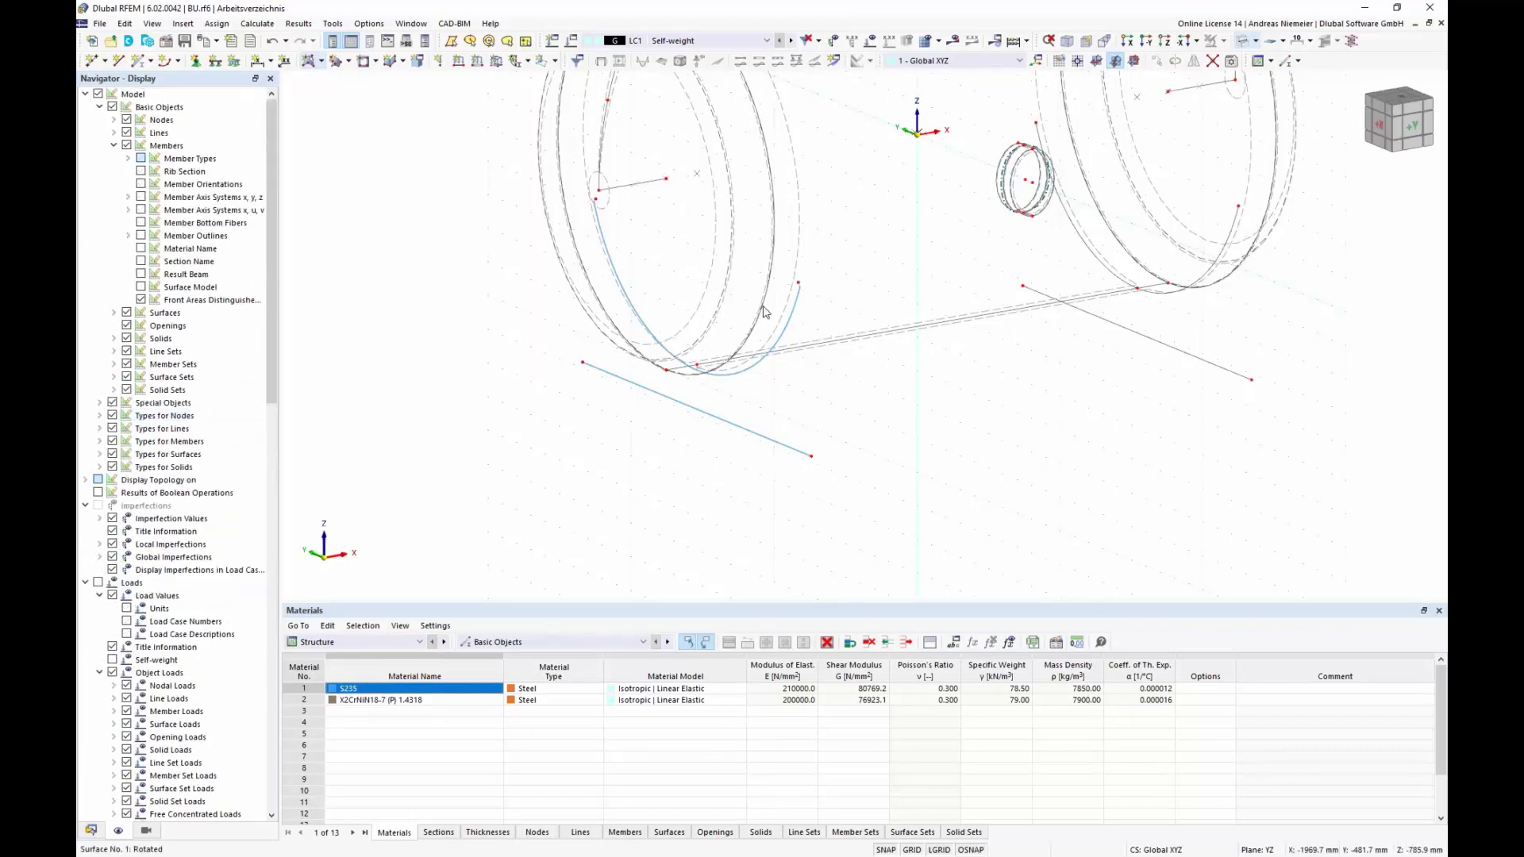
left_click(1257, 41)
left_click(1278, 74)
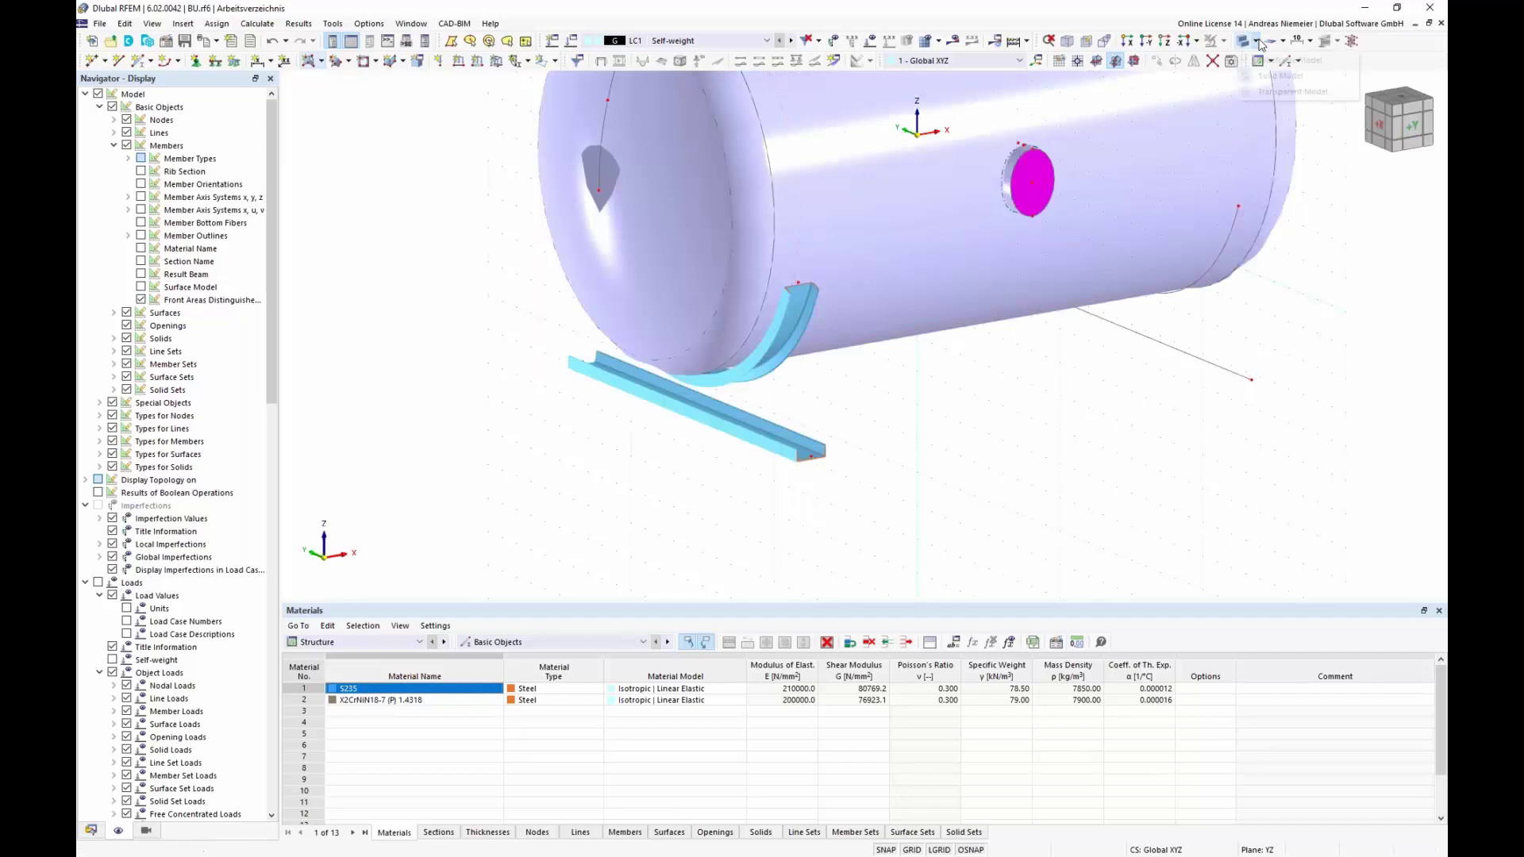
left_click(1255, 62)
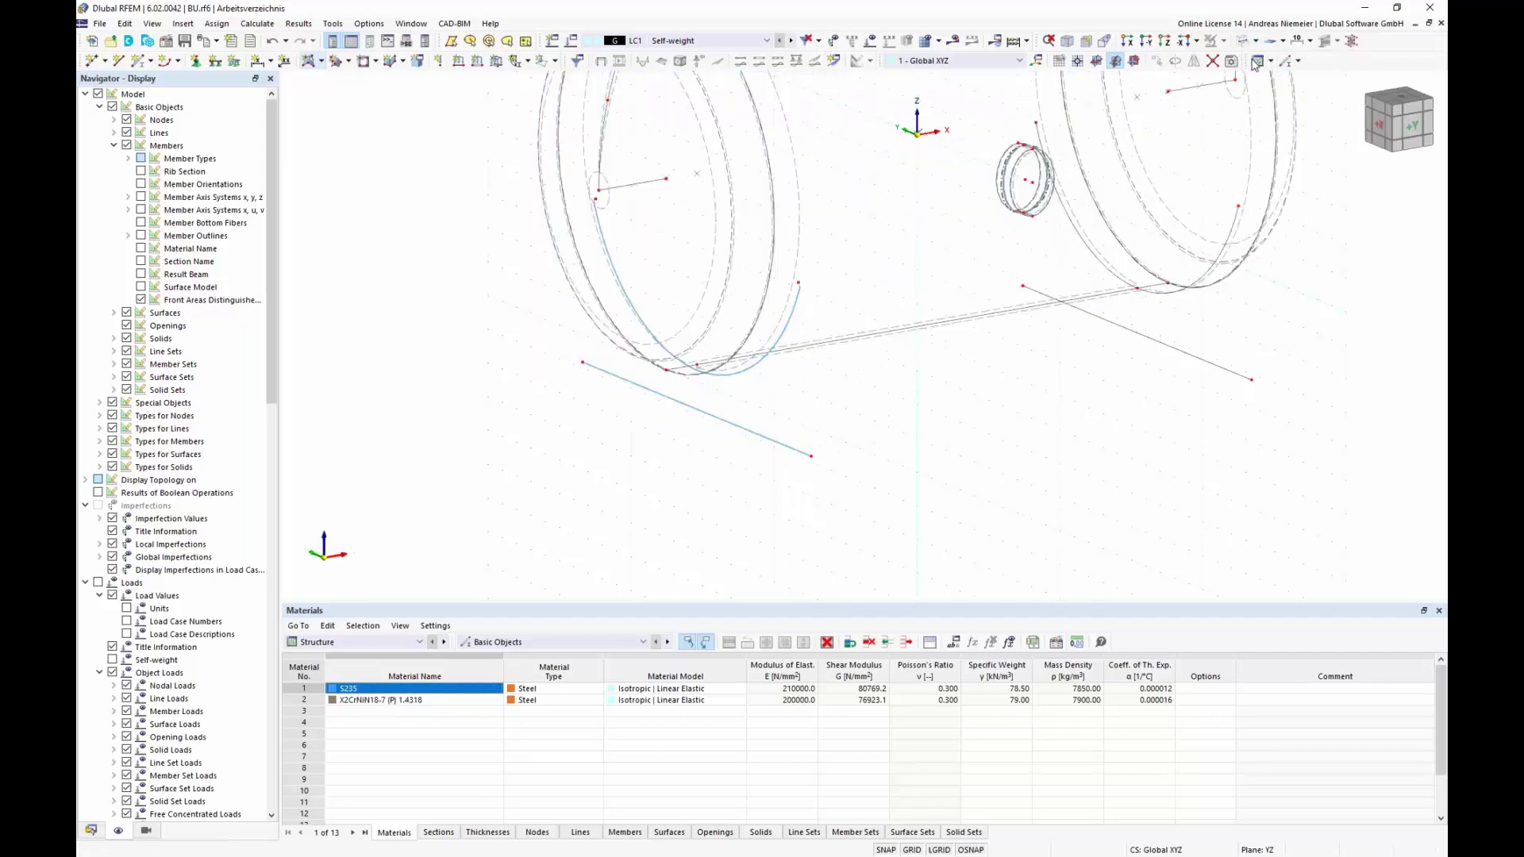
left_click(140, 236)
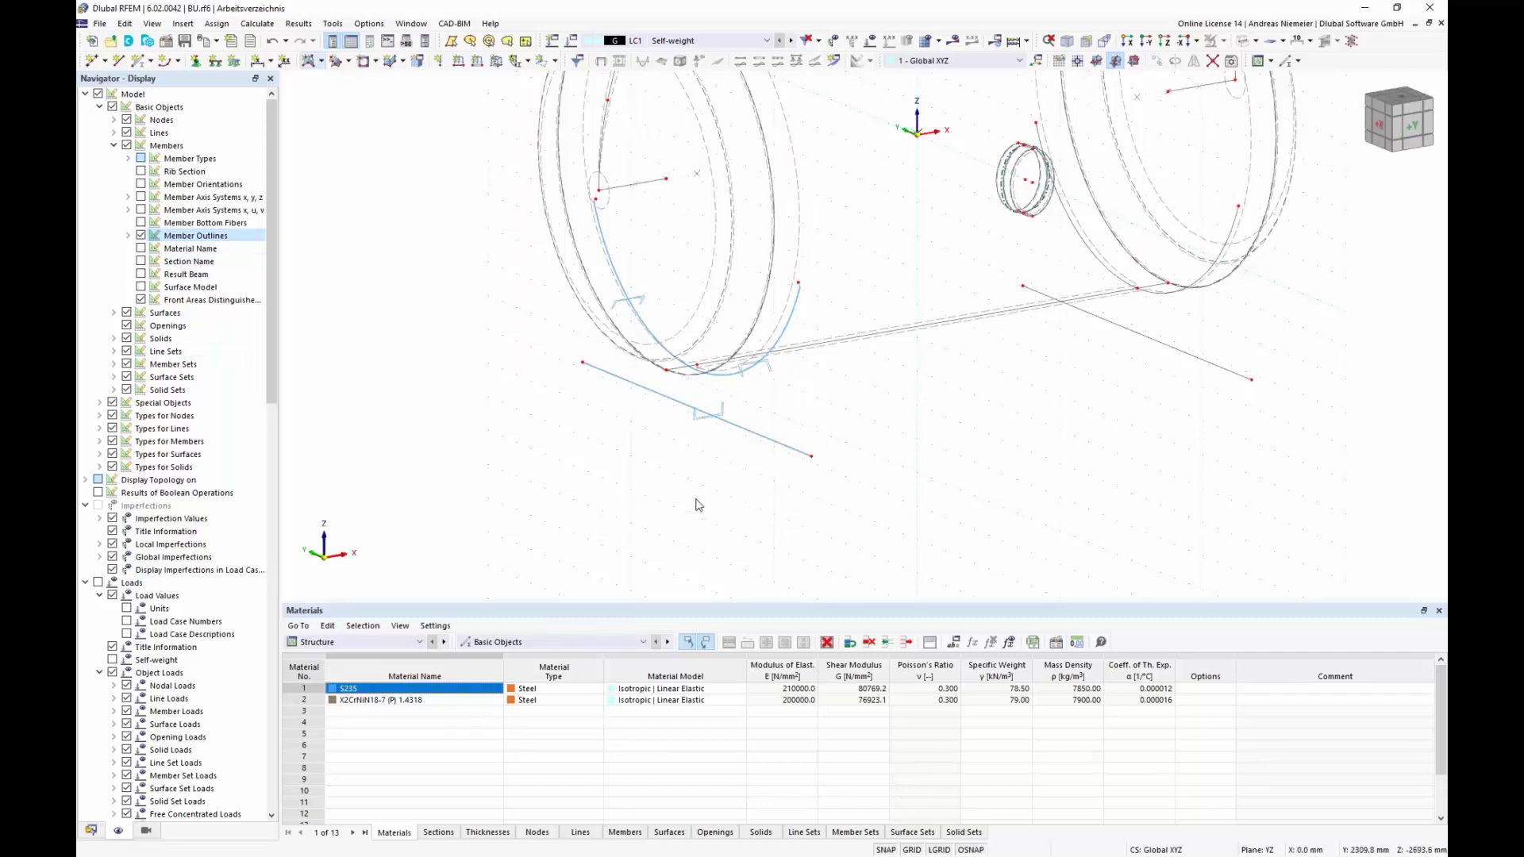
scroll(656, 488, "up", 5)
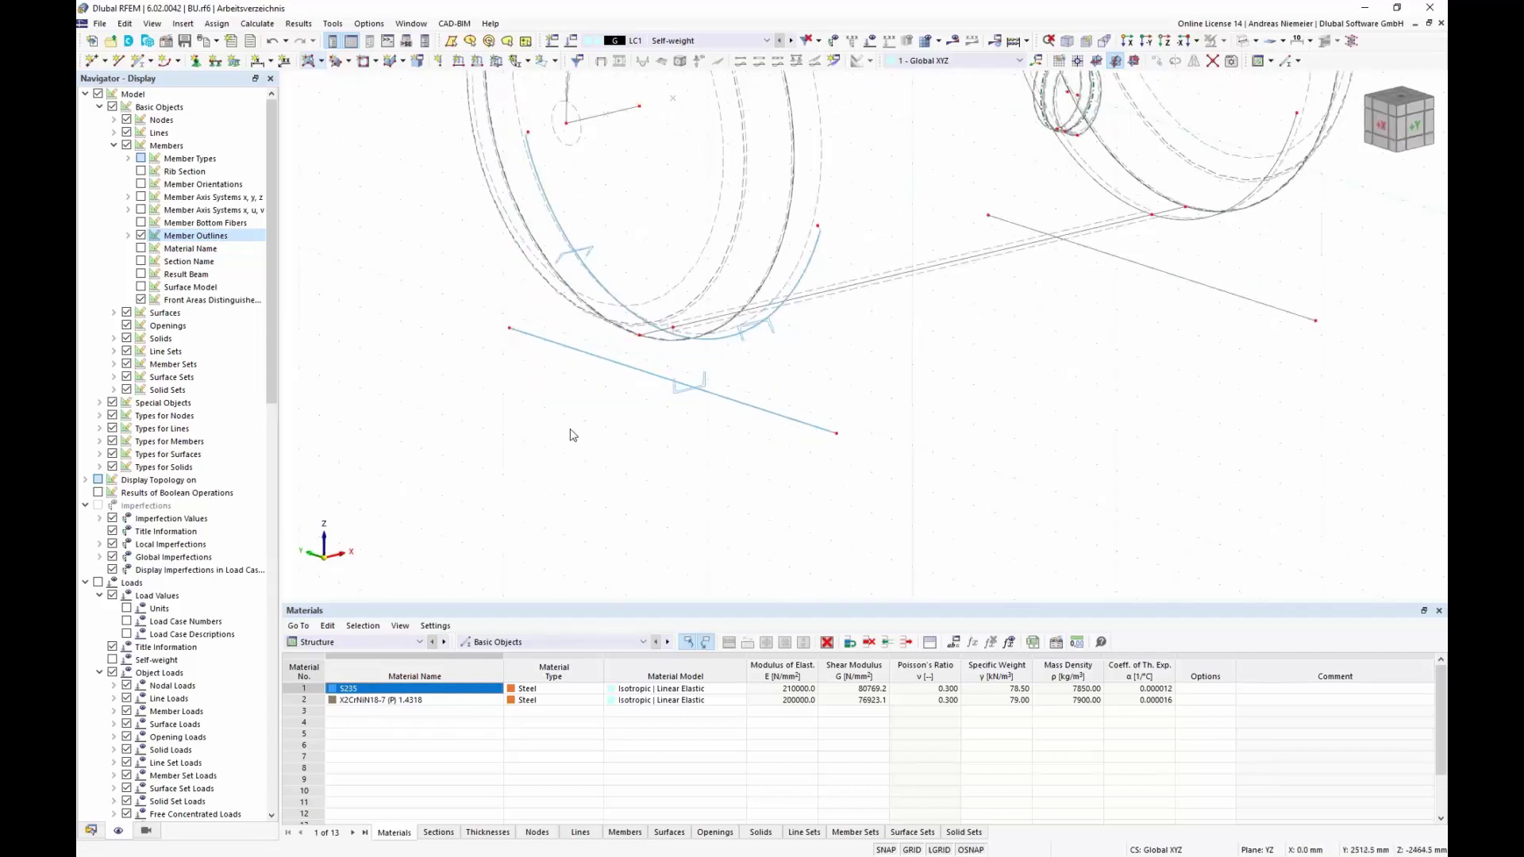
- Set up a new single member with the cold-formed hollow section RHS 180x60x6 per EN 10219-2 from ALUKÖNIGSTAHL in S235
left_click(138, 60)
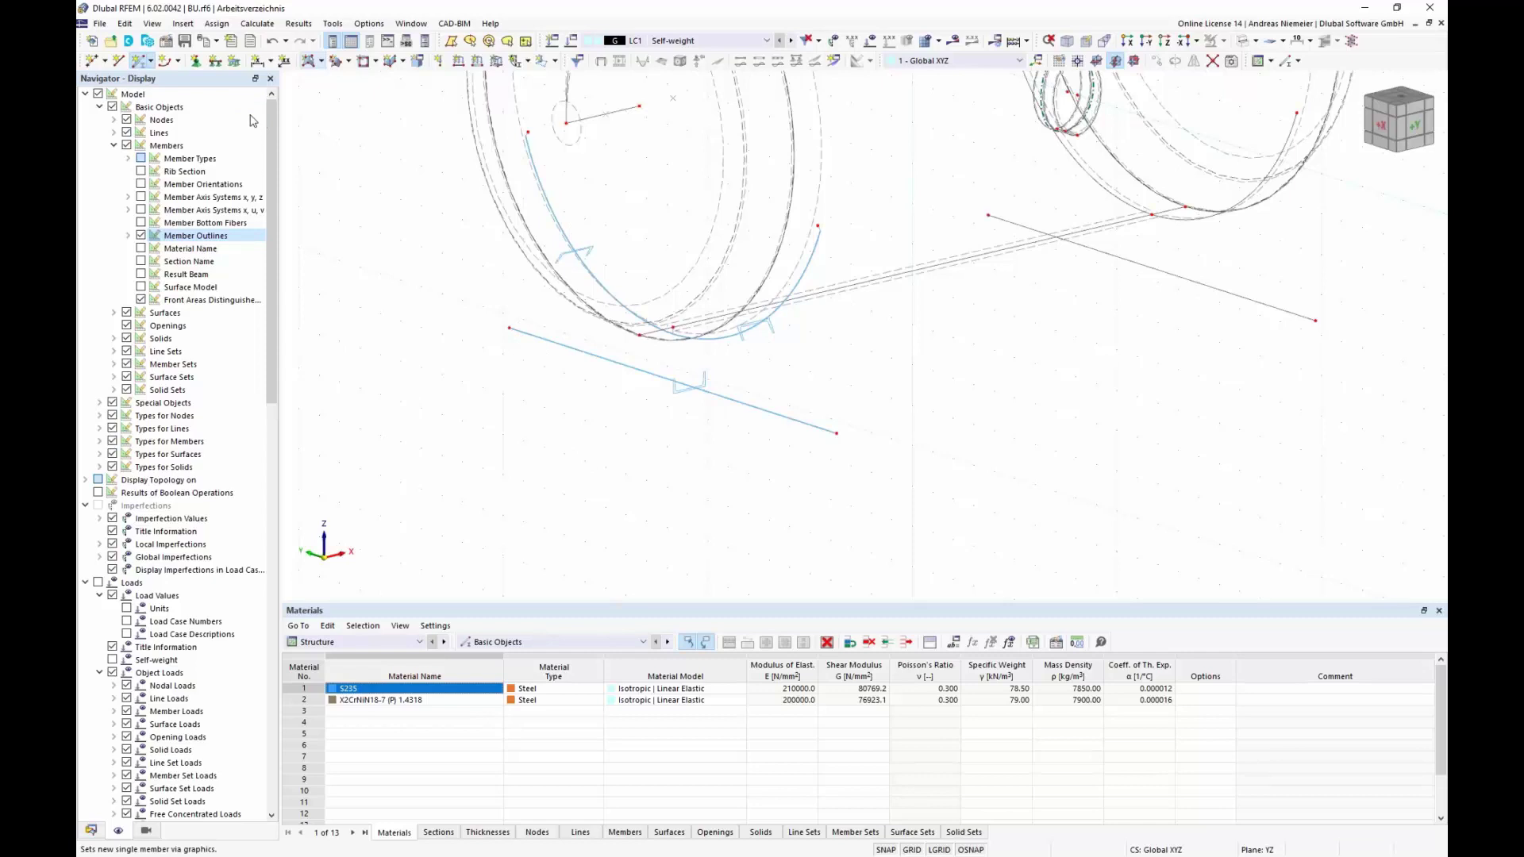
left_click(409, 189)
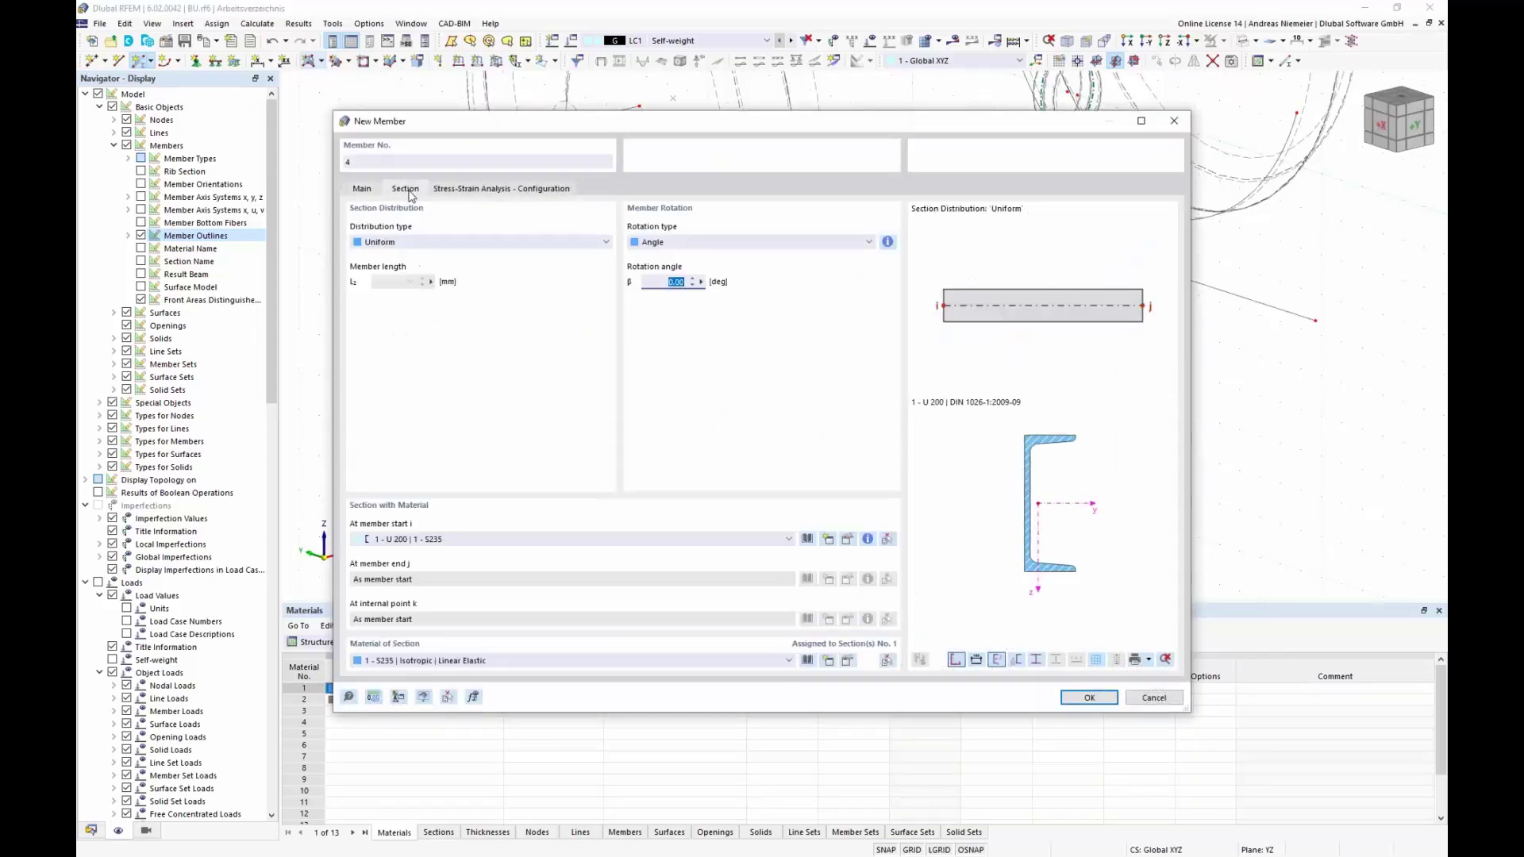
left_click(807, 539)
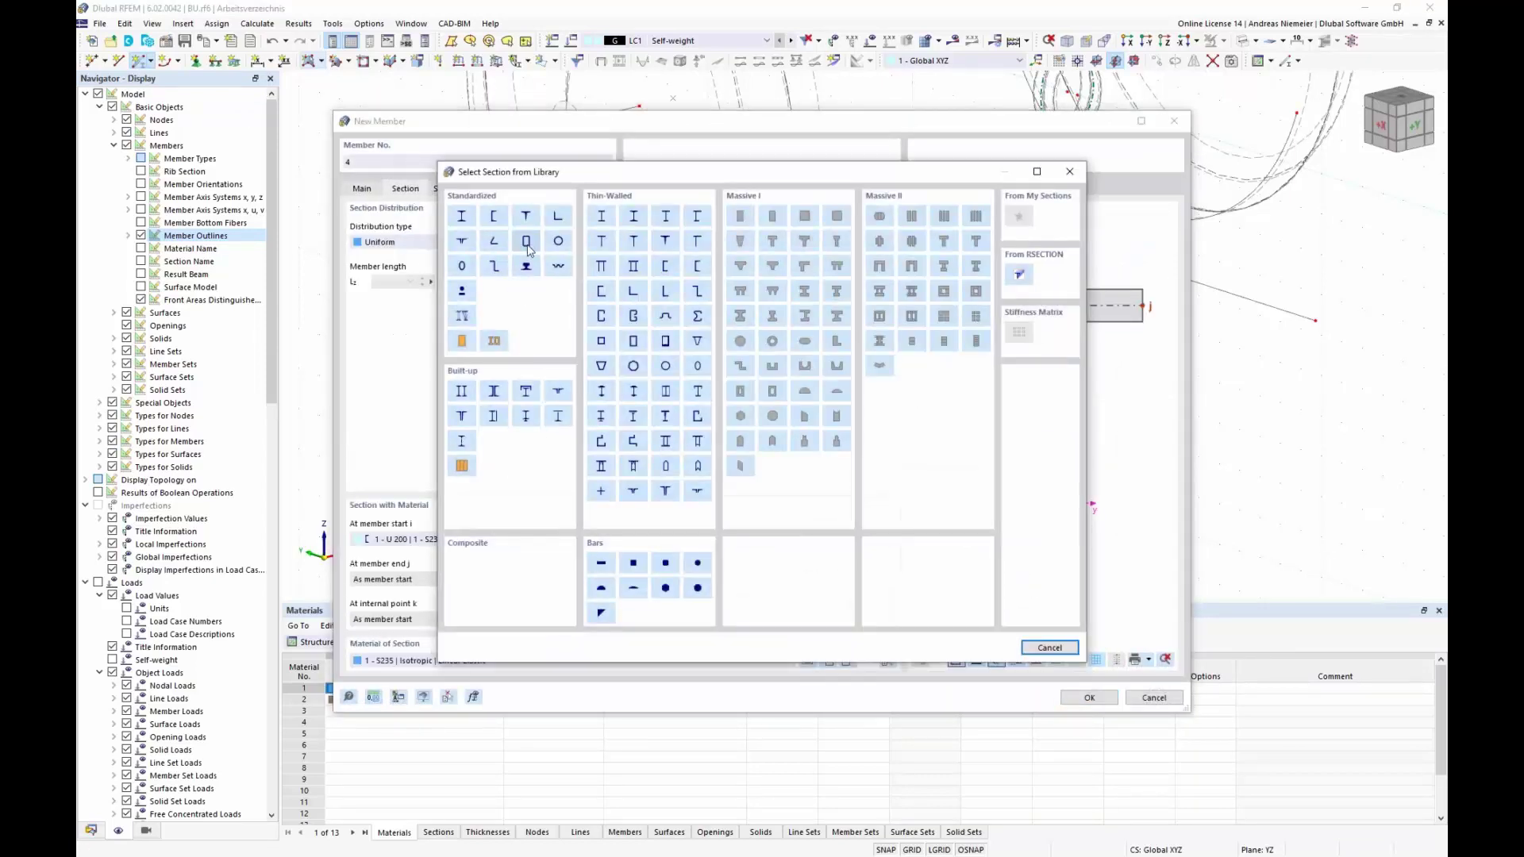
left_click(528, 246)
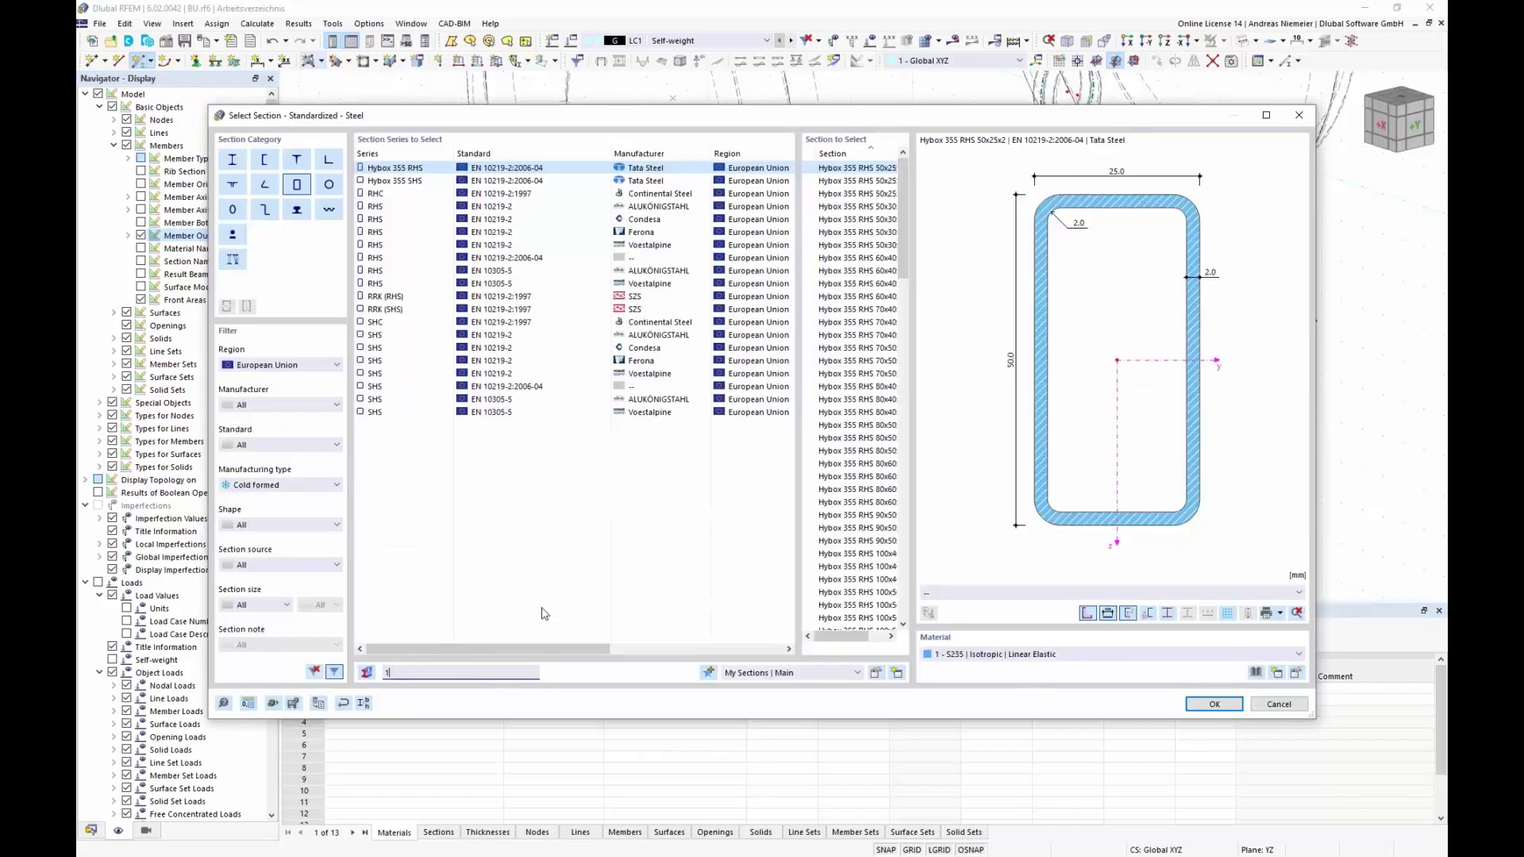
type("180")
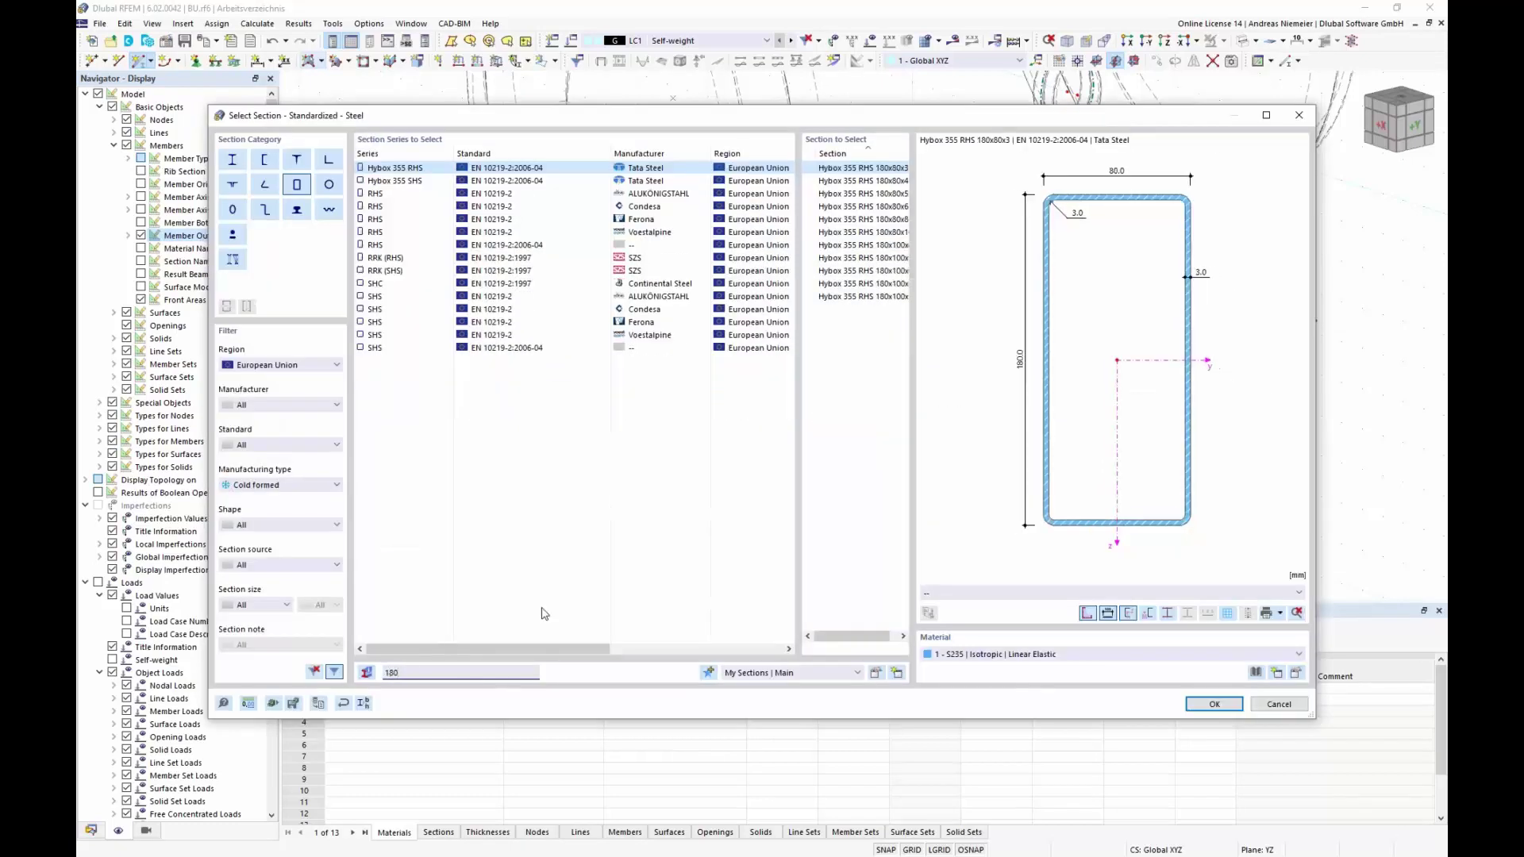
type("*60")
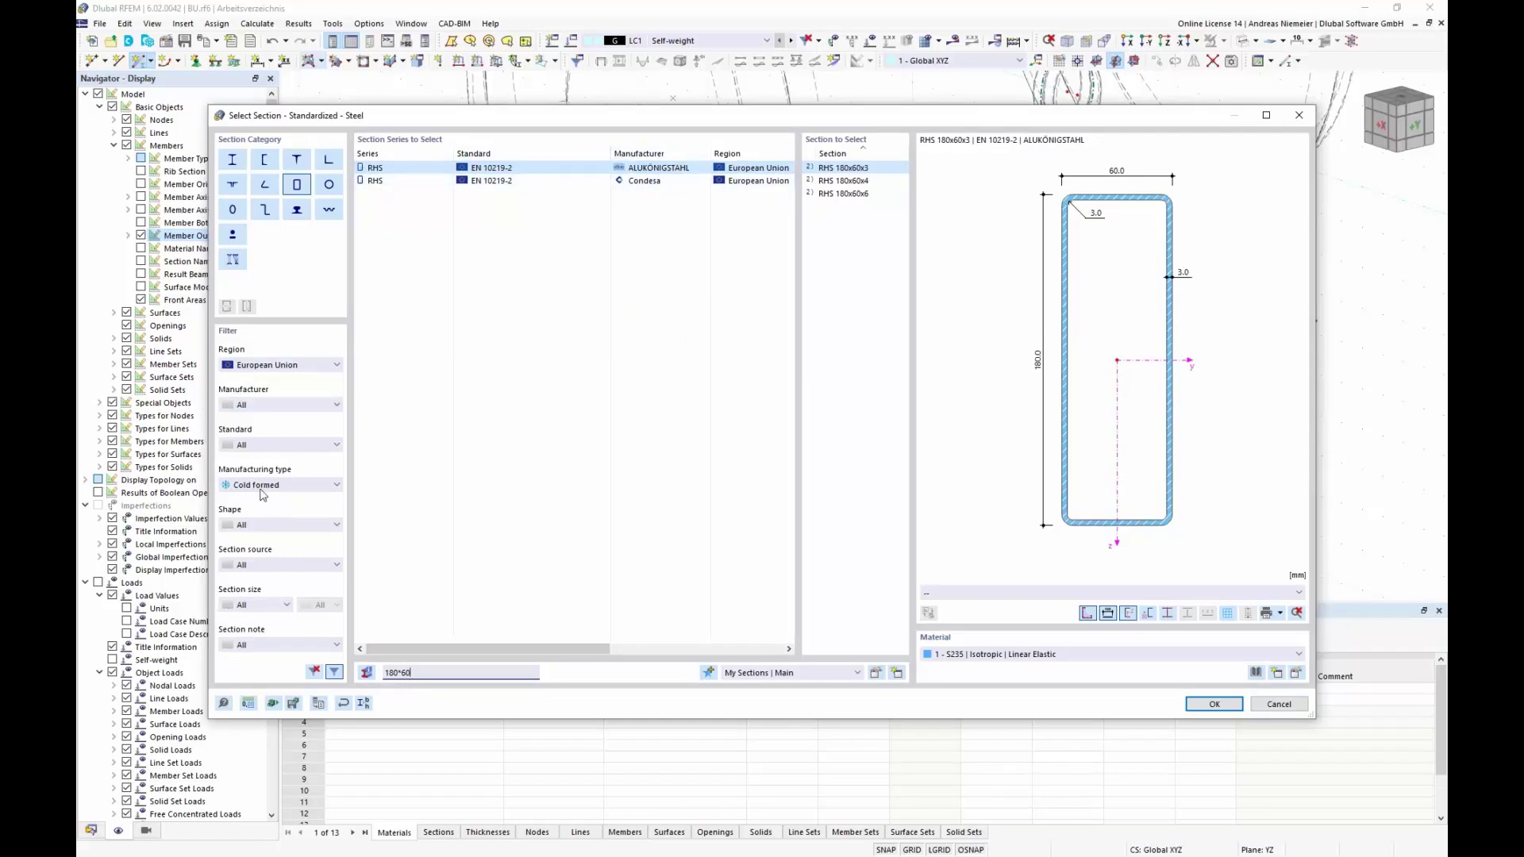
left_click(843, 193)
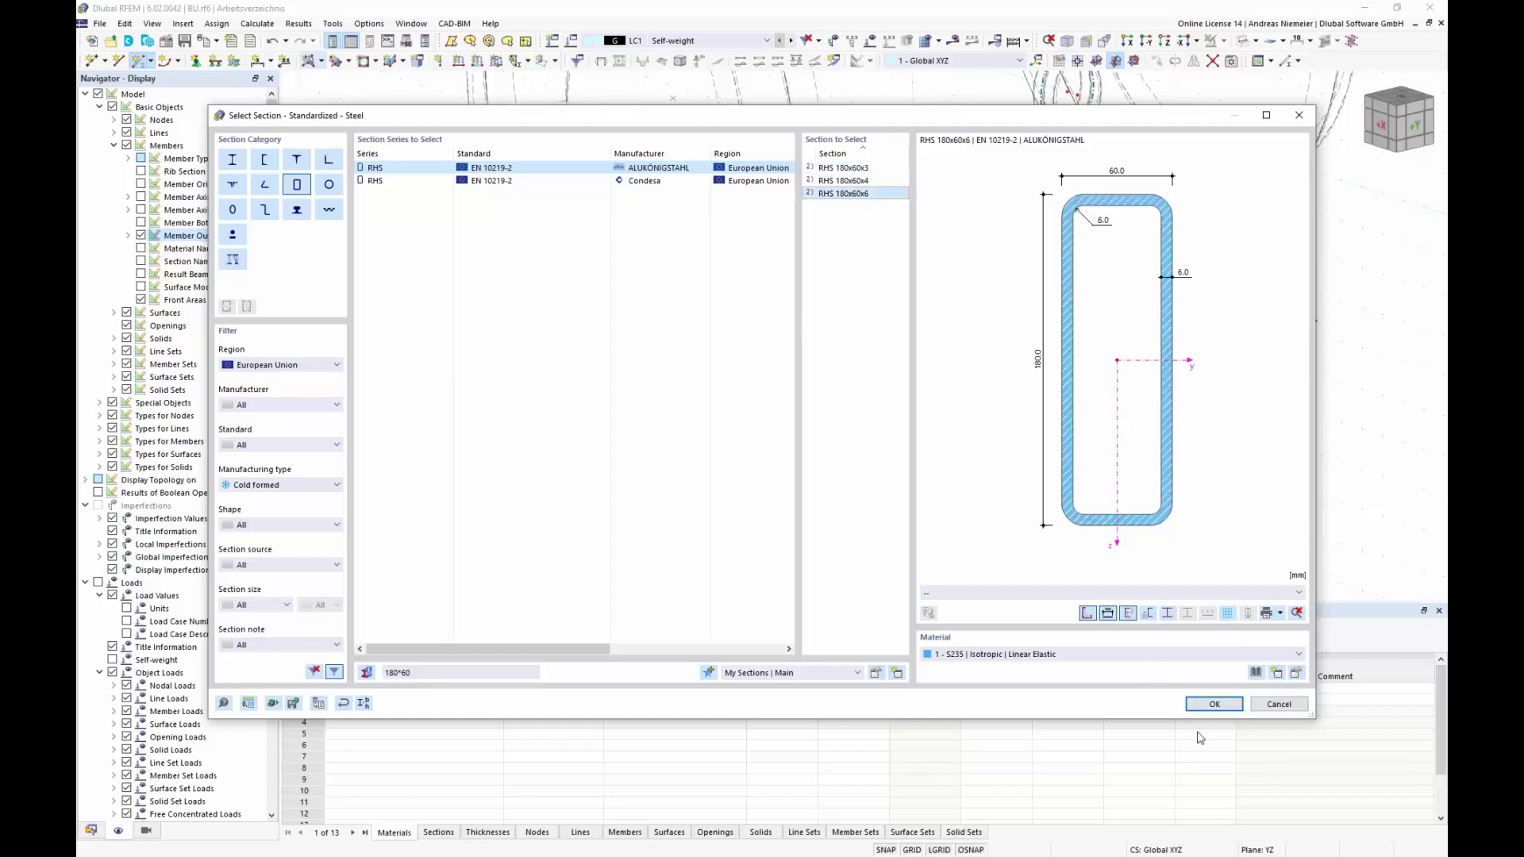
left_click(1205, 710)
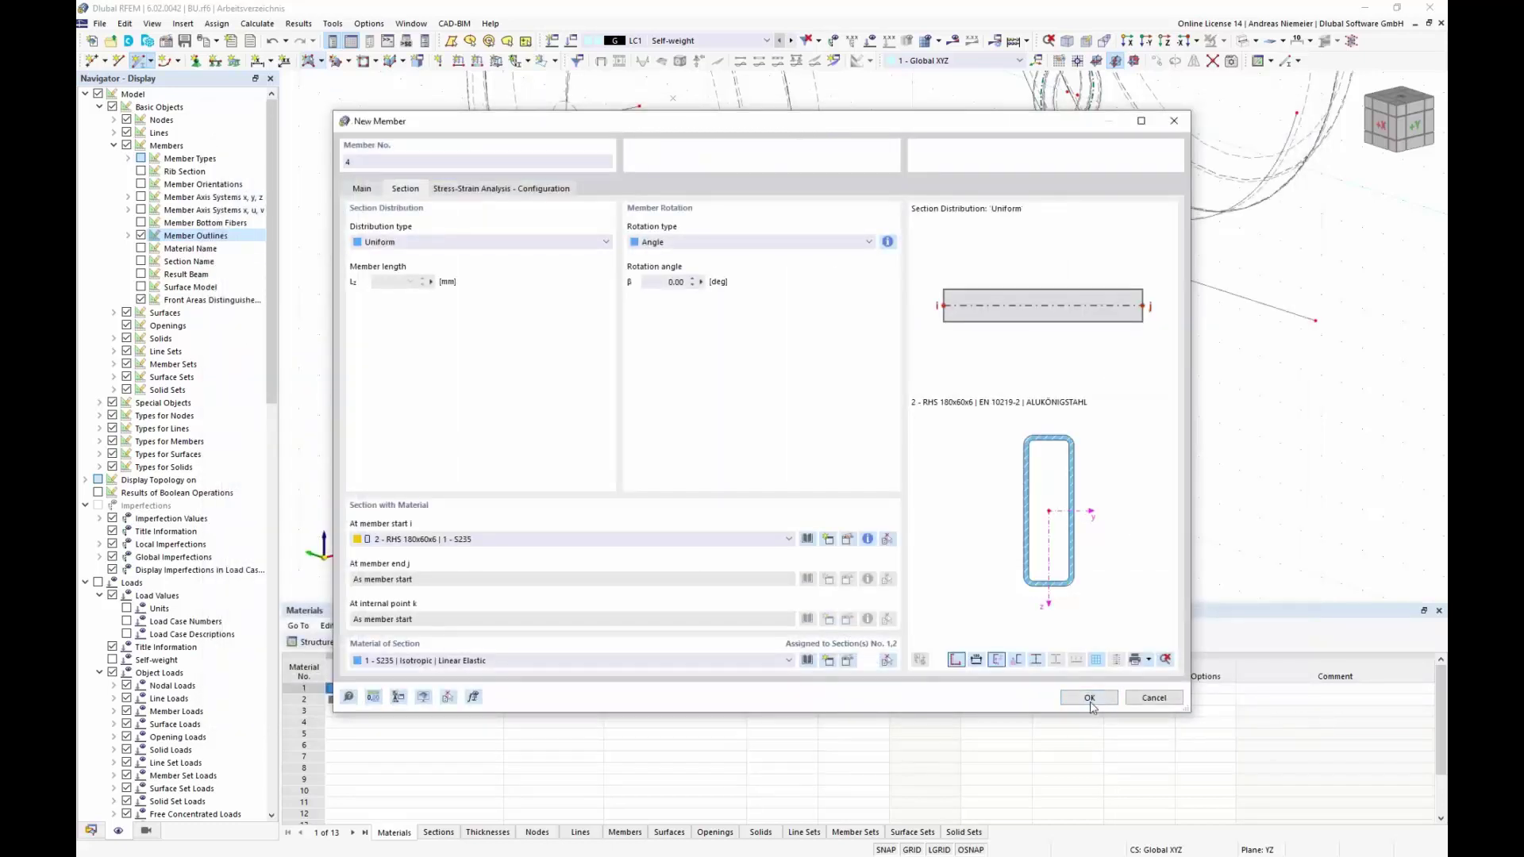
- Place the RHS post from the positive-Y end of the base channel up to the arc's end node, and check the connection
left_click(1089, 698)
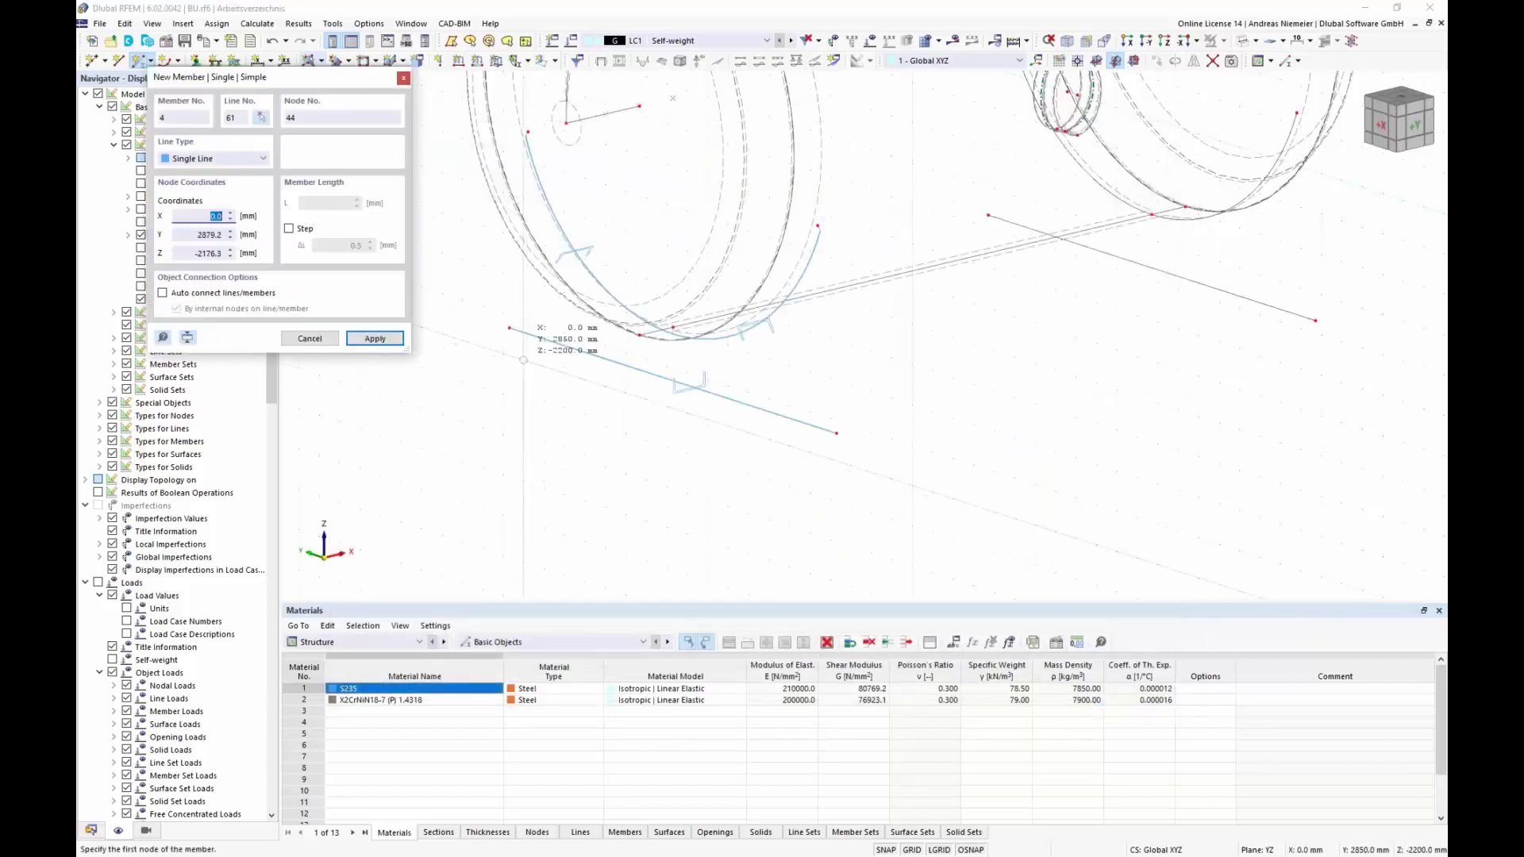
left_click(510, 327)
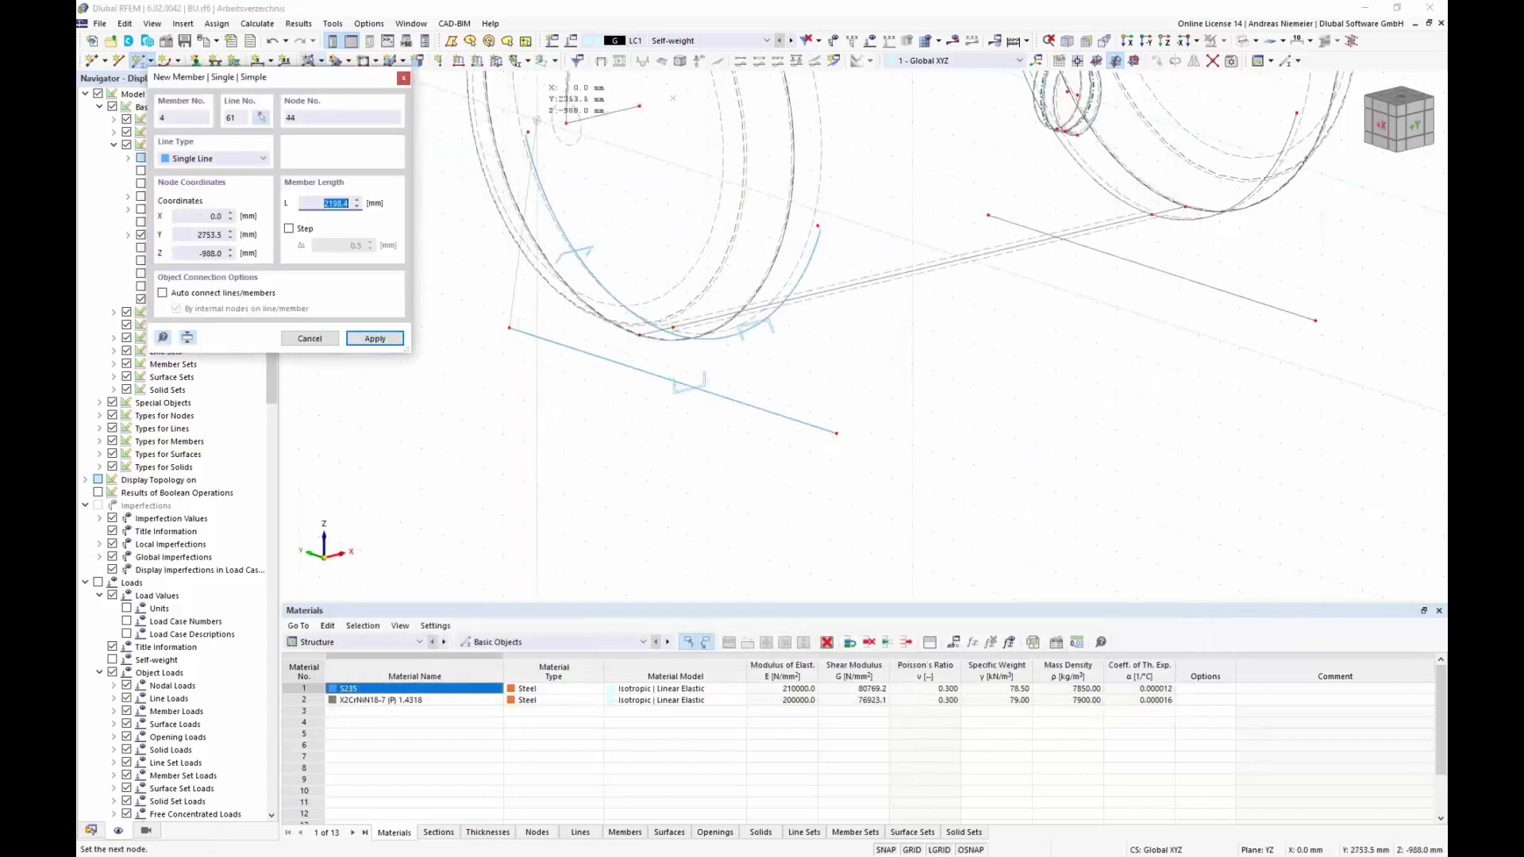
left_click(528, 131)
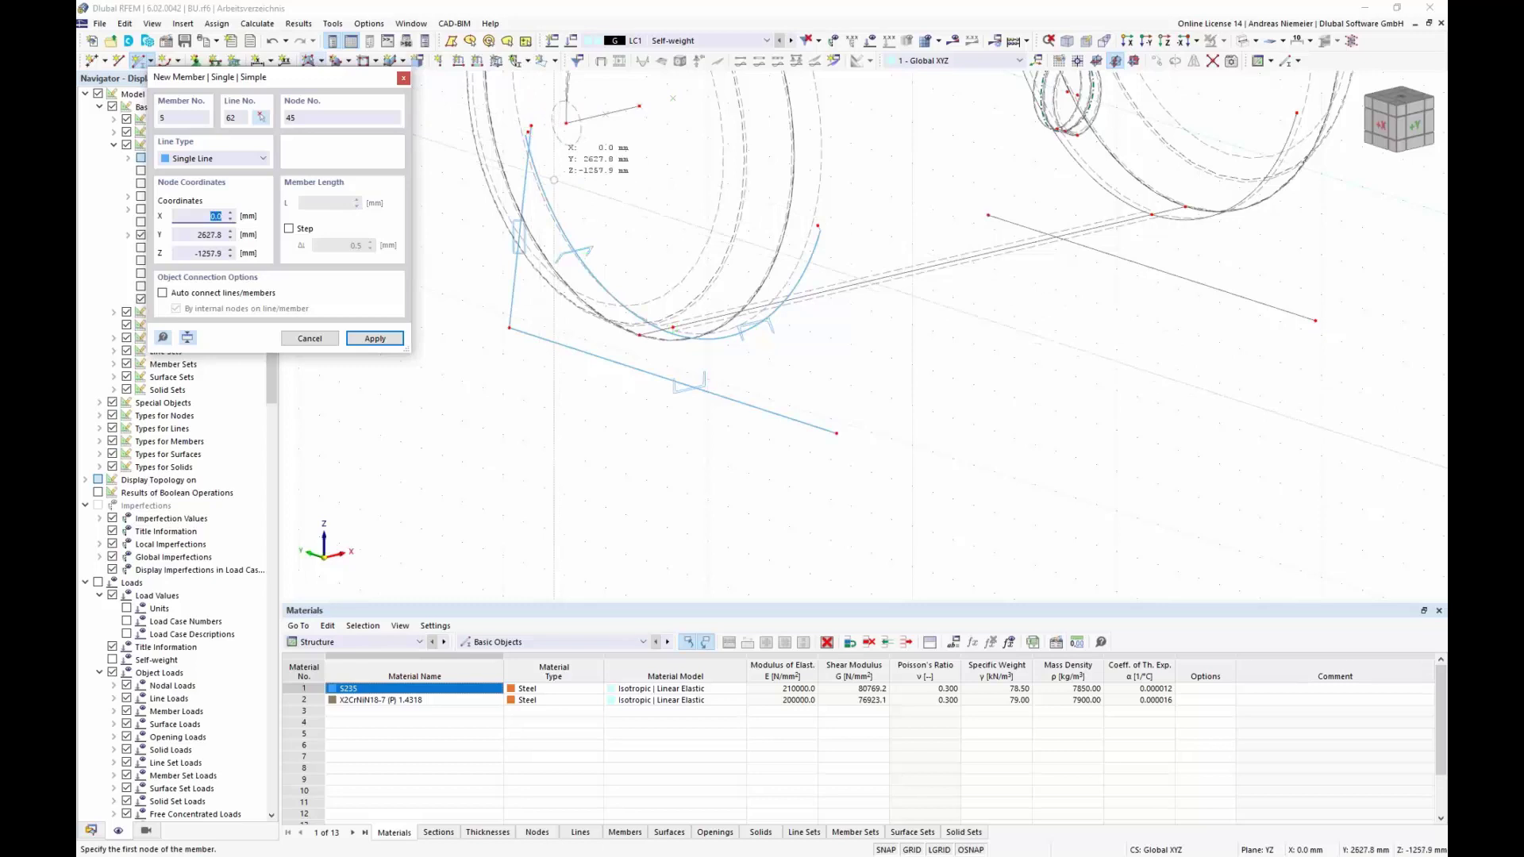
key("Escape")
scroll(527, 132, "up", 5)
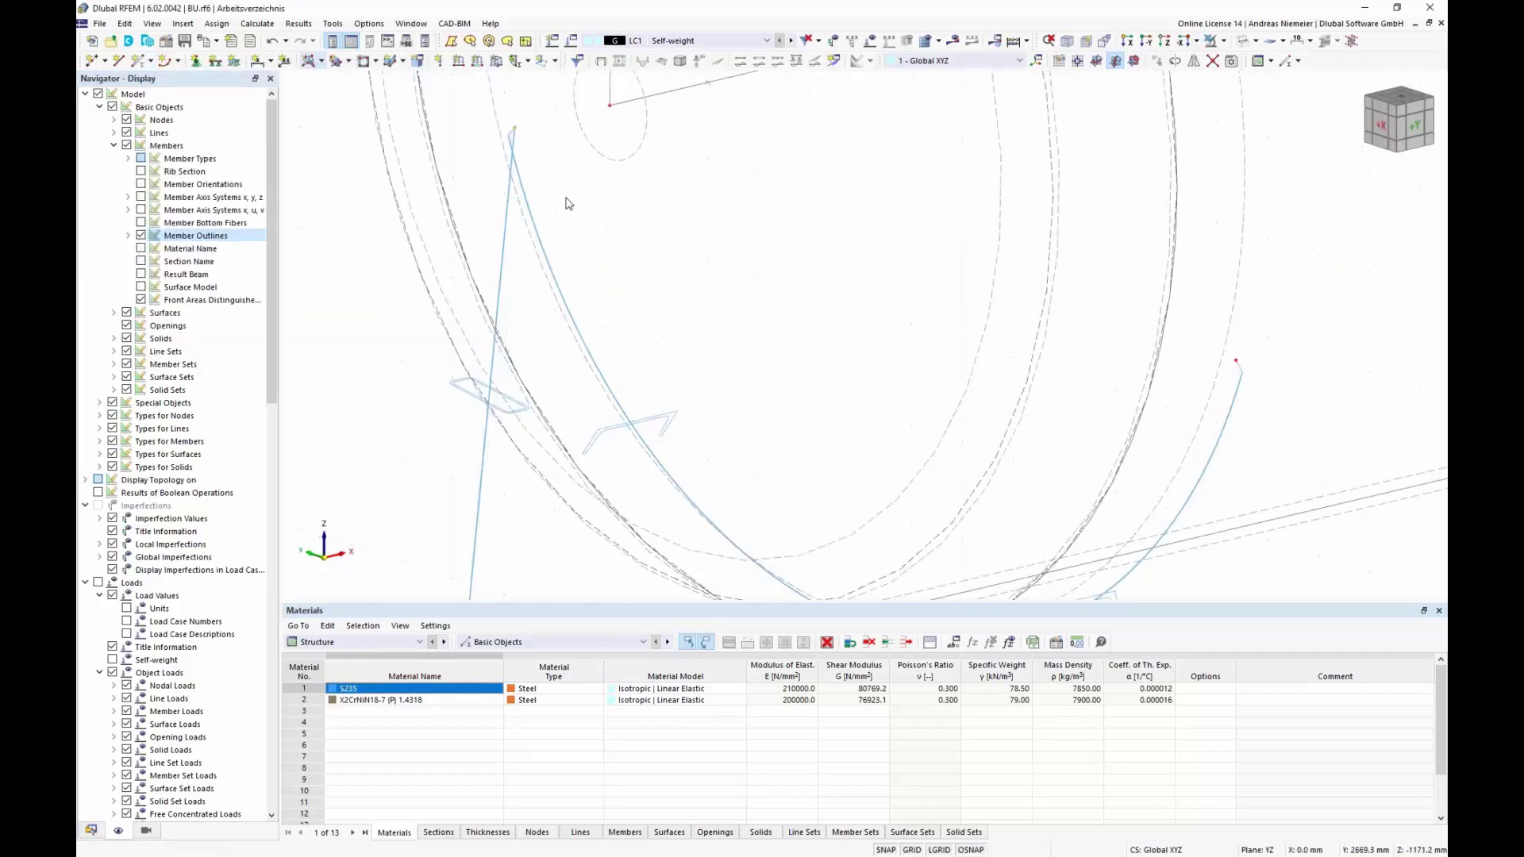
scroll(572, 202, "down", 4)
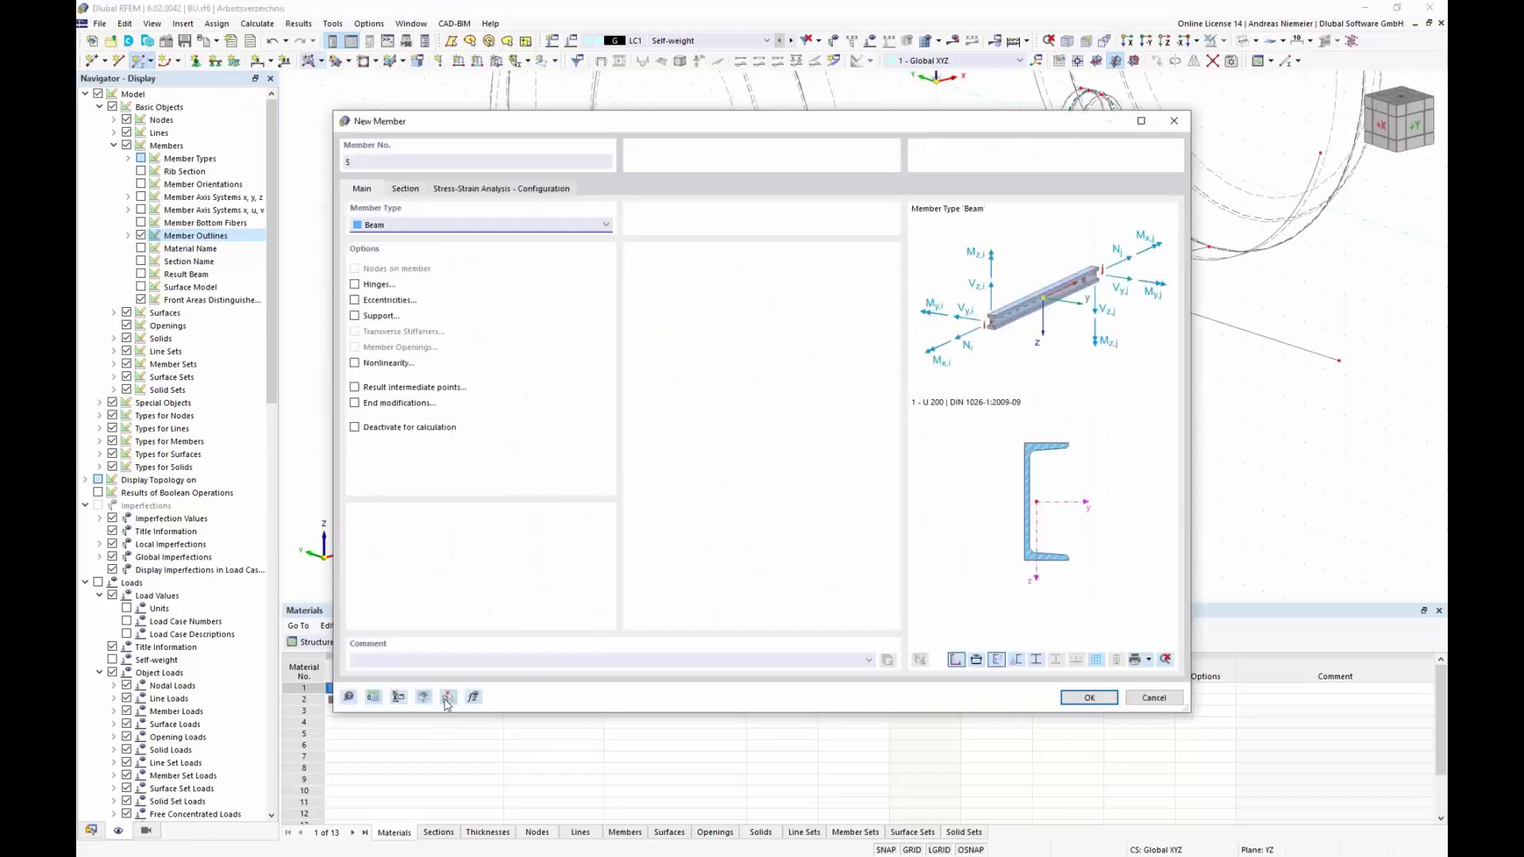
- Add a second RHS 180x60x6 post from the negative-Y end of the base channel to the arc's other end node
left_click(447, 704)
left_click(1004, 690)
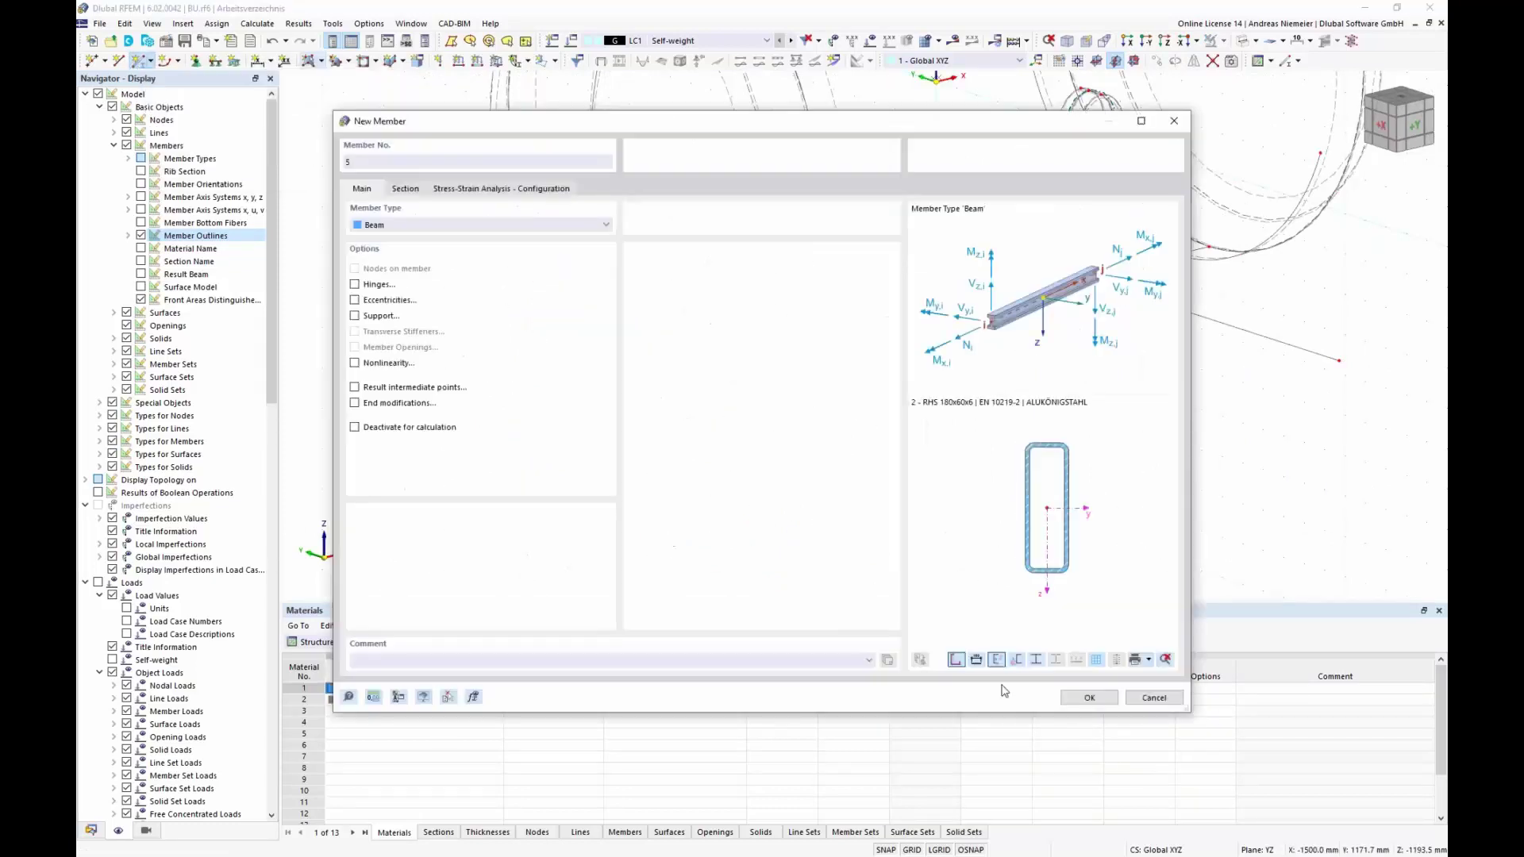
left_click(1087, 698)
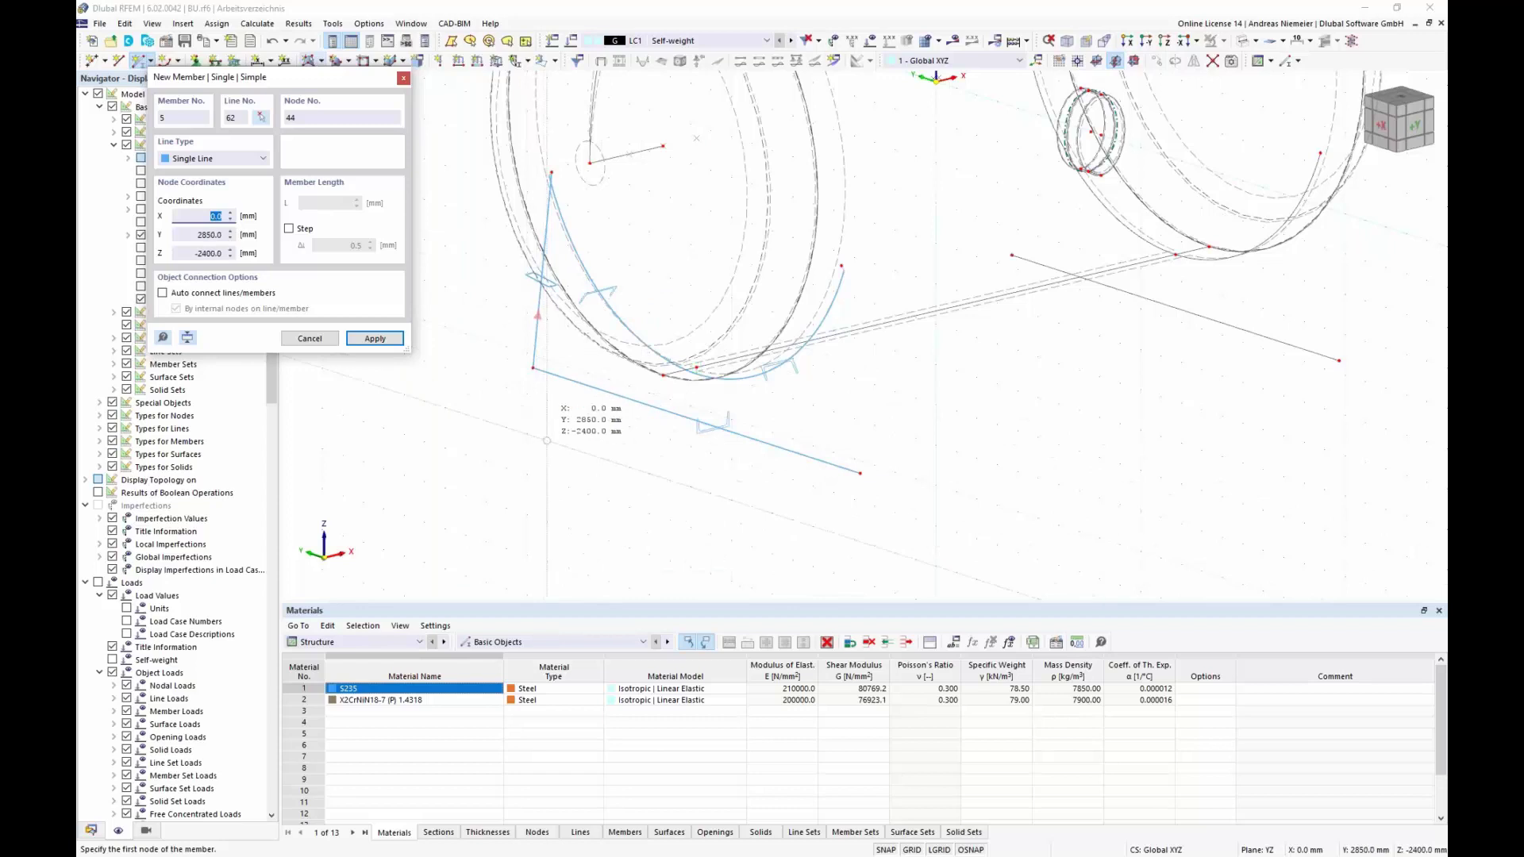
left_click(860, 473)
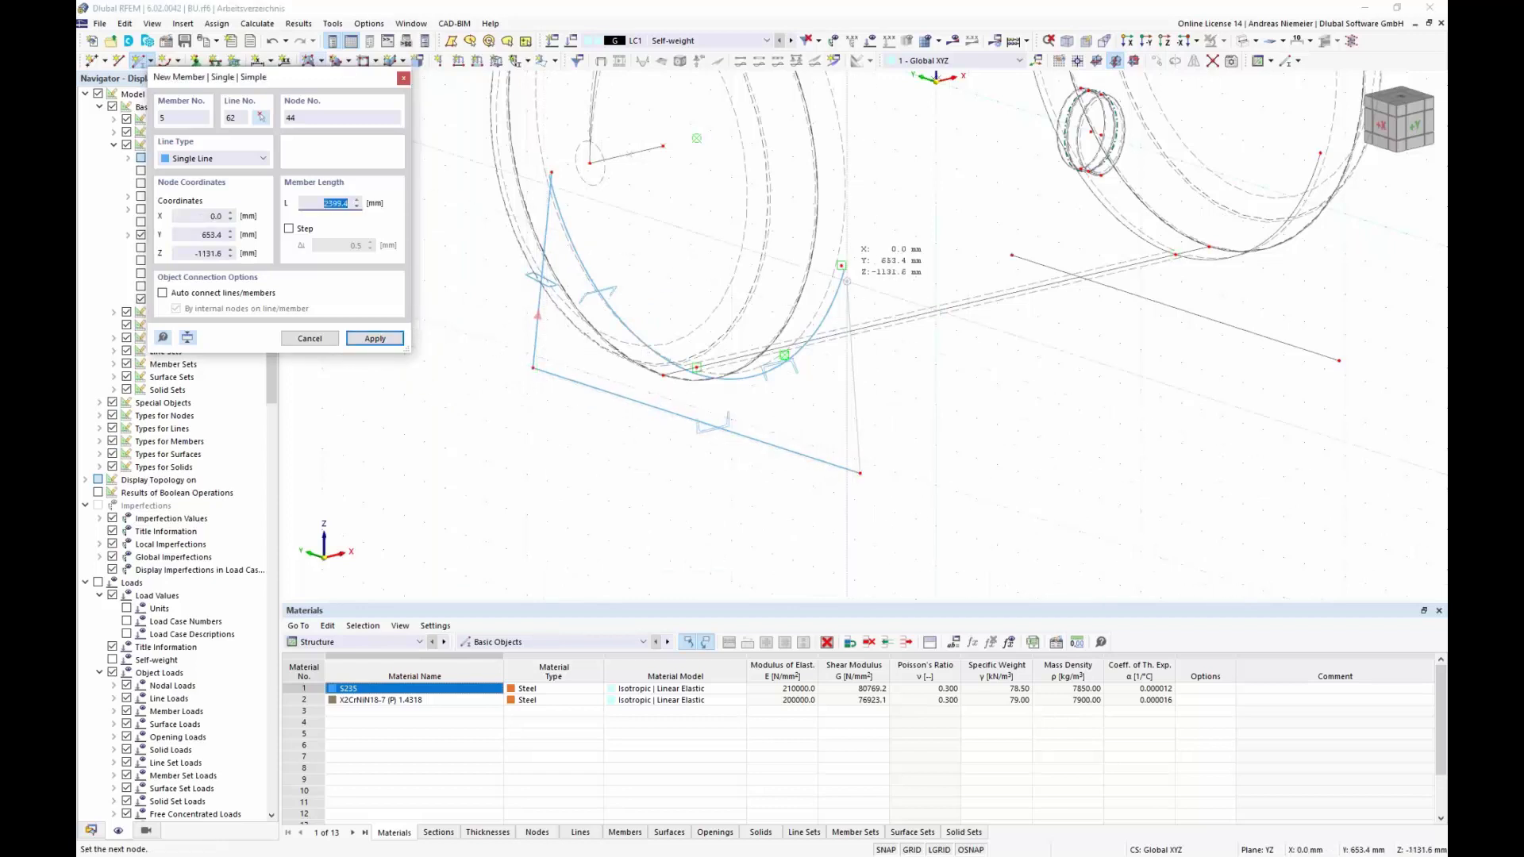
left_click(841, 266)
key("Escape")
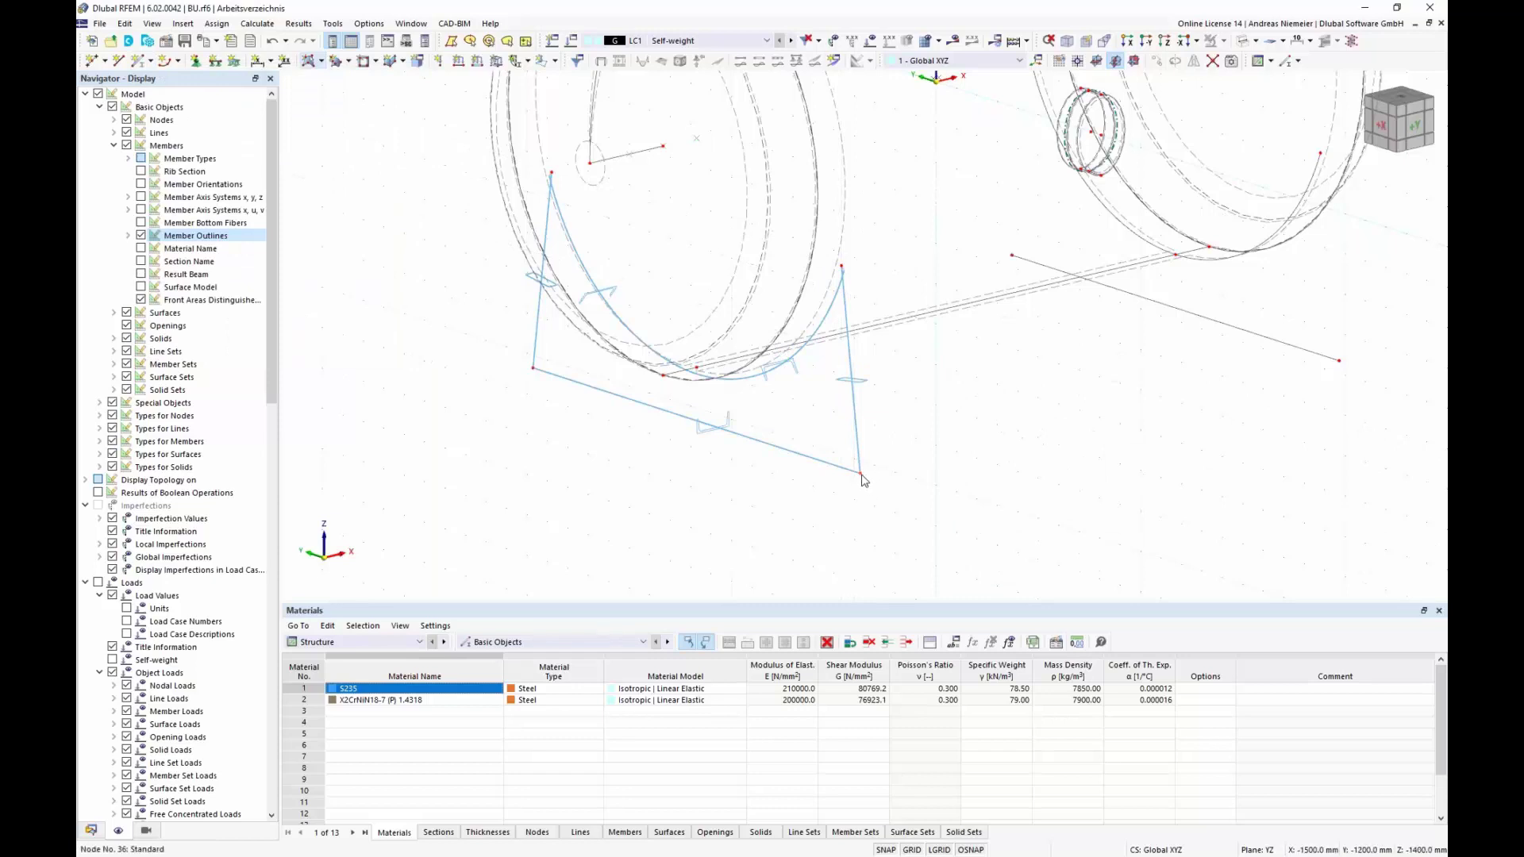
left_click(782, 370)
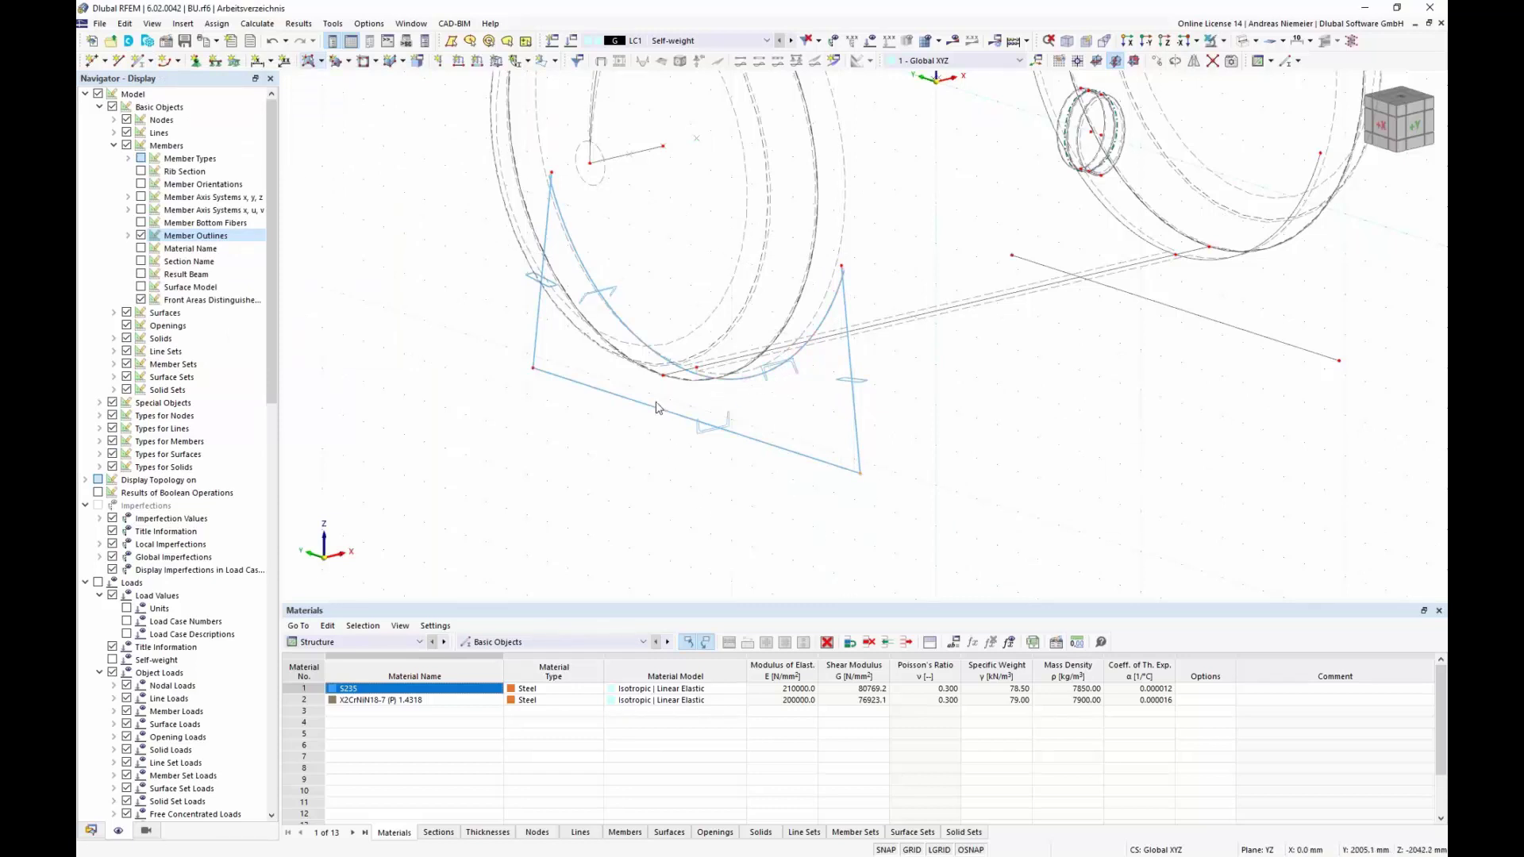
- Create one intermediate on-member node on the base channel and on both arc members, without dividing the members
middle_click_drag(625, 401, 628, 403)
scroll(628, 403, "up", 2)
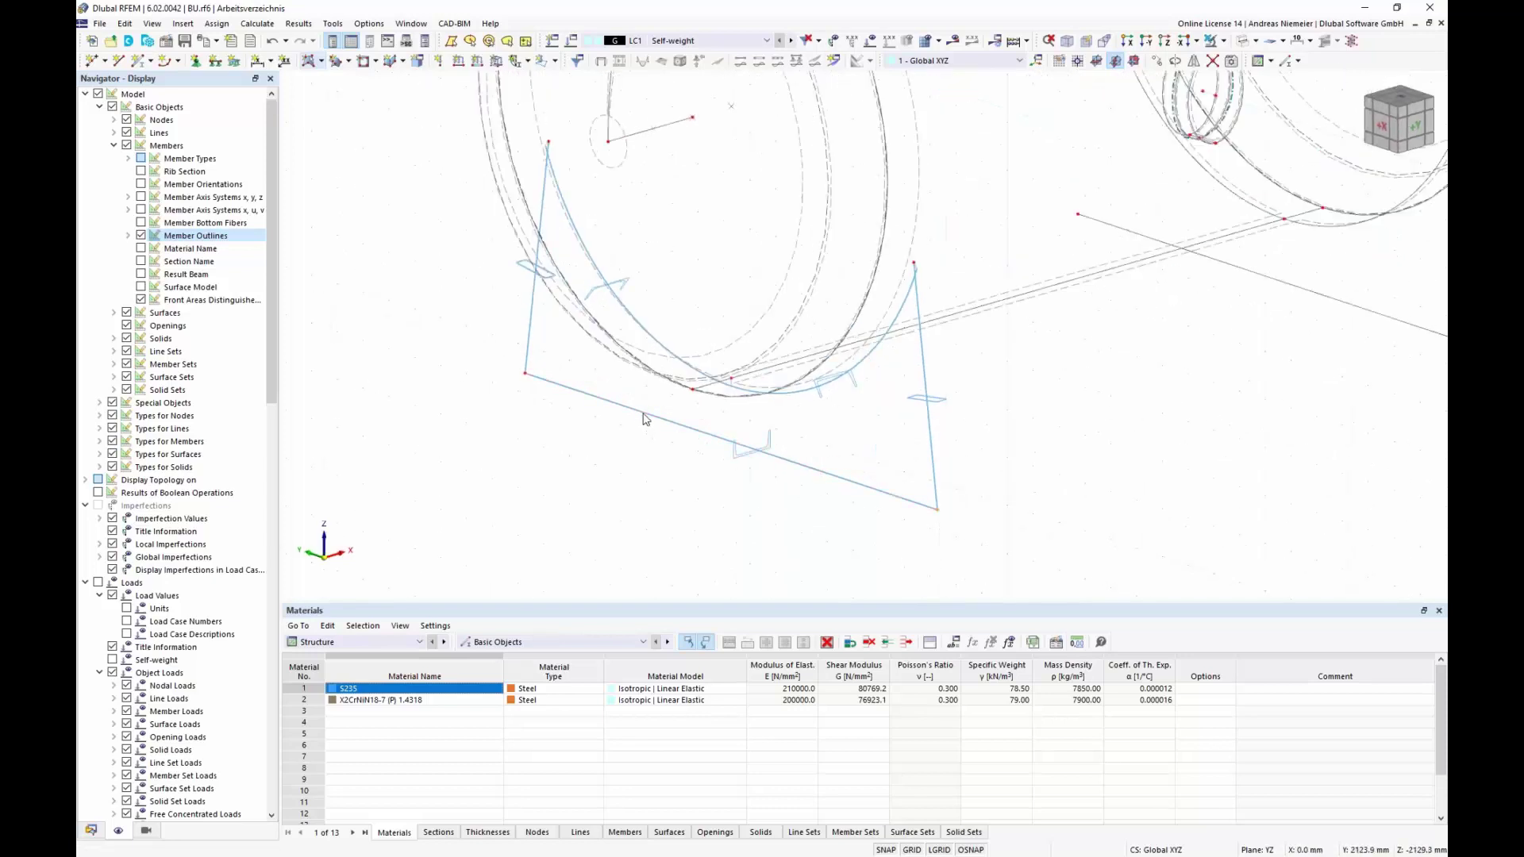
left_click(644, 416)
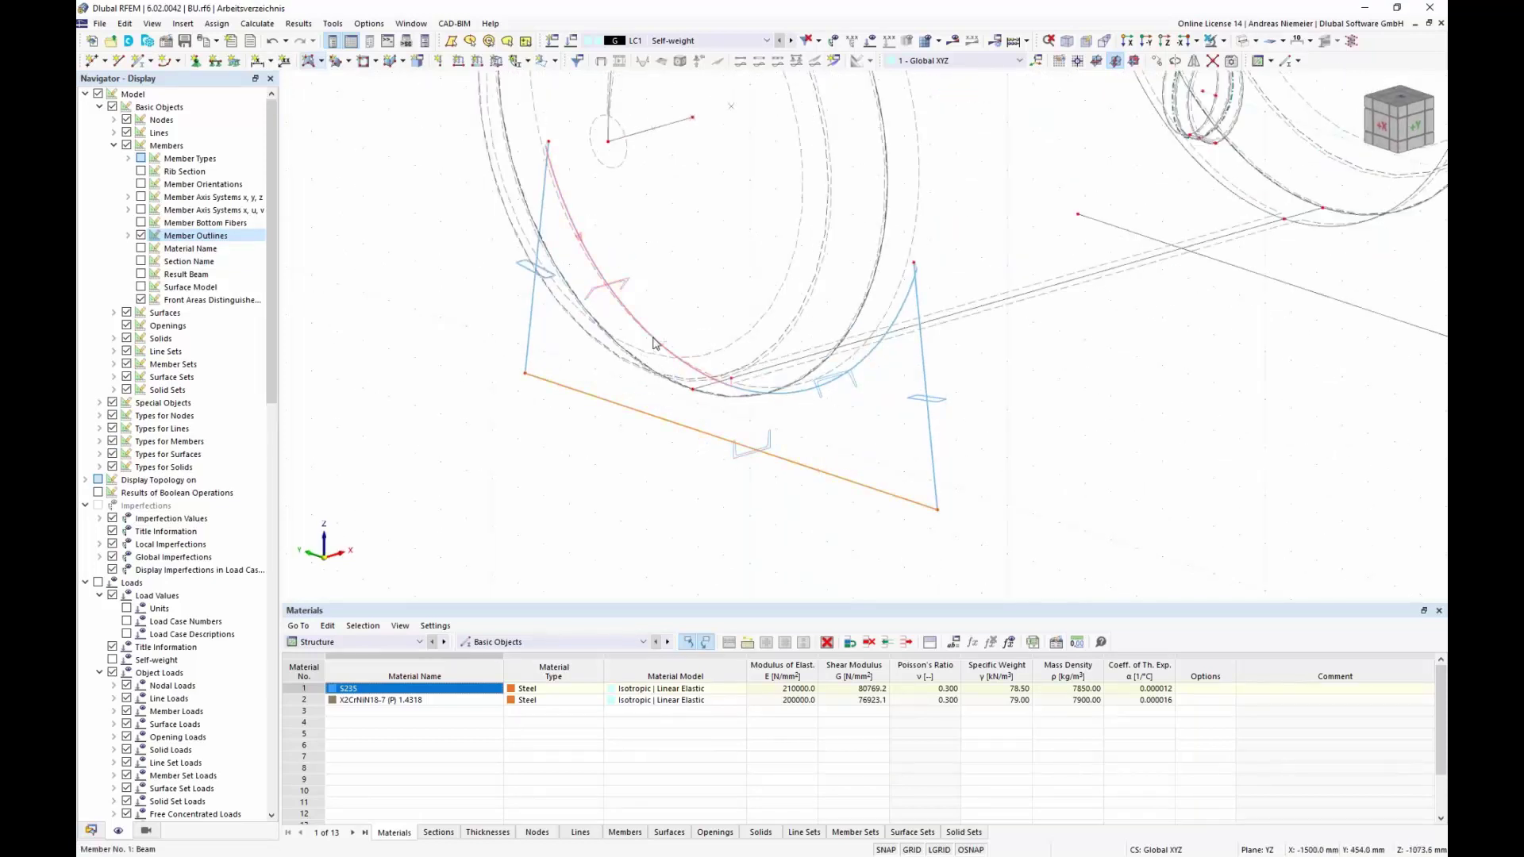
left_click(782, 395, "ctrl")
left_click(865, 362, "ctrl")
right_click(865, 361)
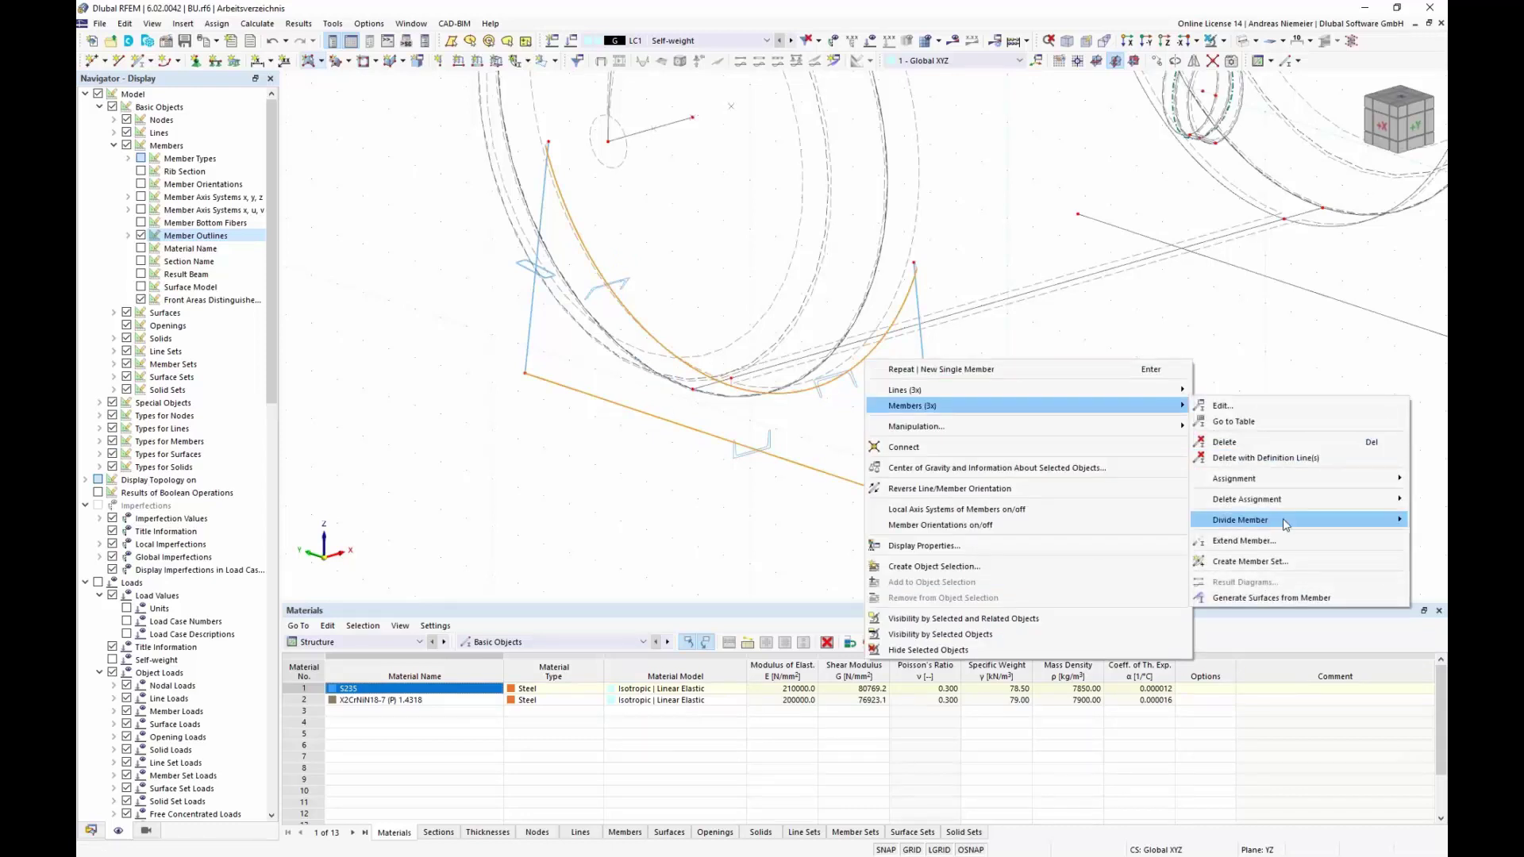
mouse_move(1268, 525)
left_click(1115, 536)
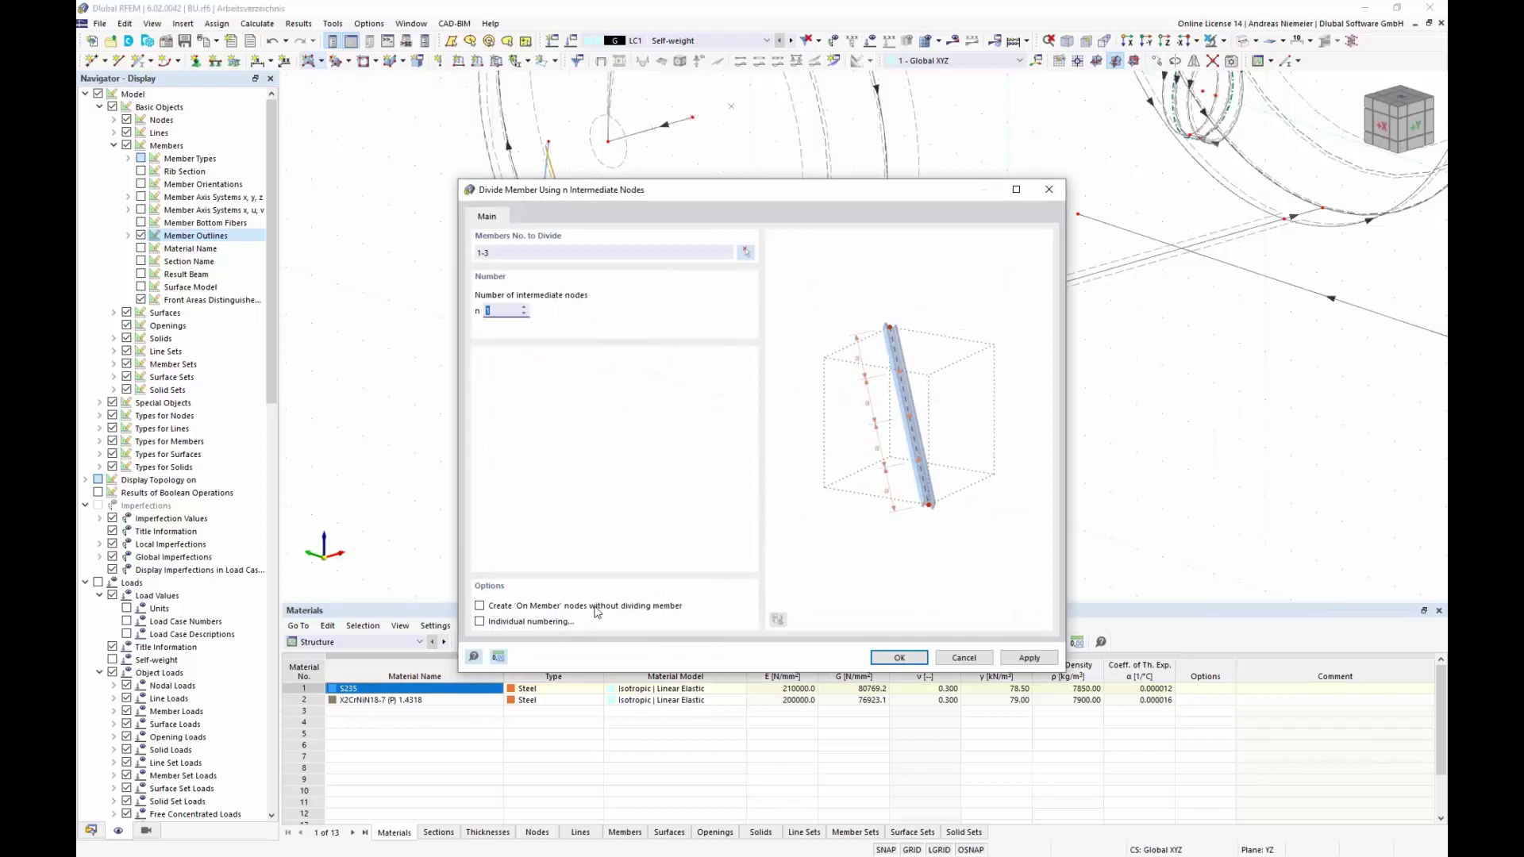
left_click(925, 659)
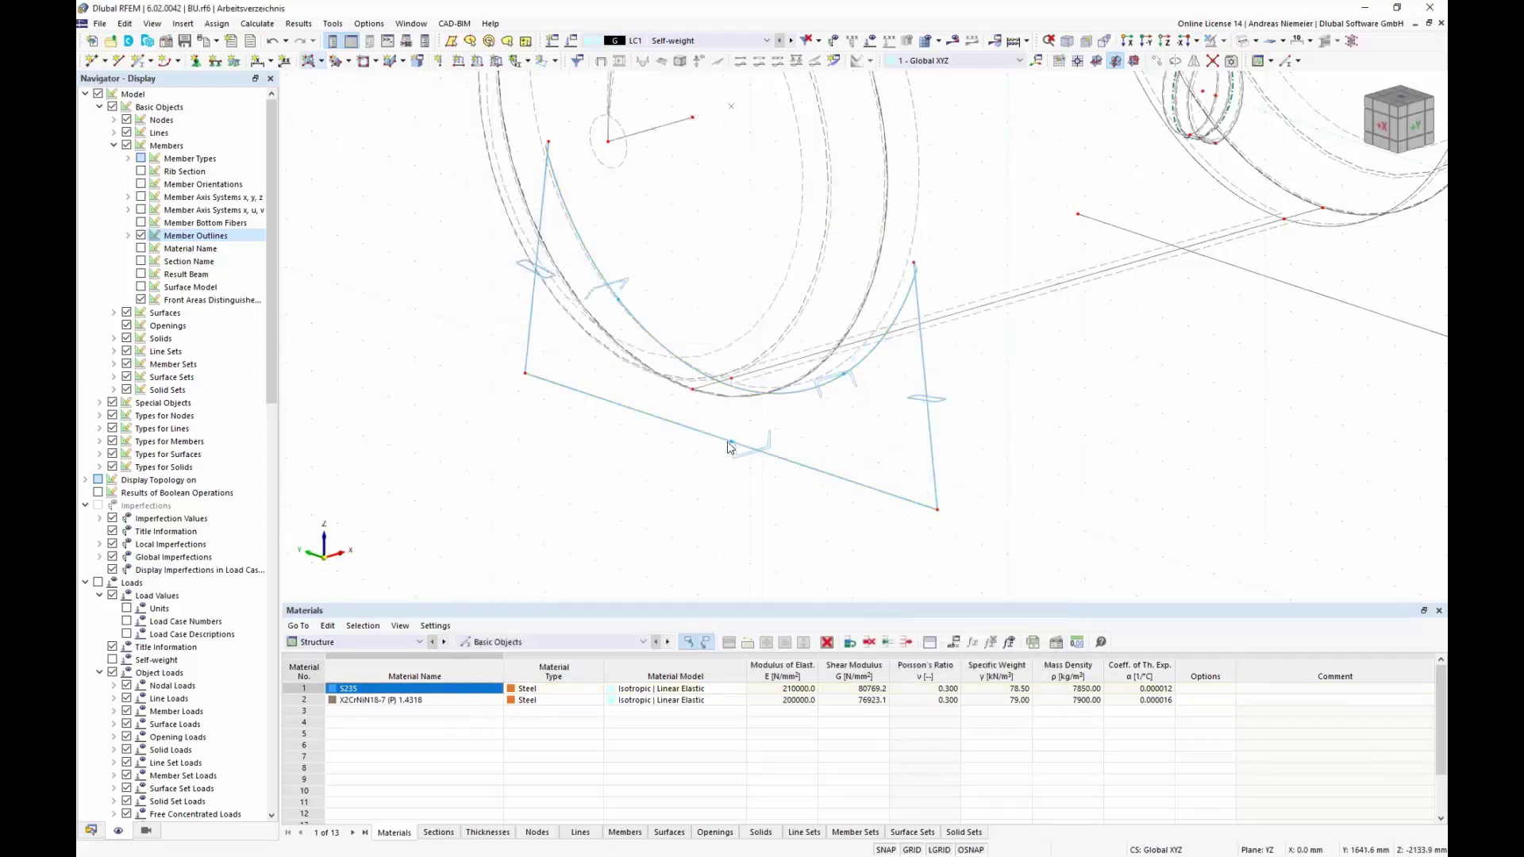
left_click(825, 478)
left_click(784, 570)
- Add two diagonals with the RHS post's properties, from the base channel's positive-Y end and midpoint to the positive-Y arc's intermediate node
left_click(139, 60)
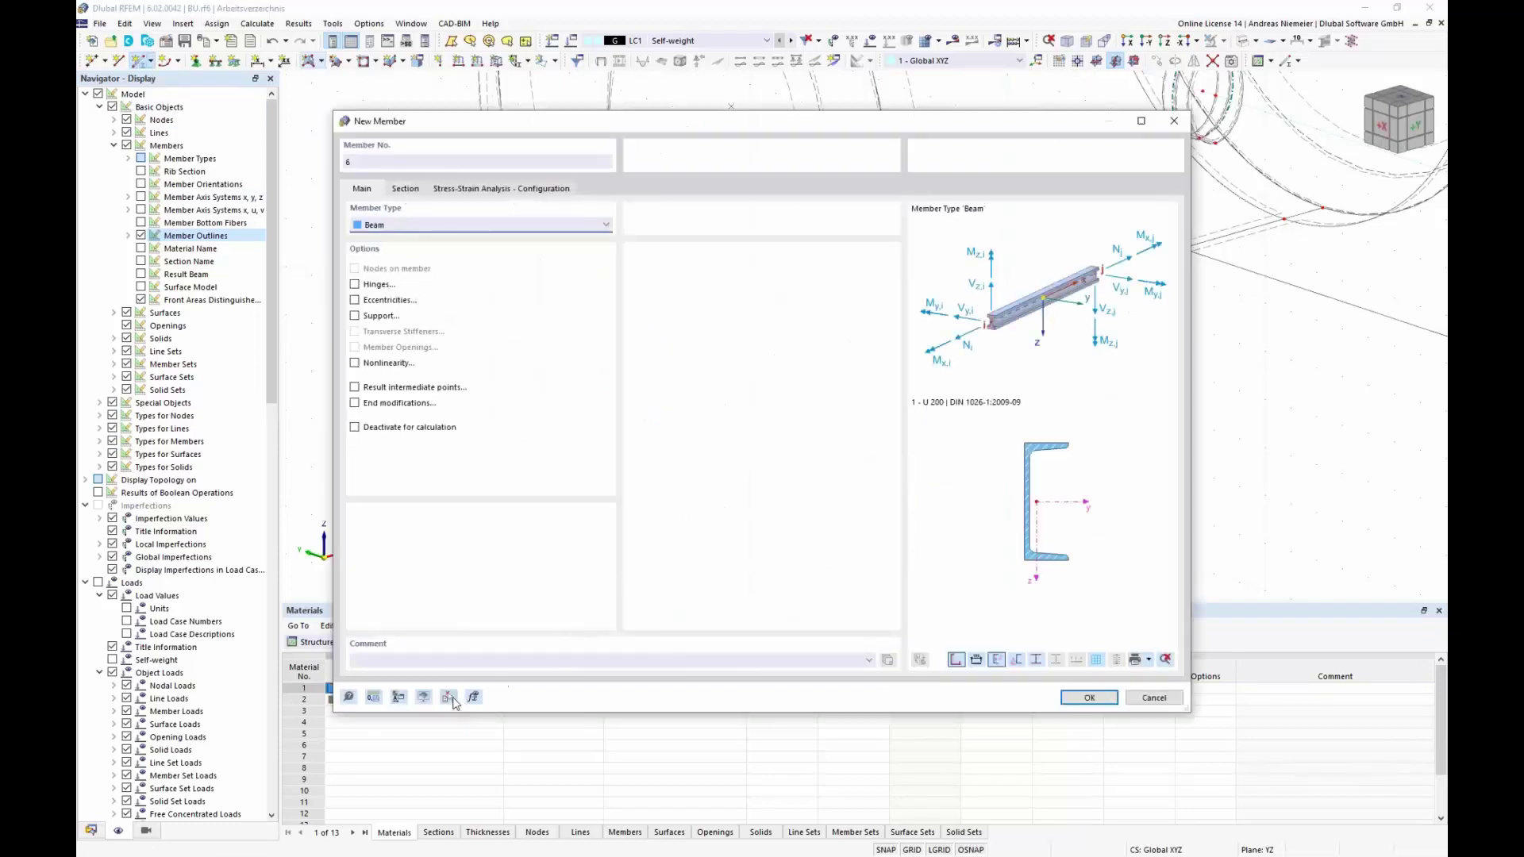
left_click(450, 698)
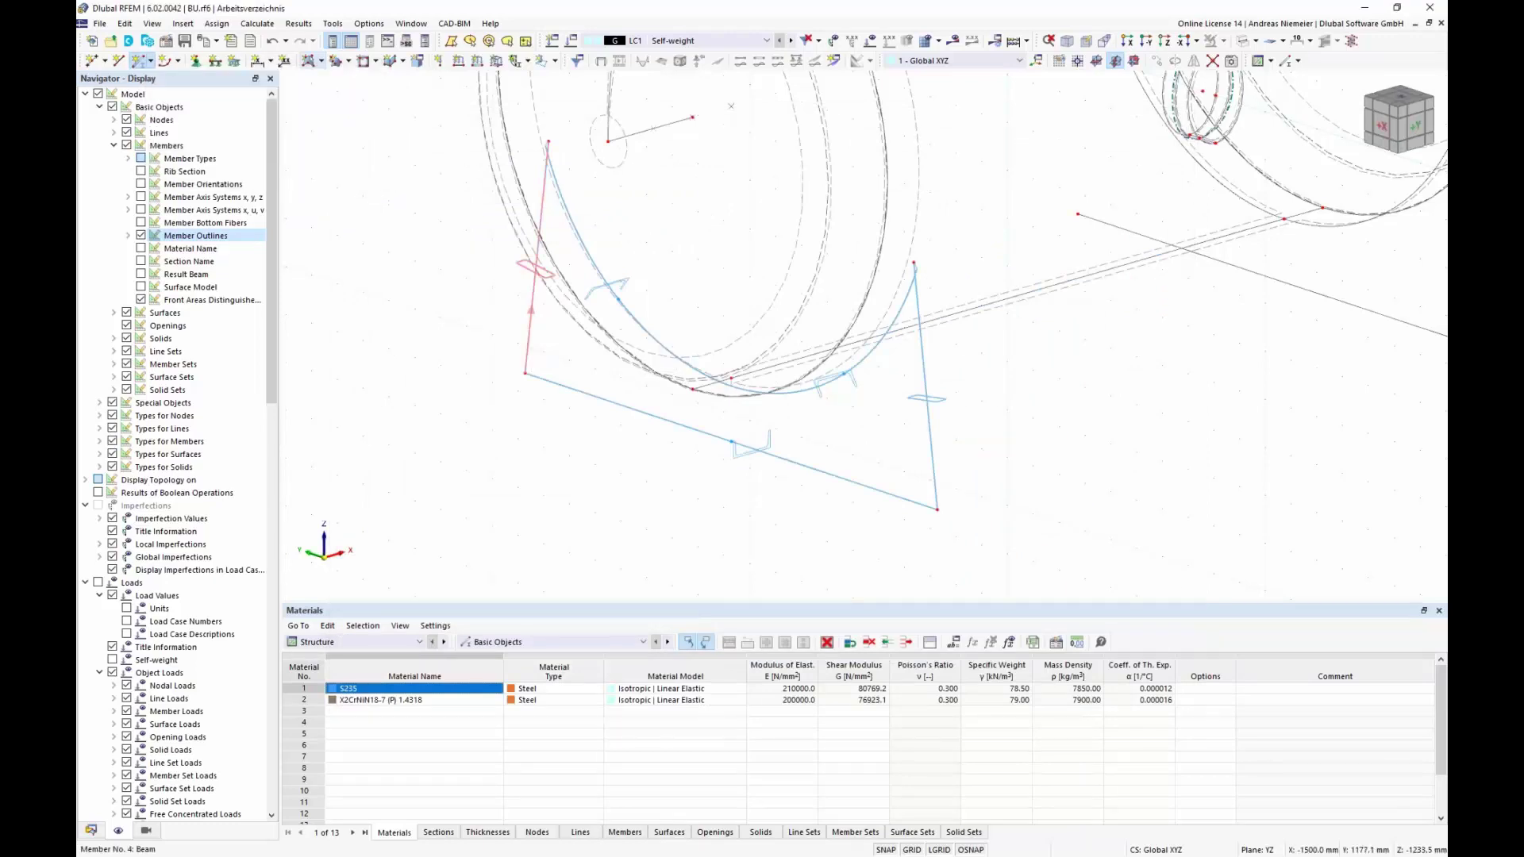
left_click(1087, 698)
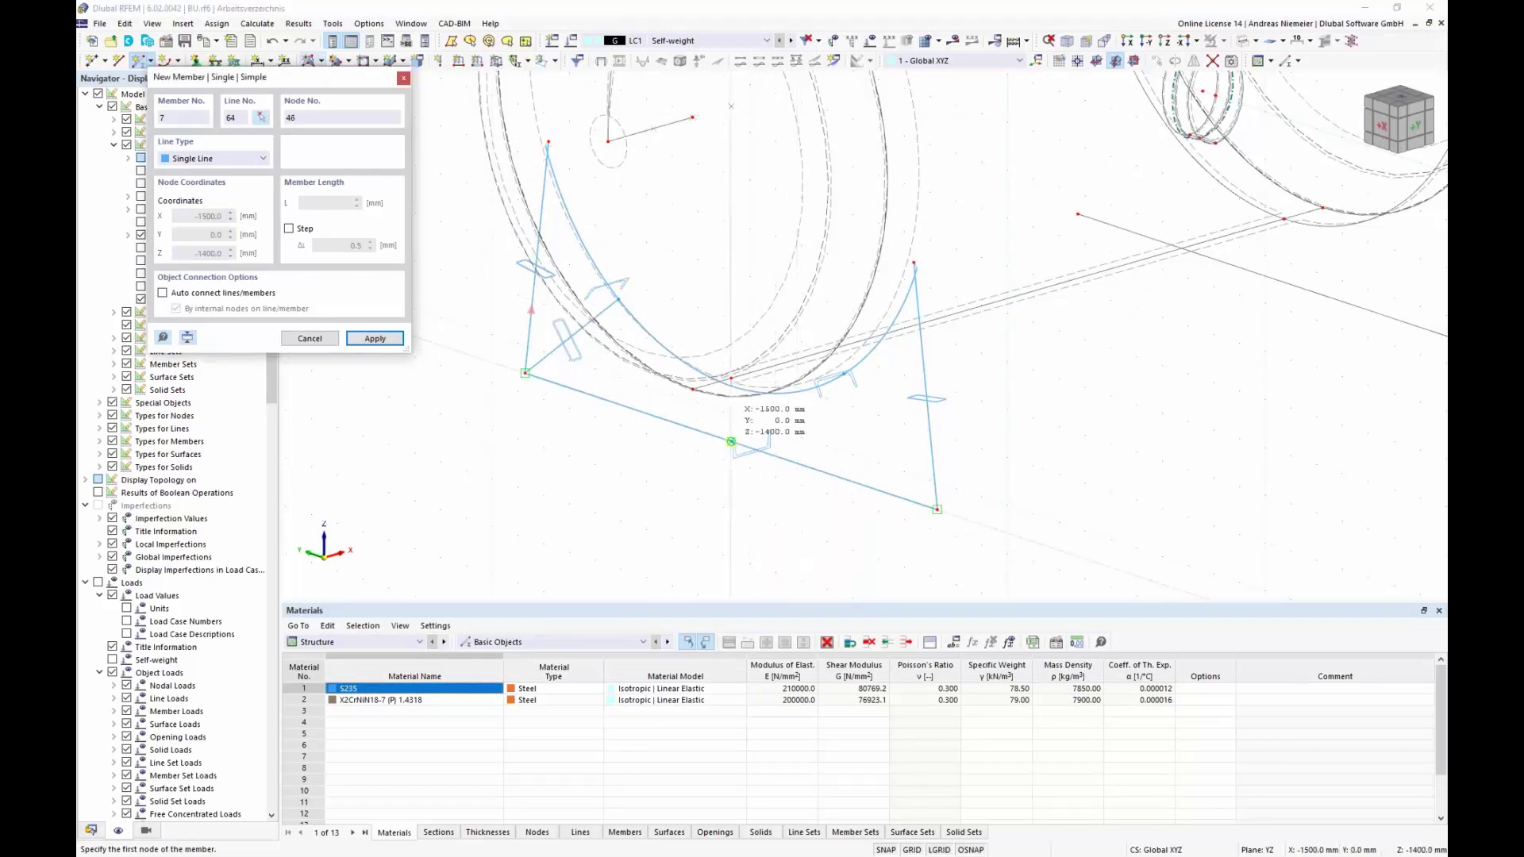
left_click(775, 454)
scroll(620, 293, "up", 4)
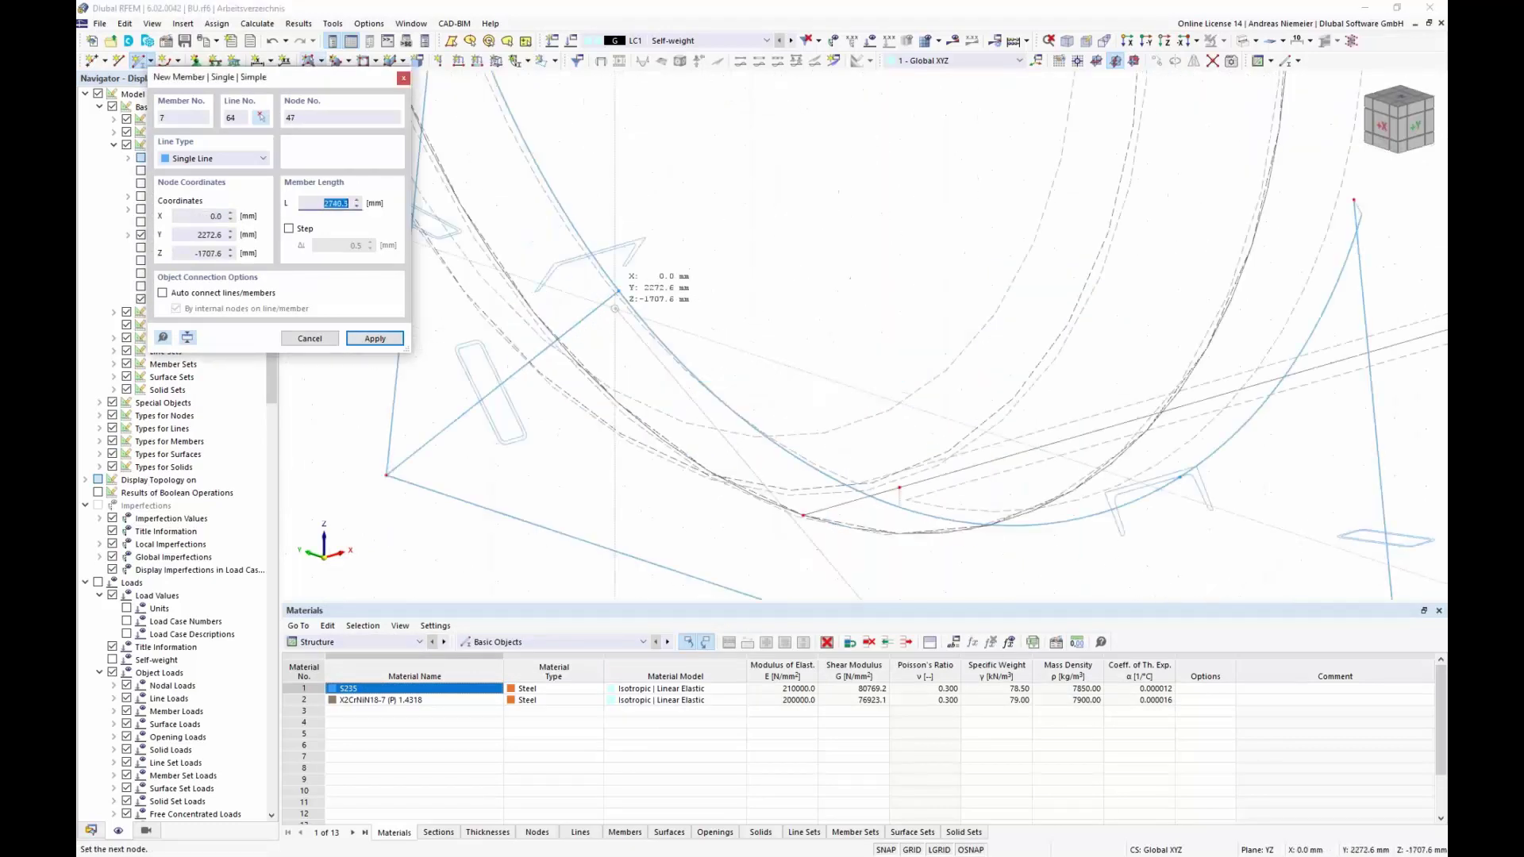
left_click(619, 292)
scroll(620, 292, "down", 3)
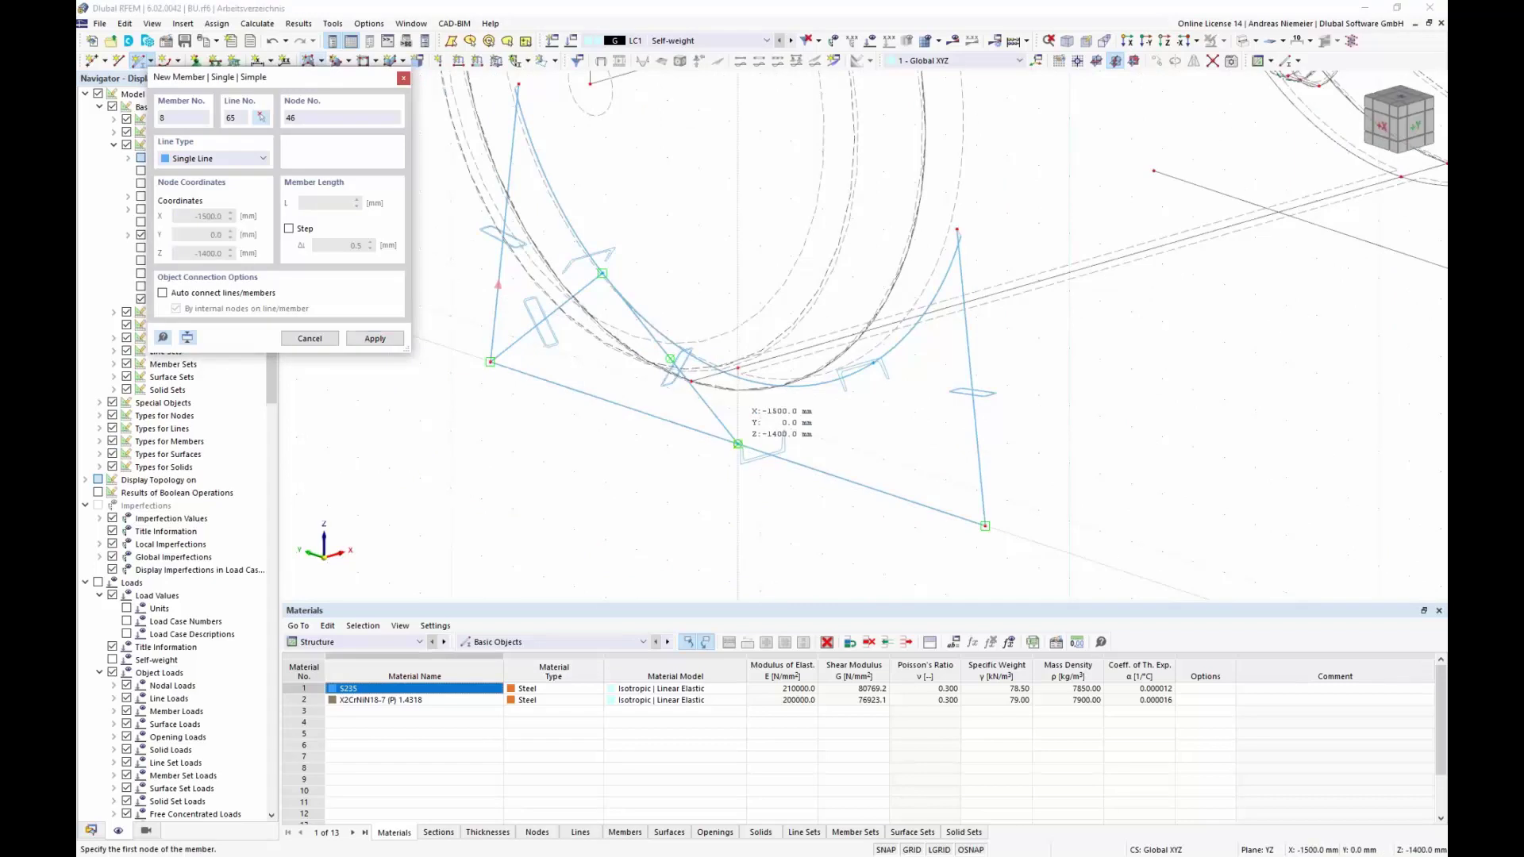
- Add two more RHS diagonals from the base channel's midpoint and negative-Y end to the negative-Y arc's intermediate node
left_click(739, 439)
left_click(877, 366)
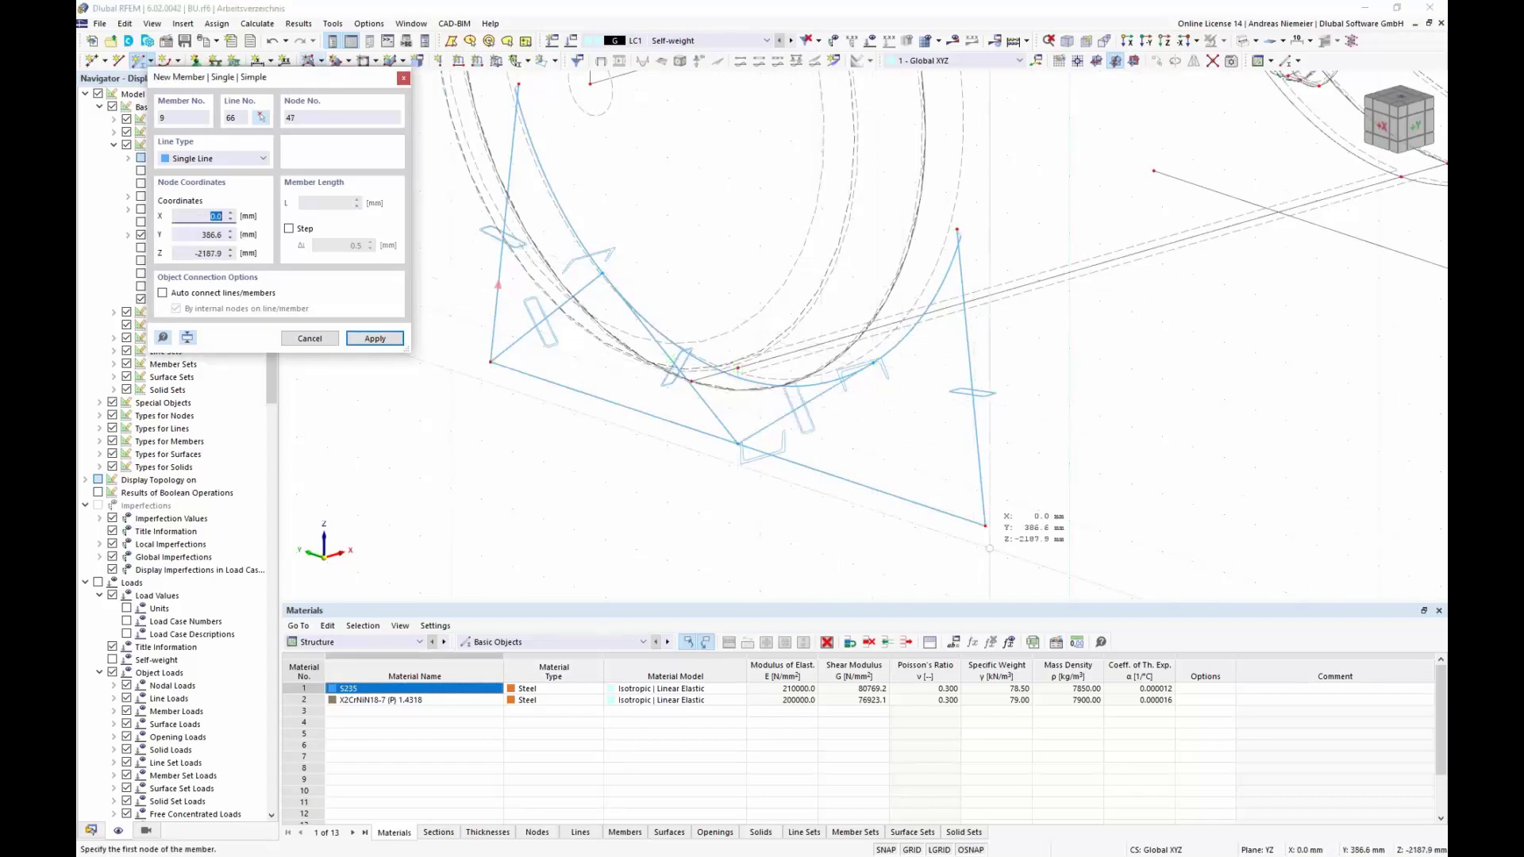
left_click(985, 526)
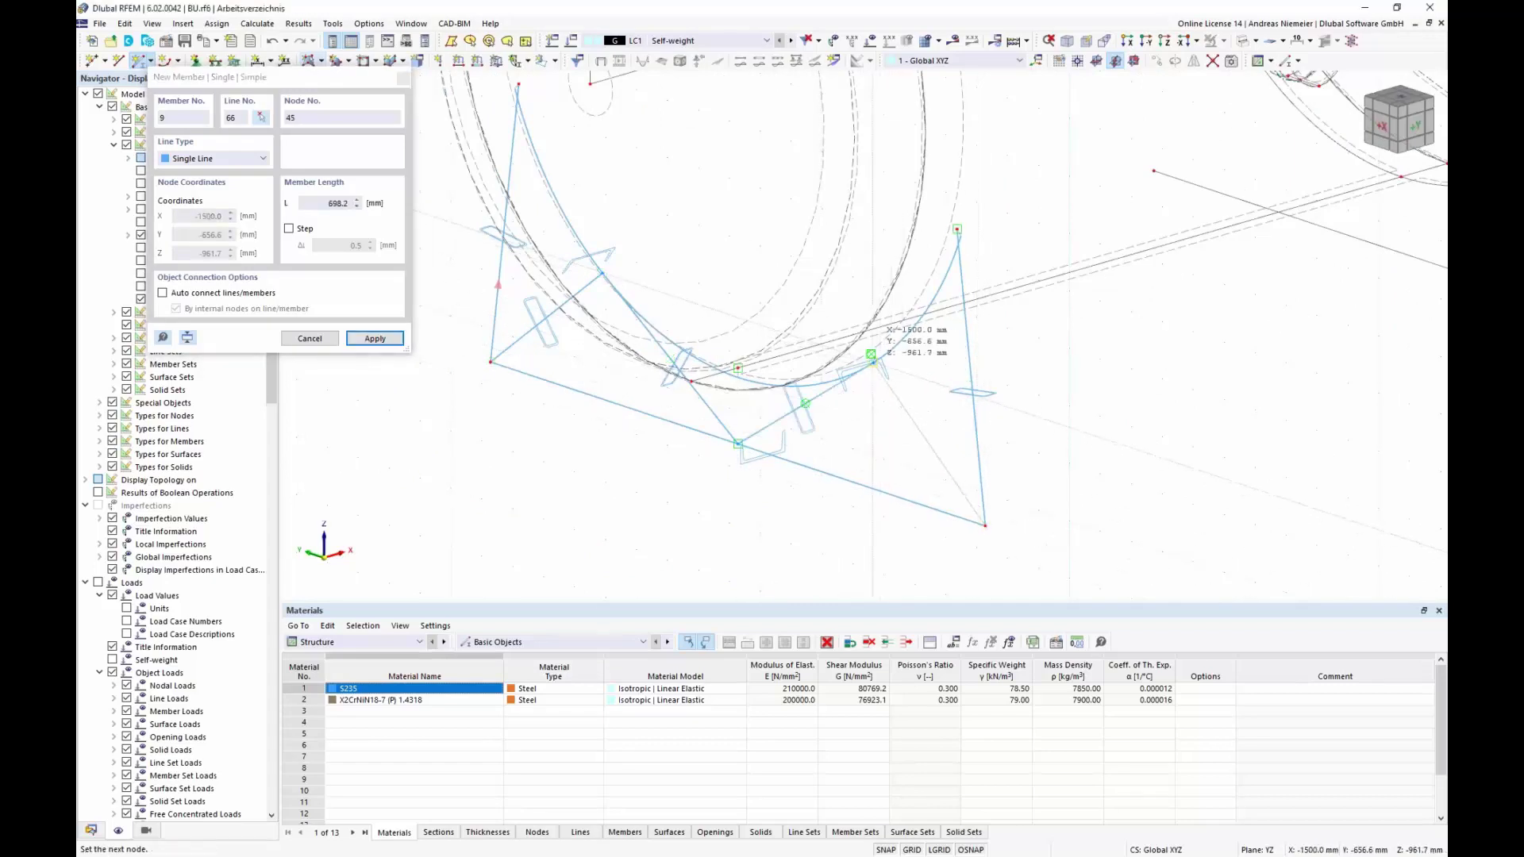
left_click(875, 363)
key("Escape")
middle_click_drag(1082, 418, 755, 400, "ctrl")
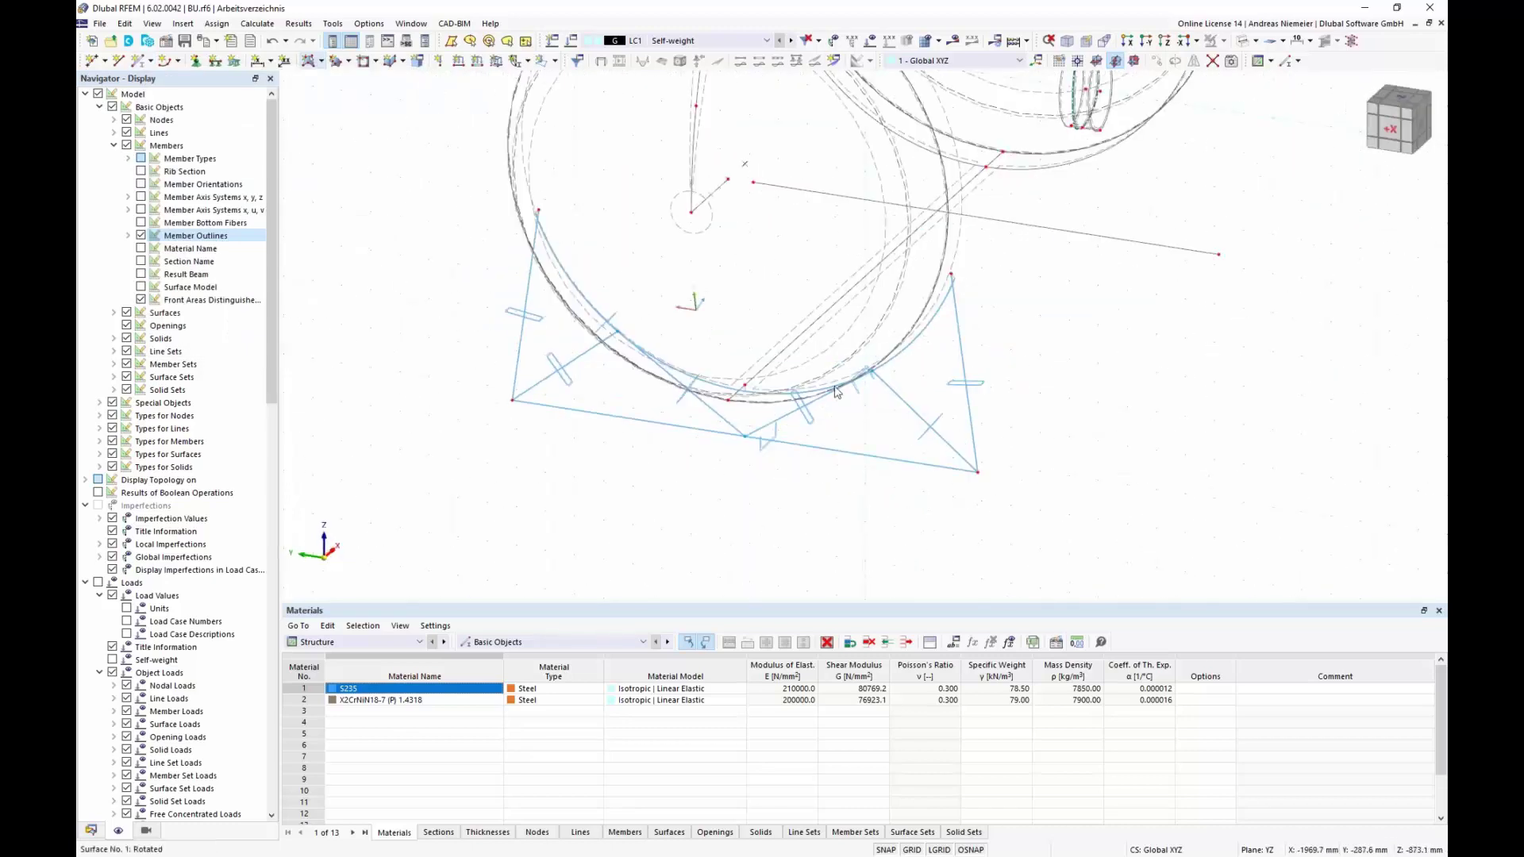
scroll(505, 284, "up", 2)
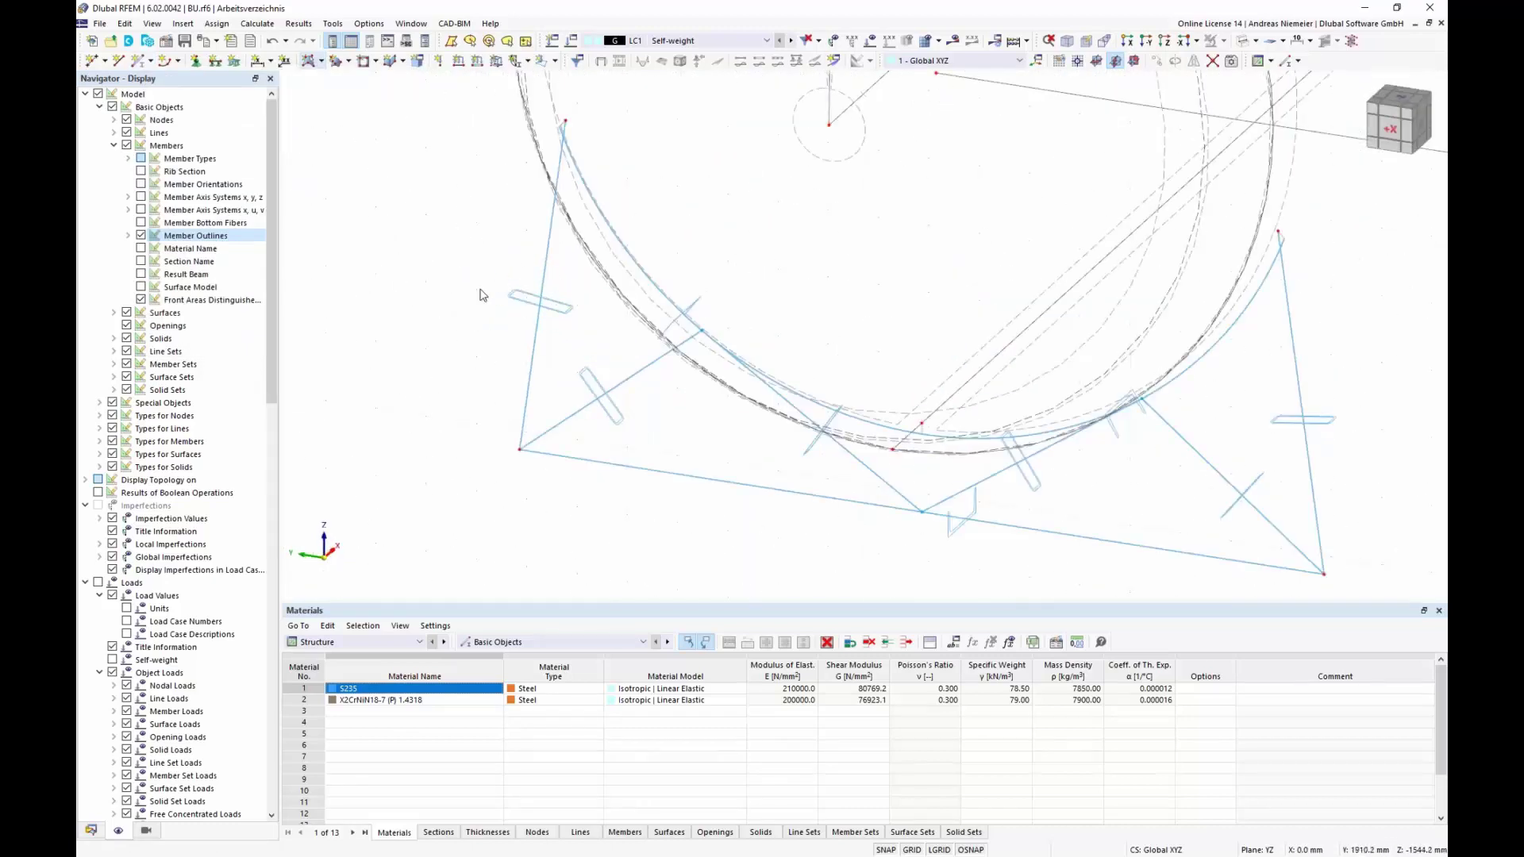
scroll(501, 332, "down", 1)
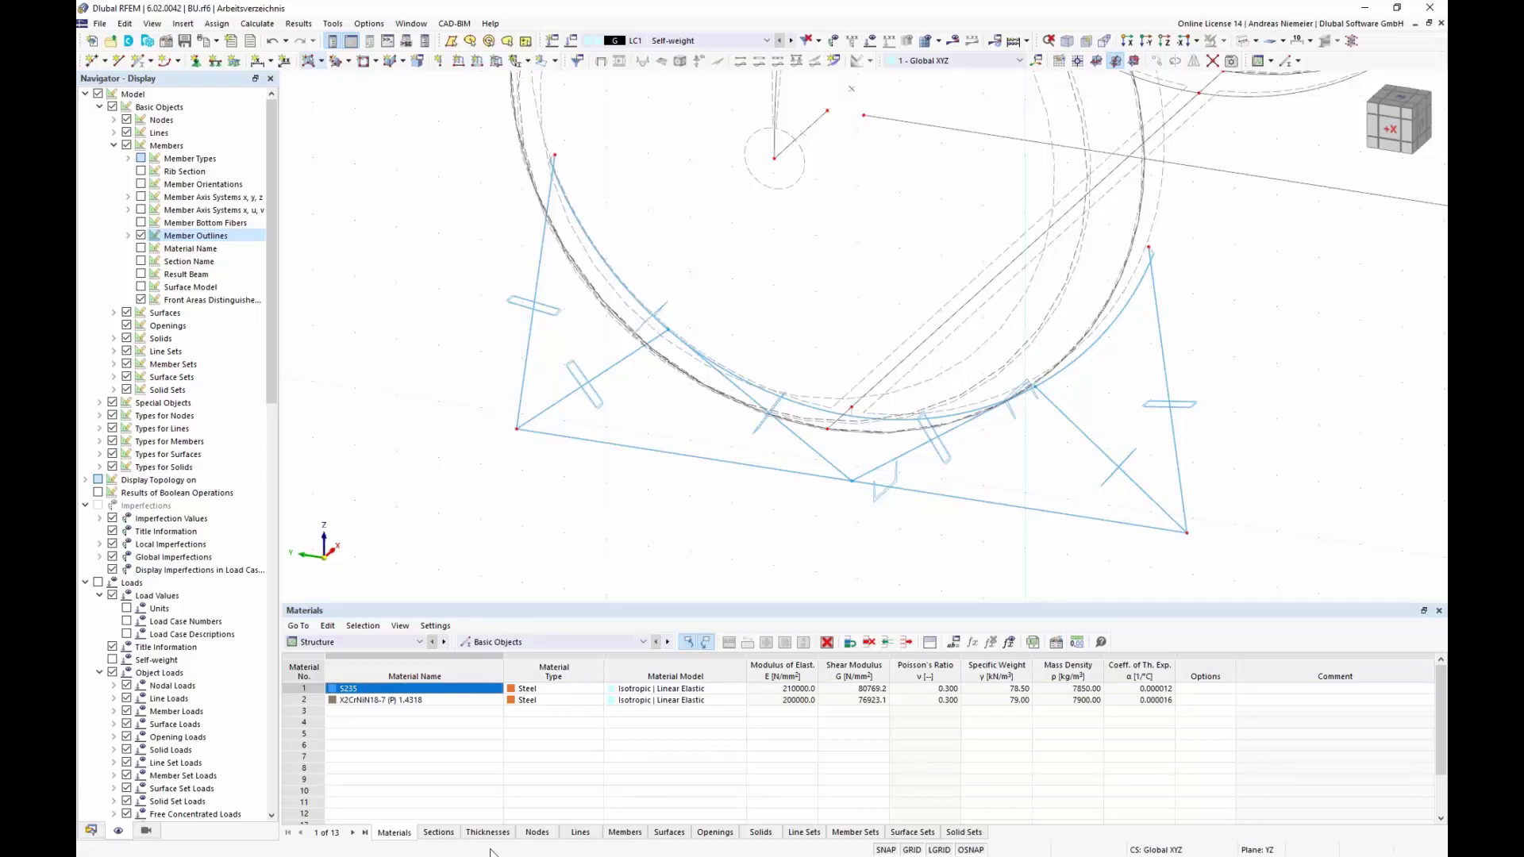
- Rotate the sections of all RHS 180x60x6 posts and diagonals a quarter turn so their long sides run along X
left_click(443, 835)
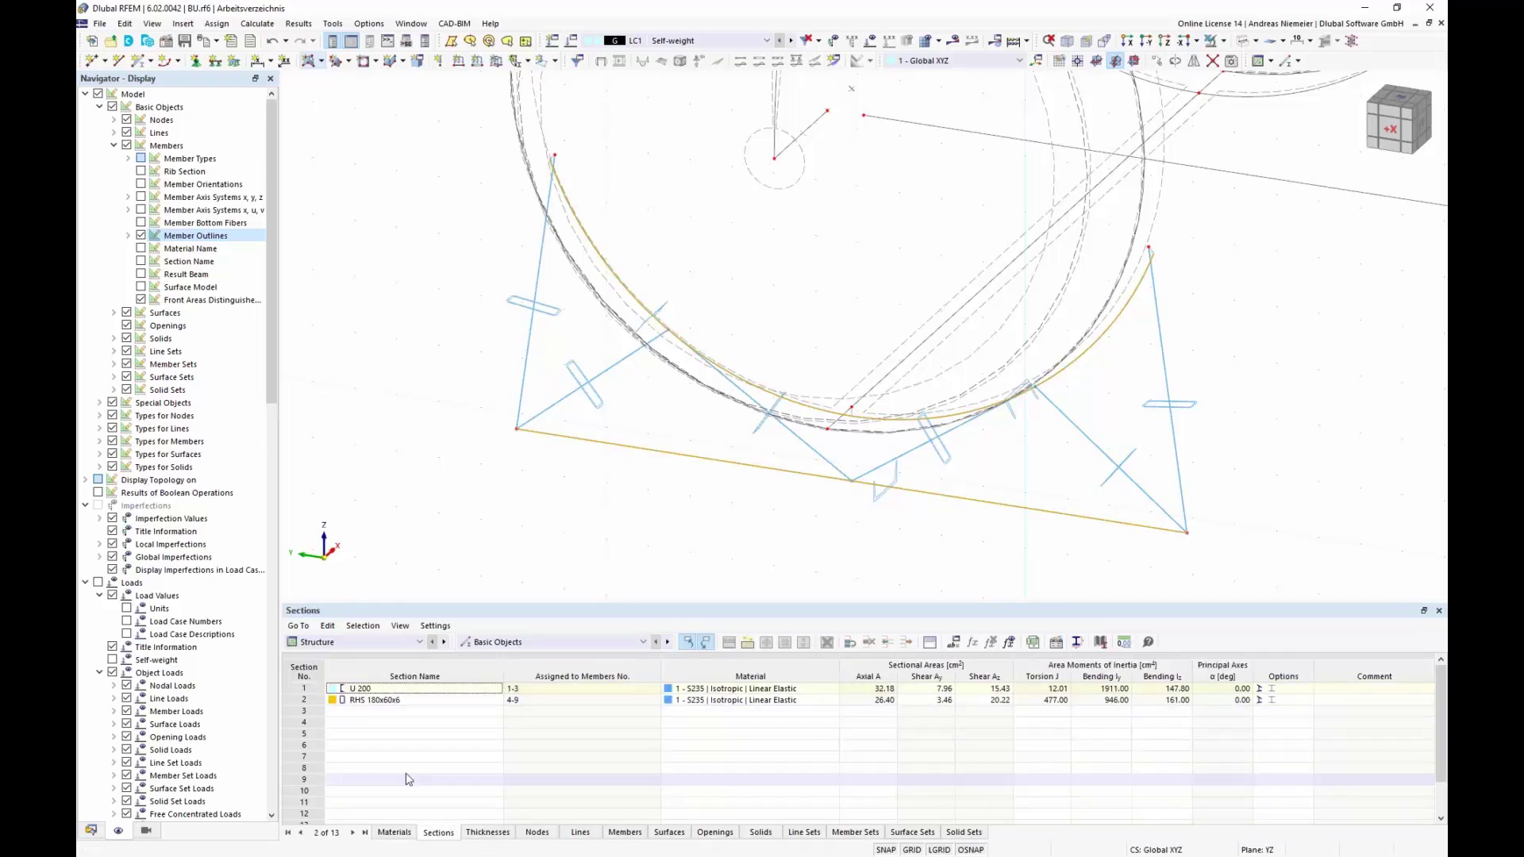
left_click(369, 702)
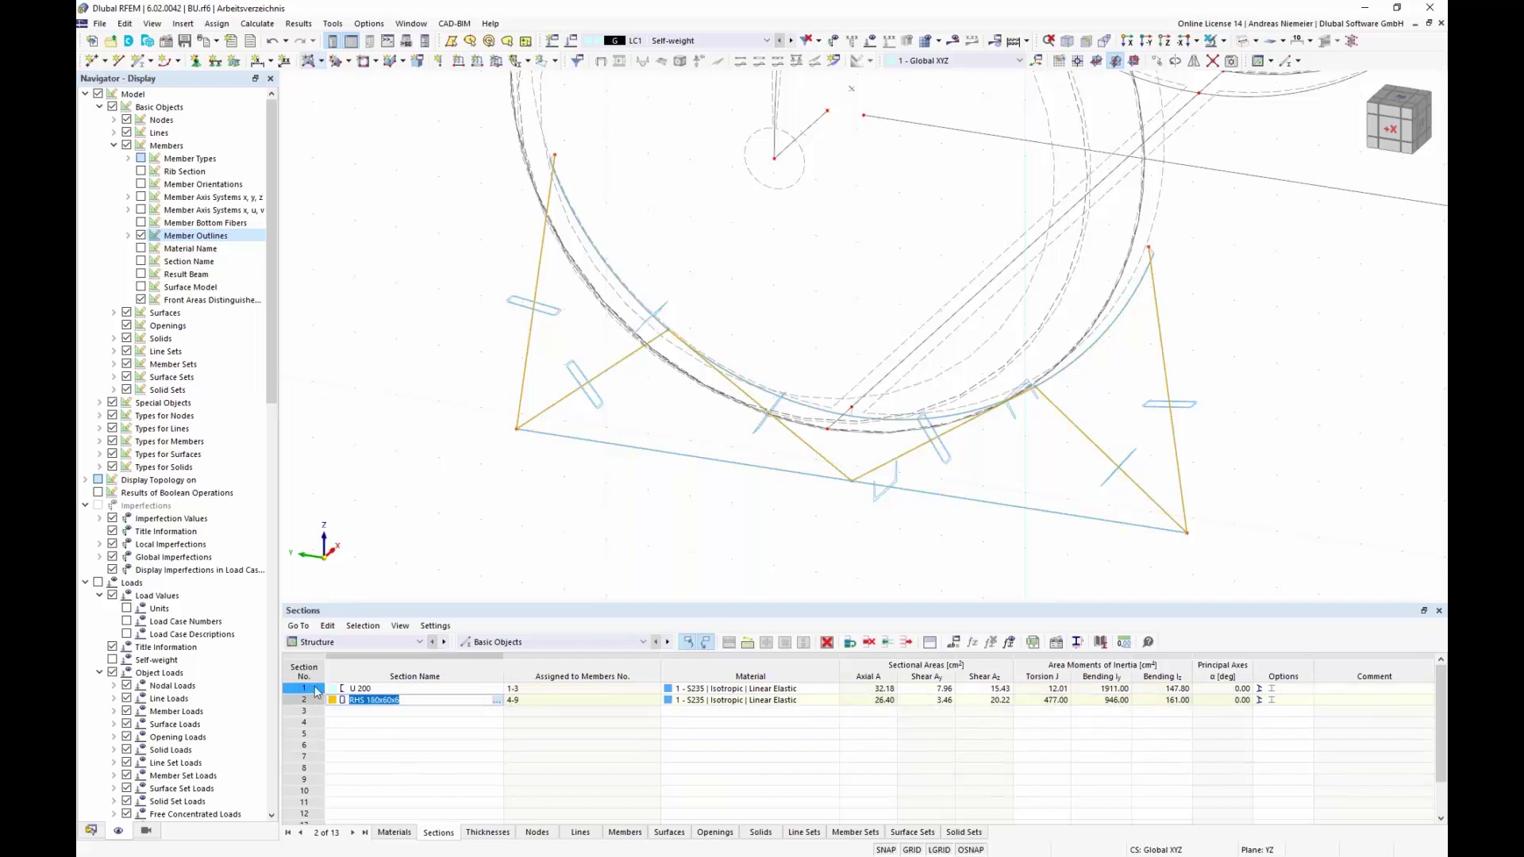
right_click(560, 402)
mouse_move(591, 449)
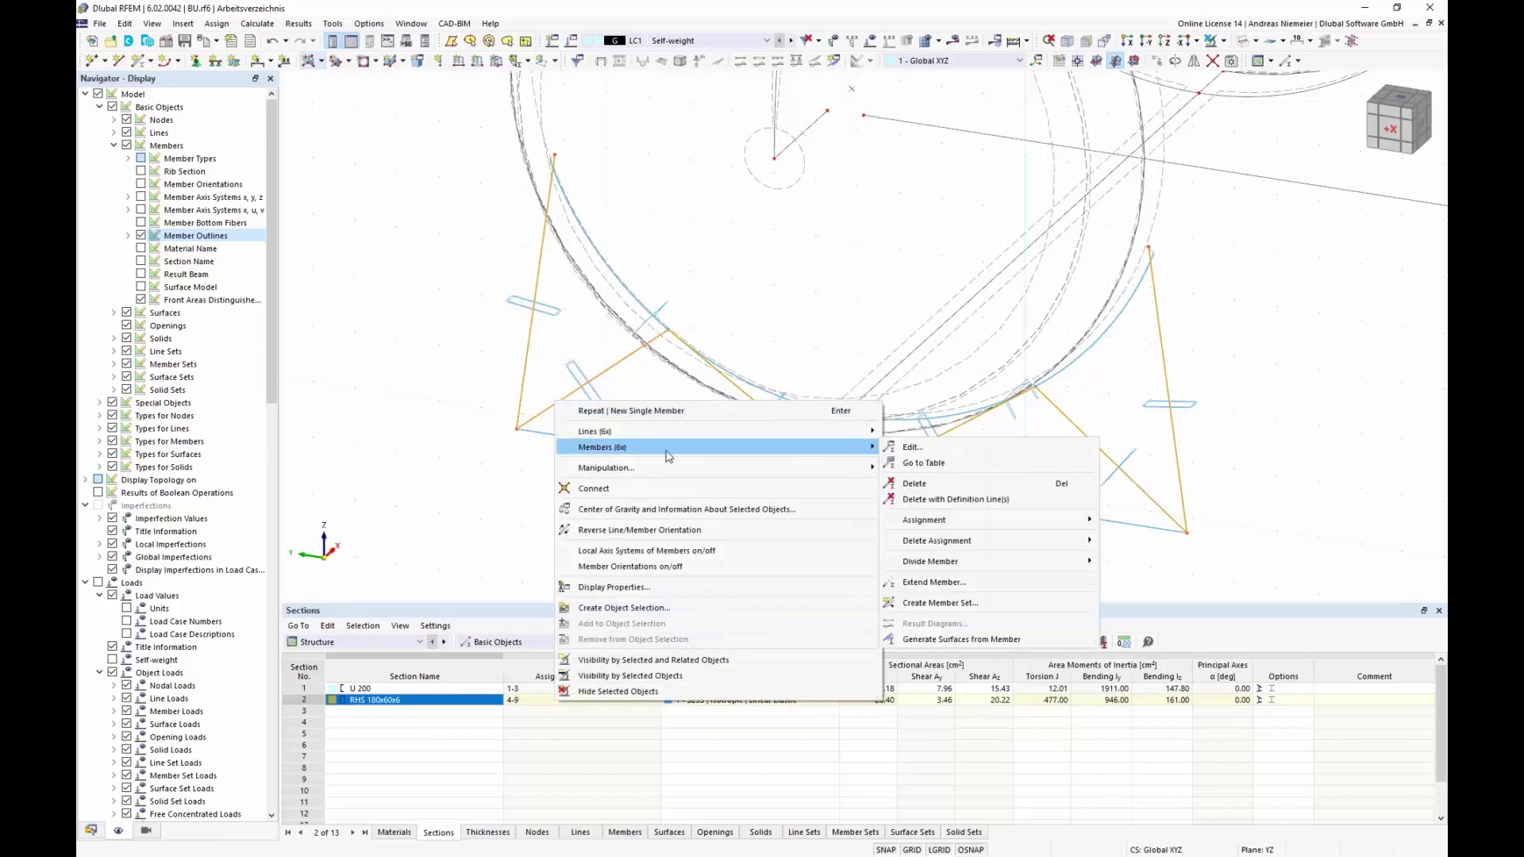
left_click(896, 449)
left_click(405, 189)
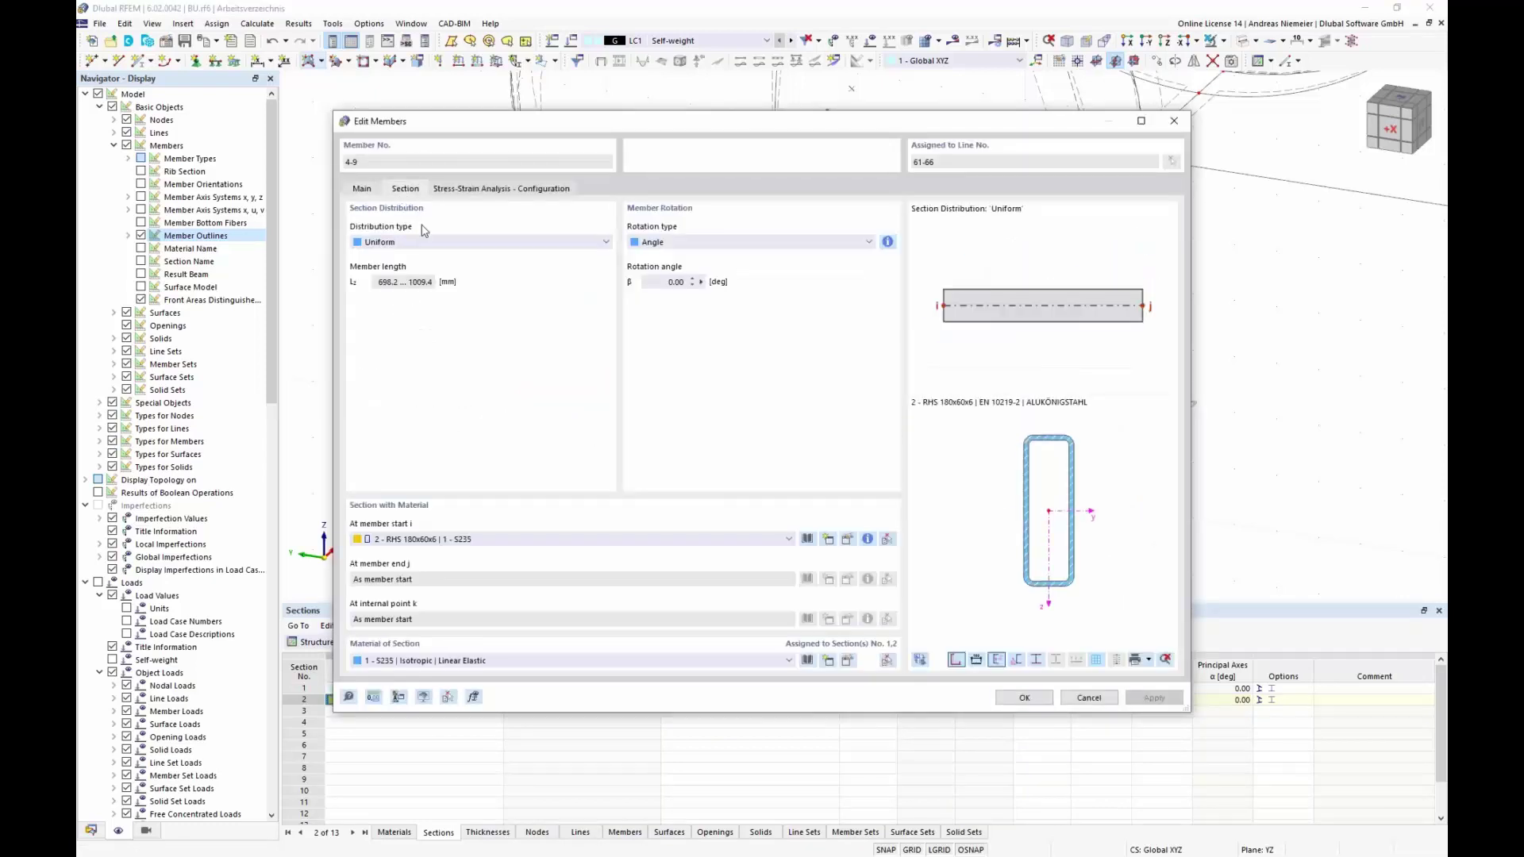
left_click_drag(657, 281, 759, 283)
key("Return")
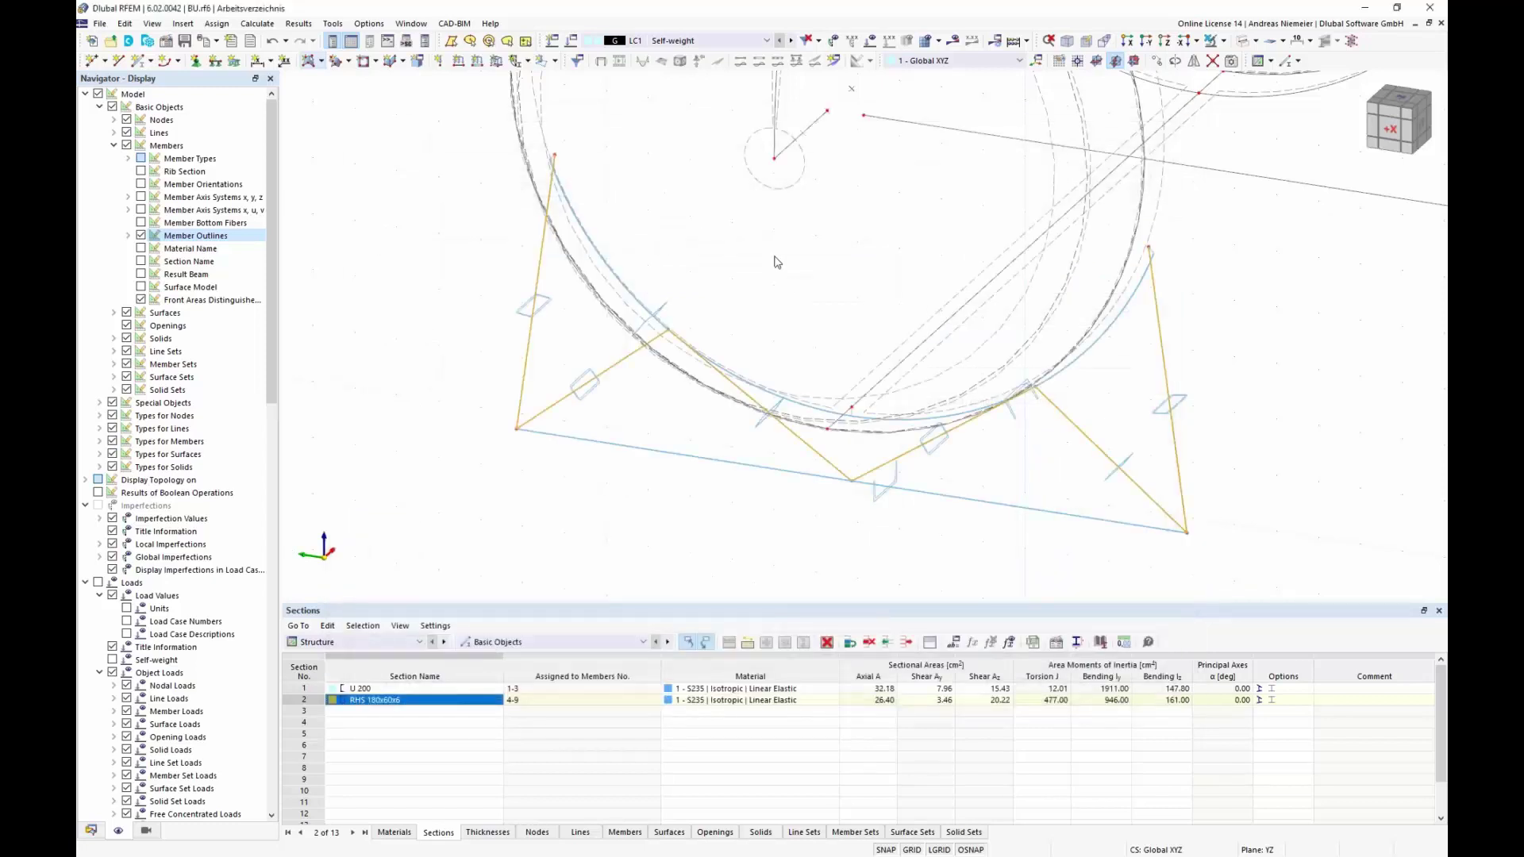
left_click(599, 504)
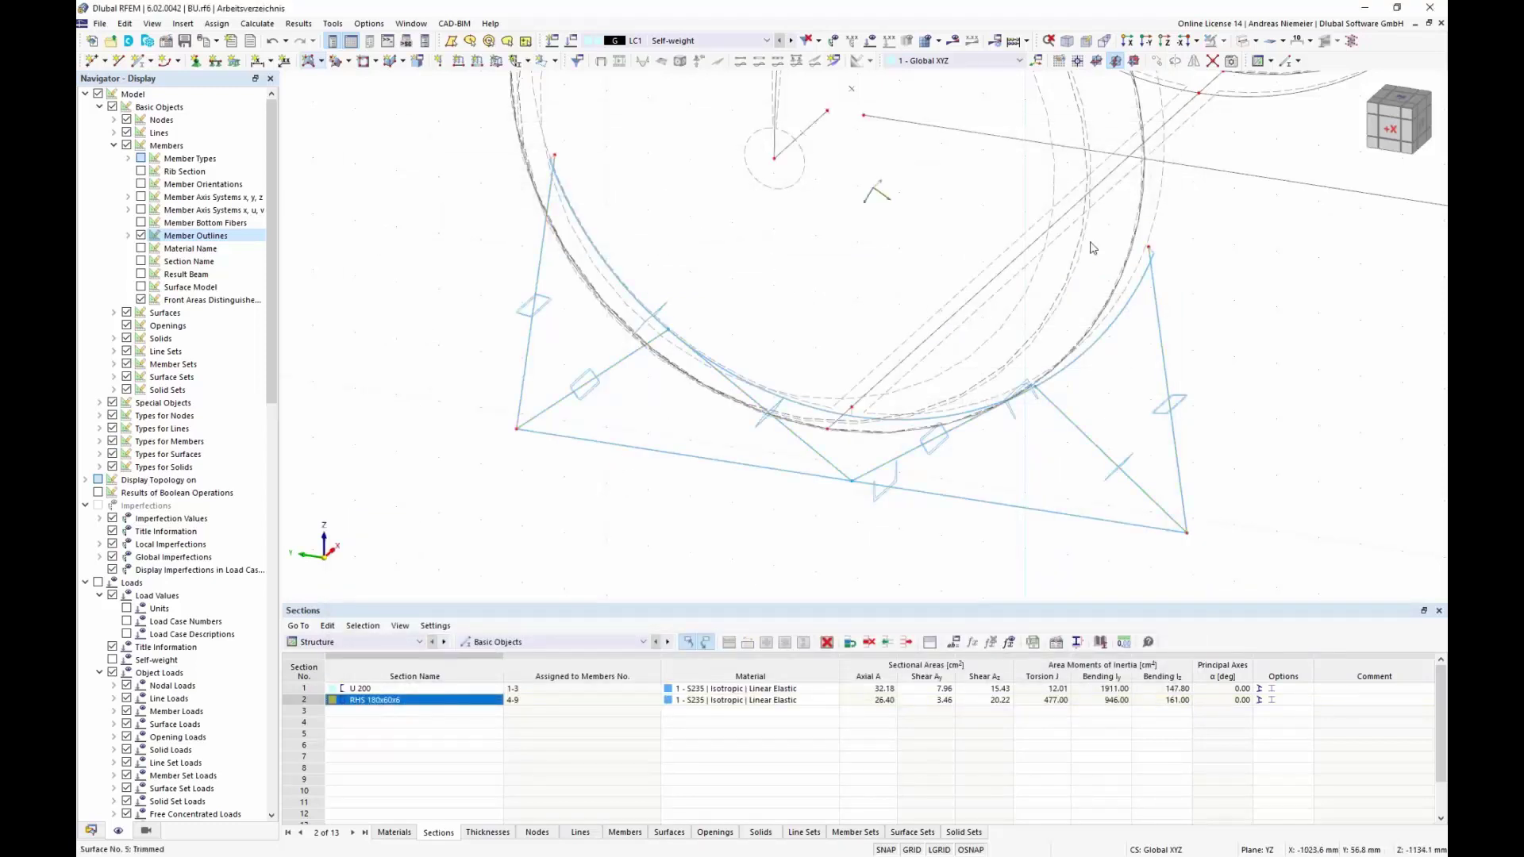
- Check the support frame's member orientations in the solid model display, and return to the wireframe display
left_click(1246, 40)
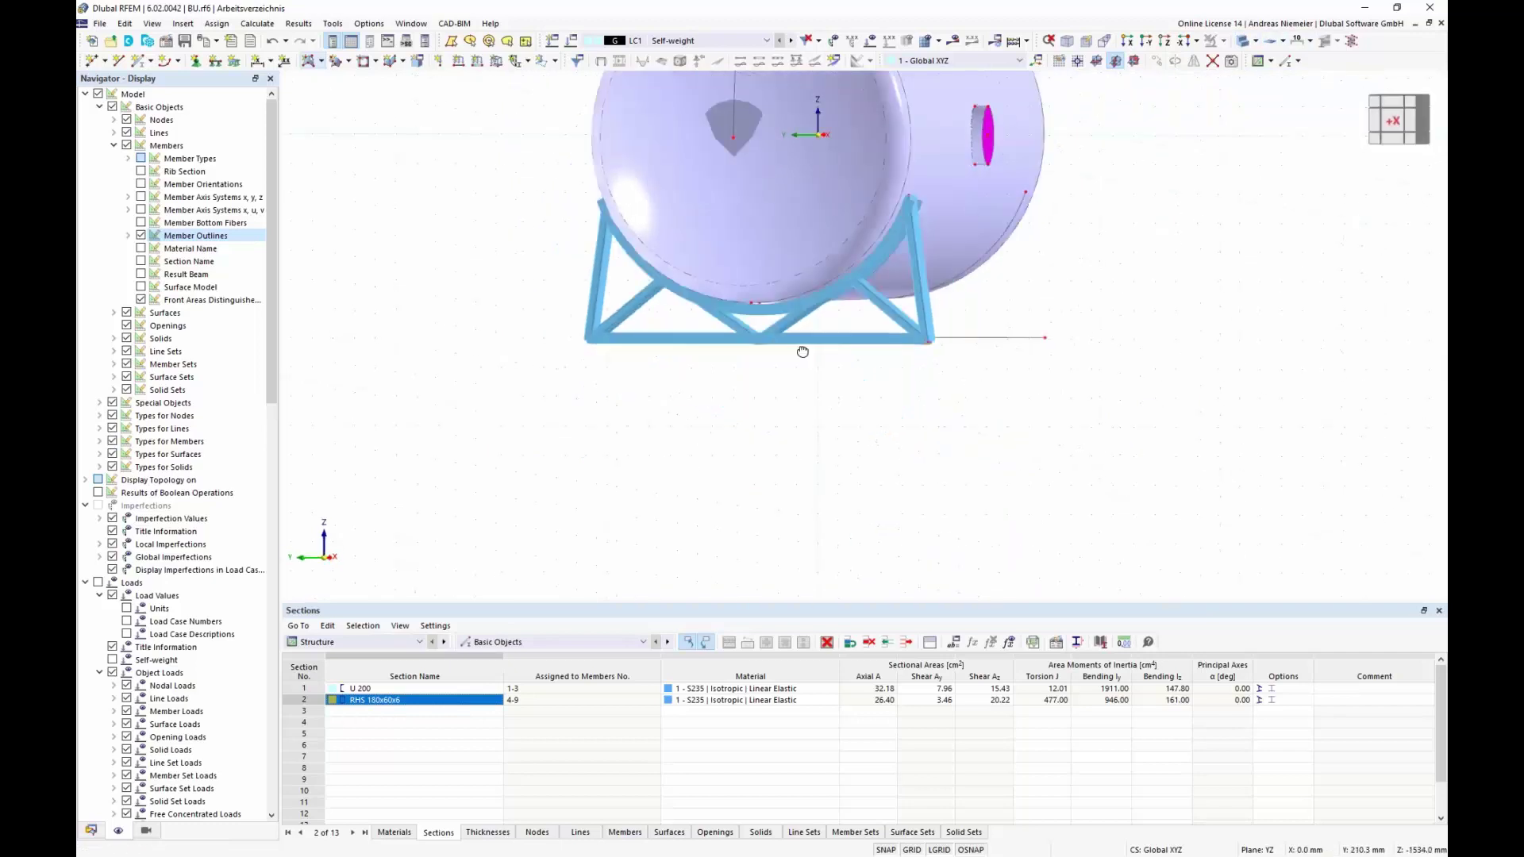
middle_click_drag(803, 352, 1152, 365, "ctrl")
middle_click_drag(943, 369, 924, 290, "ctrl")
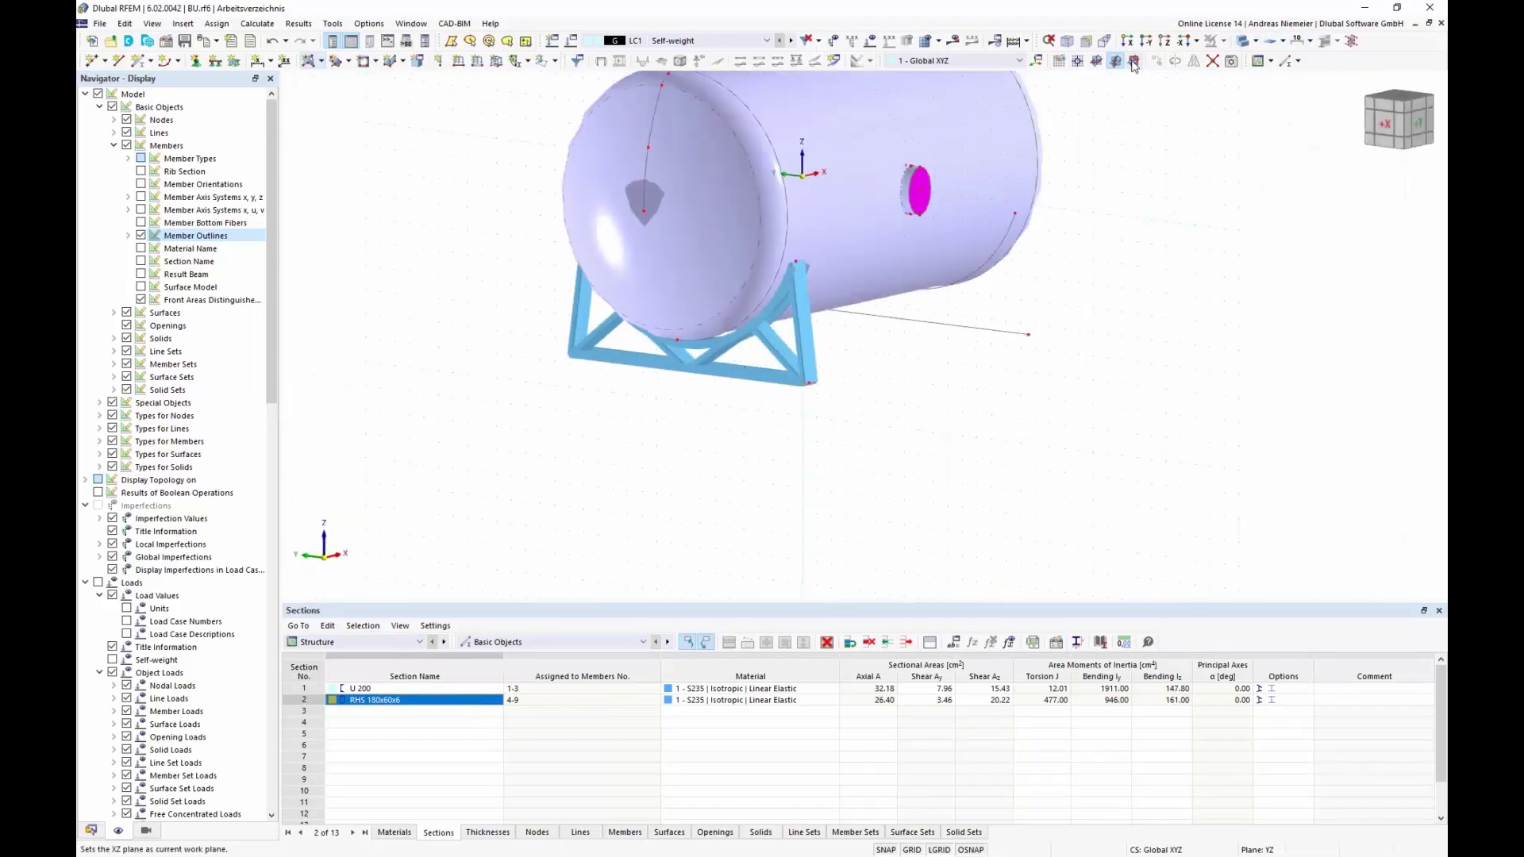
left_click(1233, 60)
left_click(1233, 60)
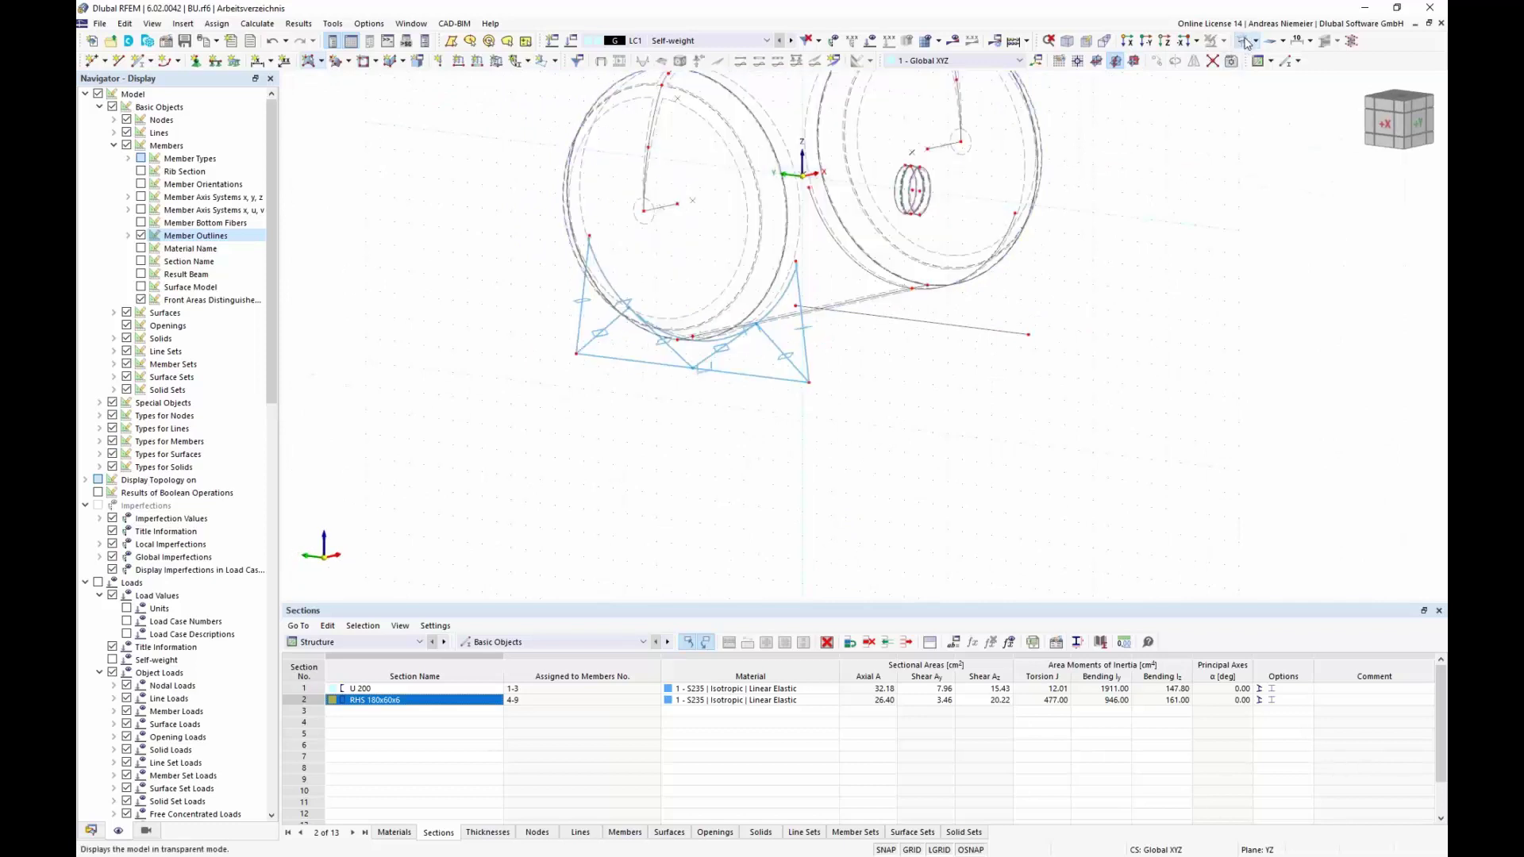
- Copy all S235 members of the support frame once by 3000 mm in X to the tank's other end
left_click(394, 833)
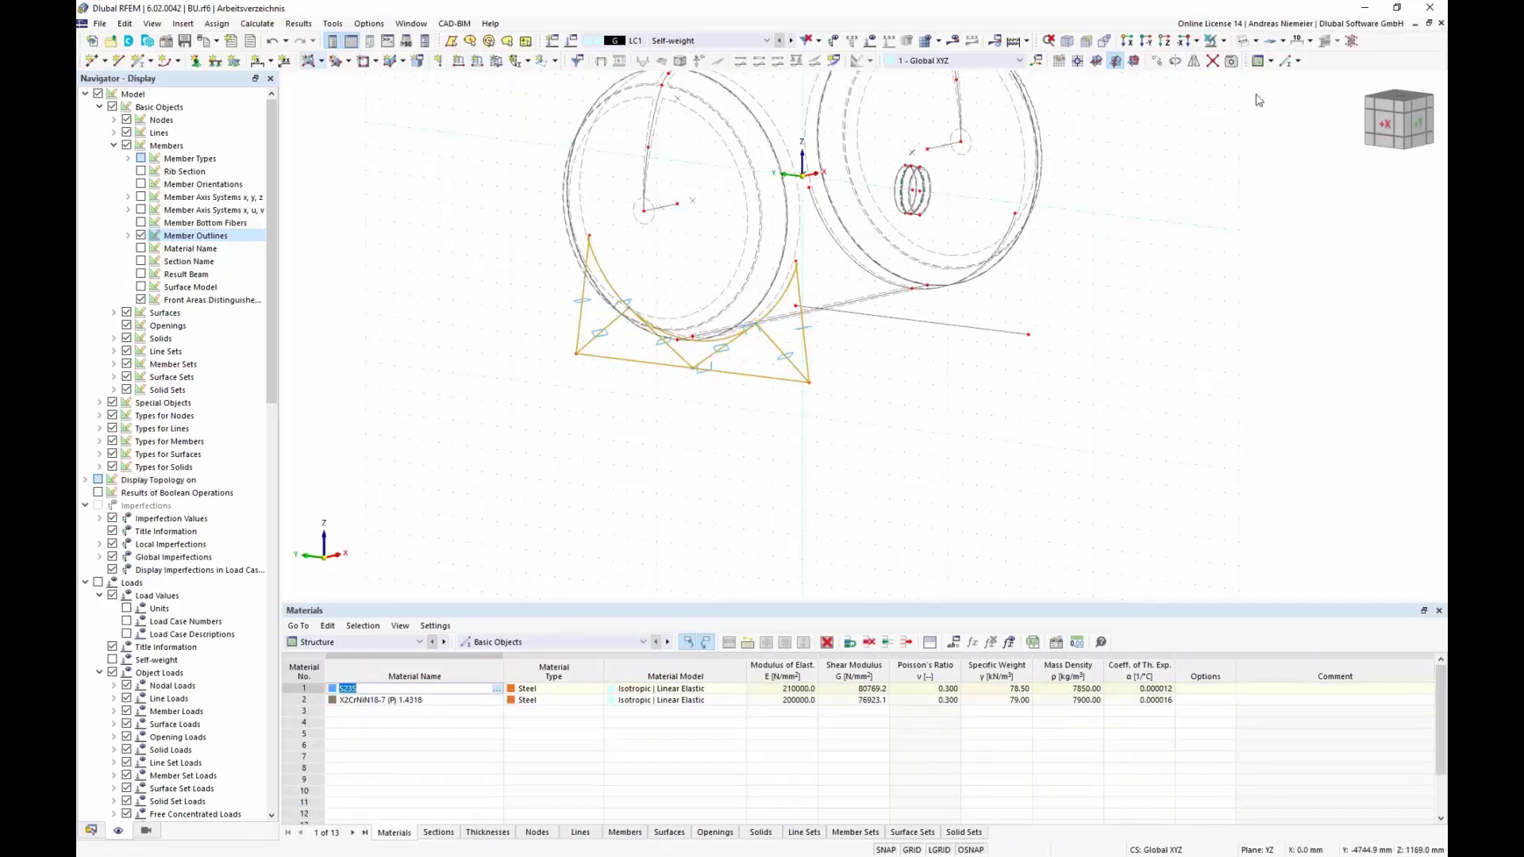
left_click(1157, 61)
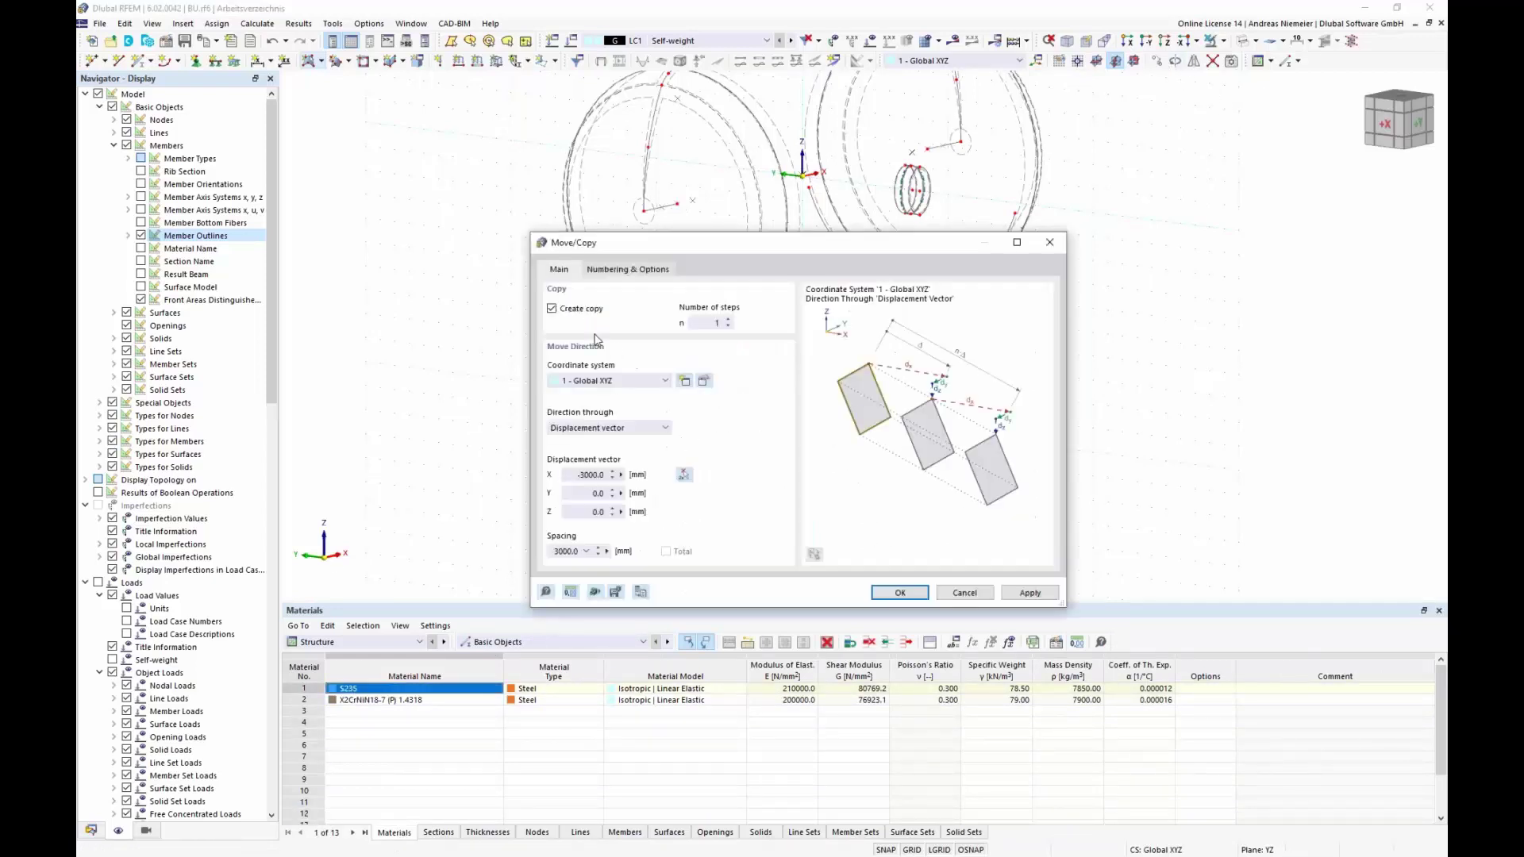
left_click(683, 475)
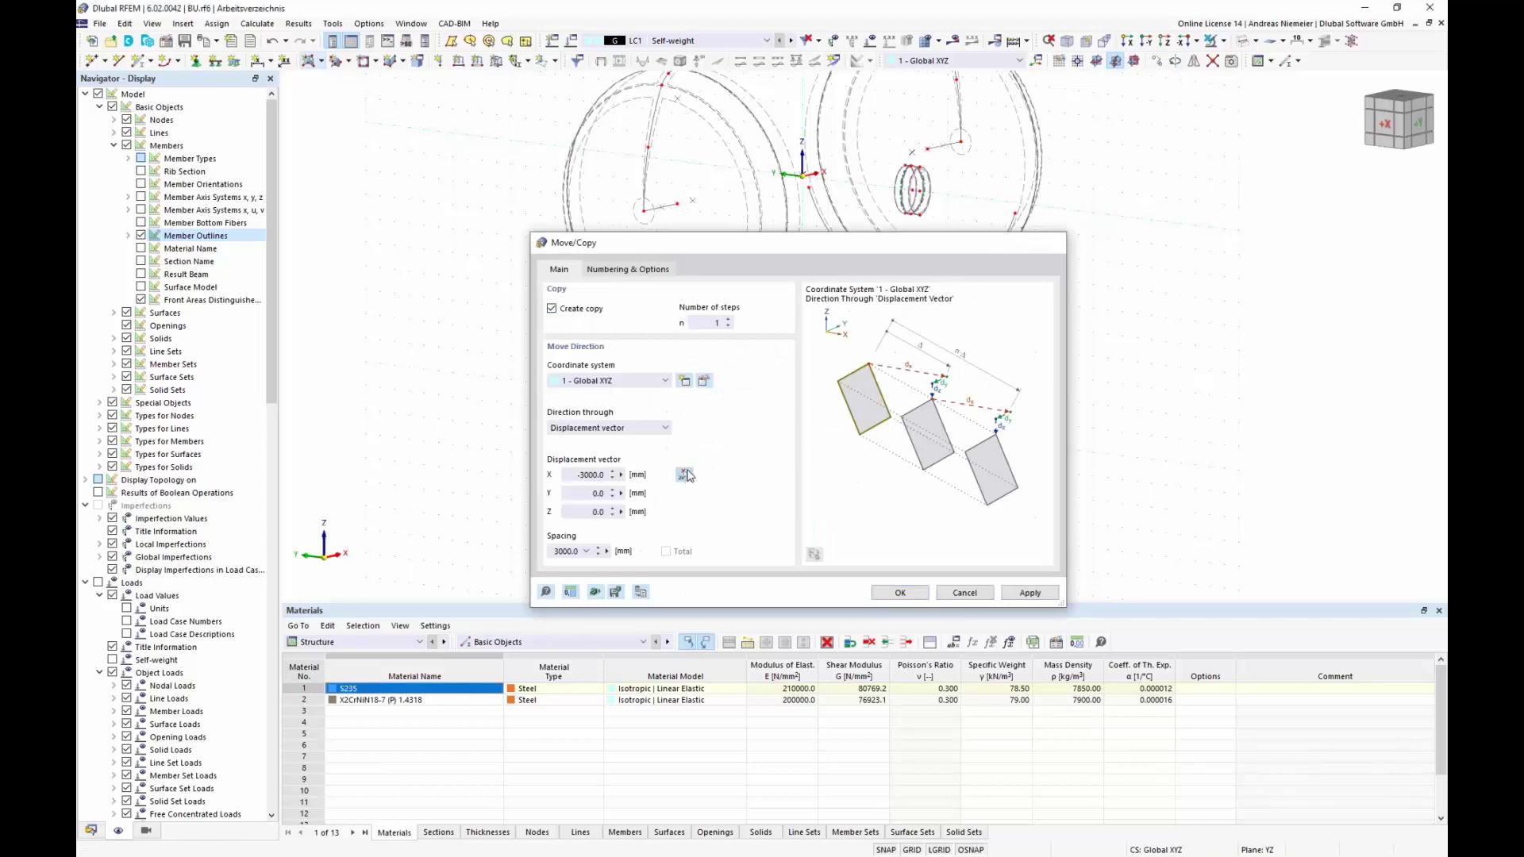
scroll(732, 287, "up", 5)
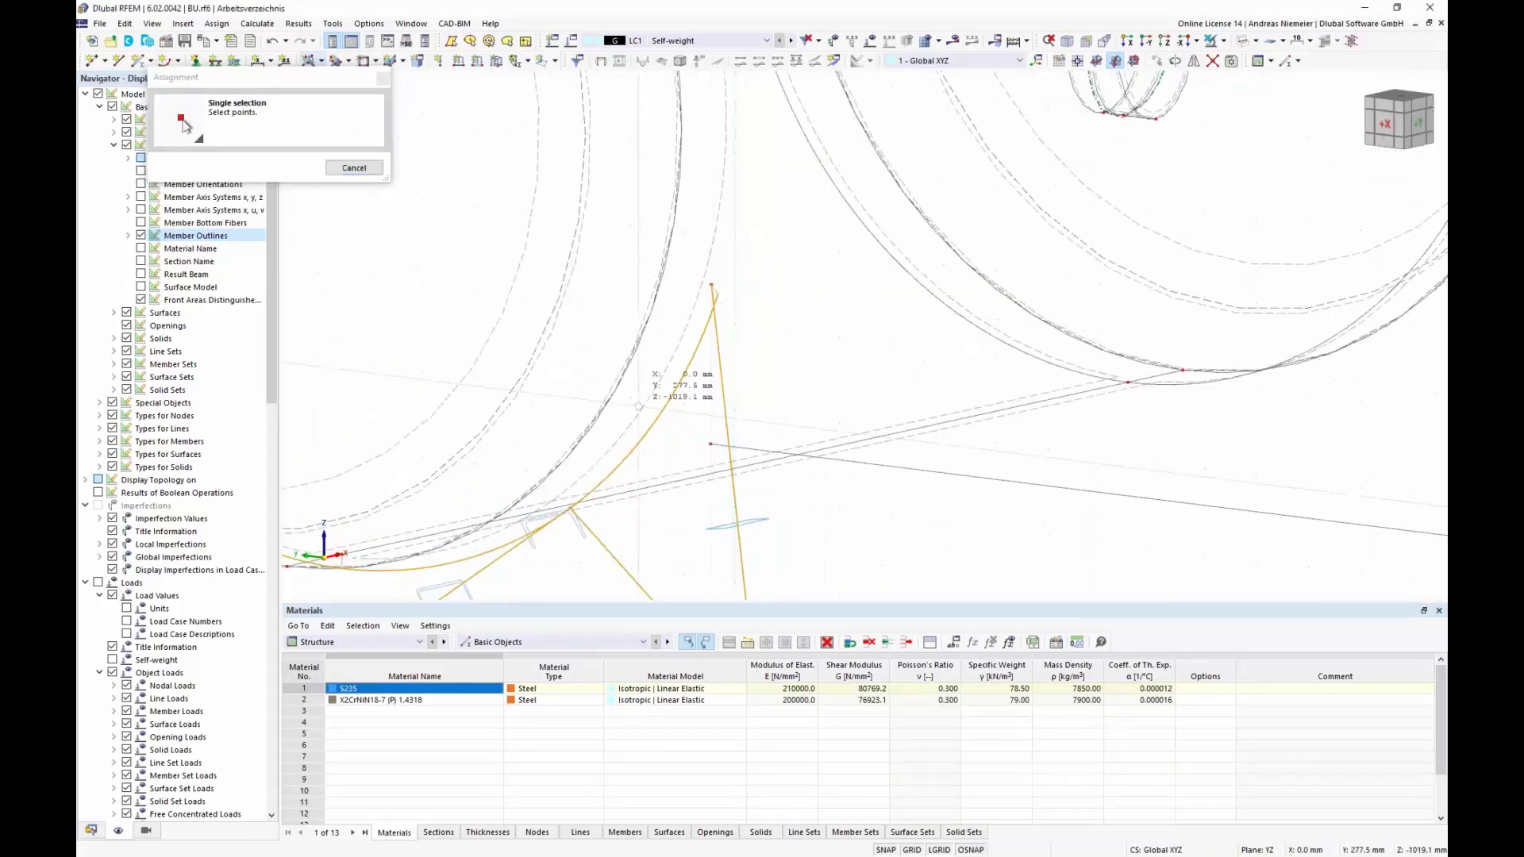
scroll(754, 350, "down", 3)
scroll(976, 302, "up", 2)
left_click(976, 302)
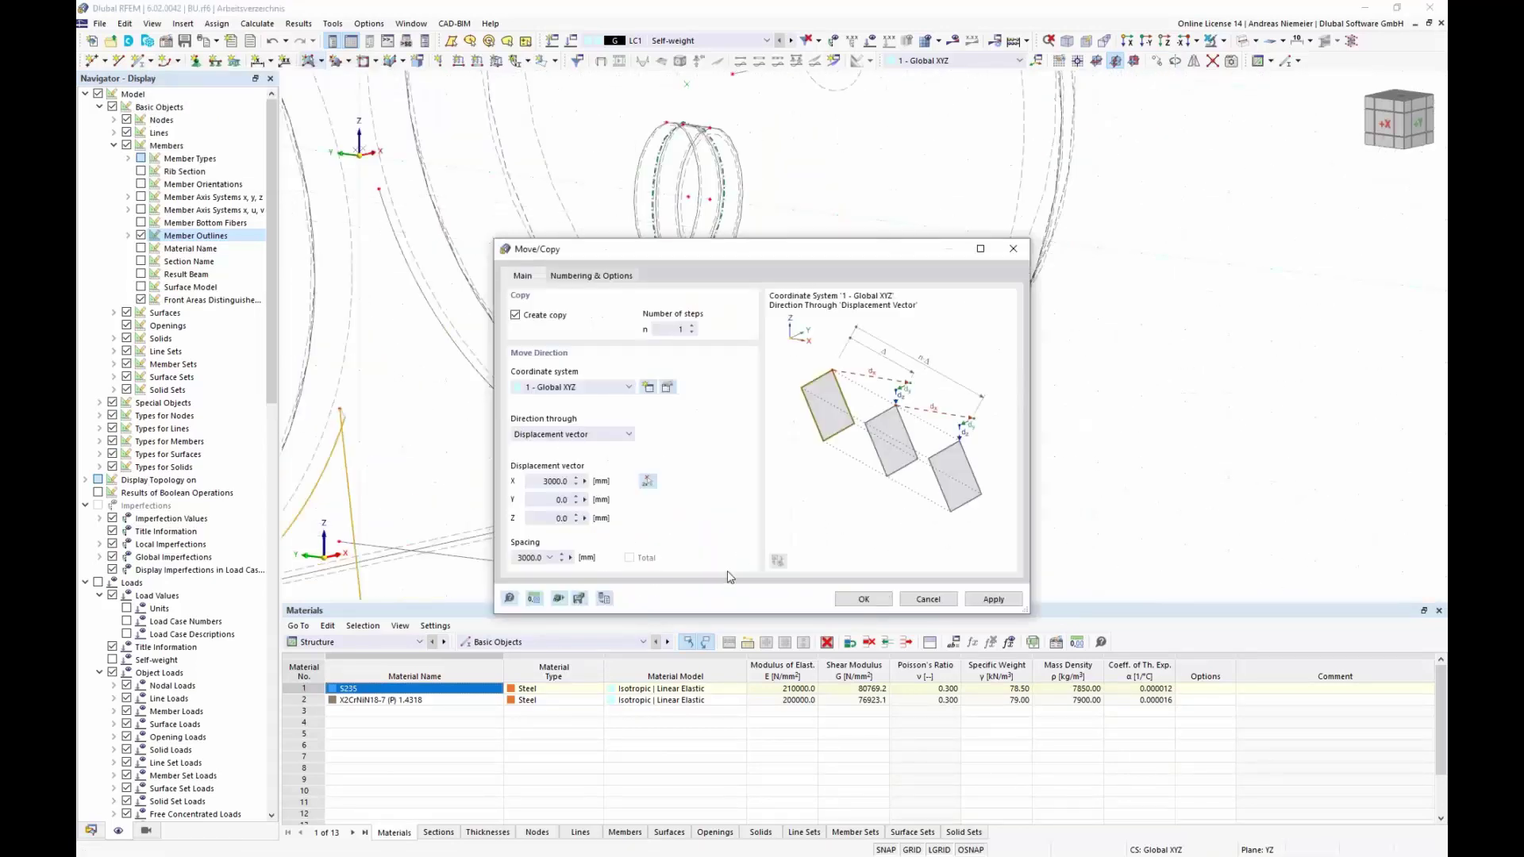
left_click(590, 276)
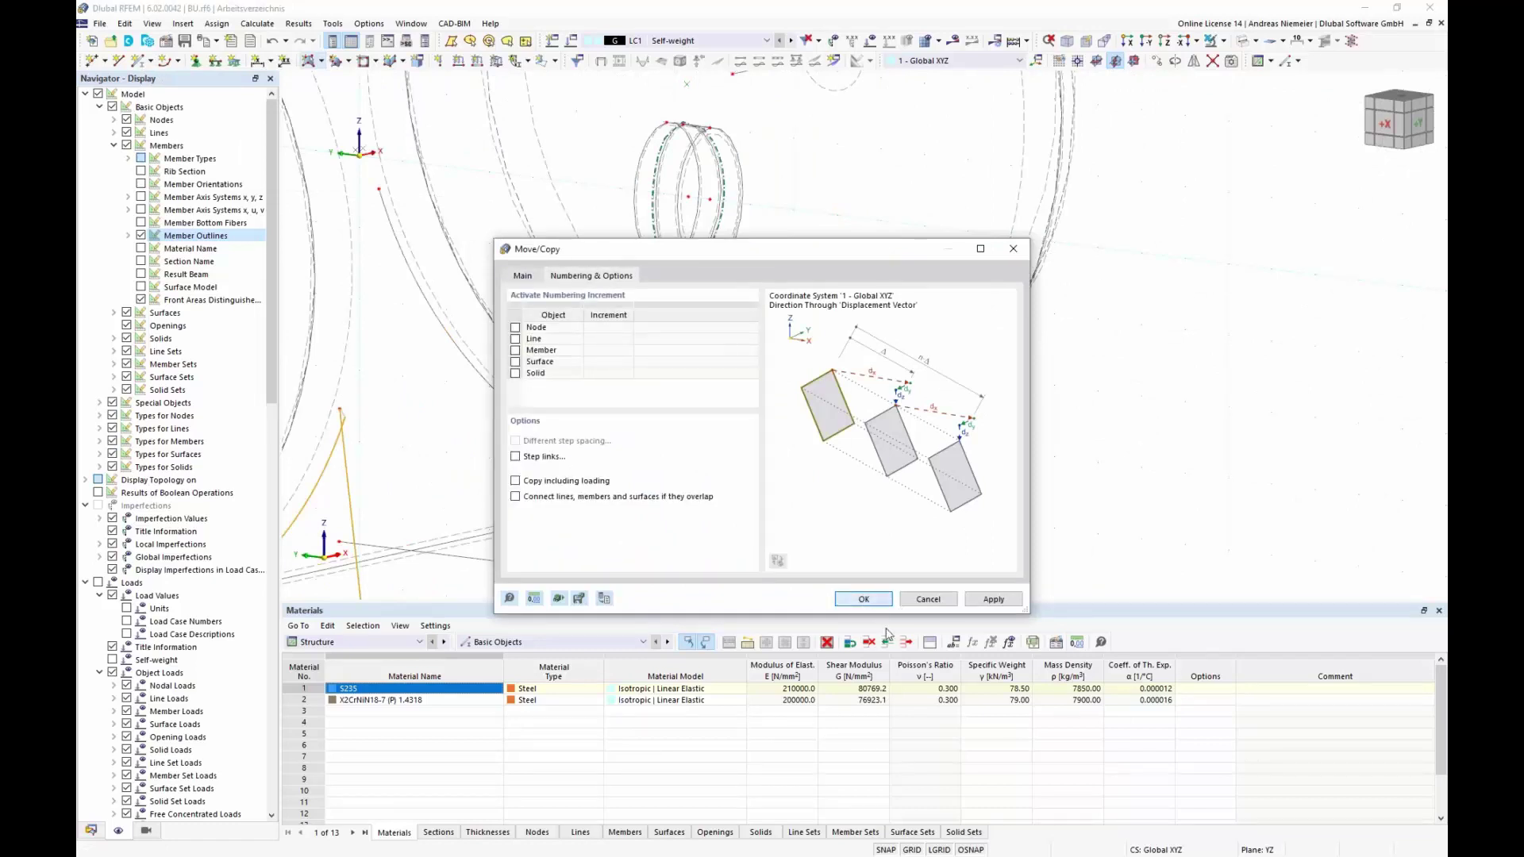
scroll(1099, 381, "down", 5)
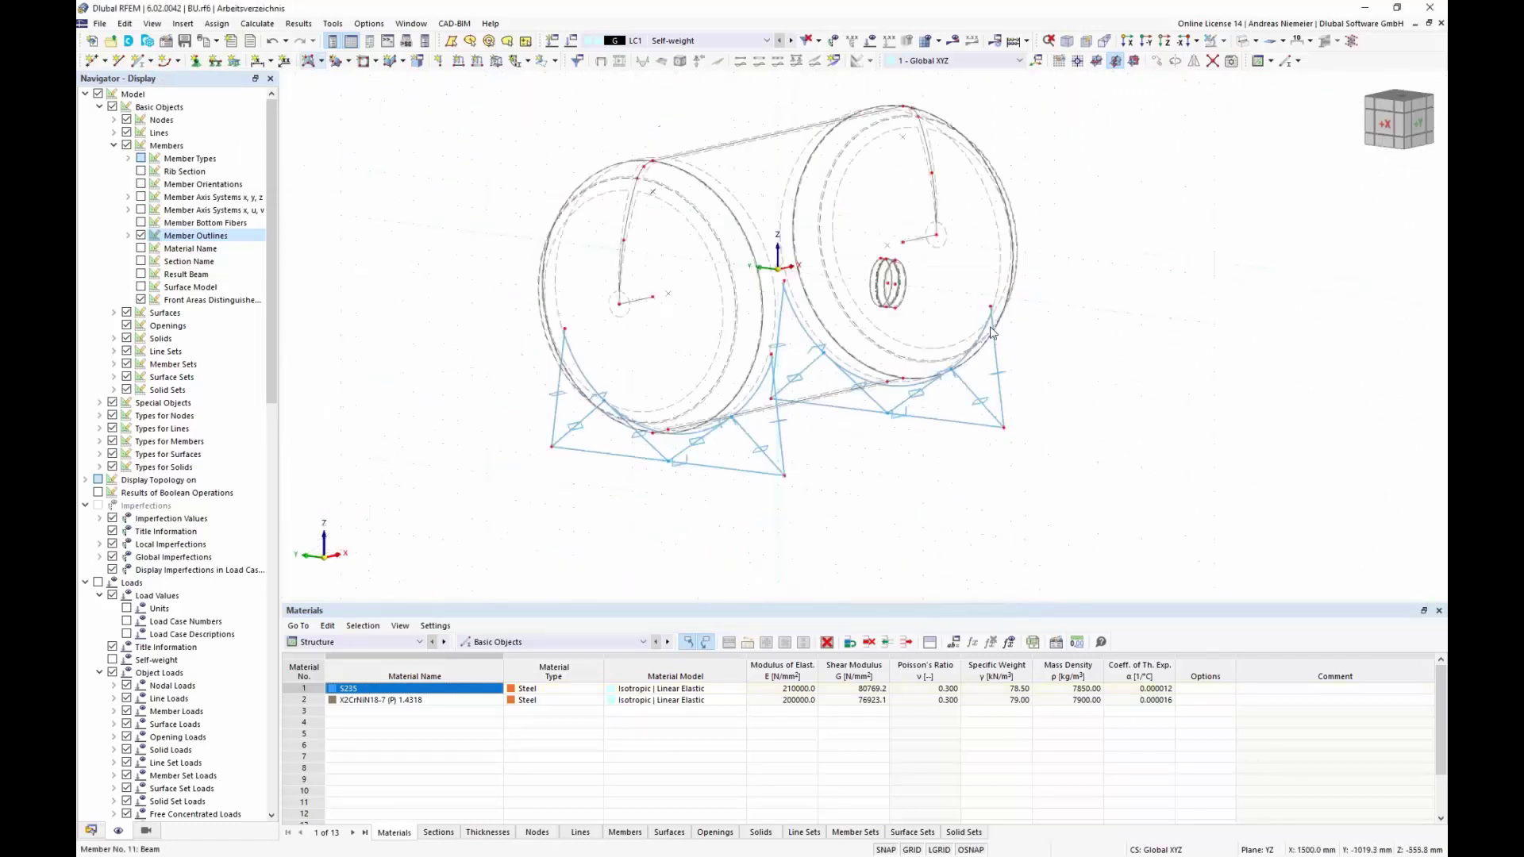
middle_click_drag(1092, 367, 845, 461, "ctrl")
scroll(846, 461, "up", 1)
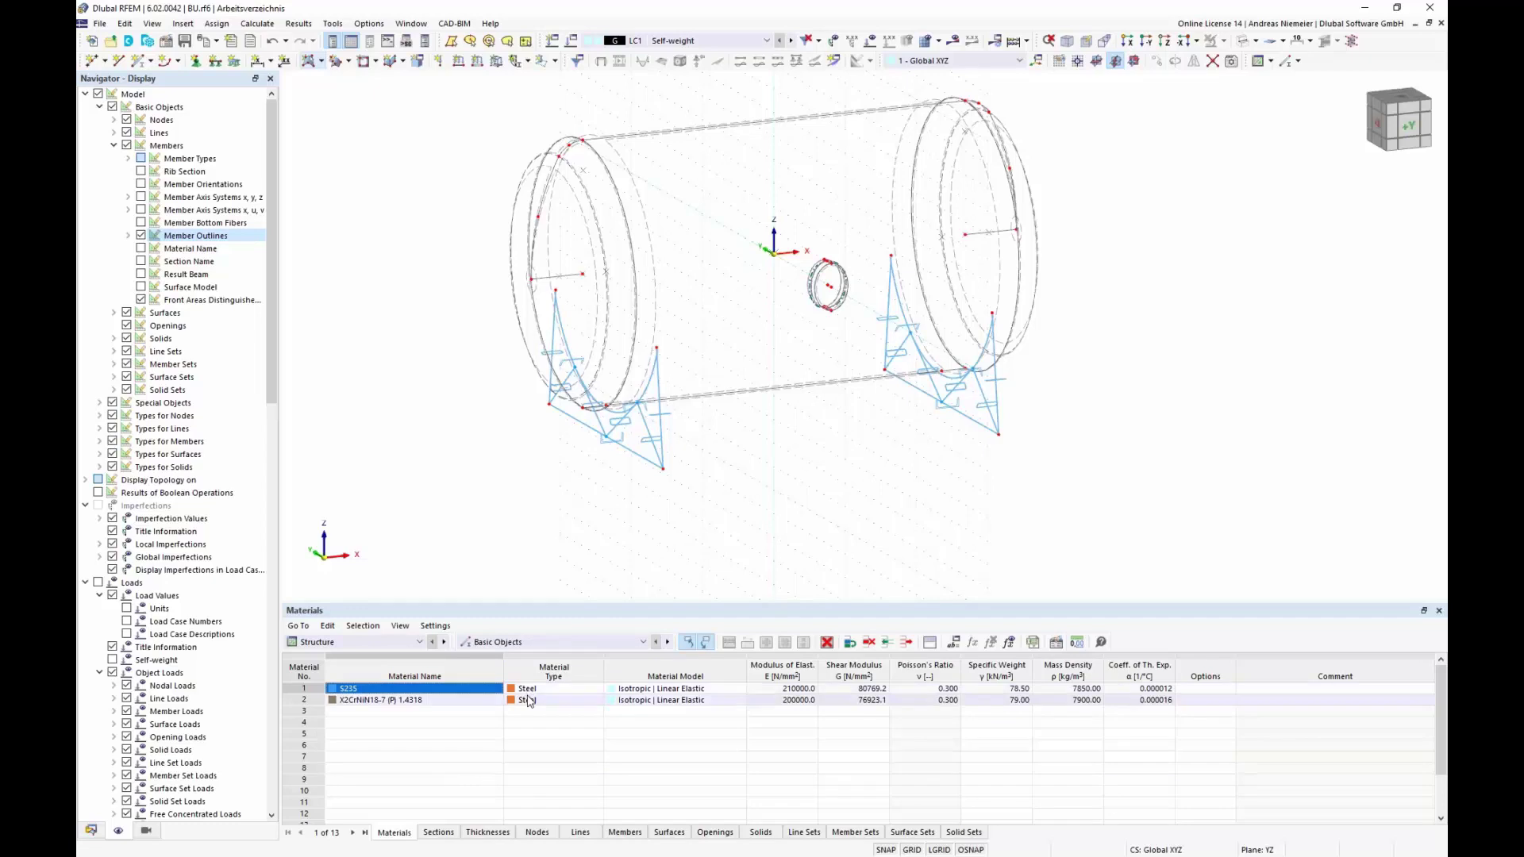
- Open the nodal supports table and begin assigning nodes to the first support type
scroll(589, 468, "up", 2)
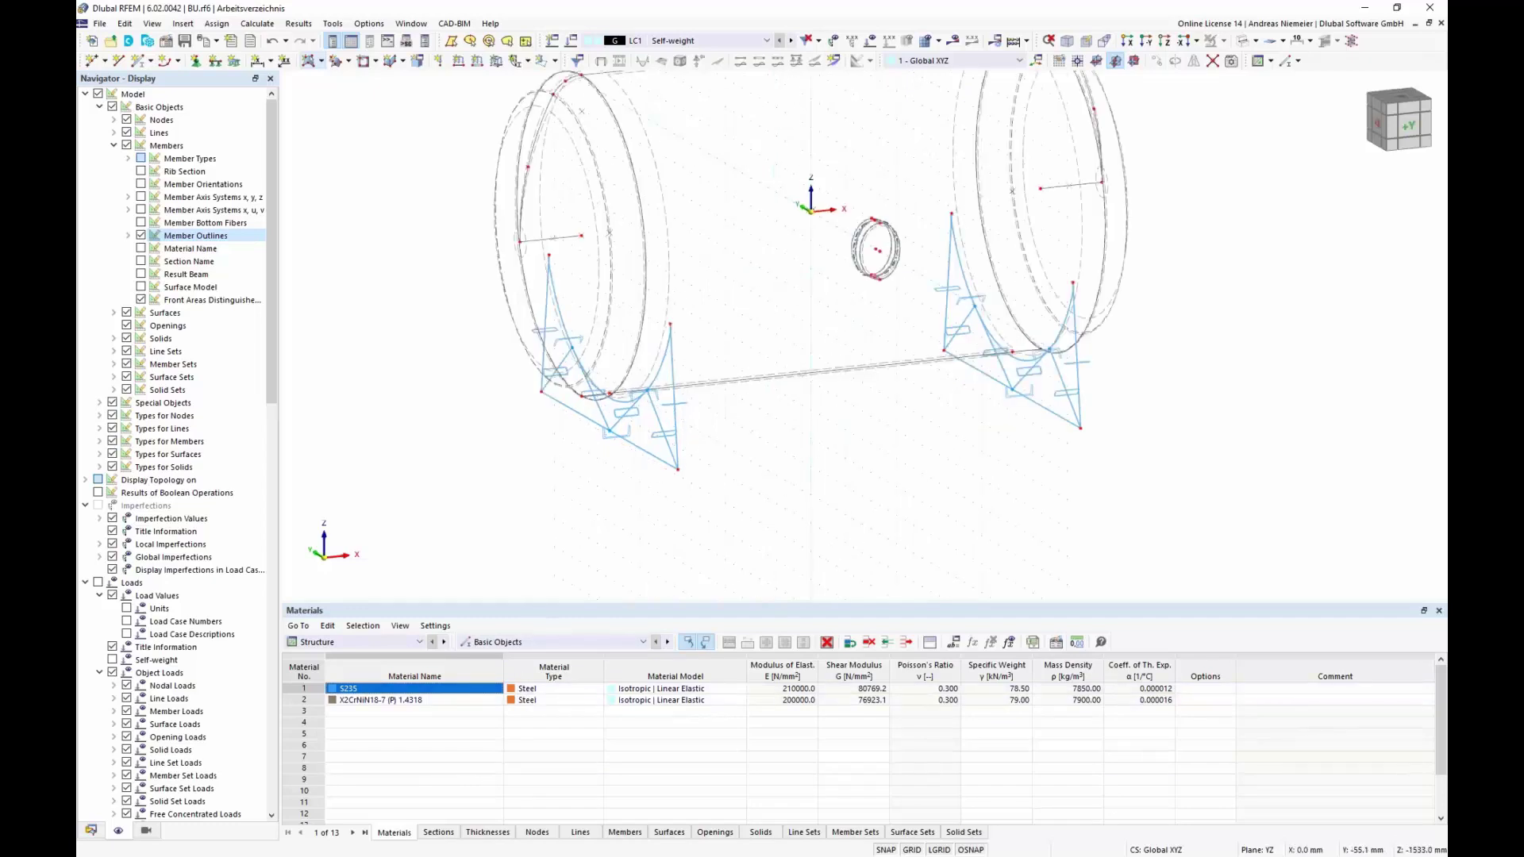
scroll(806, 493, "down", 1)
scroll(807, 493, "down", 1)
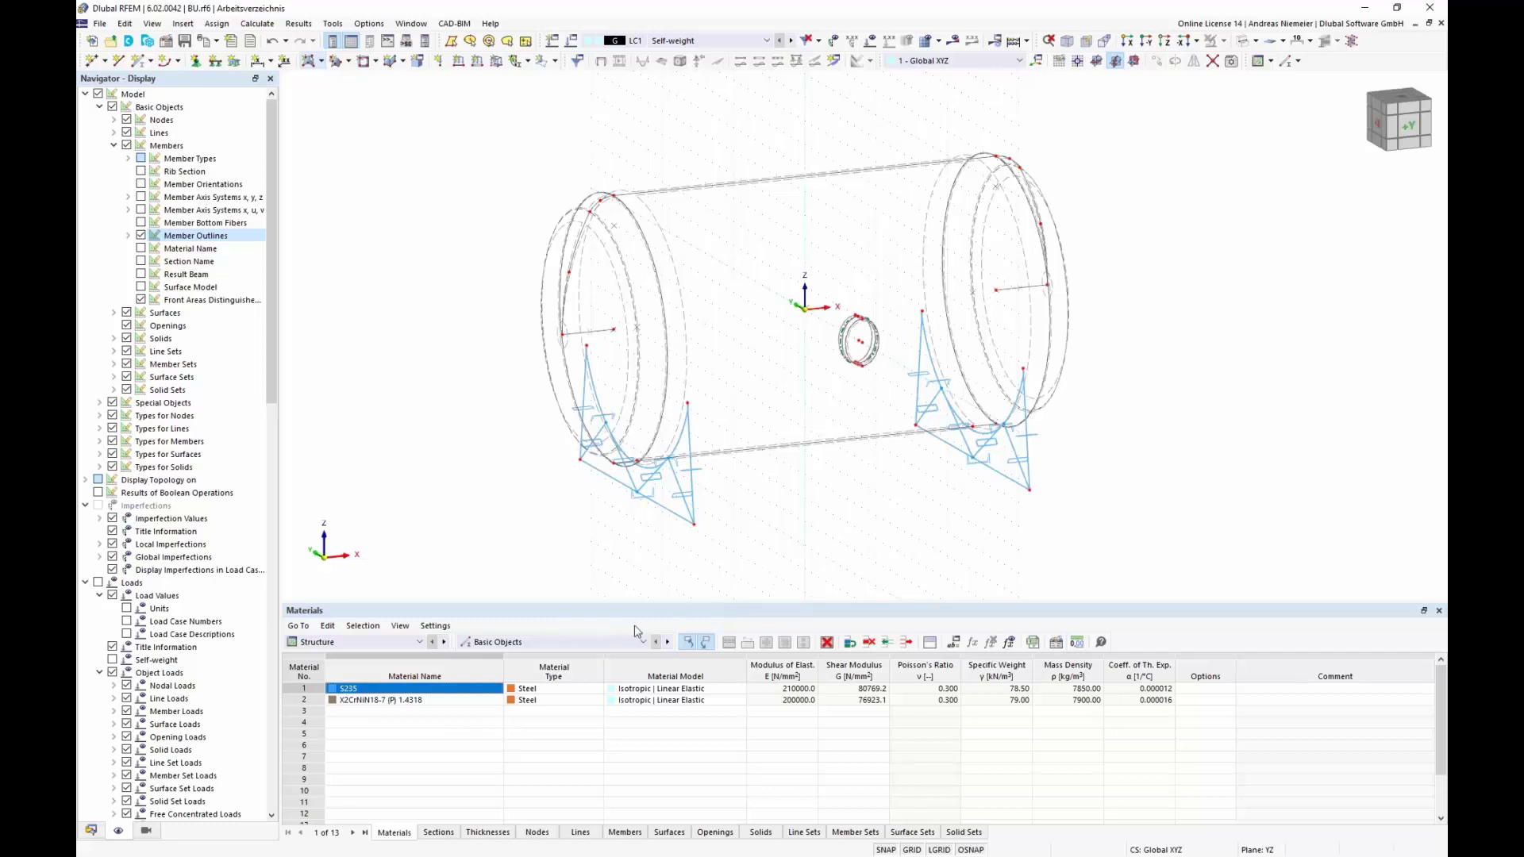
left_click(566, 643)
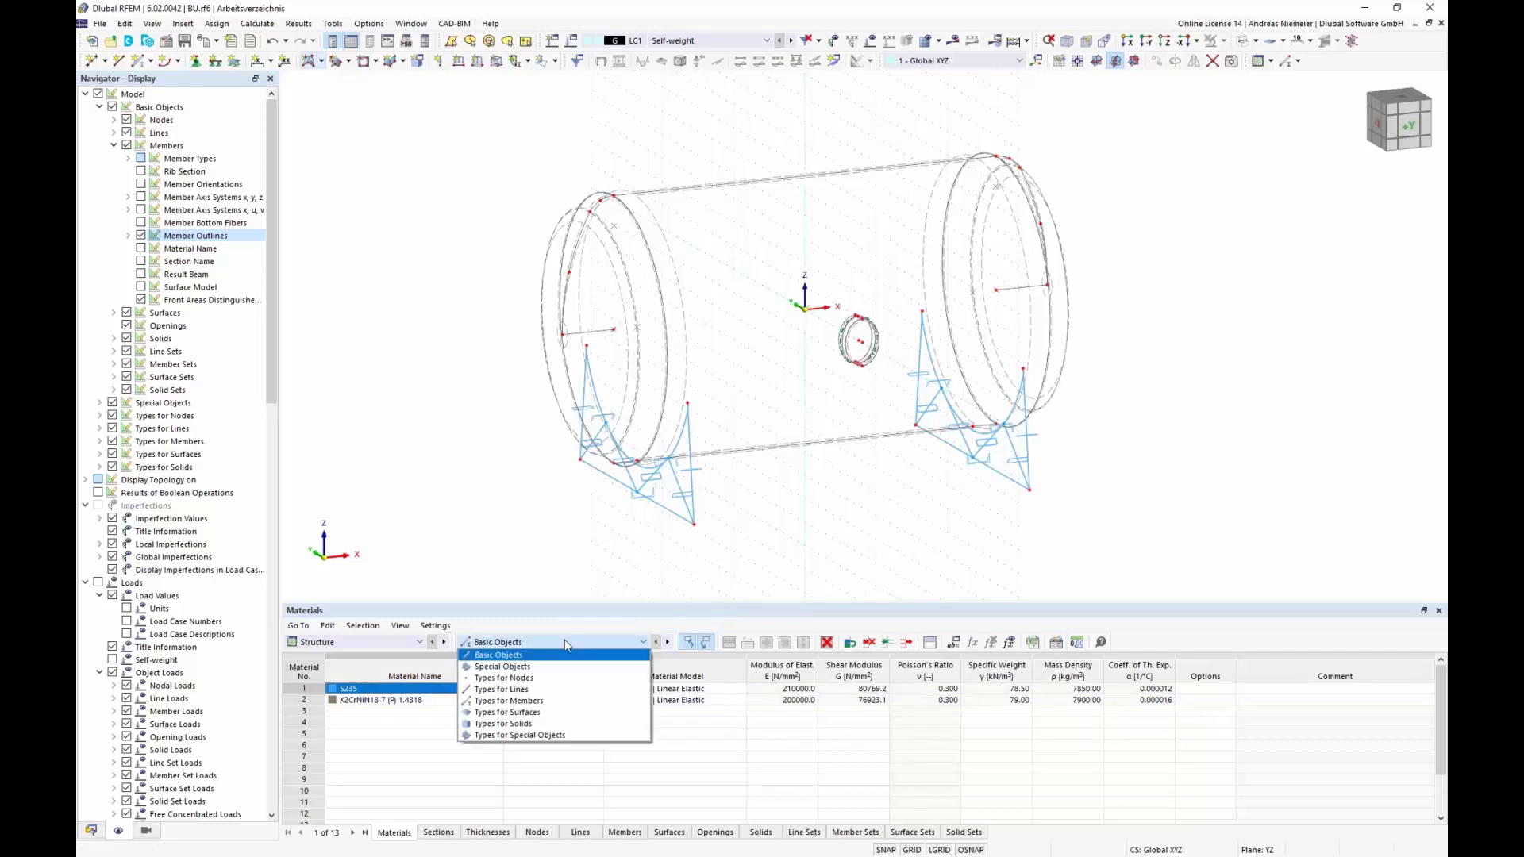
left_click(503, 678)
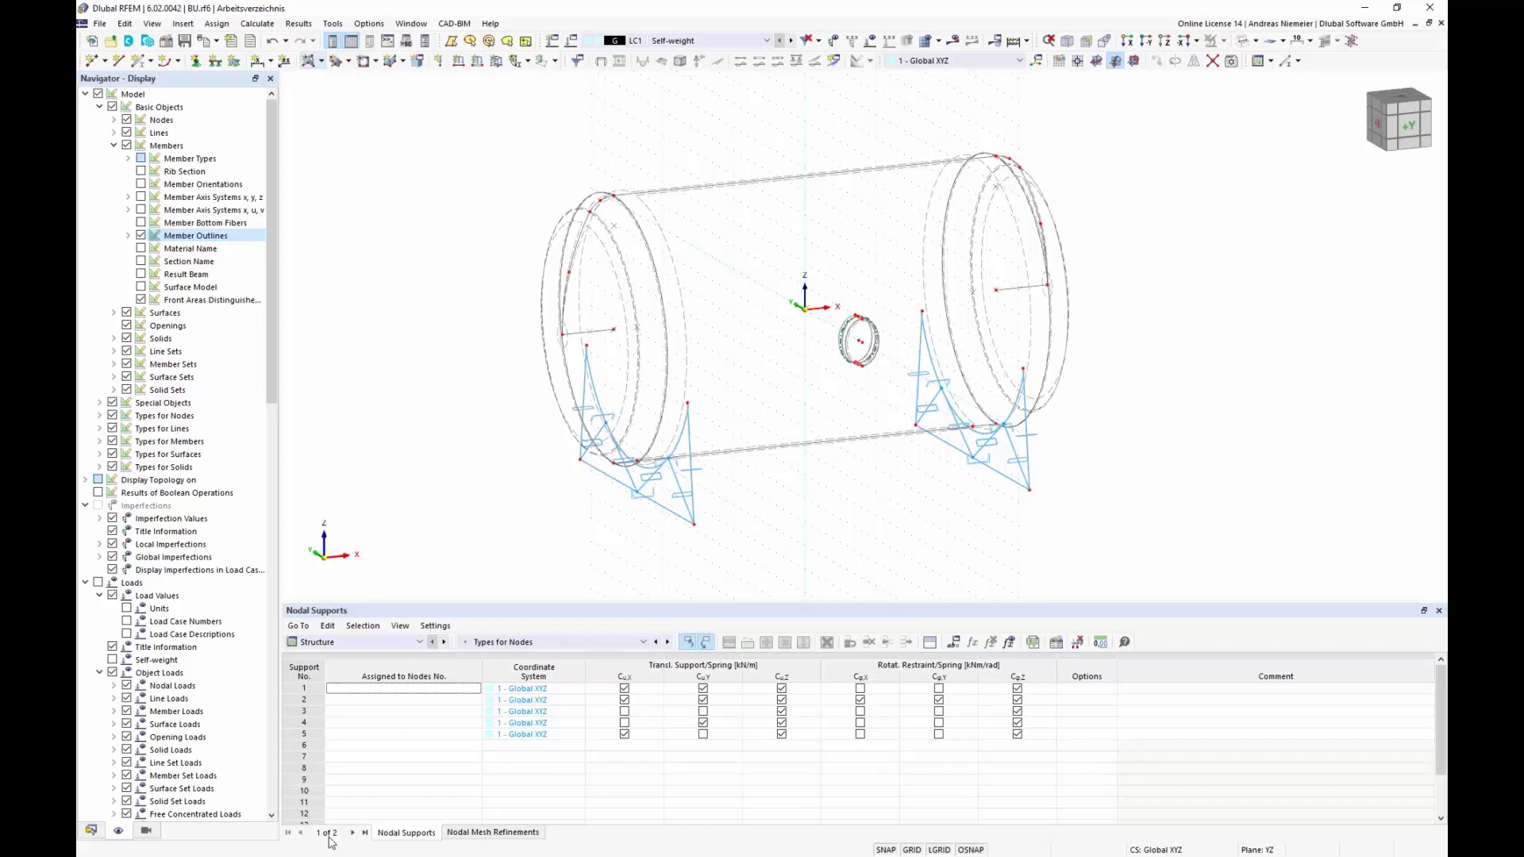
left_click(433, 688)
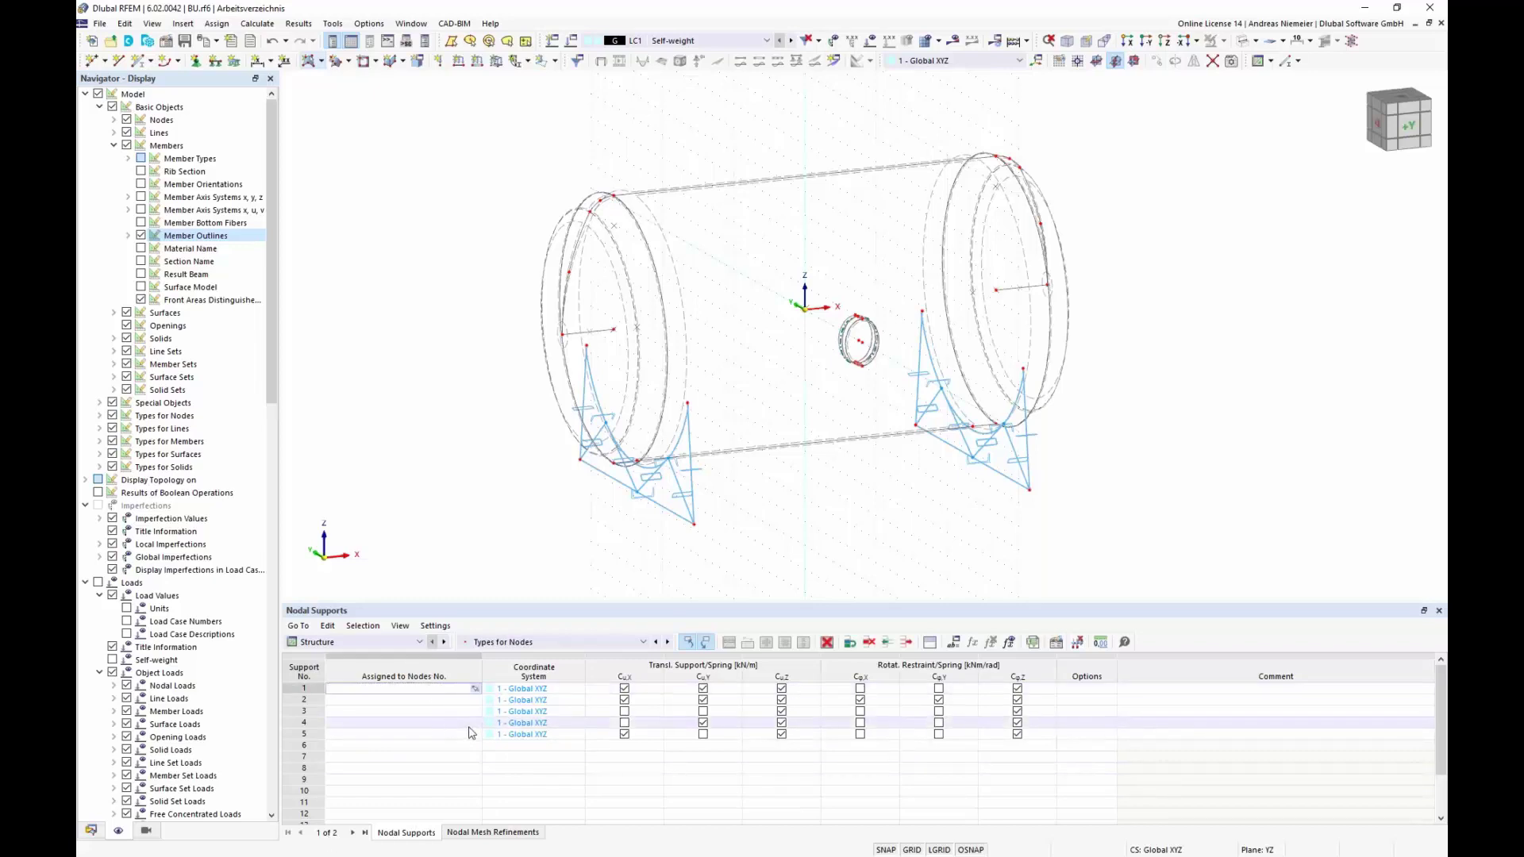
- Assign hinged nodal support 1 to node 46 at the middle of the front saddle base and release its rotation about Z
left_click(474, 688)
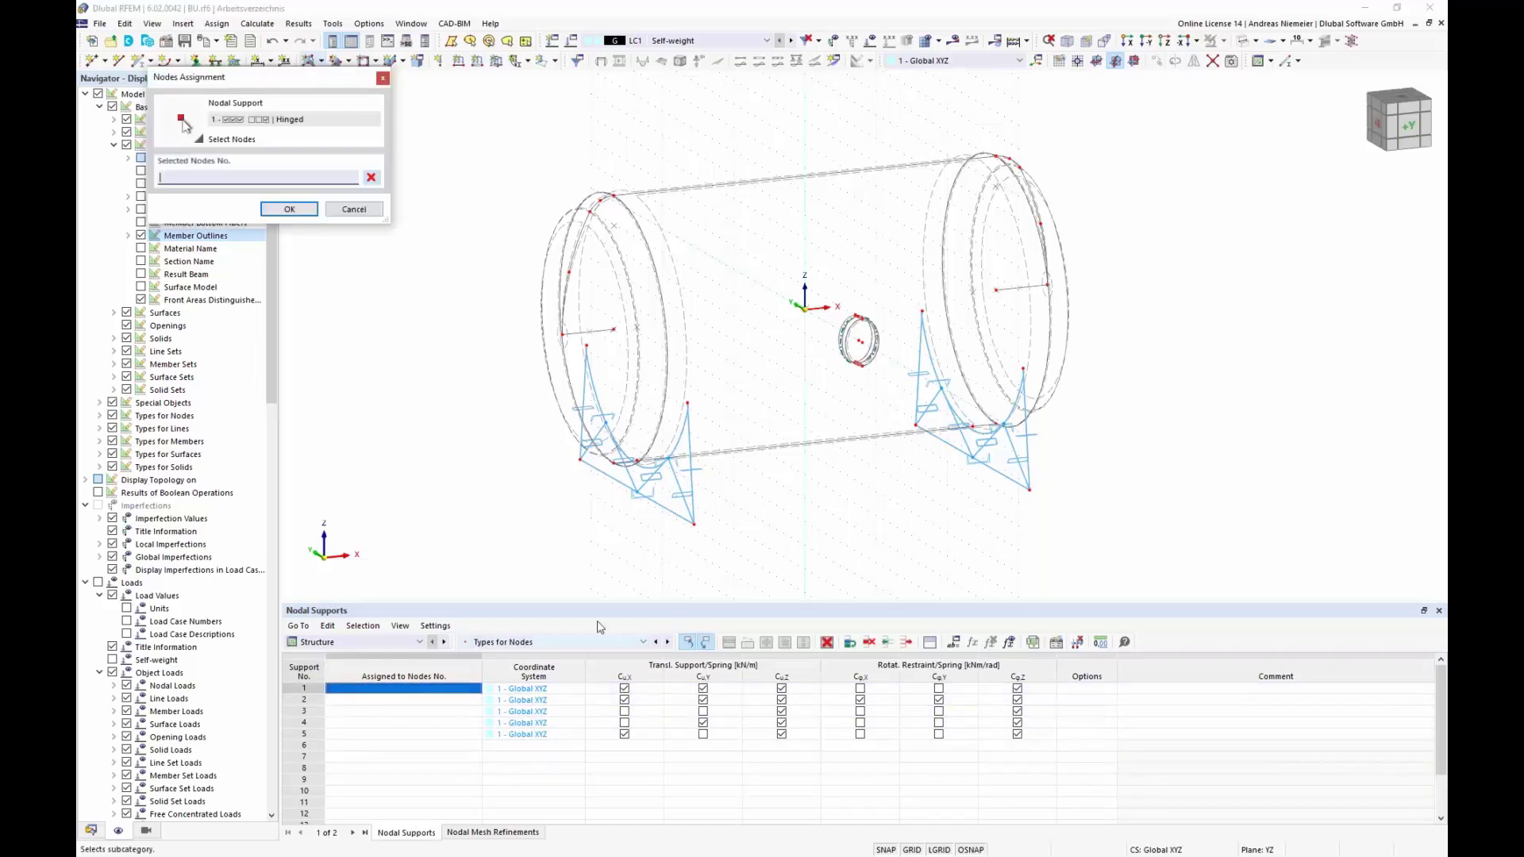
left_click(638, 494)
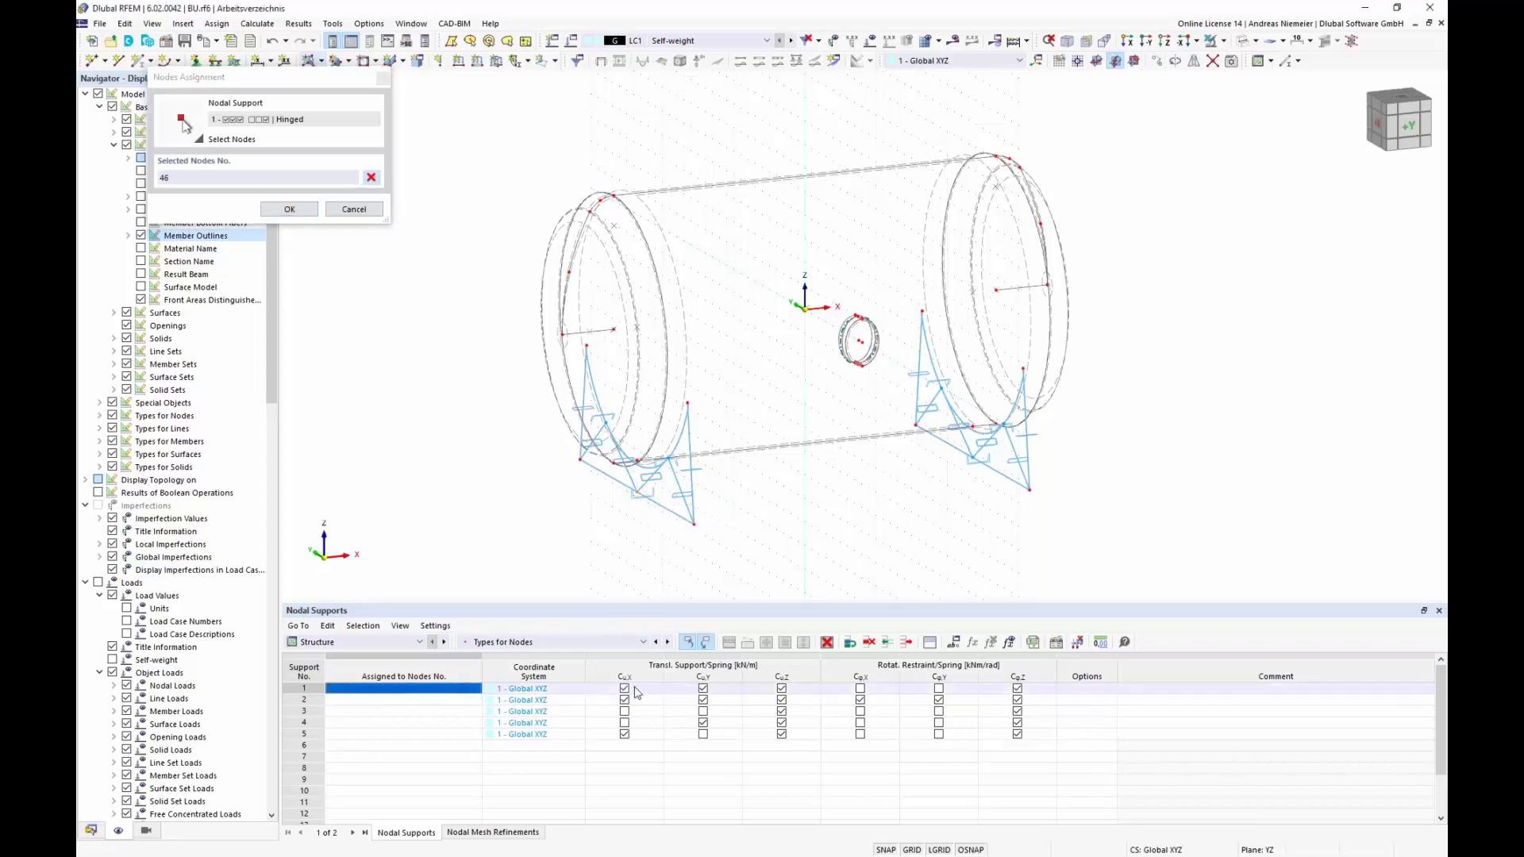
left_click(289, 209)
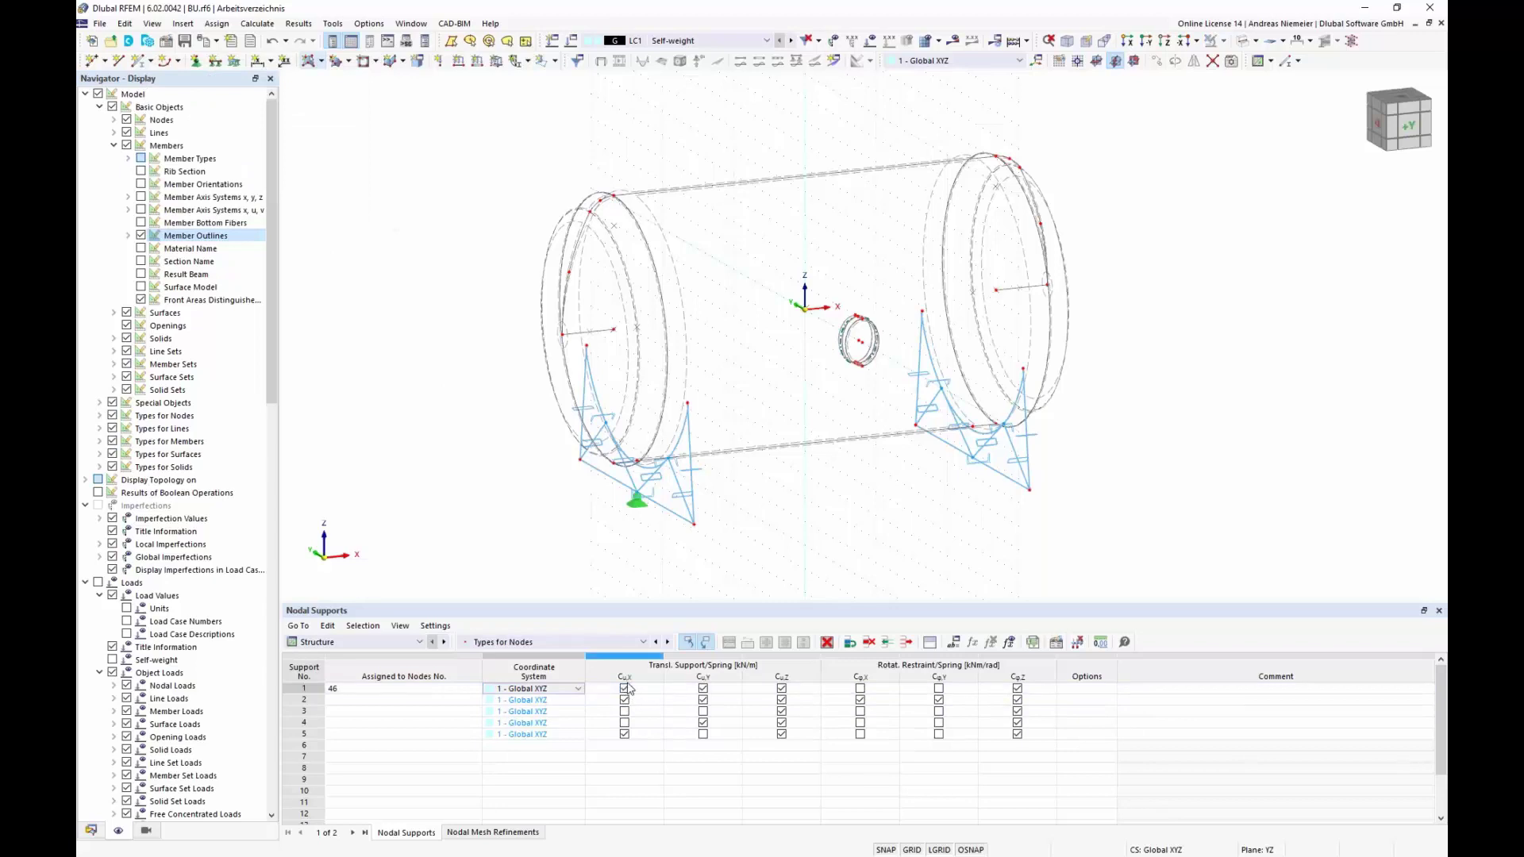
left_click(1017, 689)
- Assign nodal support 2 to corner nodes 36 and 37 of the same saddle, releasing translation in Y and rotations about X and Y
left_click(417, 702)
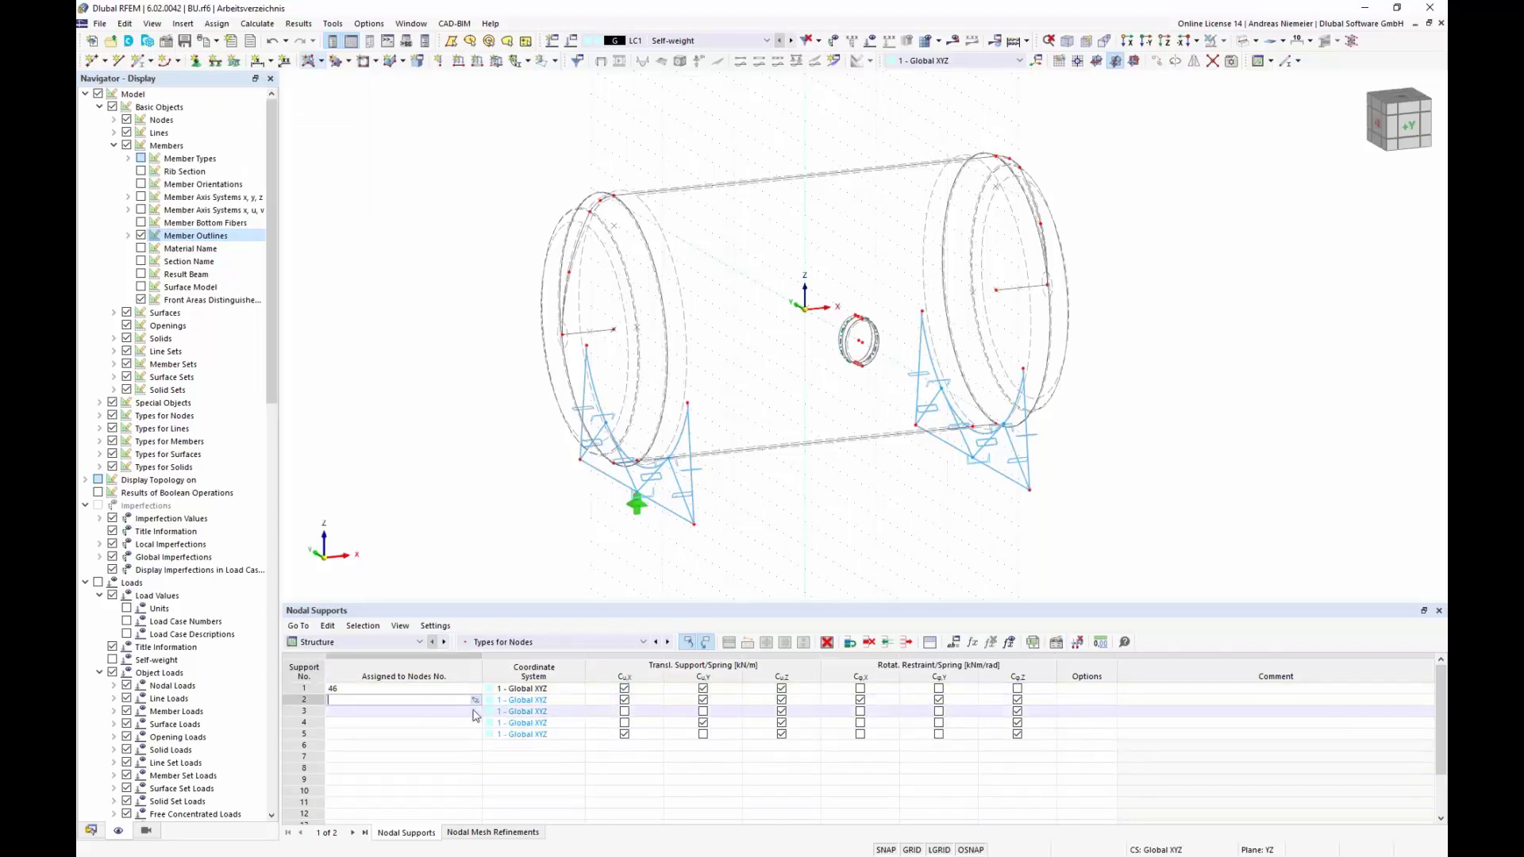
left_click(475, 700)
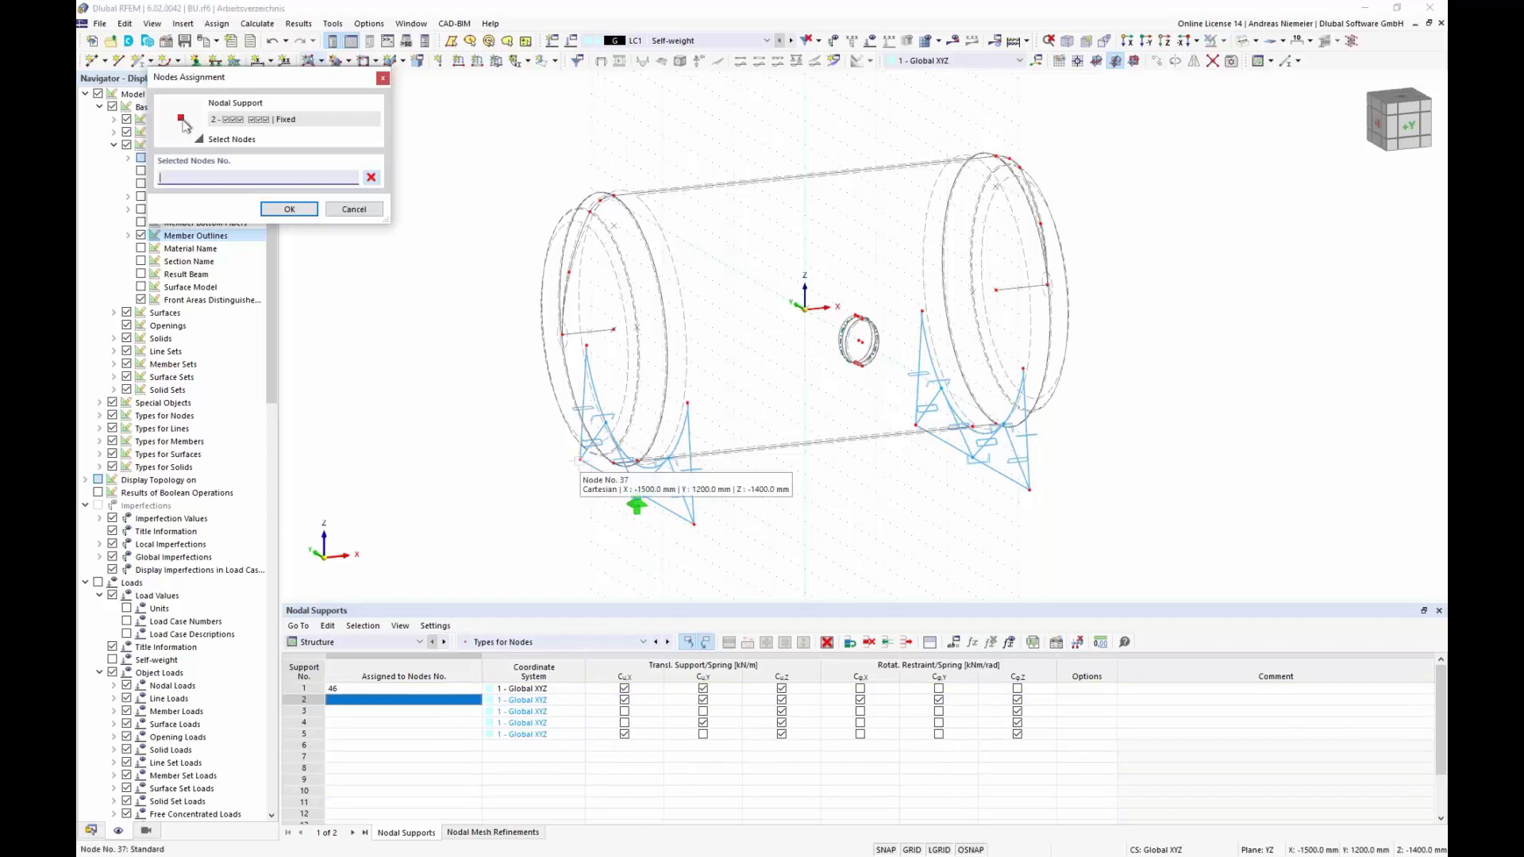
left_click(581, 461)
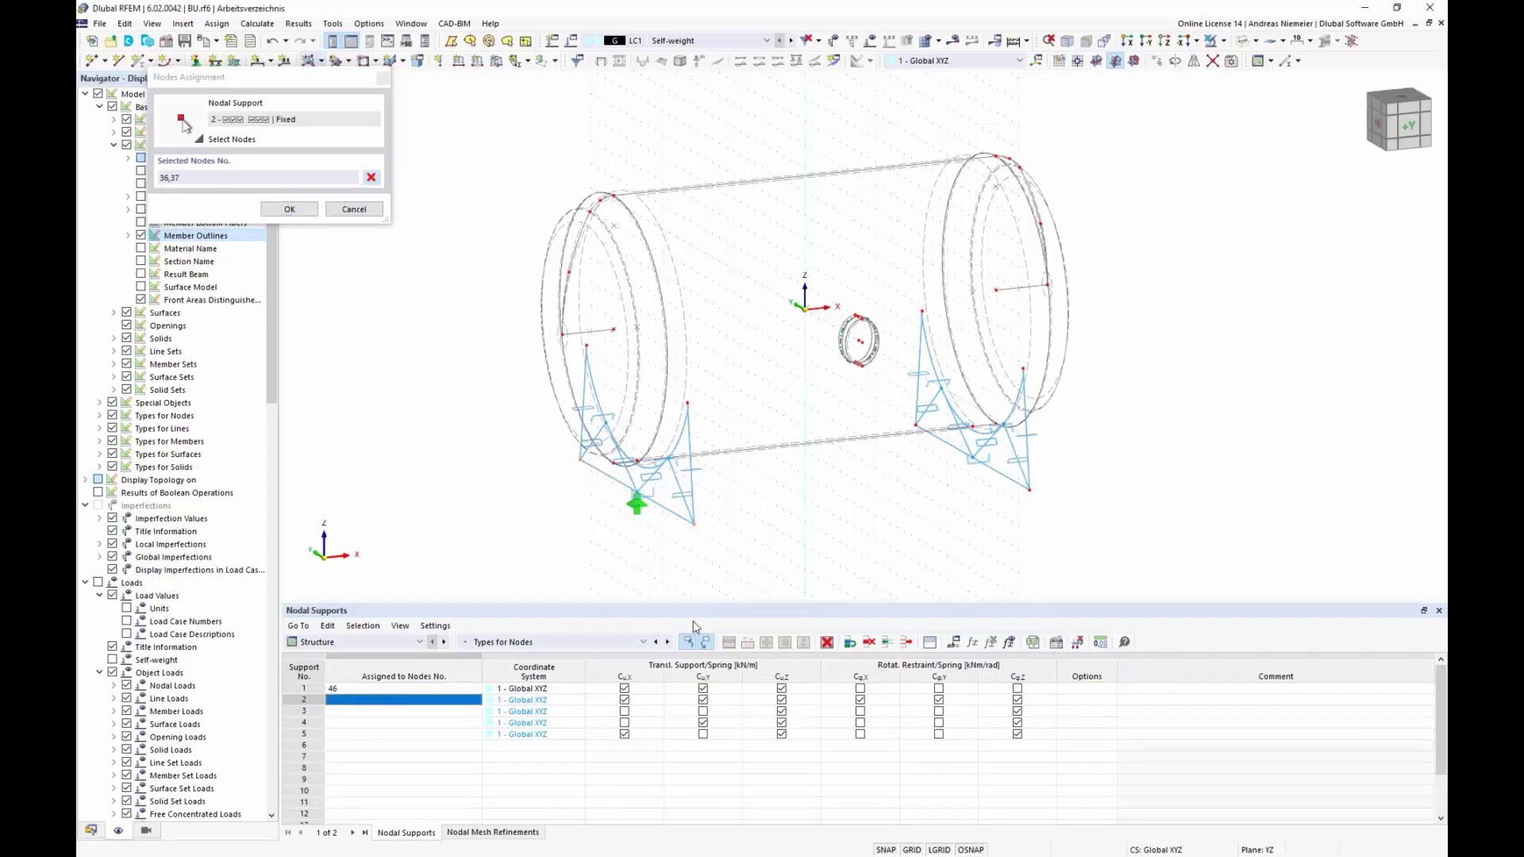
left_click(295, 211)
left_click(291, 210)
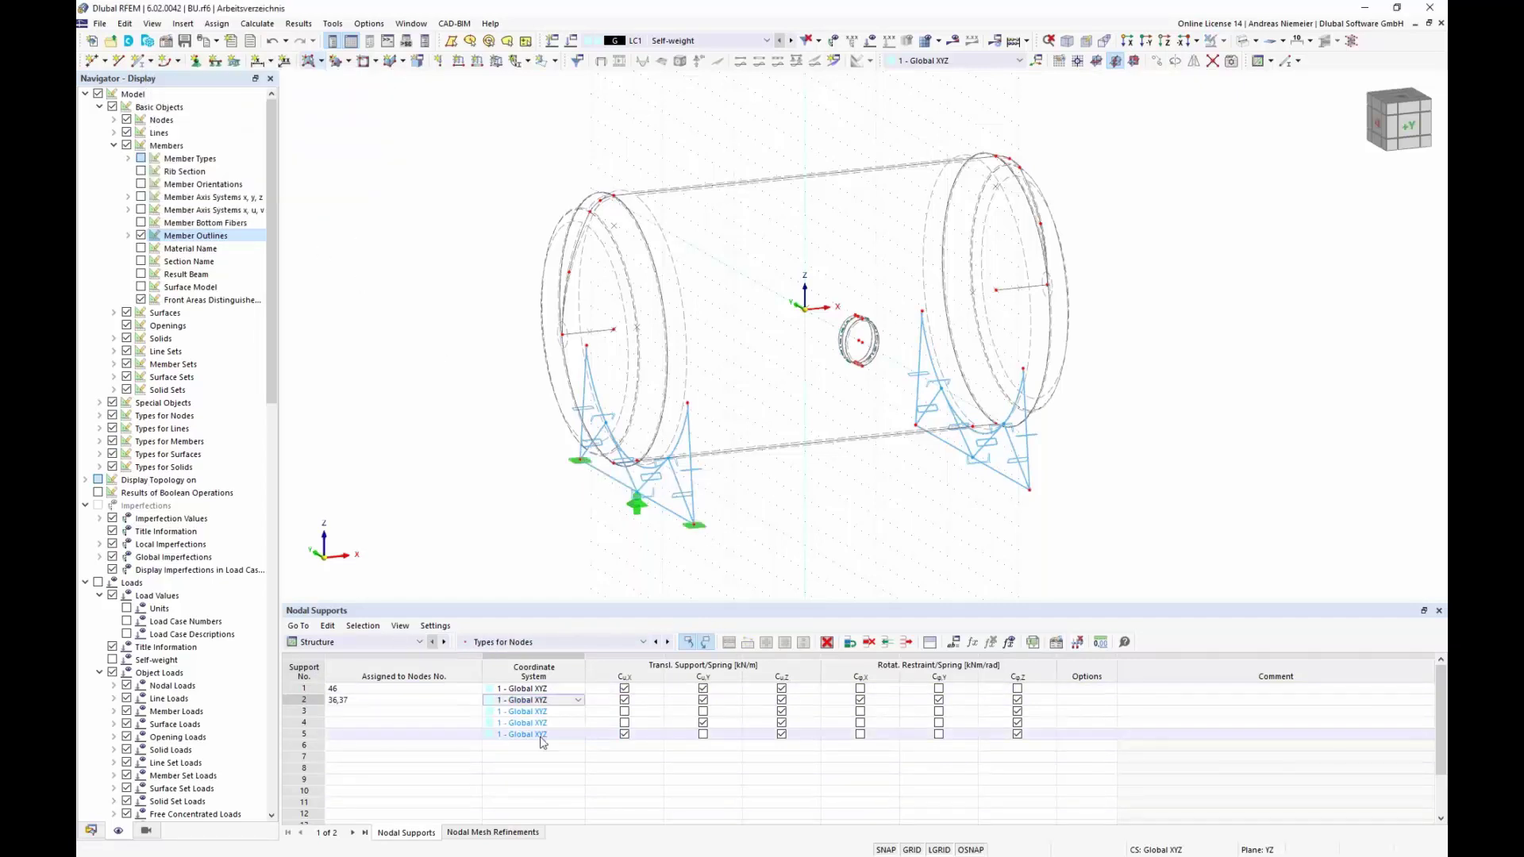
left_click(702, 700)
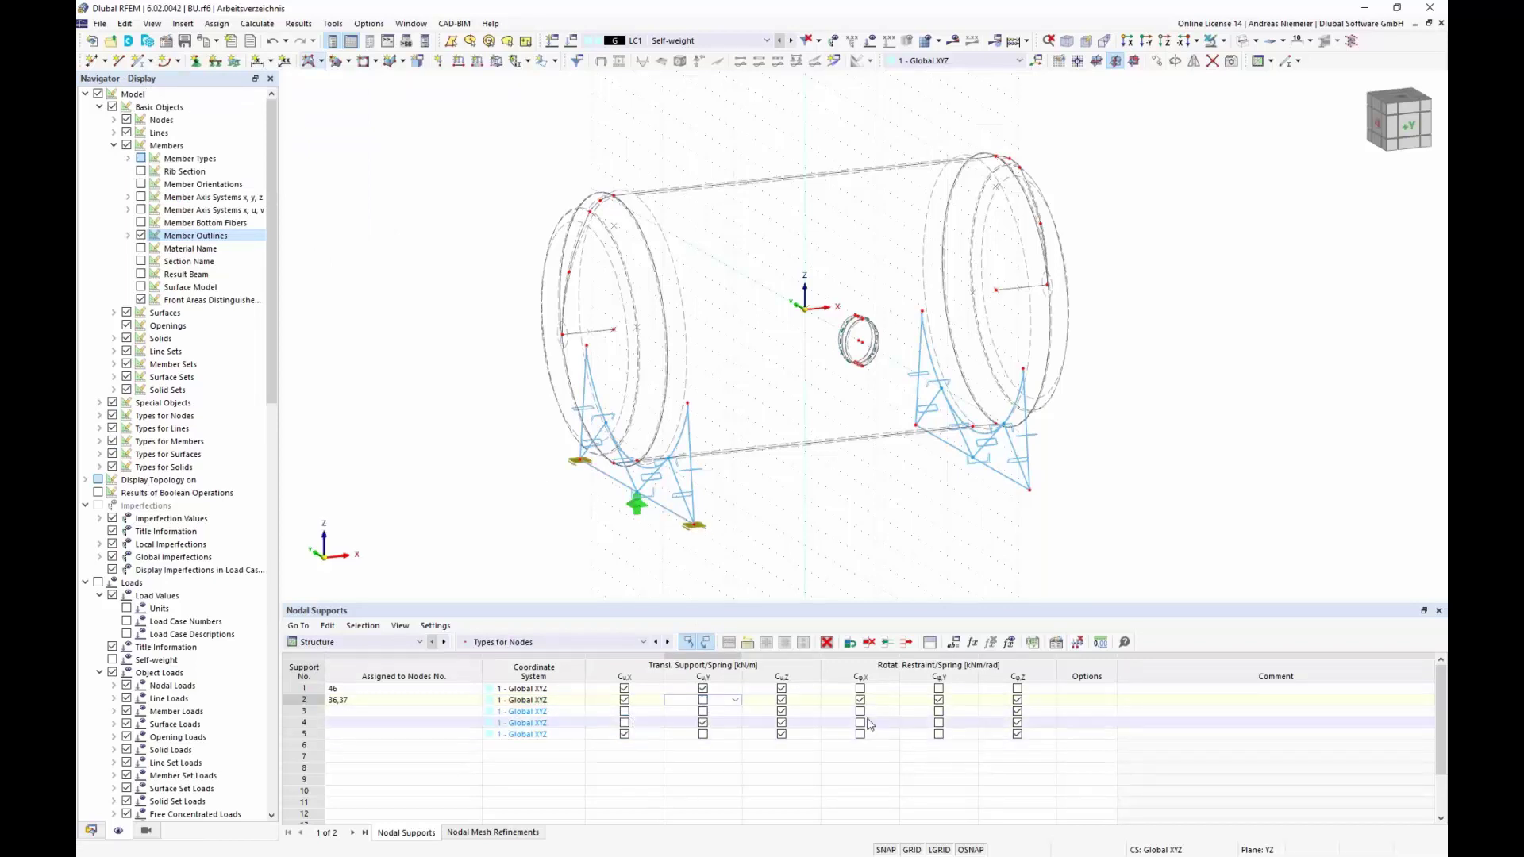
left_click(939, 700)
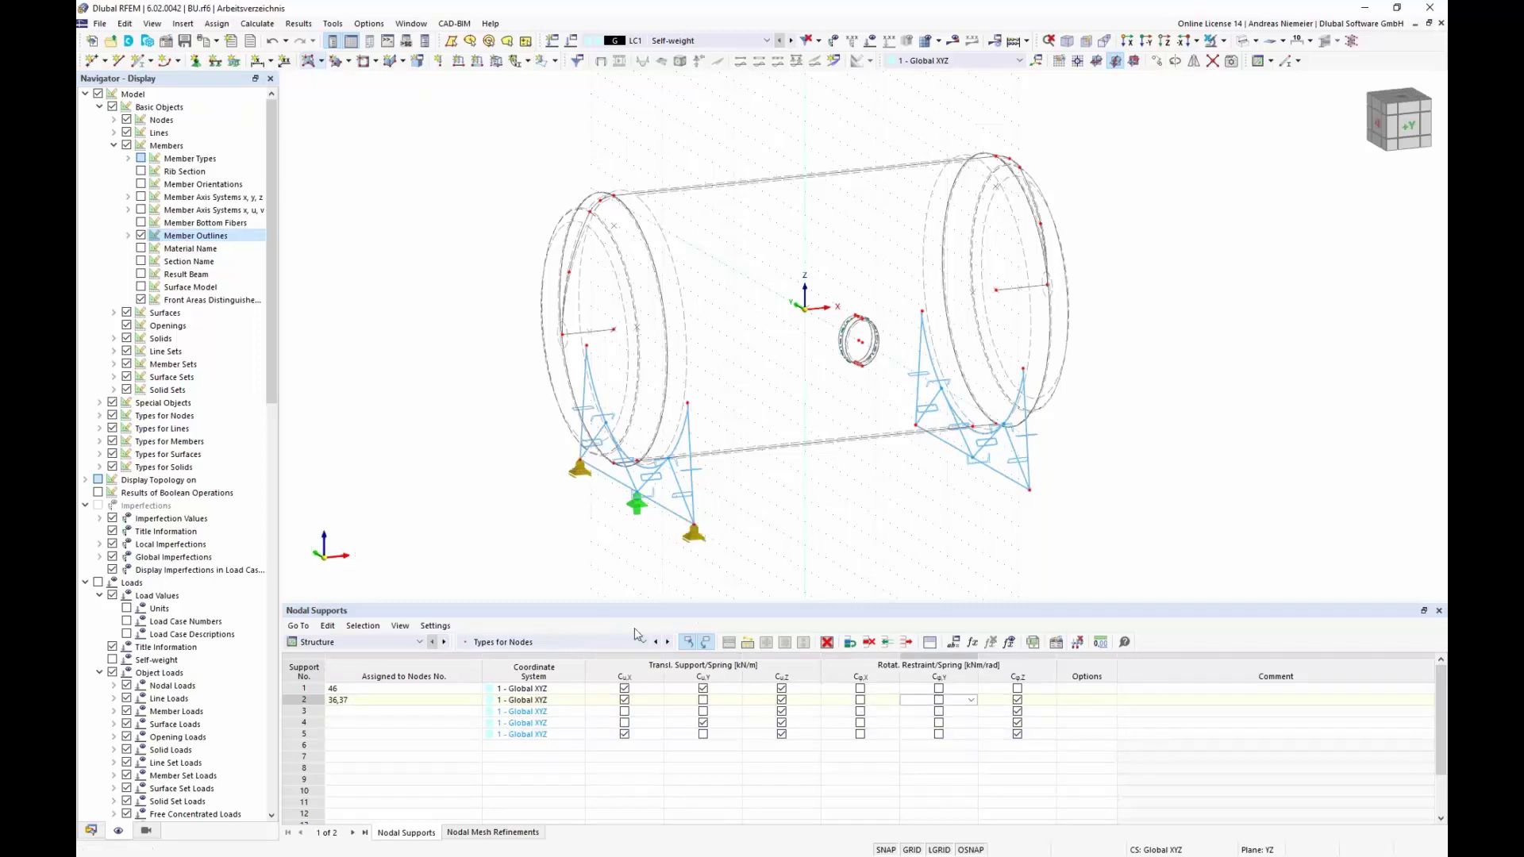
- Assign nodal support 3 to node 53 at the middle of the other saddle base, fixing translation in Y and releasing rotation about Z
left_click(478, 713)
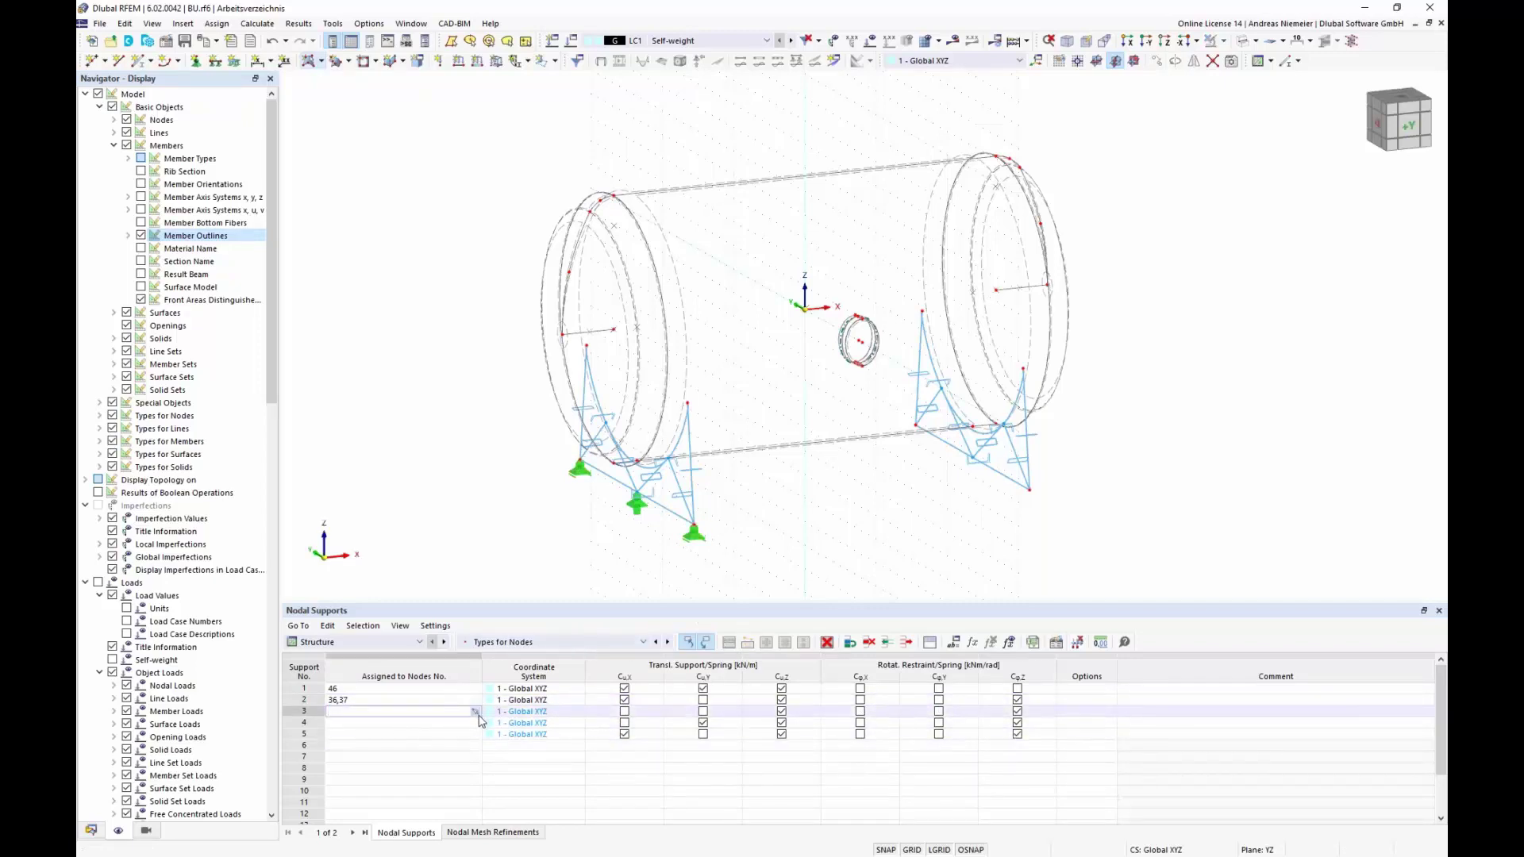
left_click(475, 713)
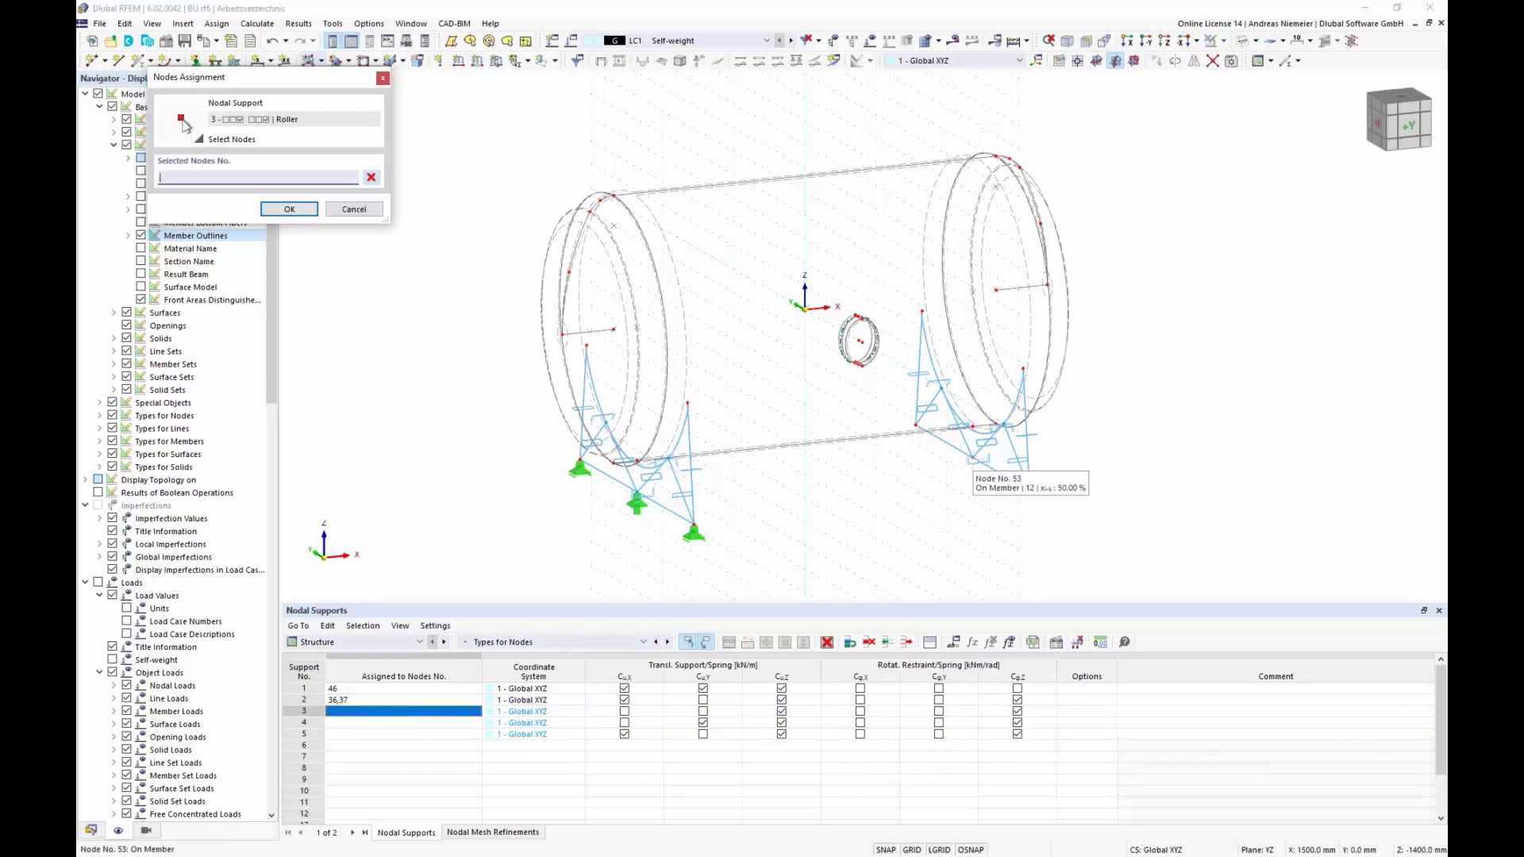
left_click(975, 468)
left_click(289, 209)
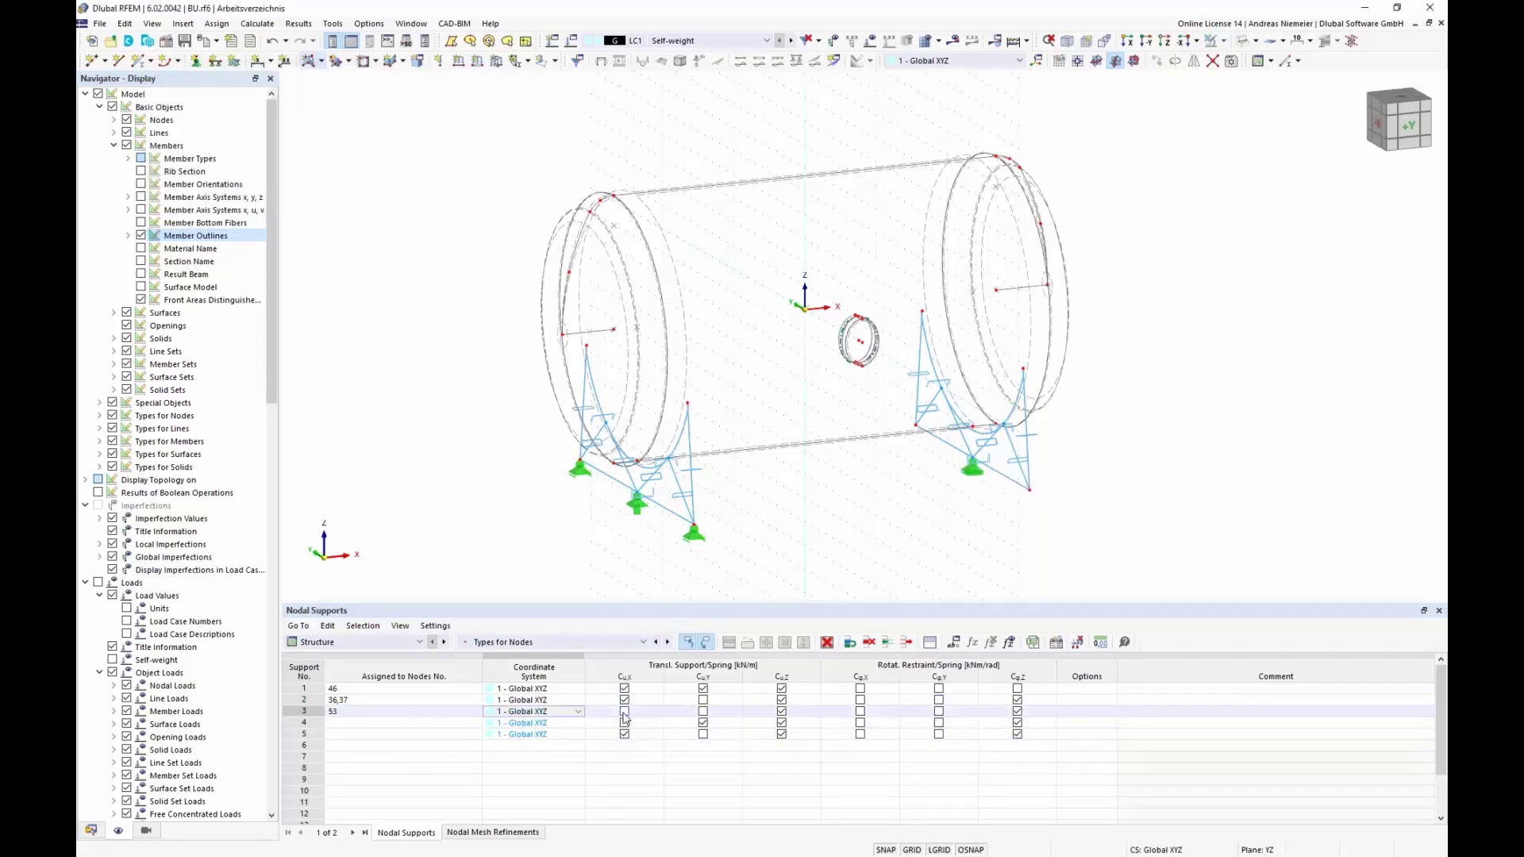
left_click(703, 713)
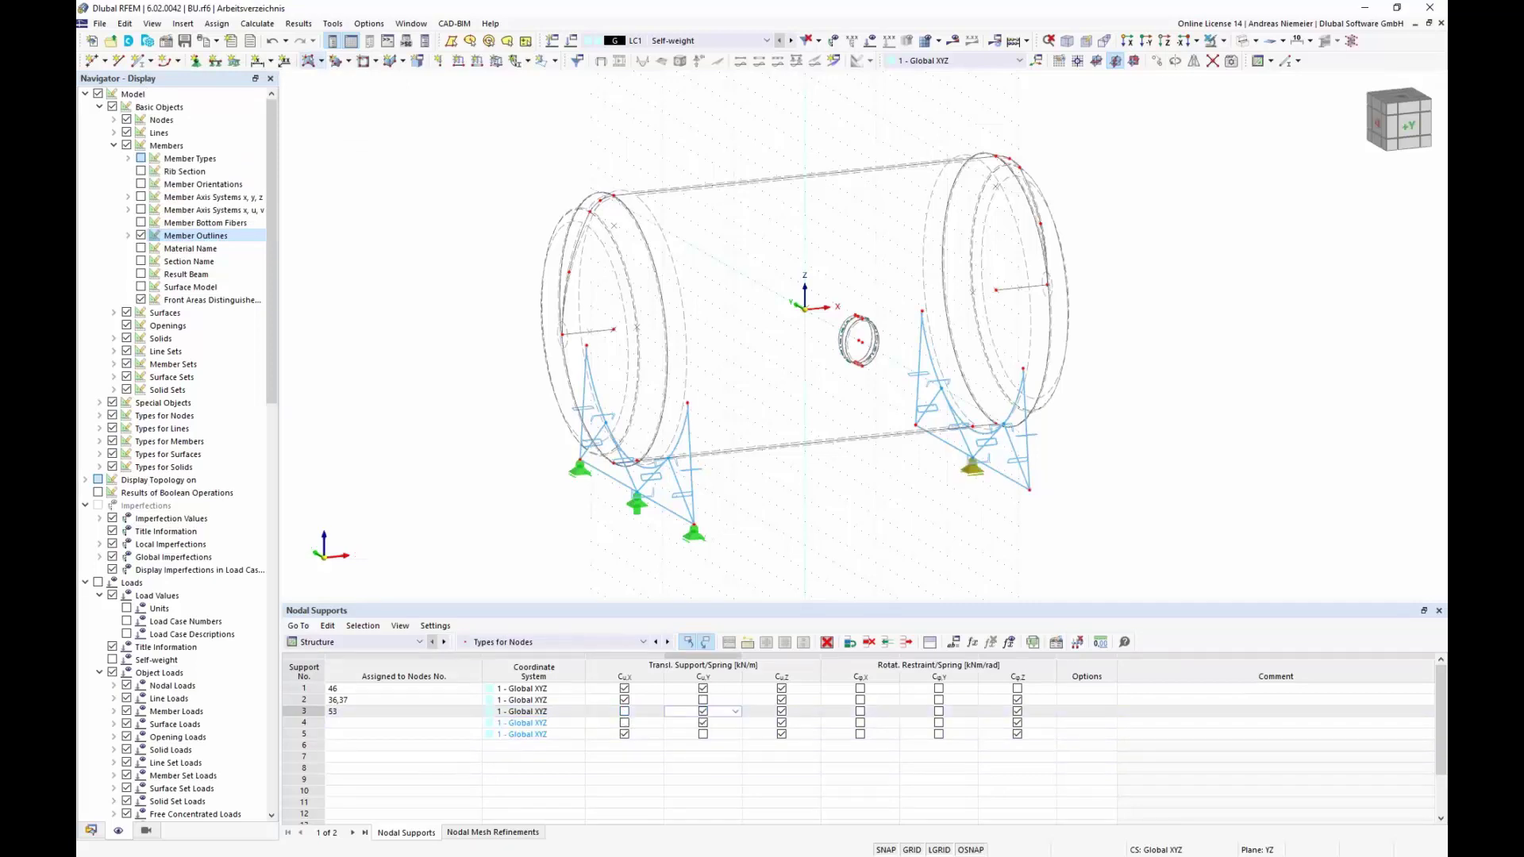
left_click(1017, 712)
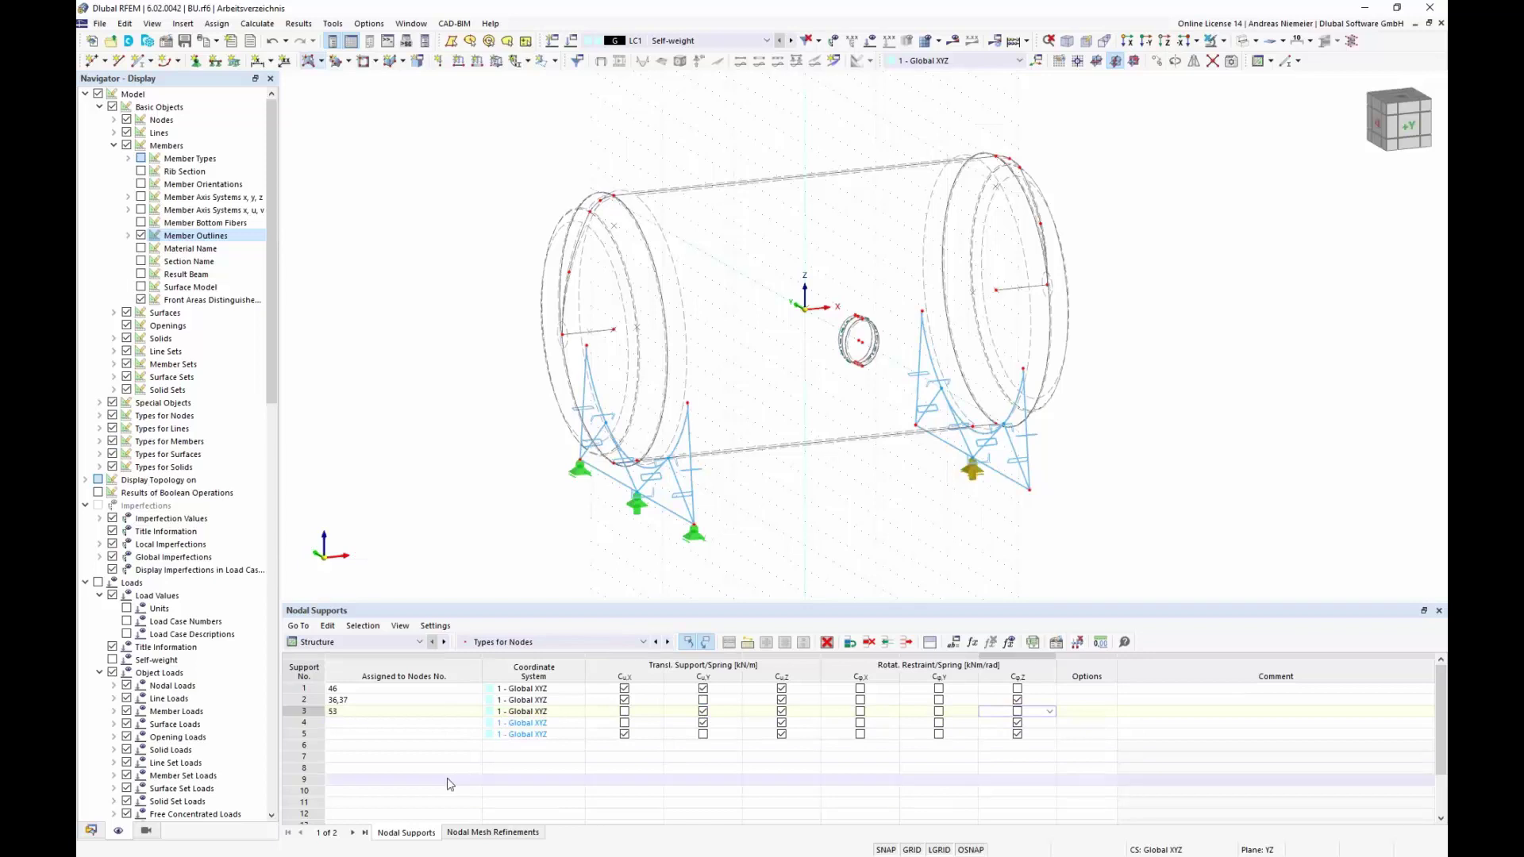
- Assign nodal support 4 to corner nodes 32 and 33 of the second saddle, releasing translation in Y and rotation about Z
left_click(423, 727)
left_click(481, 728)
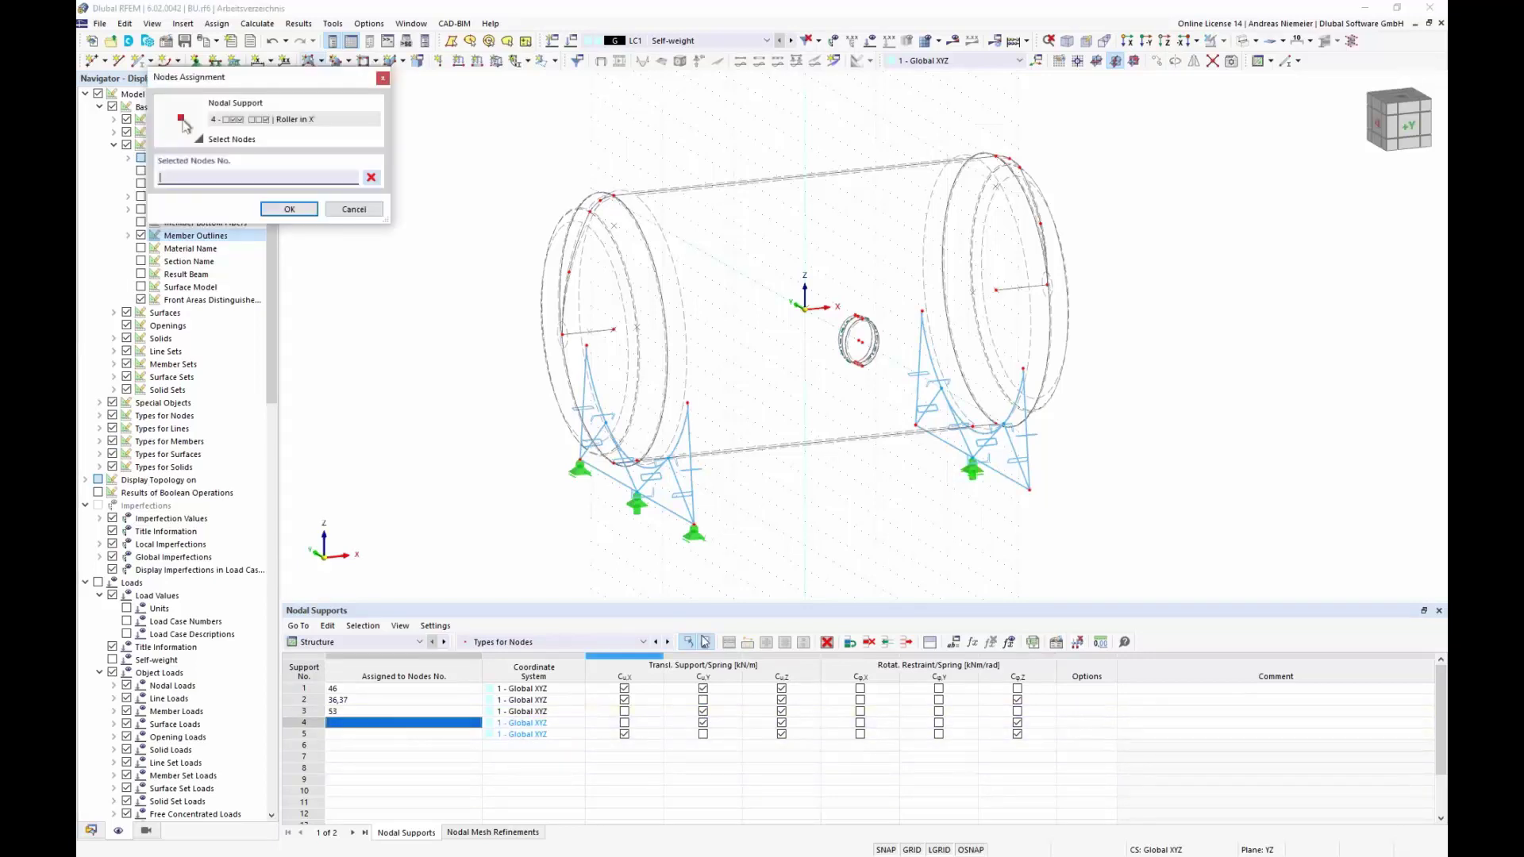
left_click(915, 426)
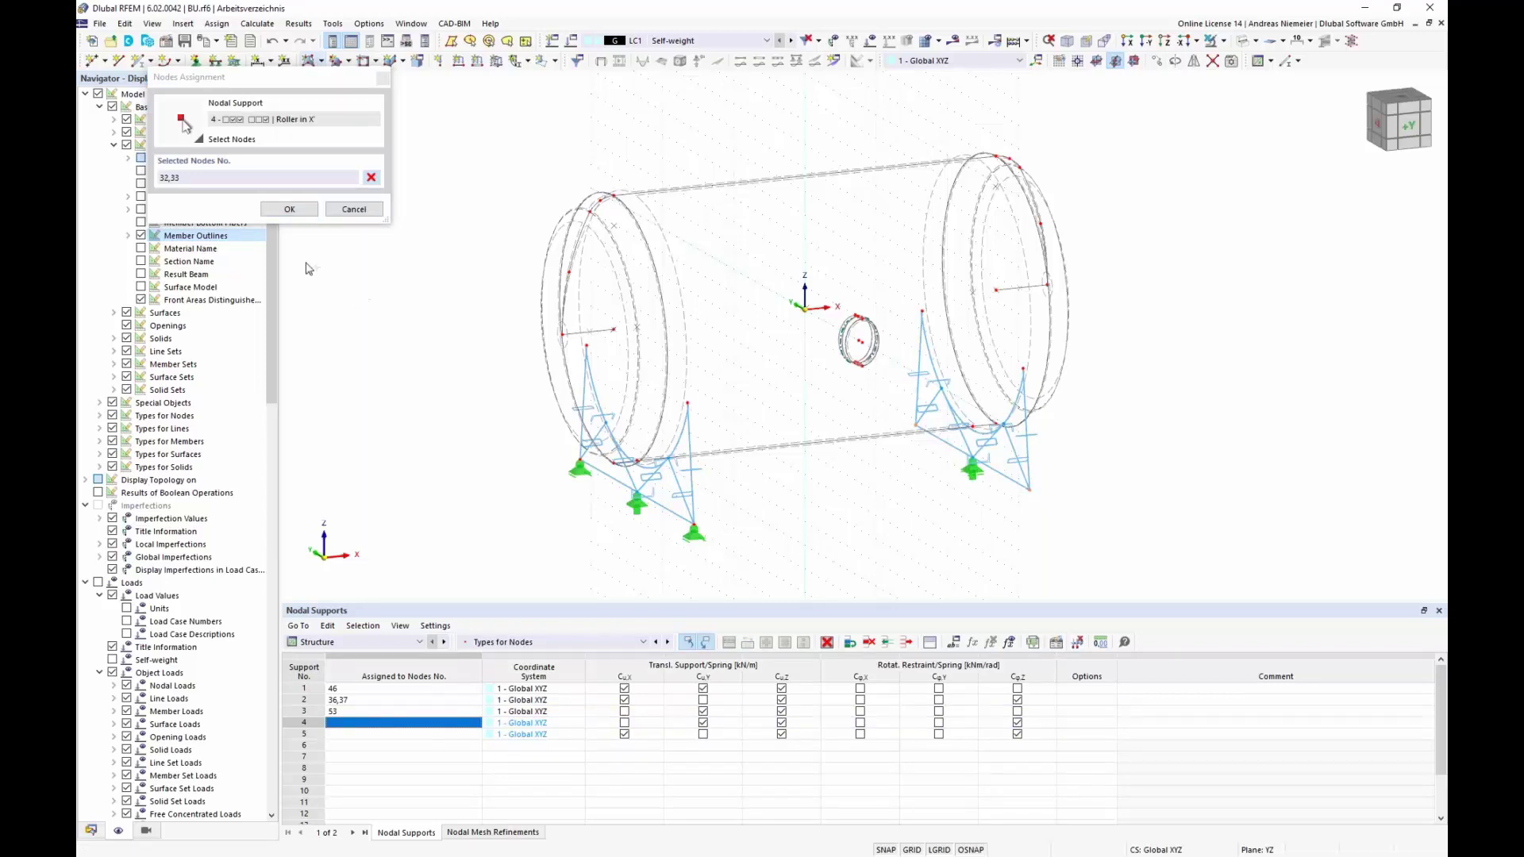
left_click(296, 208)
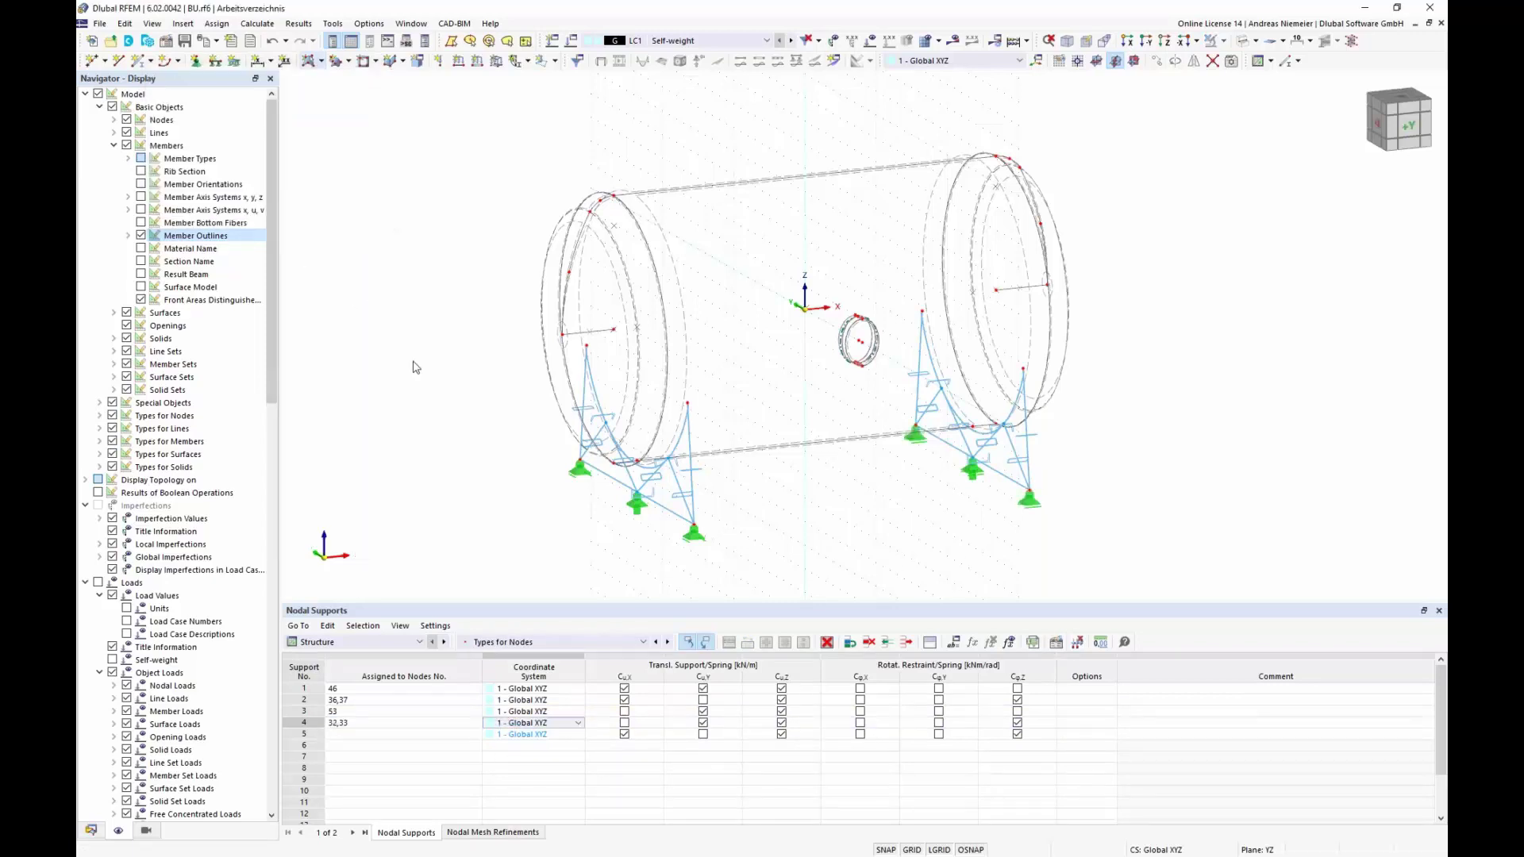
left_click(702, 723)
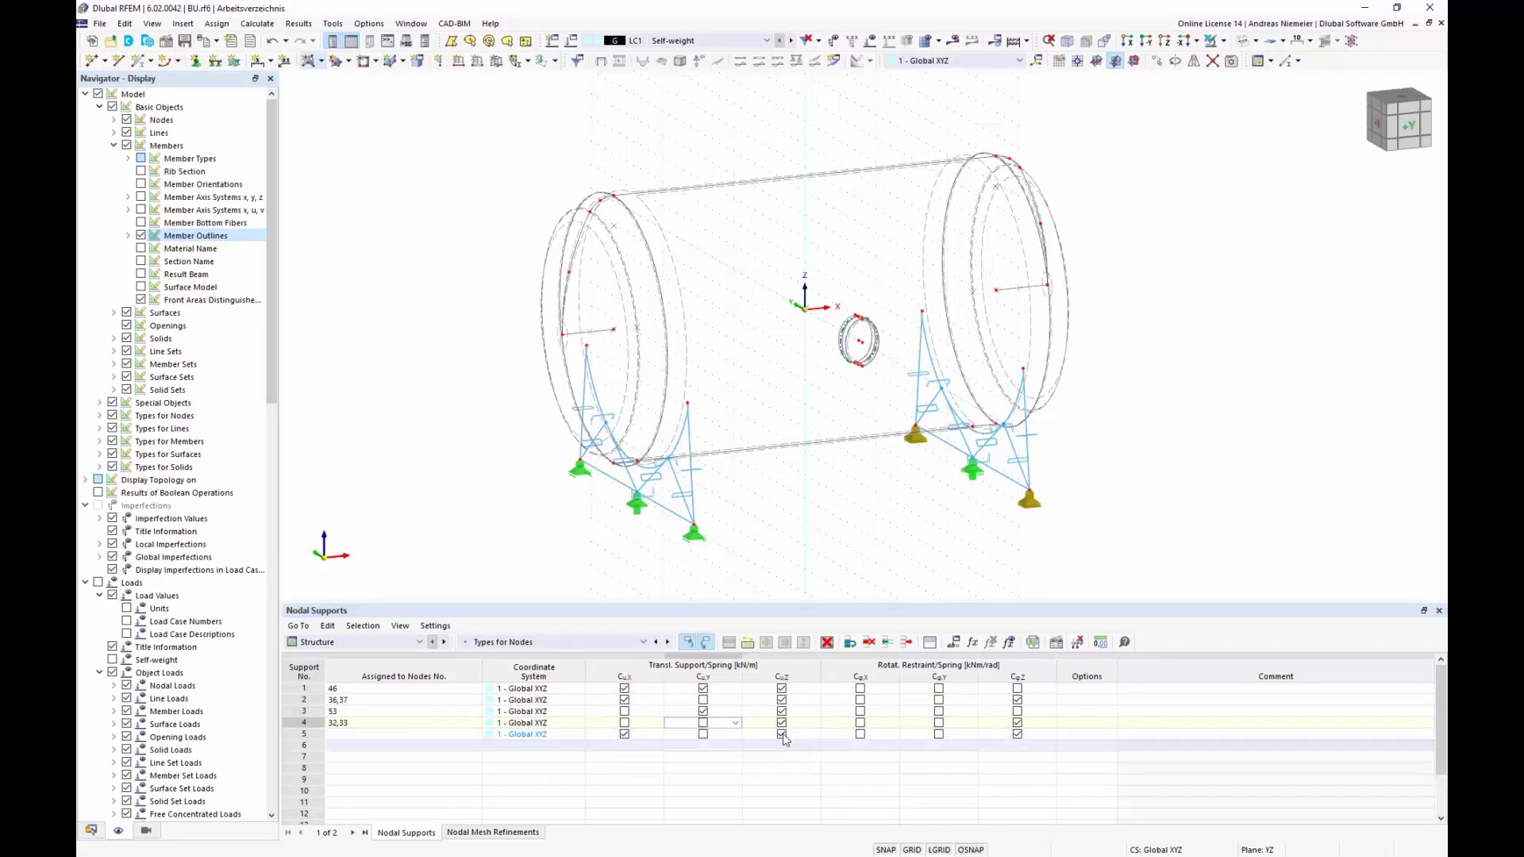
left_click(1018, 723)
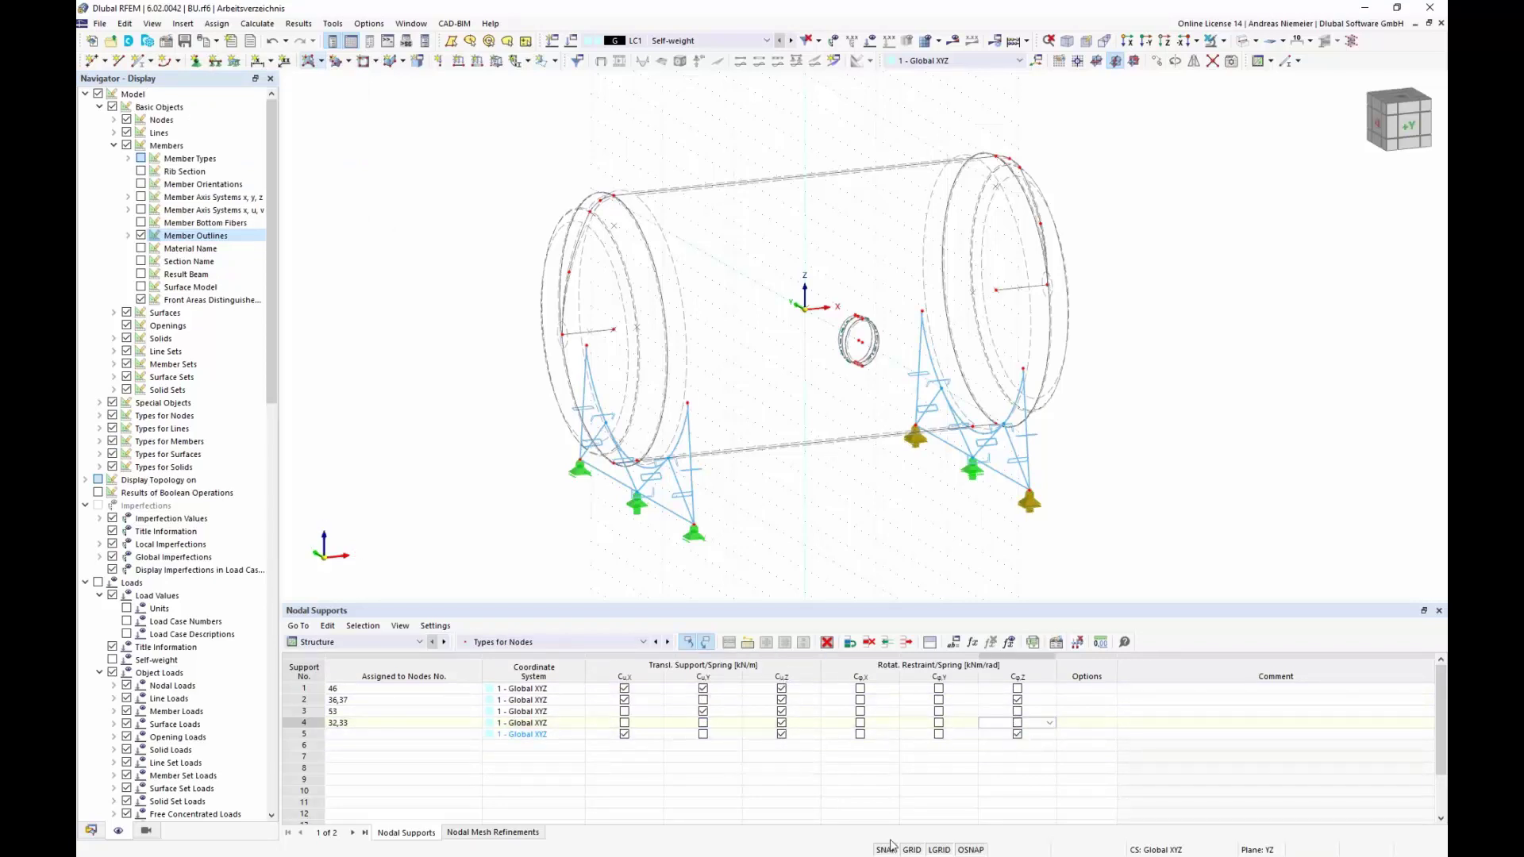
left_click(818, 803)
- Delete the unused nodal support 5
left_click(304, 735)
key("Delete")
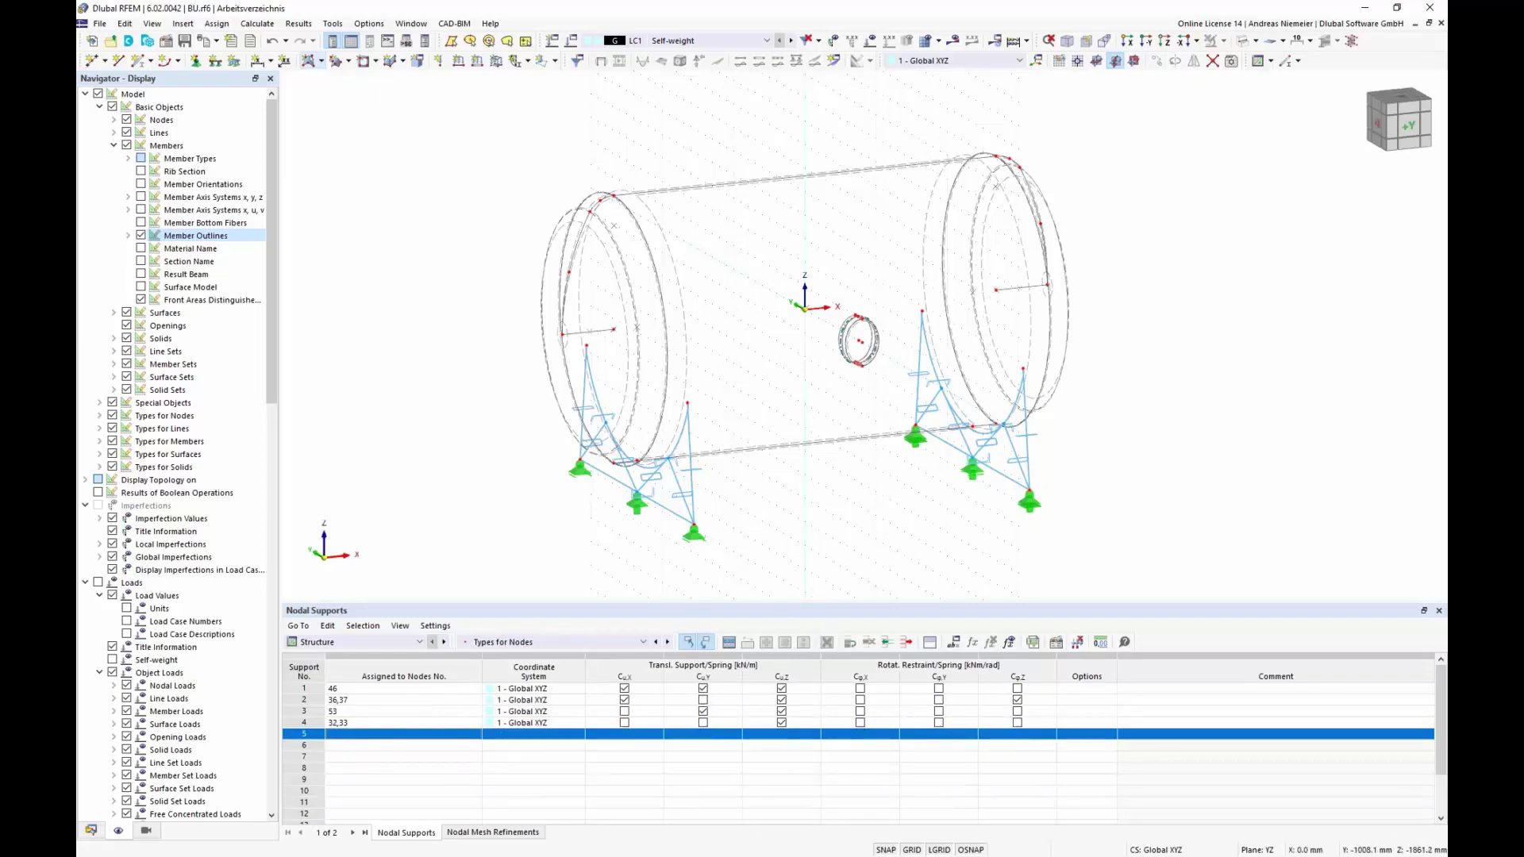
middle_click_drag(866, 580, 734, 520, "ctrl")
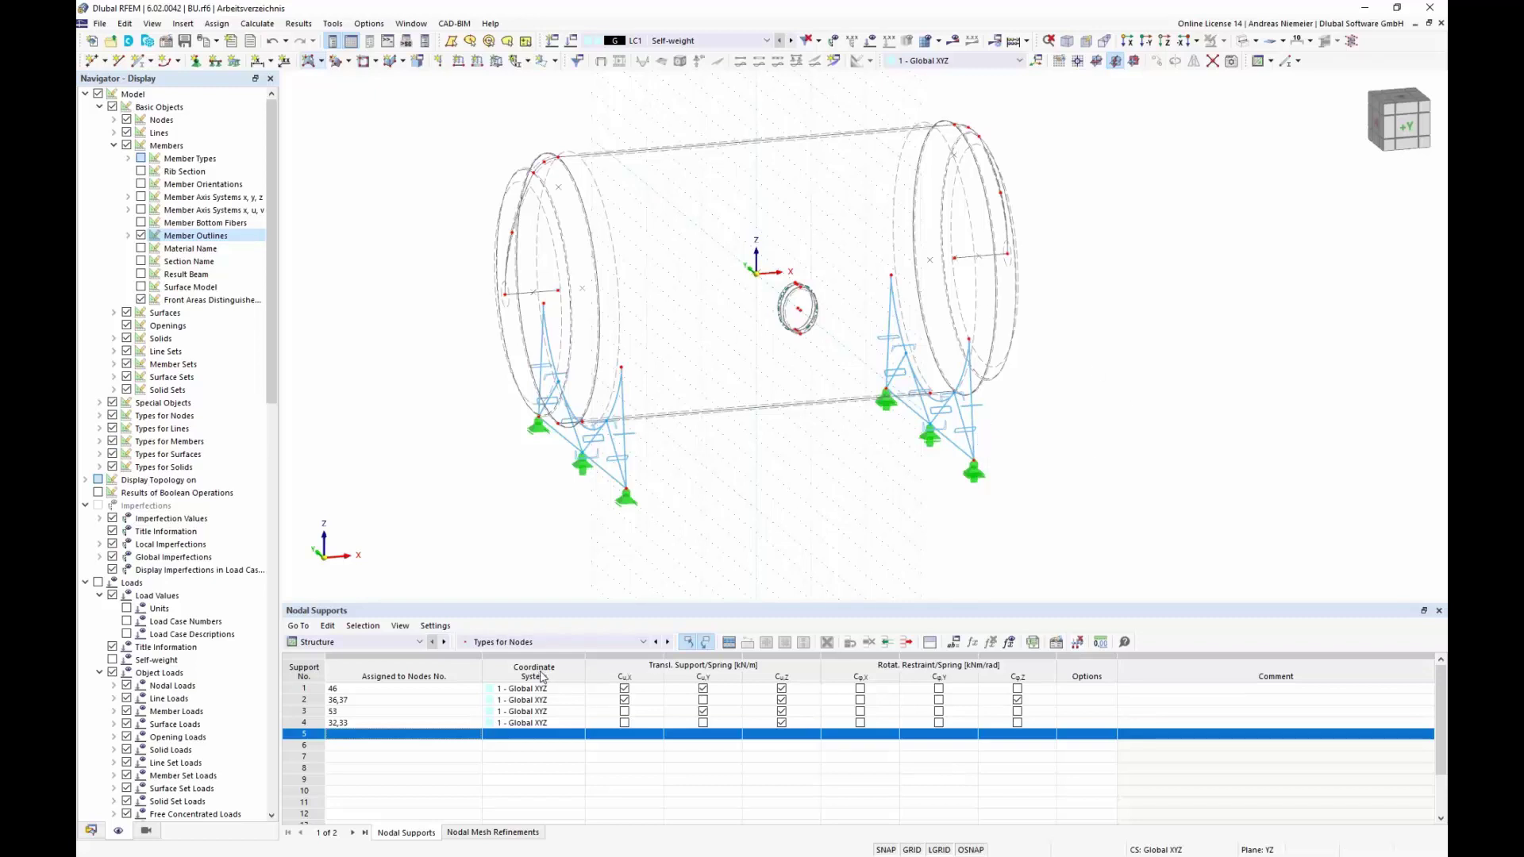
- Show the load cases table and check the settings of the self-weight load case LC1
left_click(367, 642)
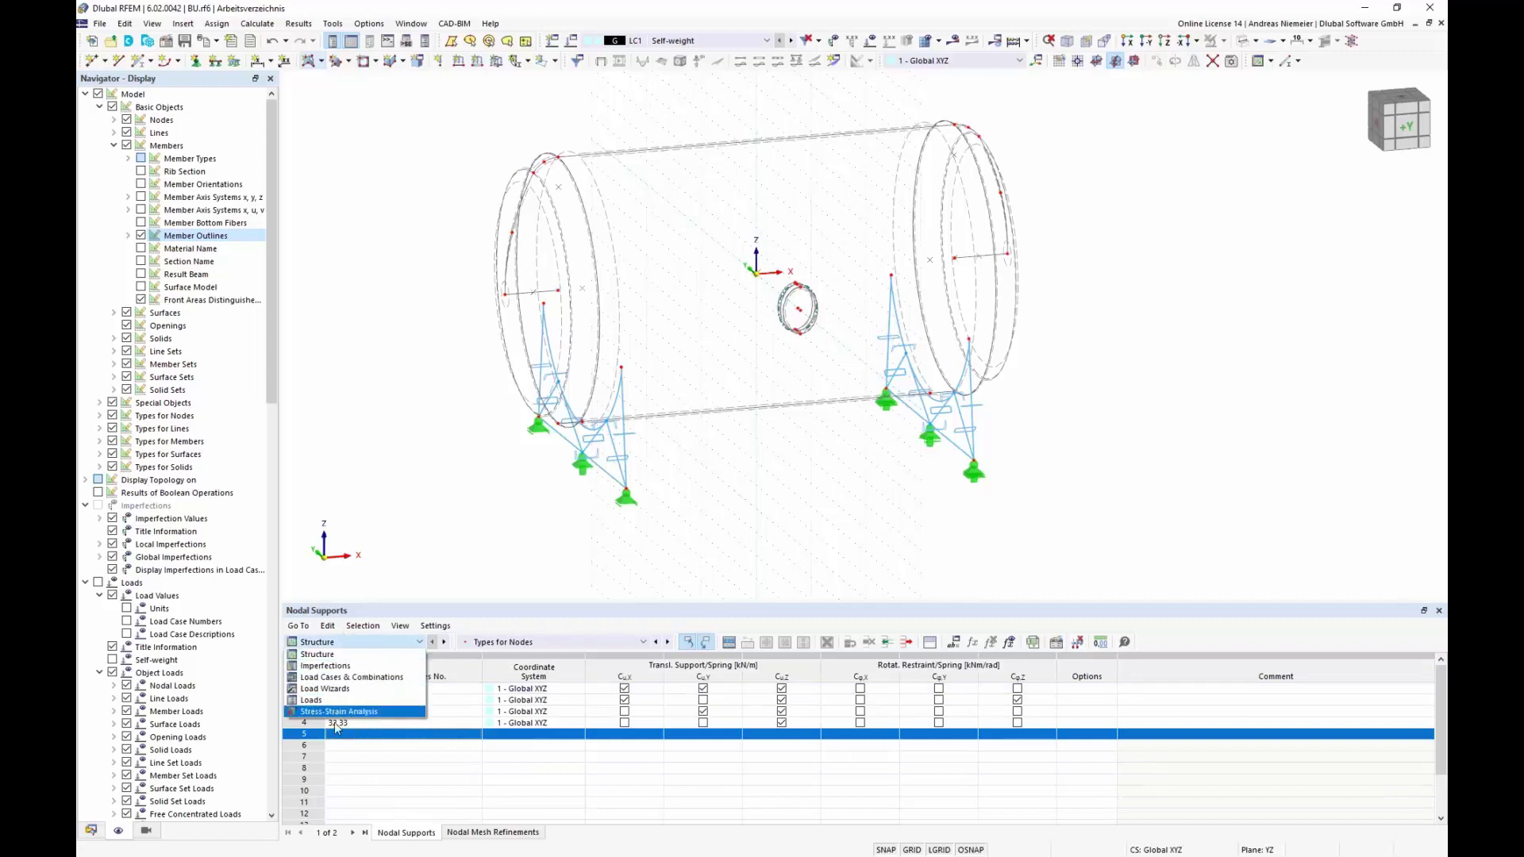
left_click(323, 679)
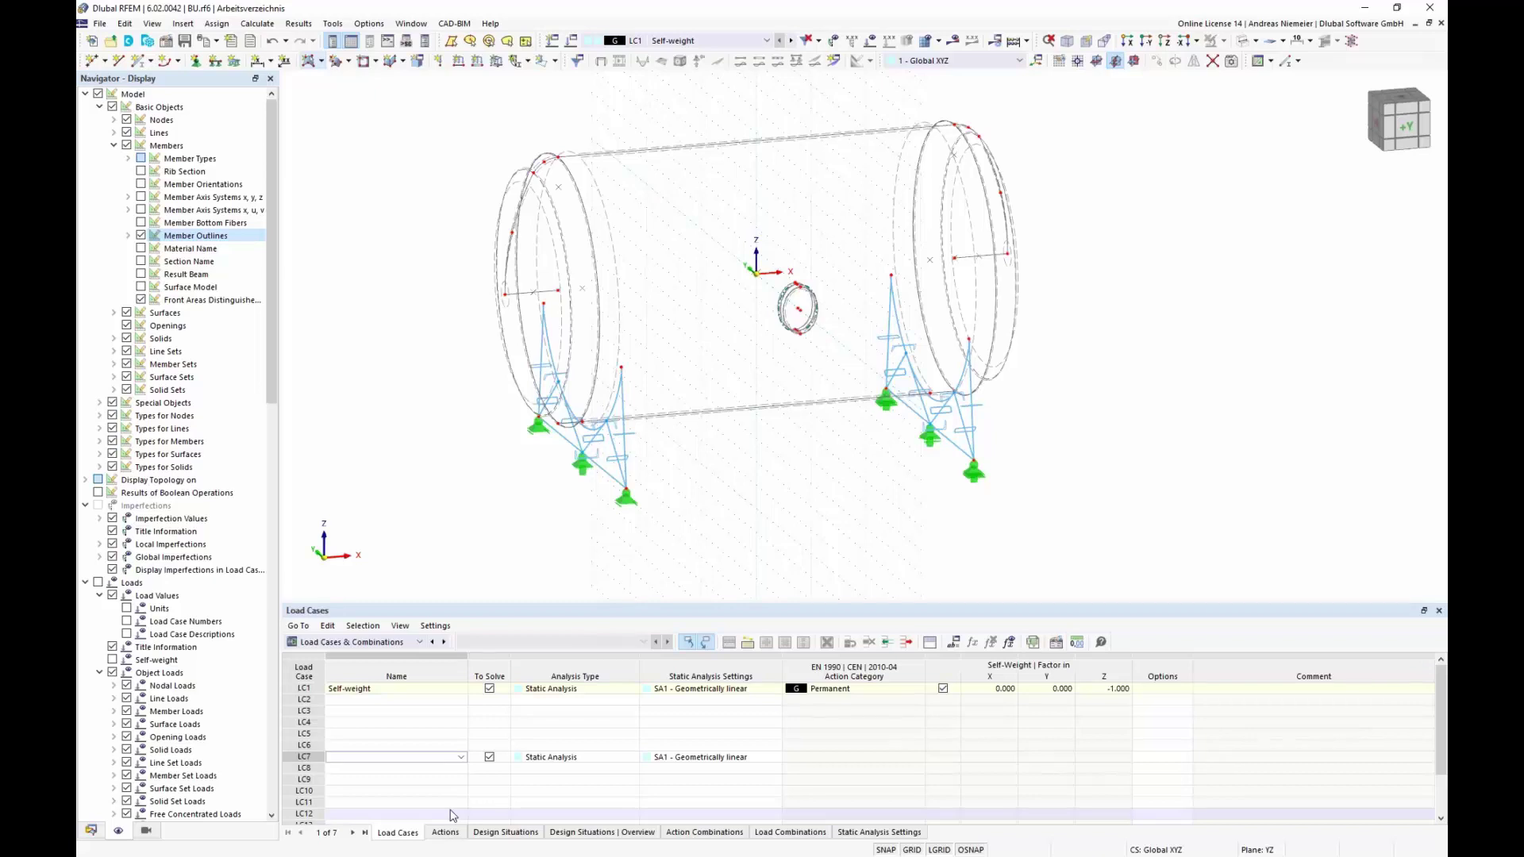
left_click(450, 690)
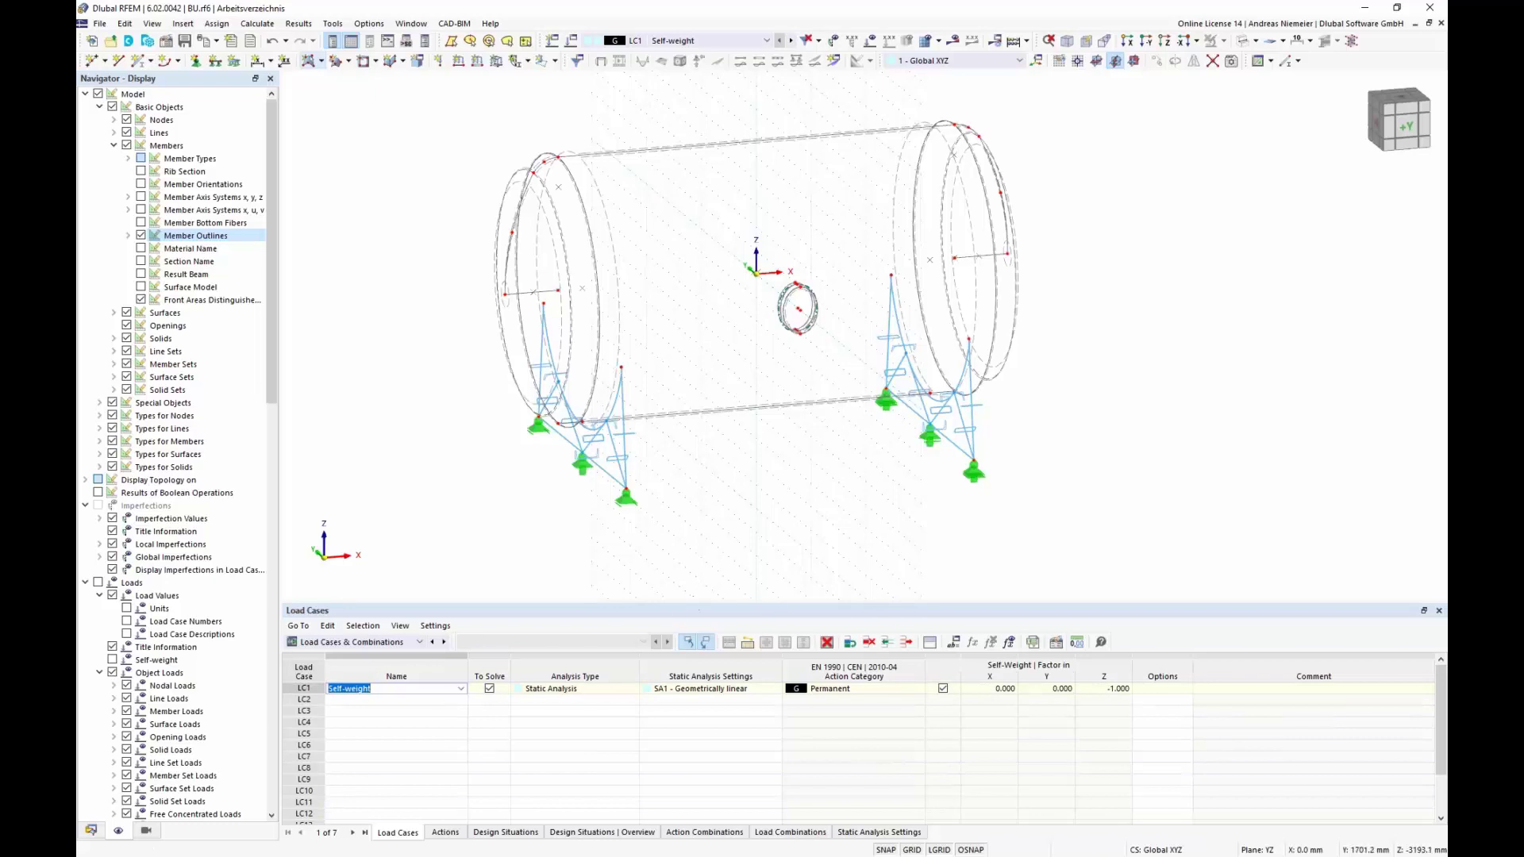
- Try to calculate the results of load case LC1
left_click(953, 41)
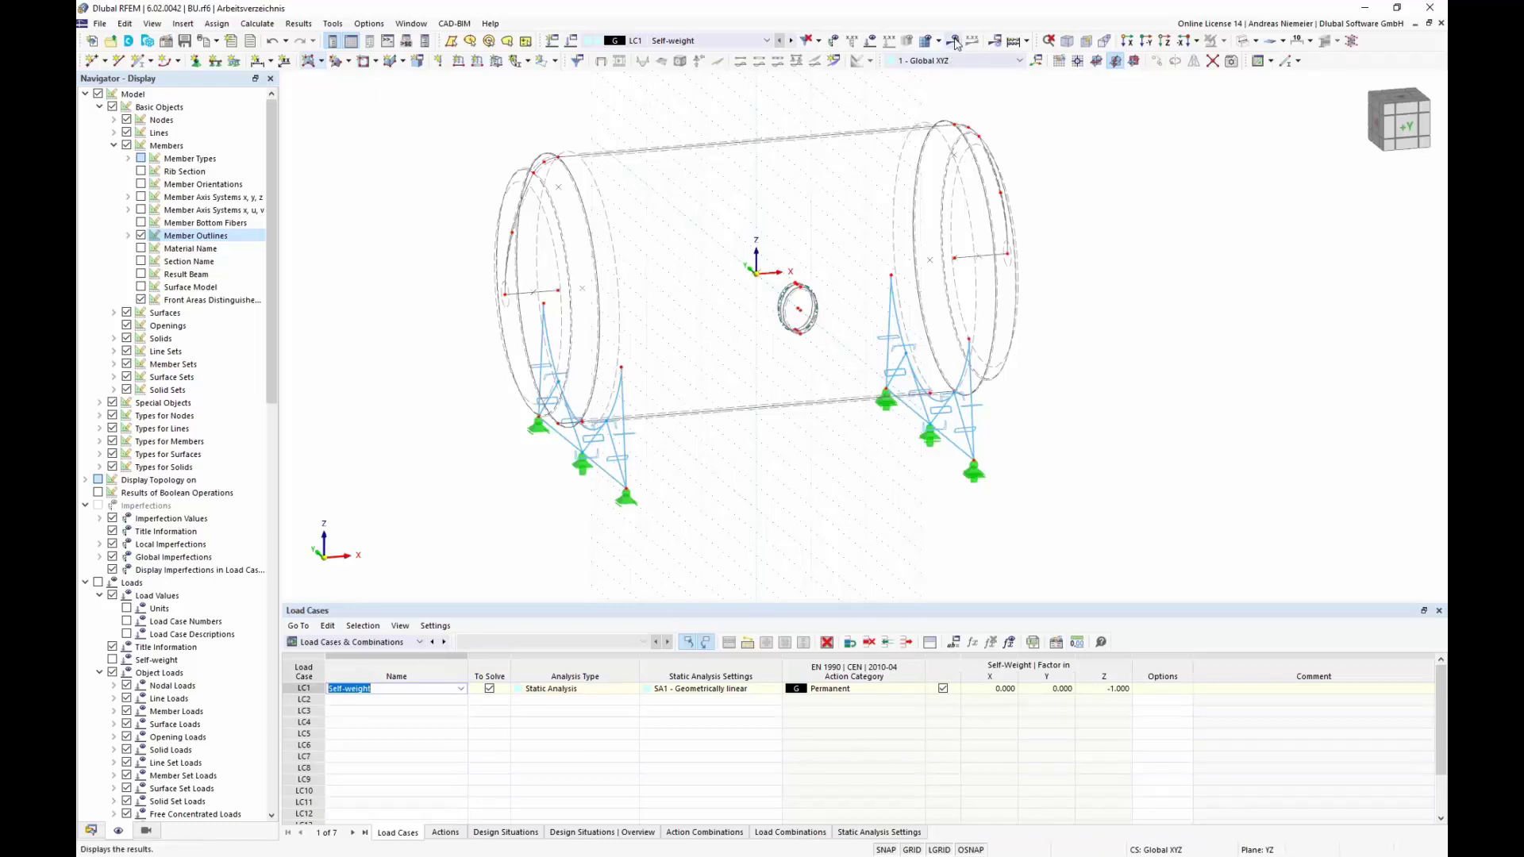
left_click(821, 496)
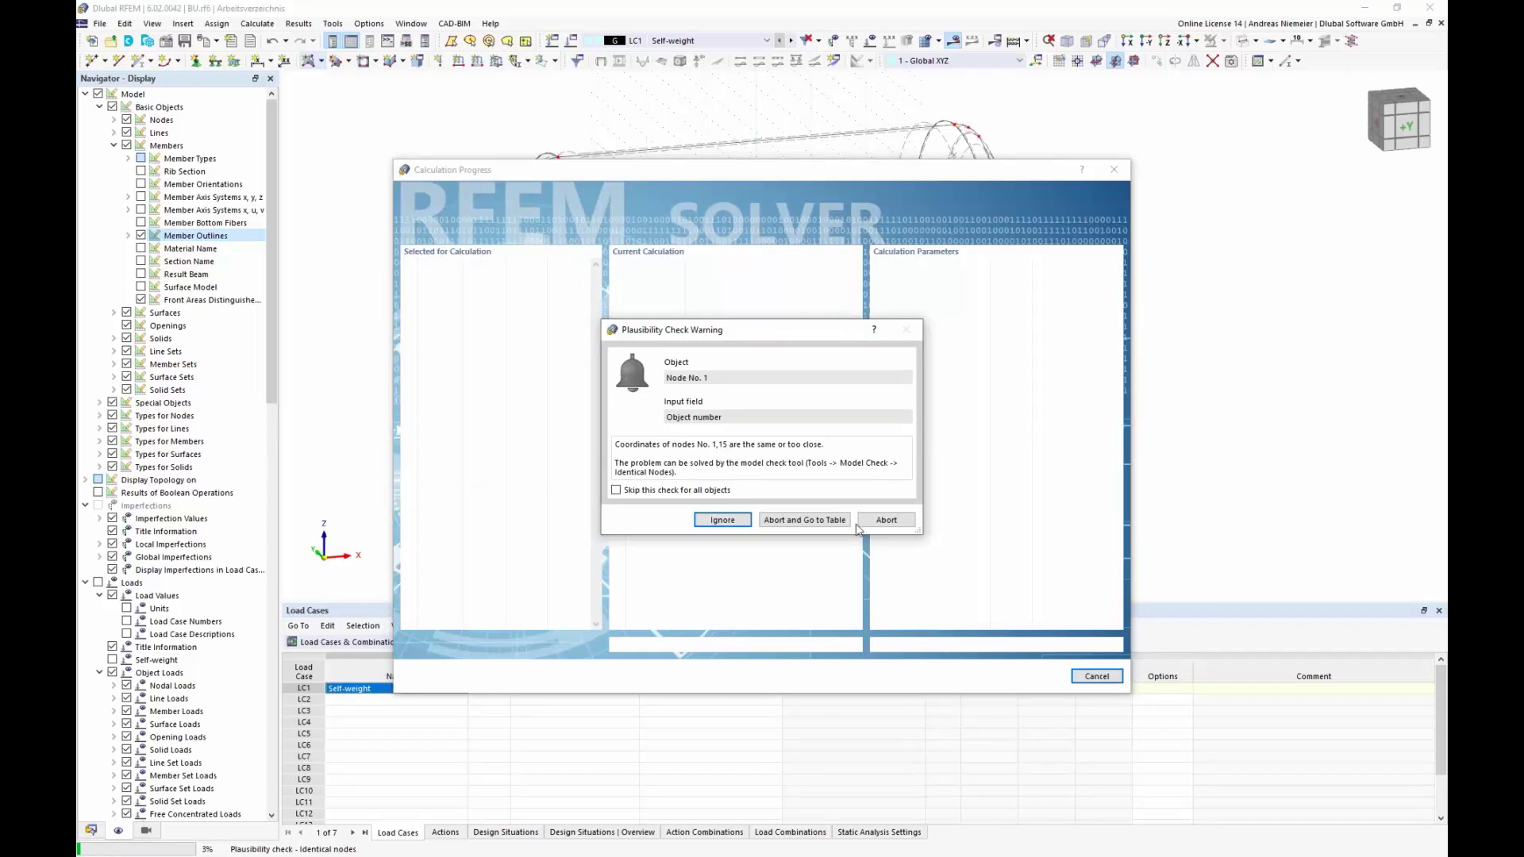
left_click(905, 526)
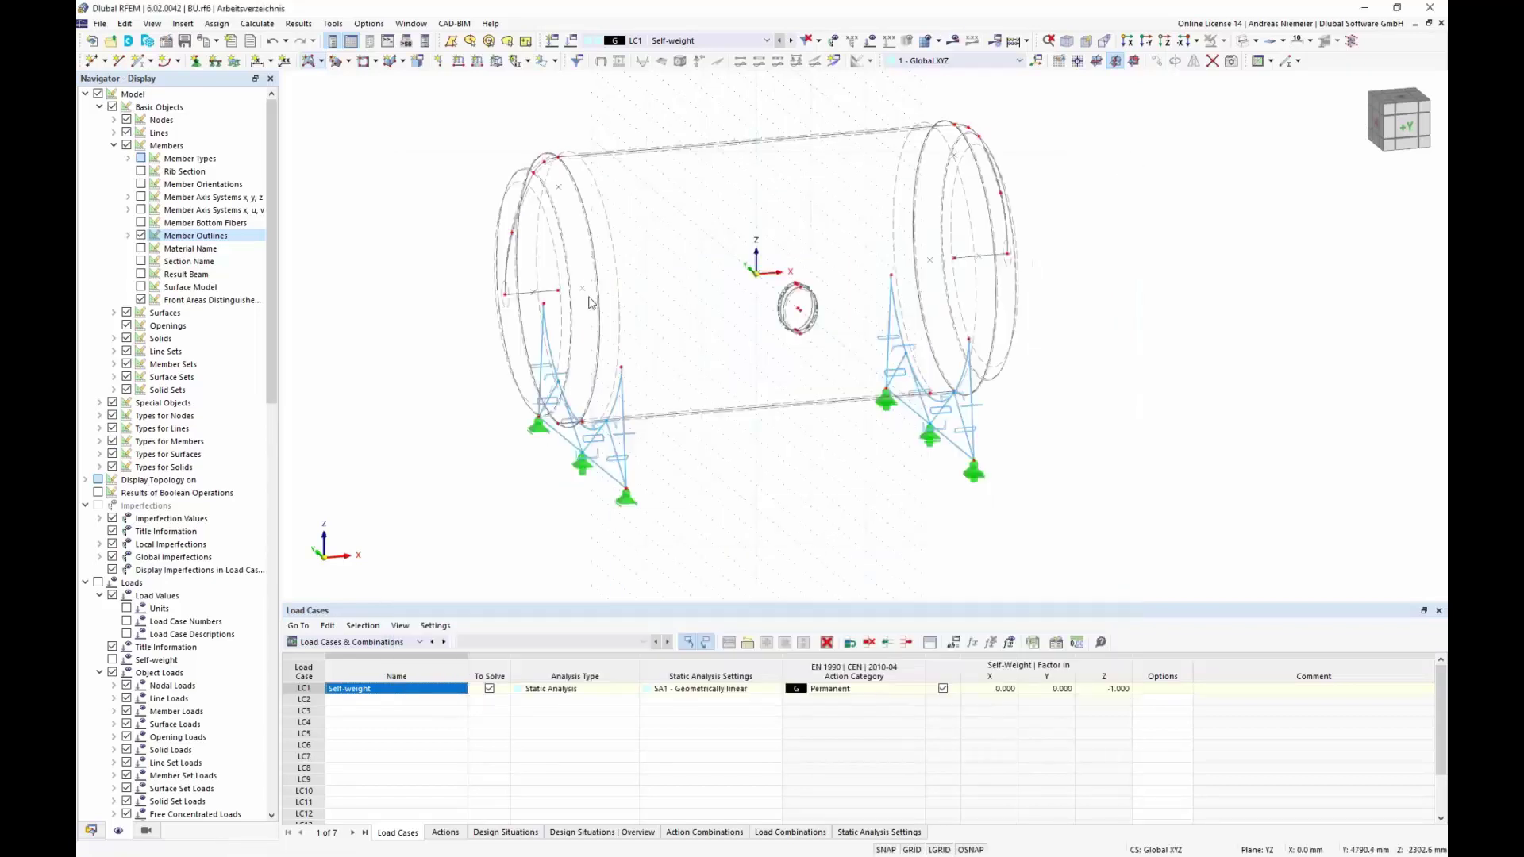
- Run the model check for identical nodes and unite nodes 1 and 15, deleting unused nodes, with a tolerance of 0.5000 mm
left_click(333, 23)
mouse_move(556, 207)
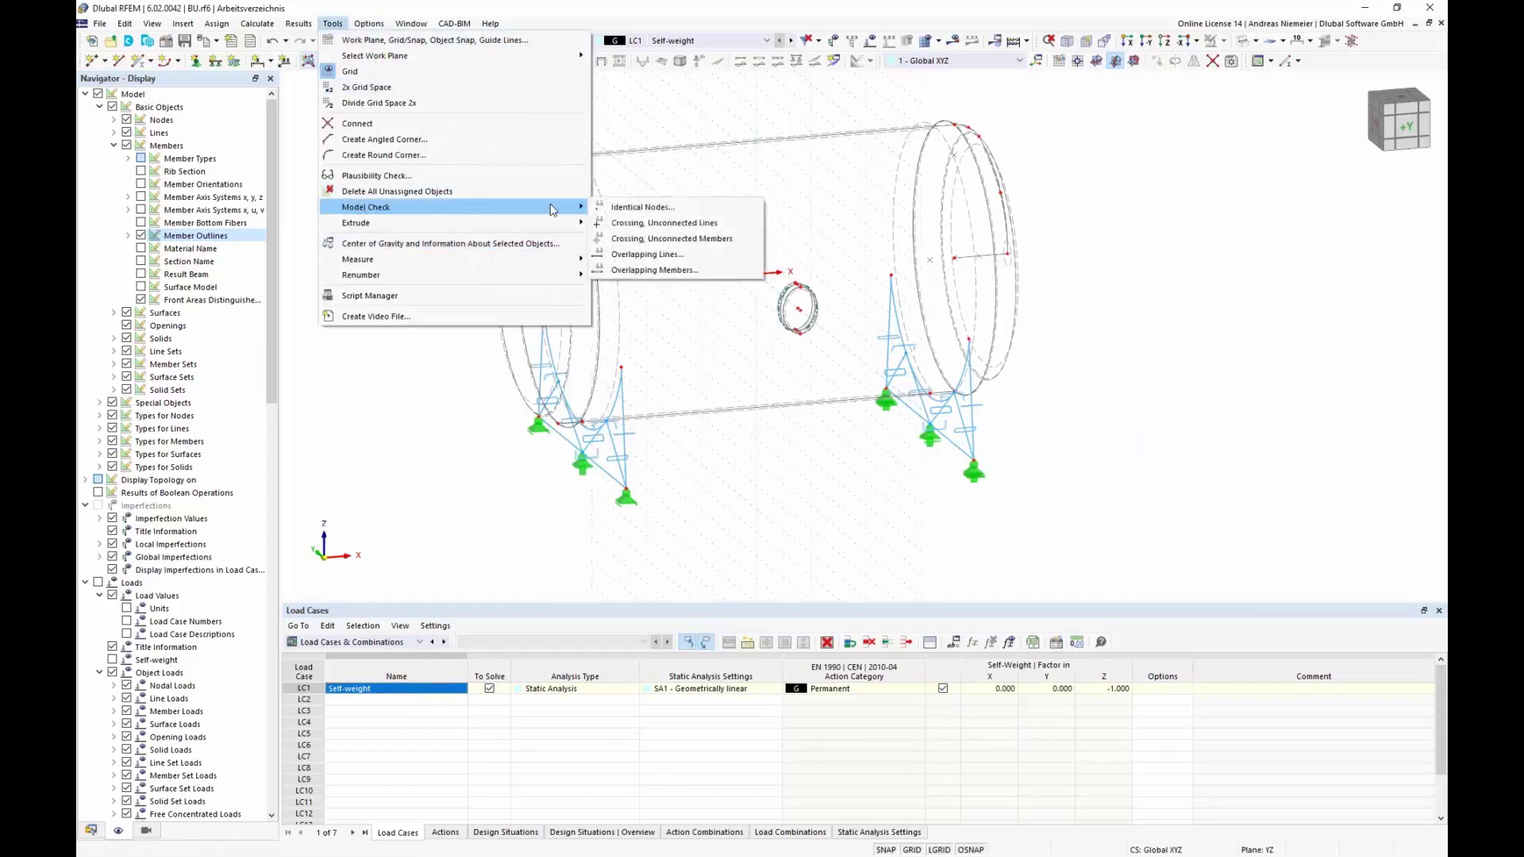
left_click(657, 209)
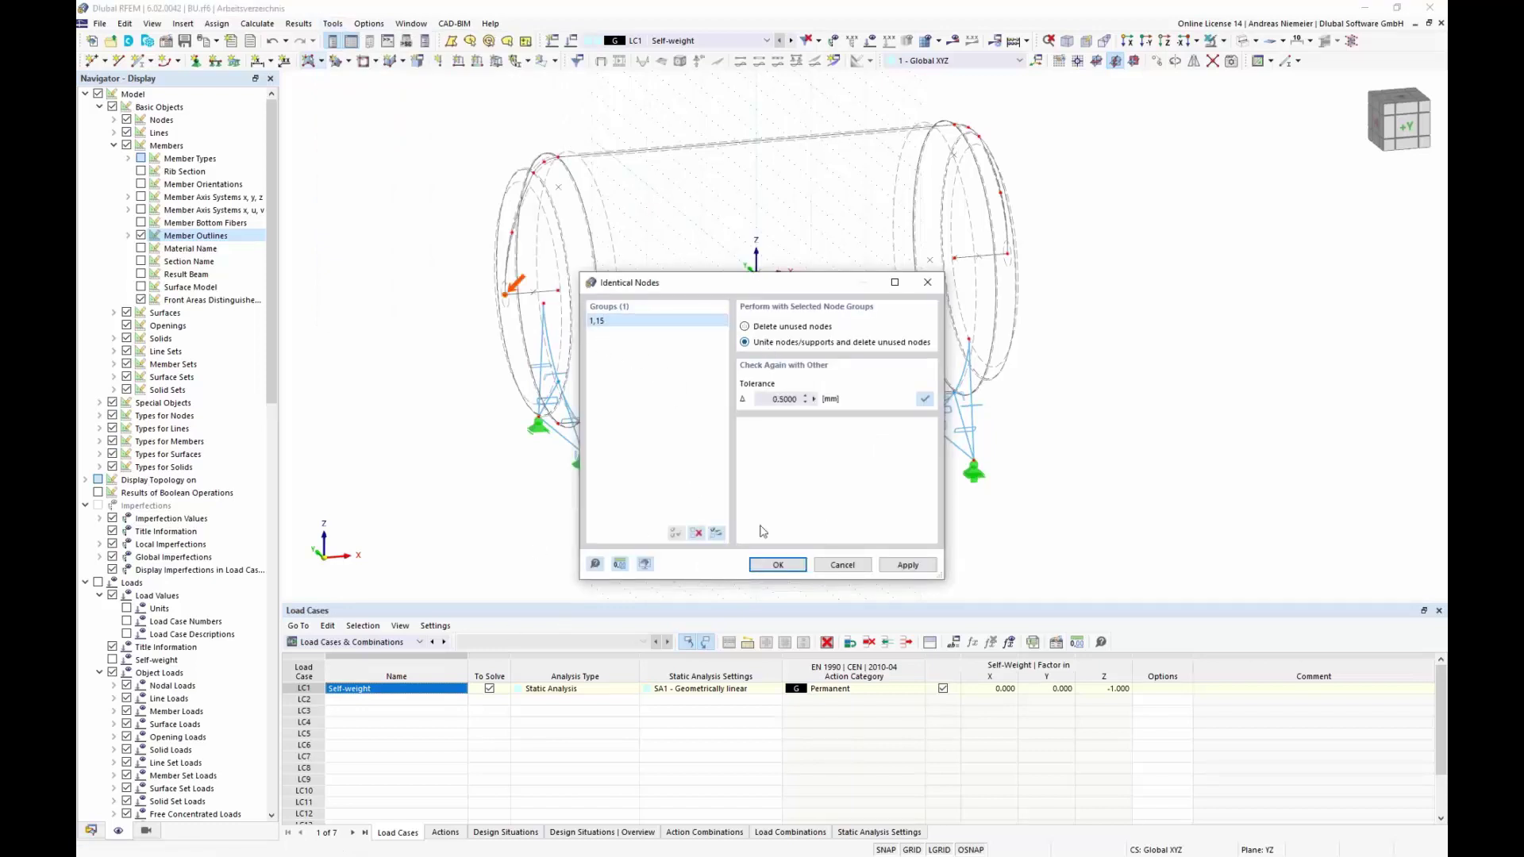
left_click(778, 566)
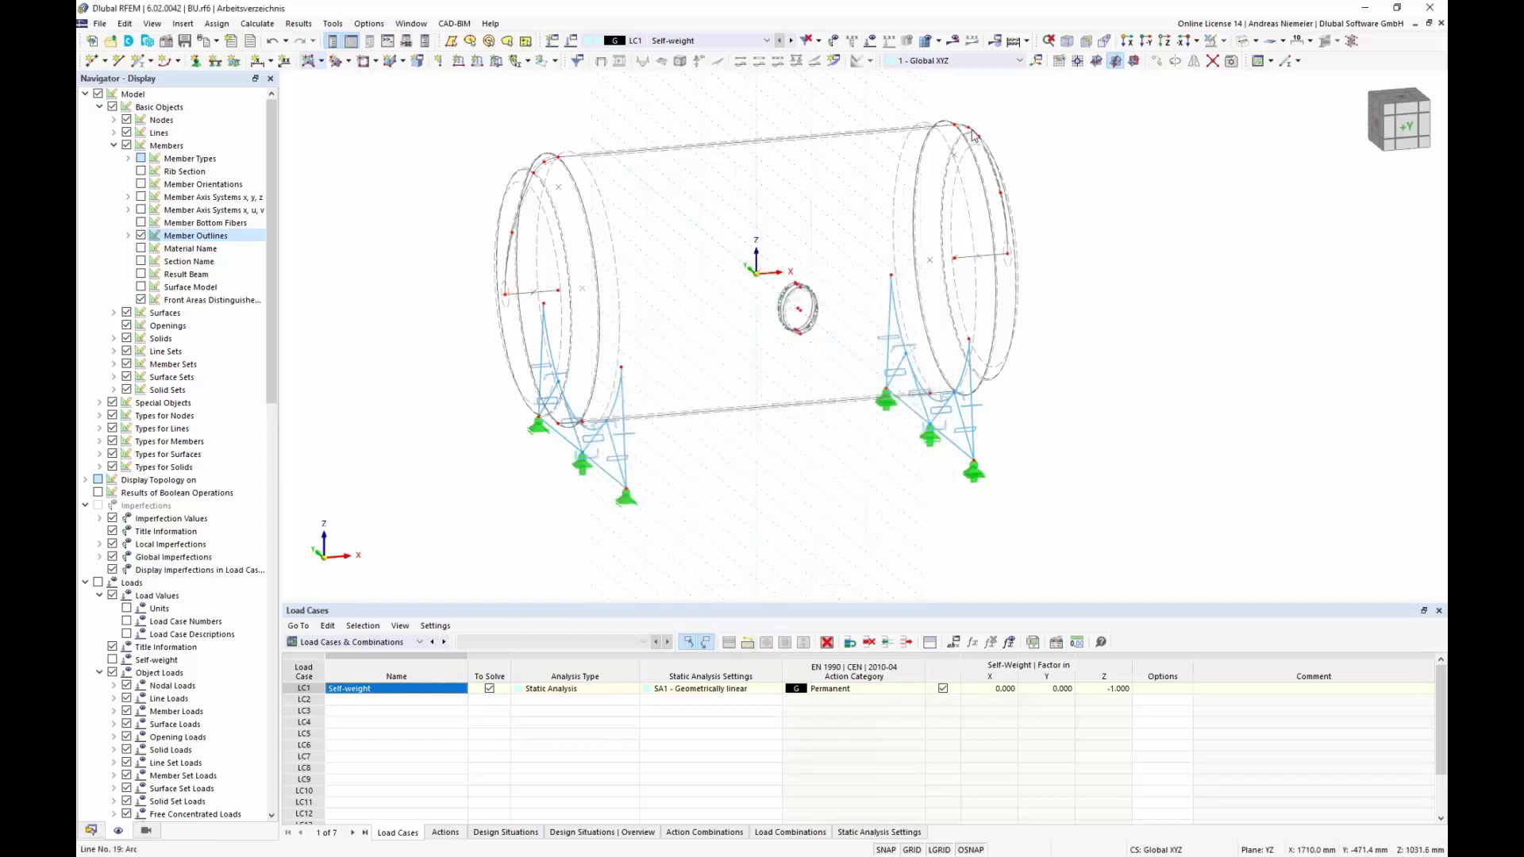
- Calculate load case LC1 and compare the sums of loads and support forces, especially in Z, in the results summary
left_click(954, 41)
left_click(821, 496)
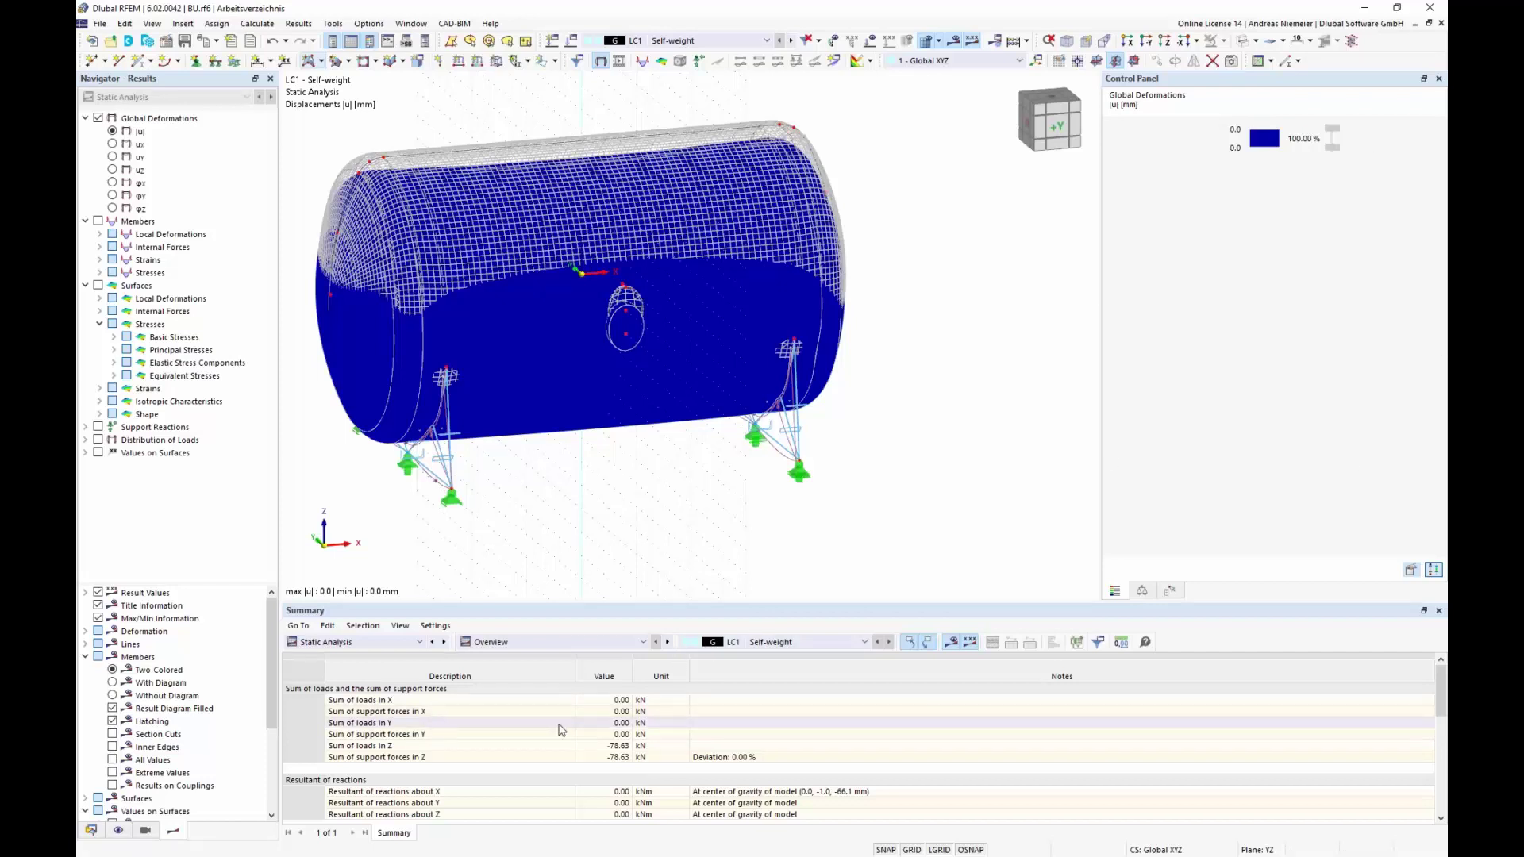
left_click_drag(619, 700, 621, 757)
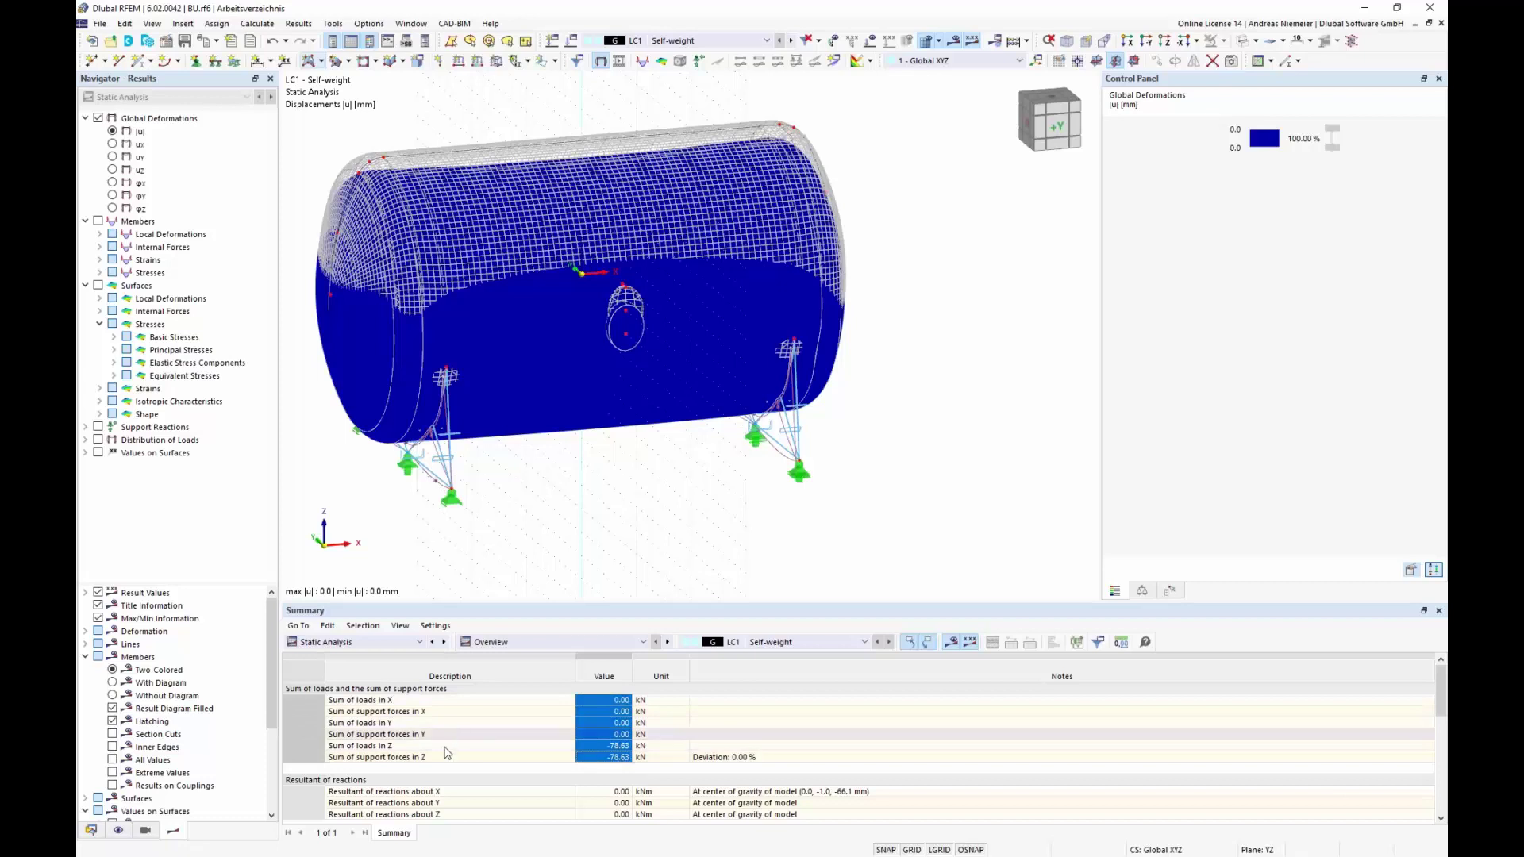
left_click(347, 748)
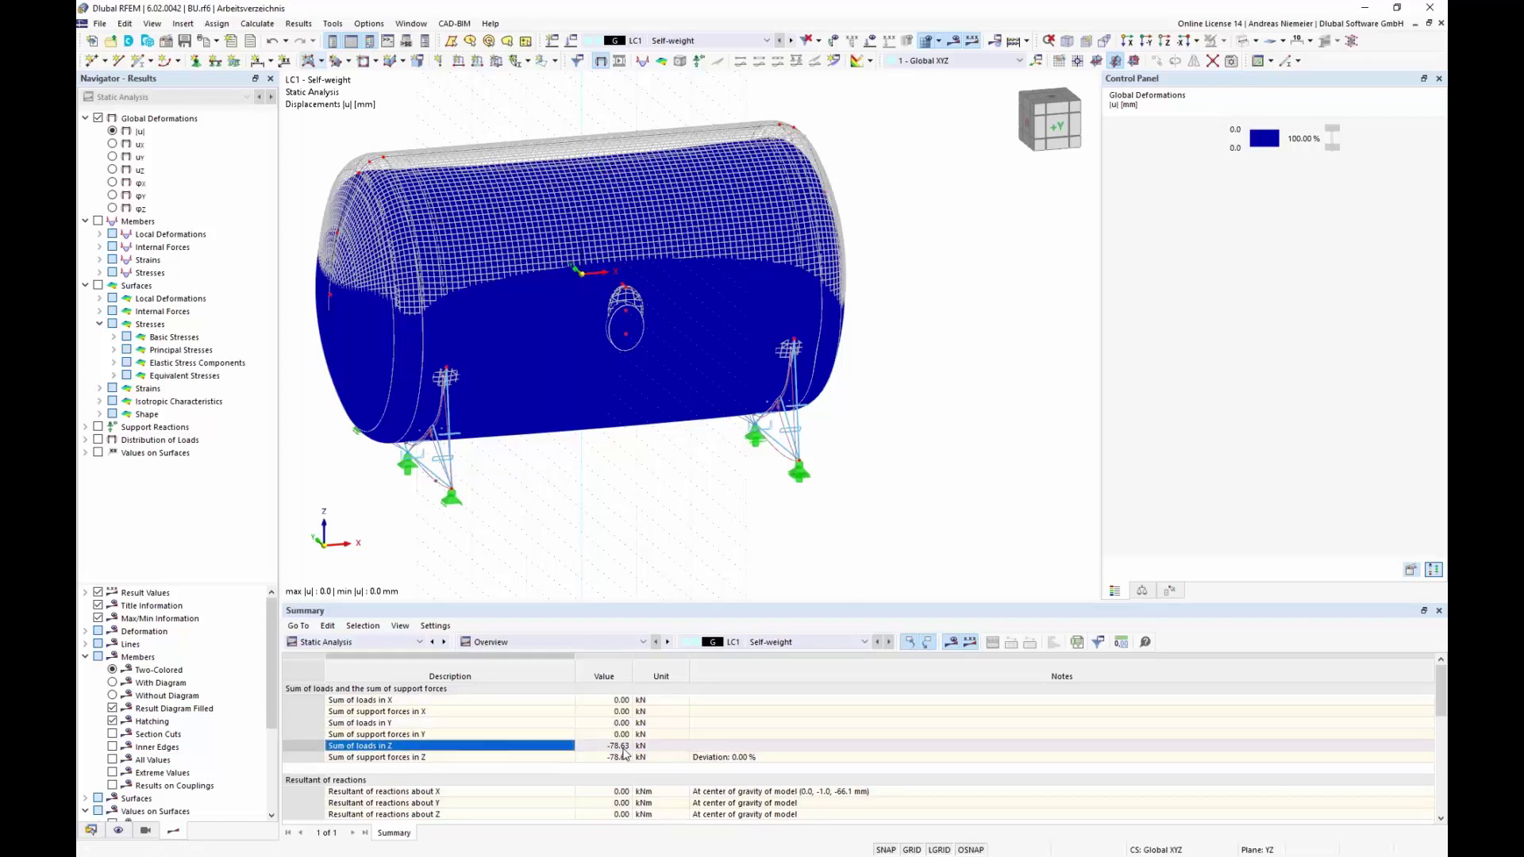
left_click_drag(624, 748, 624, 758)
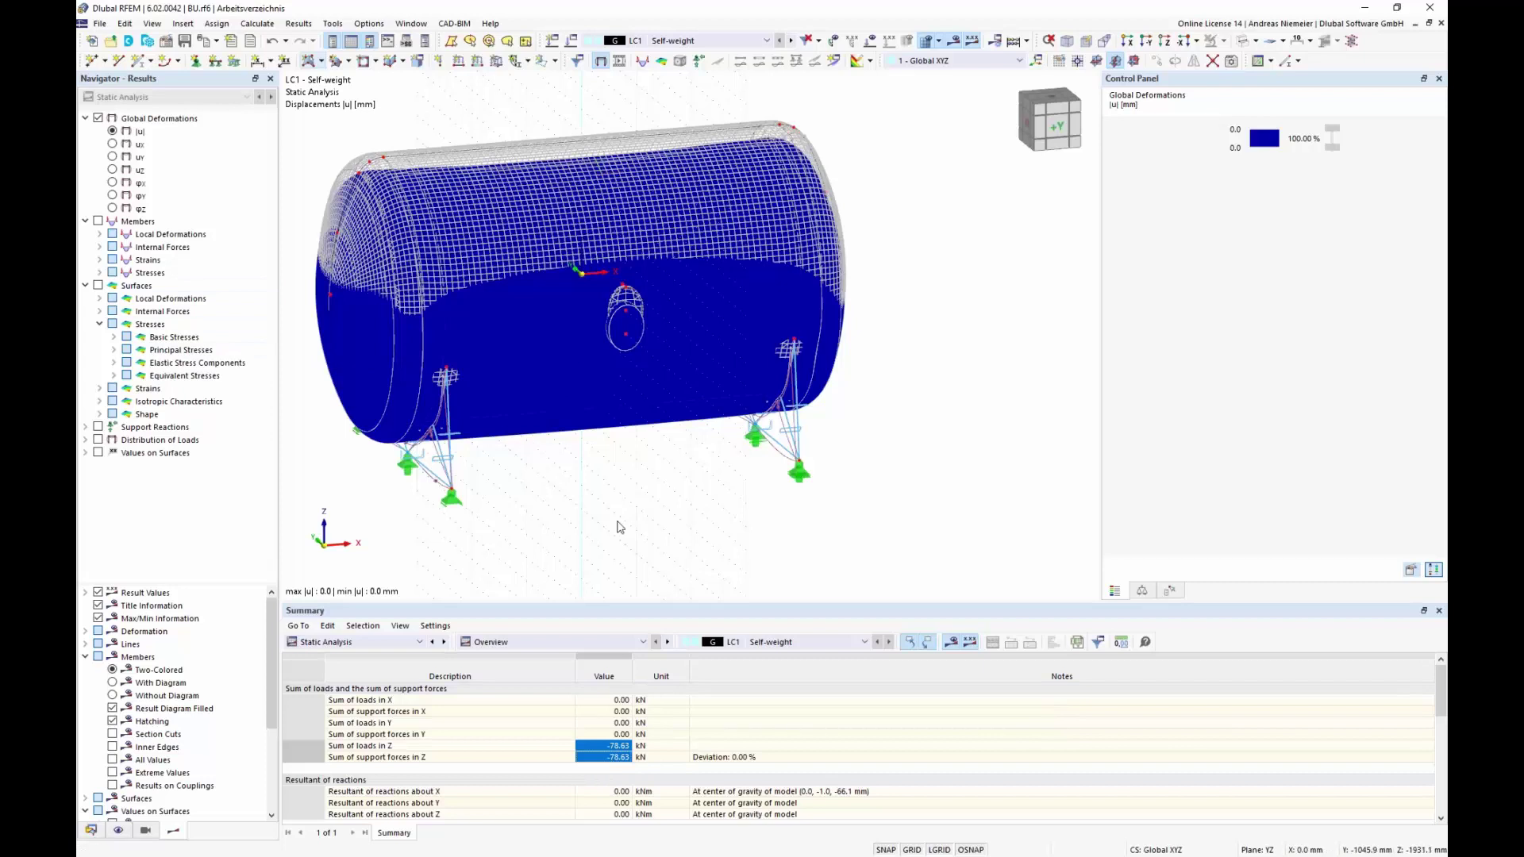
key("ctrl+2")
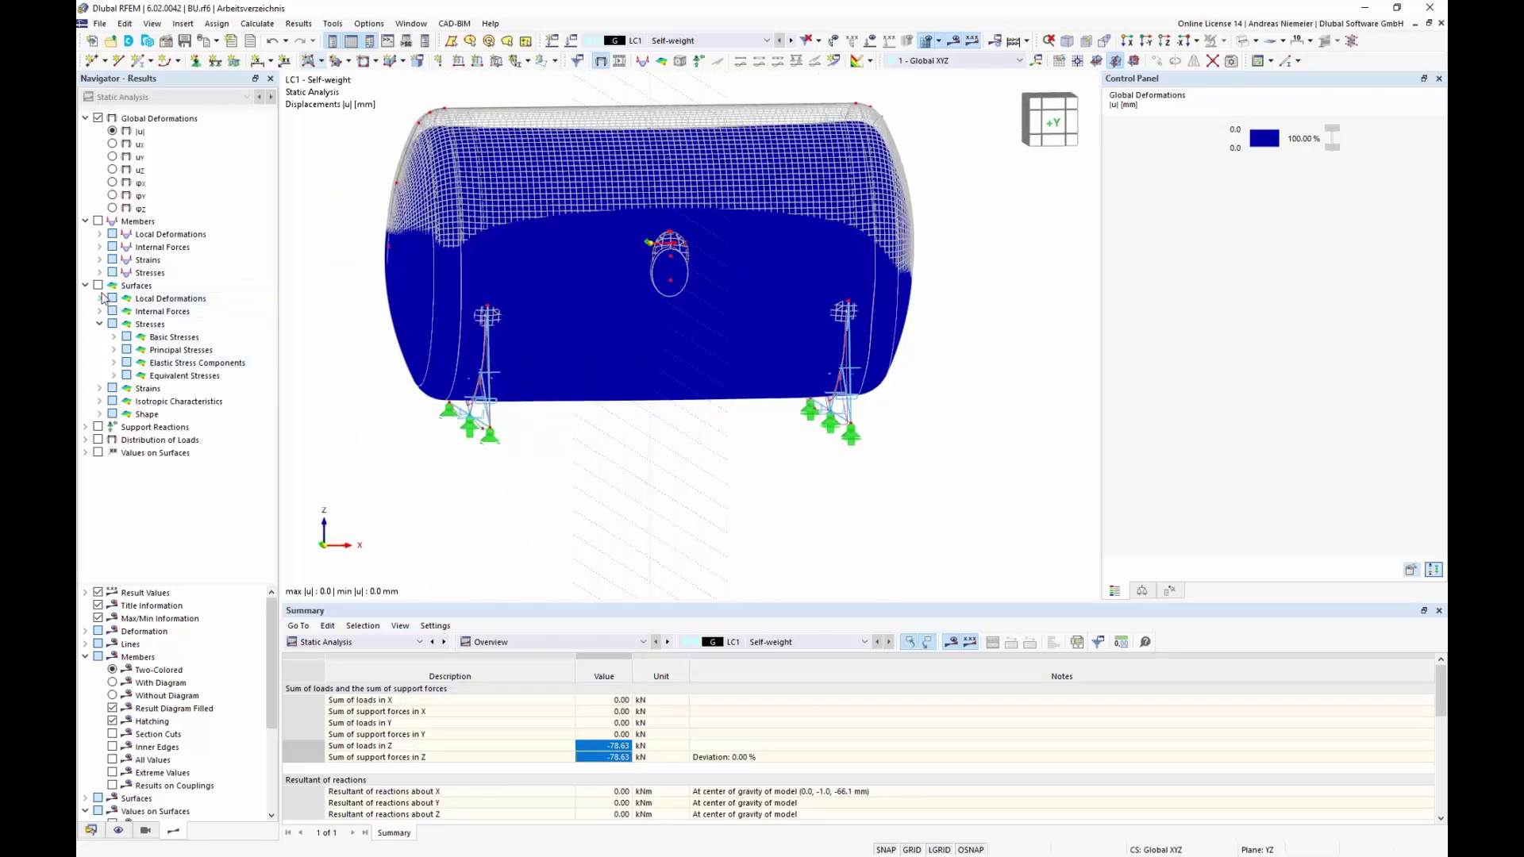
- Display the von Mises equivalent stresses of the members and examine them on the saddles for load case LC1
left_click(99, 272)
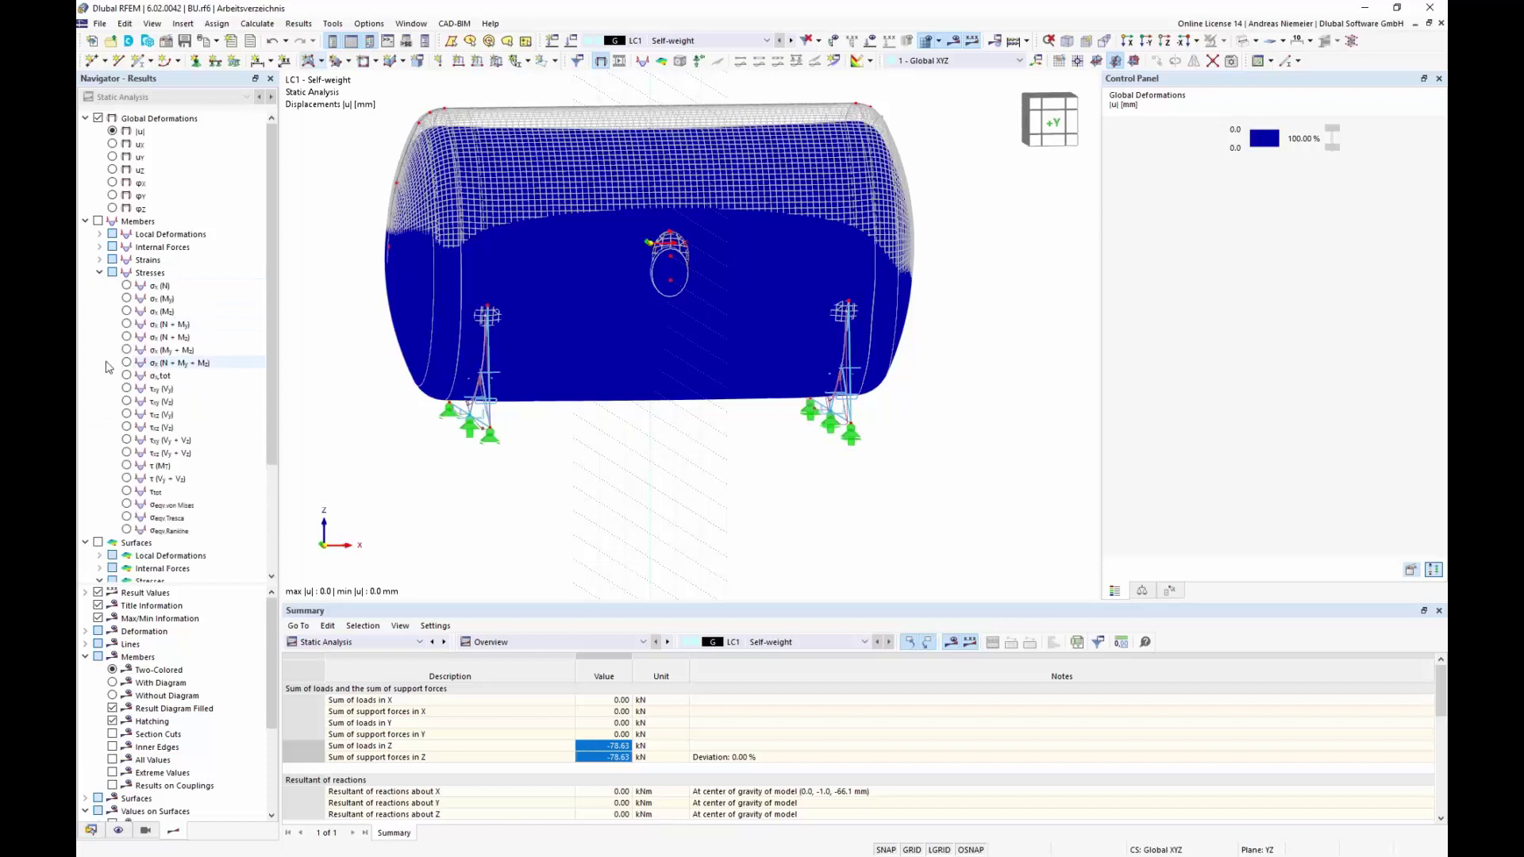
left_click(97, 221)
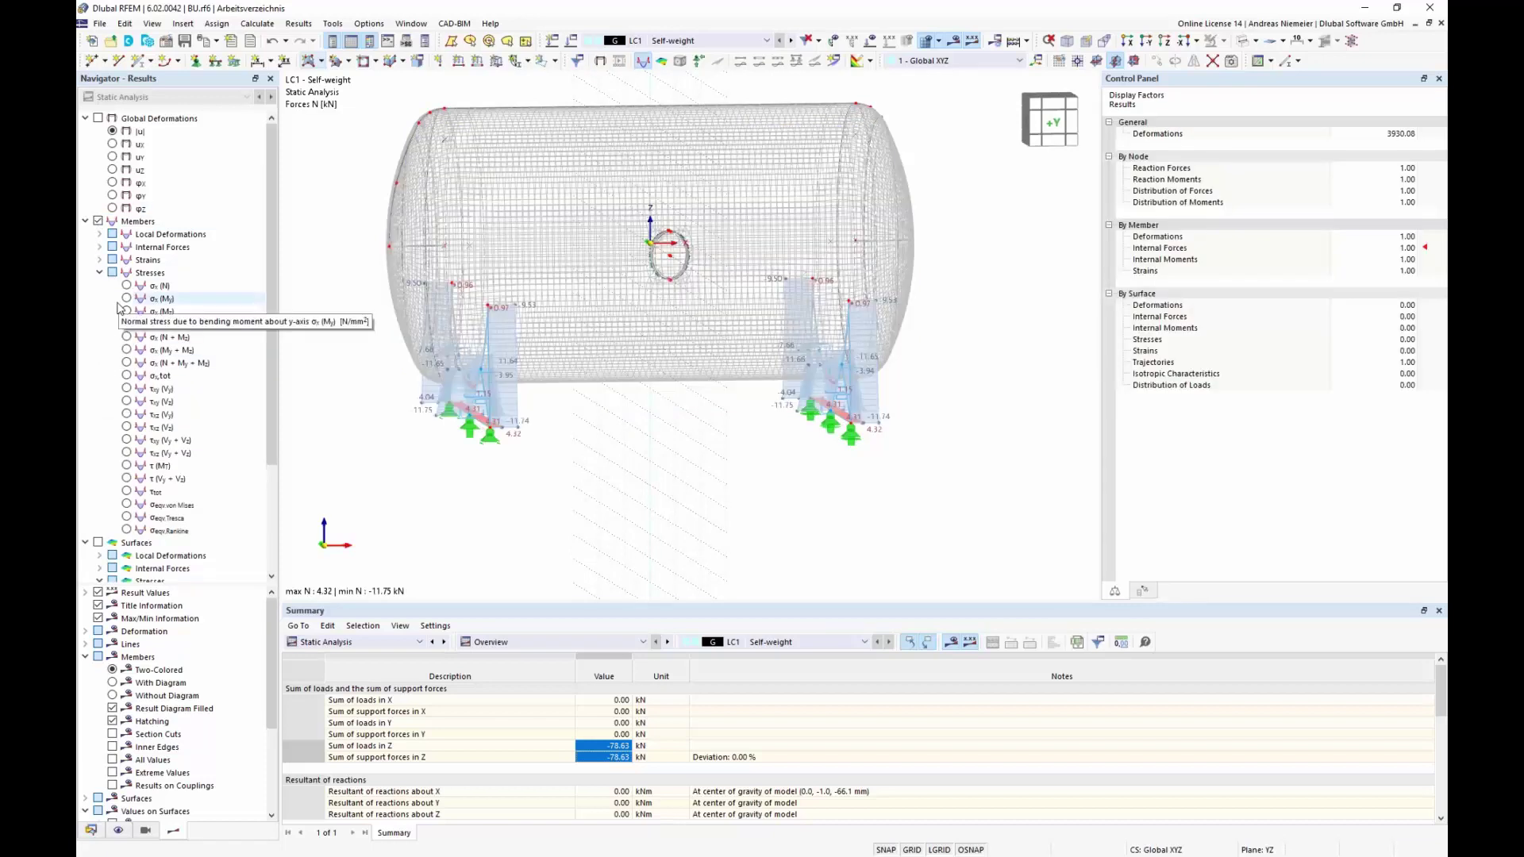
left_click(127, 505)
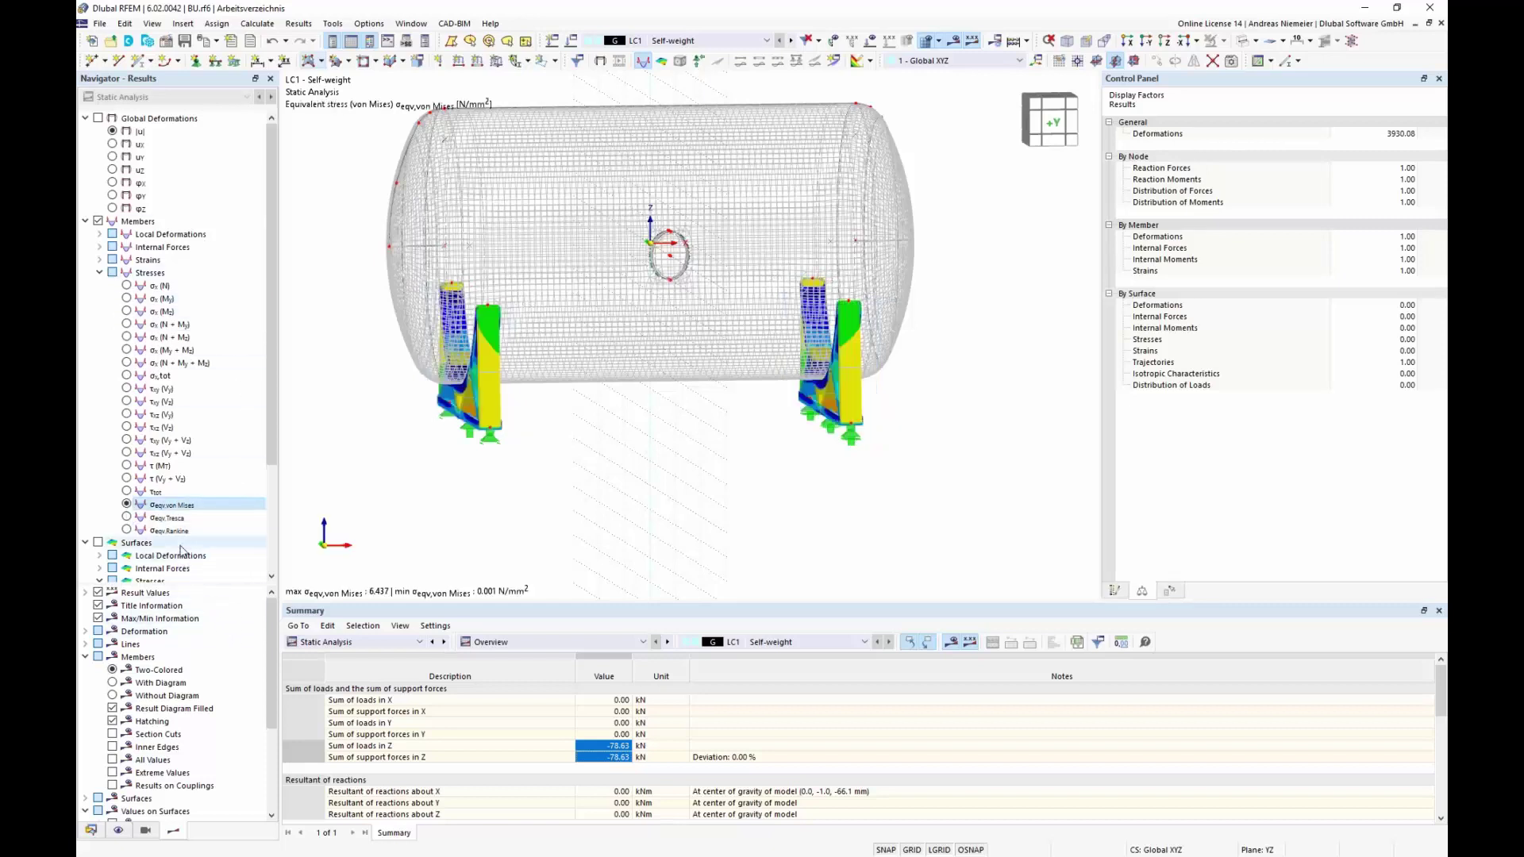
scroll(430, 455, "up", 2)
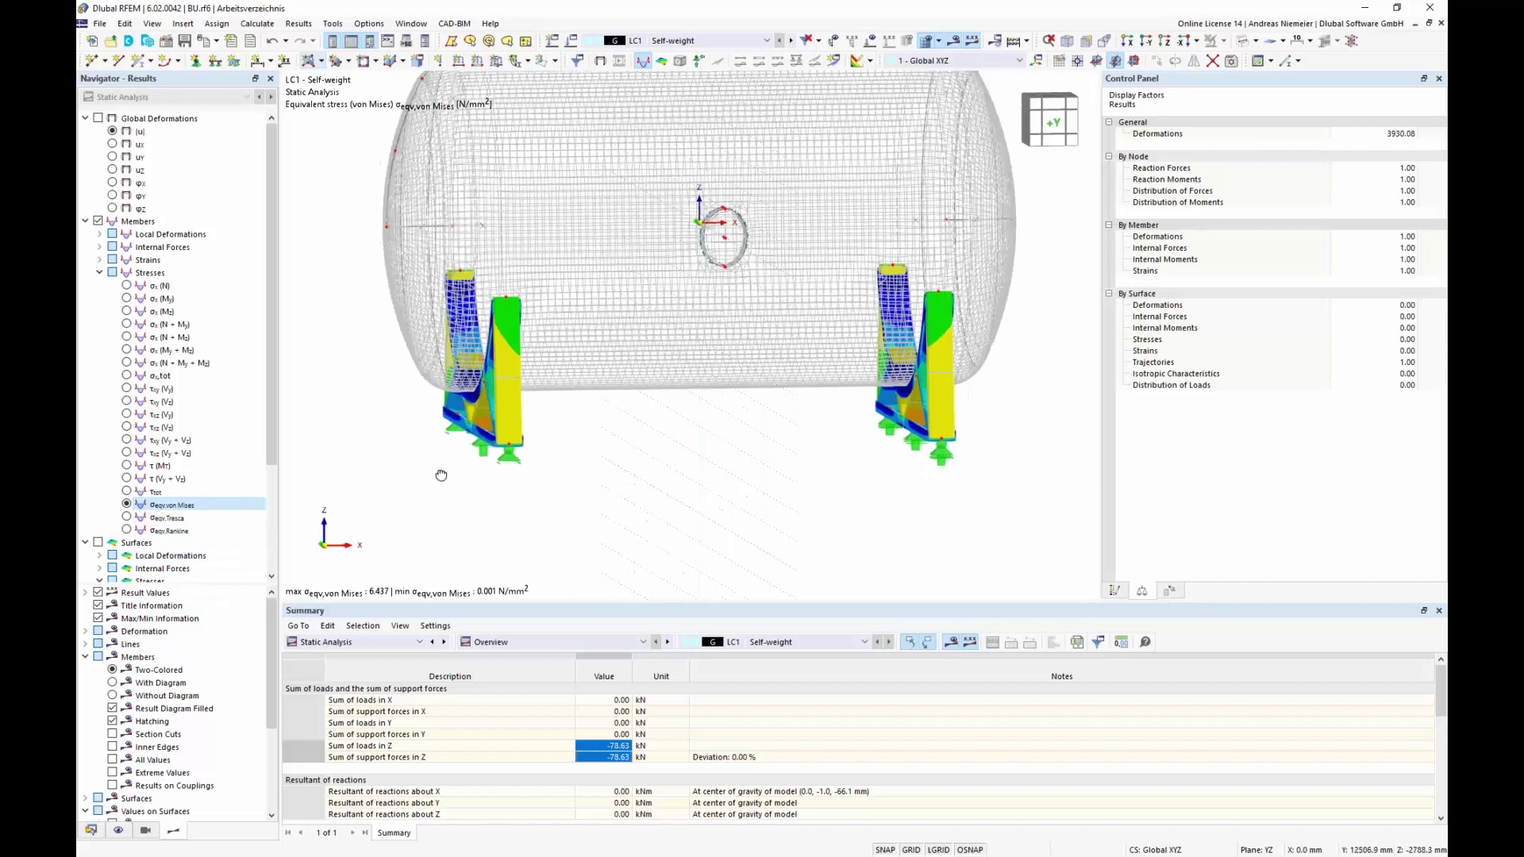
middle_click_drag(429, 454, 477, 494)
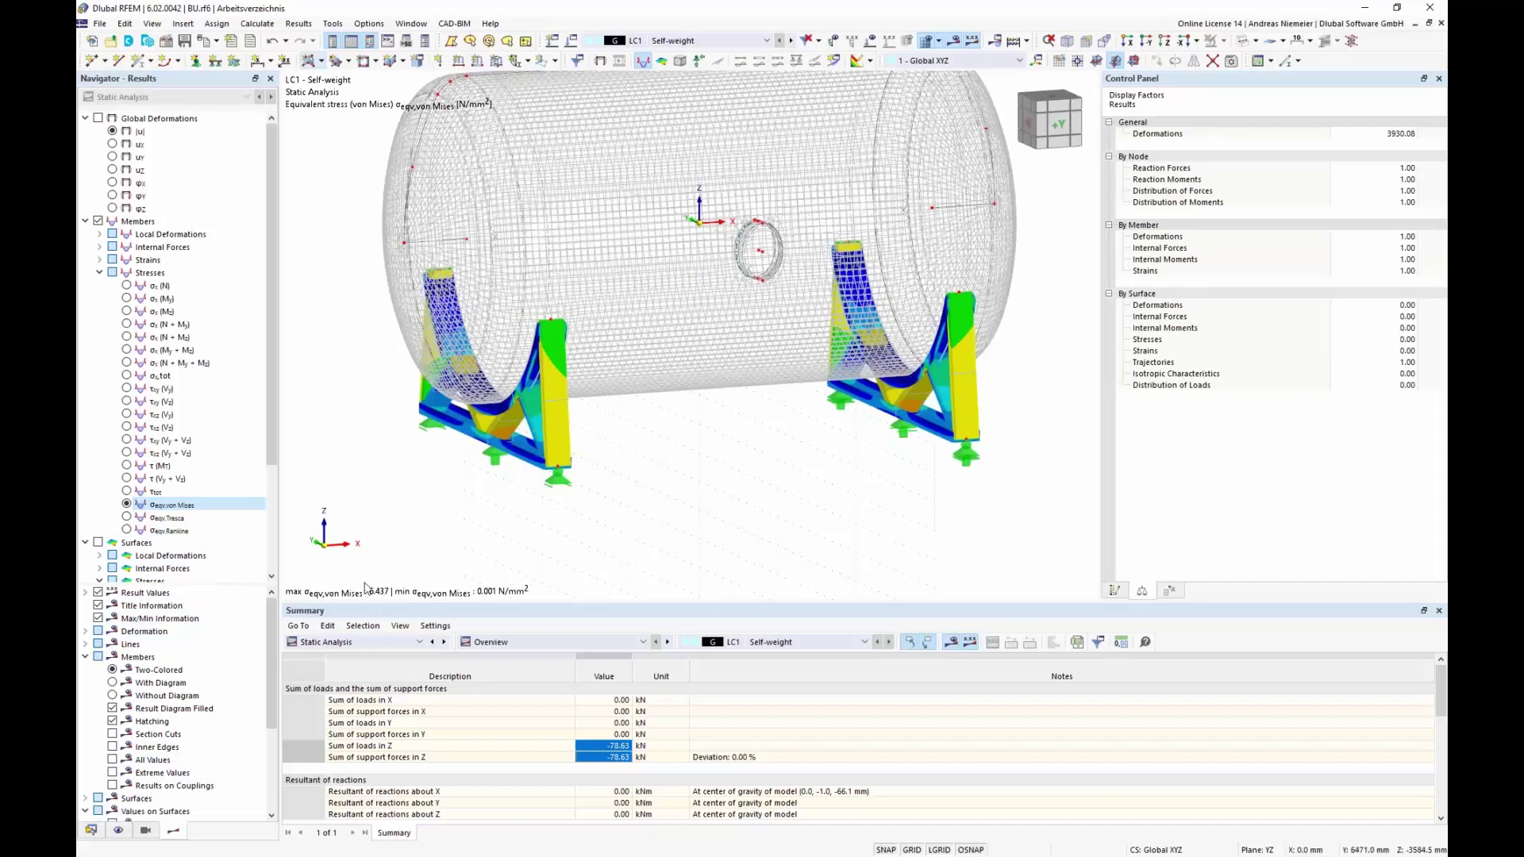
- Add the maximum von Mises equivalent stresses of the surfaces to the LC1 results display
scroll(112, 484, "down", 4)
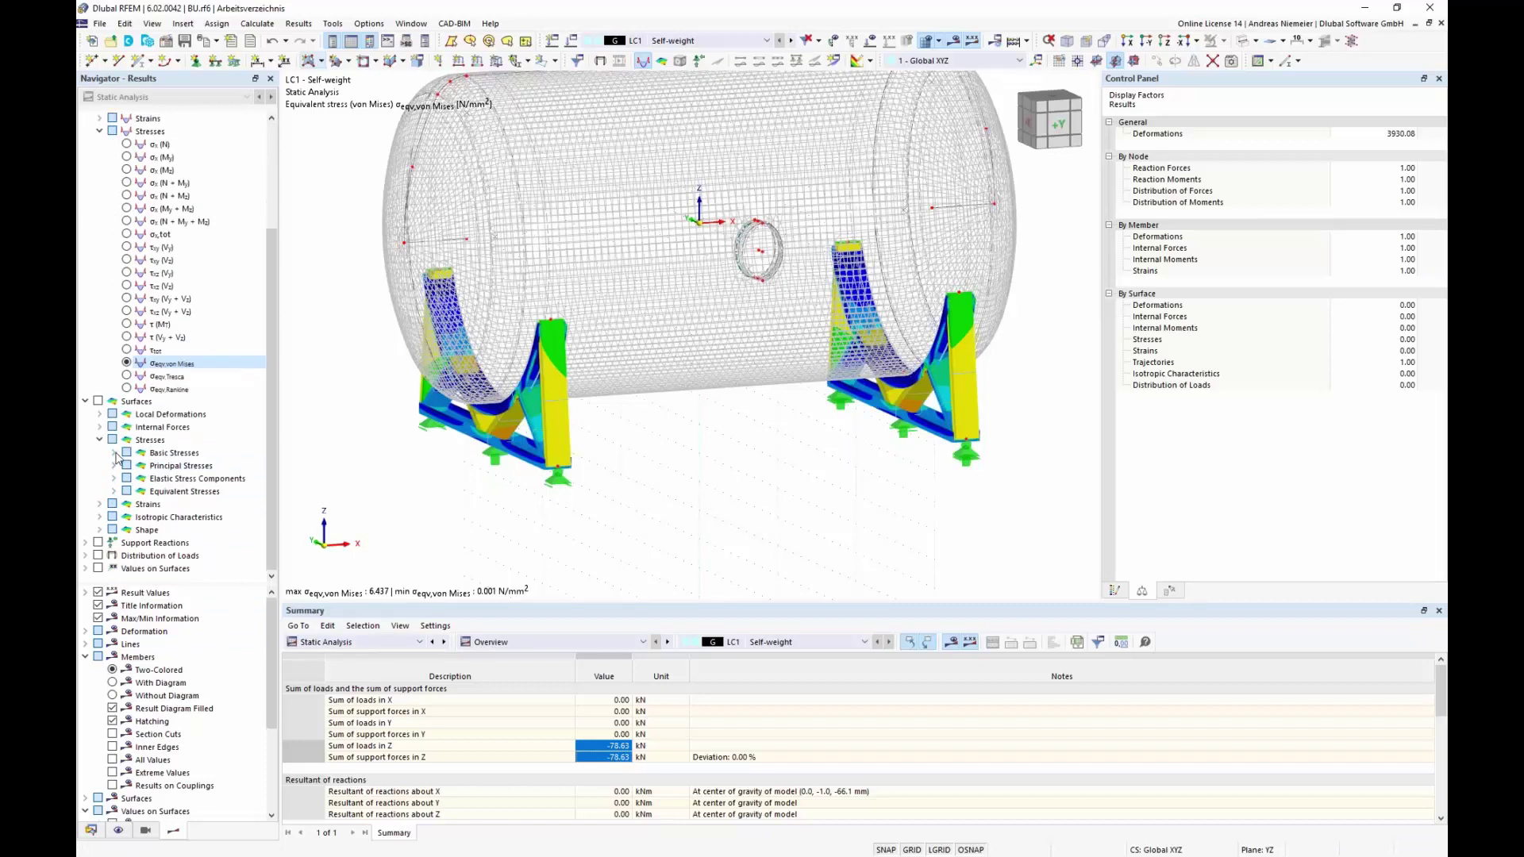
left_click(113, 491)
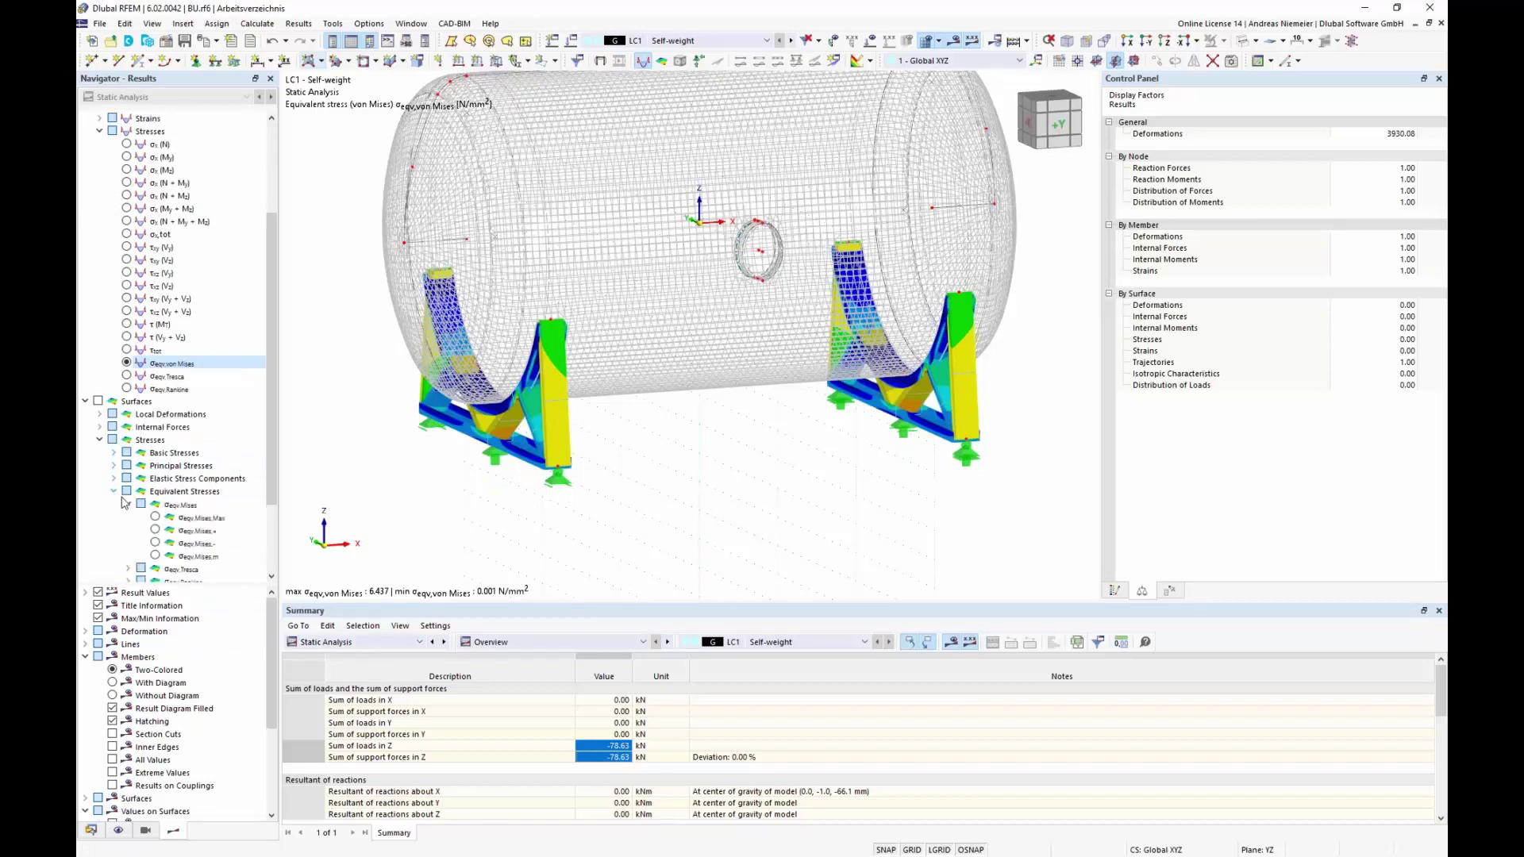
left_click(158, 517)
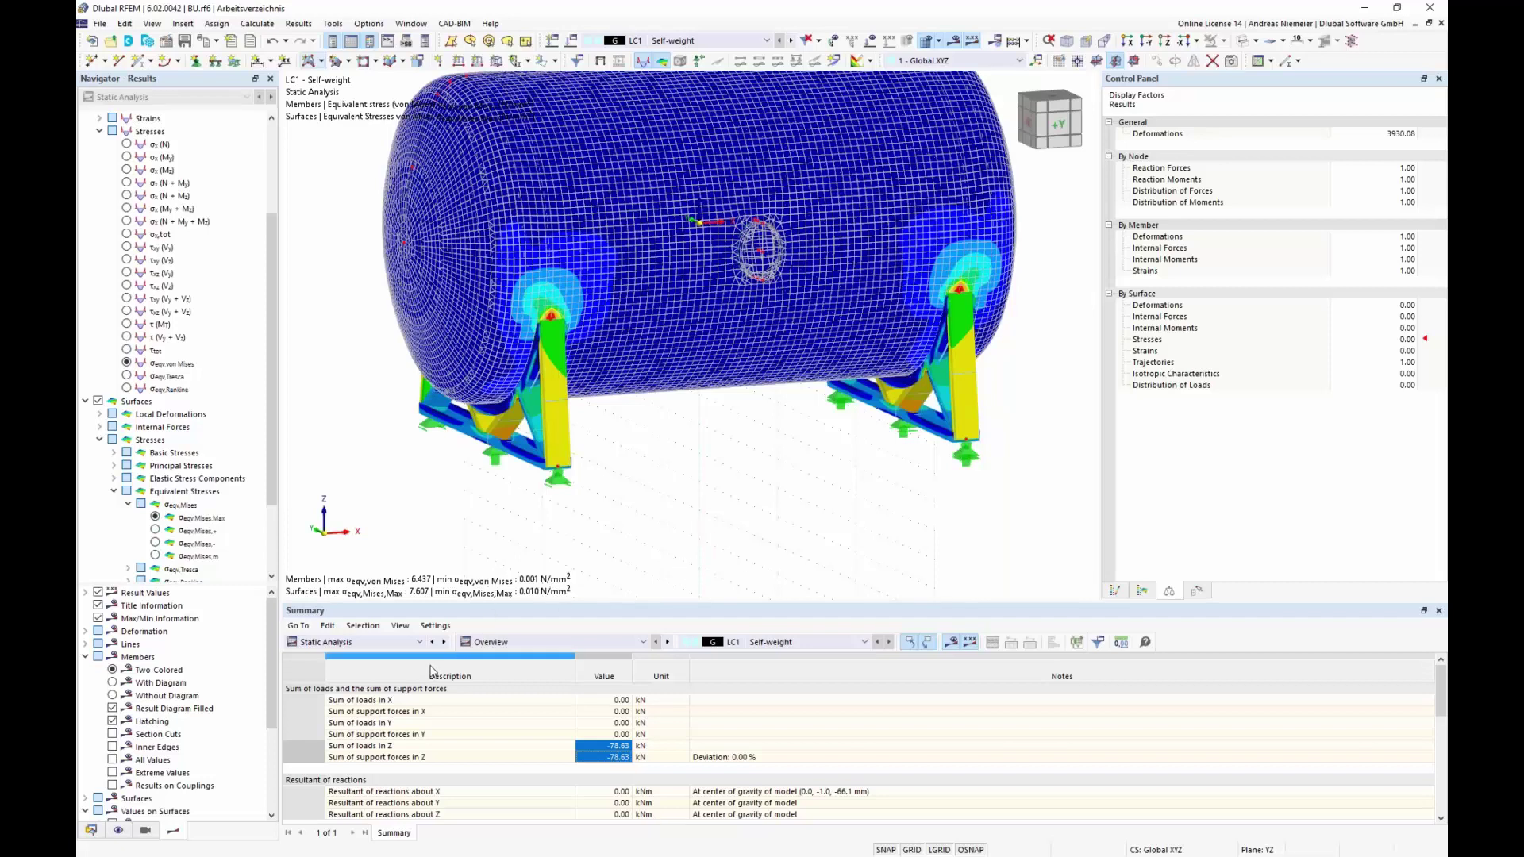
- Create load case LC2 named "Interna pressure" with the action category Permanent/Imposed
left_click(357, 642)
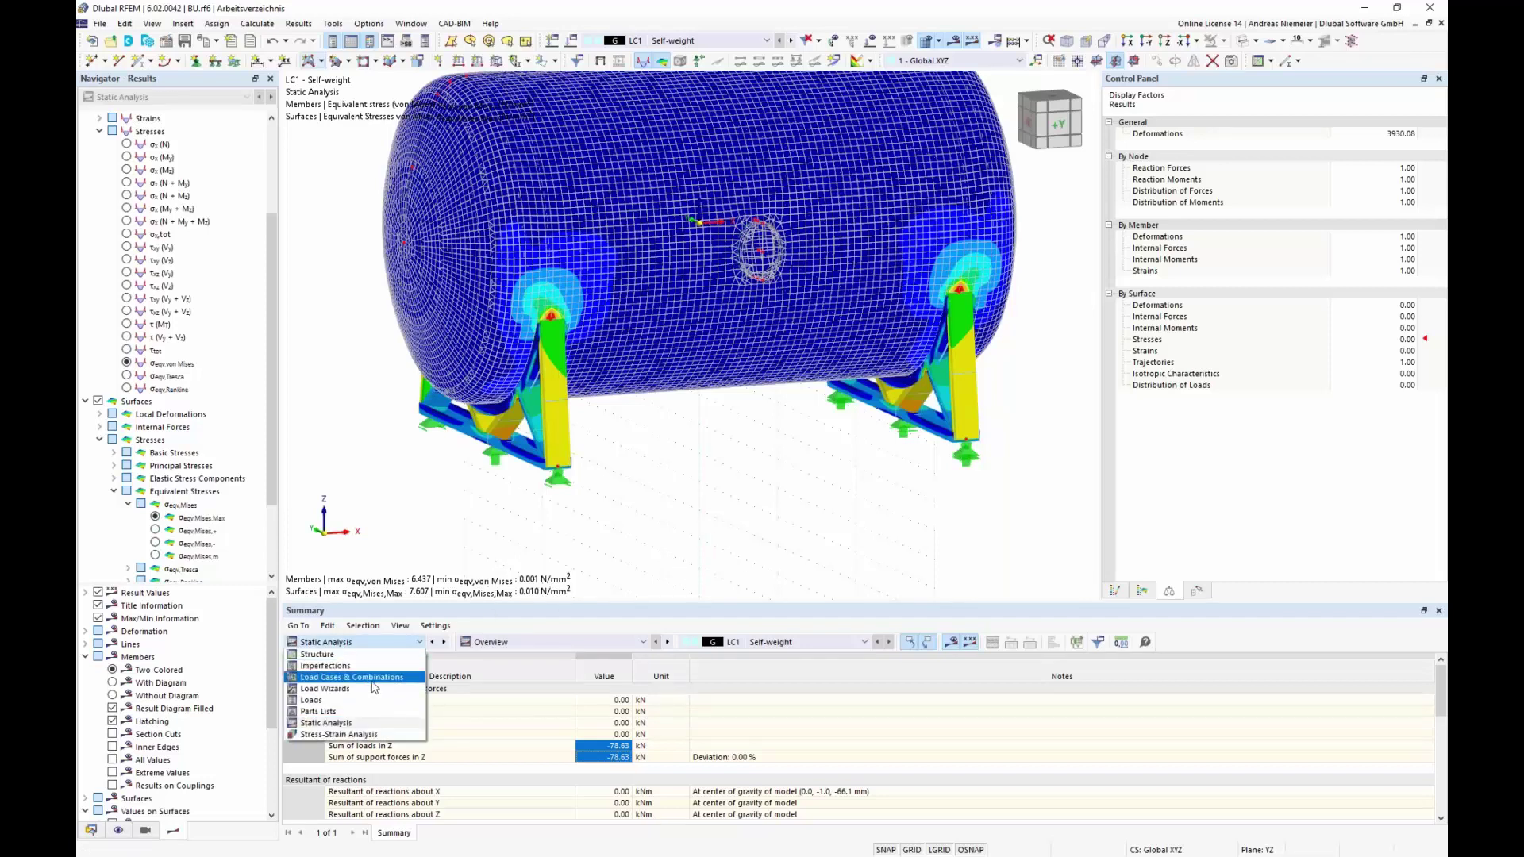
left_click(374, 689)
left_click(365, 700)
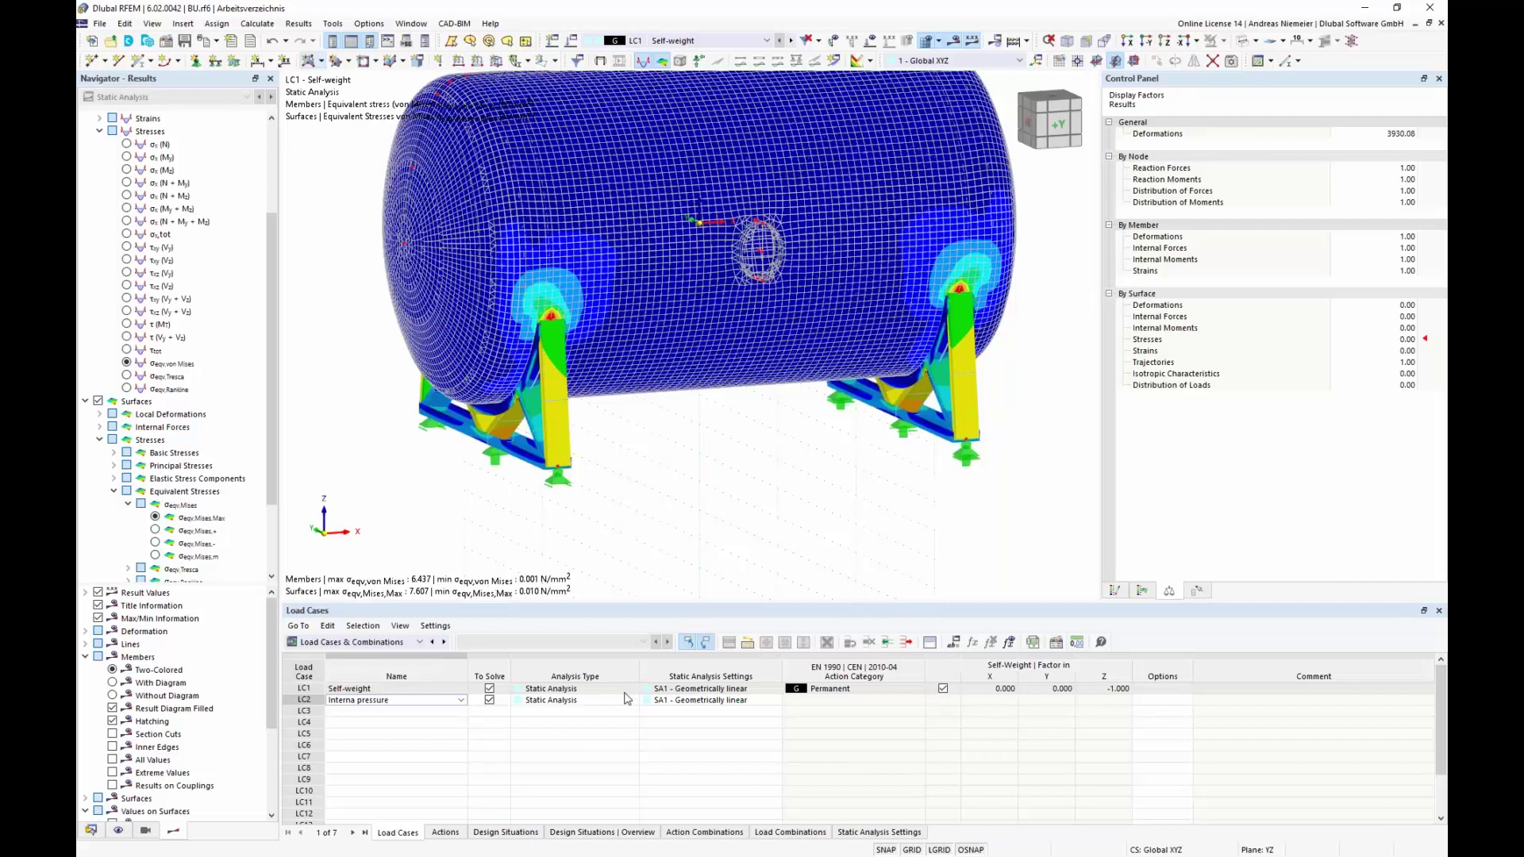
left_click(853, 701)
left_click(873, 712)
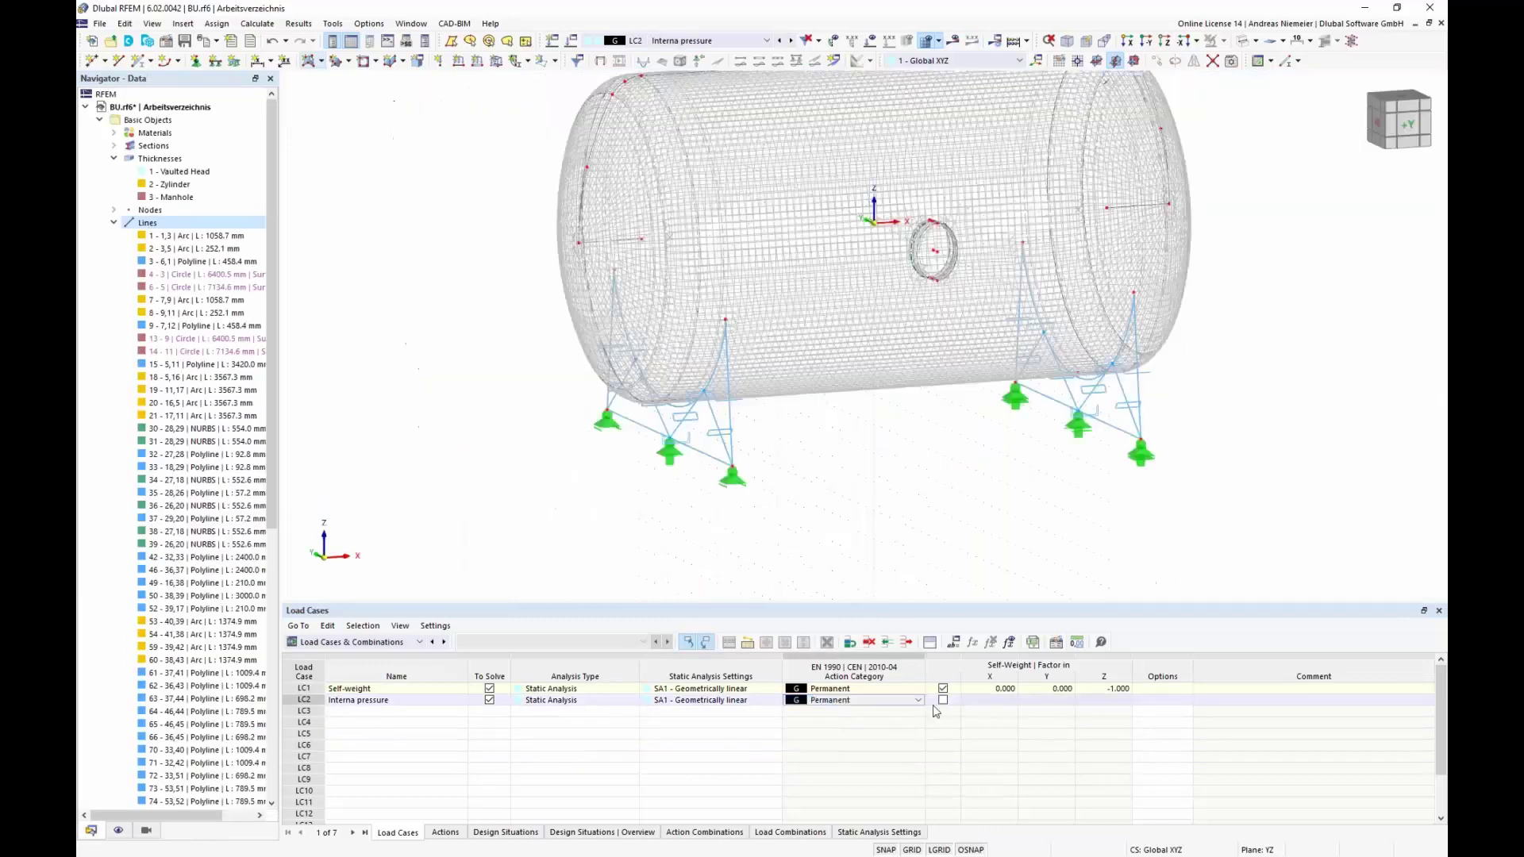
left_click(918, 701)
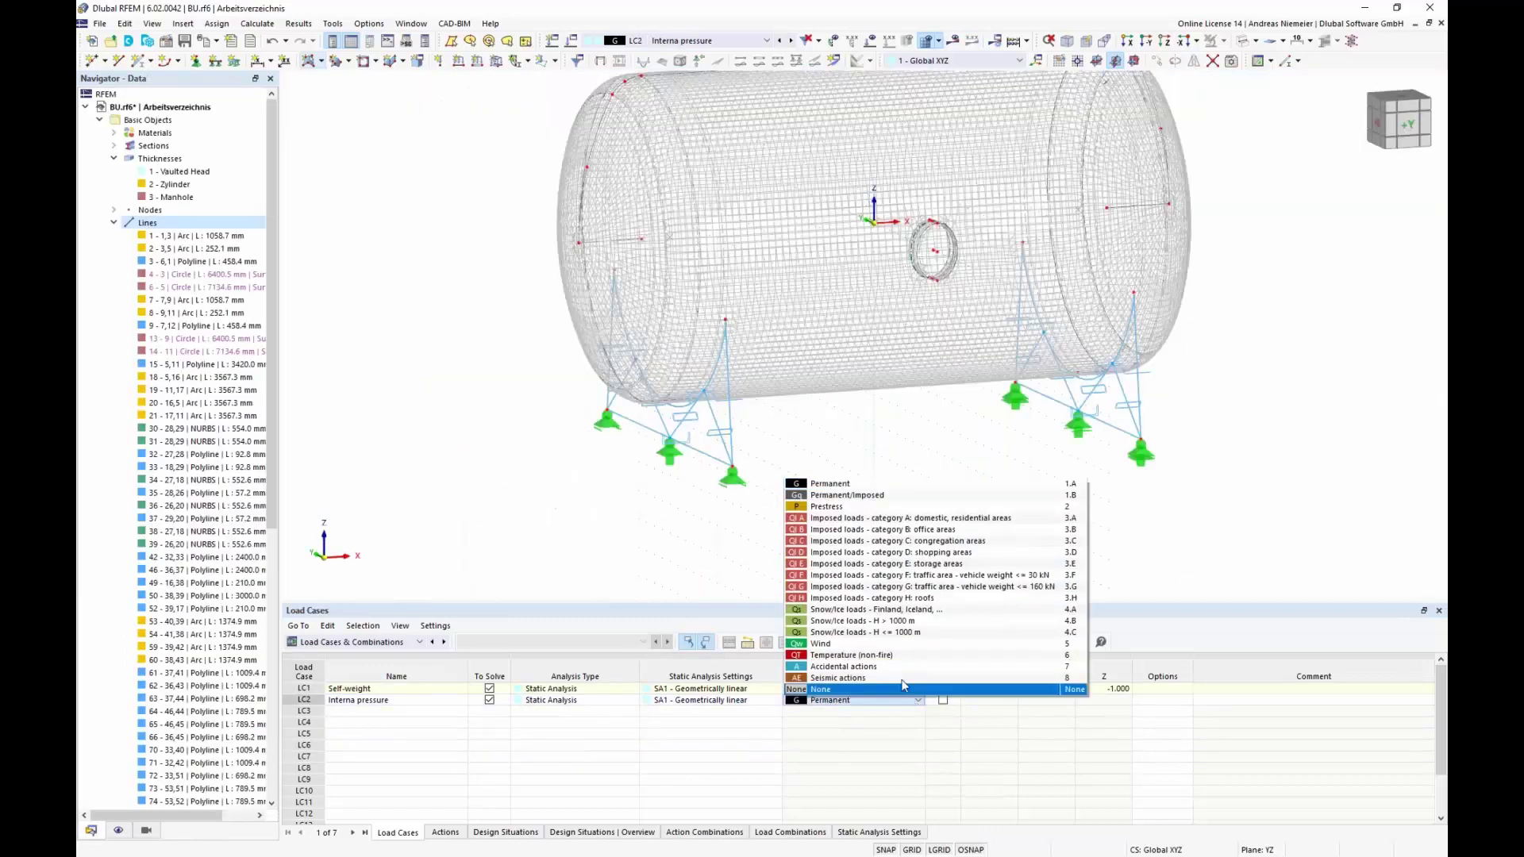
left_click(840, 495)
left_click(830, 781)
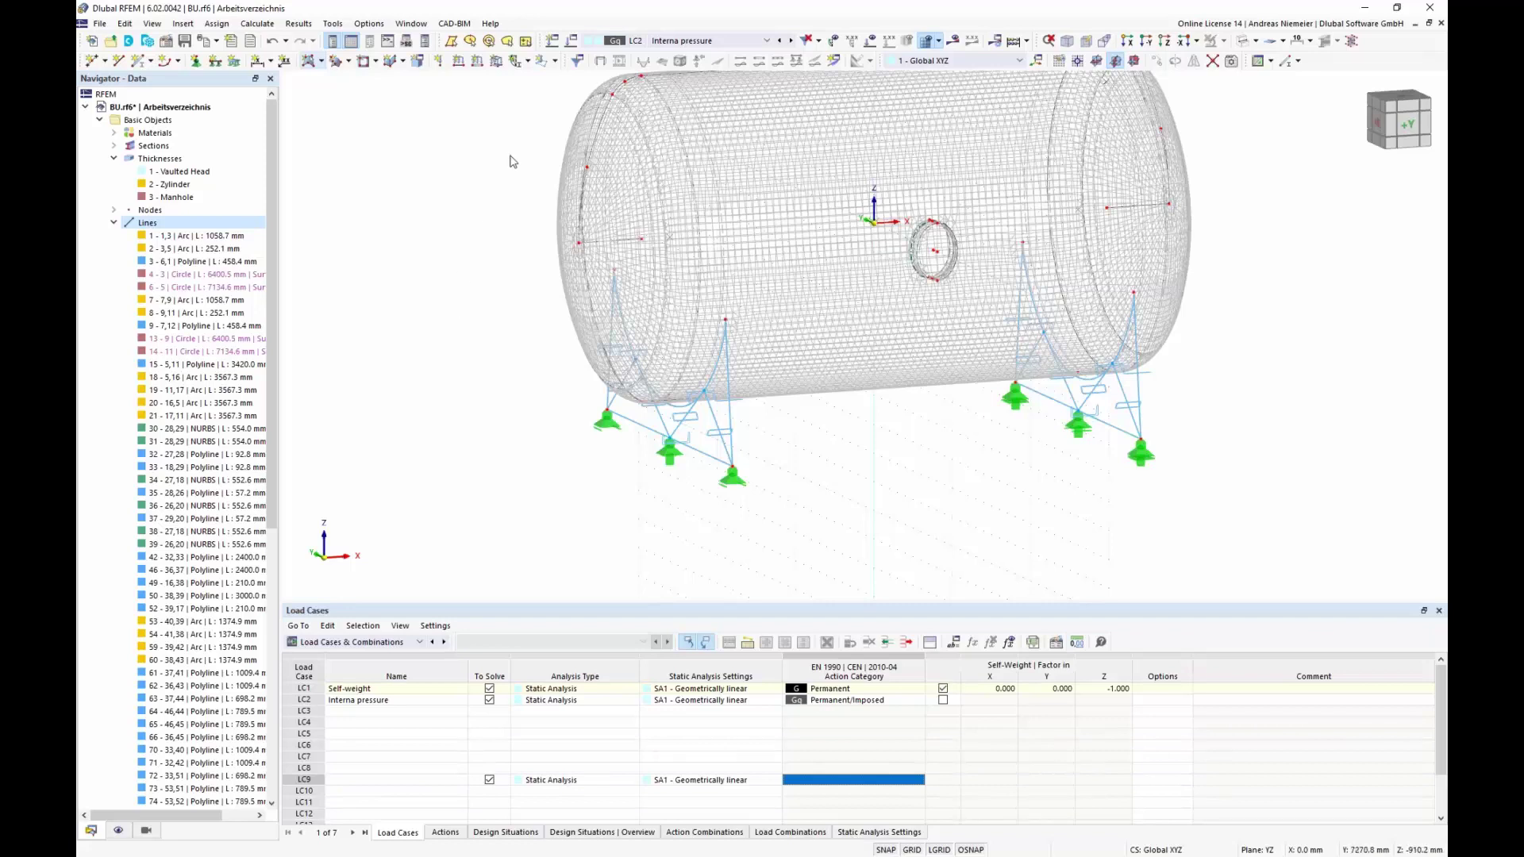
- Define a new uniform surface load in LC2 acting in the local z direction with a magnitude of 1000 kN/m²
left_click(496, 61)
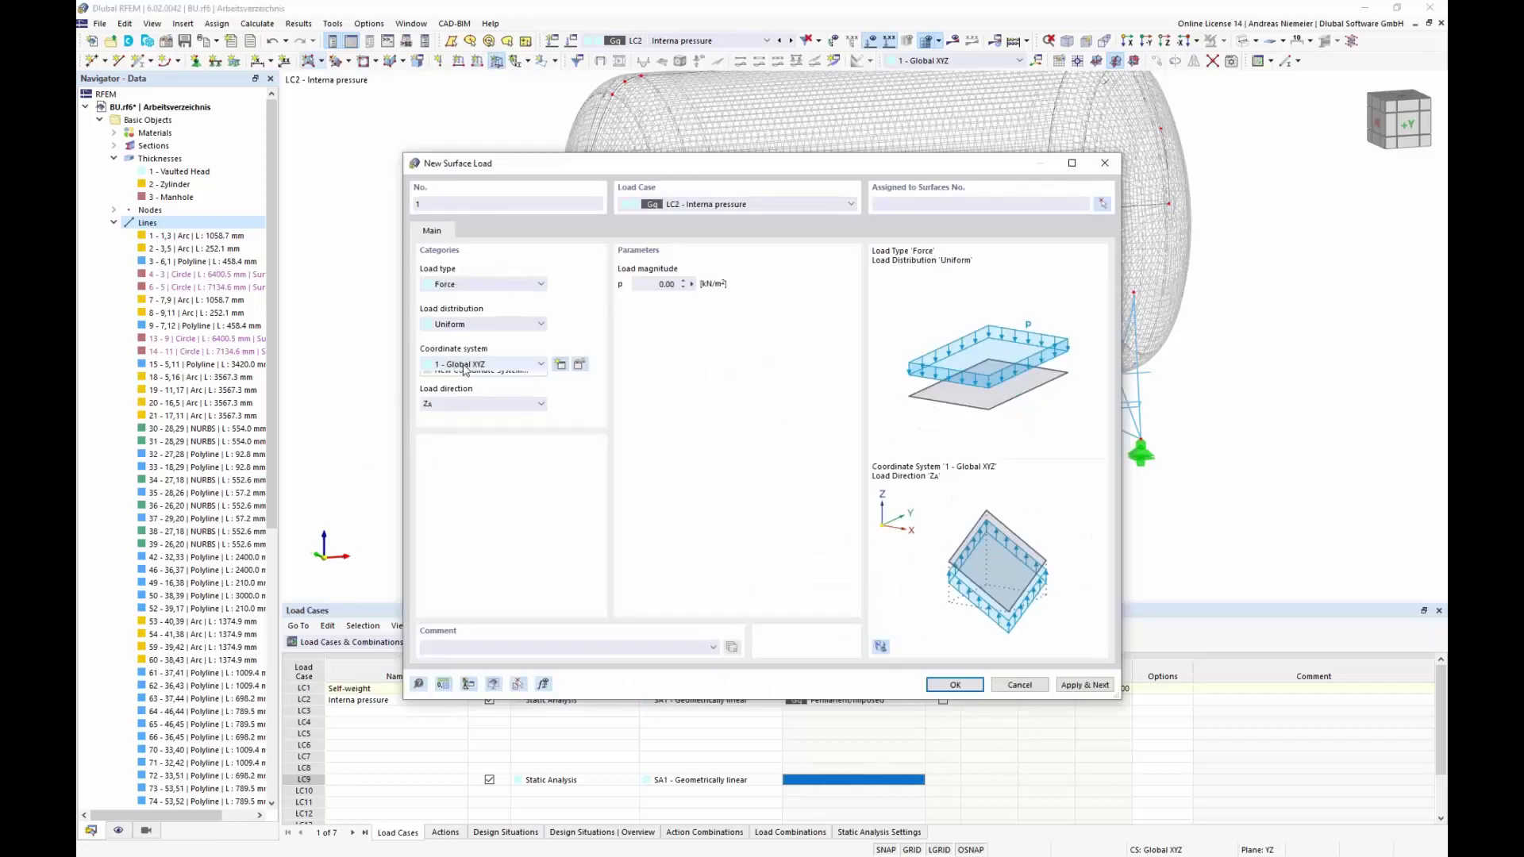
left_click(457, 365)
left_click(451, 387)
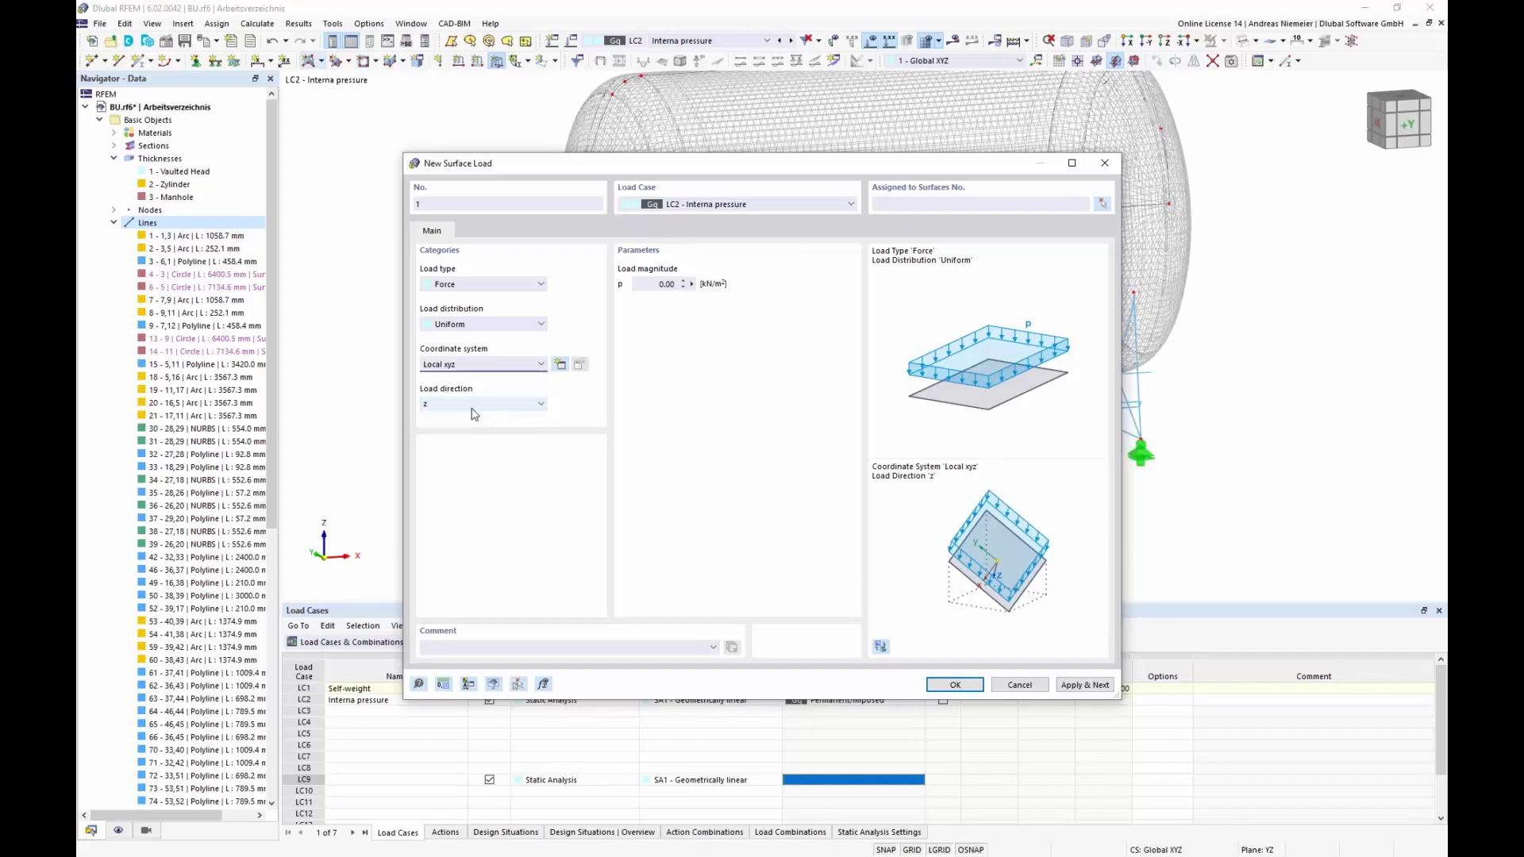
left_click(655, 281)
left_click(655, 281)
type("100")
left_click(590, 650)
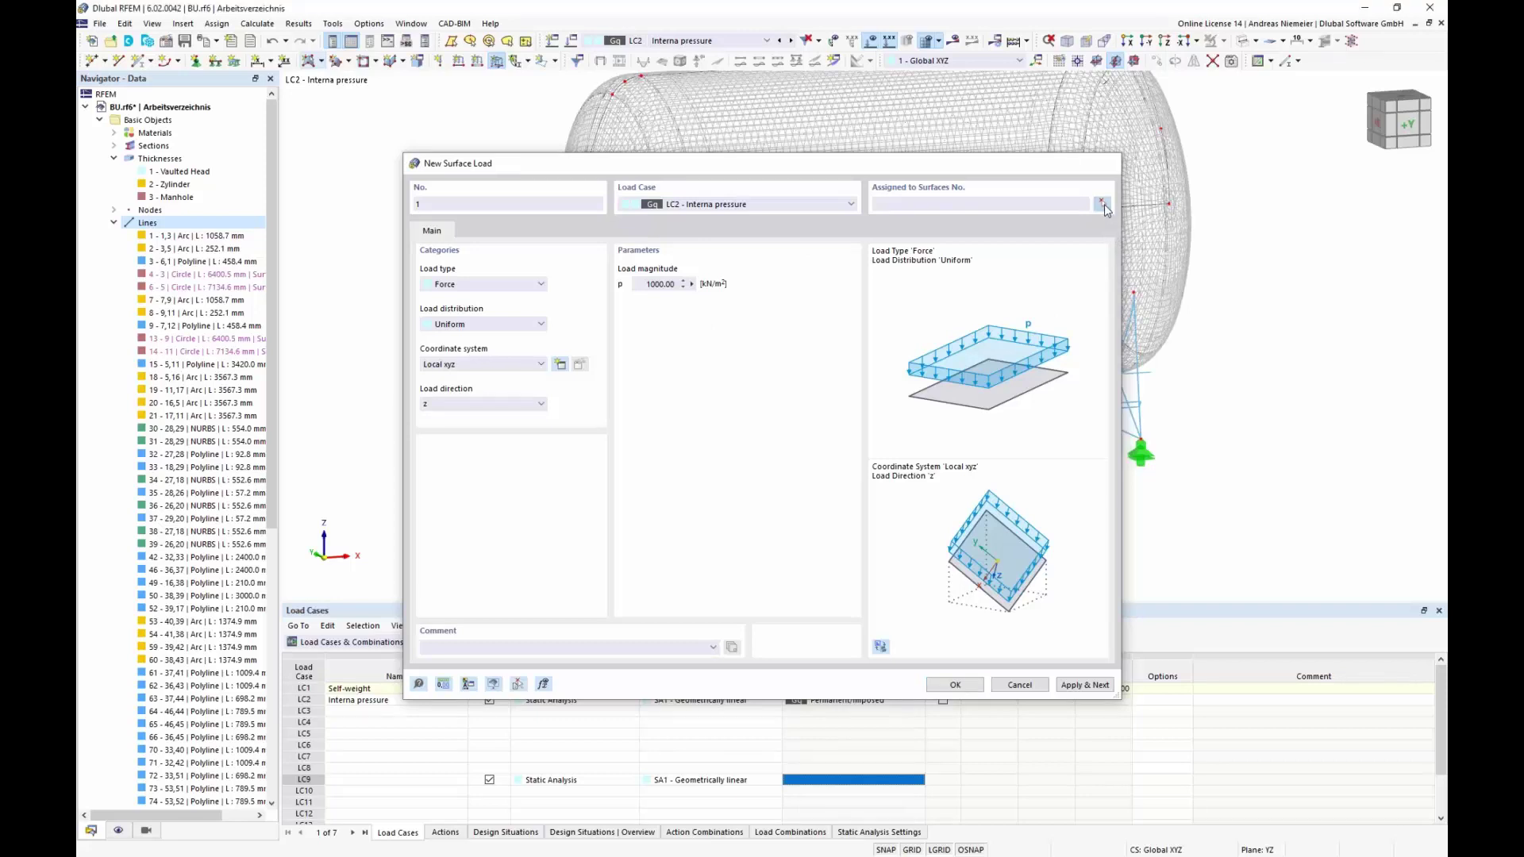
- Assign the pressure load to the vessel and manhole surfaces 1-5, 7, 11, 13 and 15, and create it
left_click(1102, 204)
left_click_drag(878, 238, 603, 177)
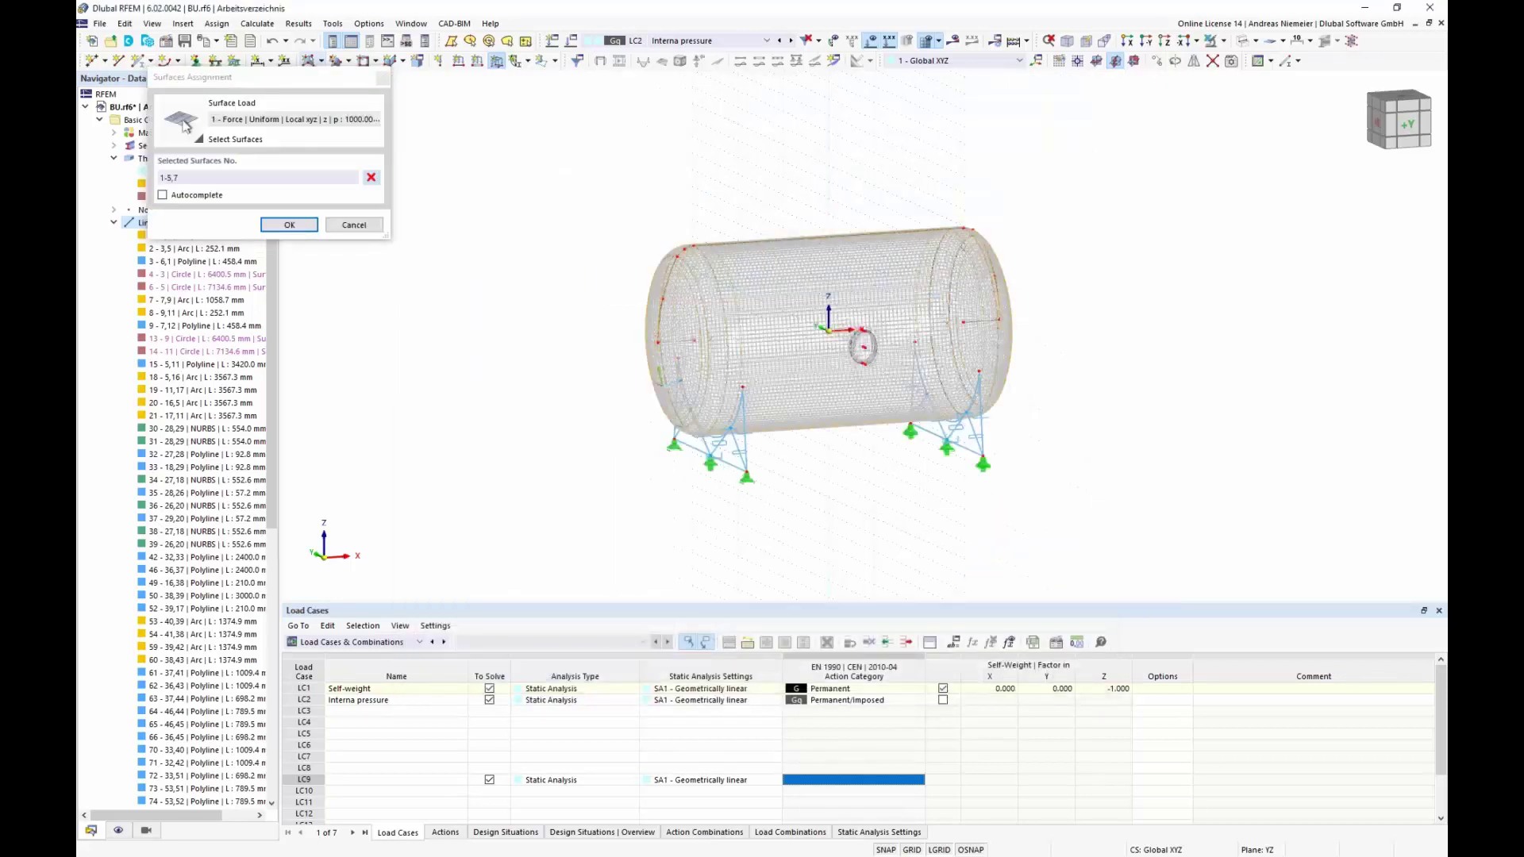
scroll(830, 330, "up", 5)
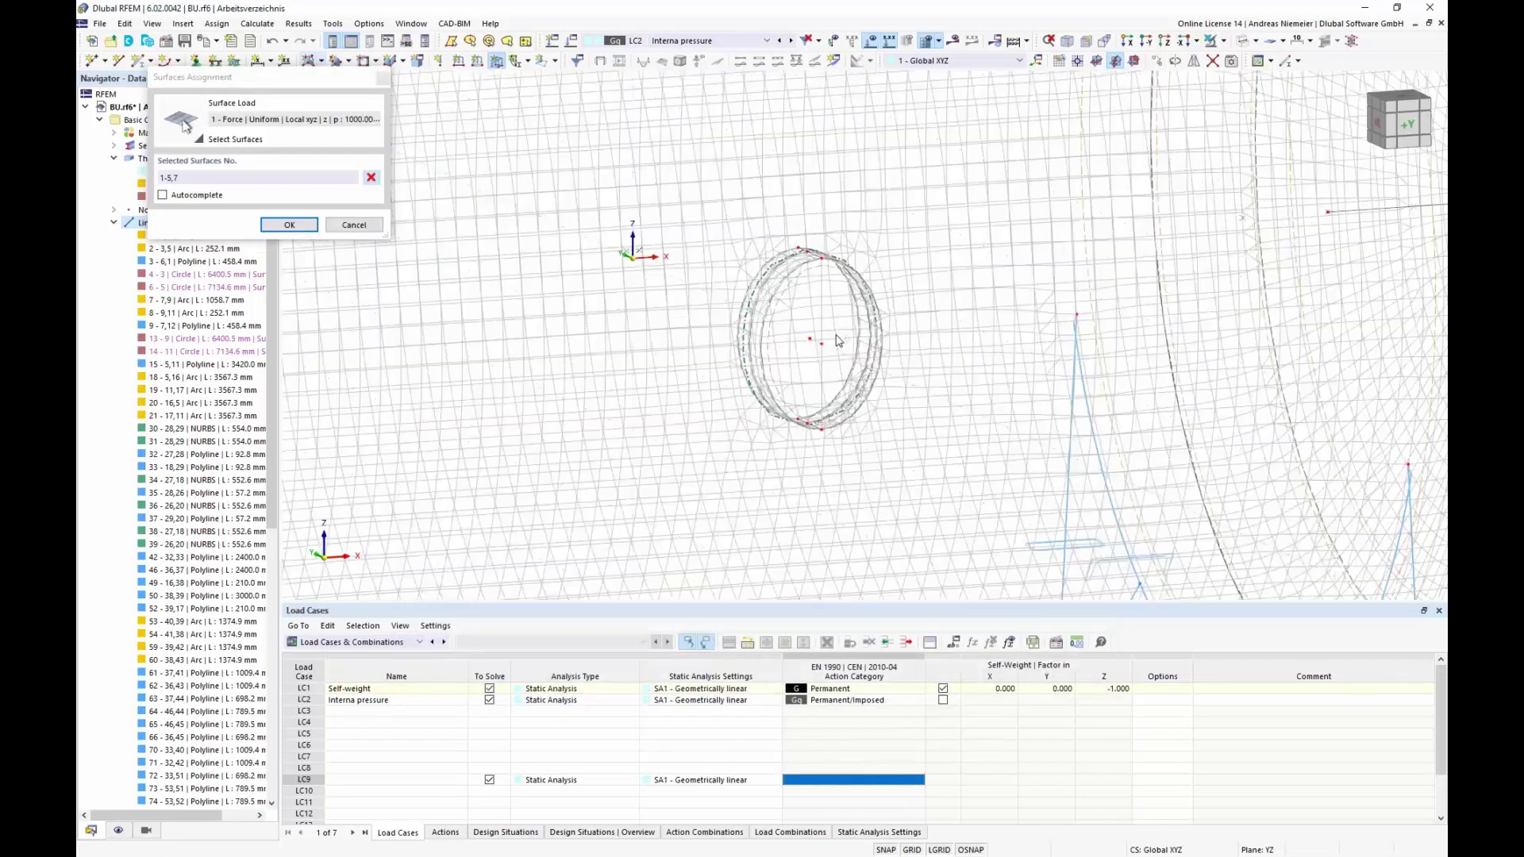
middle_click_drag(831, 326, 839, 260)
left_click(1072, 546)
scroll(835, 365, "up", 5)
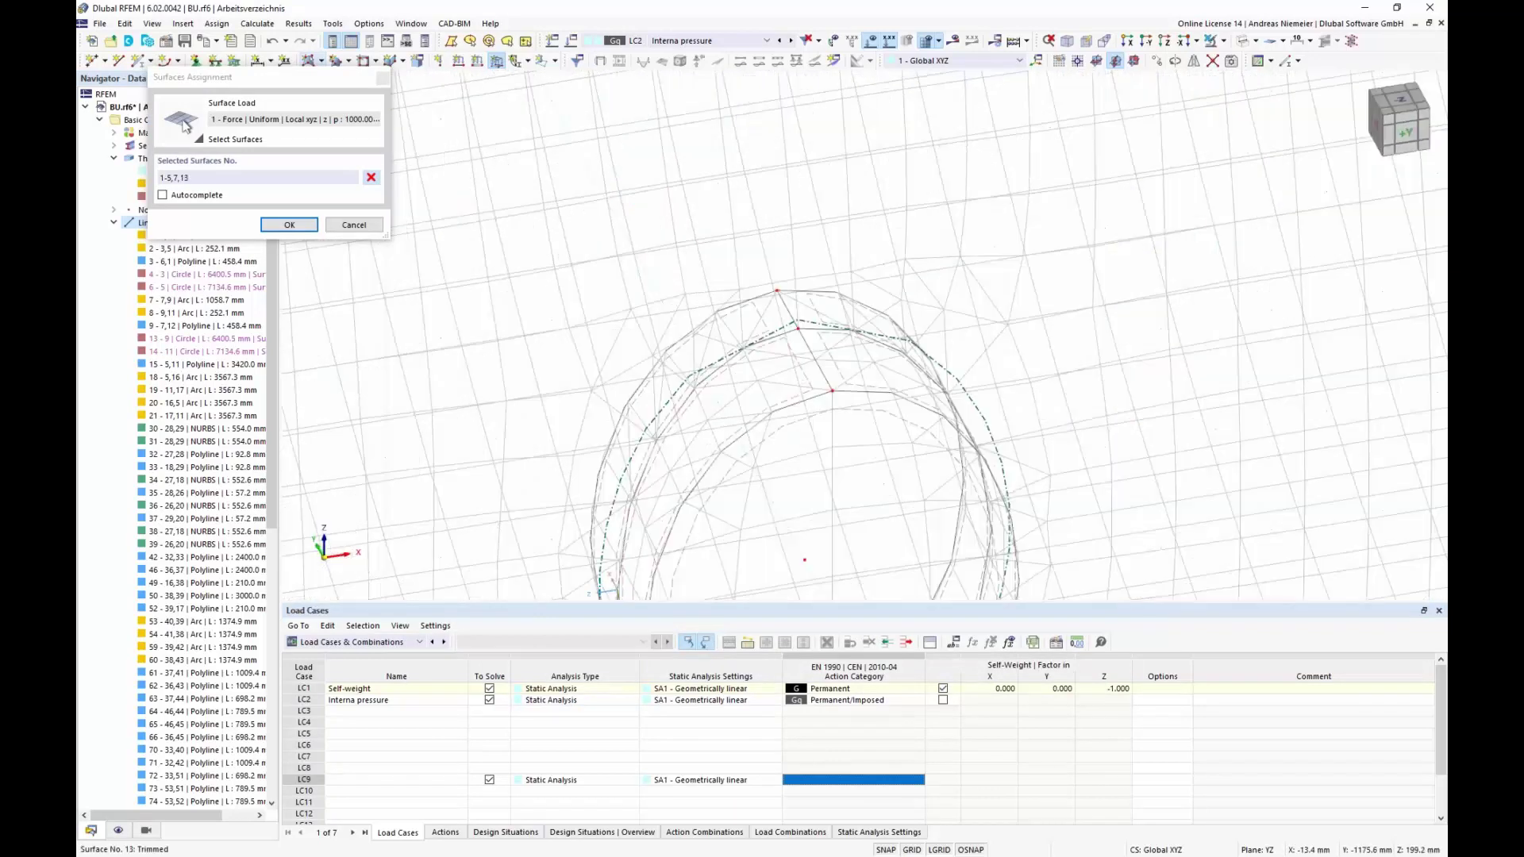
left_click(993, 521)
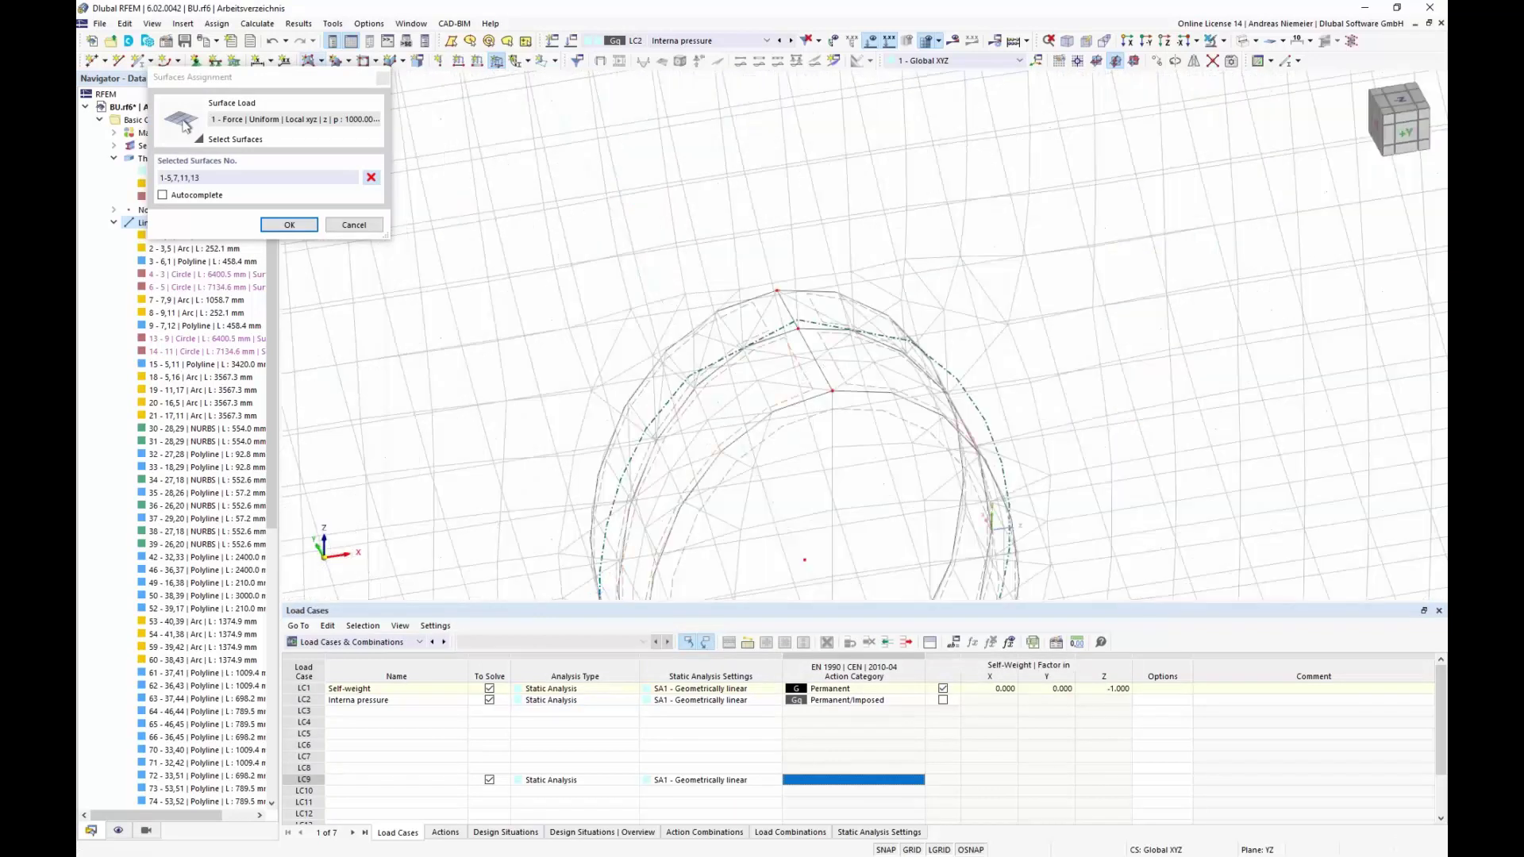
left_click(855, 412)
scroll(754, 496, "down", 4)
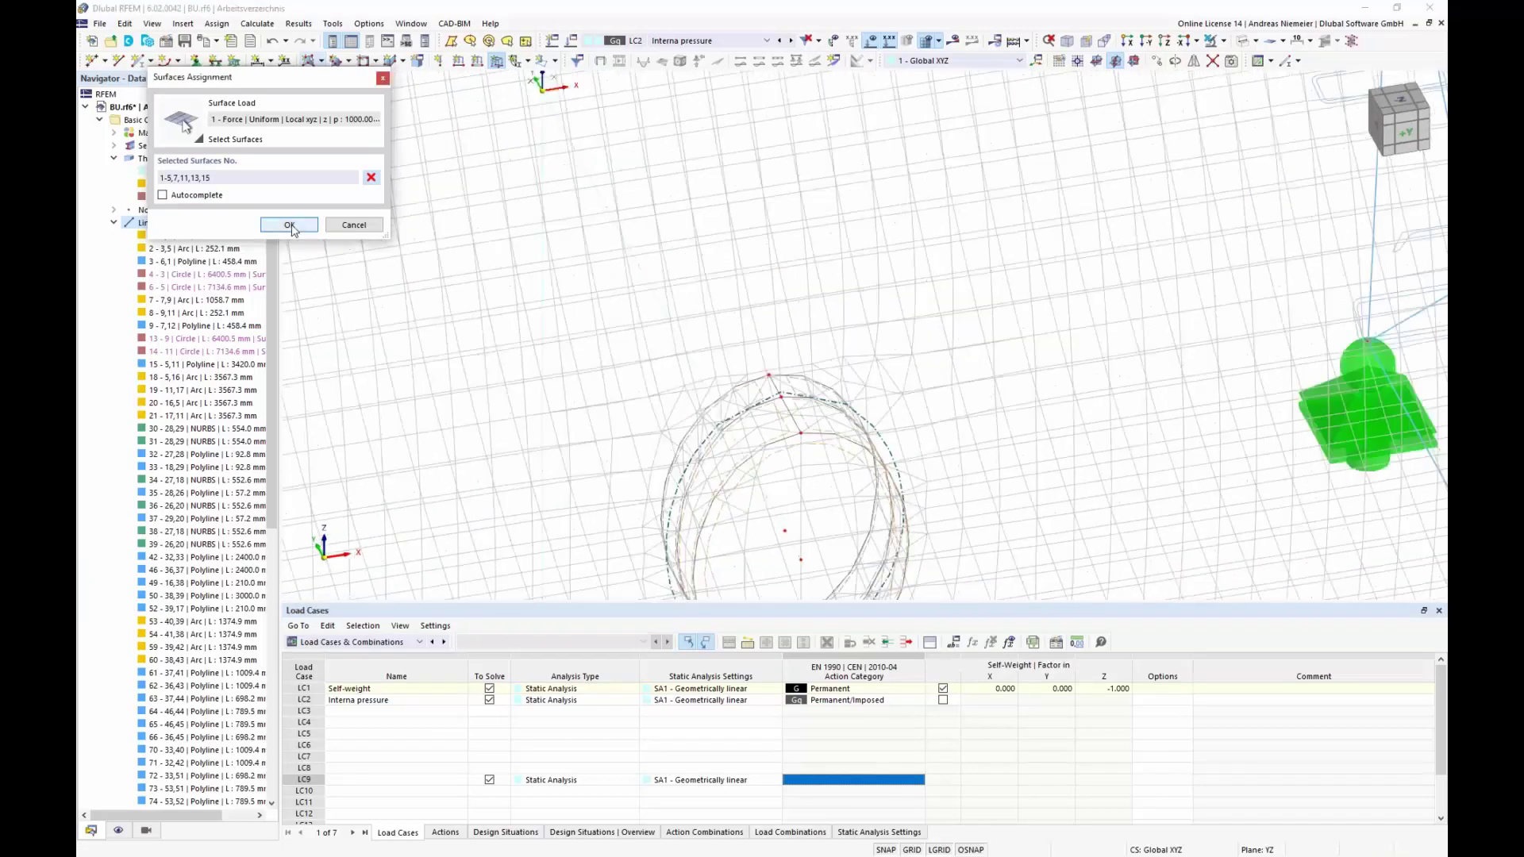
left_click(290, 225)
left_click(953, 684)
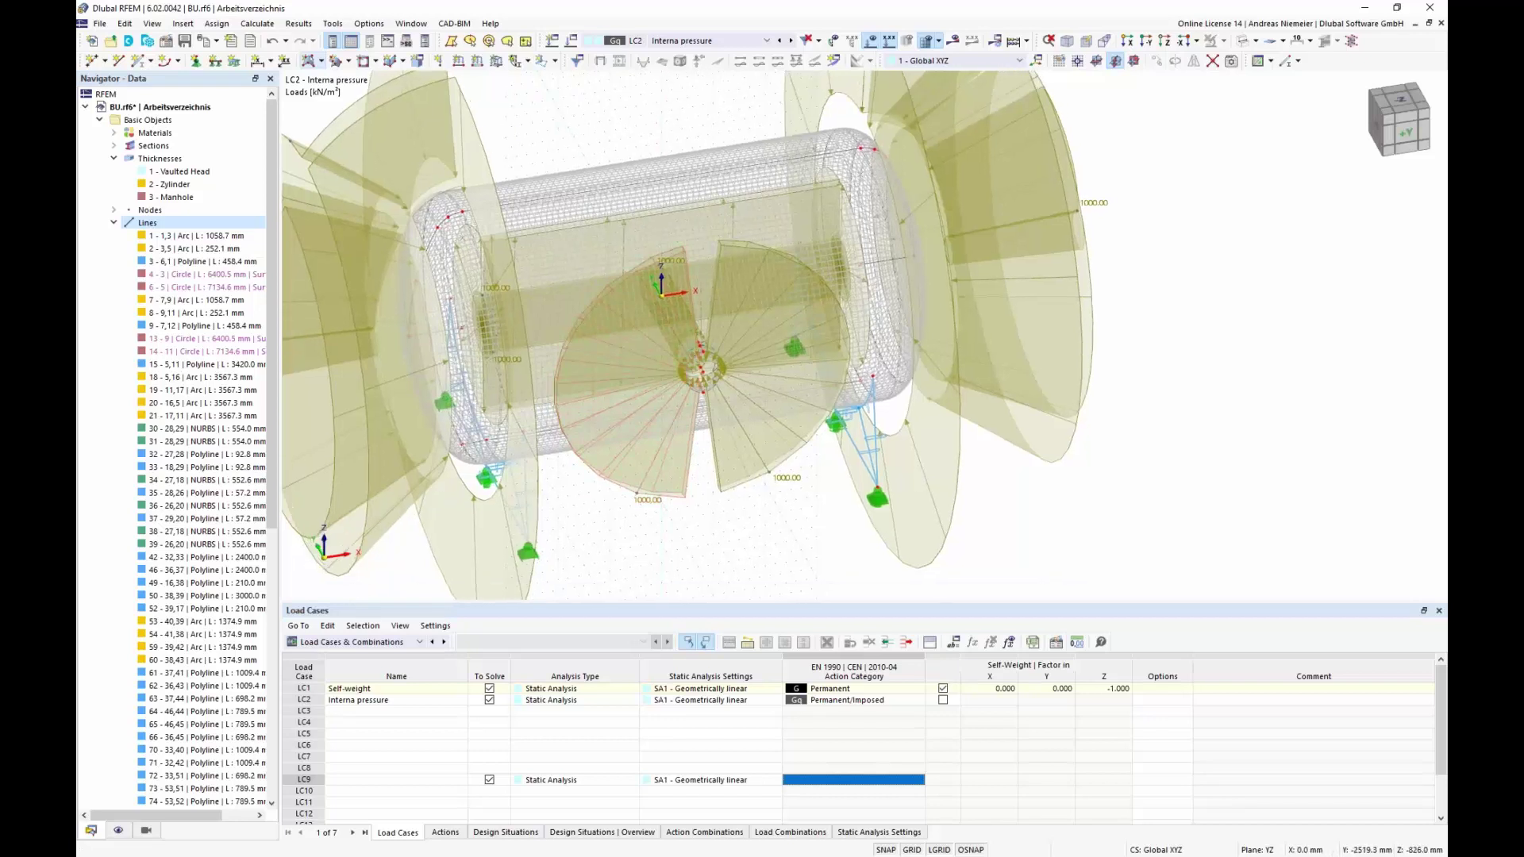
- Hide the load display and calculate the results of load case LC2
left_click(871, 41)
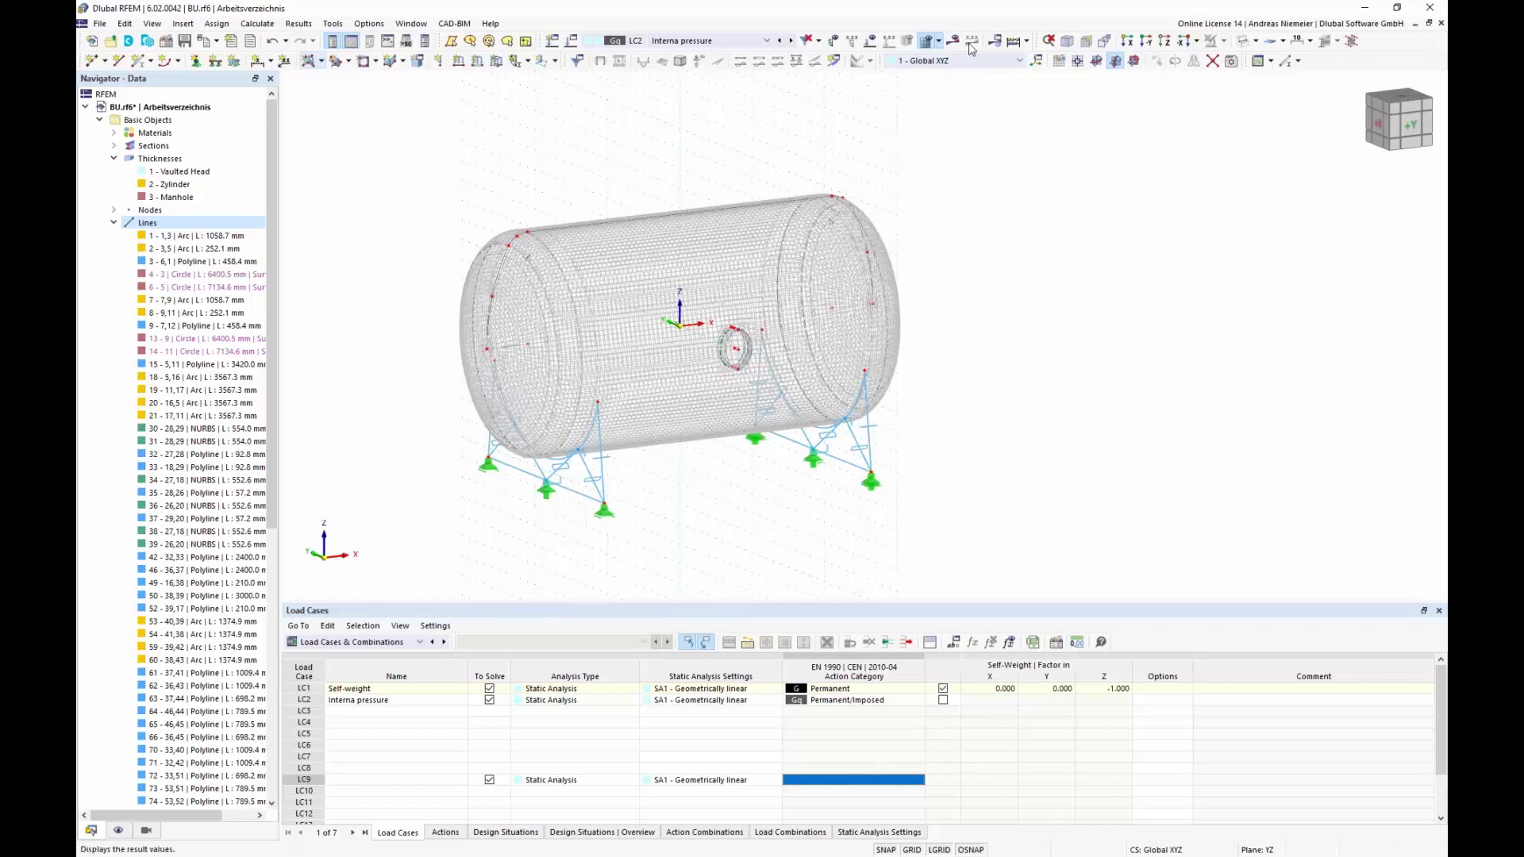
left_click(972, 50)
left_click(822, 498)
middle_click_drag(587, 480, 778, 476, "ctrl")
scroll(101, 125, "up", 4)
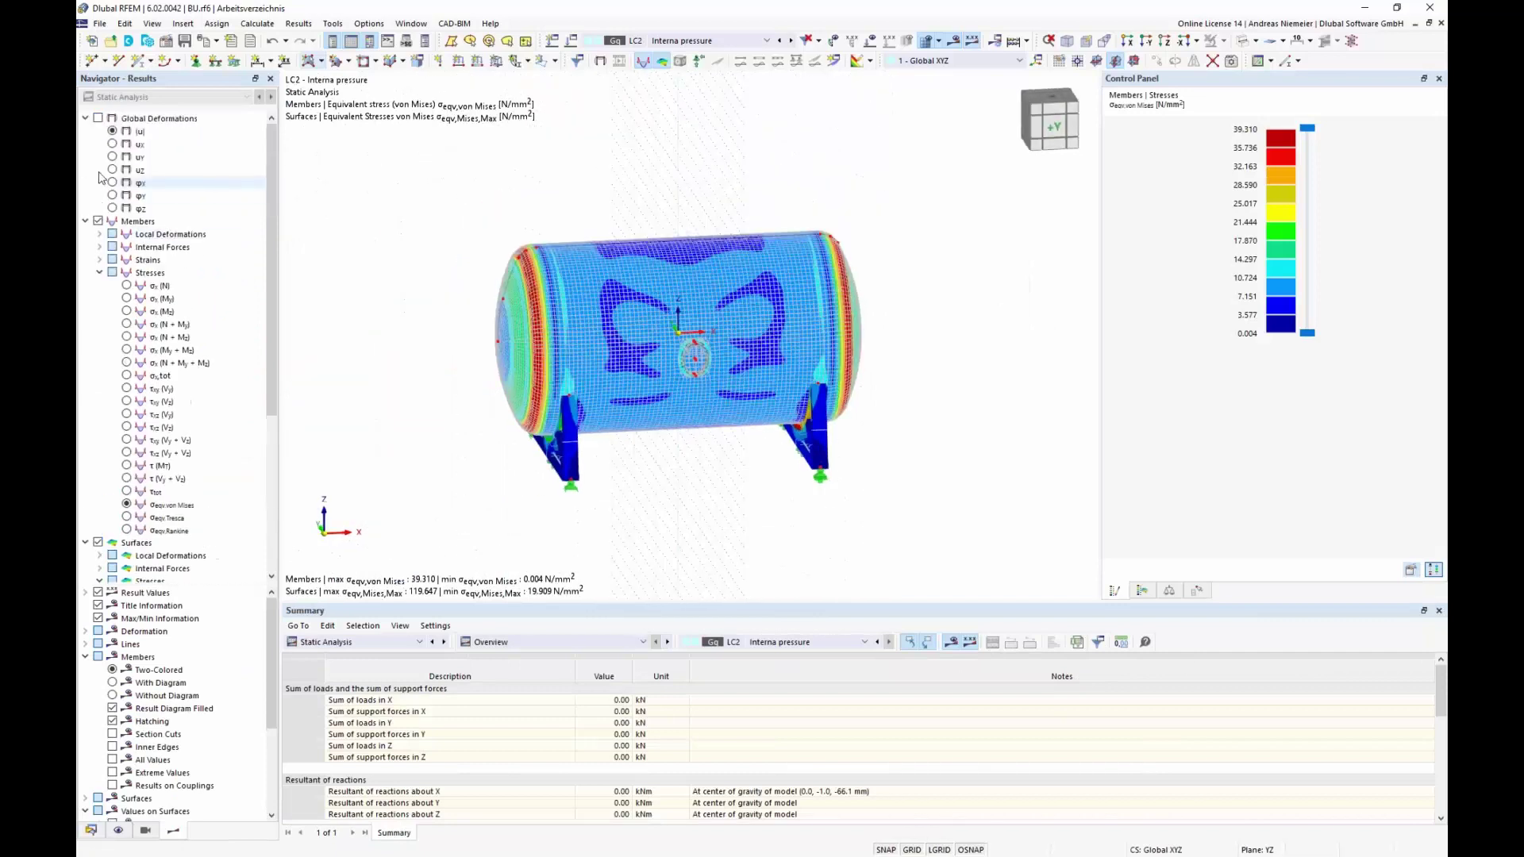
- View the global deformations of LC2, and switch back to the von Mises stresses of both members and surfaces
left_click(98, 118)
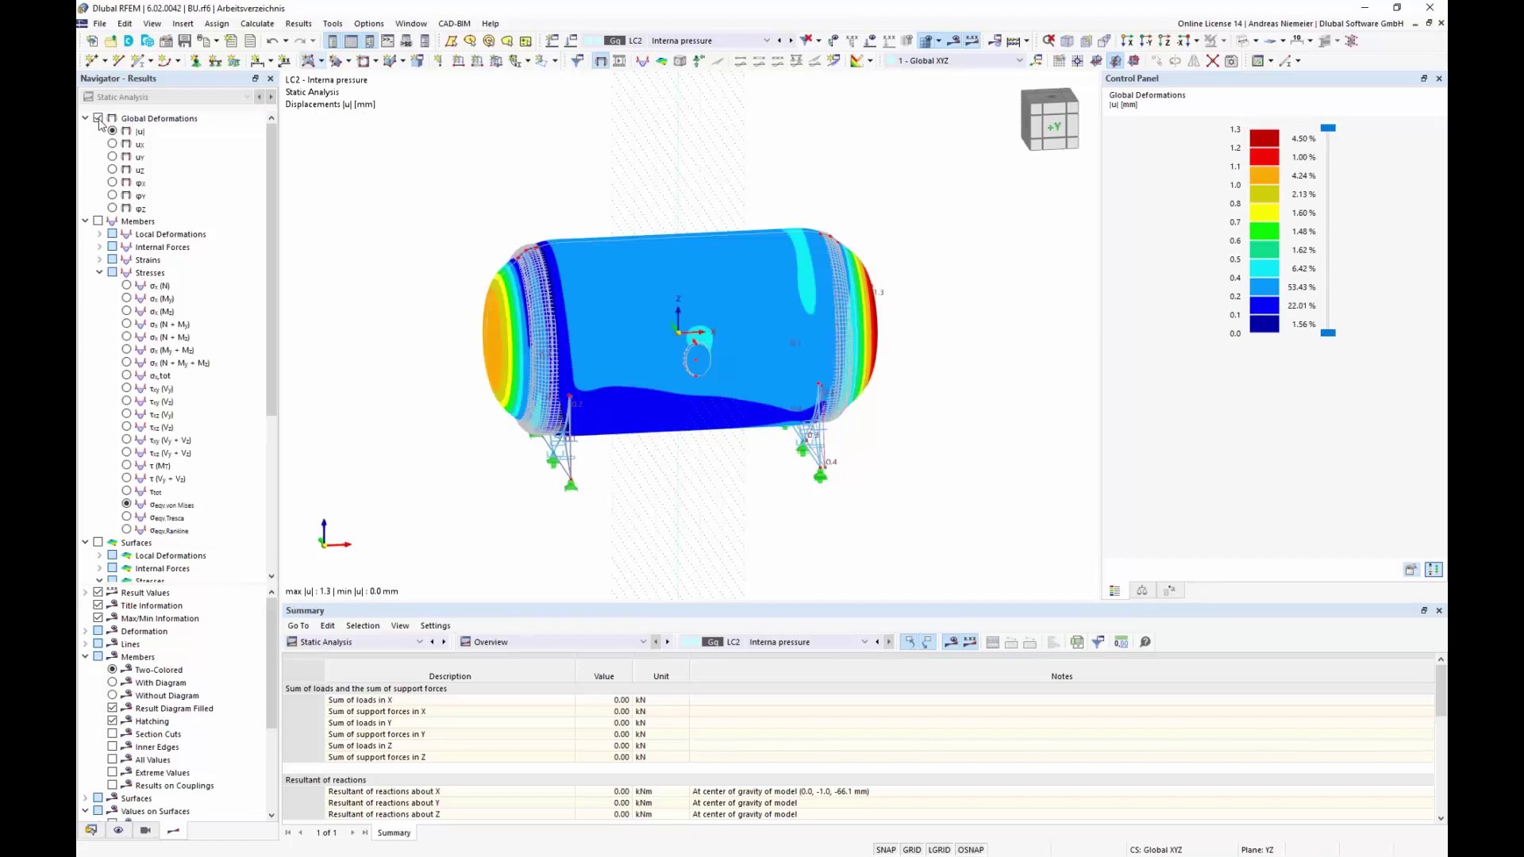
left_click(99, 222)
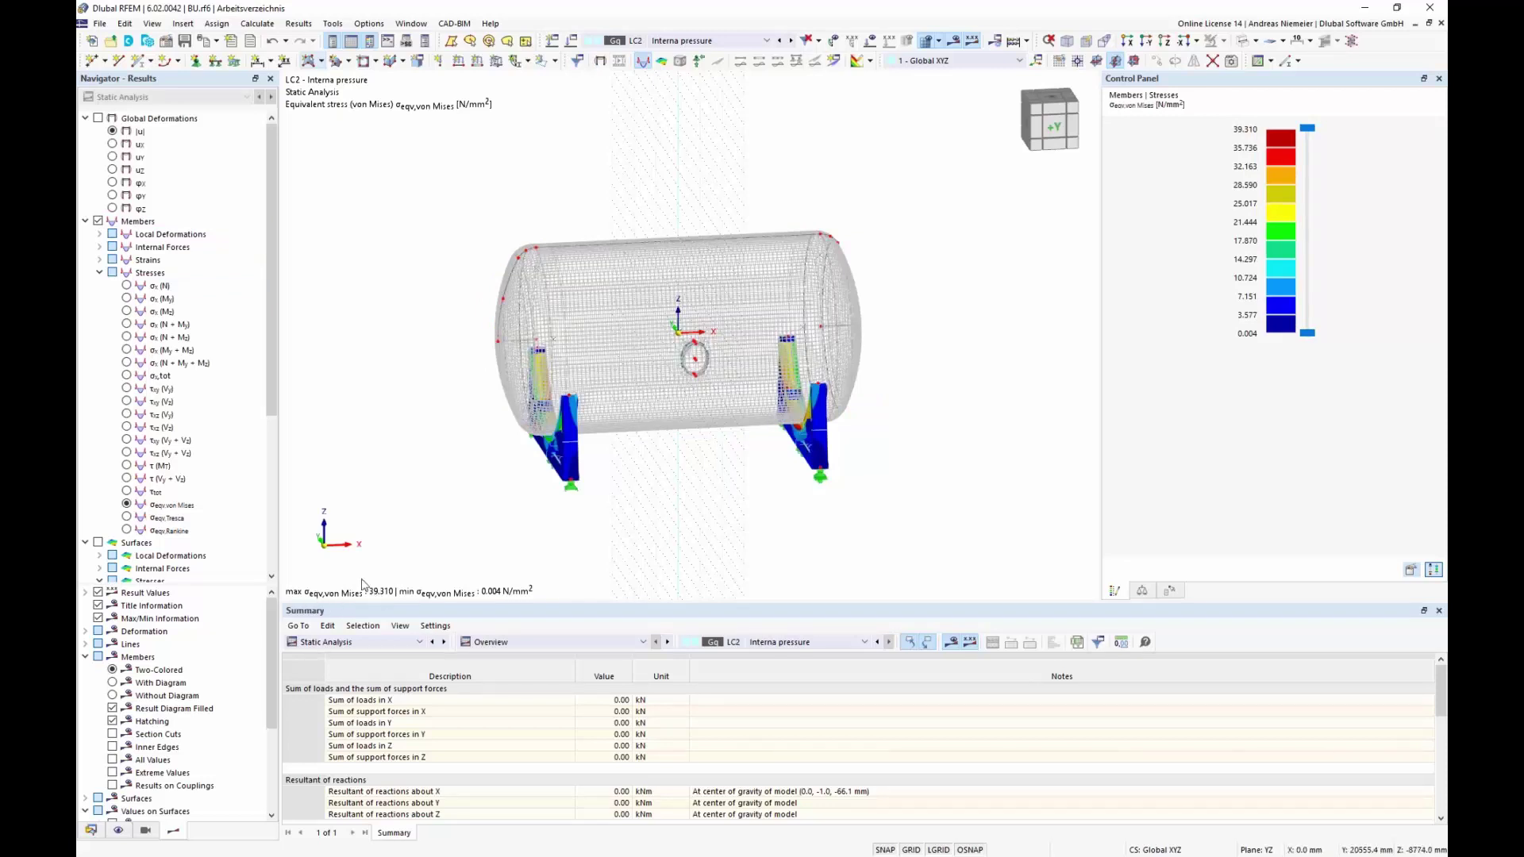
scroll(174, 445, "down", 6)
left_click(137, 298)
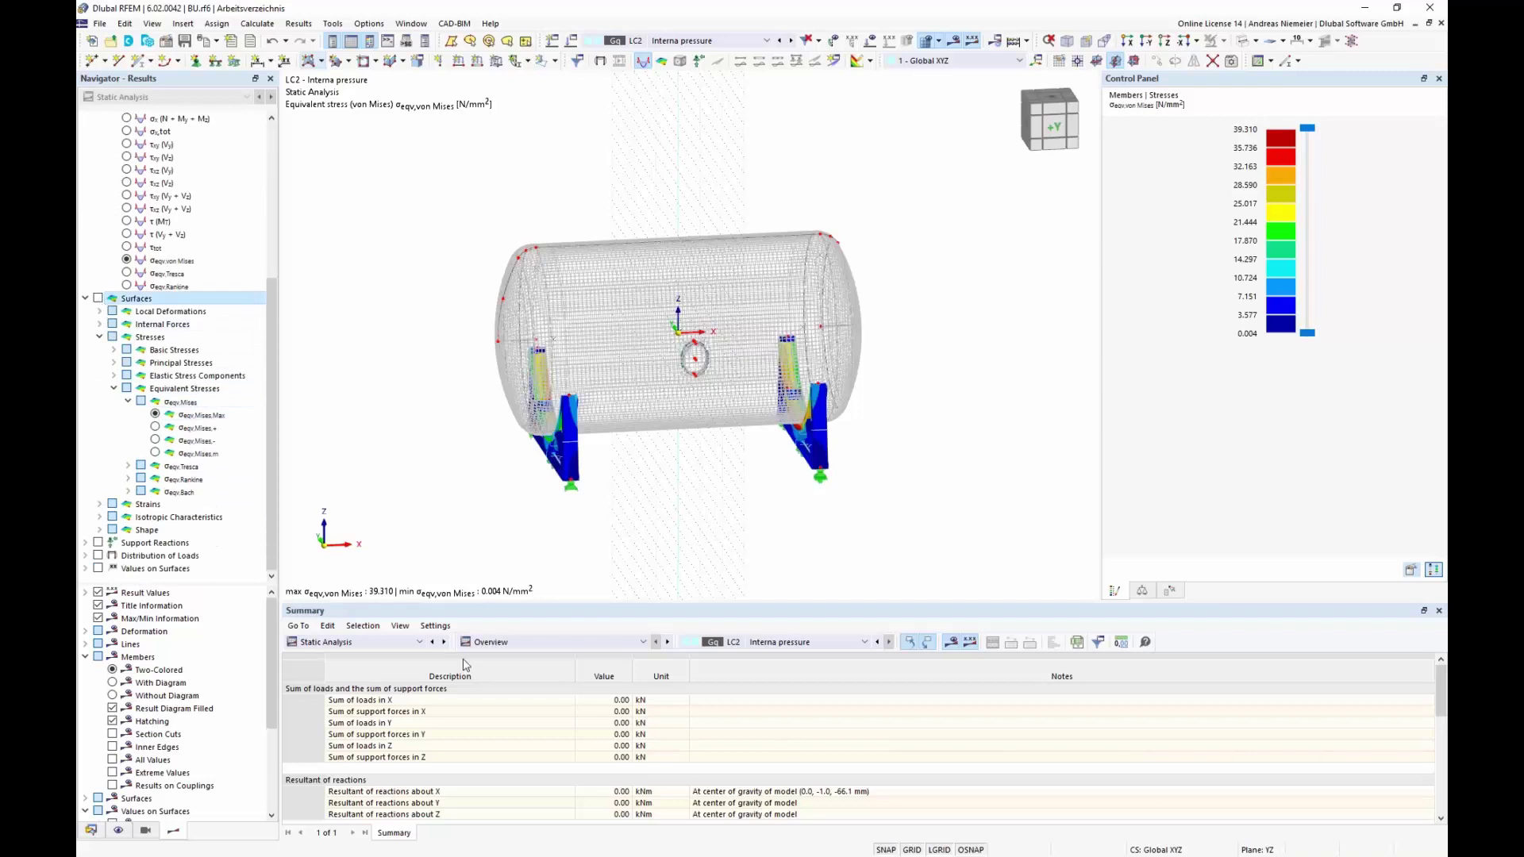
key("space")
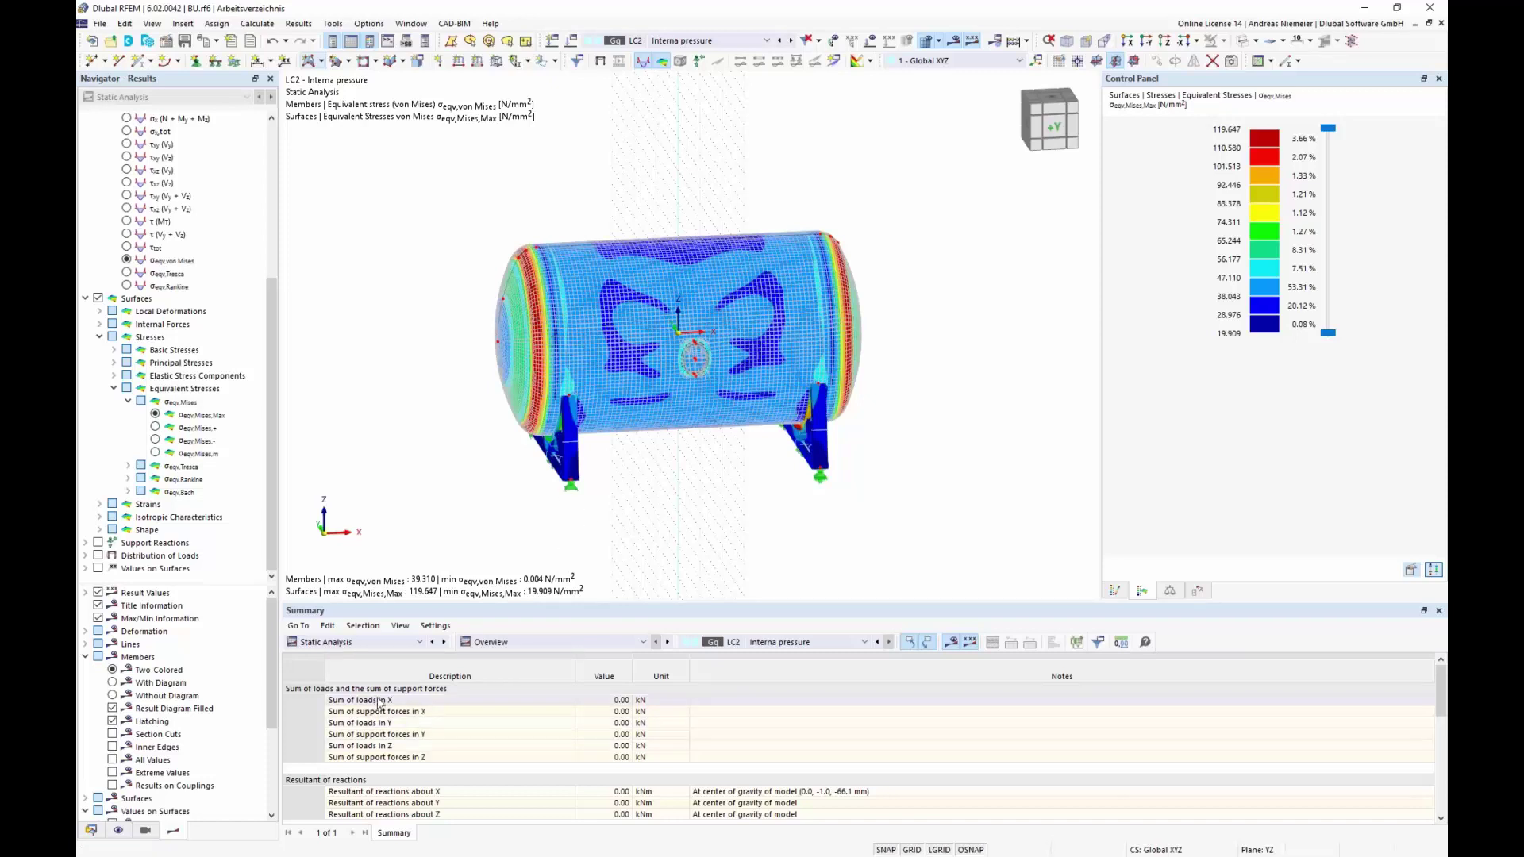
- Check the sums of loads and support forces for LC2, and display the surface load distribution in local z without the FE mesh node loads
left_click_drag(622, 702, 622, 758)
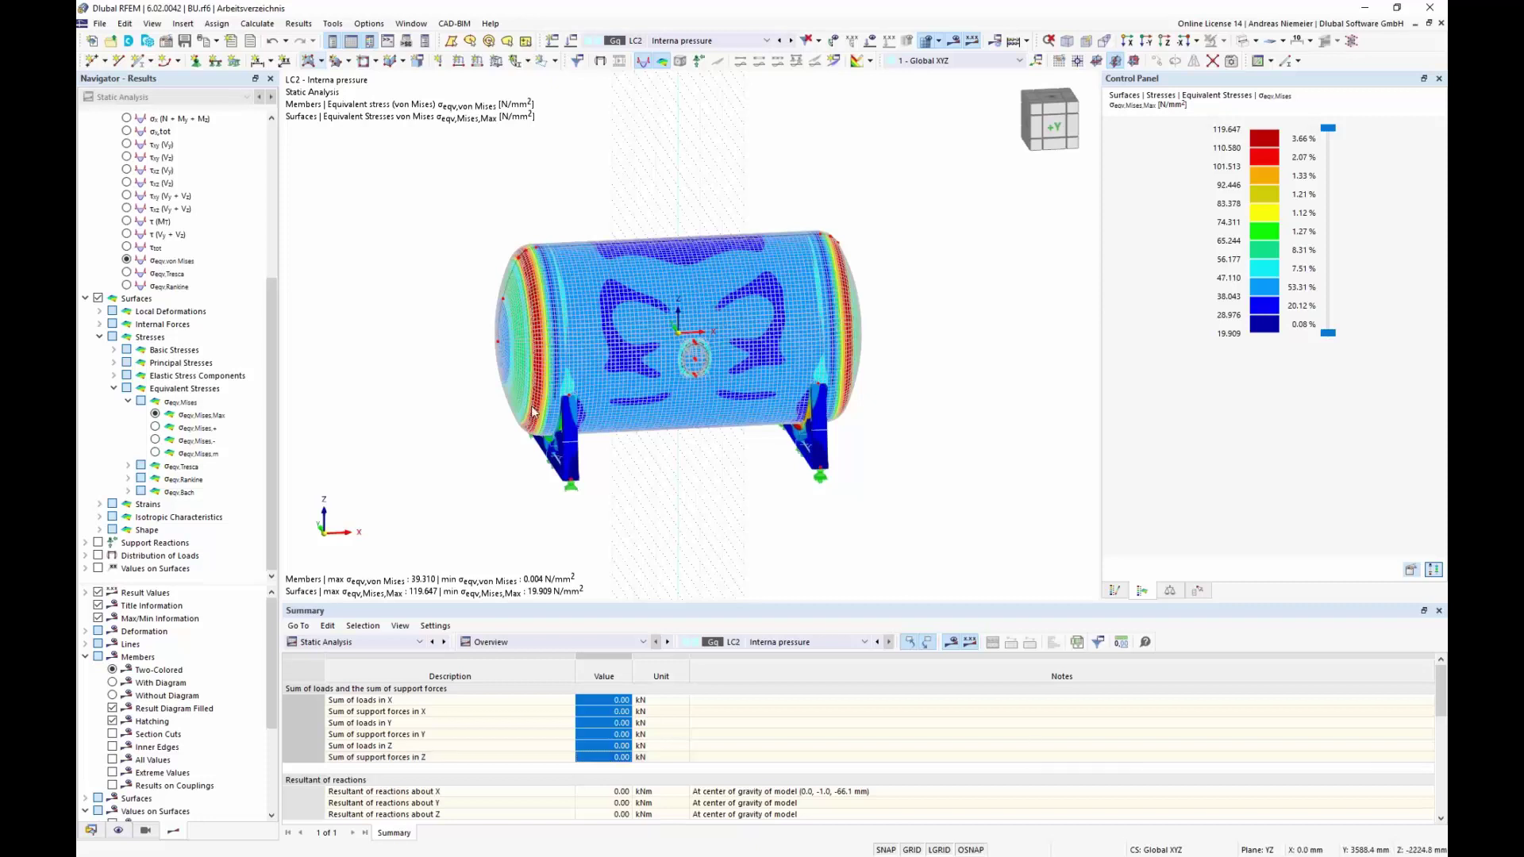
left_click(86, 556)
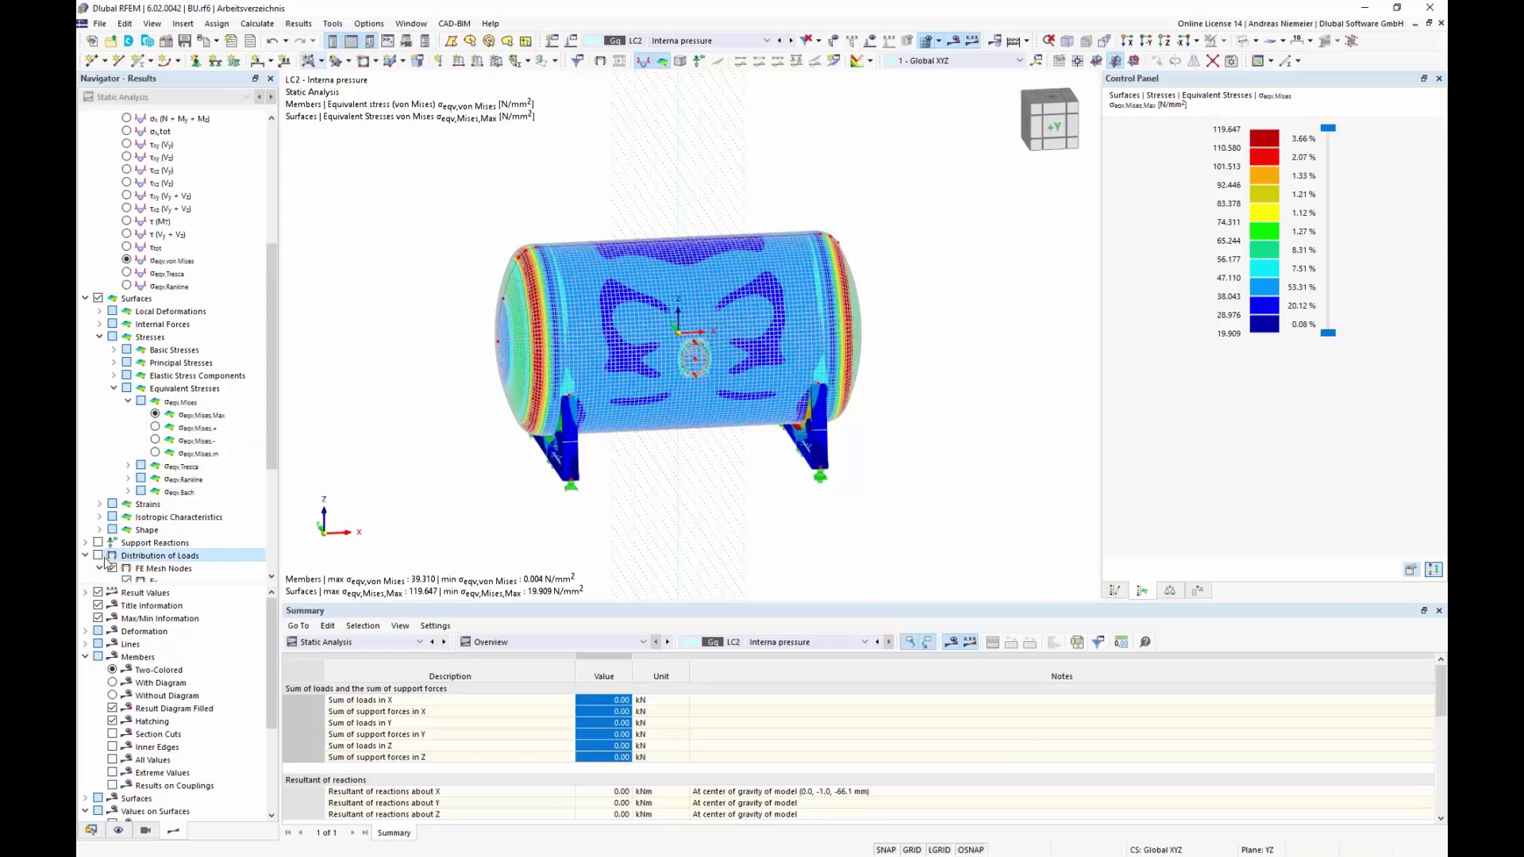
left_click(99, 555)
scroll(127, 445, "down", 5)
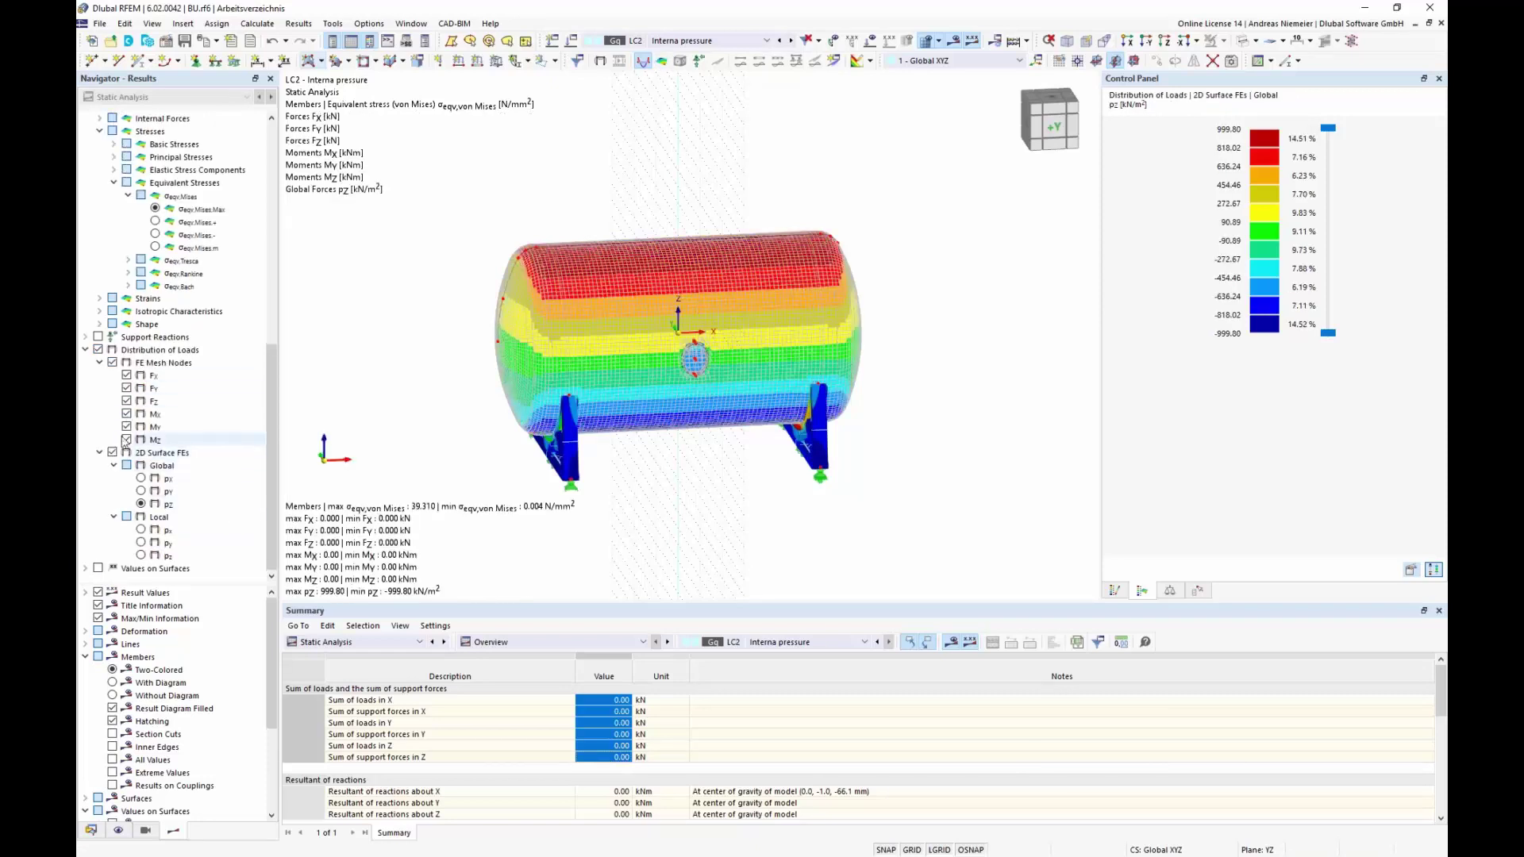
left_click(113, 363)
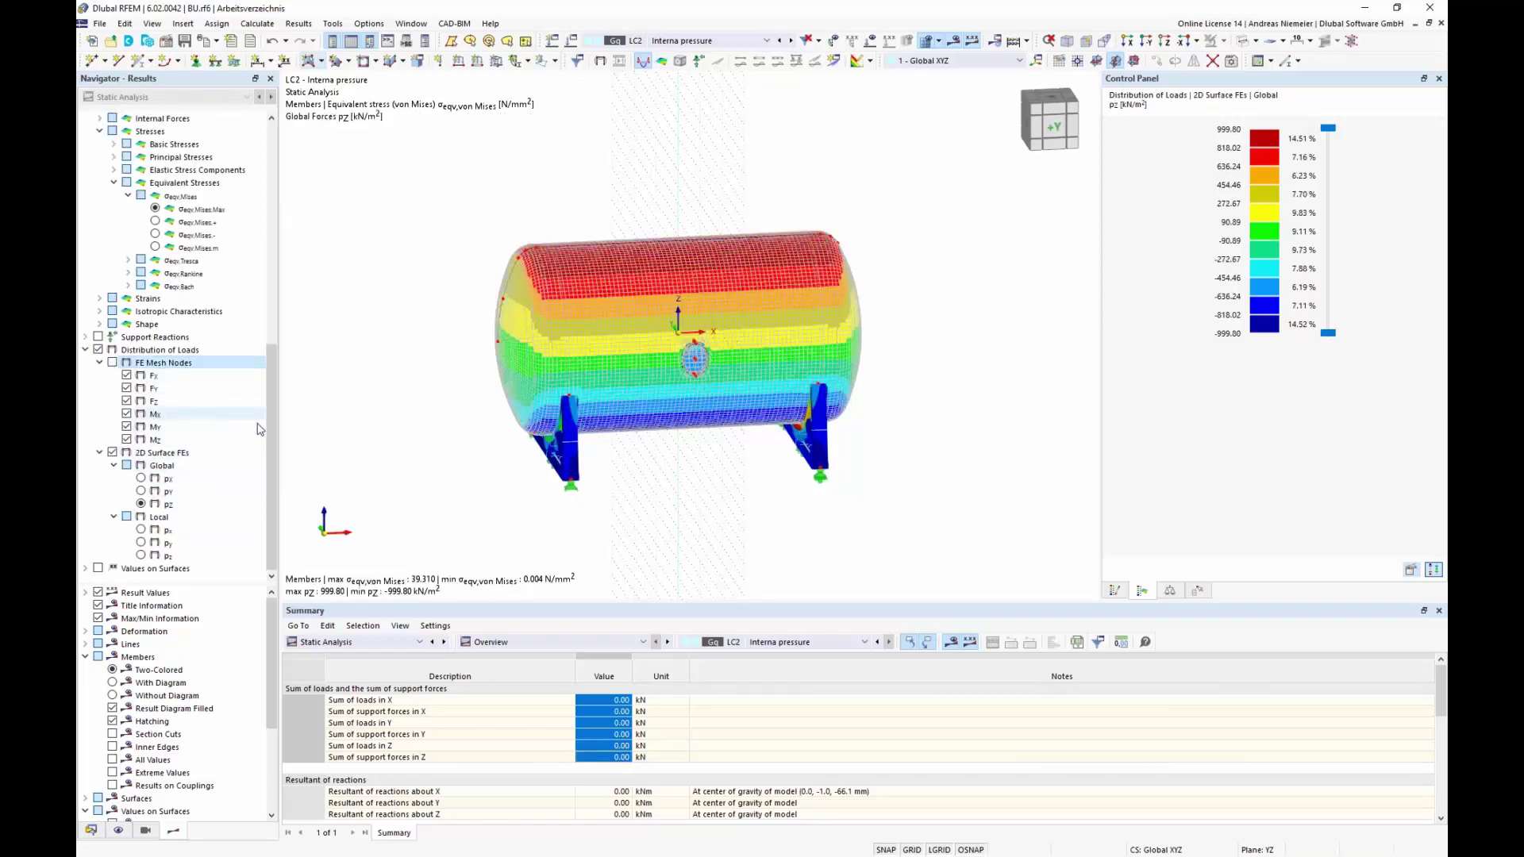
left_click(141, 556)
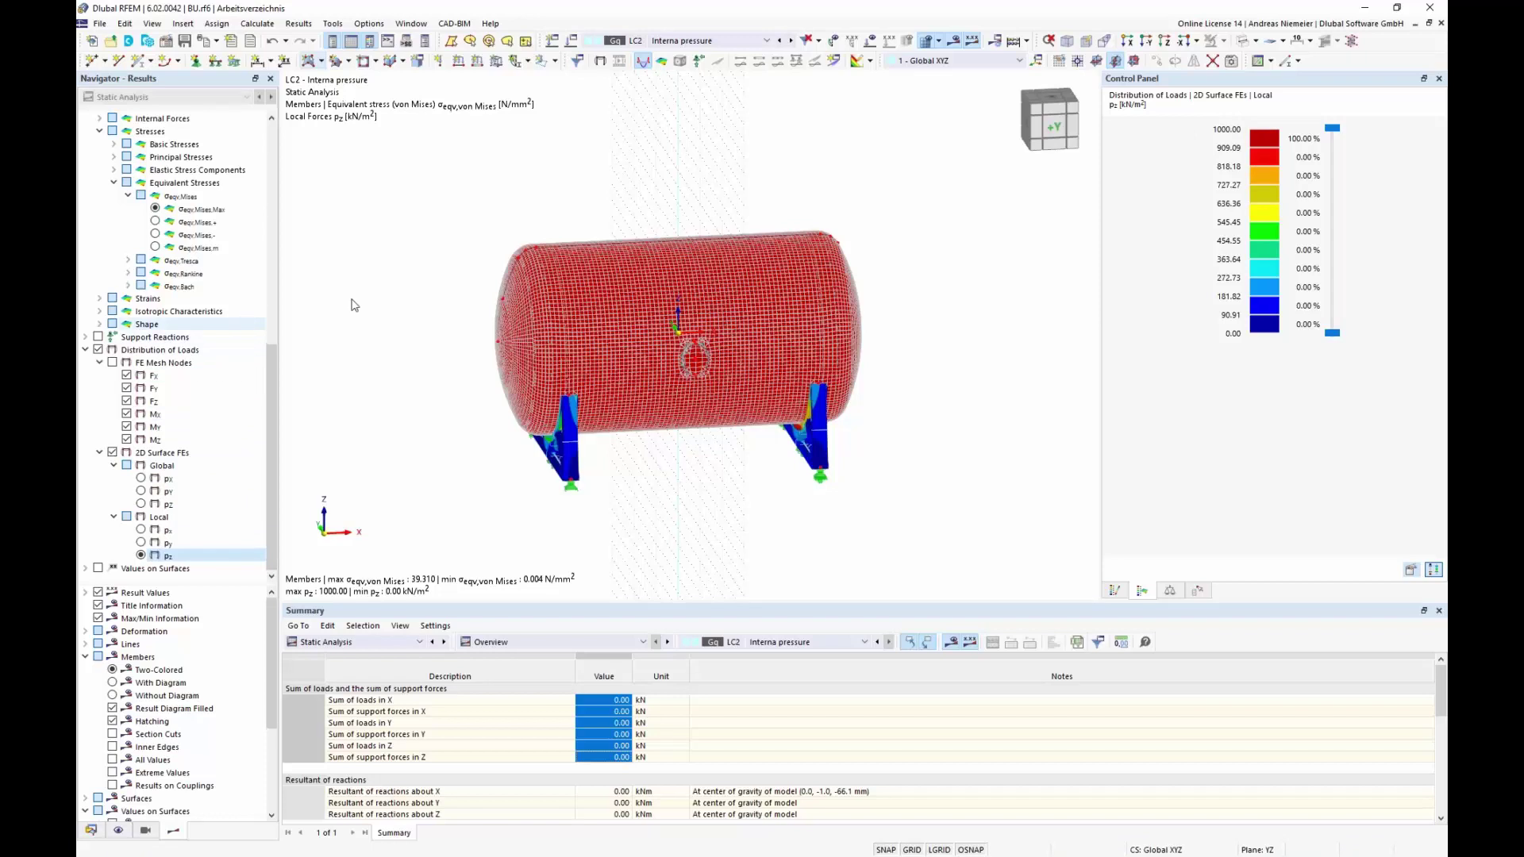
- Add load case LC3 named Filling to the load cases table and make it the current load case
left_click(324, 642)
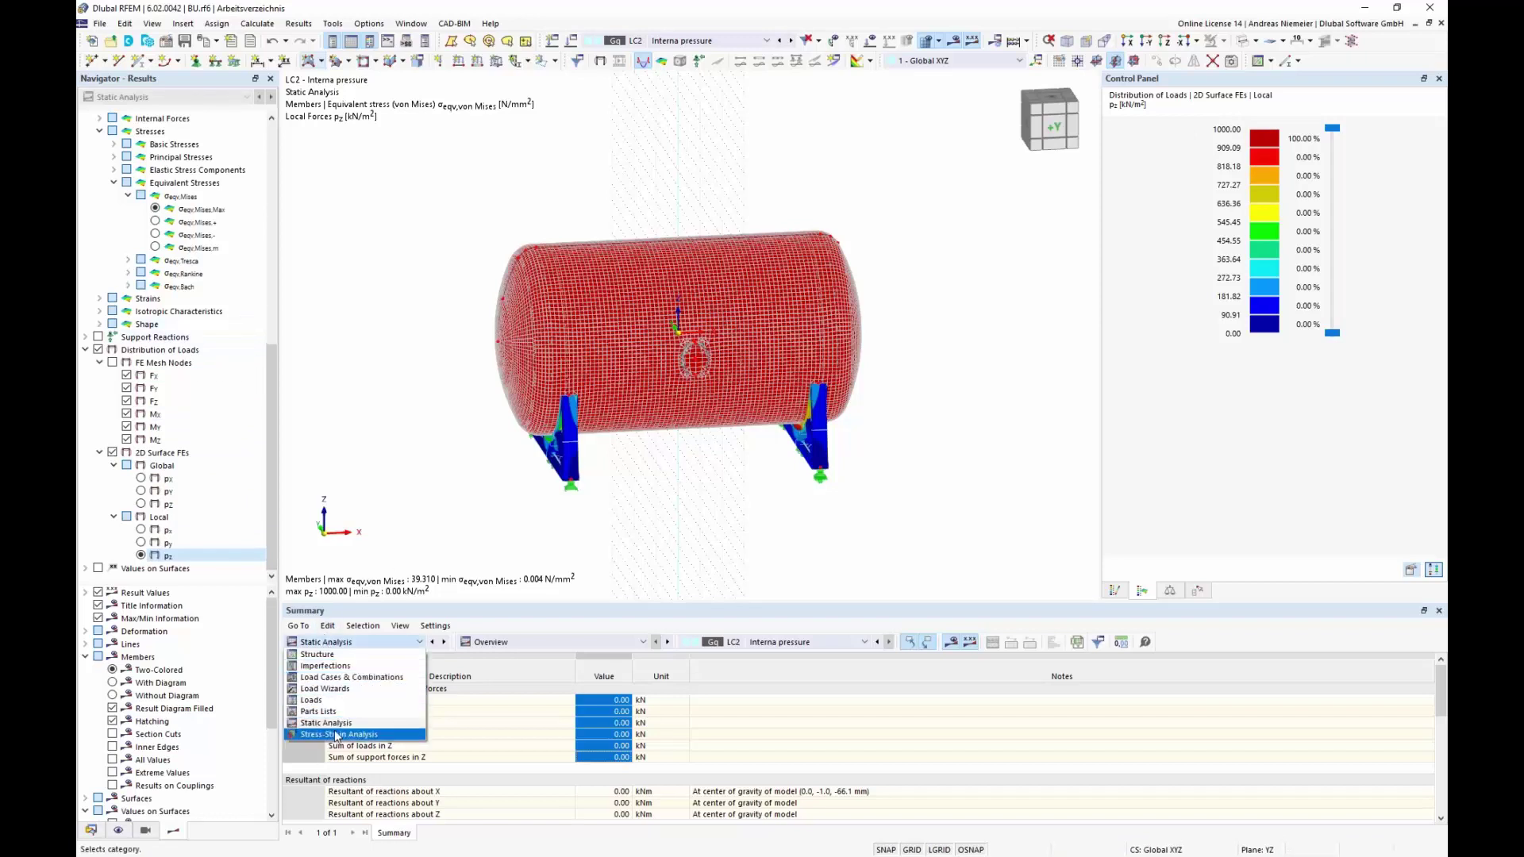
left_click(354, 677)
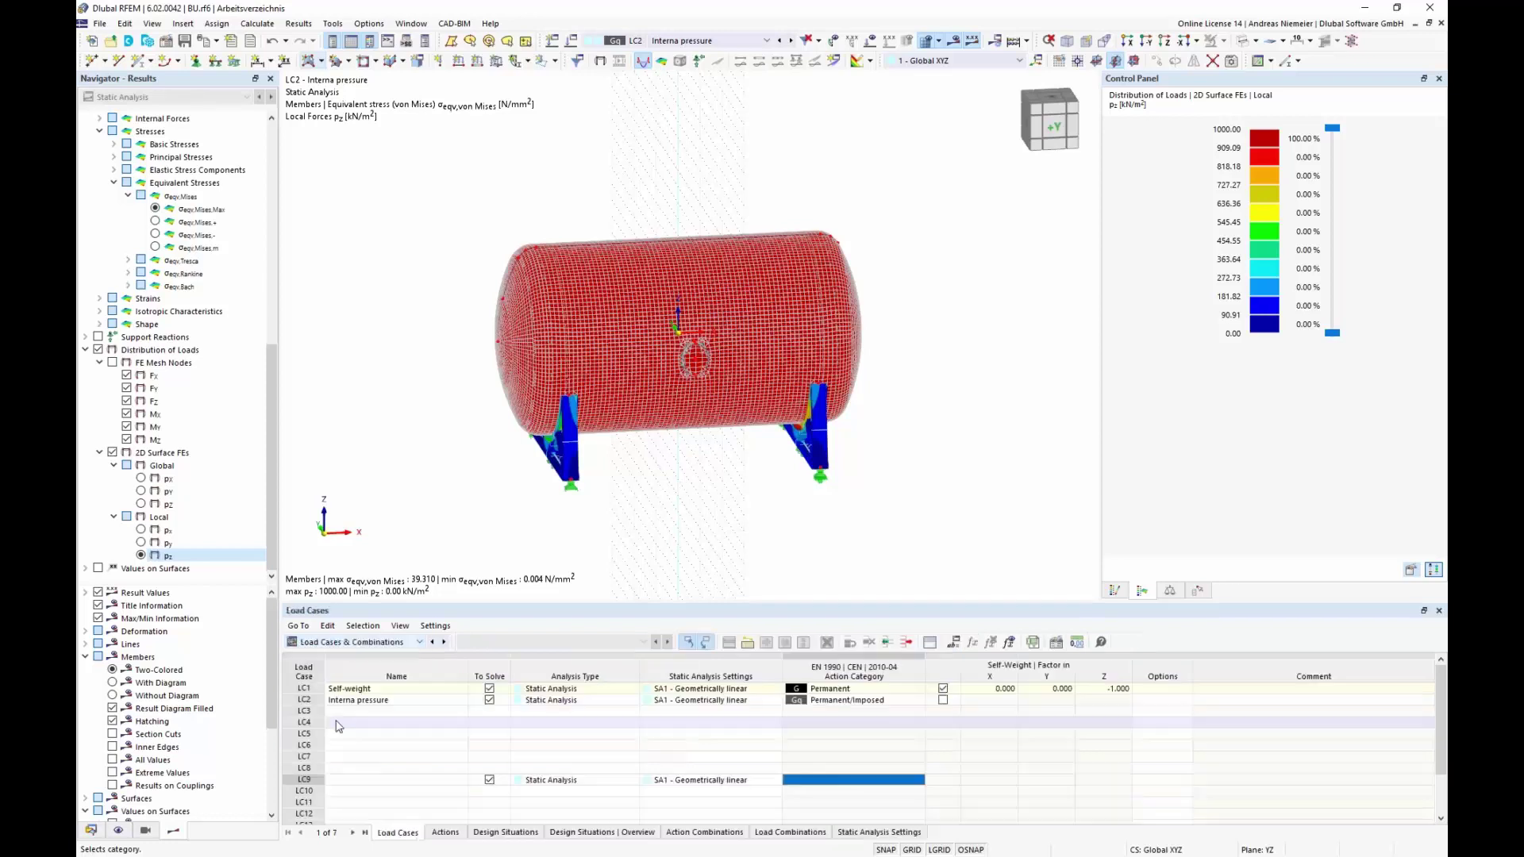
left_click(467, 711)
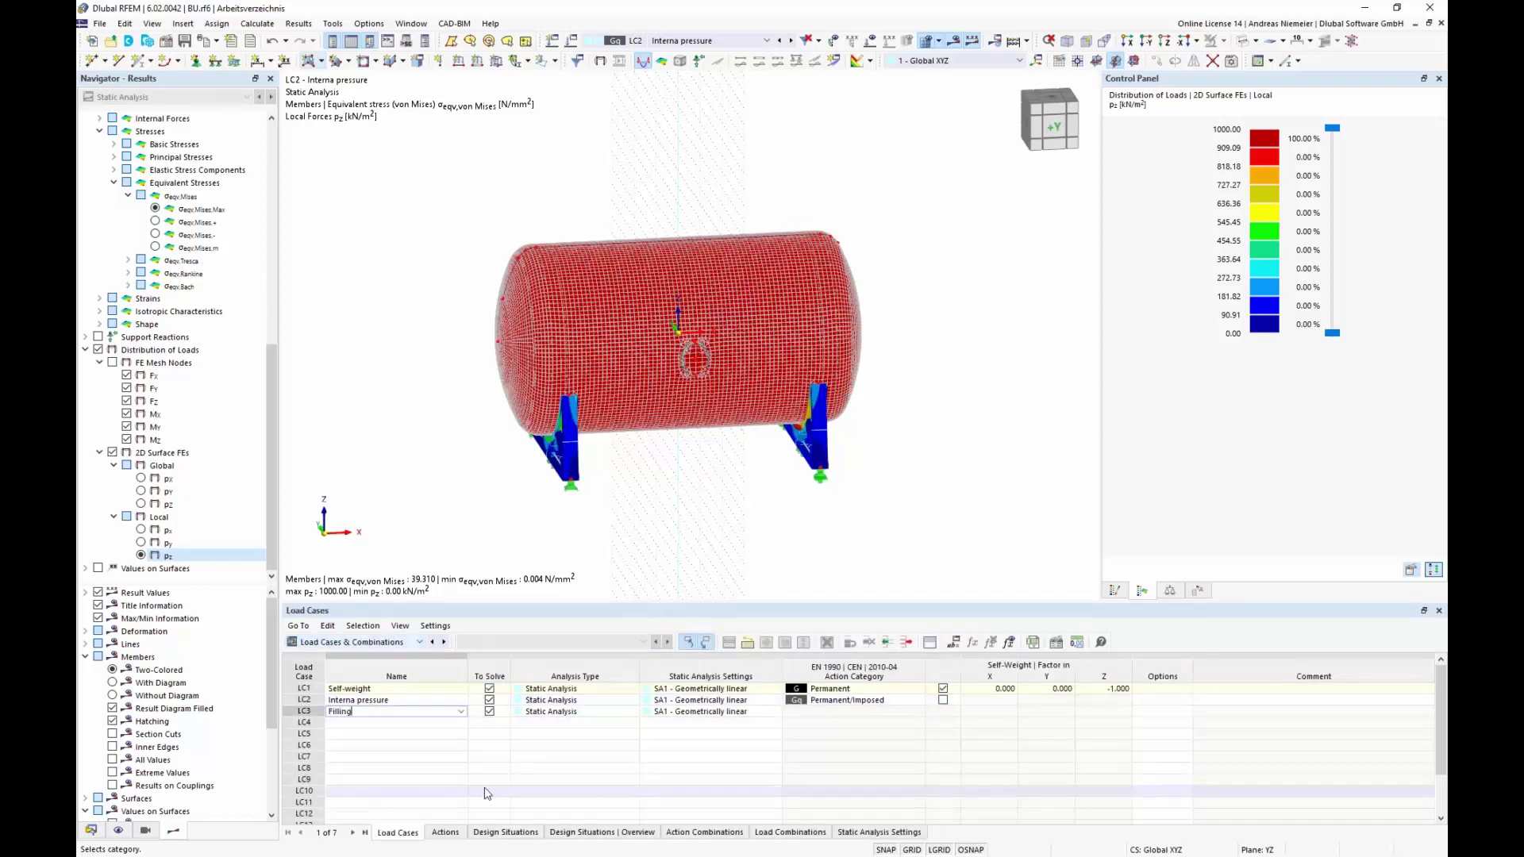
left_click(448, 792)
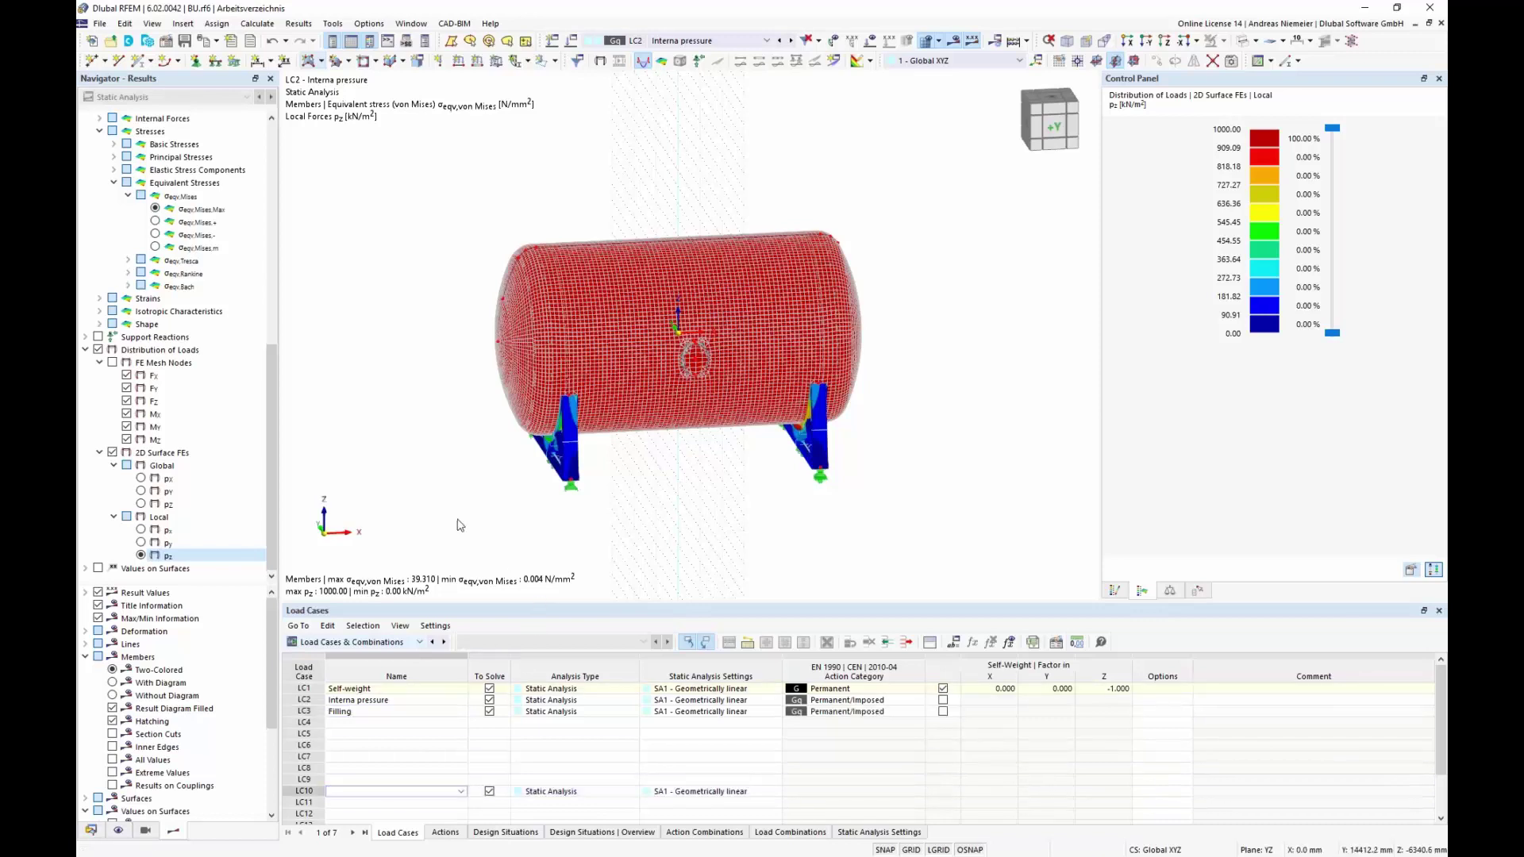
left_click(362, 712)
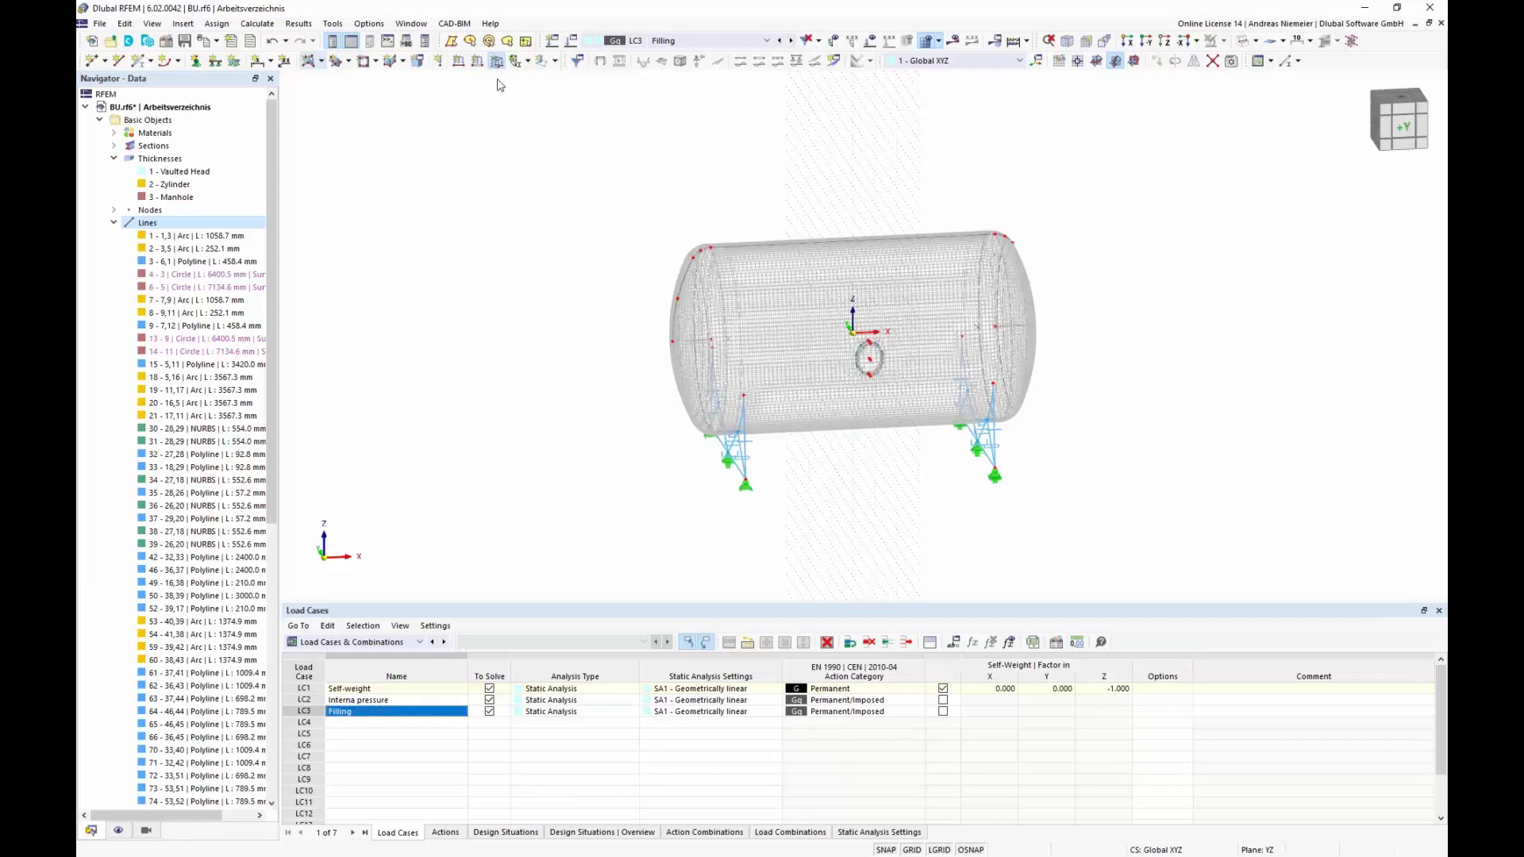
- Start a new surface load in LC3 with force distribution Linear in Z, acting in the local xyz system along z
left_click(496, 60)
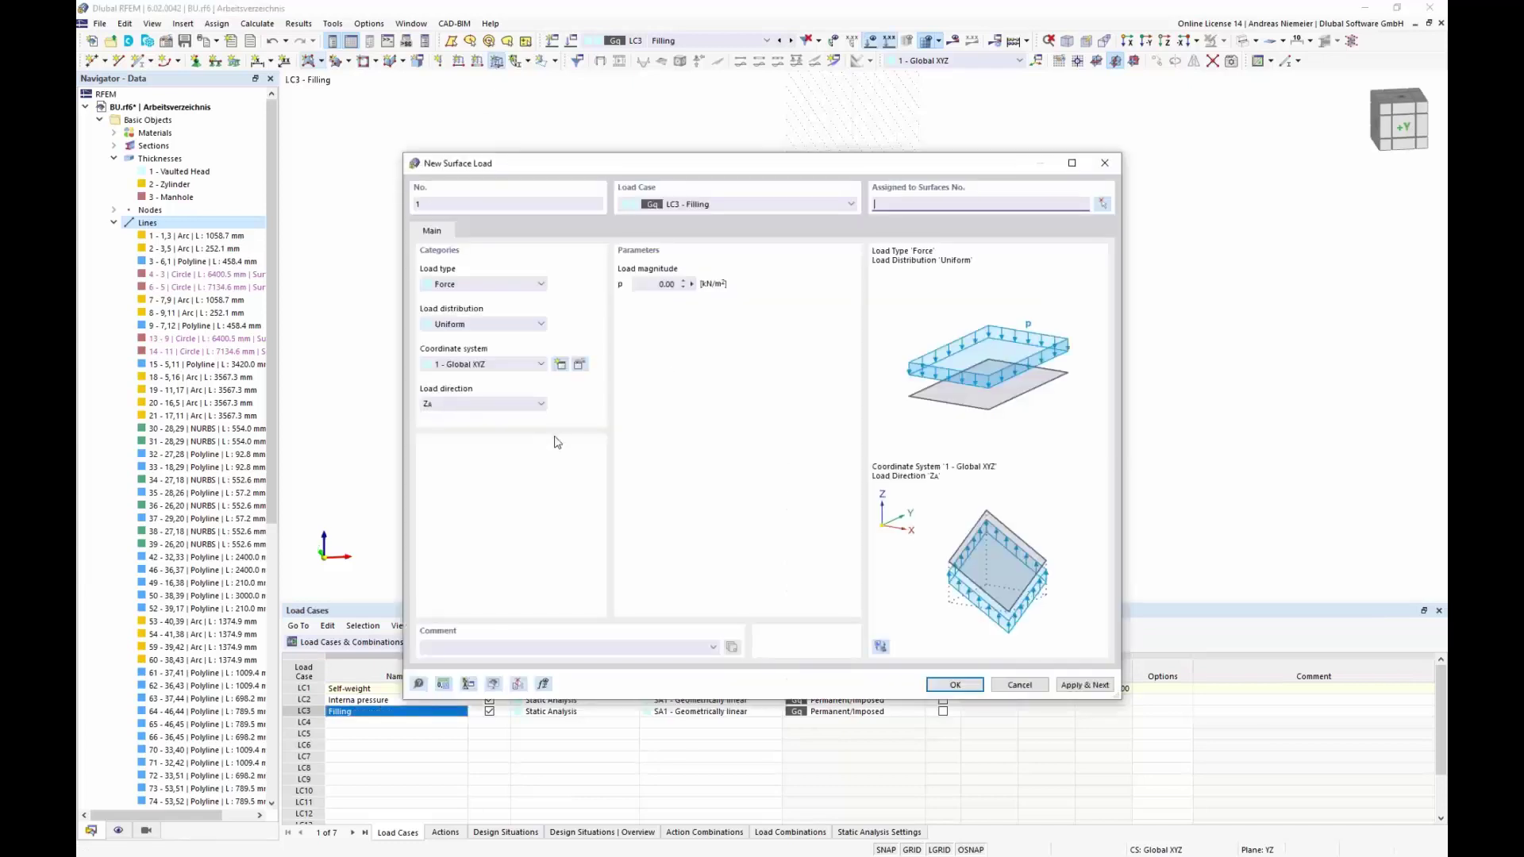
left_click(466, 330)
left_click(452, 389)
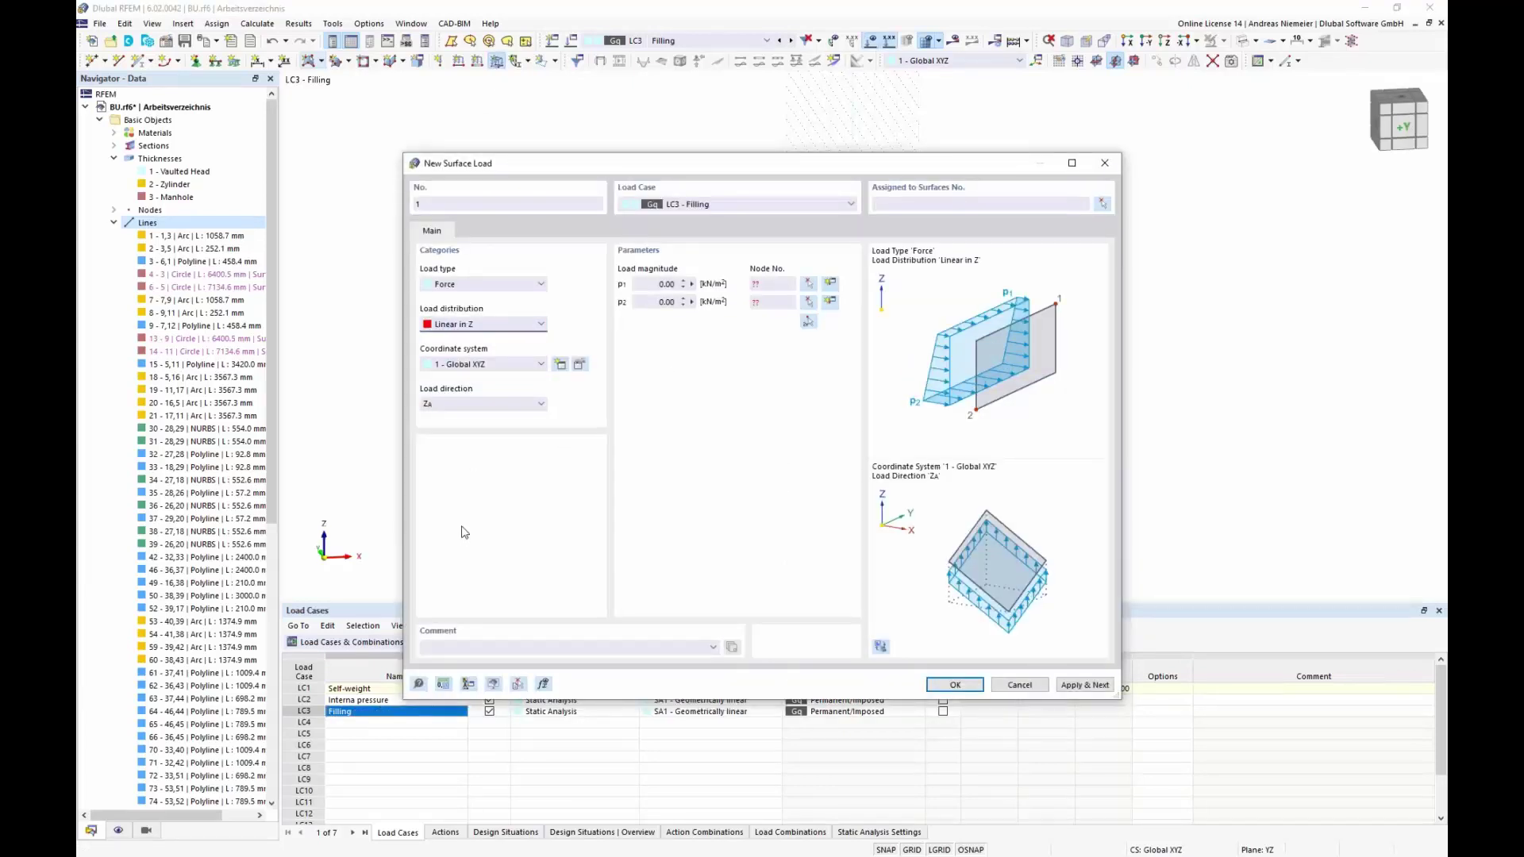
left_click(481, 404)
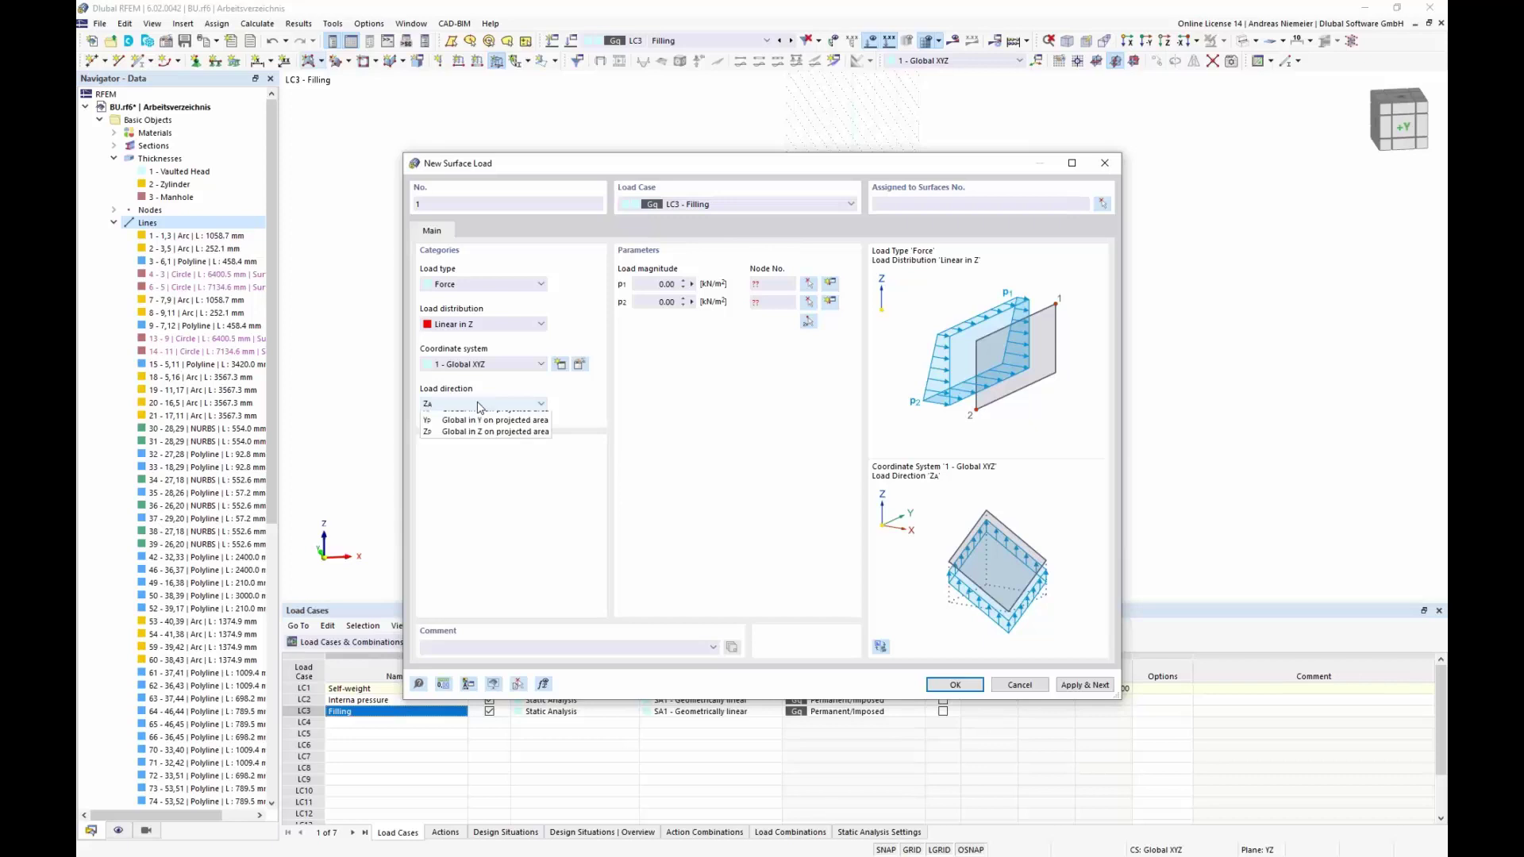
left_click(481, 364)
left_click(443, 377)
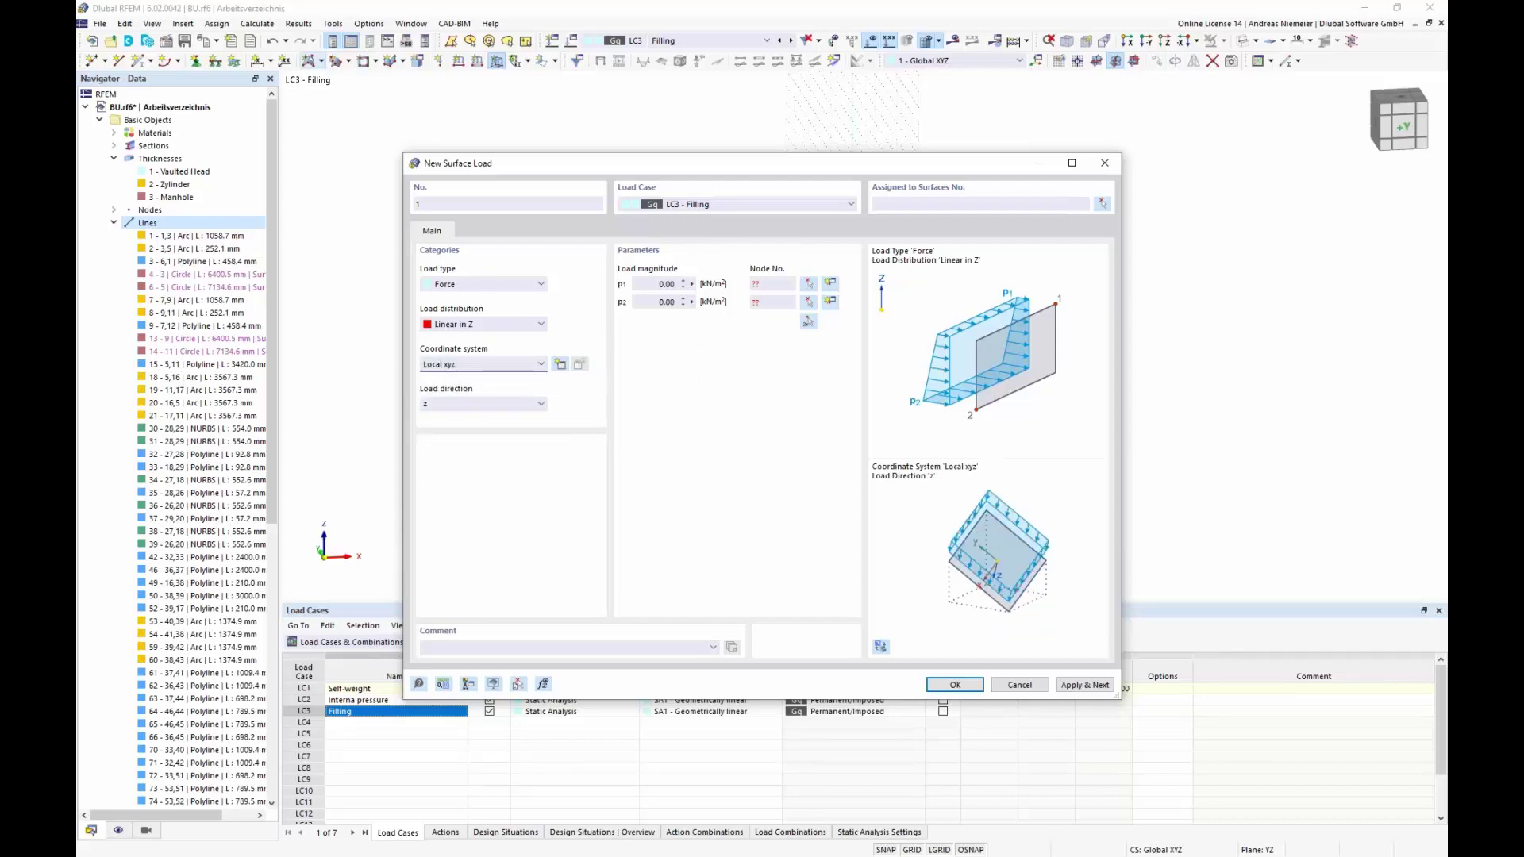
- Set the surface load magnitudes p1 to 0.00 and p2 to 23.00 kN/m²
left_click(667, 283)
key("Tab")
right_click(670, 284)
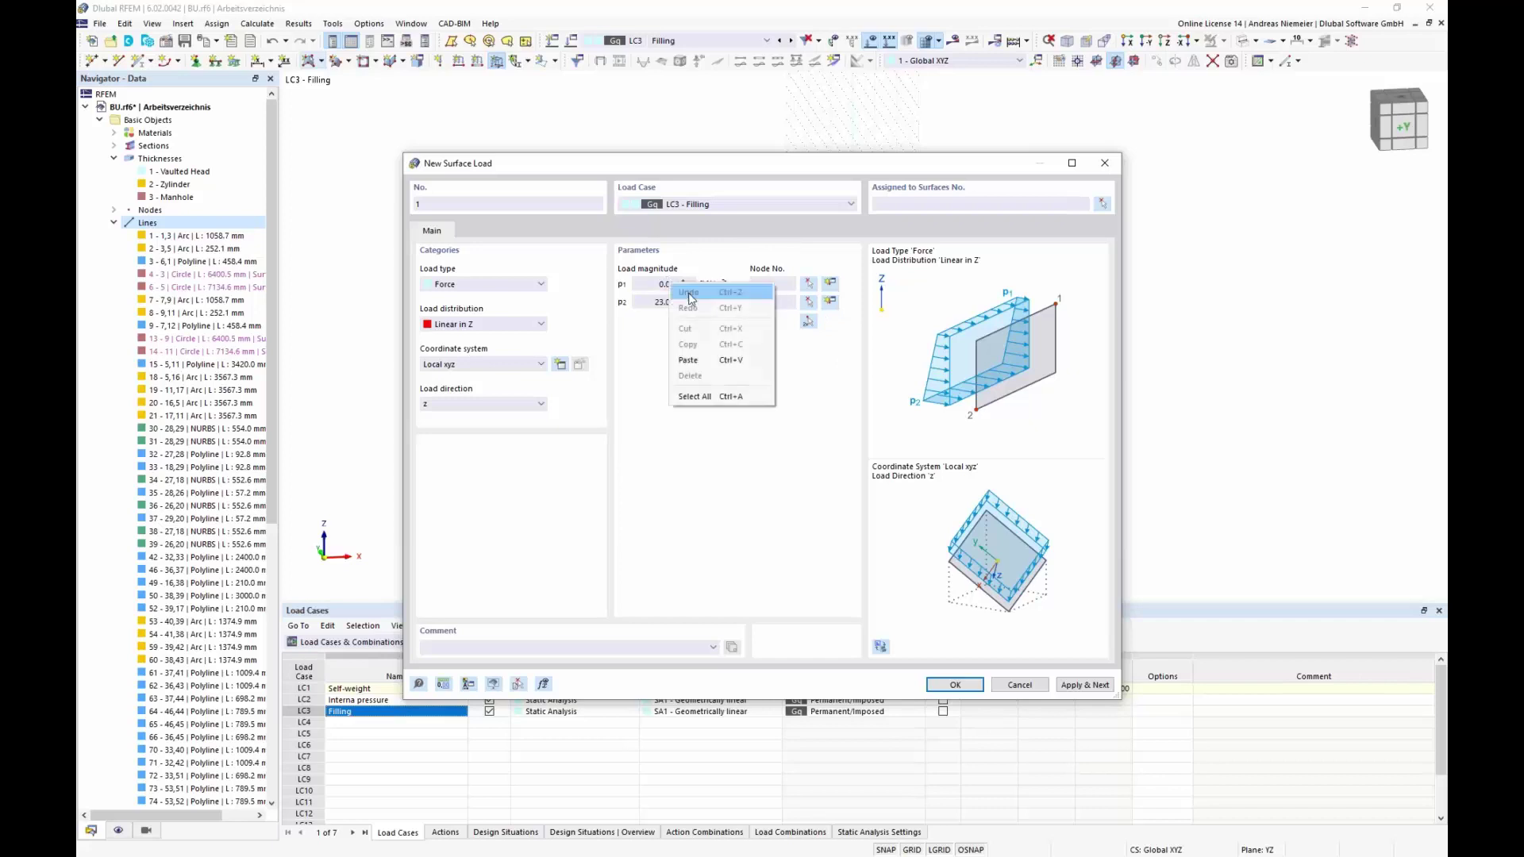
left_click(805, 371)
- Define the load's reference nodes as node 5 at the vessel's top and node 38 at its bottom
left_click(808, 322)
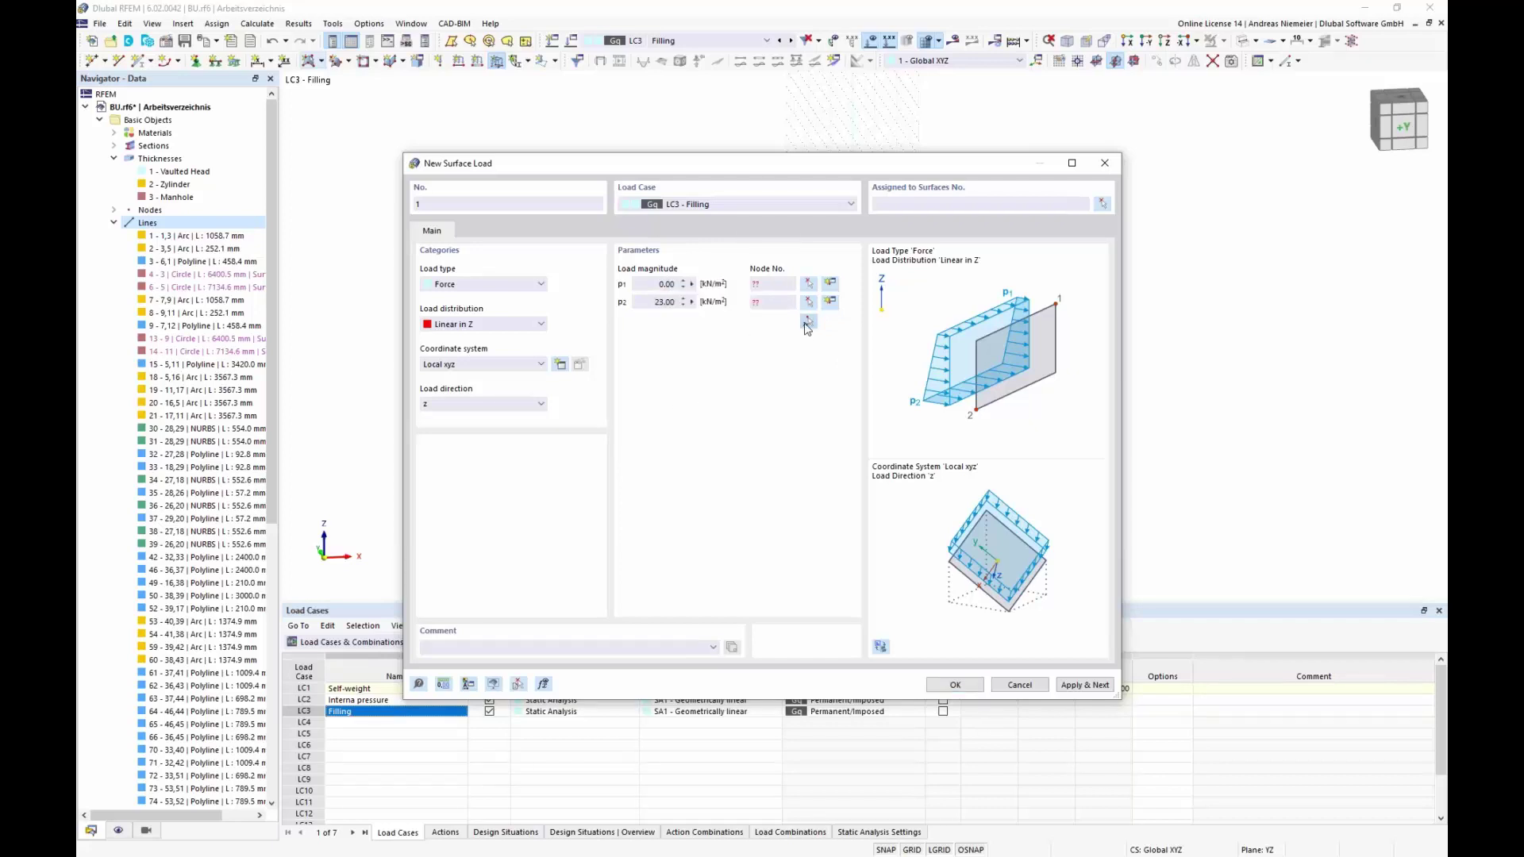
scroll(695, 259, "up", 3)
left_click(747, 371)
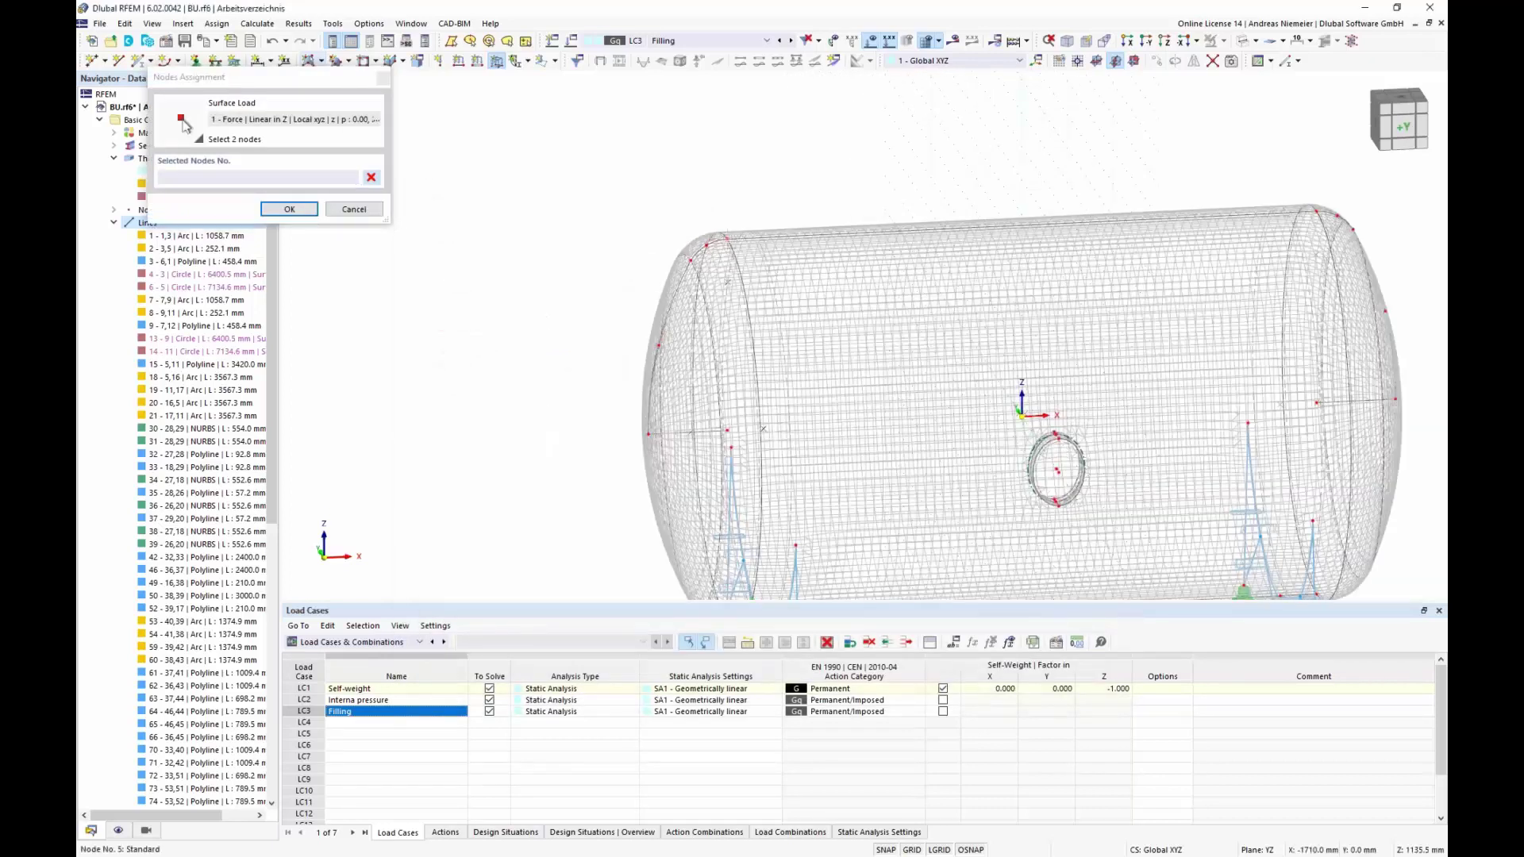
scroll(750, 373, "down", 3)
scroll(778, 452, "up", 5)
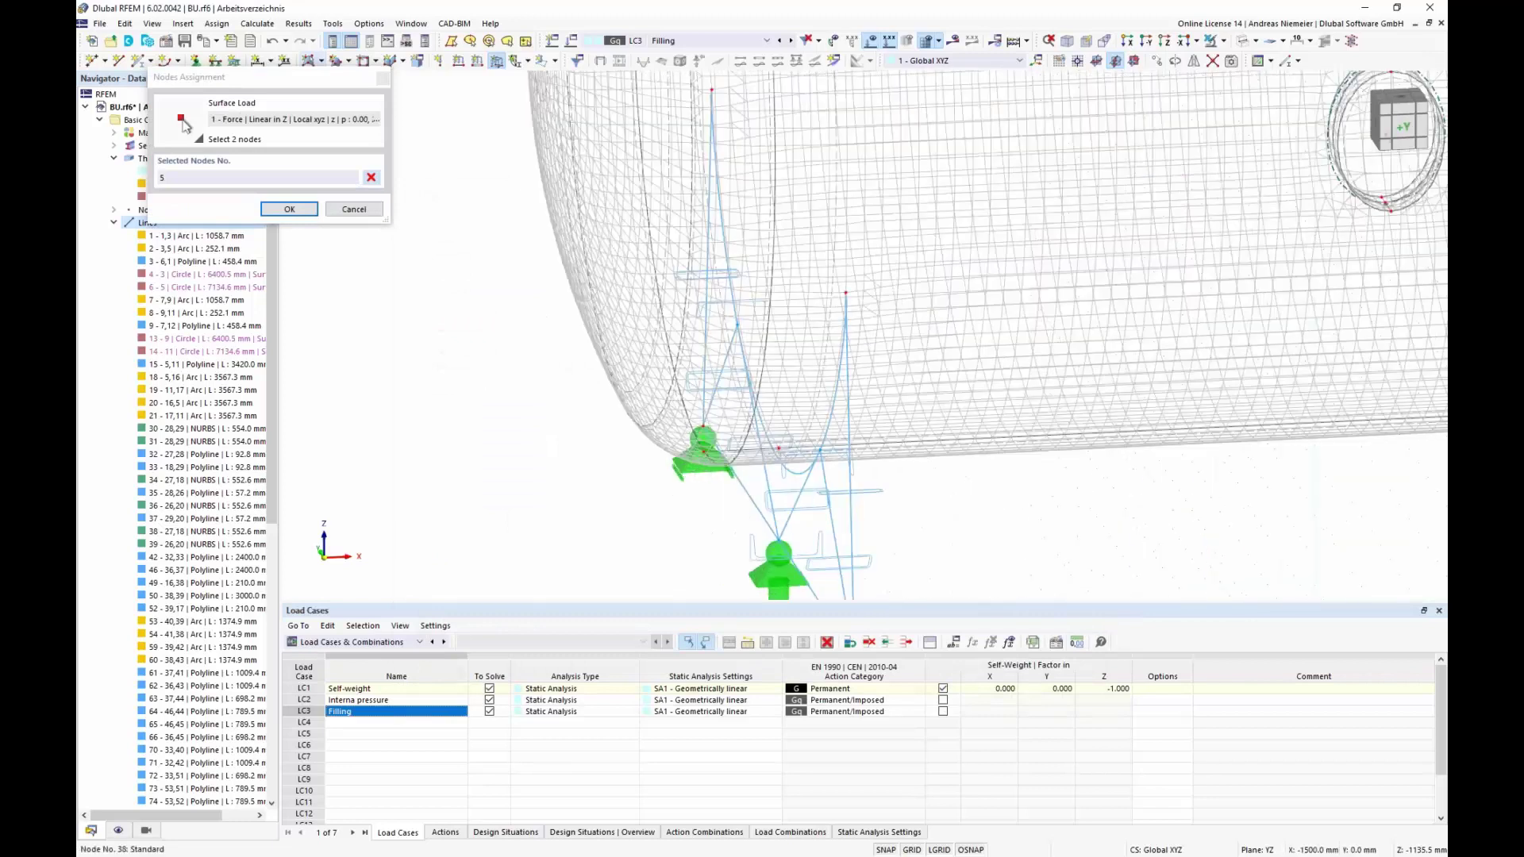
left_click(782, 459)
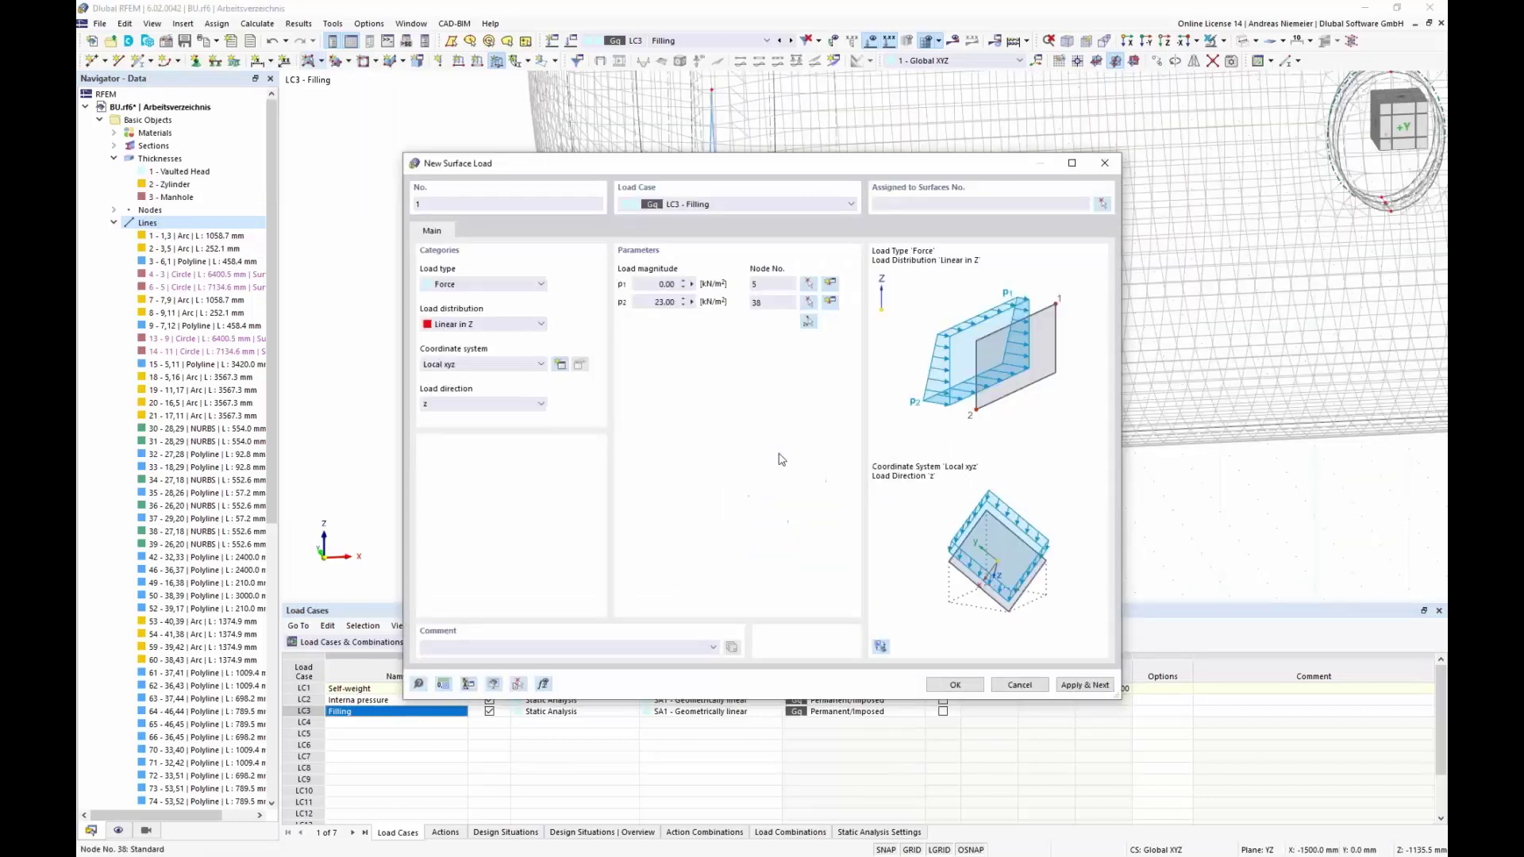
- Assign the filling load to the vessel and manhole surfaces 1-5, 7, 11, 13 and 15, and create it
left_click(955, 684)
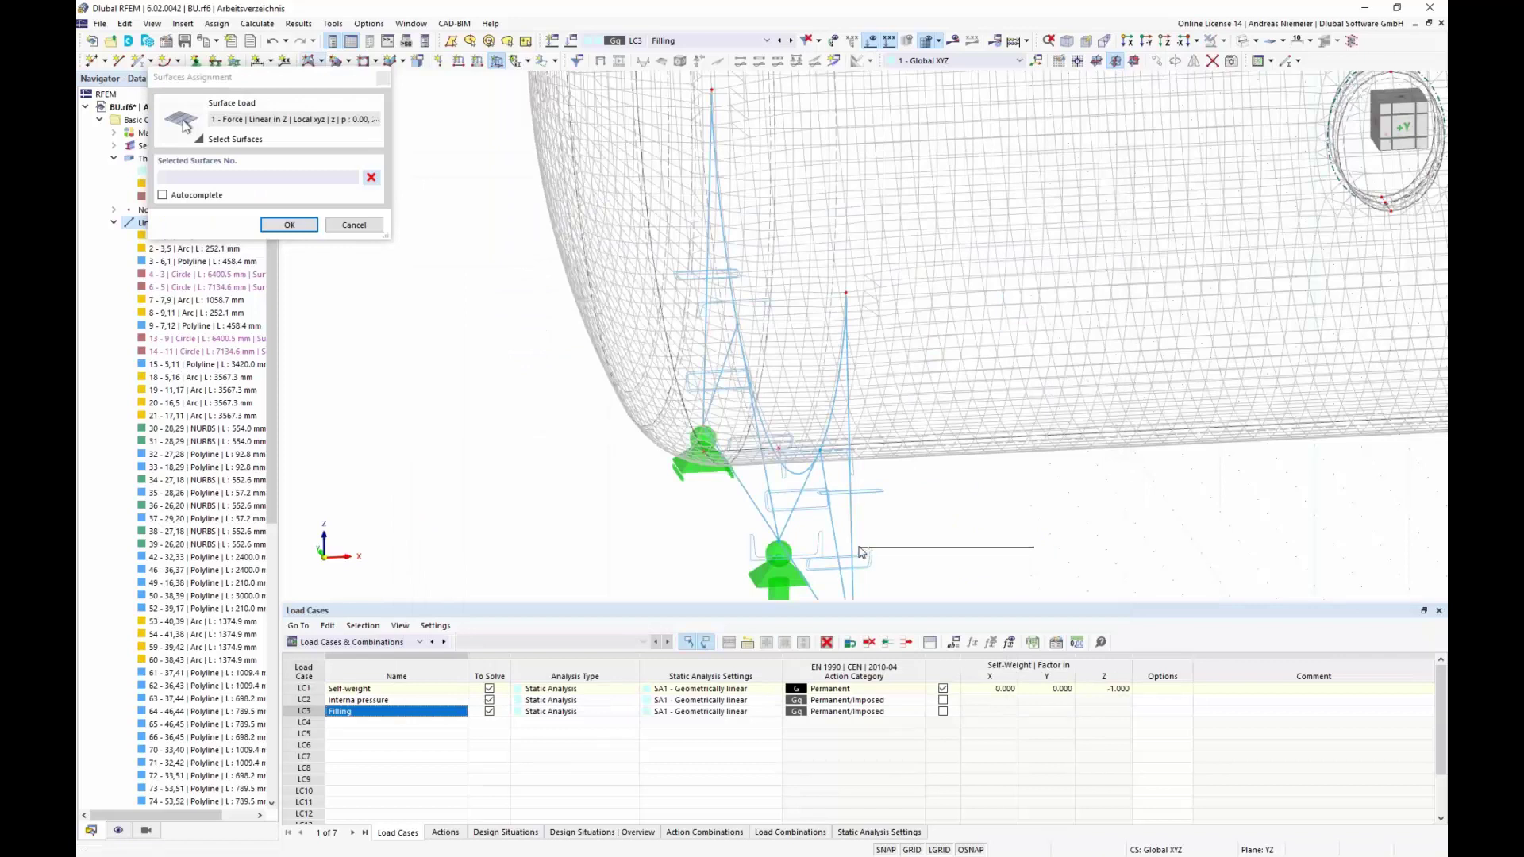
scroll(835, 563, "down", 1)
scroll(835, 563, "down", 3)
type("1-5,7")
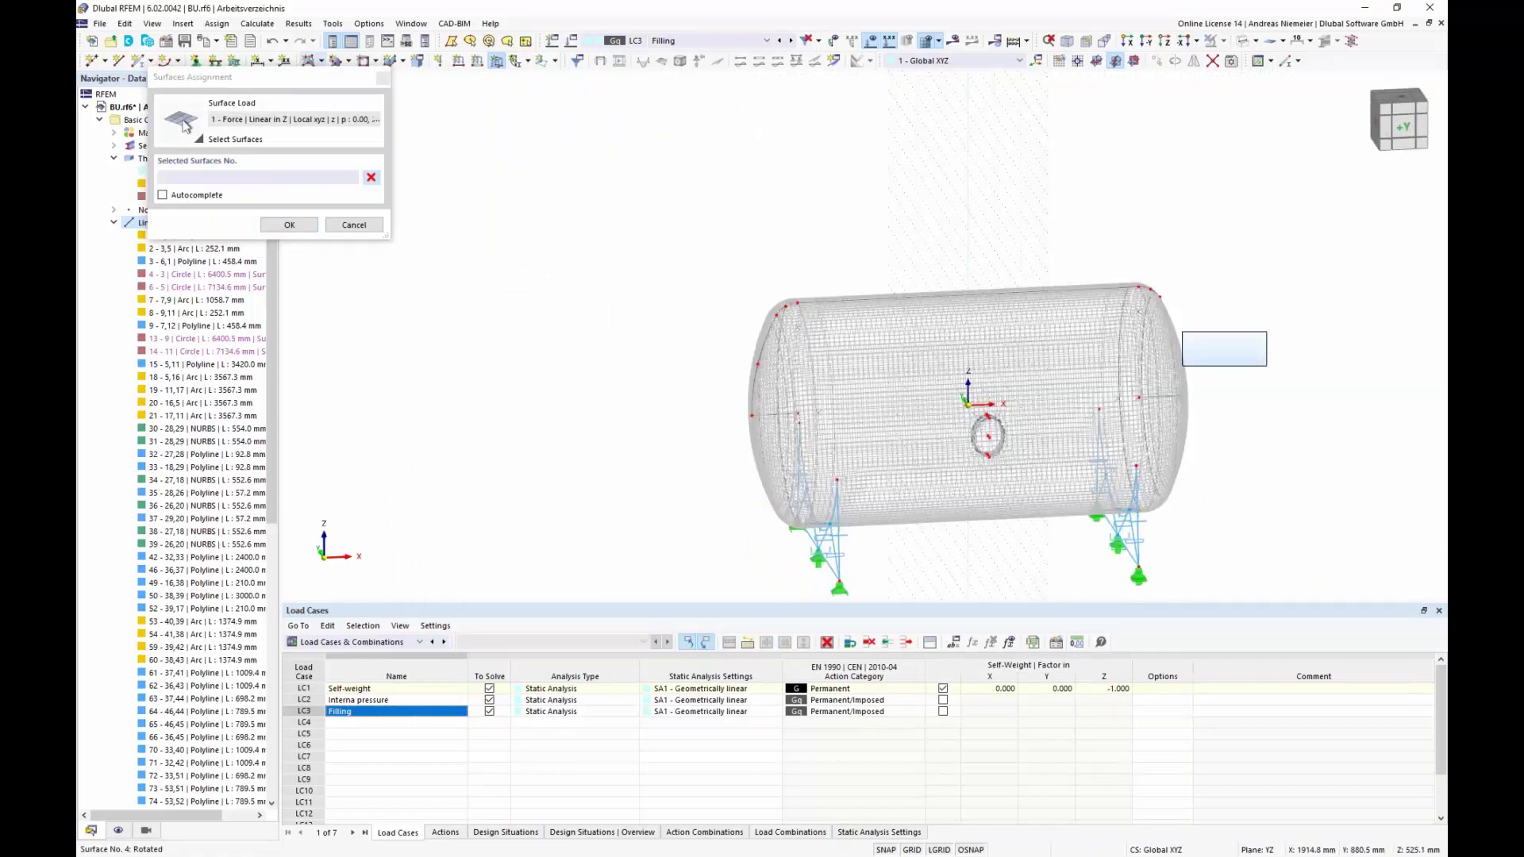
type(",11")
scroll(977, 462, "up", 5)
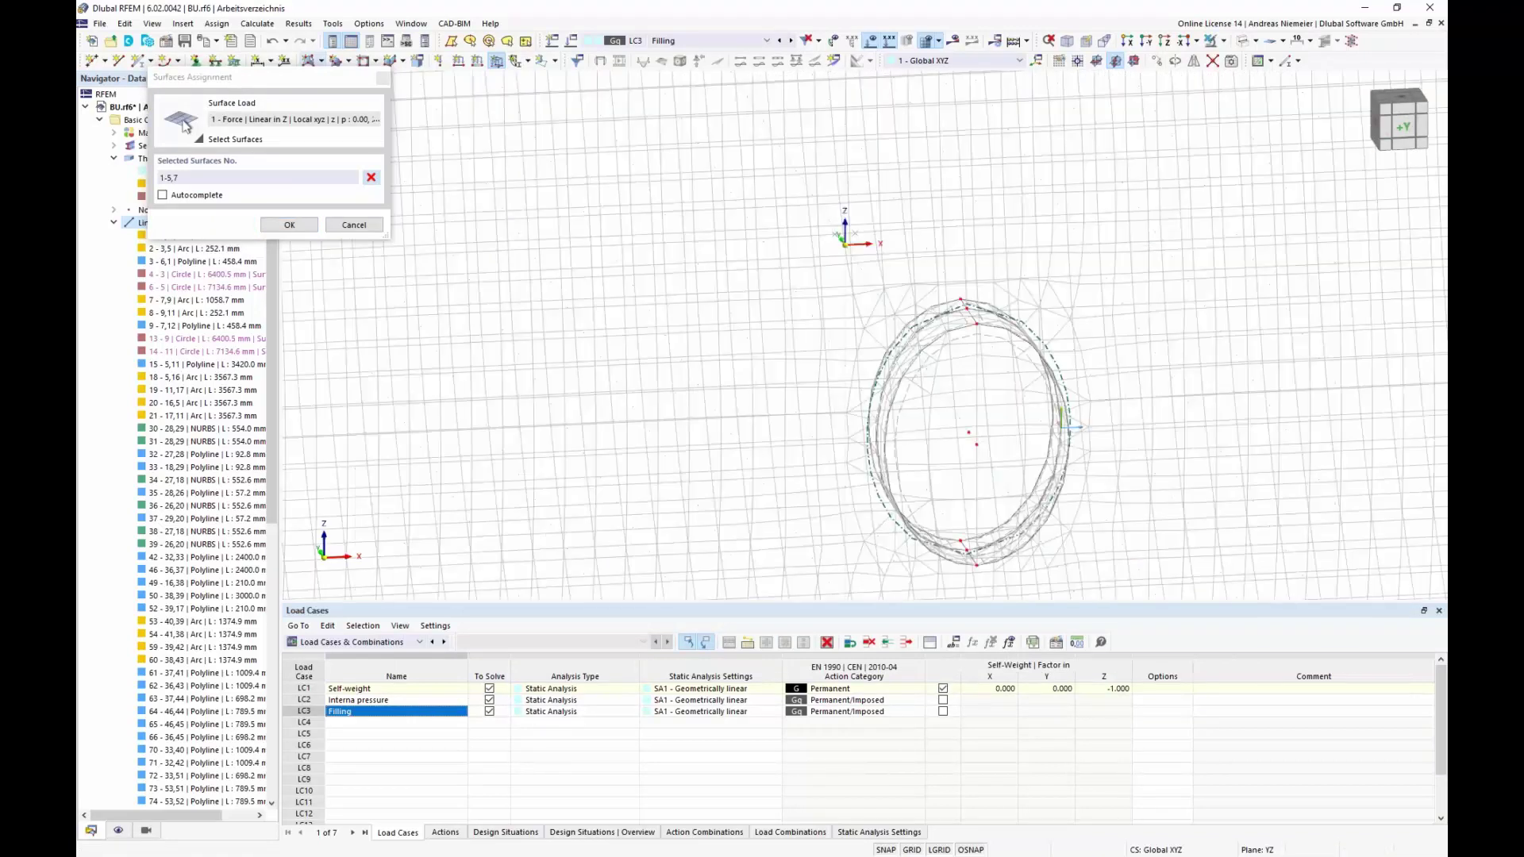
type(",13")
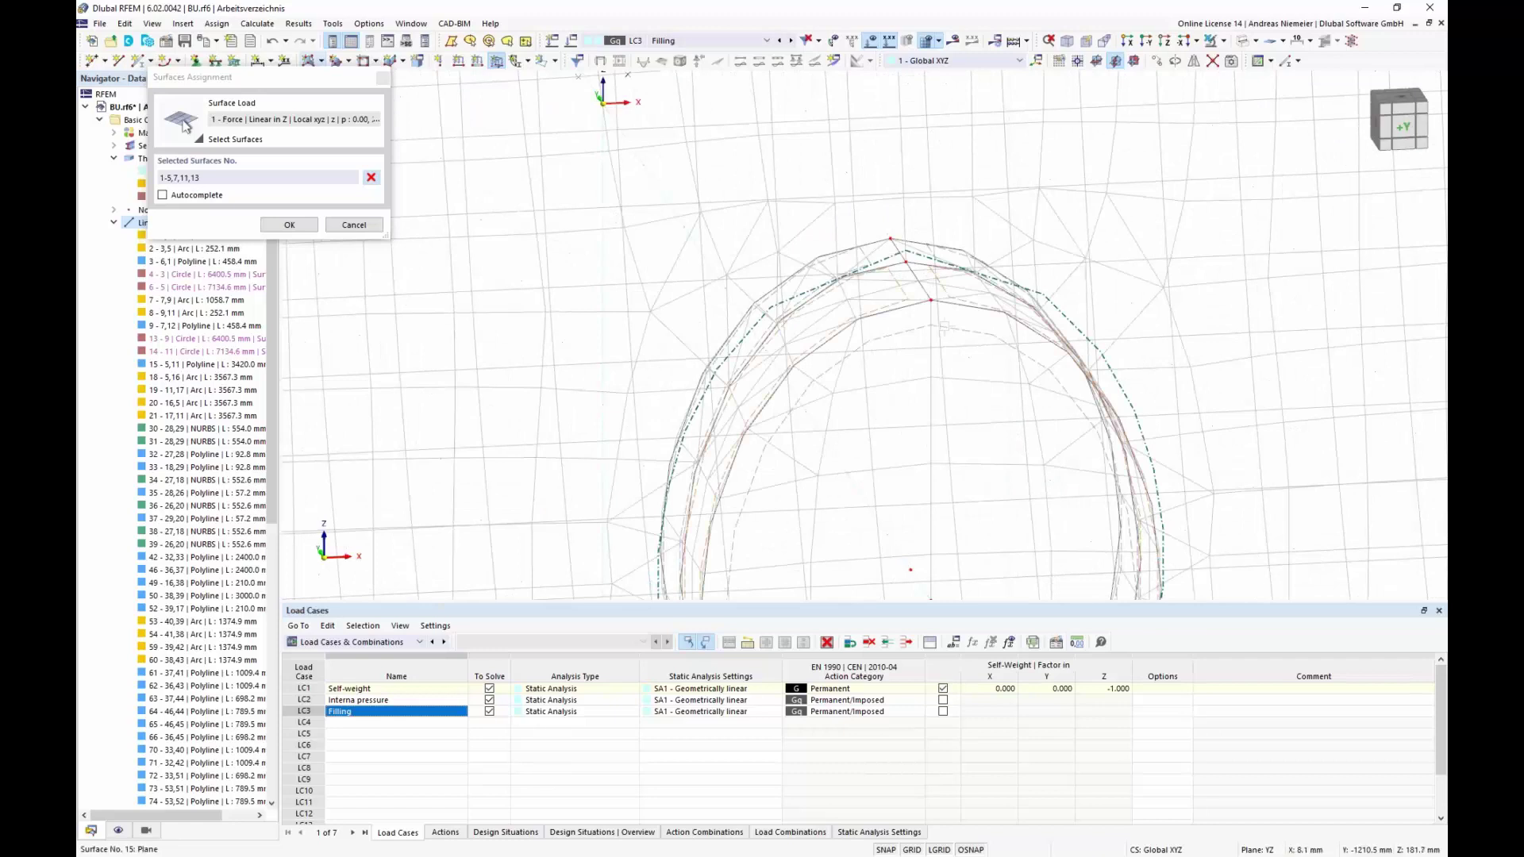
type(",15")
left_click(289, 225)
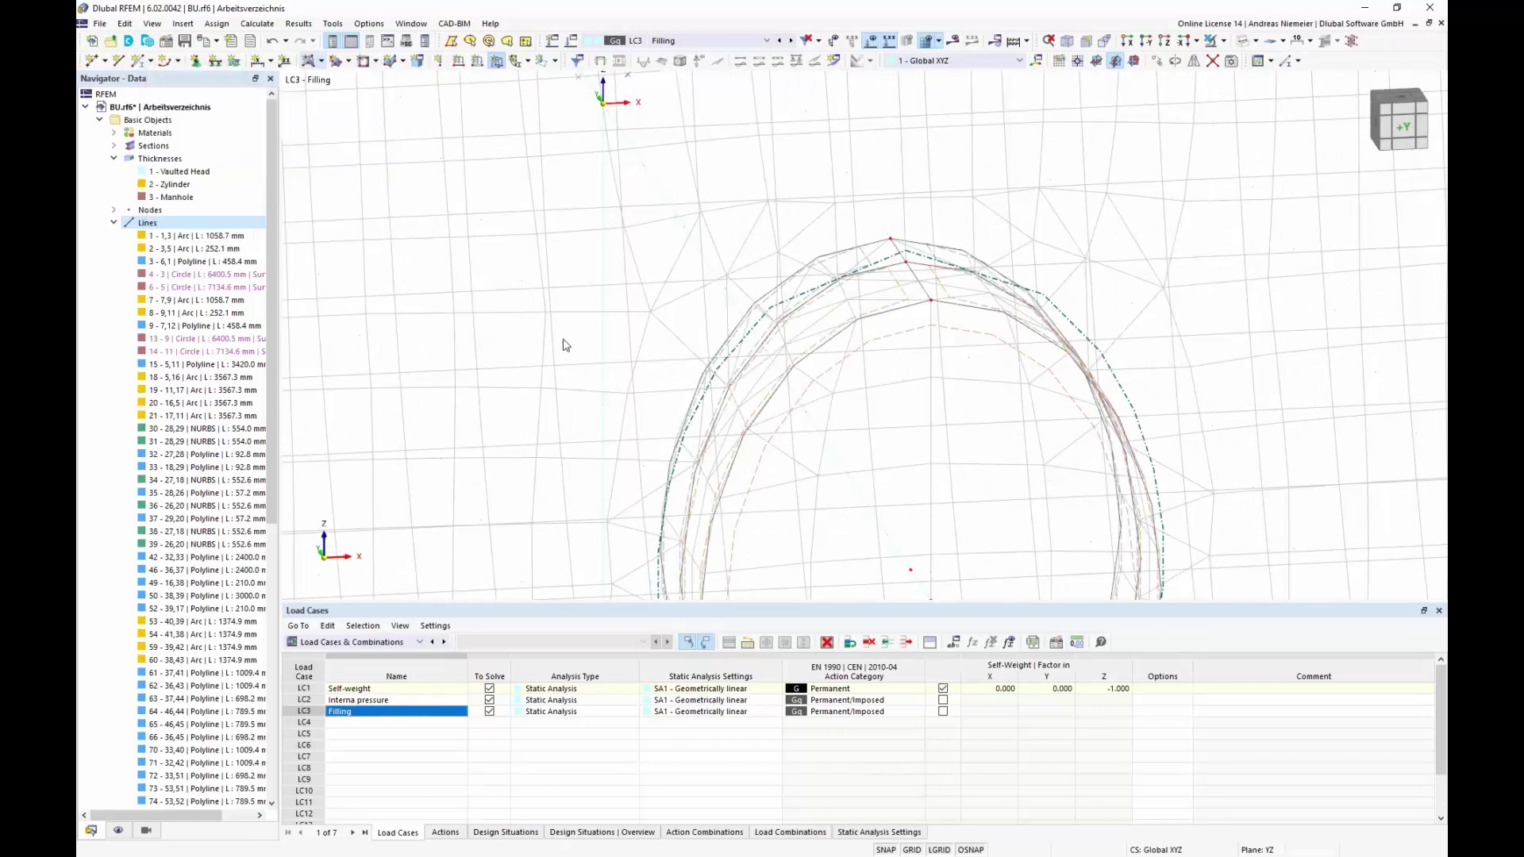
- Hide the load display and calculate the results of load case LC3
scroll(937, 476, "down", 10)
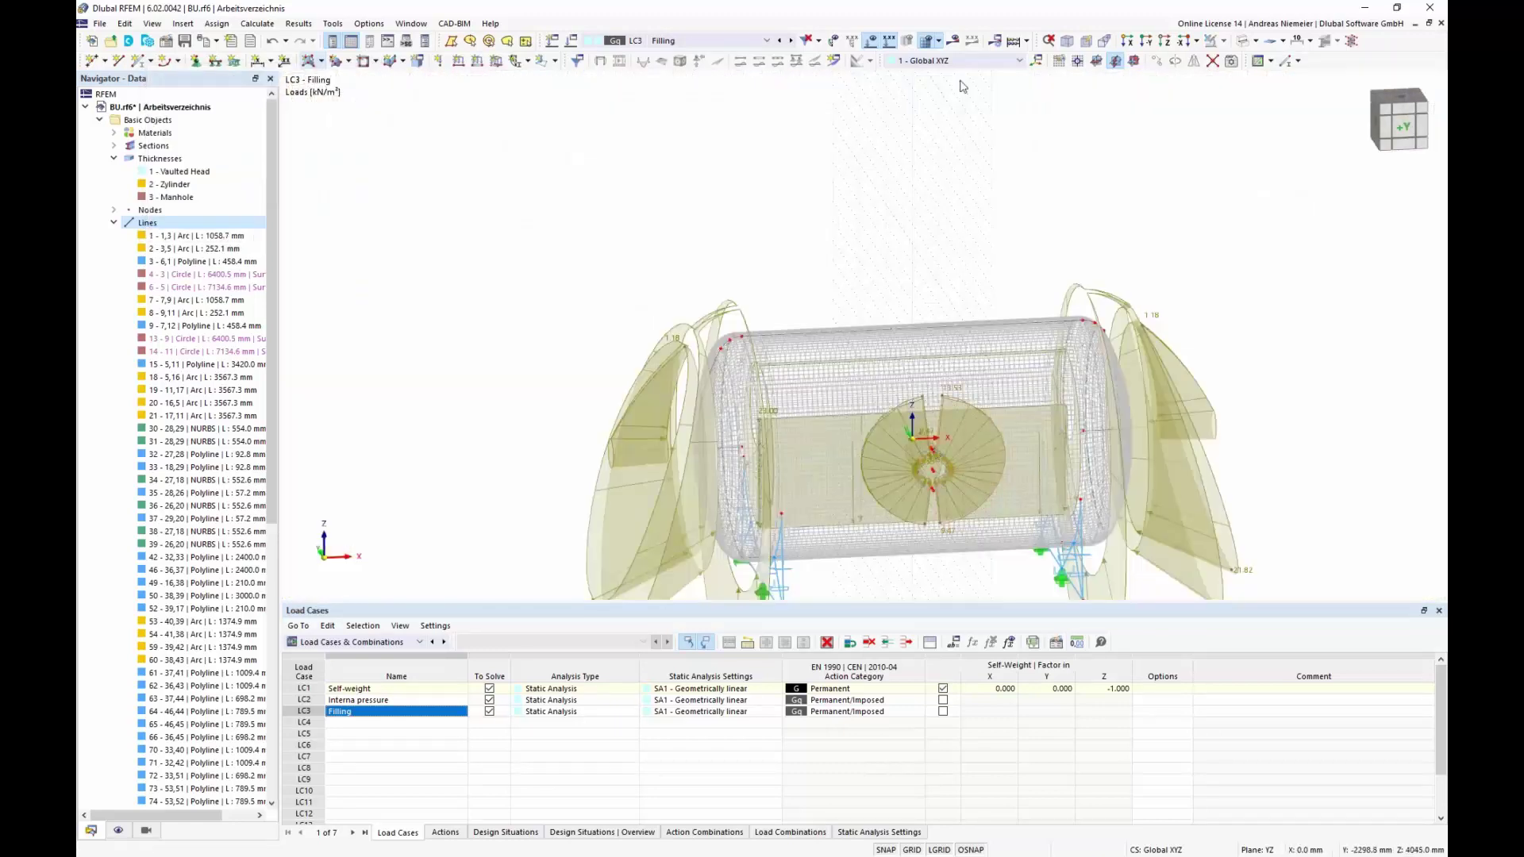
left_click(871, 41)
left_click(948, 43)
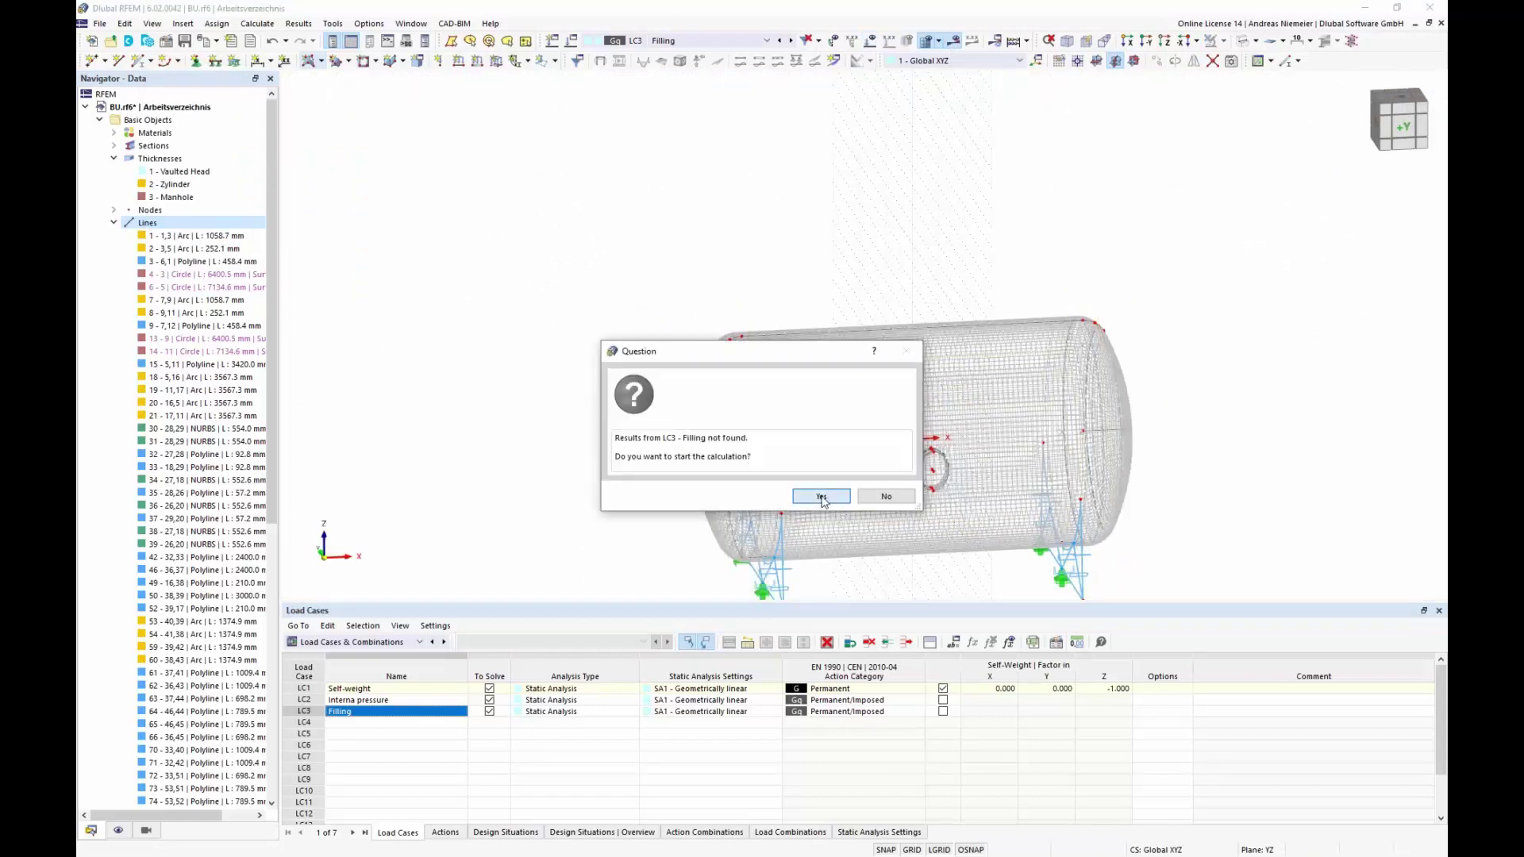
left_click(817, 497)
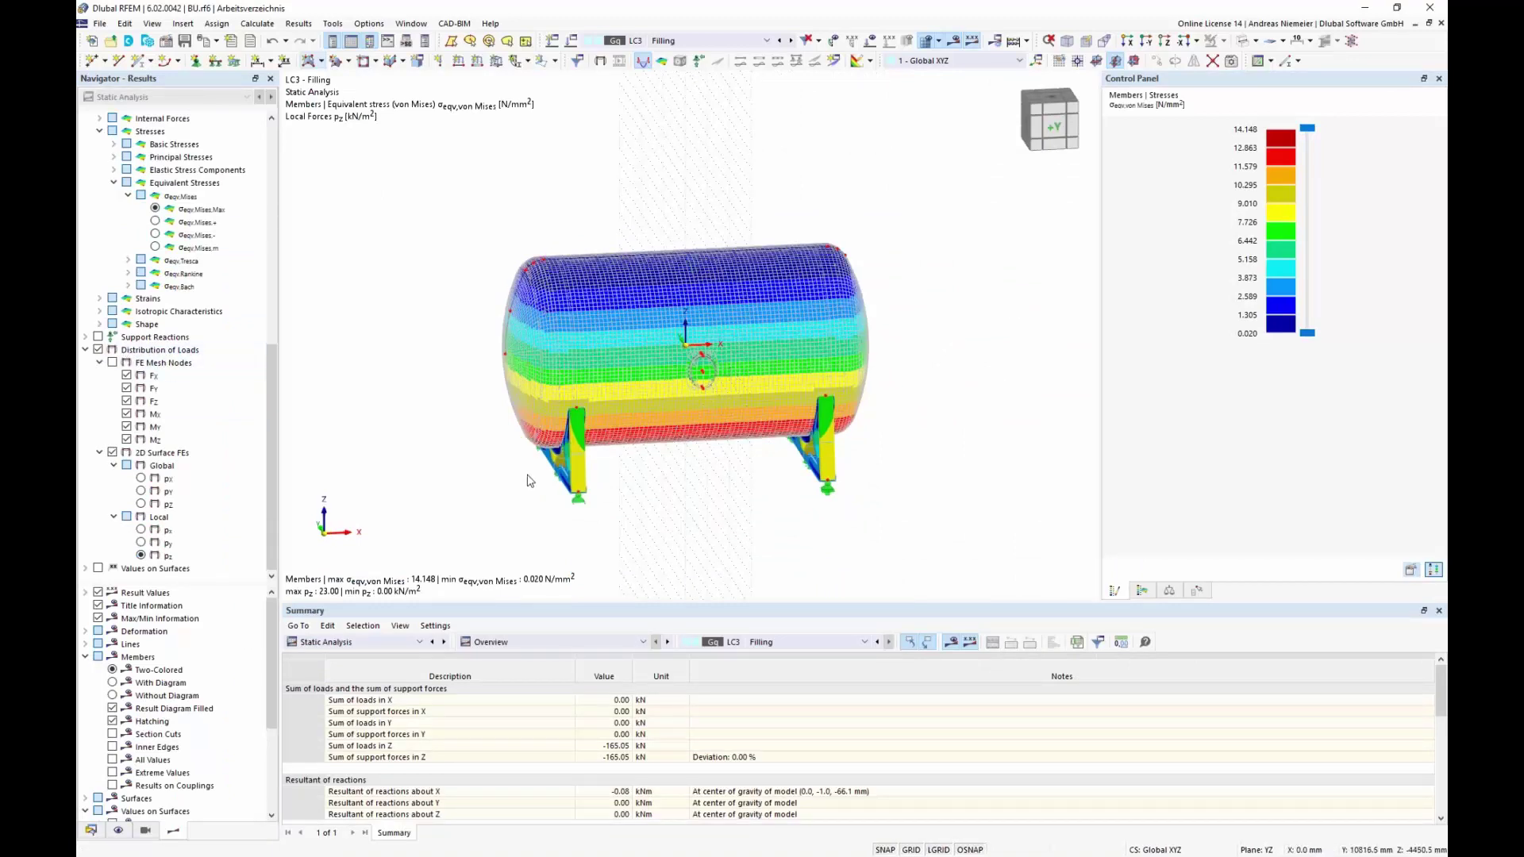
- Examine the filling load distribution over the vessel, and check the sums of loads and support forces in Z
scroll(529, 483, "up", 2)
key("x")
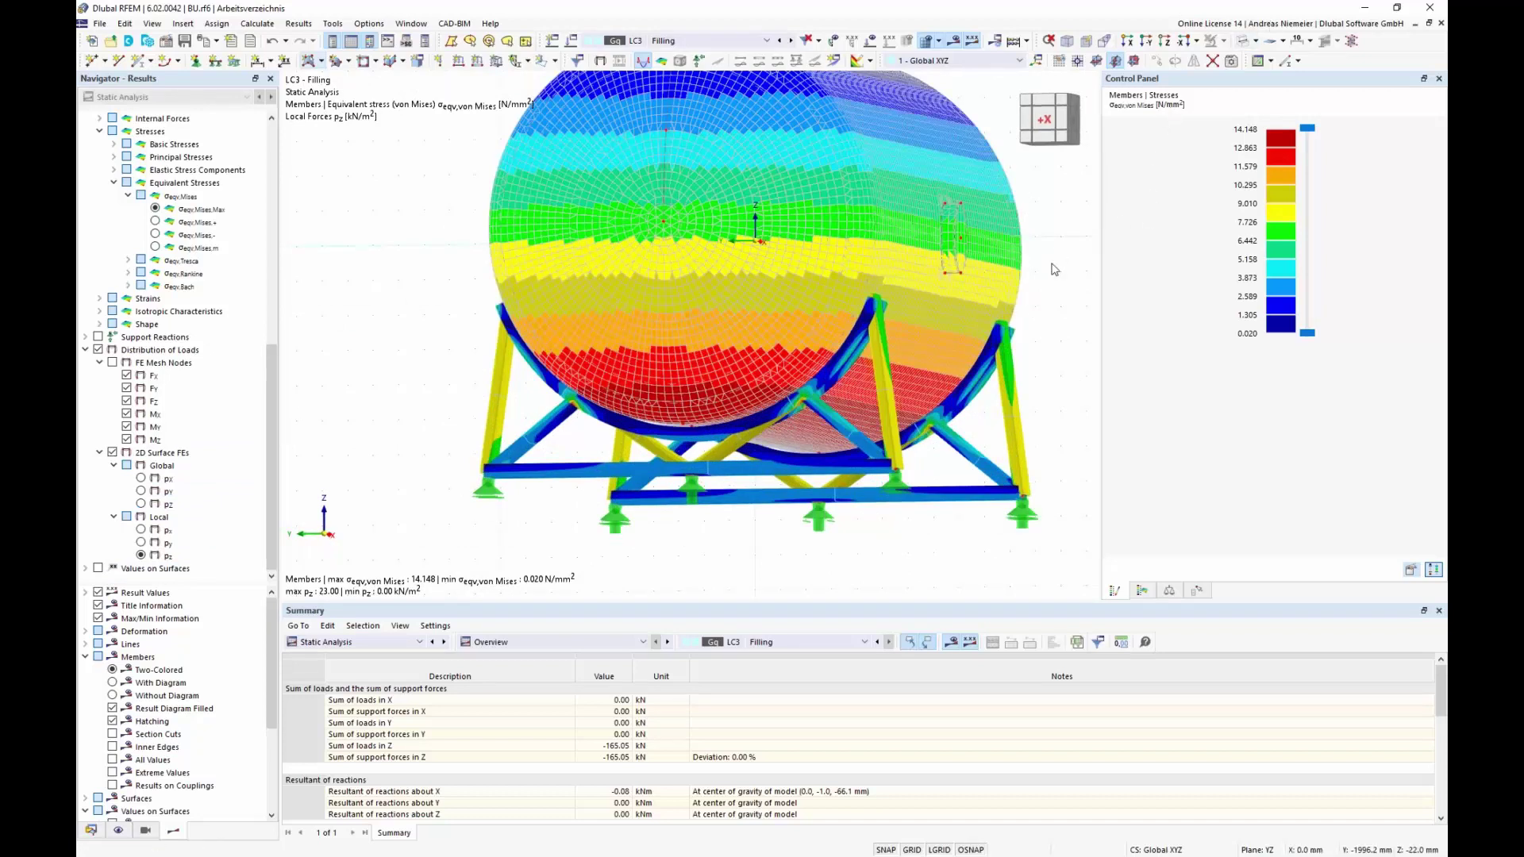
scroll(609, 396, "down", 3)
key("F7")
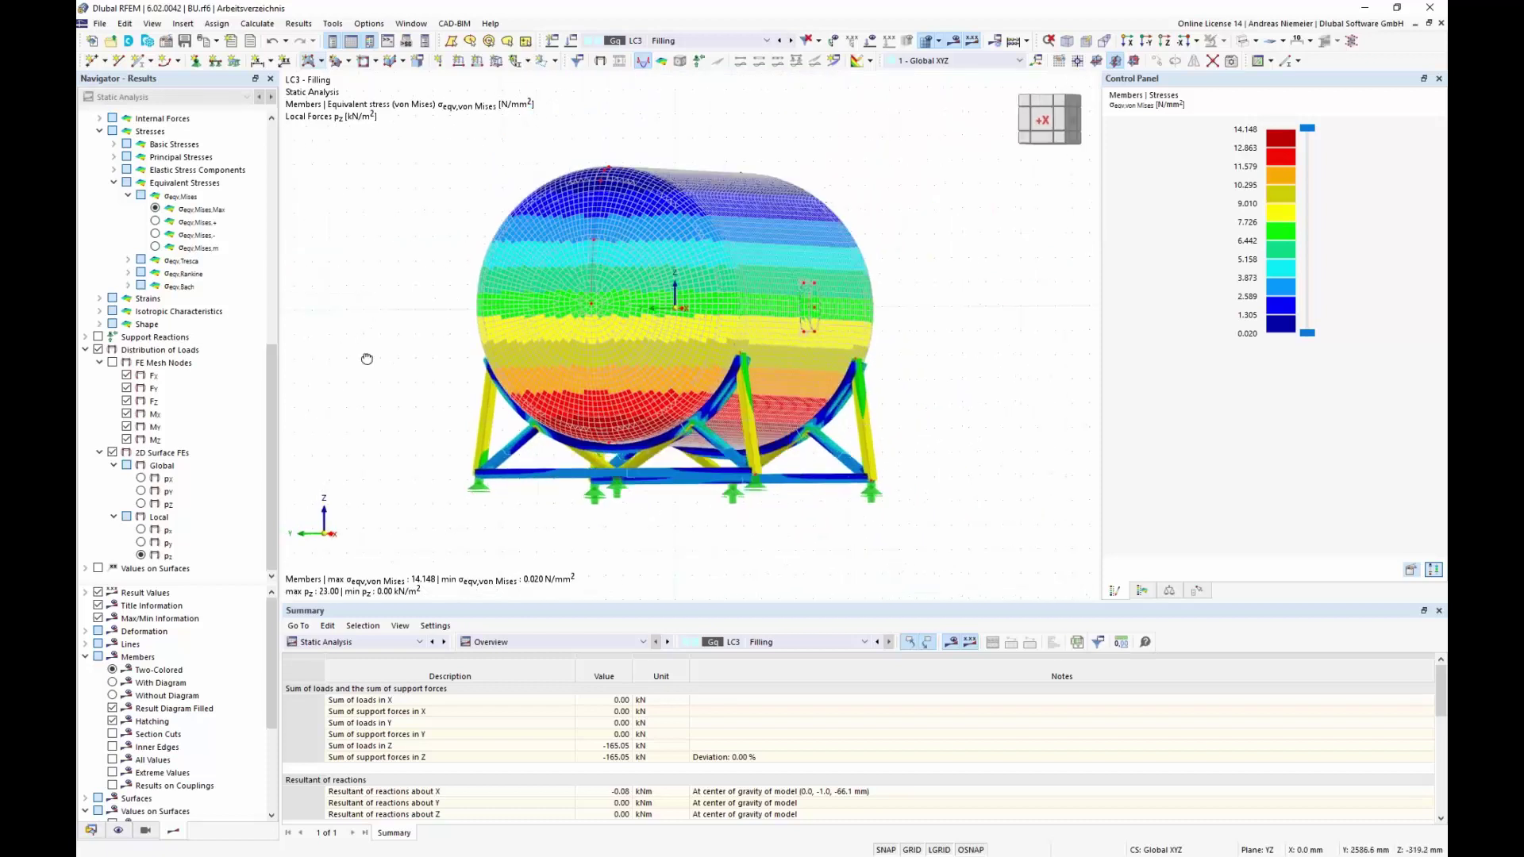
left_click(612, 747)
left_click_drag(612, 756, 599, 777)
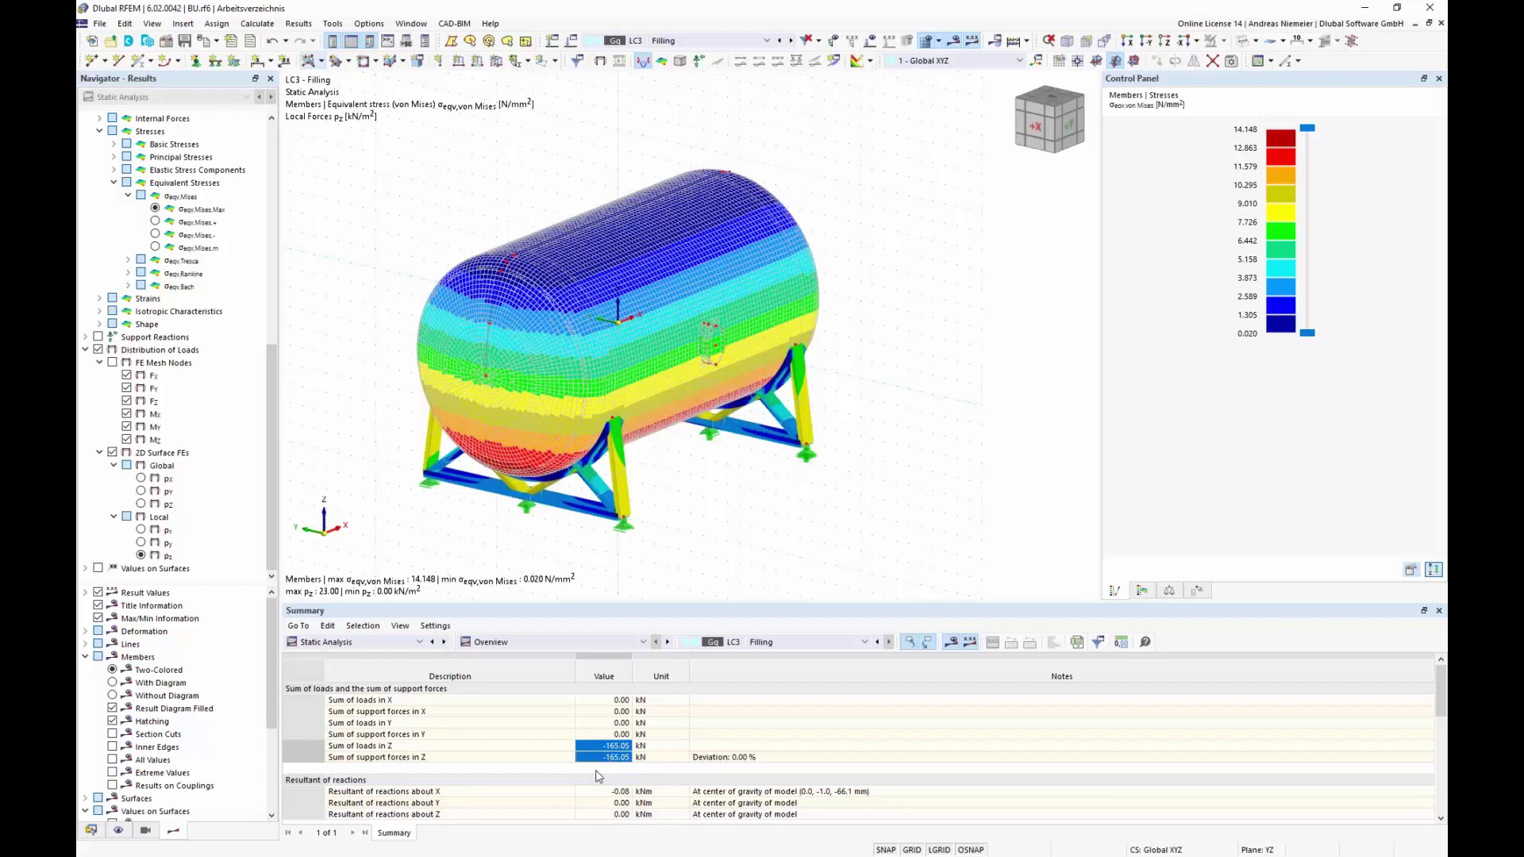
- Turn off the load distribution display and examine the von Mises stresses of the surfaces together with the members for LC3
left_click(98, 350)
scroll(102, 353, "up", 5)
left_click(98, 299)
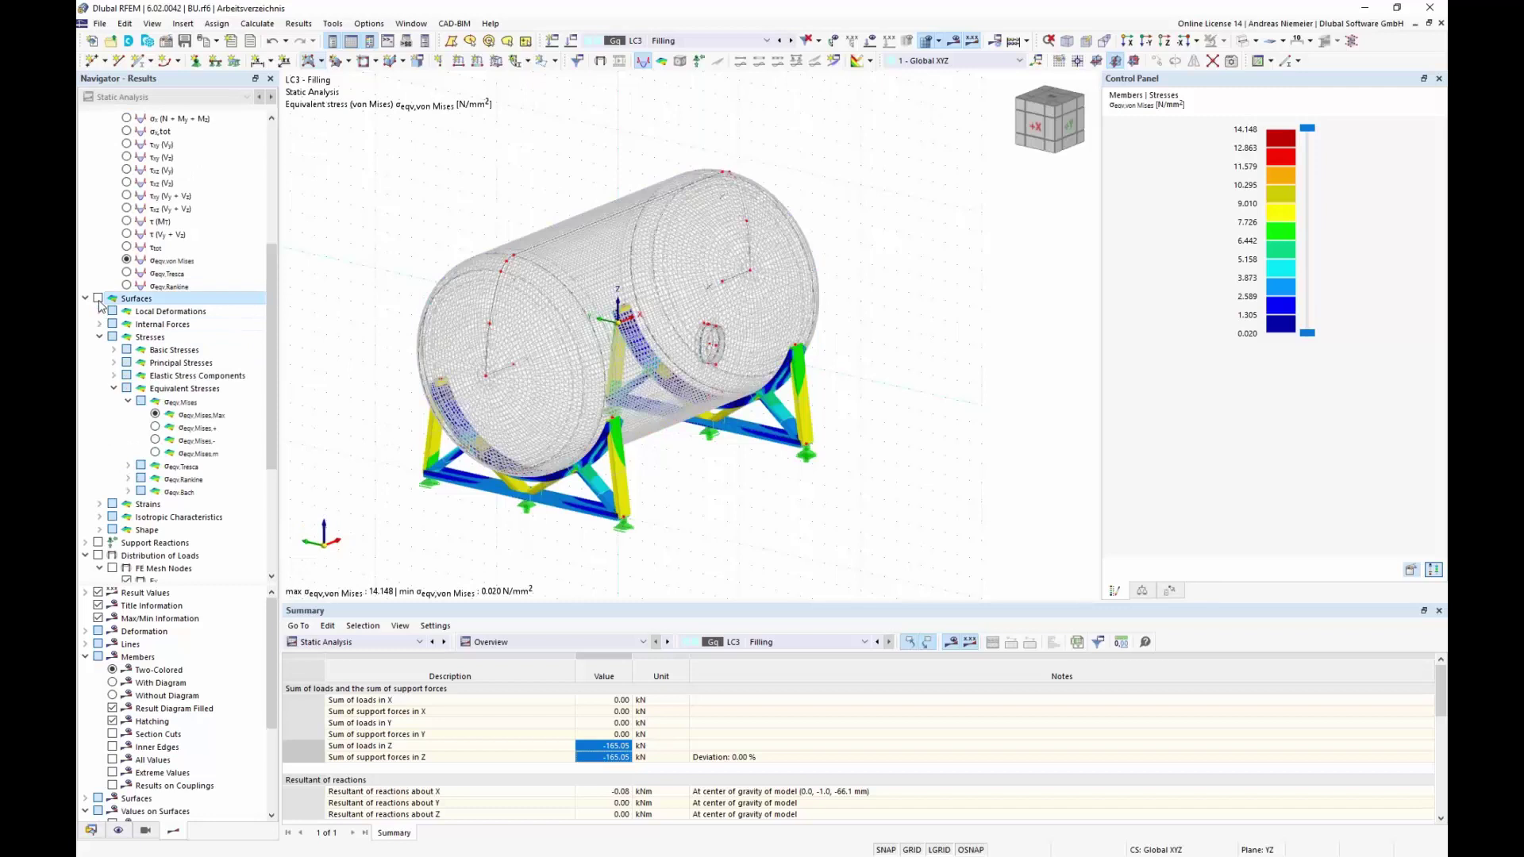
left_click(98, 299)
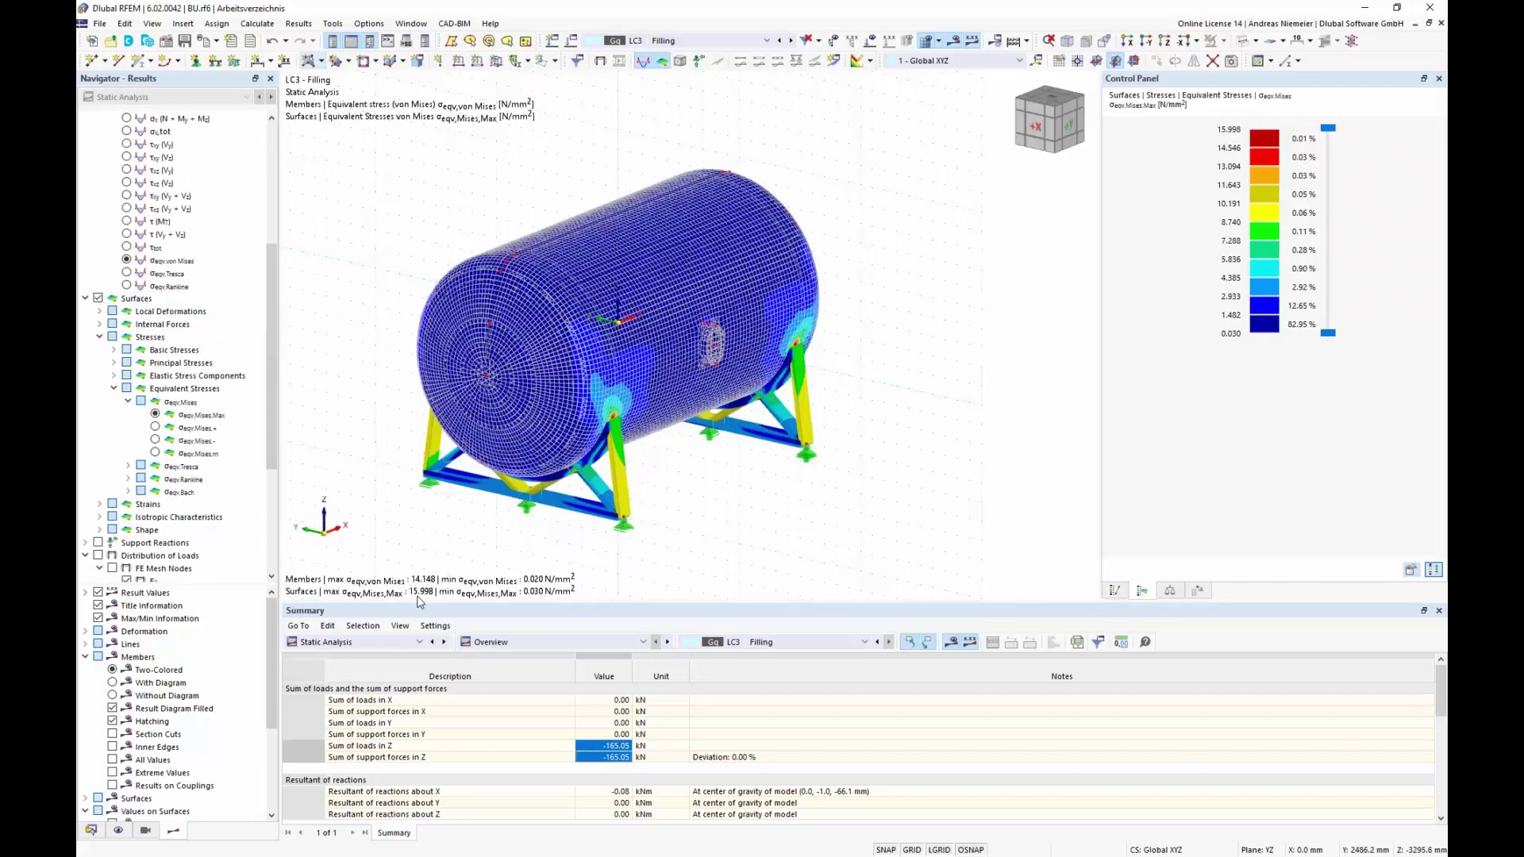
scroll(389, 528, "up", 2)
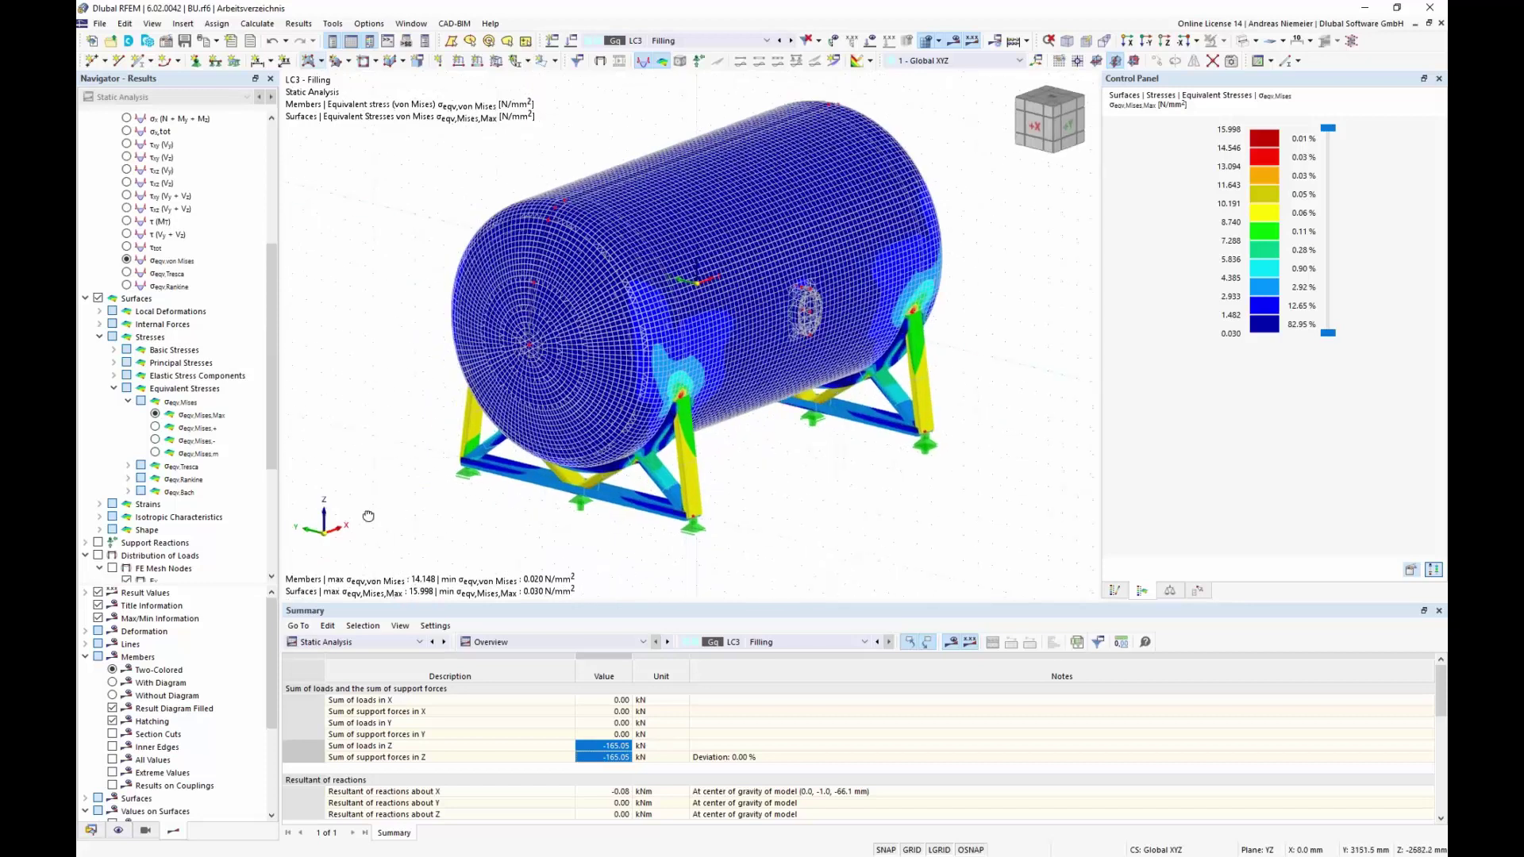
middle_click_drag(369, 516, 412, 526, "ctrl")
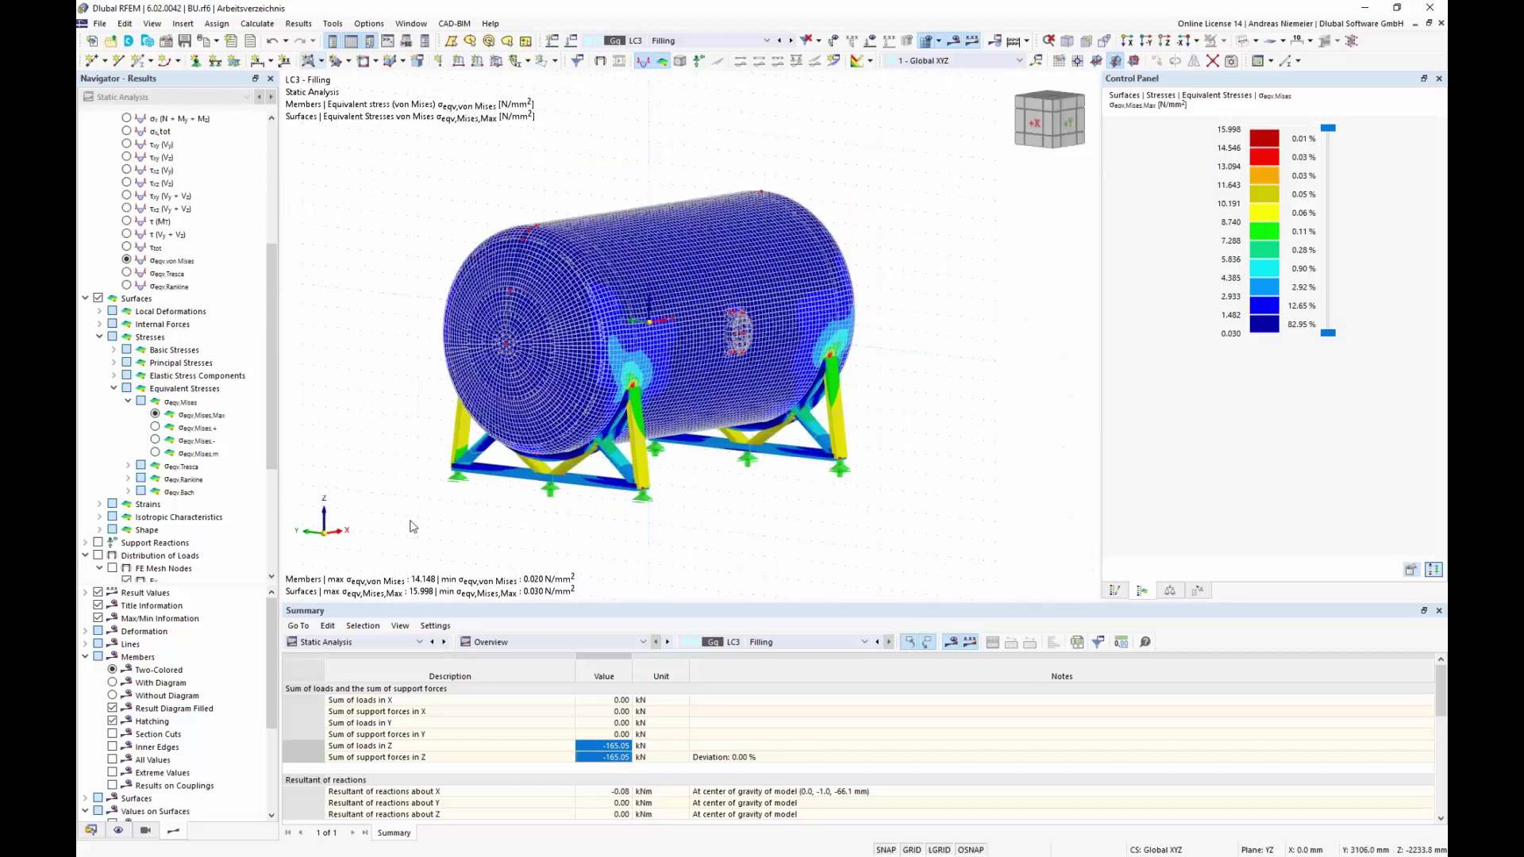
middle_click_drag(590, 183, 623, 178, "ctrl")
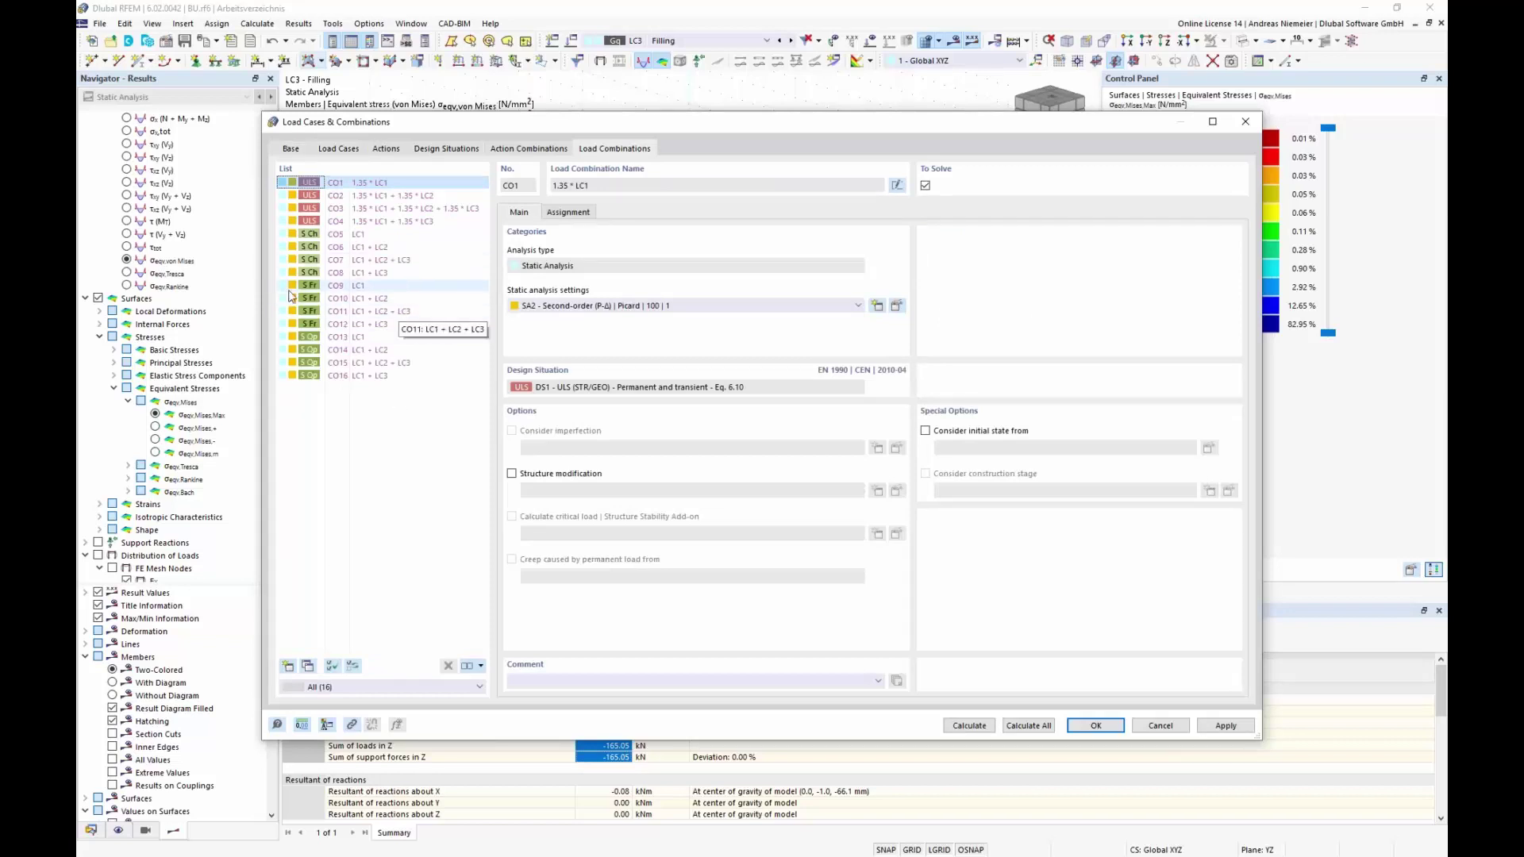
- Disable the combination wizard in the load cases and combinations settings, and accept saving the changes
left_click(291, 149)
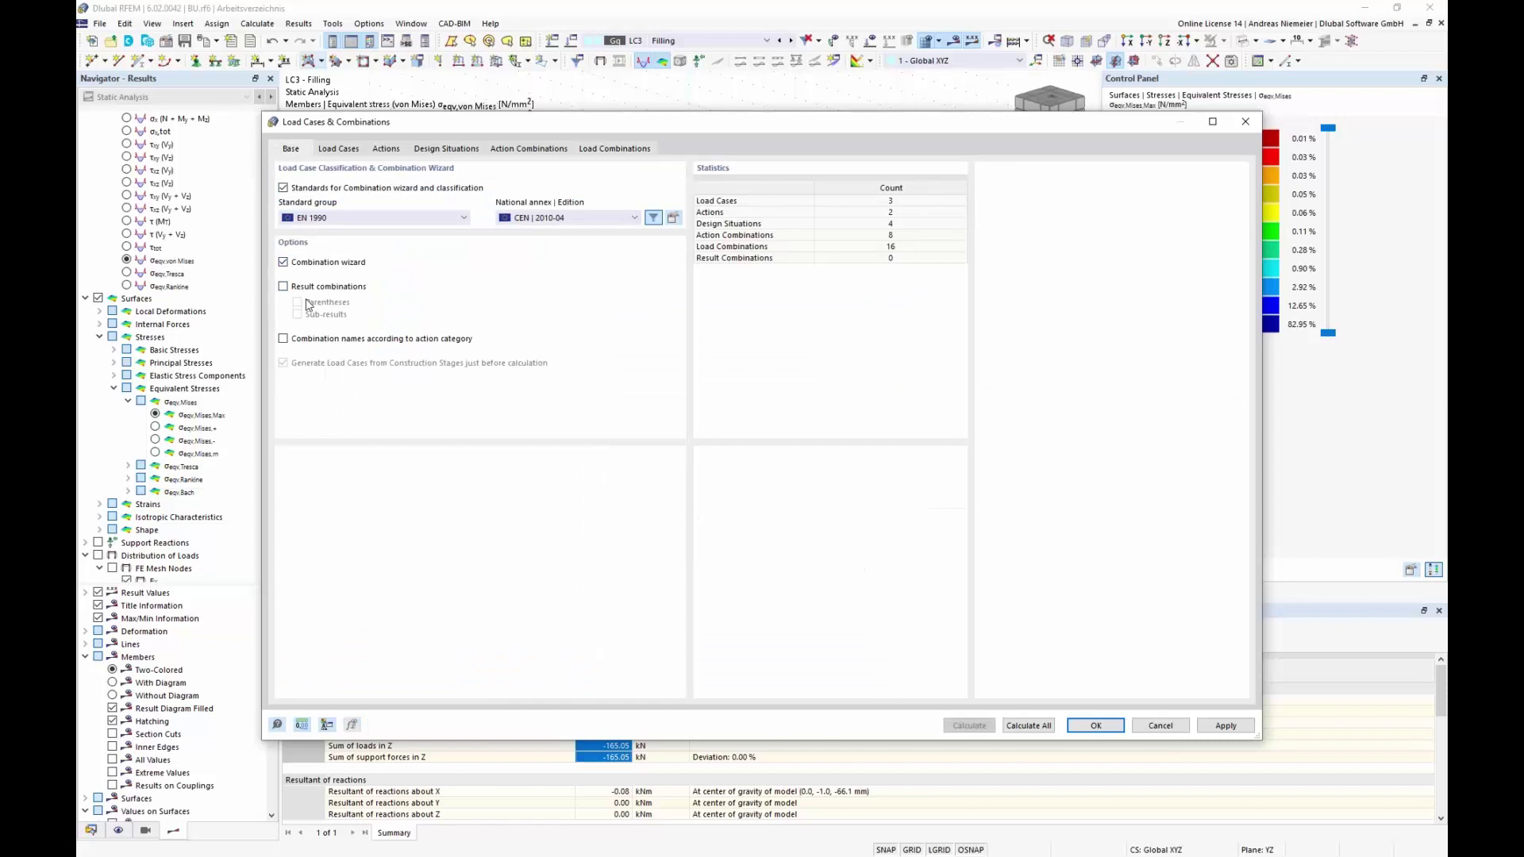
left_click(284, 262)
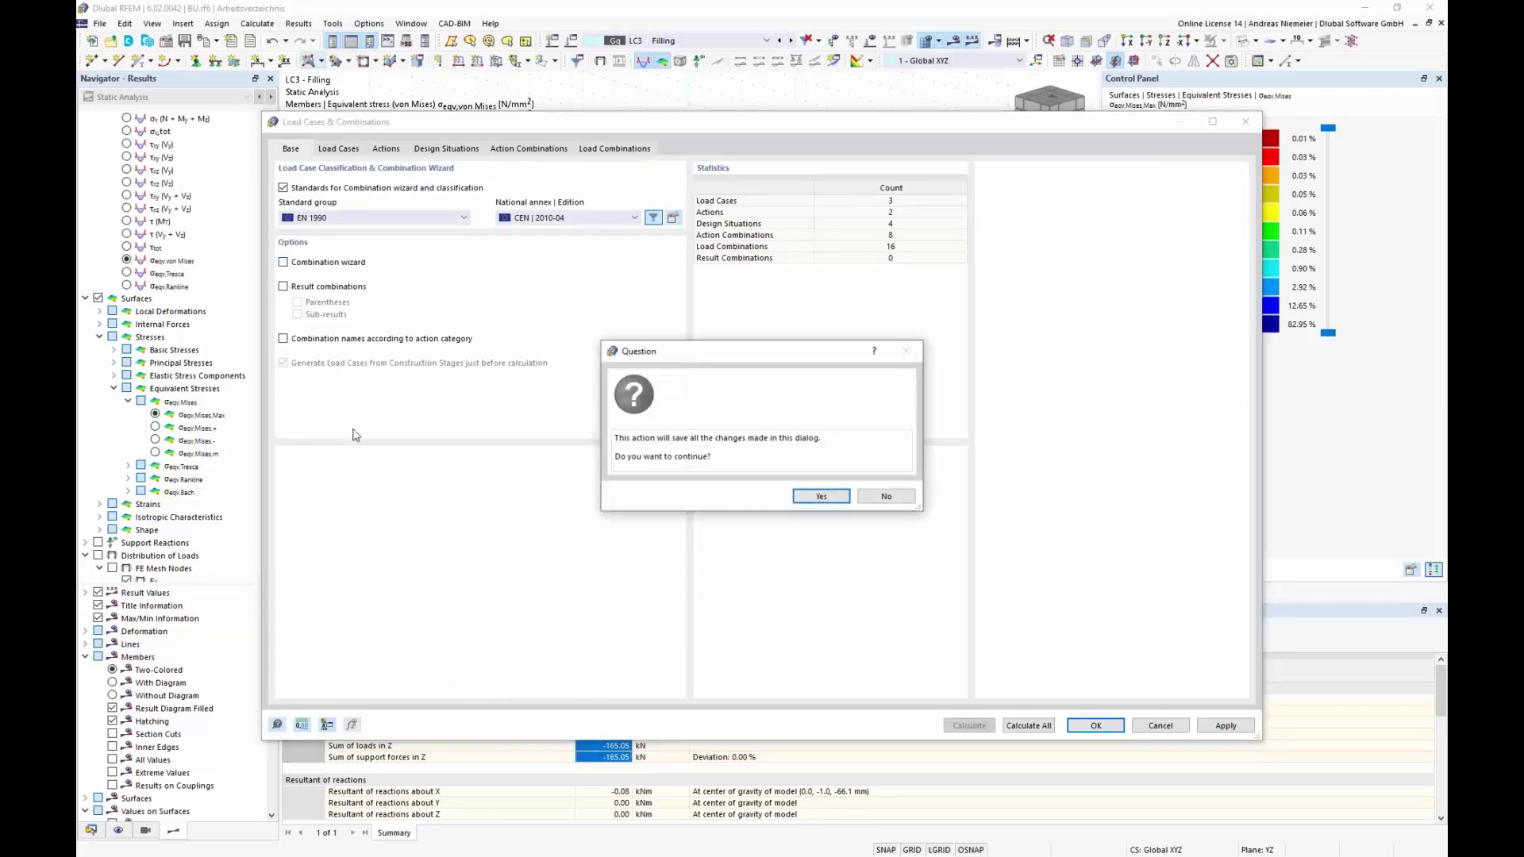
left_click(798, 498)
left_click(818, 495)
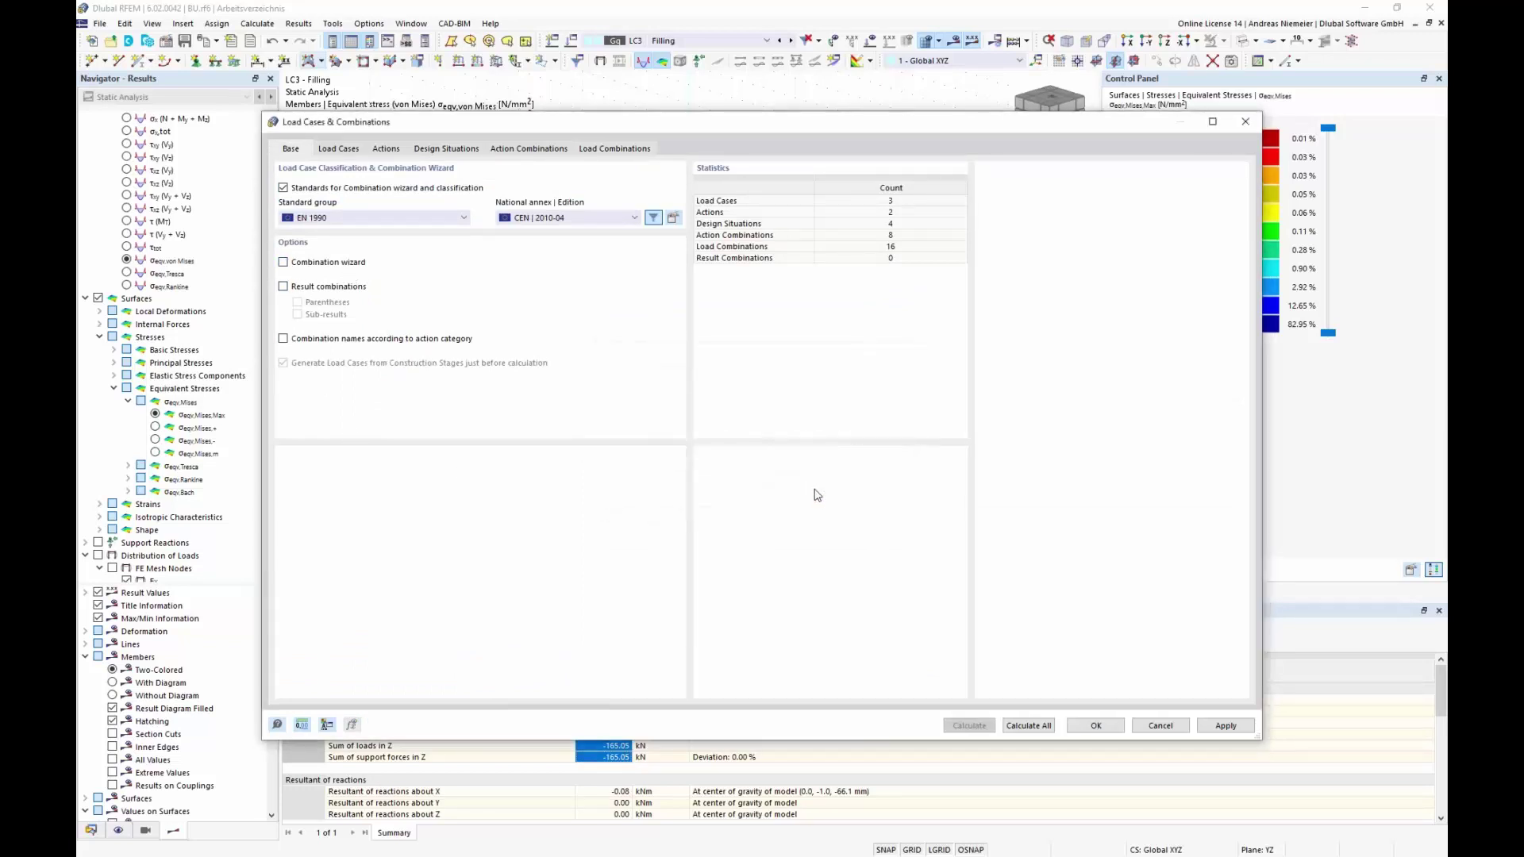
- Create a load combination manually and assign the self-weight load case LC1 to it
left_click(484, 149)
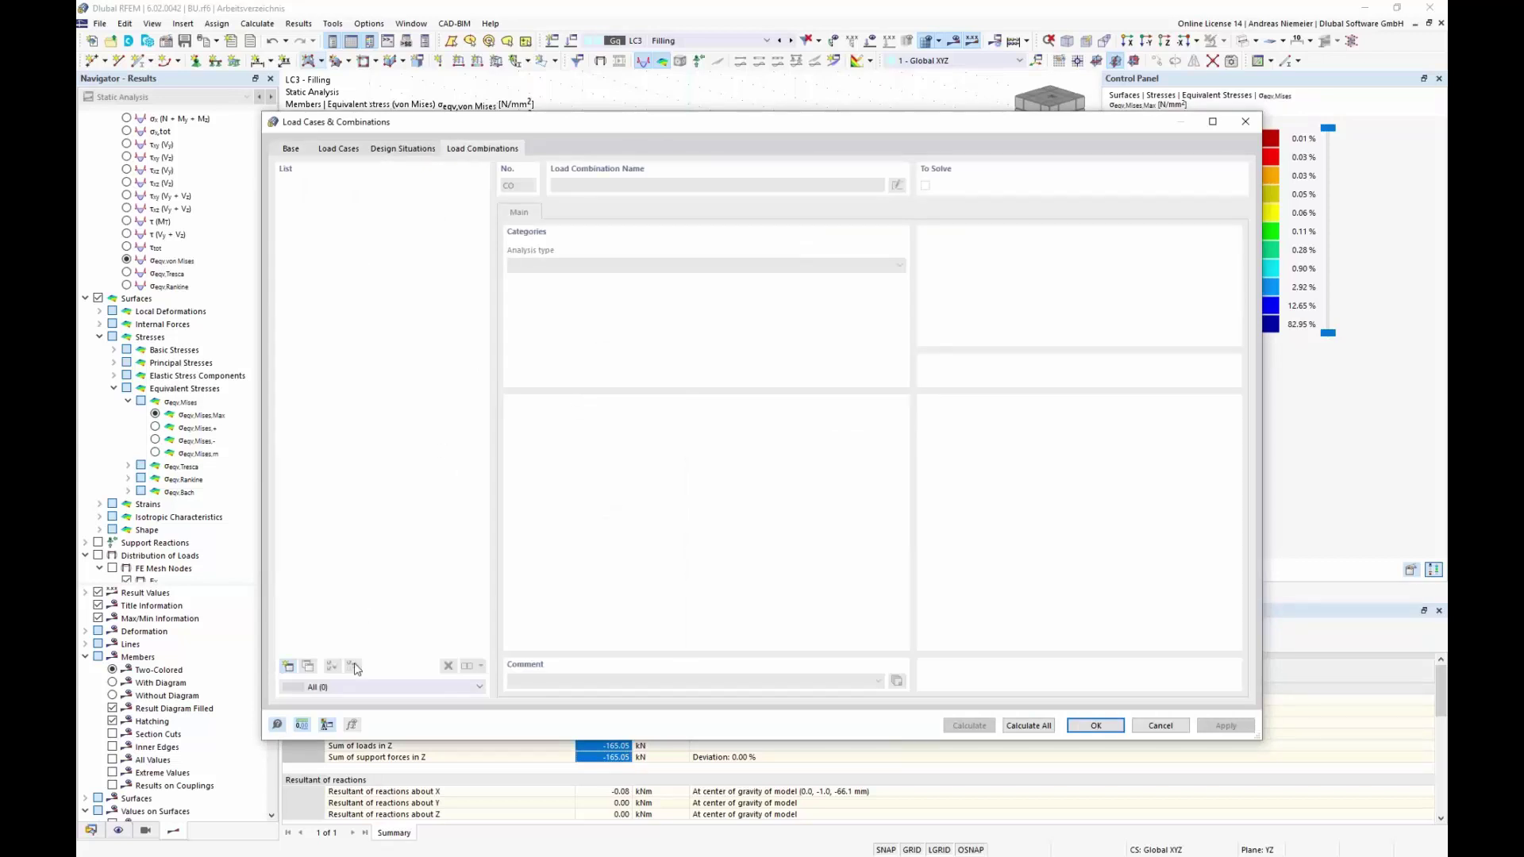
left_click(287, 666)
left_click(568, 212)
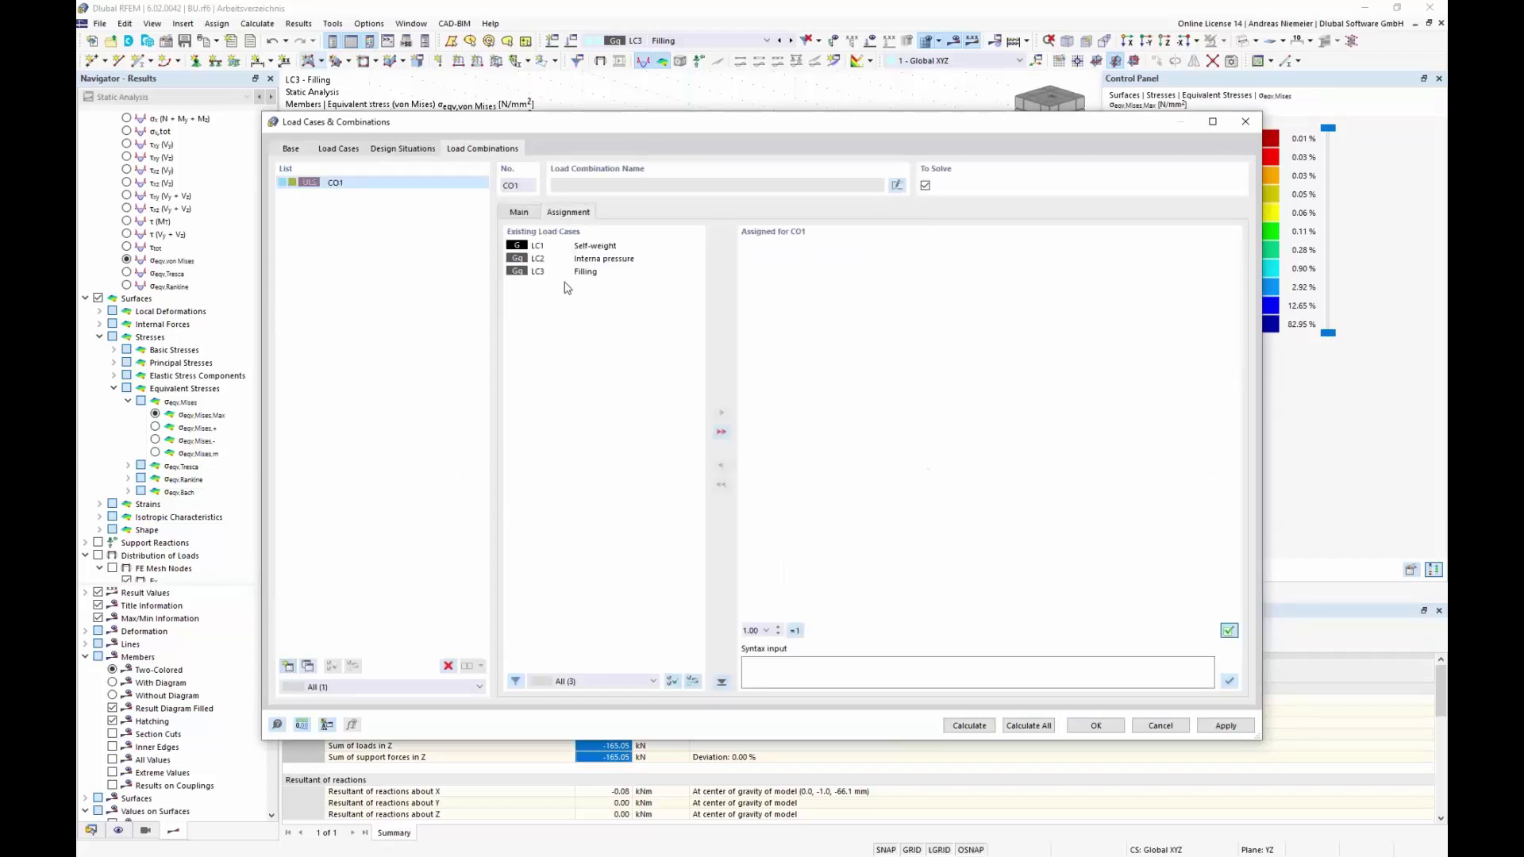
double_click(596, 246)
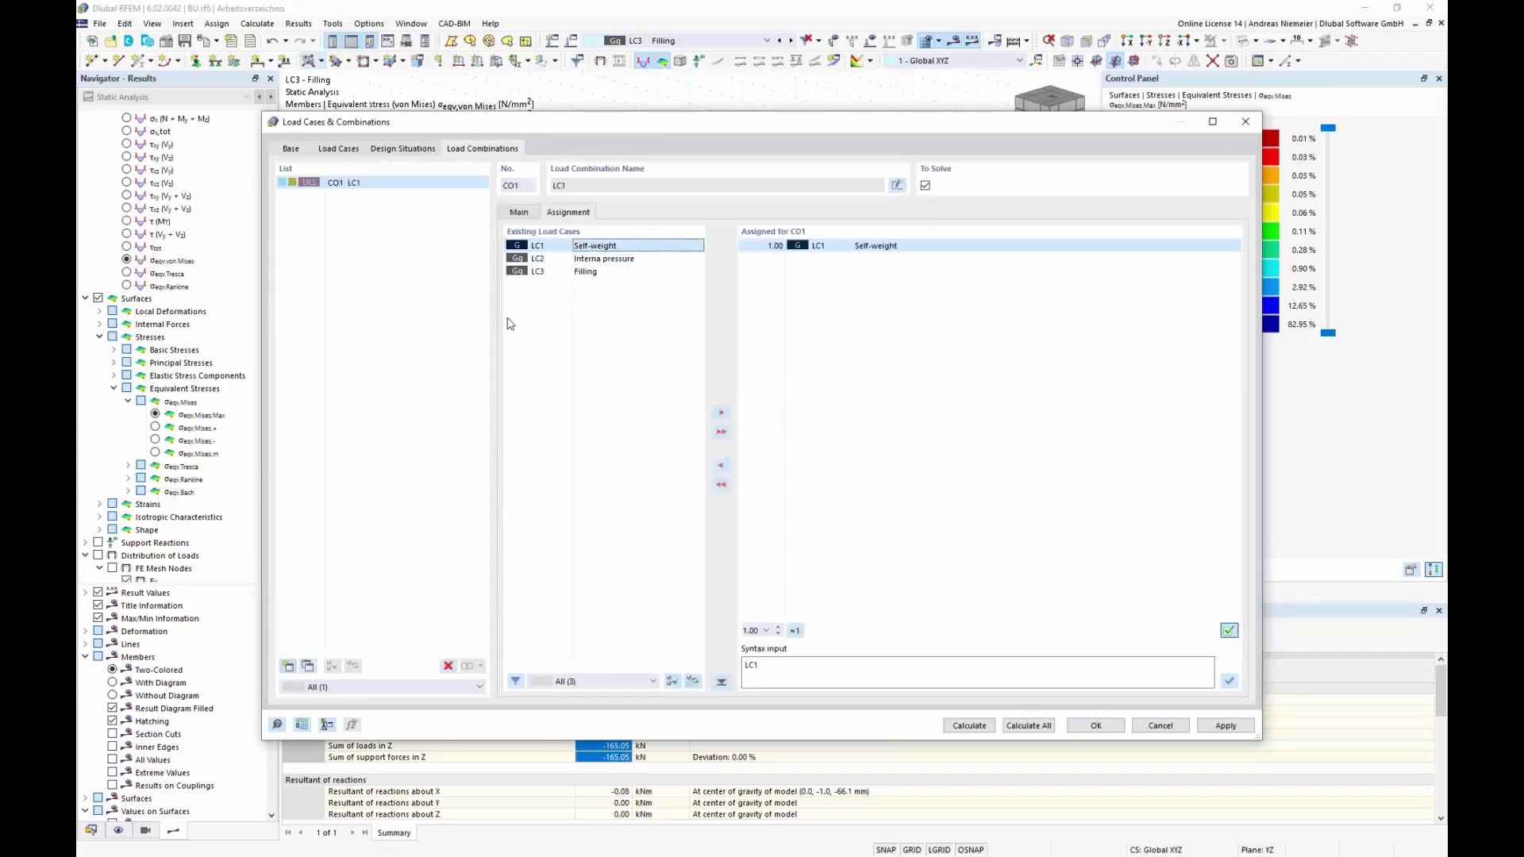
- Add two more load combinations manually, one of LC1 with LC2 and one of LC1 with LC3
left_click(288, 667)
double_click(610, 247)
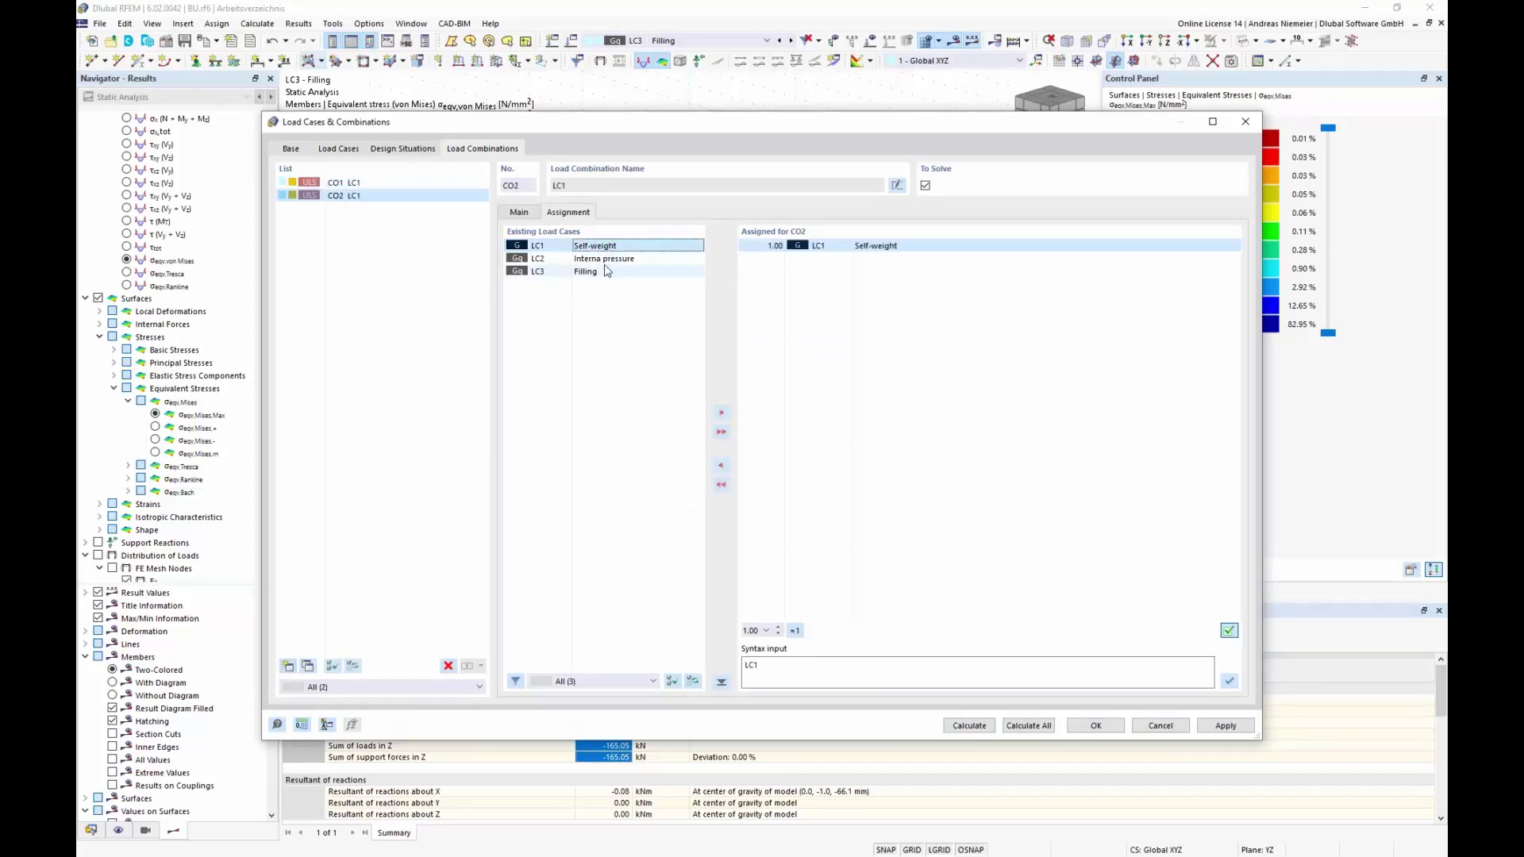
double_click(605, 259)
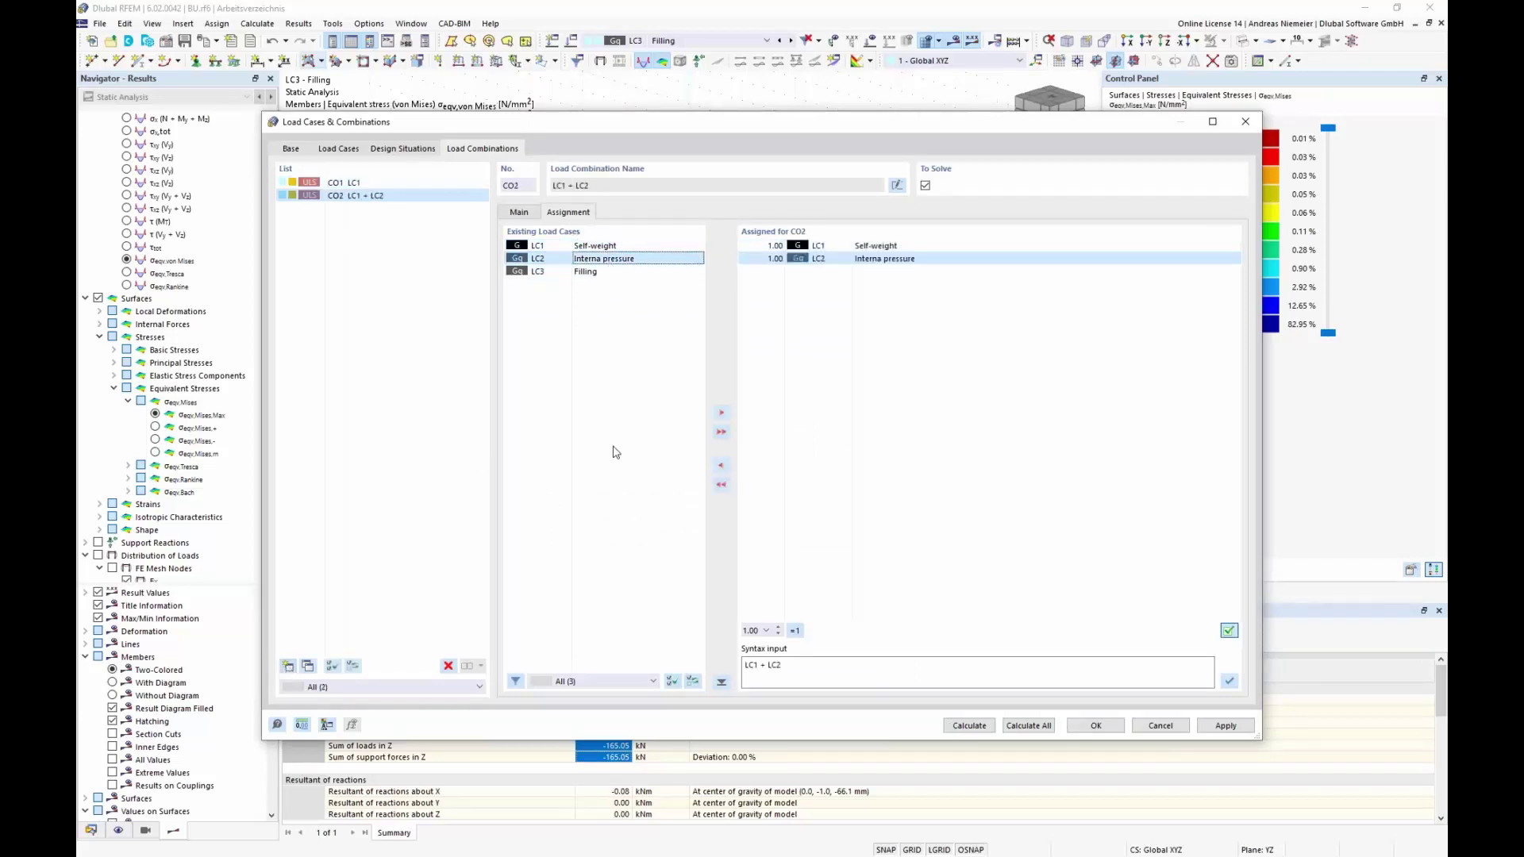
left_click(287, 667)
double_click(598, 248)
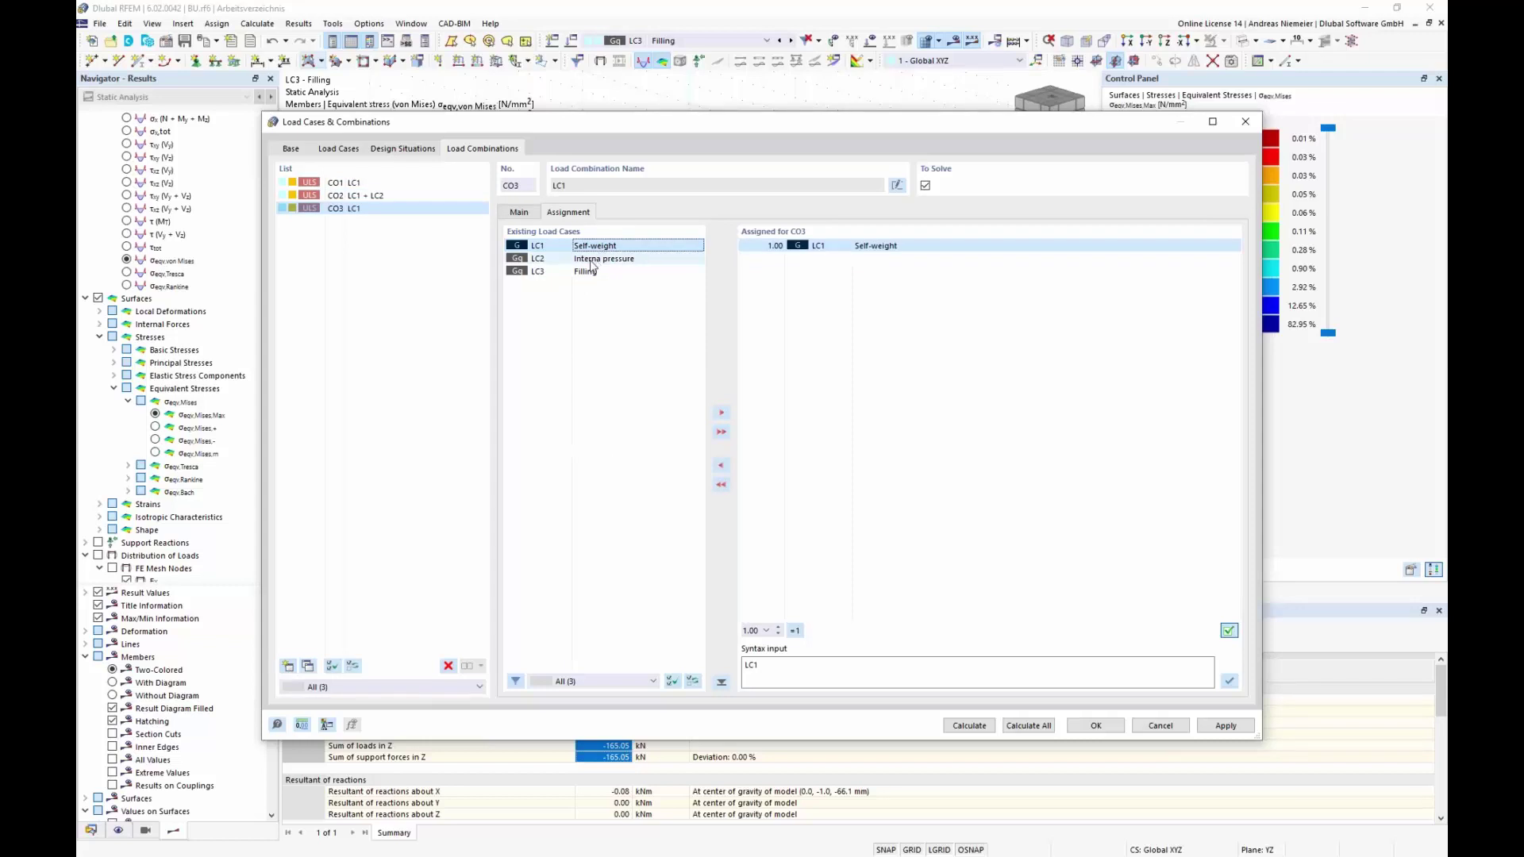
double_click(599, 270)
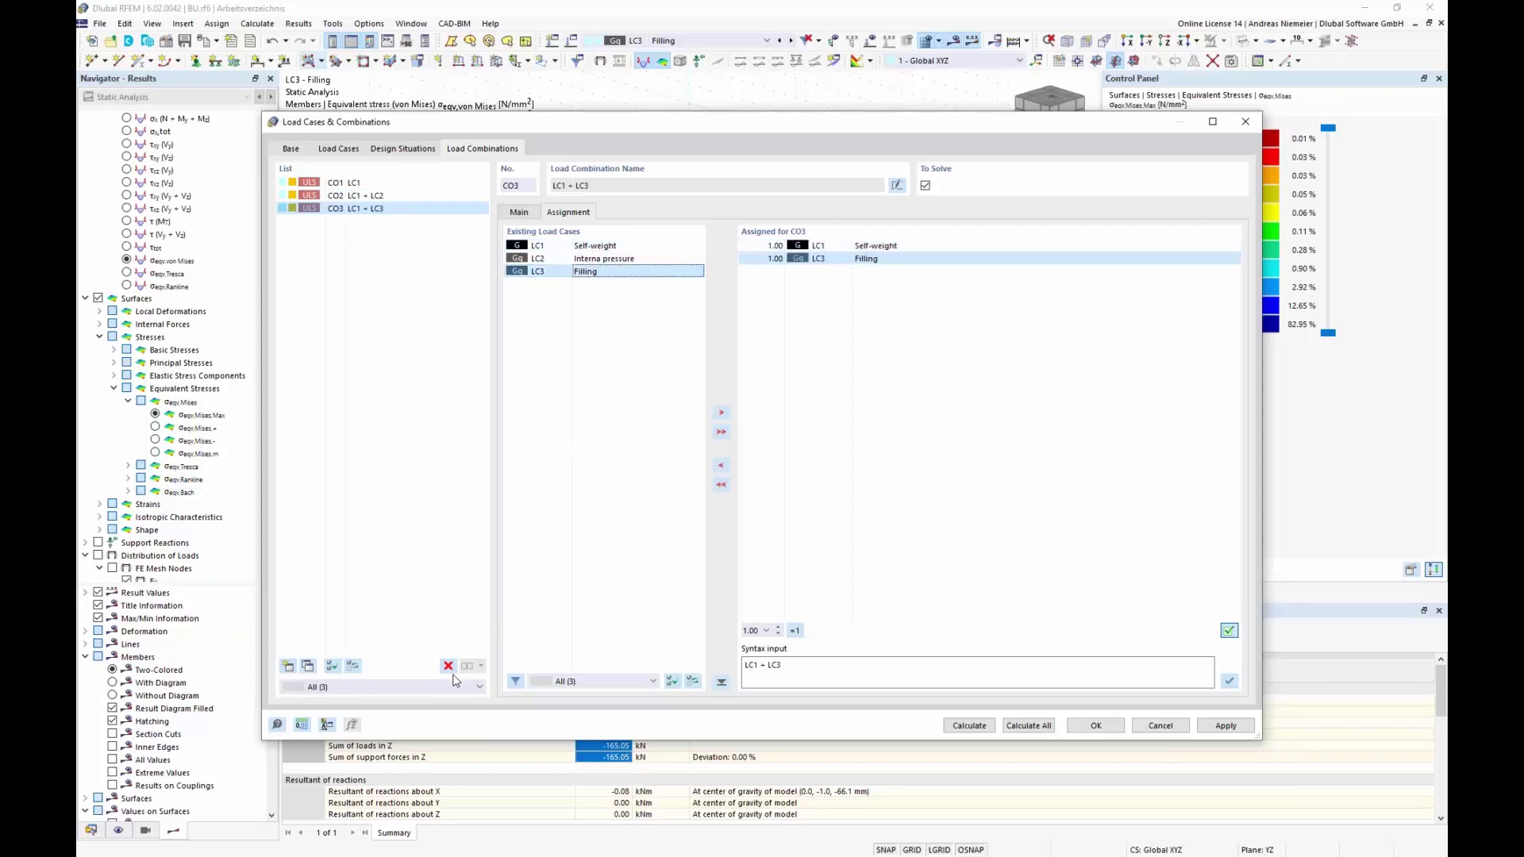
- Delete all three manually created load combinations CO1 to CO3
left_click(353, 183, "shift")
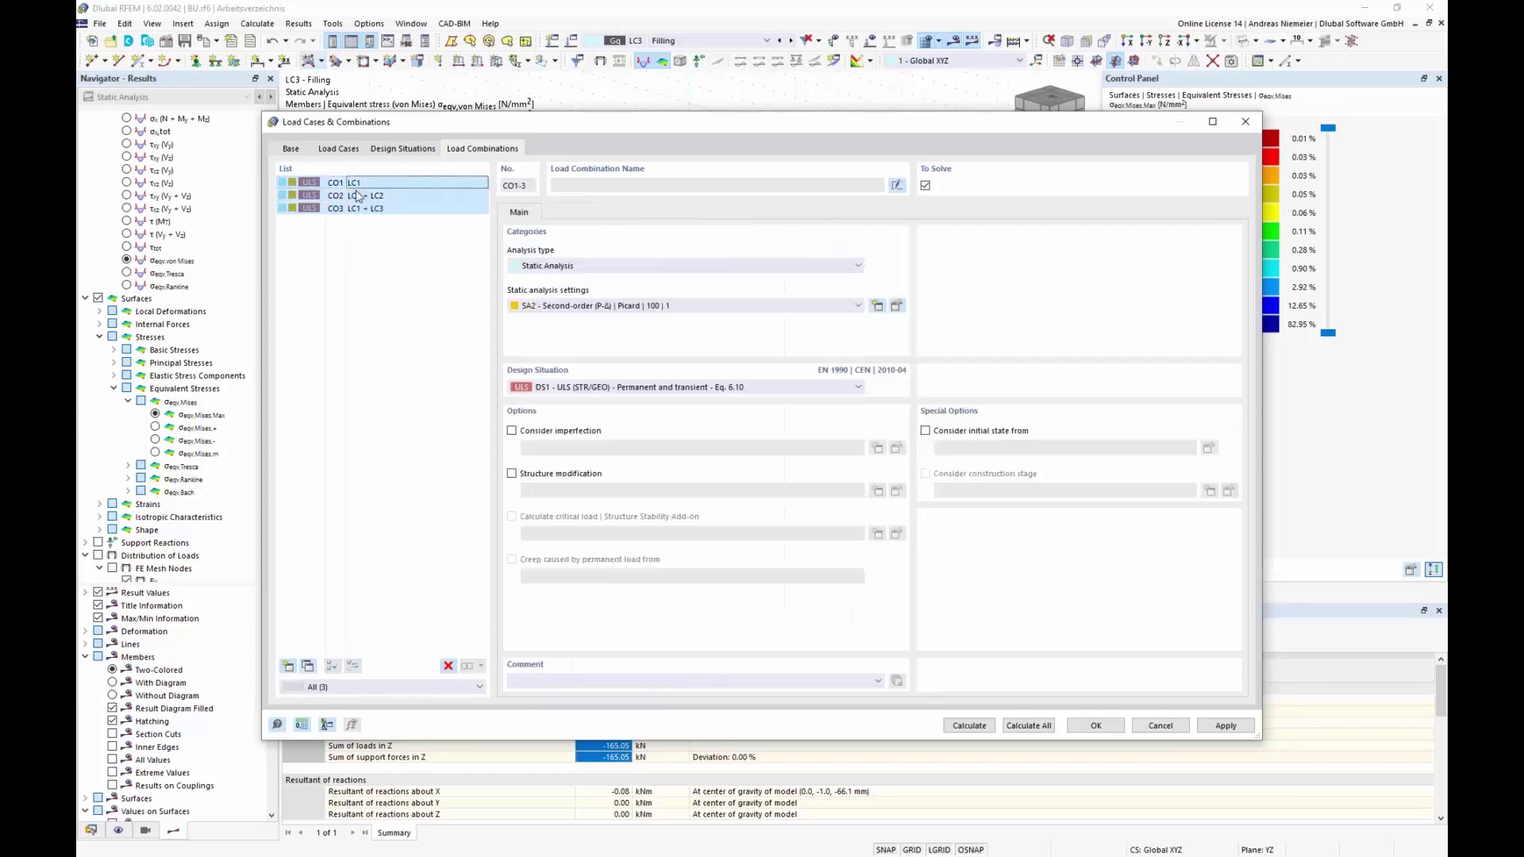
left_click(448, 666)
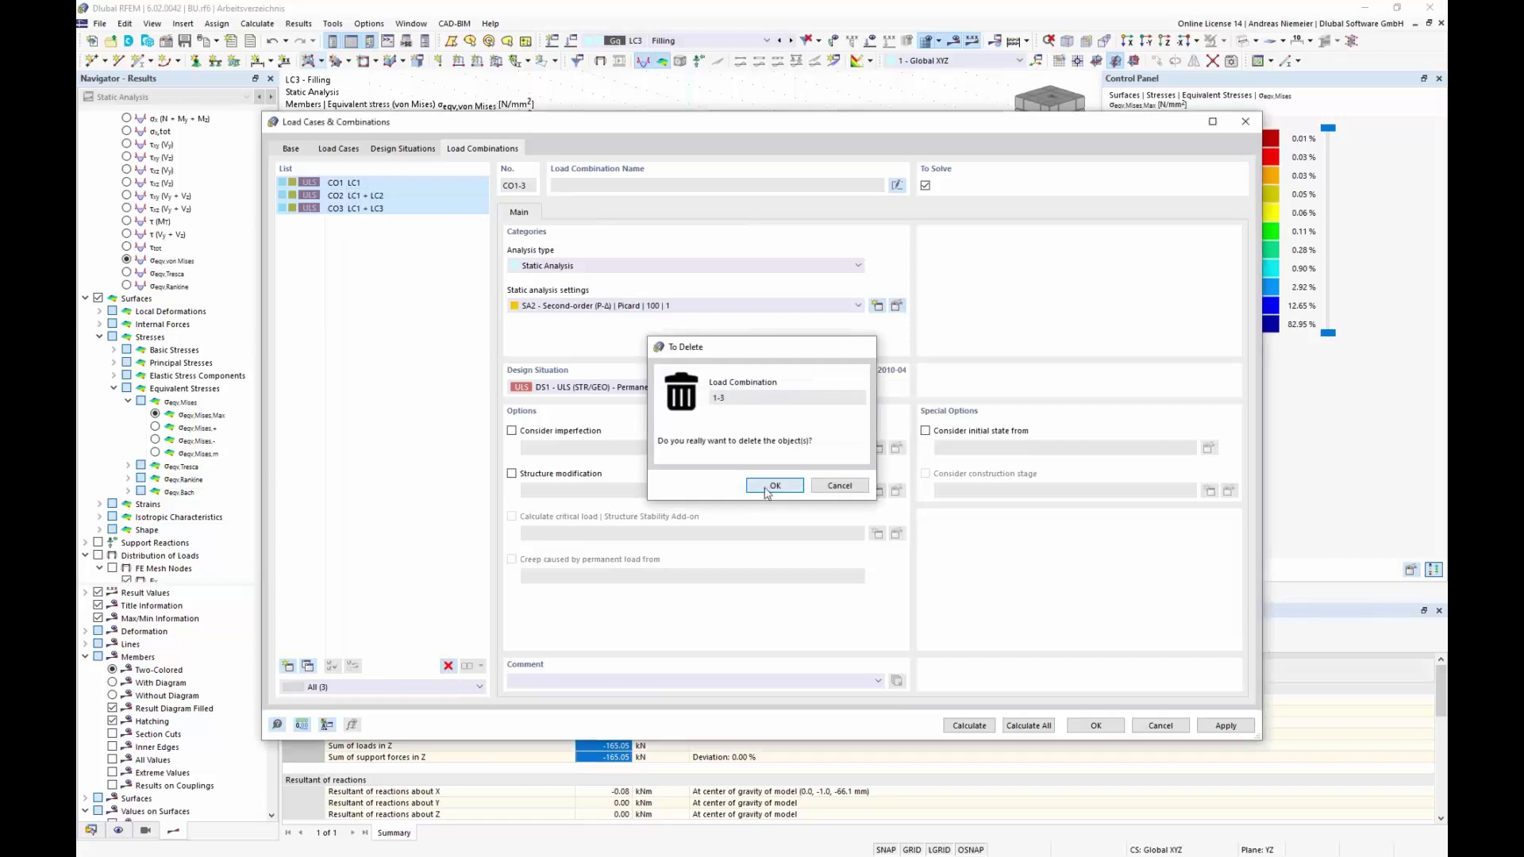
left_click(775, 489)
- Enable the combination wizard in the base settings and accept saving the changes
left_click(290, 149)
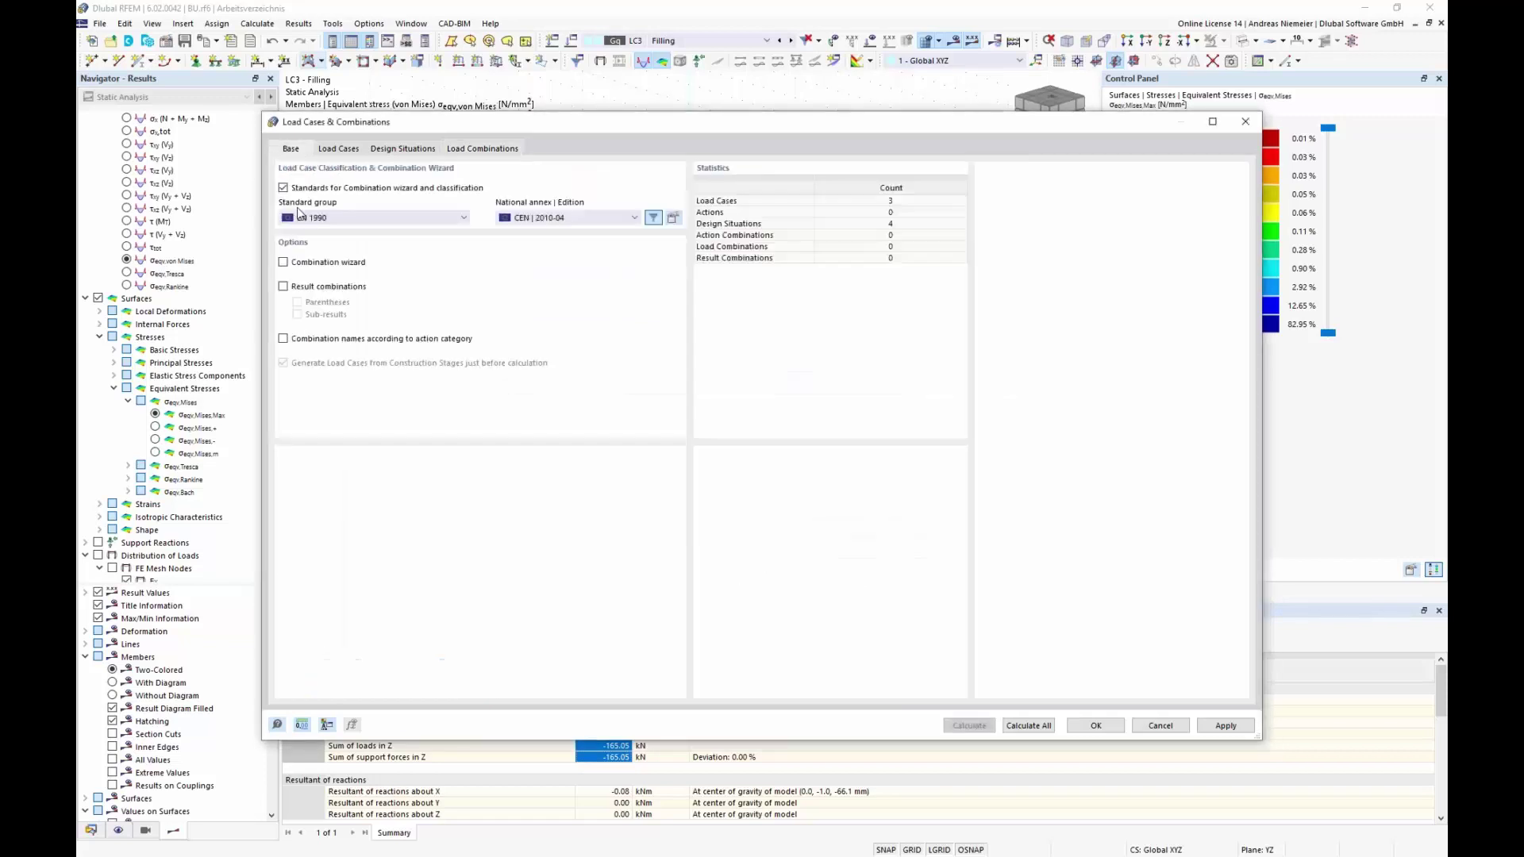
left_click(283, 262)
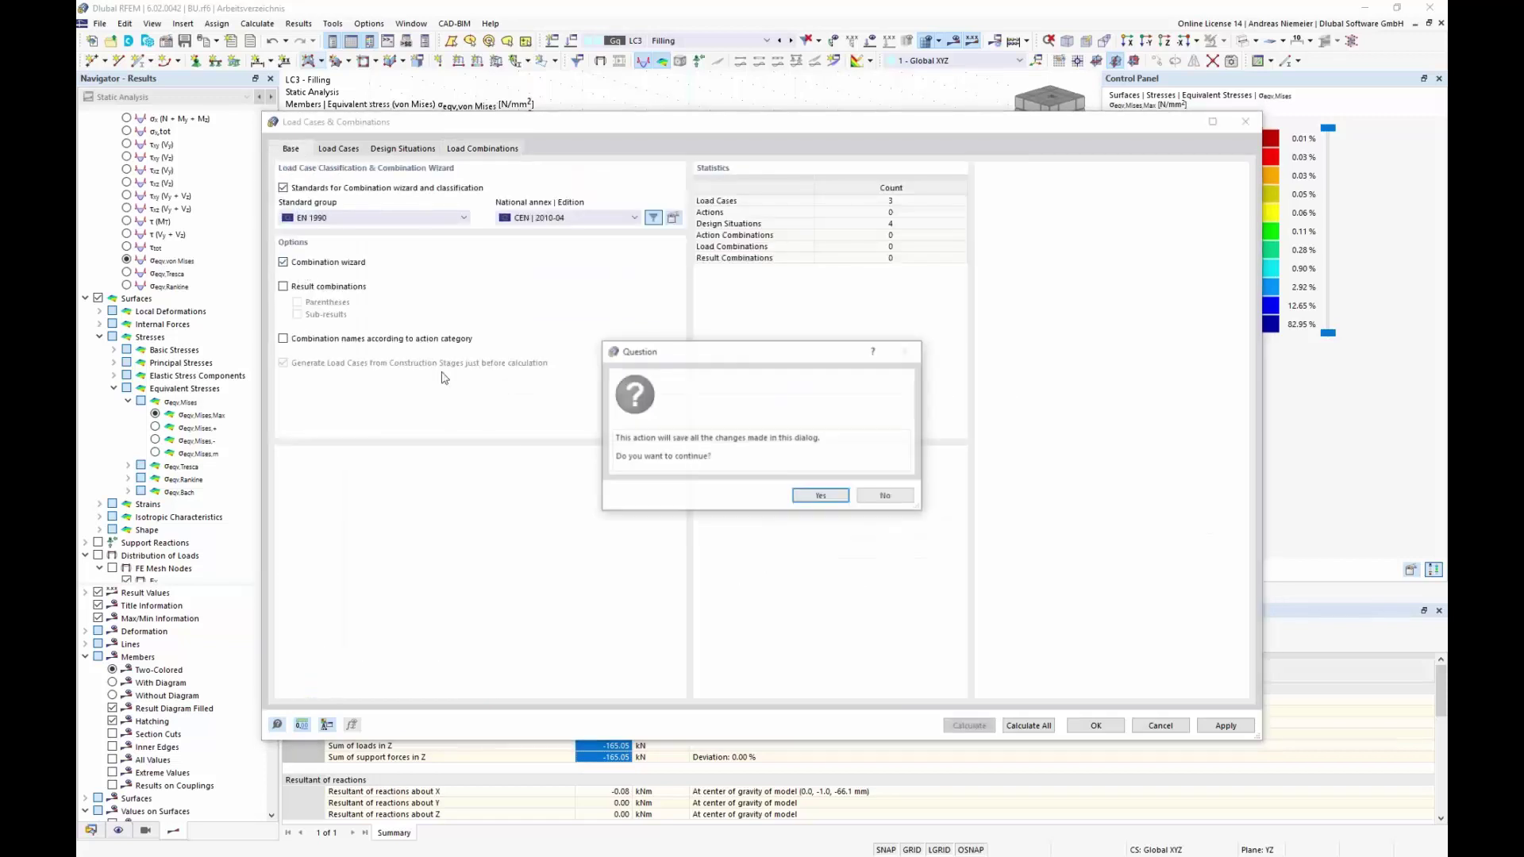
left_click(819, 495)
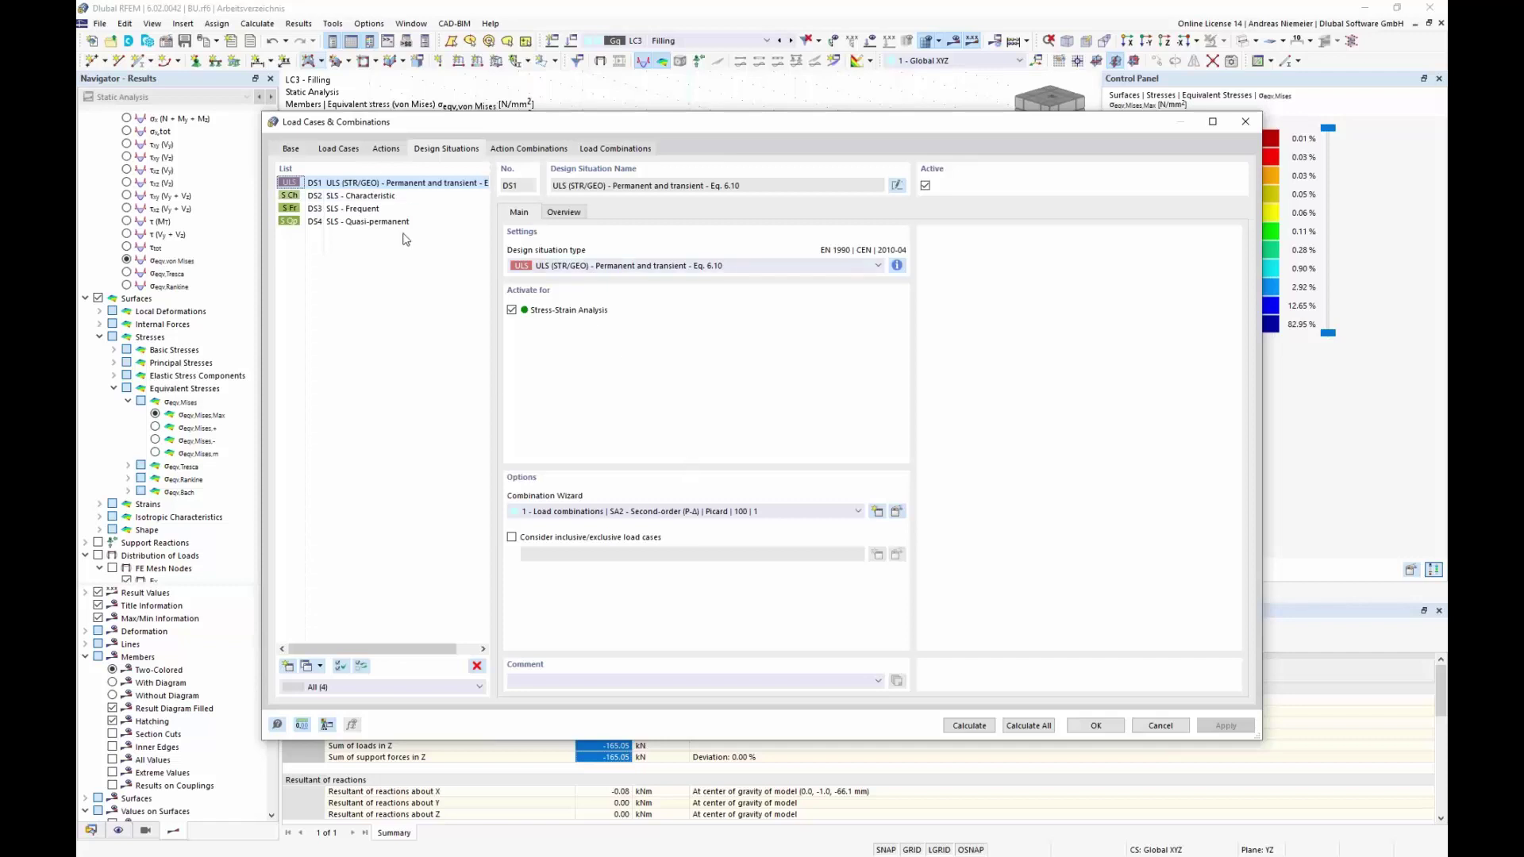
- Delete the three SLS design situations DS2 to DS4
left_click(386, 195)
left_click(387, 221, "shift")
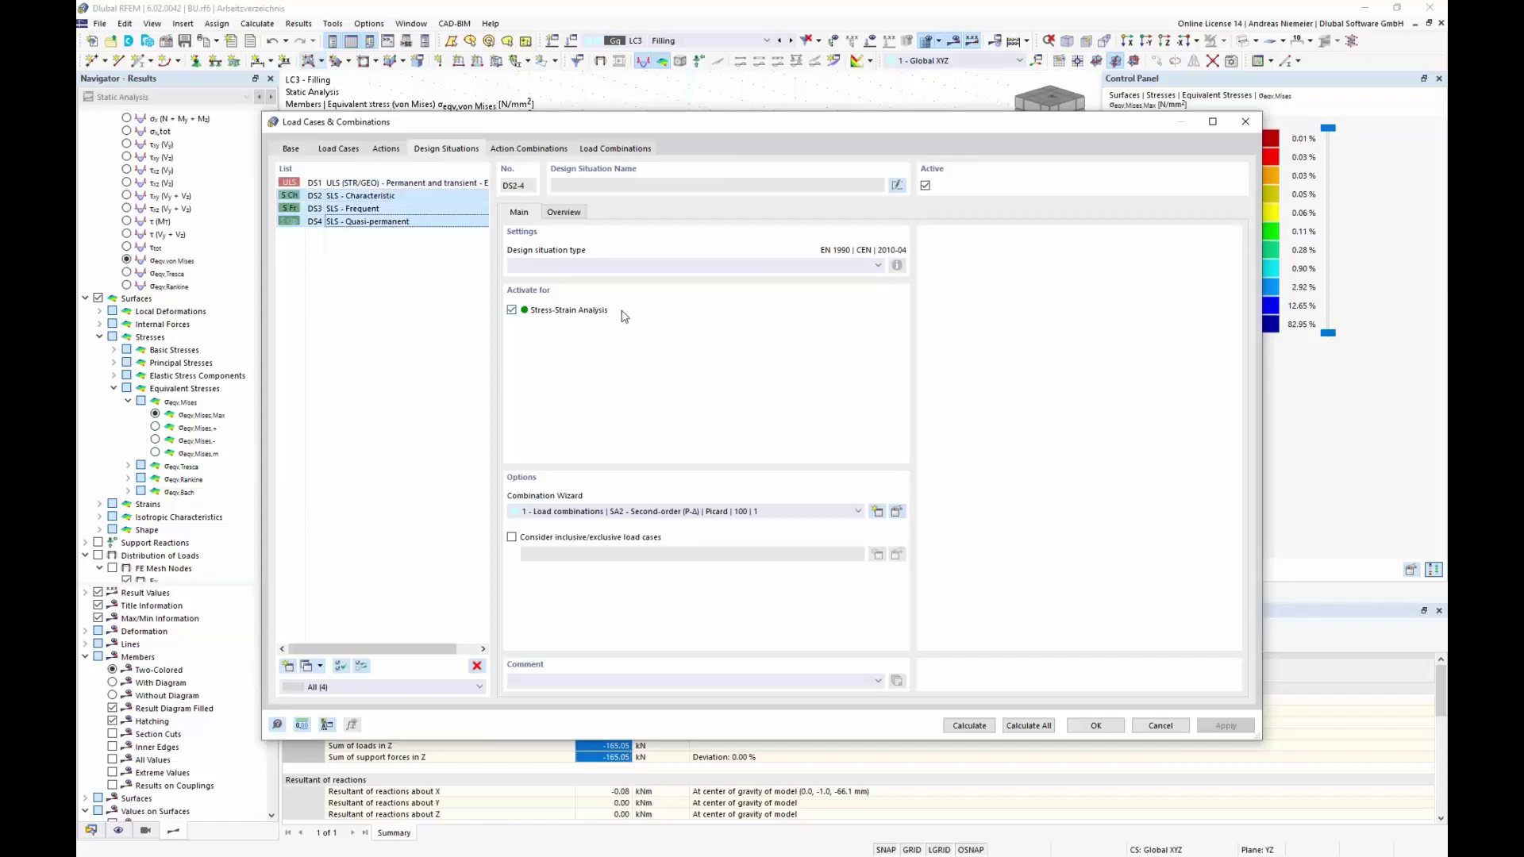
key("Delete")
left_click(776, 483)
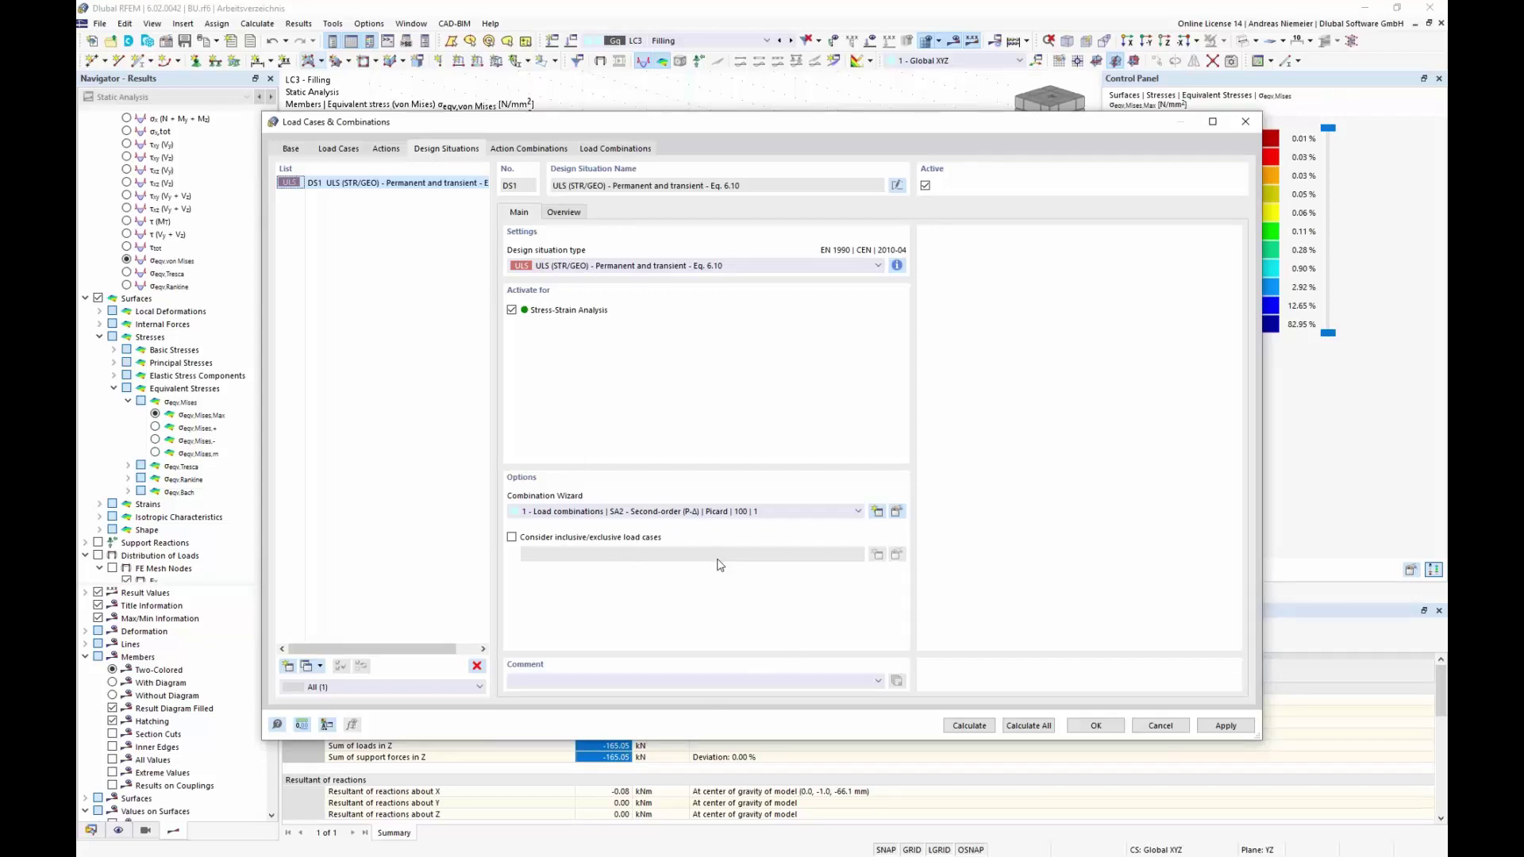
- Enable user-defined action combinations in the combination wizard assigned to design situation DS1
left_click(897, 512)
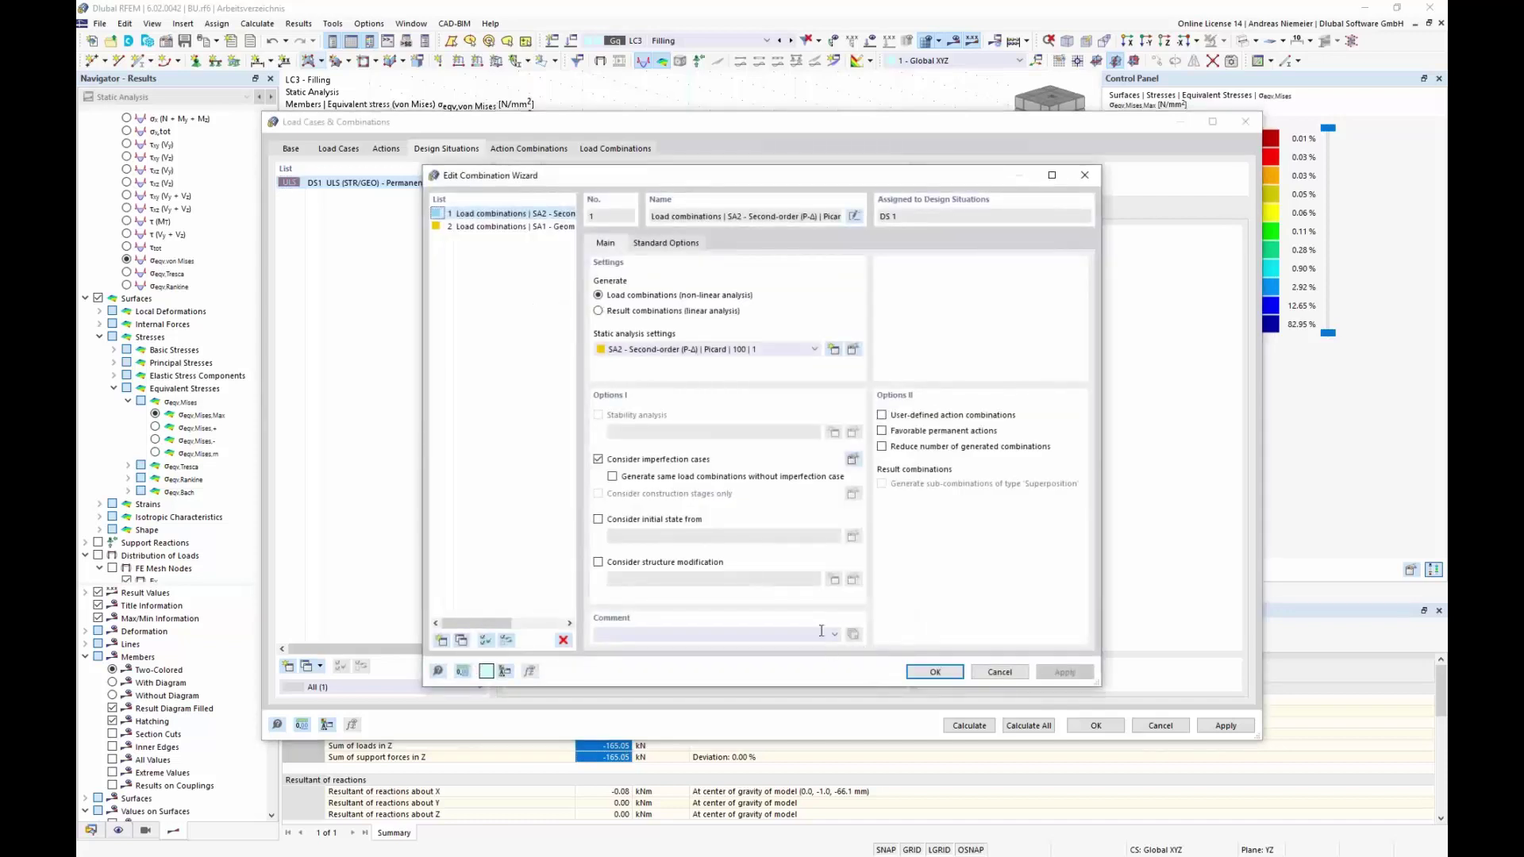
left_click(894, 420)
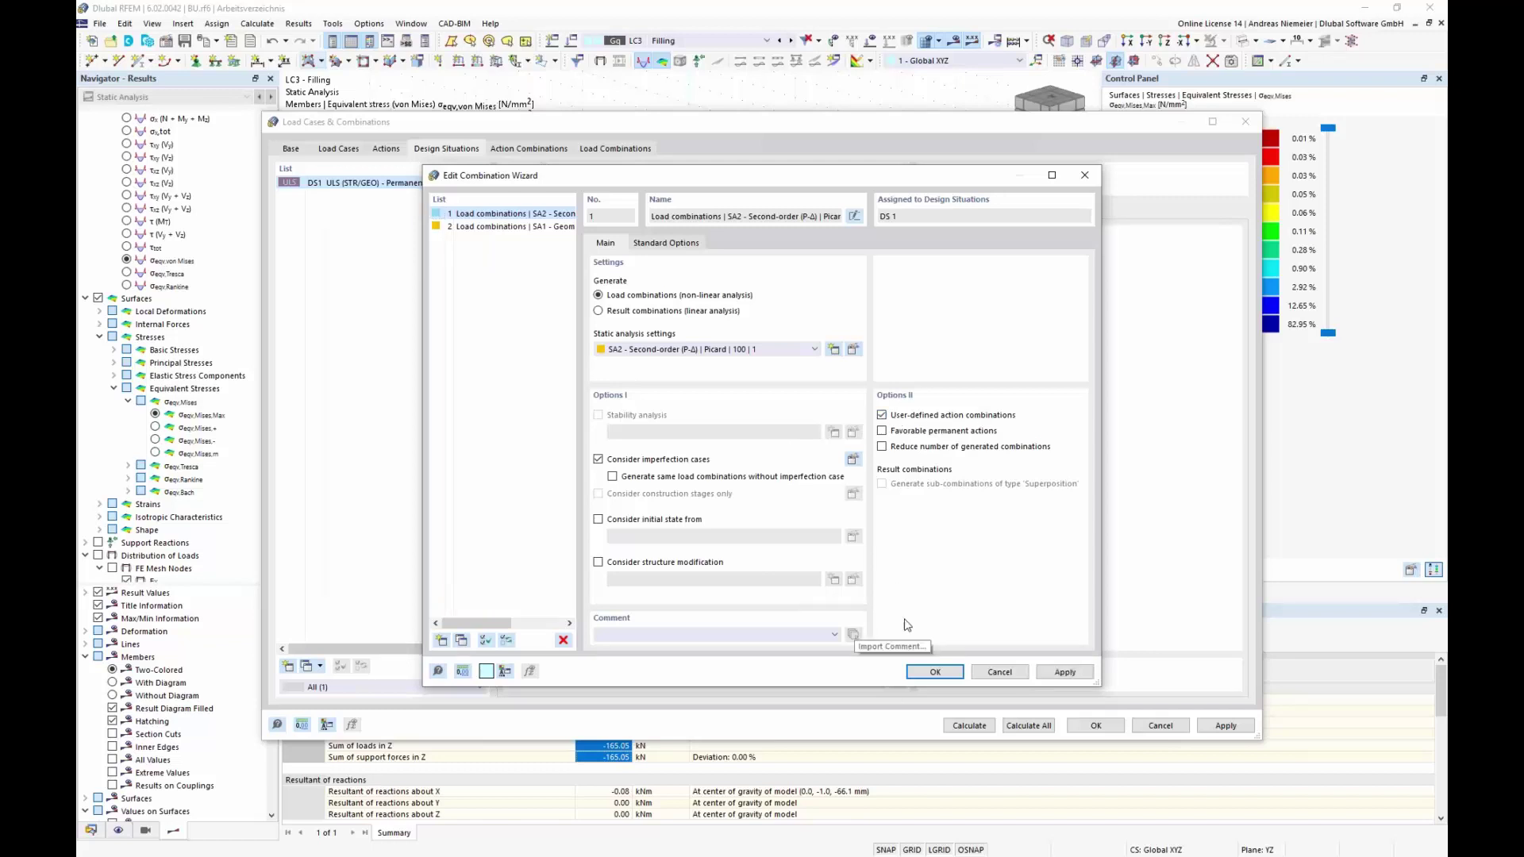
left_click(930, 674)
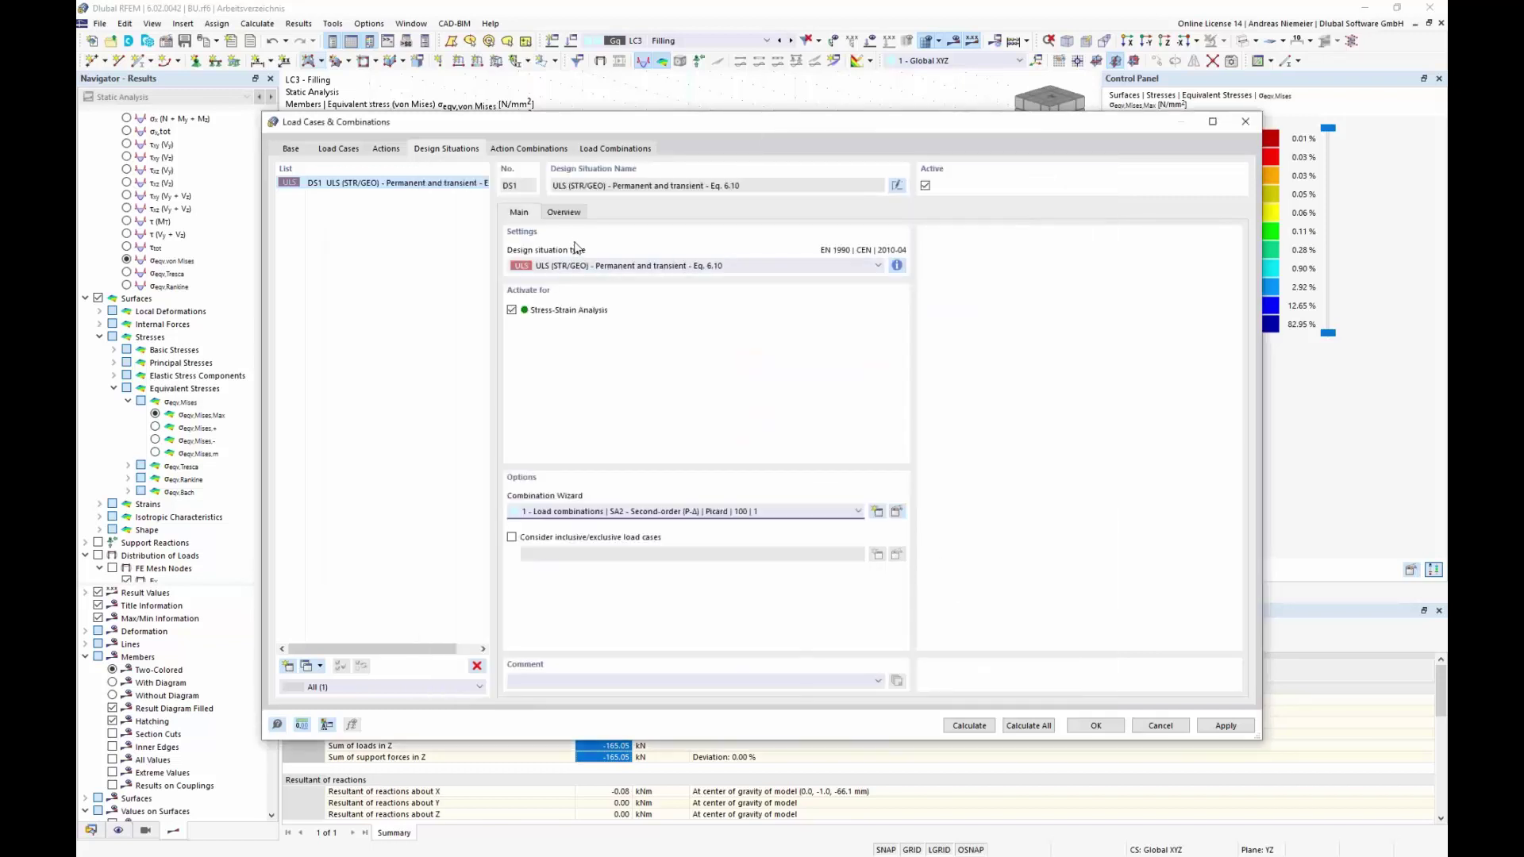
- Create action combination AC1 and assign the permanent action A1 to it
left_click(536, 153)
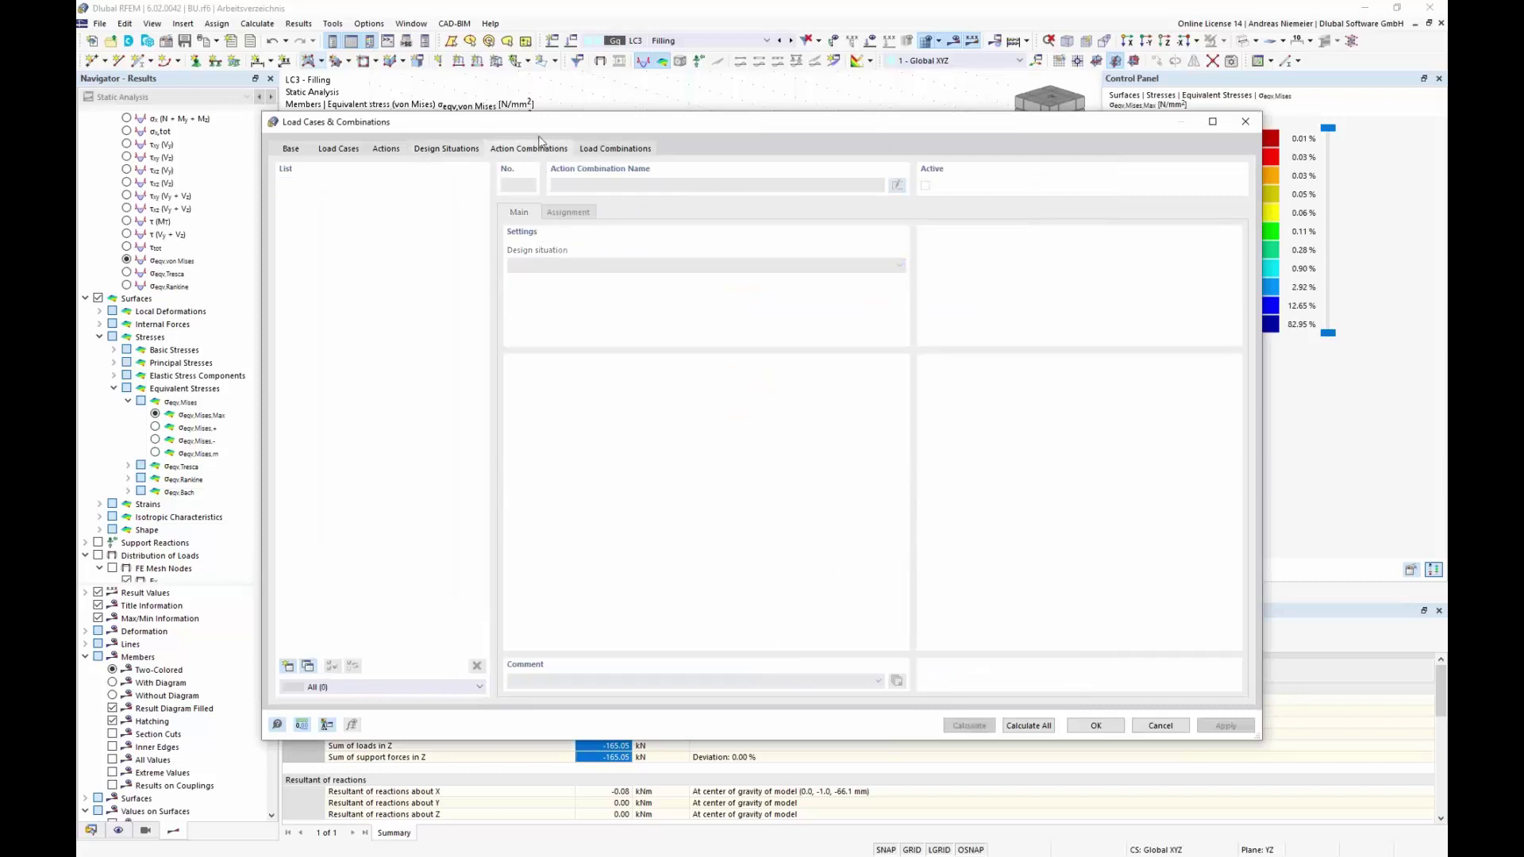
left_click(287, 669)
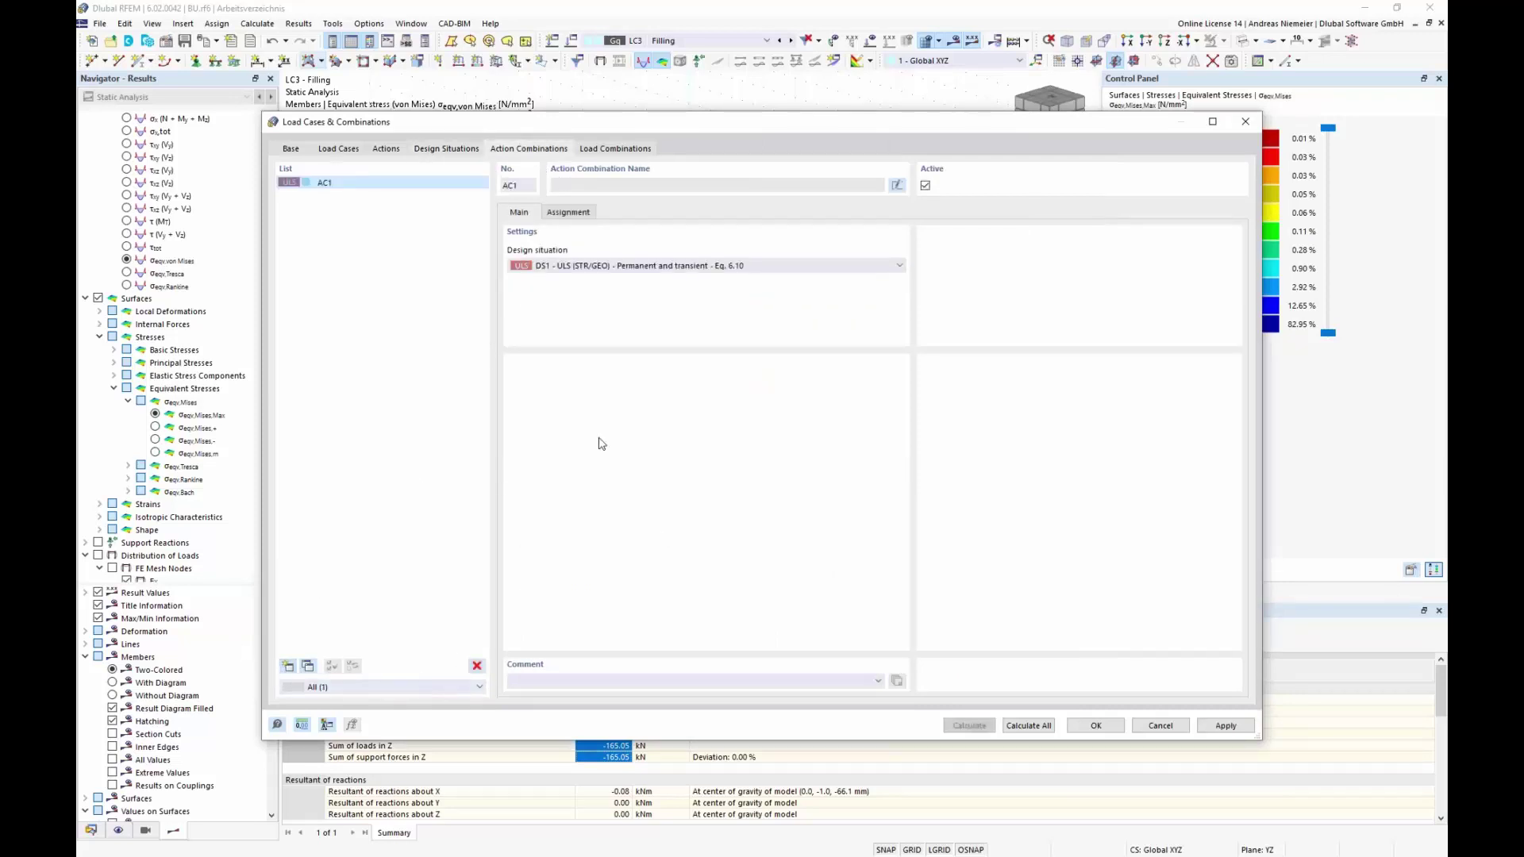
left_click(568, 212)
double_click(601, 247)
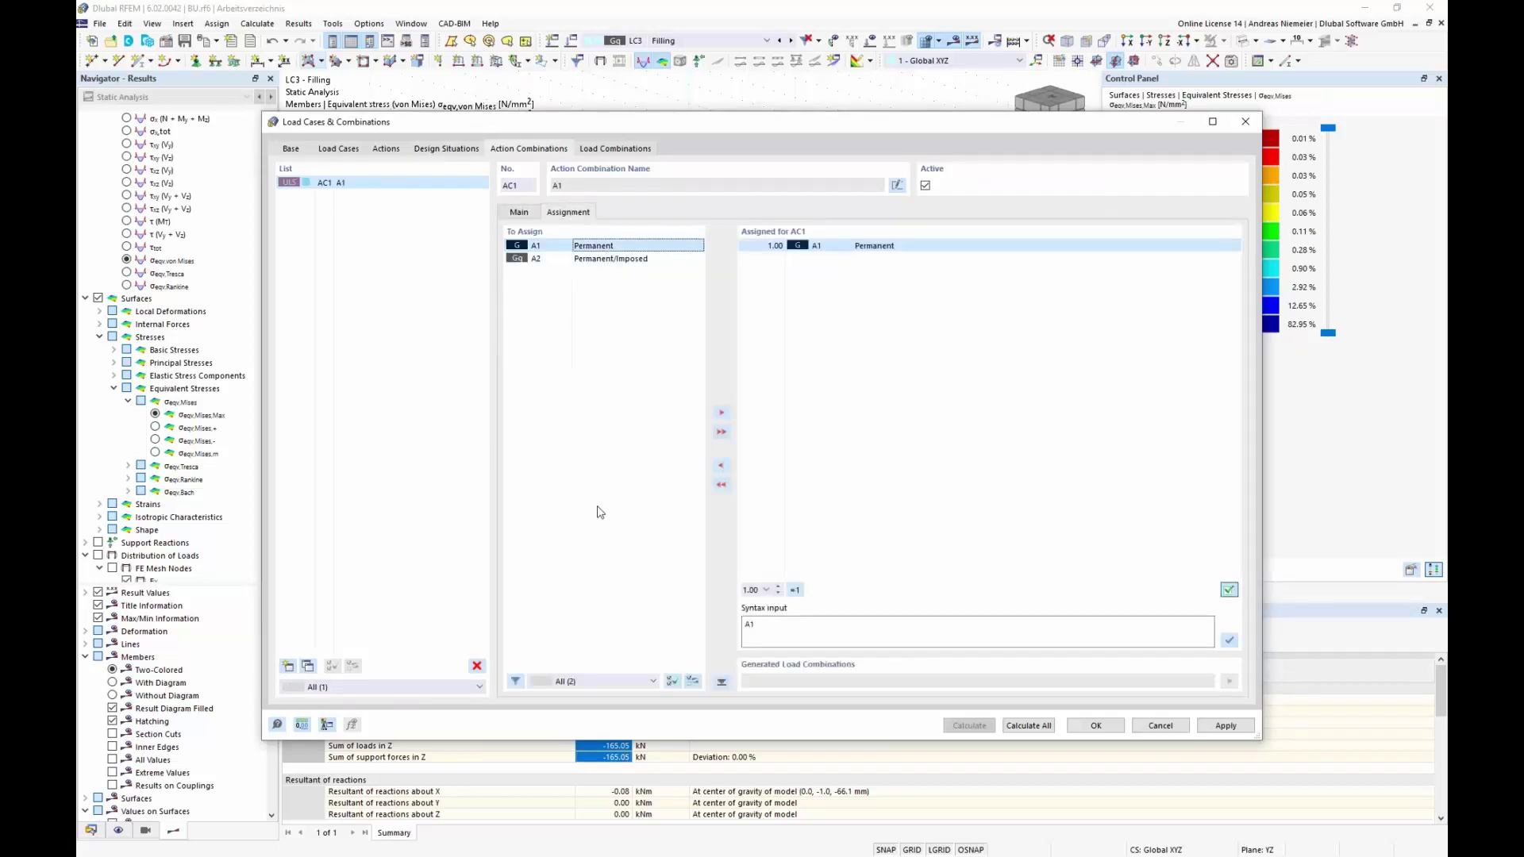
- Create action combination AC2 and assign the actions A1 Permanent and A2 Permanent/Imposed to it
left_click(285, 666)
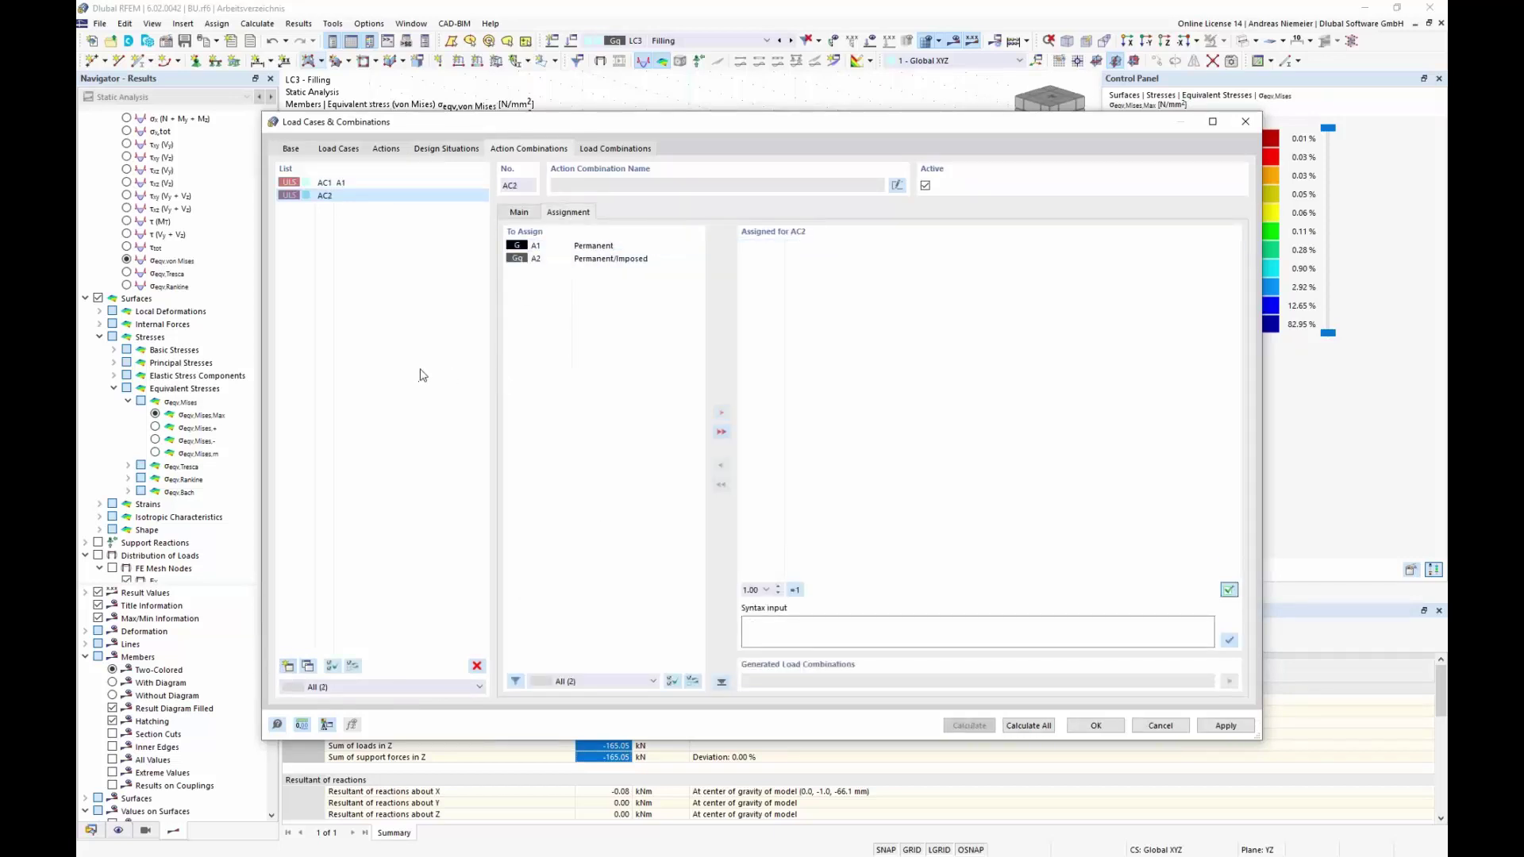
double_click(601, 247)
left_click(600, 260)
double_click(601, 260)
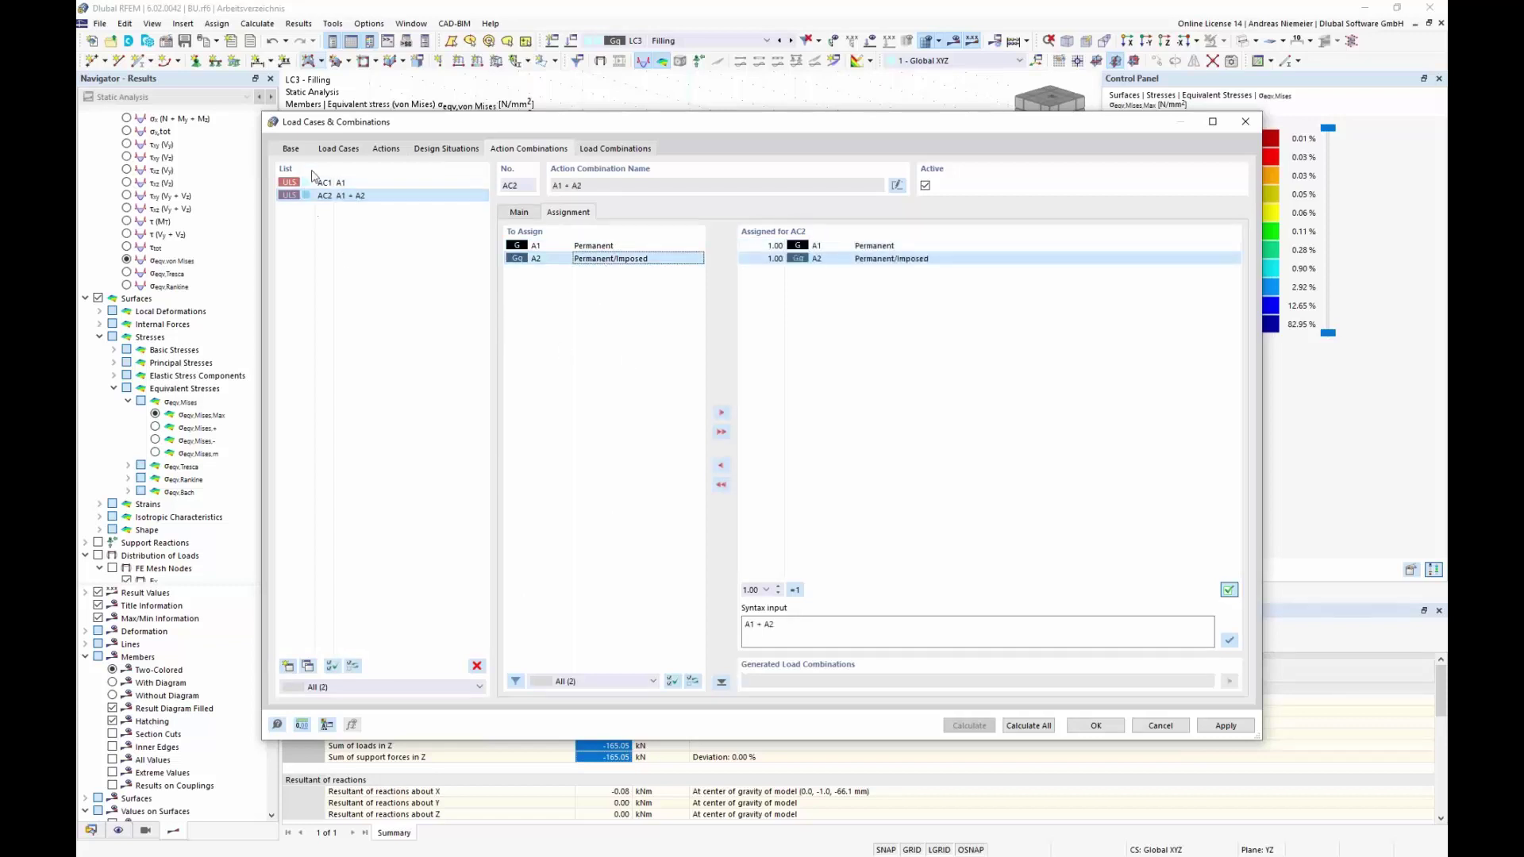
- Examine the generated load combinations one by one, checking their settings and assigned load cases
left_click(605, 150)
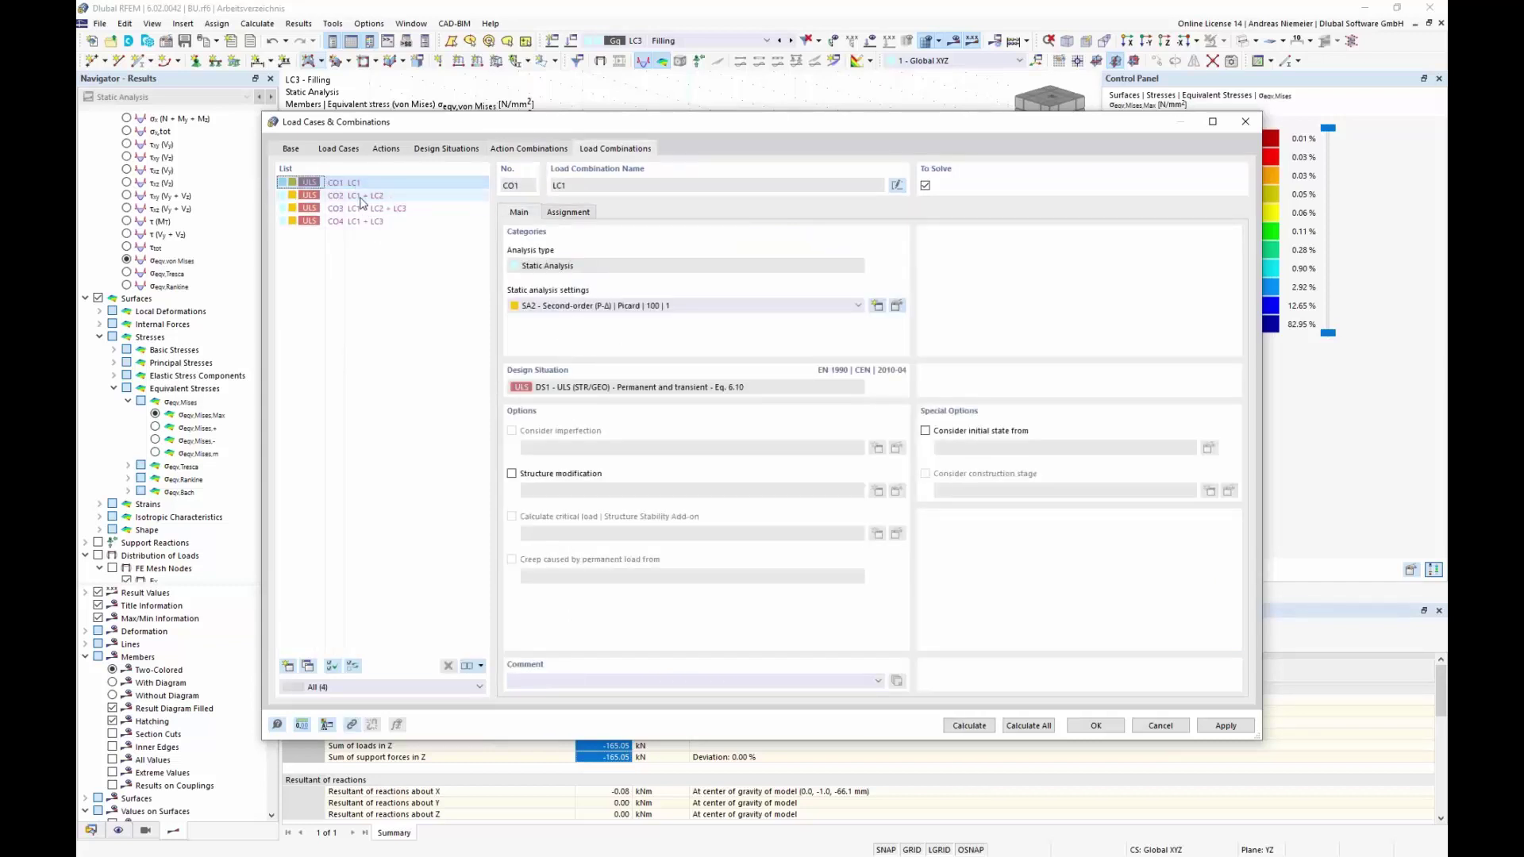
key("Down")
key("Down")
key("Down")
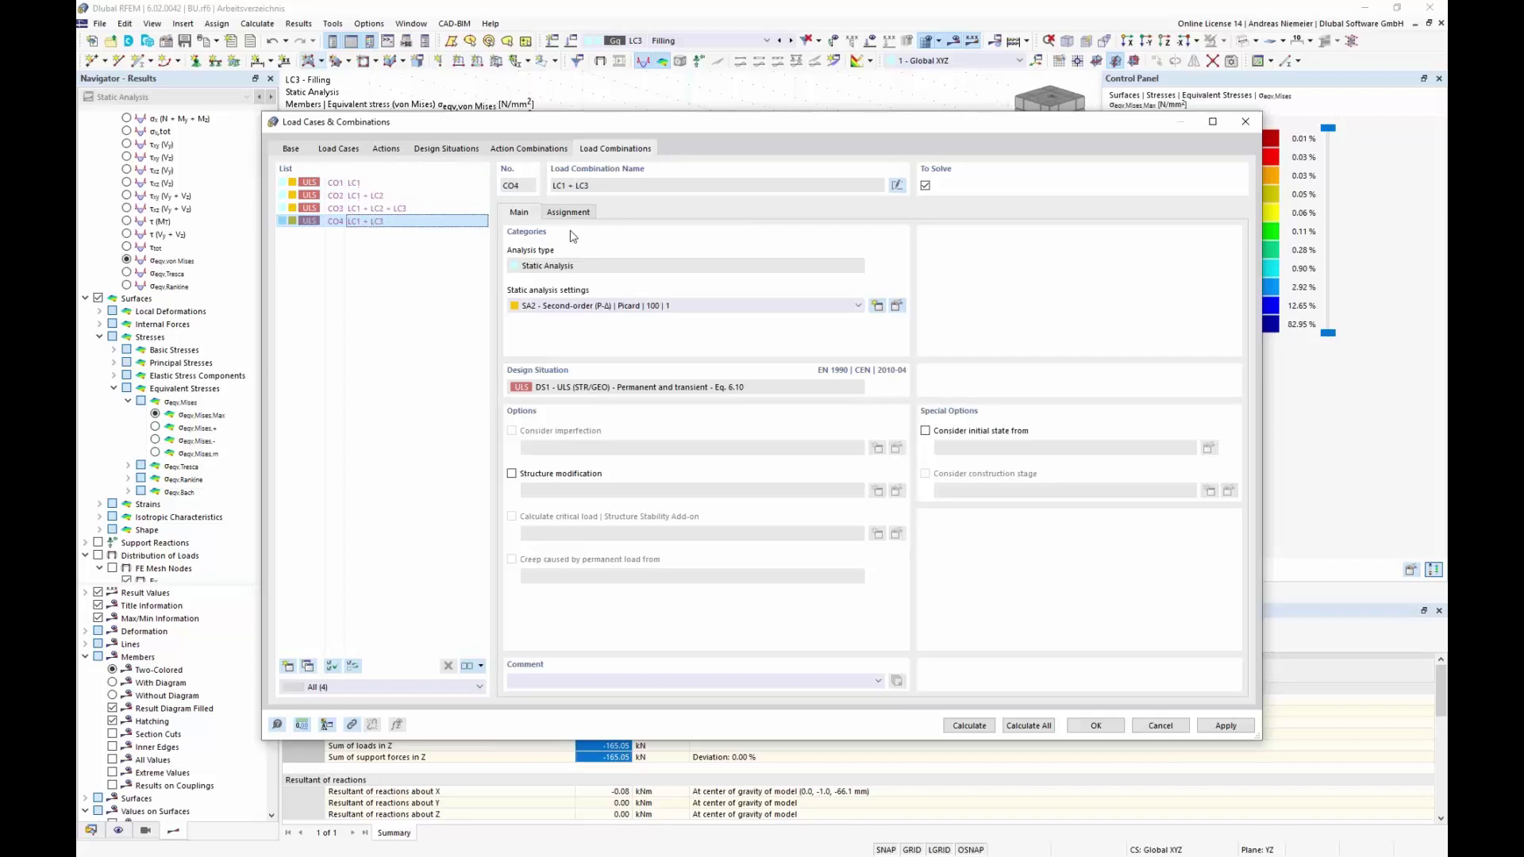
key("ctrl+Tab")
left_click(361, 185)
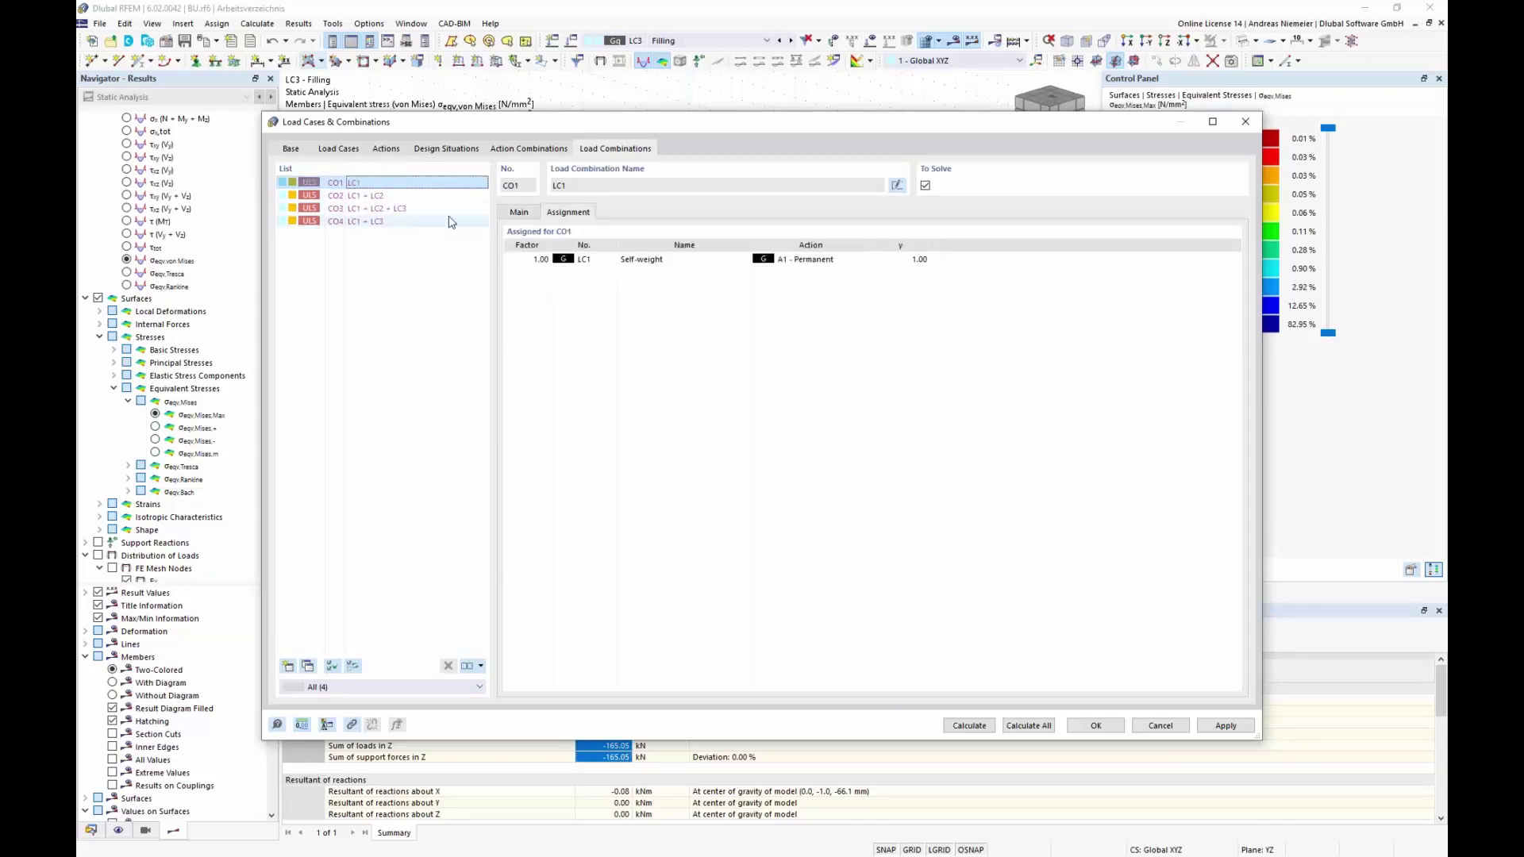
key("Down")
key("Down")
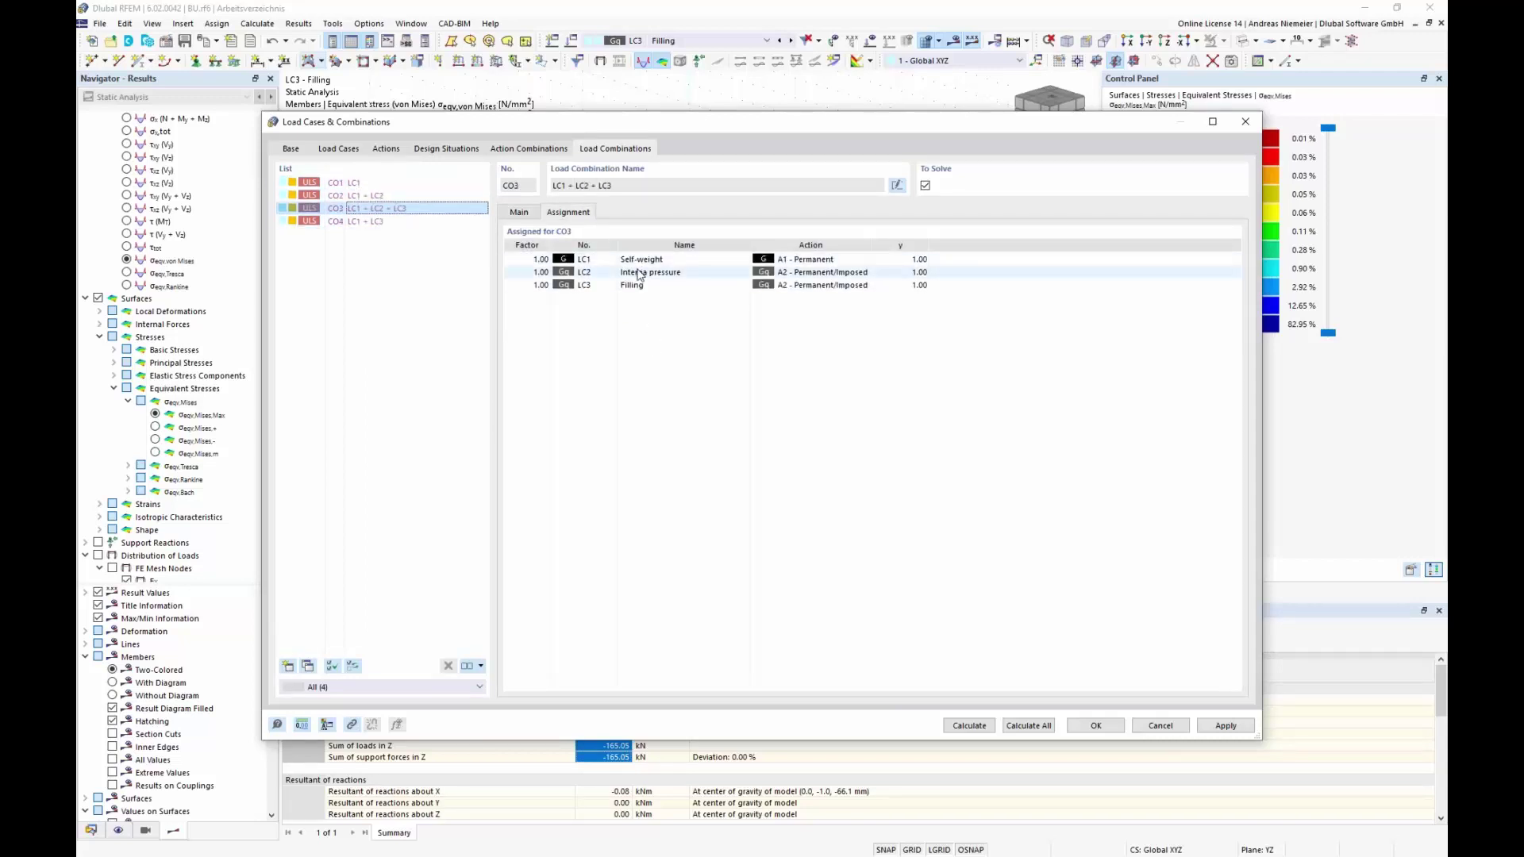
key("Down")
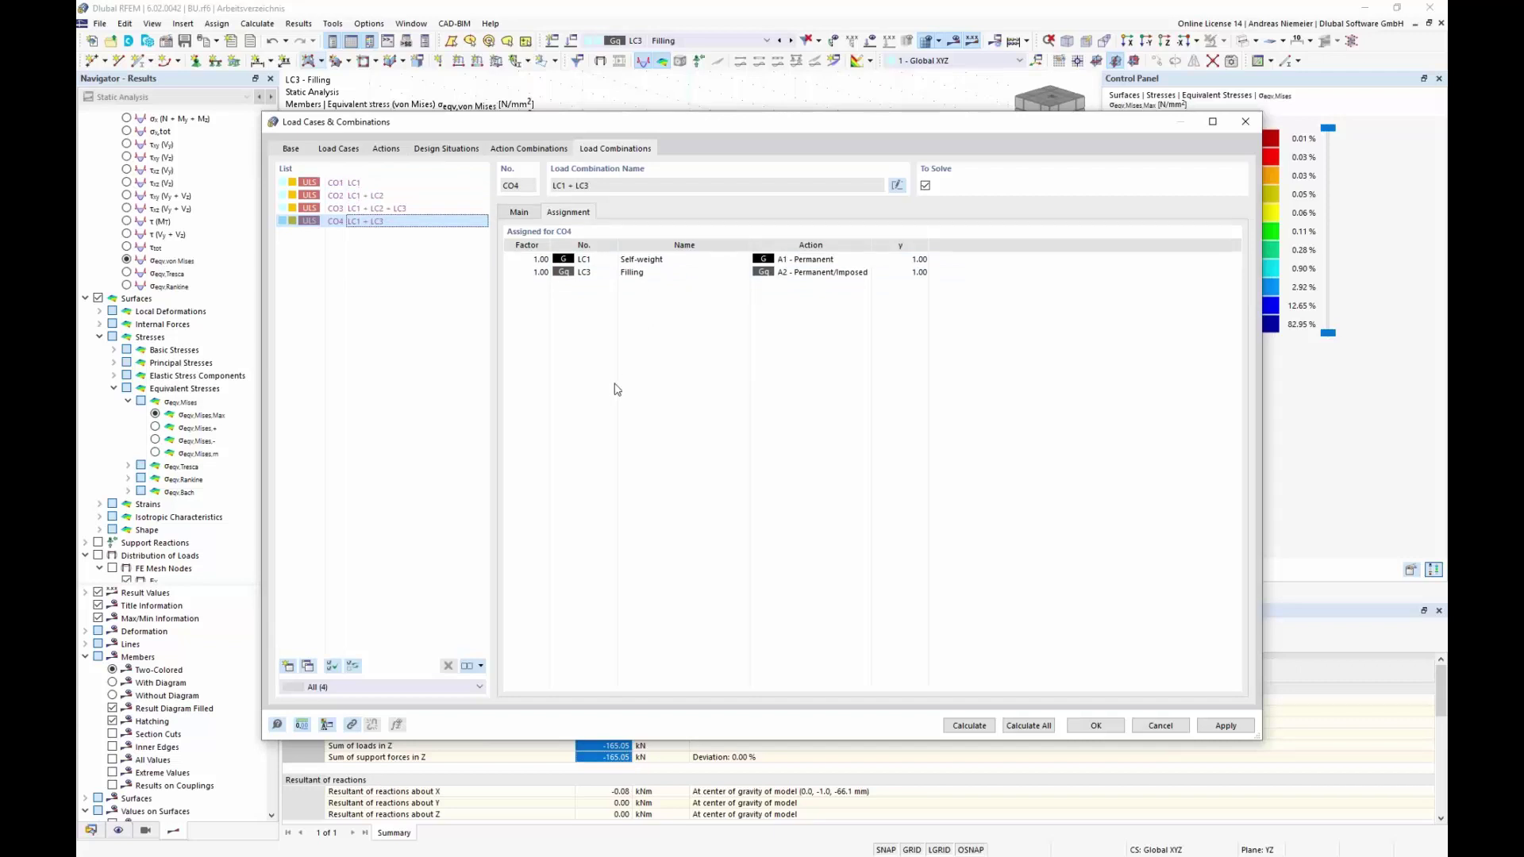
- Set the factor of action A1 in action combination AC1 to 1.35
left_click(529, 149)
left_click(345, 185)
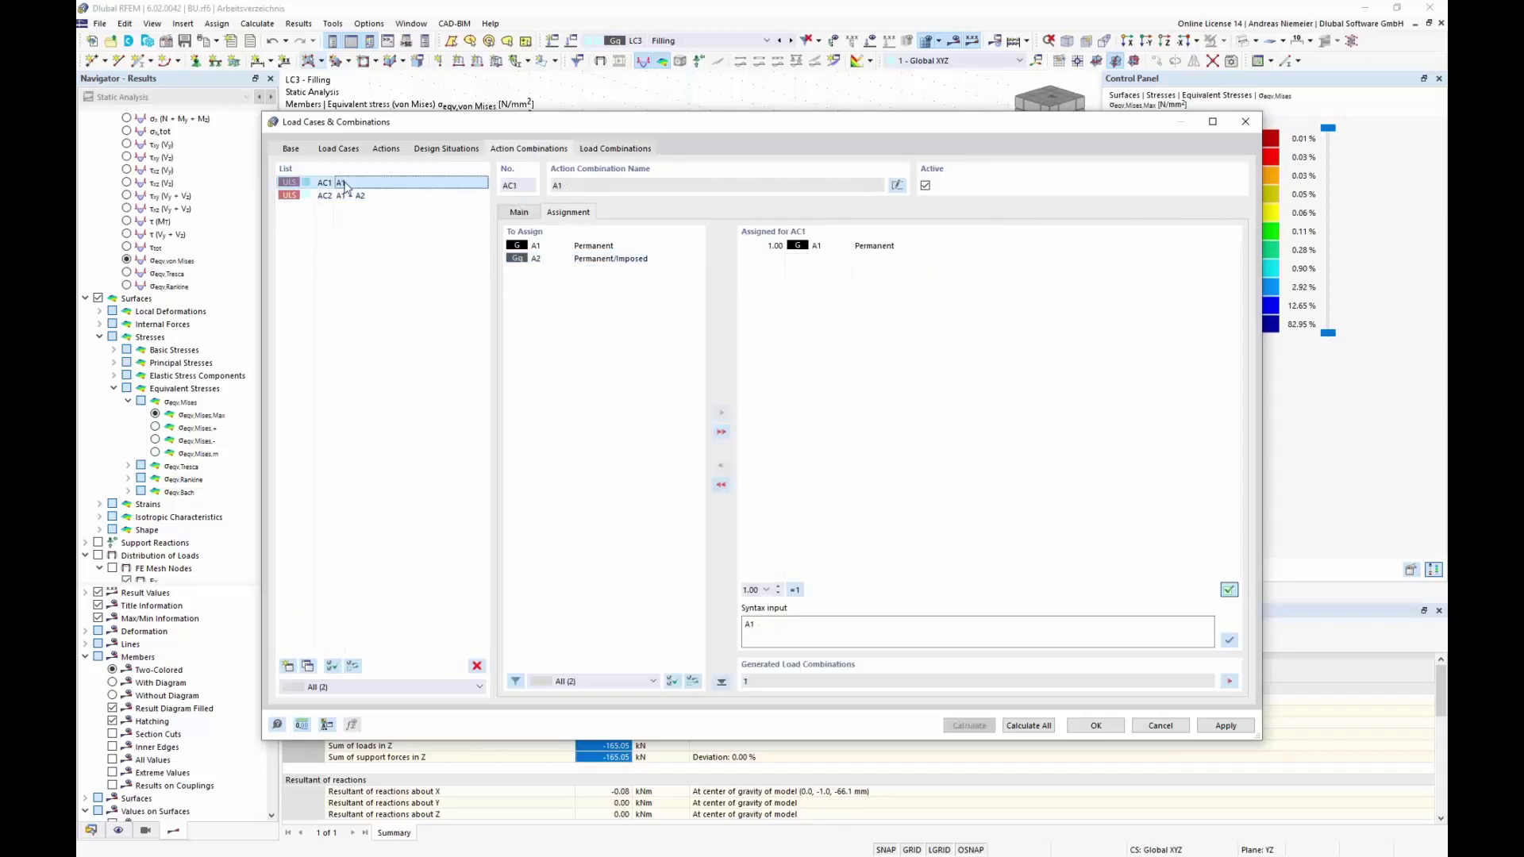
left_click(817, 248)
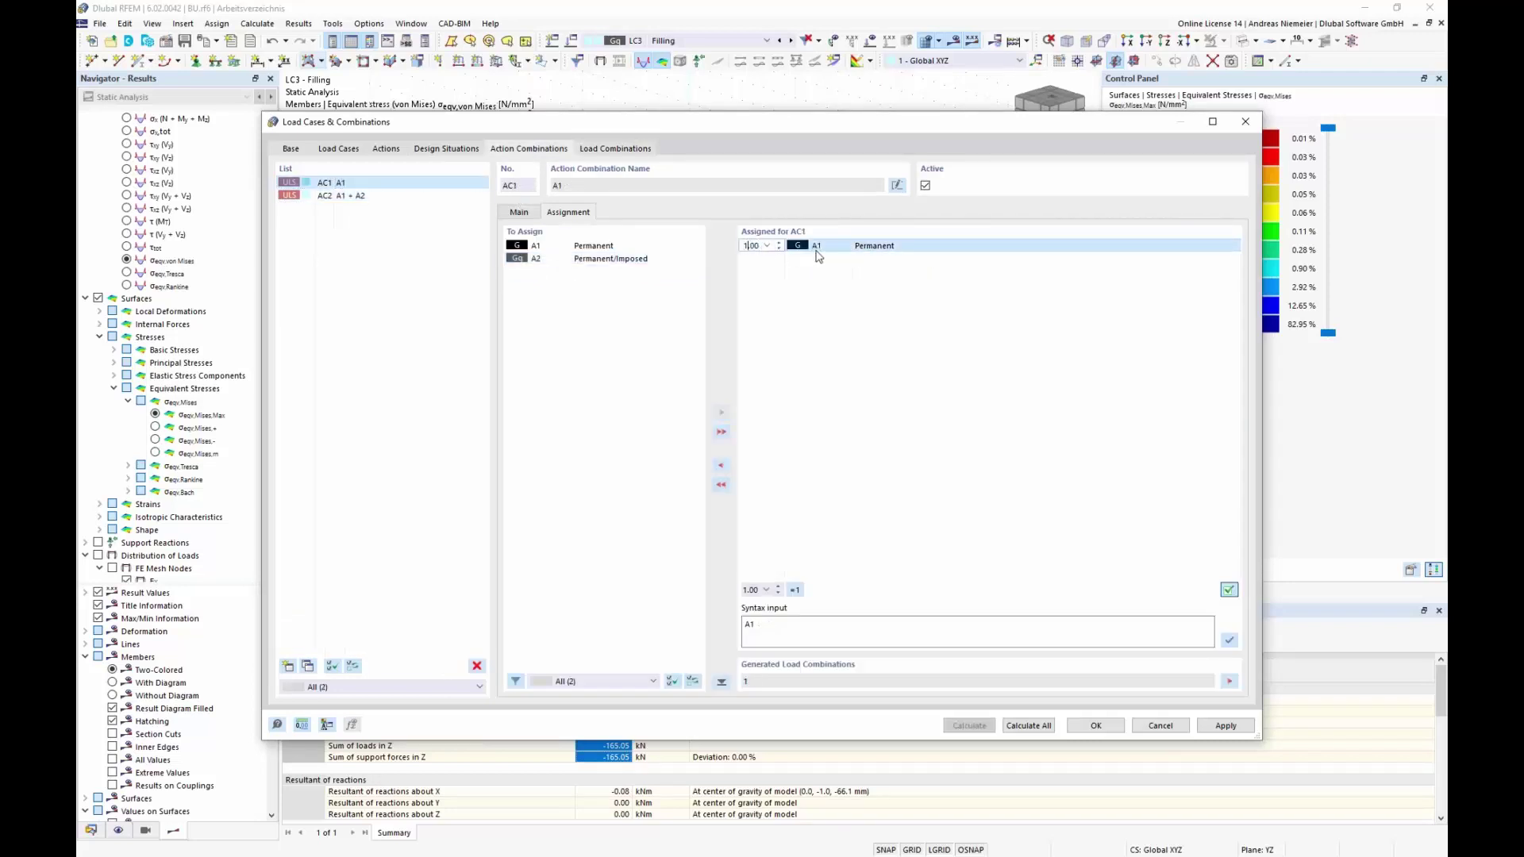
type("1.35")
- Set the factors in action combination AC2 to 1.35 for A1 and 1.50 for A2, and check the regenerated load combinations
left_click(333, 196)
left_click(801, 247)
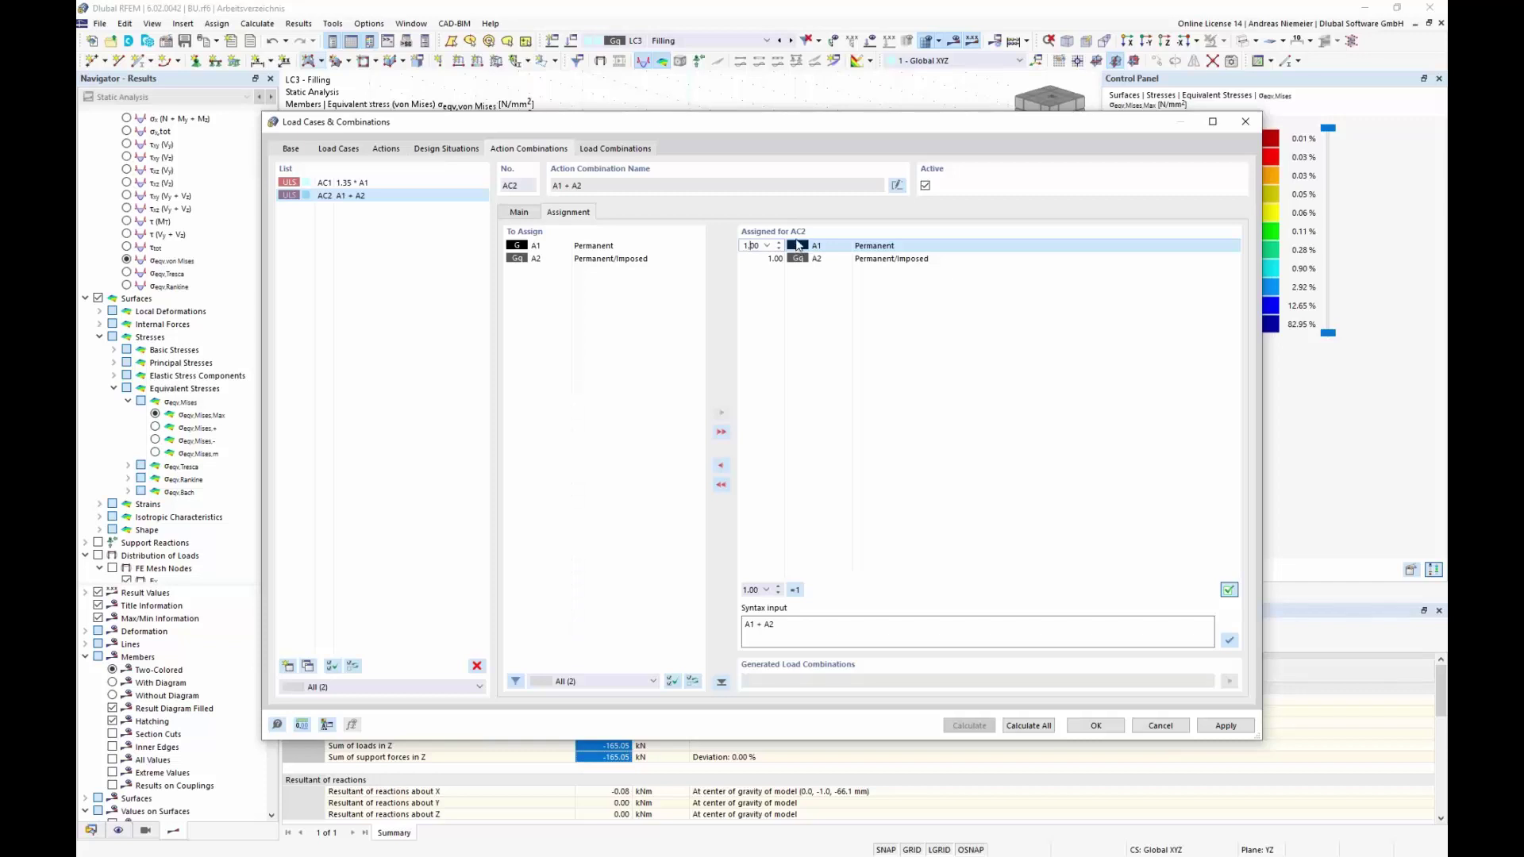
type("1.35")
left_click(776, 261)
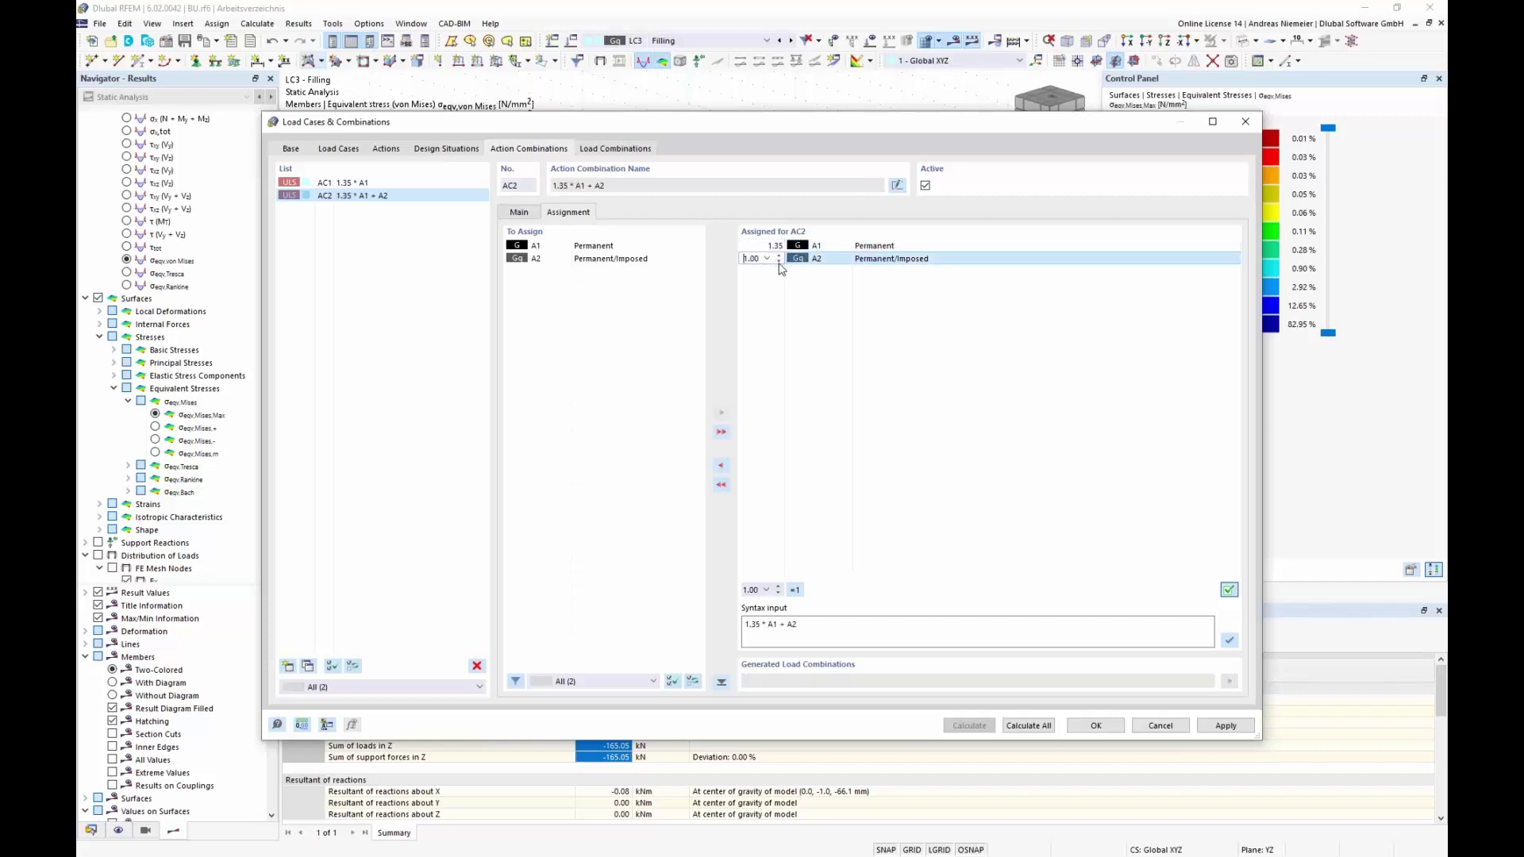
type("5")
left_click(761, 381)
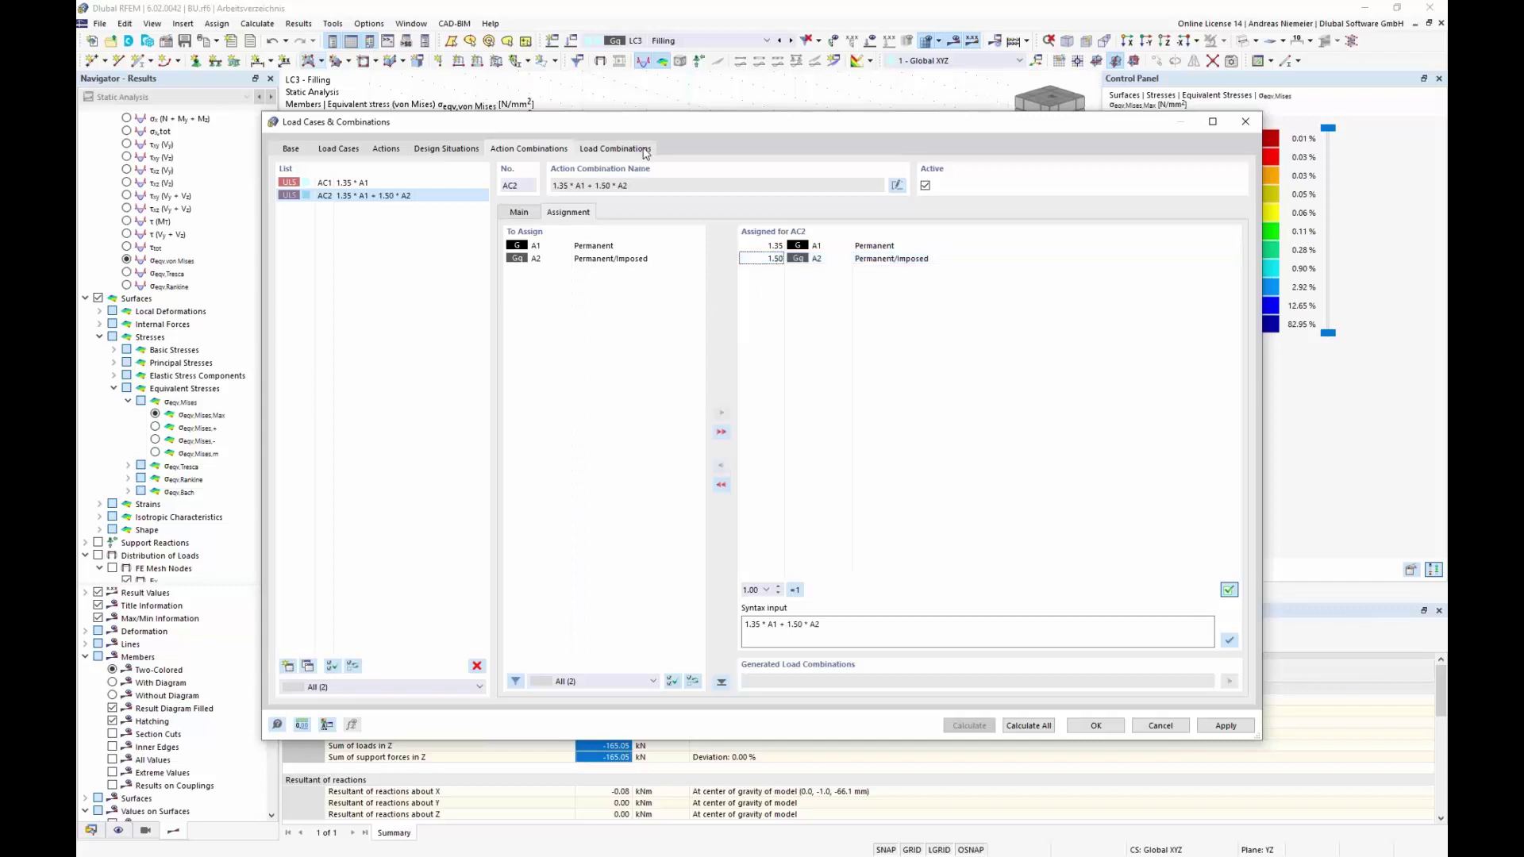
left_click(615, 148)
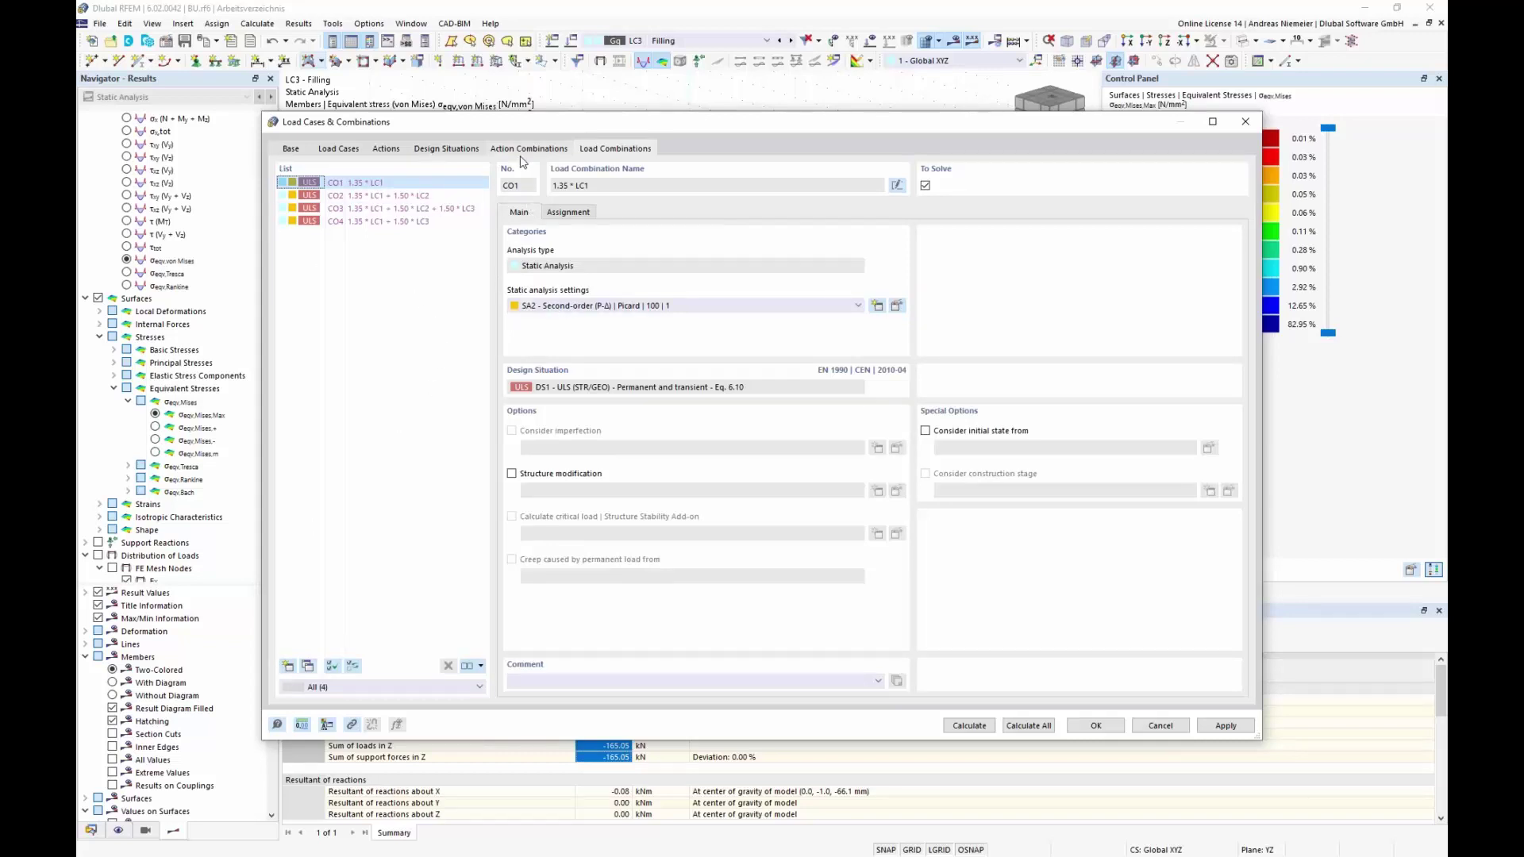
- Set the combination wizard of design situation DS1 to SA1 - Geometrically linear, check load combination CO2, and accept the load combinations
left_click(446, 151)
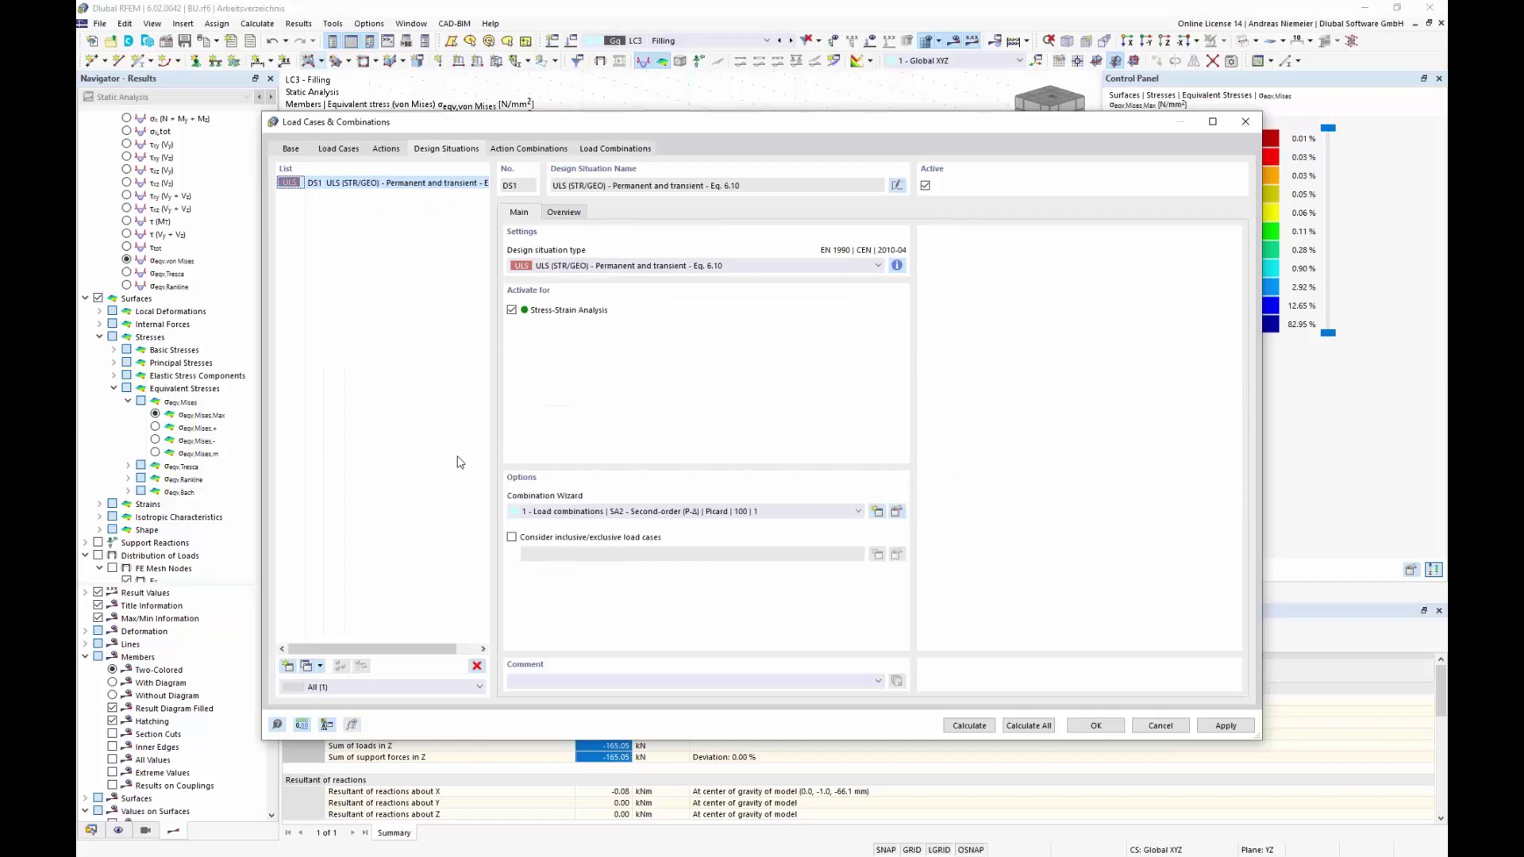
left_click(897, 512)
left_click(662, 350)
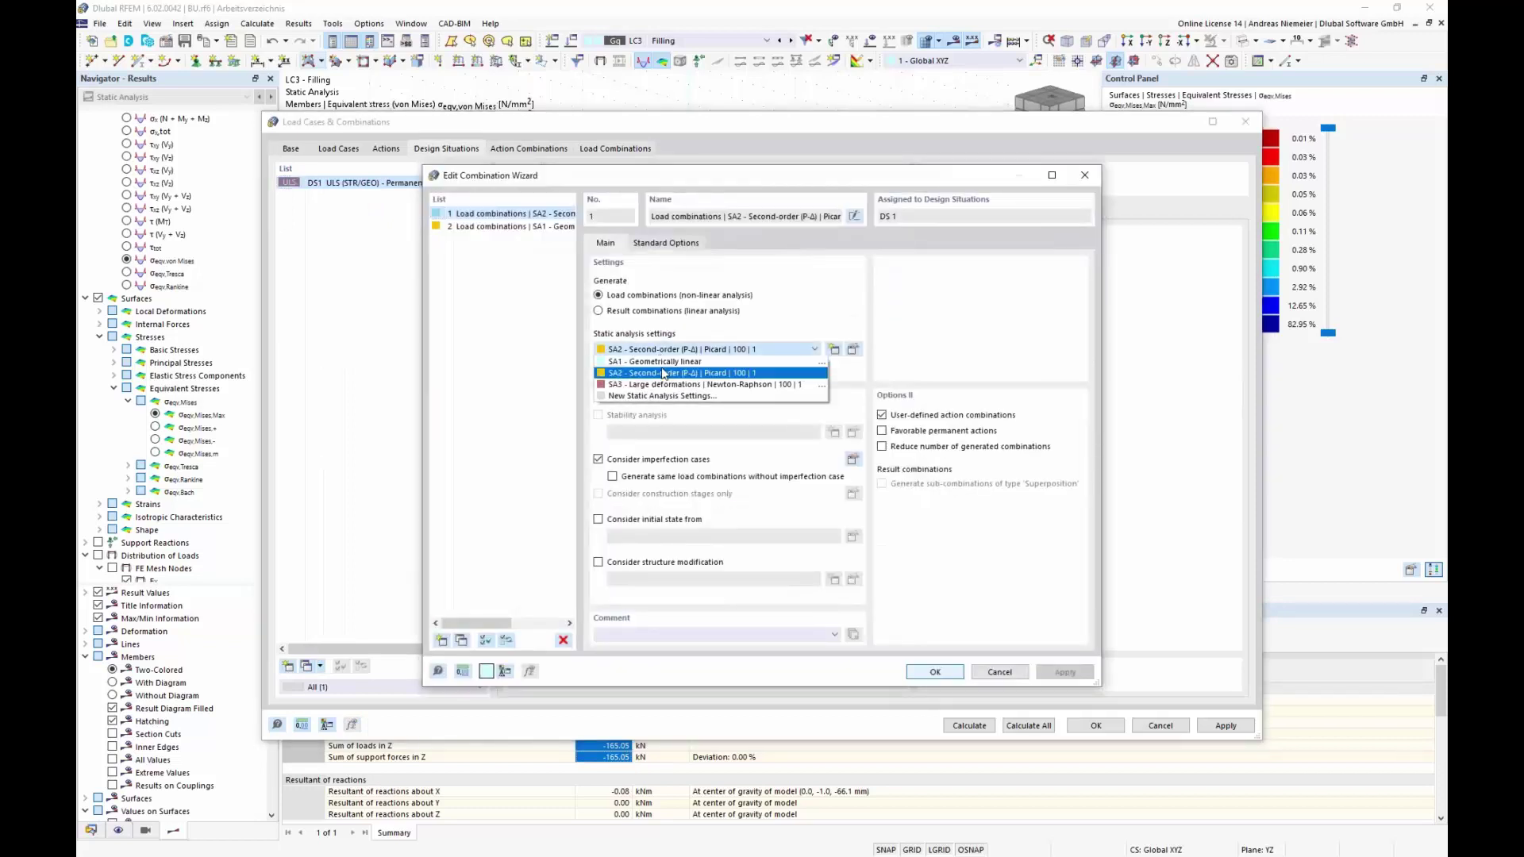
left_click(661, 362)
left_click(930, 673)
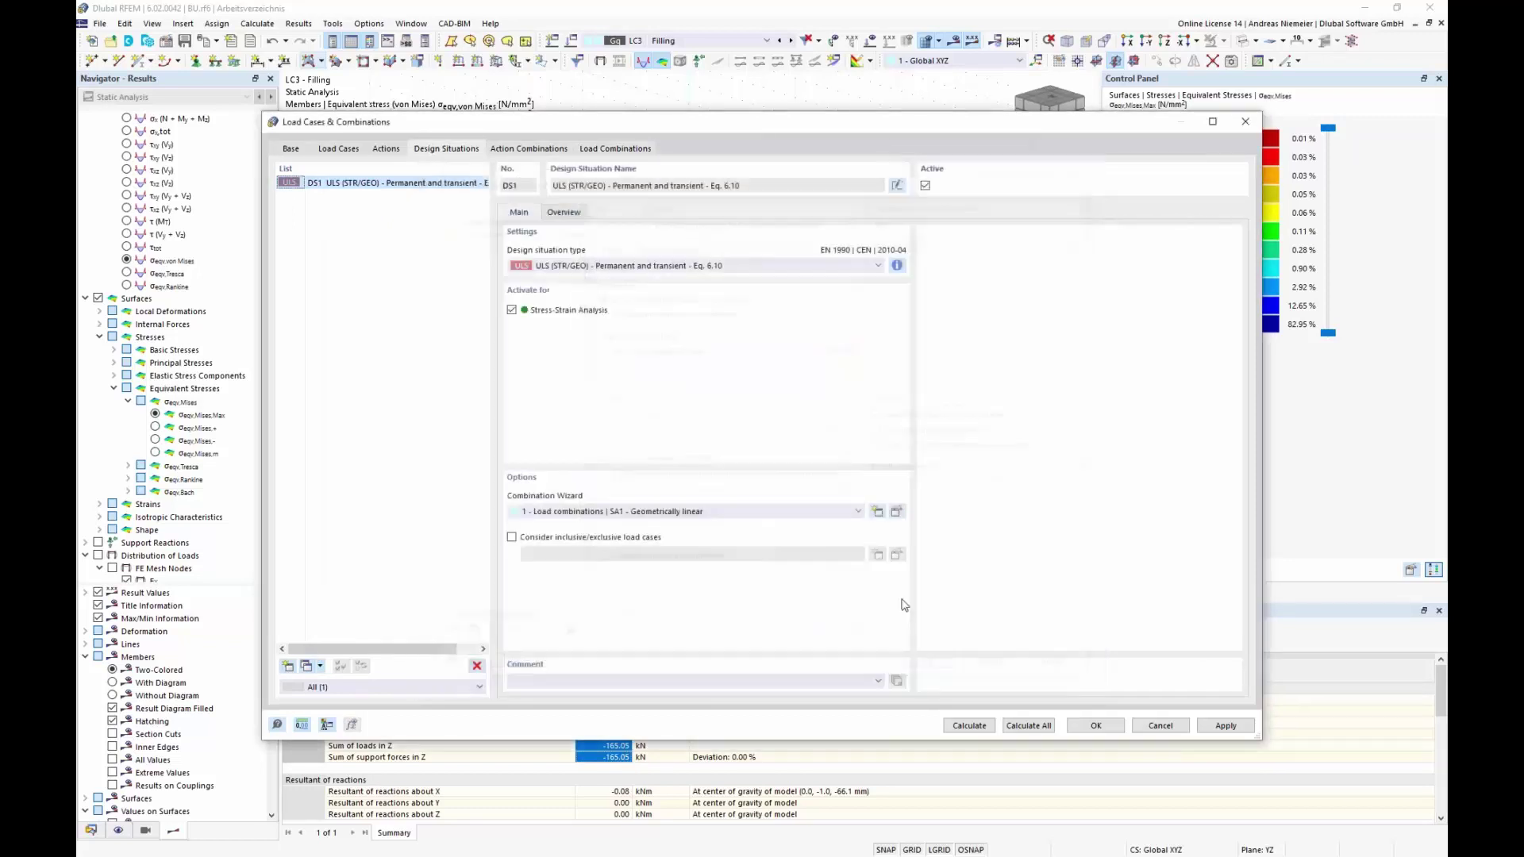
left_click(599, 150)
left_click(349, 197)
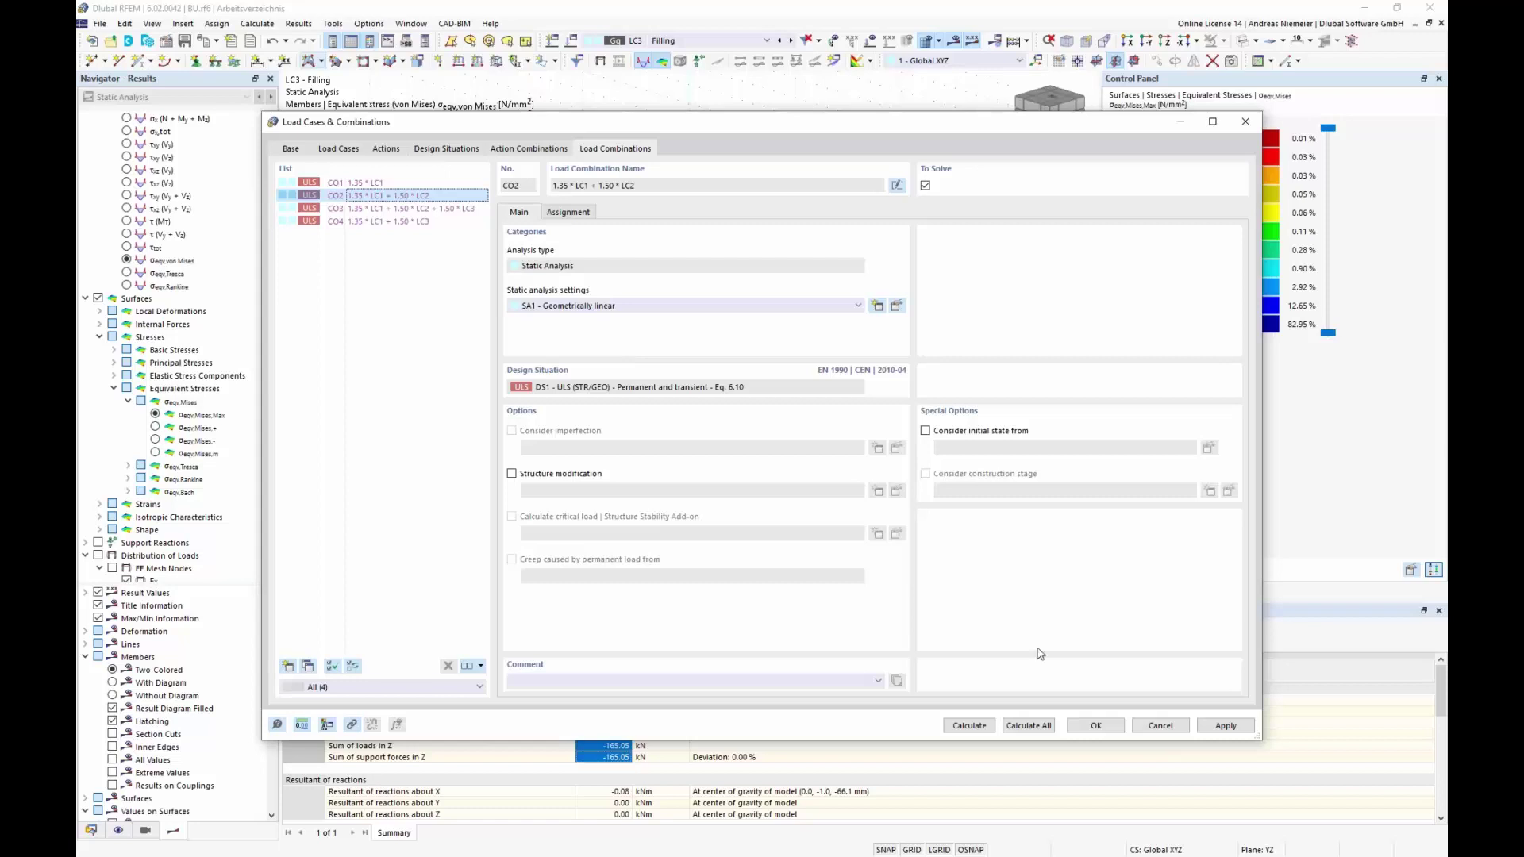
left_click(1111, 726)
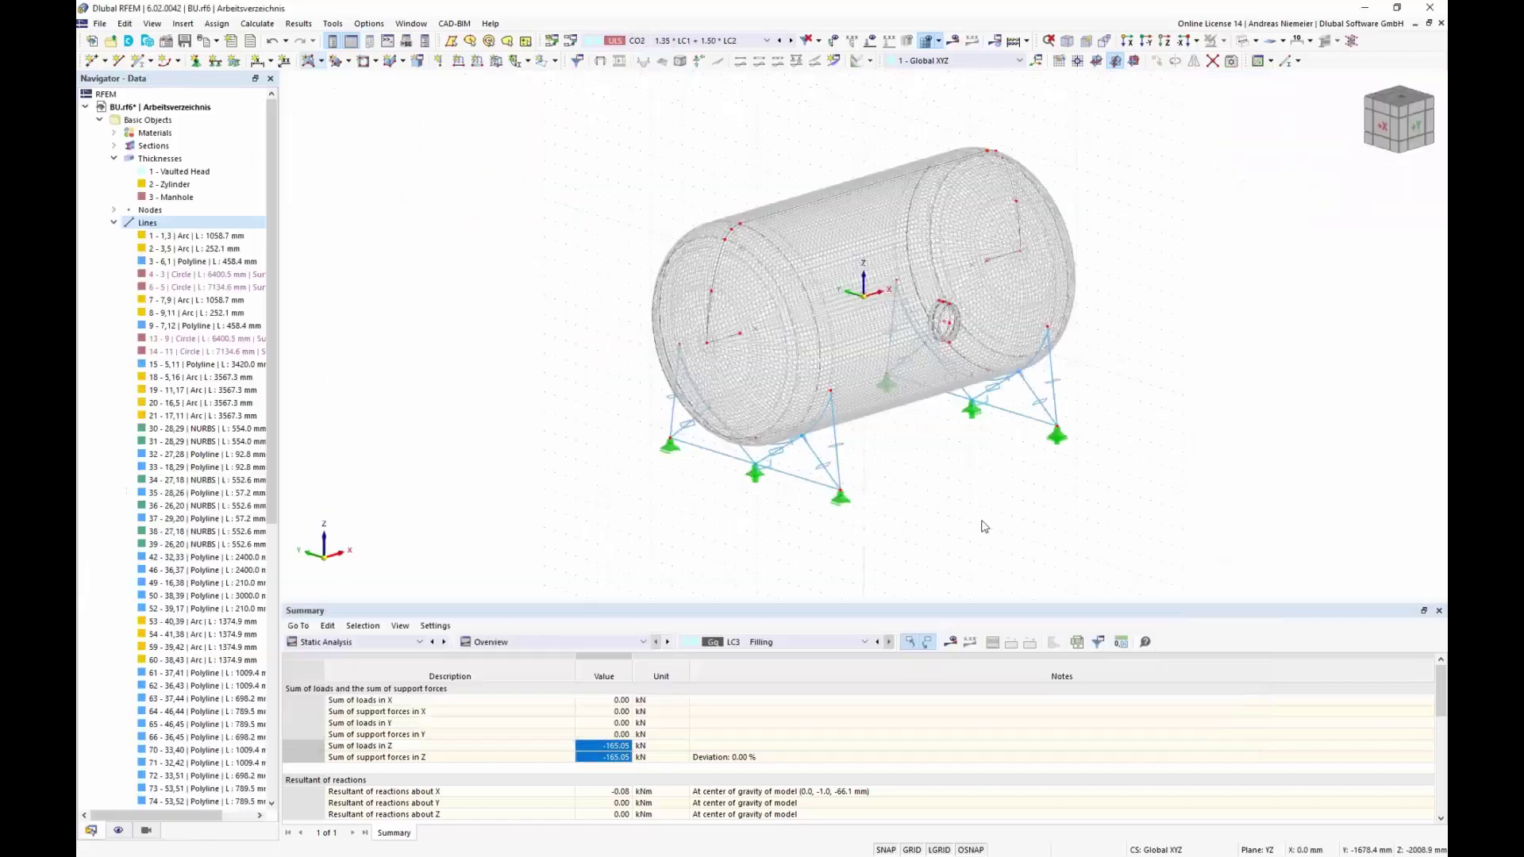
- Display the design situations in the Stress-Strain Analysis input data
middle_click_drag(1021, 517, 966, 555)
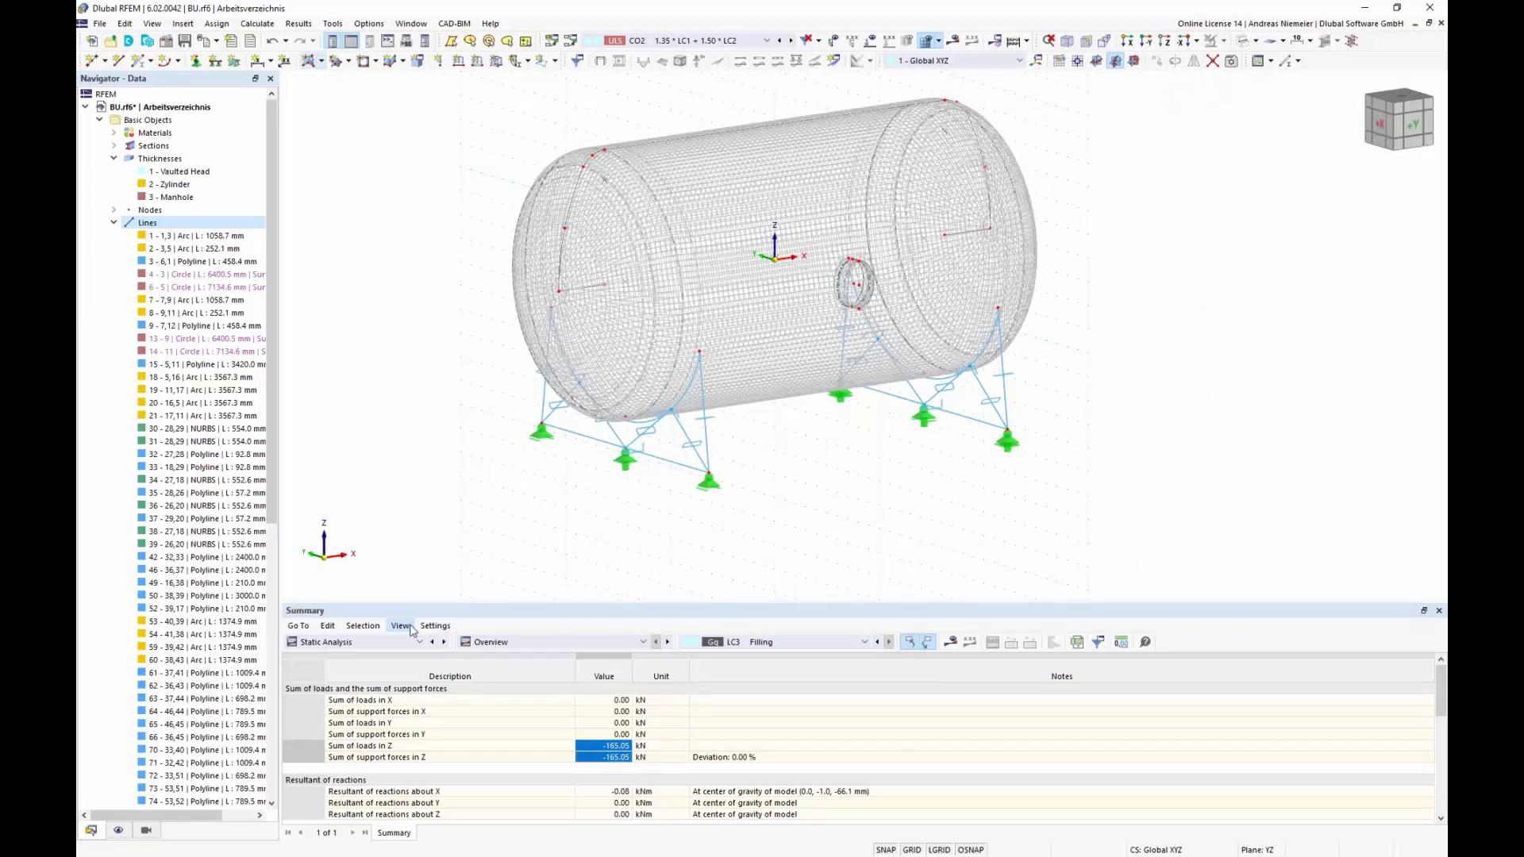
left_click(401, 642)
left_click(343, 735)
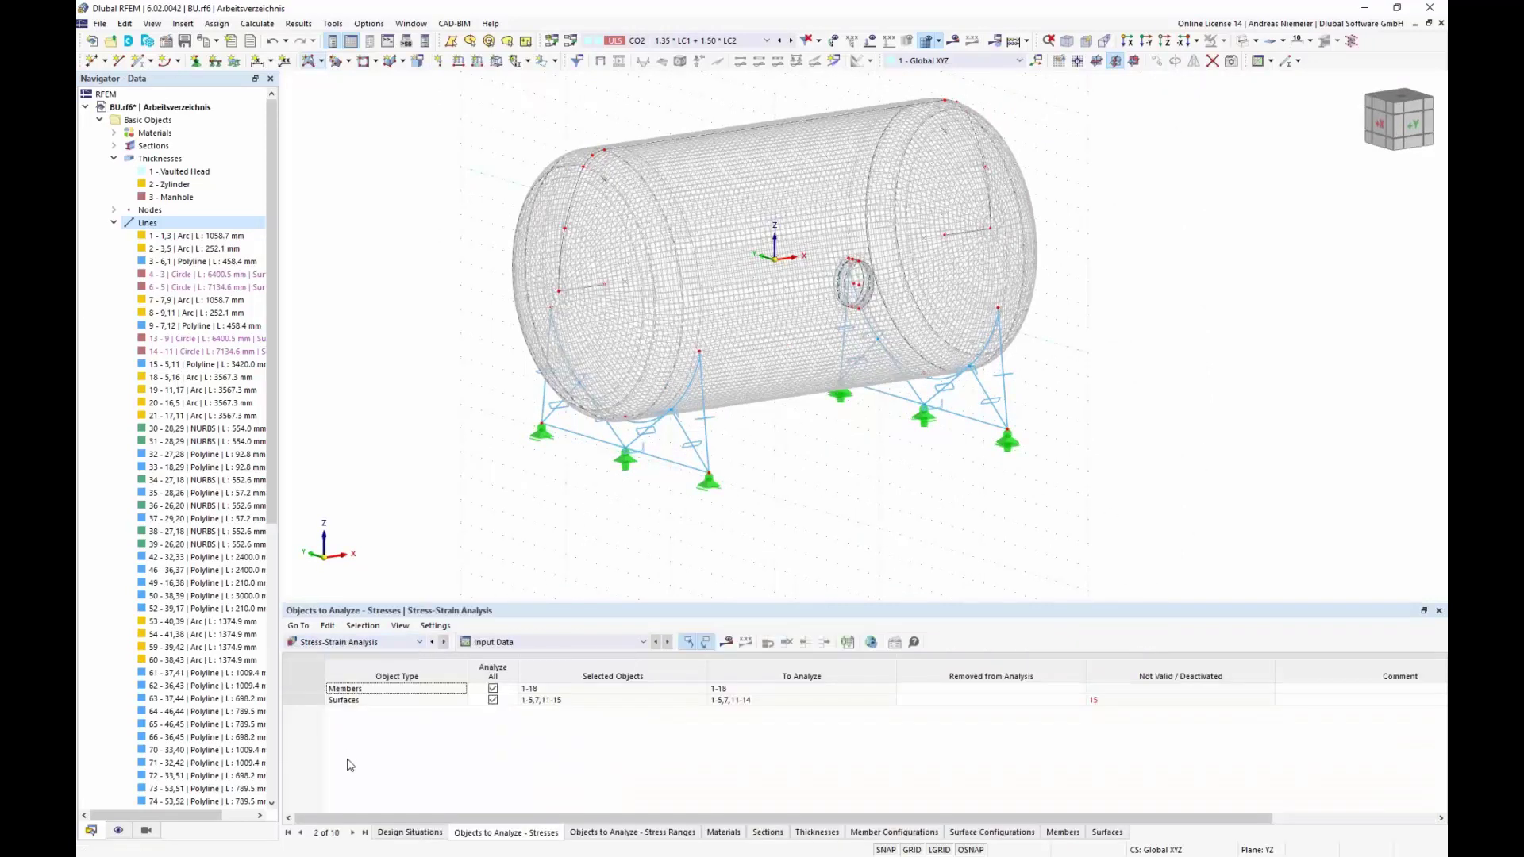
left_click(410, 833)
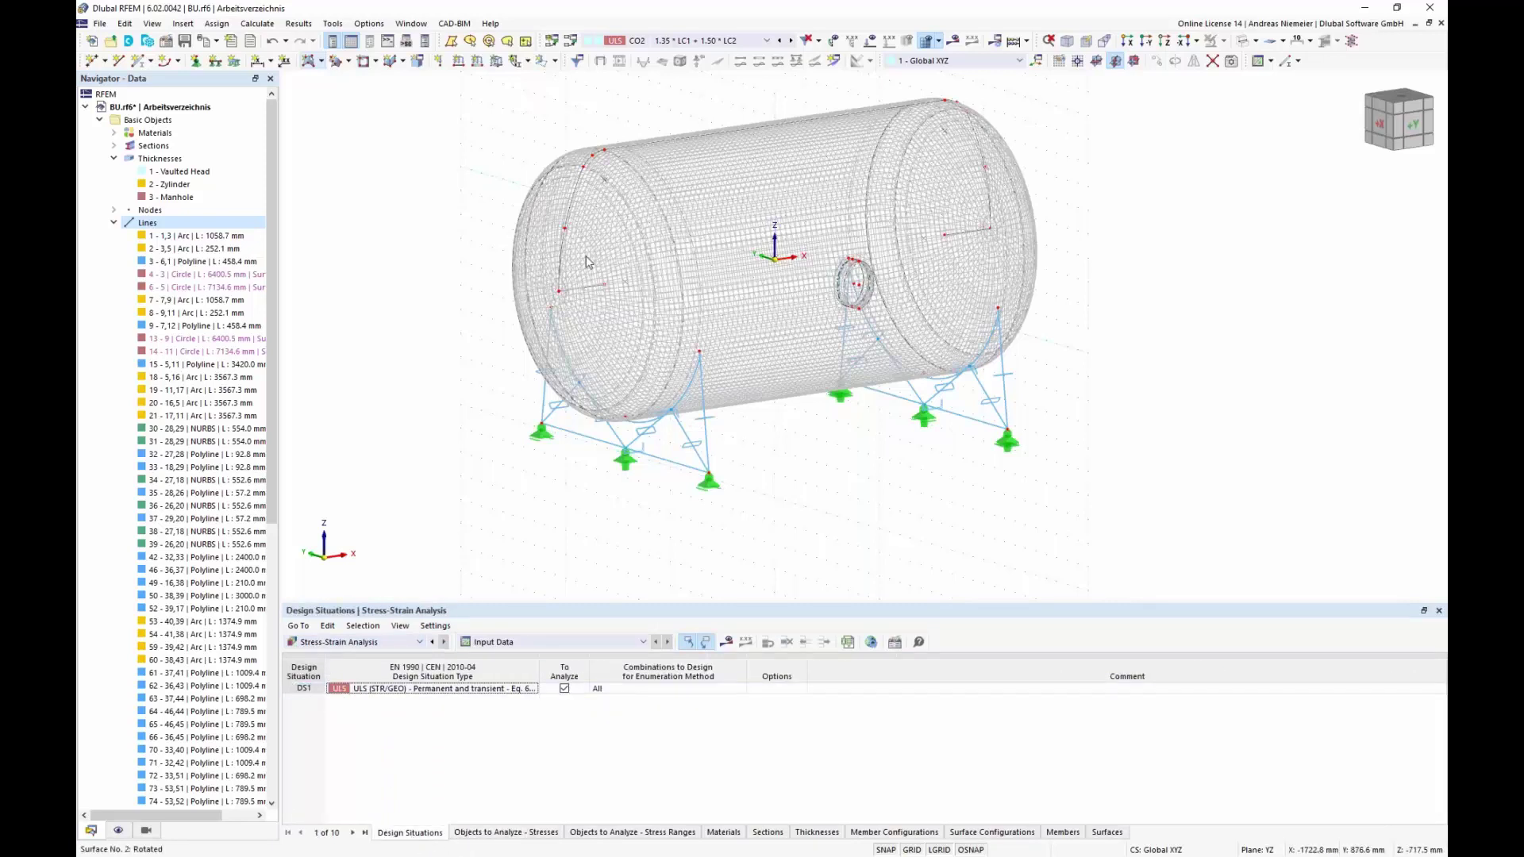
- Deactivate design situation DS1 for Stress-Strain Analysis and reactivate it, applying each change
left_click(579, 60)
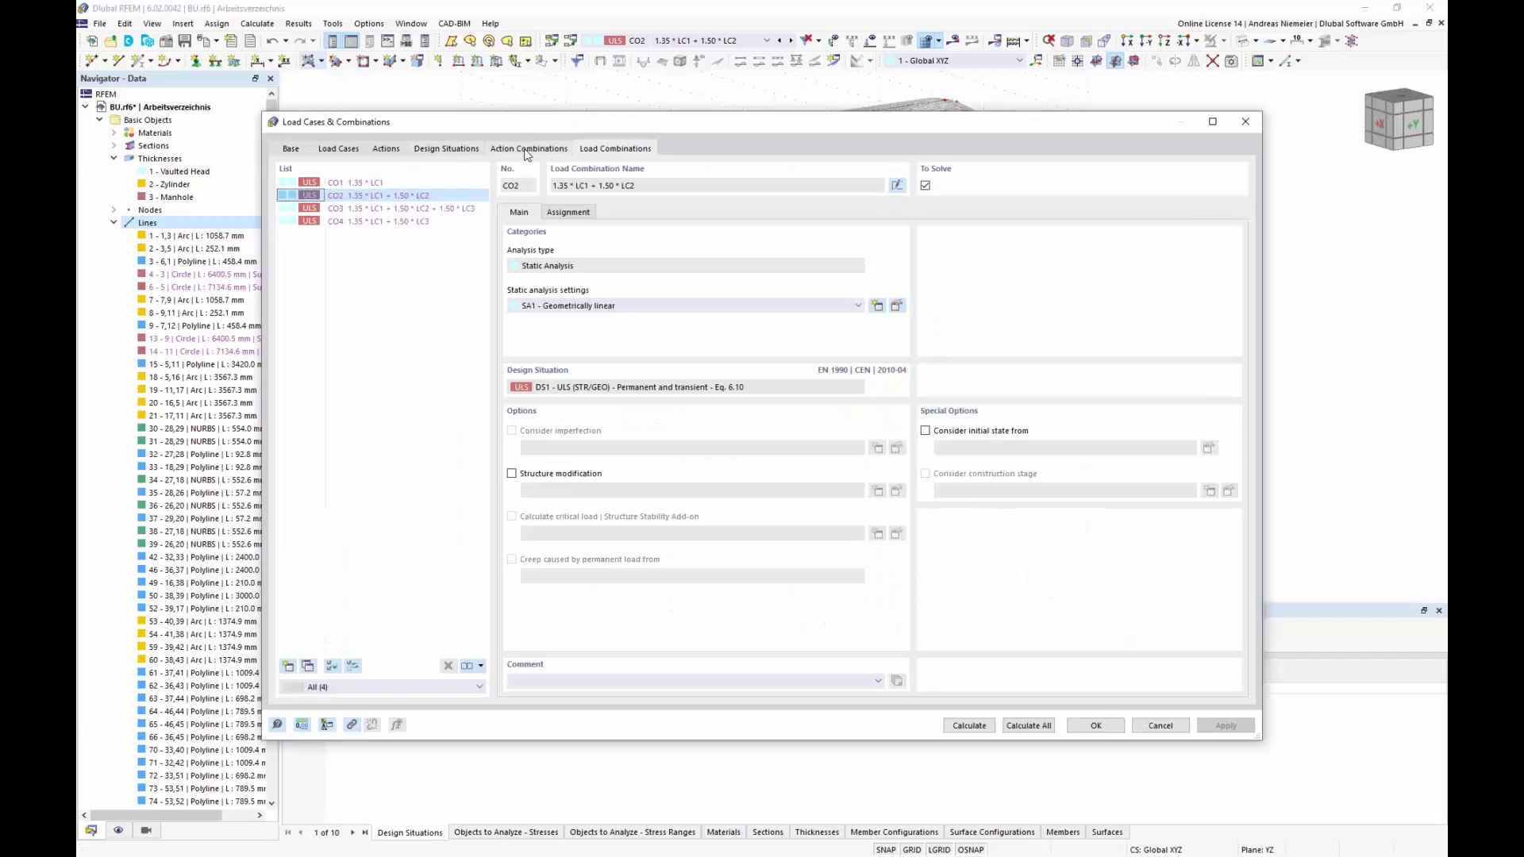
left_click(446, 149)
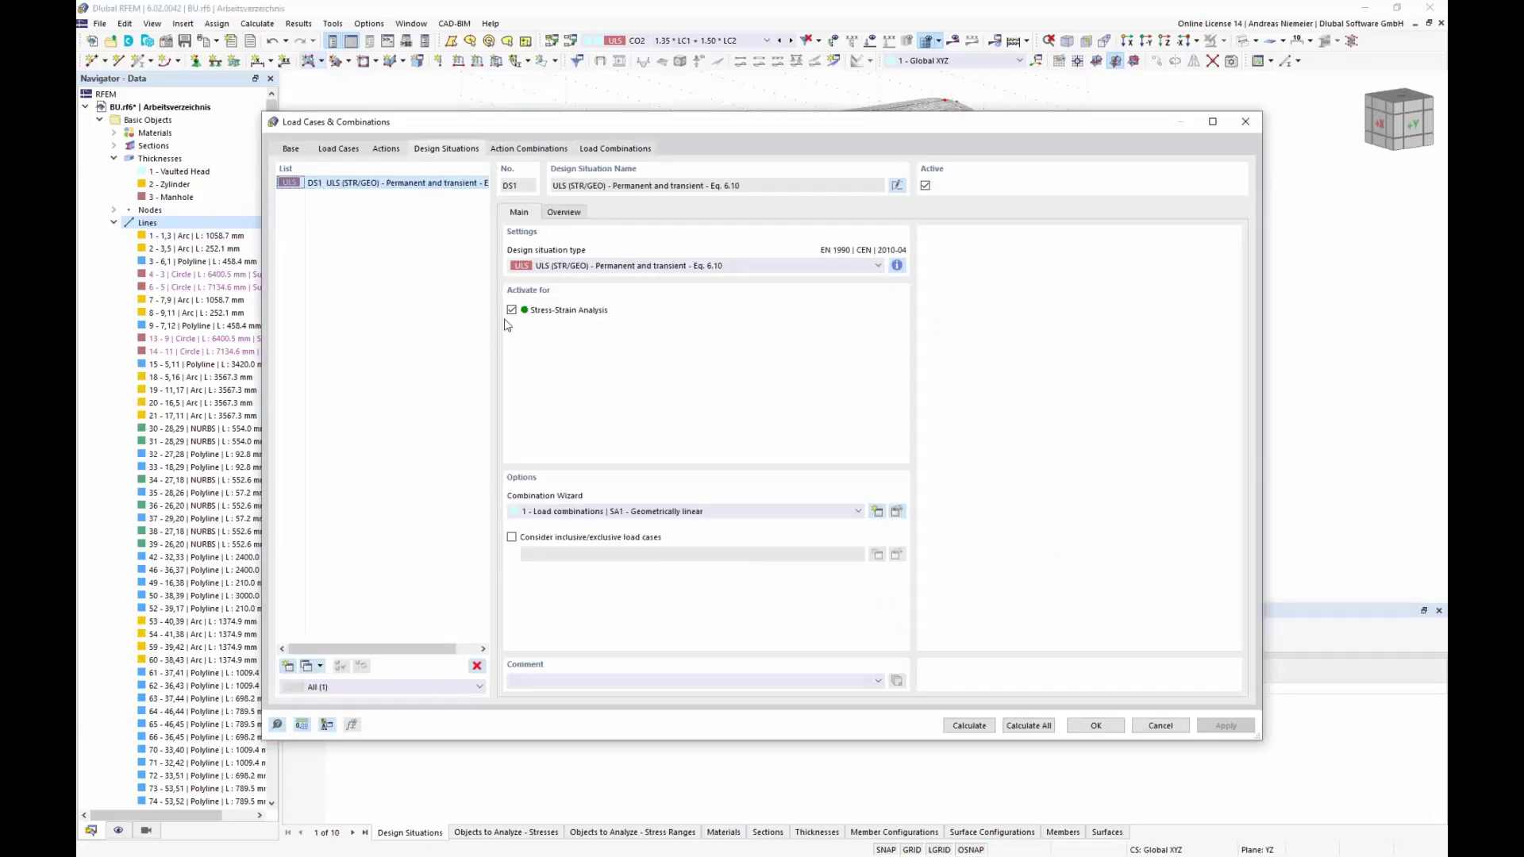
left_click_drag(570, 127, 599, 32)
left_click(541, 214)
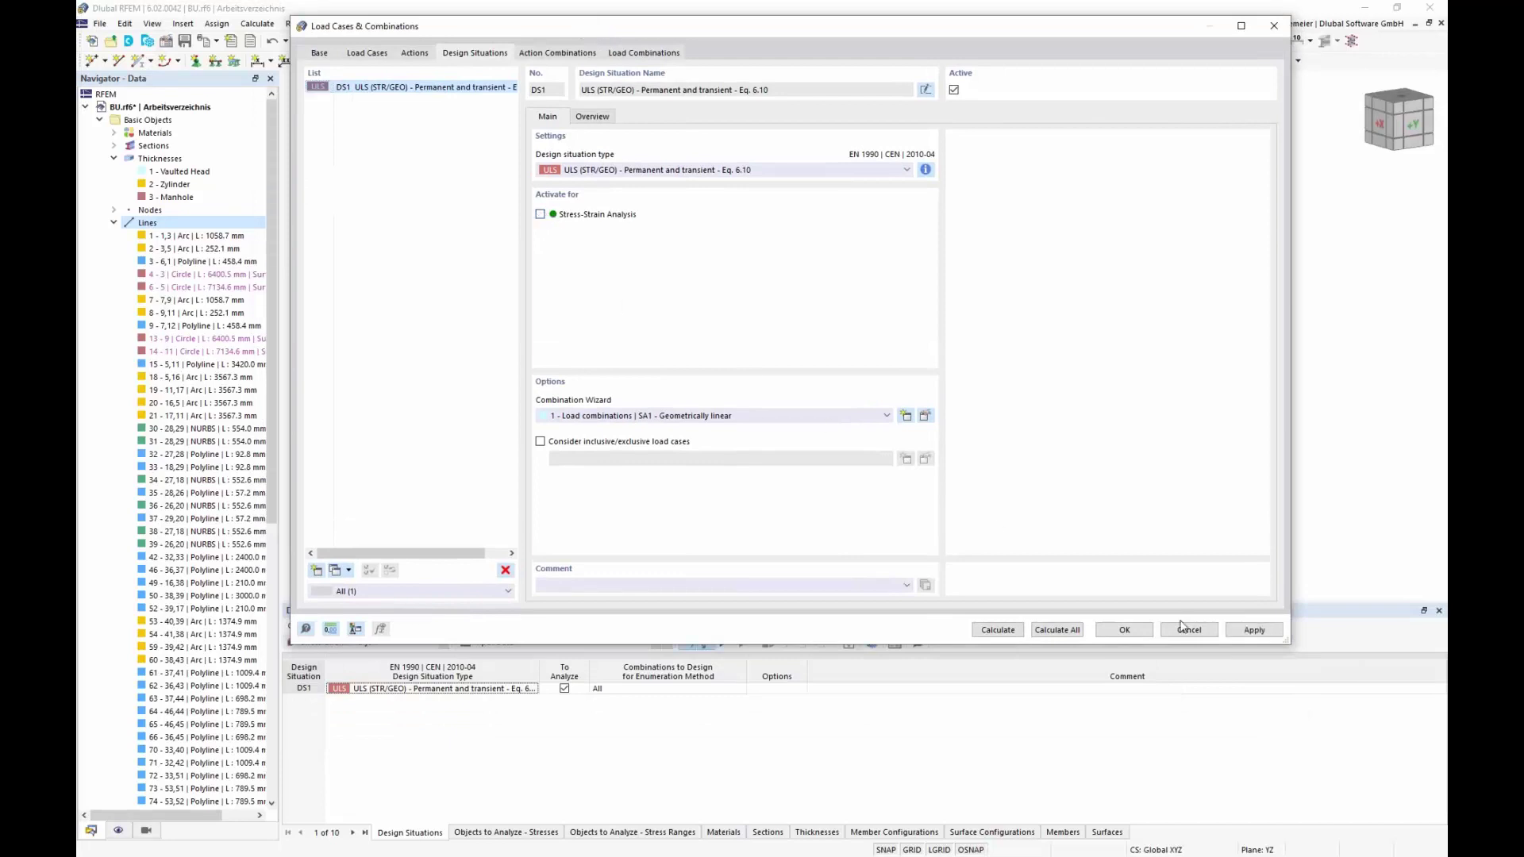
left_click(1255, 630)
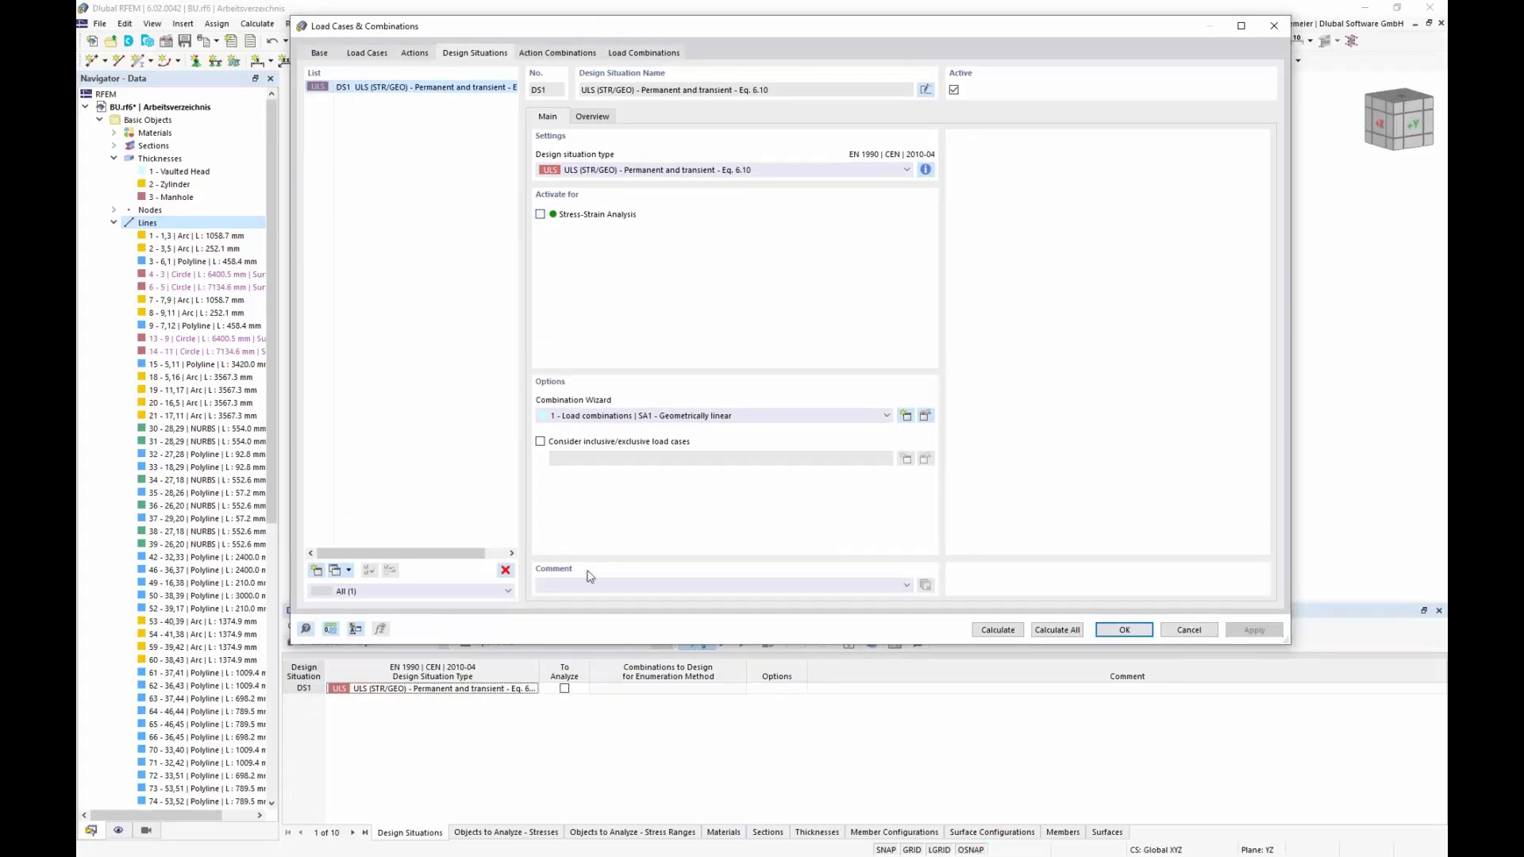
left_click(541, 214)
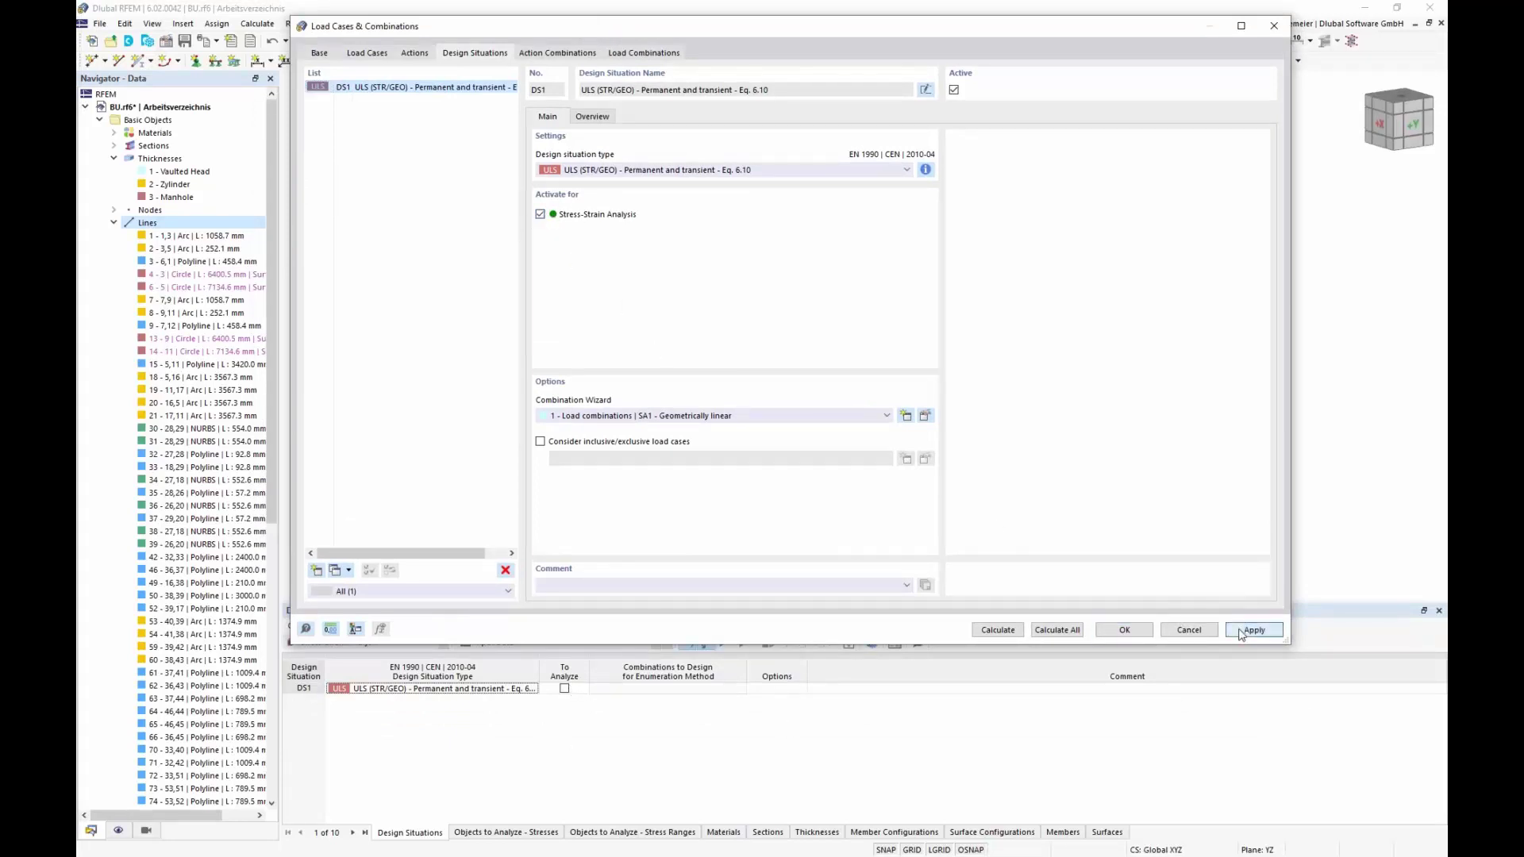
left_click(1255, 630)
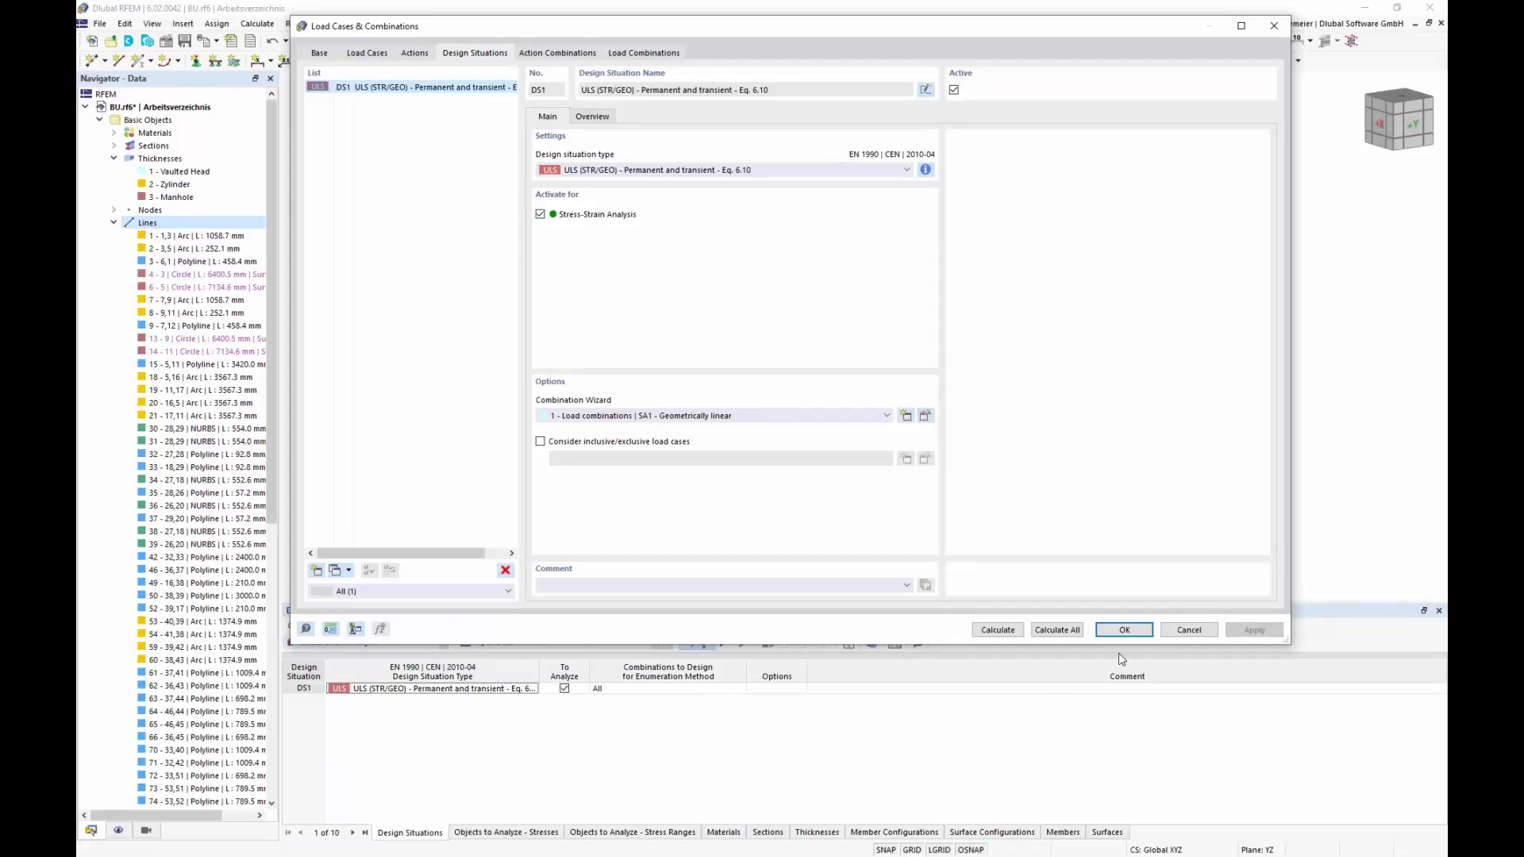
left_click(1124, 630)
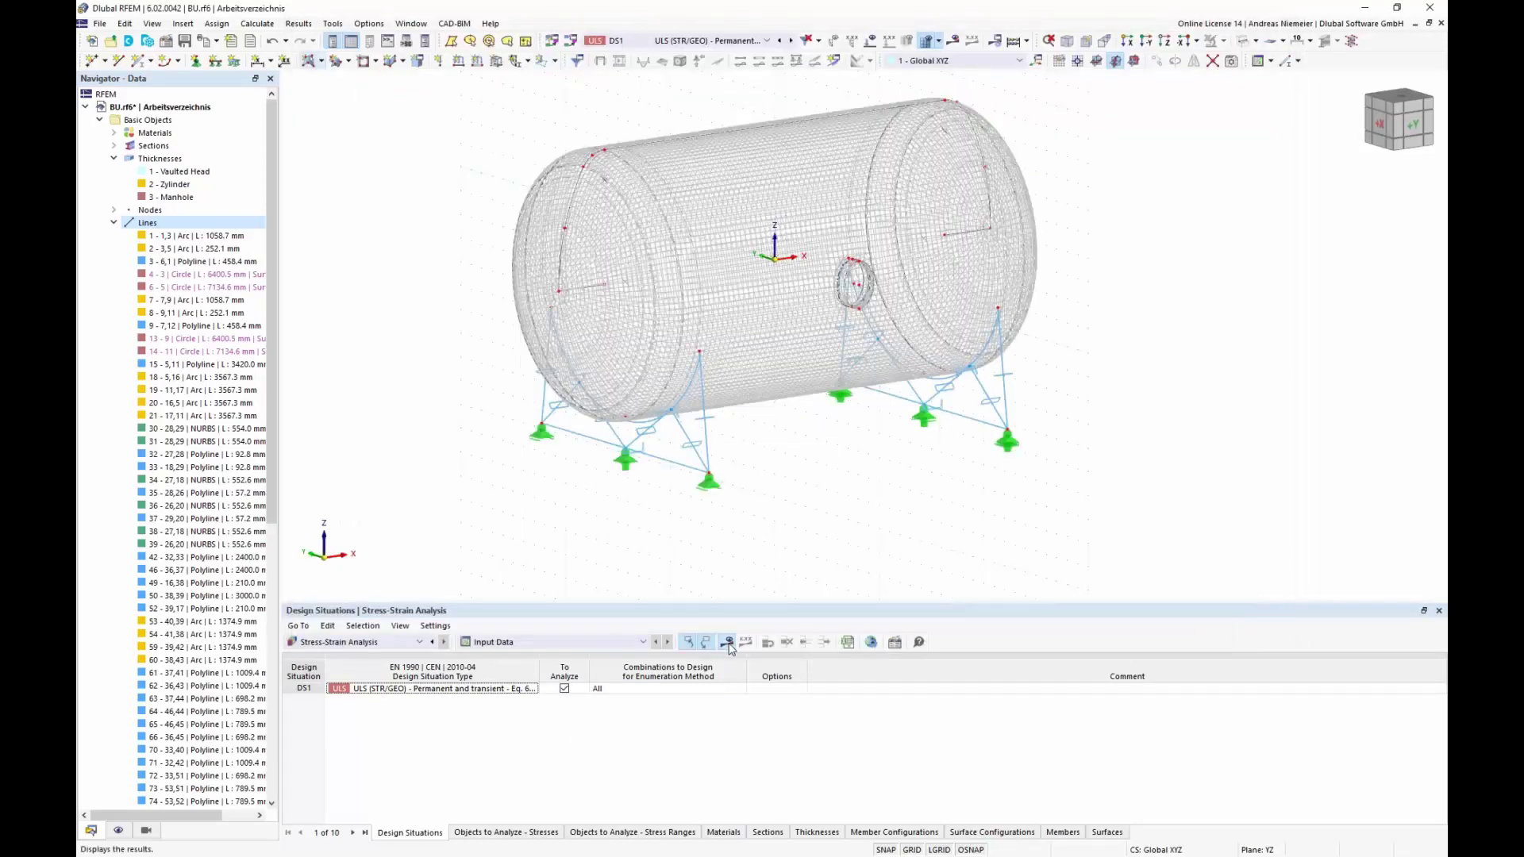
- Calculate the Stress-Strain Analysis for the load combinations and view the stress results on the vessel
left_click(727, 643)
left_click(824, 498)
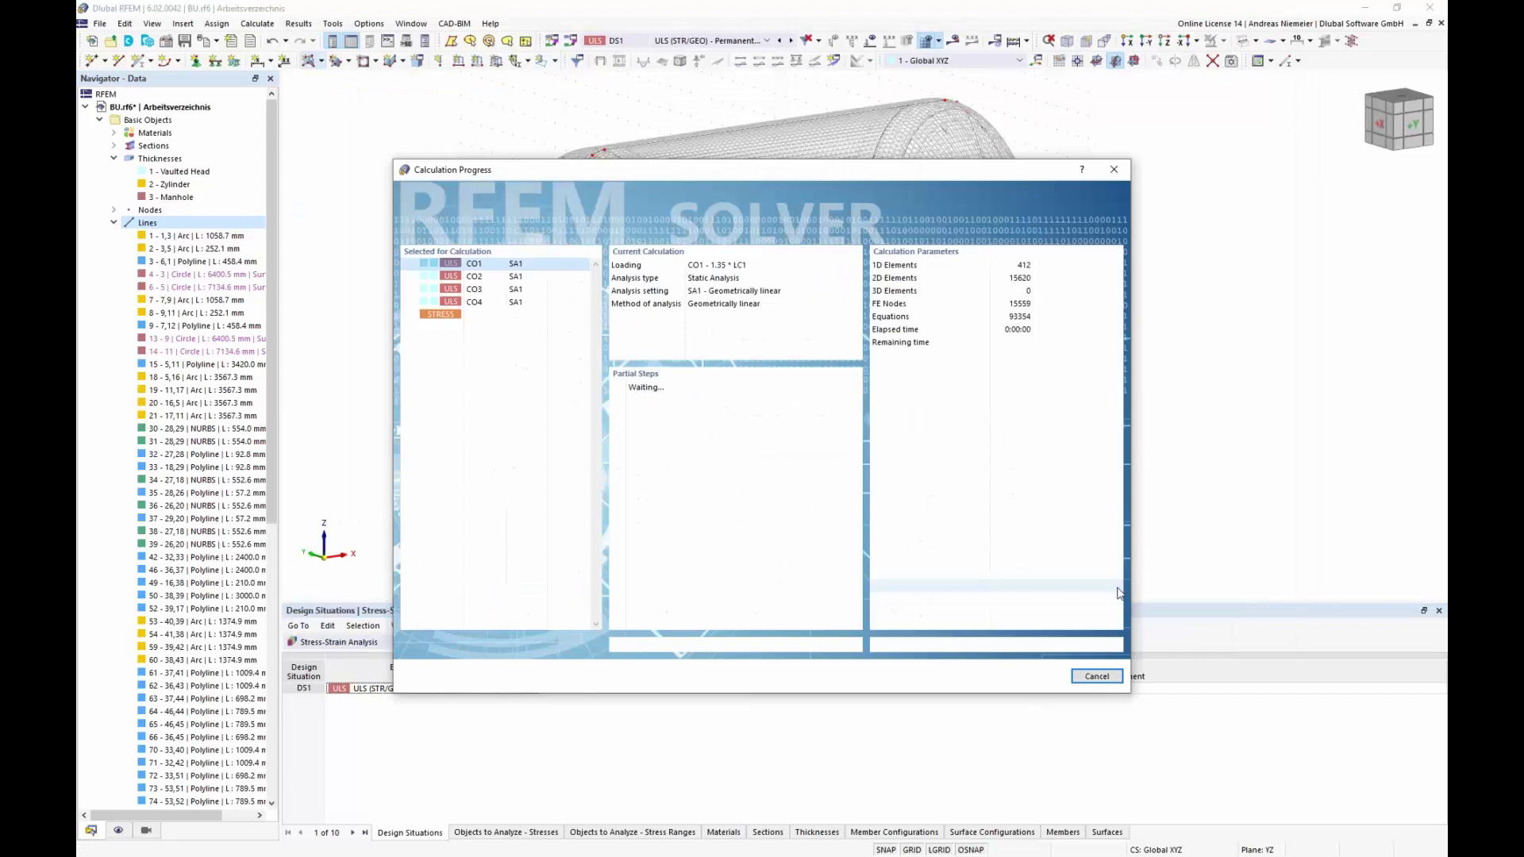
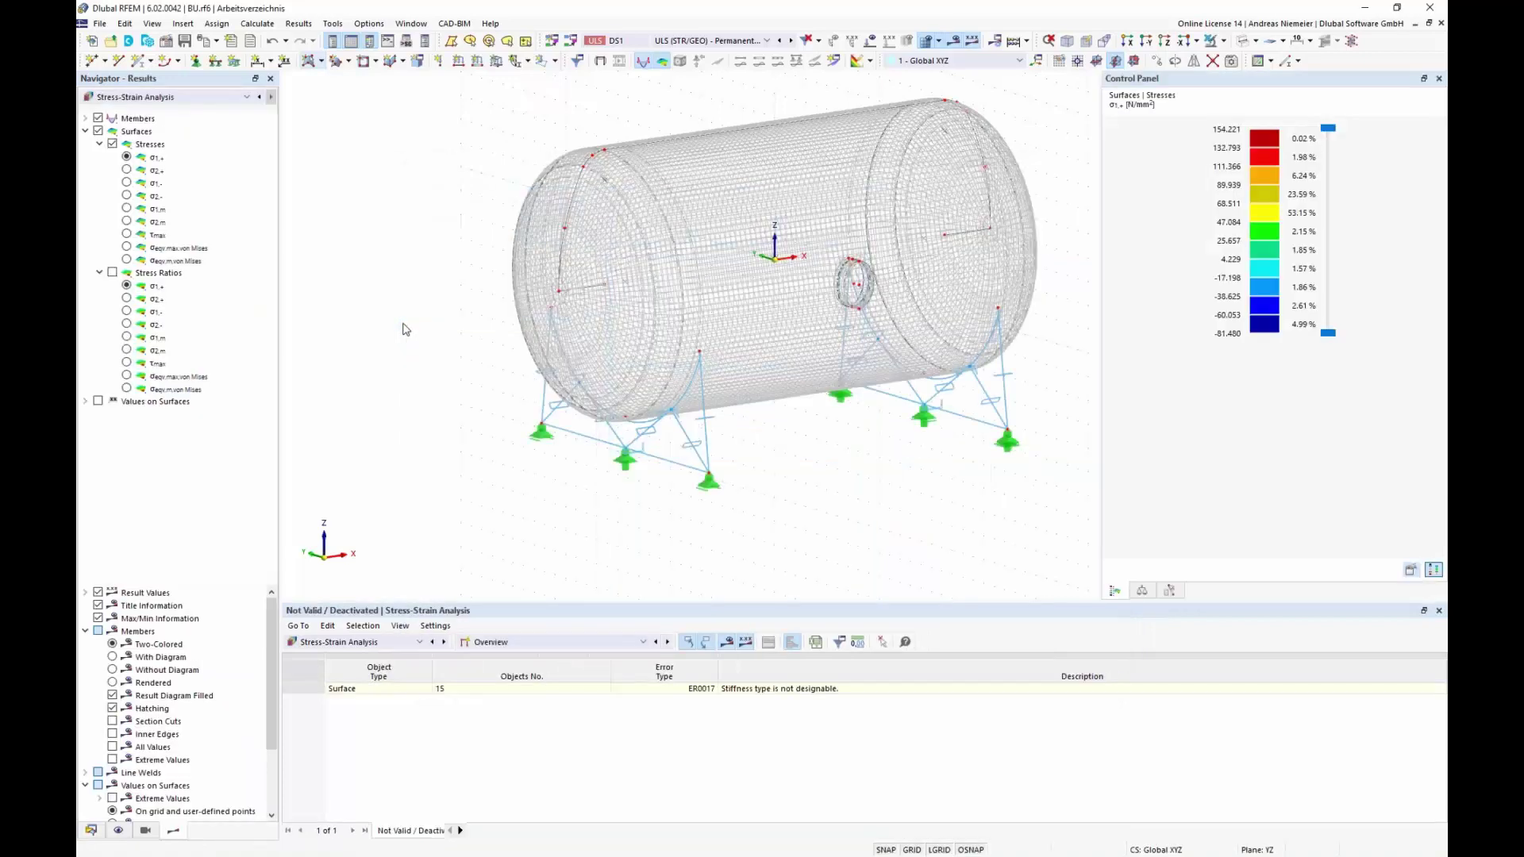
middle_click_drag(637, 408, 780, 458)
scroll(780, 459, "down", 1)
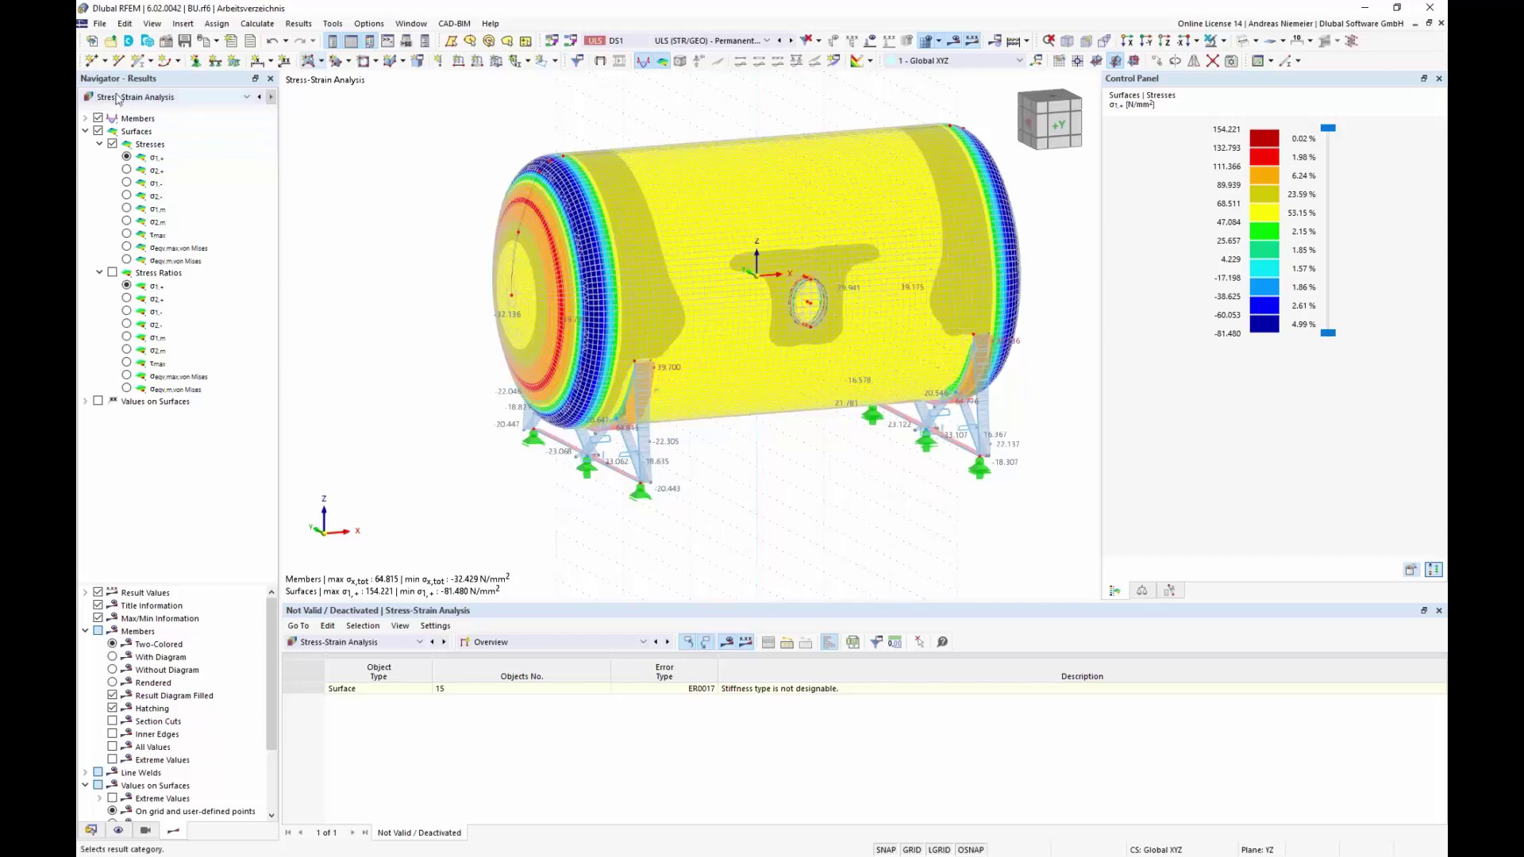
- Hide the surface results of the Stress-Strain Analysis and examine the σx,tot stresses on the support members
left_click(85, 131)
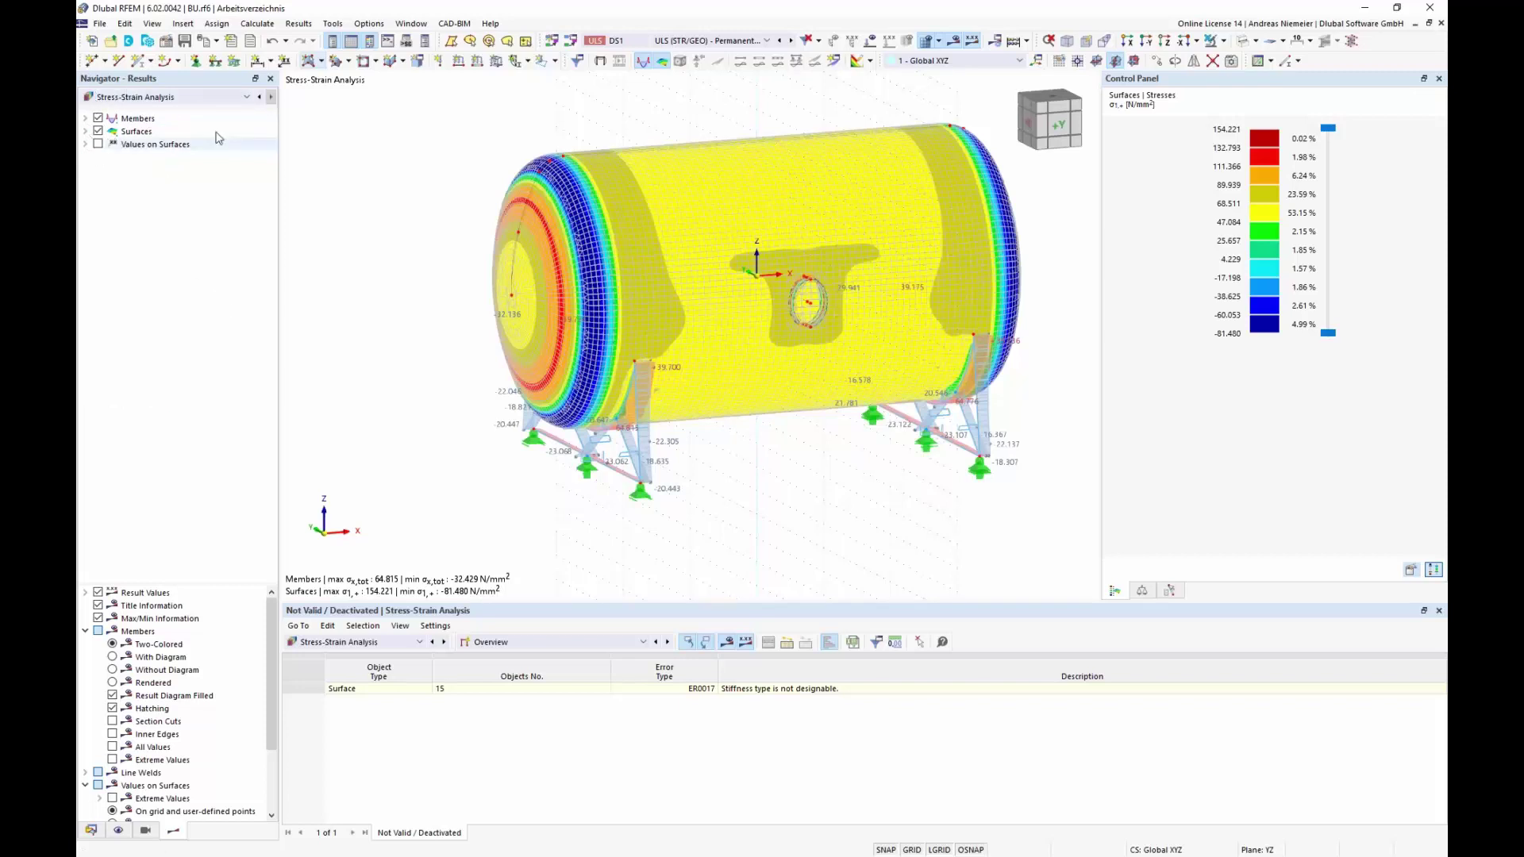
left_click(206, 99)
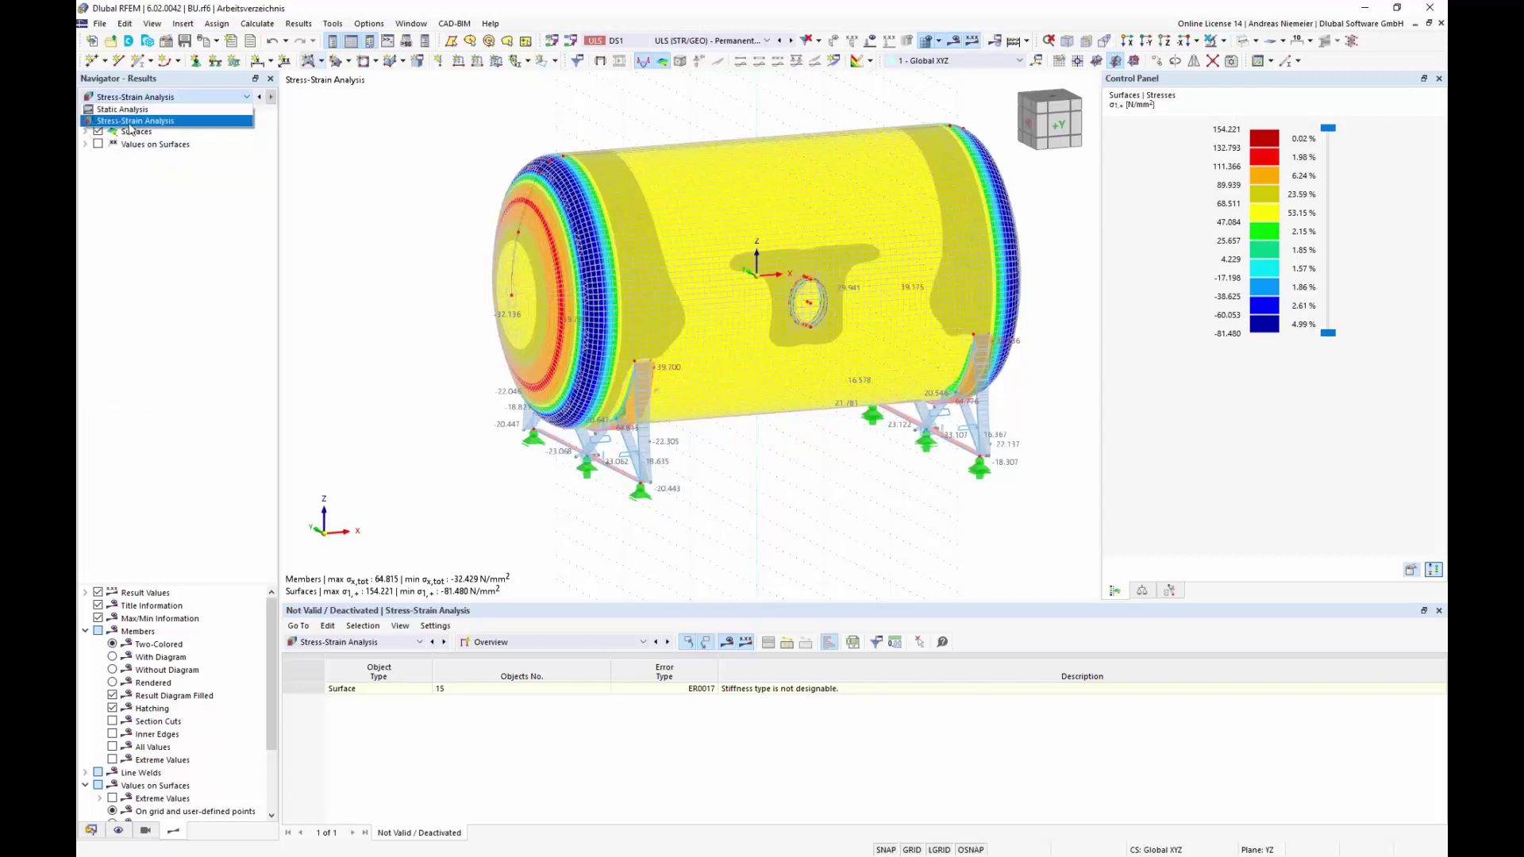
left_click(147, 124)
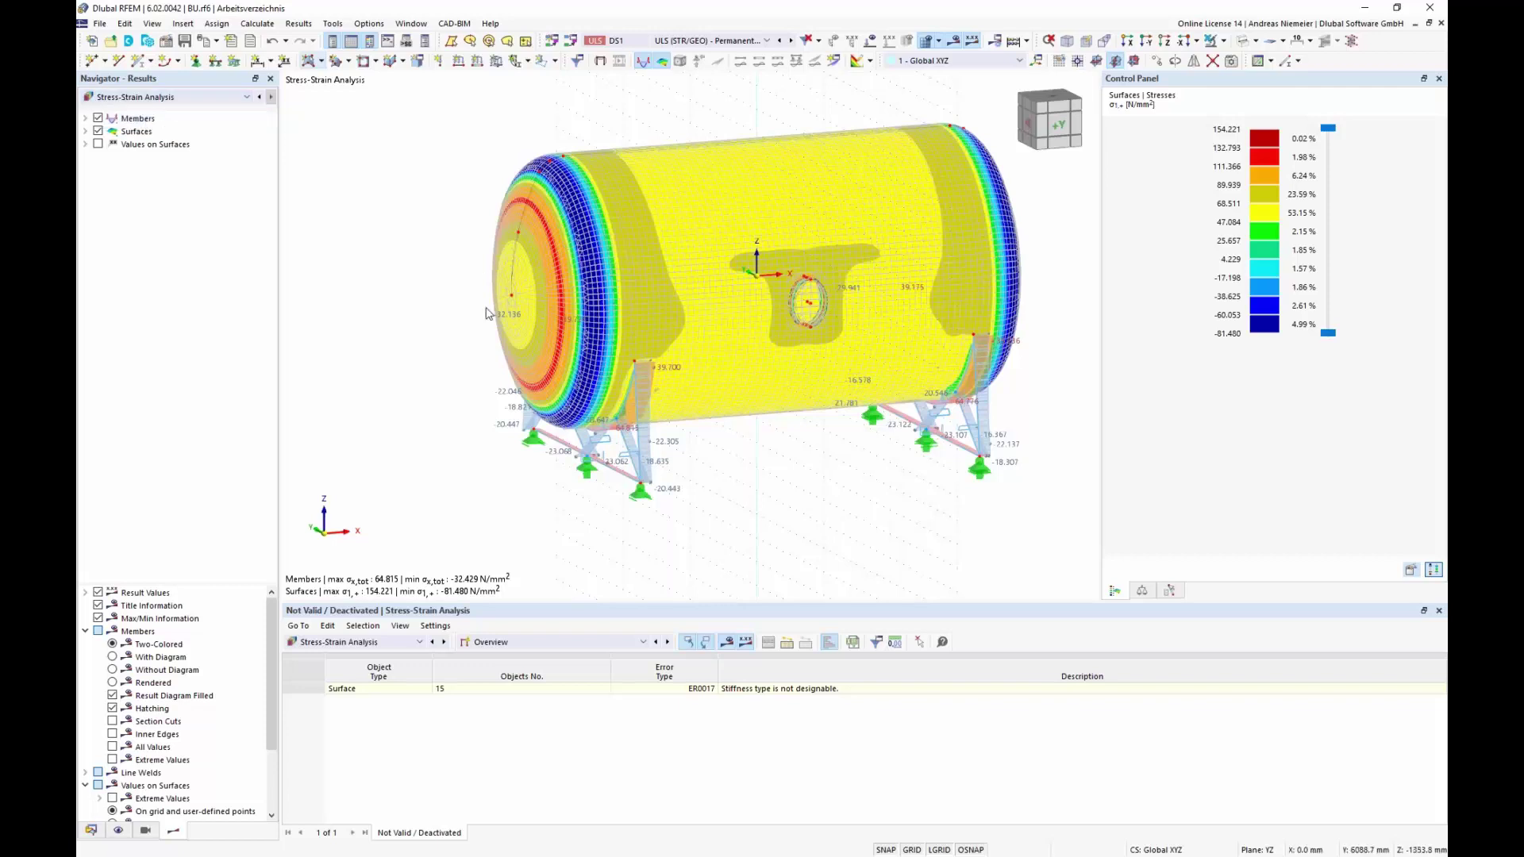
left_click(92, 119)
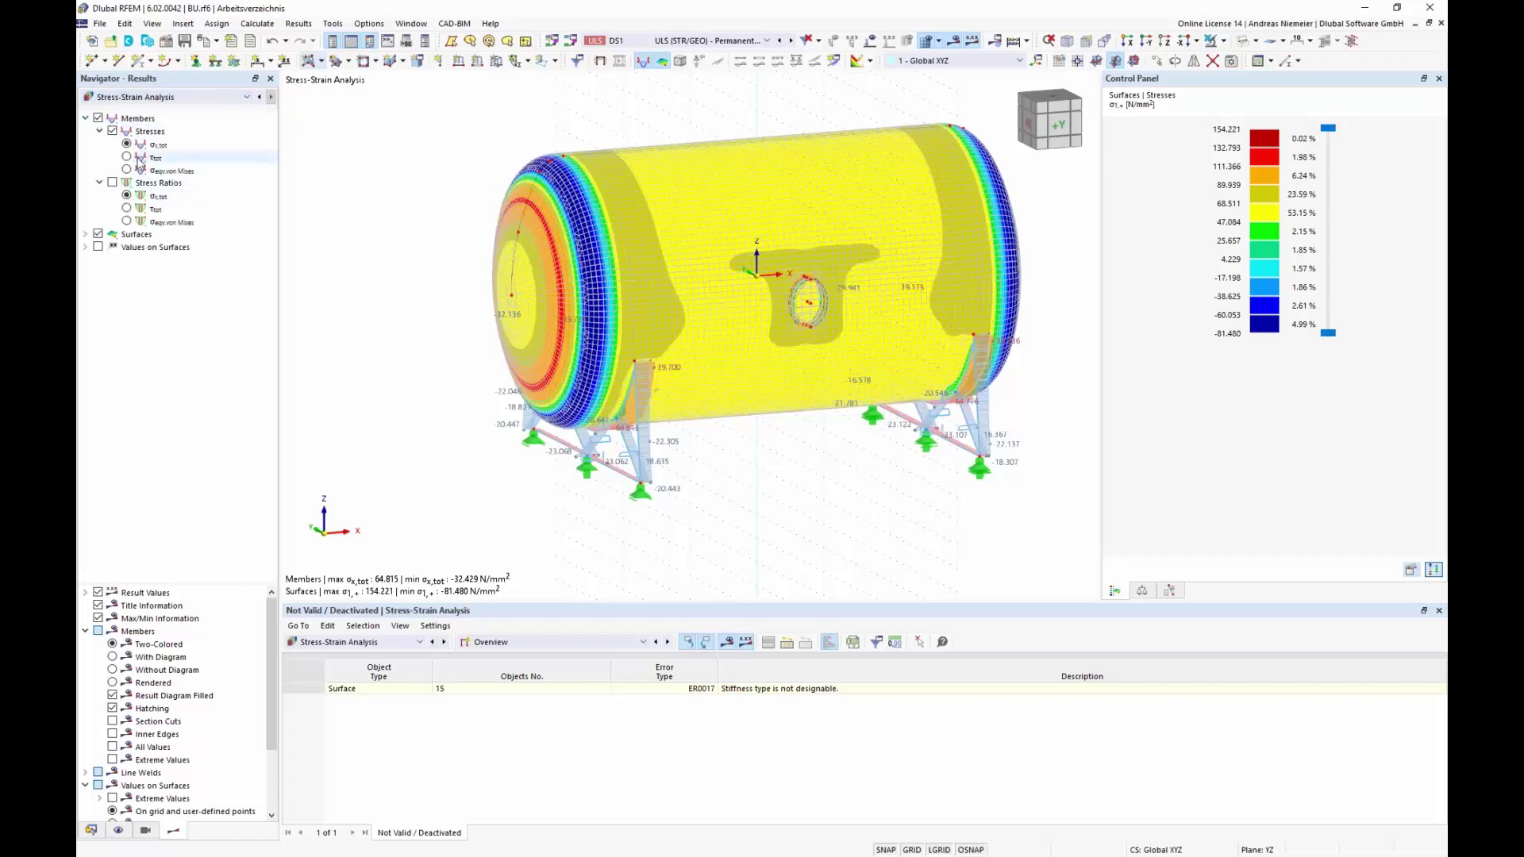
left_click(98, 235)
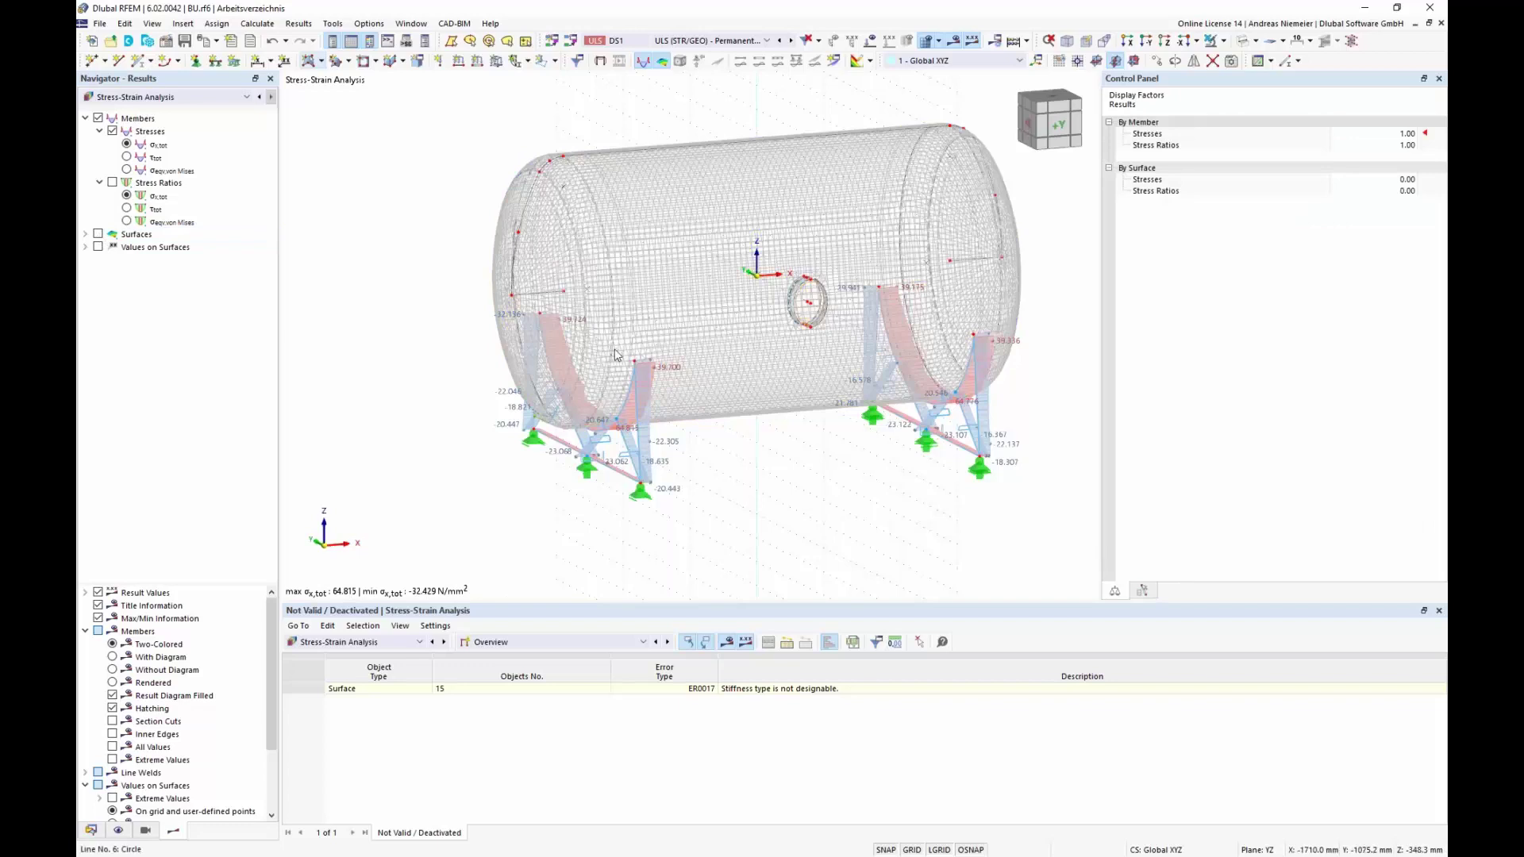
scroll(650, 346, "up", 3)
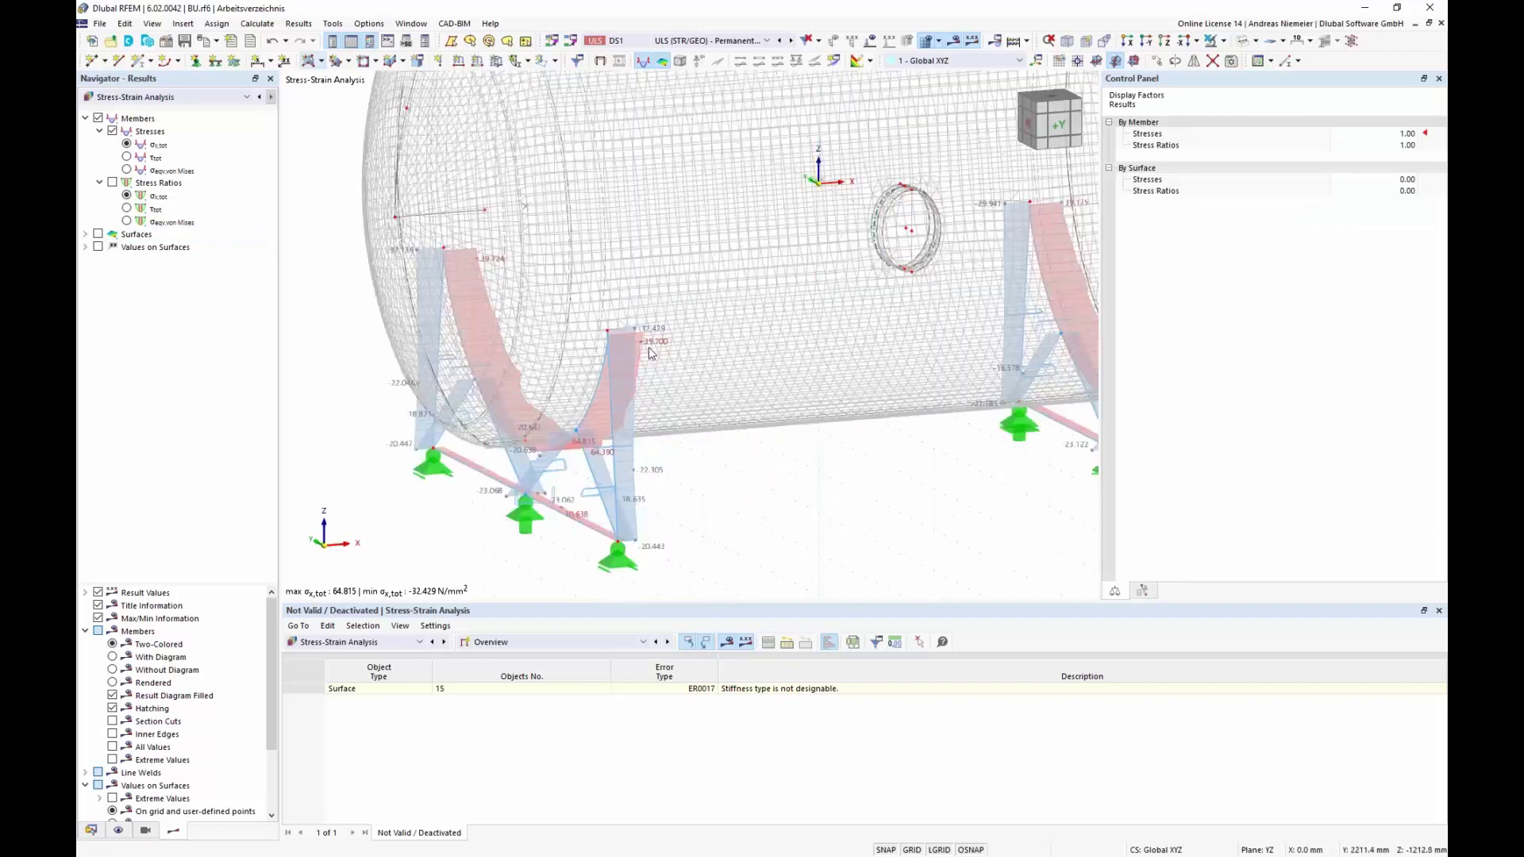
scroll(486, 437, "down", 3)
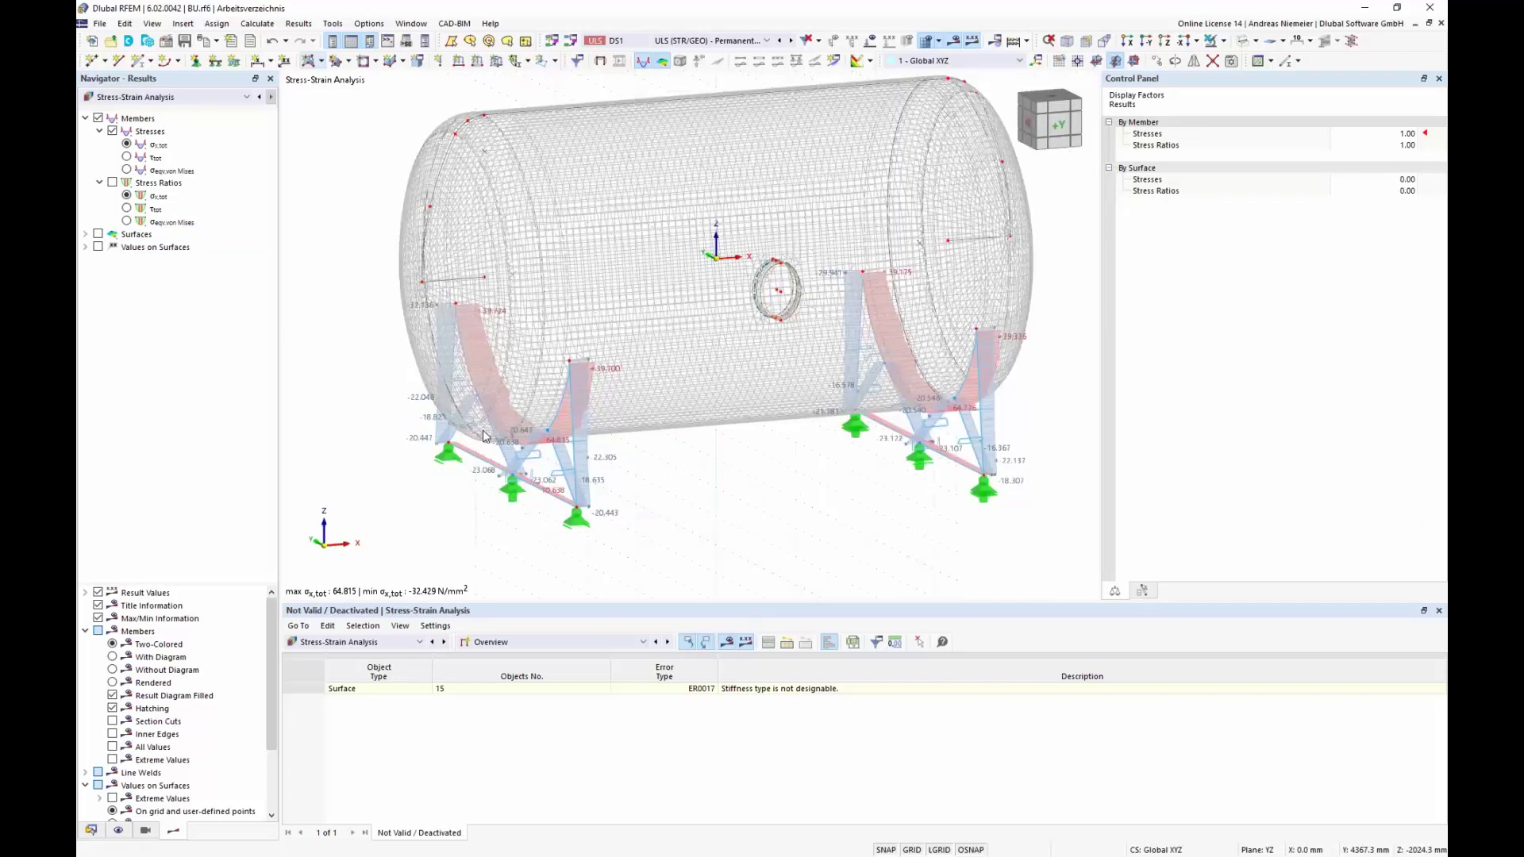
- Display the members' total shear and von Mises equivalent stresses, and switch to their σx,tot stress ratios
left_click(127, 158)
left_click(127, 169)
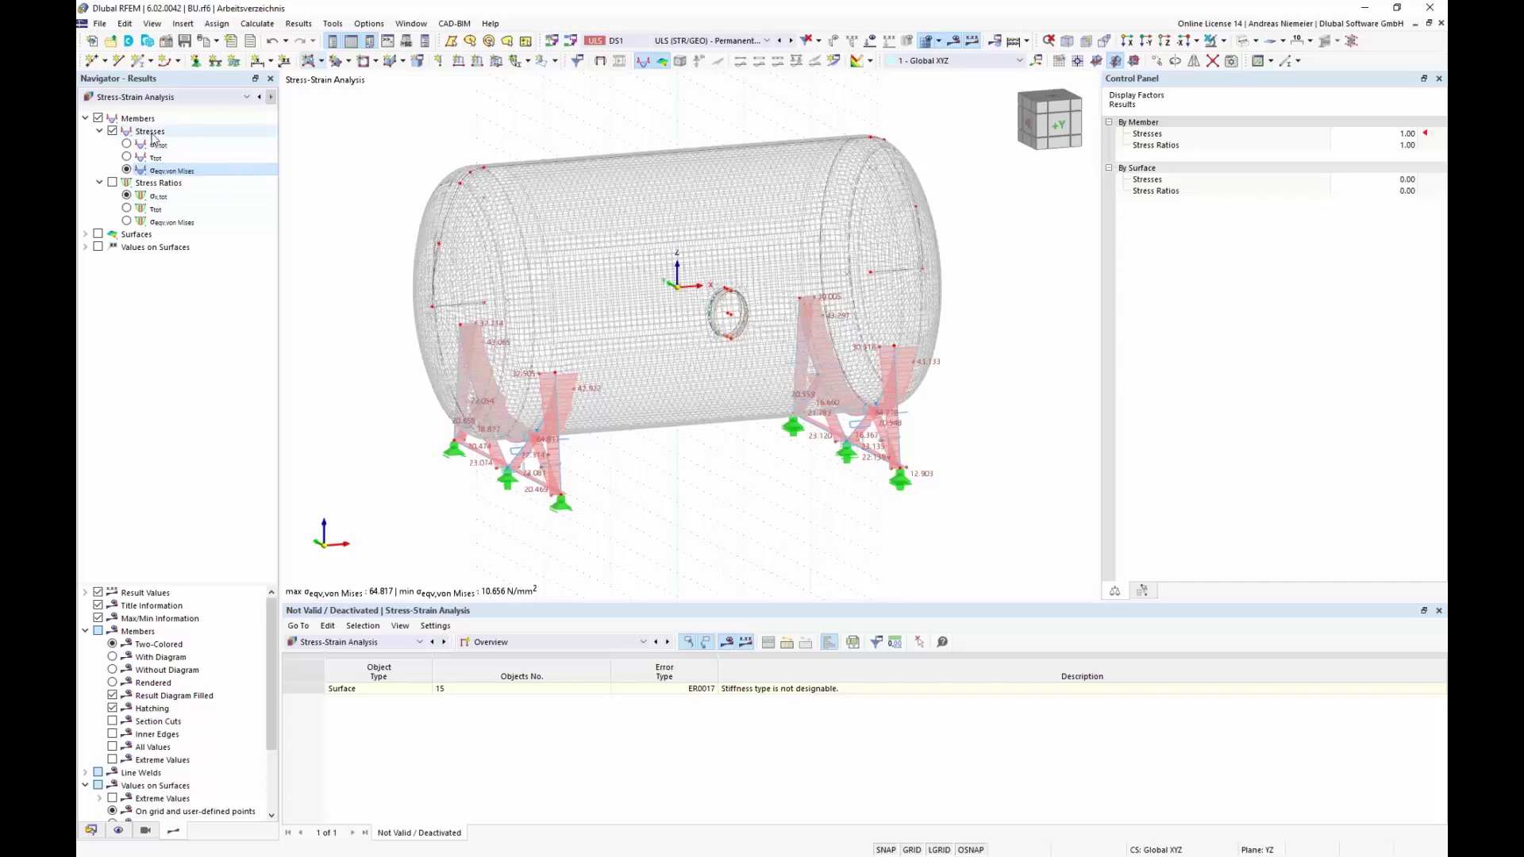
left_click(115, 186)
left_click(112, 184)
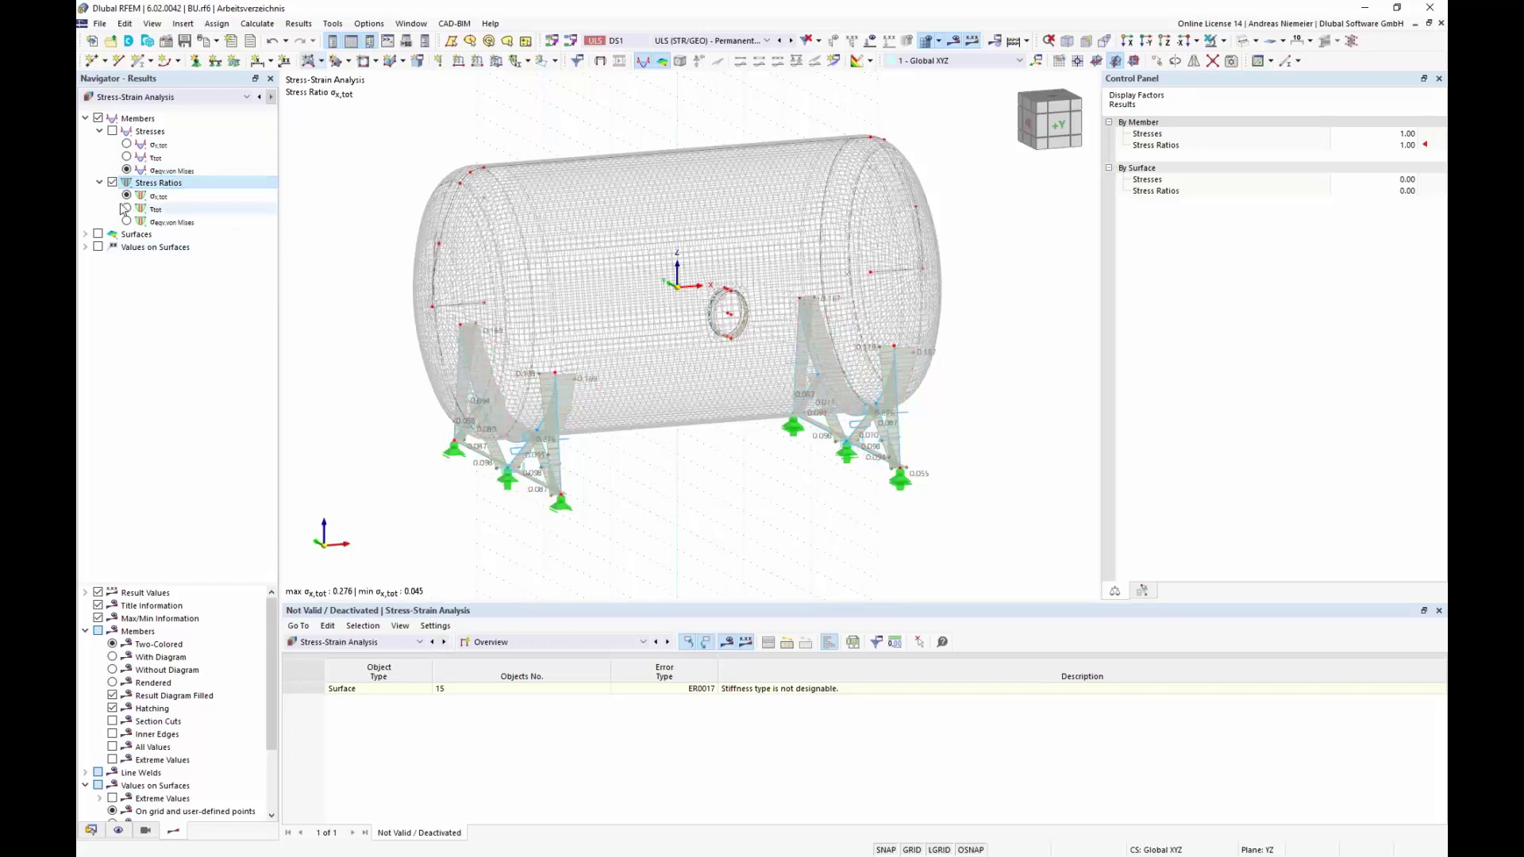
- Hide the member results and display the surface stress ratios for σ1,+ with their color scale
left_click(98, 118)
left_click(85, 234)
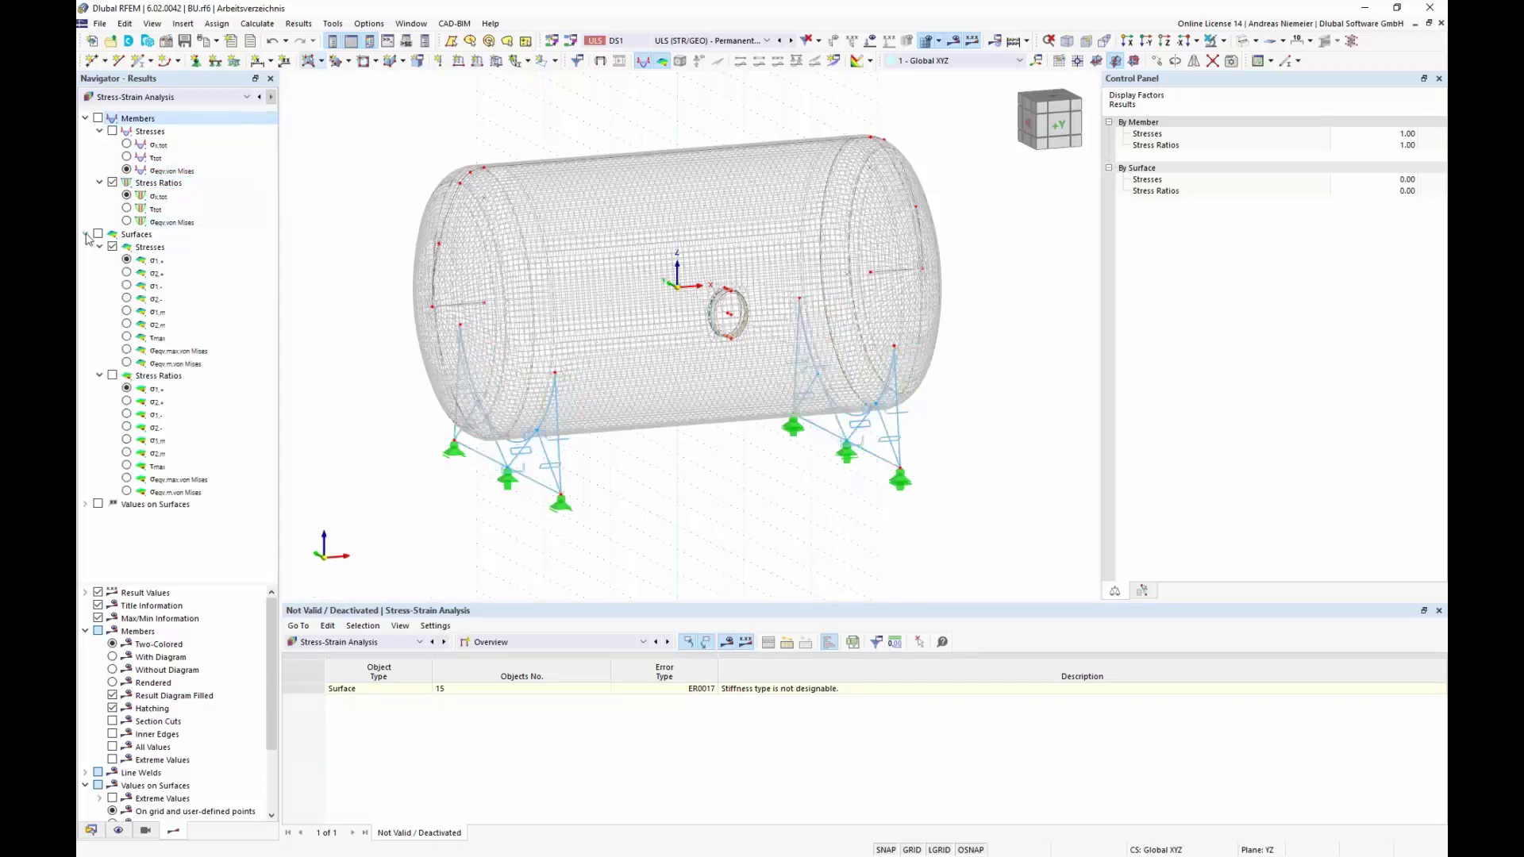
left_click(98, 234)
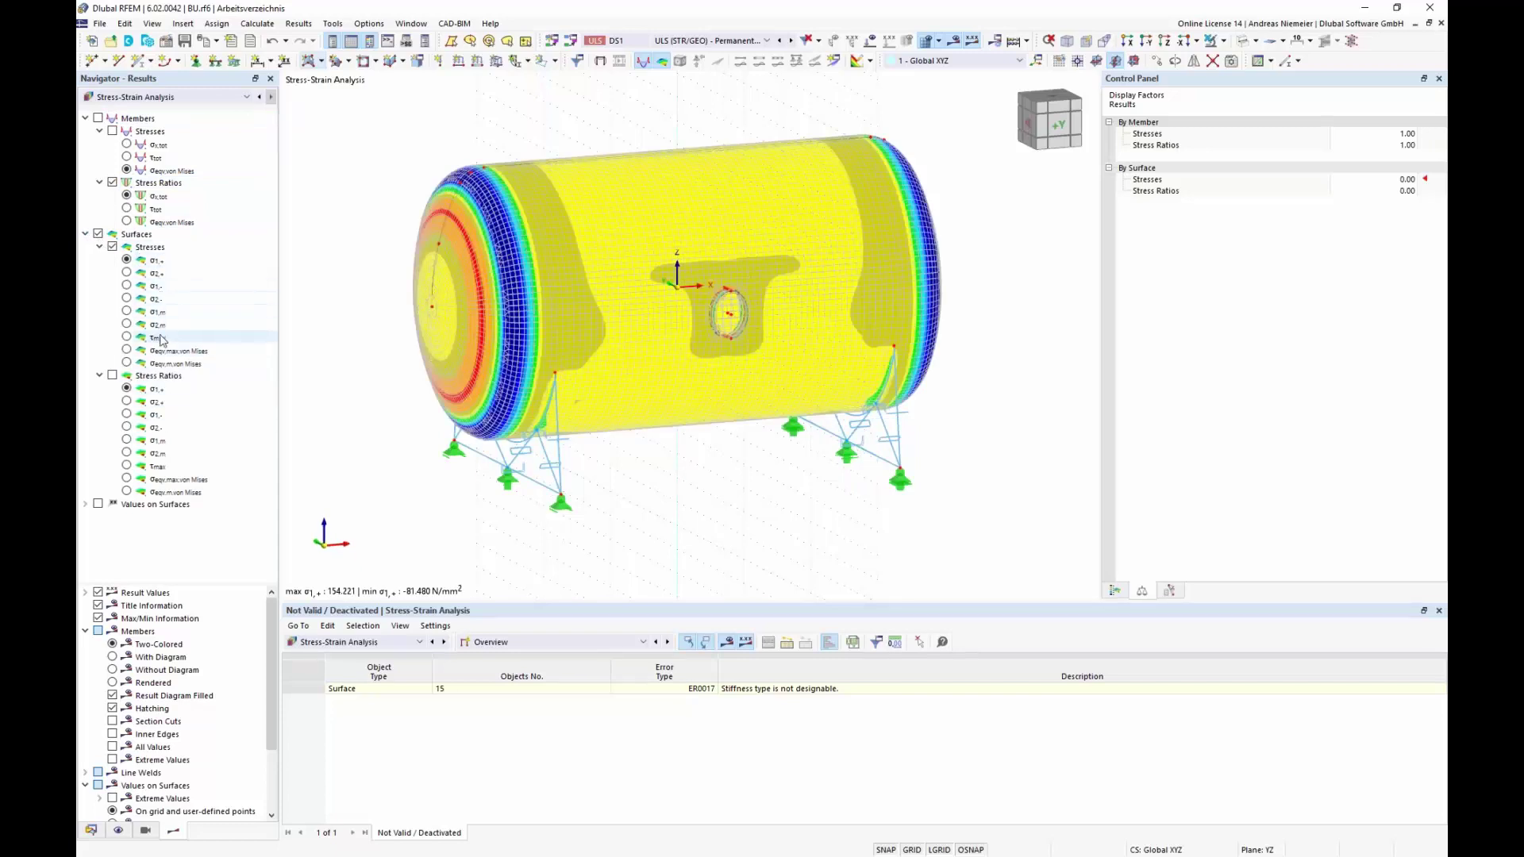
left_click(113, 376)
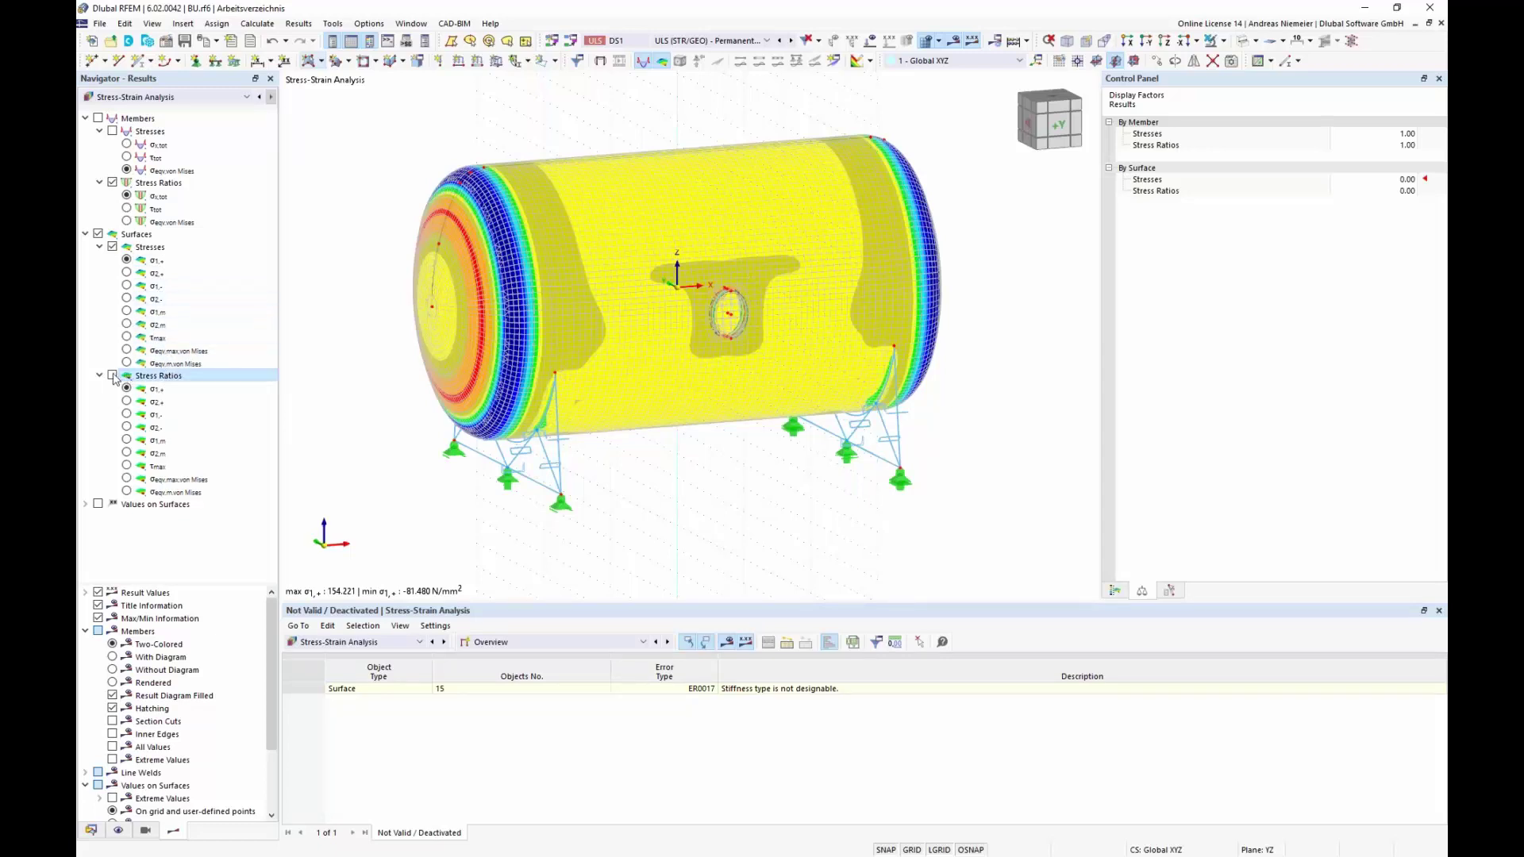
left_click(1115, 591)
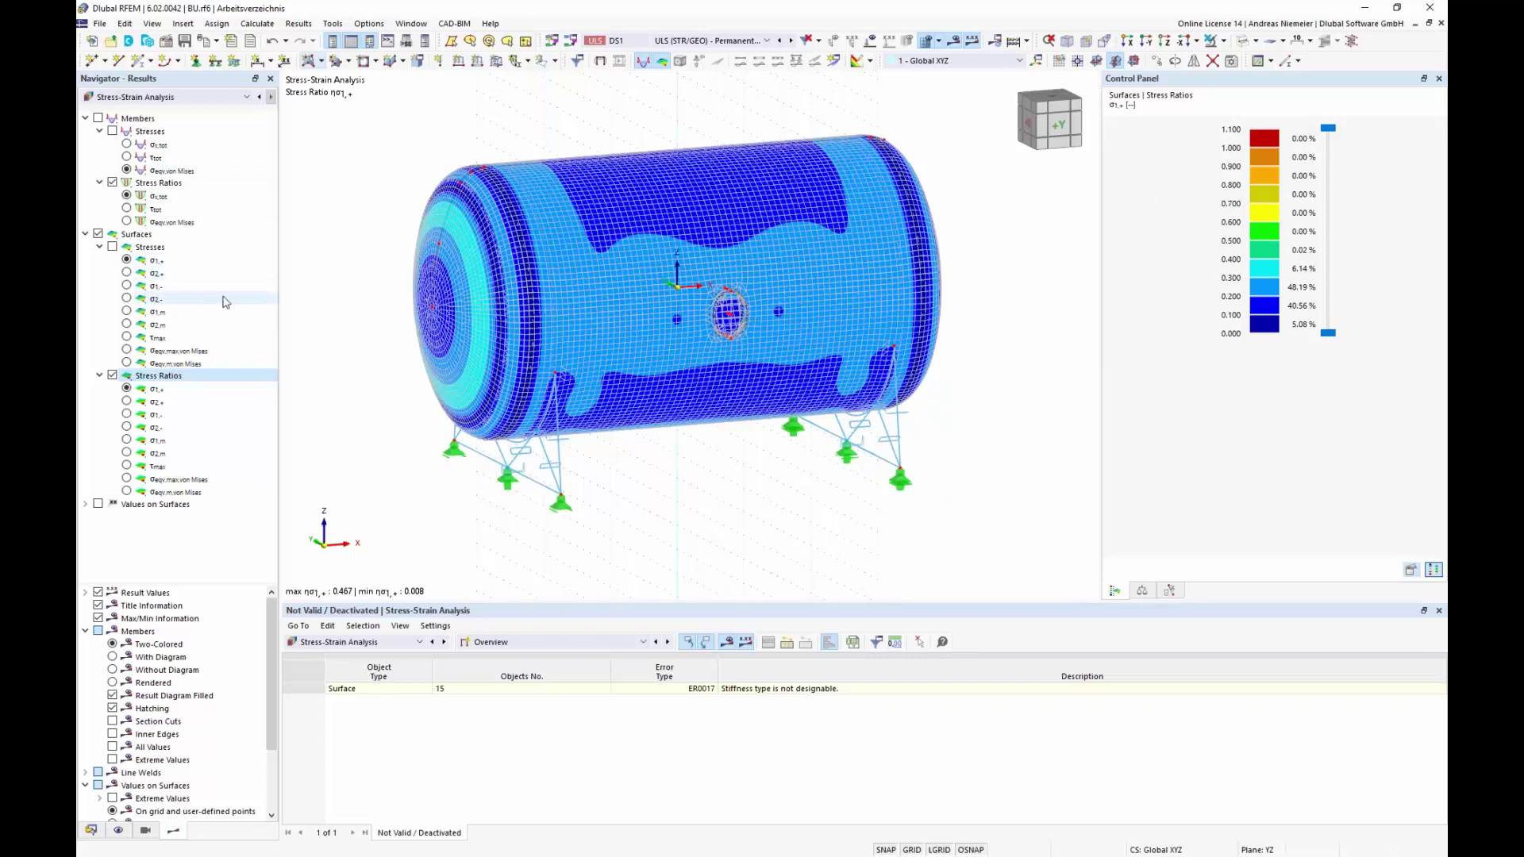
- Display the member configurations in the Stress-Strain Analysis input data
left_click(86, 235)
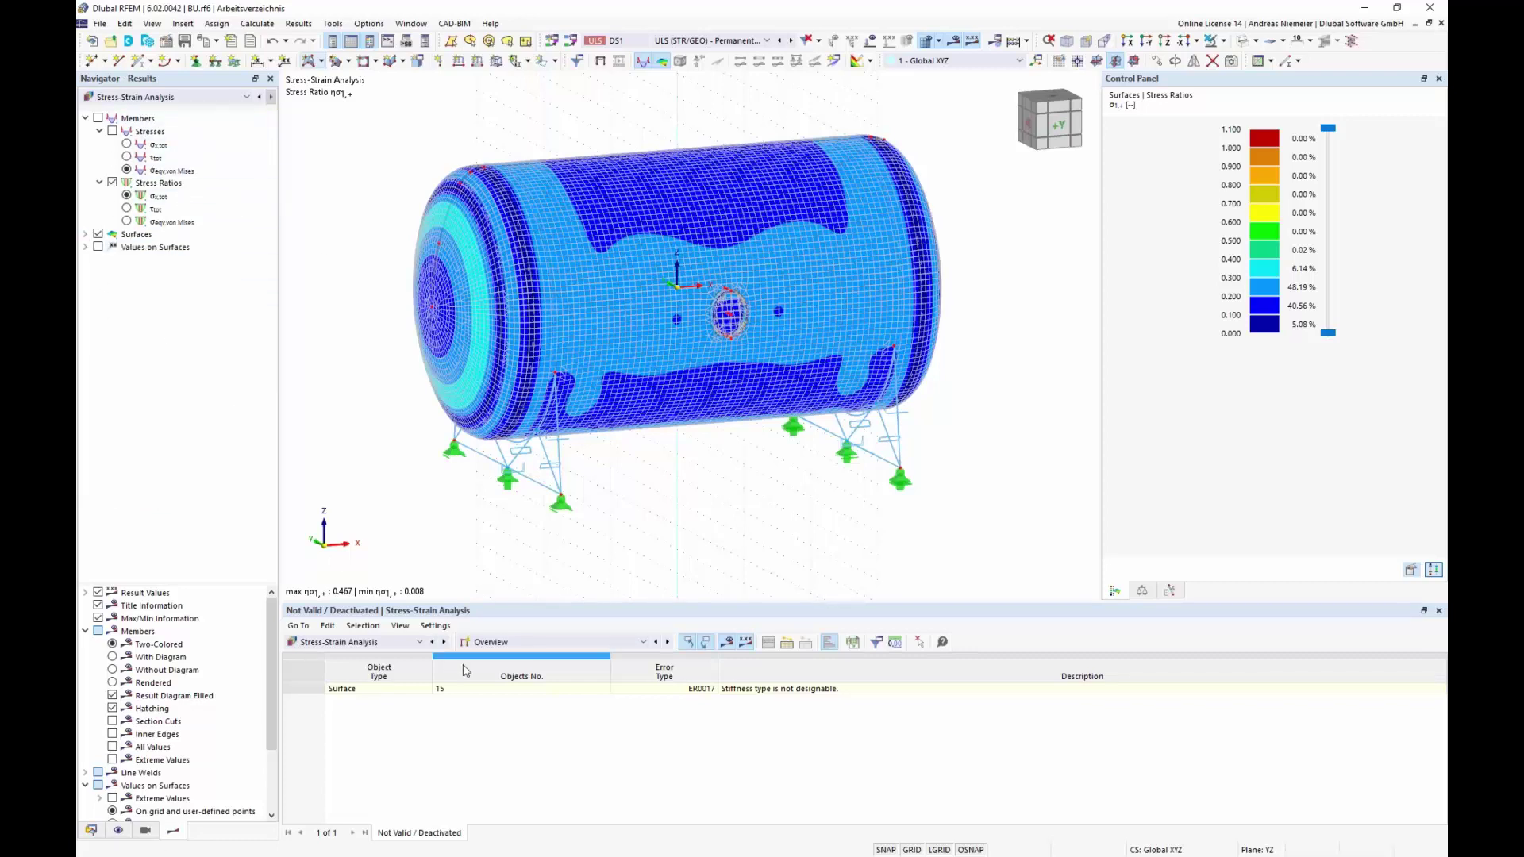
left_click(341, 641)
left_click(326, 643)
left_click(492, 642)
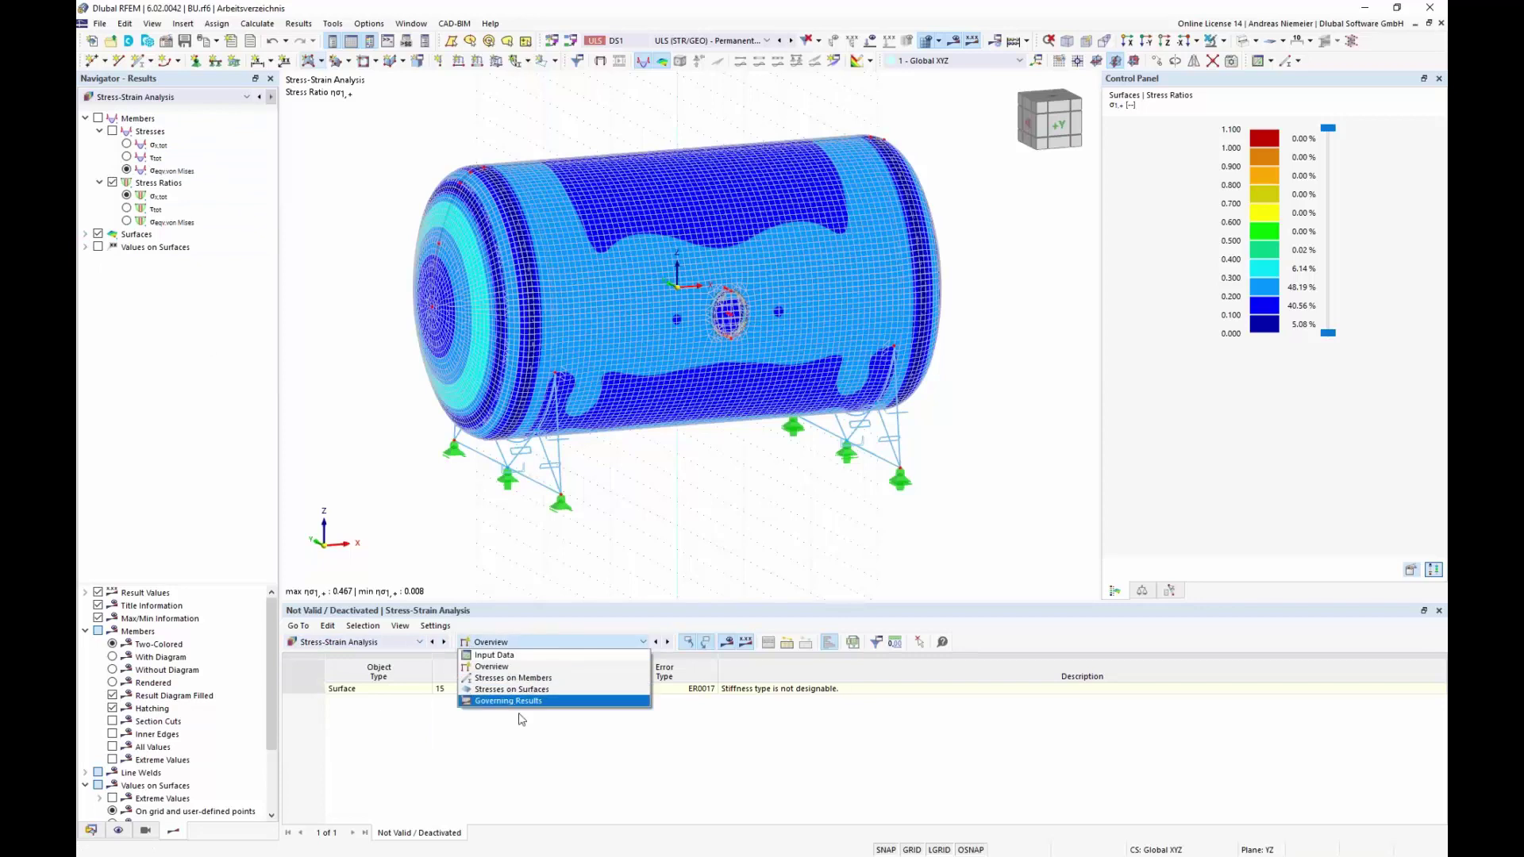
left_click(520, 656)
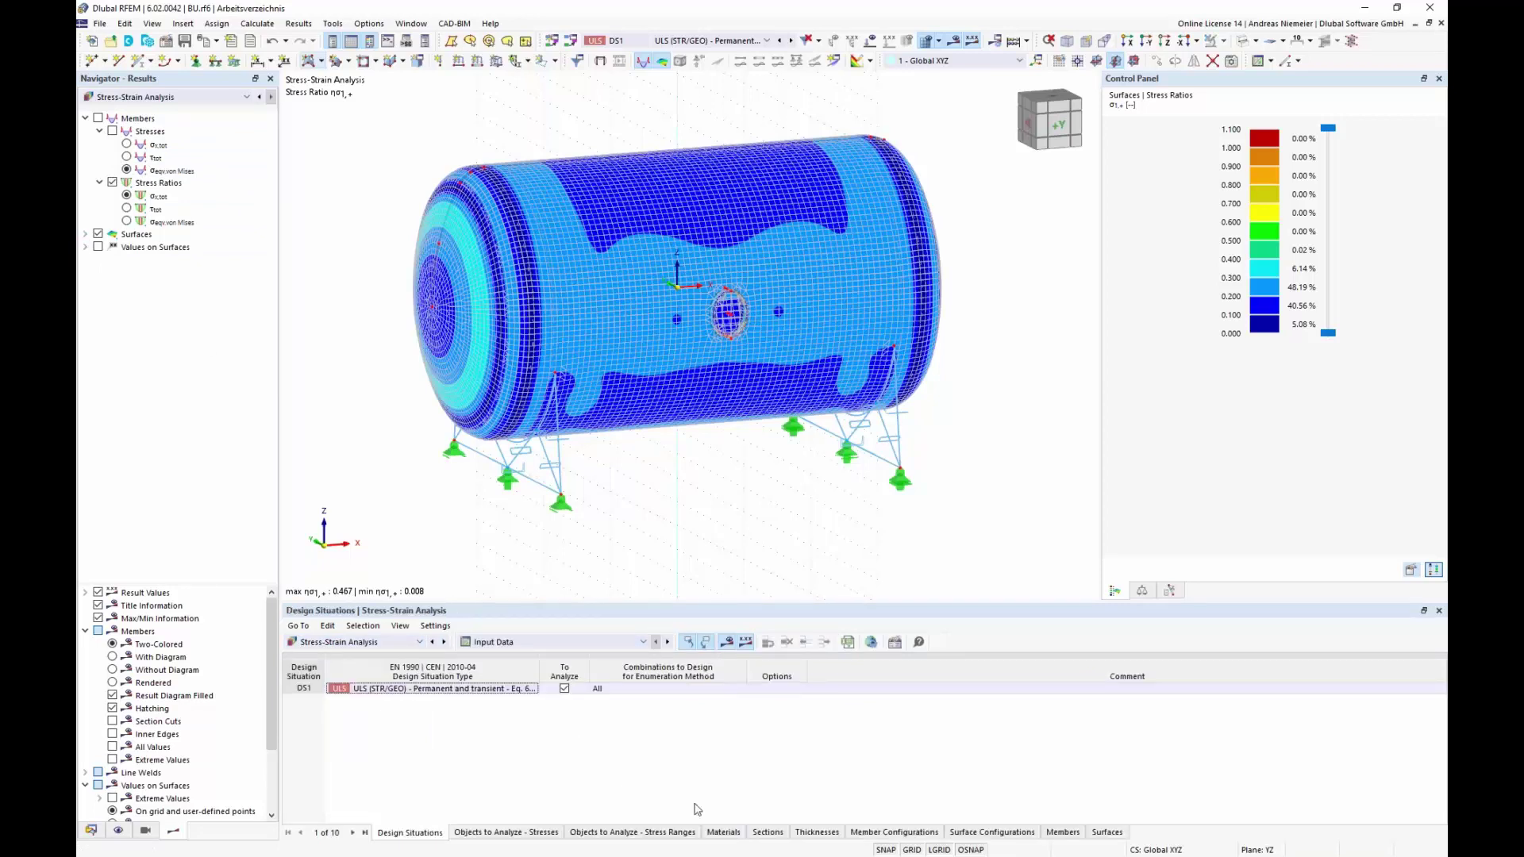
left_click(892, 834)
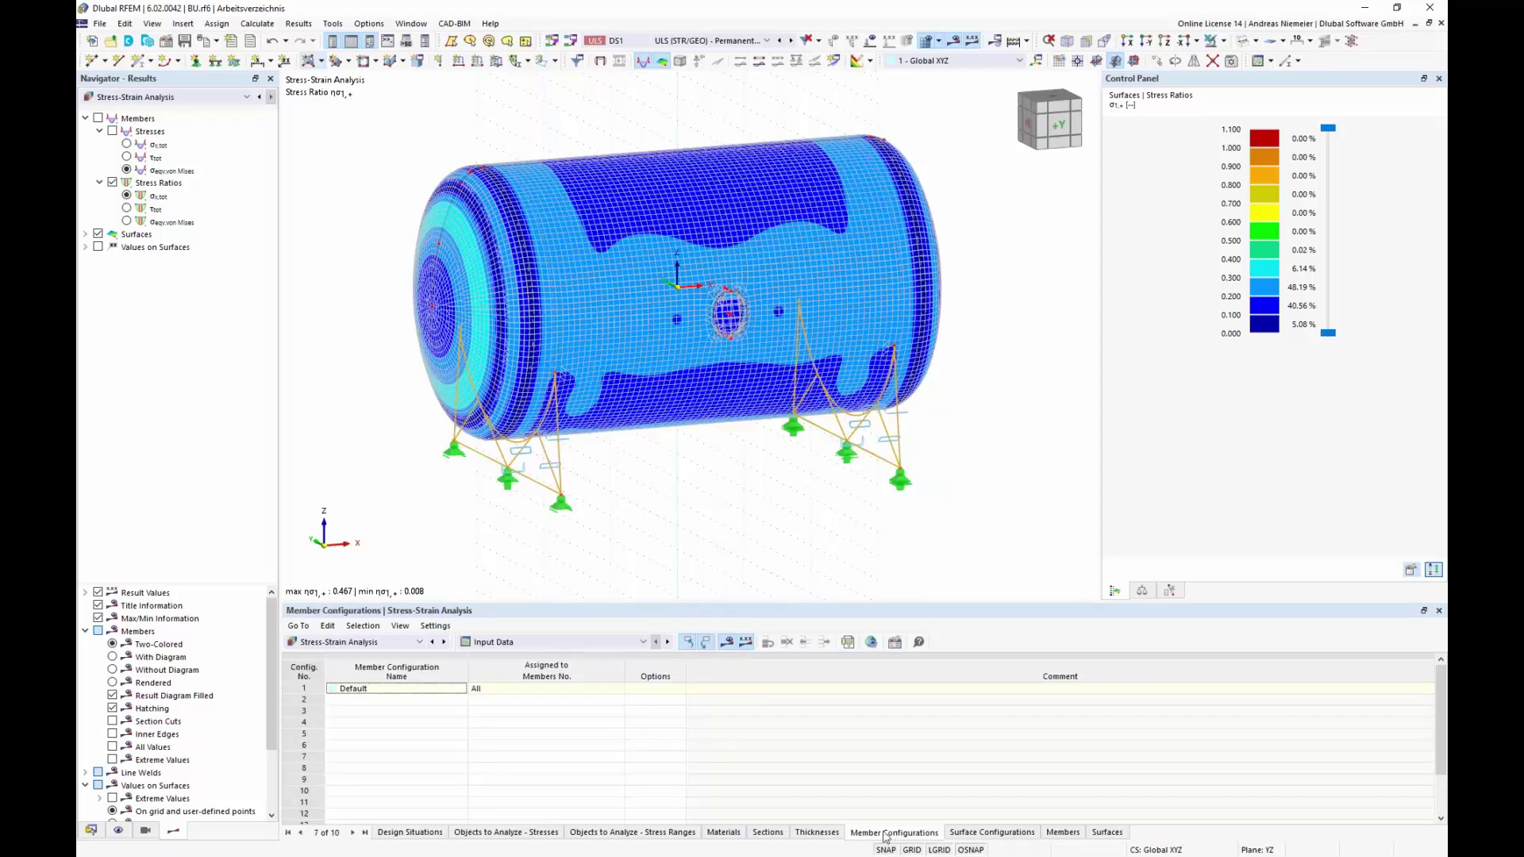
- Review the stress types of the Default member configuration, deselect them all, and enable only the von Mises equivalent stress
double_click(865, 763)
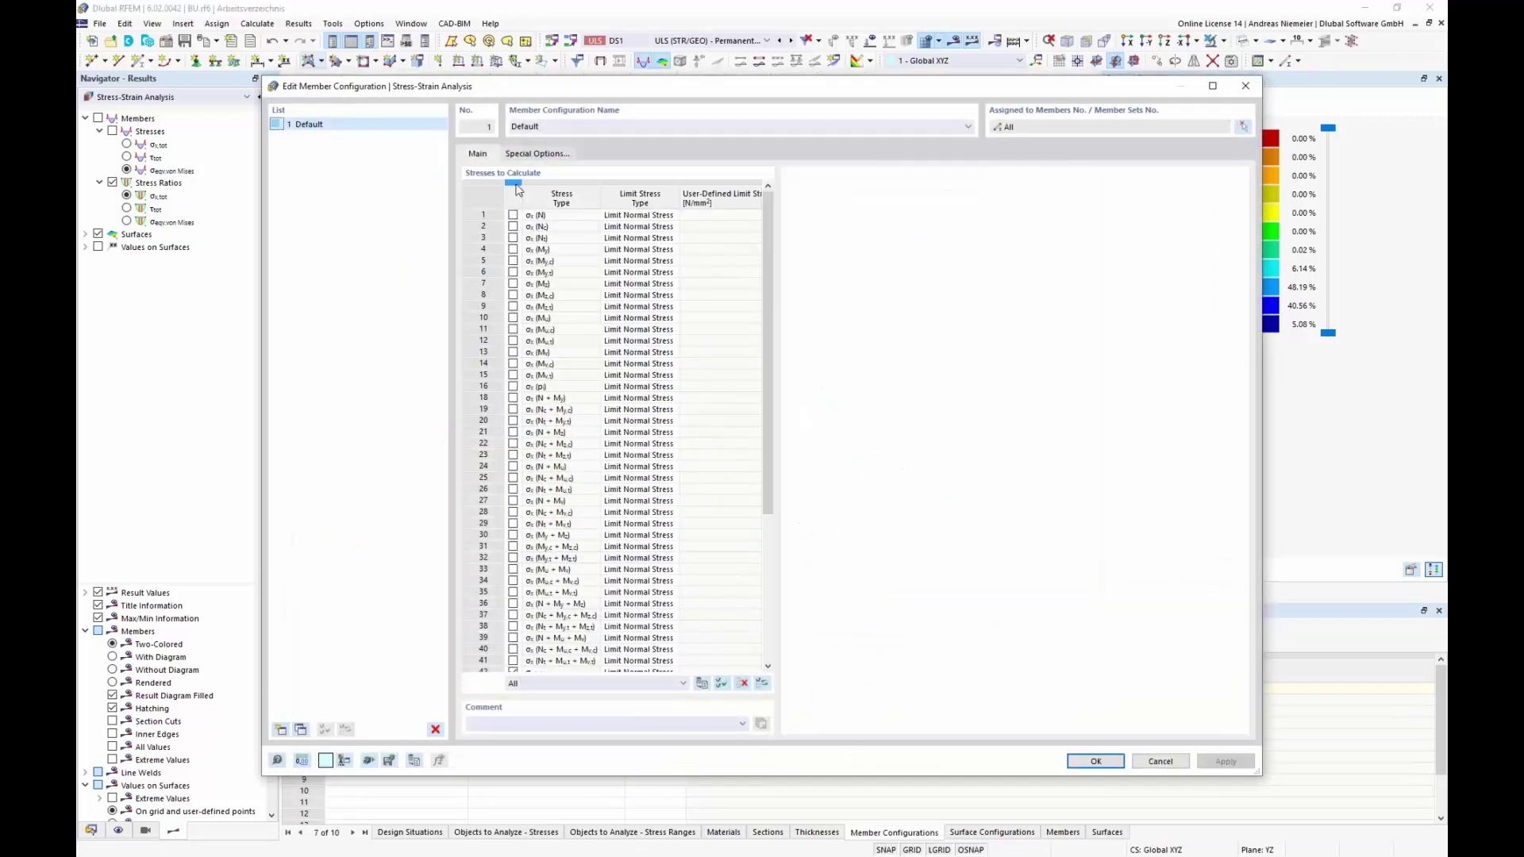
scroll(595, 341, "down", 10)
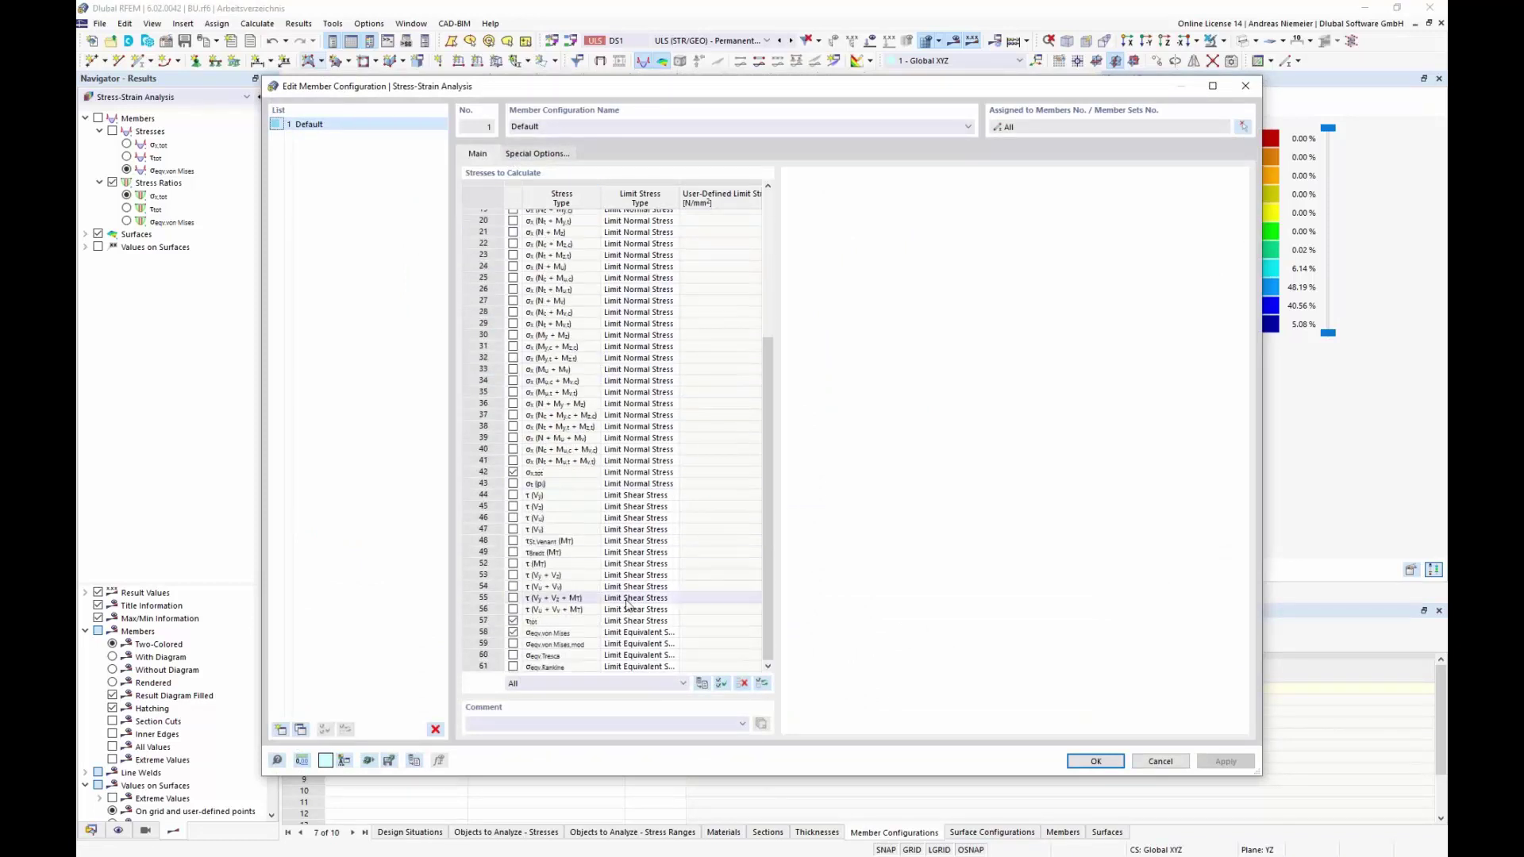
scroll(595, 341, "up", 10)
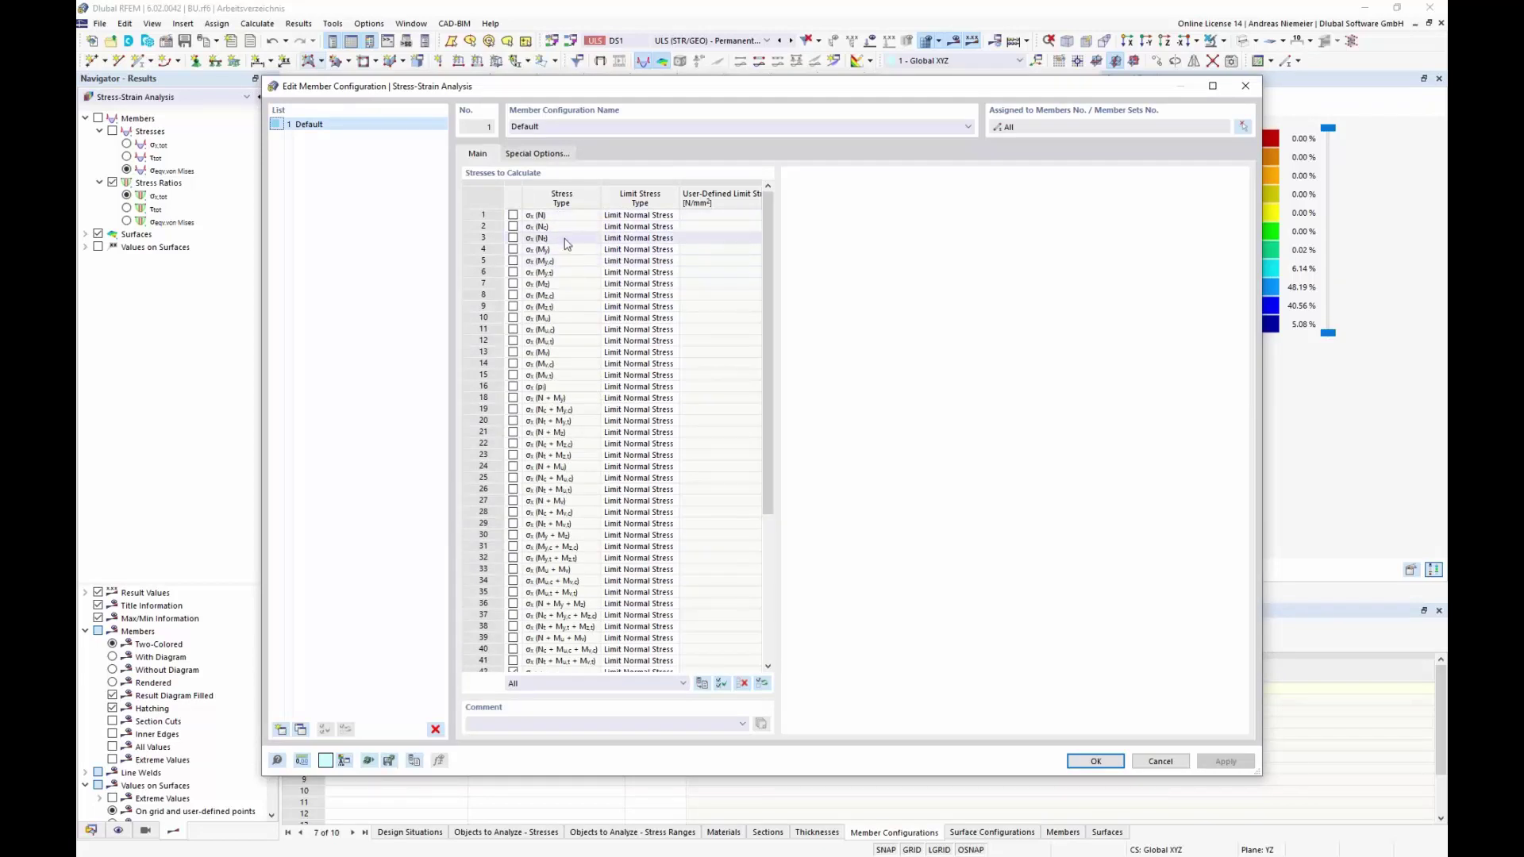
left_click(562, 238)
scroll(601, 524, "down", 6)
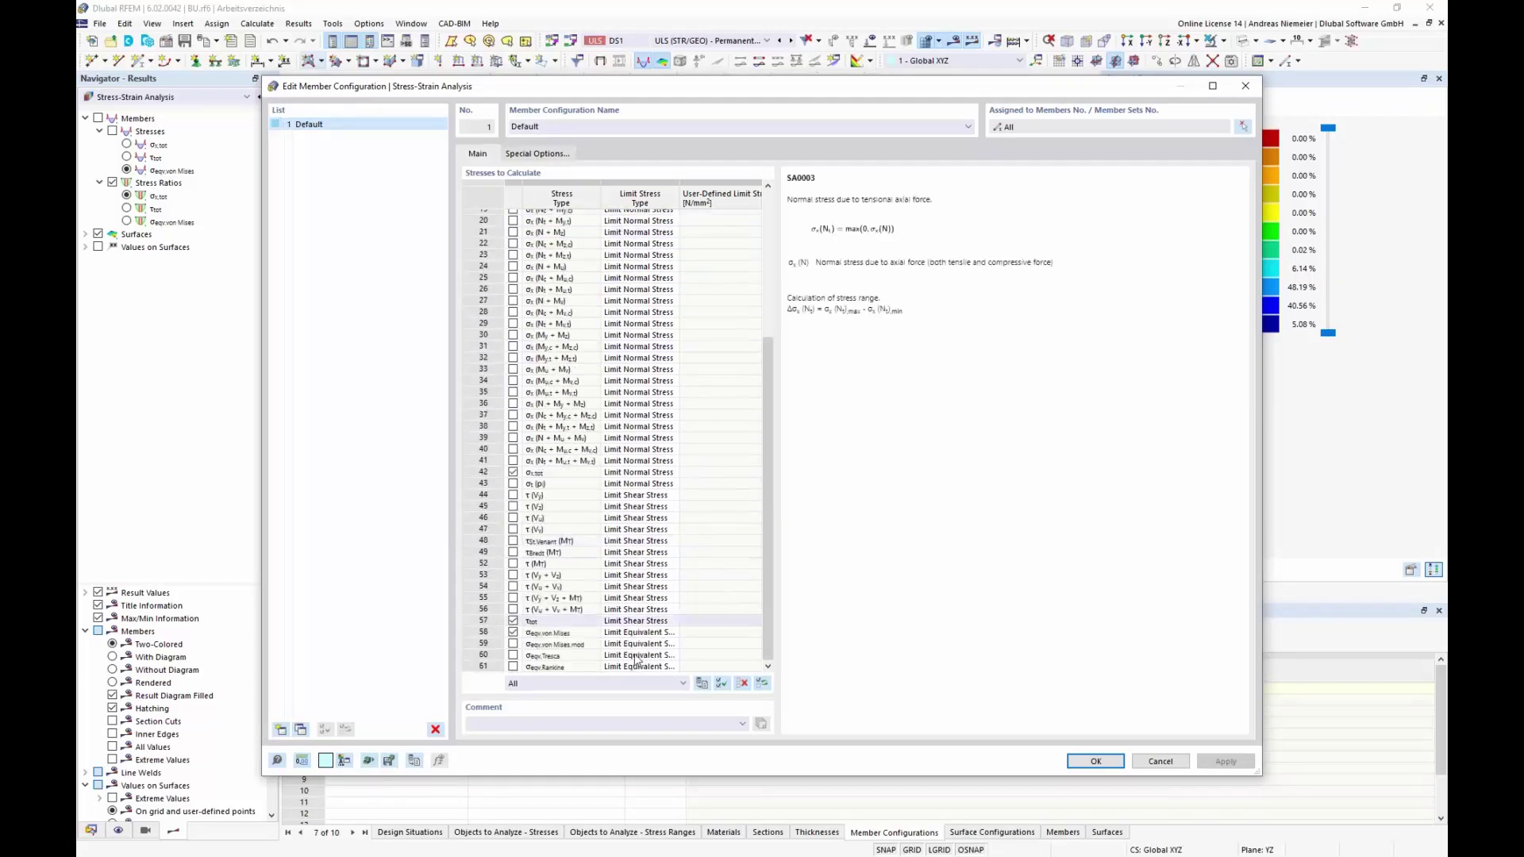
left_click(742, 684)
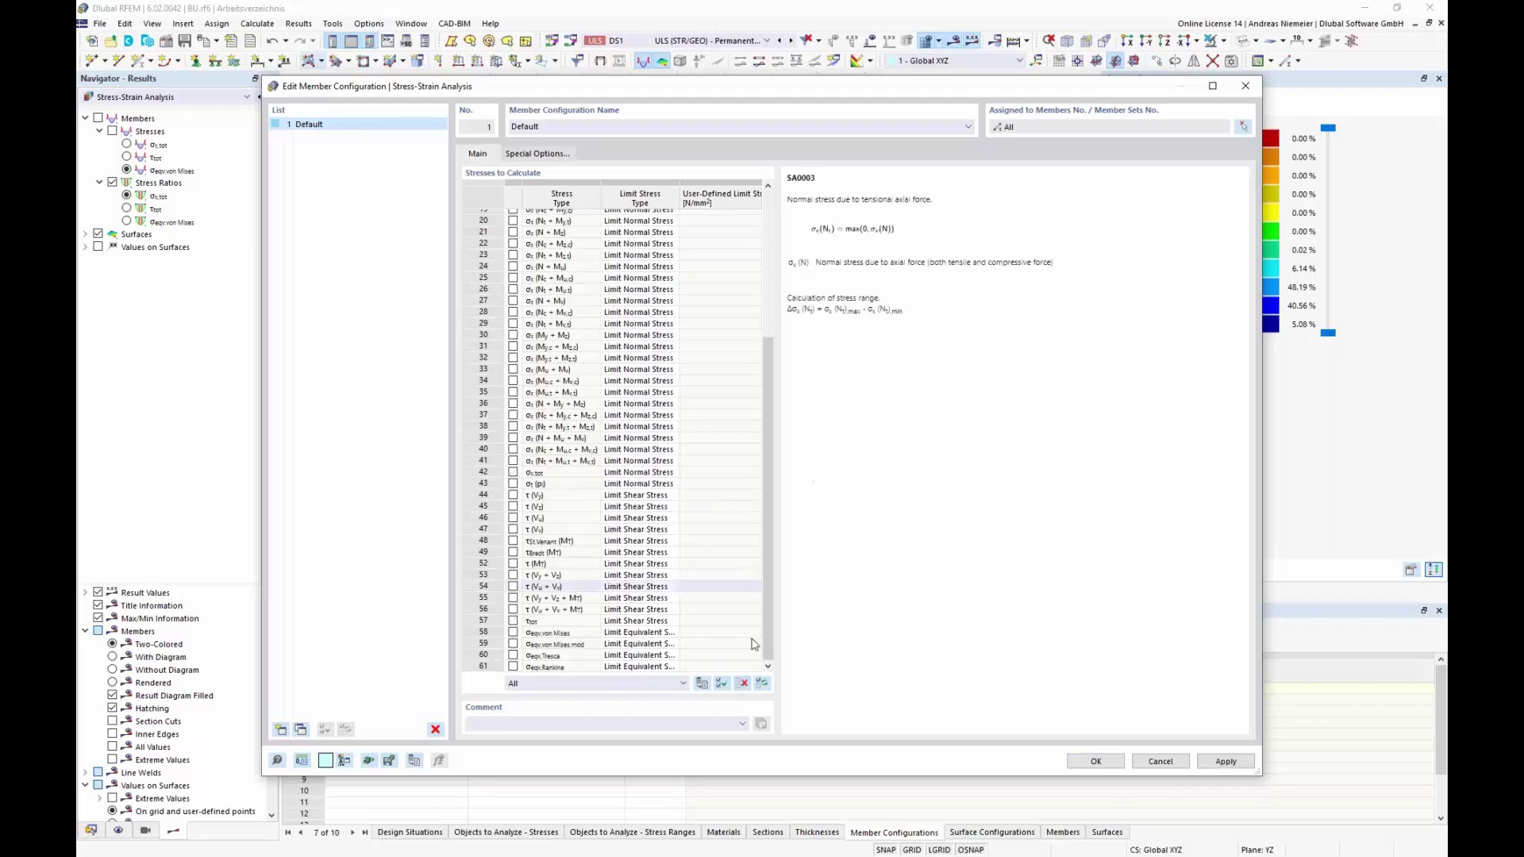
left_click(516, 634)
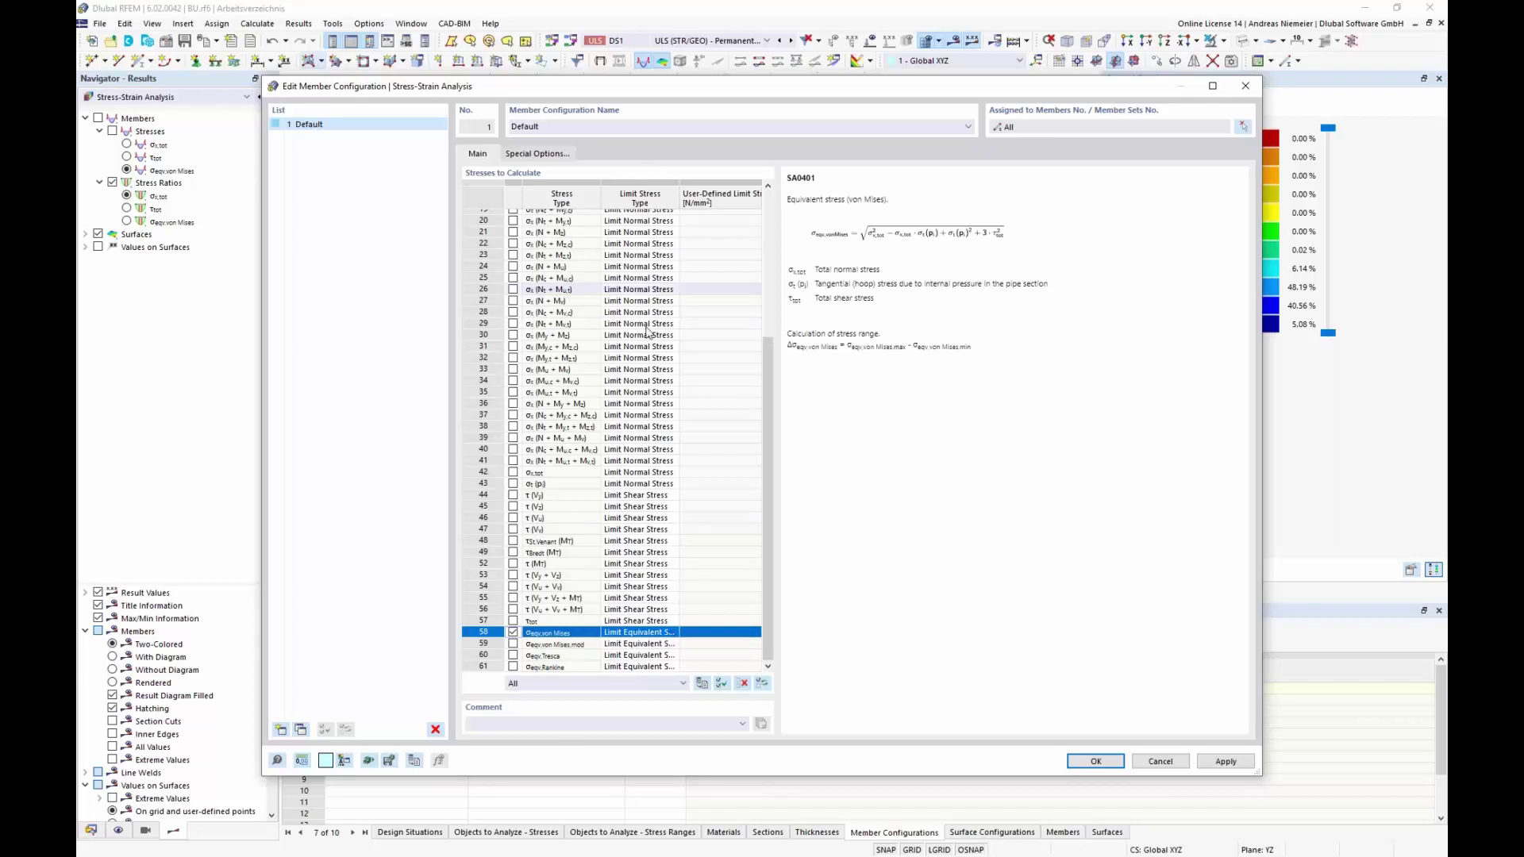
- Set the members' von Mises limit stress type to User with a value of 280 N/mm² and confirm the member configuration
left_click(659, 636)
left_click(674, 633)
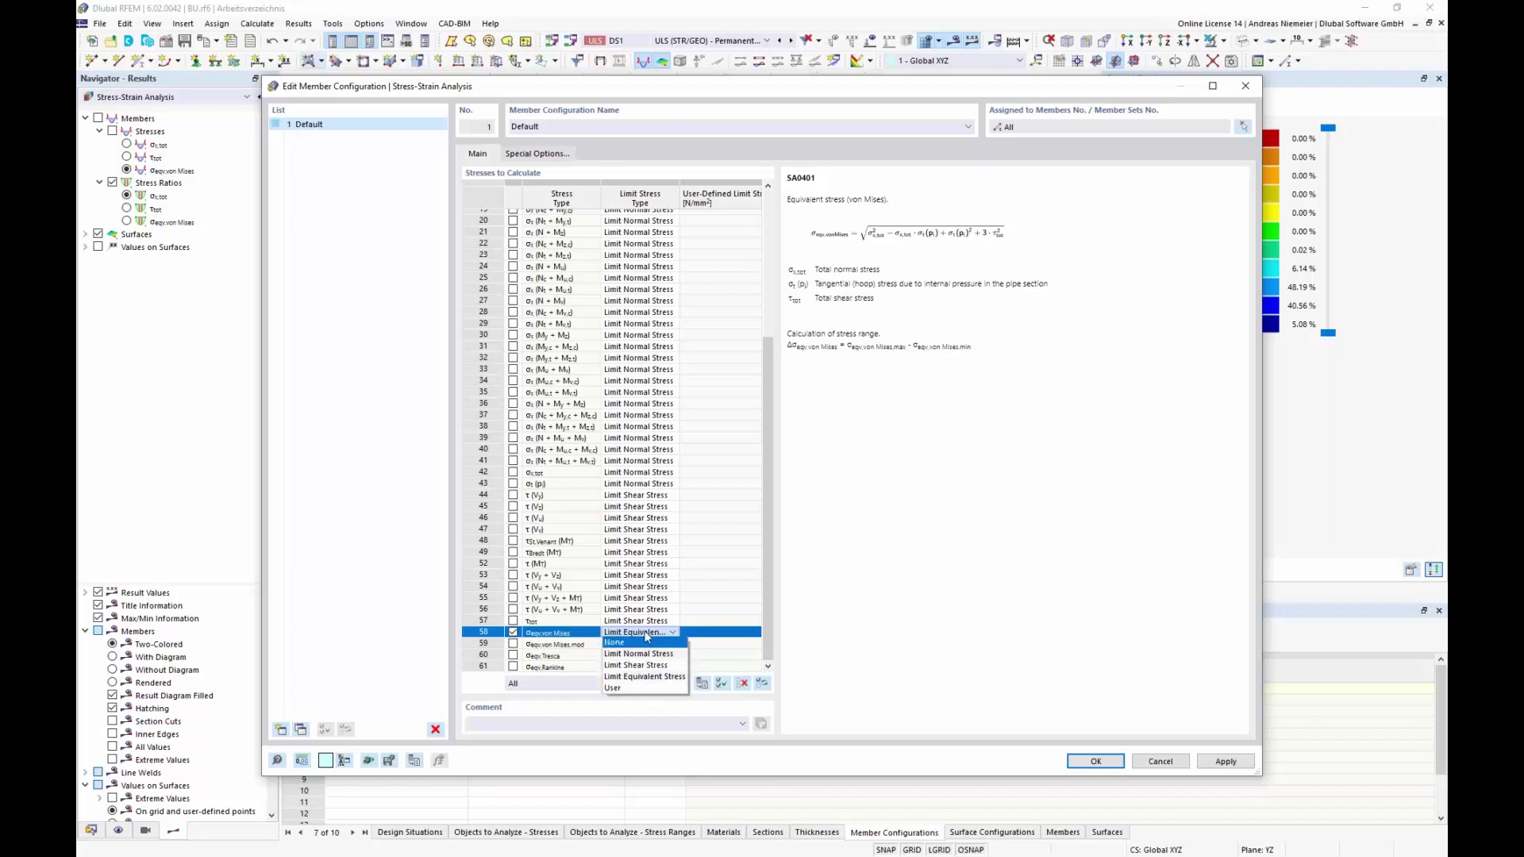
left_click(639, 689)
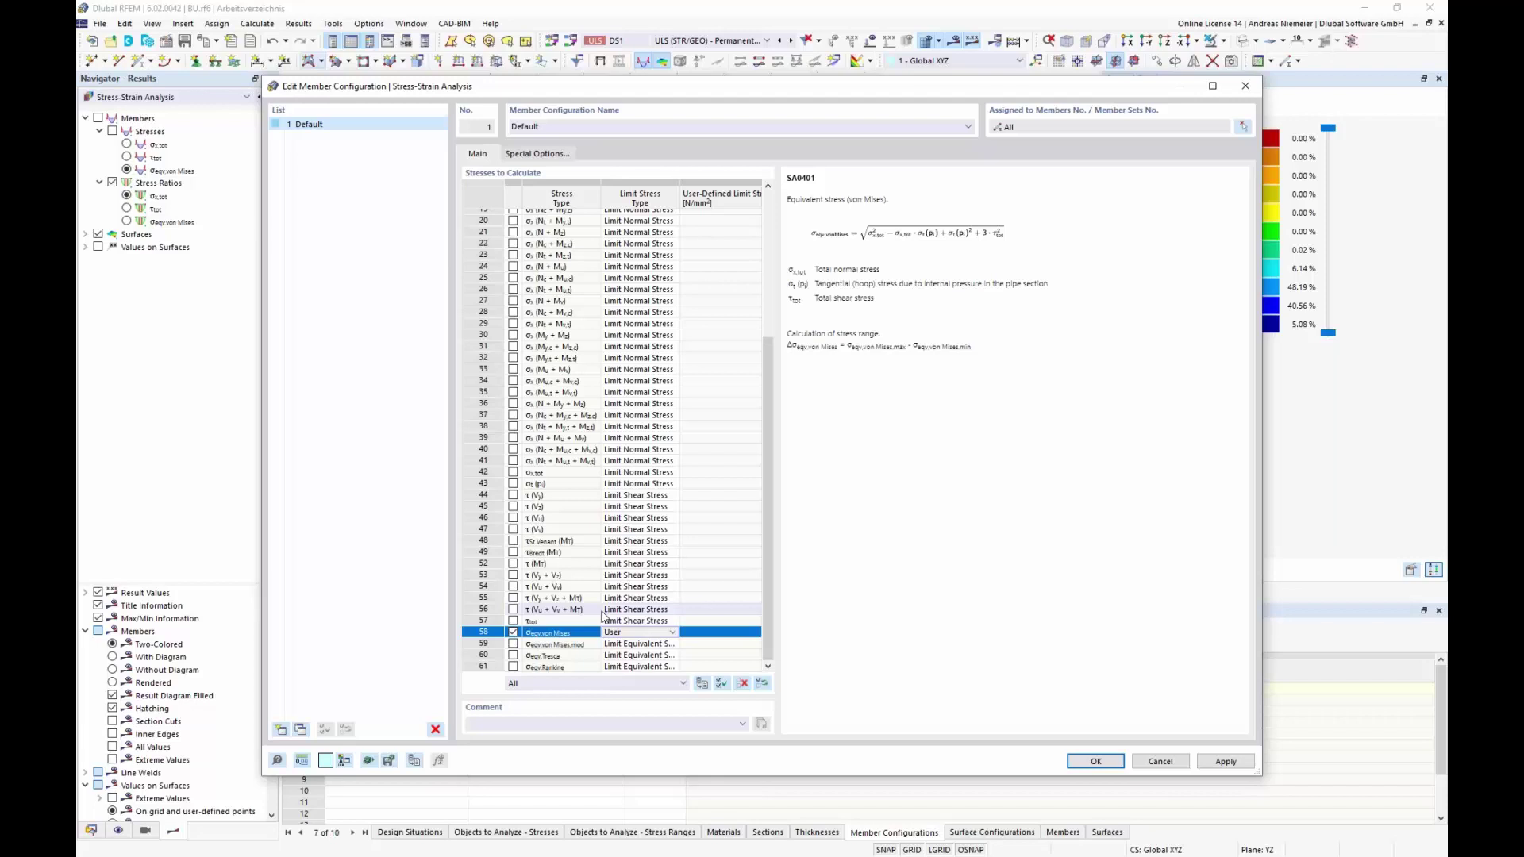
left_click(716, 633)
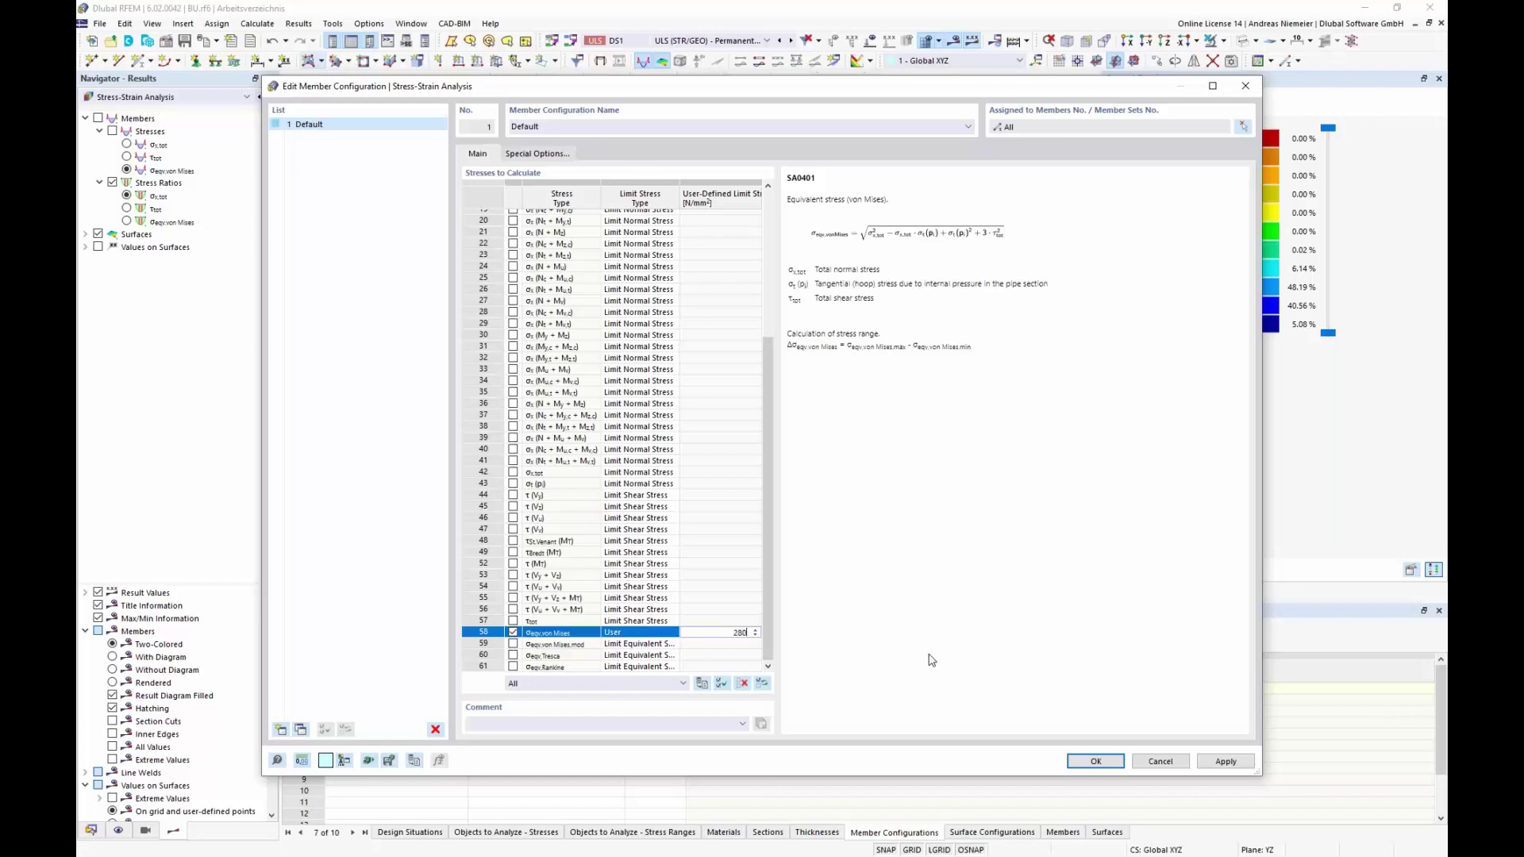
left_click(1094, 765)
left_click(823, 498)
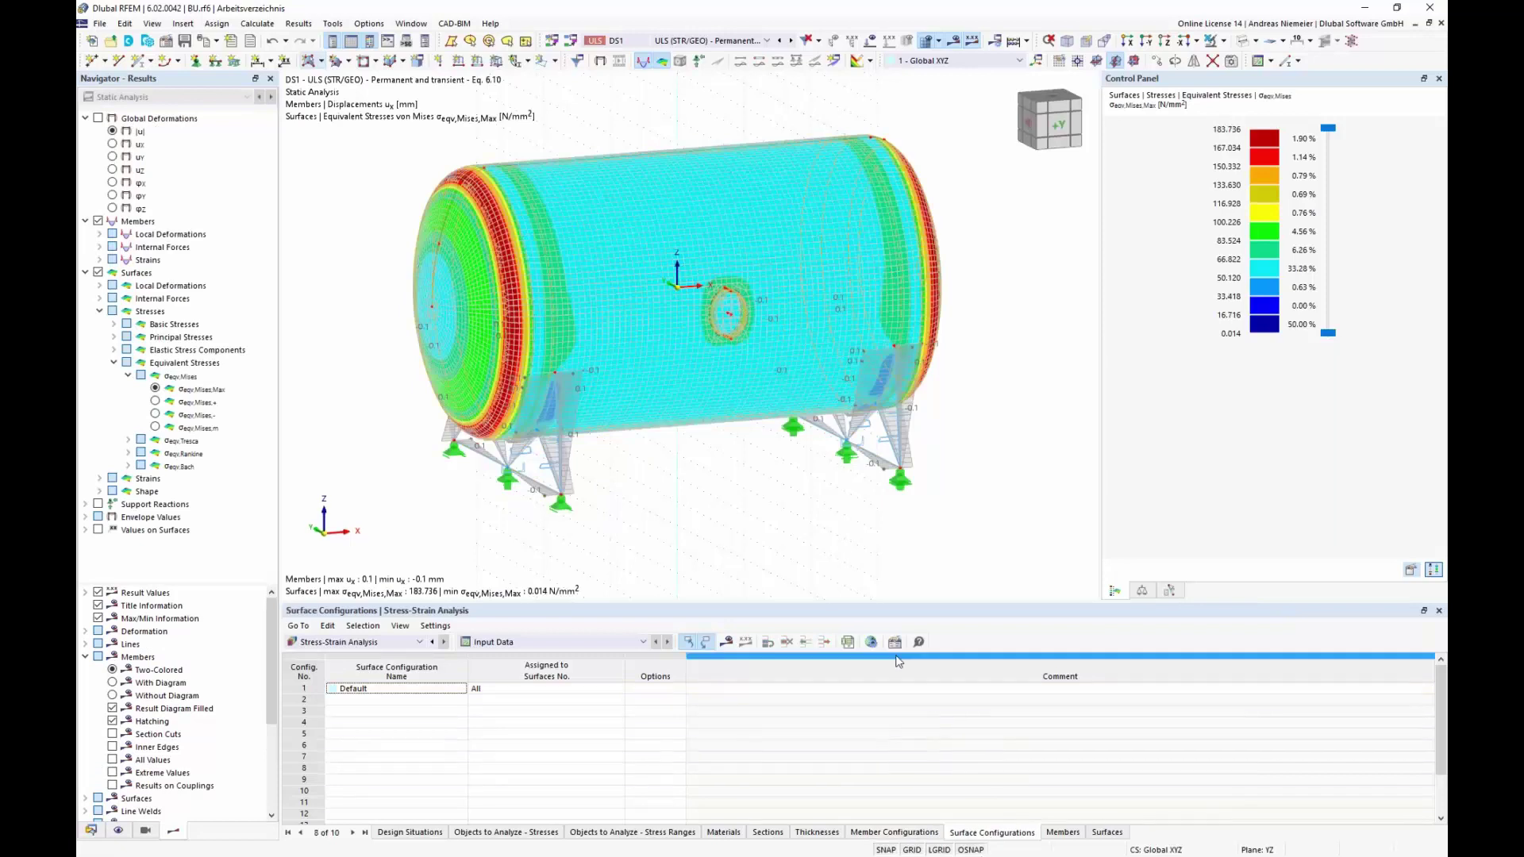
- Restrict the Default surface configuration to σeqv,max,von Mises with a user-defined limit stress of 280 N/mm²
double_click(929, 763)
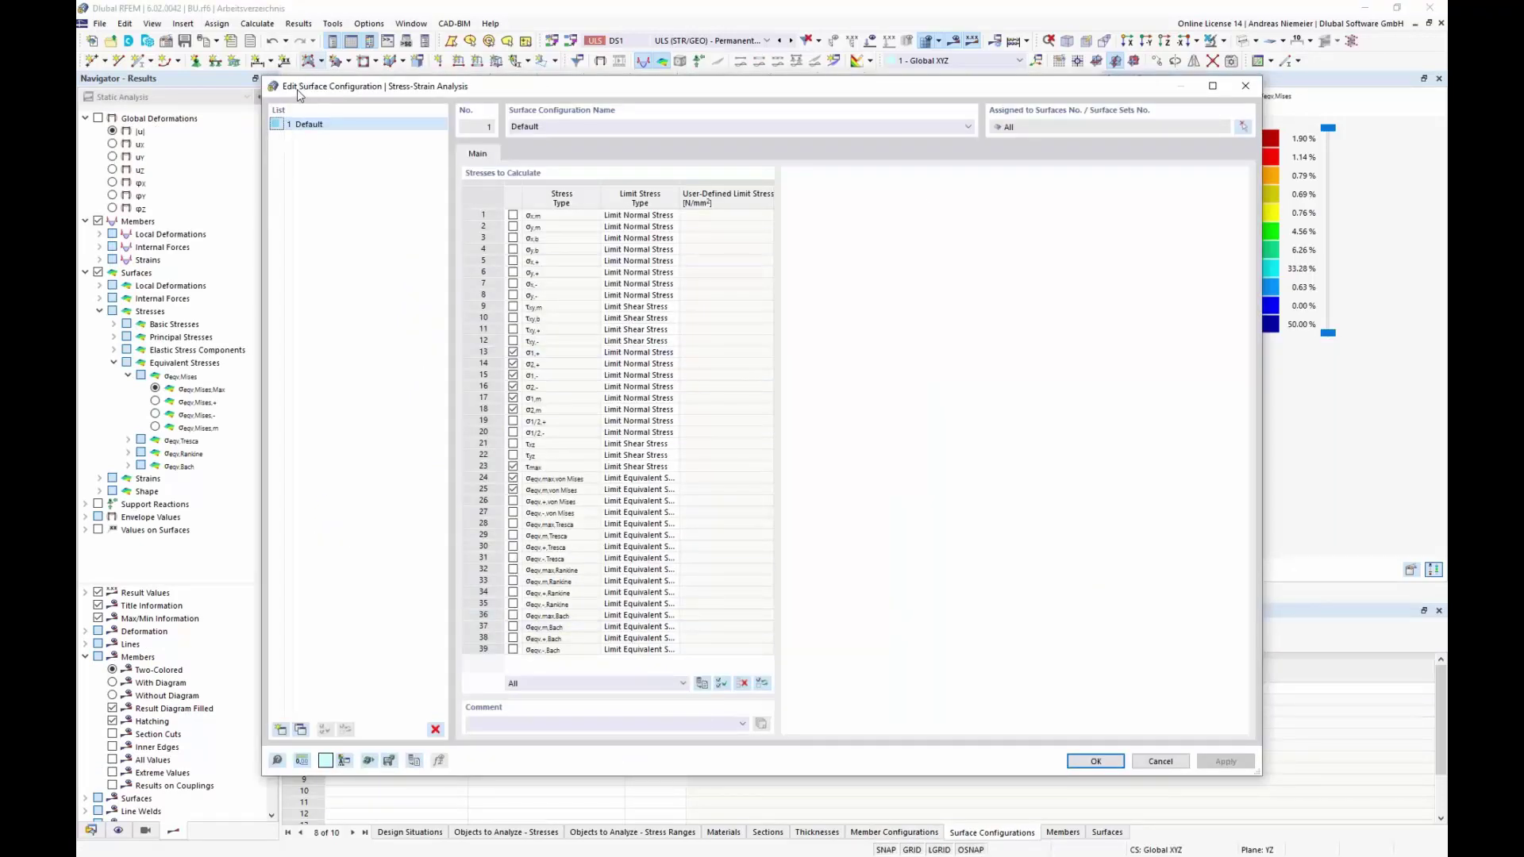
left_click(742, 683)
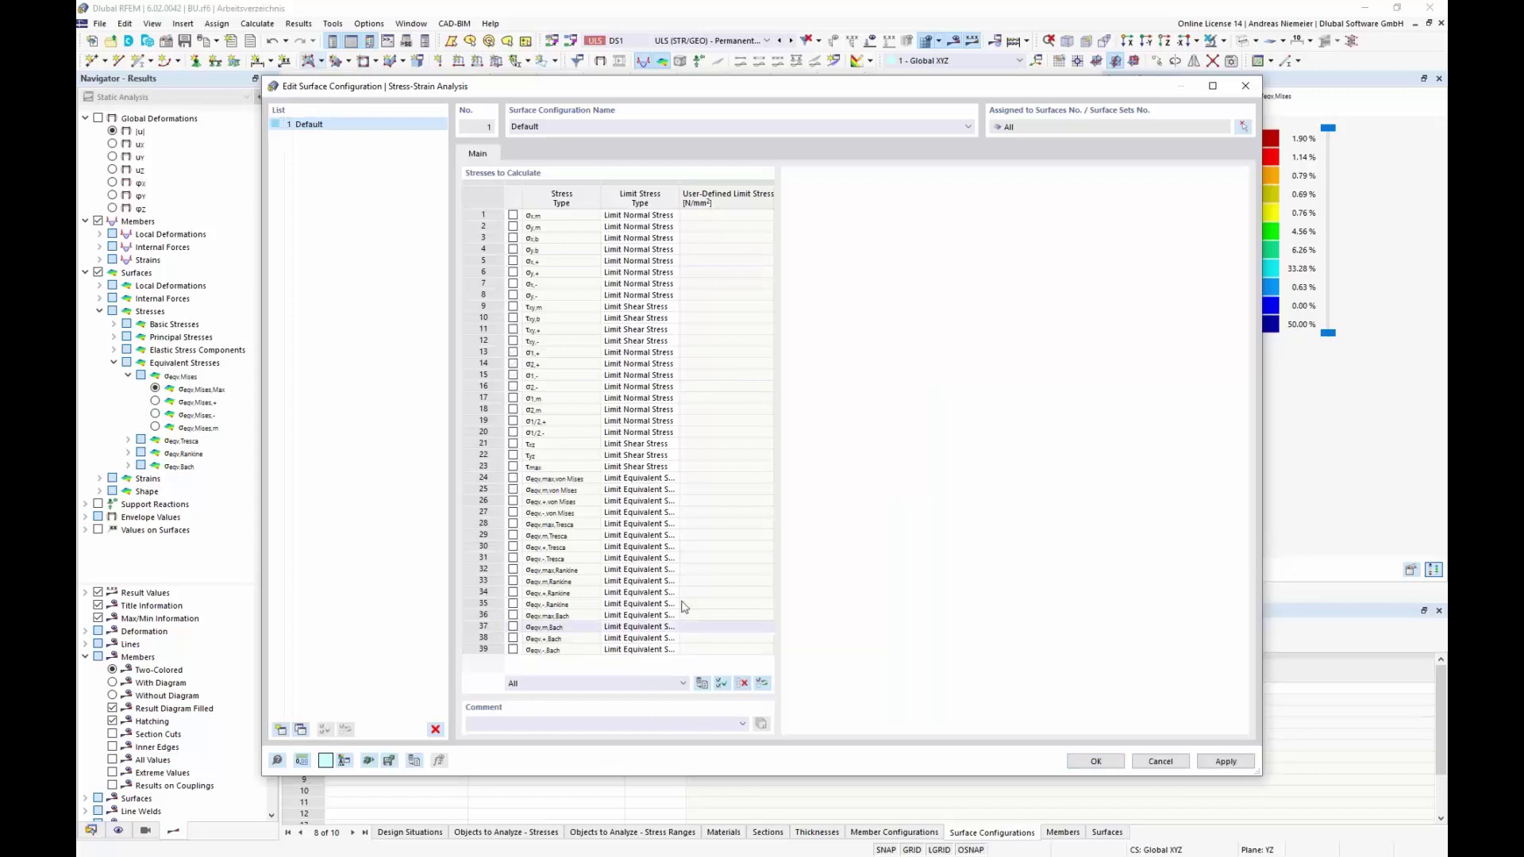
left_click(513, 480)
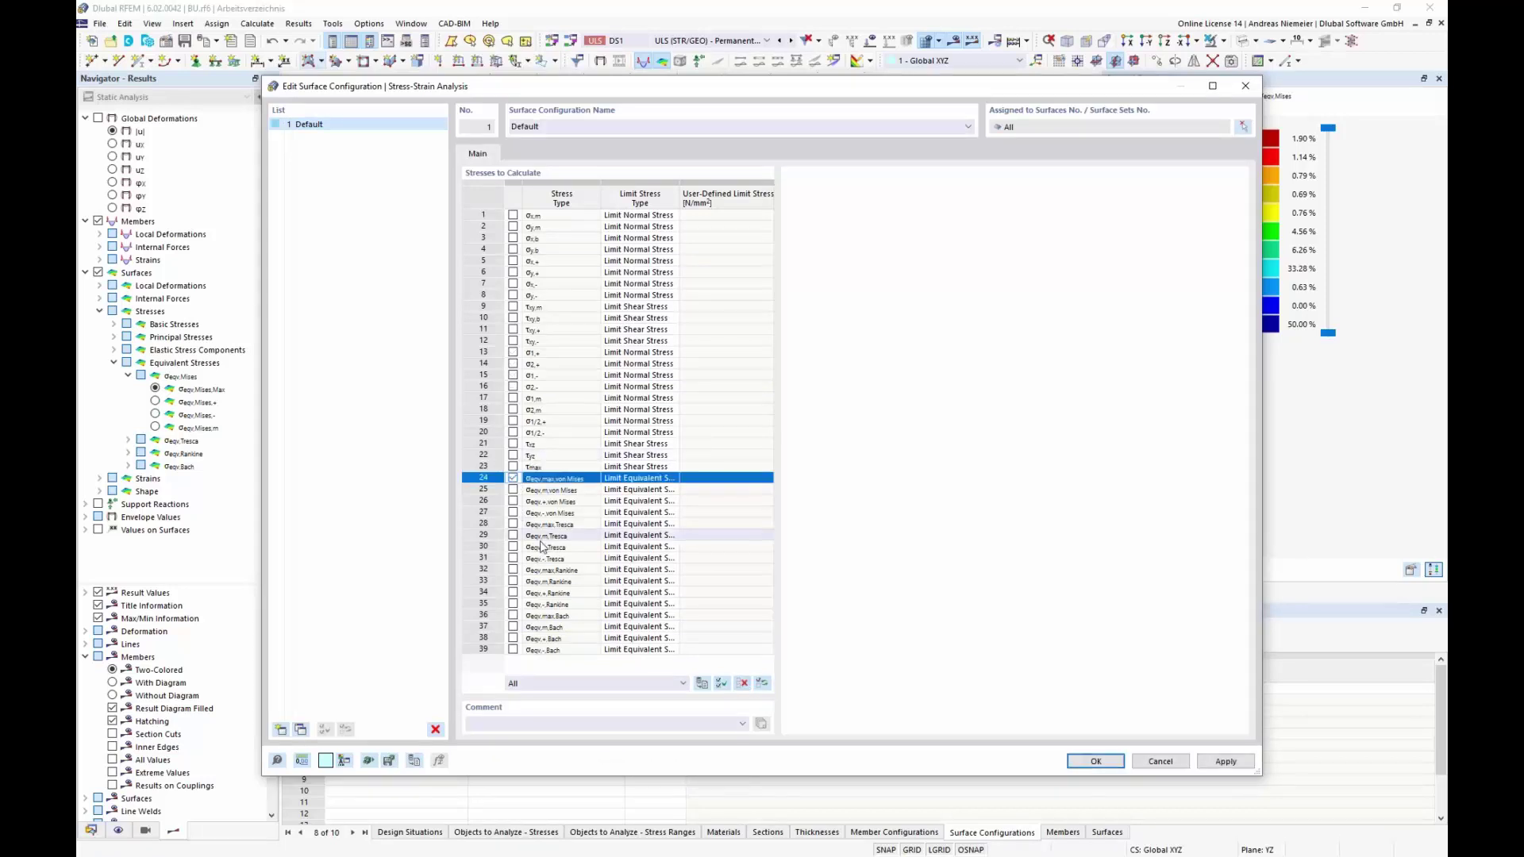
left_click(672, 478)
left_click(626, 534)
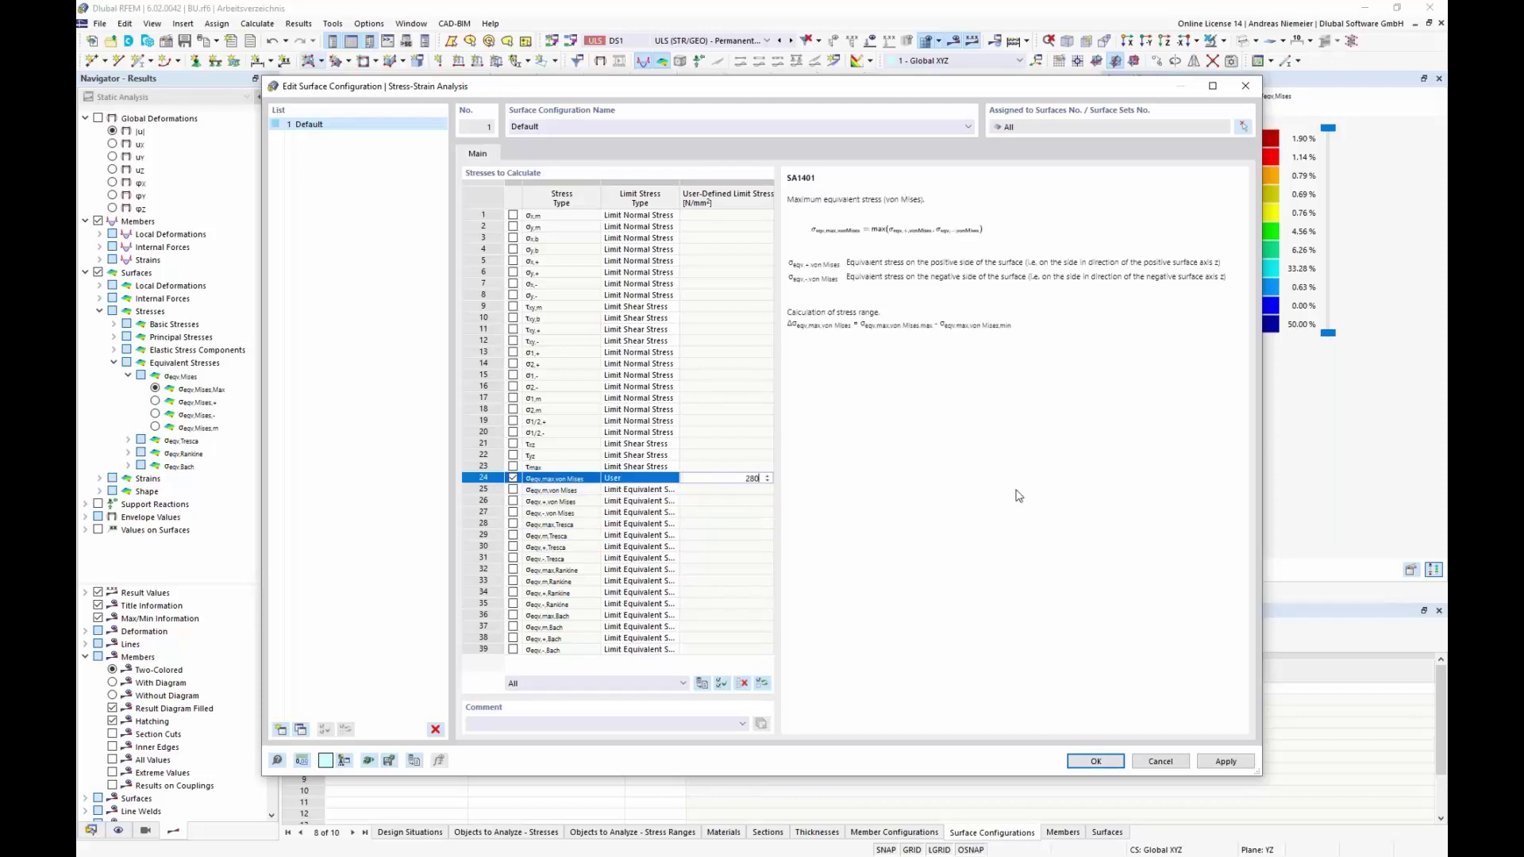
key("Return")
left_click(1097, 764)
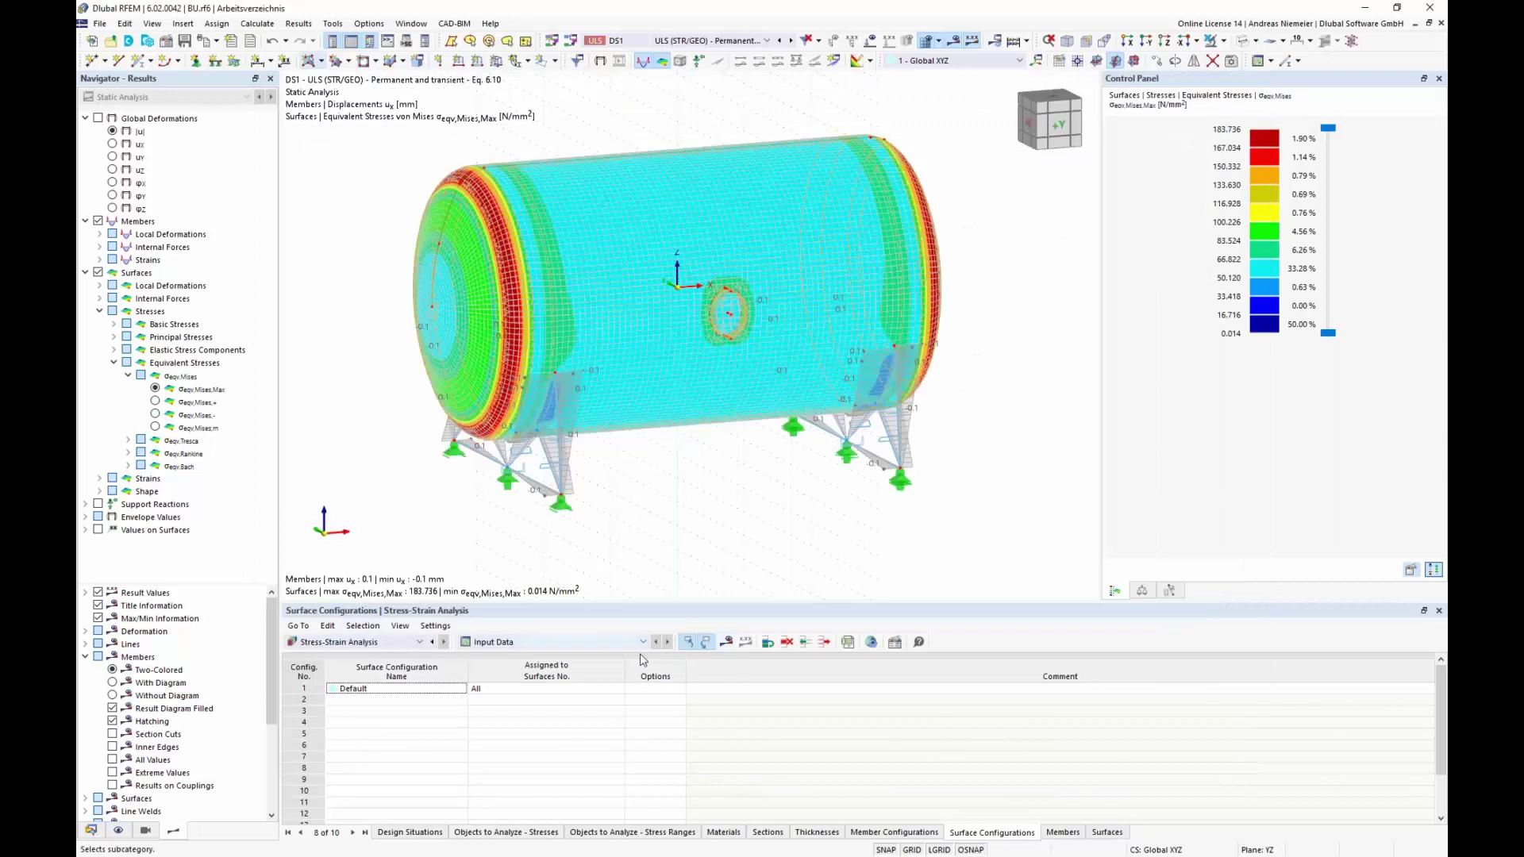
- Run the Stress-Strain Analysis calculation and display the von Mises equivalent stresses on the members
left_click(726, 641)
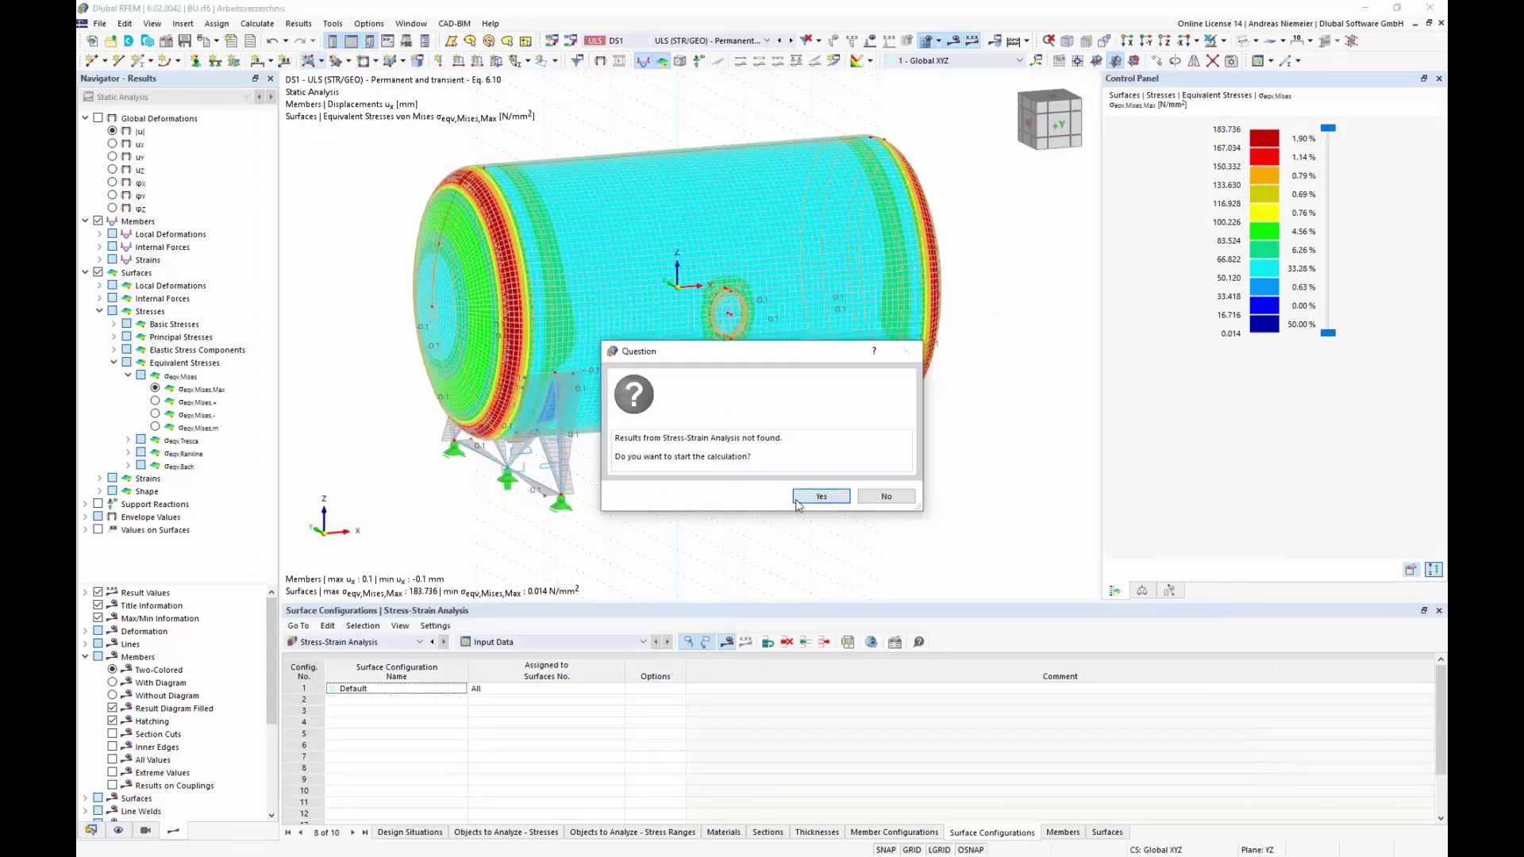
left_click(799, 498)
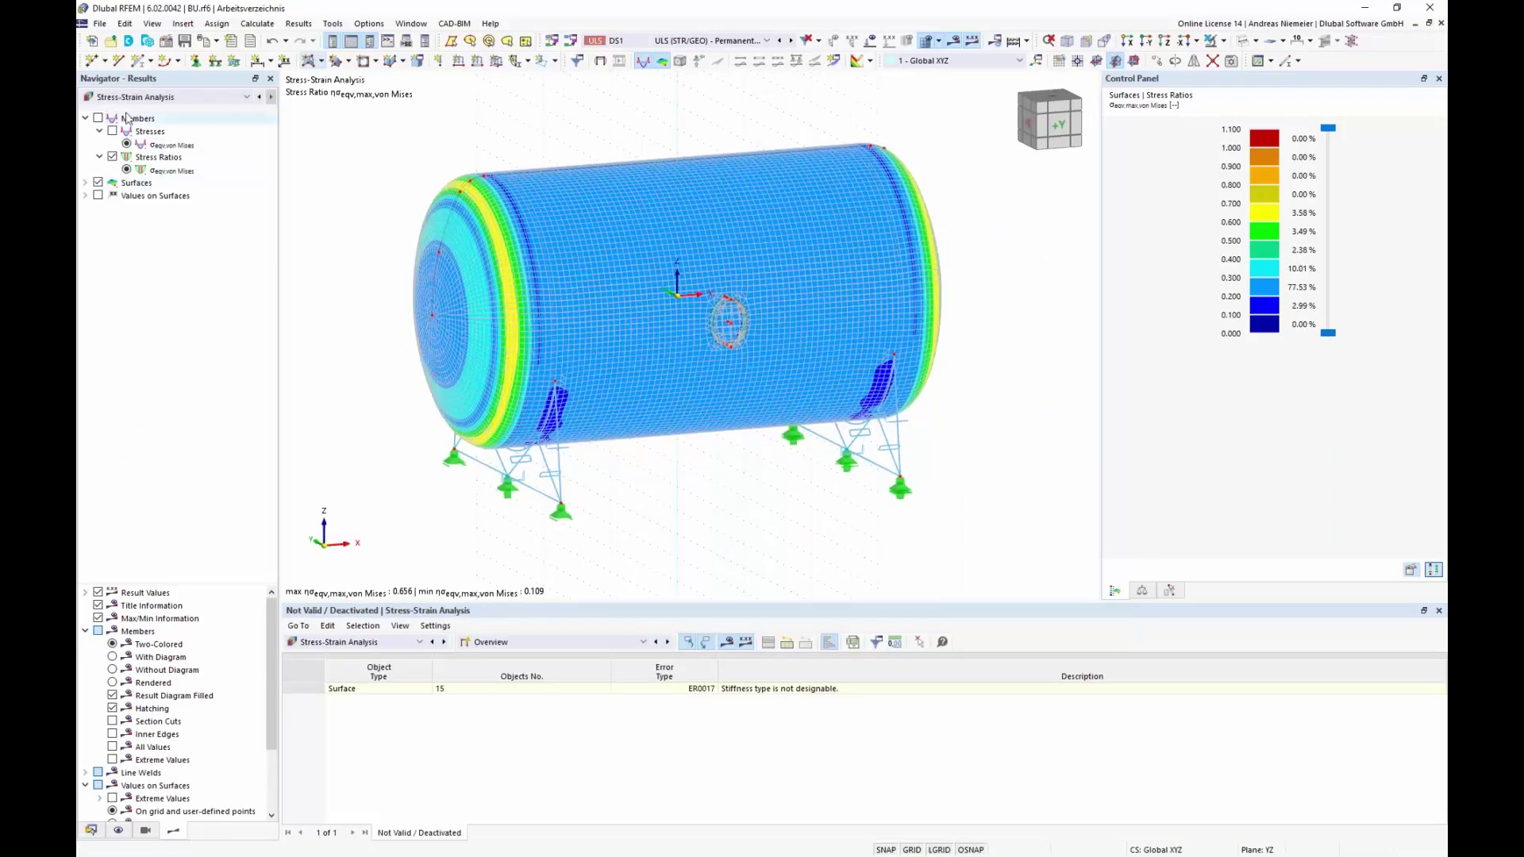
left_click(173, 148)
left_click(112, 131)
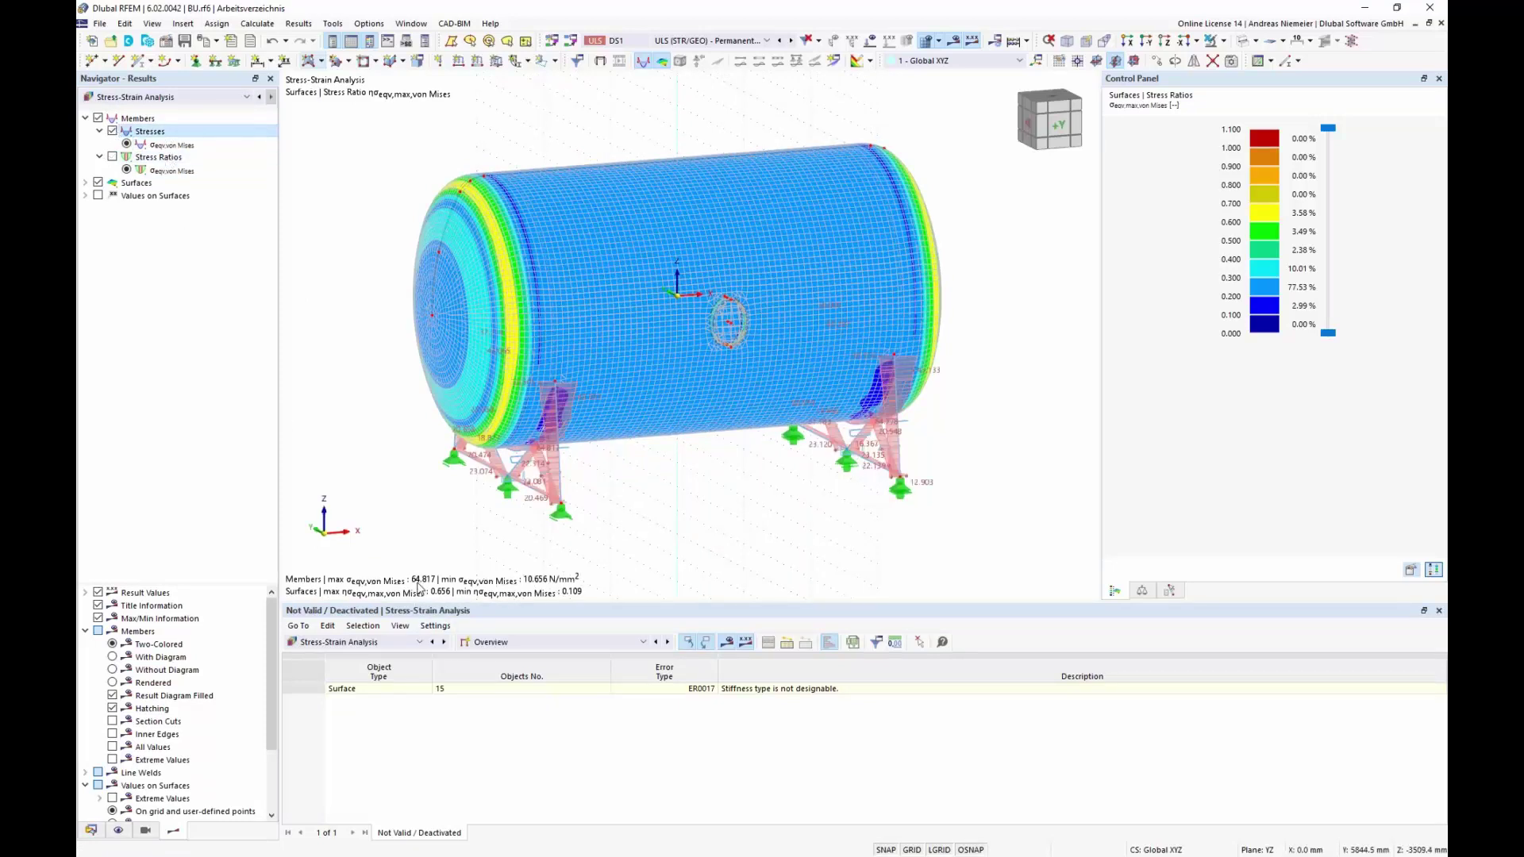
left_click(700, 41)
left_click(409, 159)
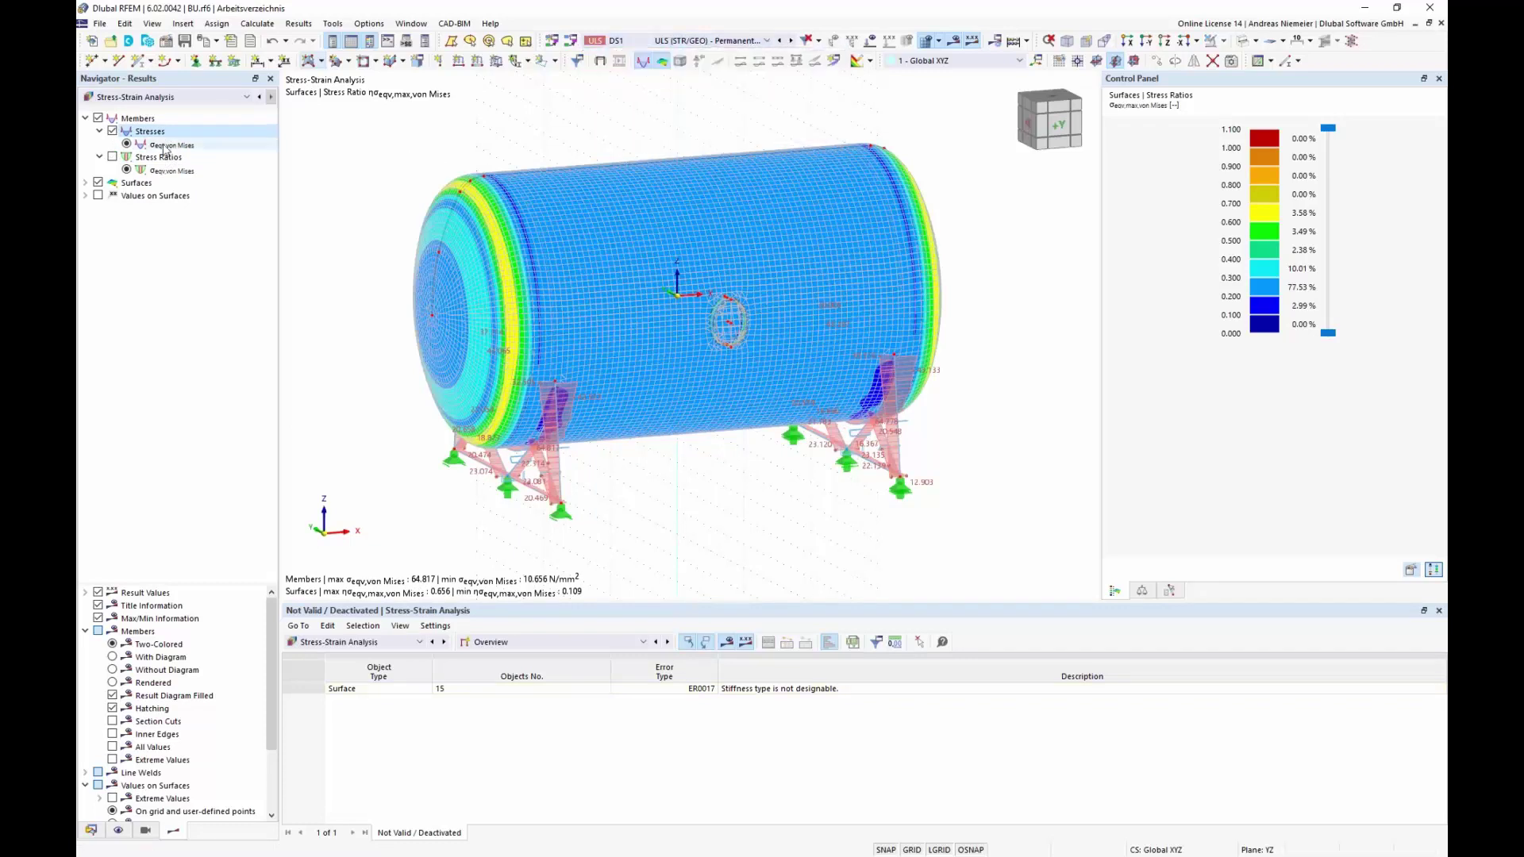
- Switch the members to their von Mises stress ratios and expand the surface results to examine both on the vessel
left_click(112, 158)
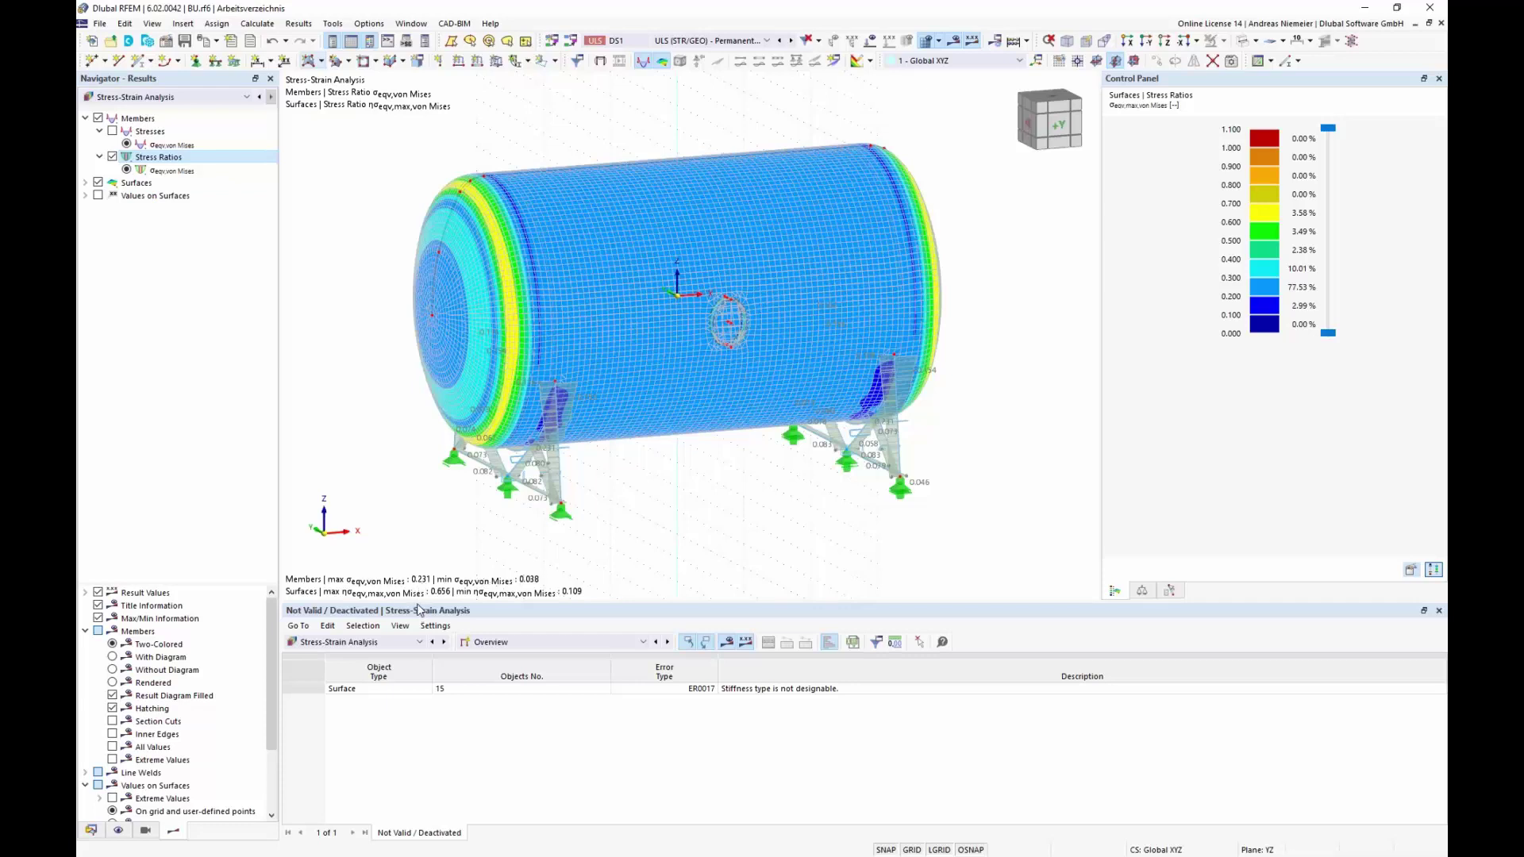
left_click(85, 182)
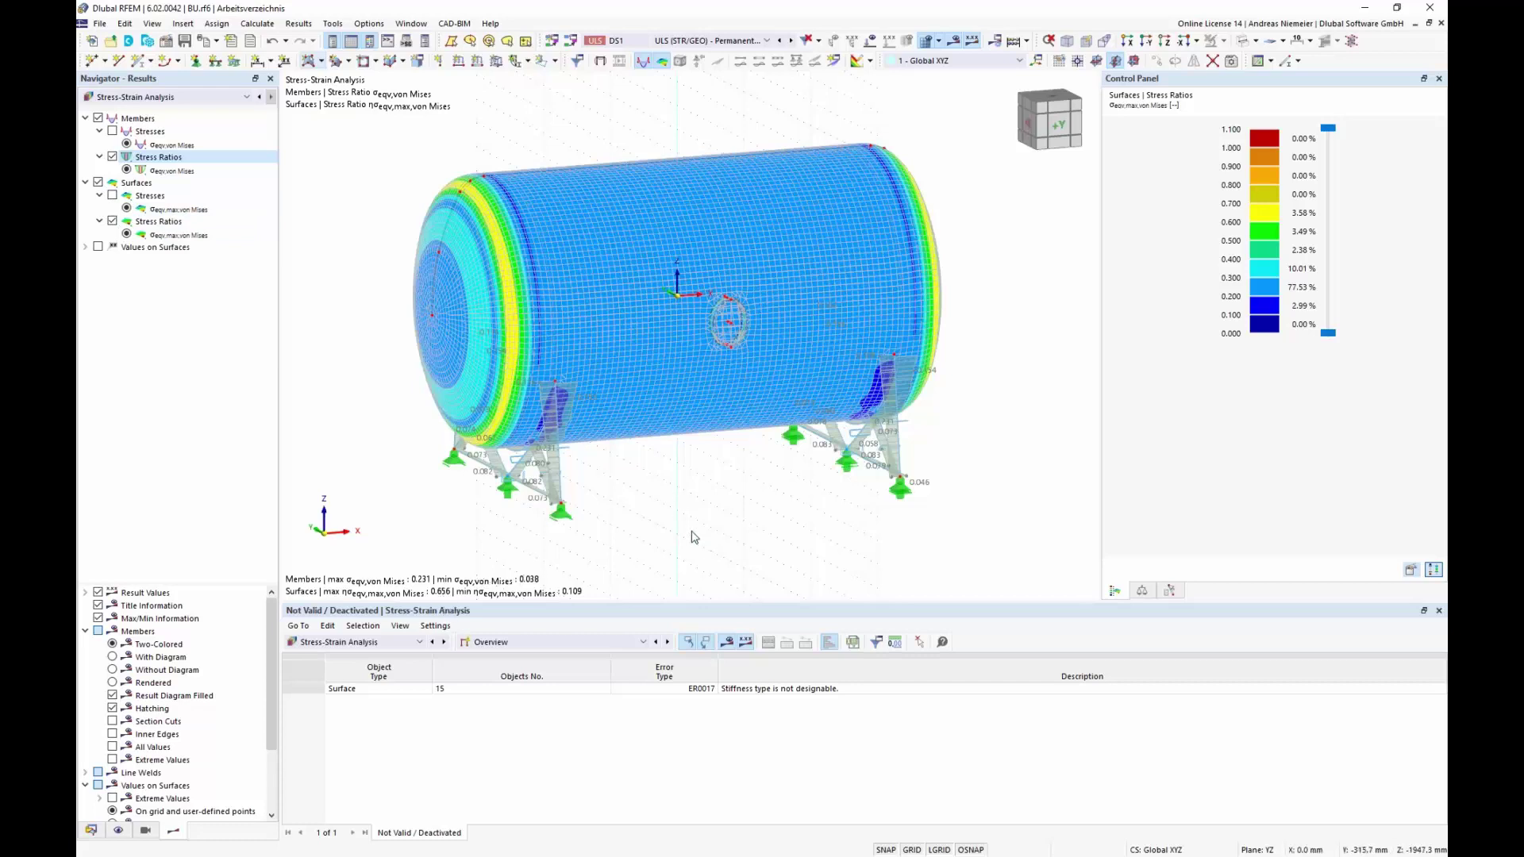
middle_click_drag(810, 462, 832, 473)
scroll(846, 482, "up", 2)
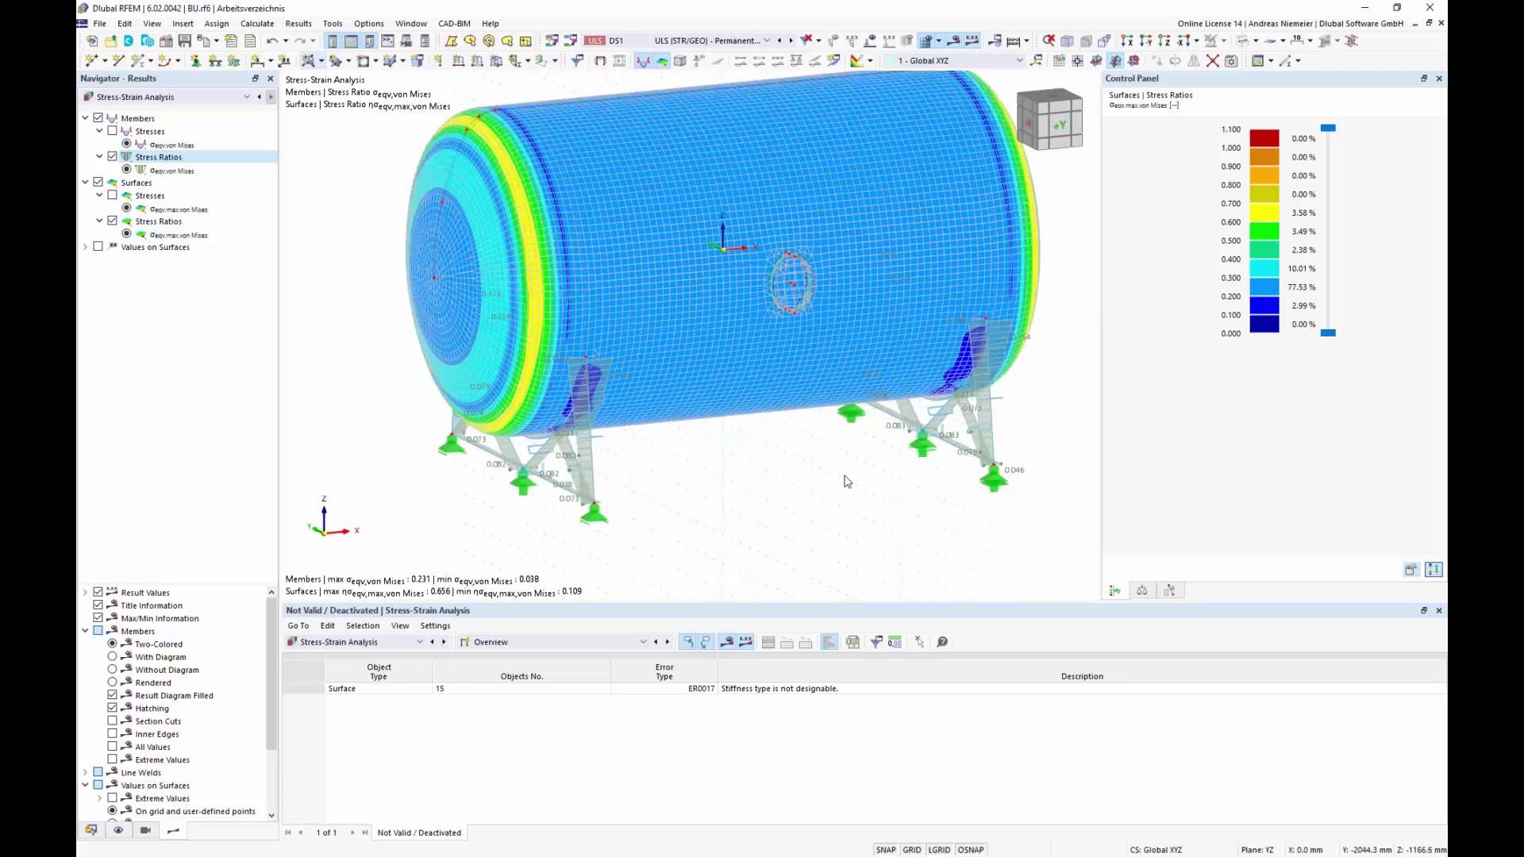
- Check which members and surfaces are selected as objects to analyze for stresses in the Stress-Strain Analysis input data
left_click(512, 643)
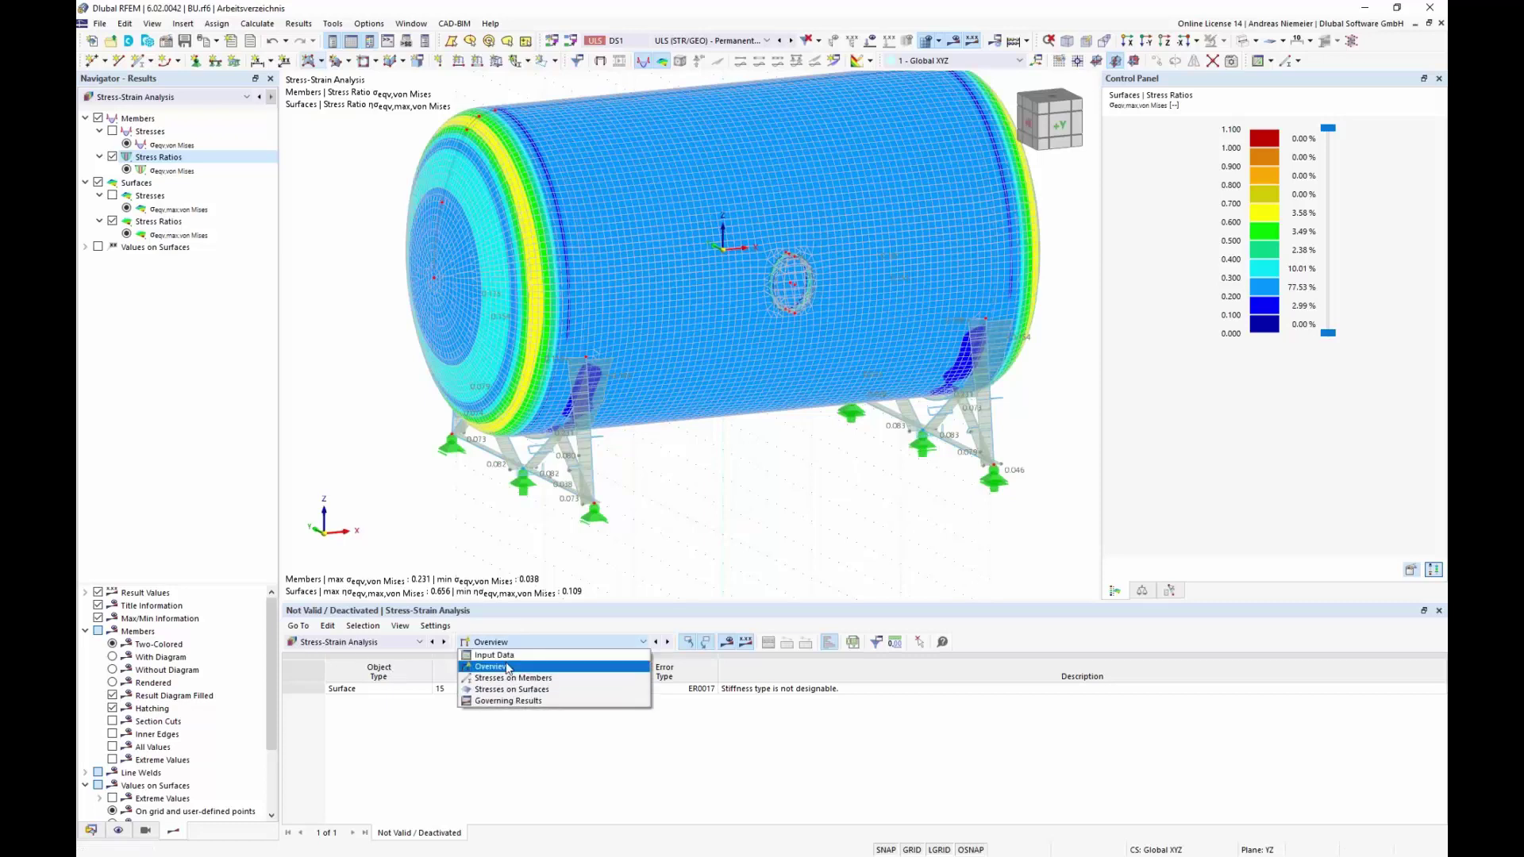
left_click(508, 656)
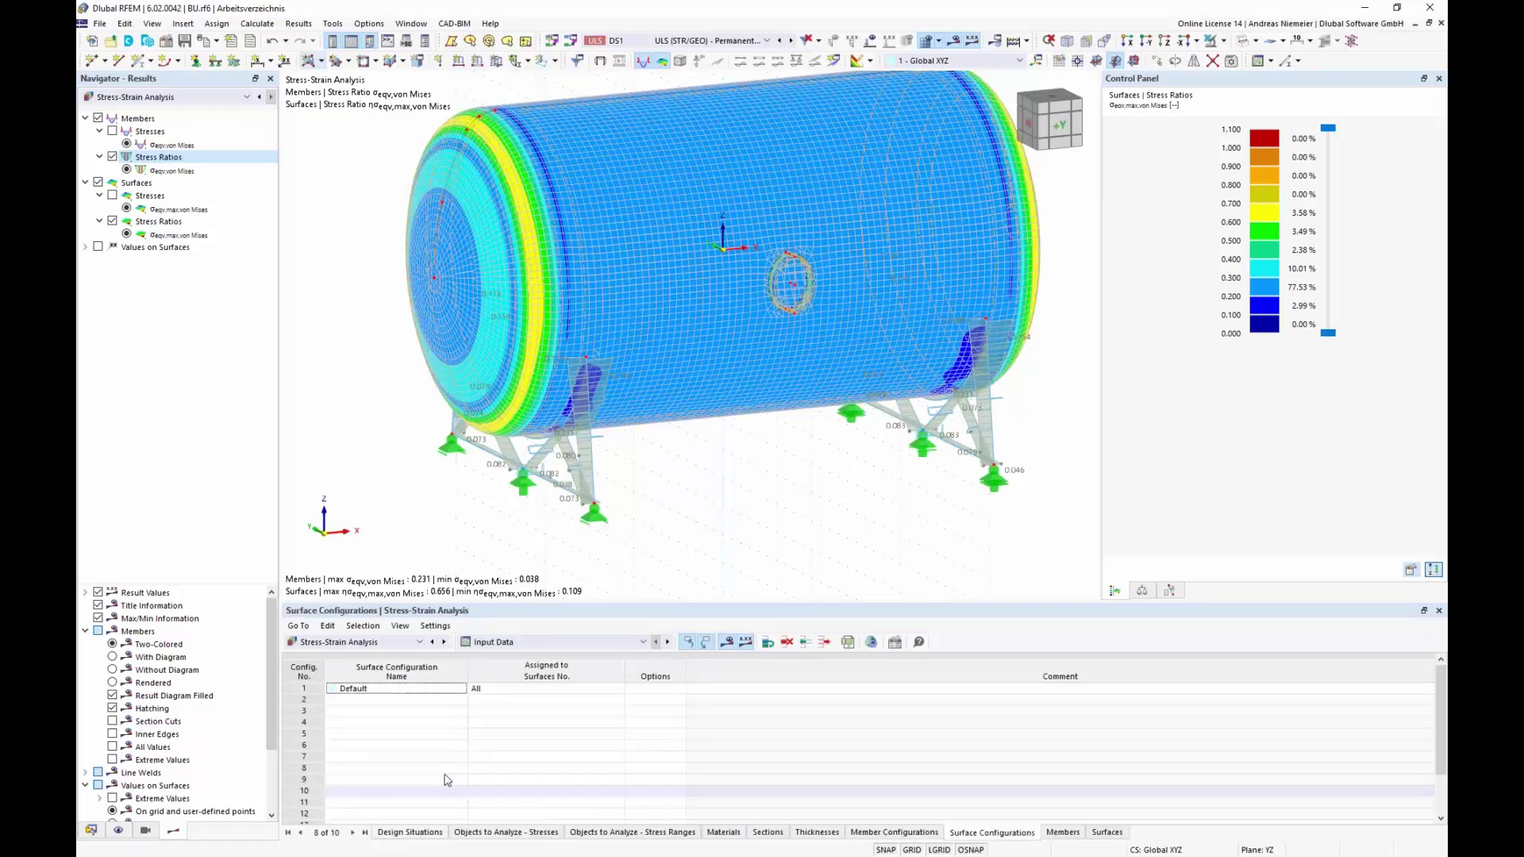
left_click(478, 834)
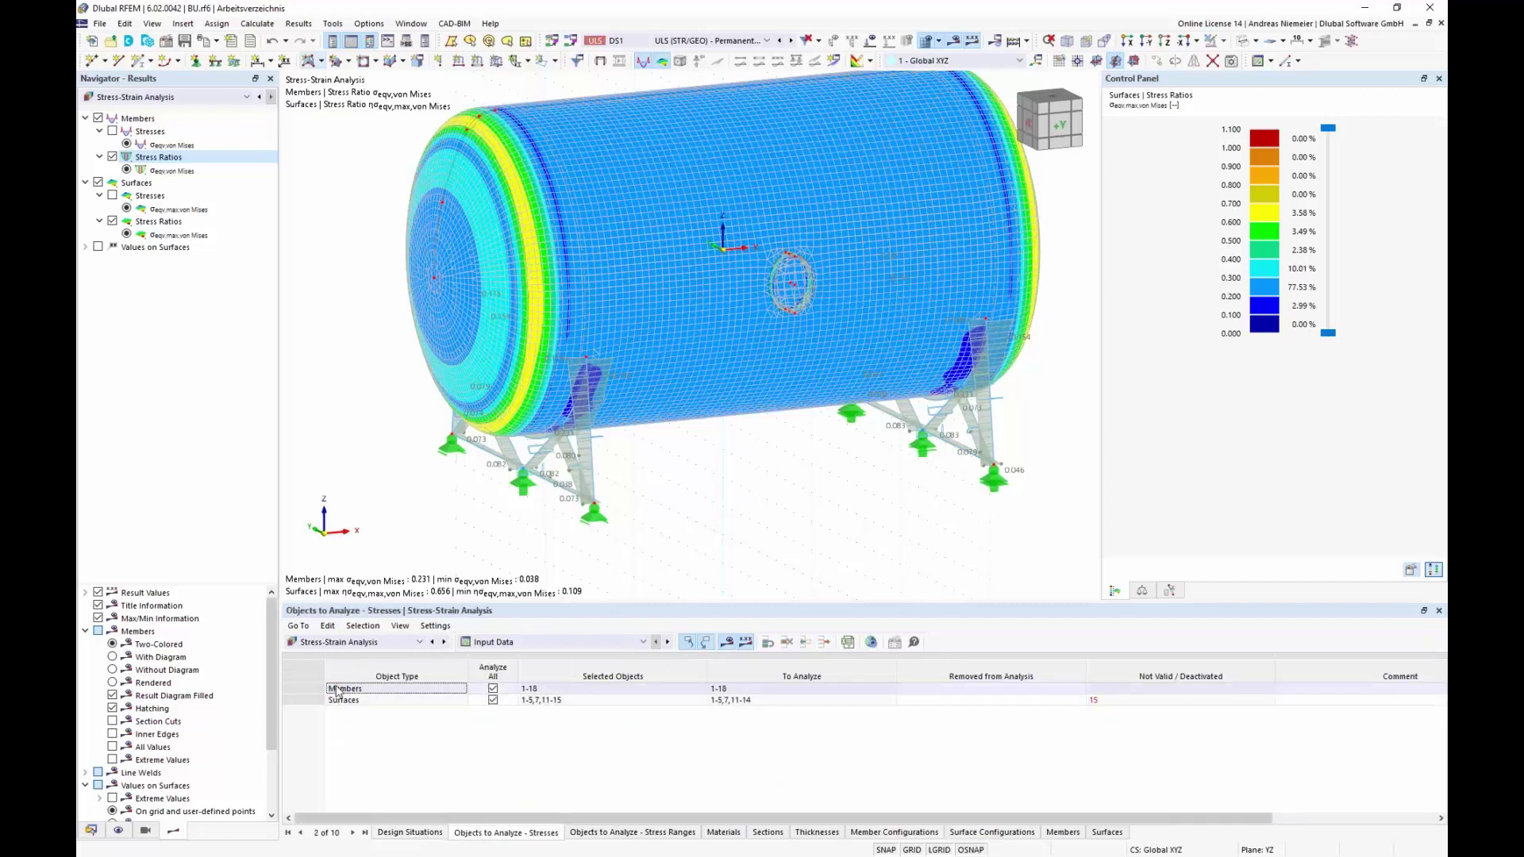
left_click(343, 700)
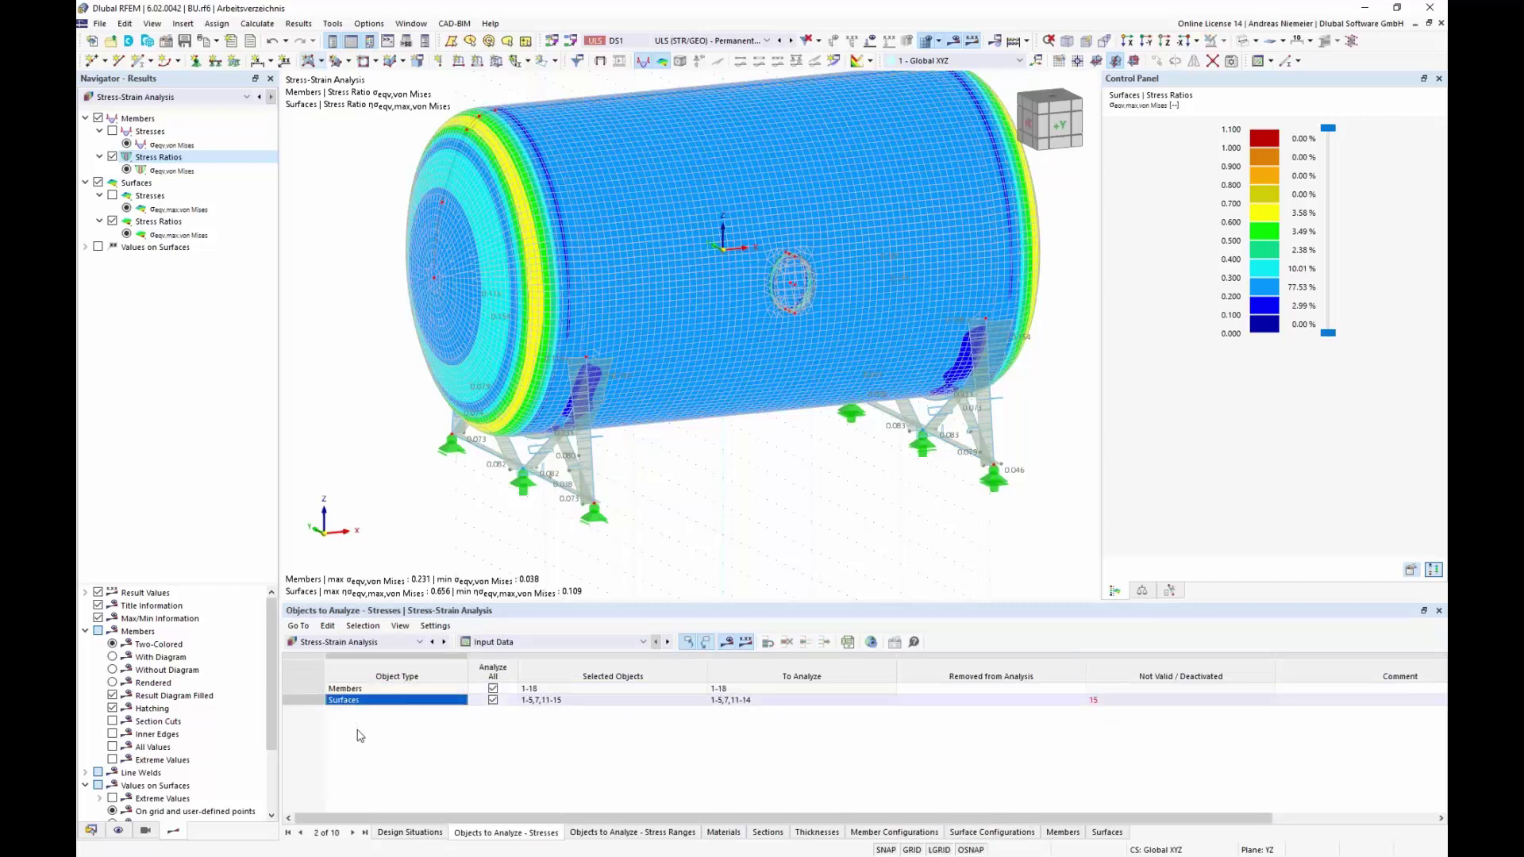
left_click(362, 735)
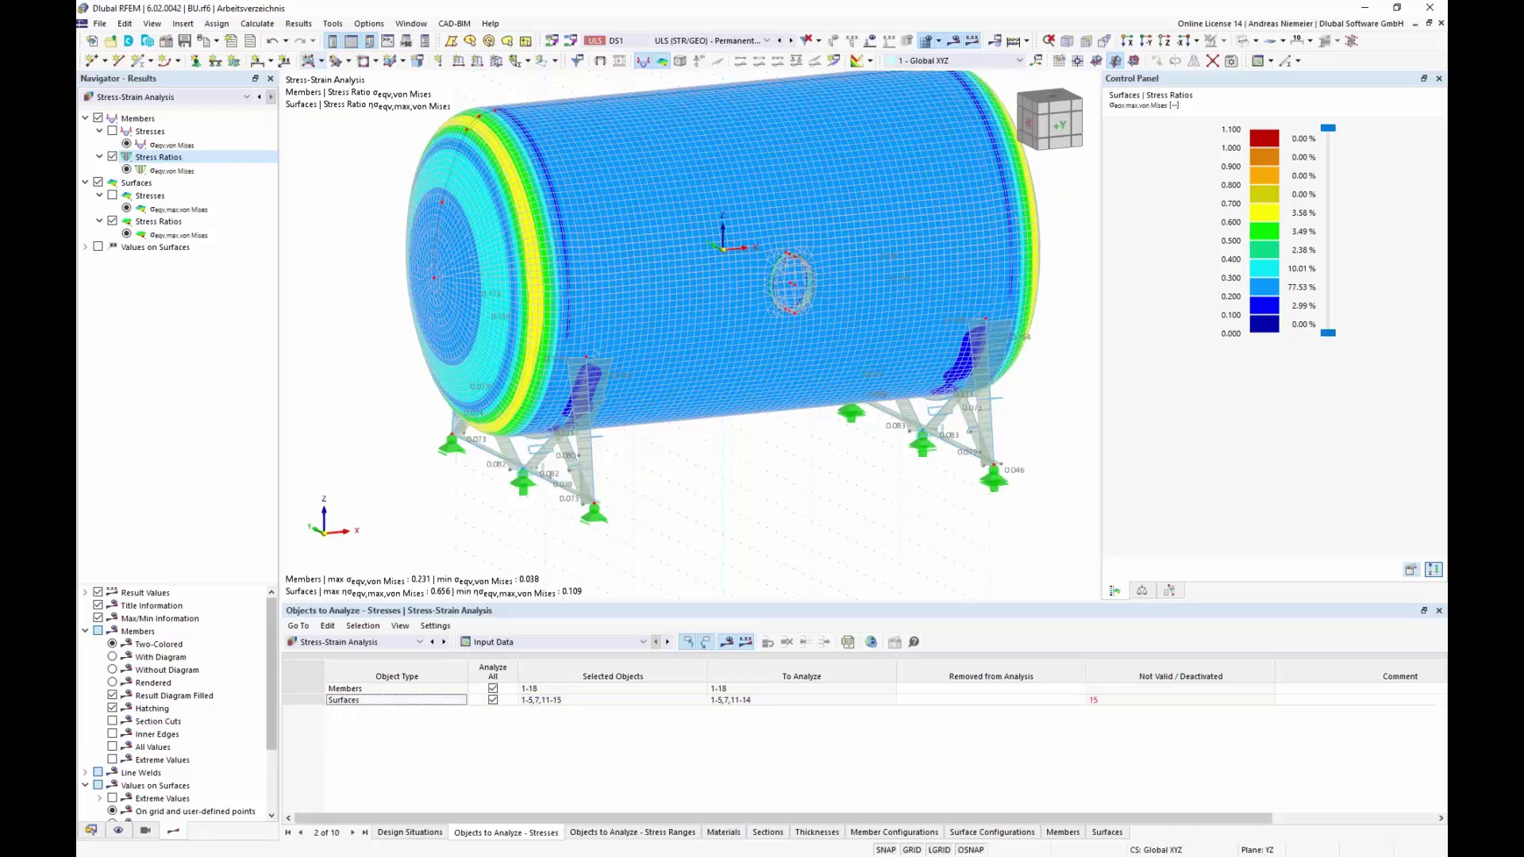
scroll(664, 394, "down", 2)
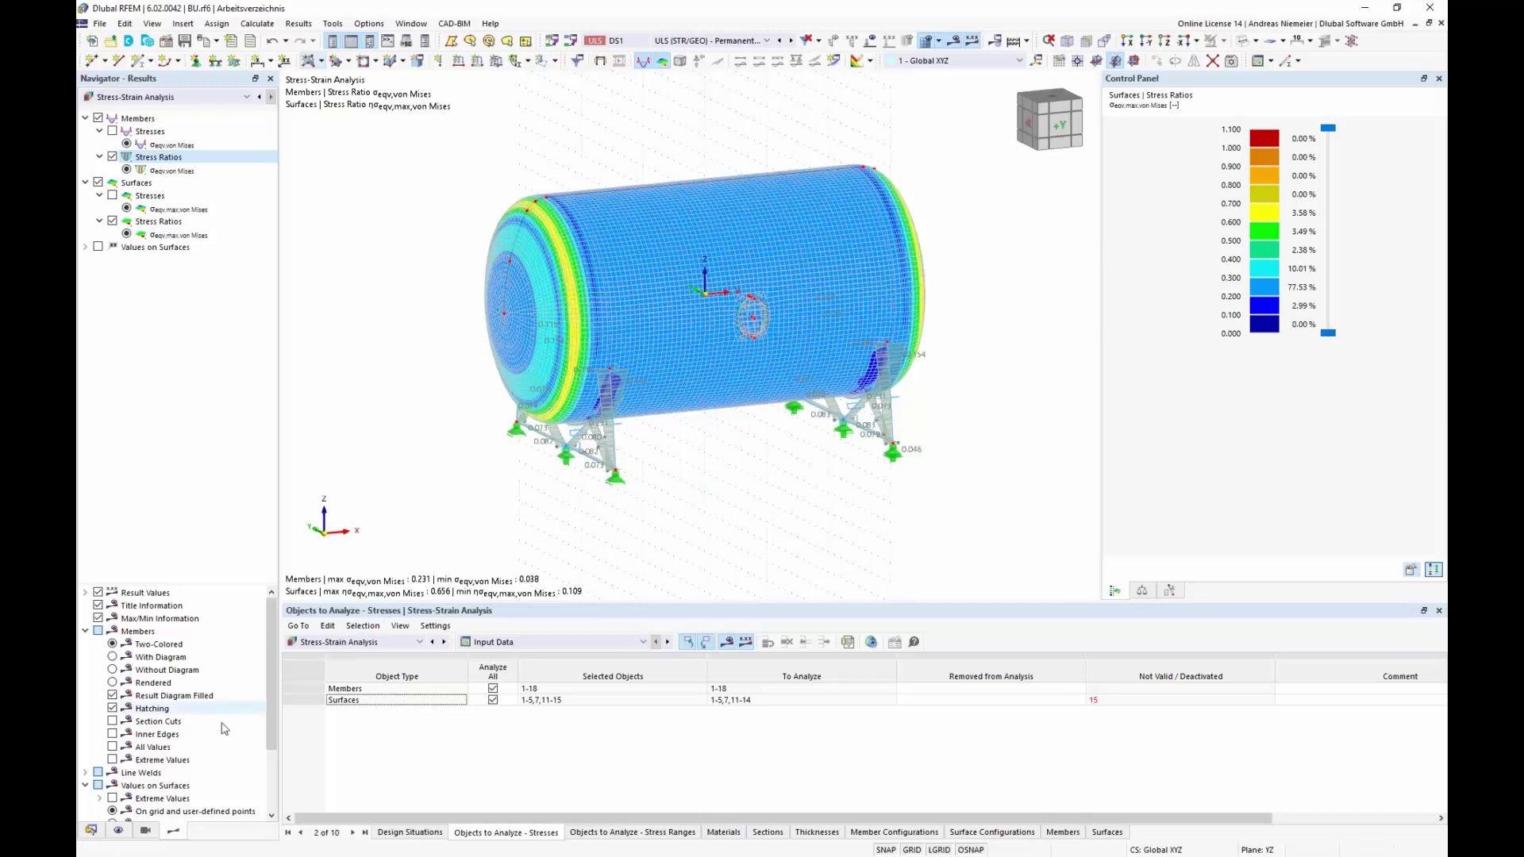
- Collapse the basic objects in the model data and create a new line welded joint under the types for lines
left_click(91, 832)
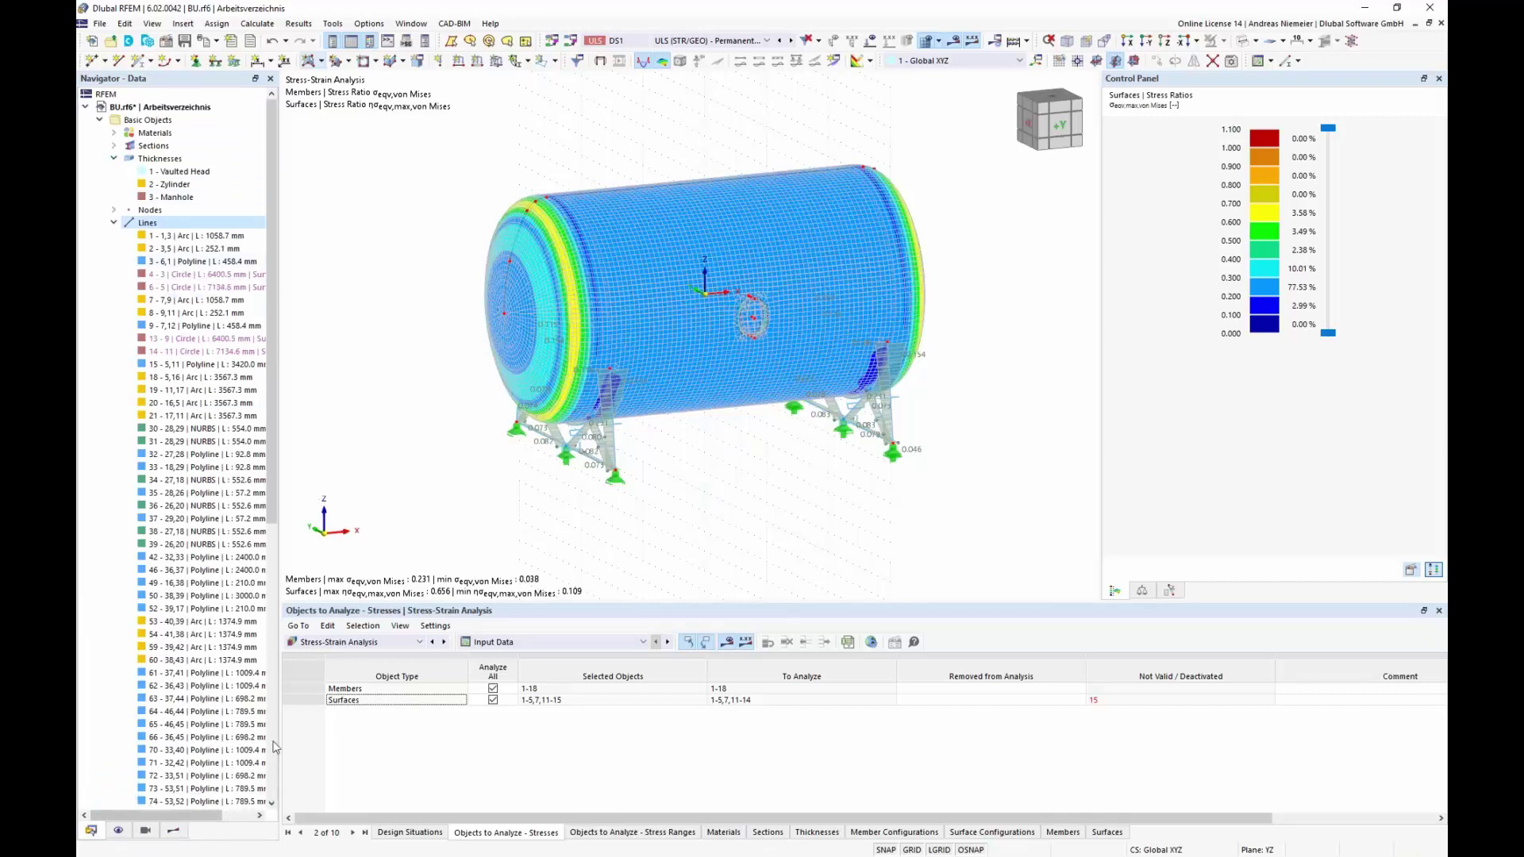
left_click(114, 160)
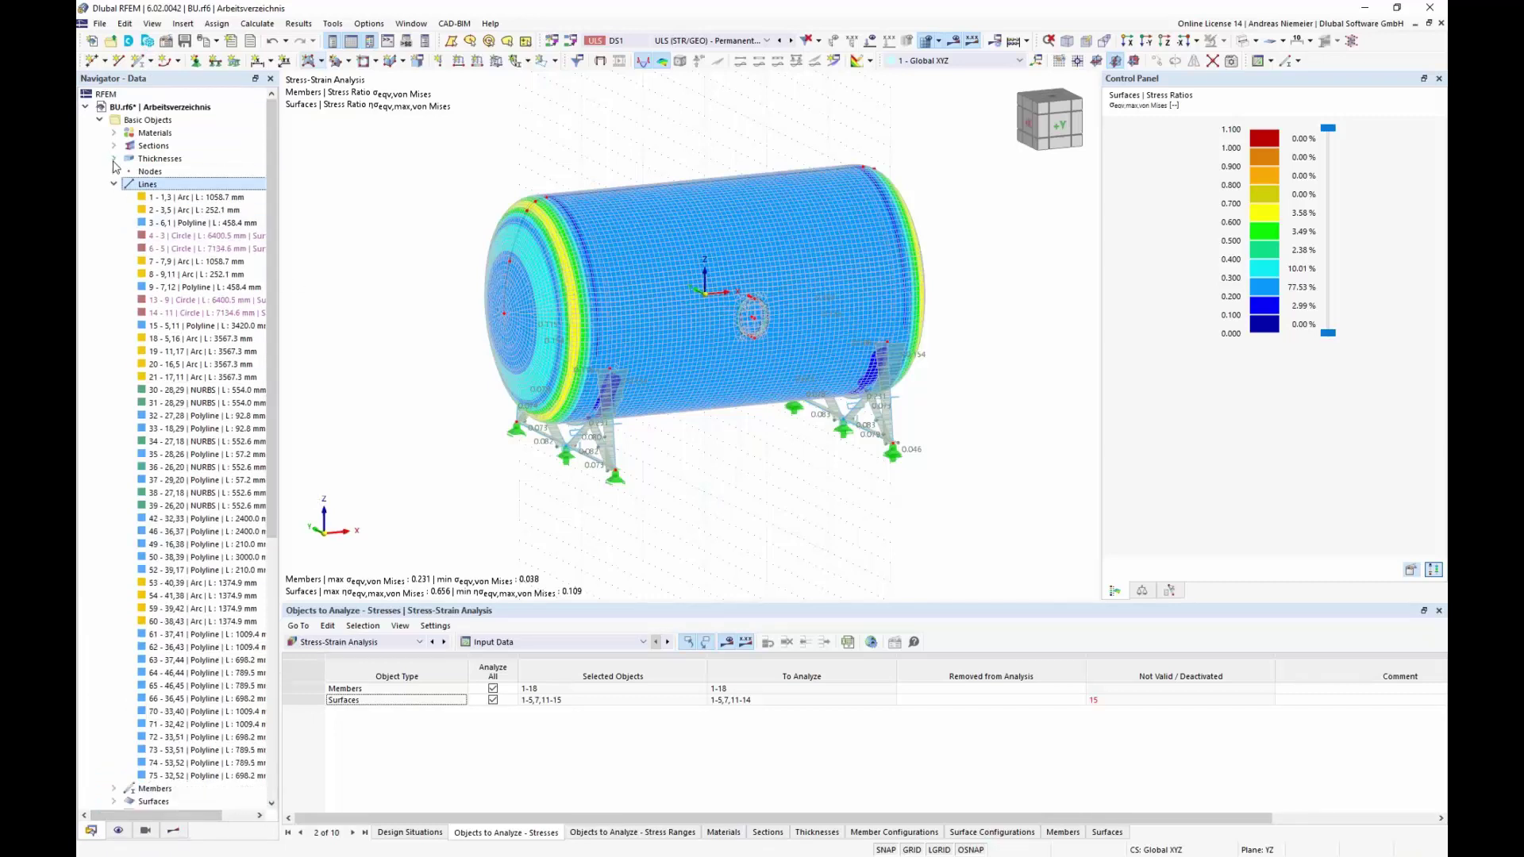
left_click(113, 183)
left_click(100, 120)
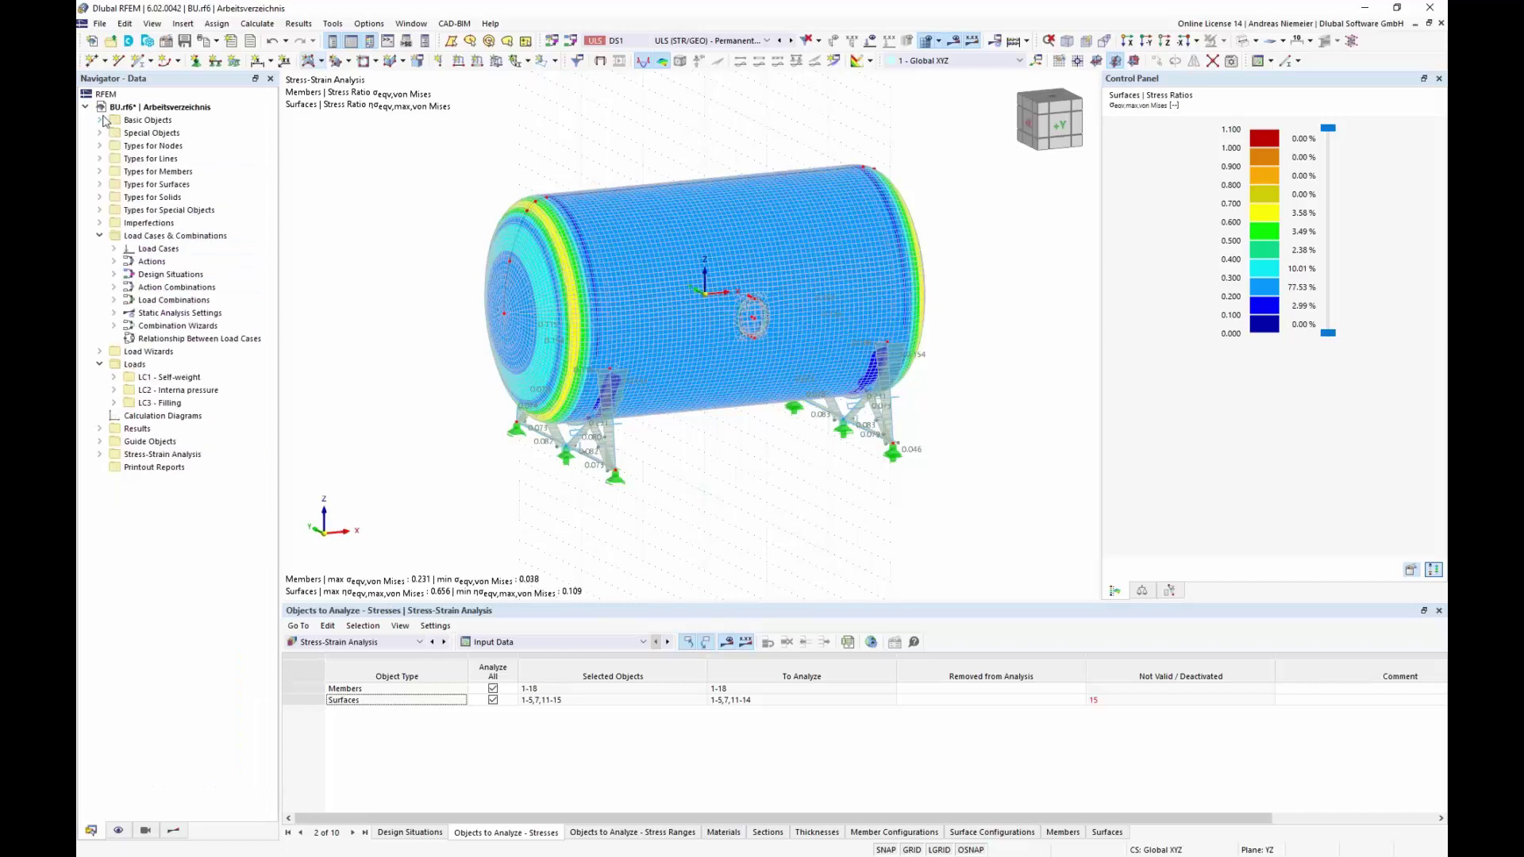
left_click(100, 159)
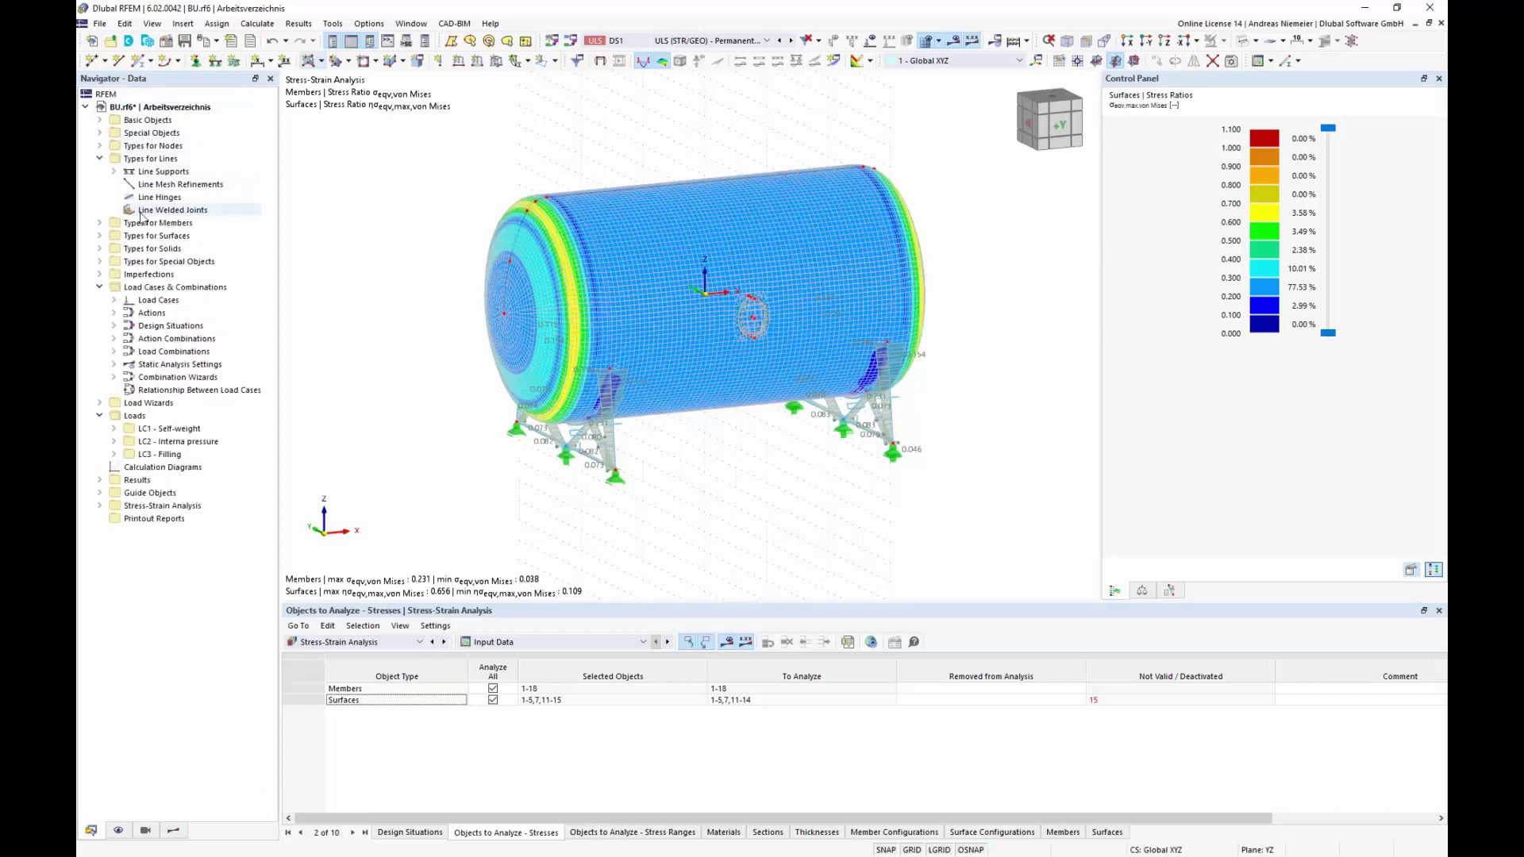
left_click(191, 210)
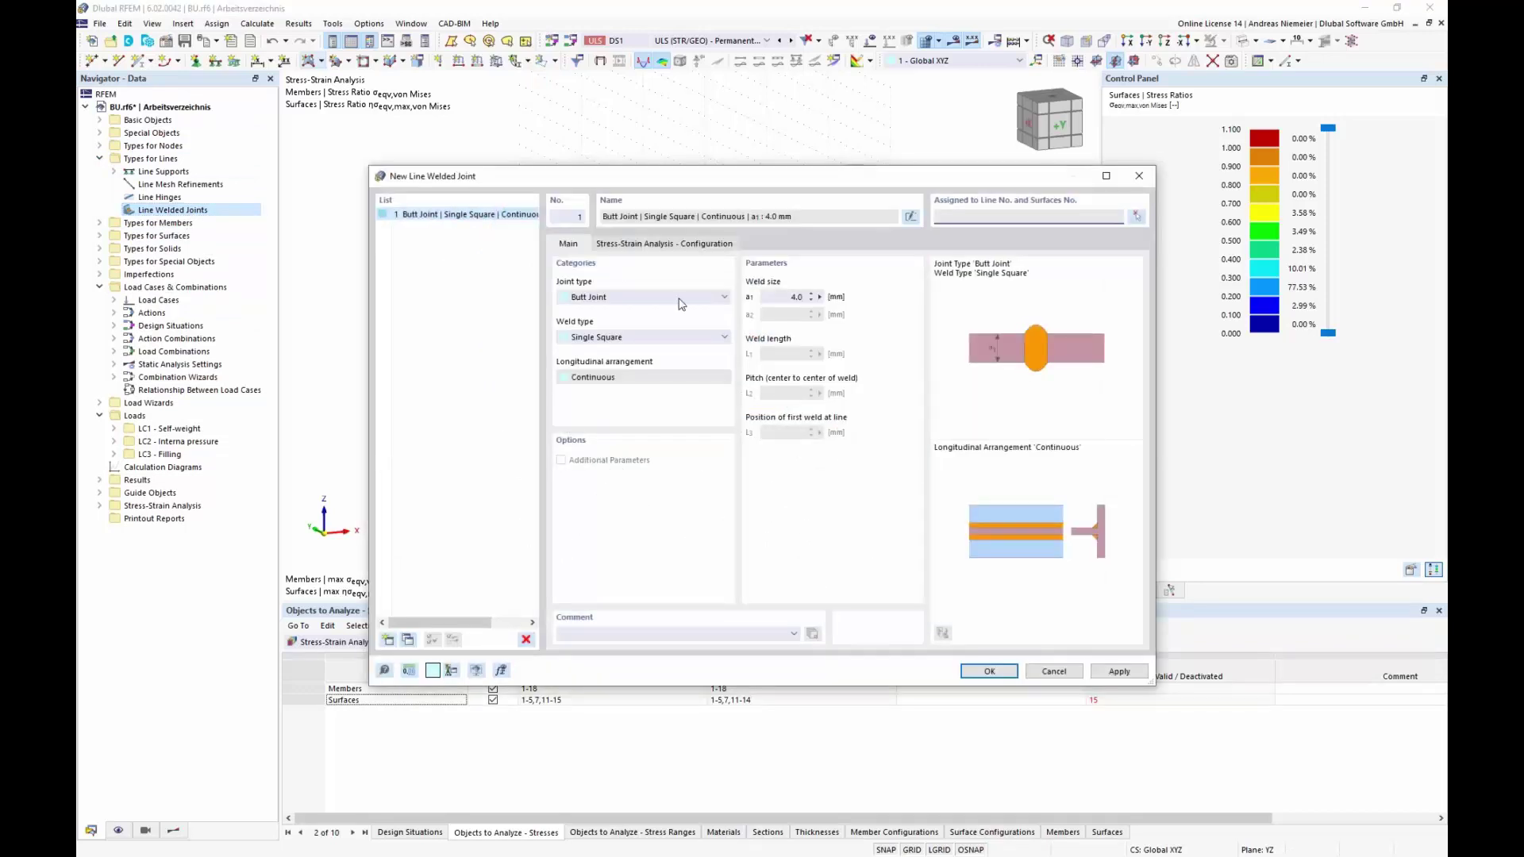
- Preview the joint types available for the line weld, including Corner Joint, and return to Butt Joint
left_click(664, 300)
left_click(590, 318)
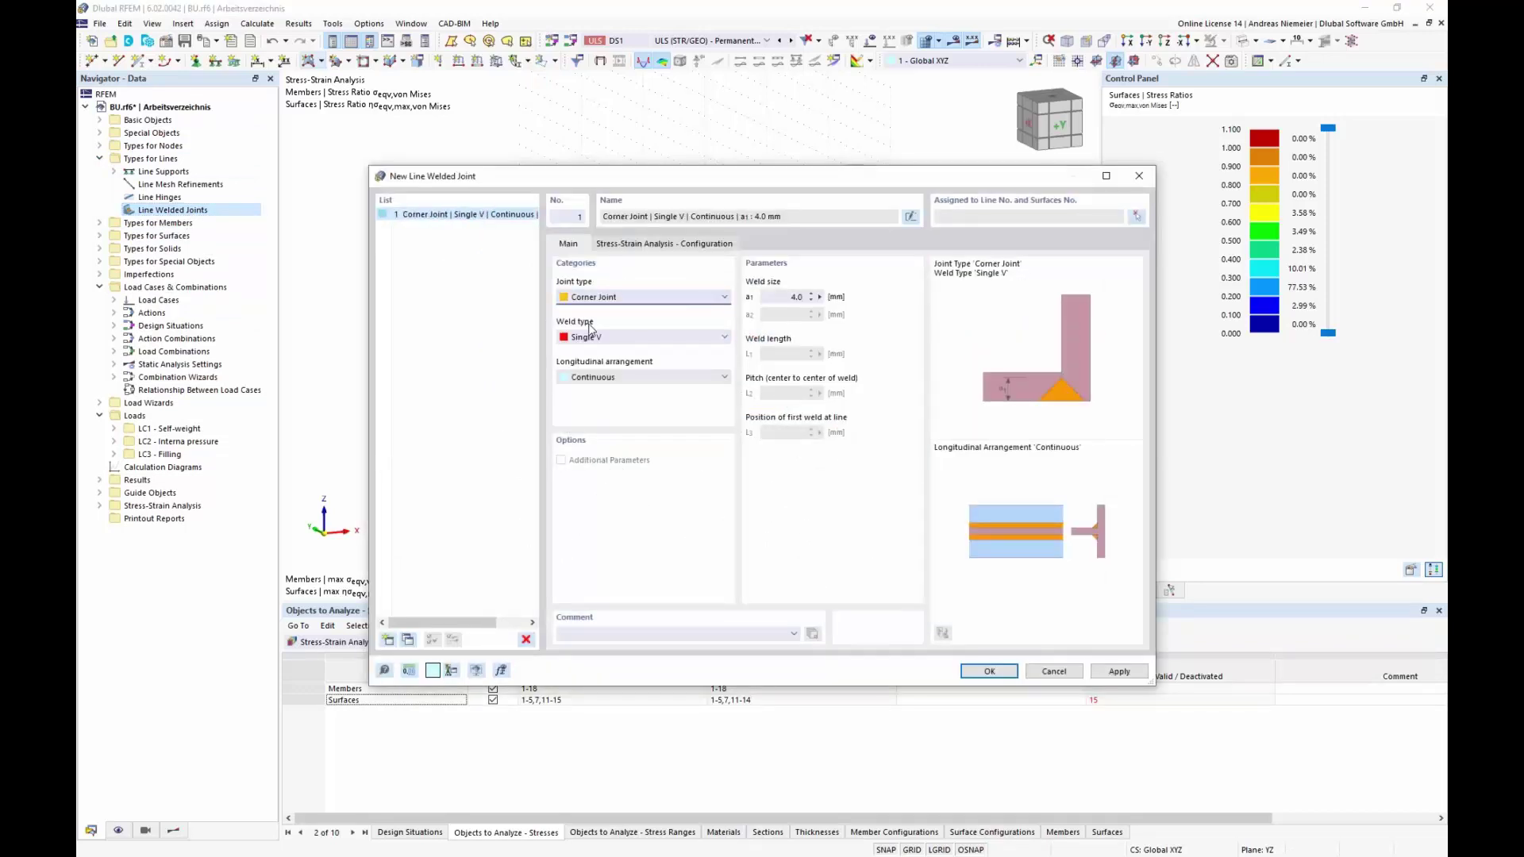
key("Down")
key("Up")
key("Up")
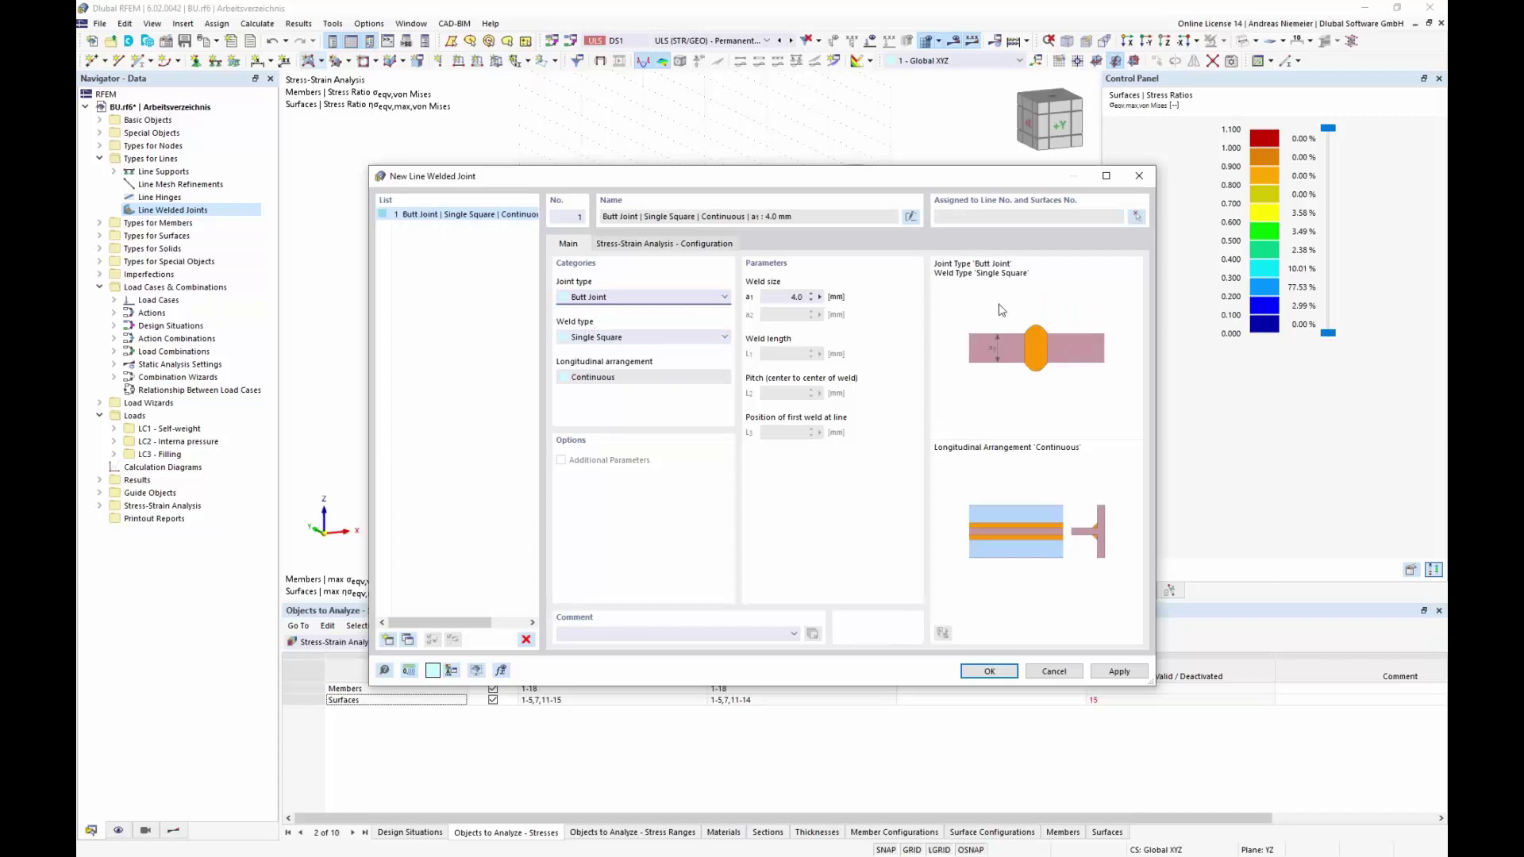
- Set the butt joint's weld size to 26 mm and open its default stress-strain configuration for editing
key("Tab")
left_click(688, 247)
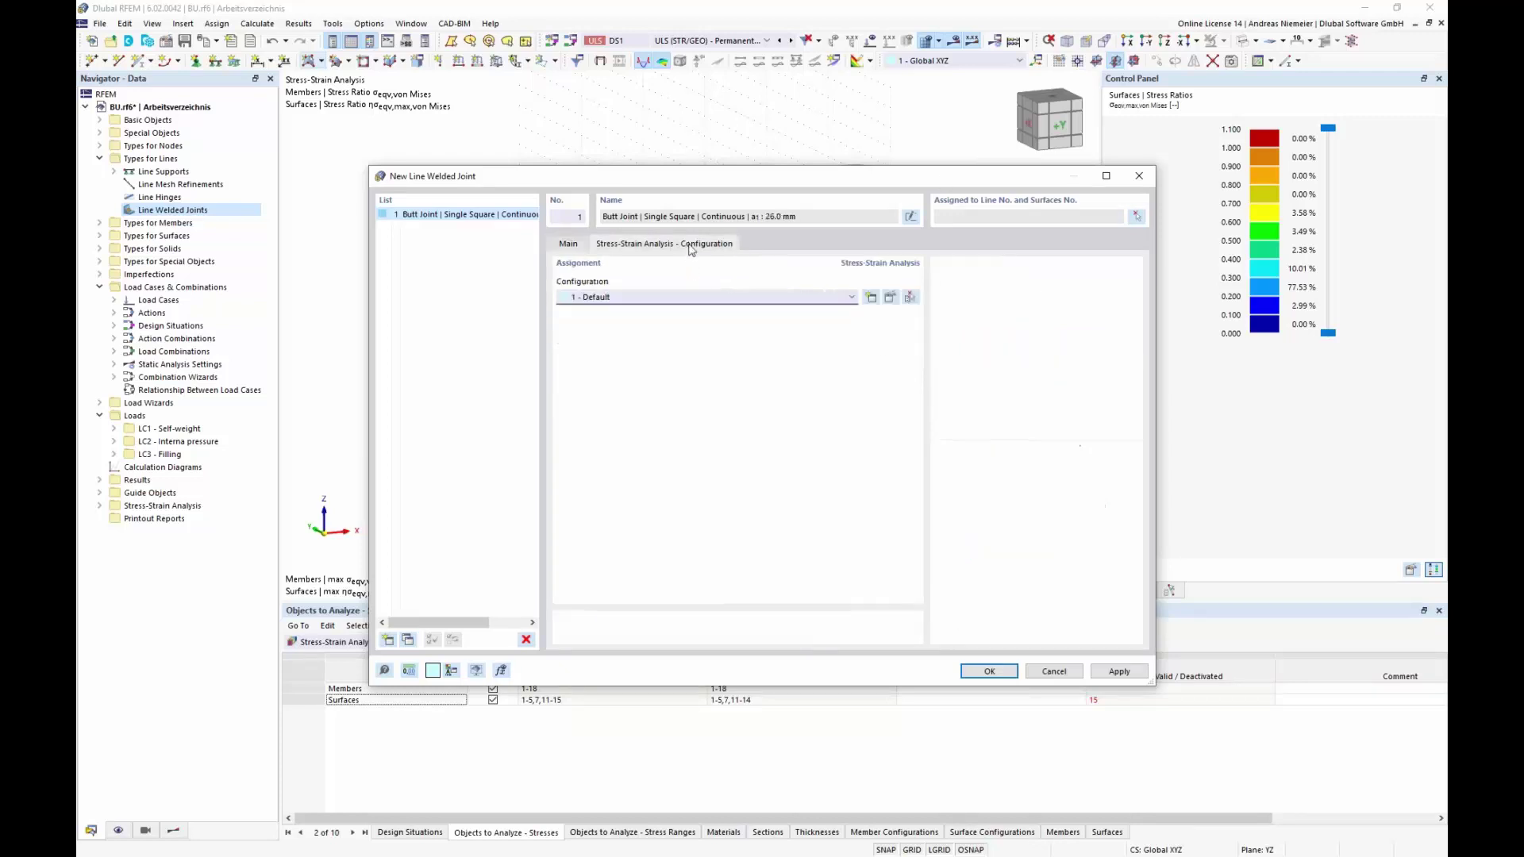
left_click(890, 296)
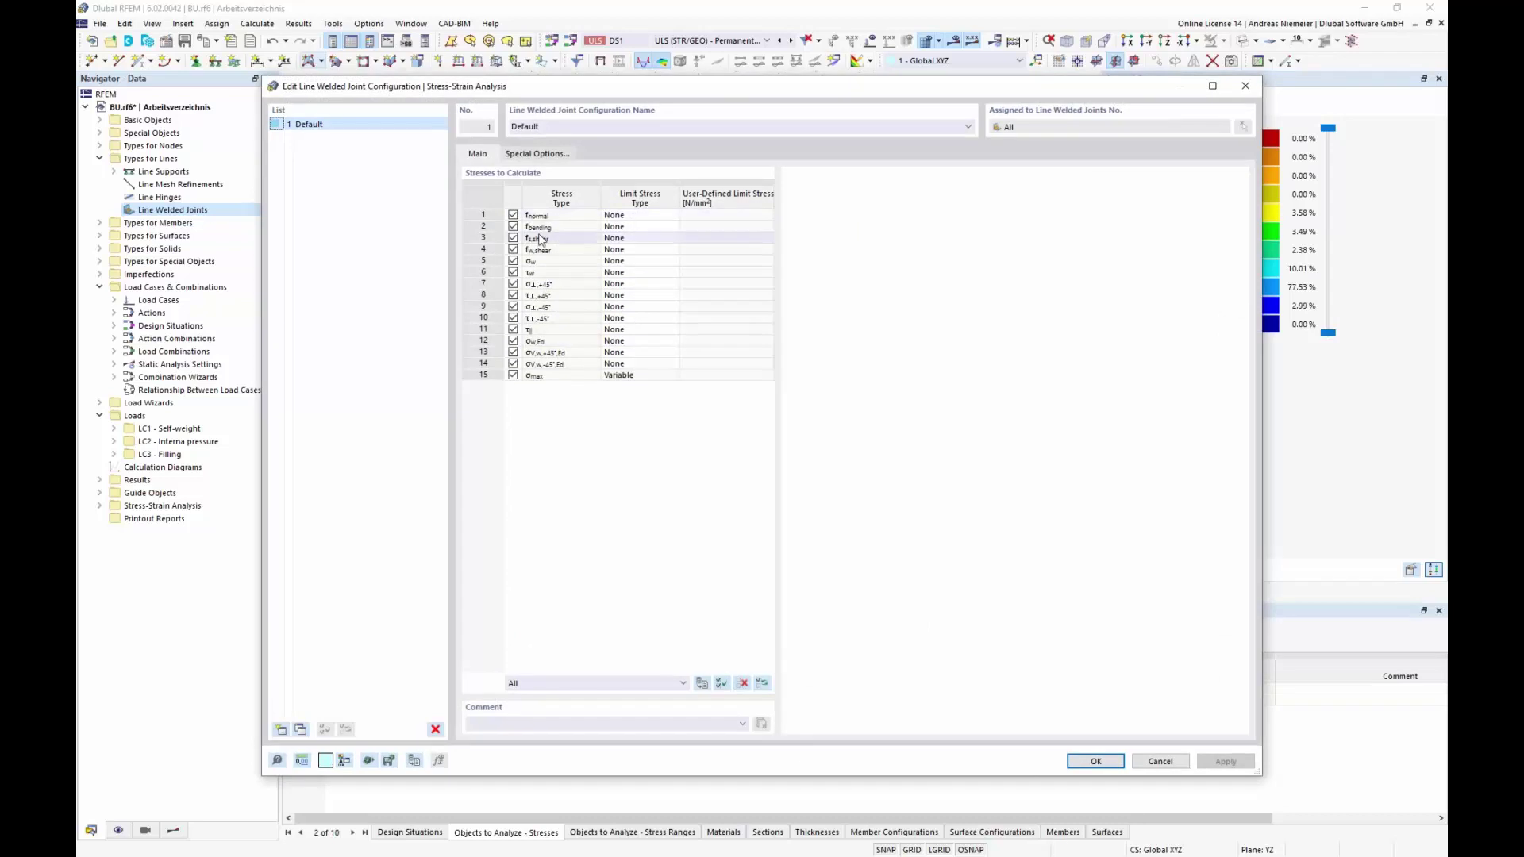
- Exclude the weld stress types in rows 5 to 11, 13 and 14 from the stresses to calculate
left_click(513, 260)
left_click(513, 273)
left_click(513, 284)
left_click(513, 294)
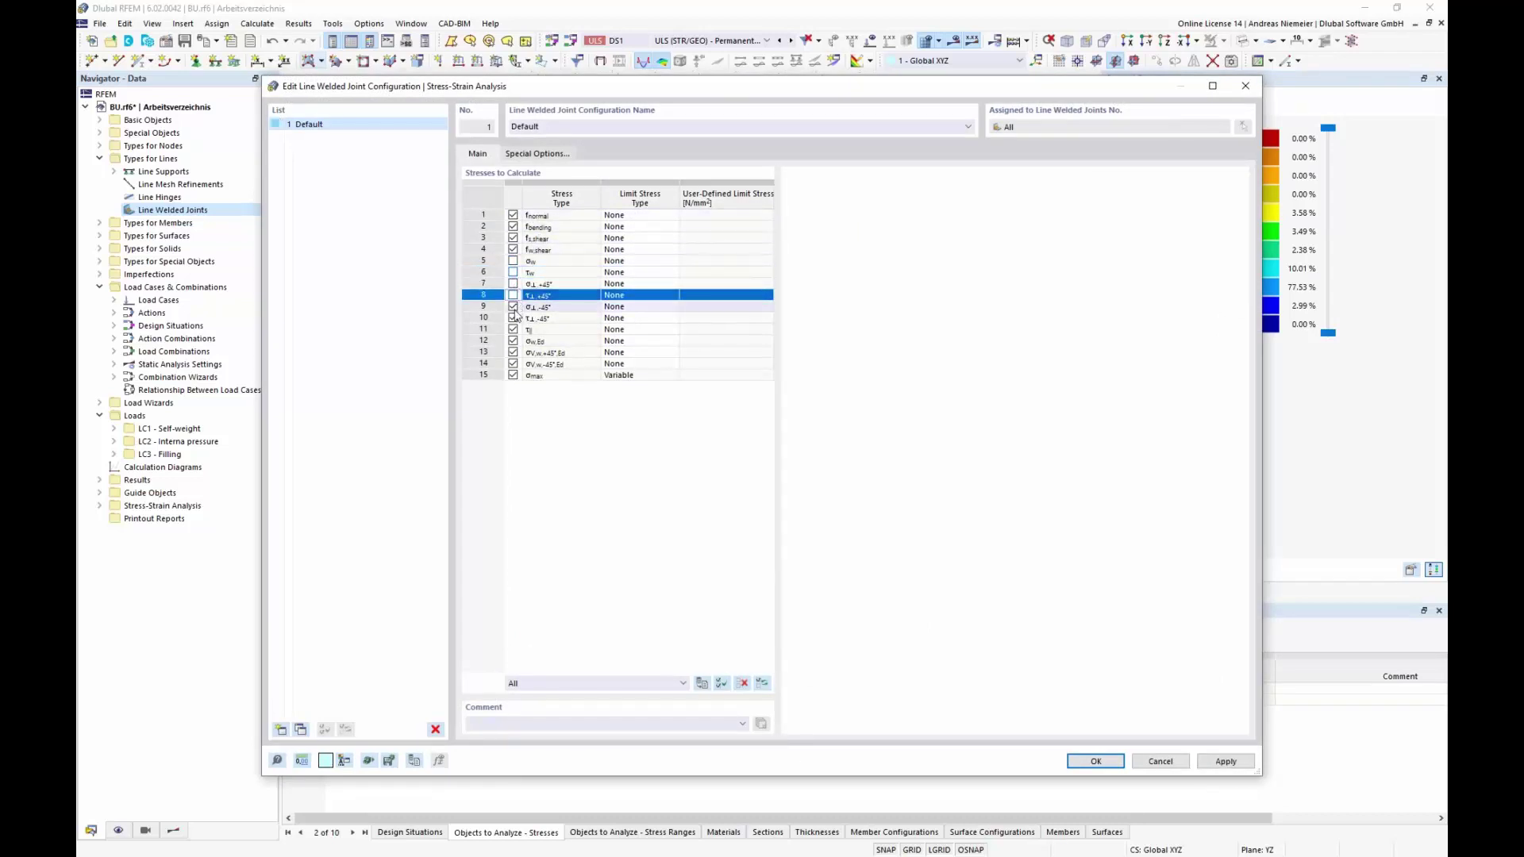
left_click(513, 306)
left_click(514, 324)
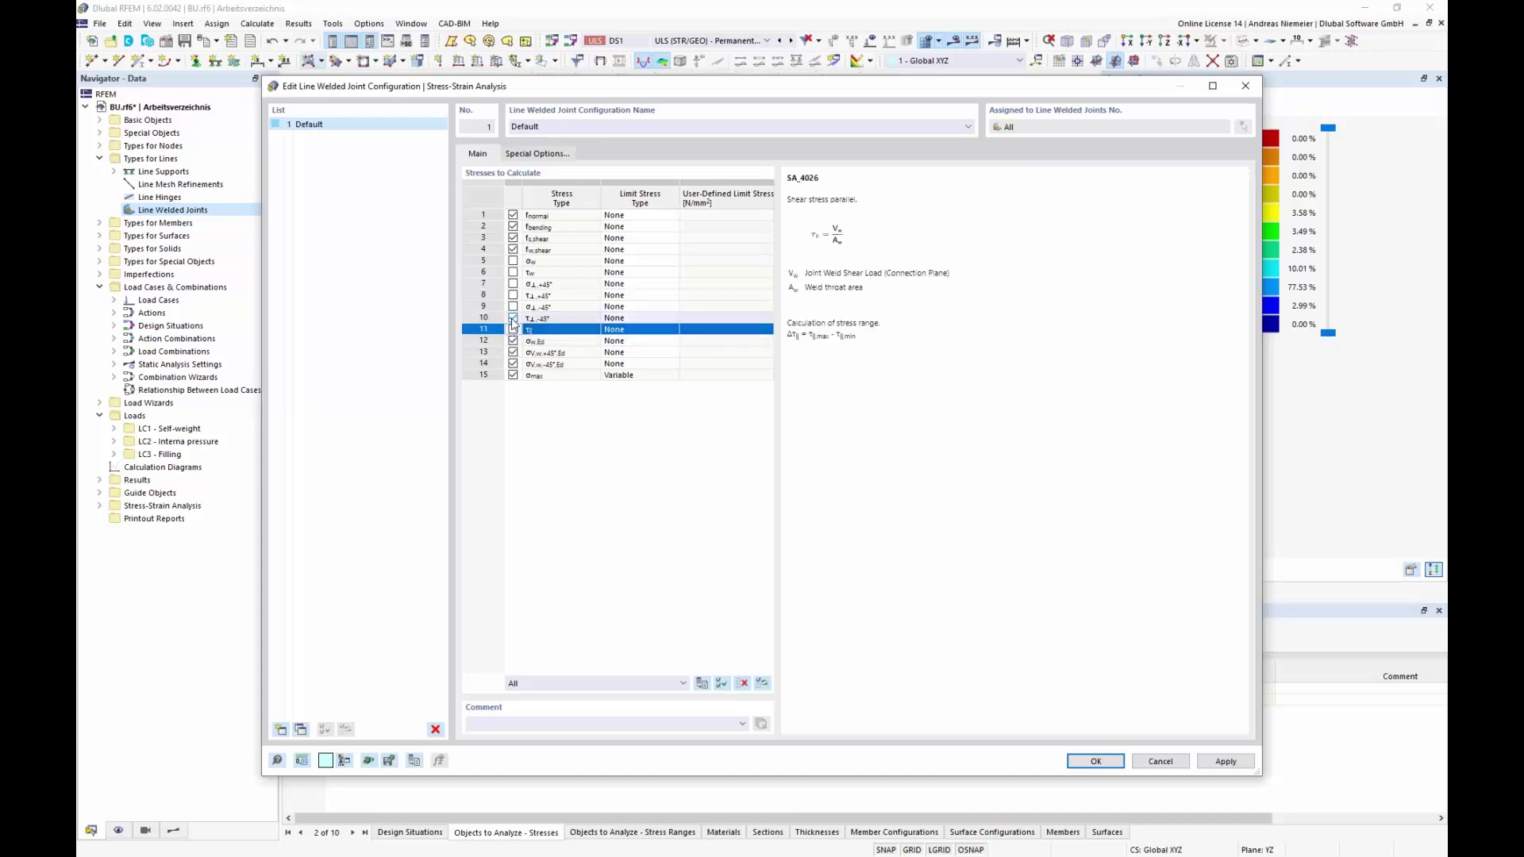
left_click(513, 318)
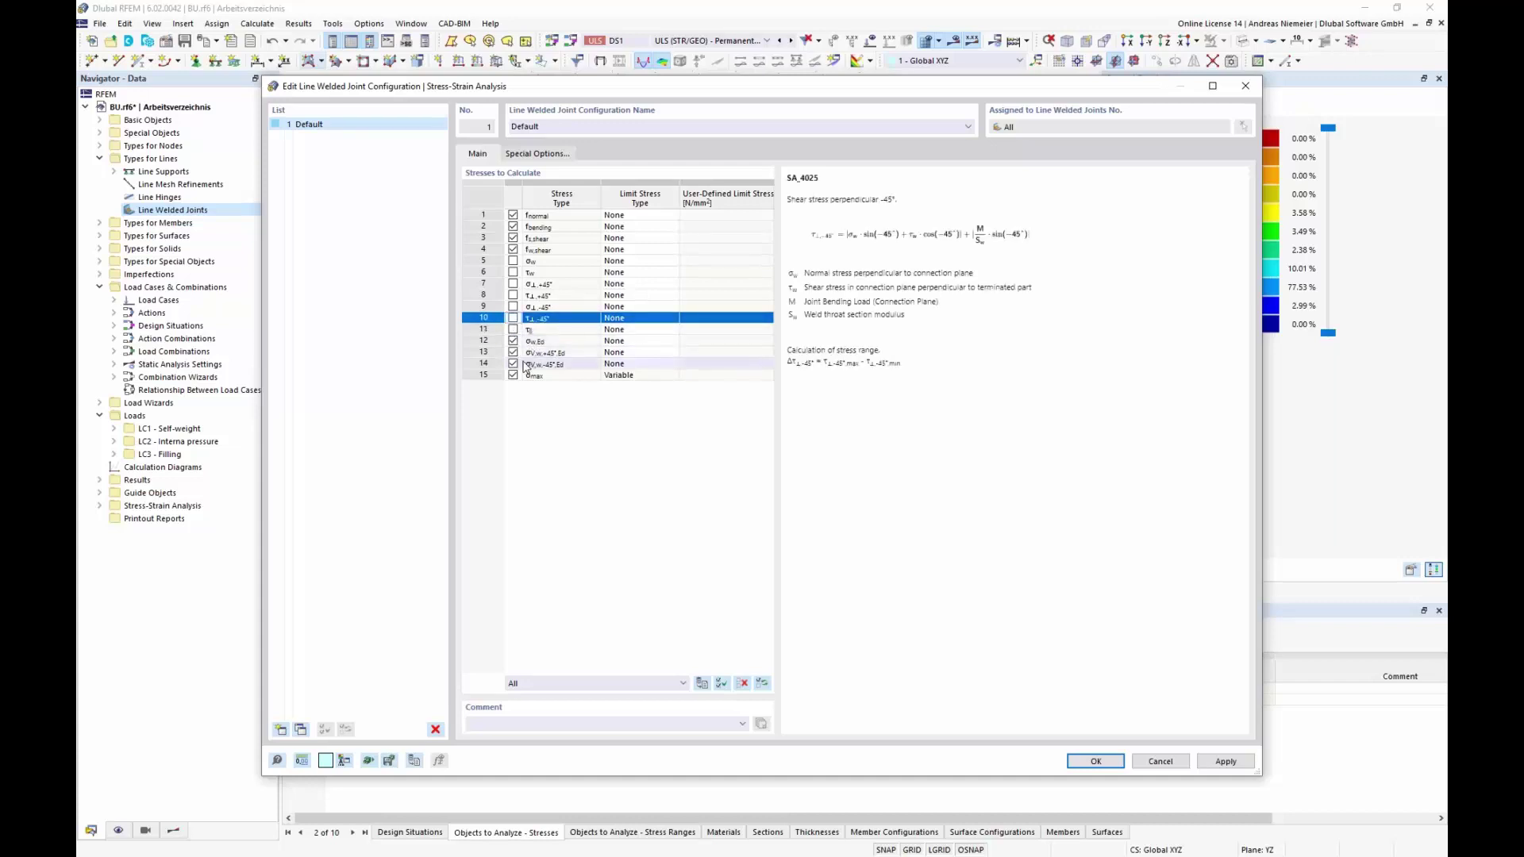
left_click(513, 352)
left_click(513, 364)
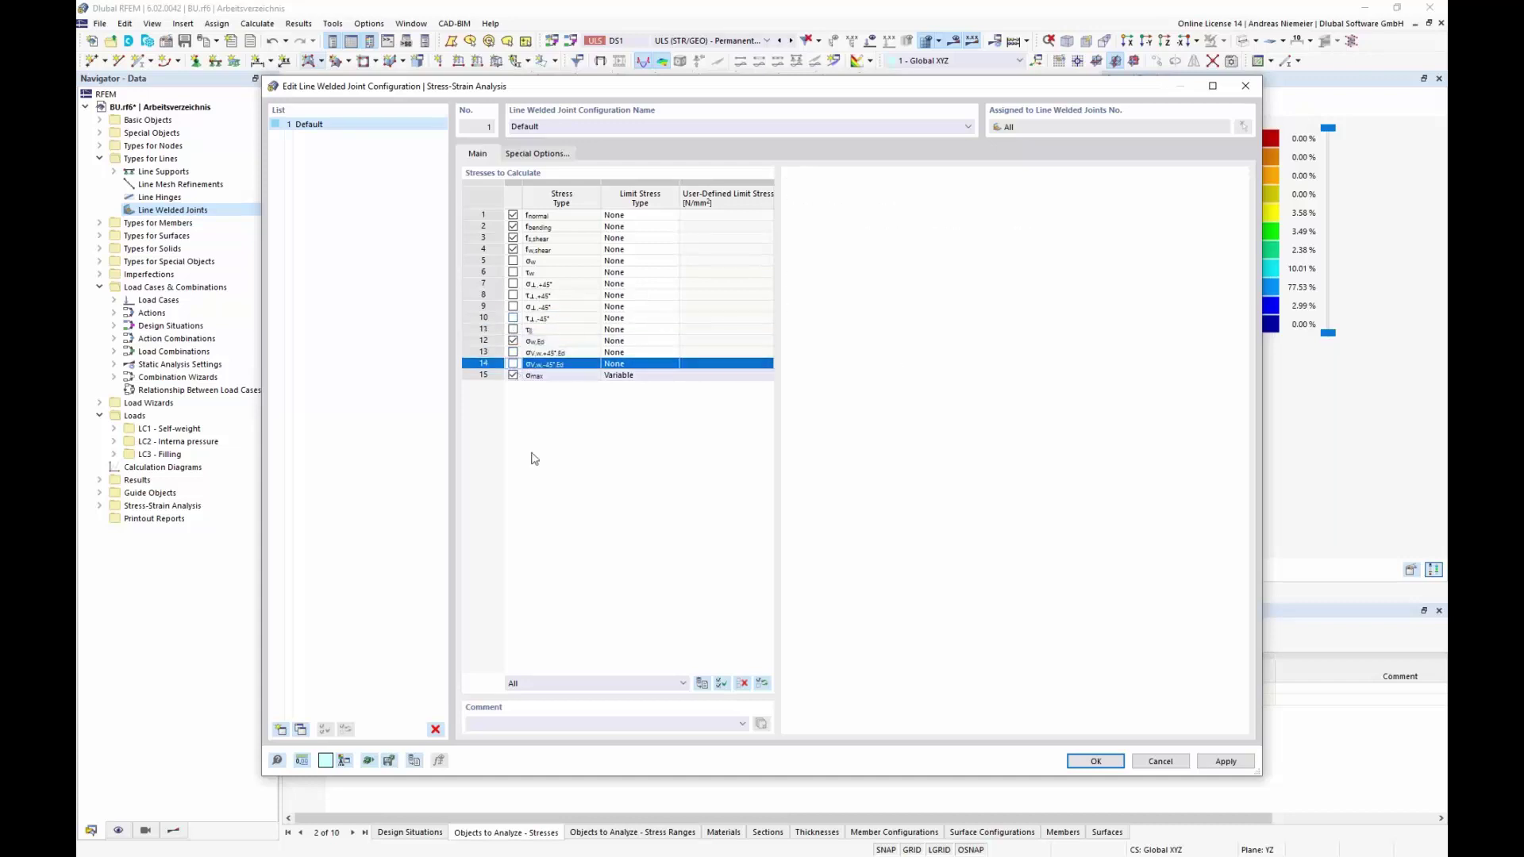
- Give the resulting weld throat stress σw,Ed a user-defined limit stress of 280 N/mm²
left_click(624, 342)
left_click(671, 341)
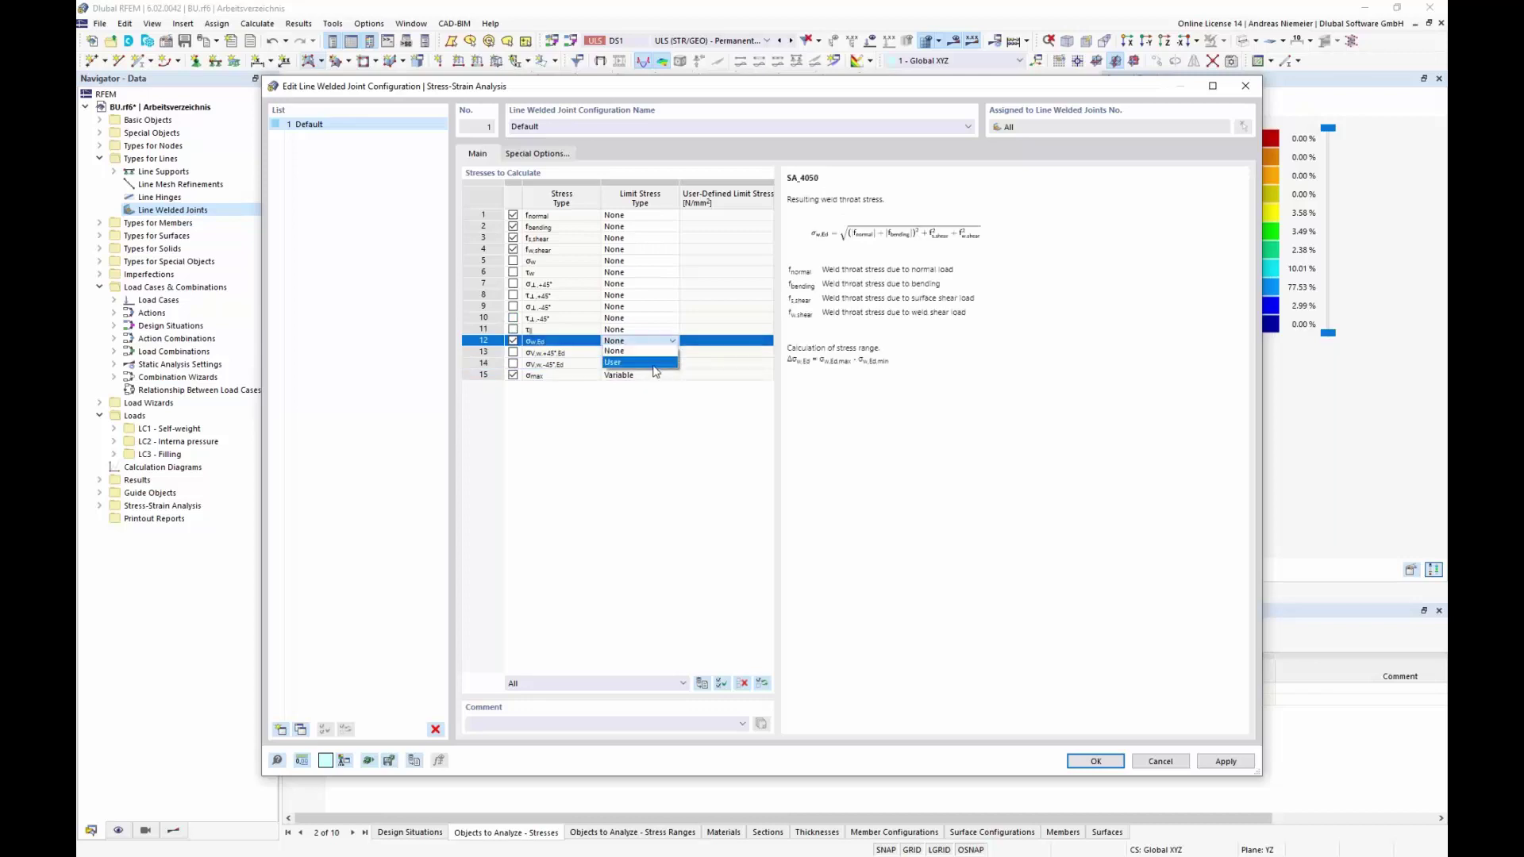
left_click(653, 363)
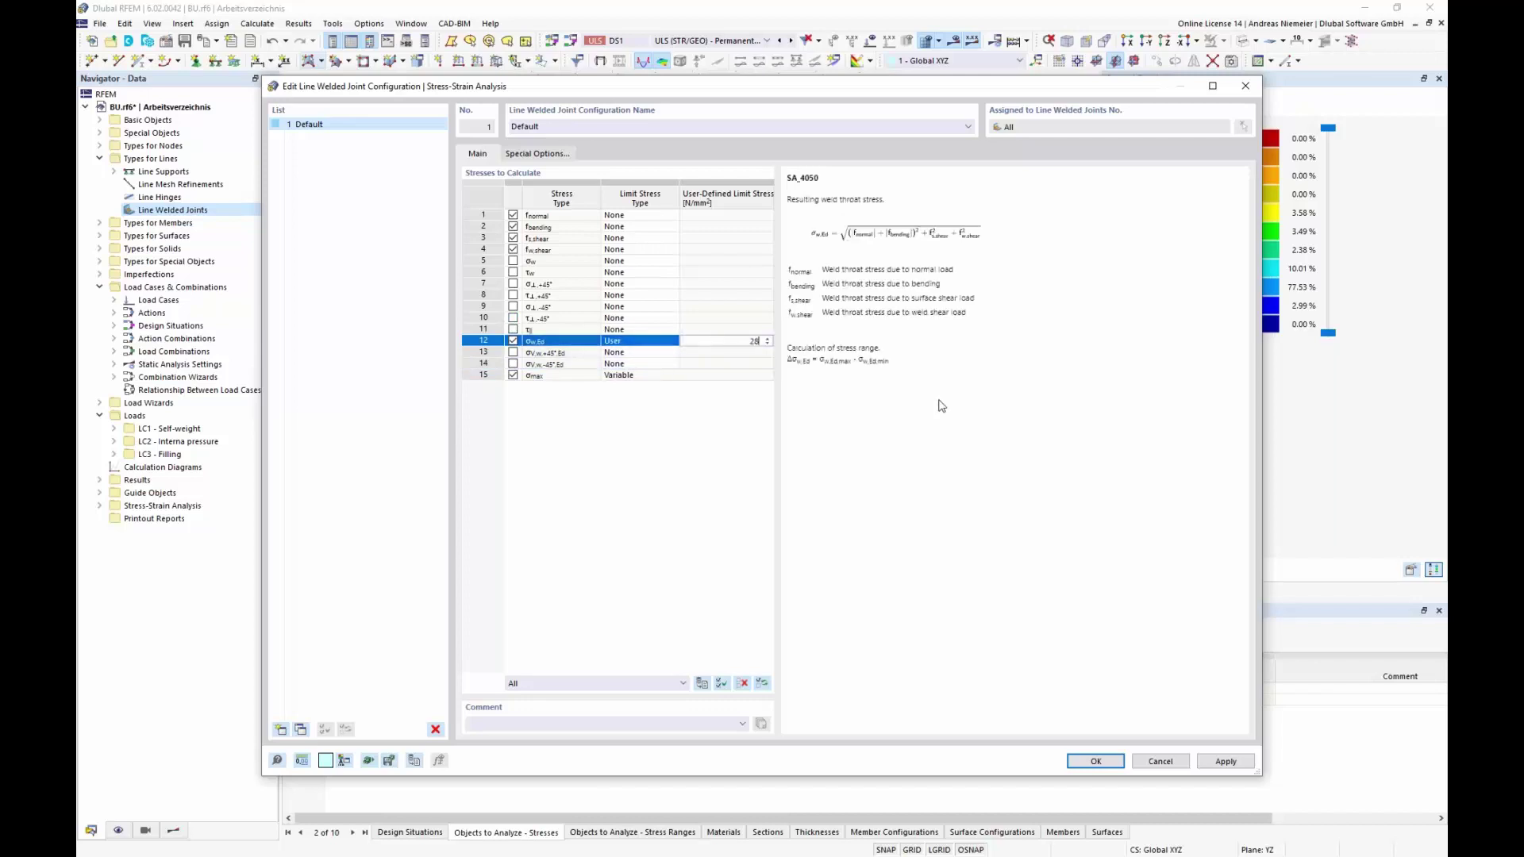
key("Return")
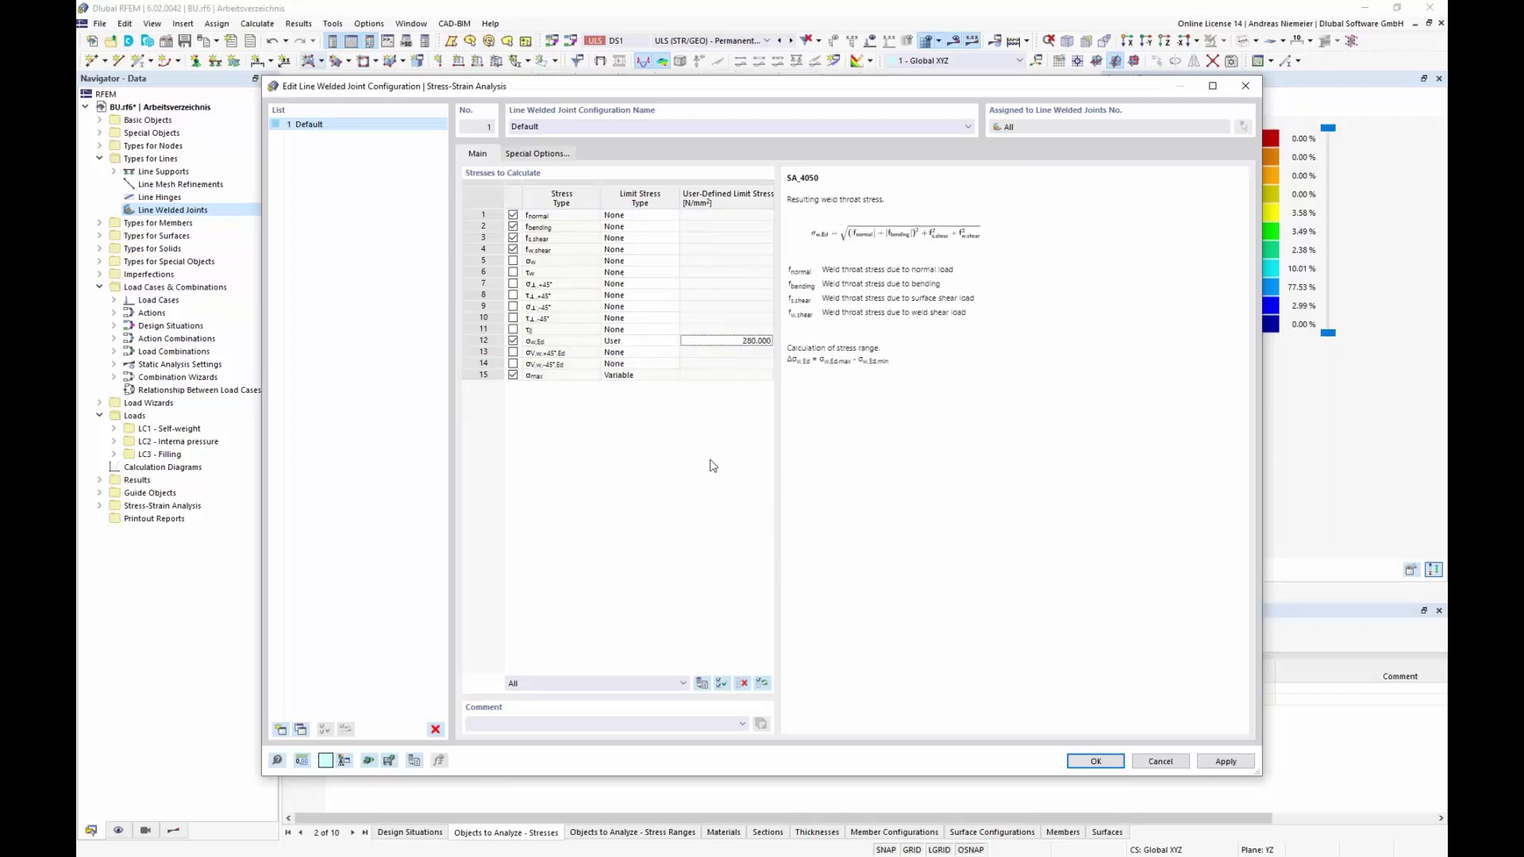
- Set all four joint load smoothings to None, choose Simplified fillet weld stress distribution, consider weld eccentricity, and accept the configuration
left_click(549, 153)
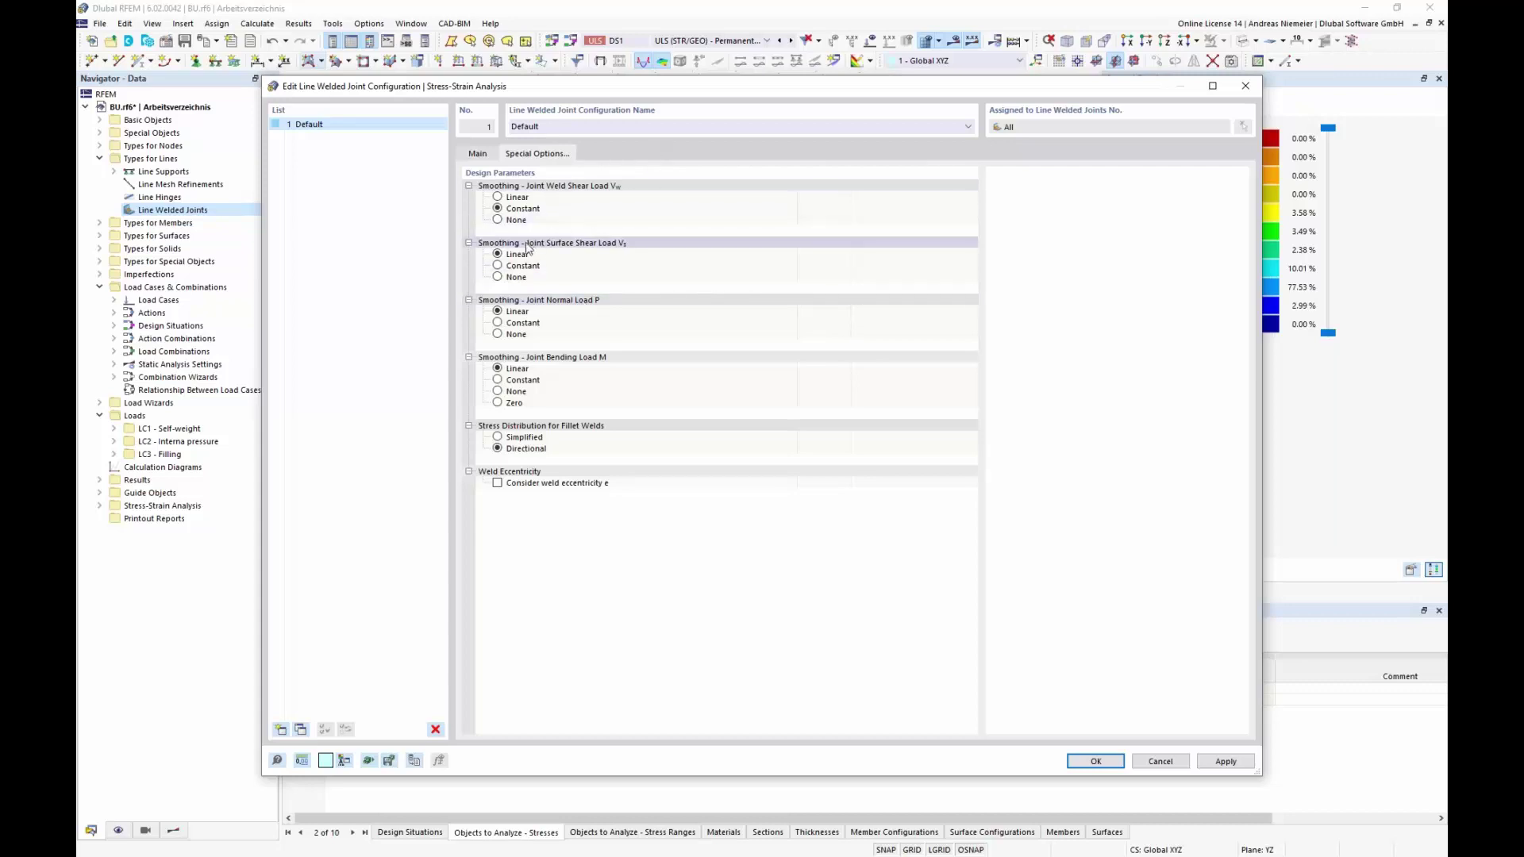
left_click(498, 220)
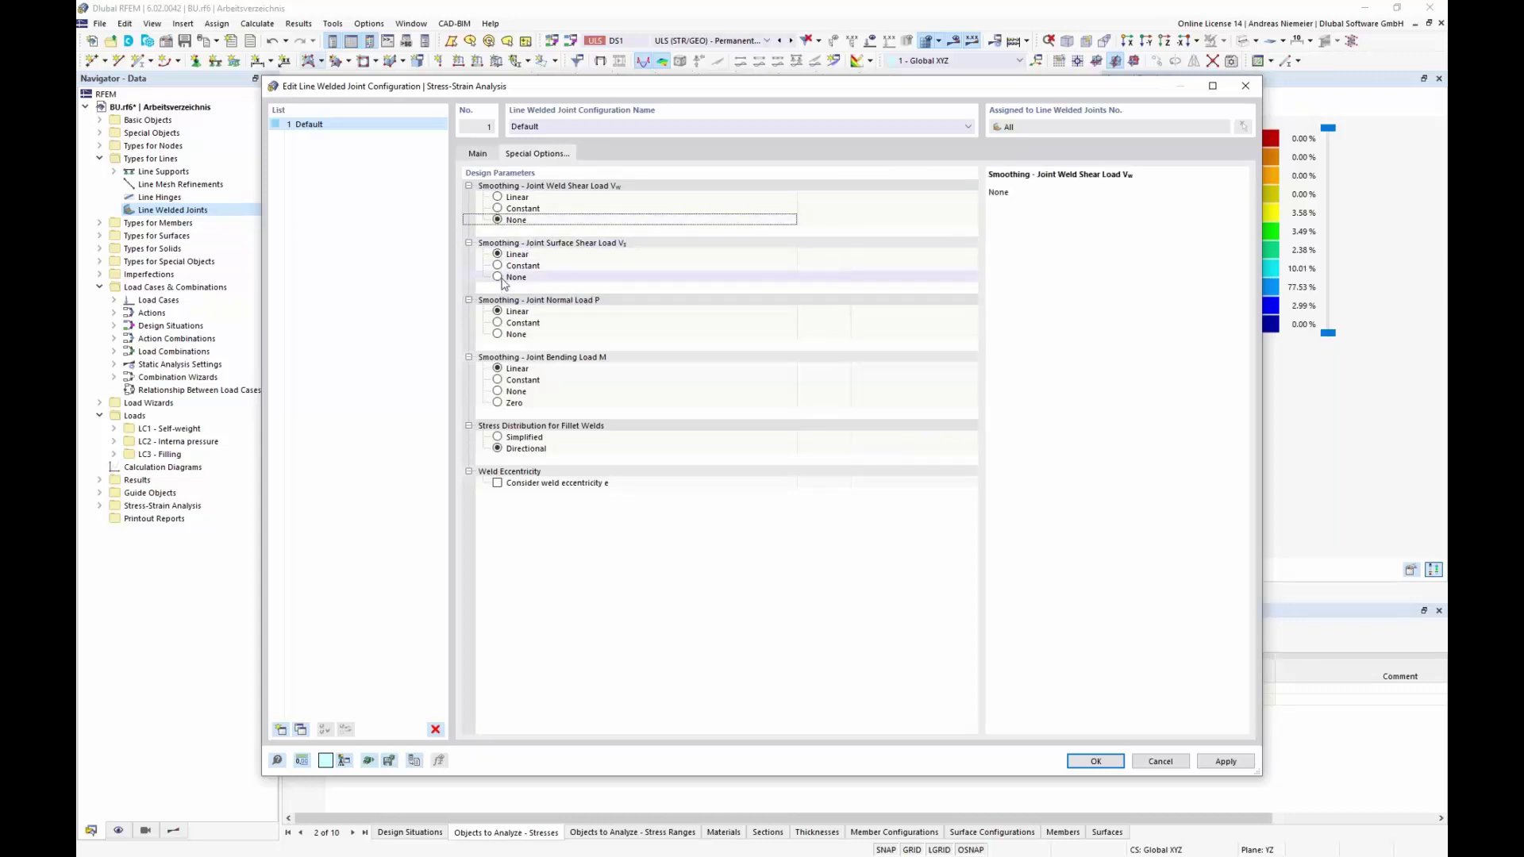
left_click(497, 277)
left_click(498, 334)
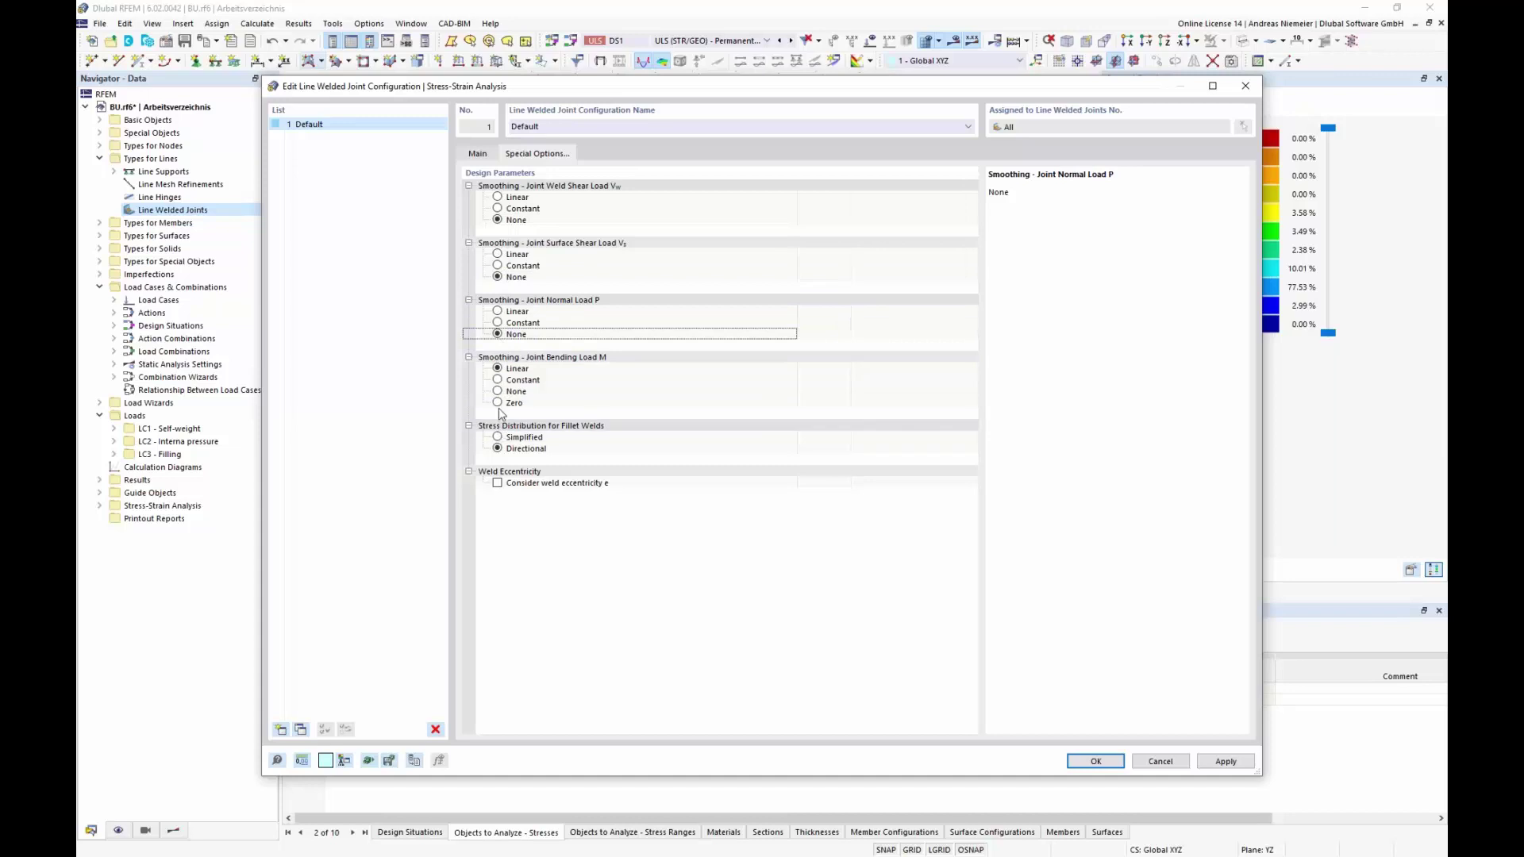
left_click(498, 391)
left_click(498, 437)
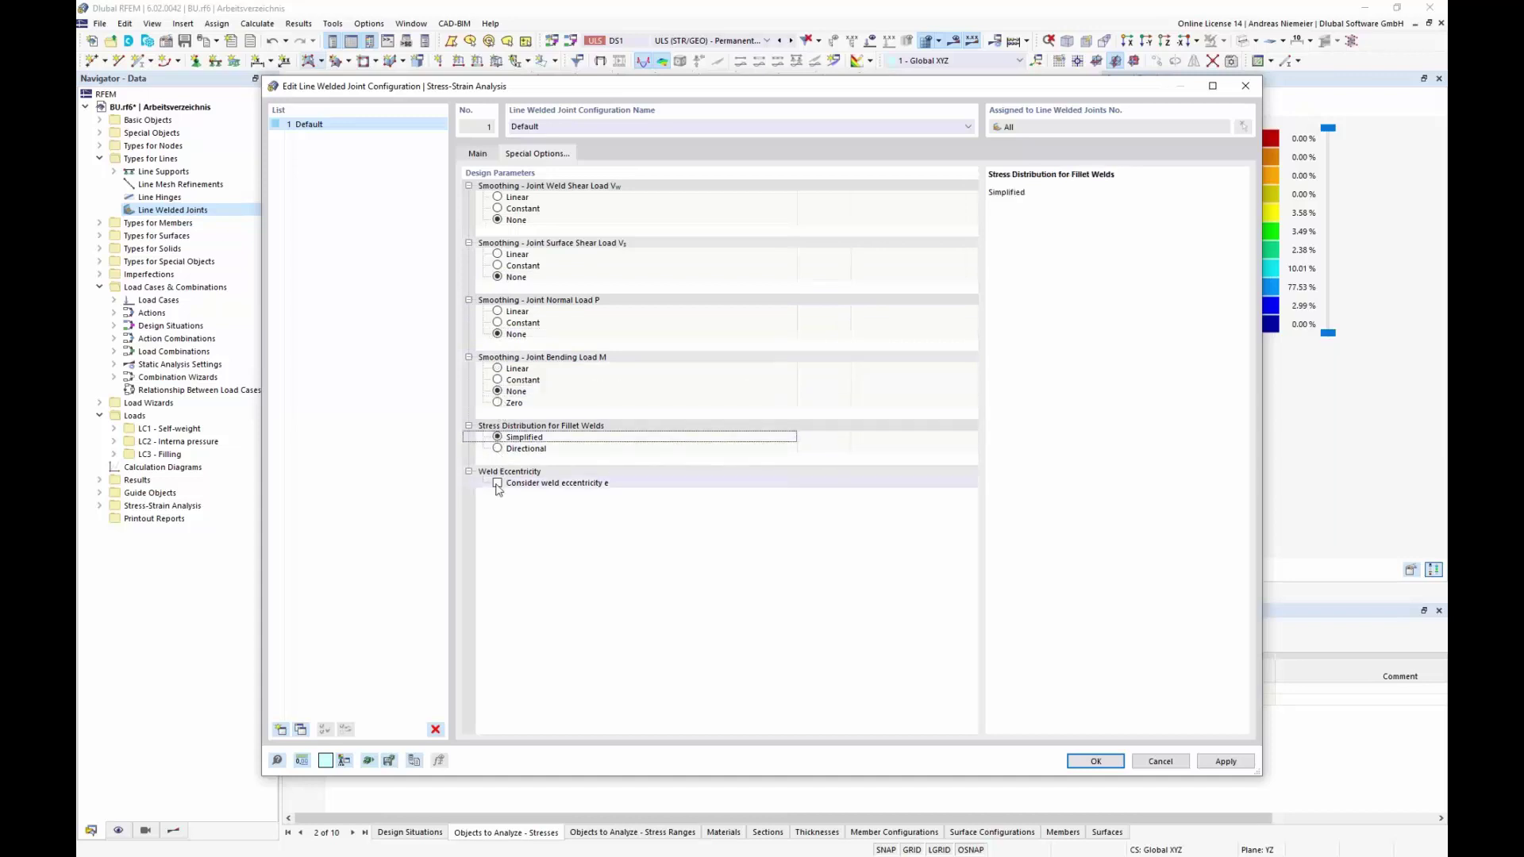
left_click(498, 483)
left_click(1087, 758)
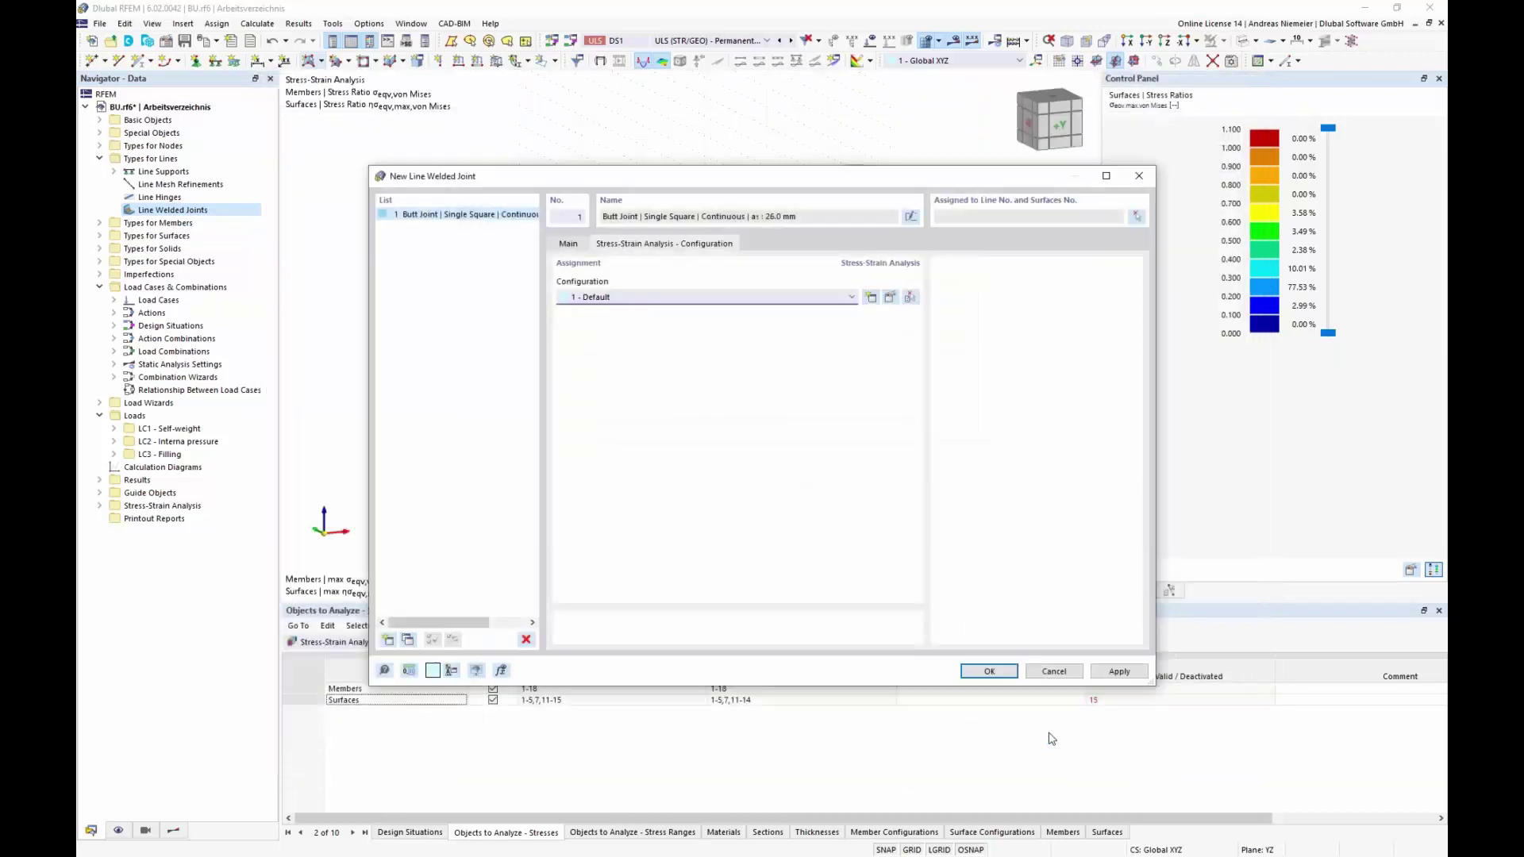
- Assign the line welded joint to line 15 along the vessel's upper side with surfaces 7 and 5
left_click(1137, 217)
scroll(589, 188, "up", 5)
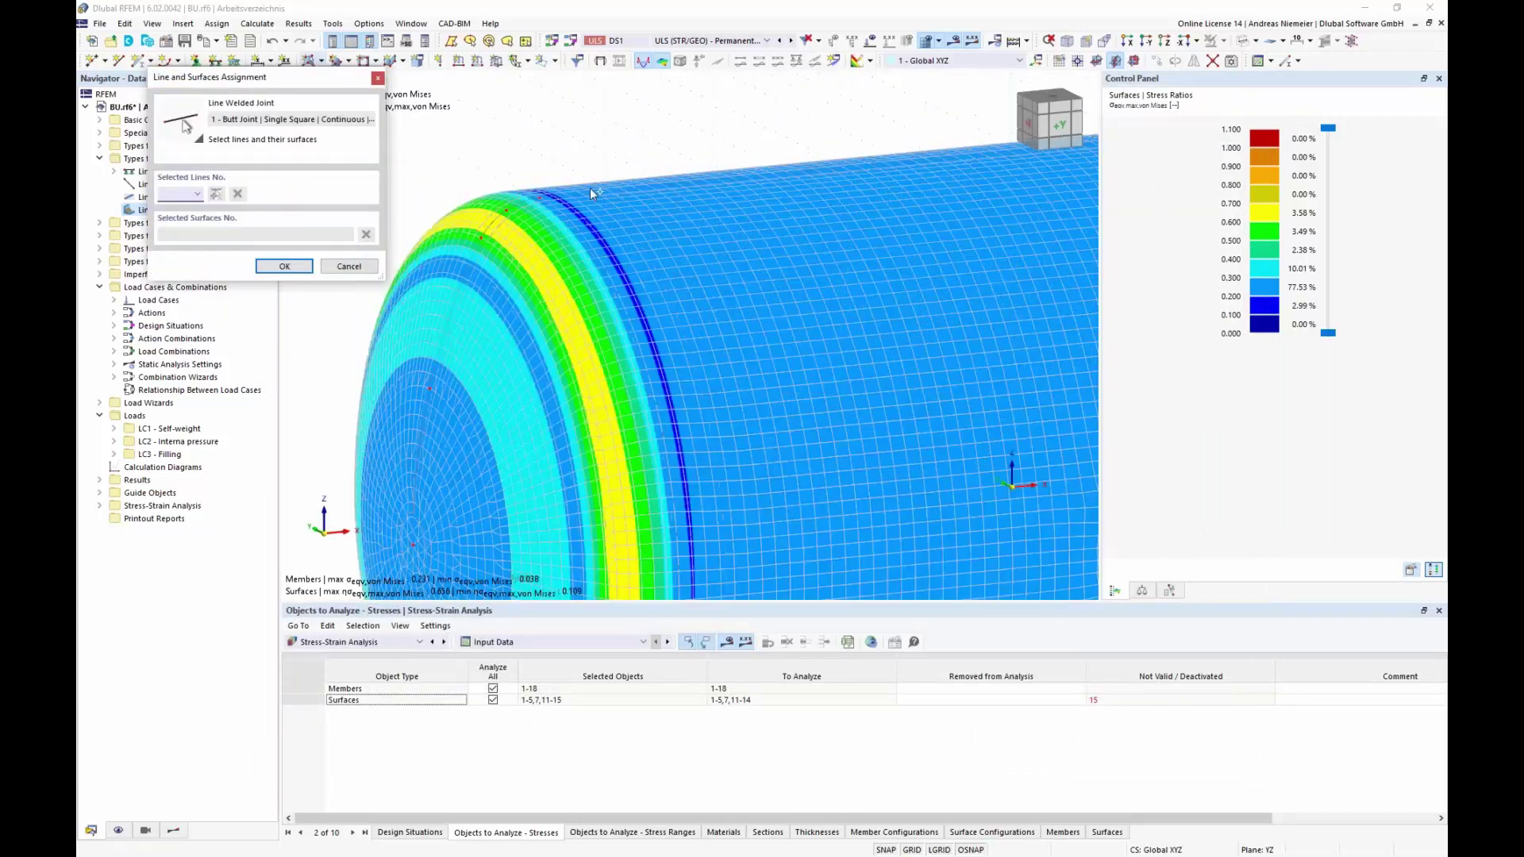
left_click(597, 212)
scroll(597, 213, "up", 2)
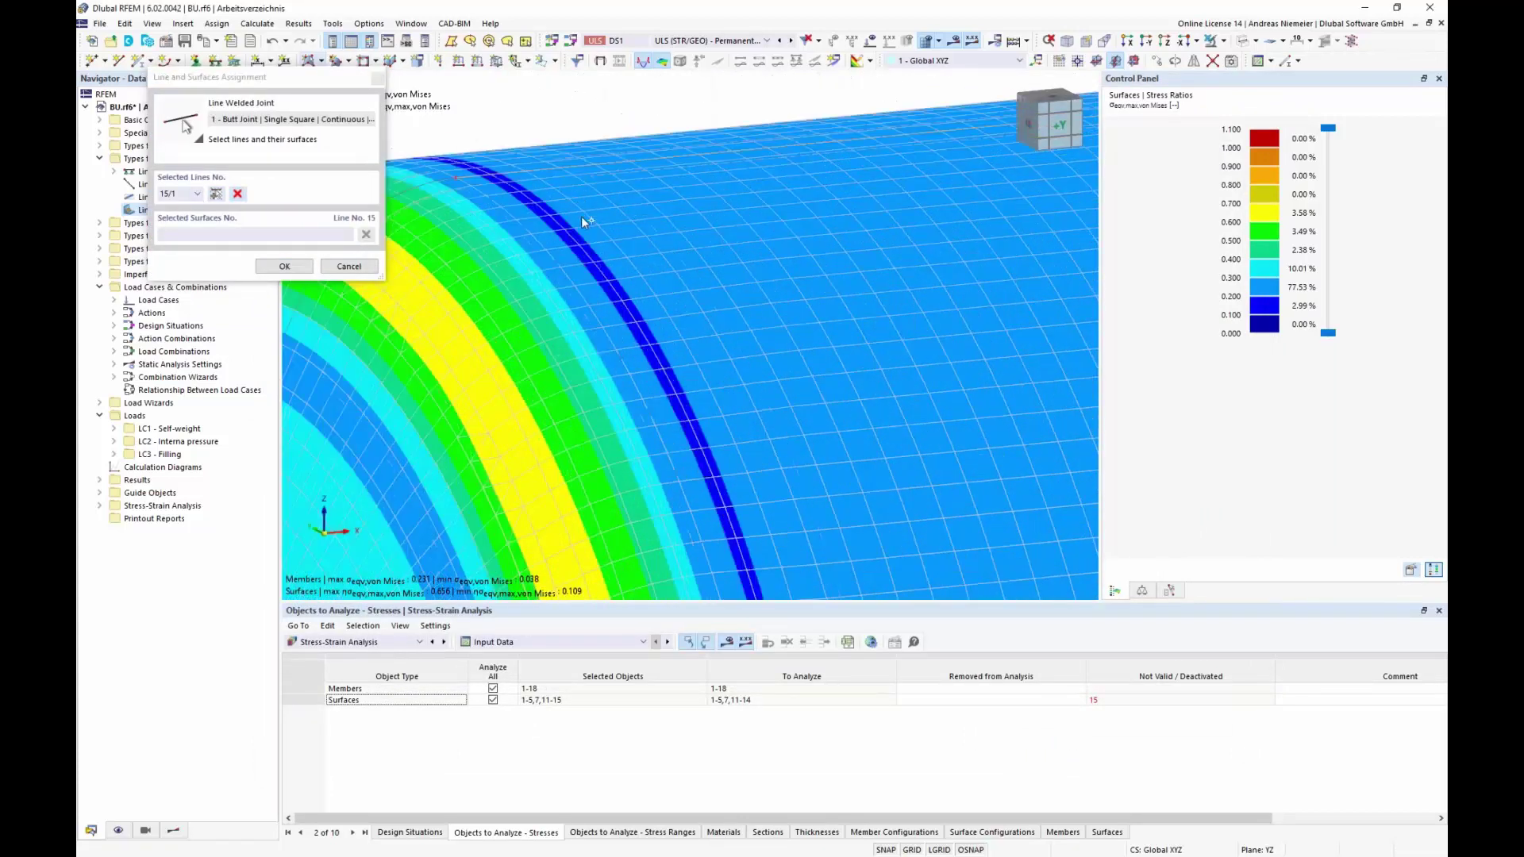
left_click(591, 171)
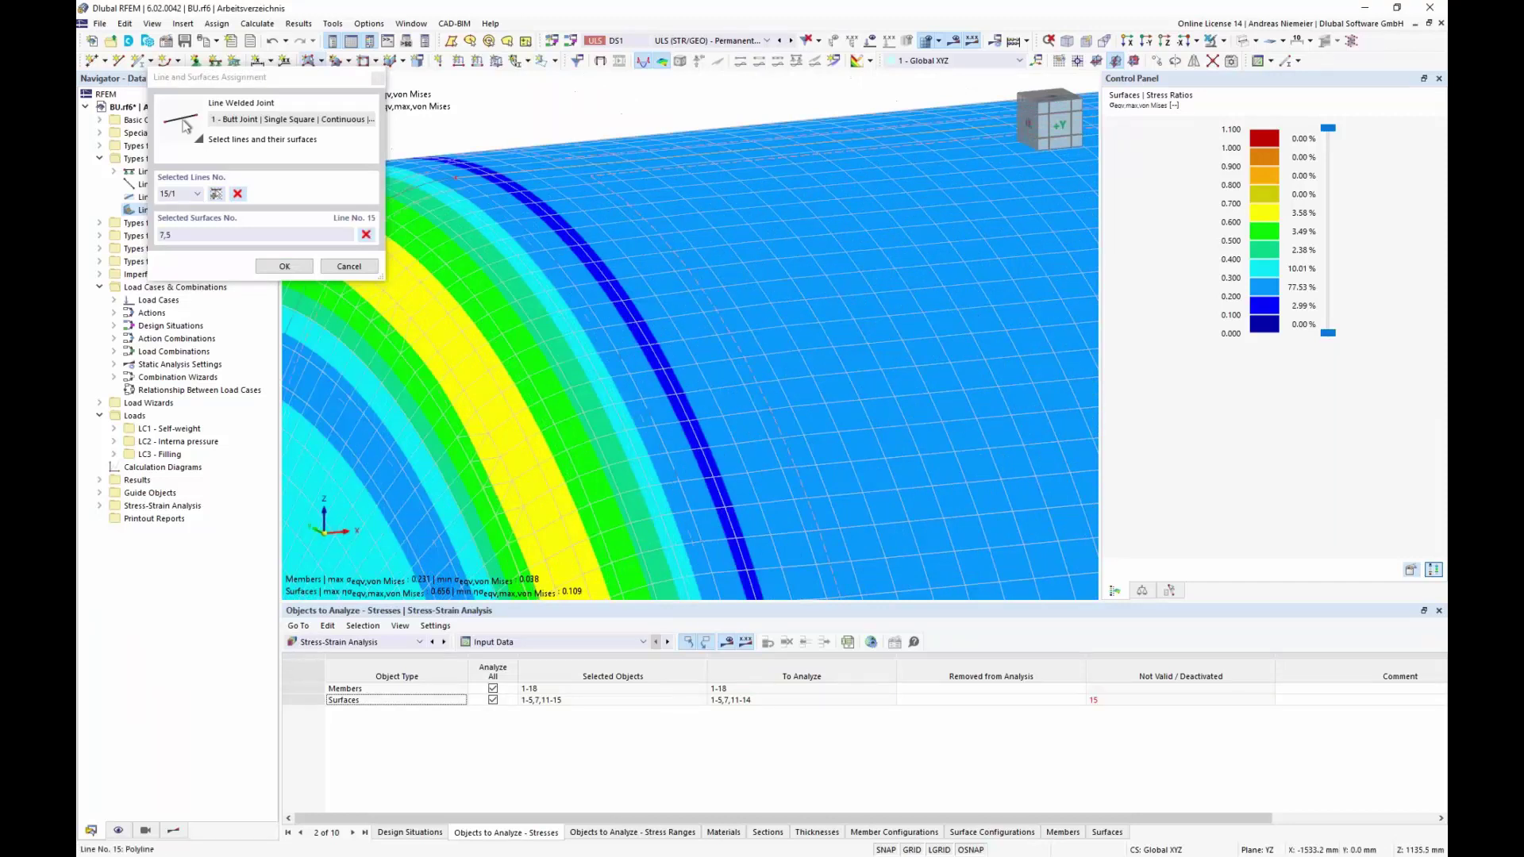
key("Return")
- Also assign the joint to line 50 along the vessel's underside with surfaces 7 and 5, and accept the new joint
scroll(584, 190, "down", 5)
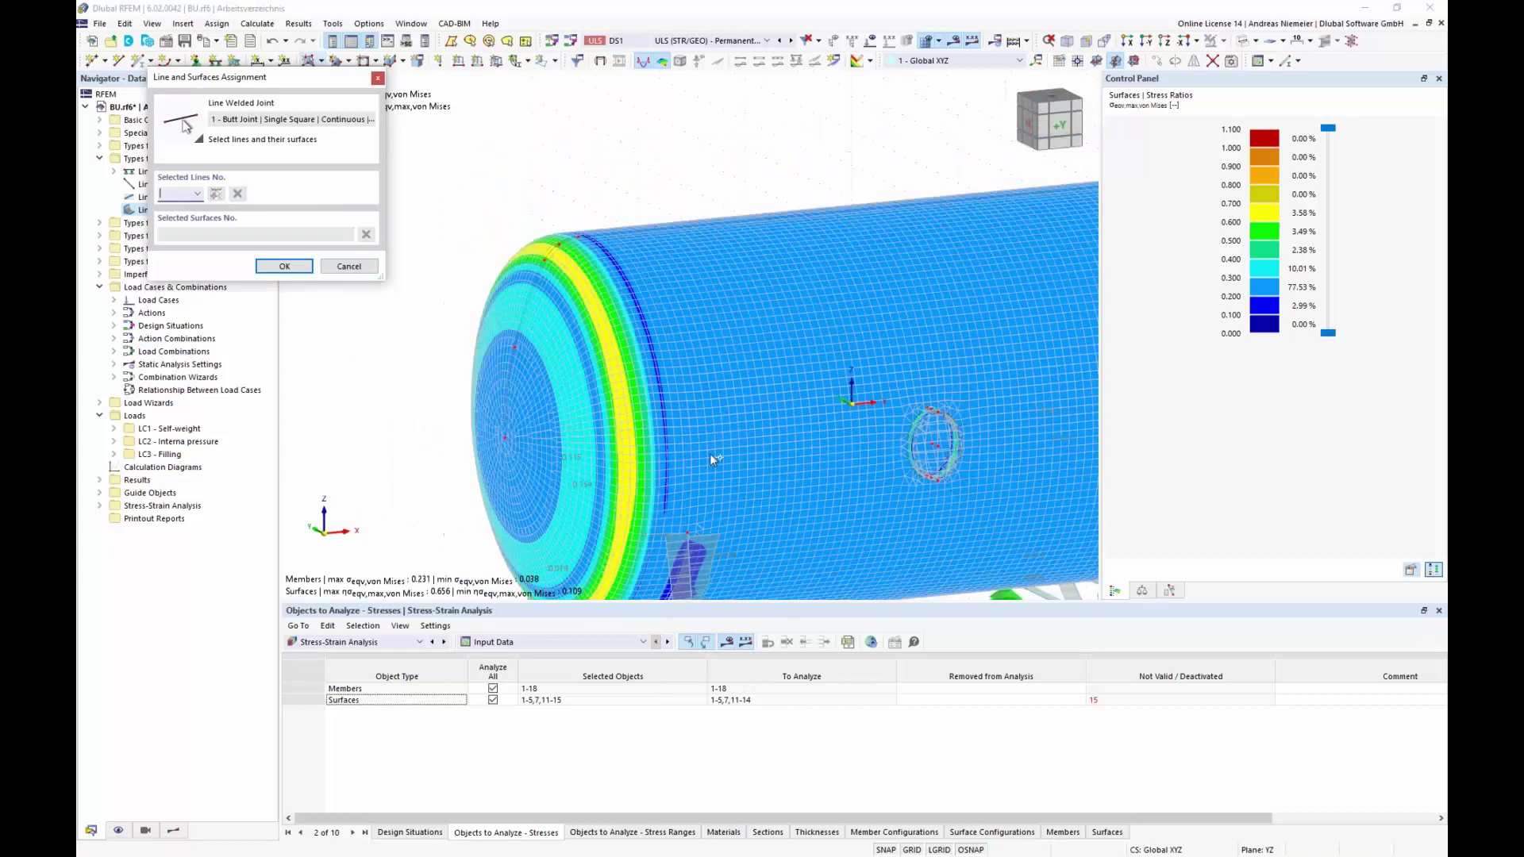
scroll(710, 454, "down", 3)
middle_click_drag(710, 454, 724, 415, "ctrl")
scroll(709, 483, "up", 5)
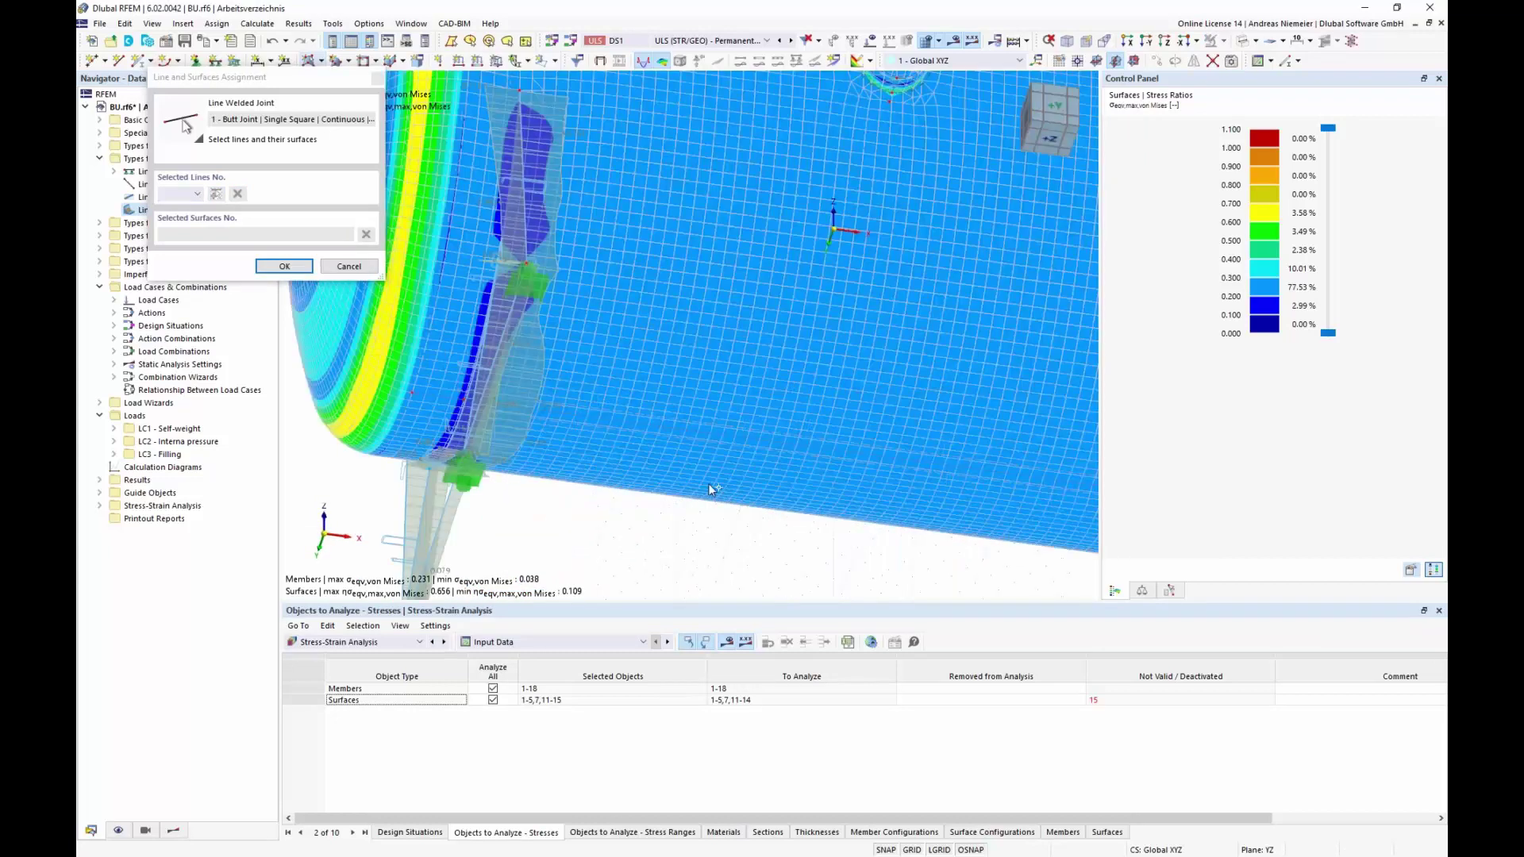
scroll(708, 483, "up", 1)
left_click(707, 422)
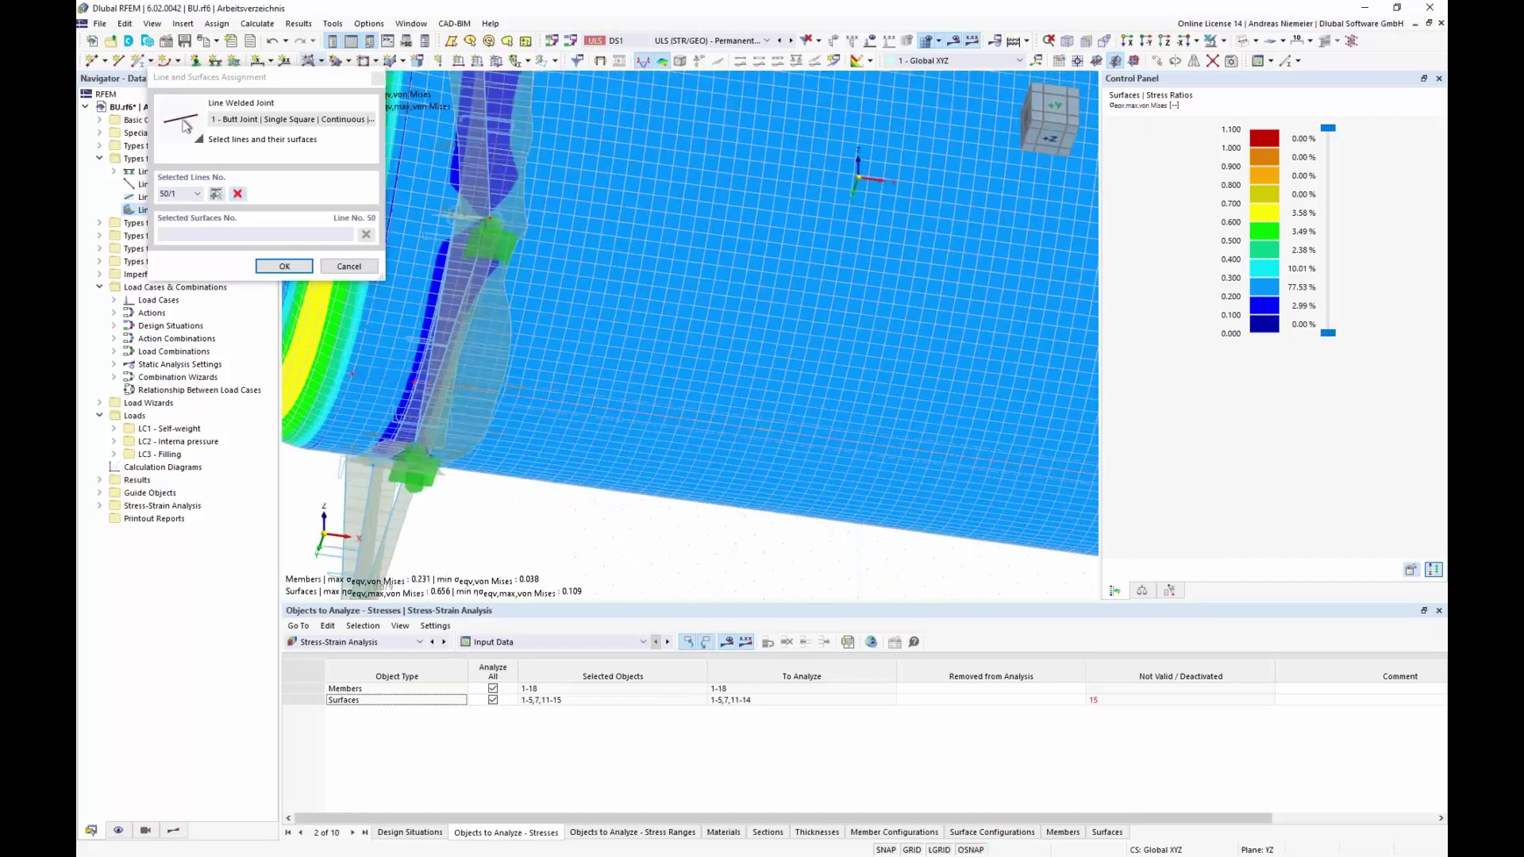
left_click(709, 450)
left_click(284, 266)
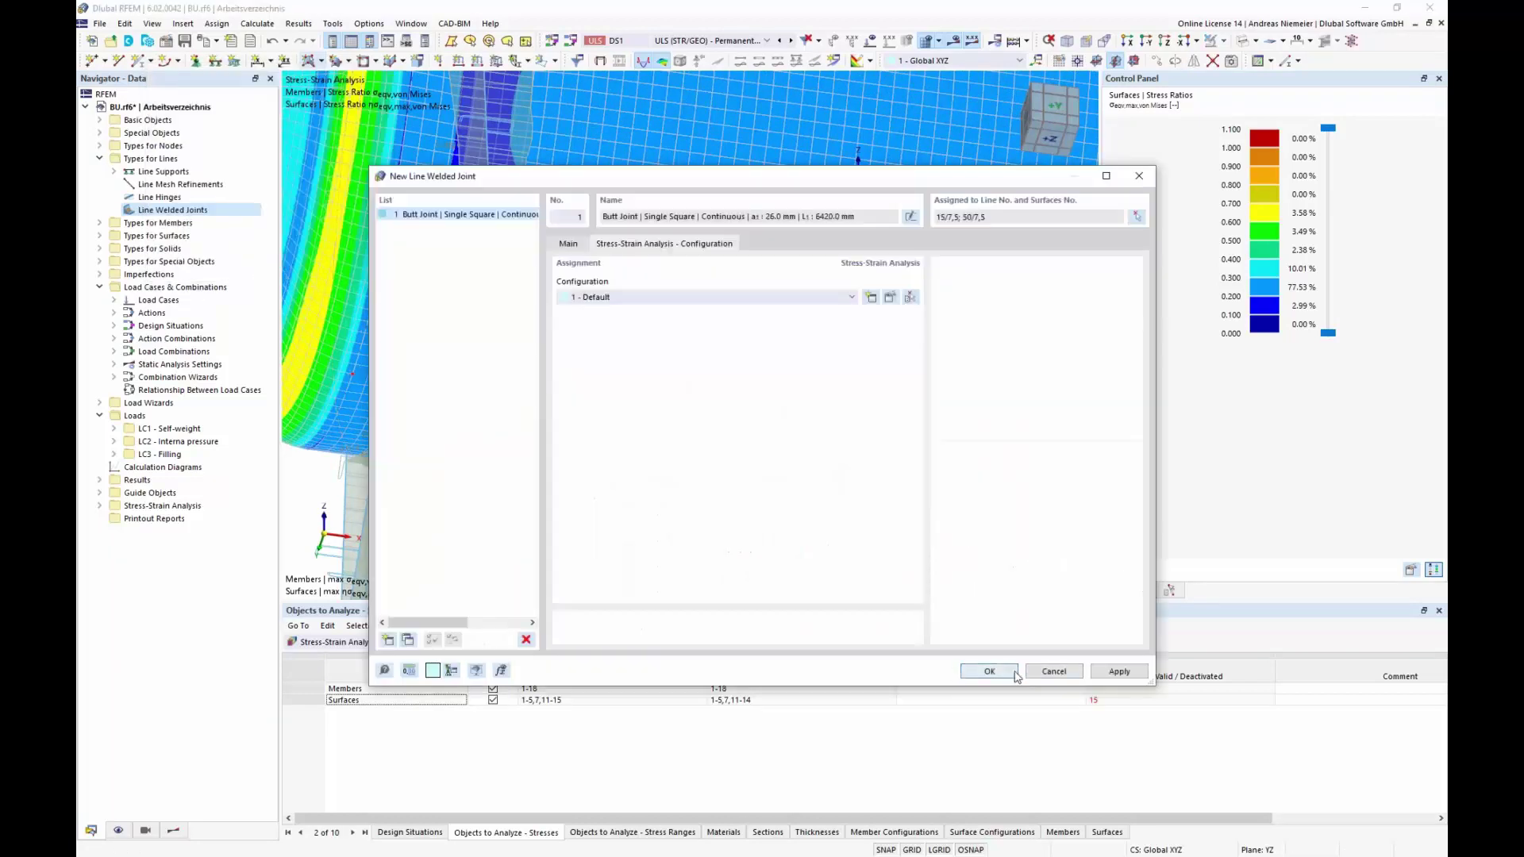
left_click(989, 672)
left_click(818, 499)
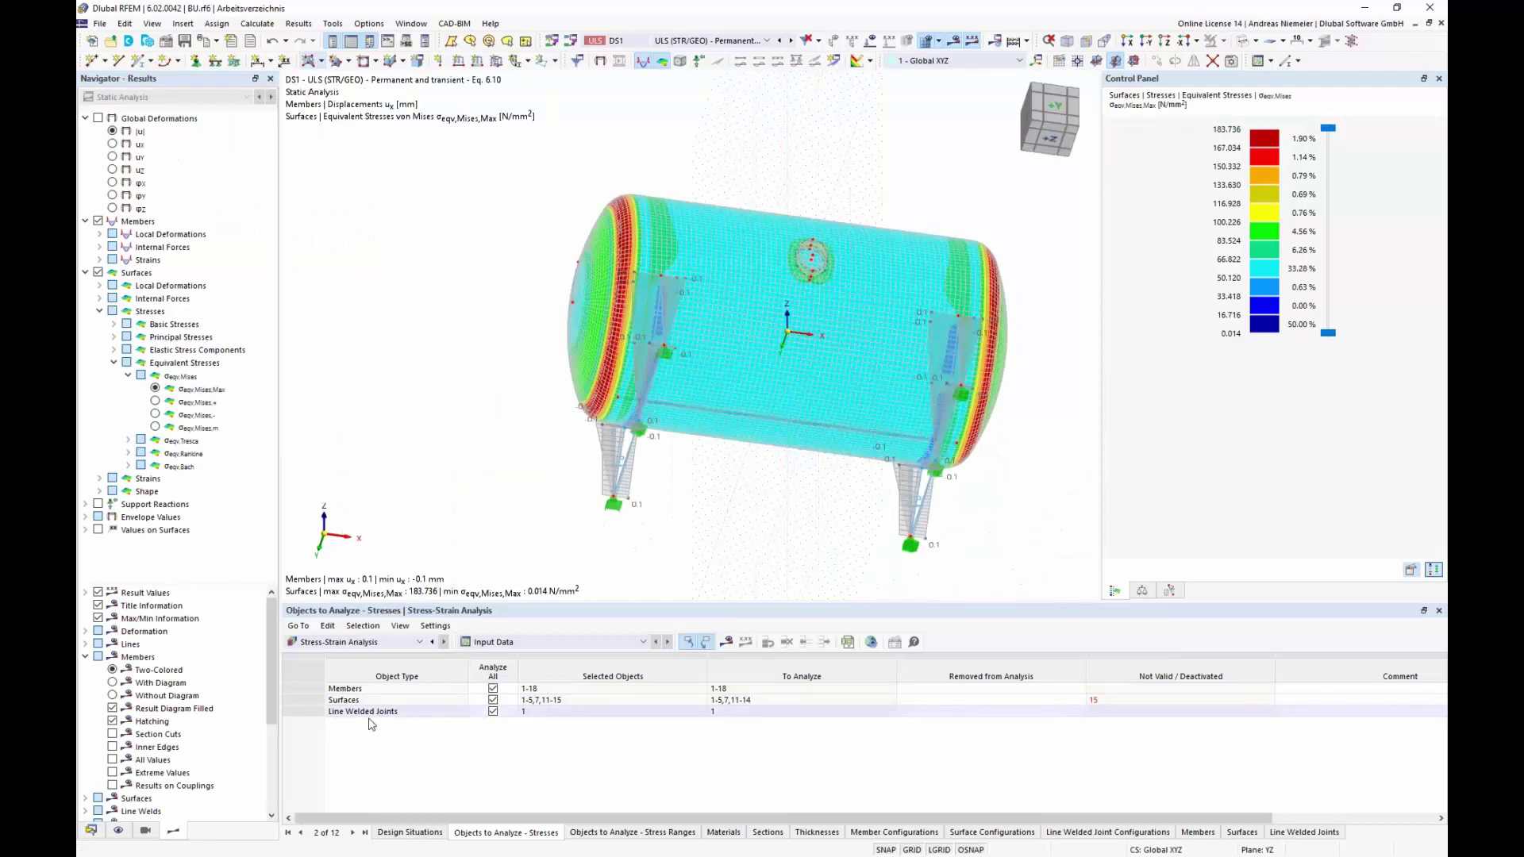
- Recalculate the stress-strain analysis and show only the line weld results, hiding those of members and surfaces
left_click(727, 645)
left_click(820, 498)
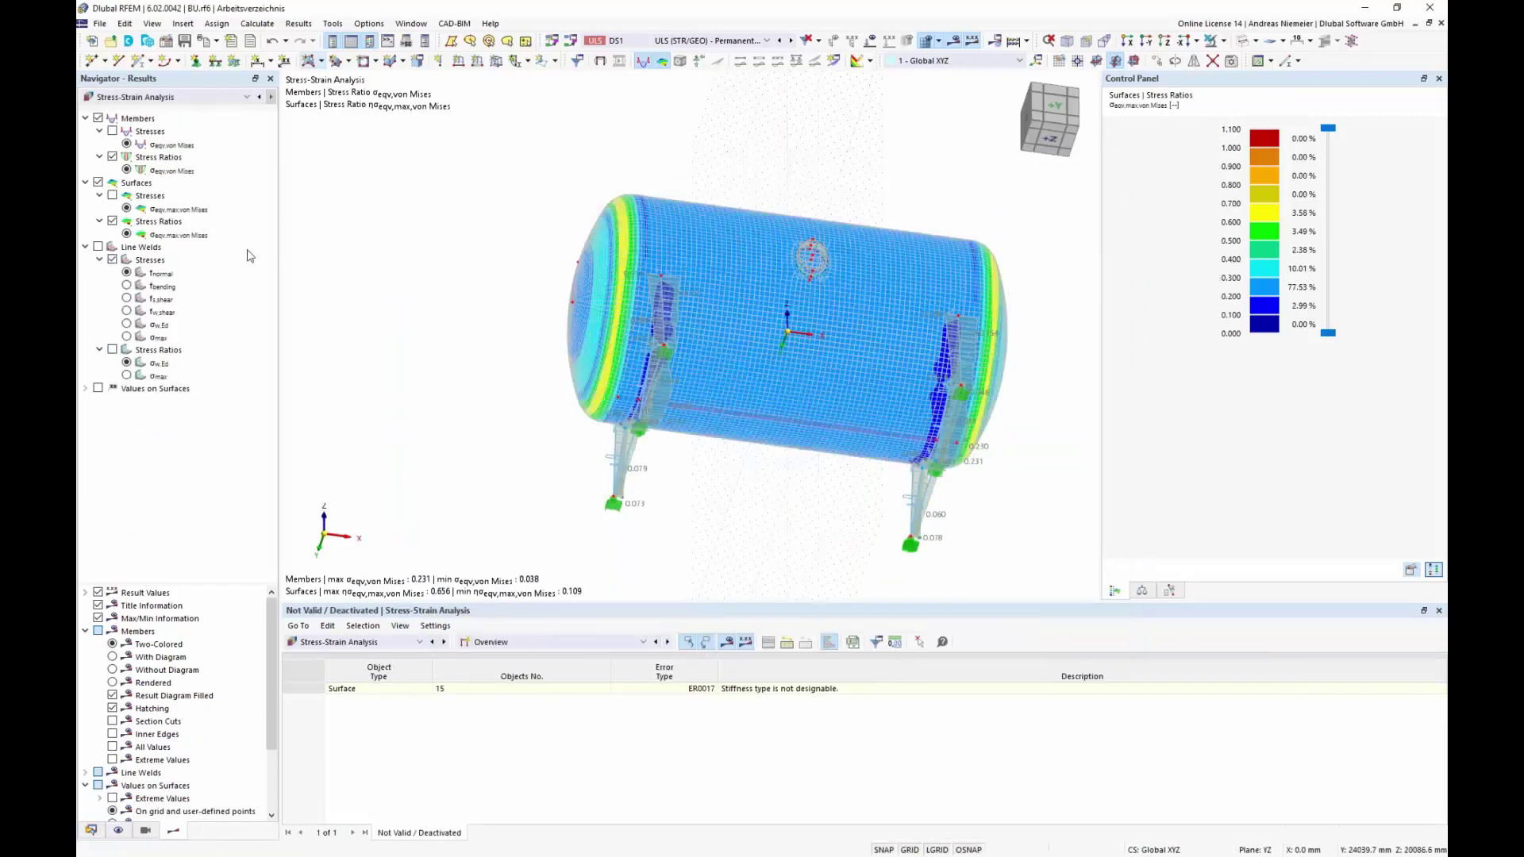
left_click(85, 117)
left_click(85, 131)
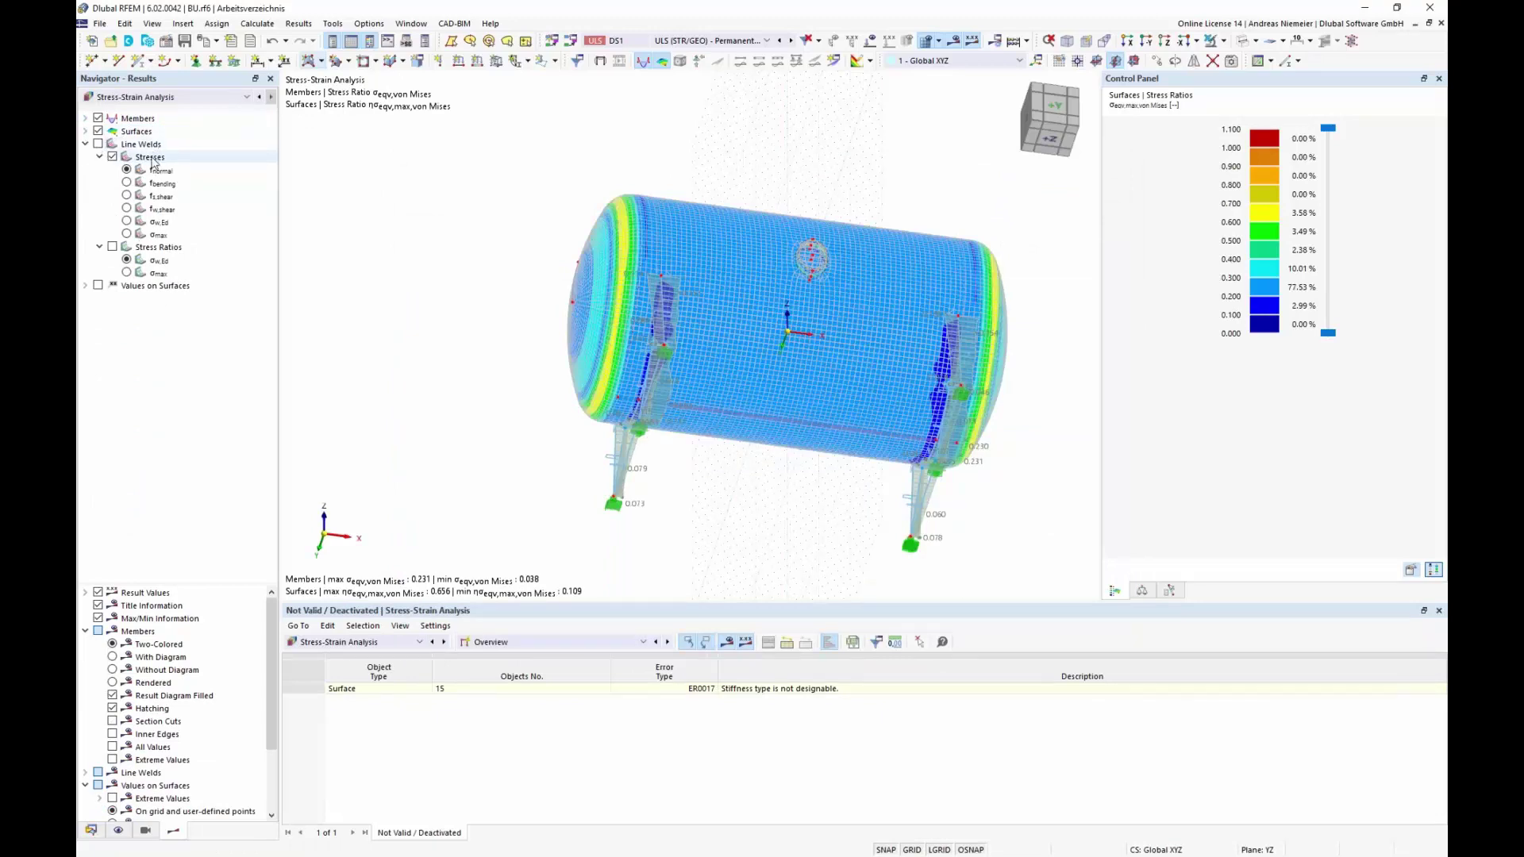
left_click(98, 131)
left_click(97, 117)
left_click(97, 143)
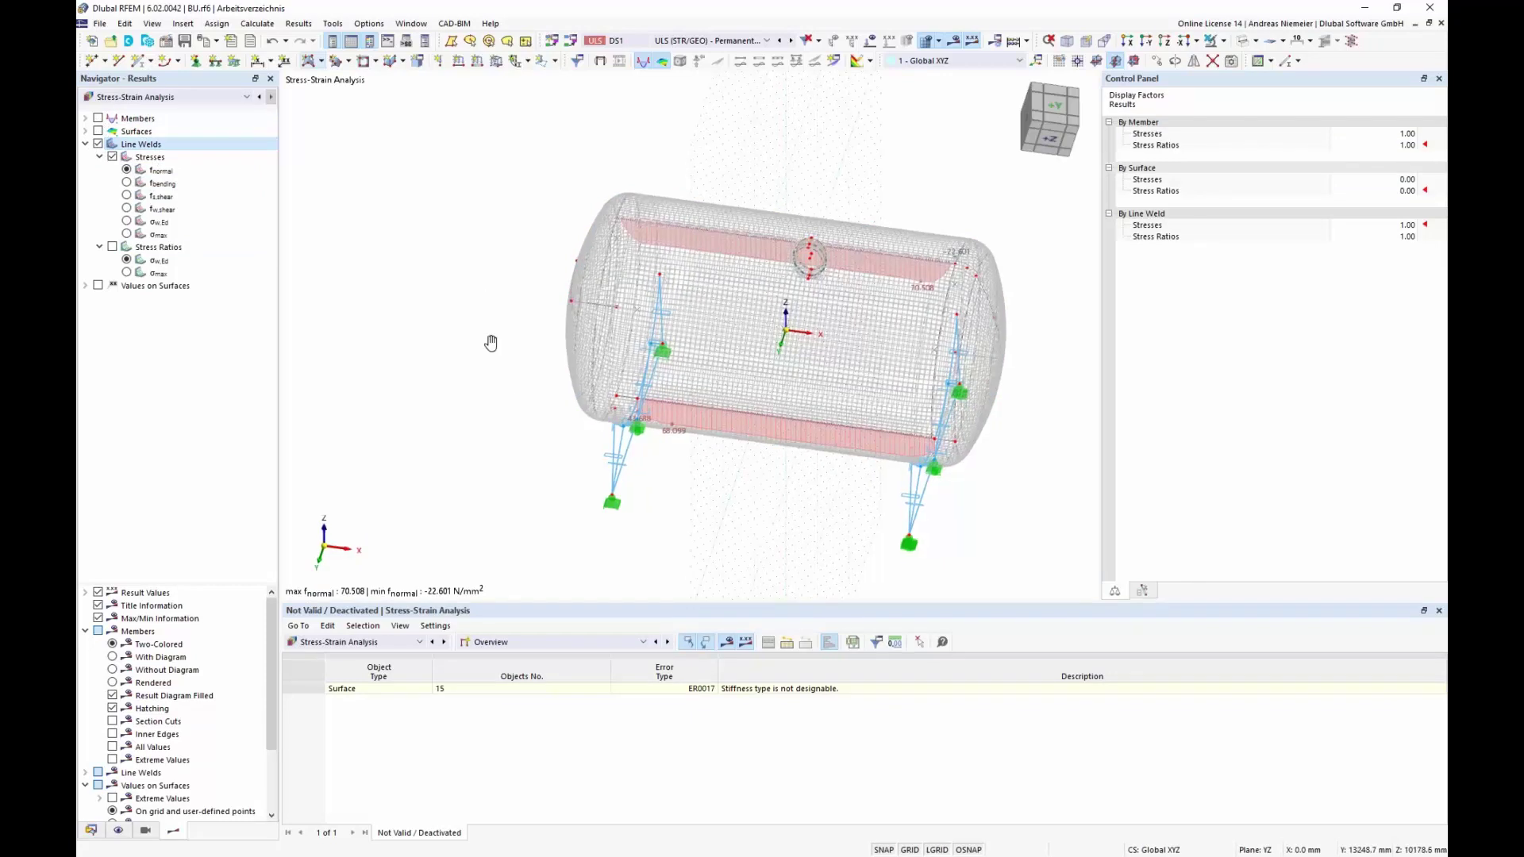
- Switch the vessel to a wireframe display without the surface mesh, seen from an angle showing both longitudinal welds
middle_click_drag(493, 339, 471, 504, "ctrl")
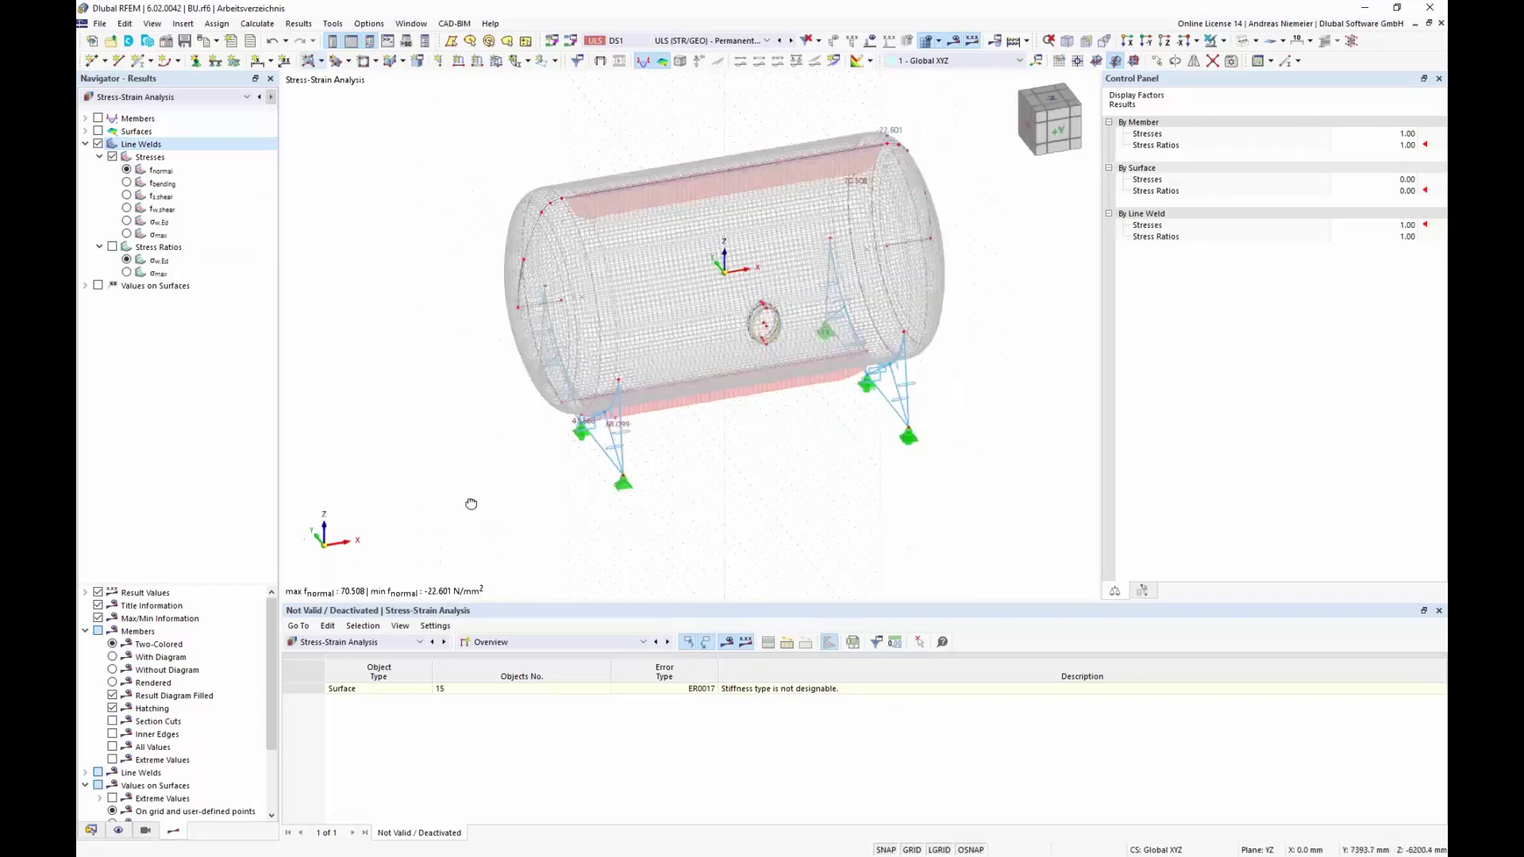
left_click(927, 40)
left_click(1069, 42)
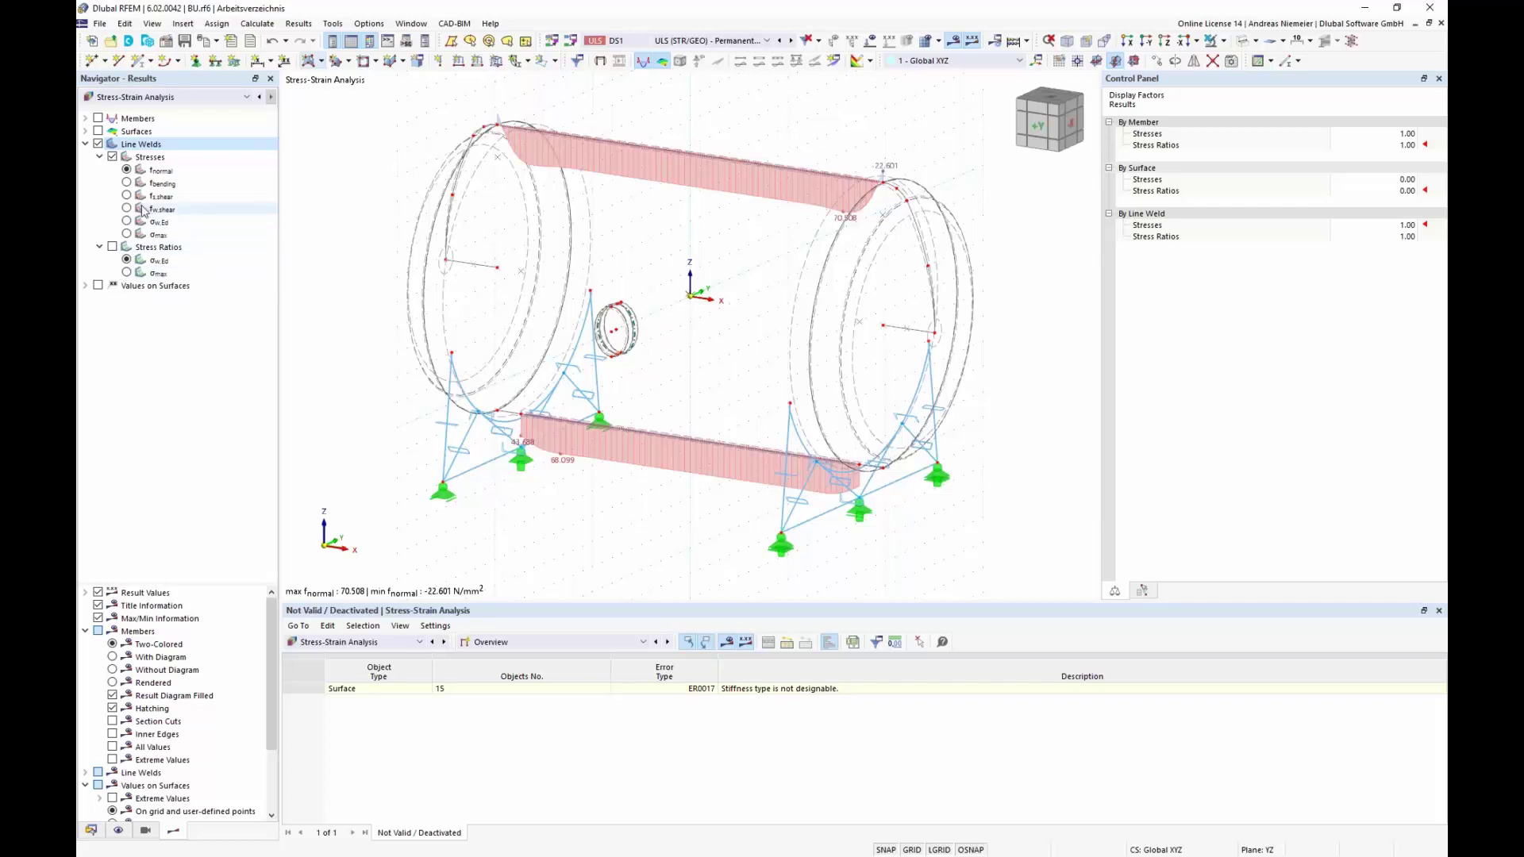
- Examine the line weld stresses from normal load, bending, surface shear and weld shear, the resulting σw,Ed, and its stress ratio
left_click(127, 170)
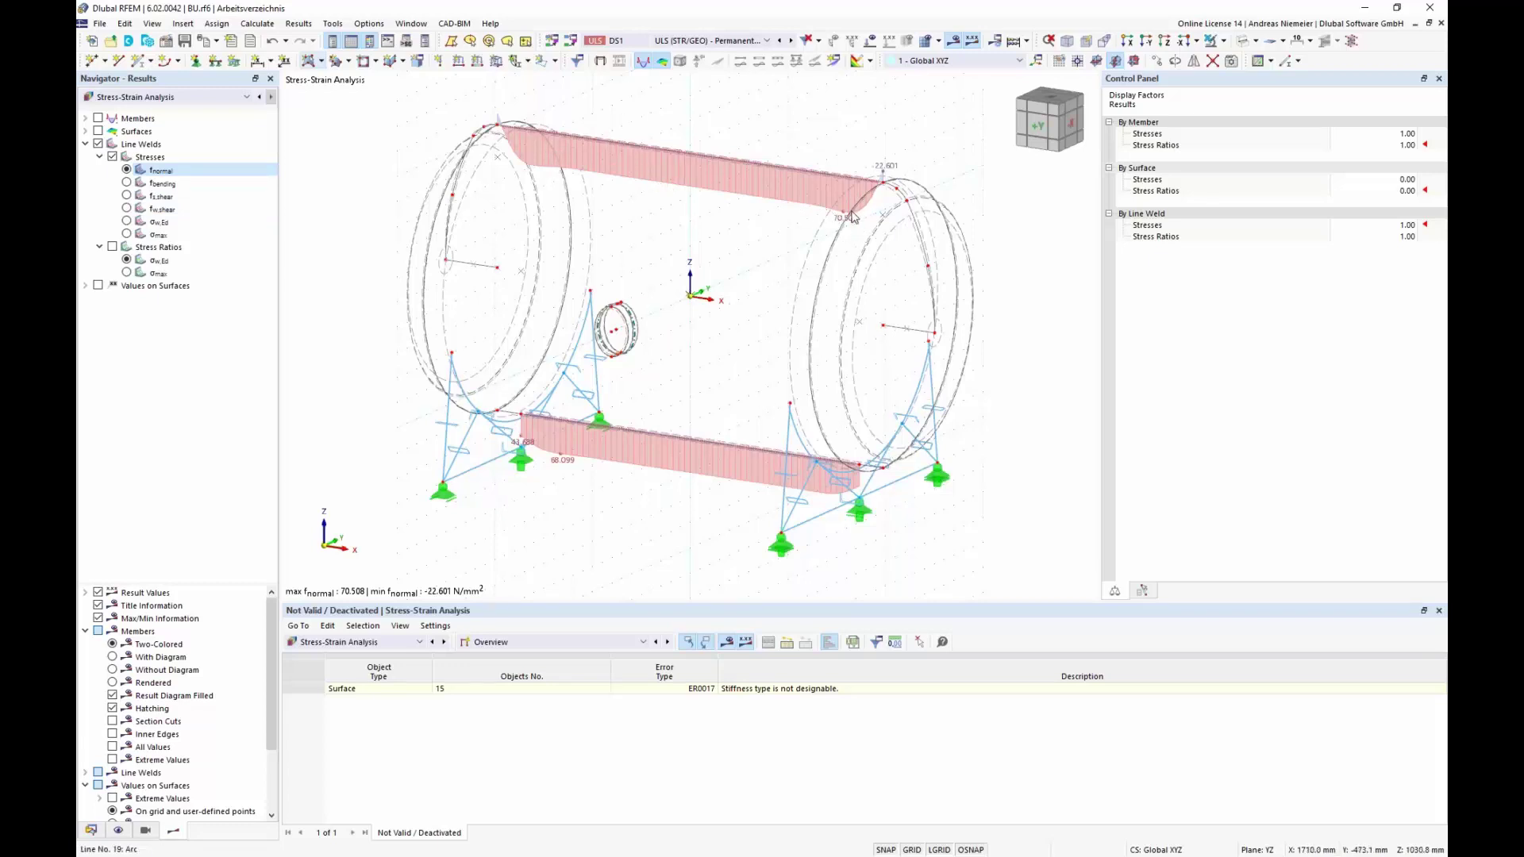
left_click(127, 183)
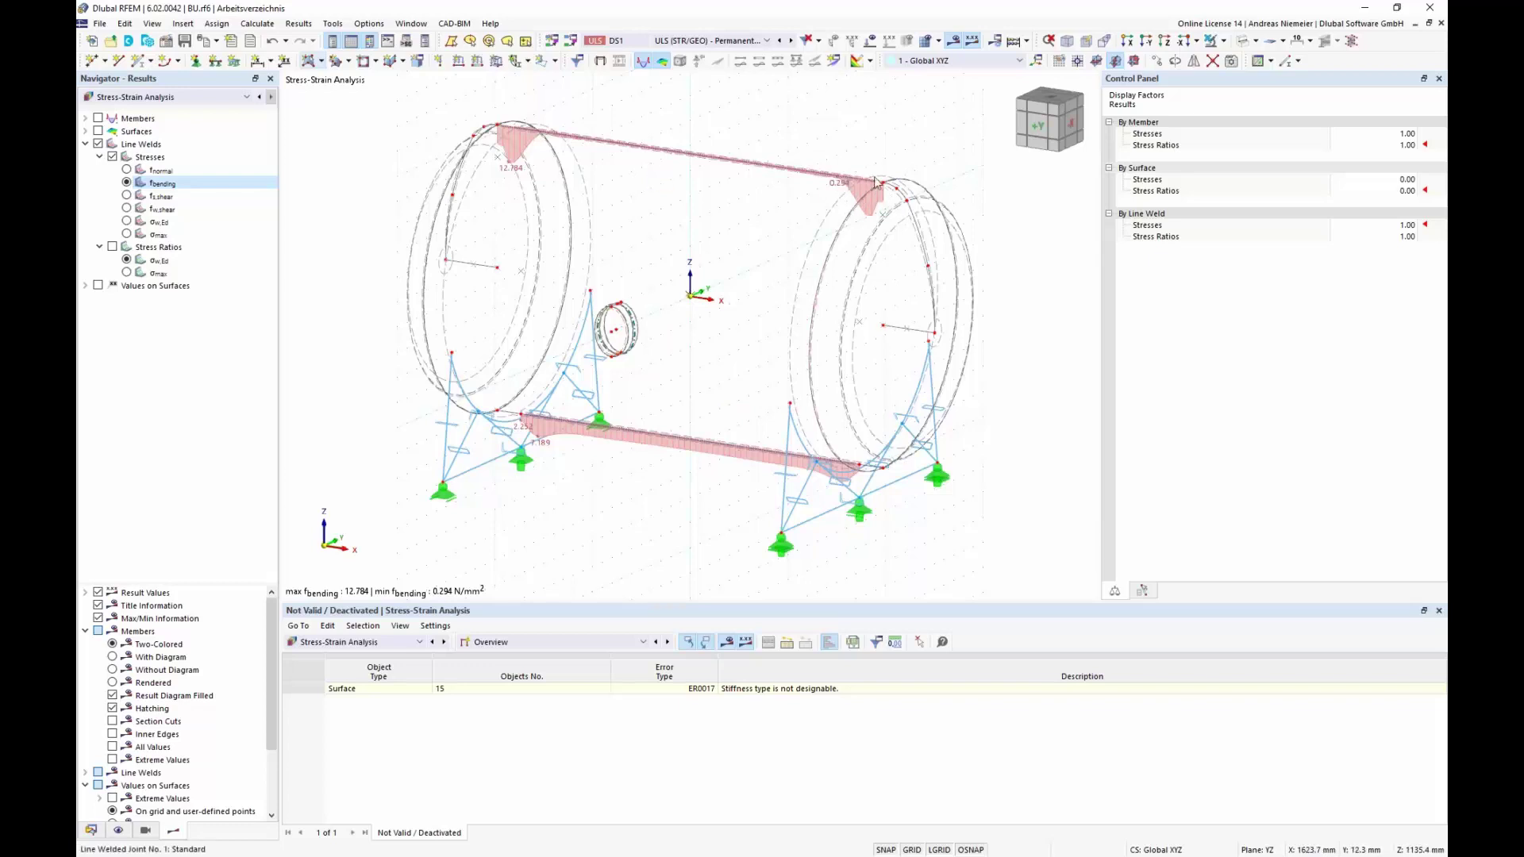
left_click(127, 195)
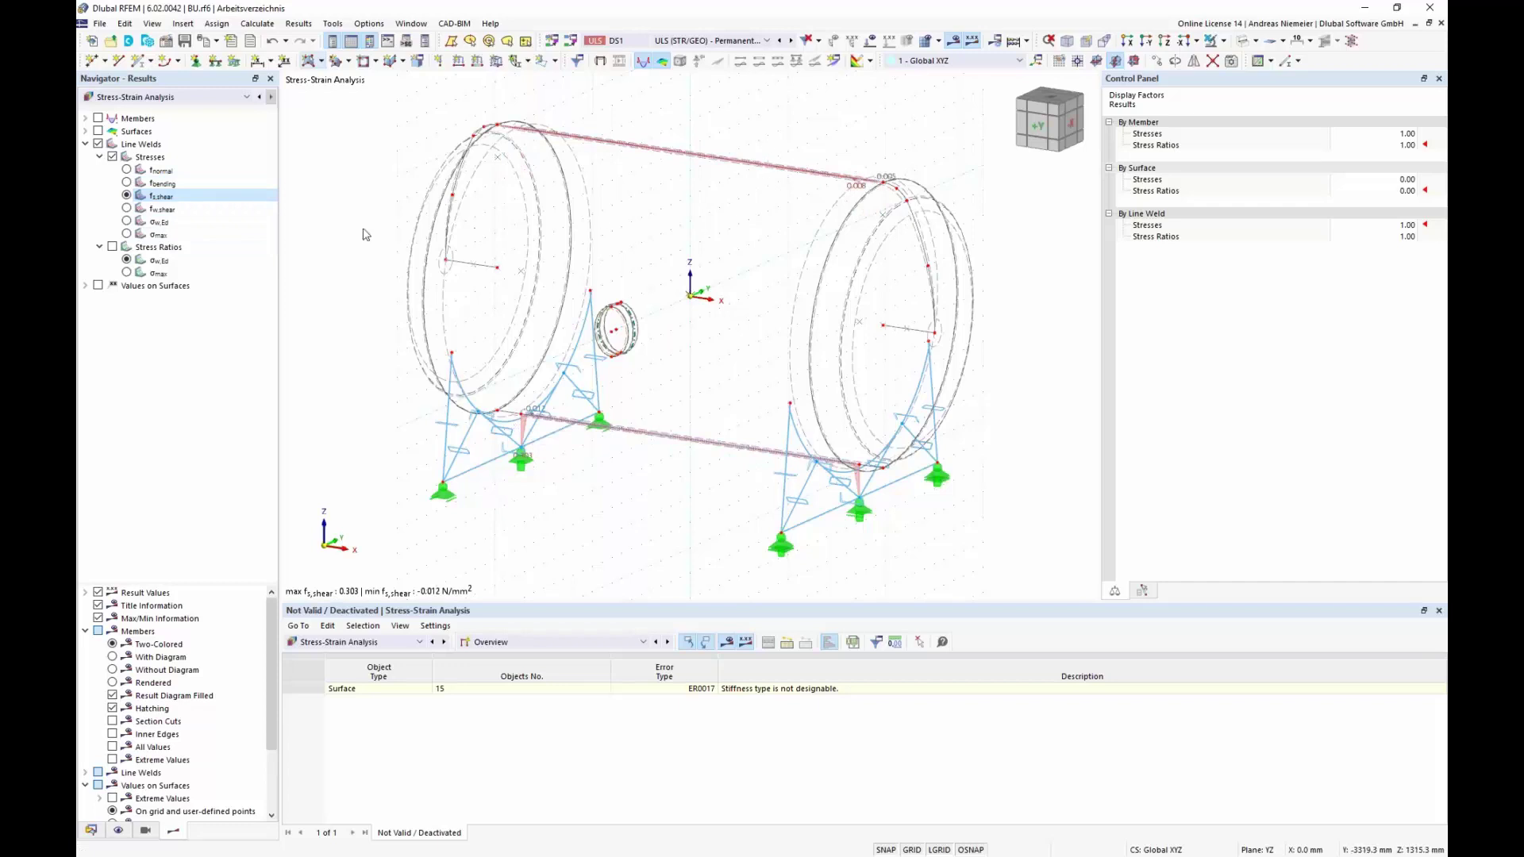
left_click(127, 208)
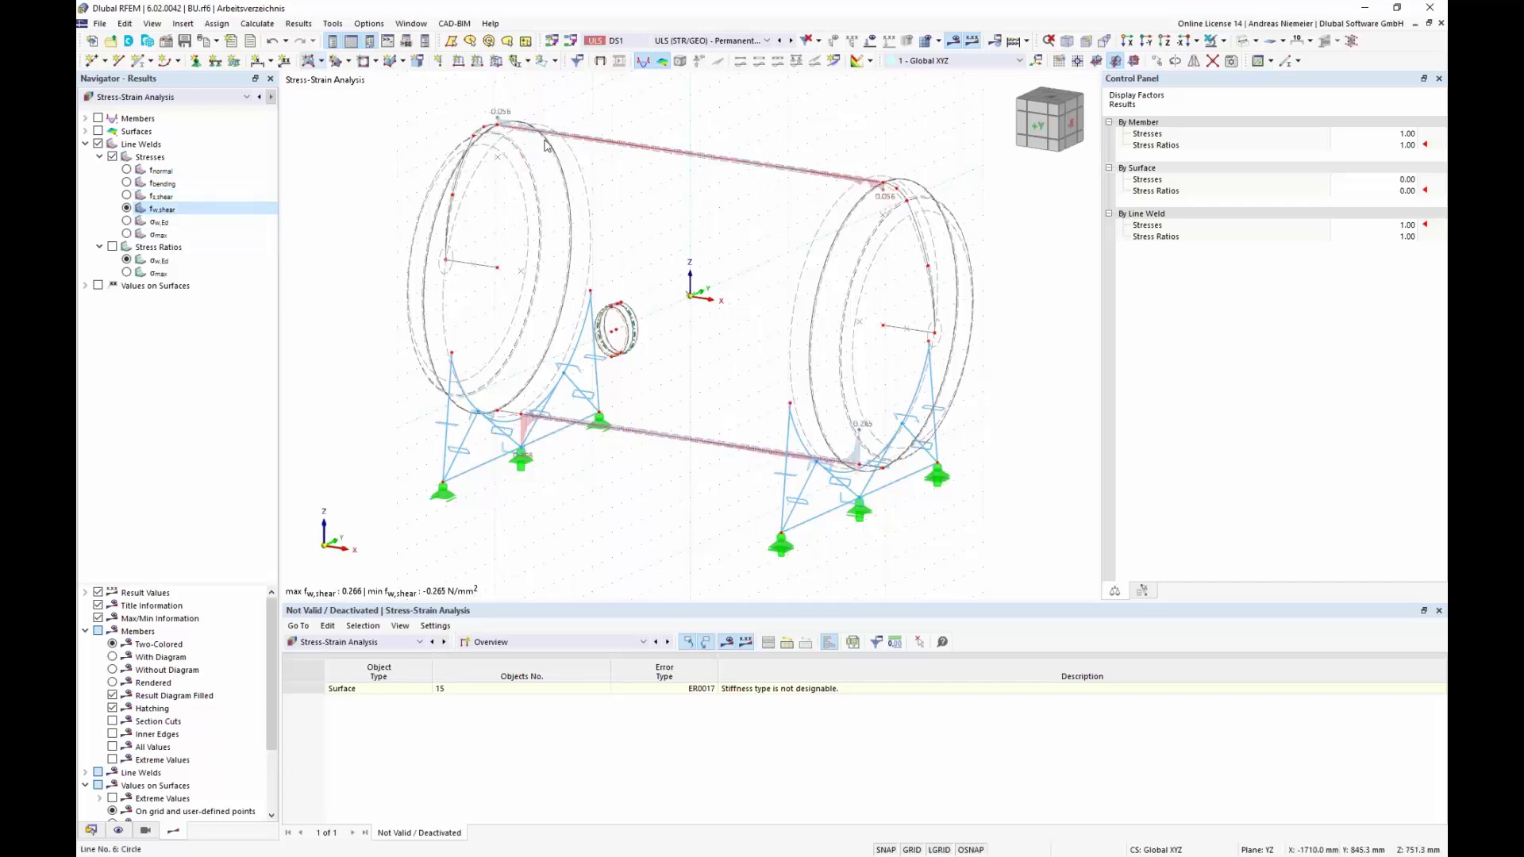
left_click(127, 222)
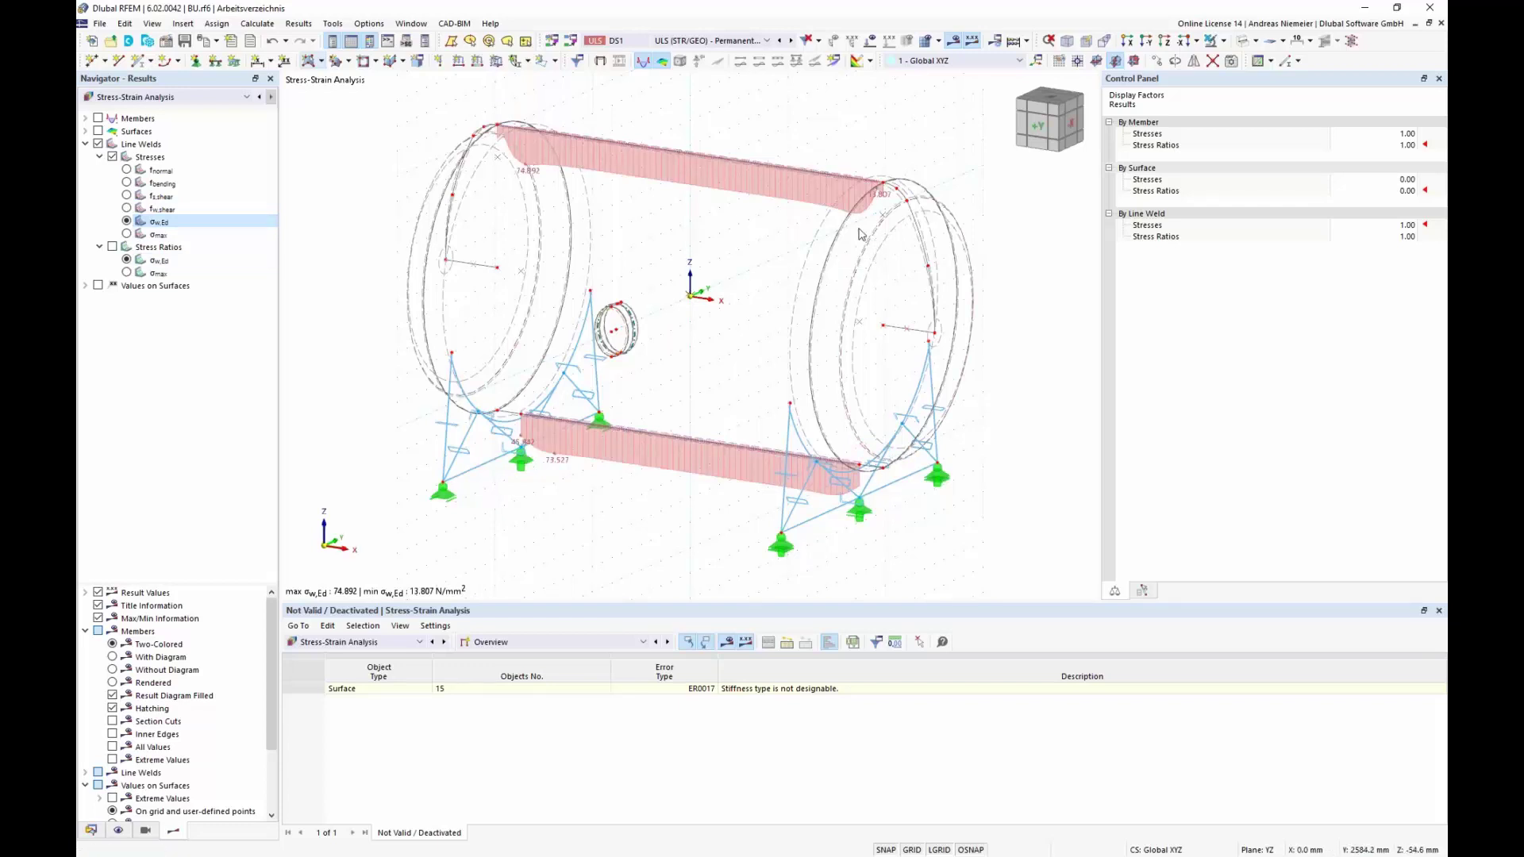
left_click(112, 247)
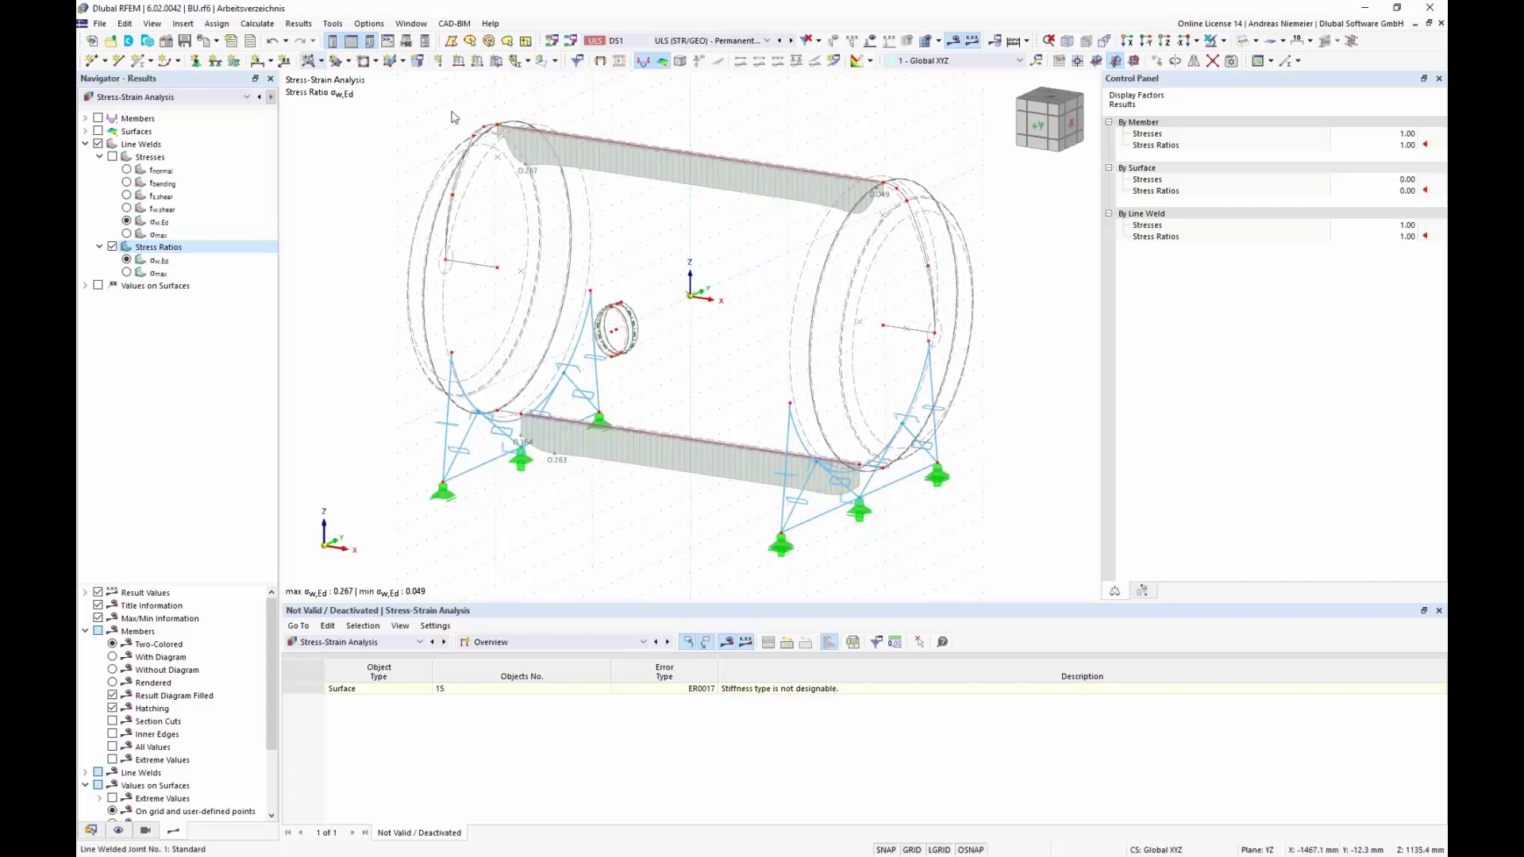
- Review the existing stress, limit and stress ratio in the results table of stresses on members by design situation
left_click(85, 144)
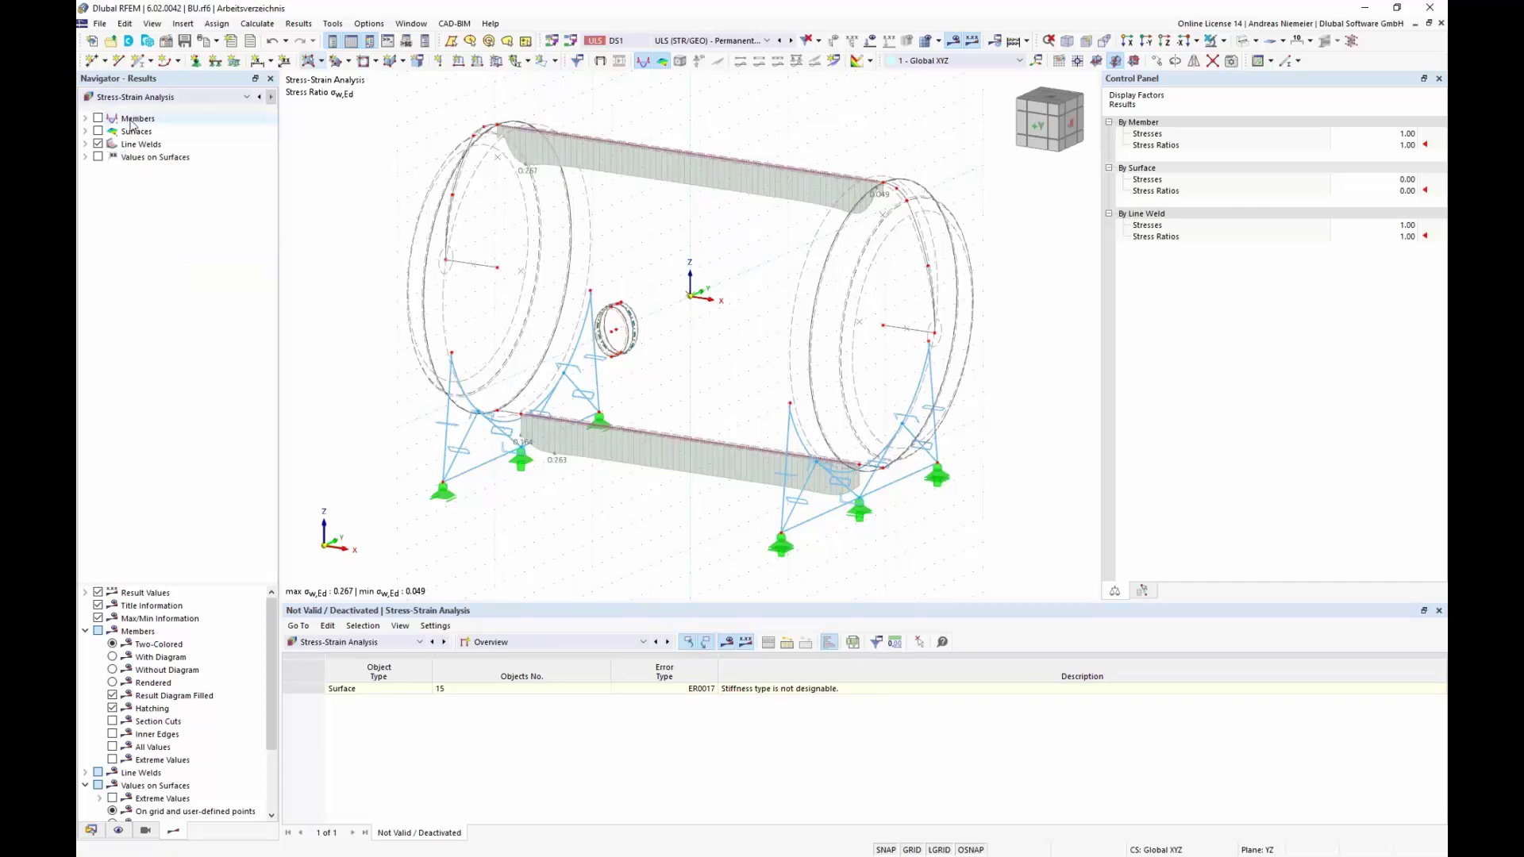
left_click(548, 642)
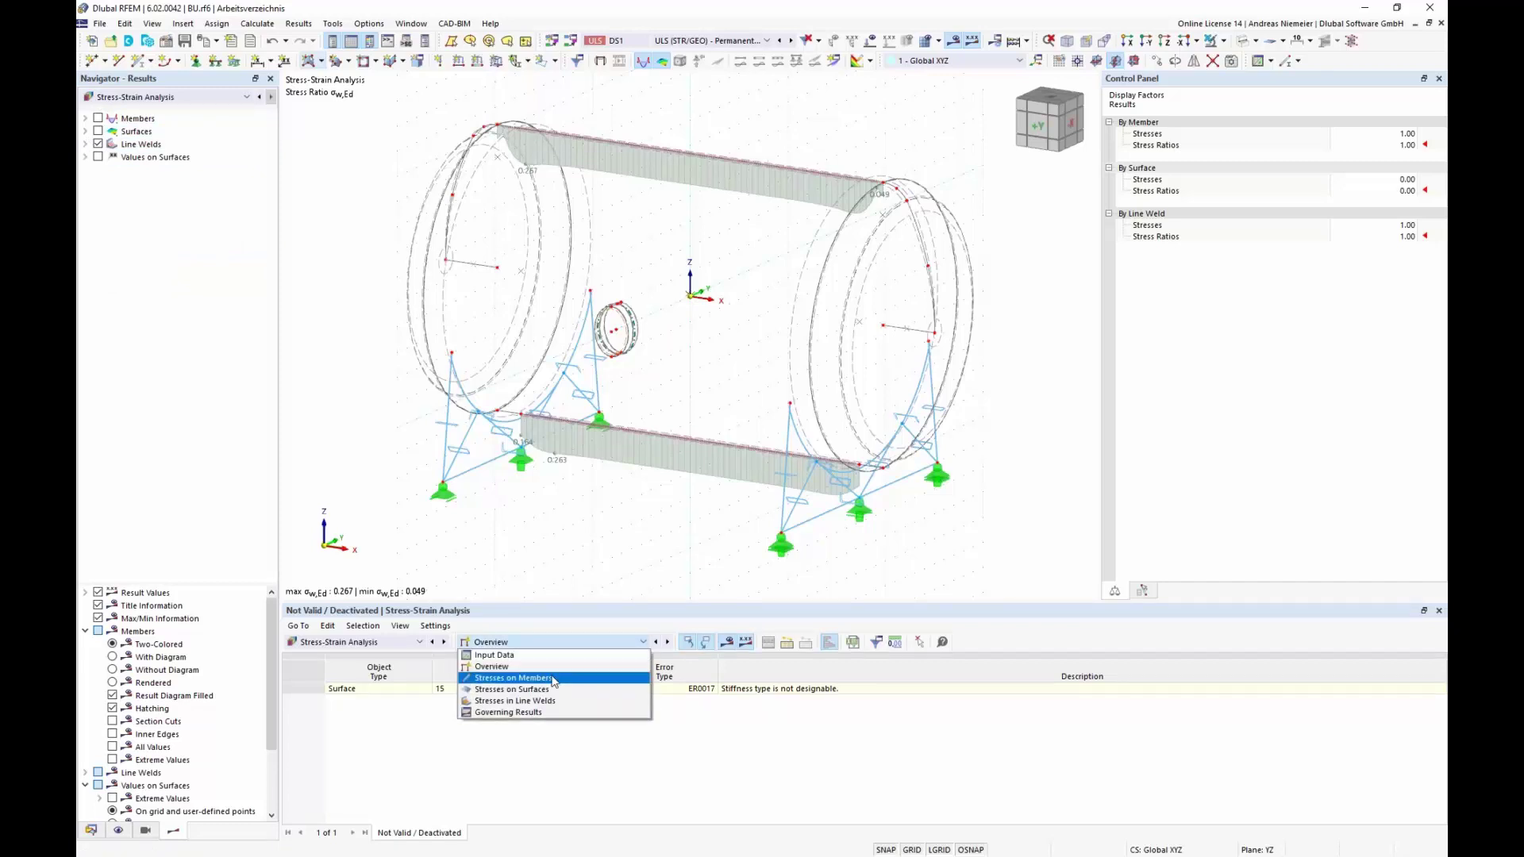
left_click(553, 679)
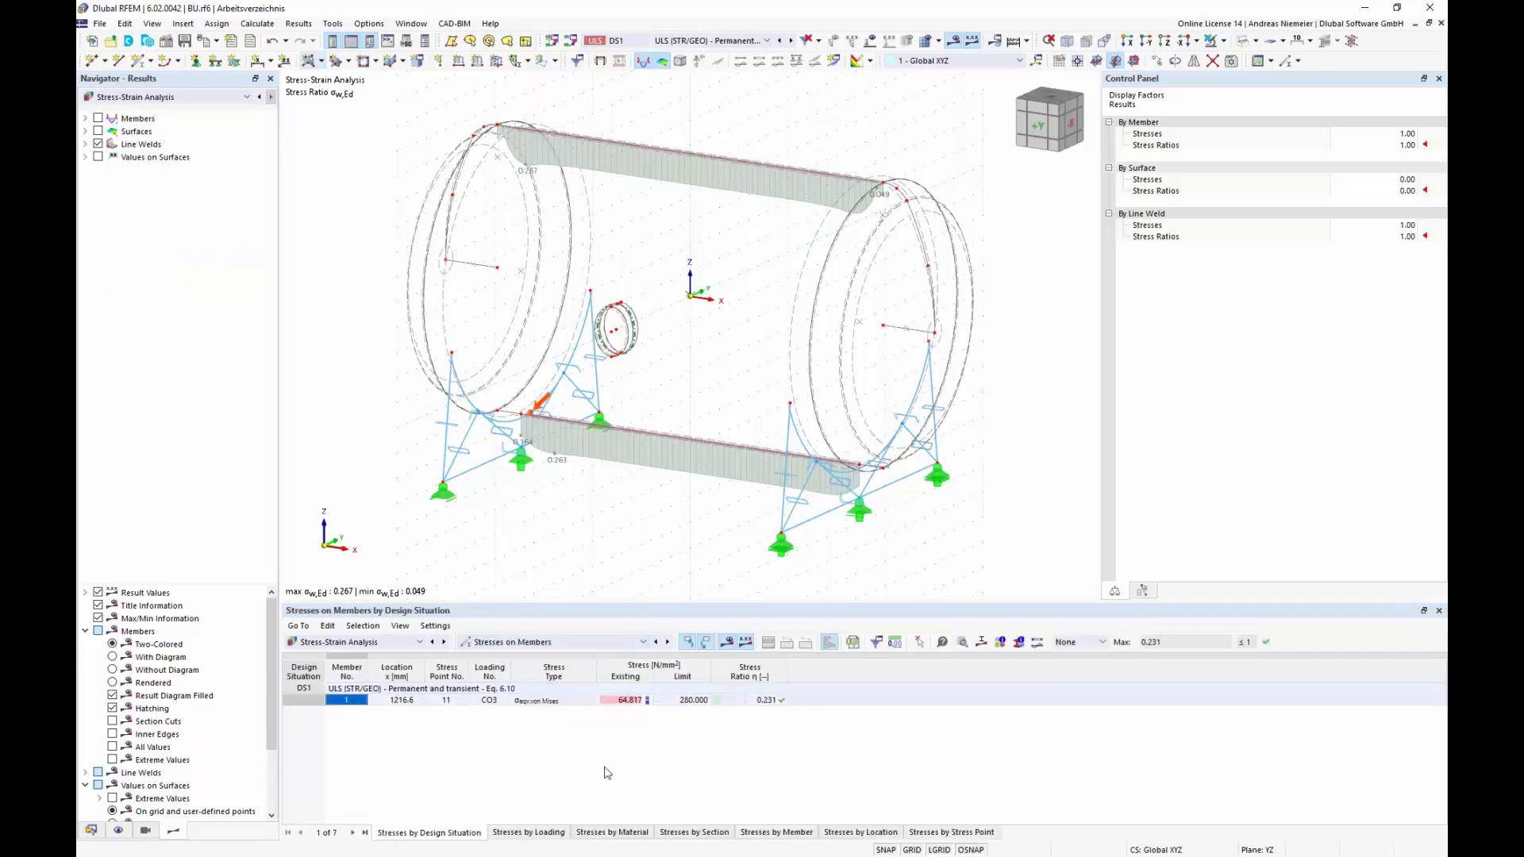
left_click(633, 700)
left_click(750, 700)
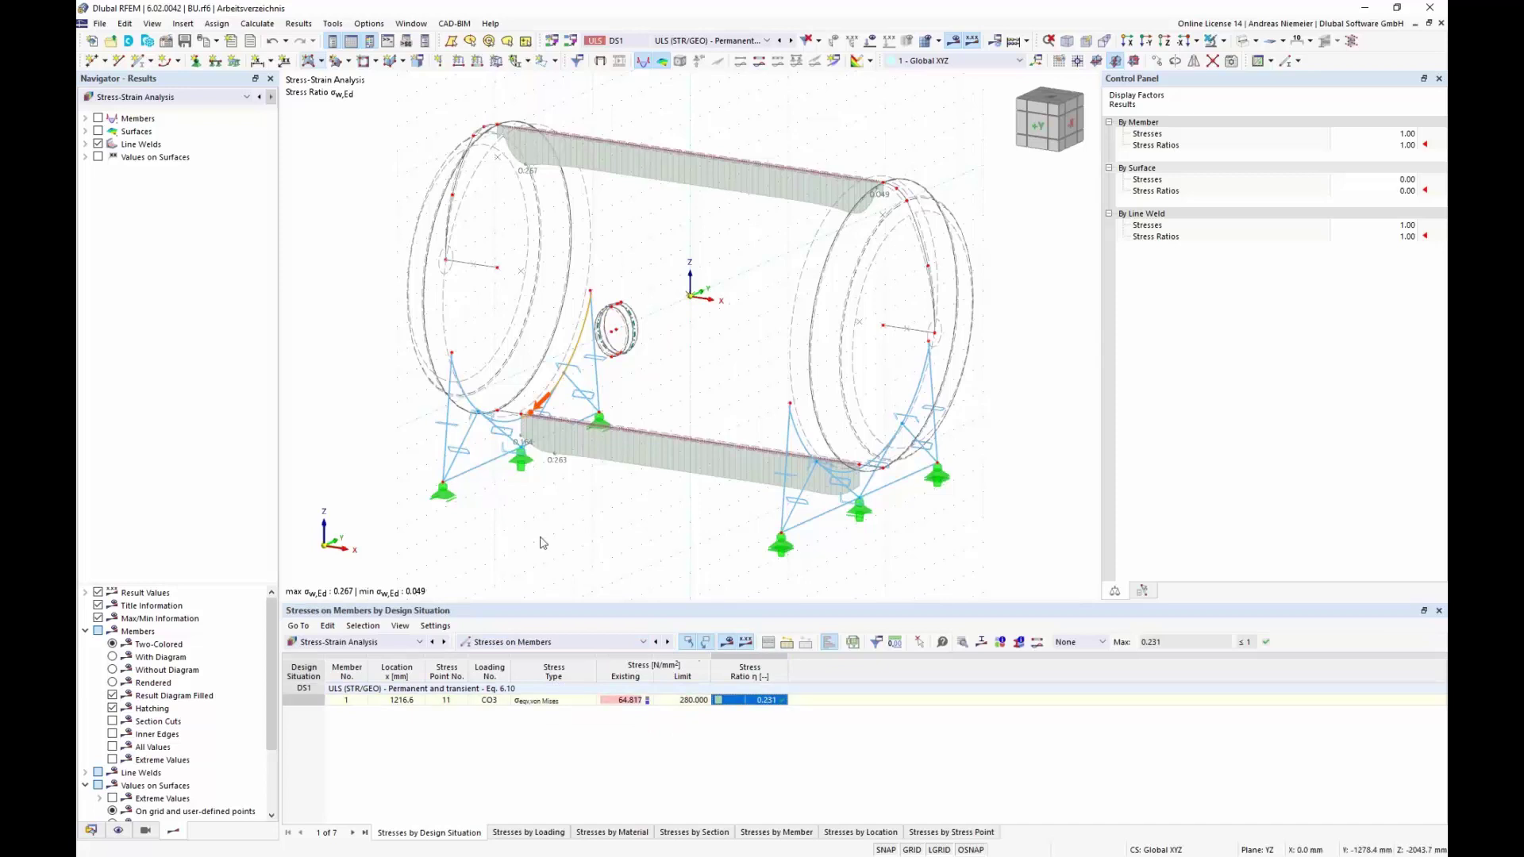
- Check the existing stress and stress ratio in the results table of stresses on surfaces by design situation
left_click(624, 643)
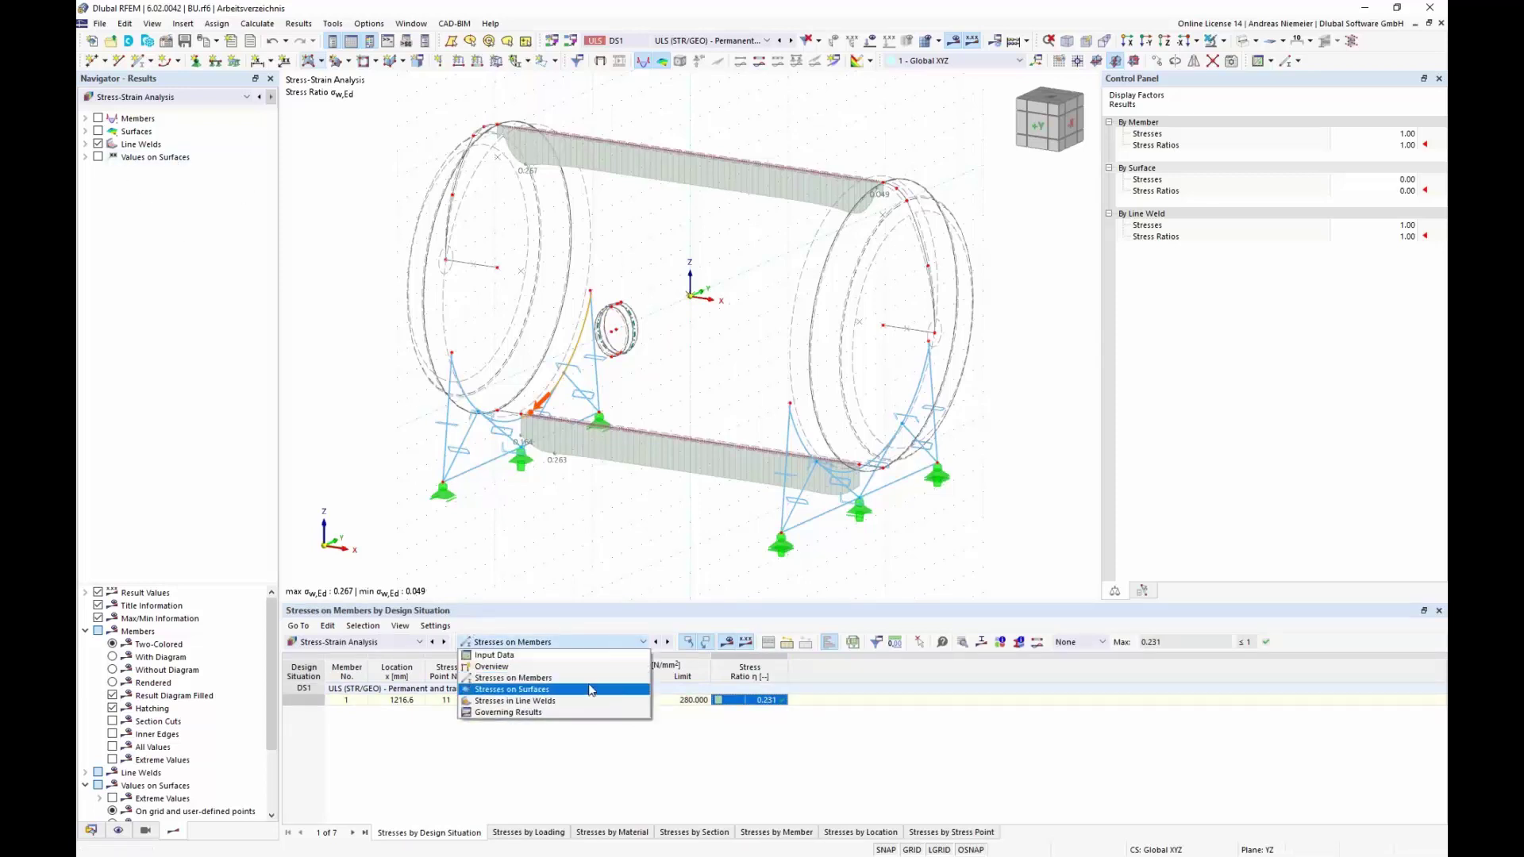
left_click(590, 690)
left_click(719, 702)
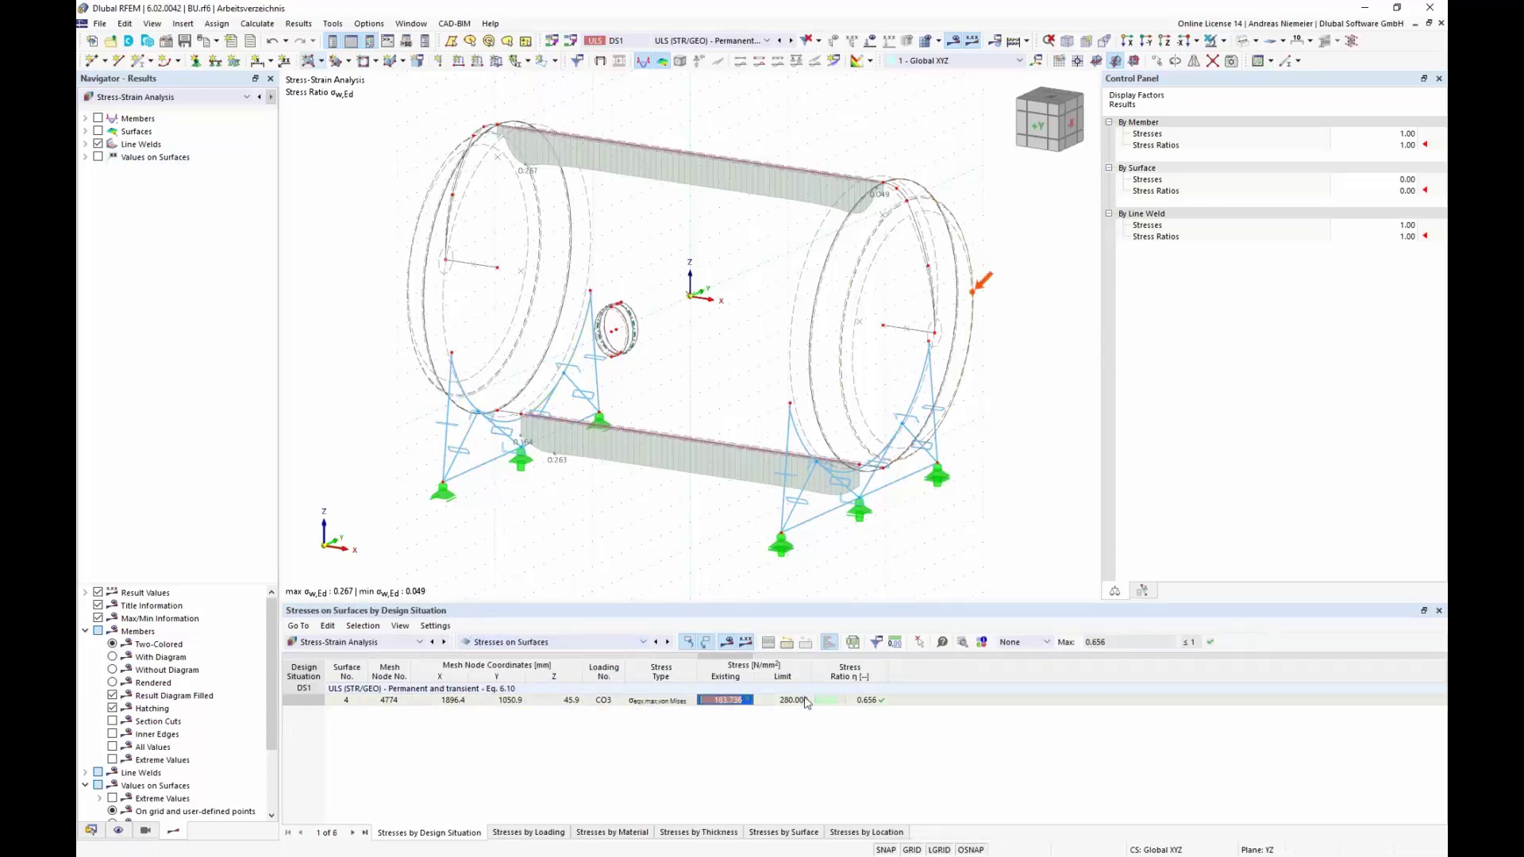
left_click(850, 700)
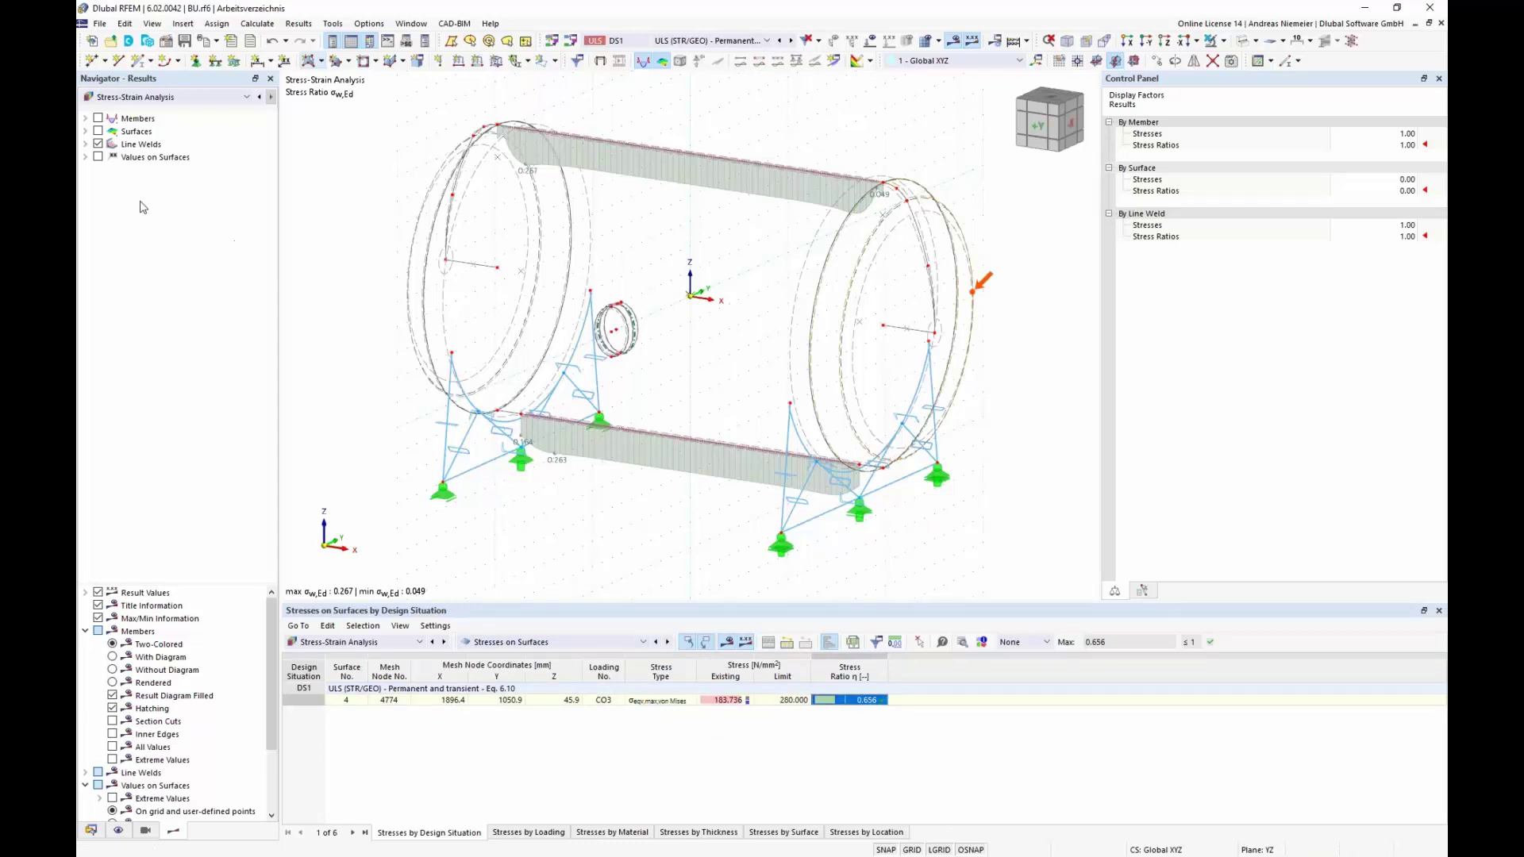
- Review the line weld stresses by design situation, comparing the stress components, resulting σw,Ed and limit stress
left_click(639, 642)
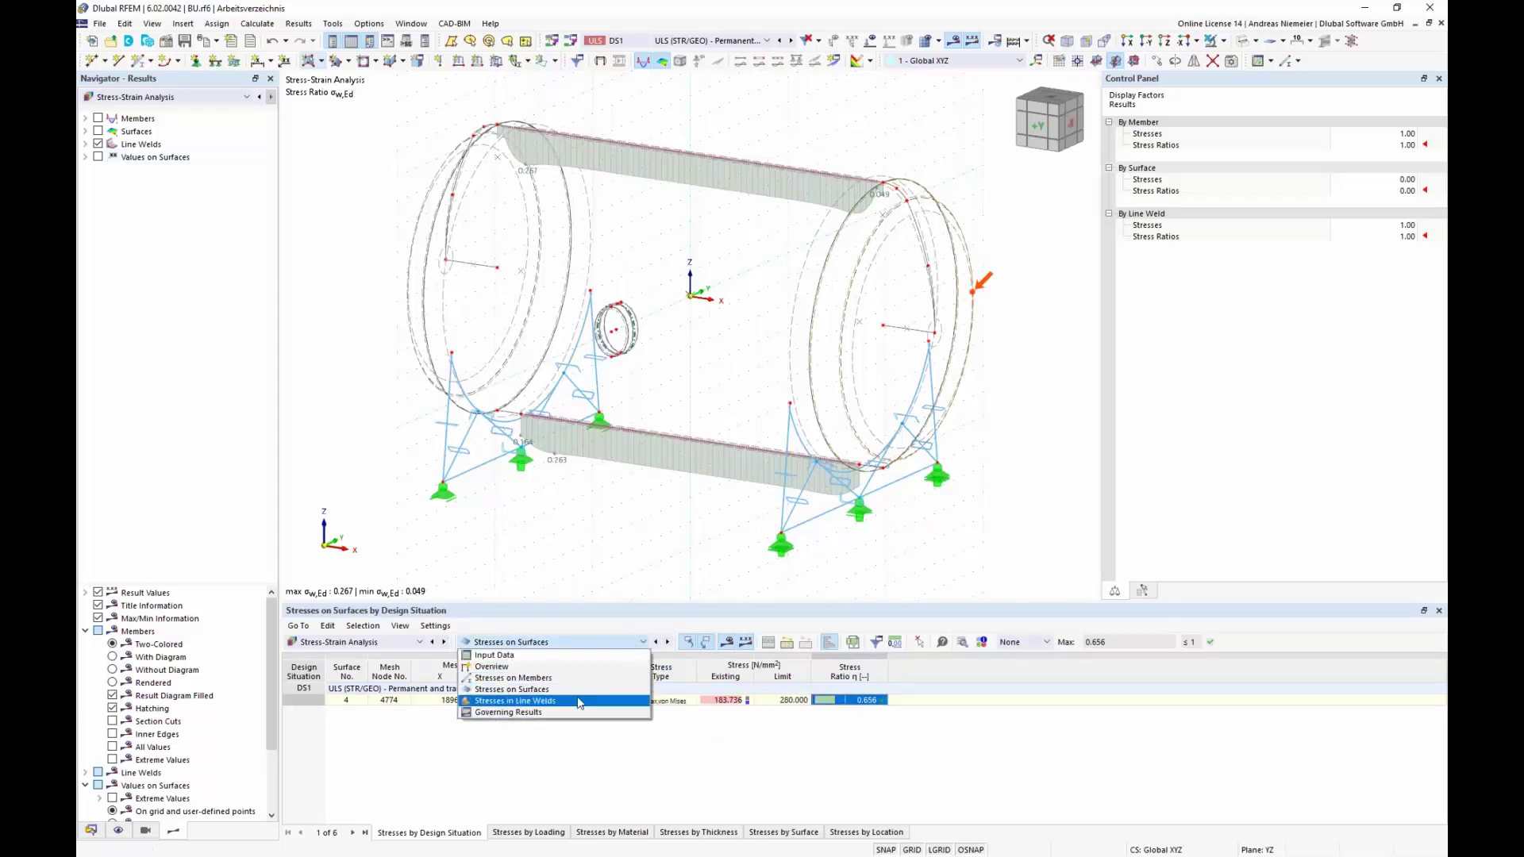
left_click(579, 702)
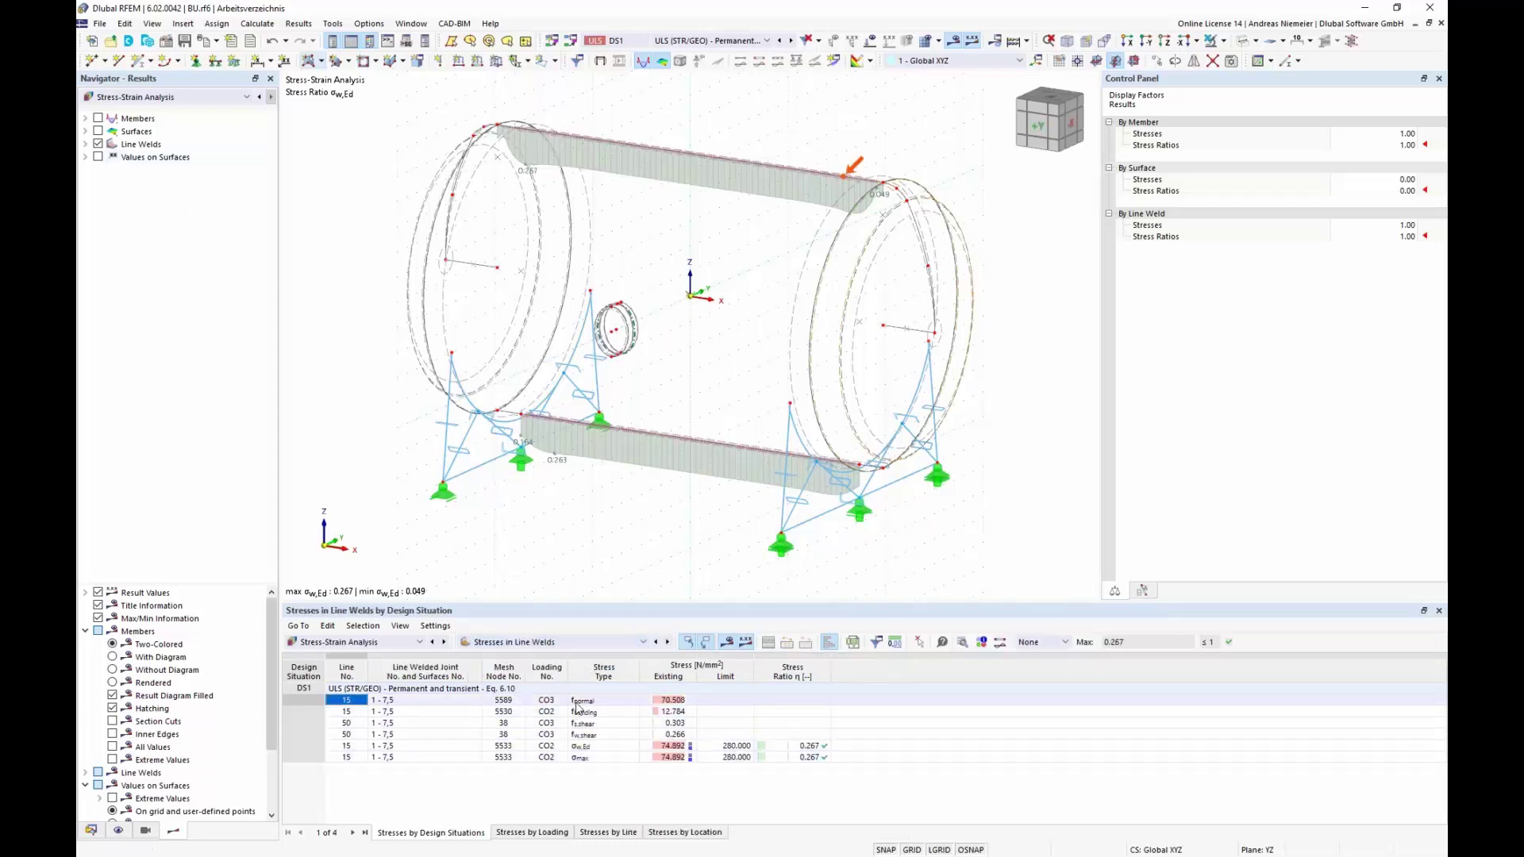
left_click_drag(577, 702, 586, 739)
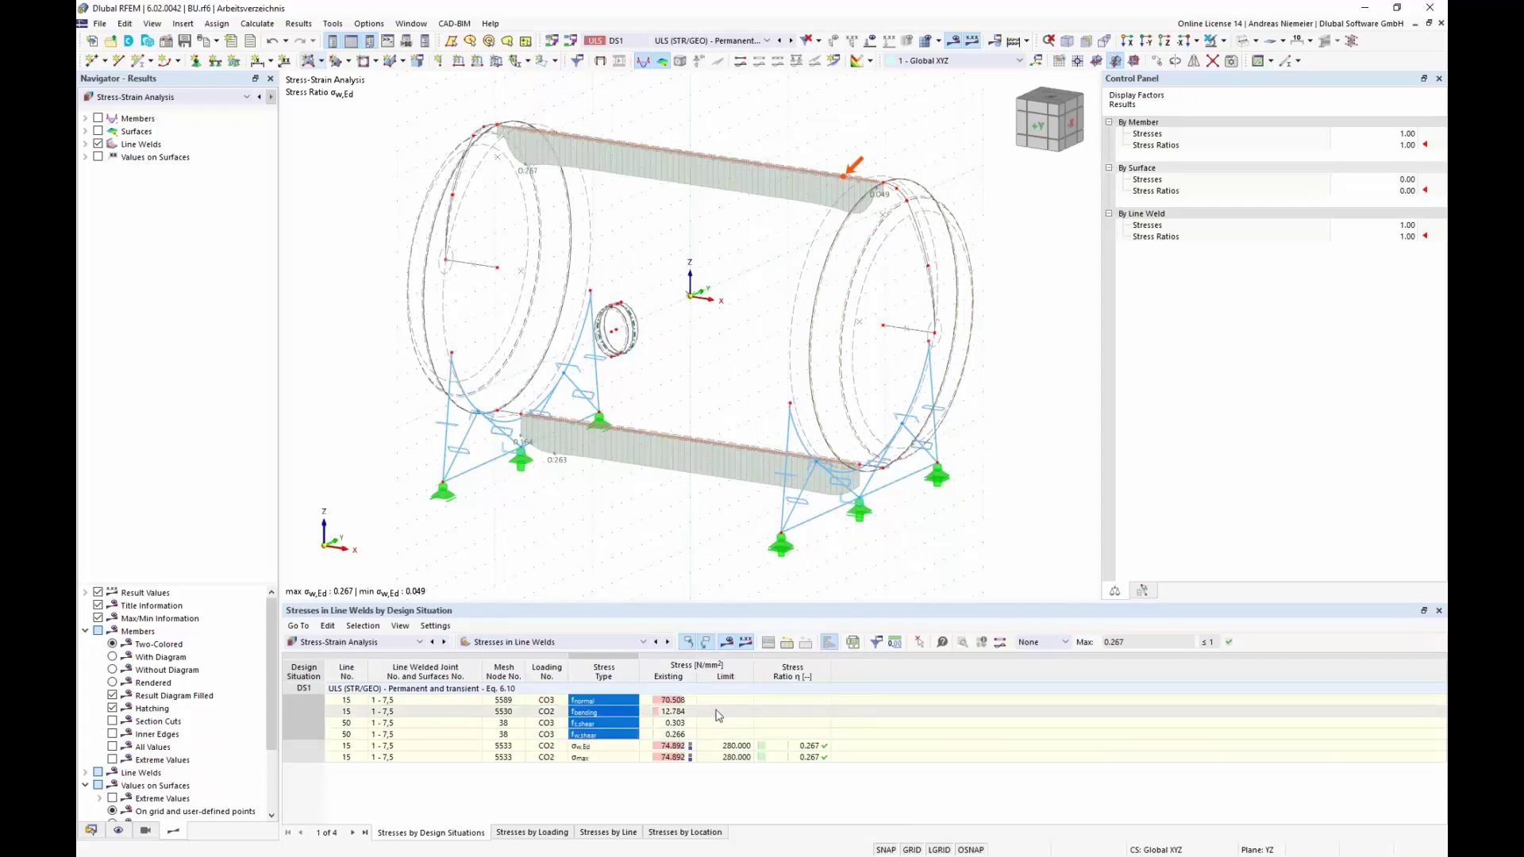
left_click(673, 712)
left_click_drag(673, 700, 680, 738)
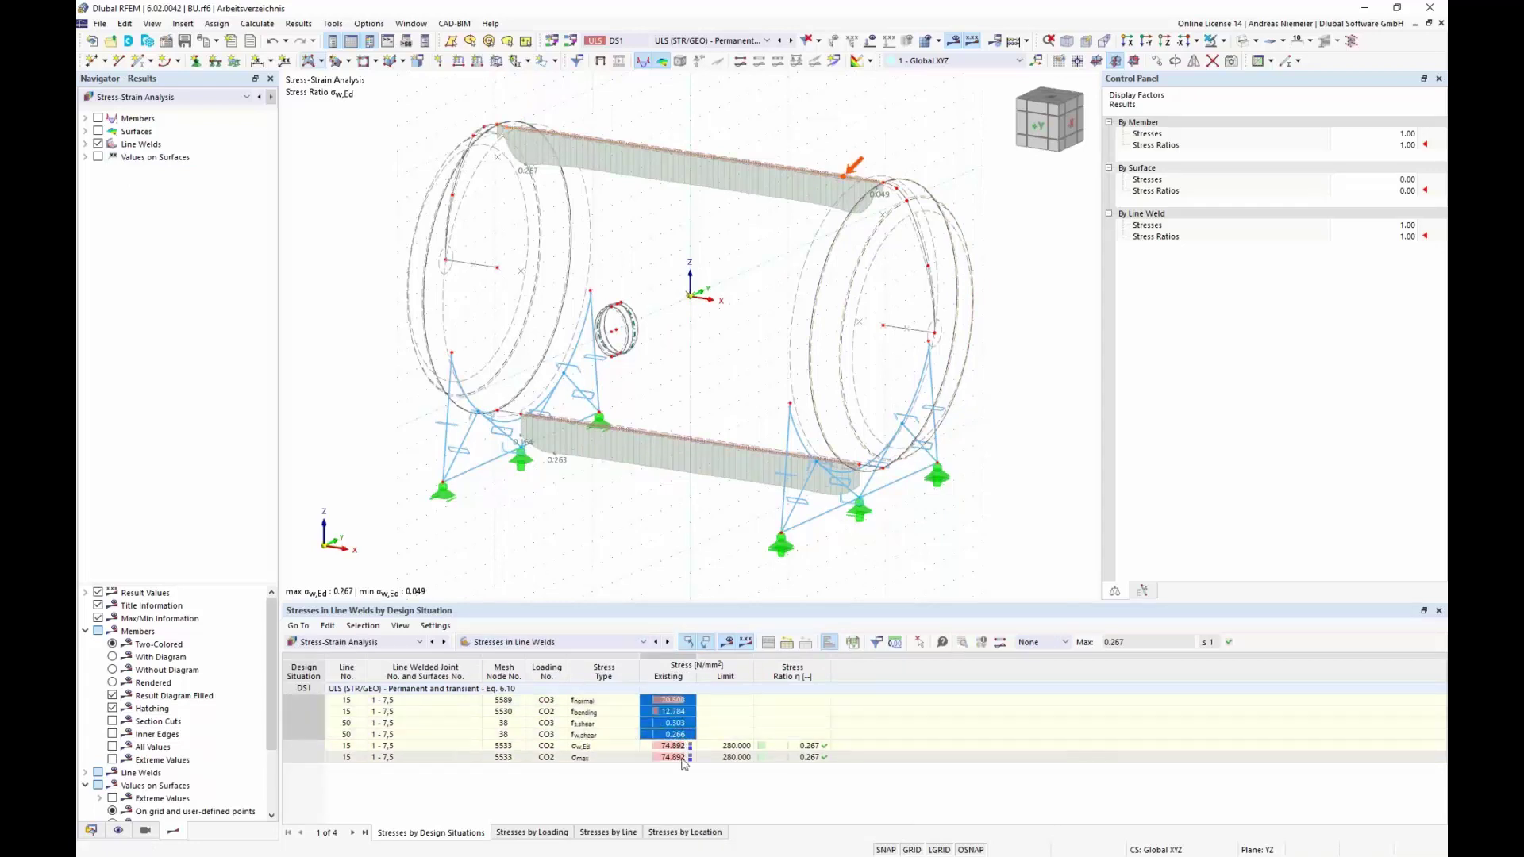
left_click(675, 746)
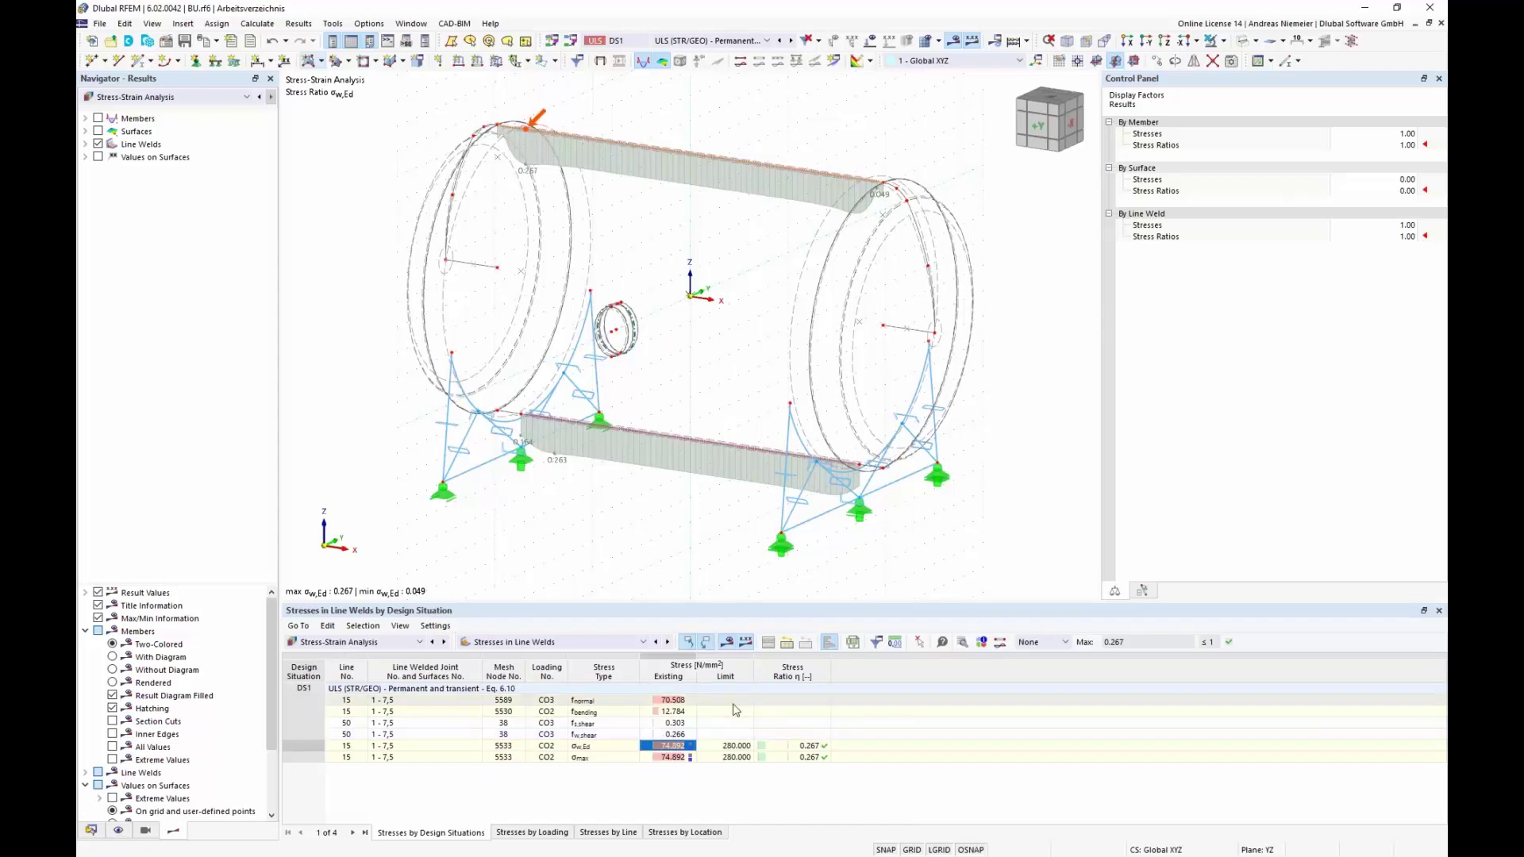
left_click(738, 747)
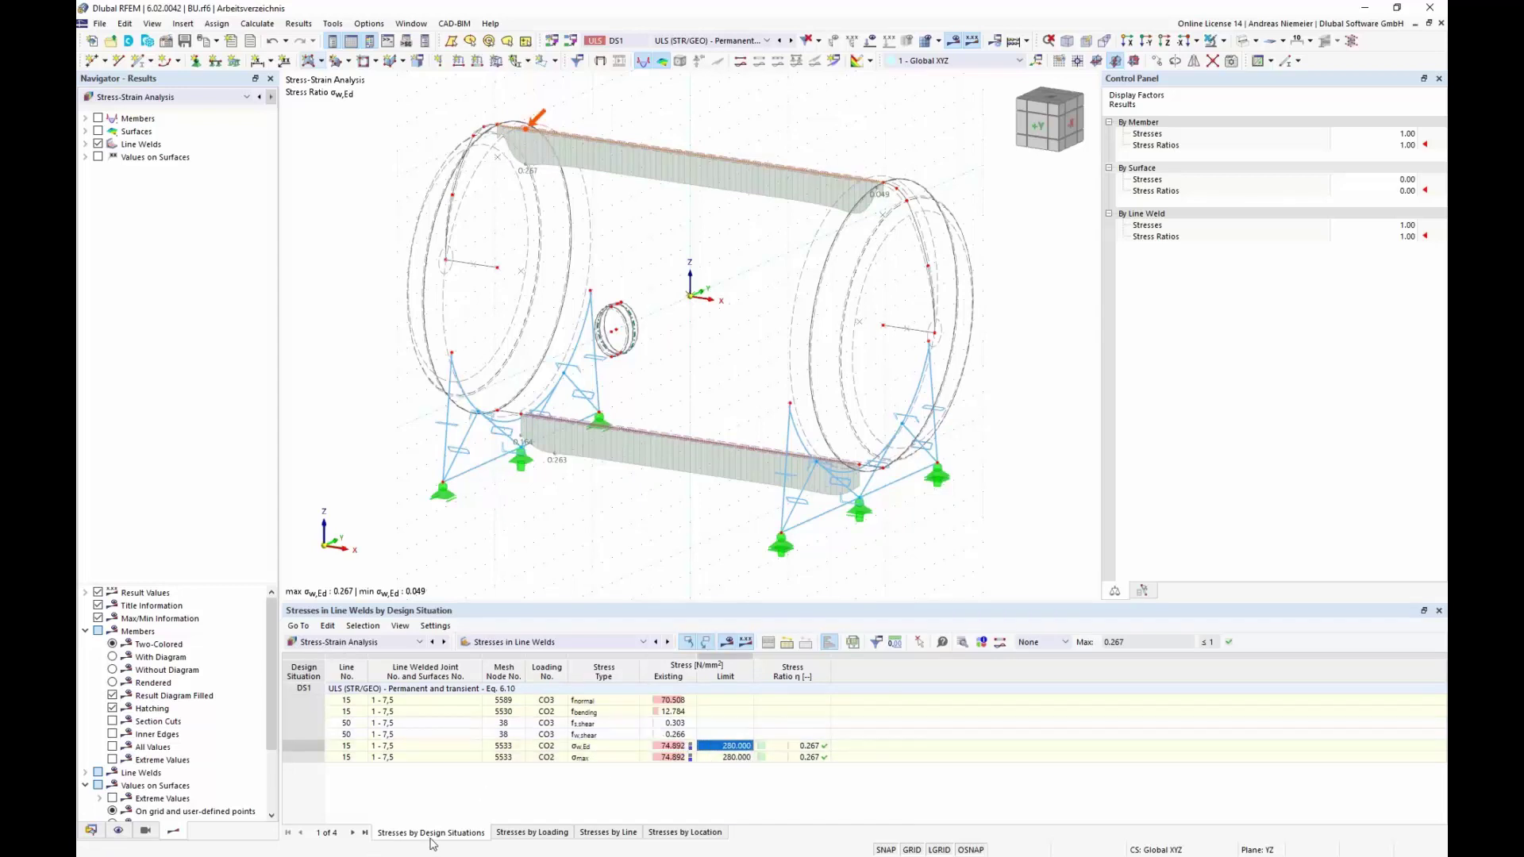
- View the line weld stresses by loading and by line, enlarging the table enough to read both welded lines and their governing load combinations
left_click(532, 833)
left_click(607, 832)
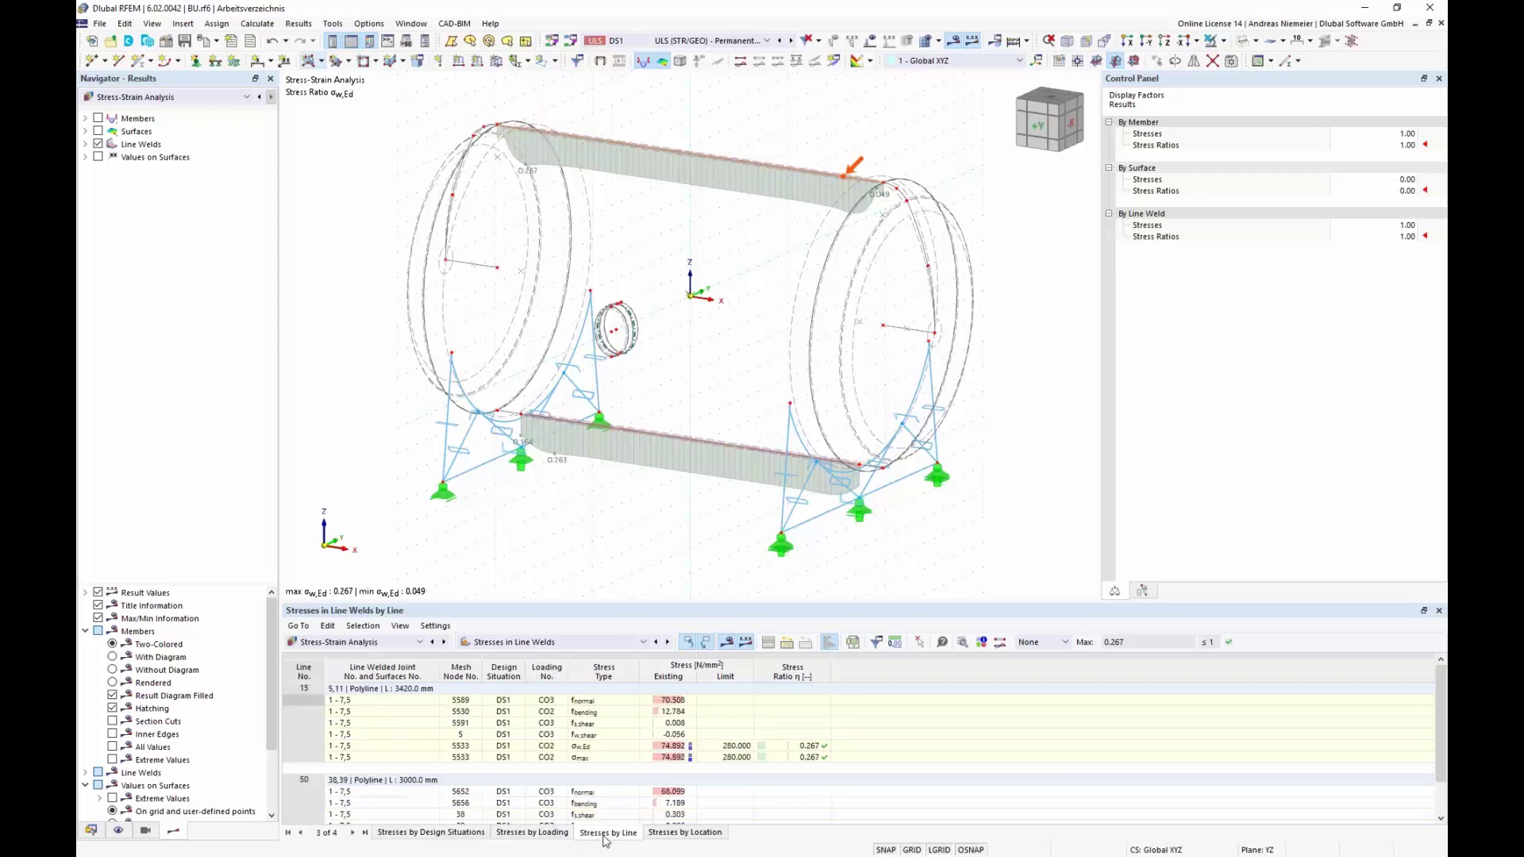
left_click_drag(651, 602, 664, 461)
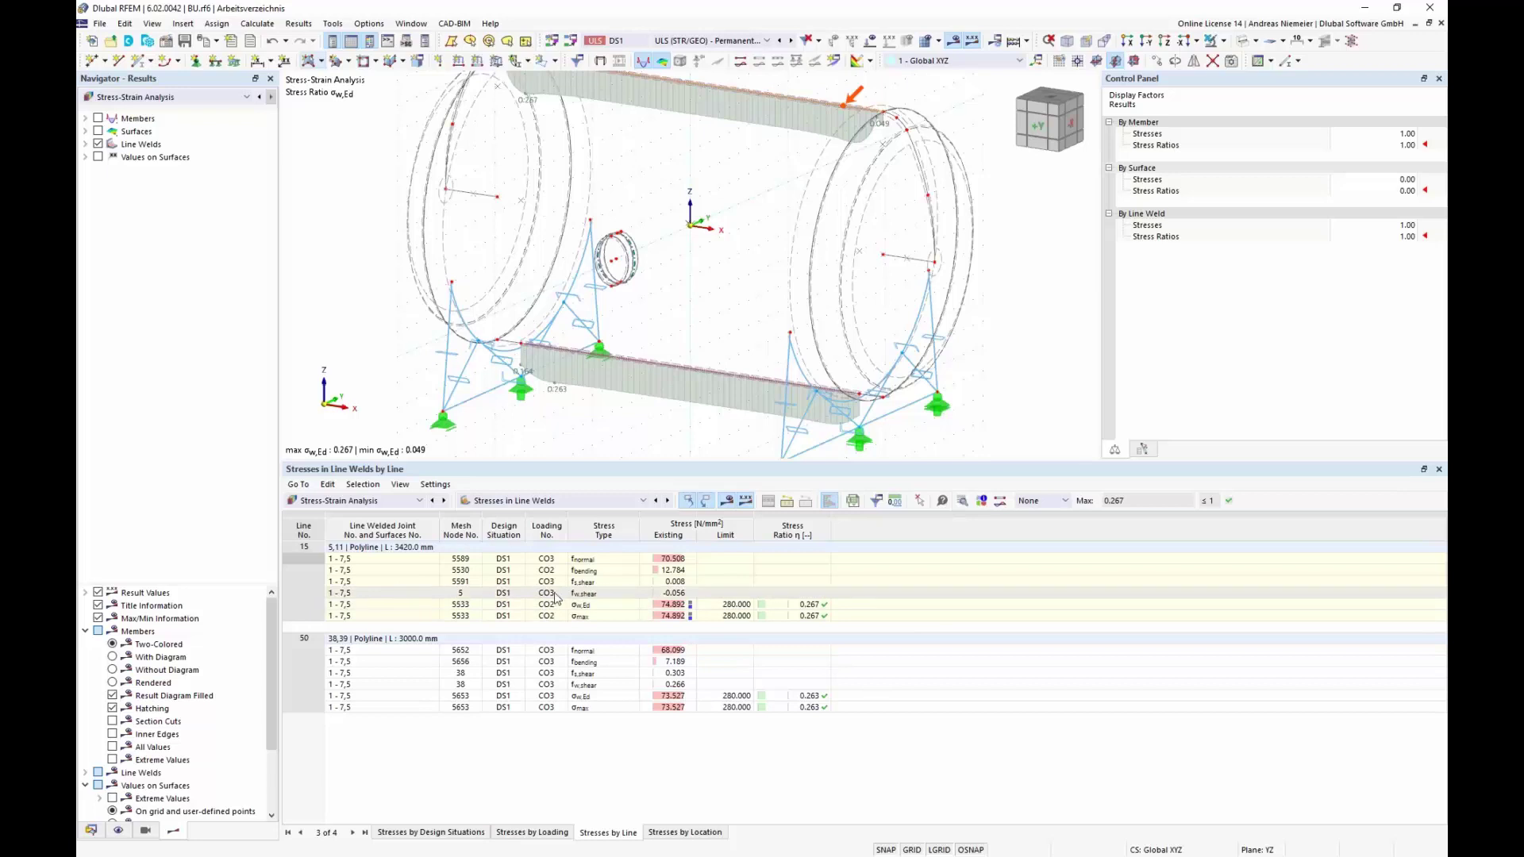
mouse_move(556, 598)
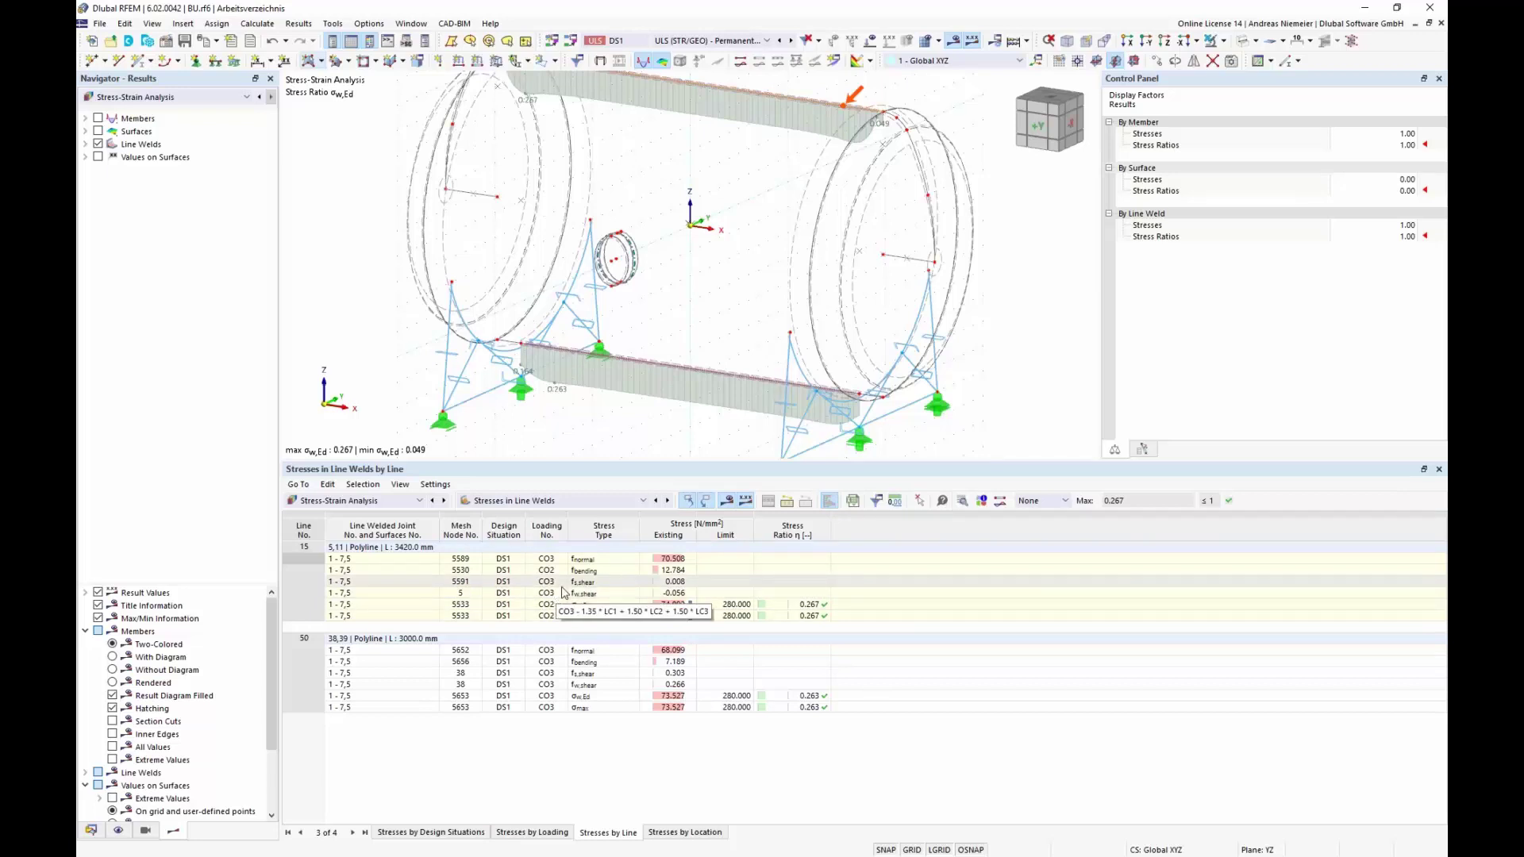
- Activate strain analysis in the global settings of the Stress-Strain Analysis and accept deleting its existing results
left_click(611, 501)
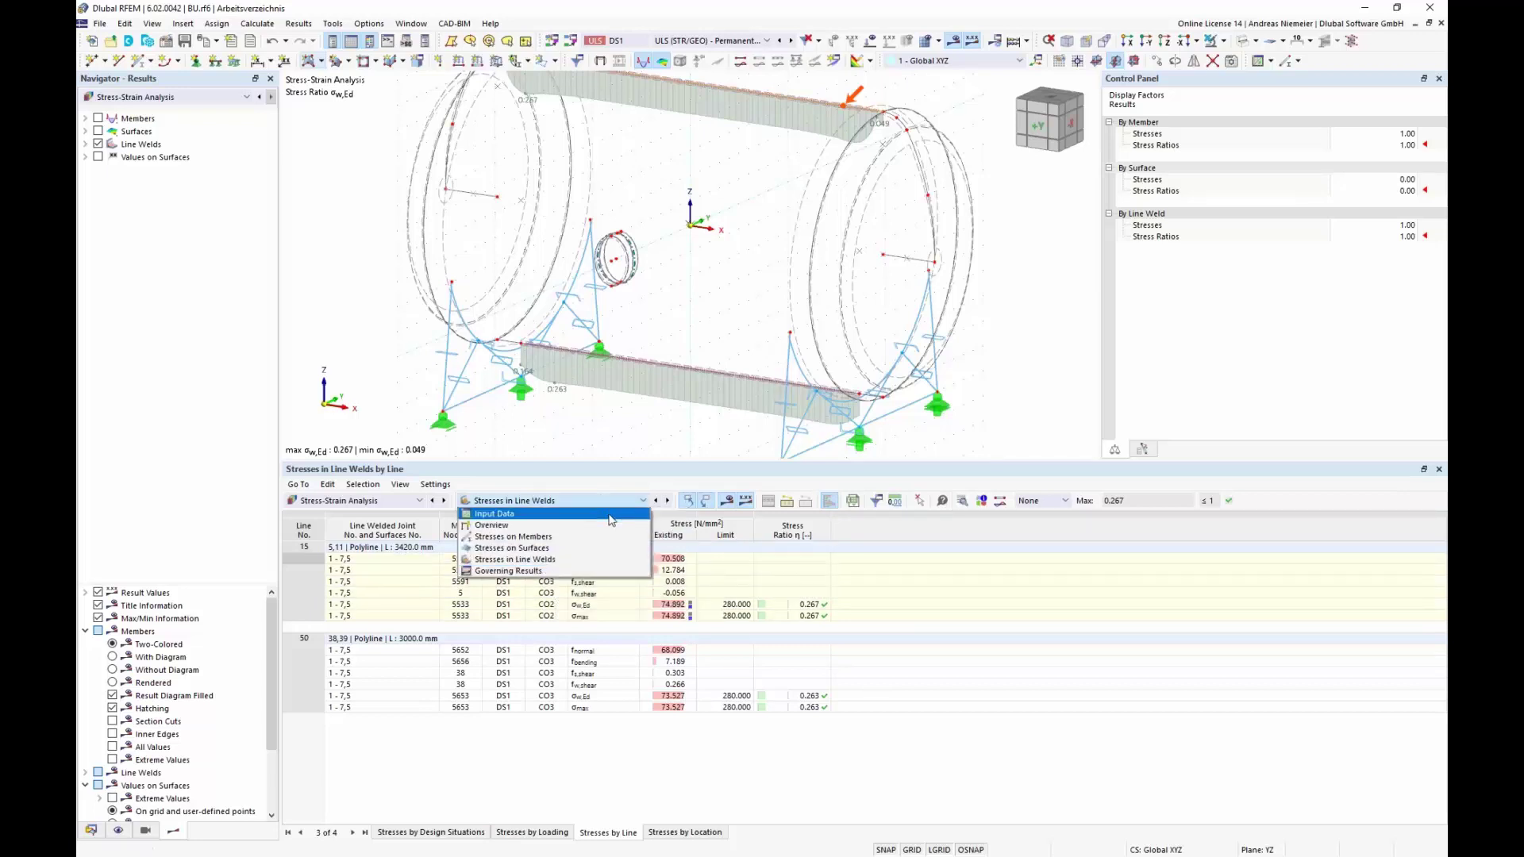
left_click(610, 515)
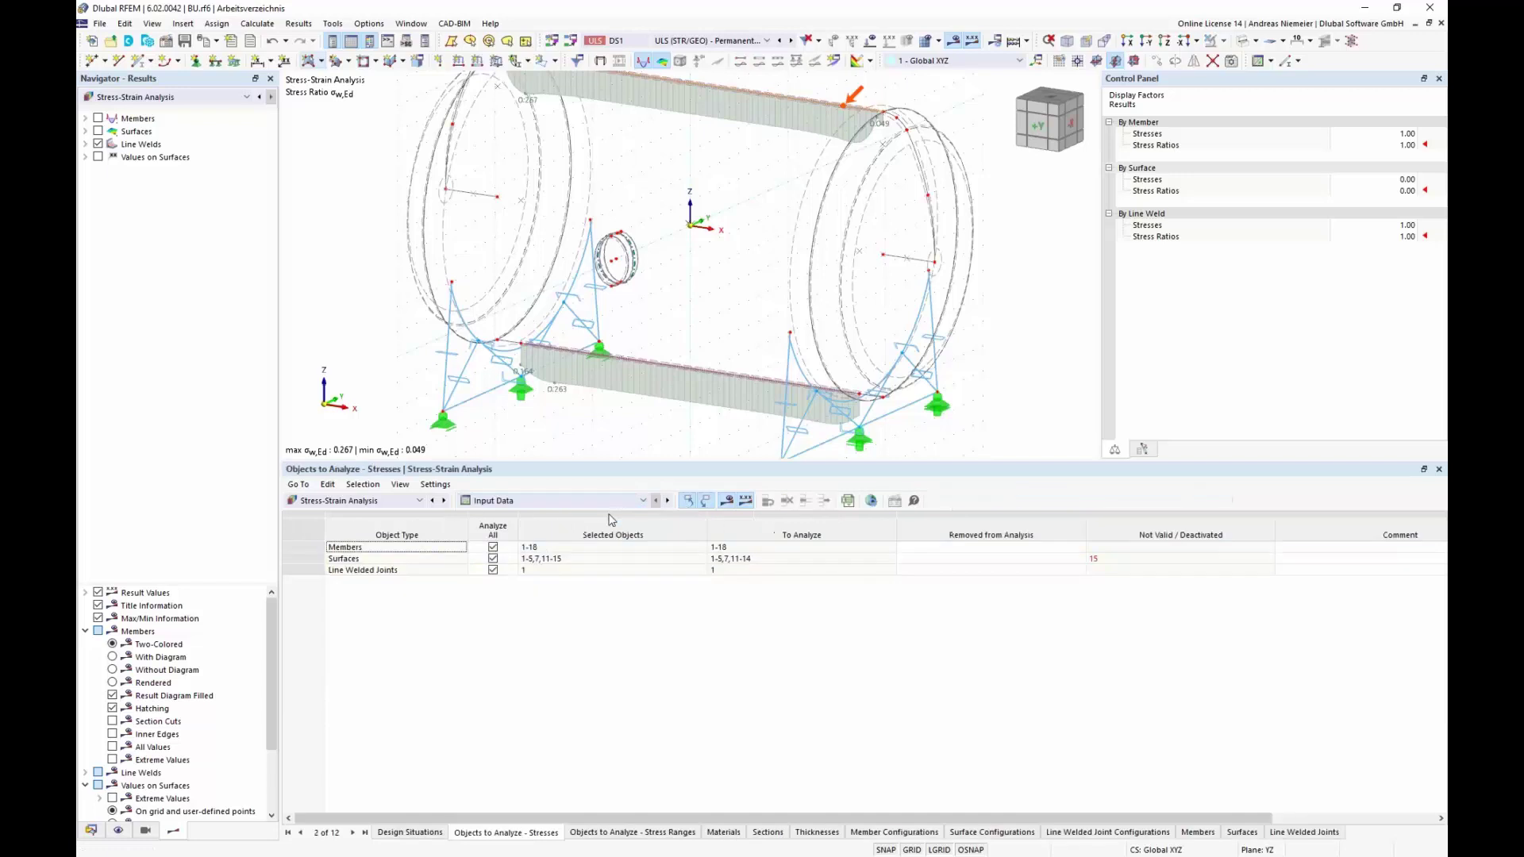
left_click(872, 501)
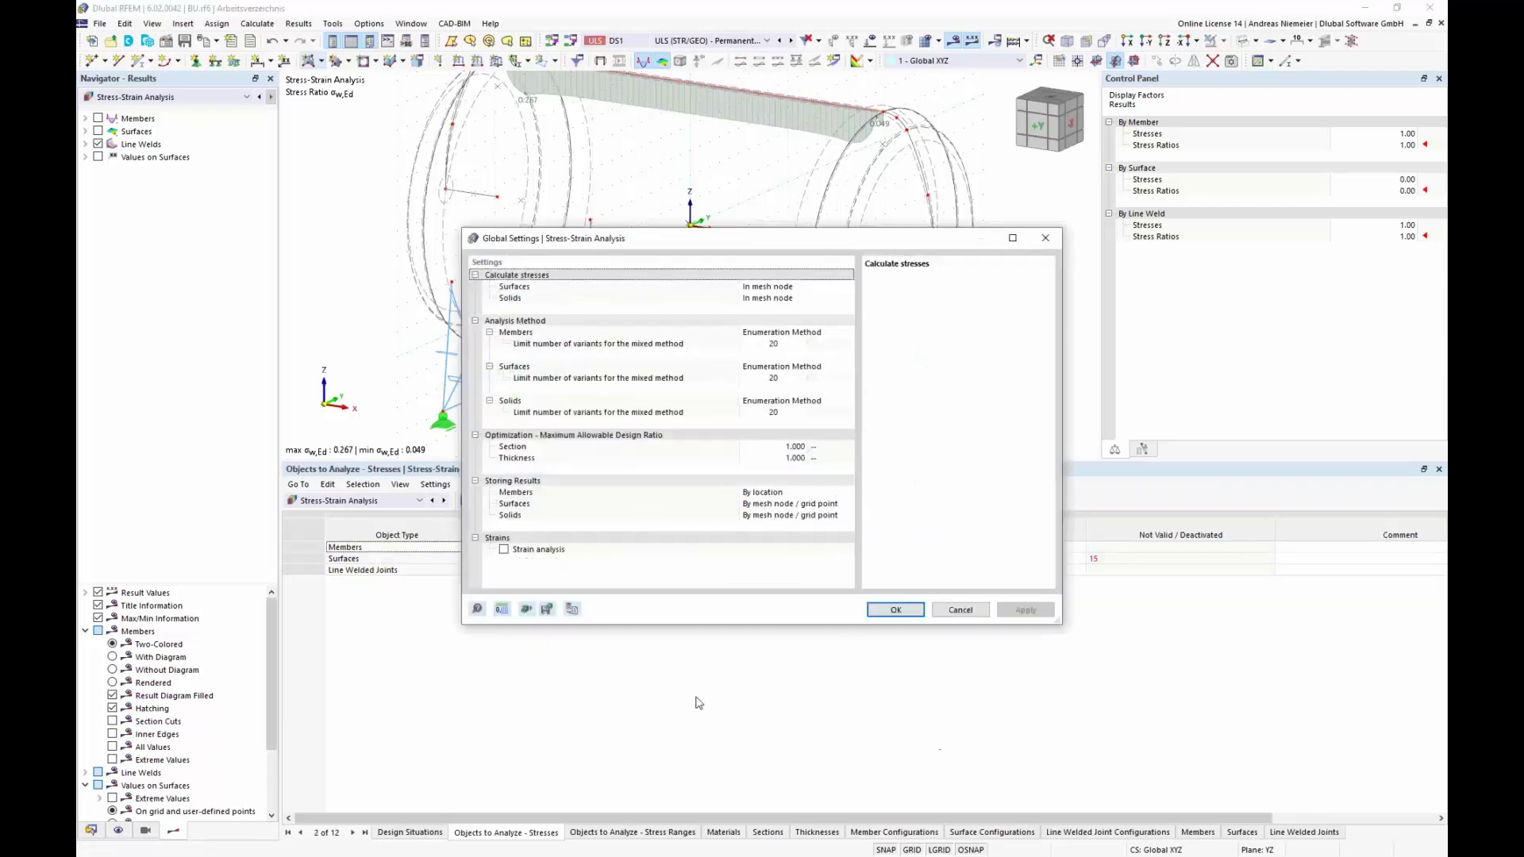
left_click(504, 549)
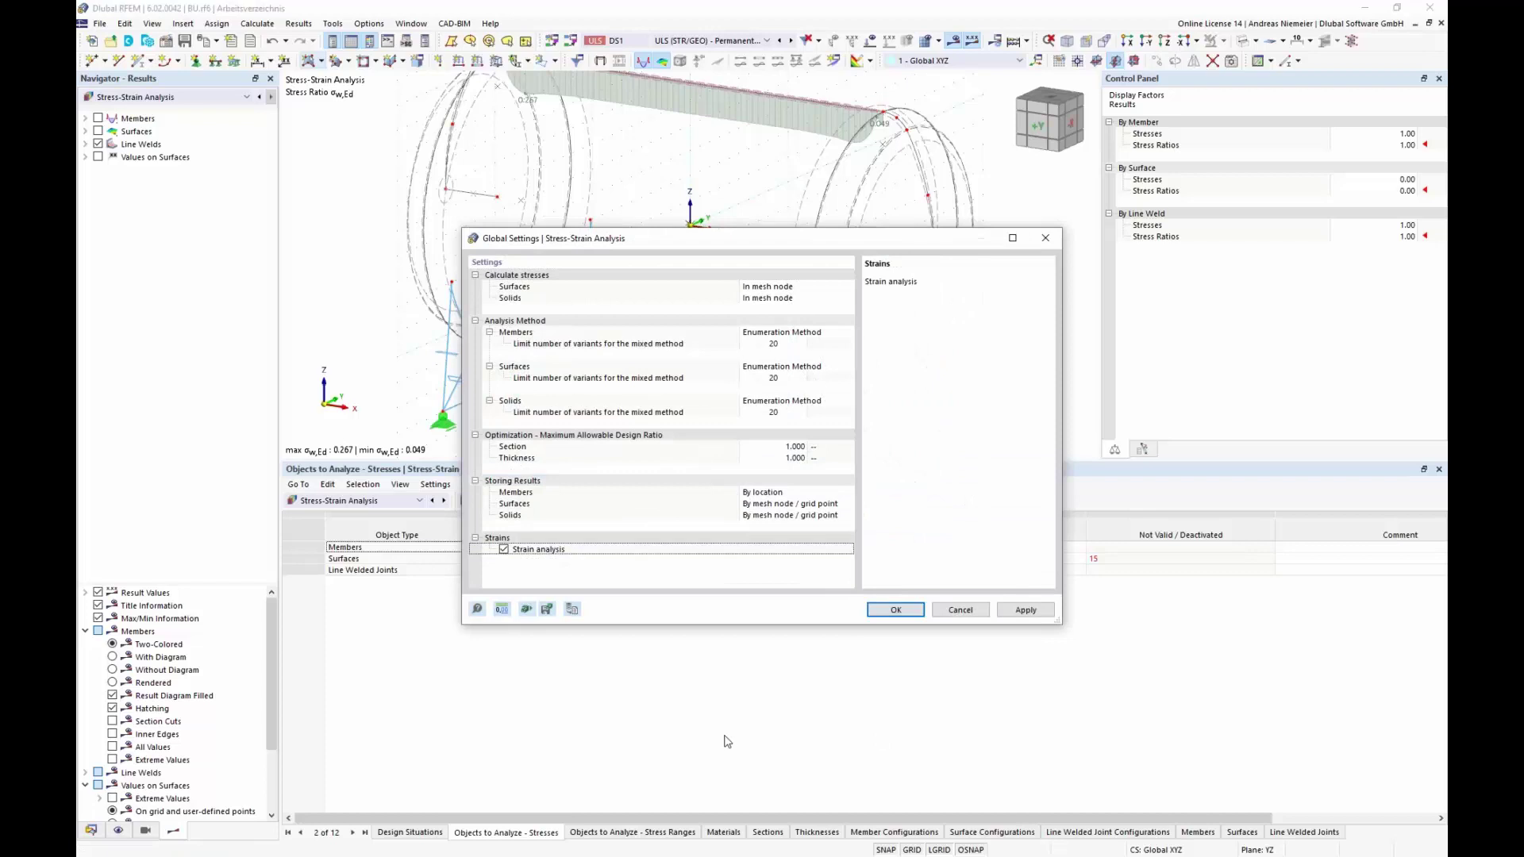
left_click(896, 609)
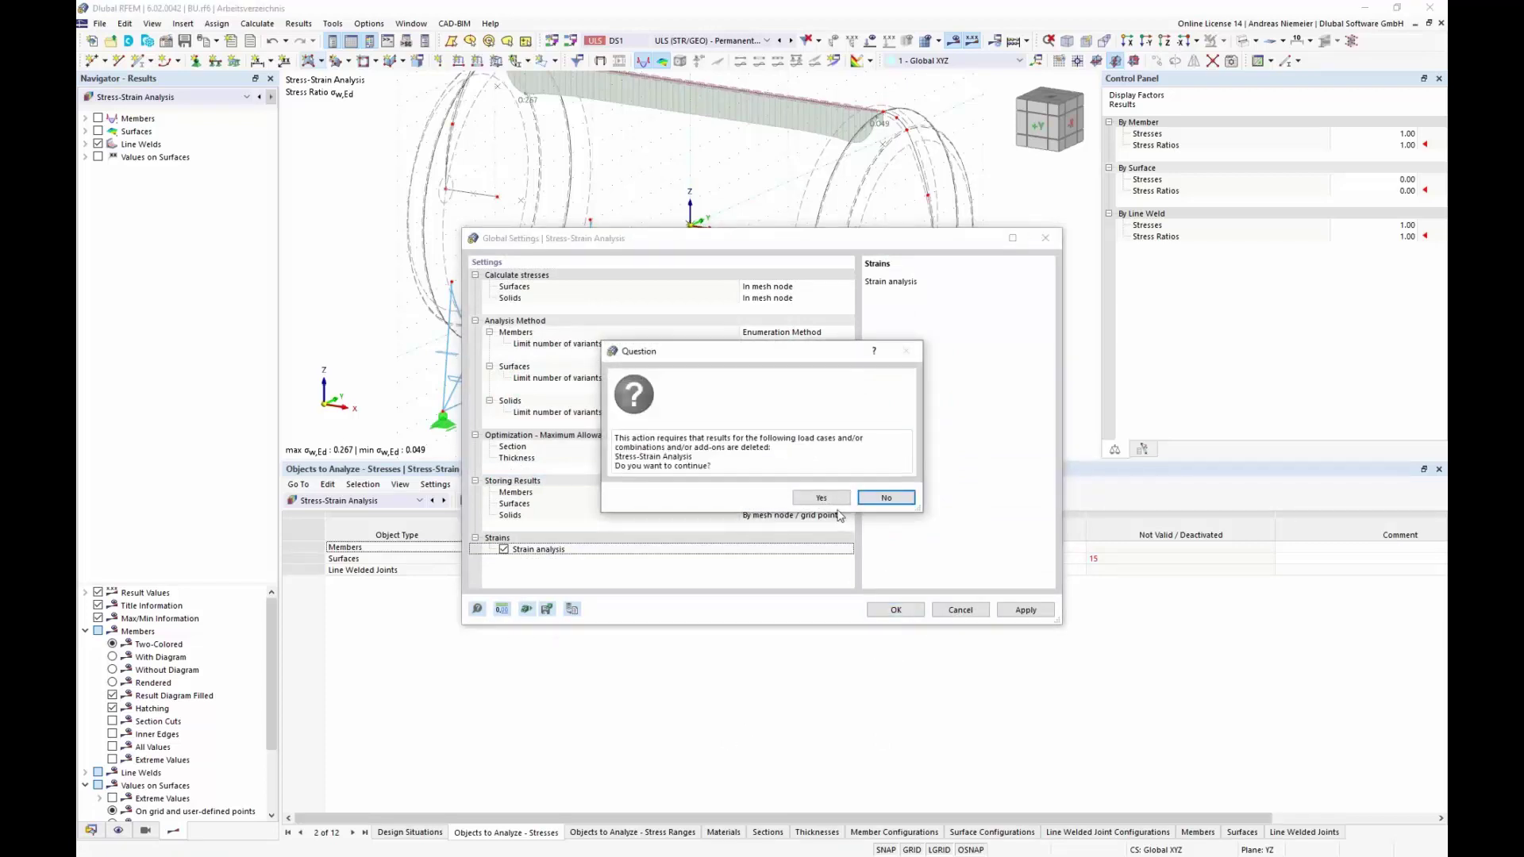
left_click(822, 498)
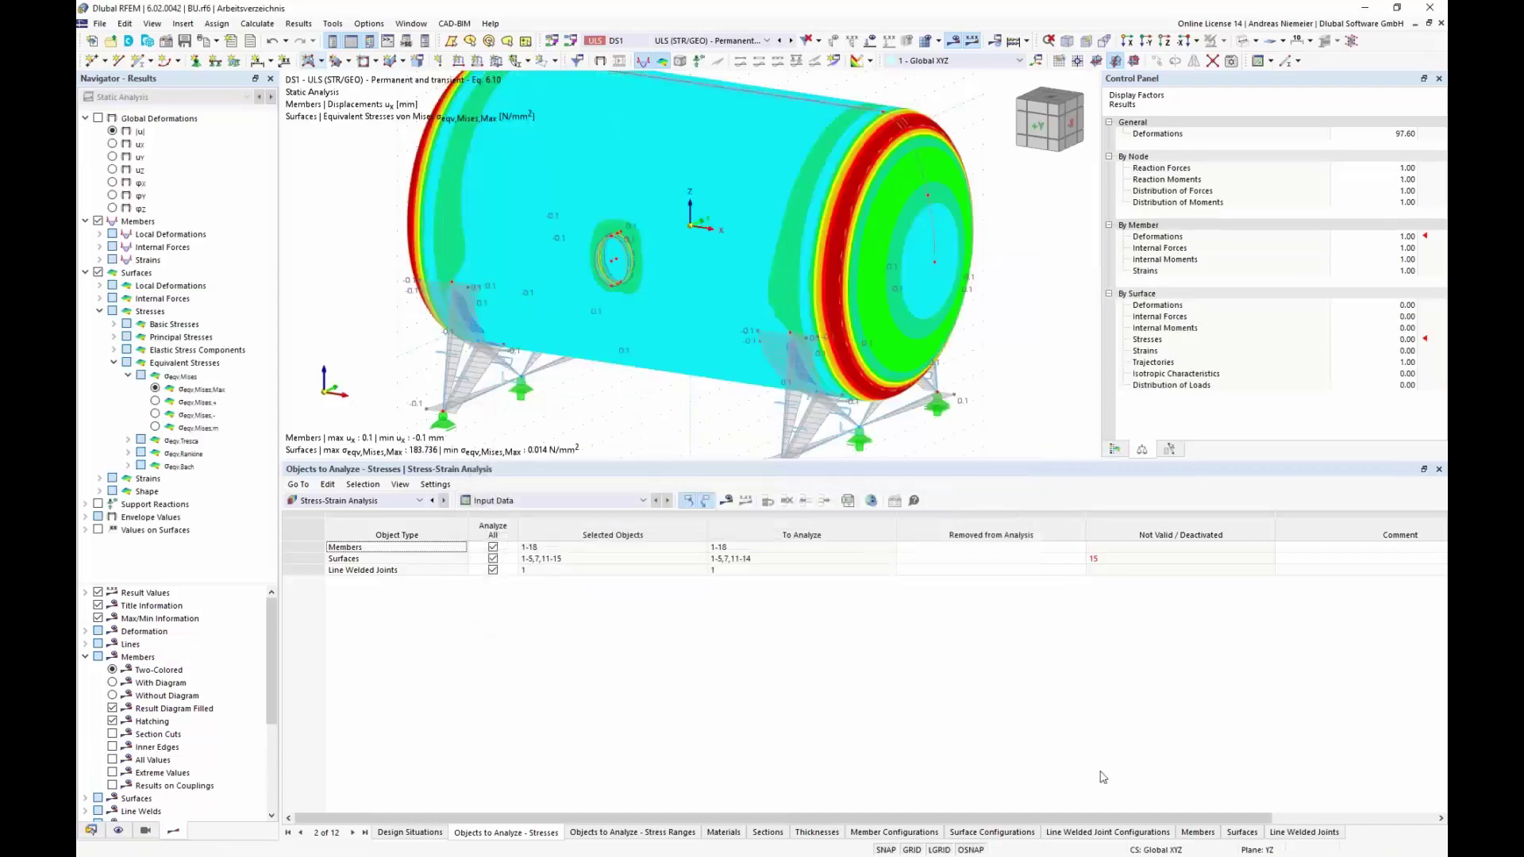
- In the default surface configuration, deselect all strain types, select only εMises for calculation, and accept the configuration
left_click(1016, 837)
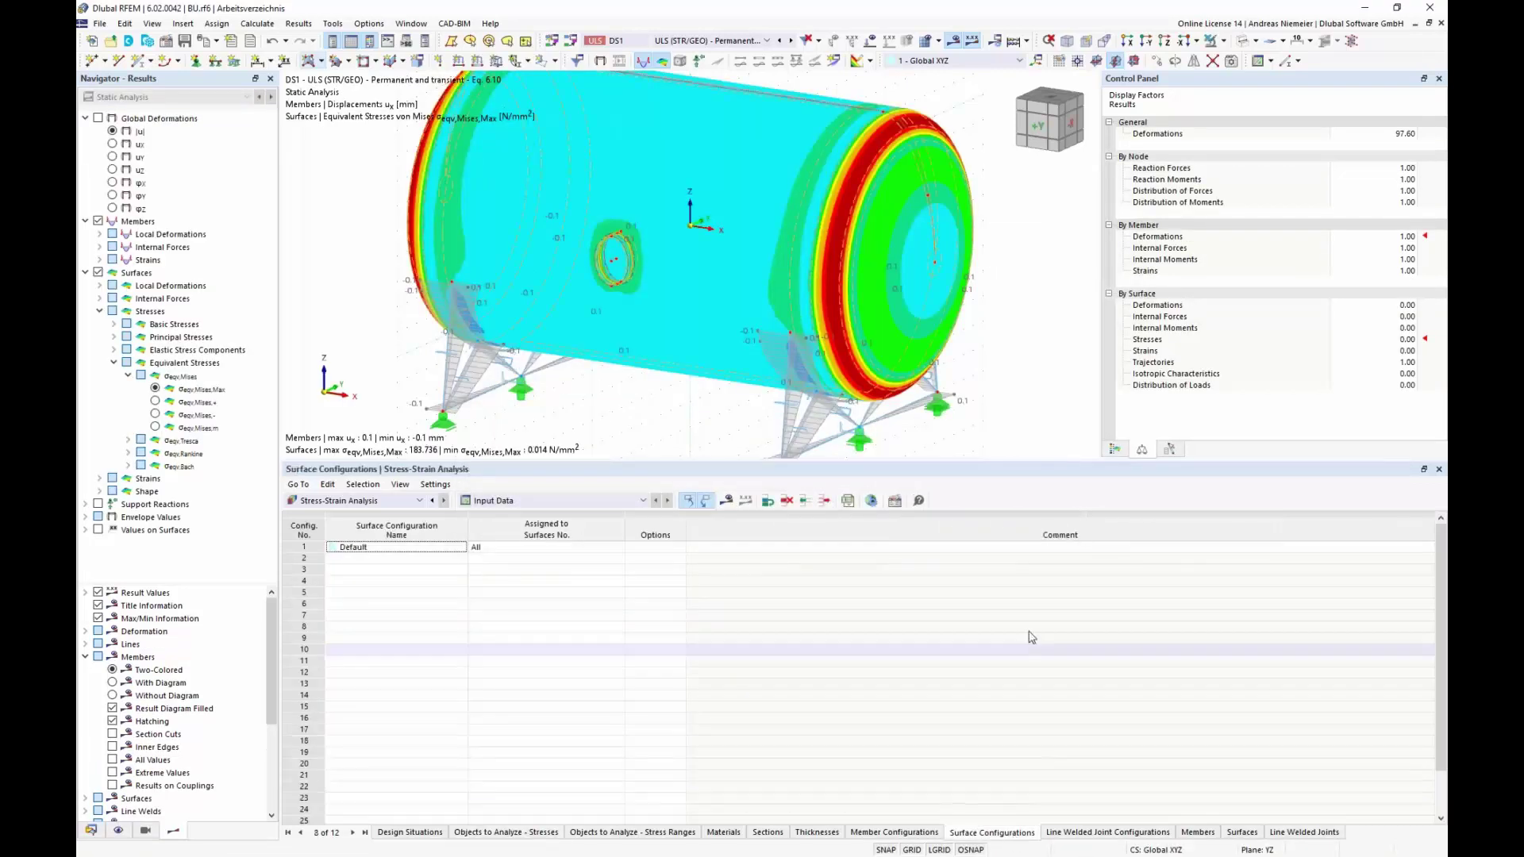
left_click(895, 500)
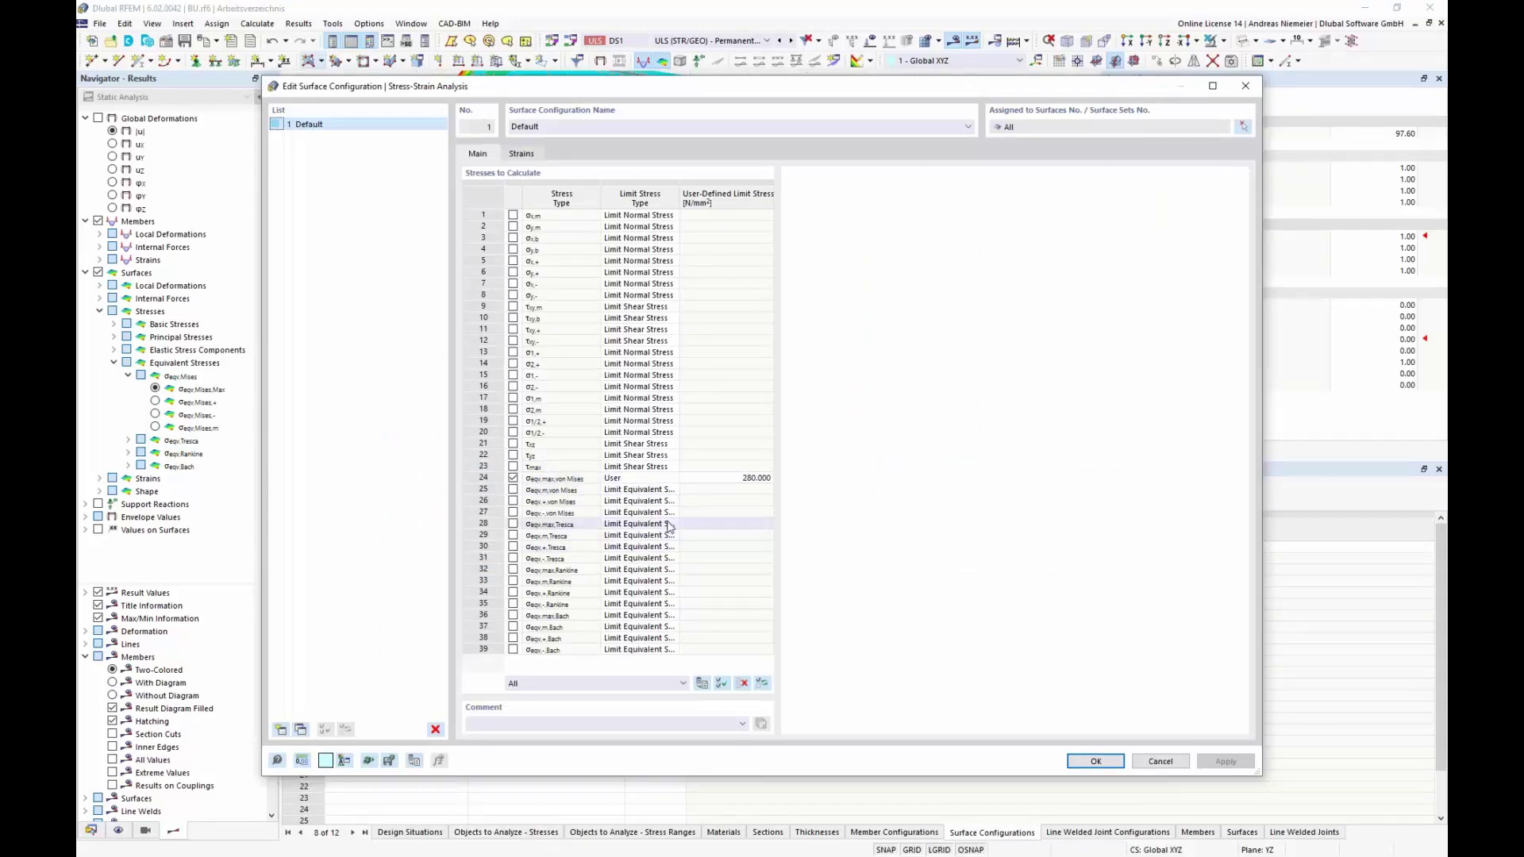
left_click(520, 154)
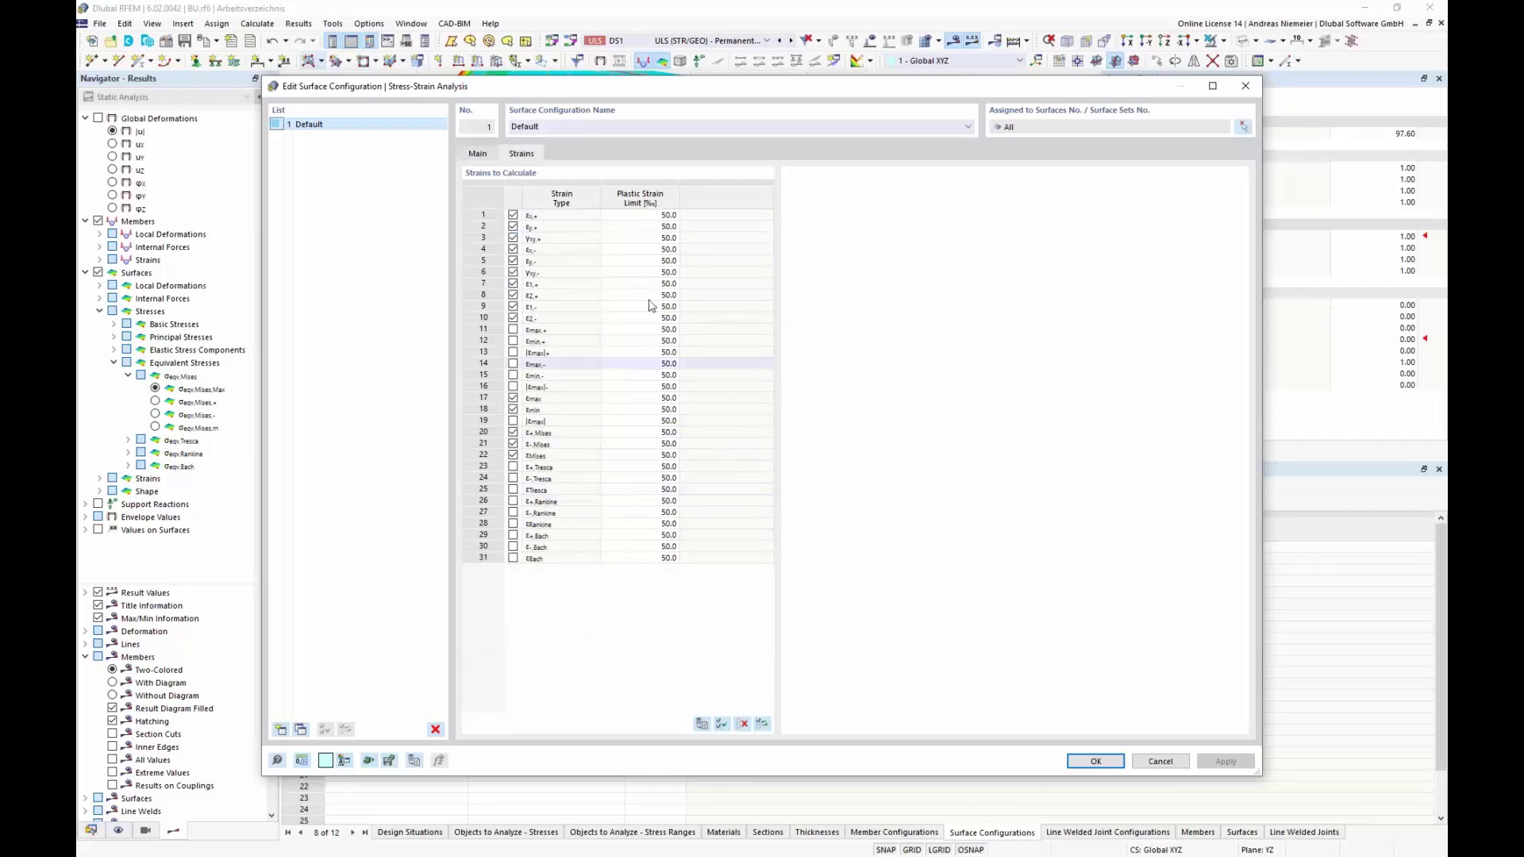
left_click(742, 725)
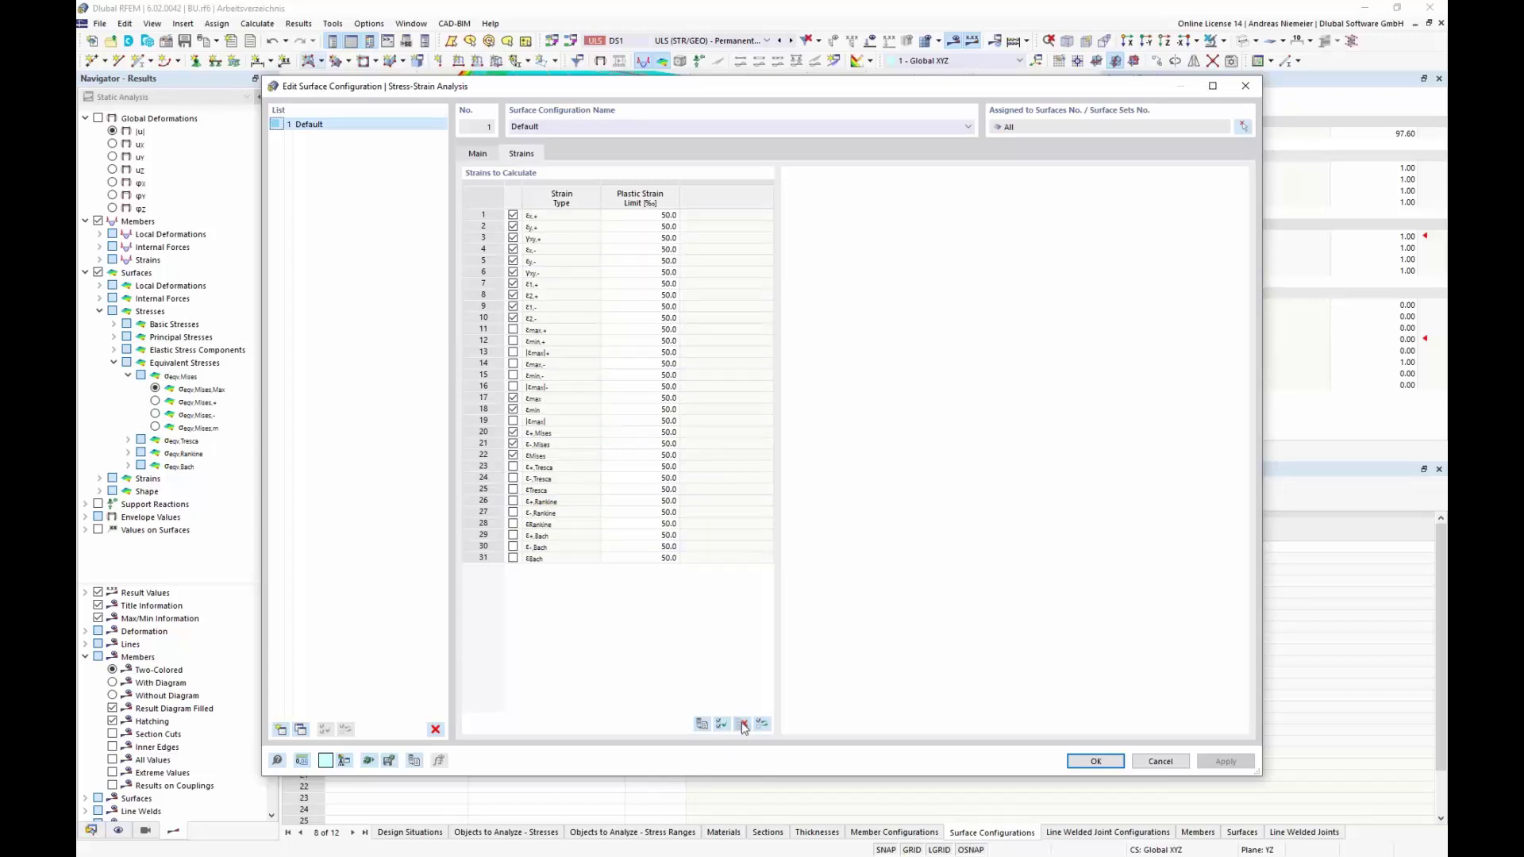
left_click(513, 455)
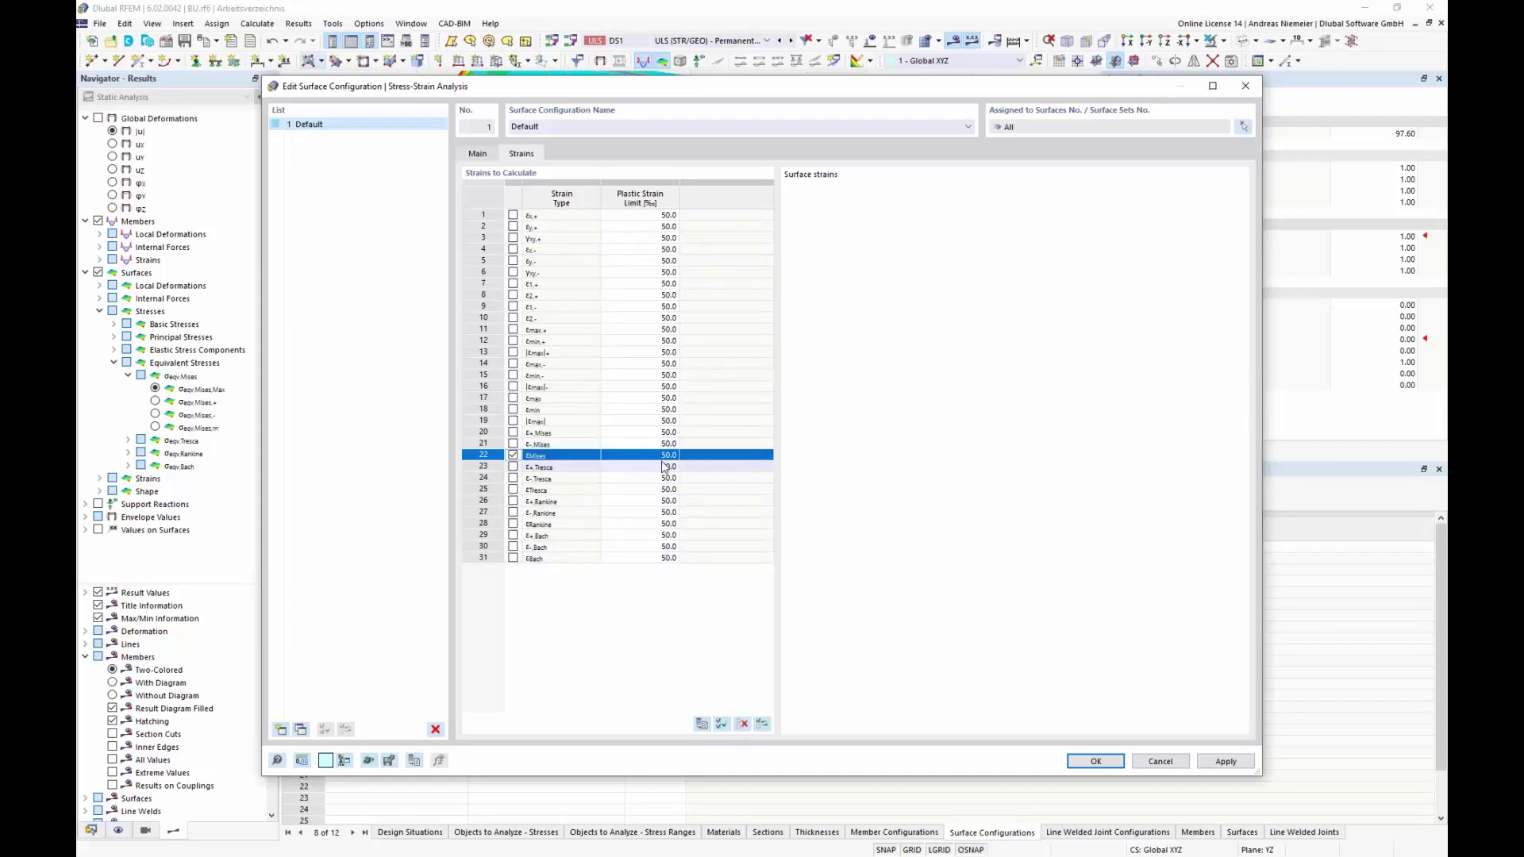
left_click(1108, 763)
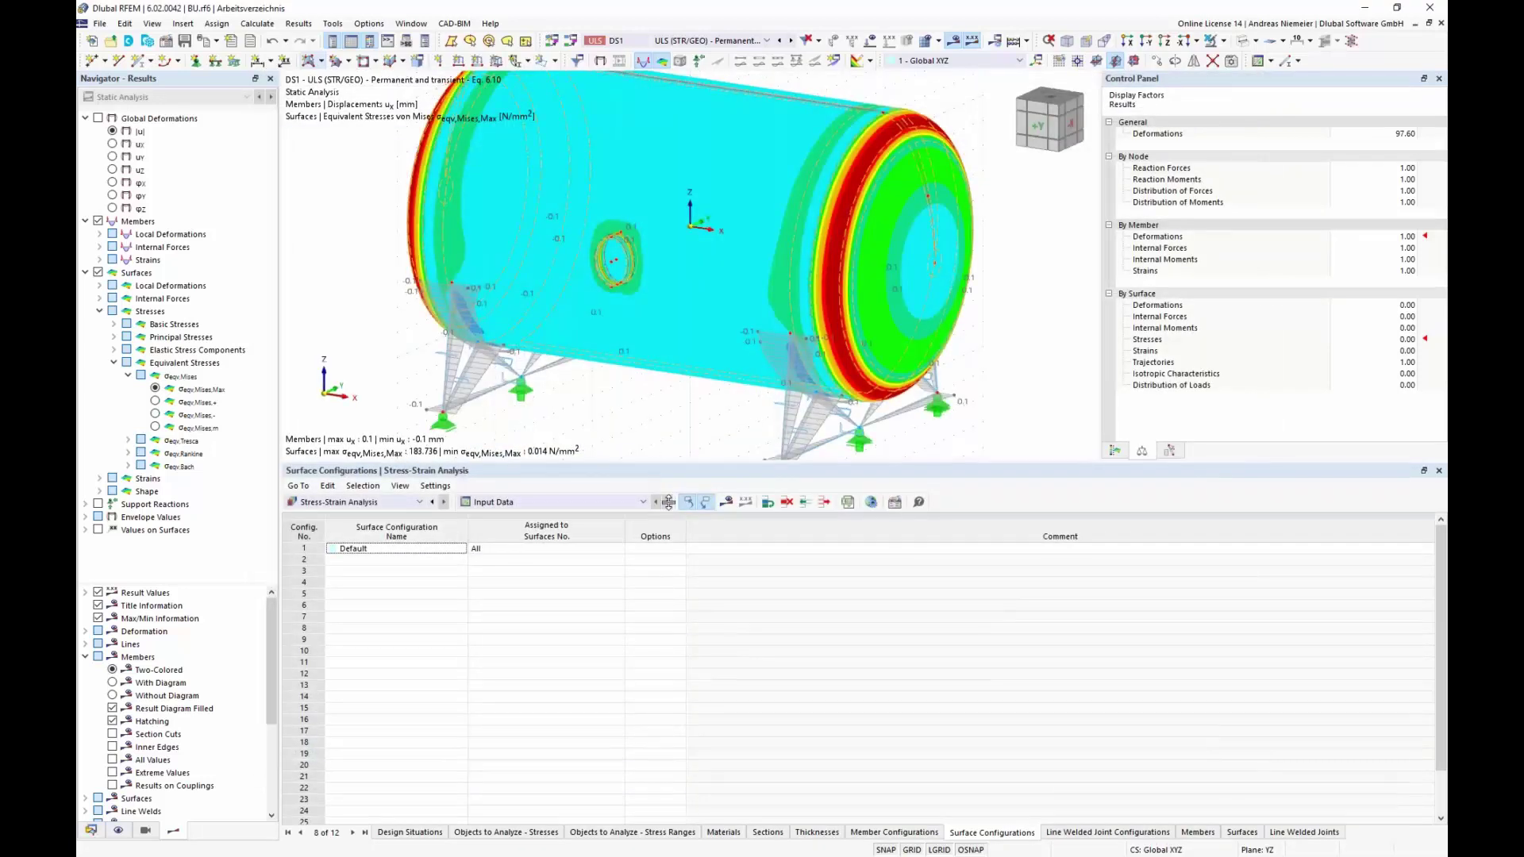
- Reduce the table area's height and recalculate the Stress-Strain Analysis with its results displayed
left_click_drag(664, 469, 665, 588)
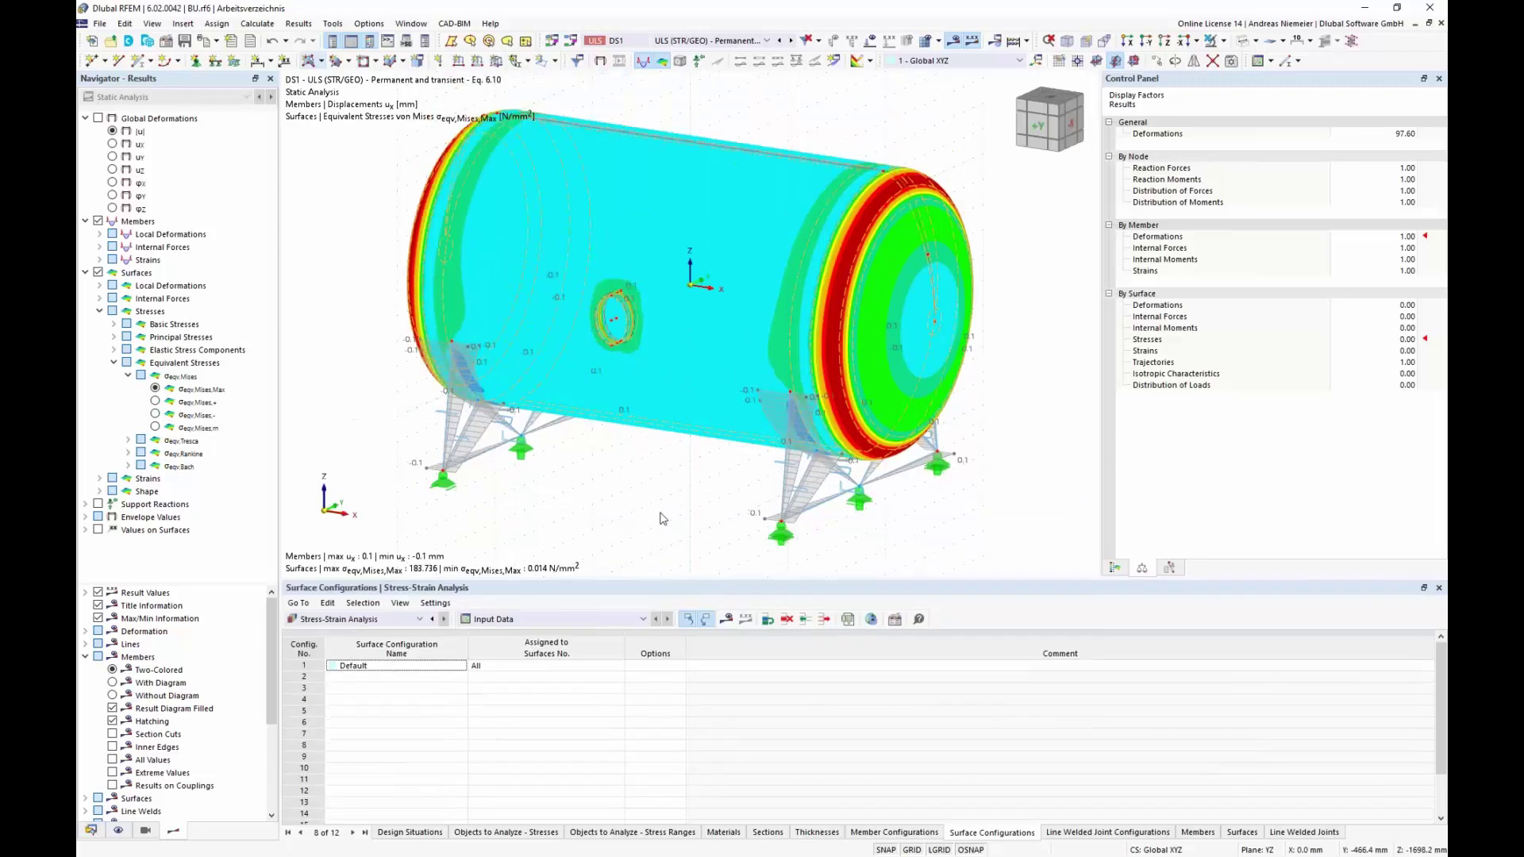
left_click(727, 619)
left_click(797, 500)
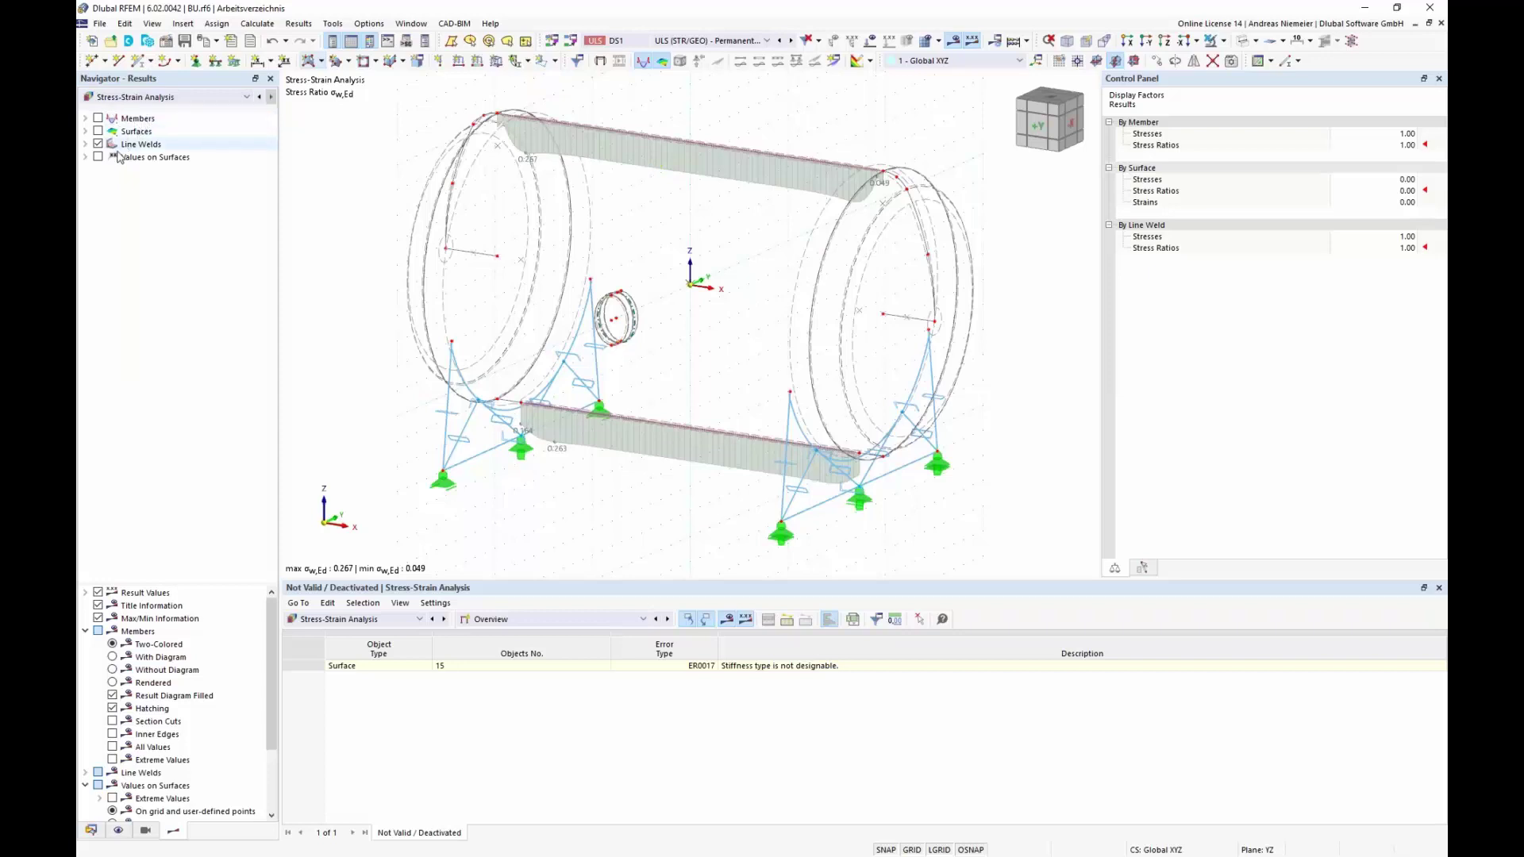
- Display the von Mises strains on the vessel surfaces in place of the stress ratios, with the line weld results hidden
left_click(85, 131)
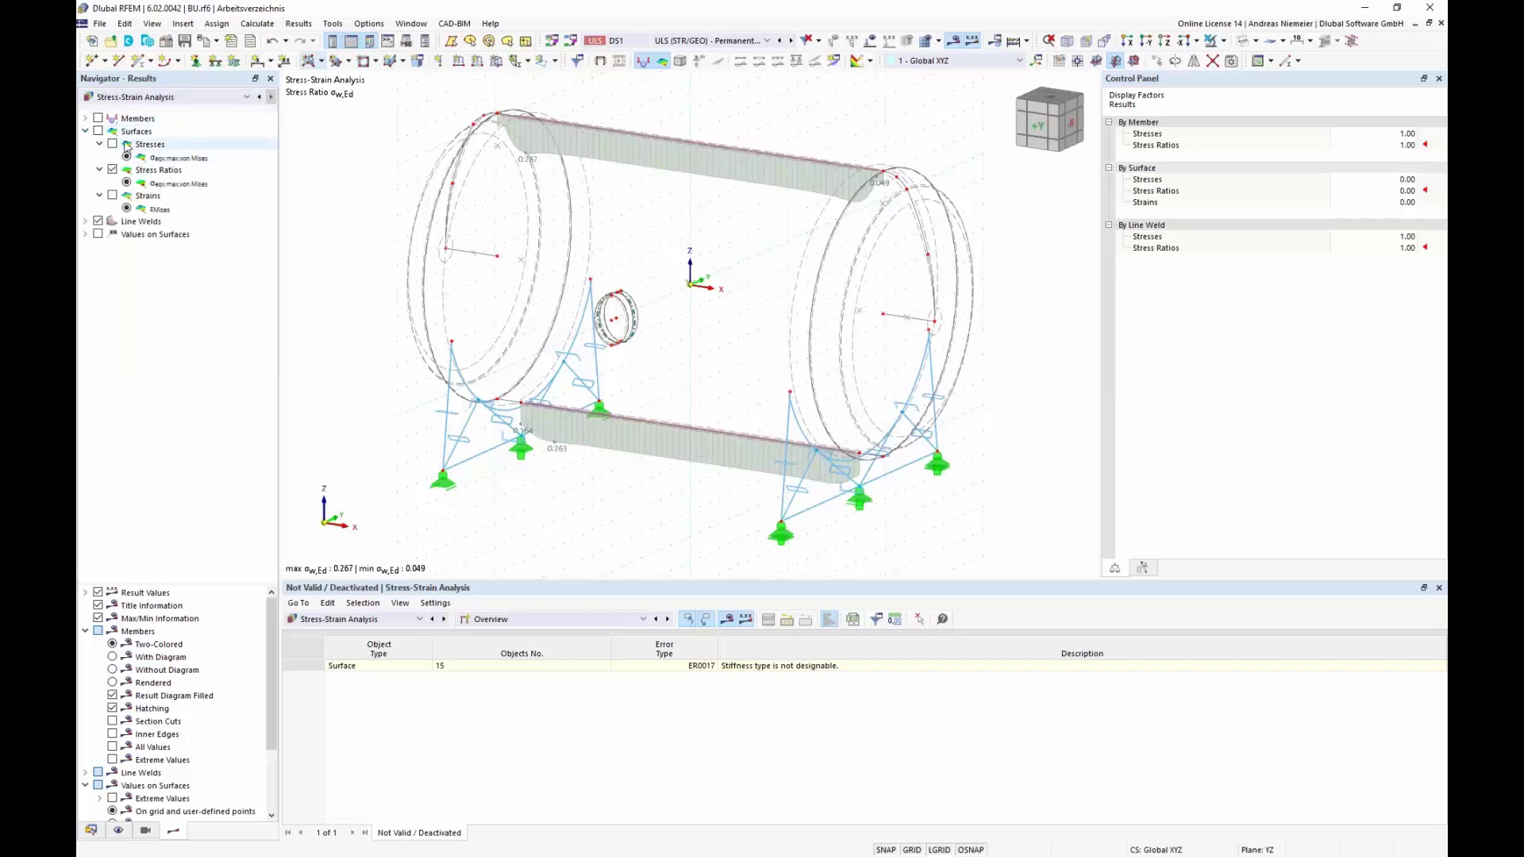
left_click(99, 132)
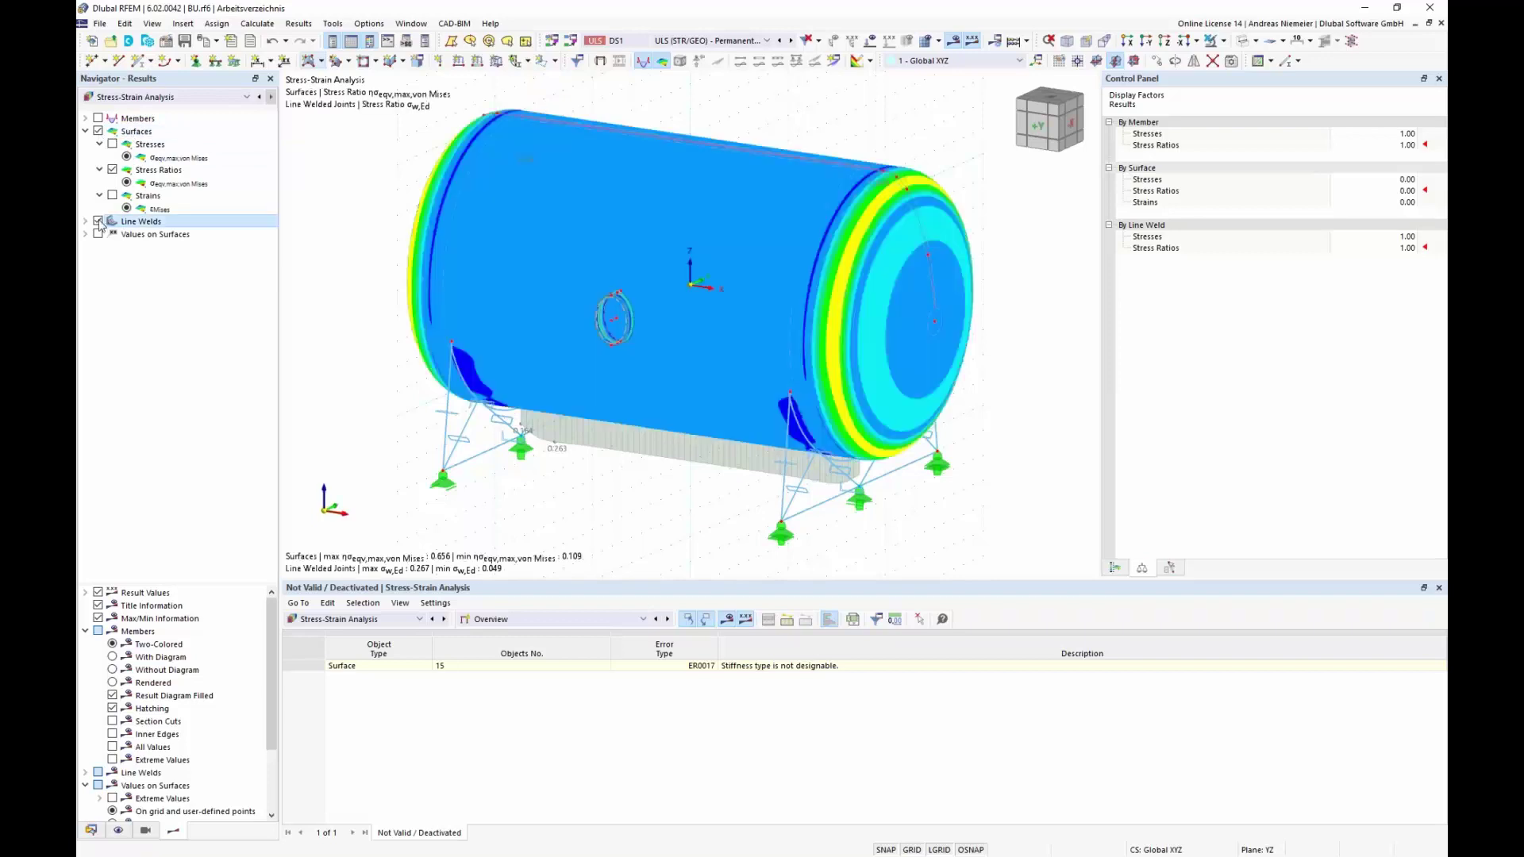
left_click(99, 221)
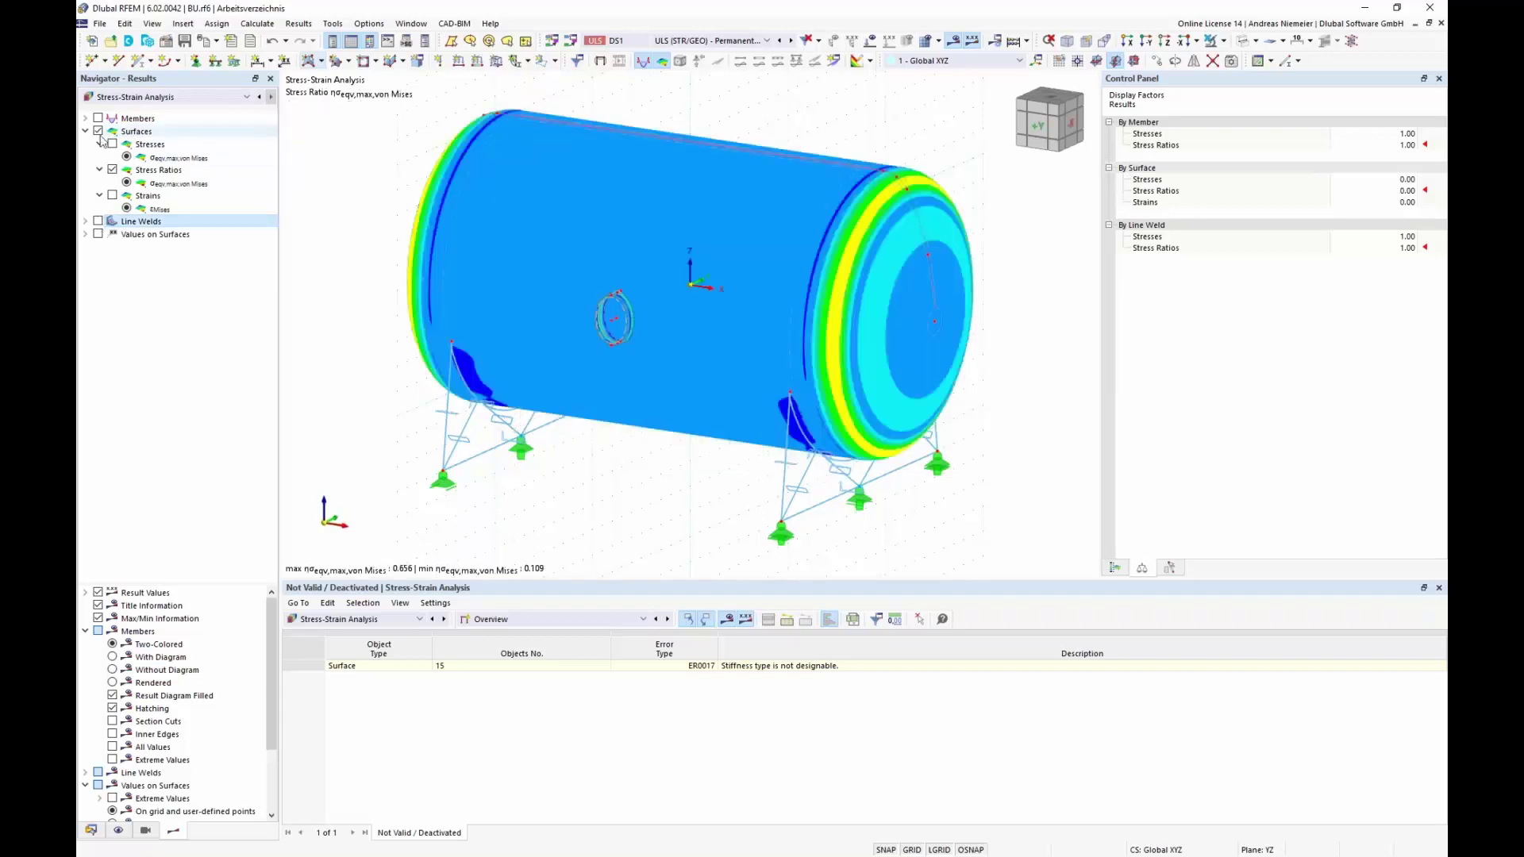
left_click(112, 195)
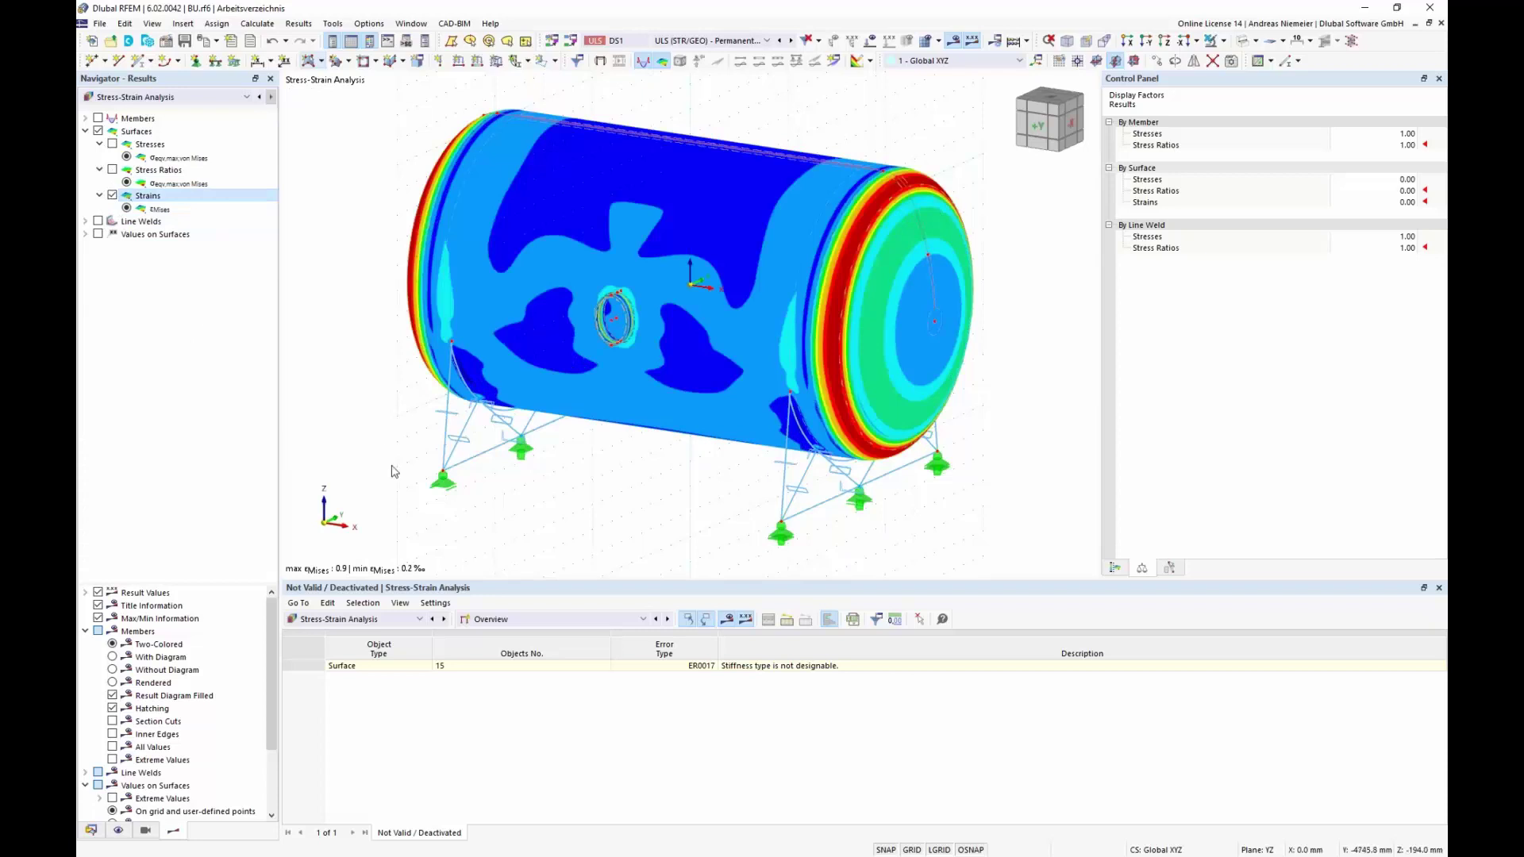
middle_click_drag(370, 500, 307, 597, "ctrl")
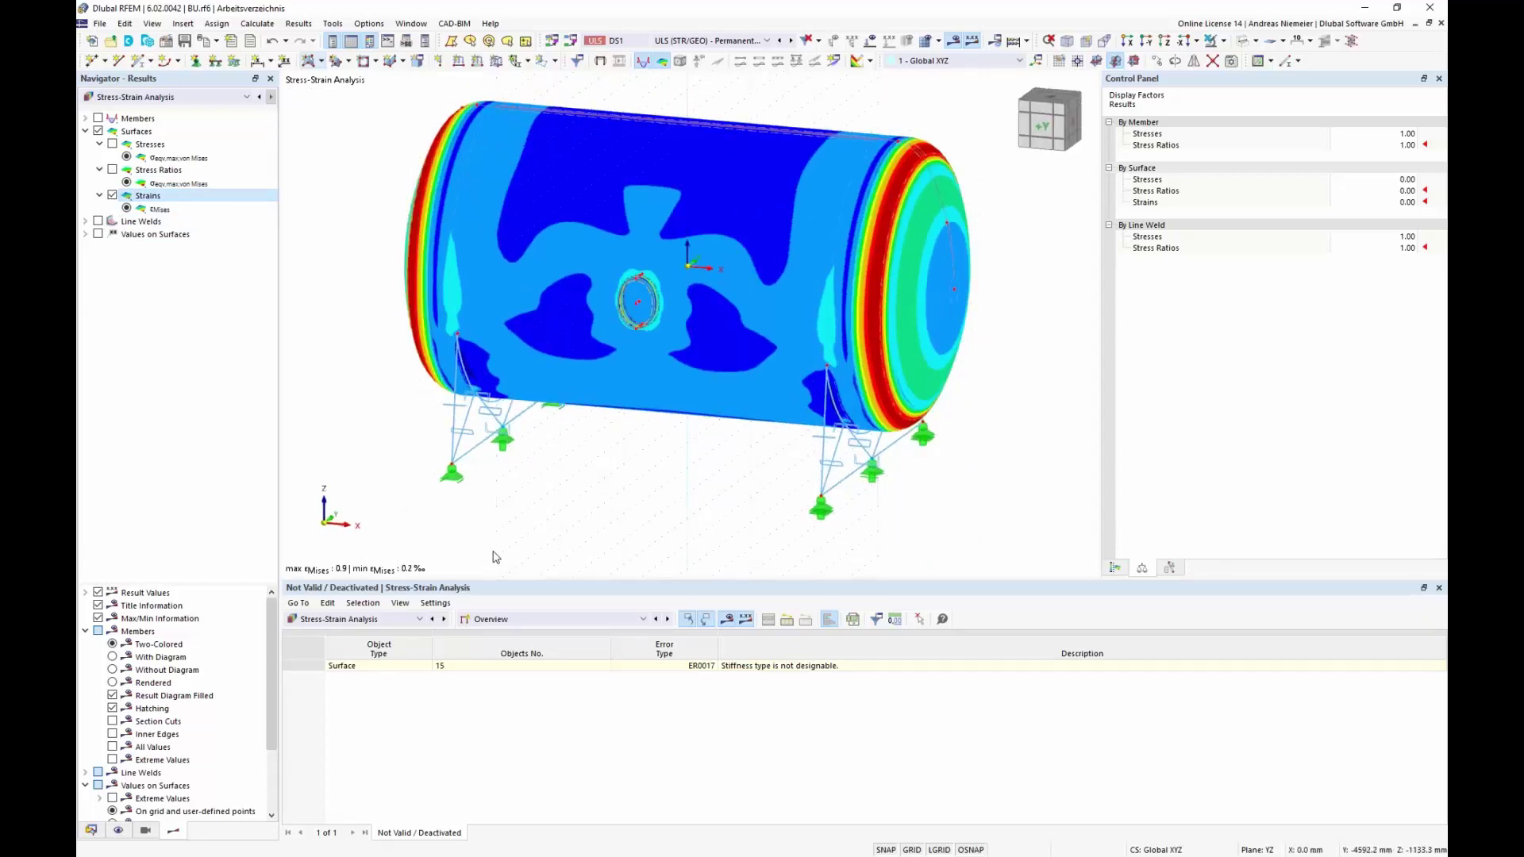
- Look through the available load combinations and show the colour scale of the von Mises surface strains
left_click(699, 41)
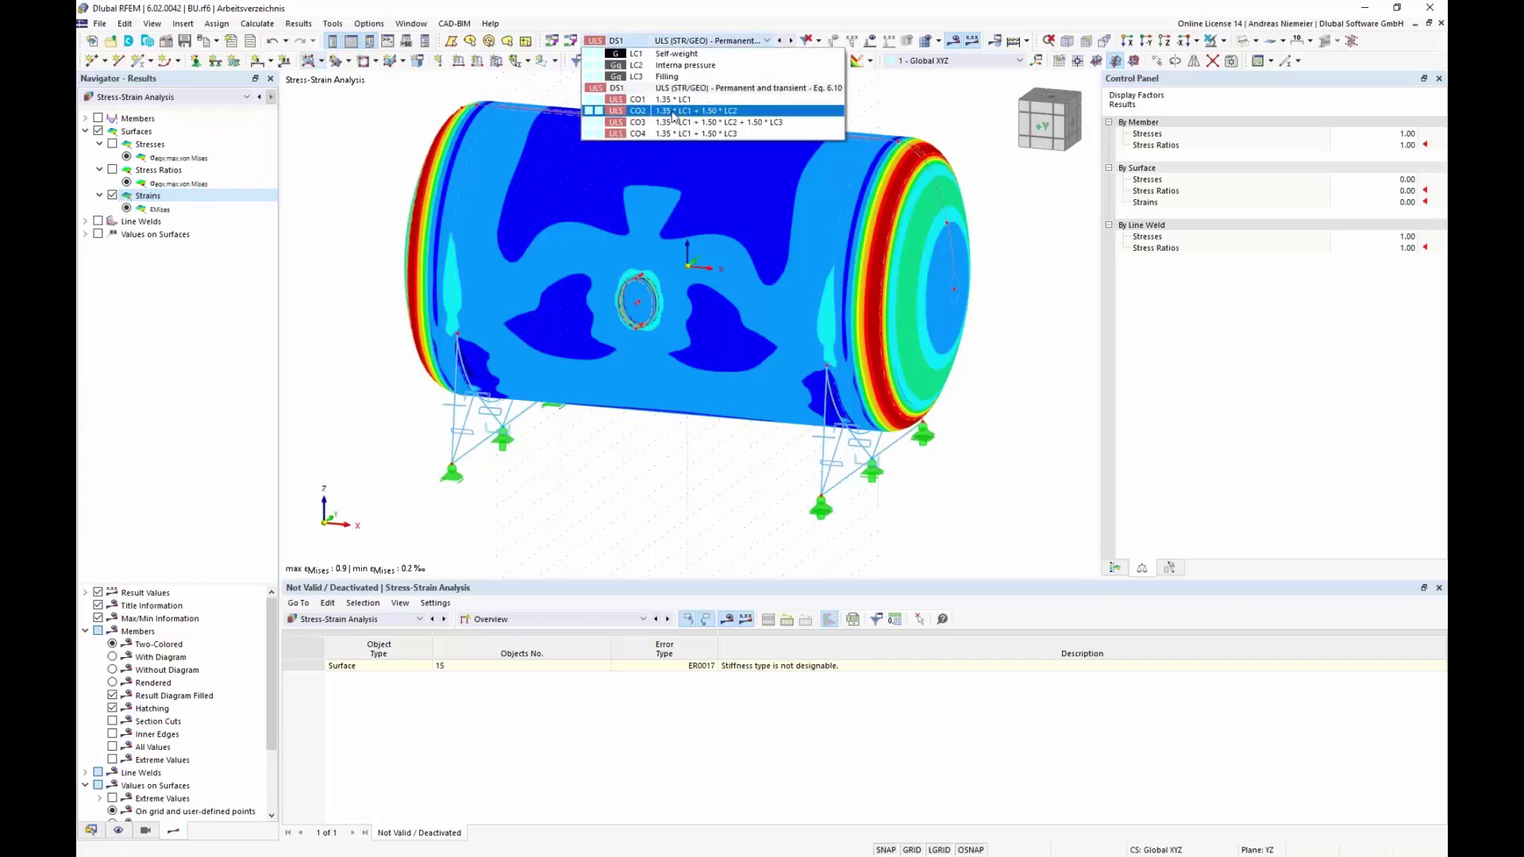
left_click(383, 193)
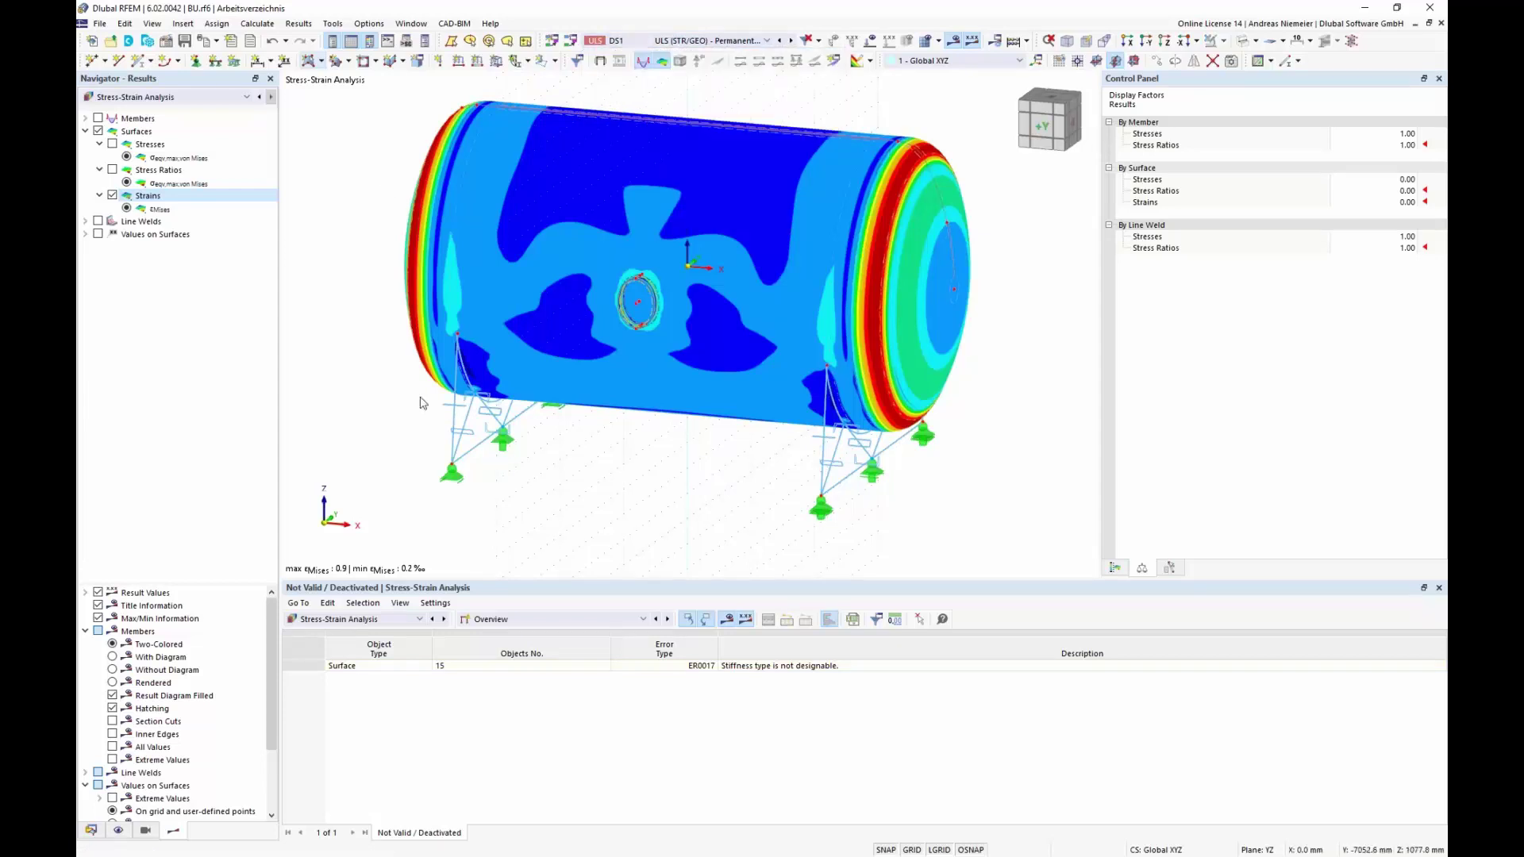
left_click(1114, 568)
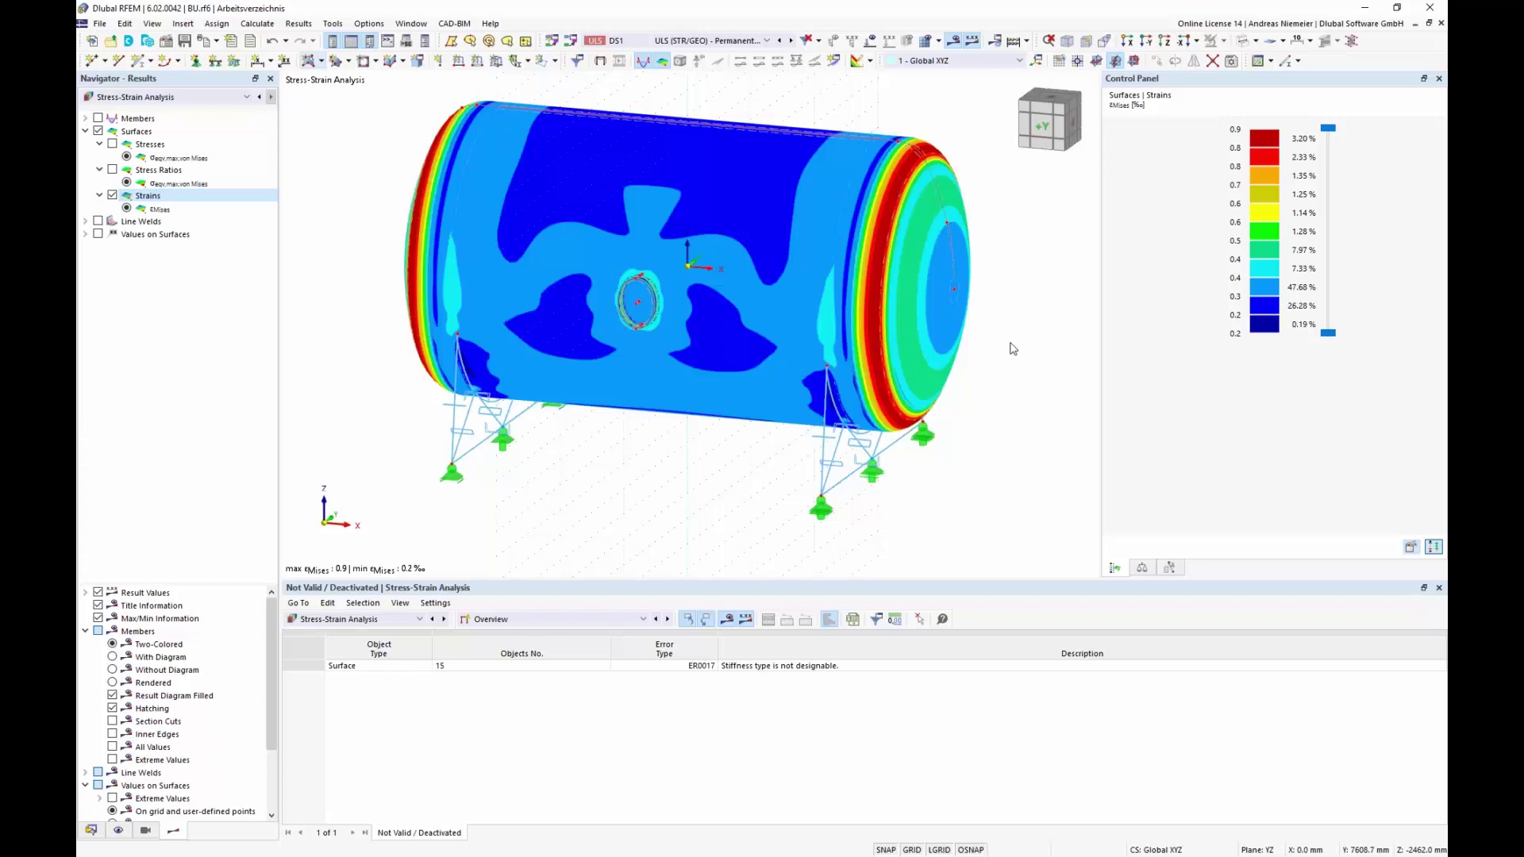
- Show the Strains on Surfaces result table and display the equivalent von Mises stresses on the vessel surfaces in place of the strains
left_click(554, 623)
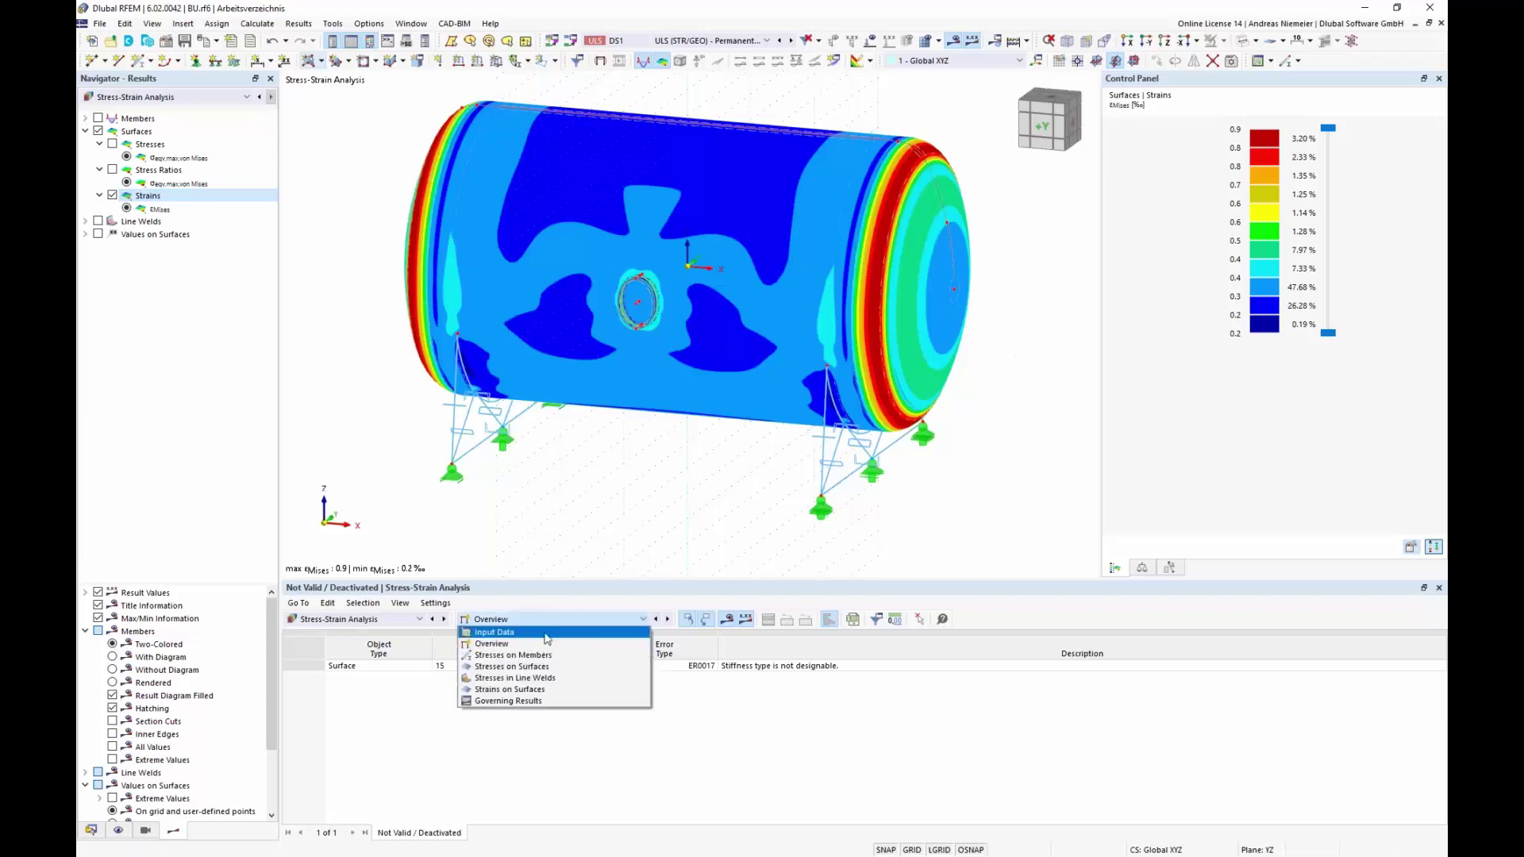
left_click(502, 690)
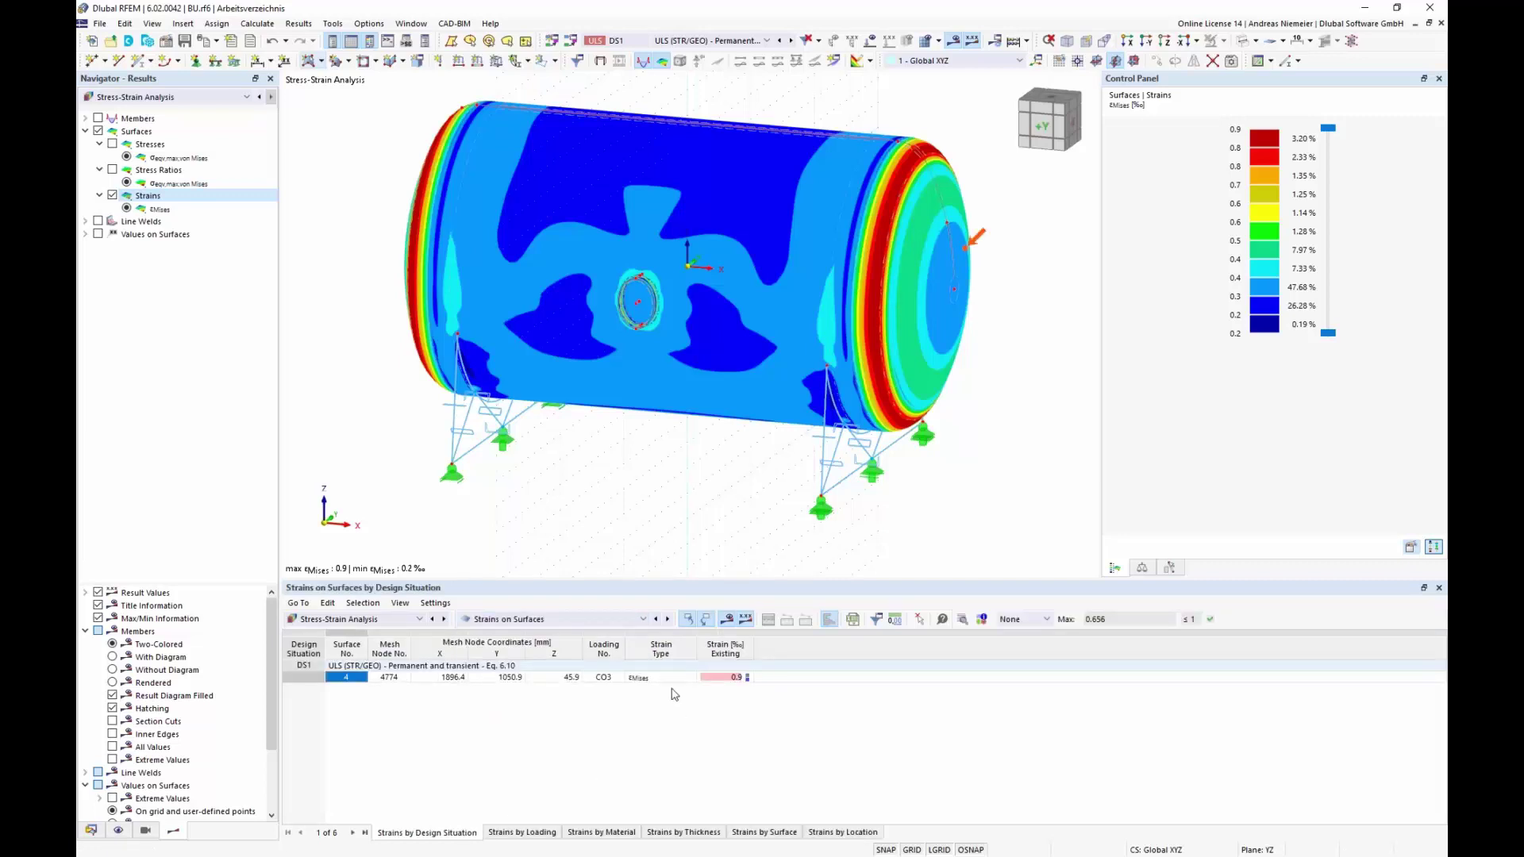
left_click(723, 679)
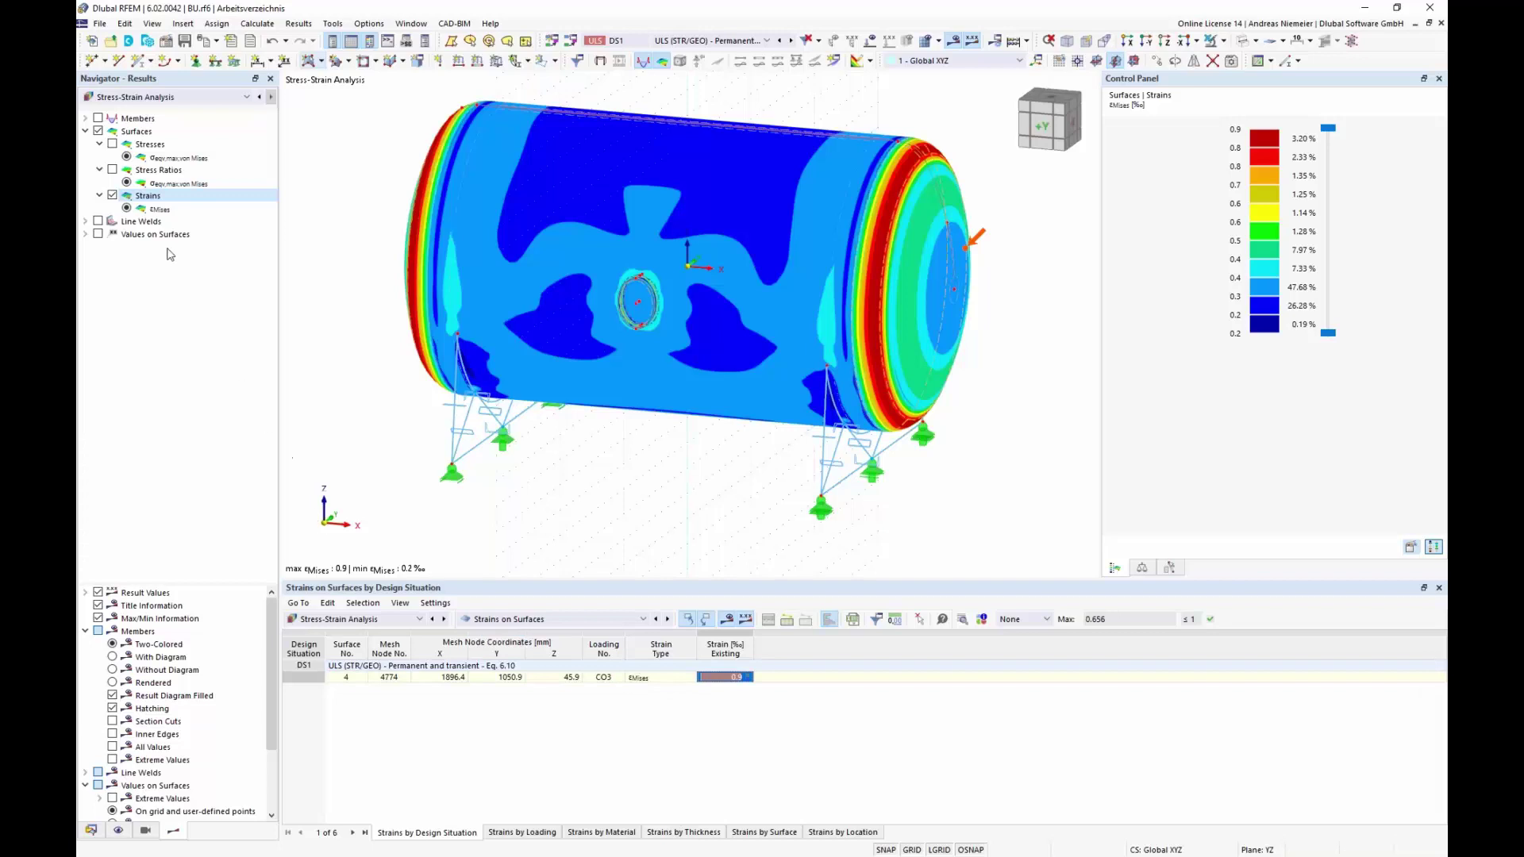
left_click(112, 143)
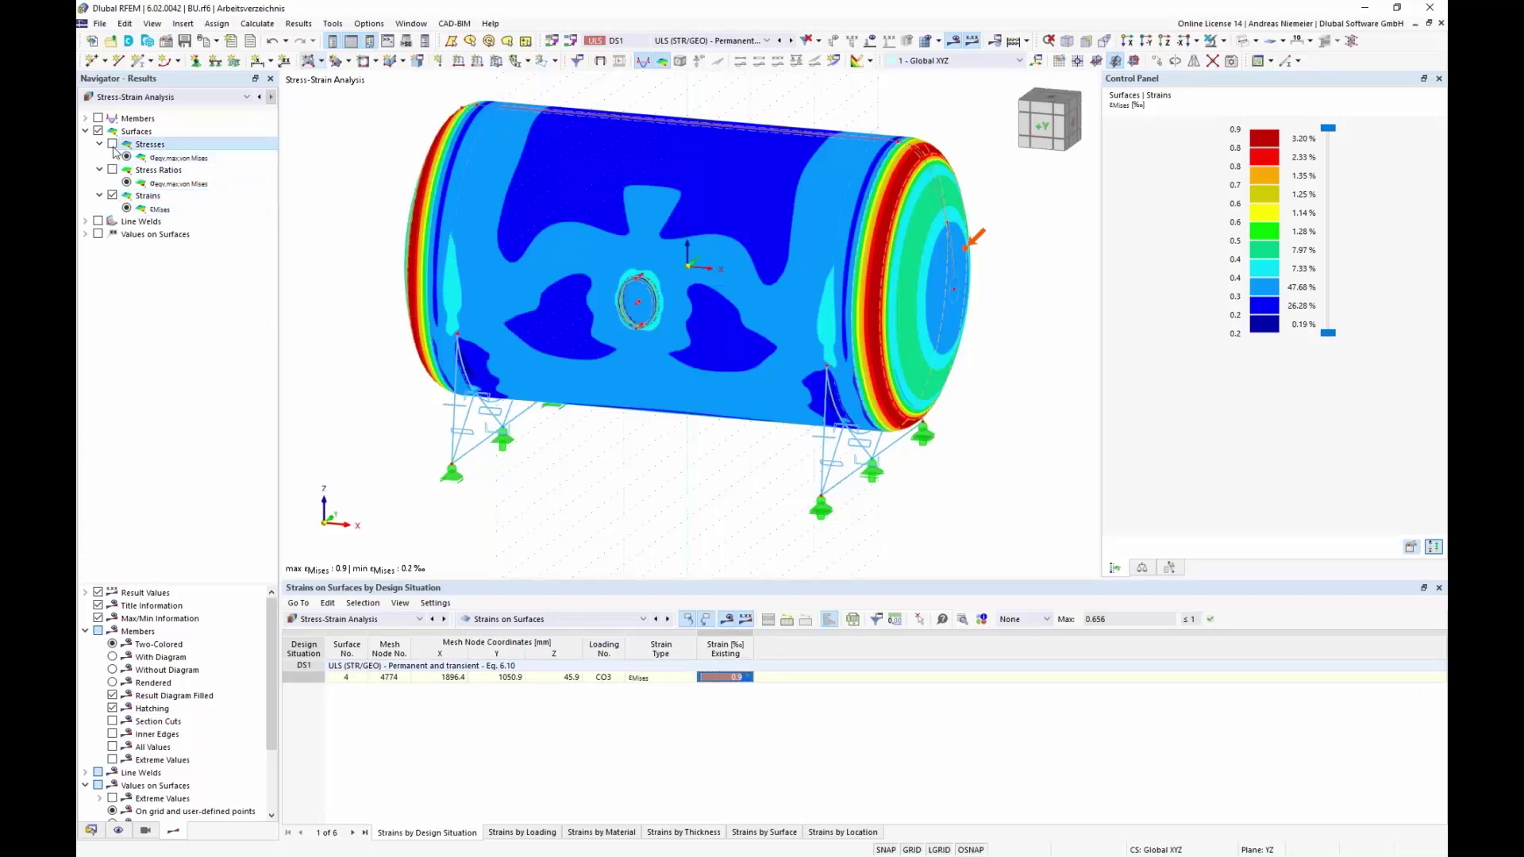
middle_click_drag(394, 580, 396, 565)
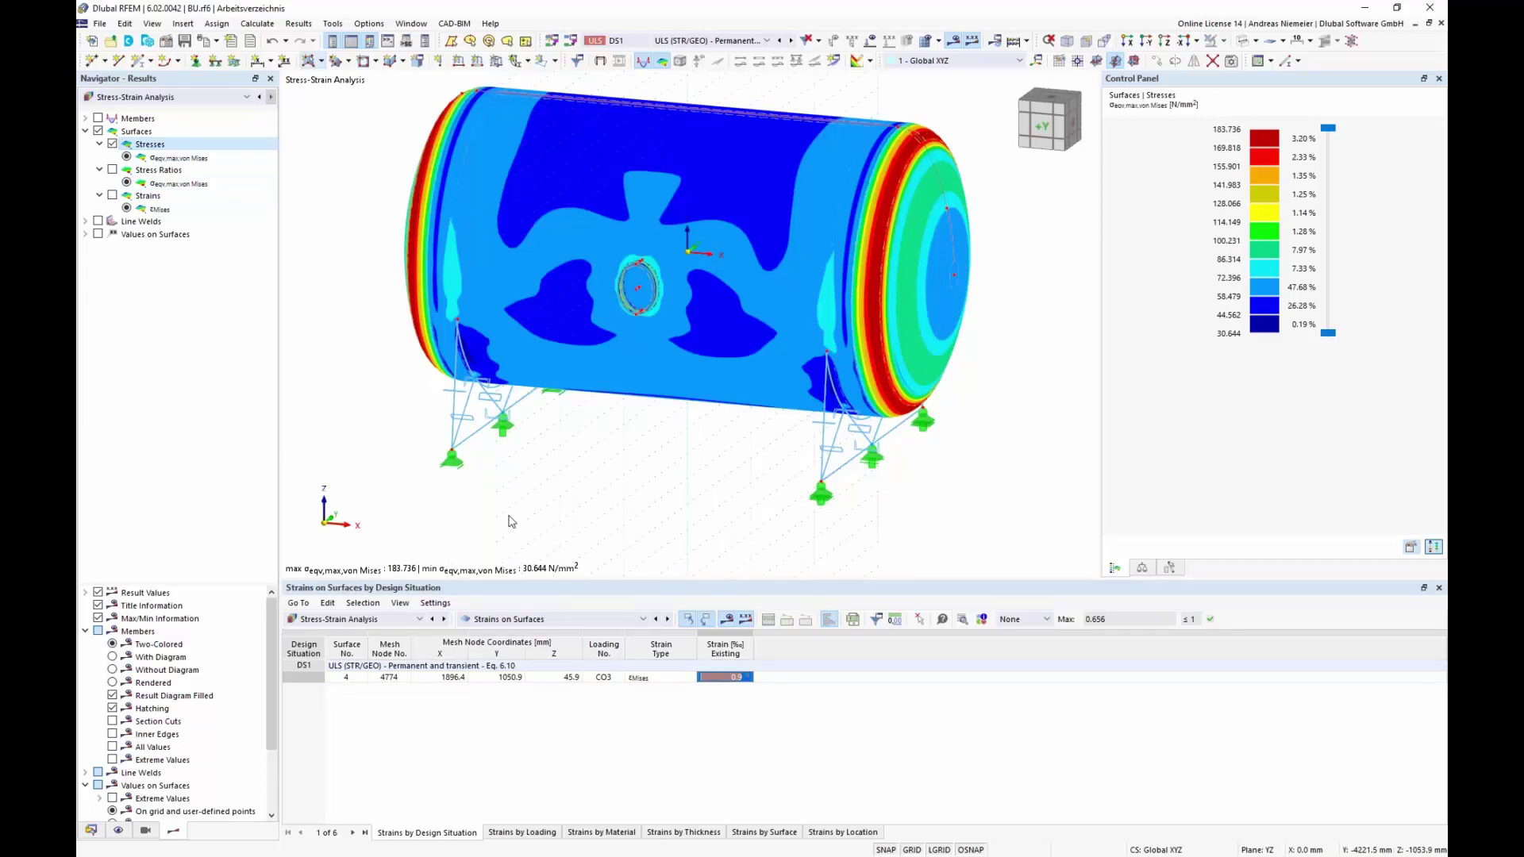
- Set the uniform surface load of load case LC2 to 2500 kN/m² and accept the deletion of the existing results
left_click(353, 619)
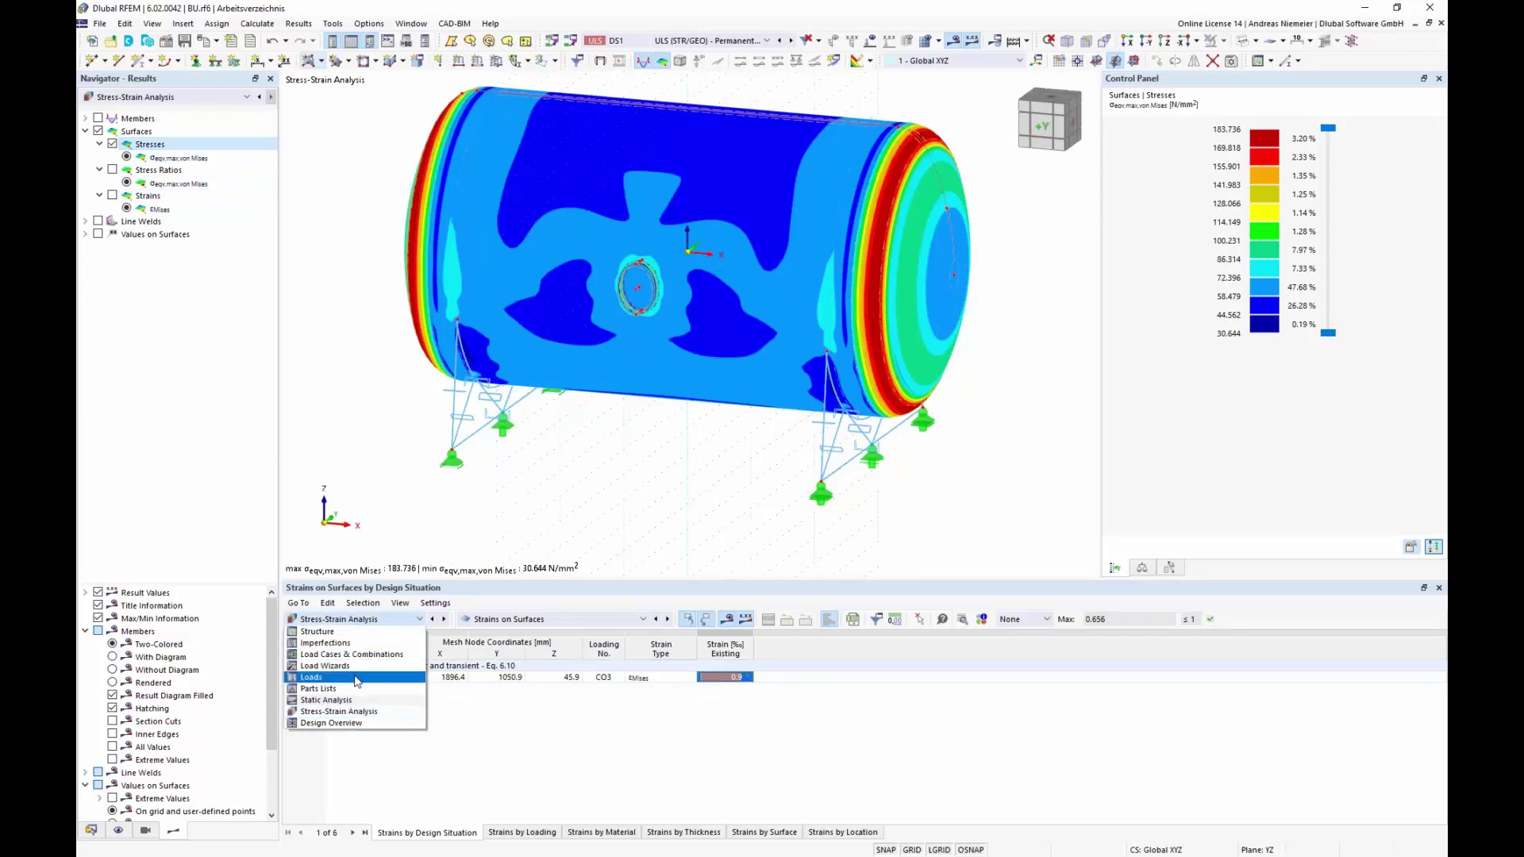
left_click(355, 679)
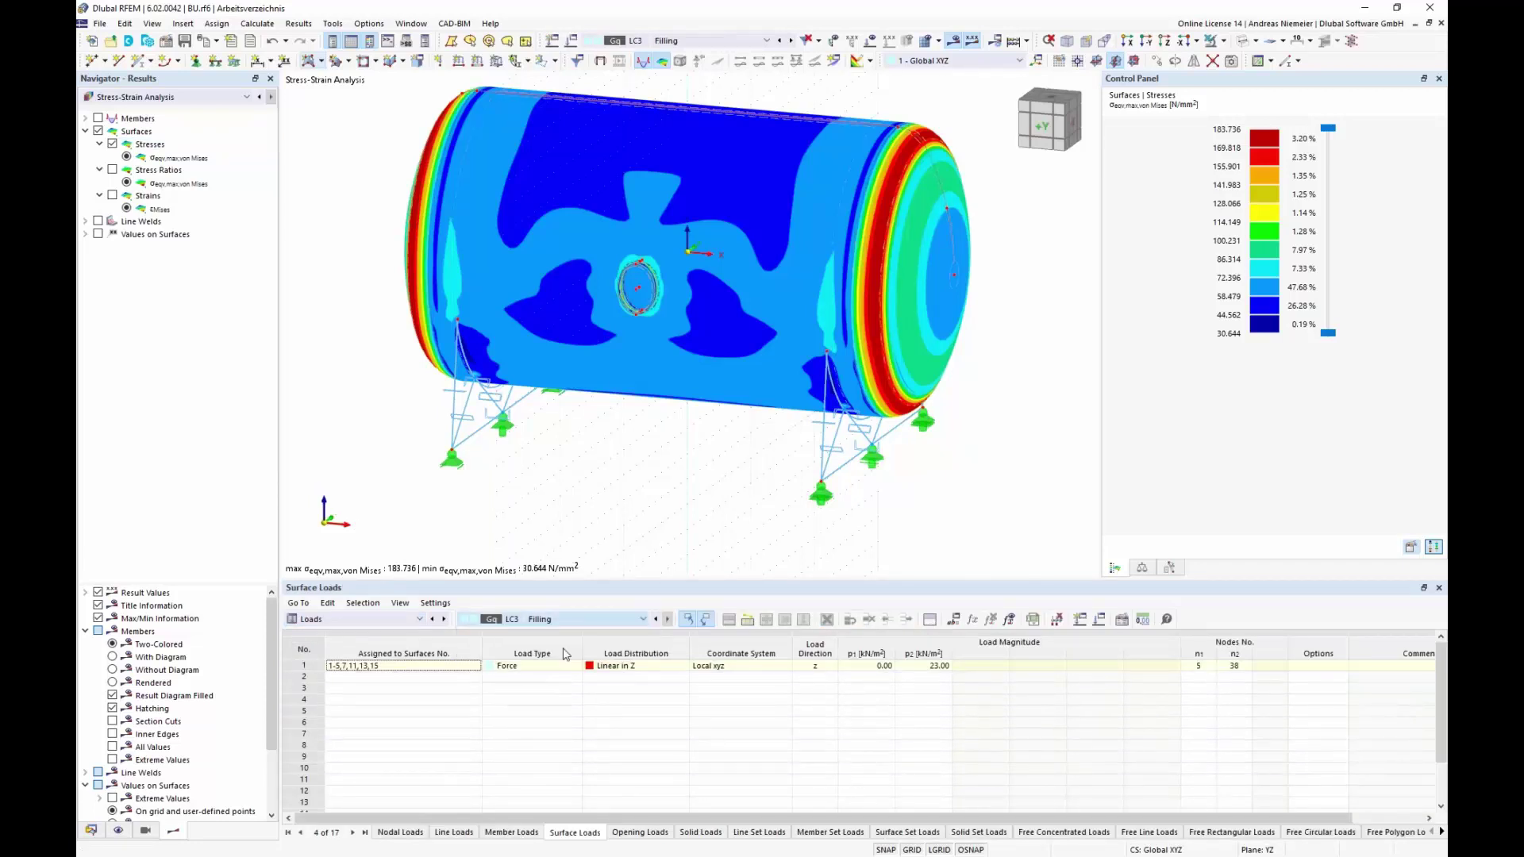
key("Page_Up")
double_click(874, 669)
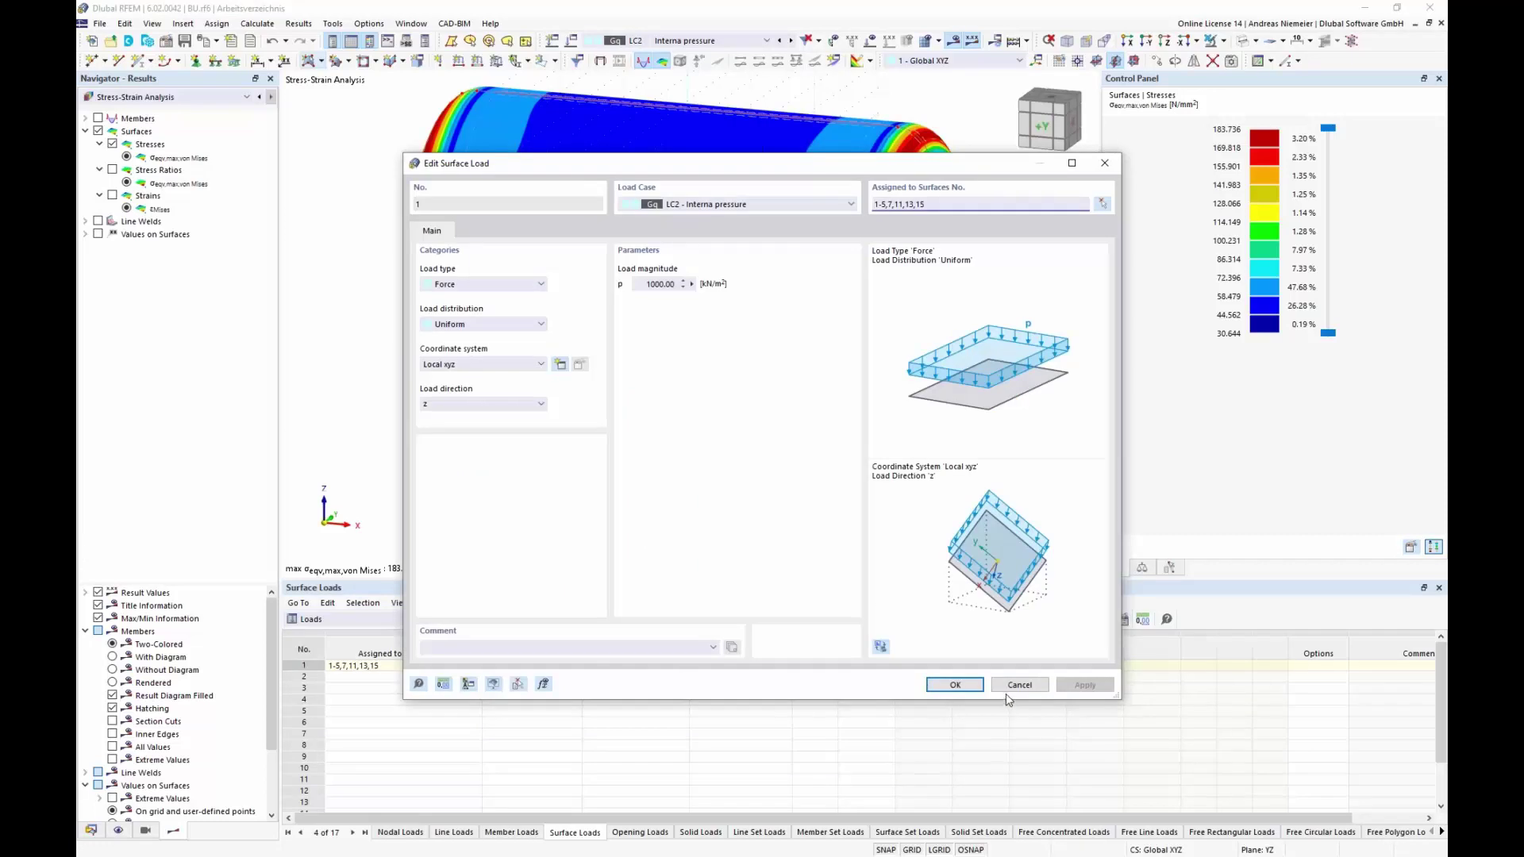
left_click(652, 285)
left_click(945, 684)
left_click(817, 535)
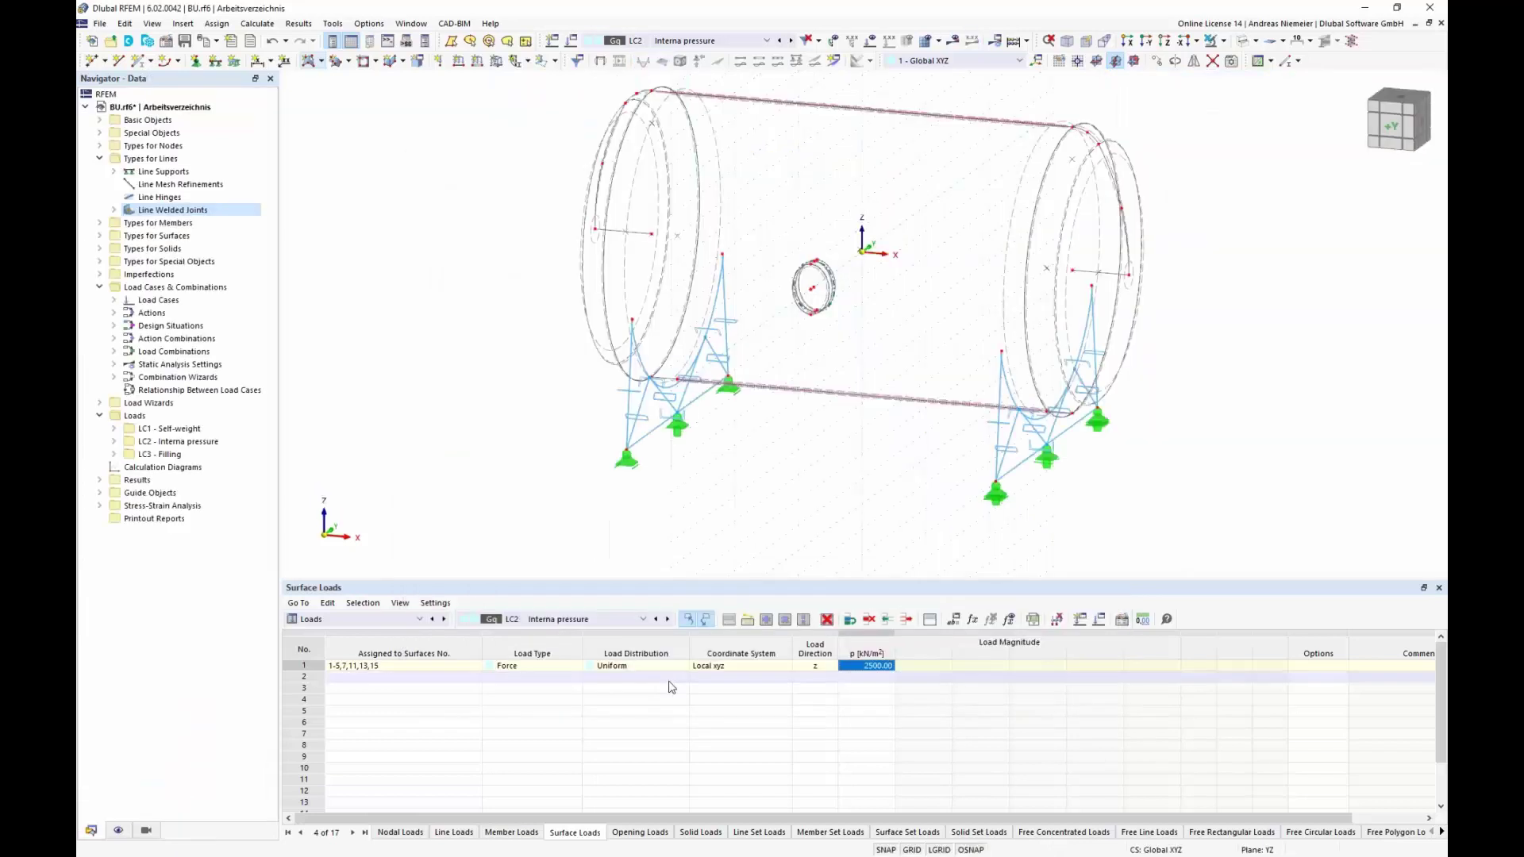
- Return to the Stress-Strain Analysis input data and recalculate the analysis with its results displayed
left_click(419, 619)
left_click(366, 710)
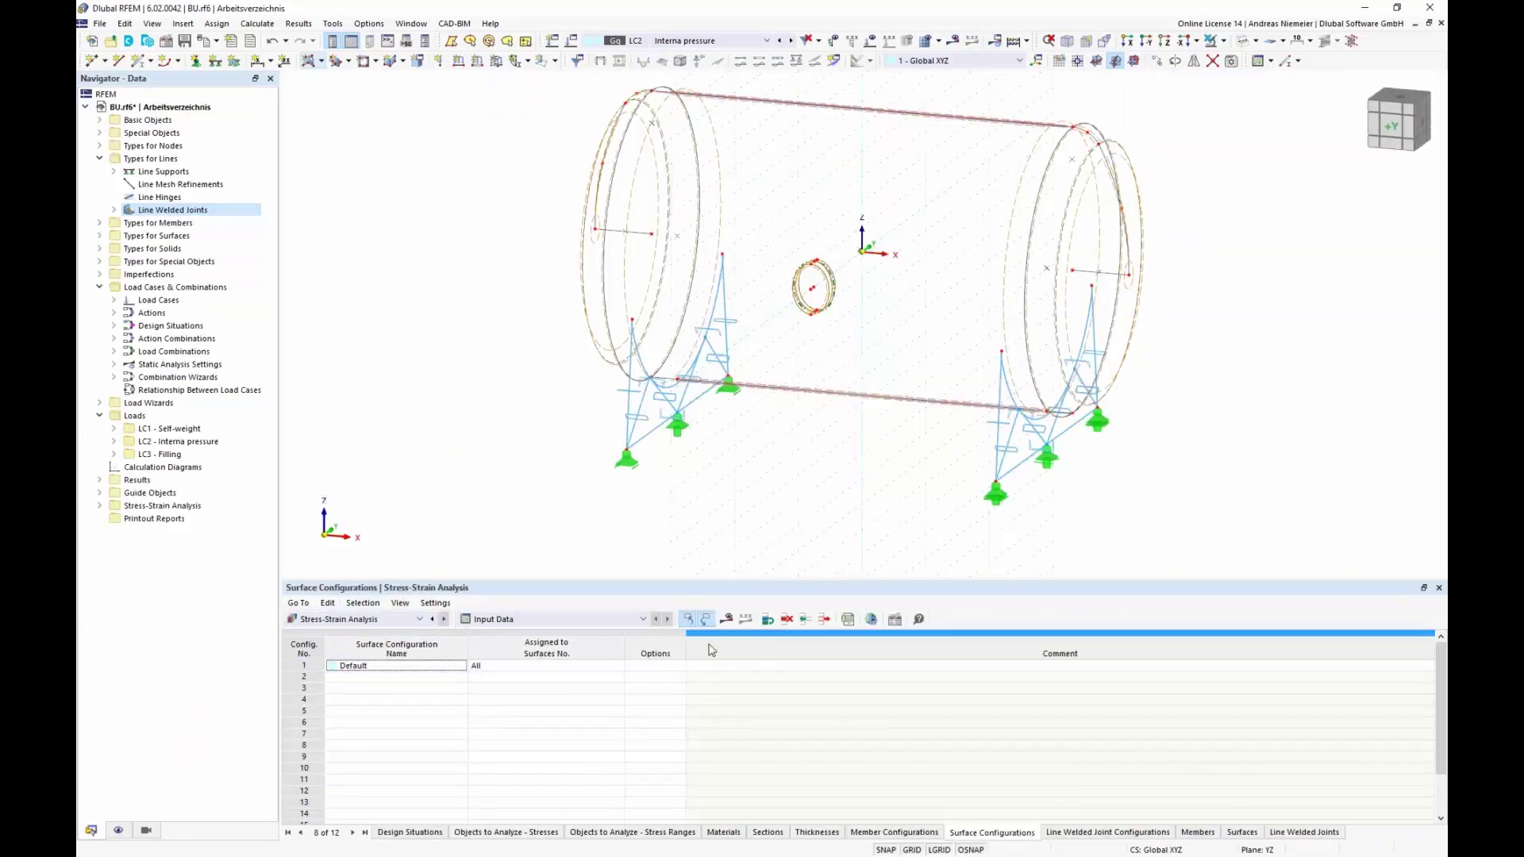
left_click(726, 619)
left_click(826, 497)
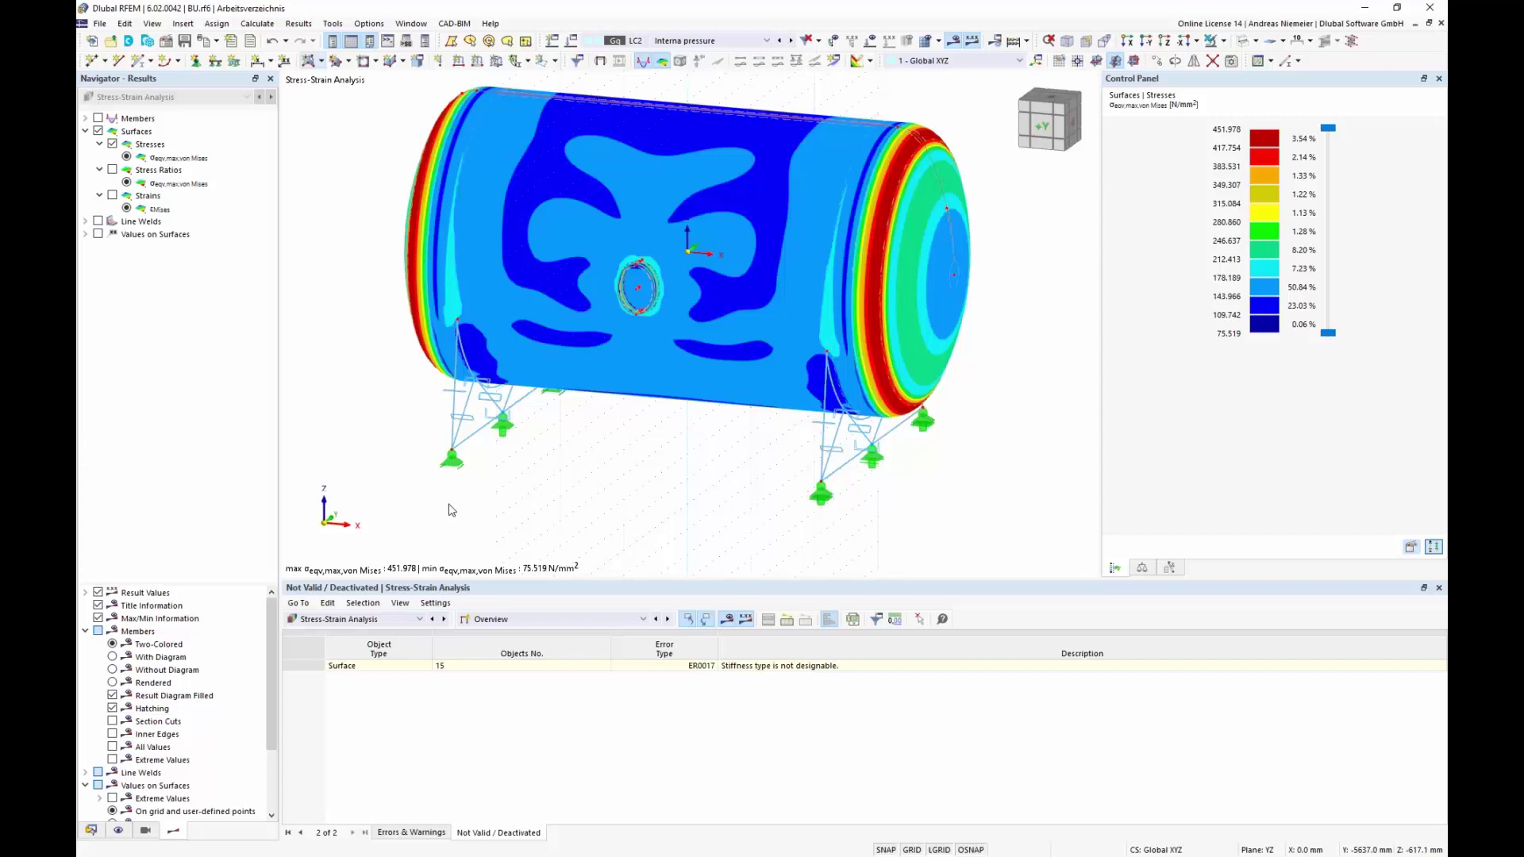
- Display the von Mises strains on the vessel surfaces and show the Strains on Surfaces result table
left_click(112, 195)
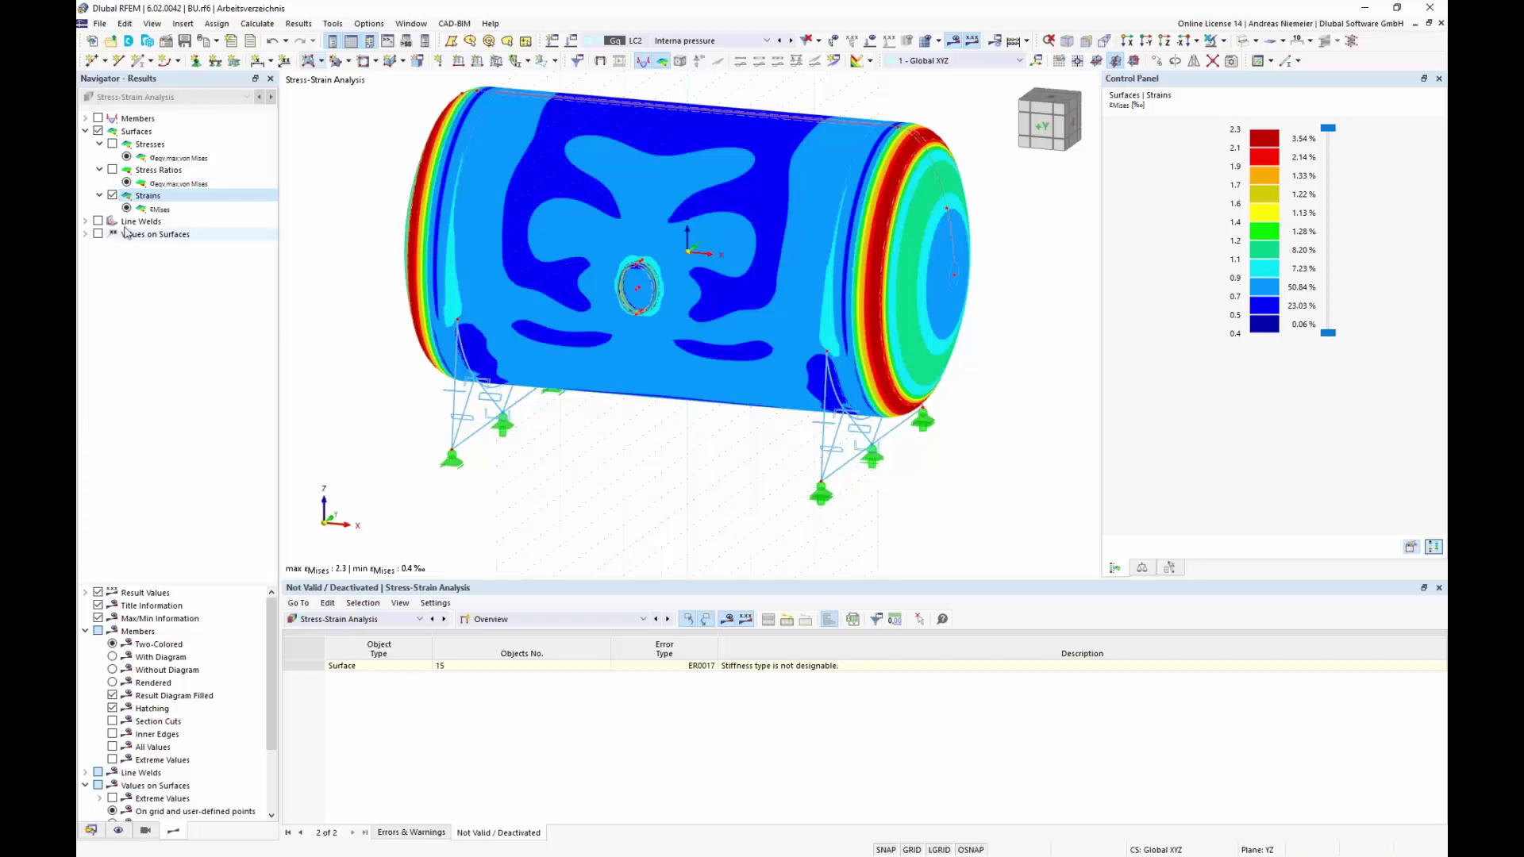
left_click(593, 623)
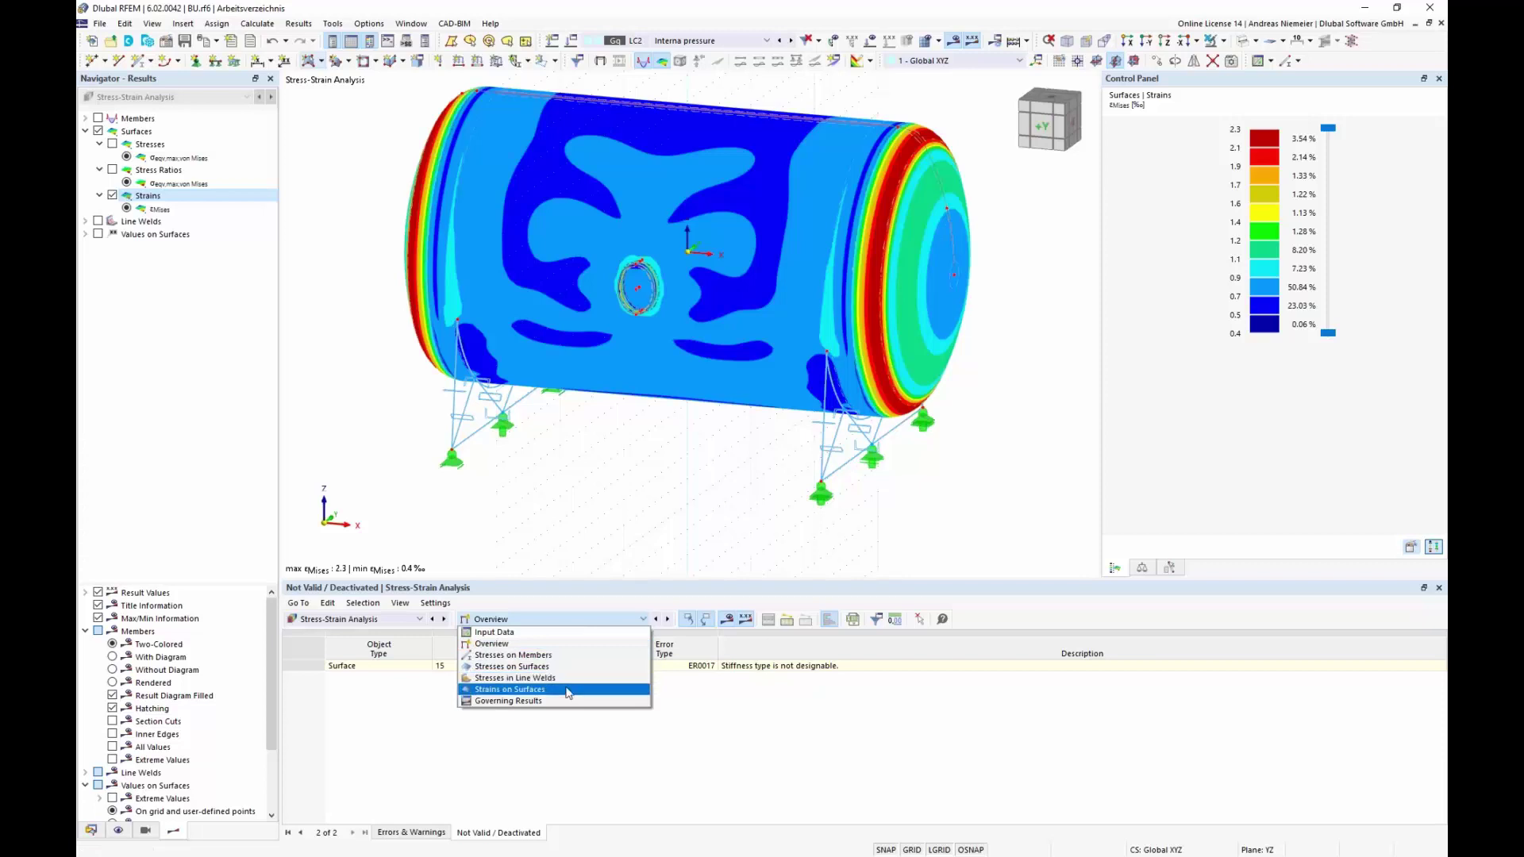
left_click(568, 690)
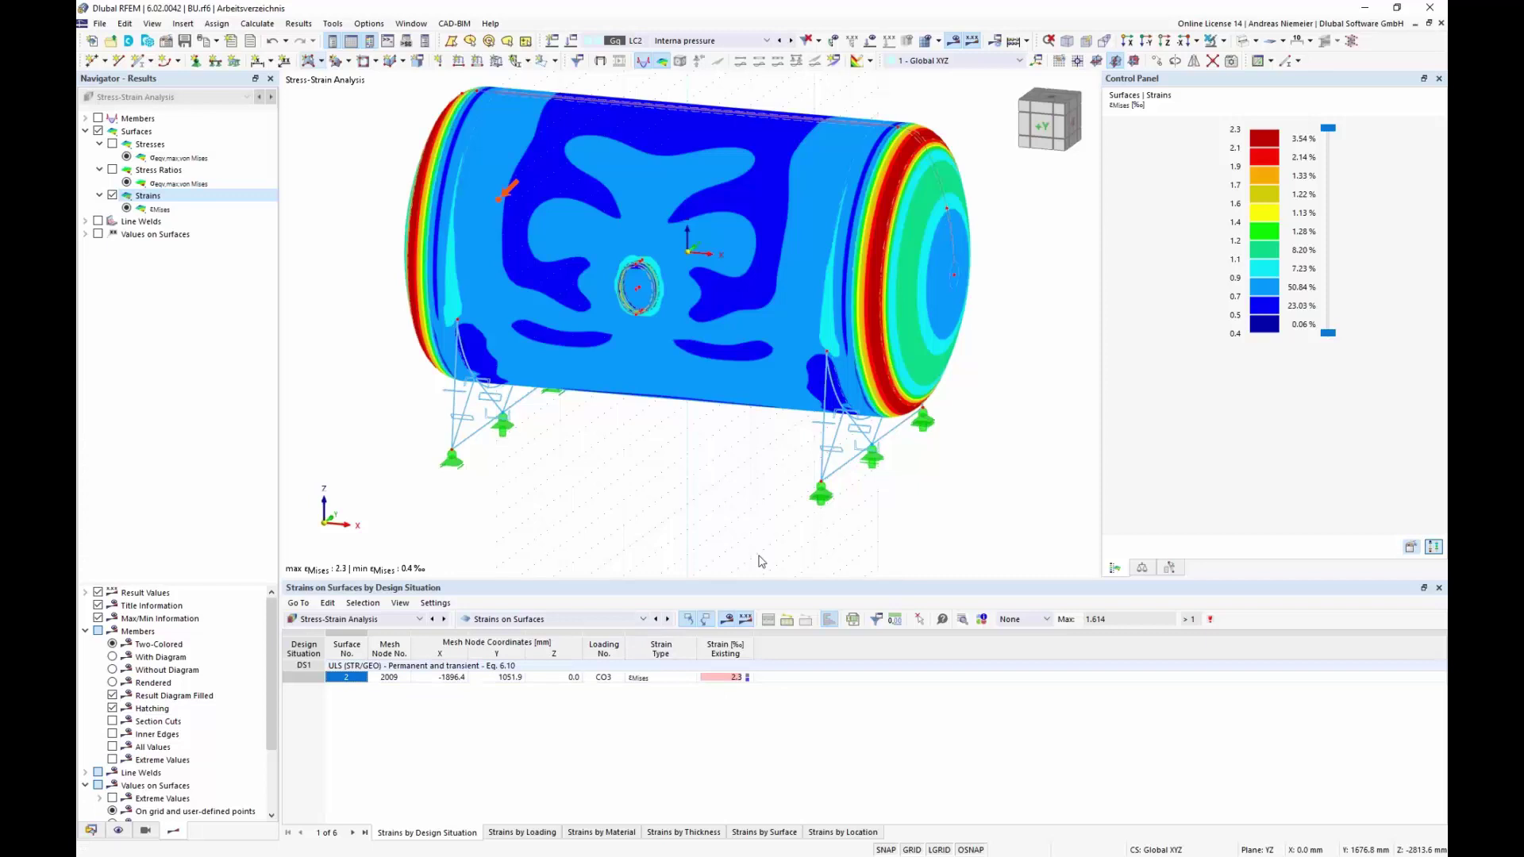
- In the materials table, change the X2CrNiN18-7 (P) 1.4318 steel's material model to Isotropic | Nonlinear Elastic (Surfaces/Solids)
left_click(374, 623)
left_click(375, 632)
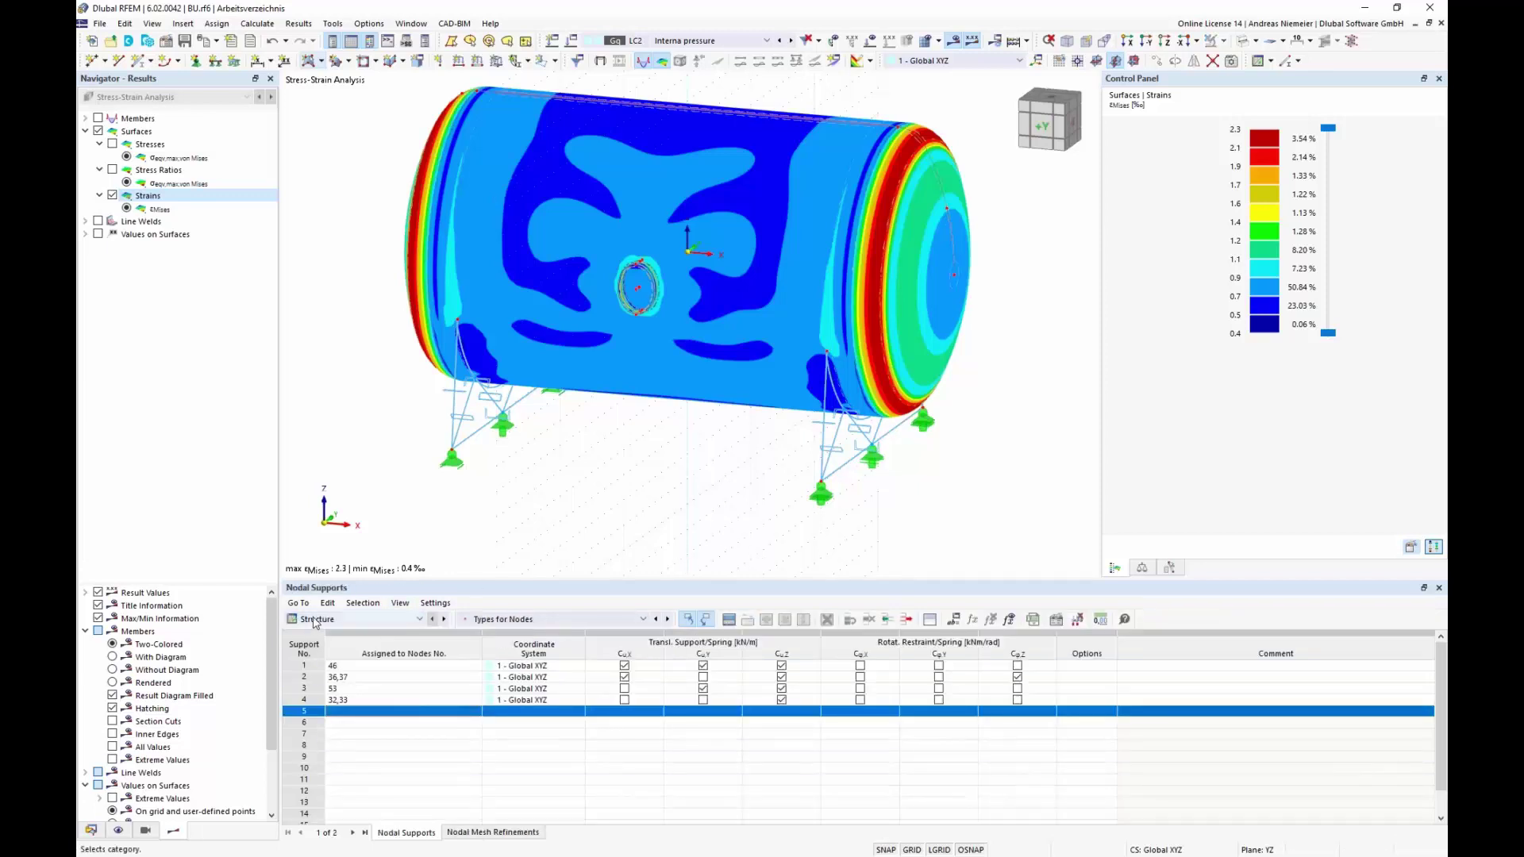
left_click(508, 620)
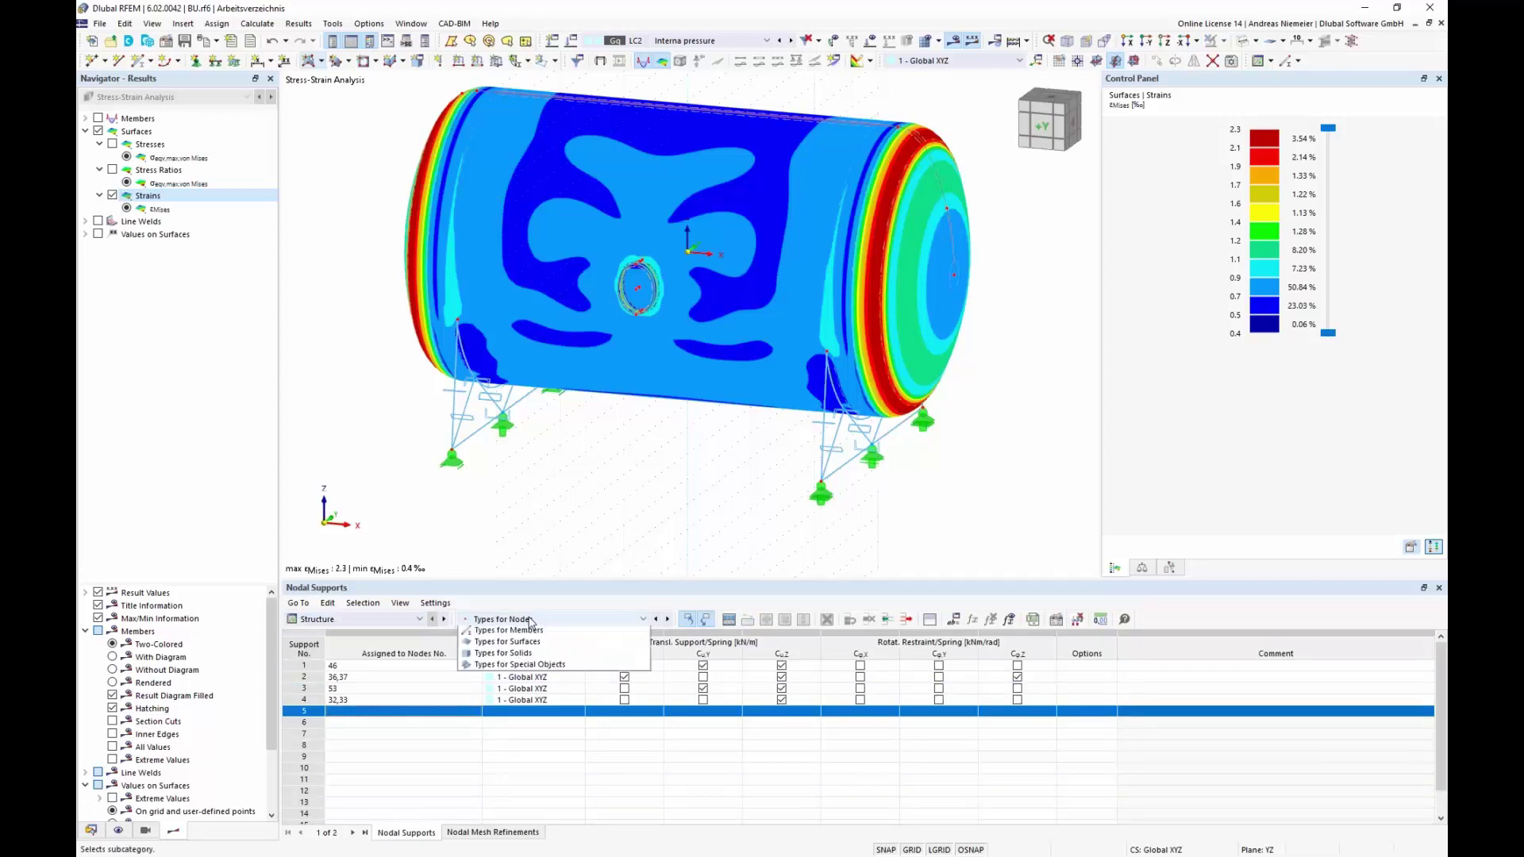
left_click(530, 633)
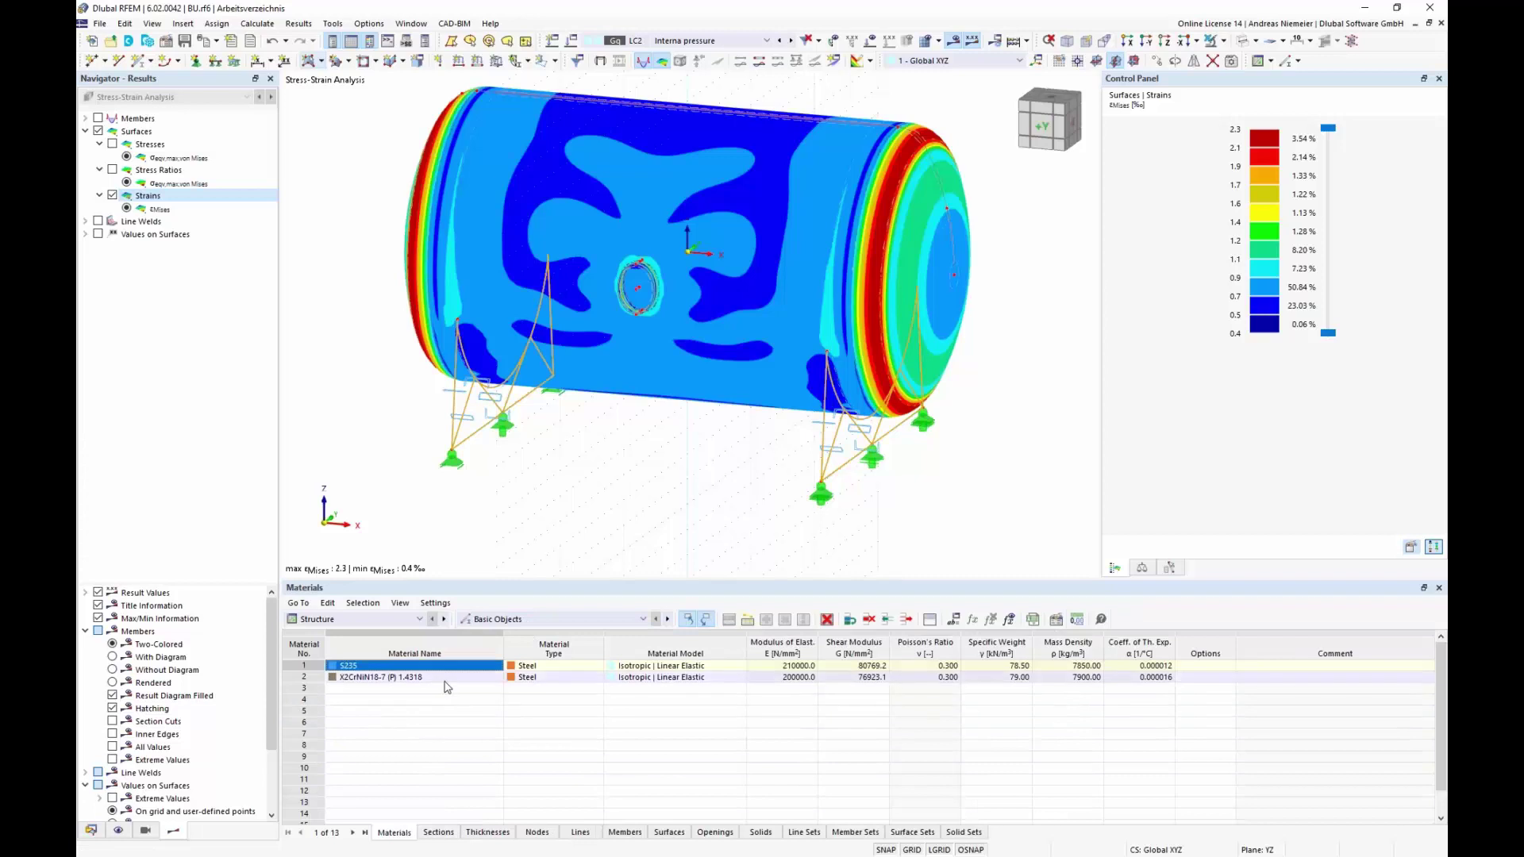
left_click(381, 677)
left_click(701, 679)
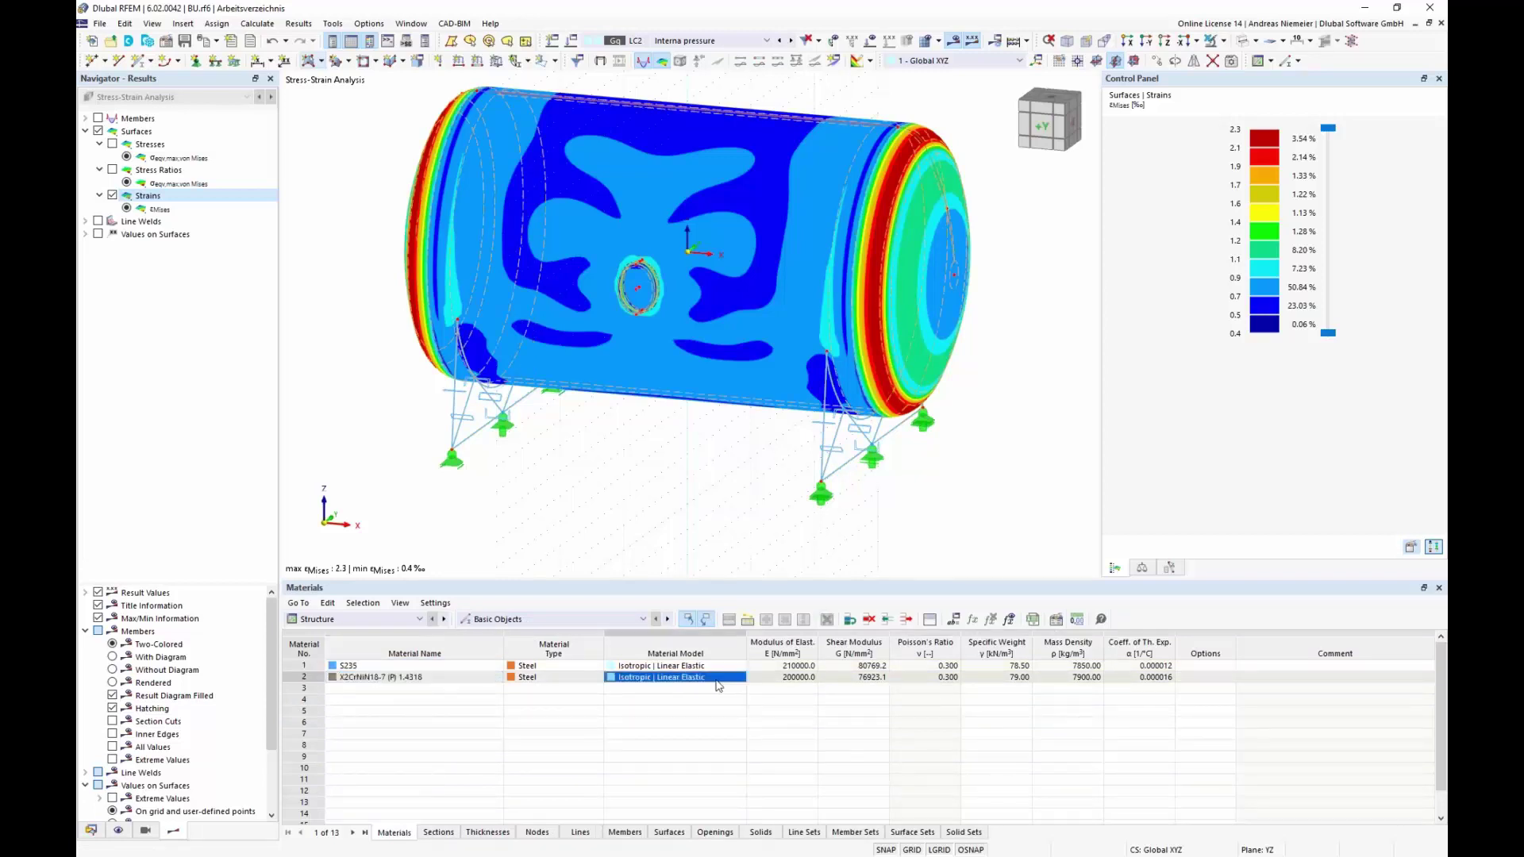
left_click(736, 679)
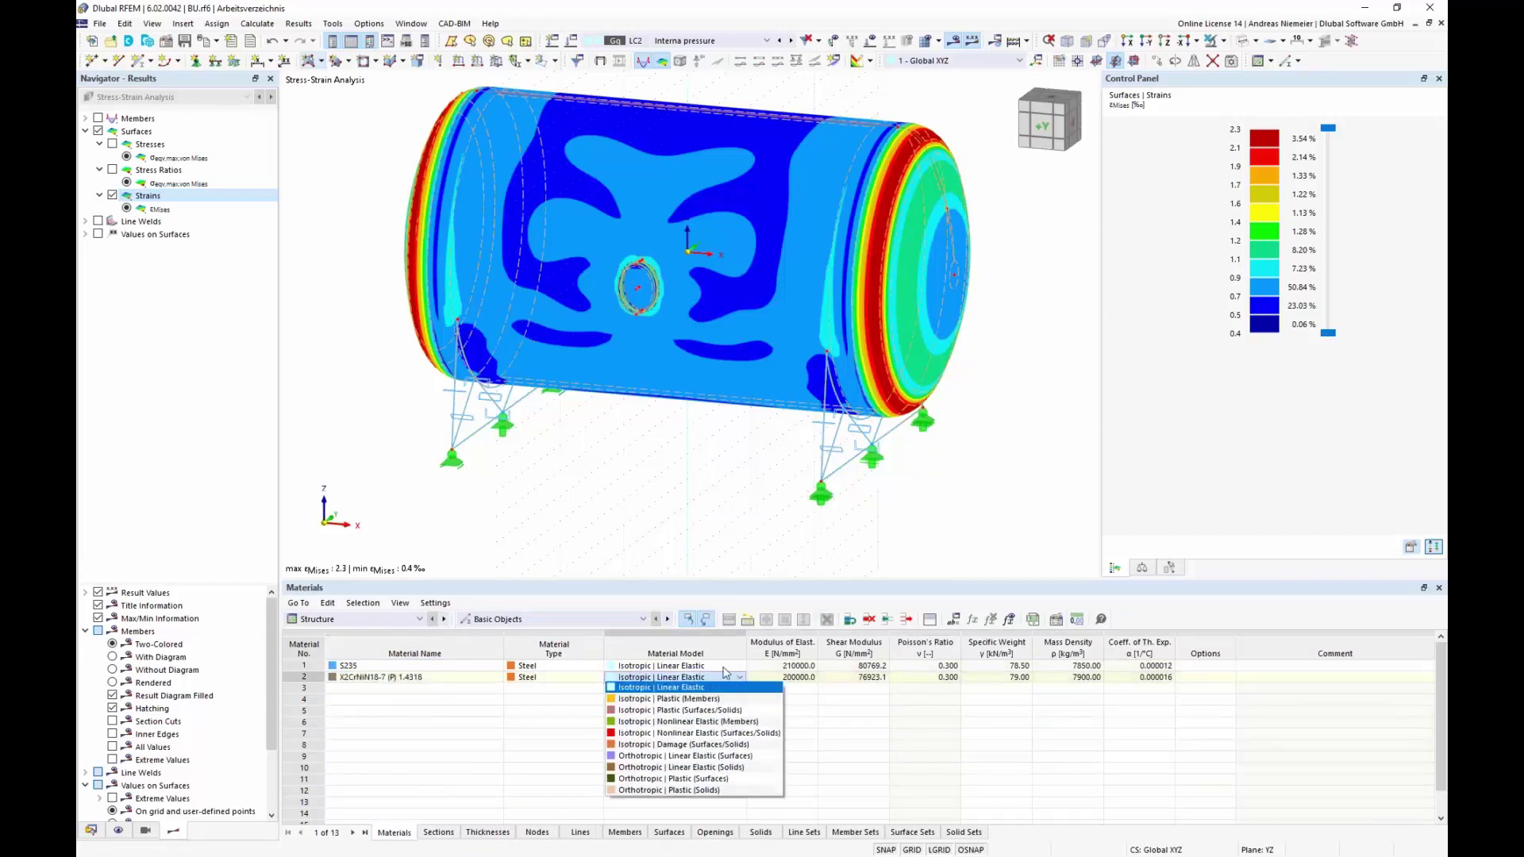
left_click(677, 733)
key("Return")
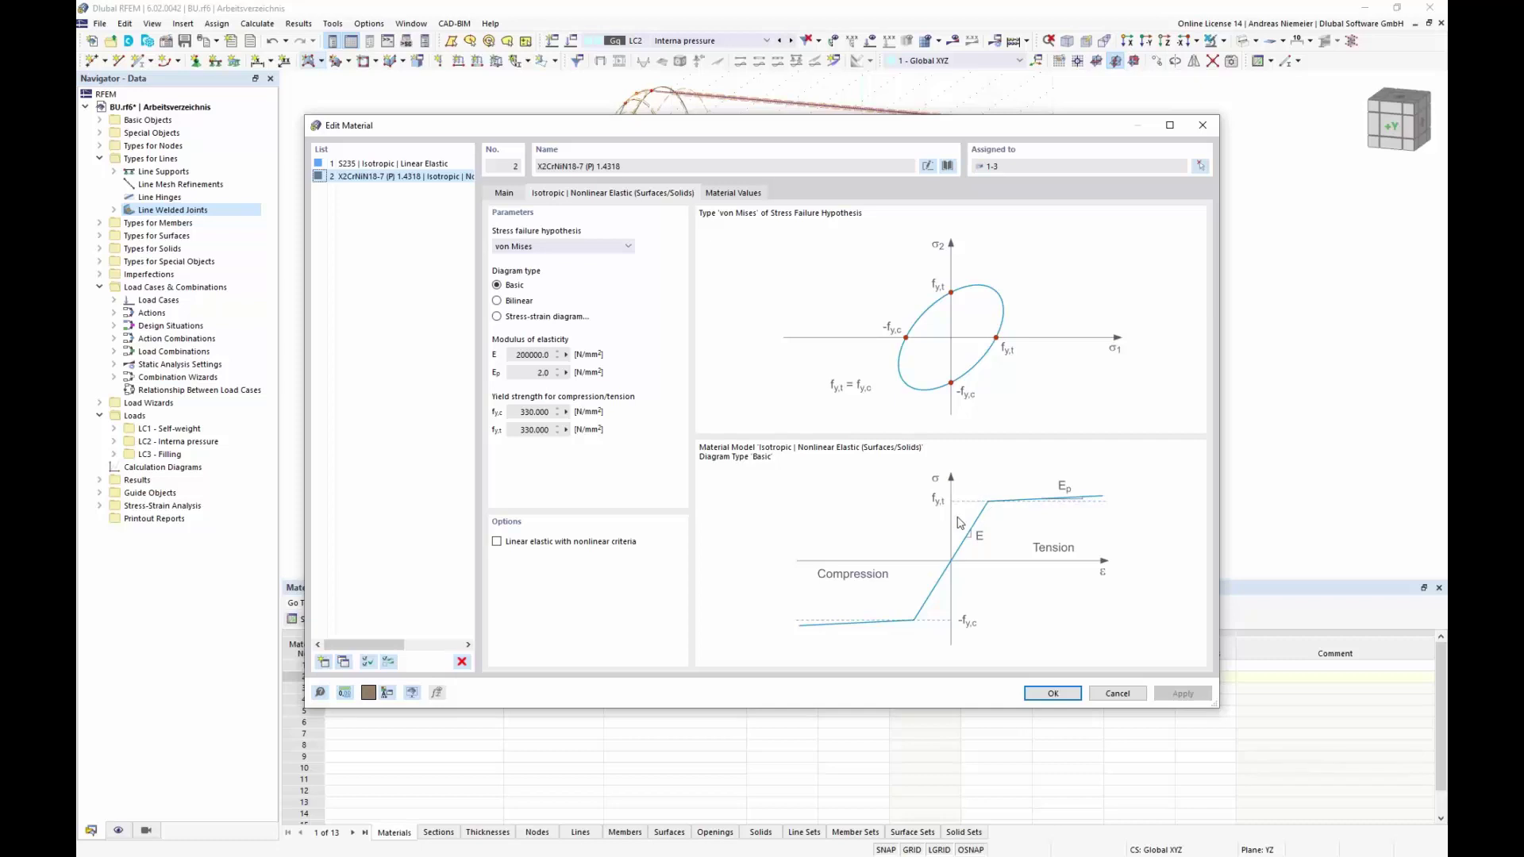
- Make the stainless steel a user-defined material, set its yield strength to 280 N/mm² and accept the material
left_click(506, 194)
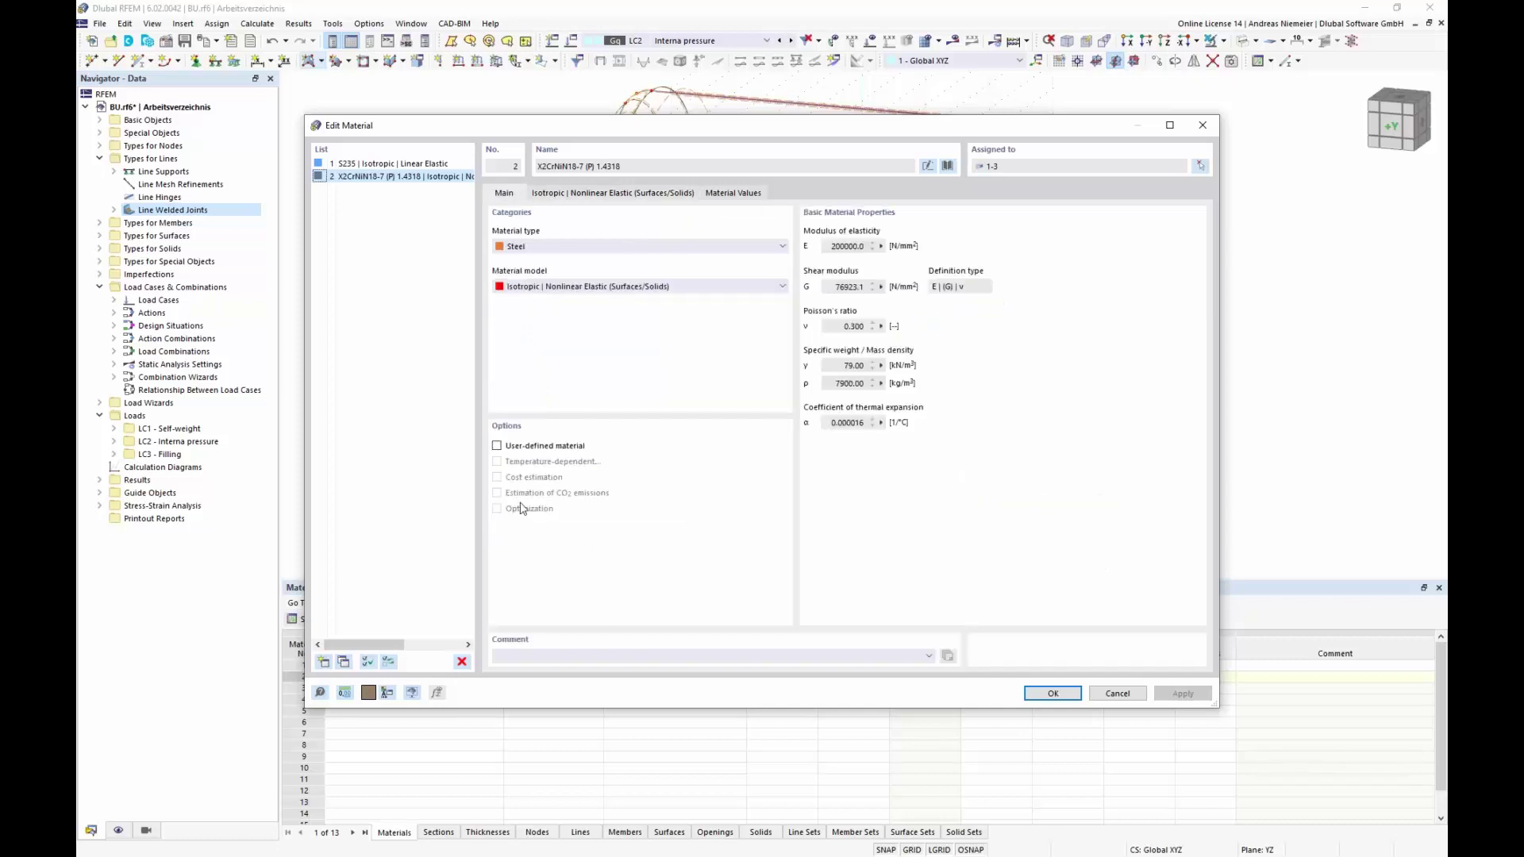
left_click(572, 194)
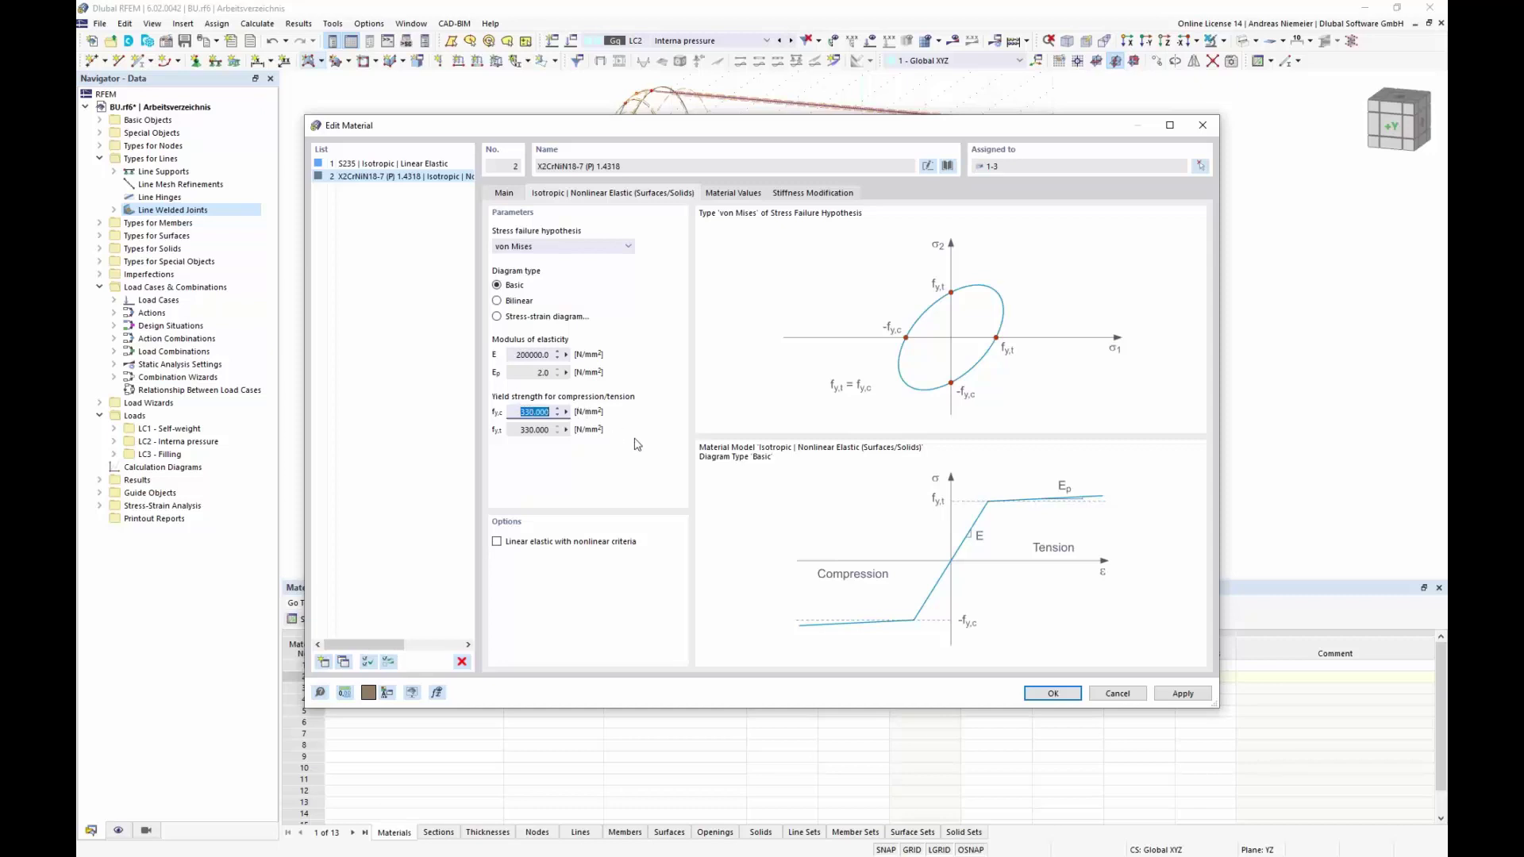
type("280")
left_click(528, 434)
left_click(1052, 694)
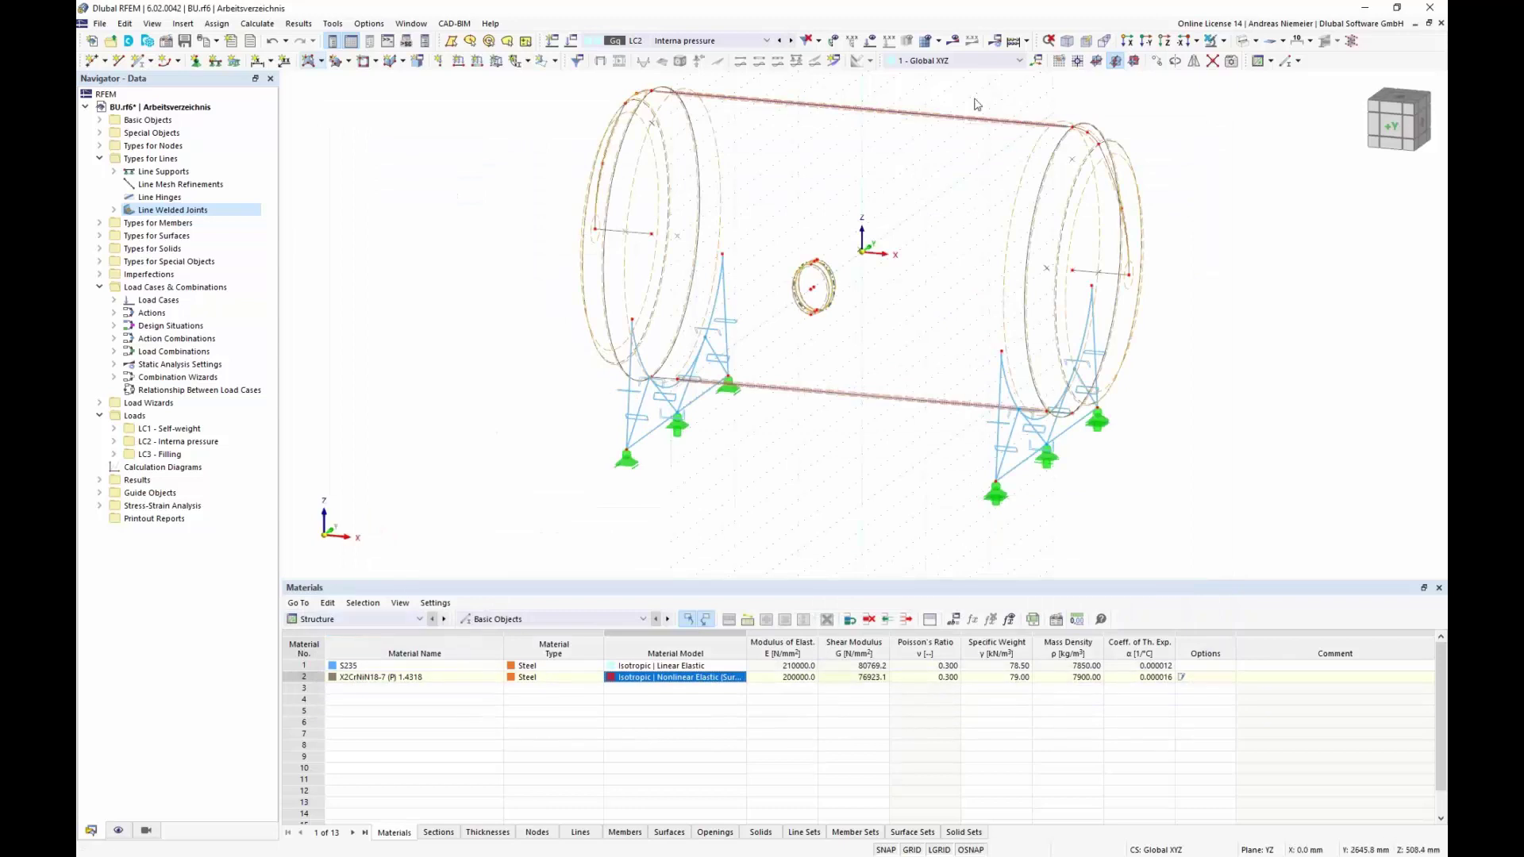
- Recalculate the Stress-Strain Analysis and display the plastic strains, followed by the plastic strain ratios, on the surfaces
left_click(1027, 42)
left_click(1065, 75)
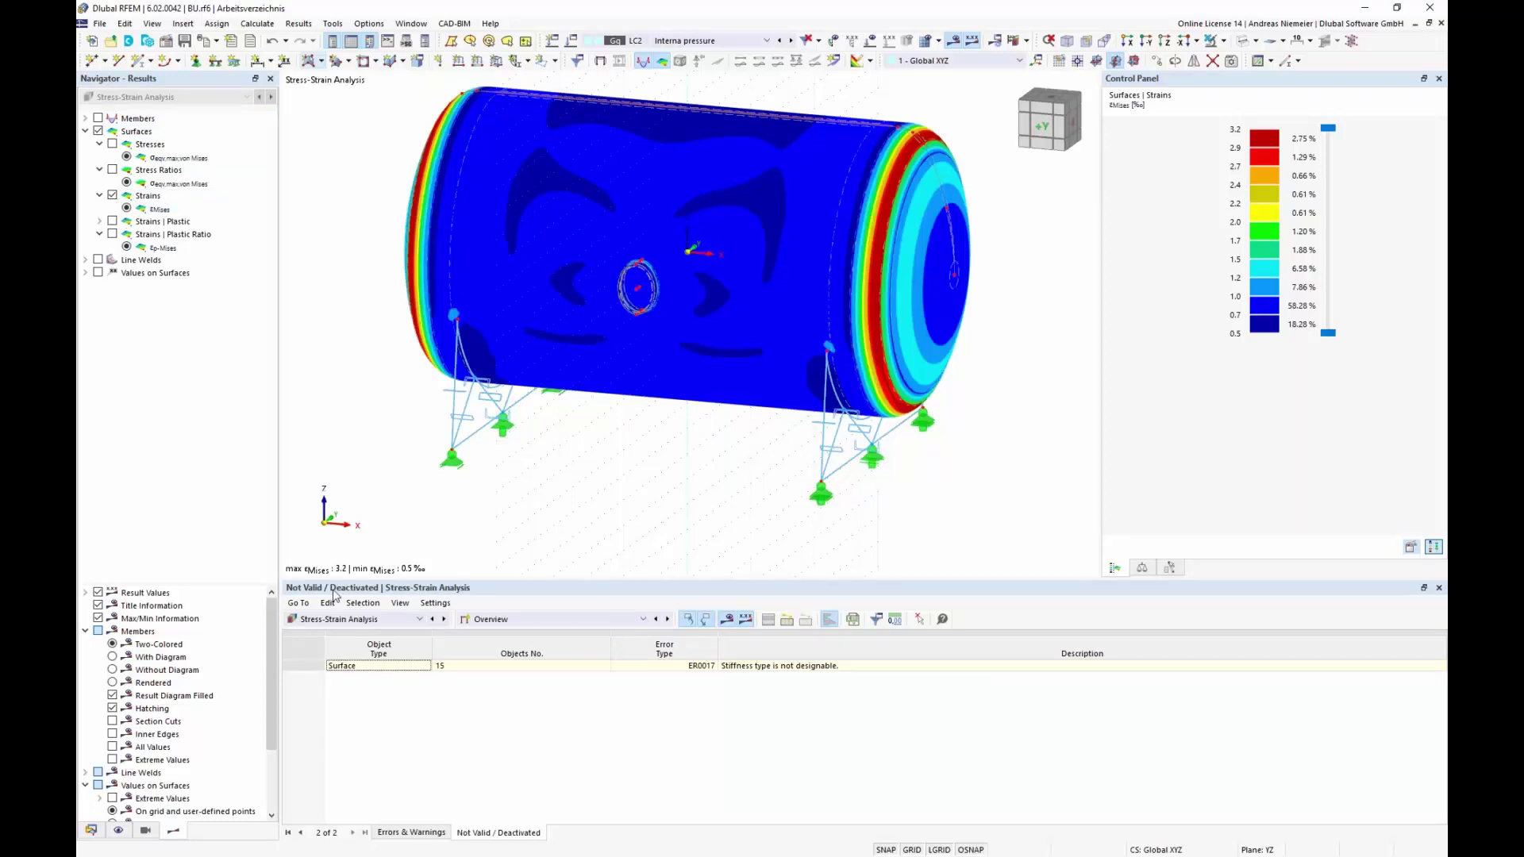
left_click(111, 222)
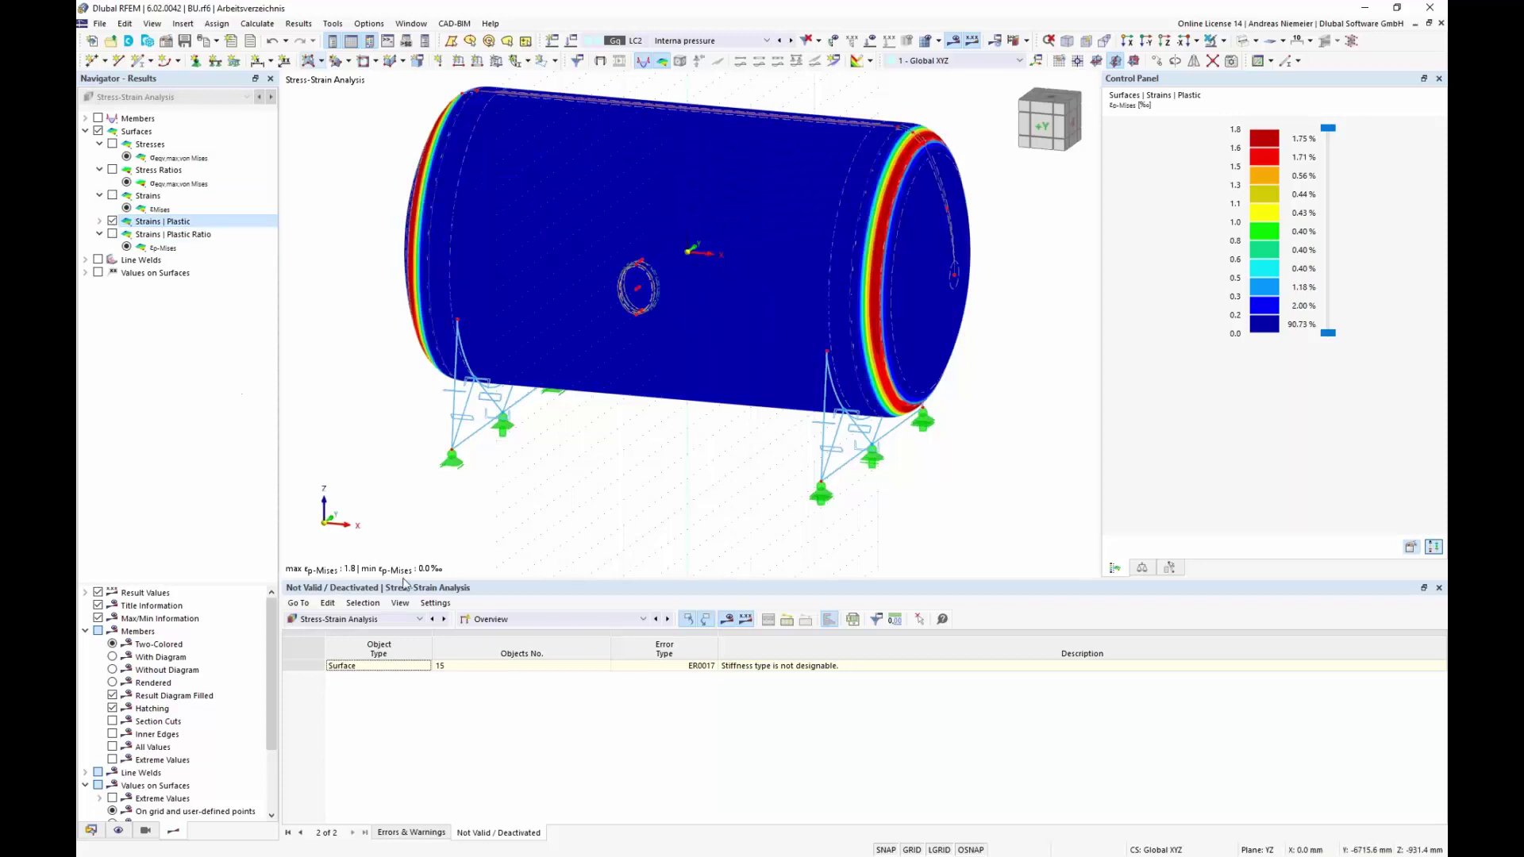
left_click(112, 234)
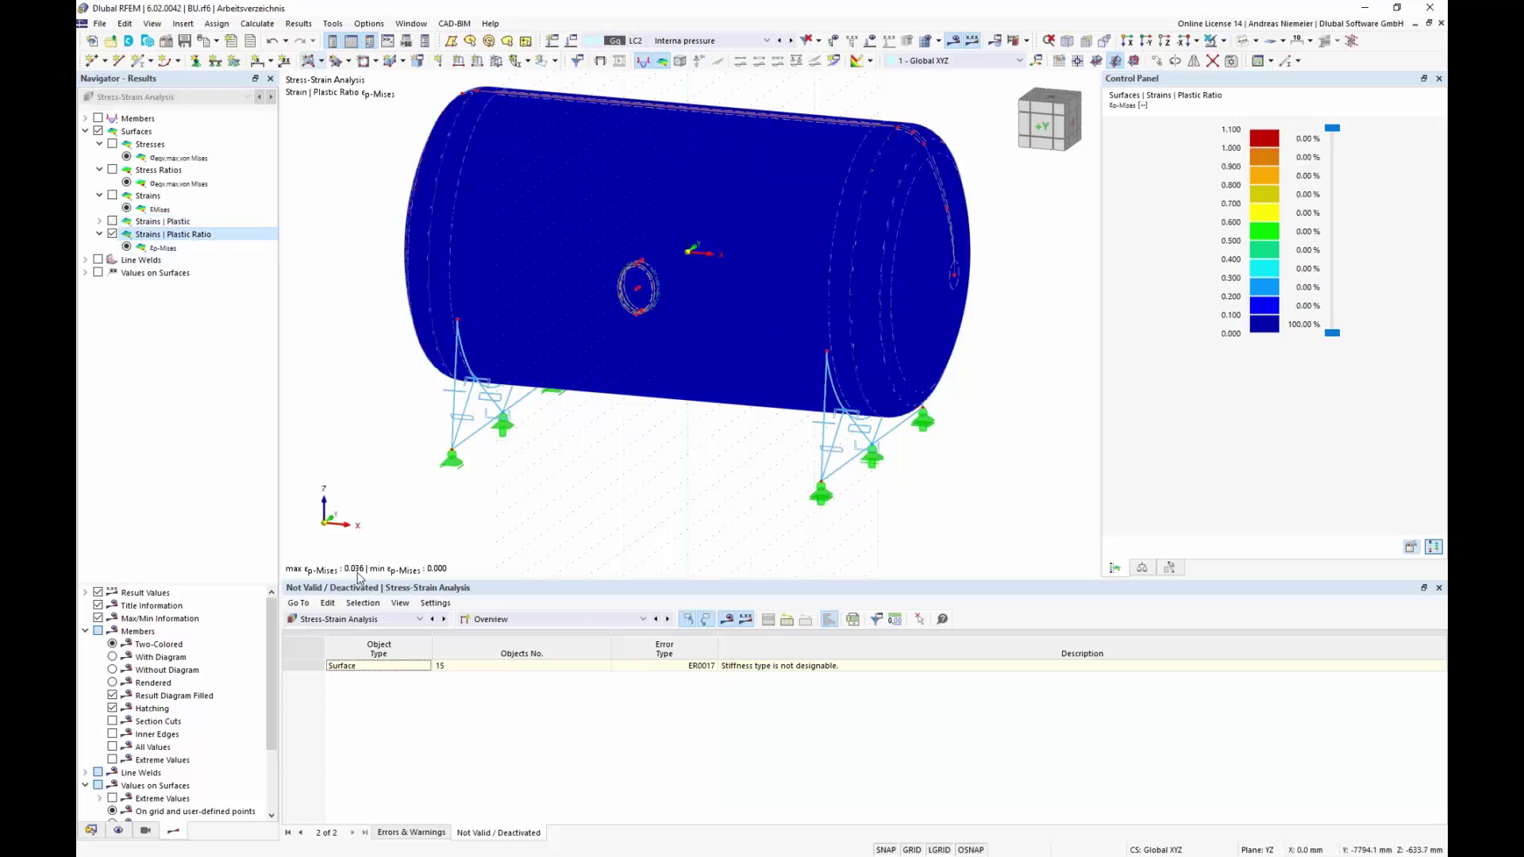
- Compare the von Mises stresses, total strains and plastic strains on the vessel surfaces
left_click(112, 144)
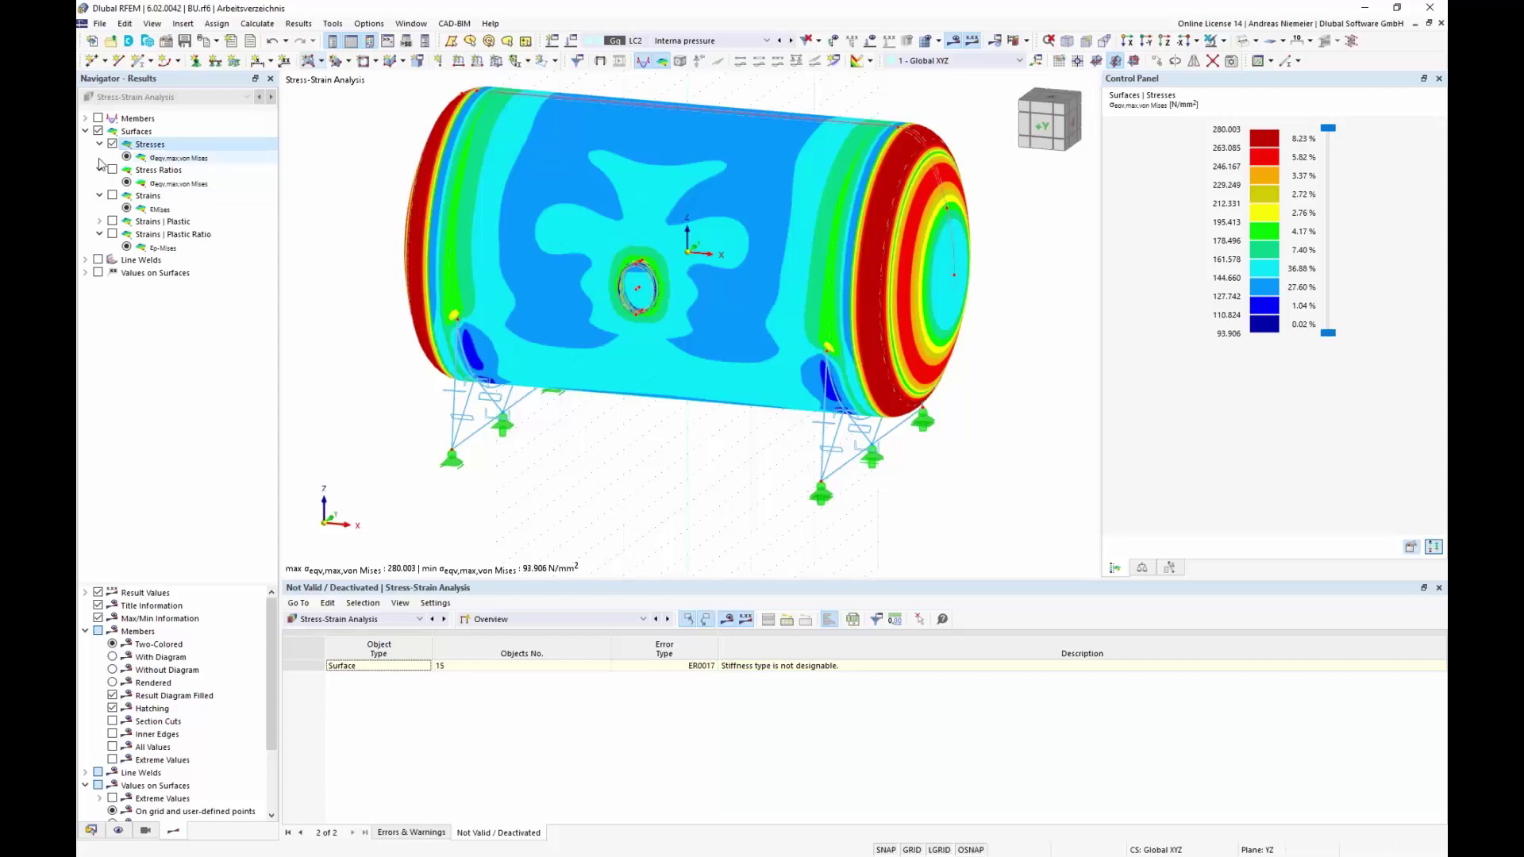
left_click(112, 195)
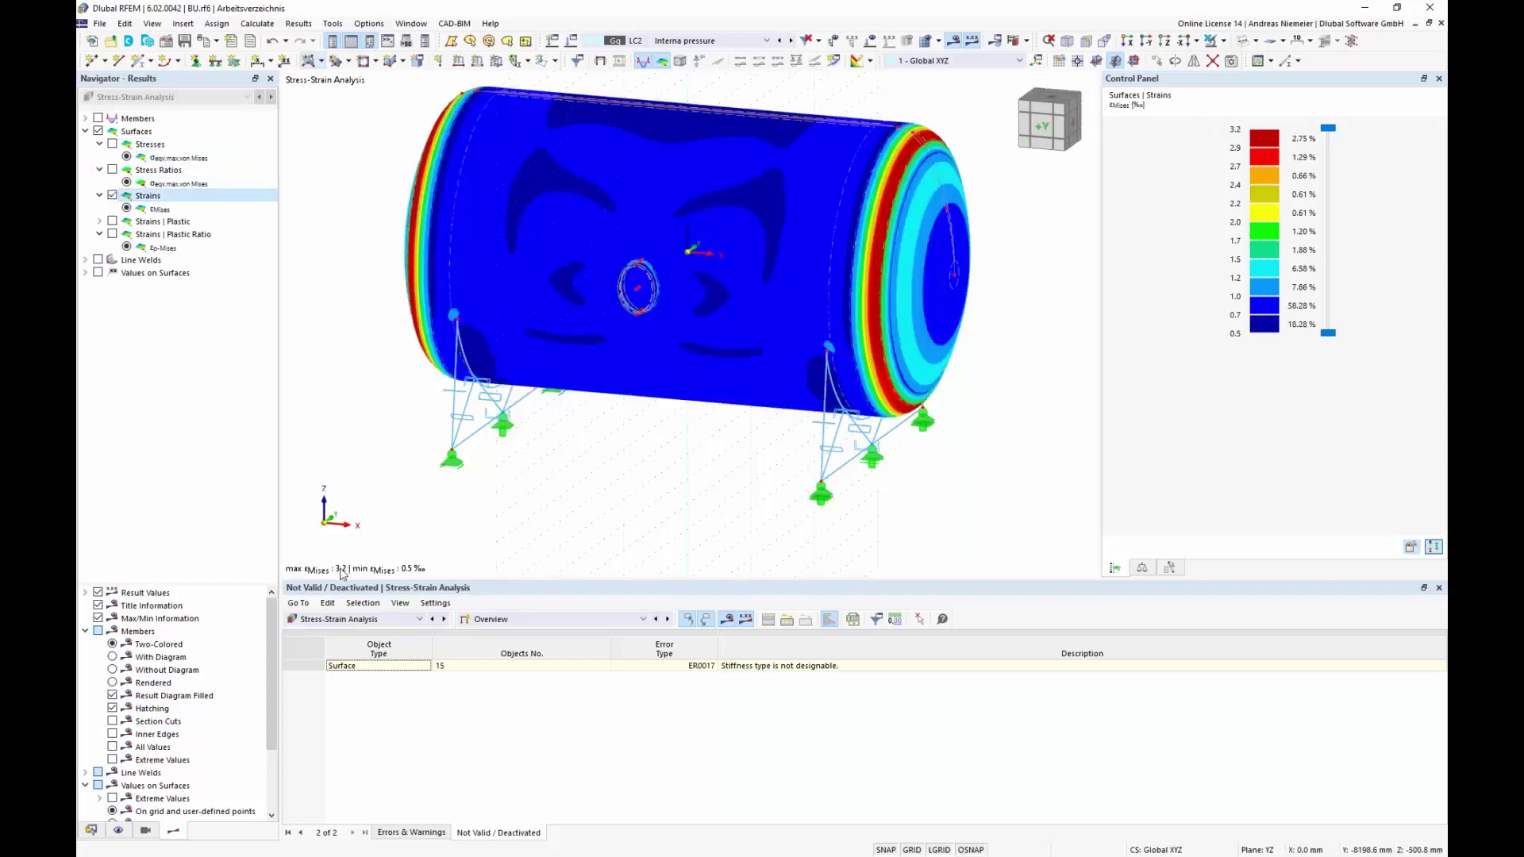
left_click(112, 222)
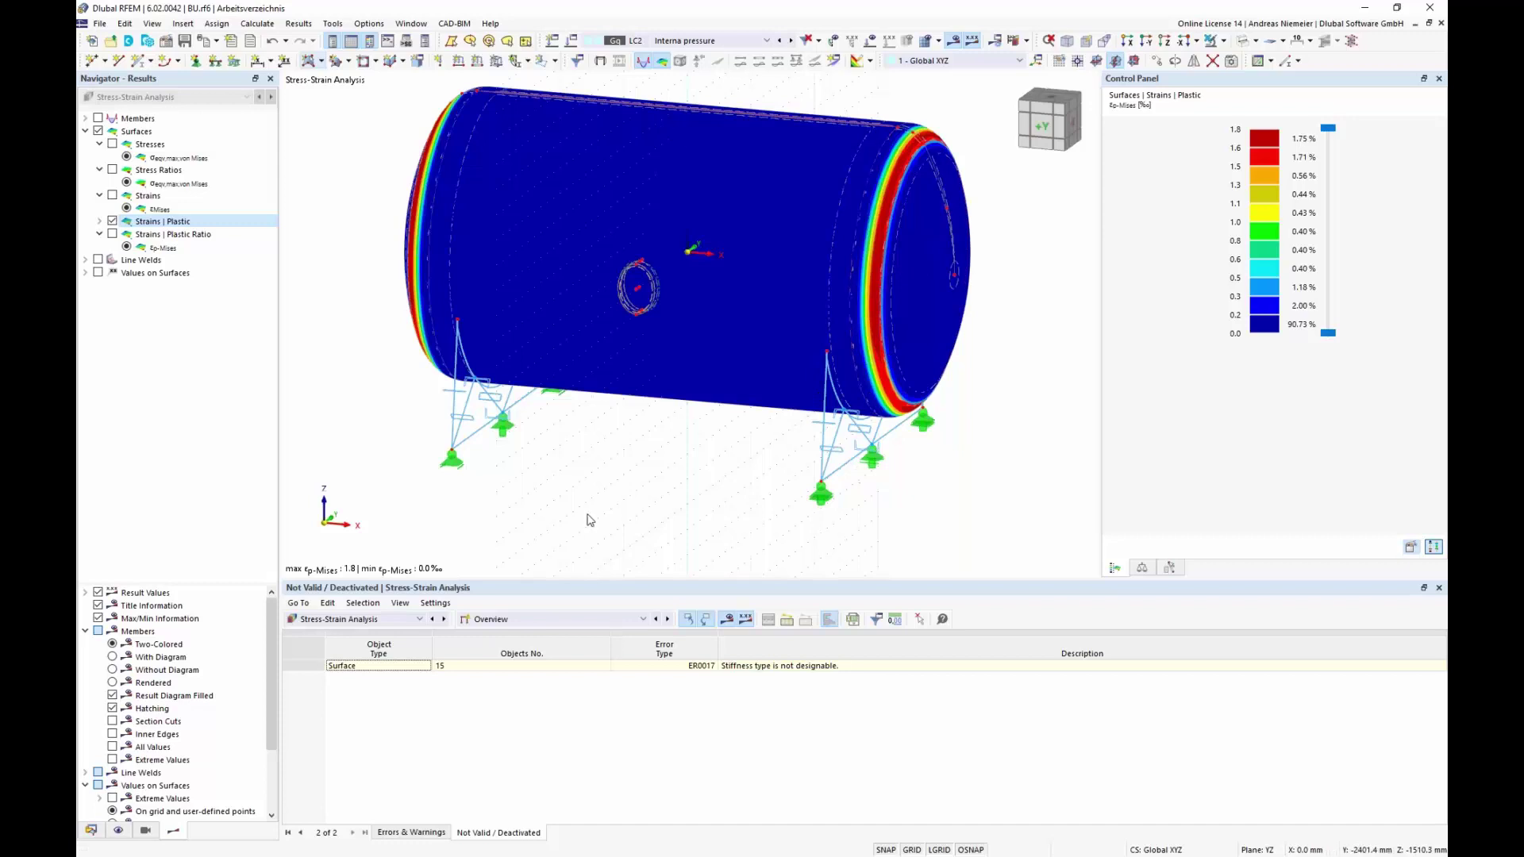
scroll(585, 500, "down", 2)
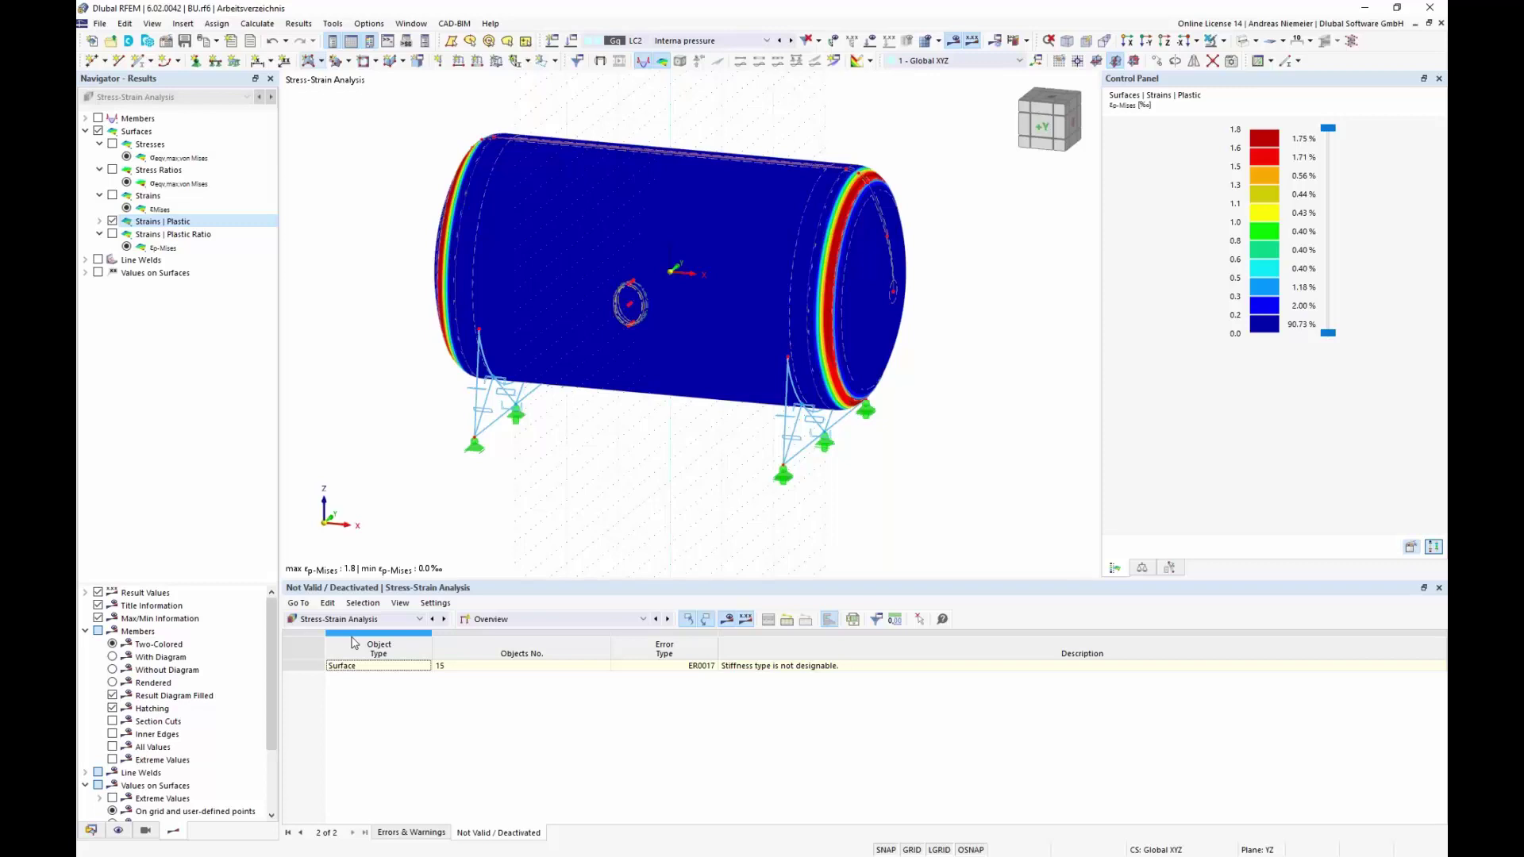
- Show the Stress-Strain Analysis input data table and display the member stress ratios on the vessel supports in place of the surface results
left_click(515, 620)
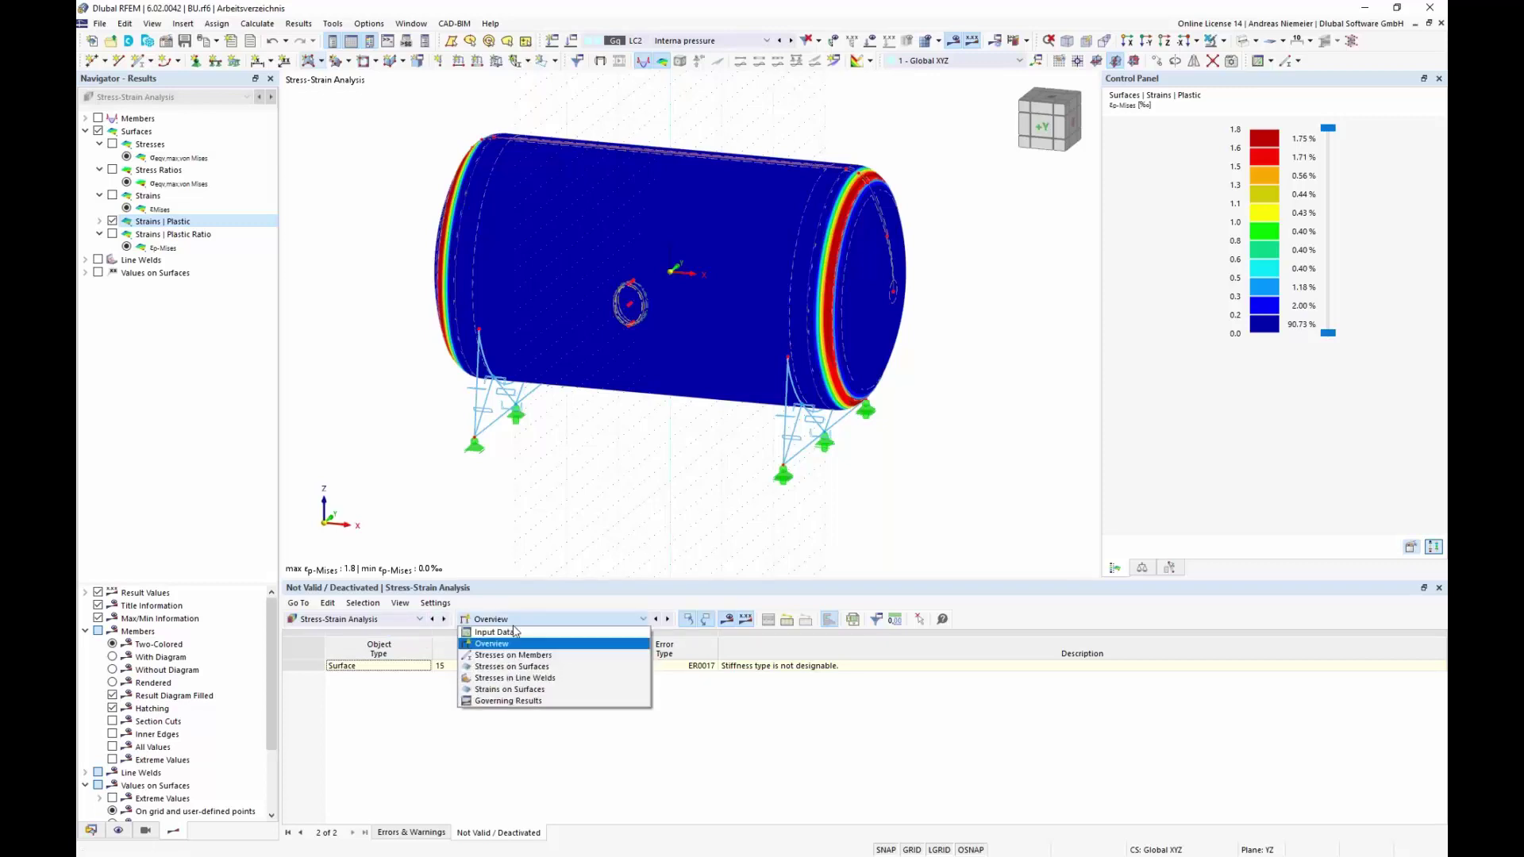
left_click(512, 632)
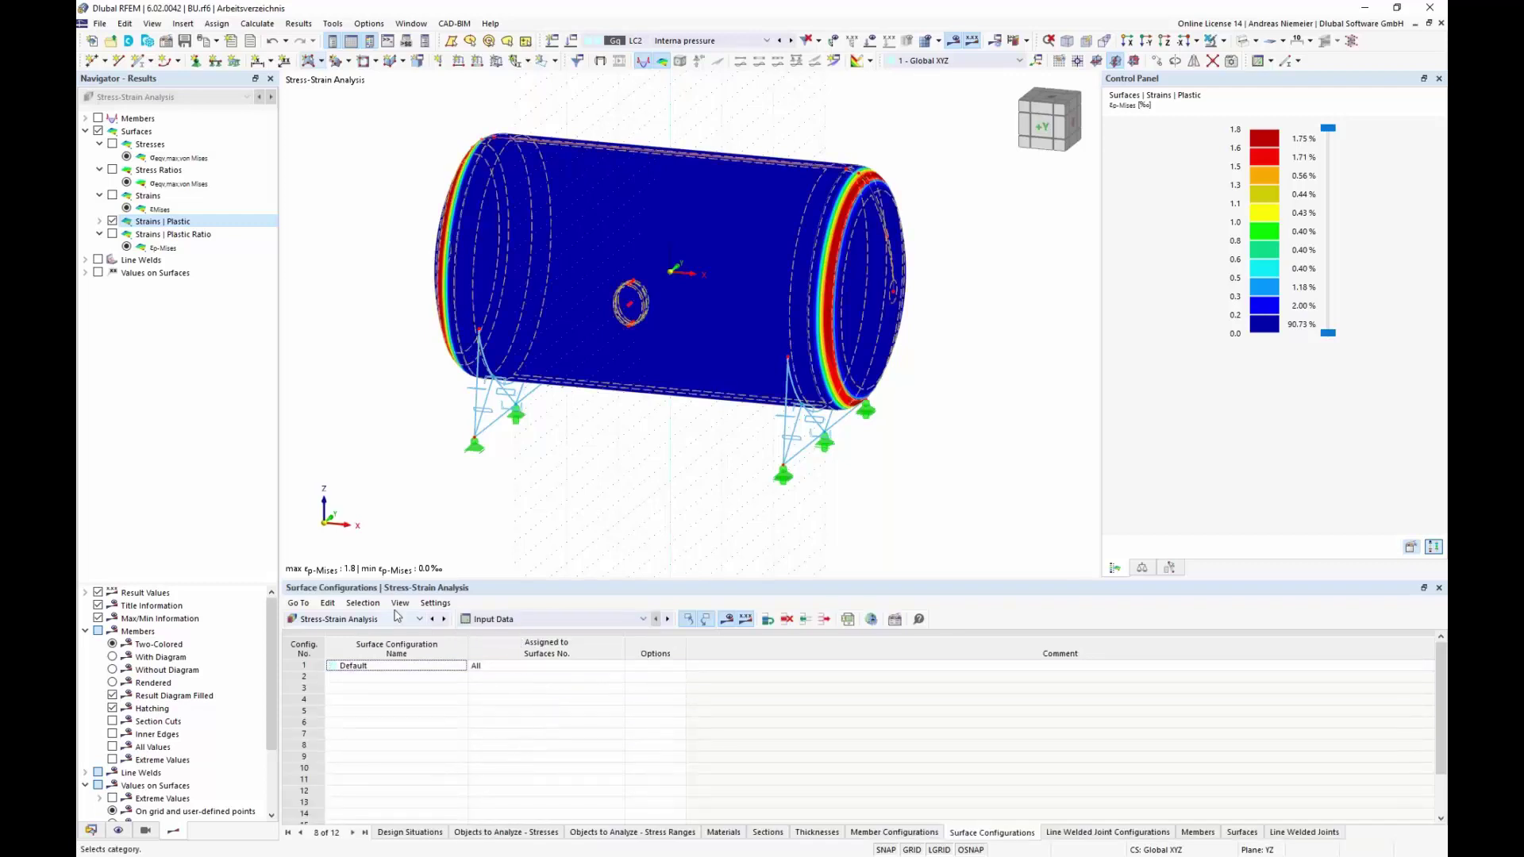
left_click(86, 132)
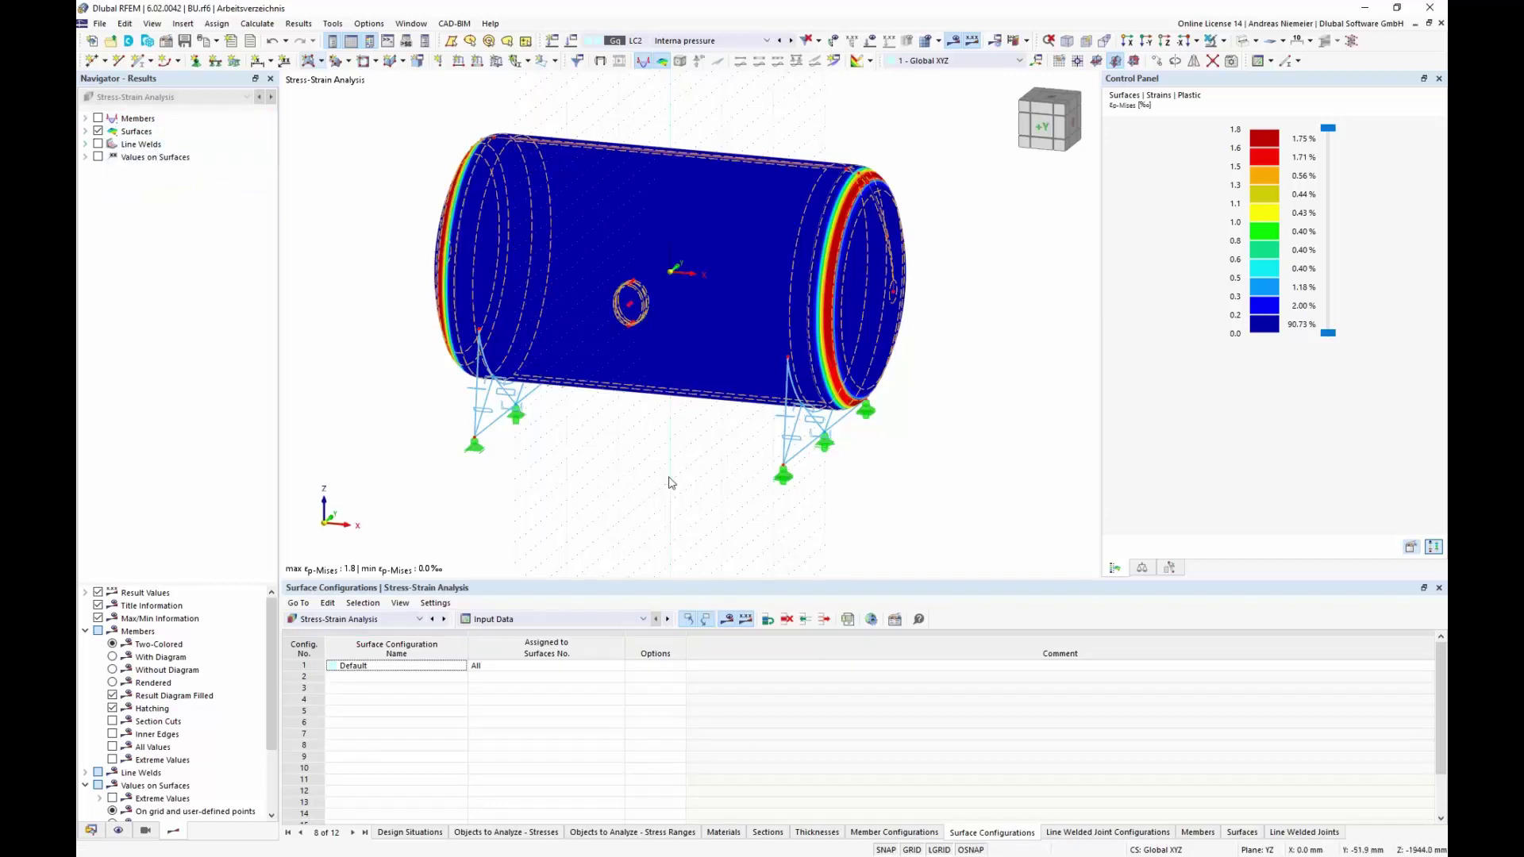
left_click(98, 118)
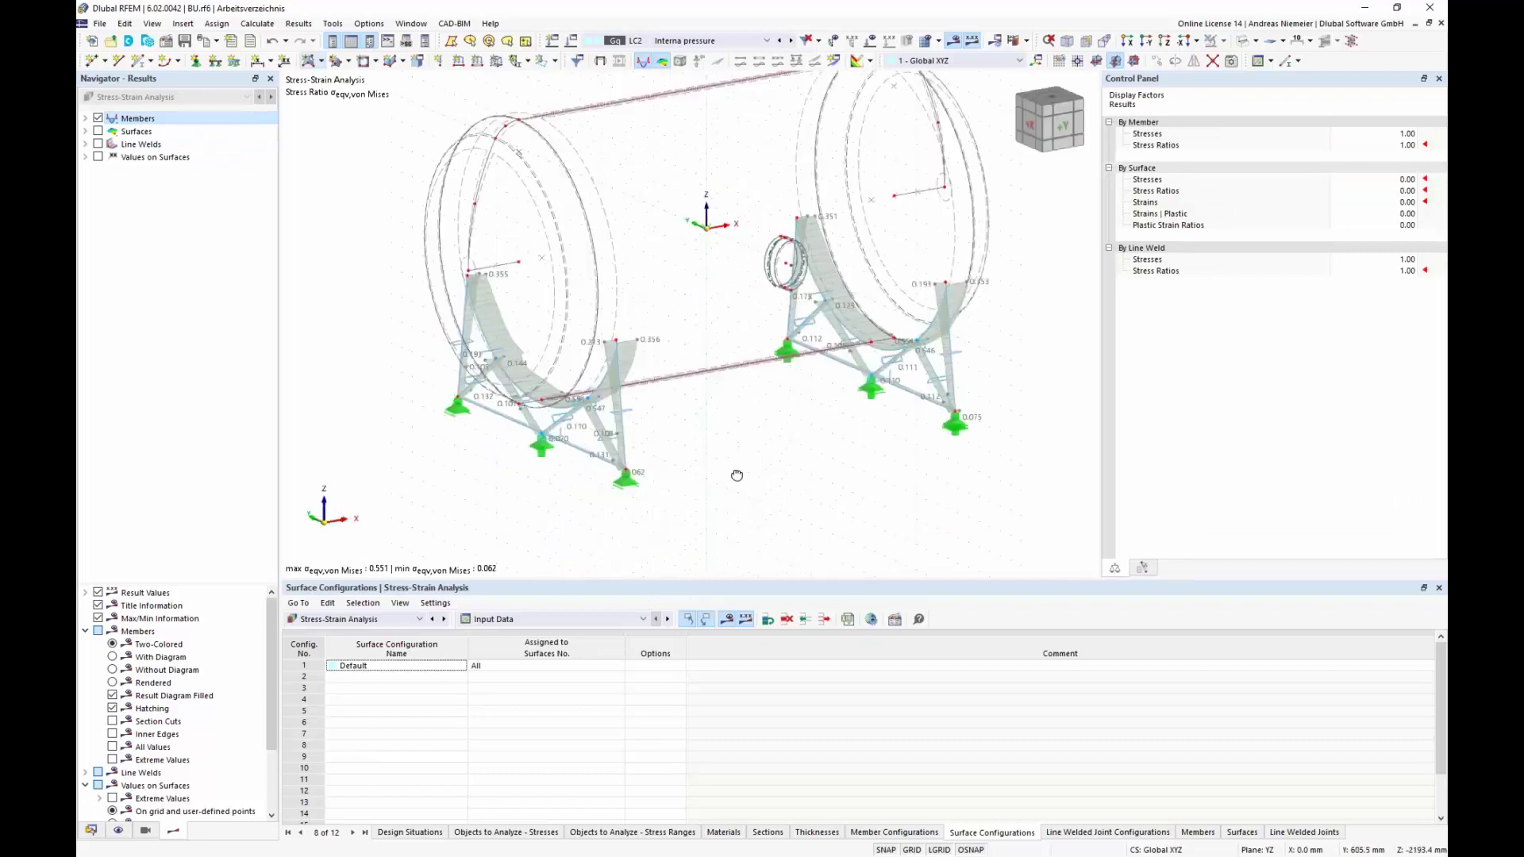